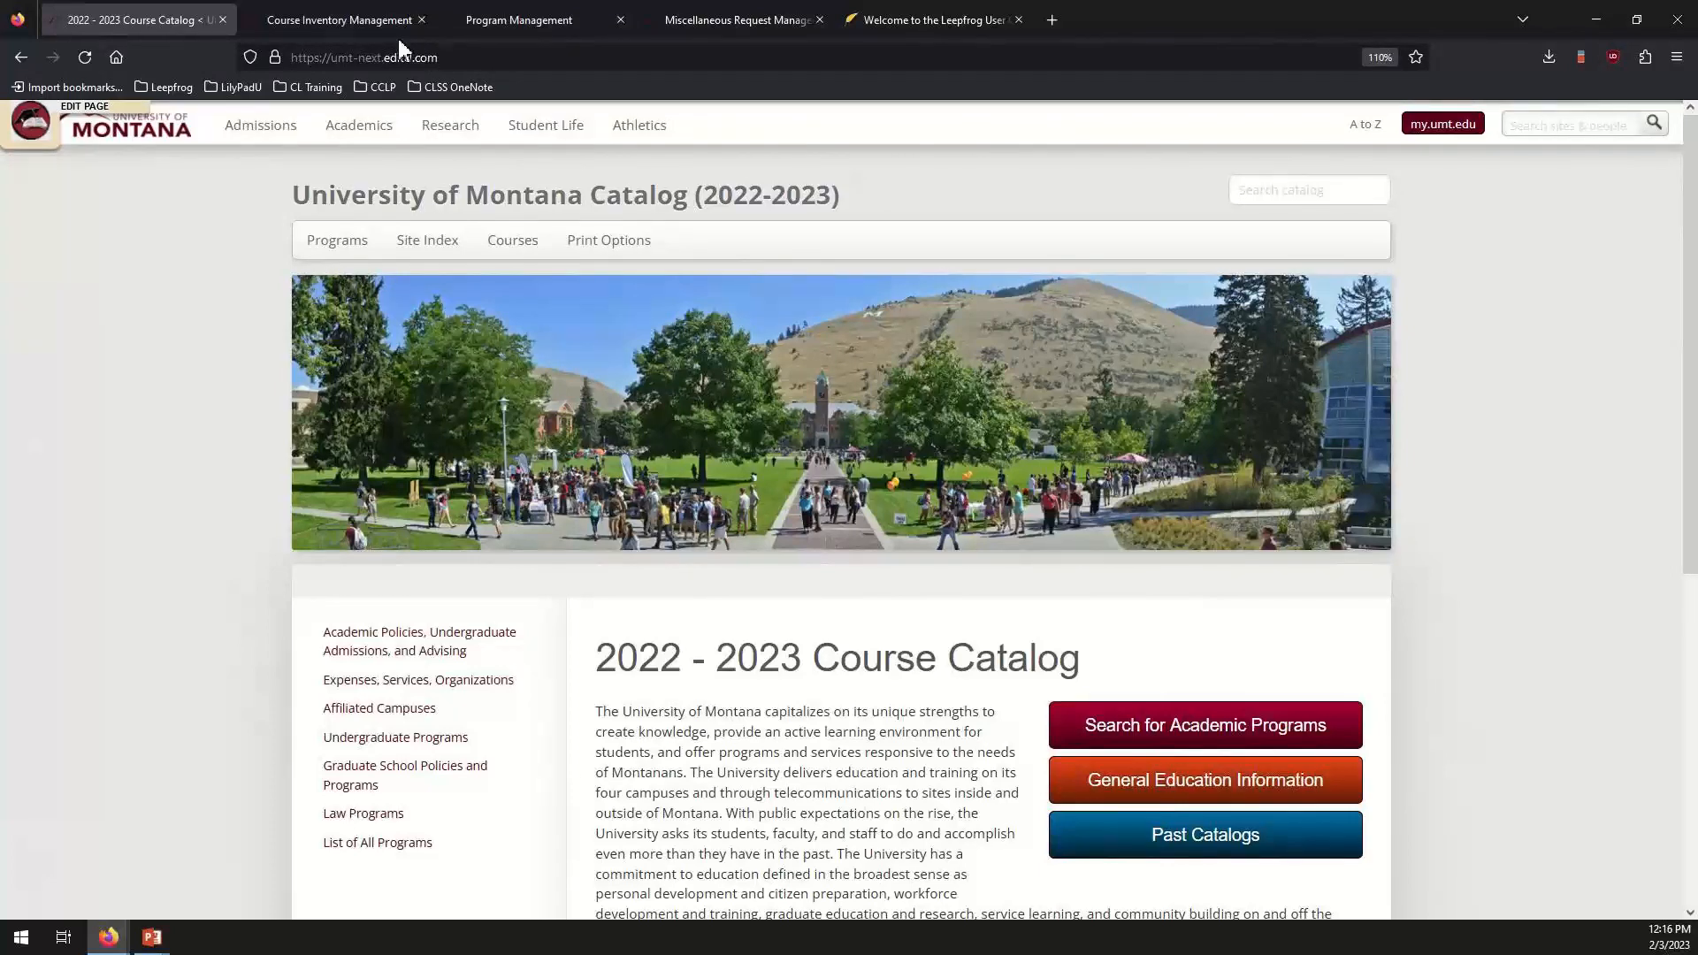
Bring up the University of Montana Course Inventory Management page and enlarge its zoom to 120%.
left_click(362, 18)
left_click_drag(542, 56, 440, 56)
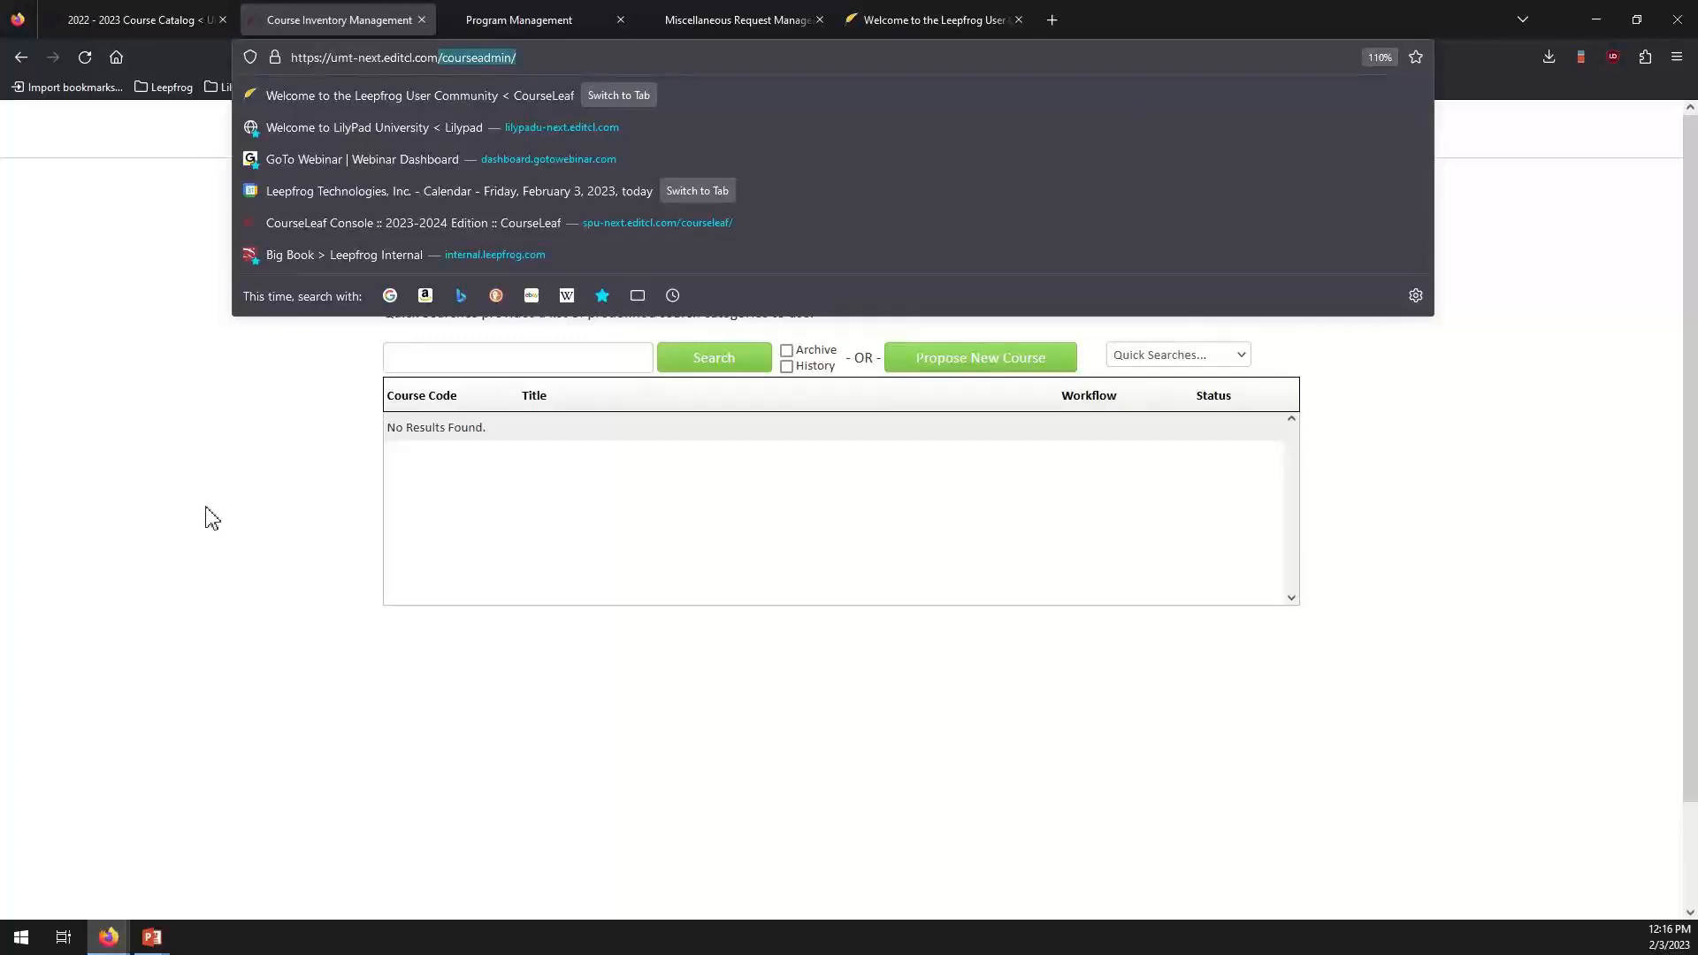
left_click(212, 518)
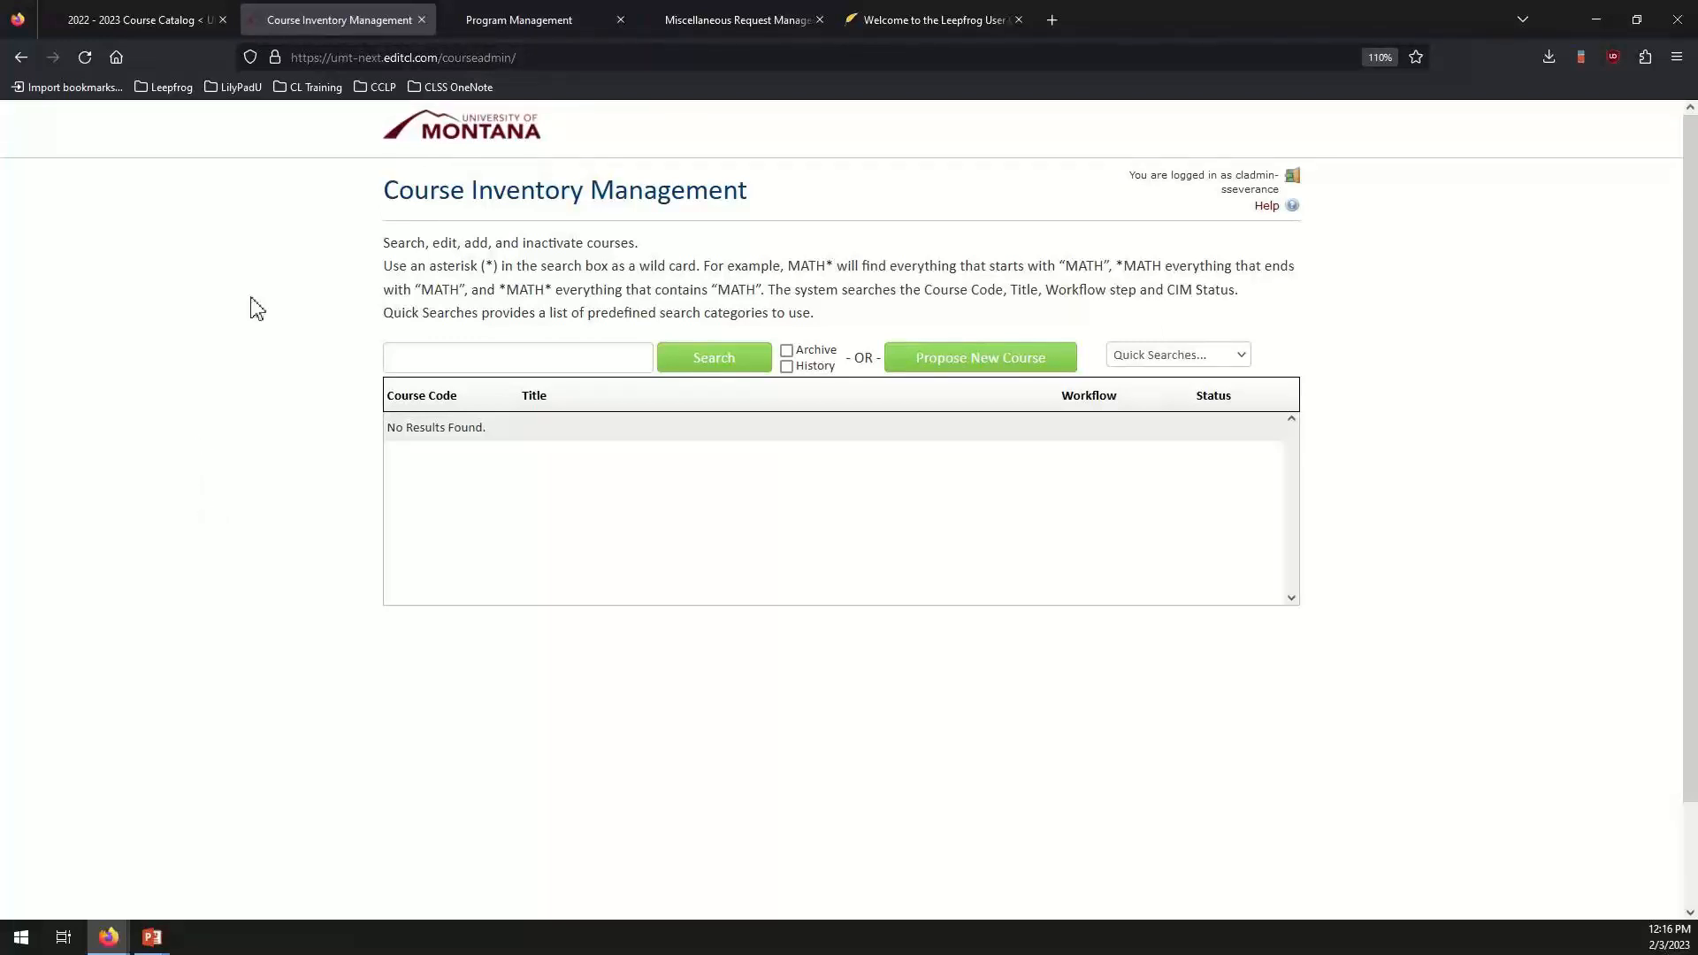
left_click(1677, 56)
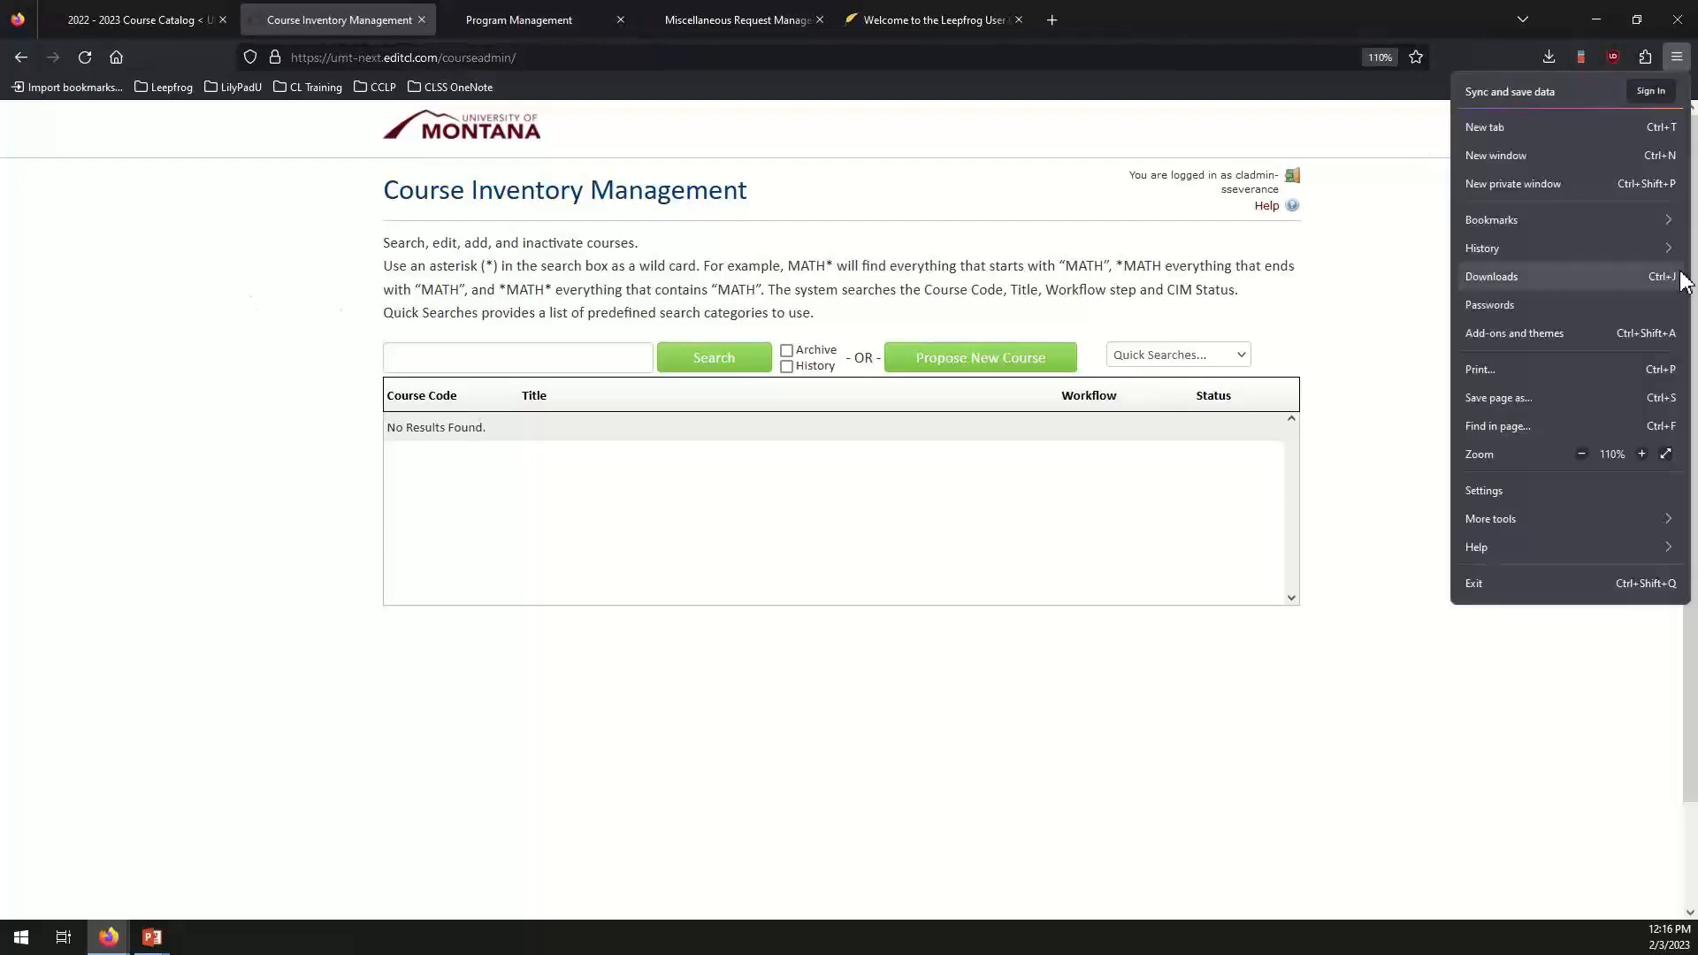
left_click(1642, 453)
left_click(232, 506)
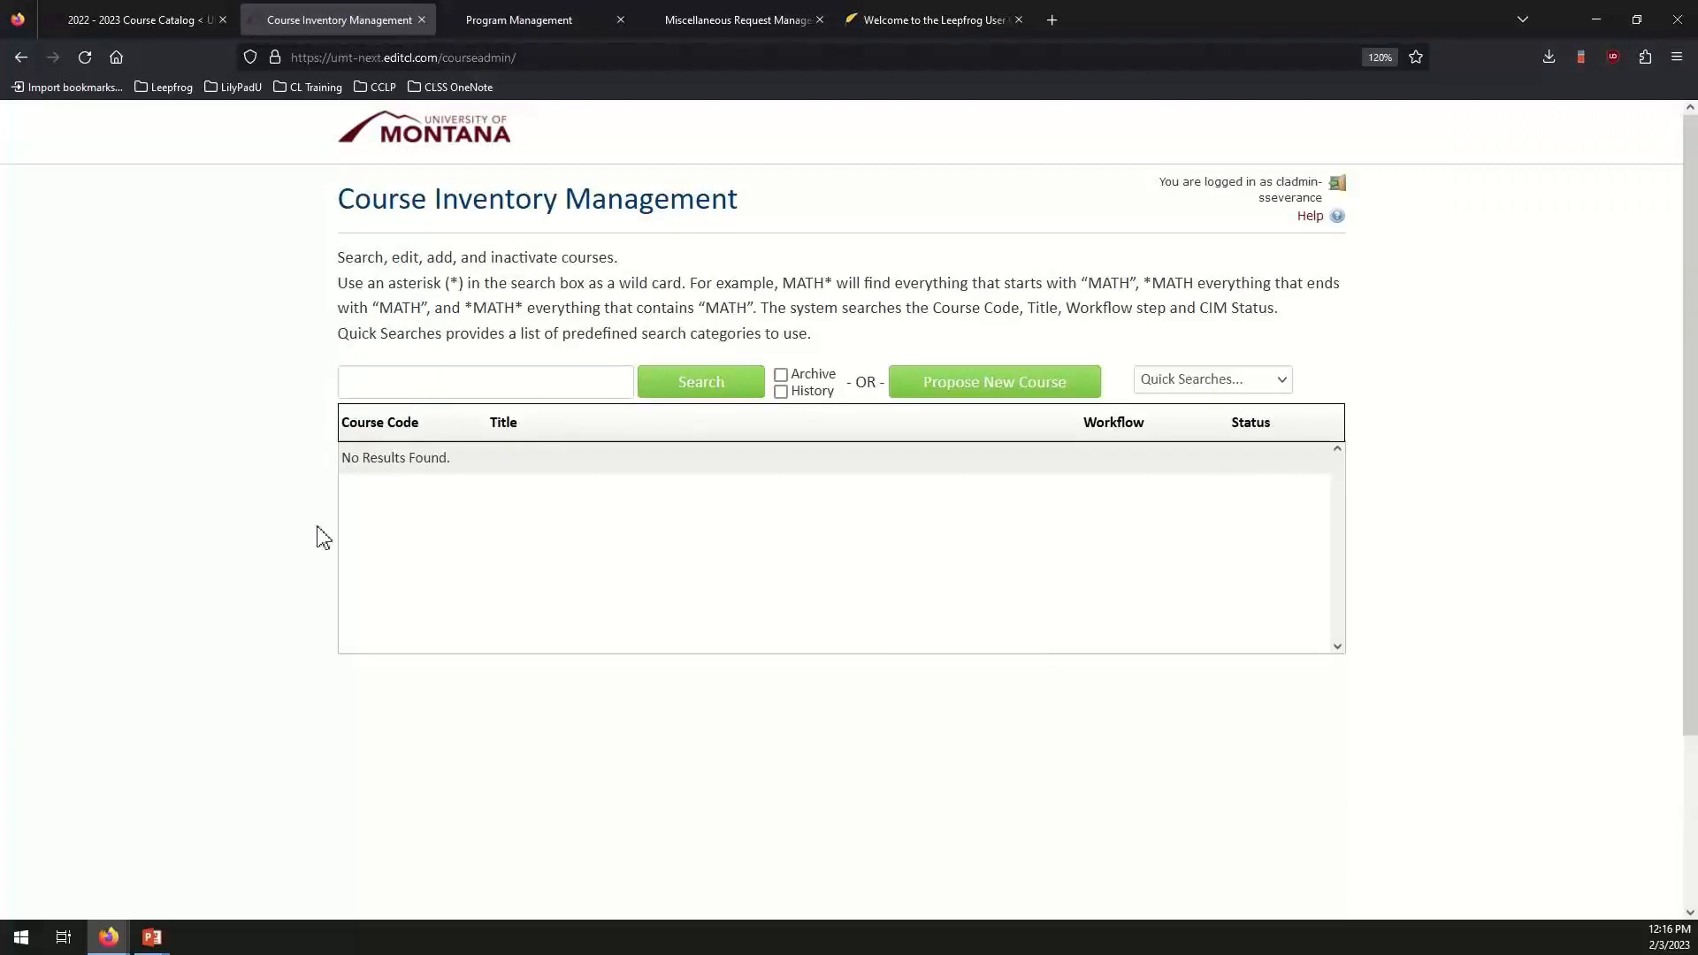
Search the course inventory for the exact term "Biology" without any wildcard.
left_click(421, 380)
type("Biology")
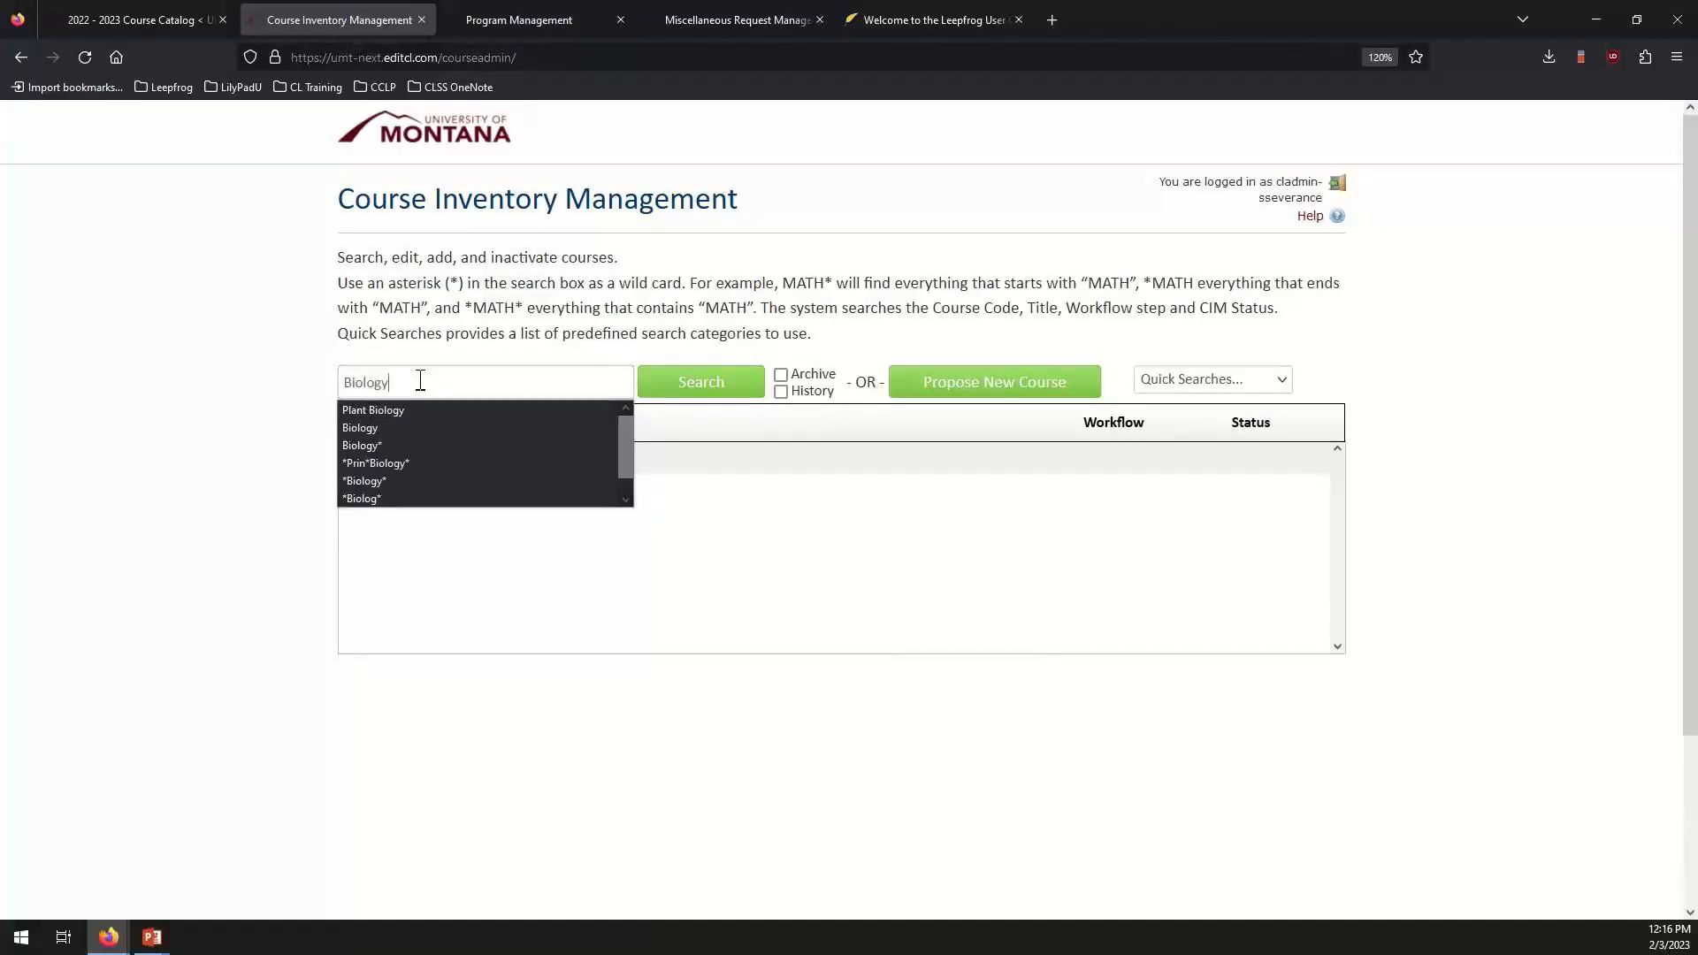
key("Return")
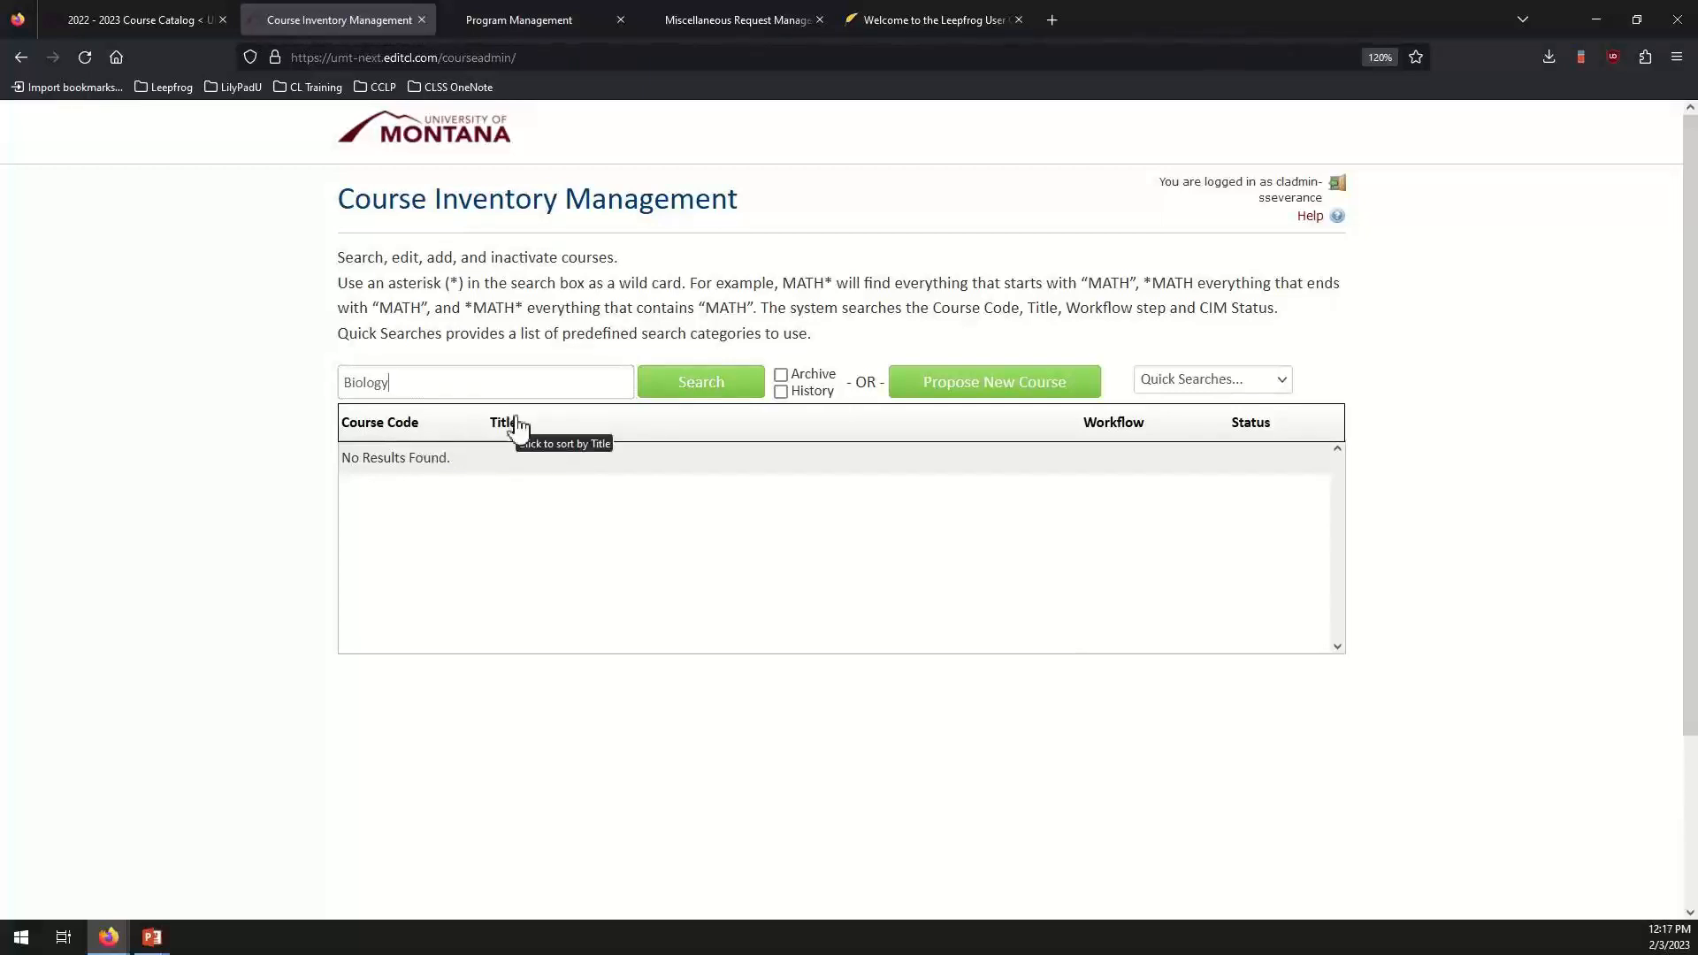
Highlight the asterisk wildcard instruction and search for courses starting with the term, using "Biology*".
left_click(442, 381)
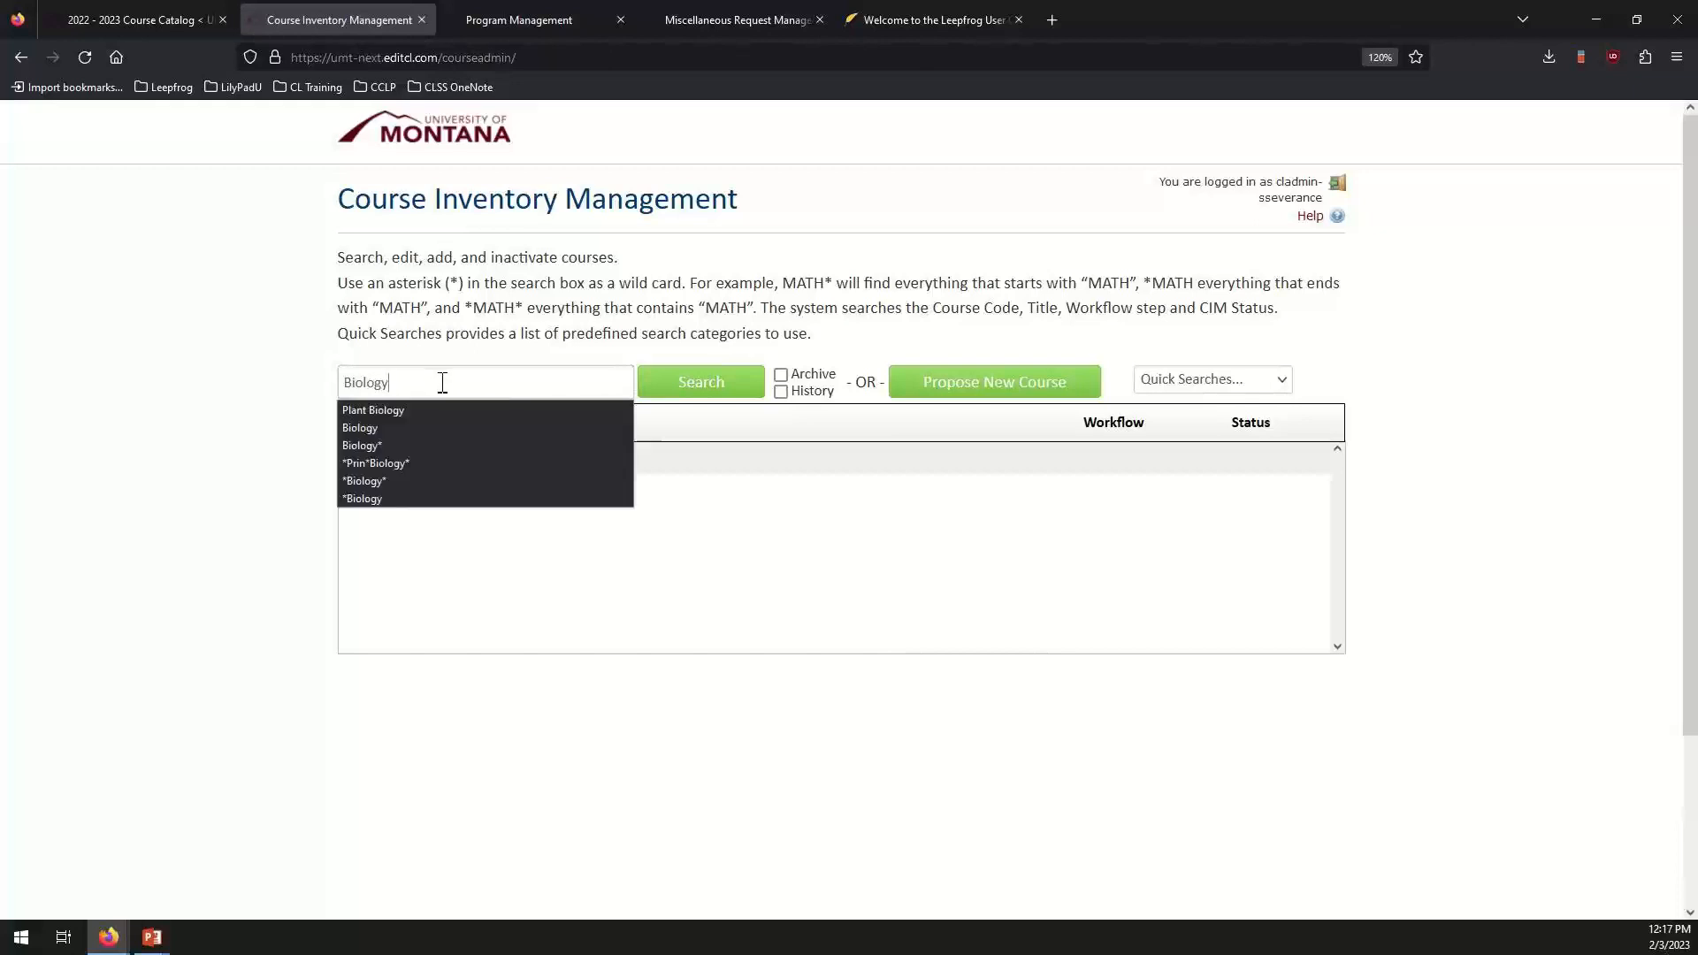
type("*")
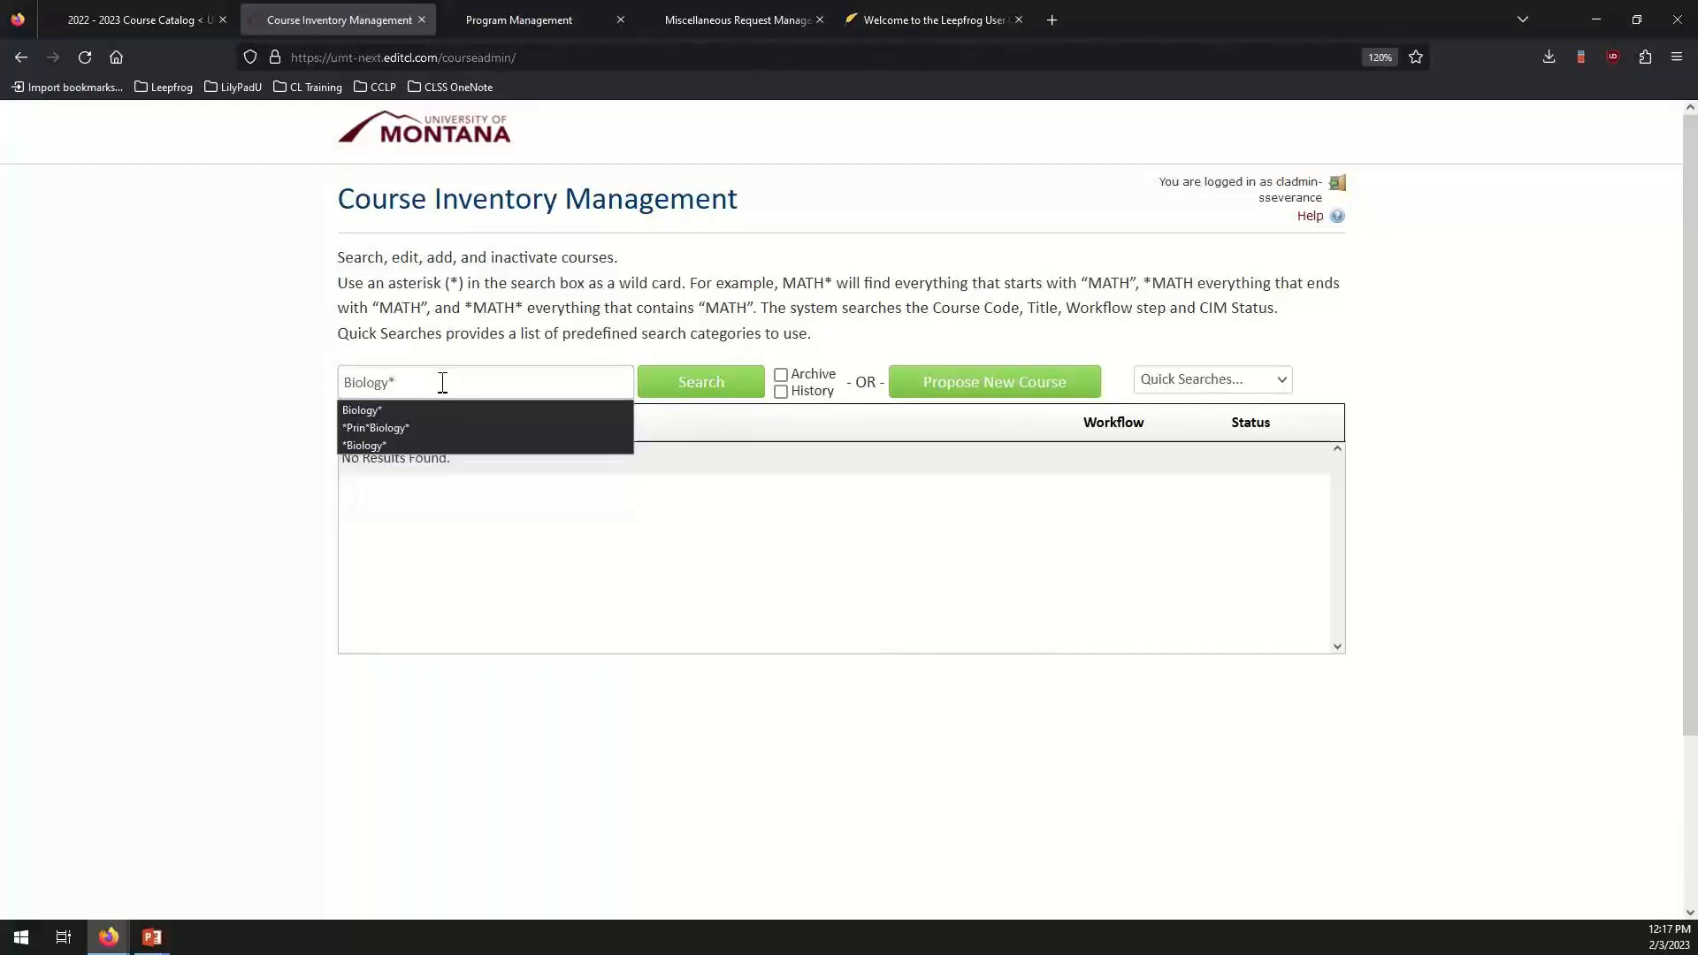
left_click(305, 395)
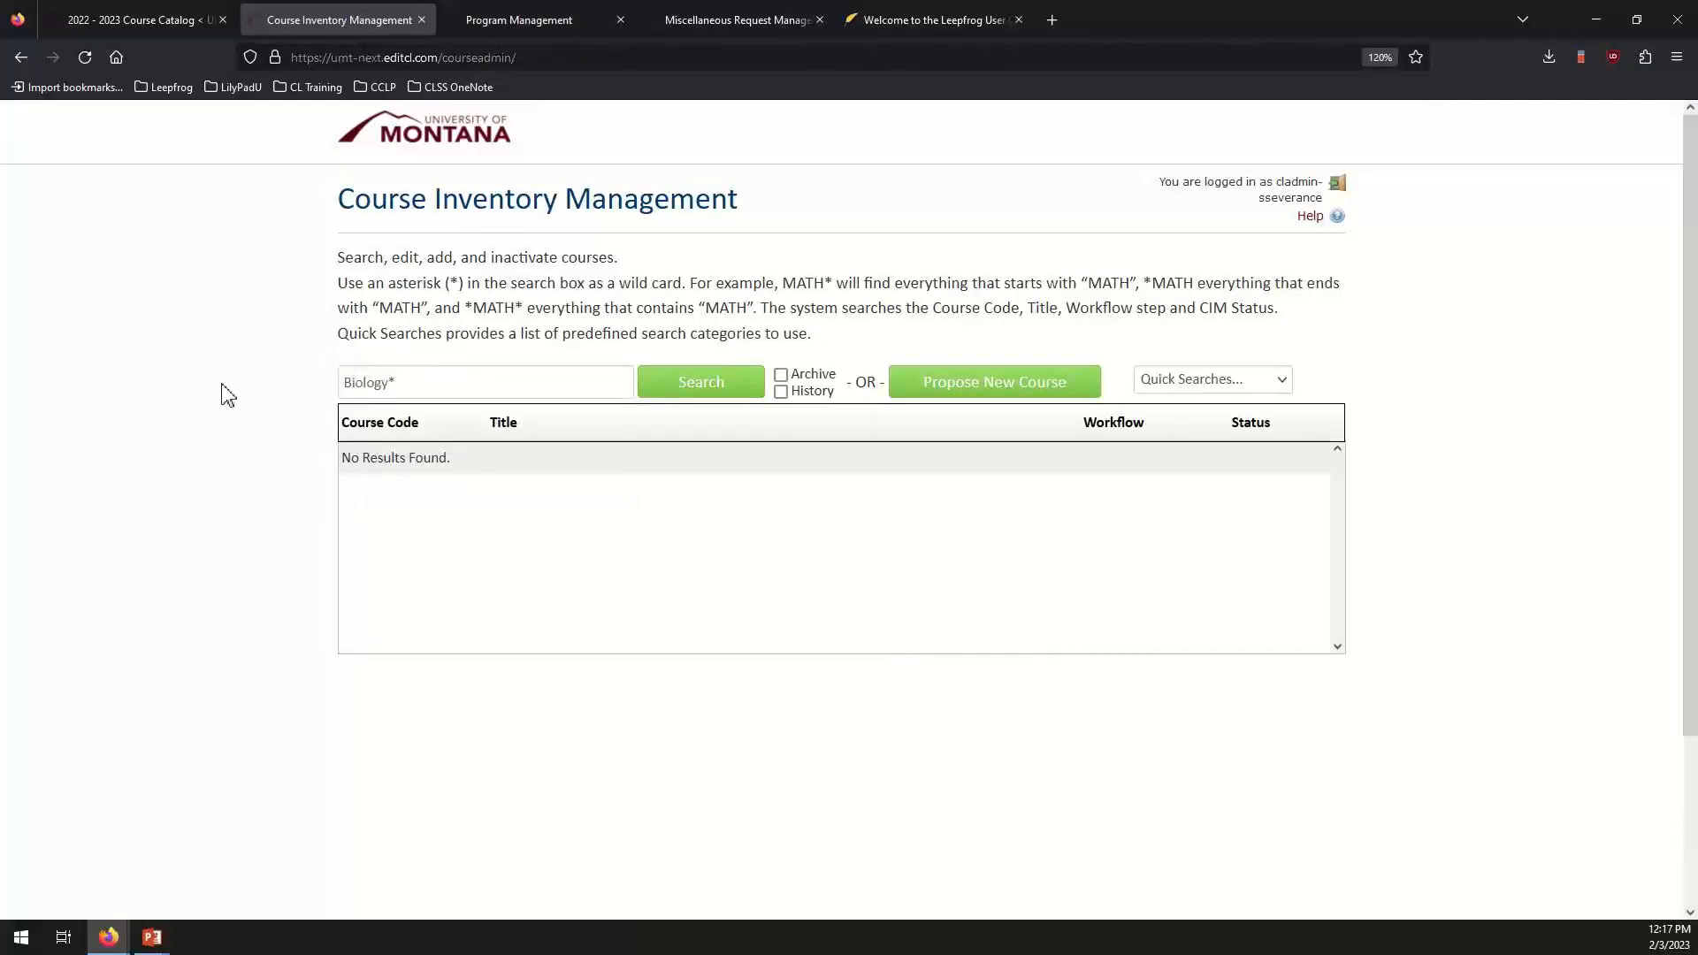
left_click_drag(339, 282, 692, 279)
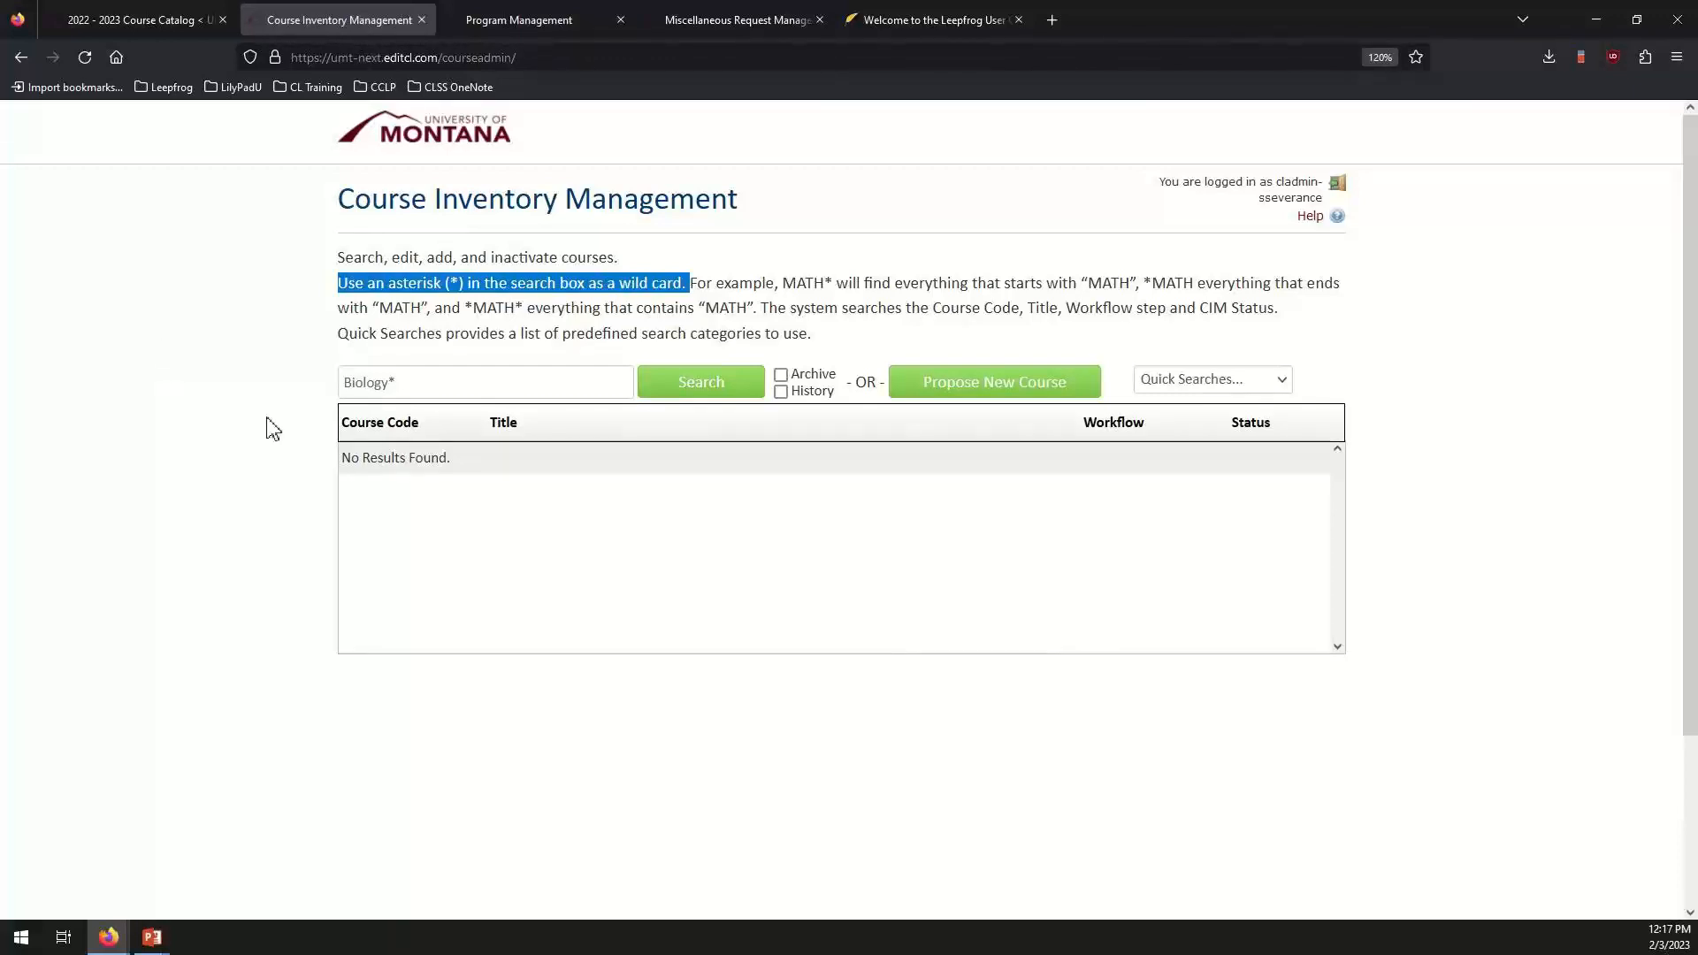
left_click(702, 383)
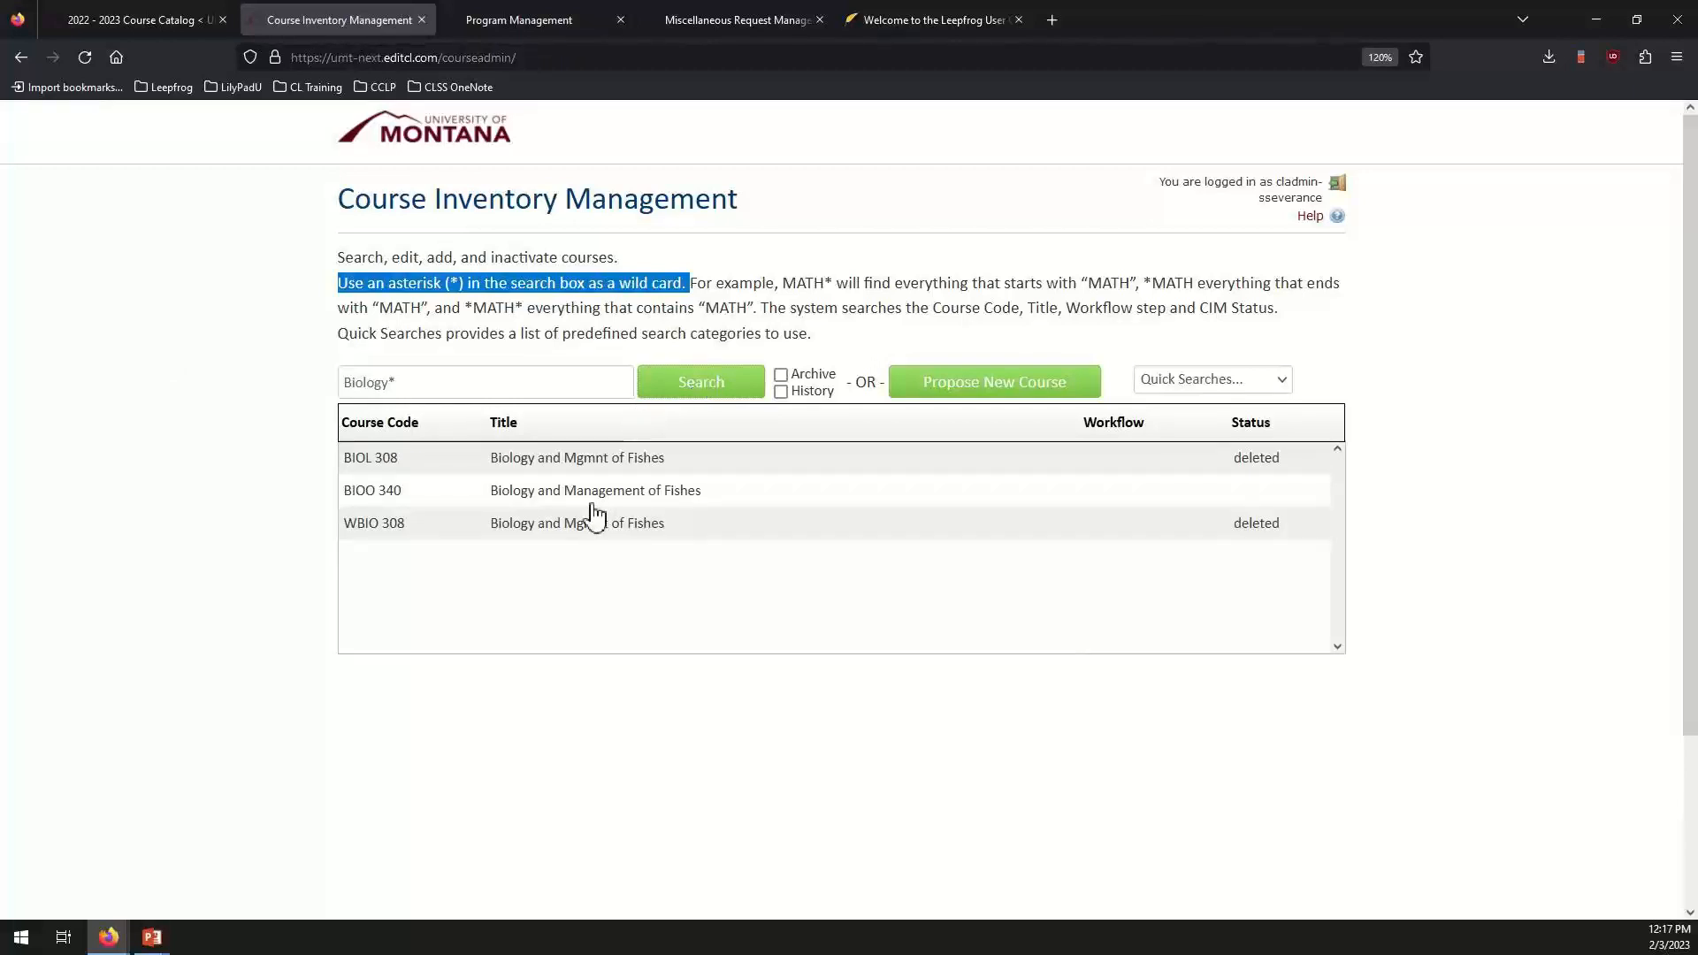
Search for courses ending with the term, using "*Biology" with only a leading wildcard.
left_click(343, 381)
type("*")
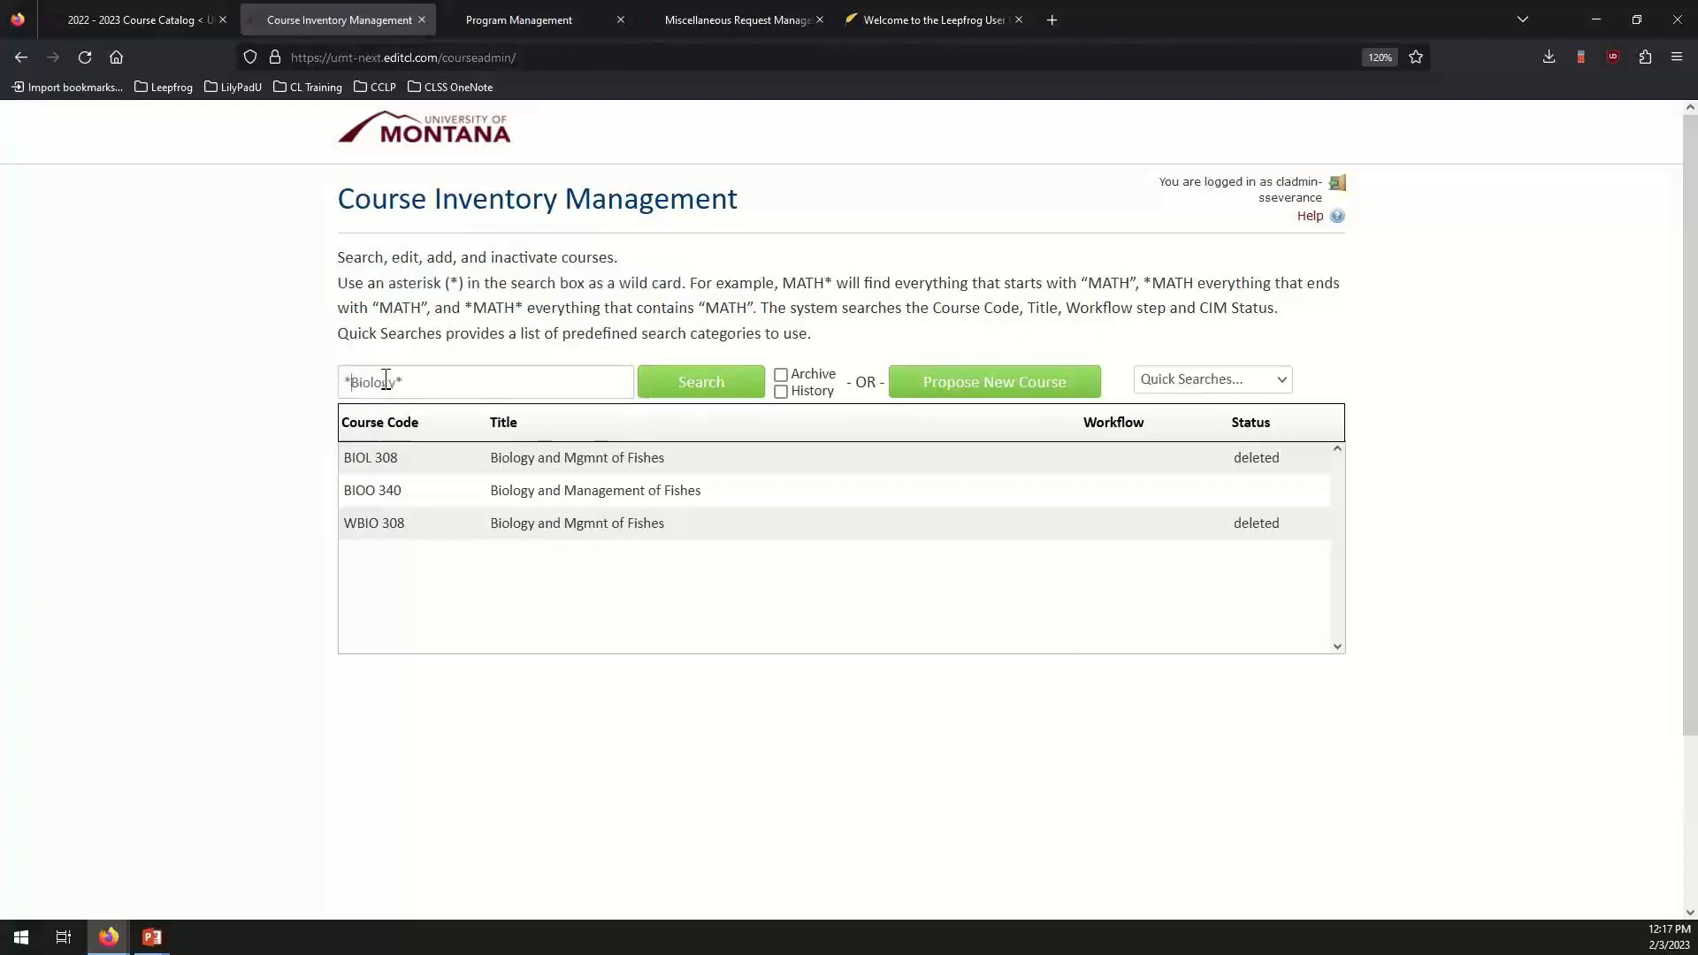
key("Return")
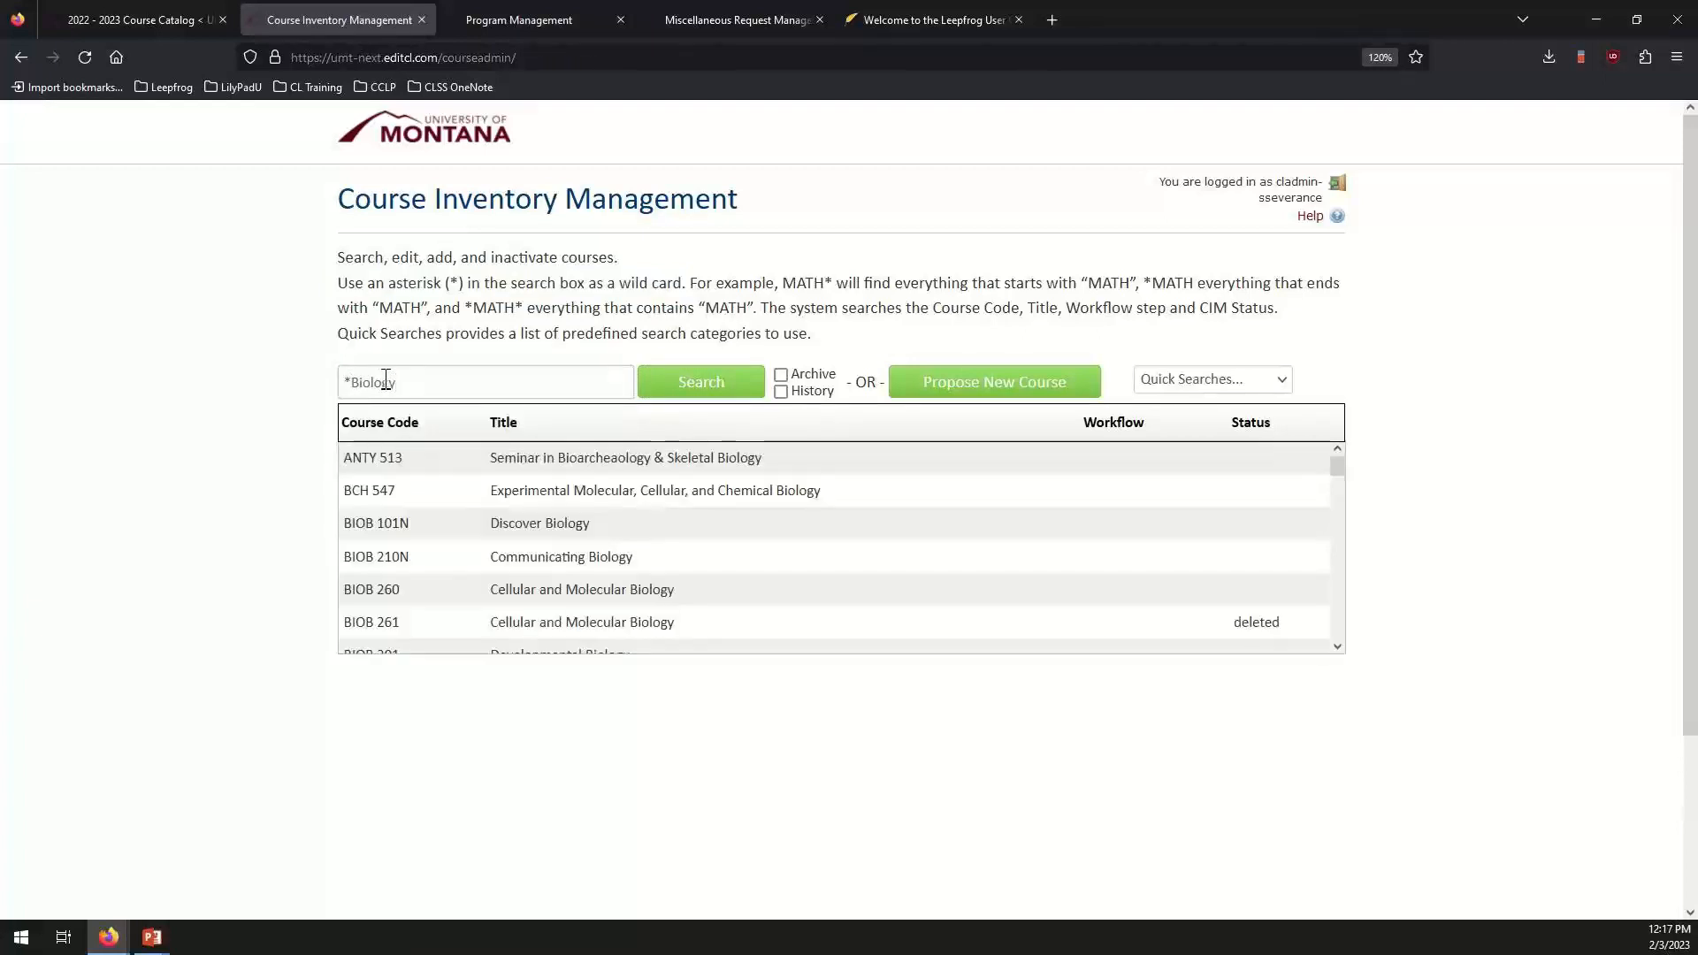
Search for courses containing the term anywhere, using "*Biology*", and look through the course list.
left_click(438, 382)
type("*")
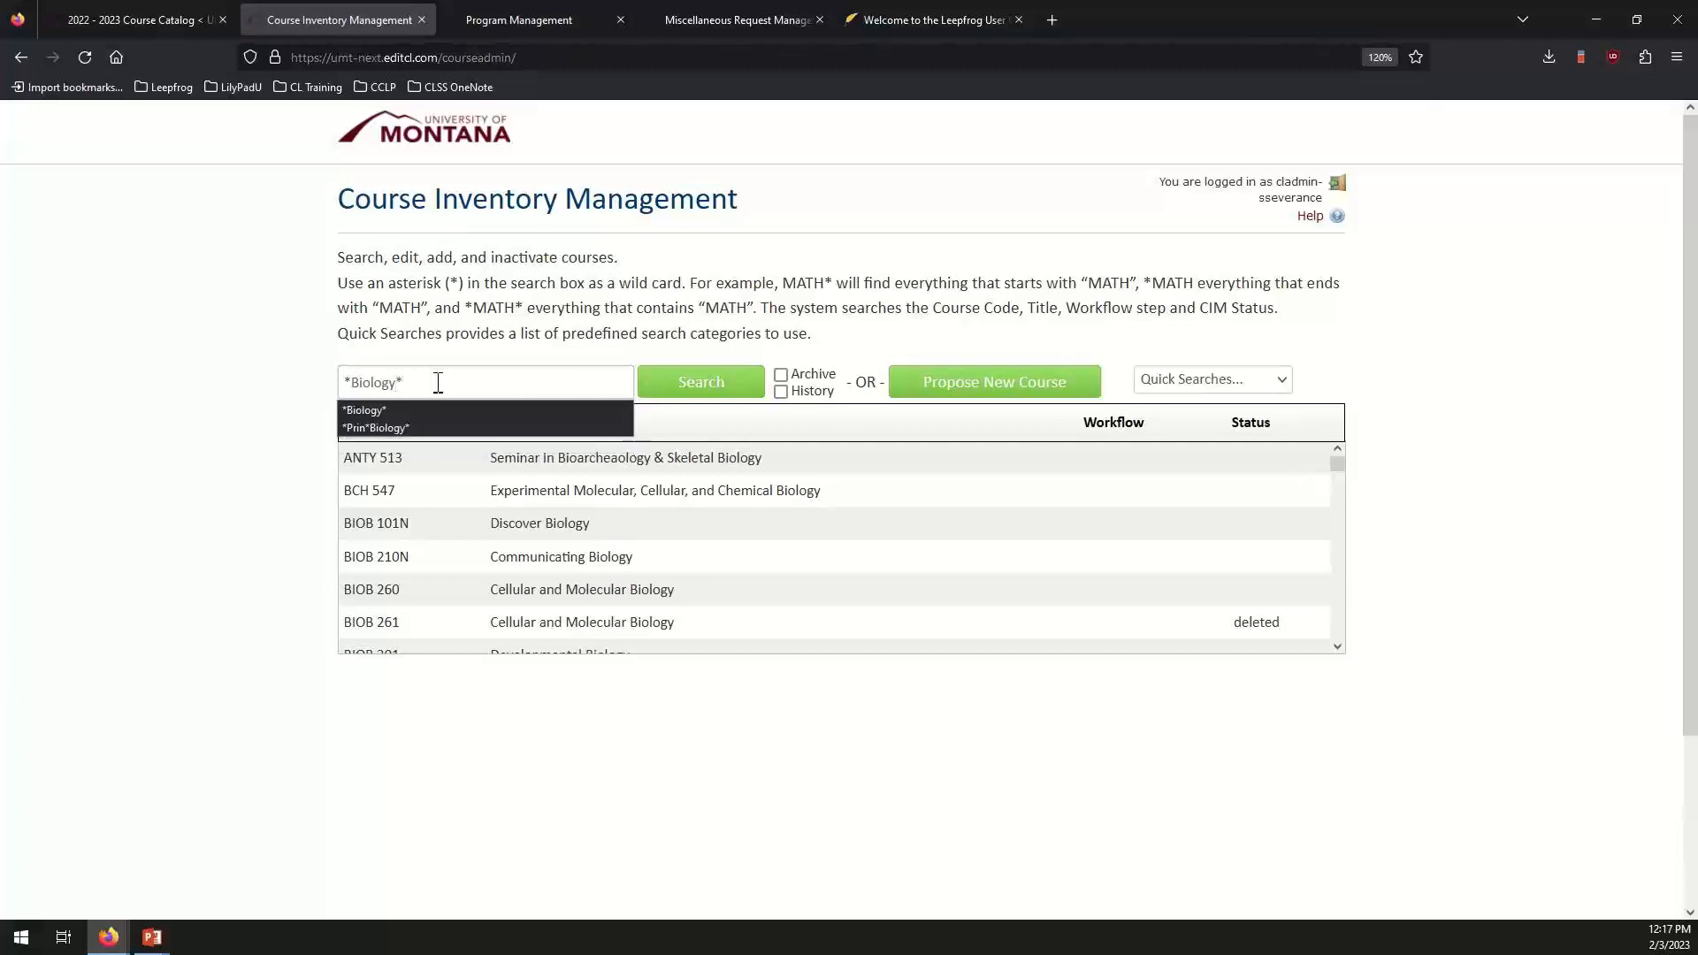
key("Return")
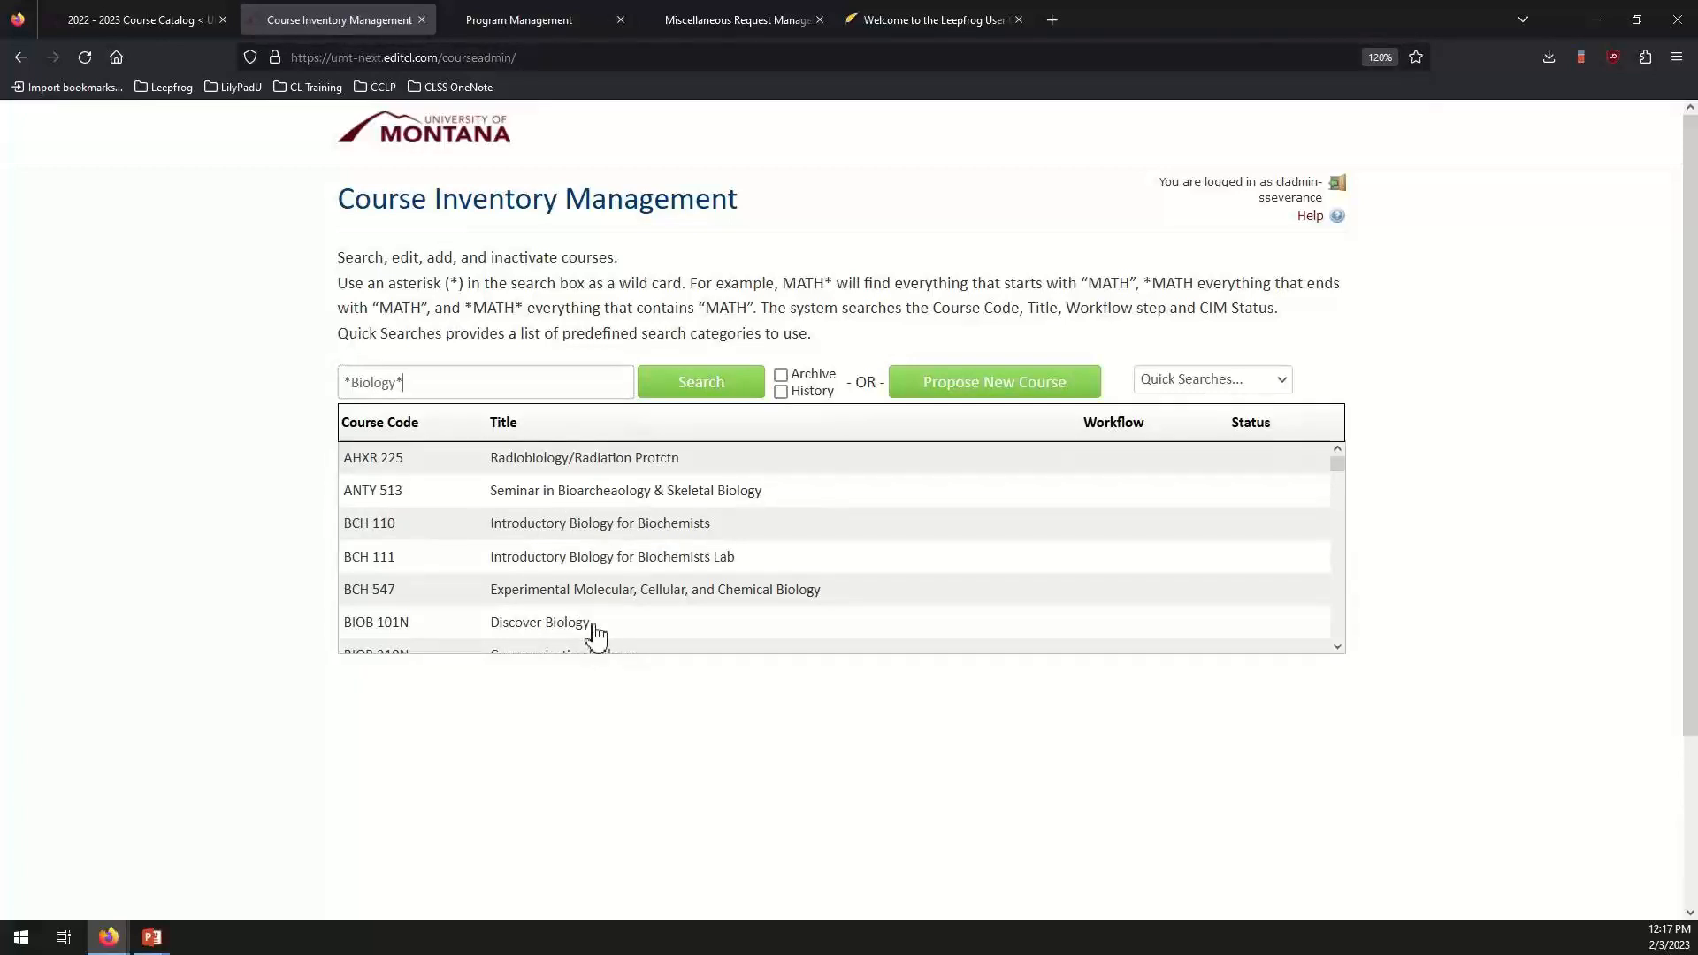
scroll(575, 619, "down", 2)
scroll(566, 610, "down", 5)
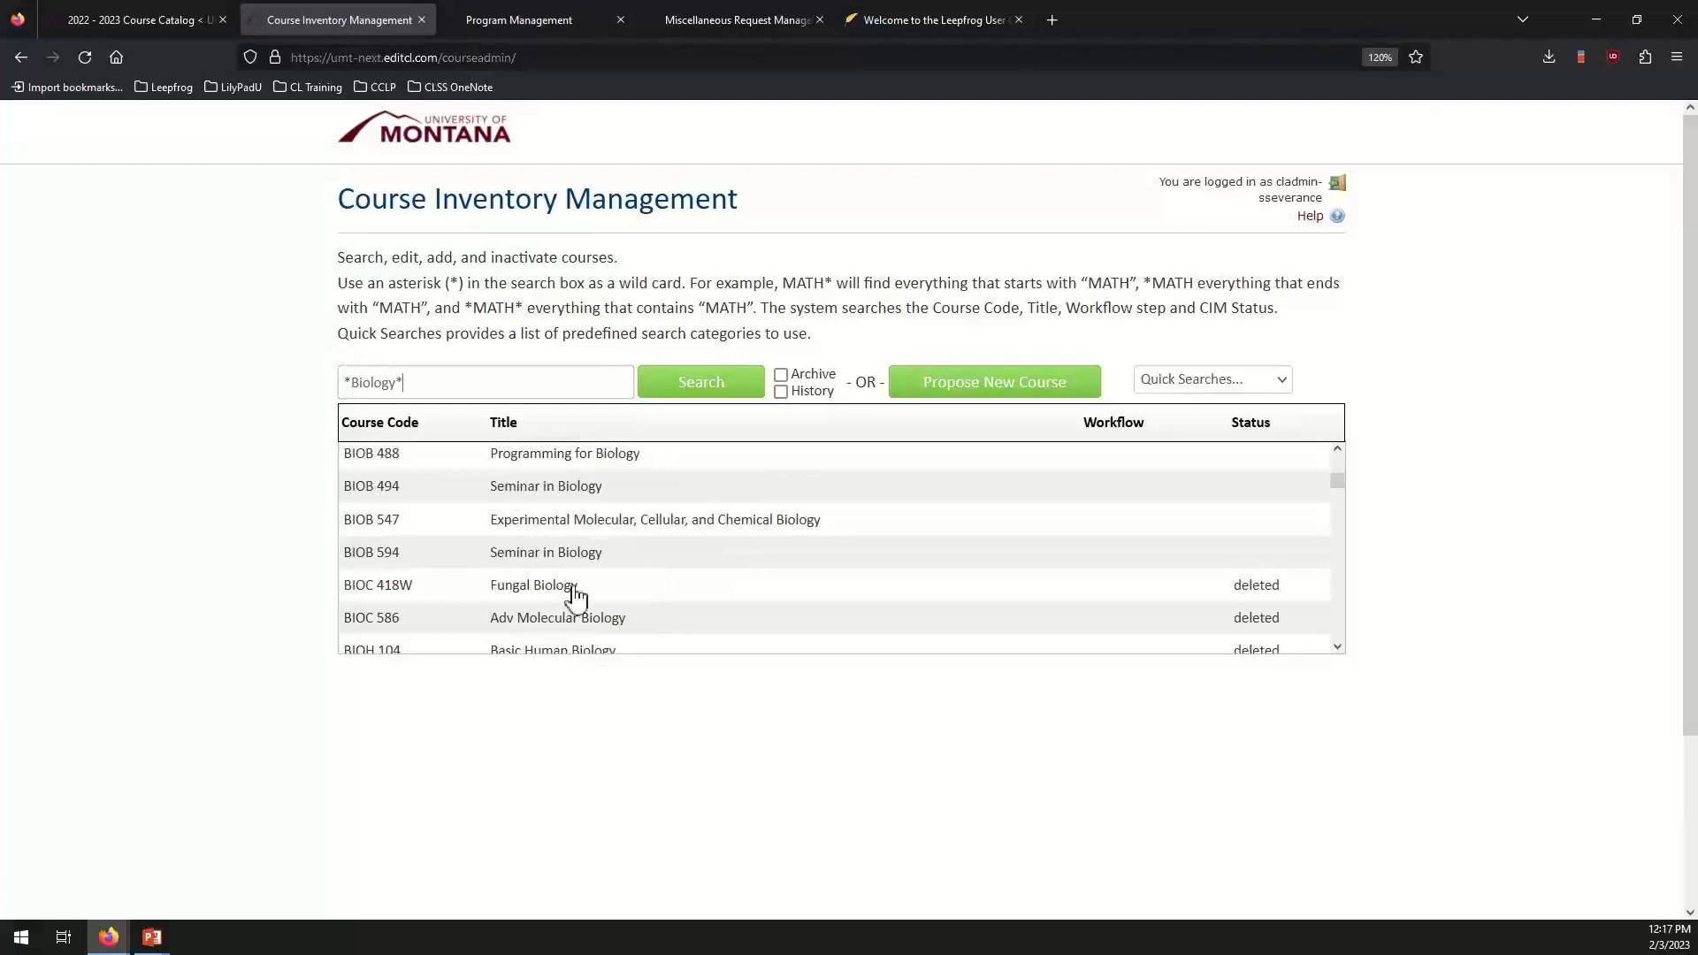
scroll(576, 592, "down", 2)
scroll(577, 604, "down", 2)
scroll(577, 604, "up", 4)
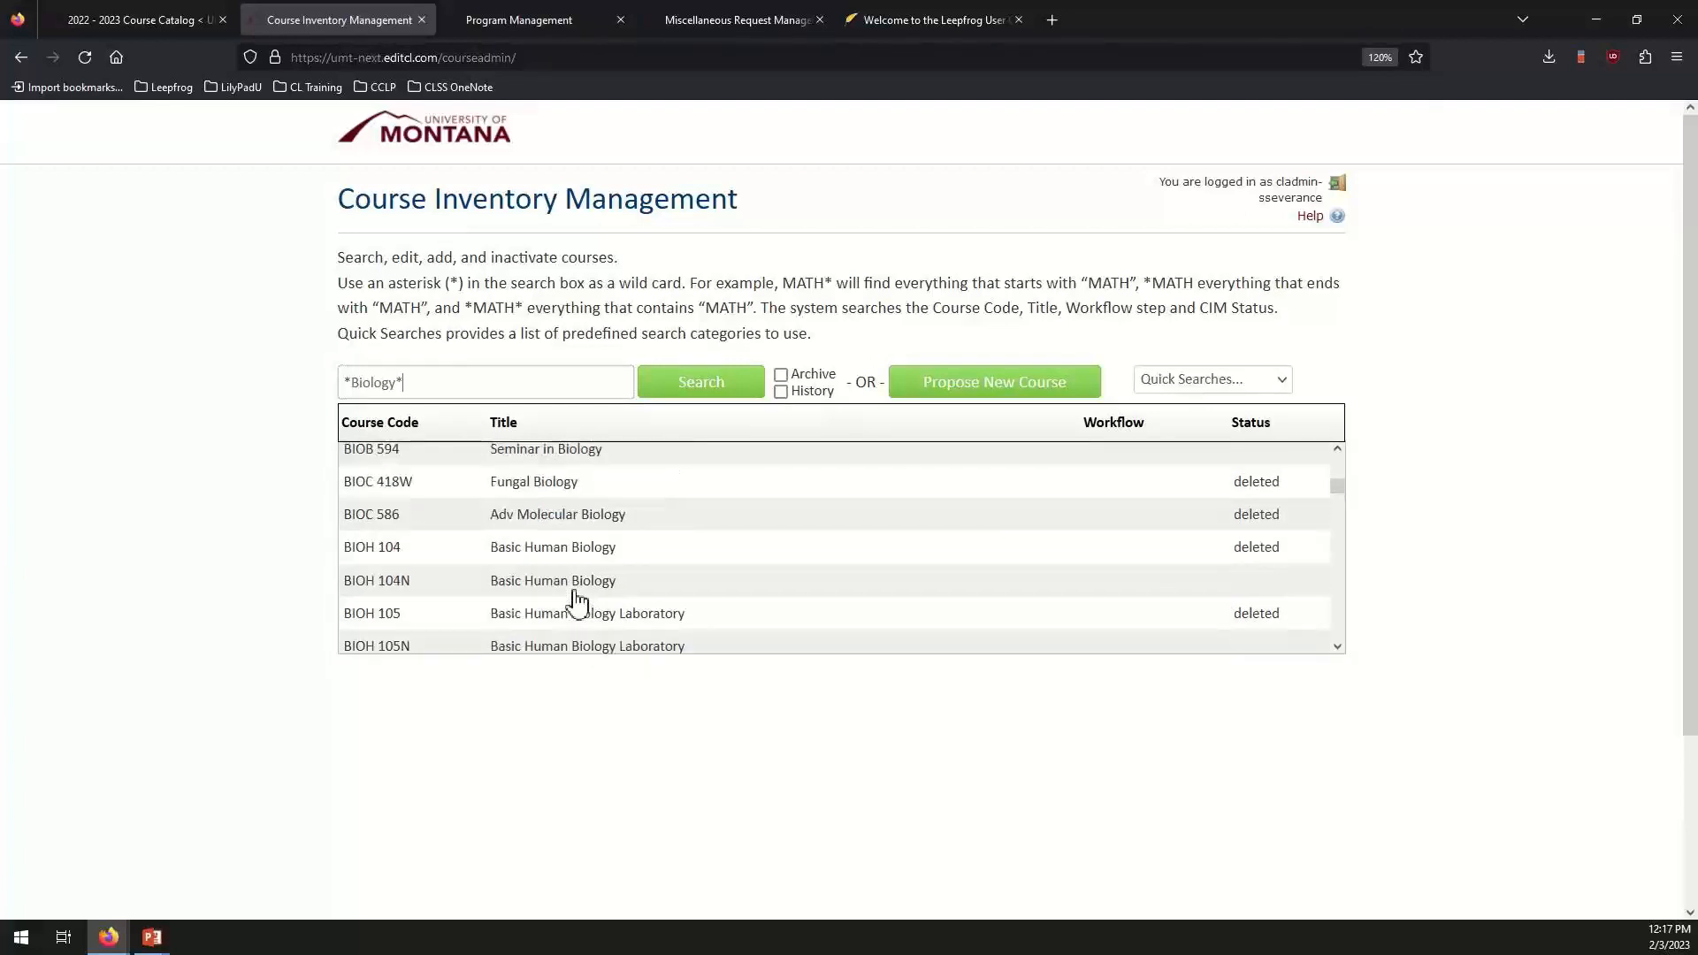
scroll(577, 604, "up", 5)
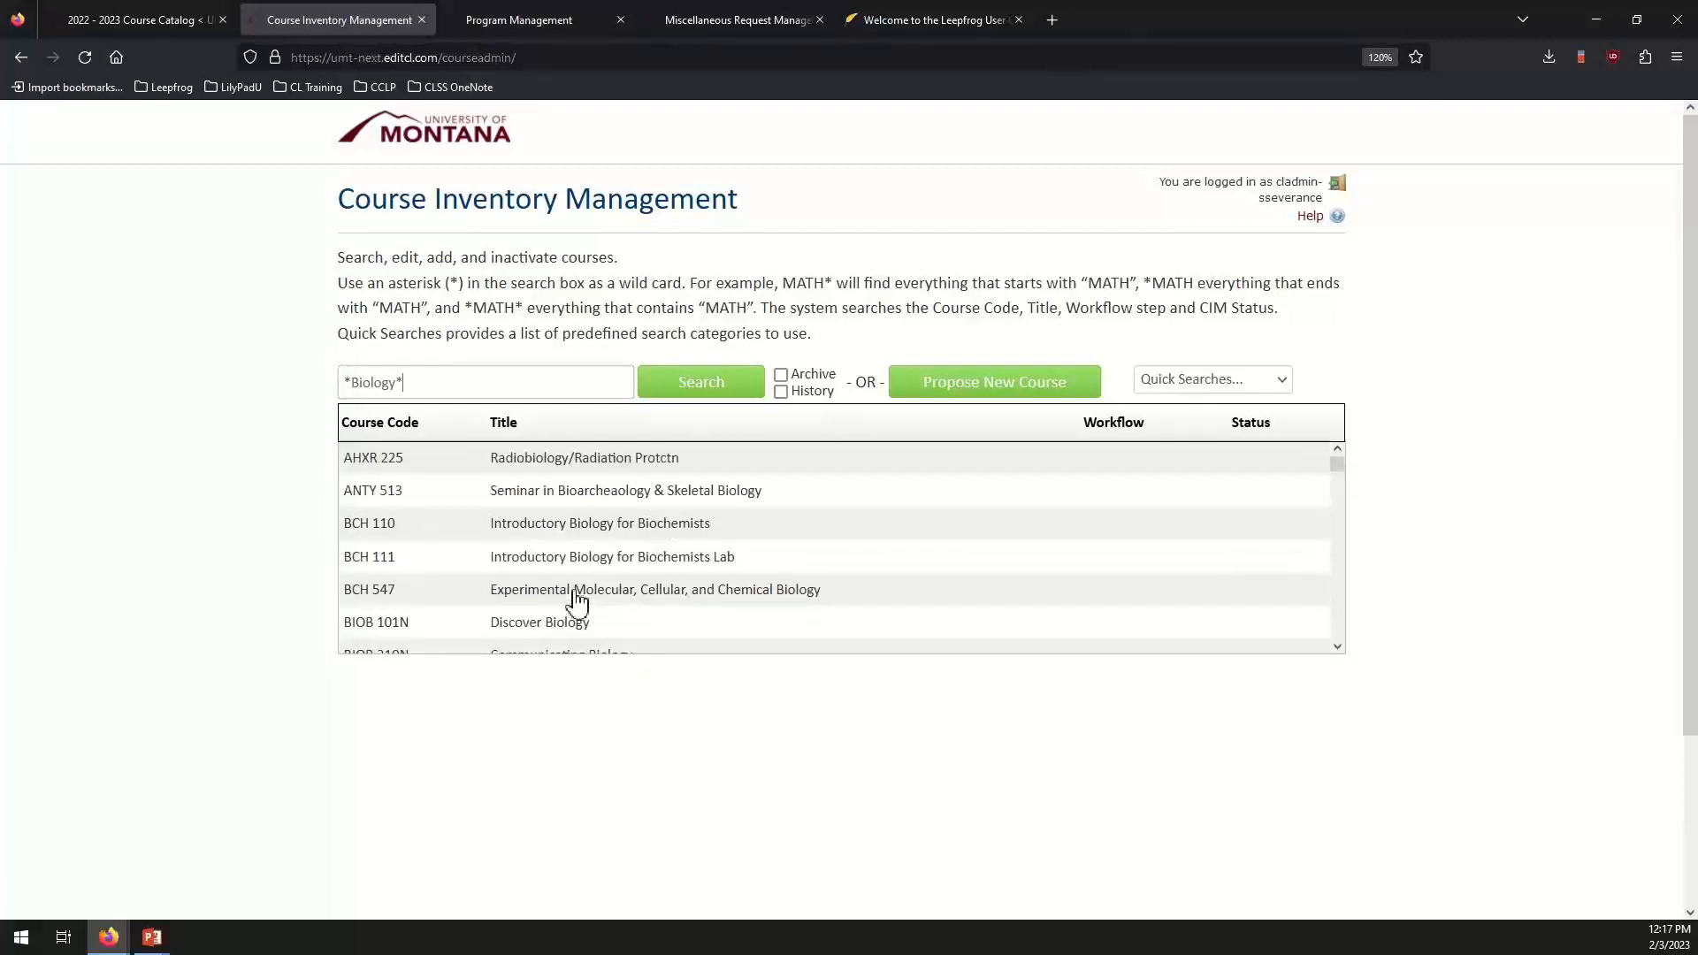
Search the course inventory for "*Anth*" and review the status of the listed courses.
triple_click(400, 389)
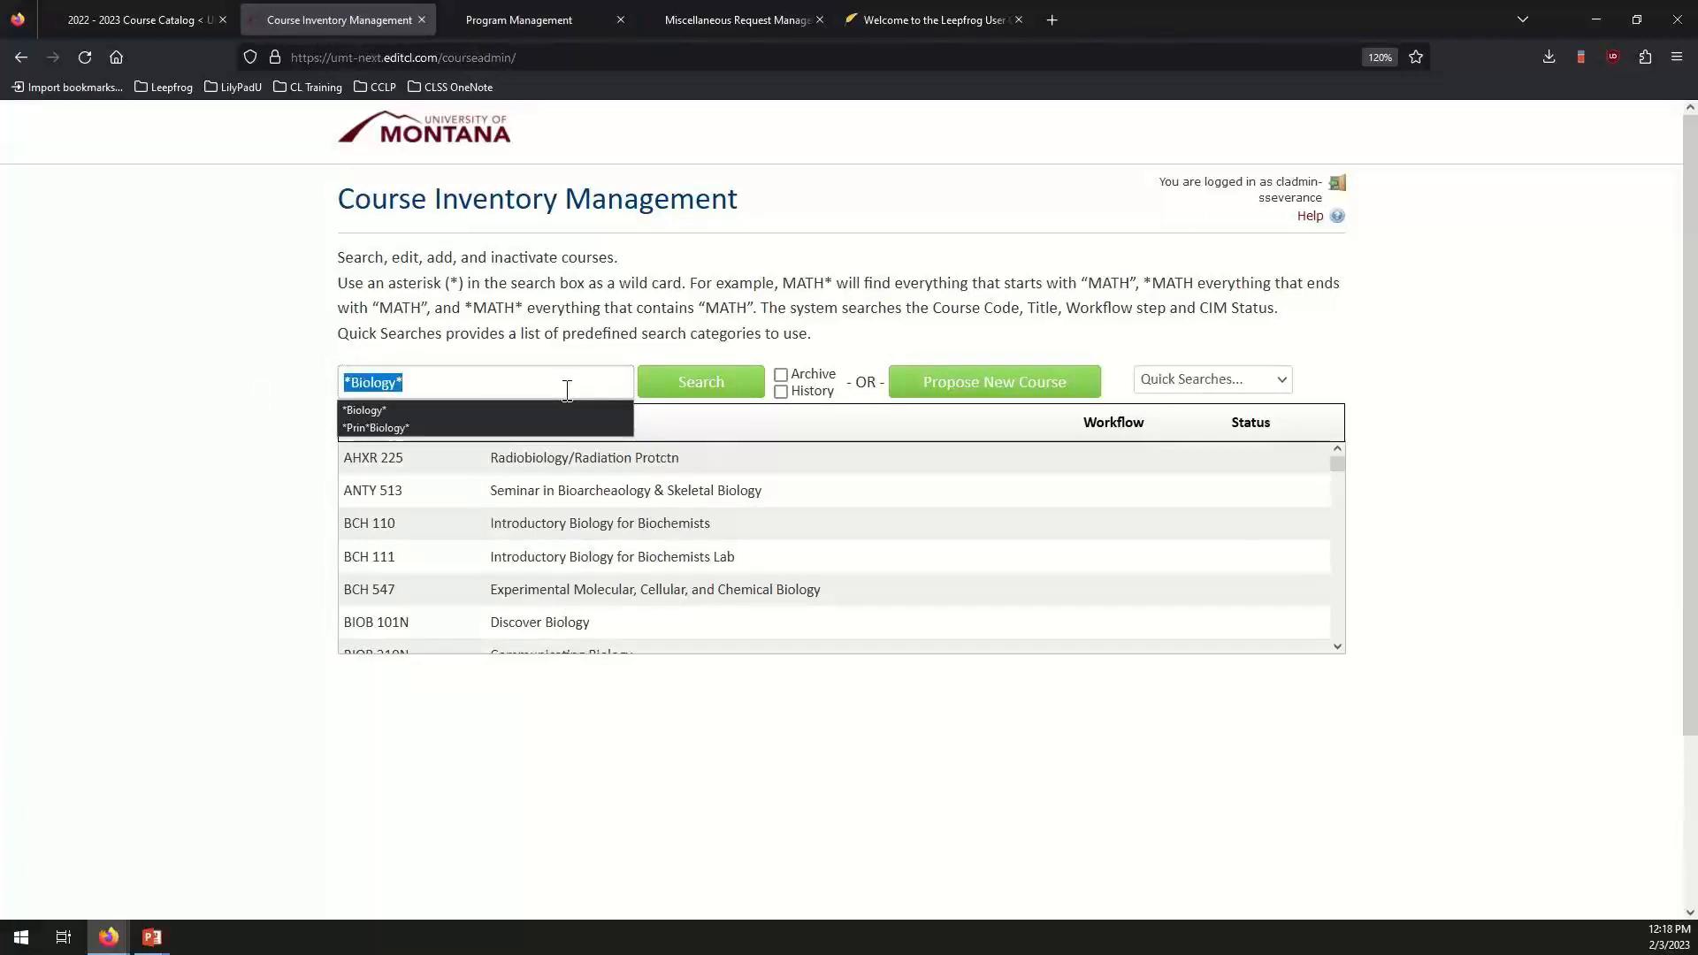
type("*")
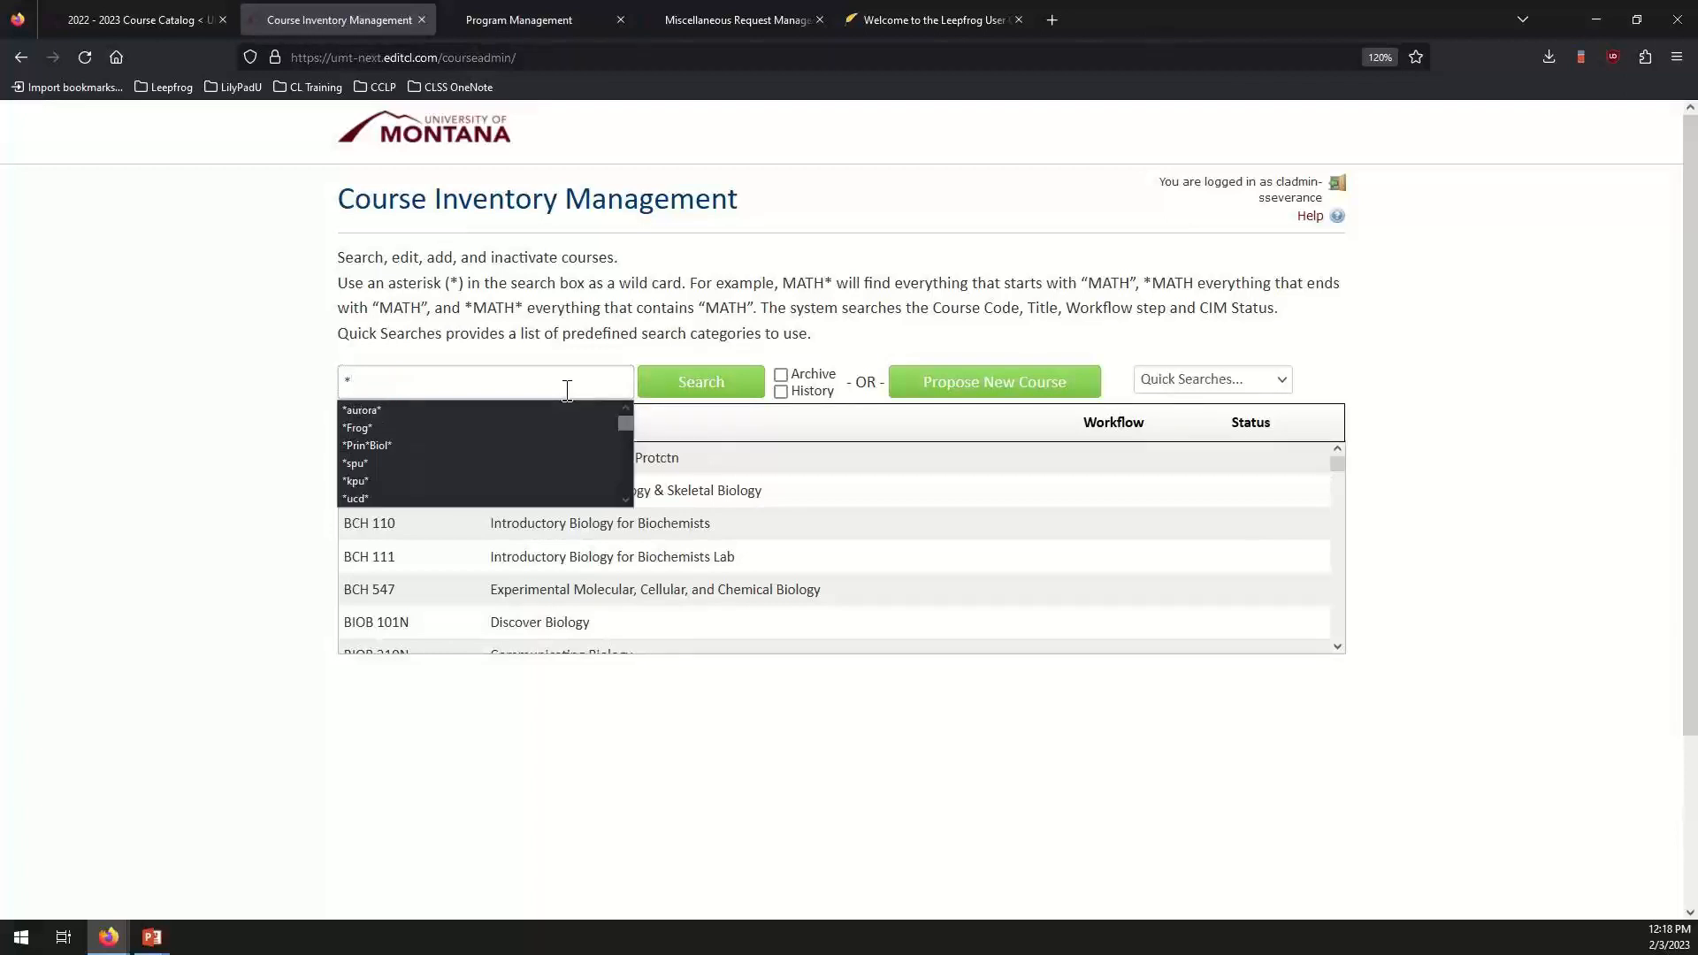
type("Anth")
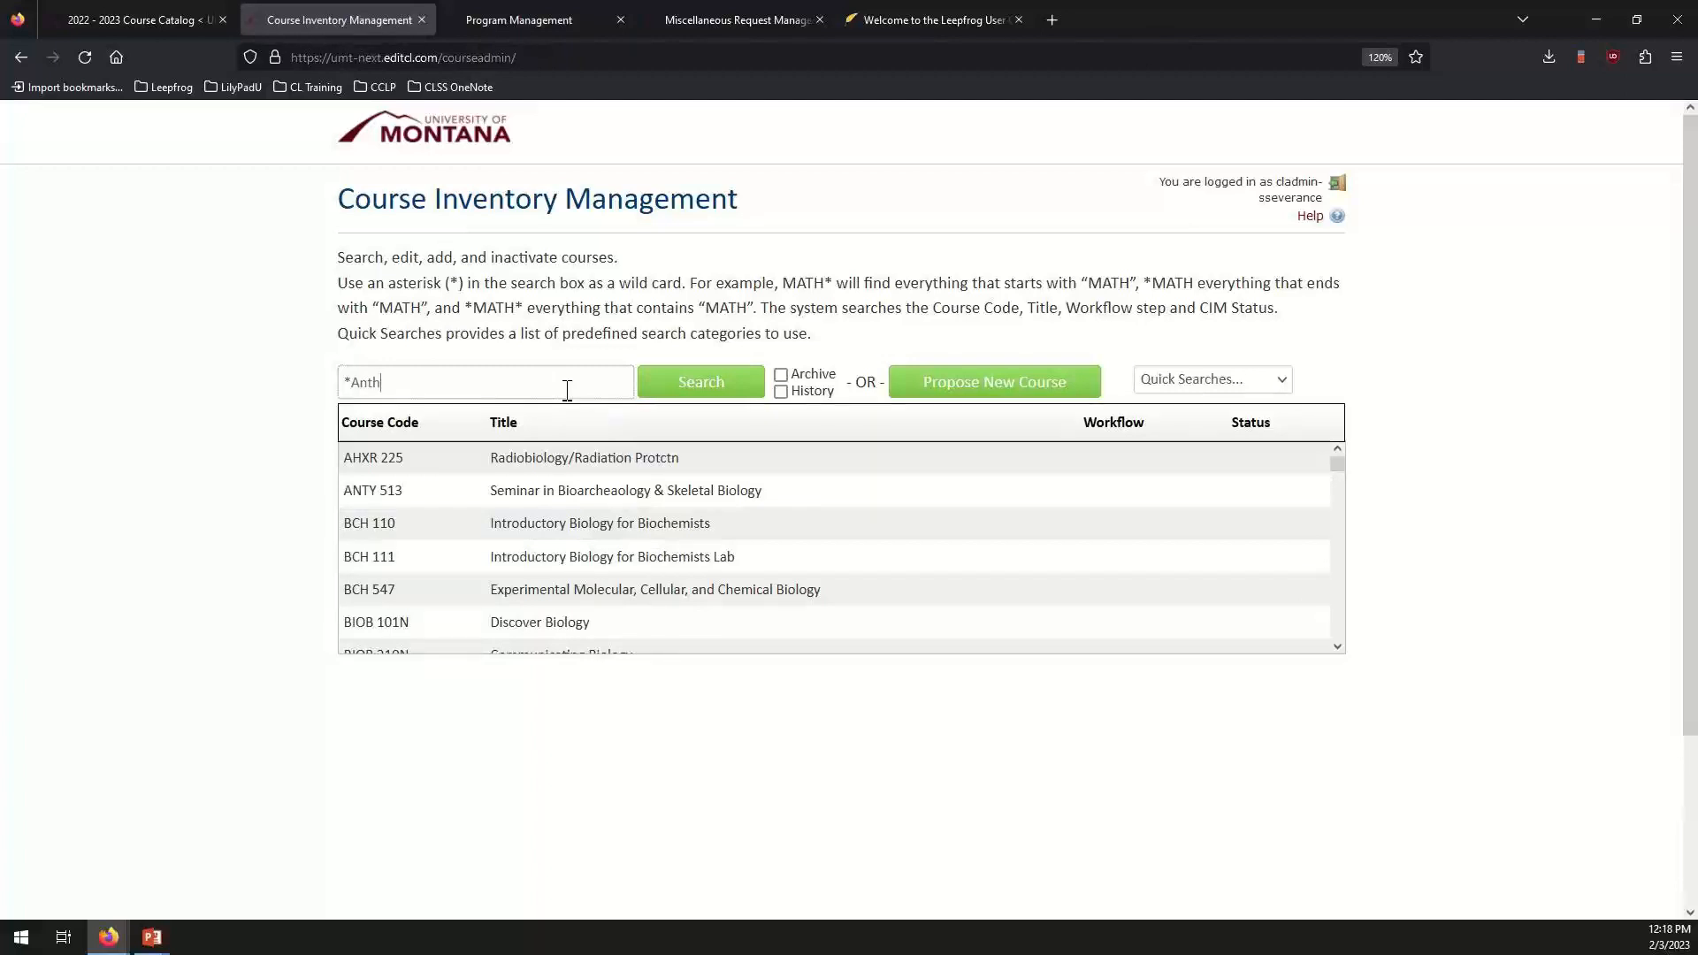
type("*")
key("Return")
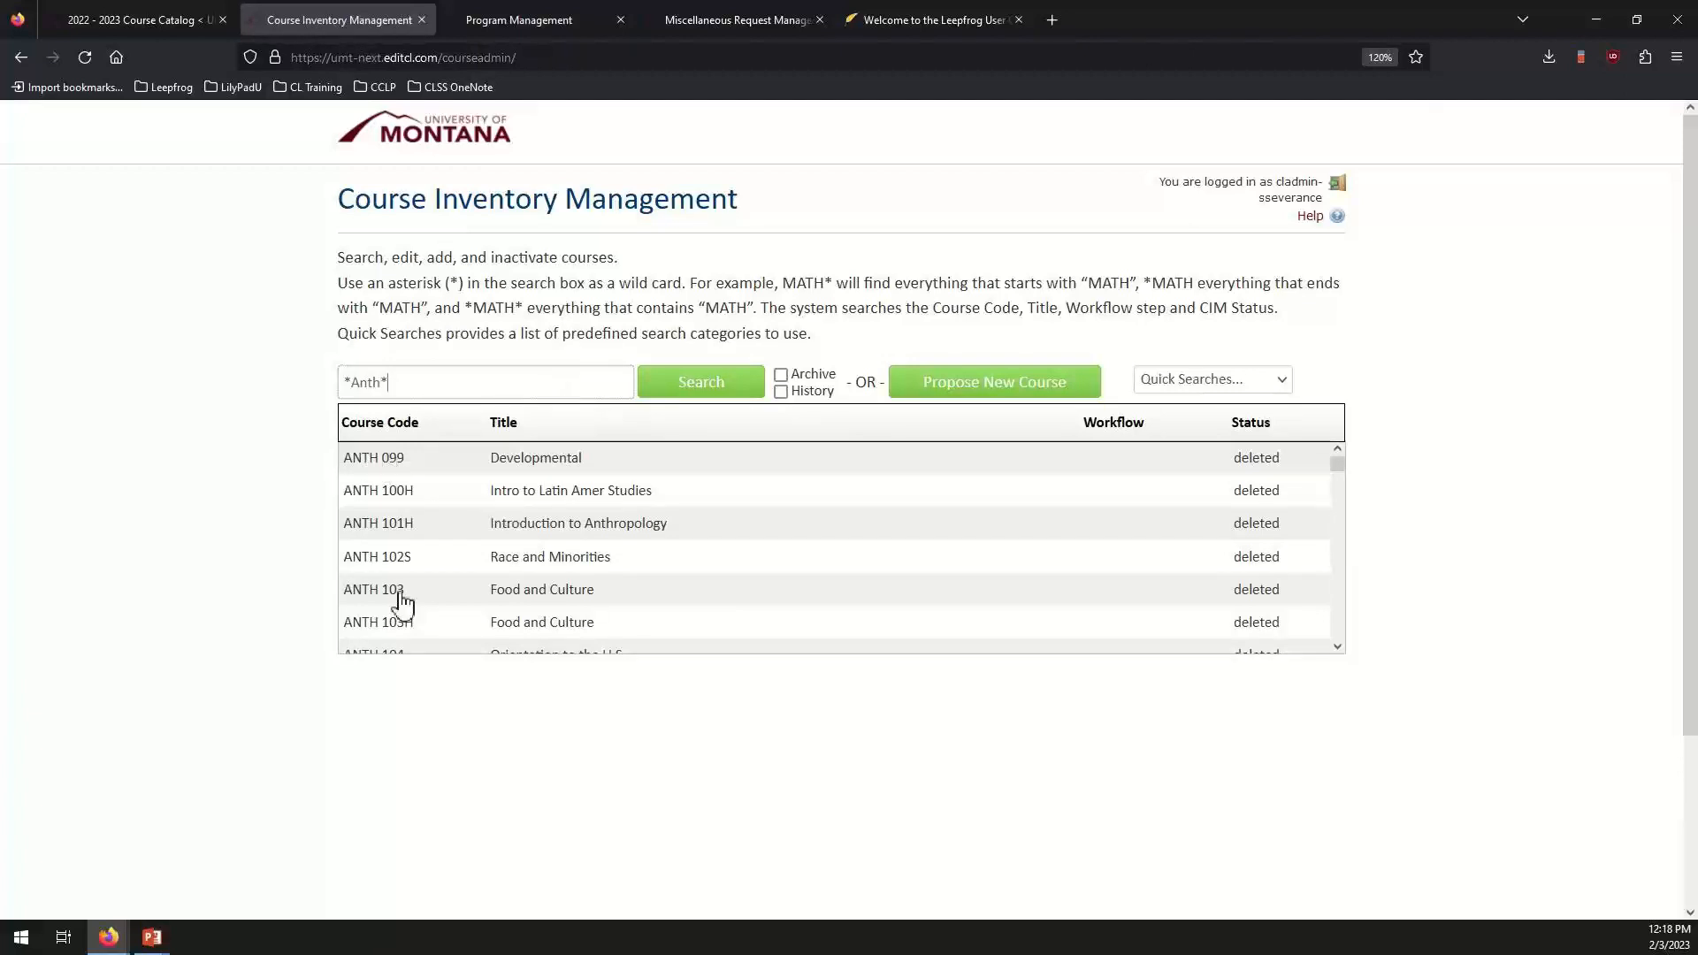
scroll(589, 531, "down", 10)
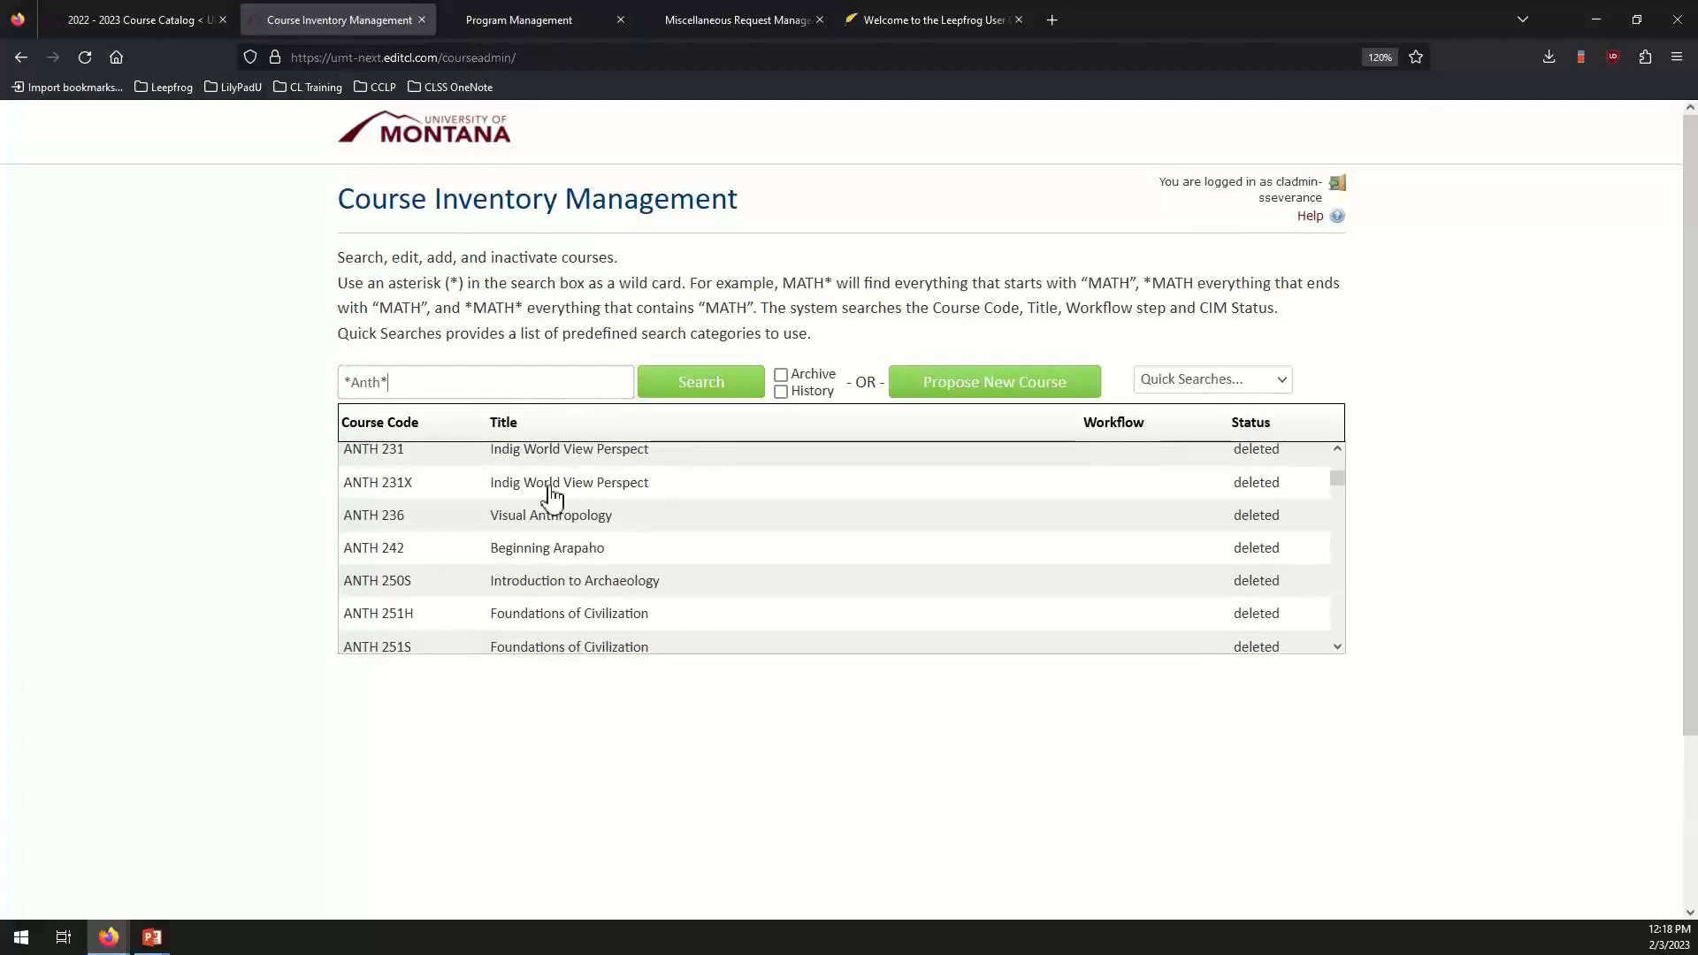
scroll(550, 495, "down", 2)
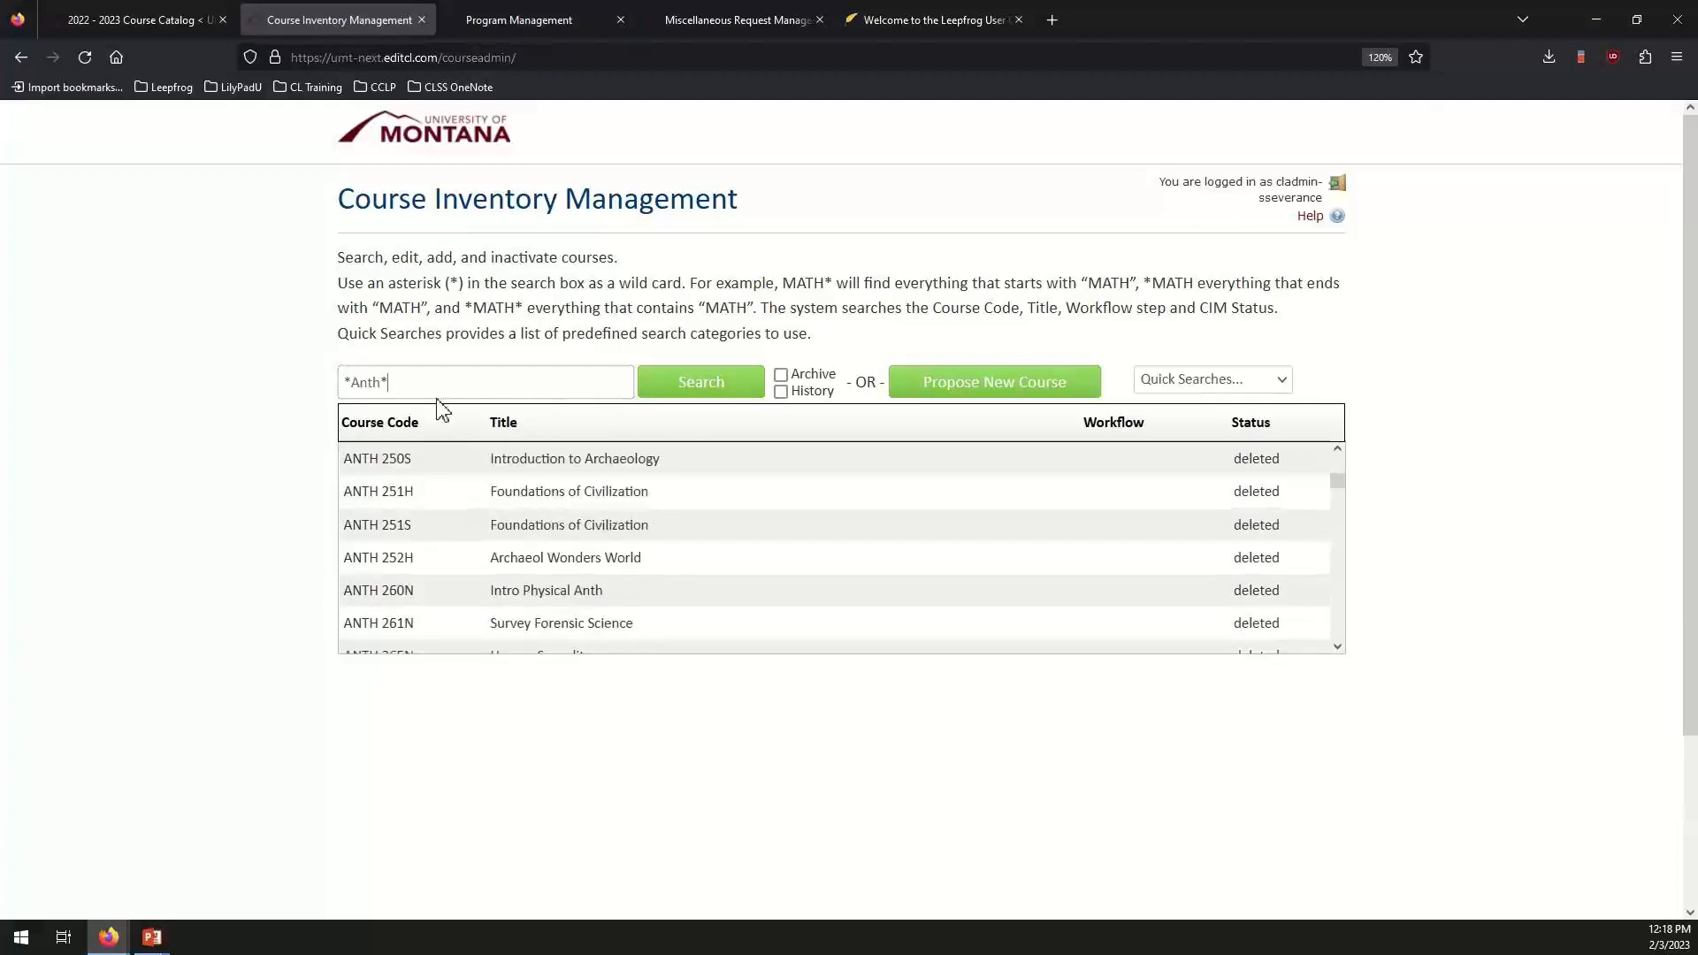
Change the course search to the subject code "*ANTY*" and review the listed courses, returning to the start of the list.
left_click(381, 384)
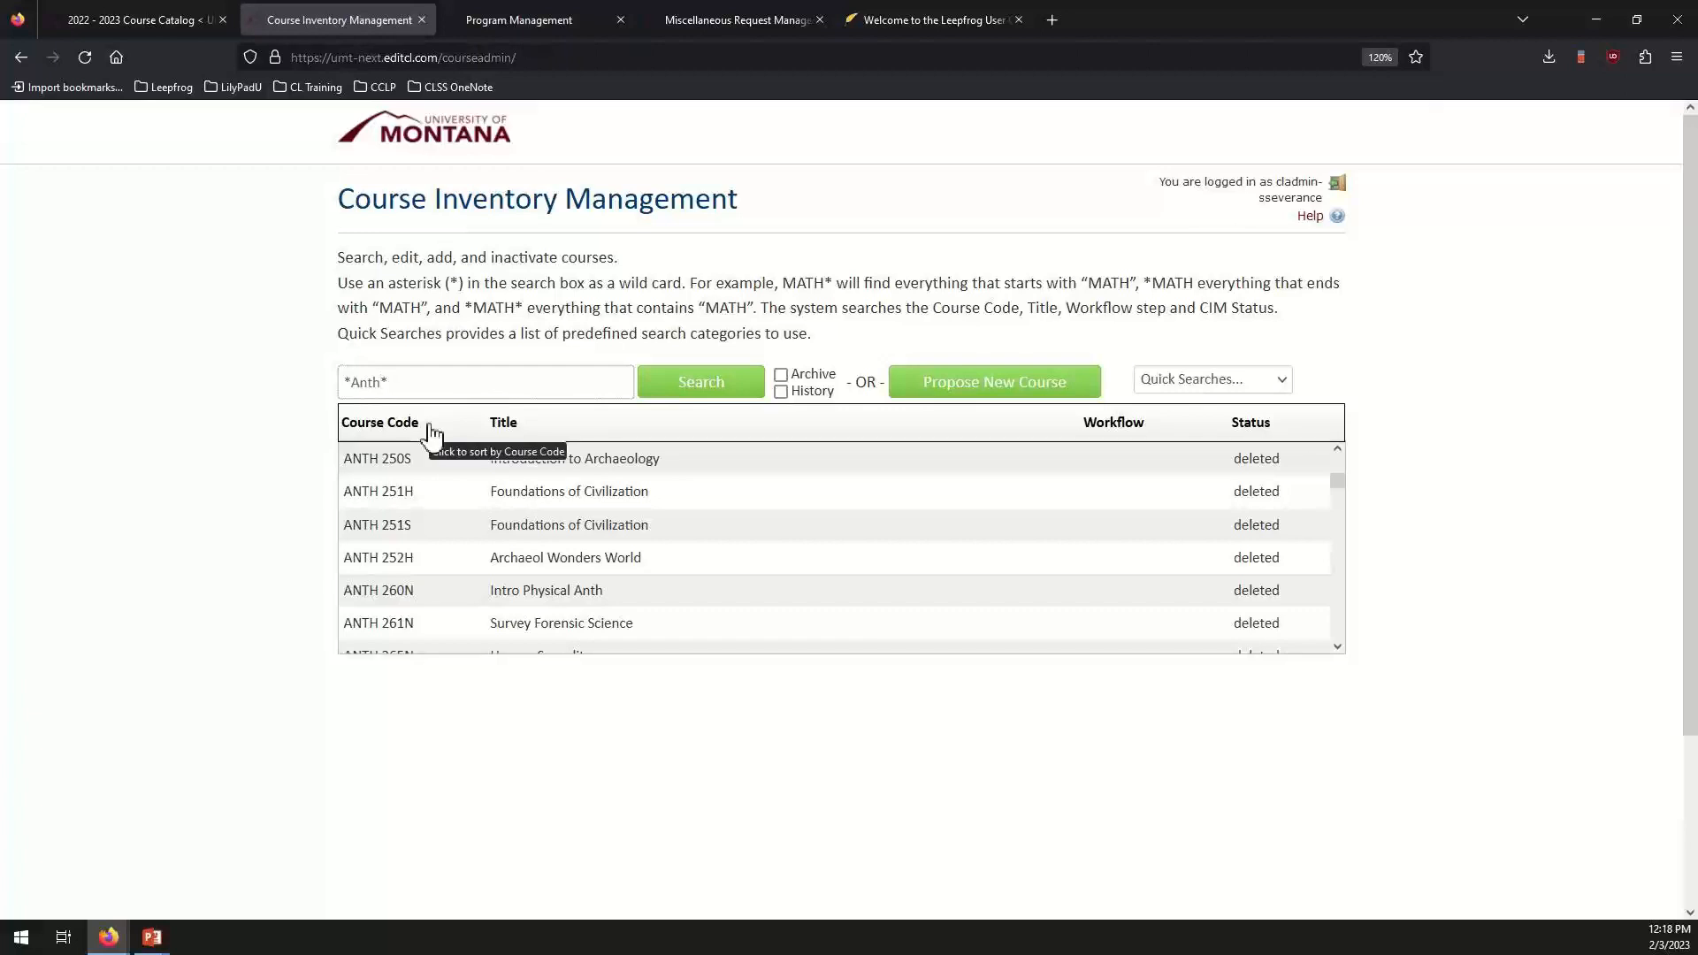
key("BackSpace")
key("BackSpace")
key("BackSpace")
type("NTY")
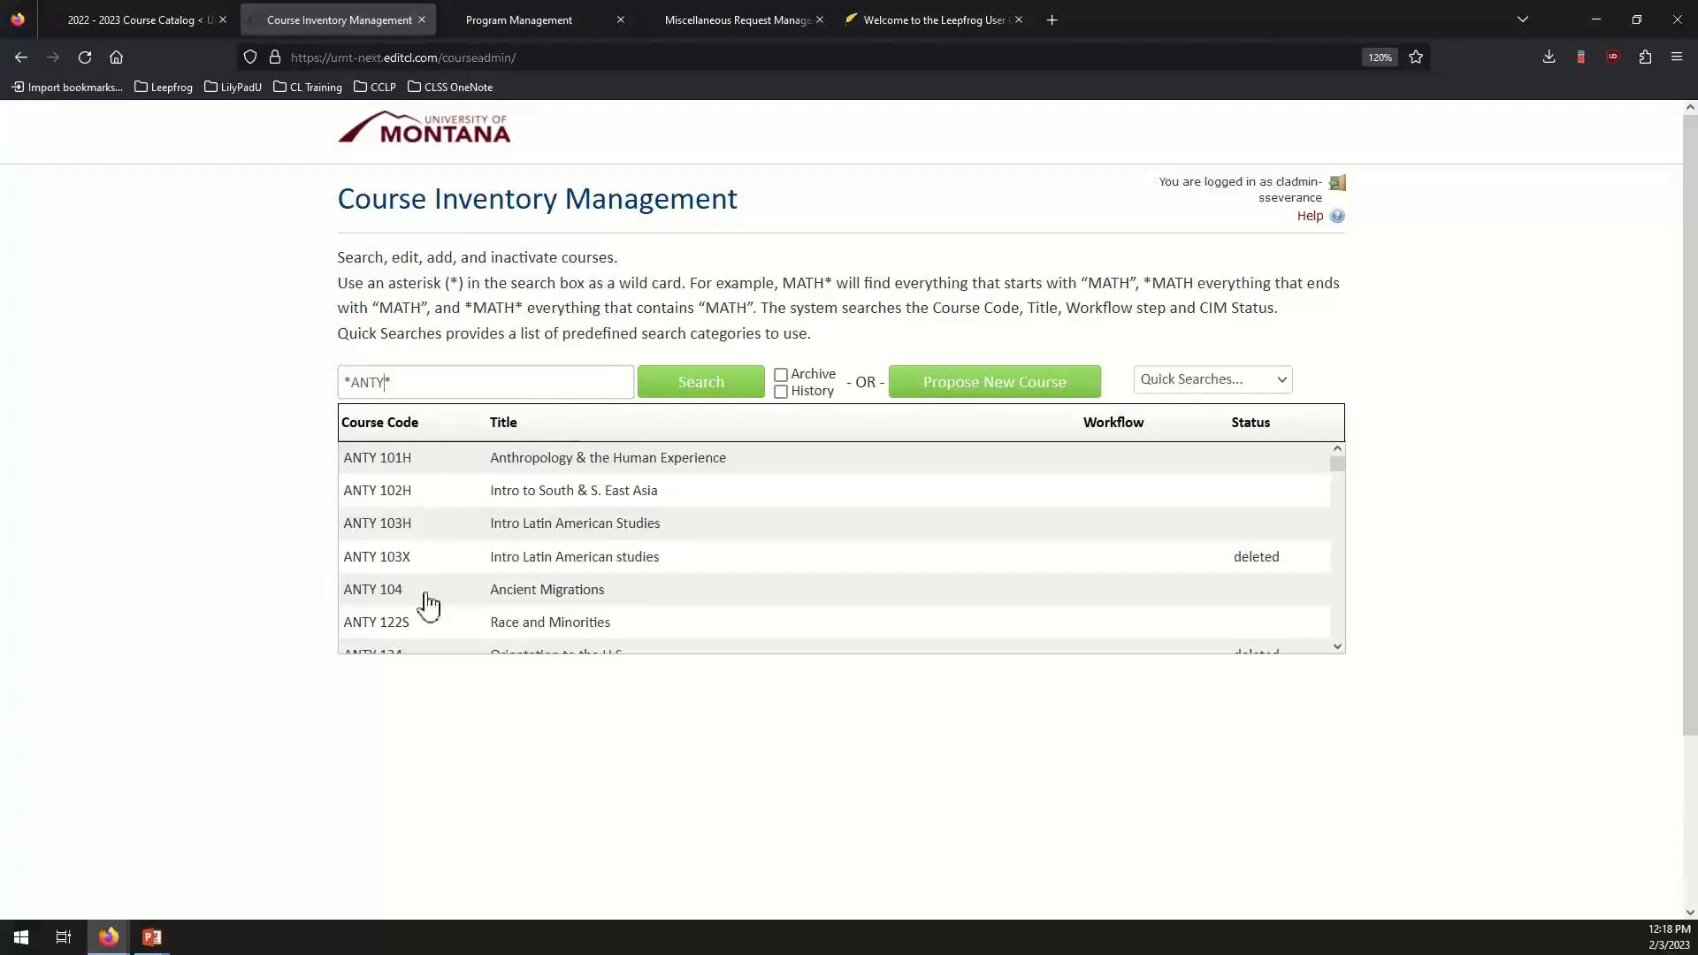
scroll(428, 607, "down", 2)
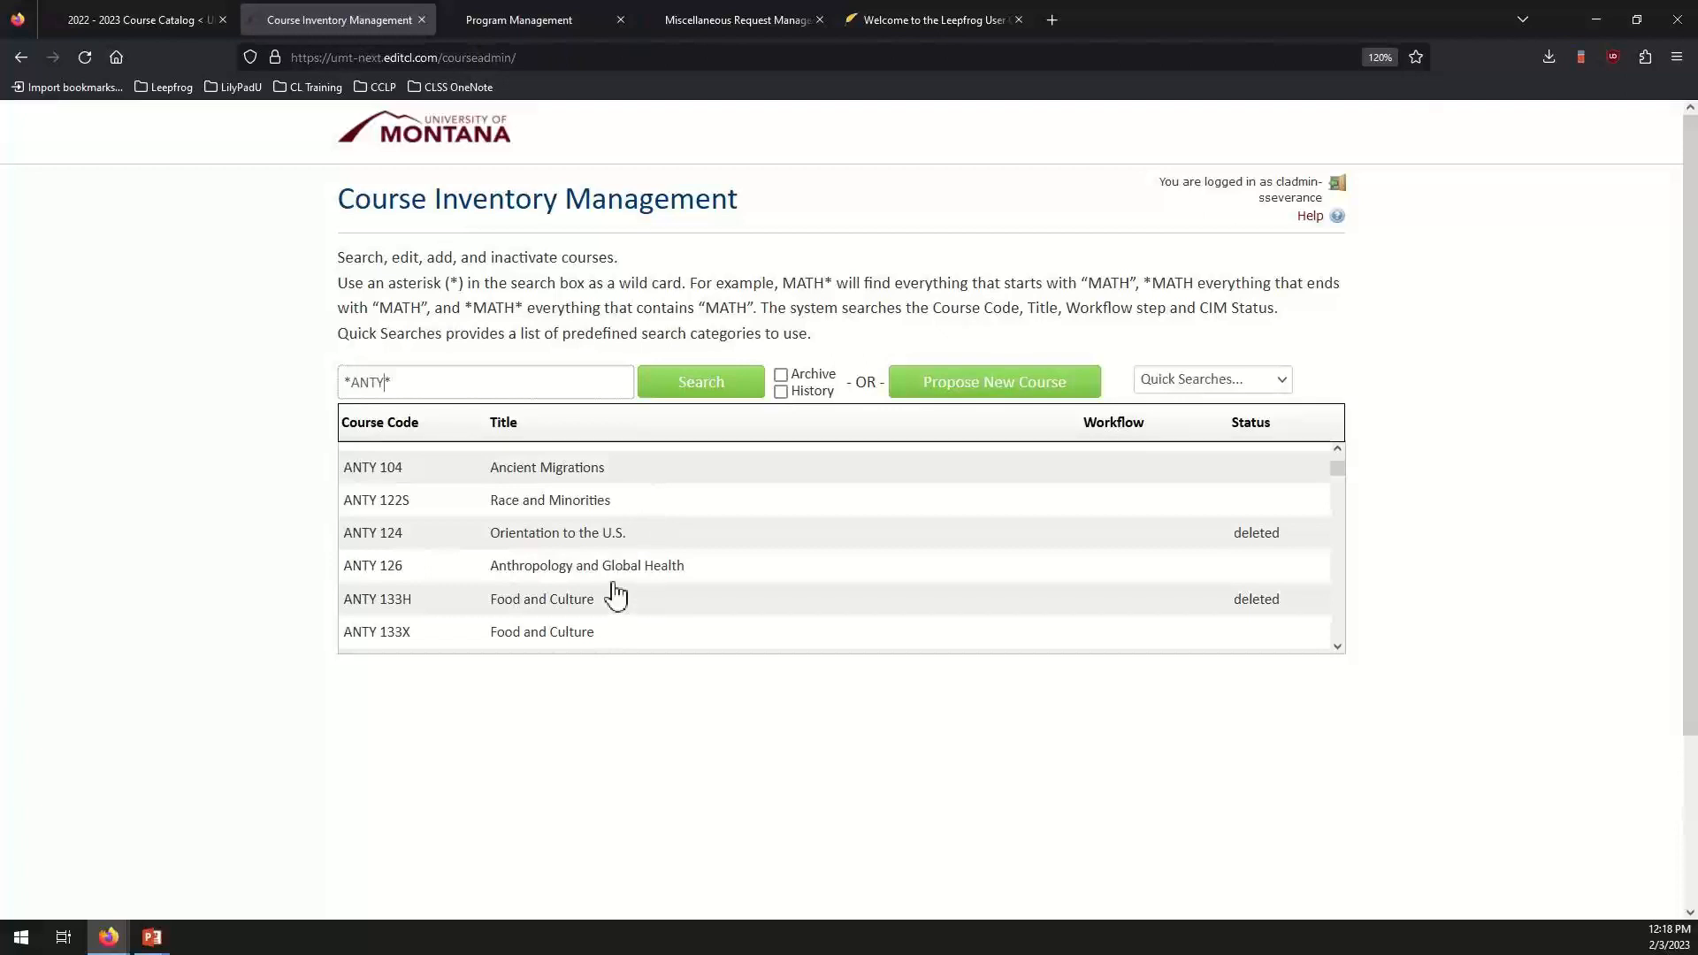
scroll(616, 596, "down", 8)
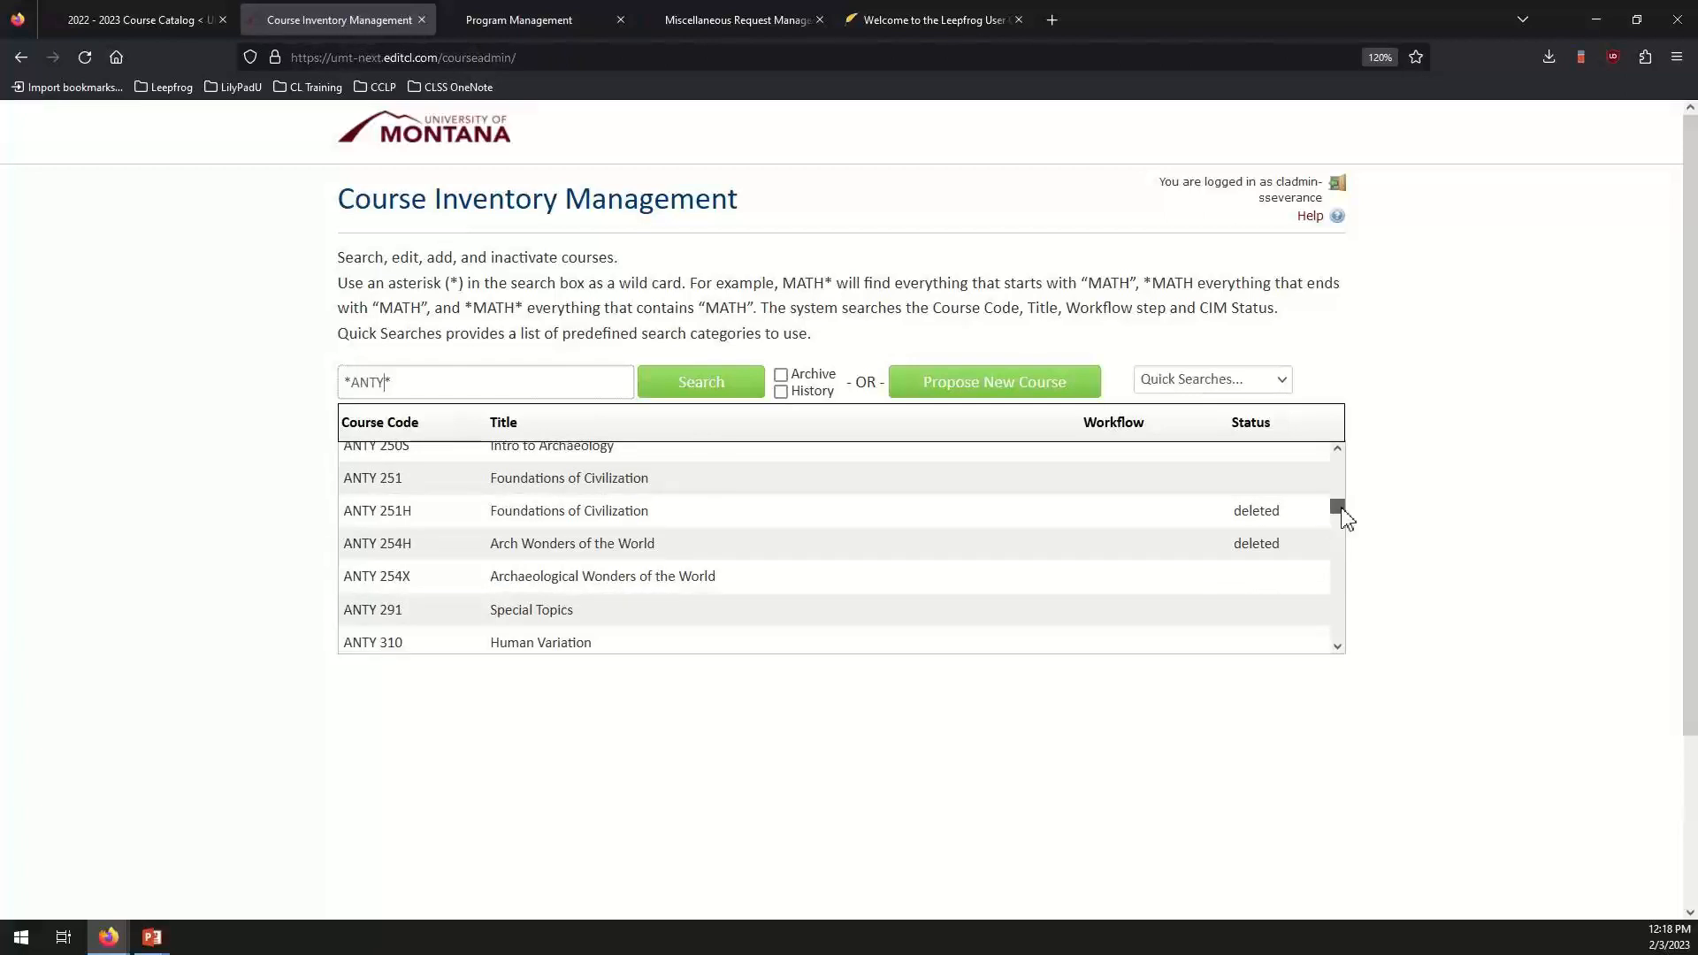
left_click_drag(1339, 507, 1365, 451)
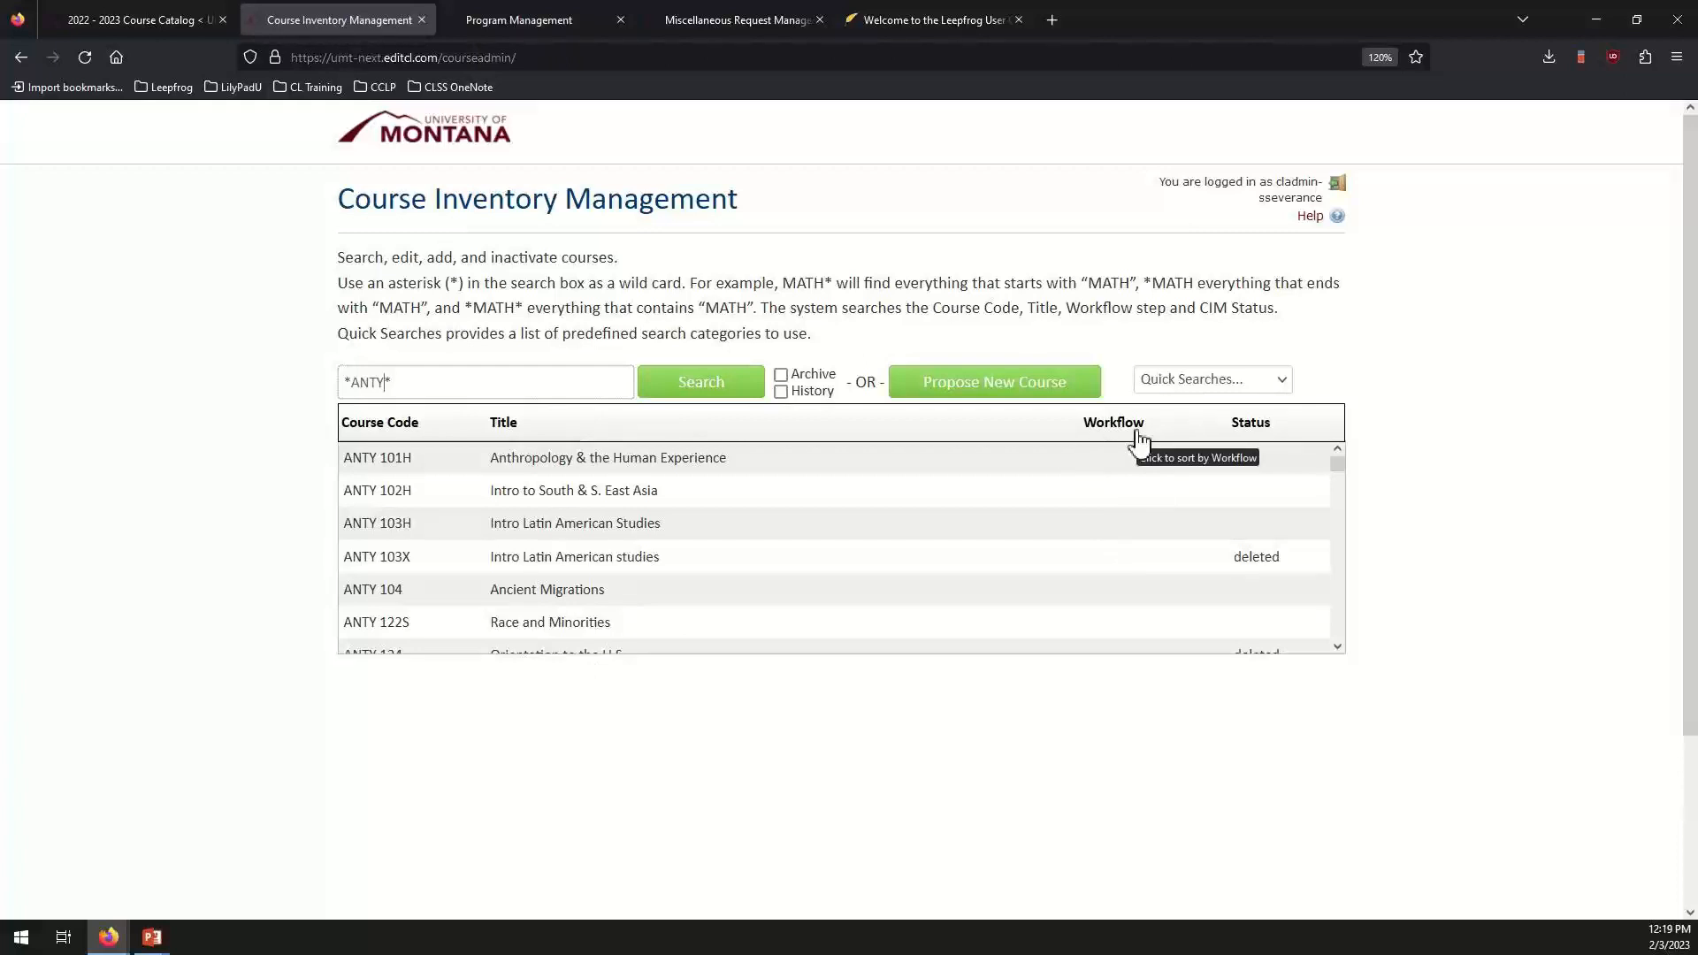
Open the LilyPad University catalog site at lilypadu-next.editcl.com in a new browser tab.
left_click(952, 22)
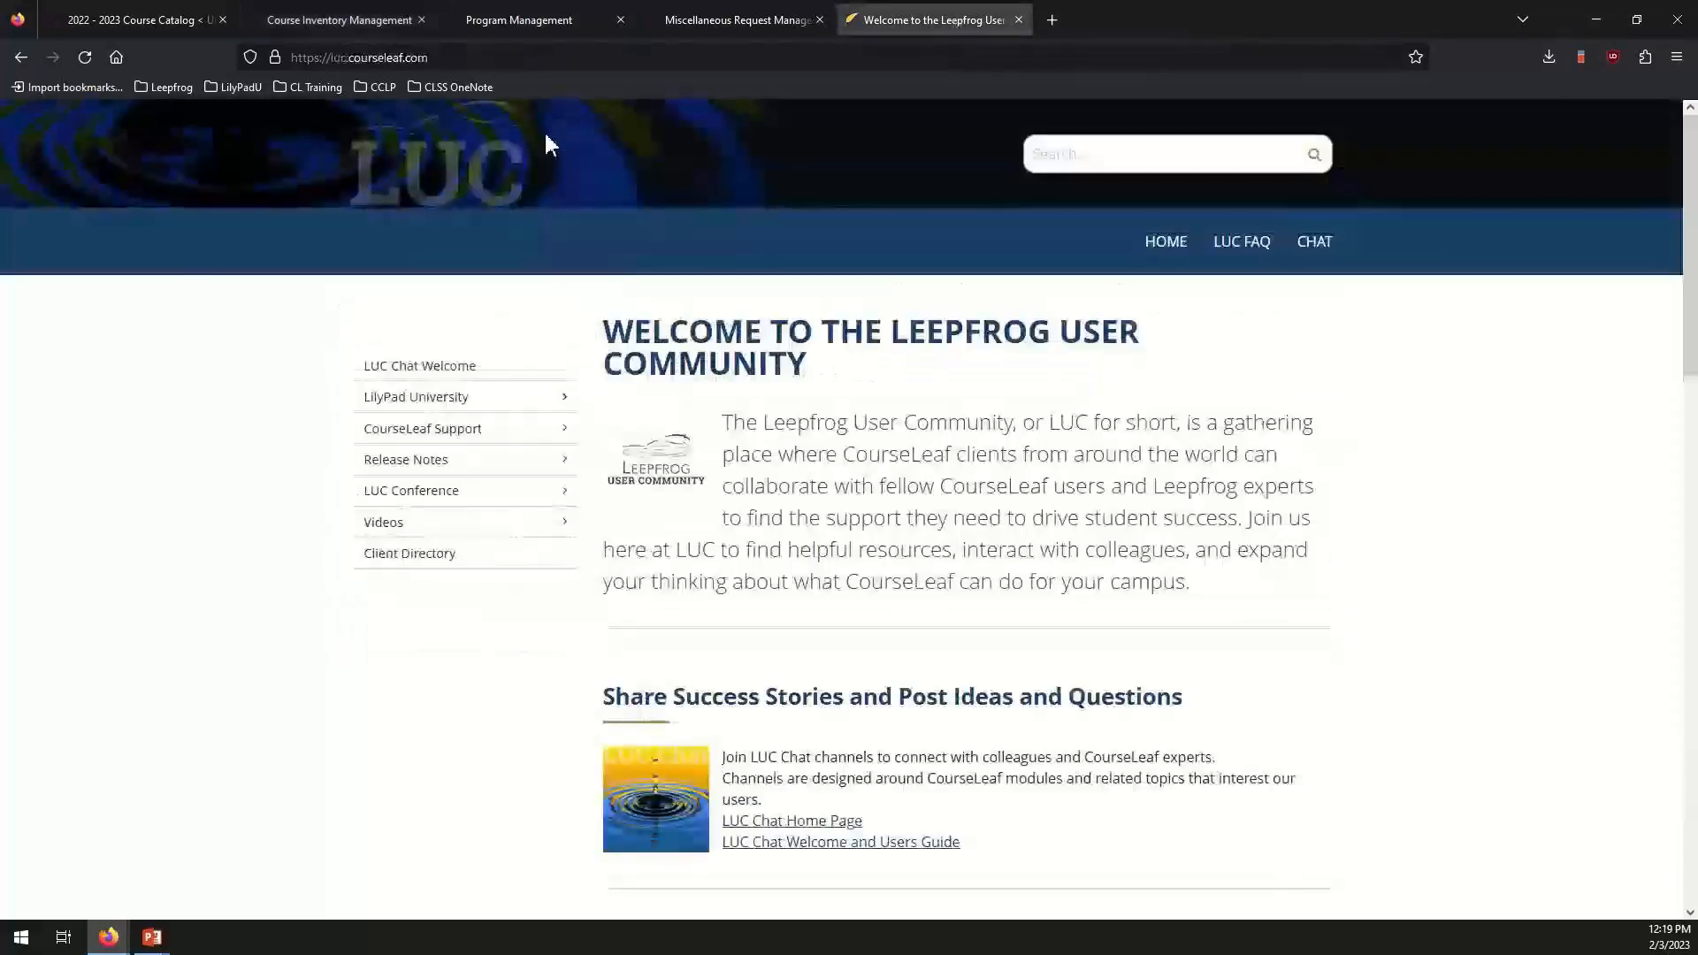
left_click(1052, 21)
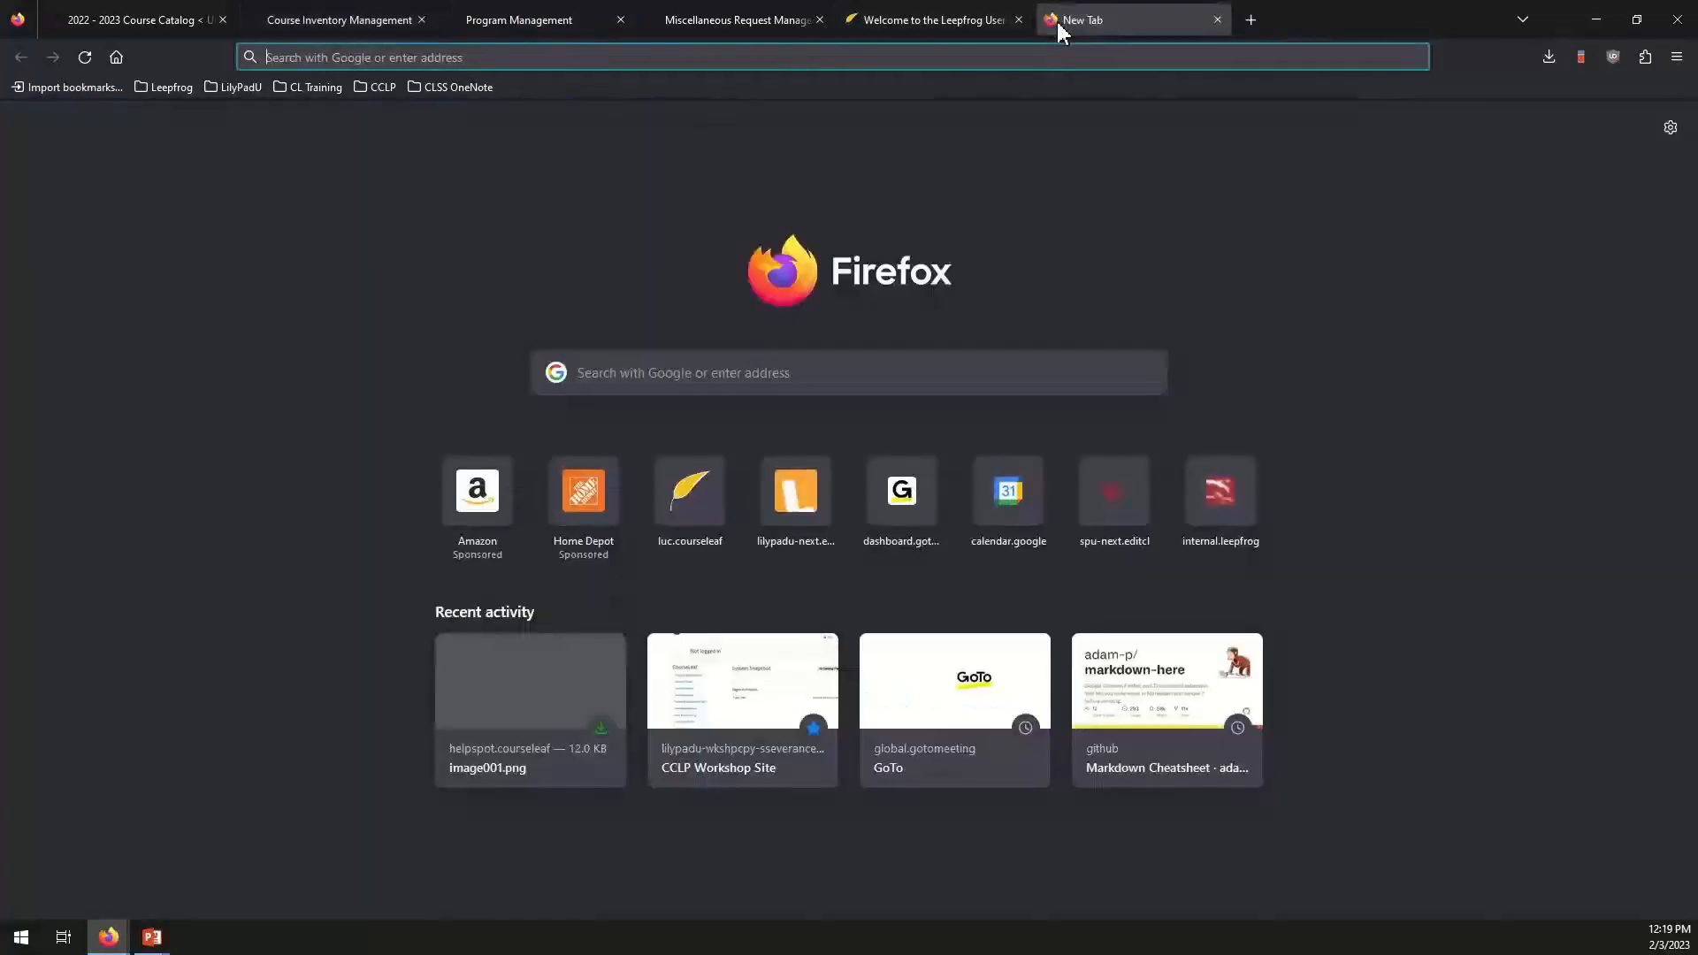
type("l")
key("BackSpace")
type("ilypadu-next.editcl.com/")
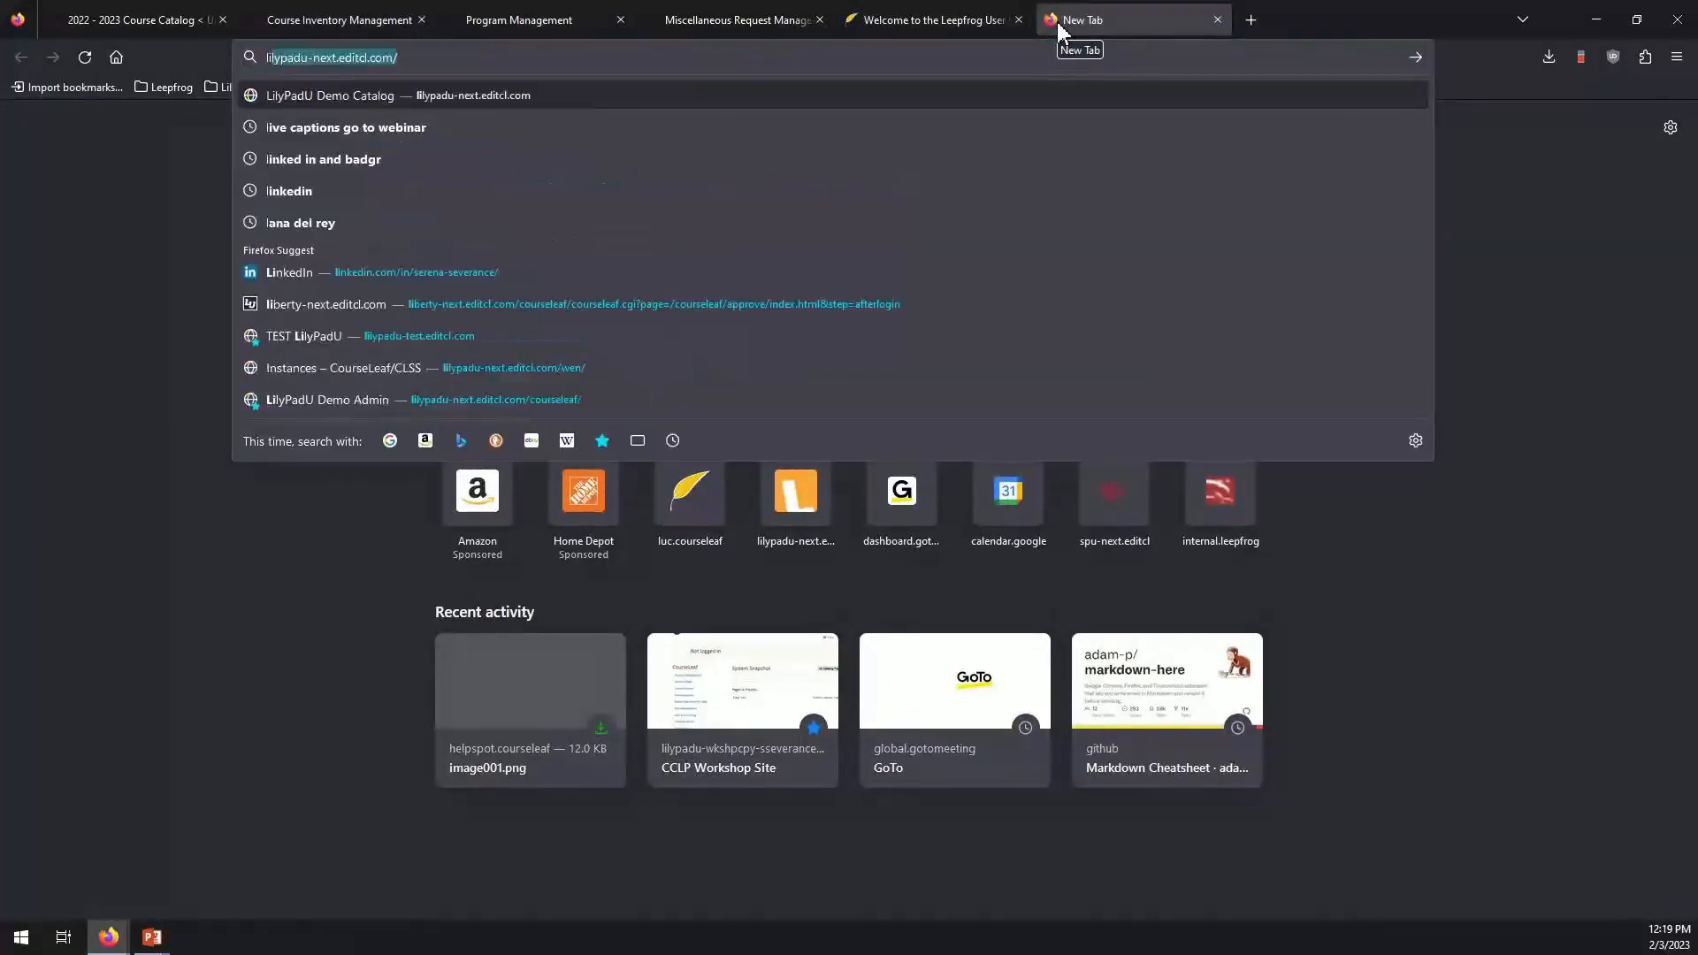
key("Return")
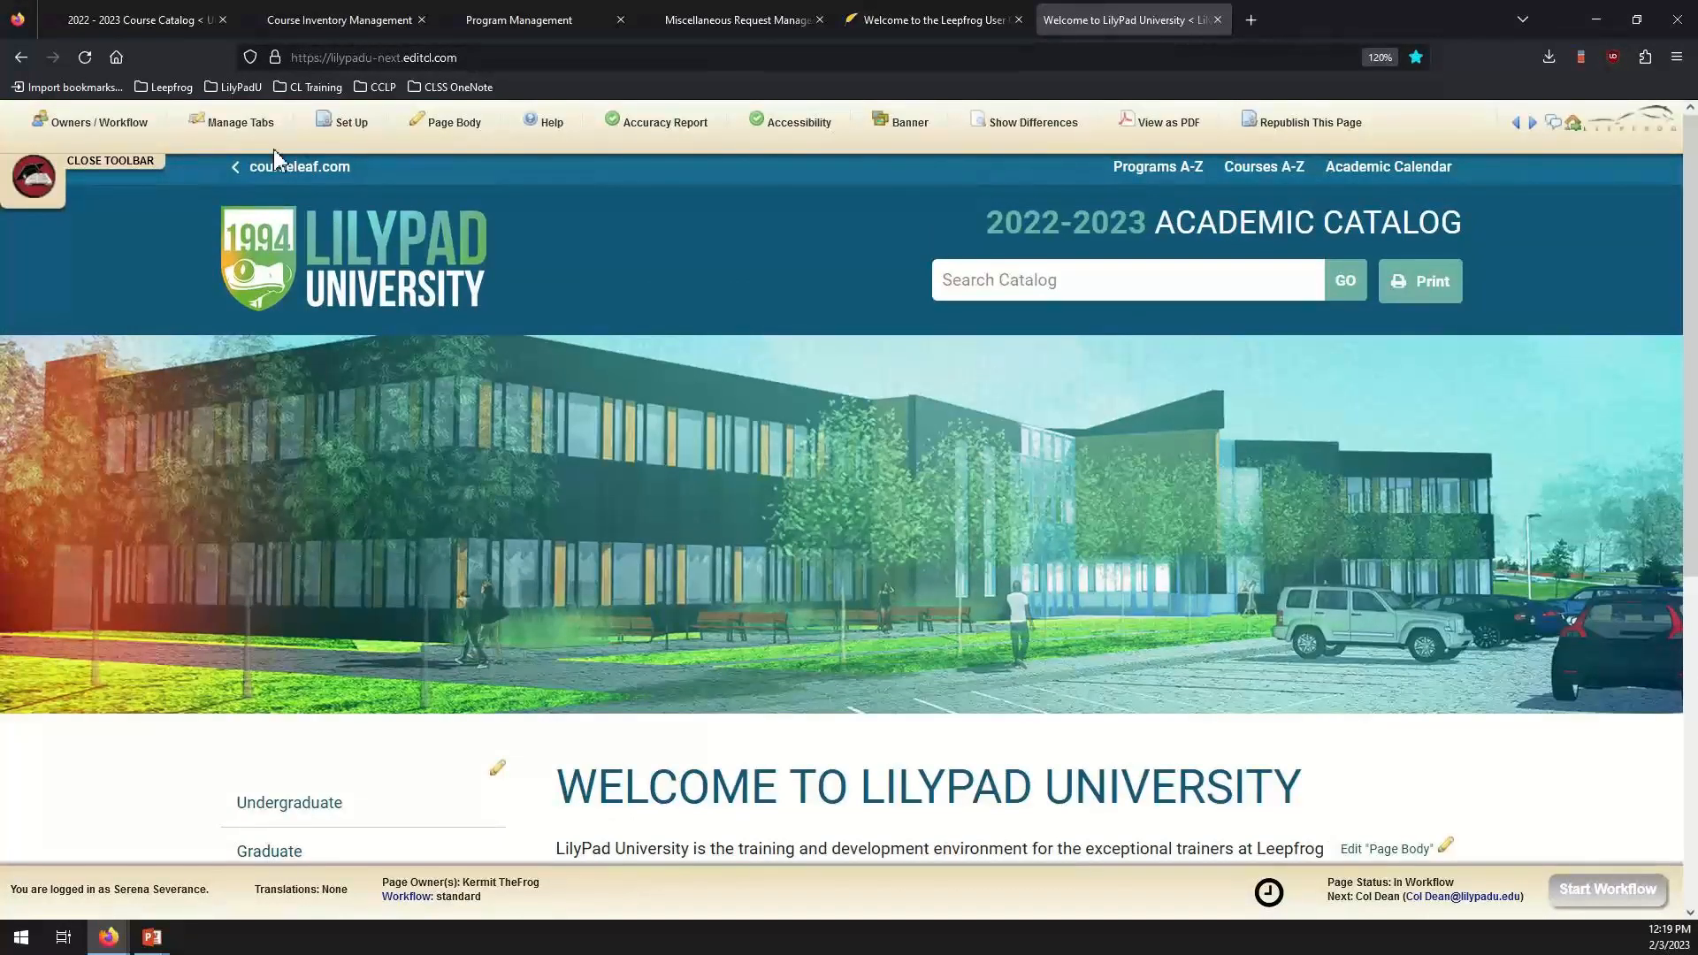
Go to the LilyPad site's Course Inventory Management page at /courseadmin/.
left_click(488, 59)
type("/courseadmin/")
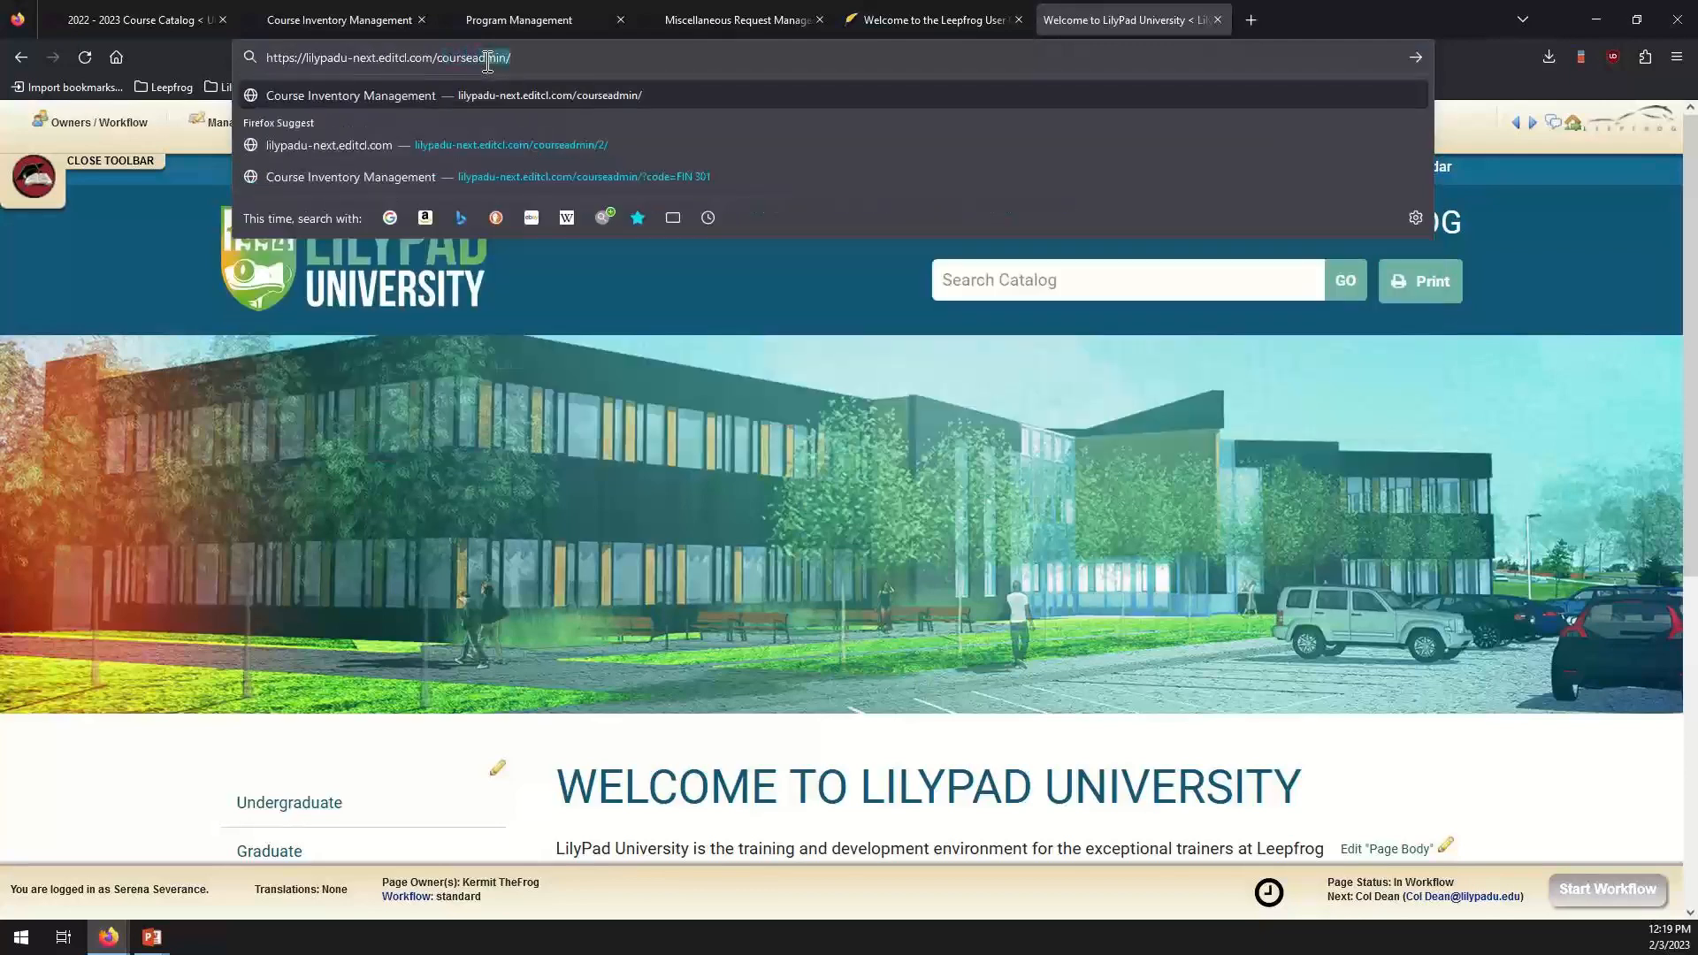
key("Return")
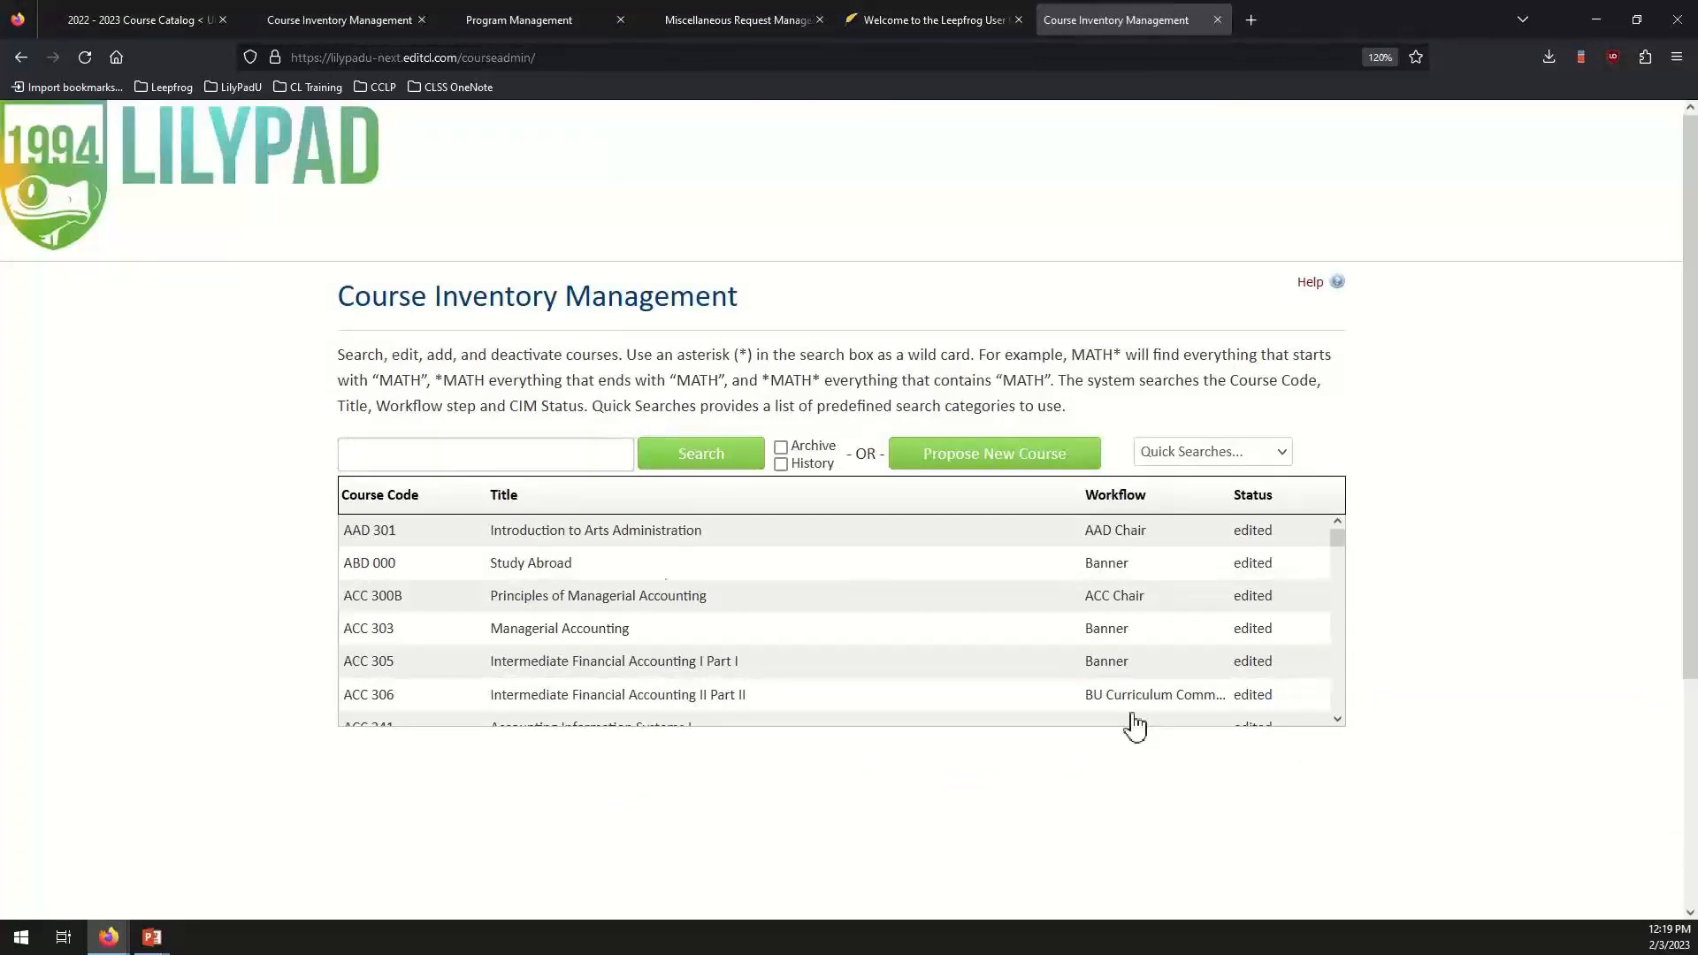
Search the LilyPad course inventory for the workflow step "Registrar" without wildcards.
left_click(460, 455)
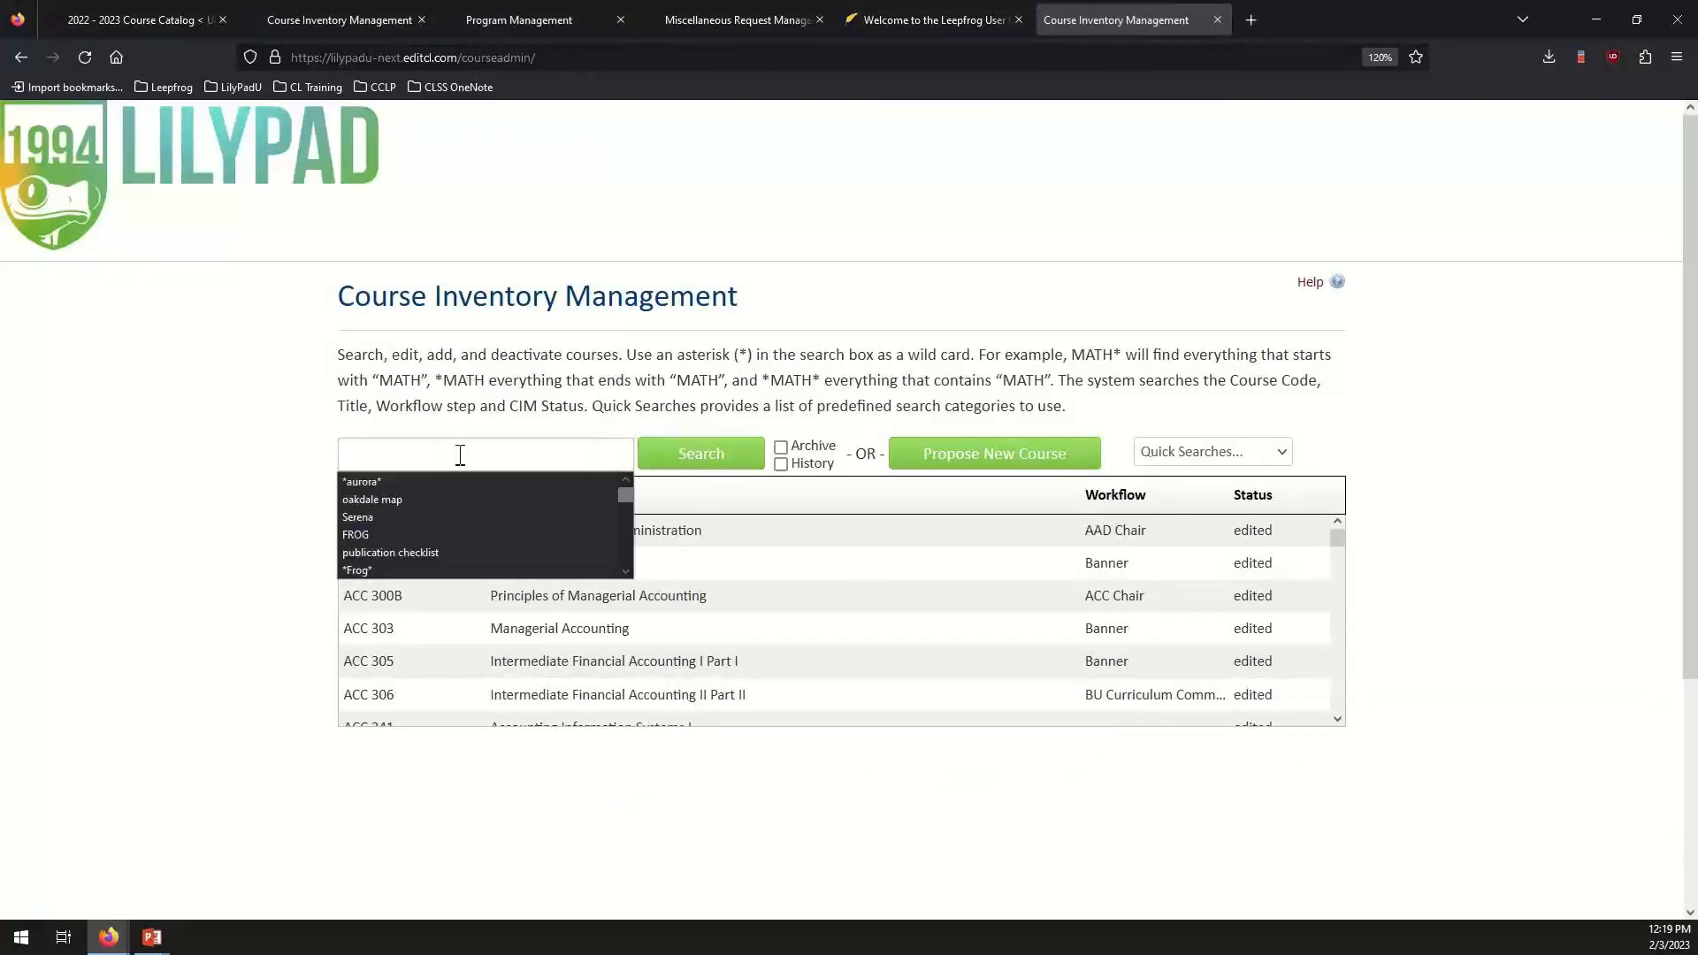
type("Regis")
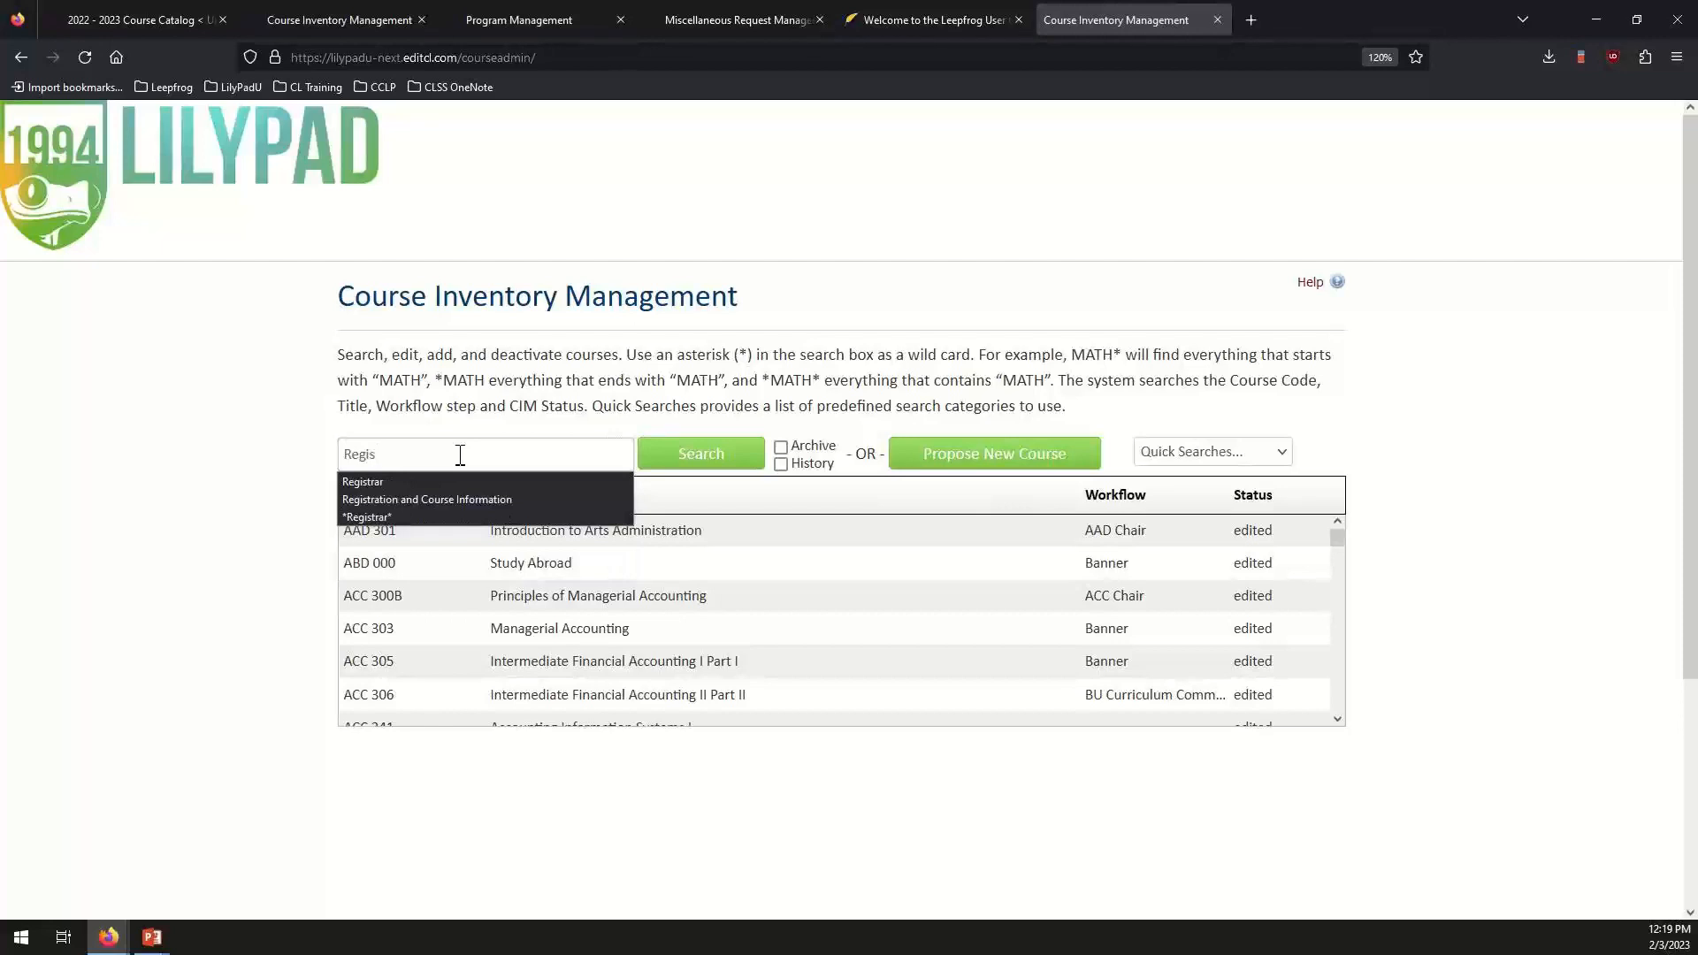
key("Down")
key("Return")
key("Return")
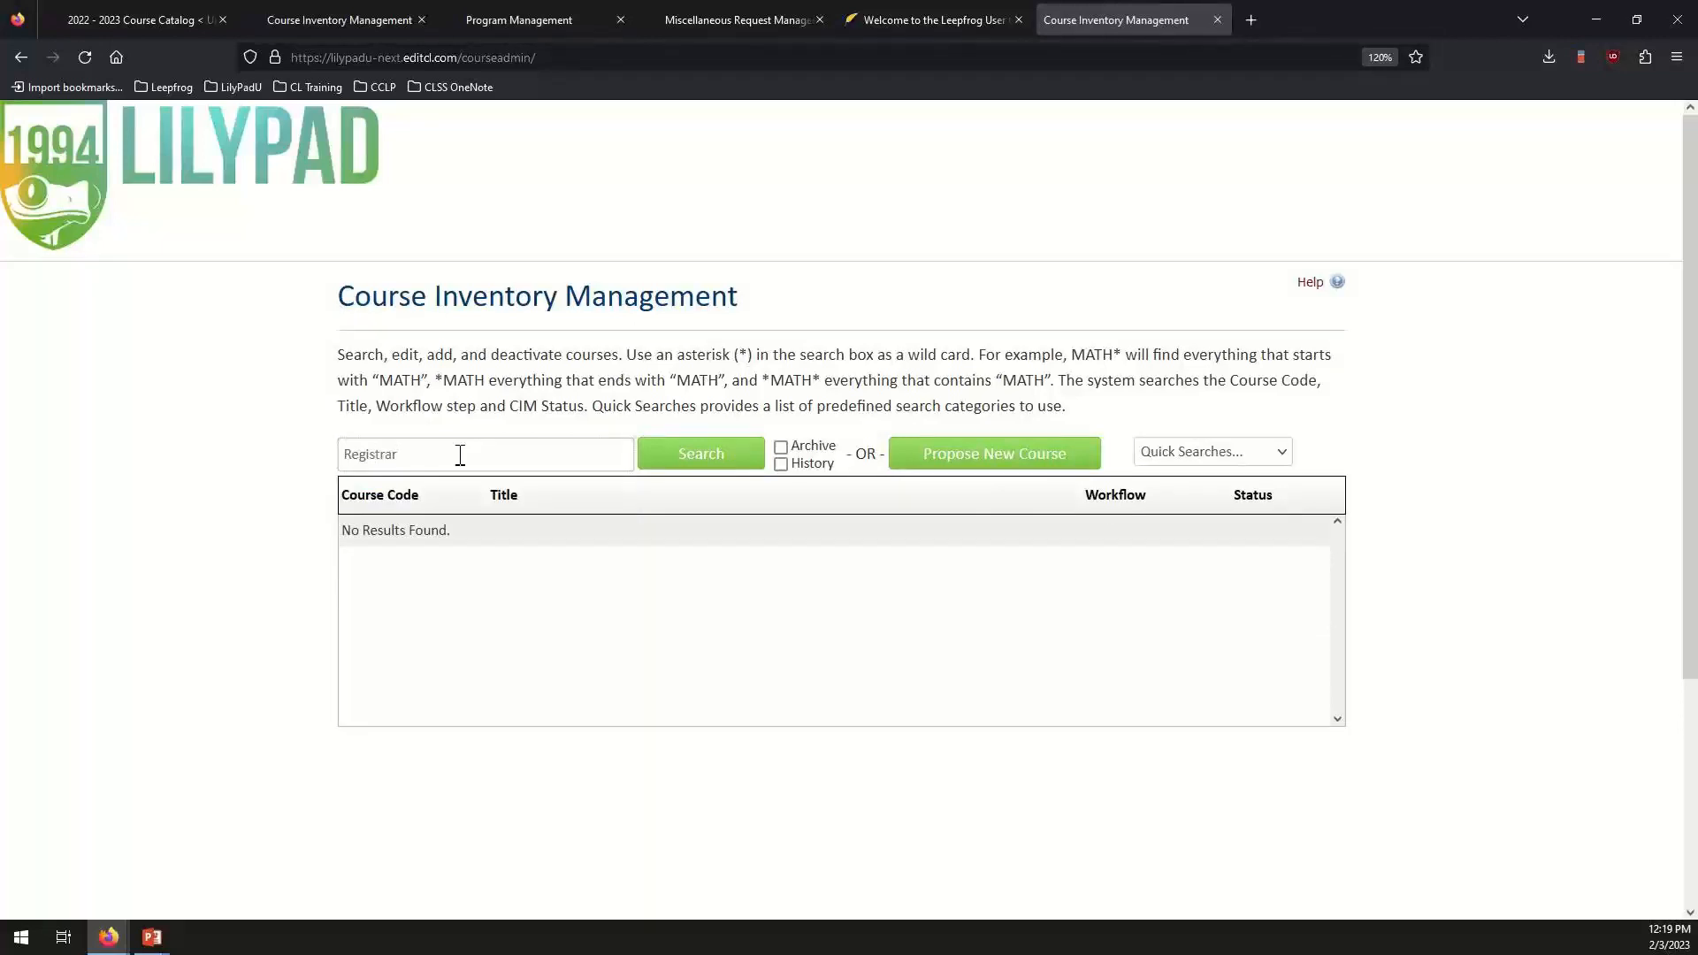
Add an asterisk on both sides of the search term and search for "*Registrar*".
type("*")
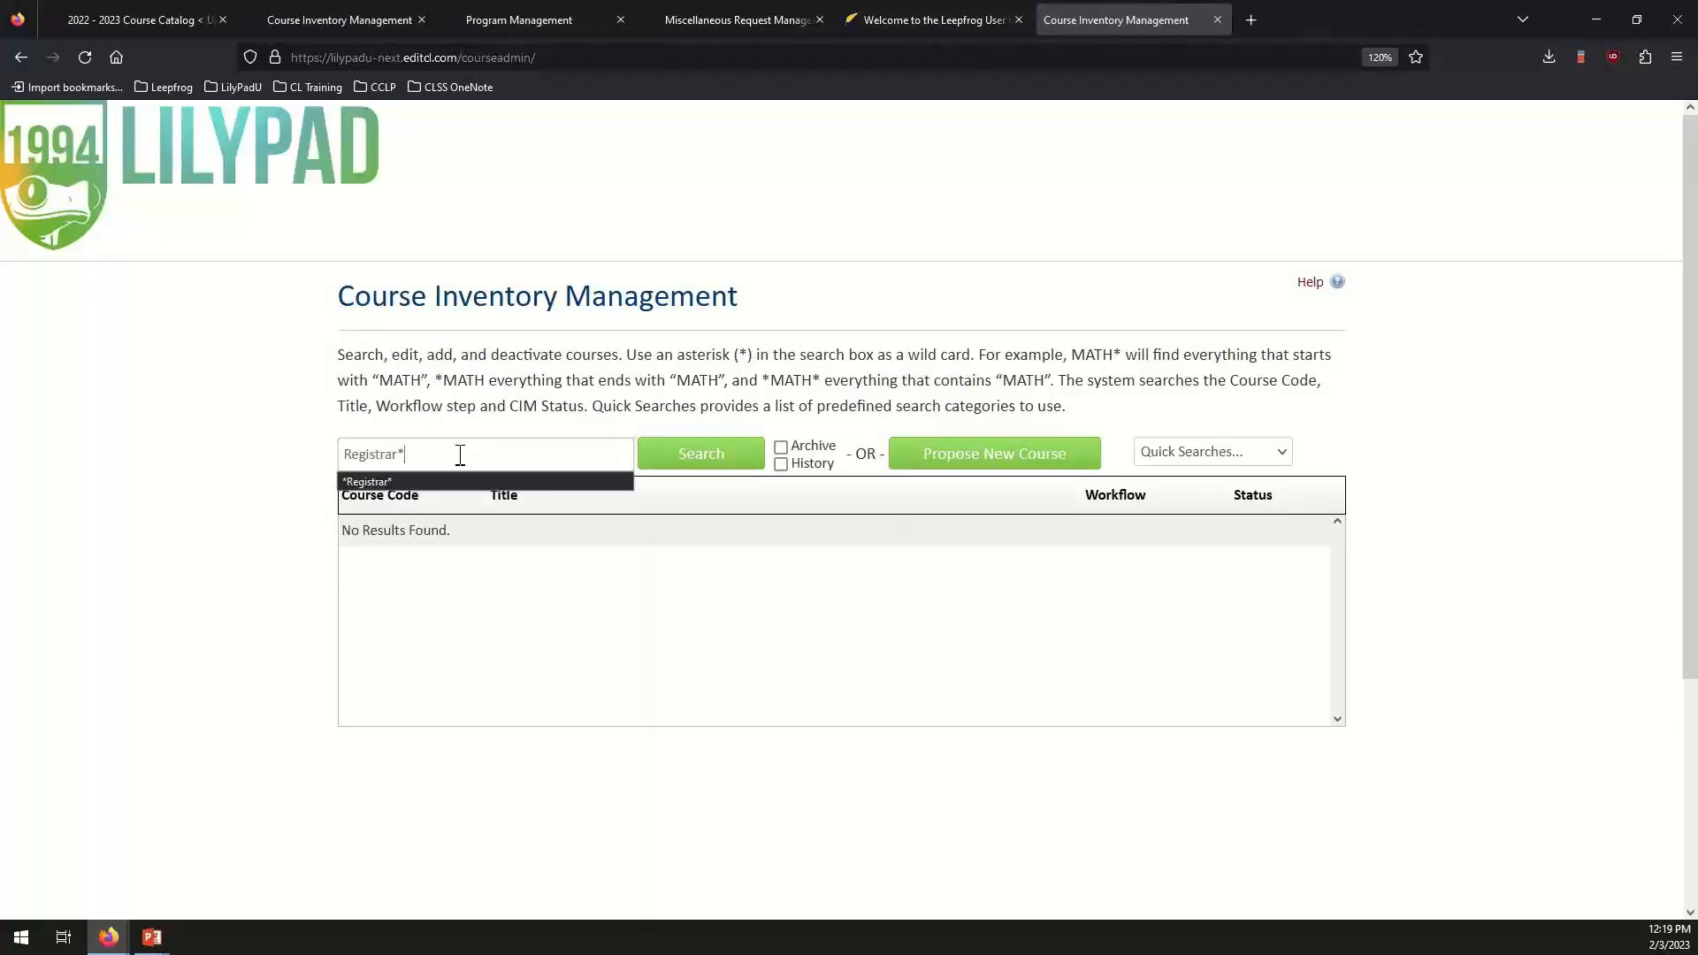
key("Home")
type("*")
key("Return")
Clear the search term and search the LilyPad inventory for courses at the workflow step "ACC Chair".
triple_click(460, 455)
key("BackSpace")
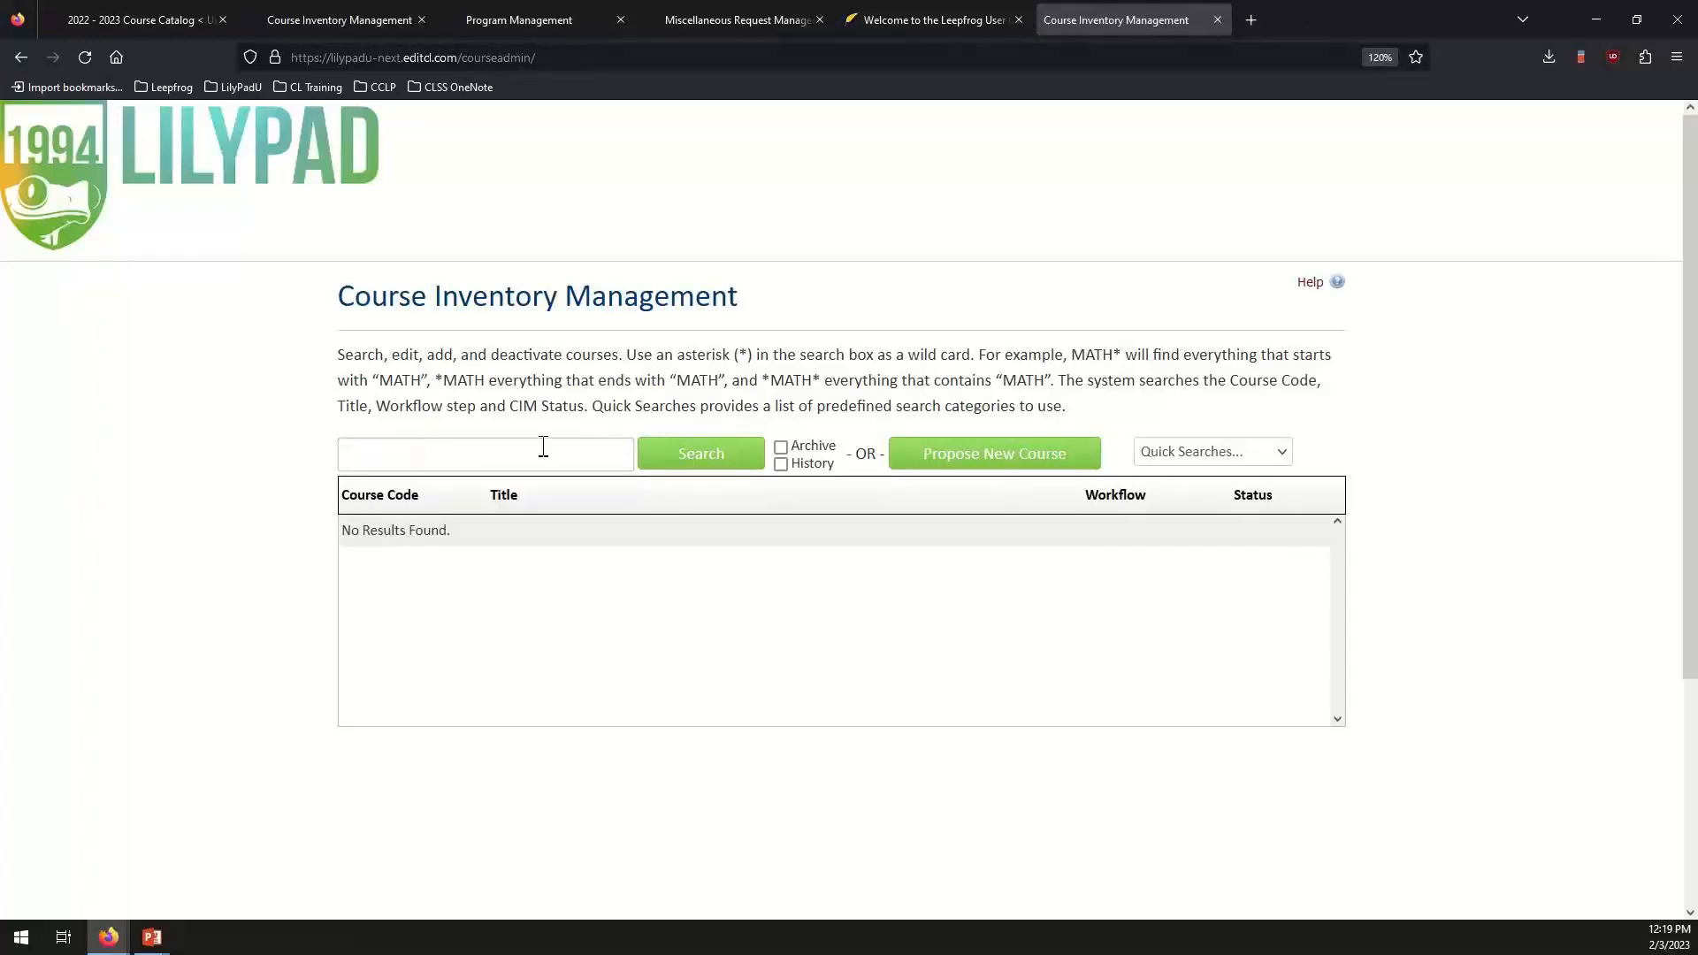
left_click(681, 460)
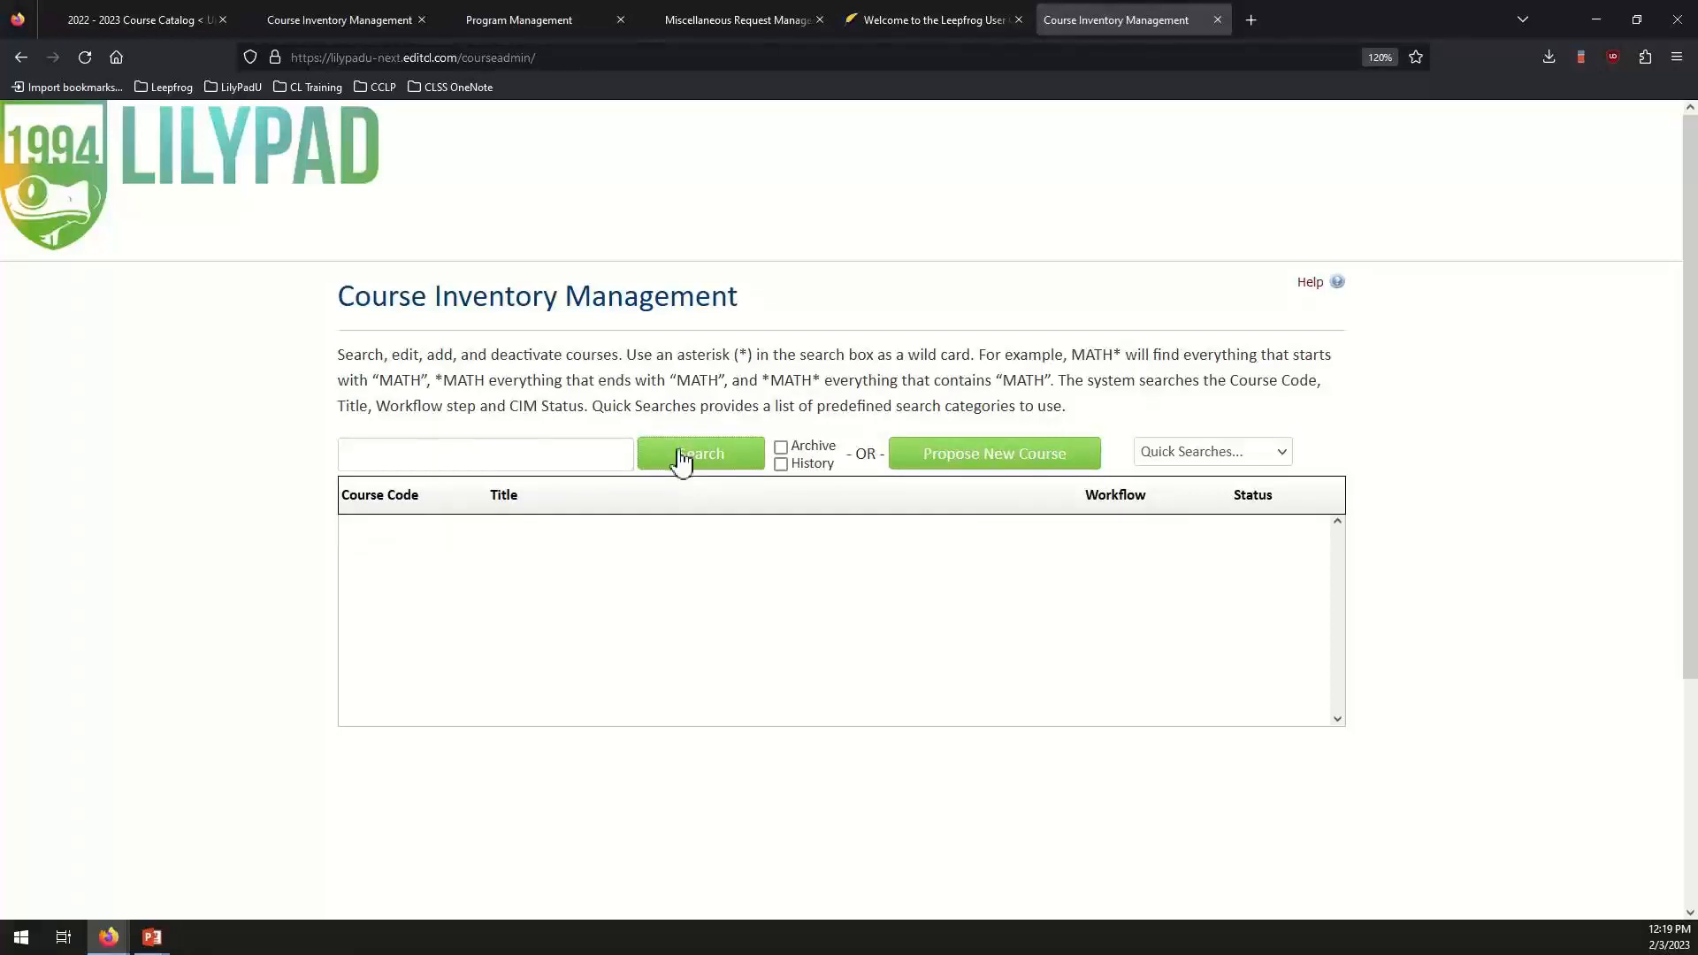
left_click(533, 454)
type("ACC Chair")
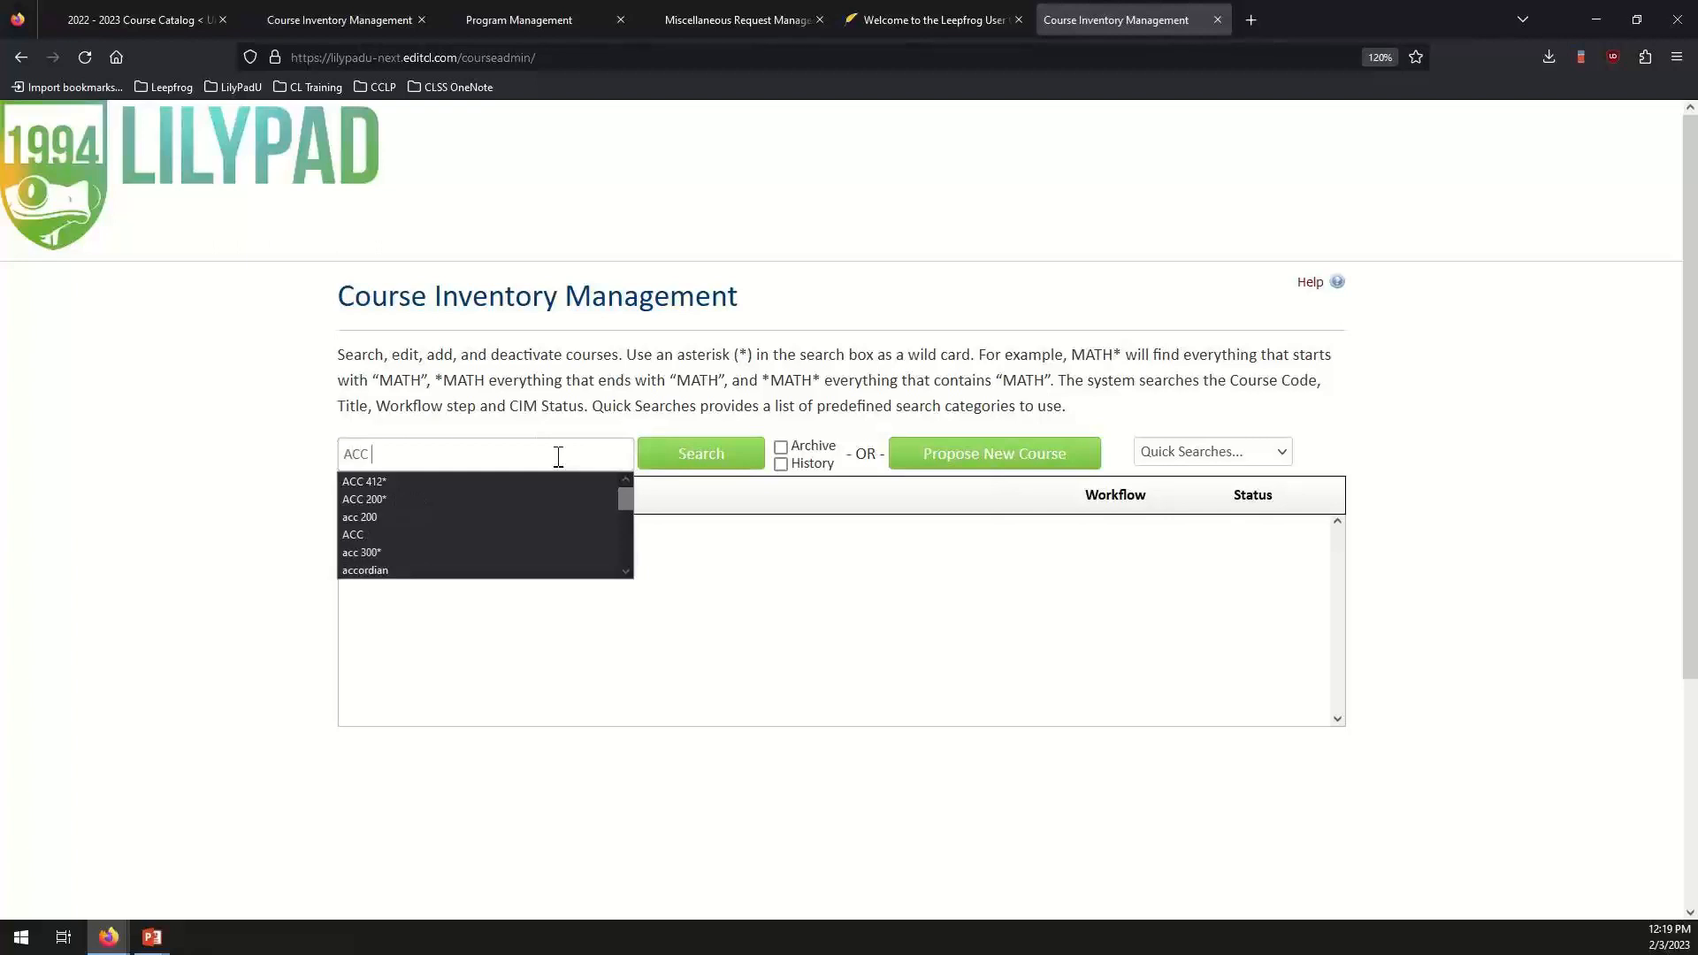
key("Return")
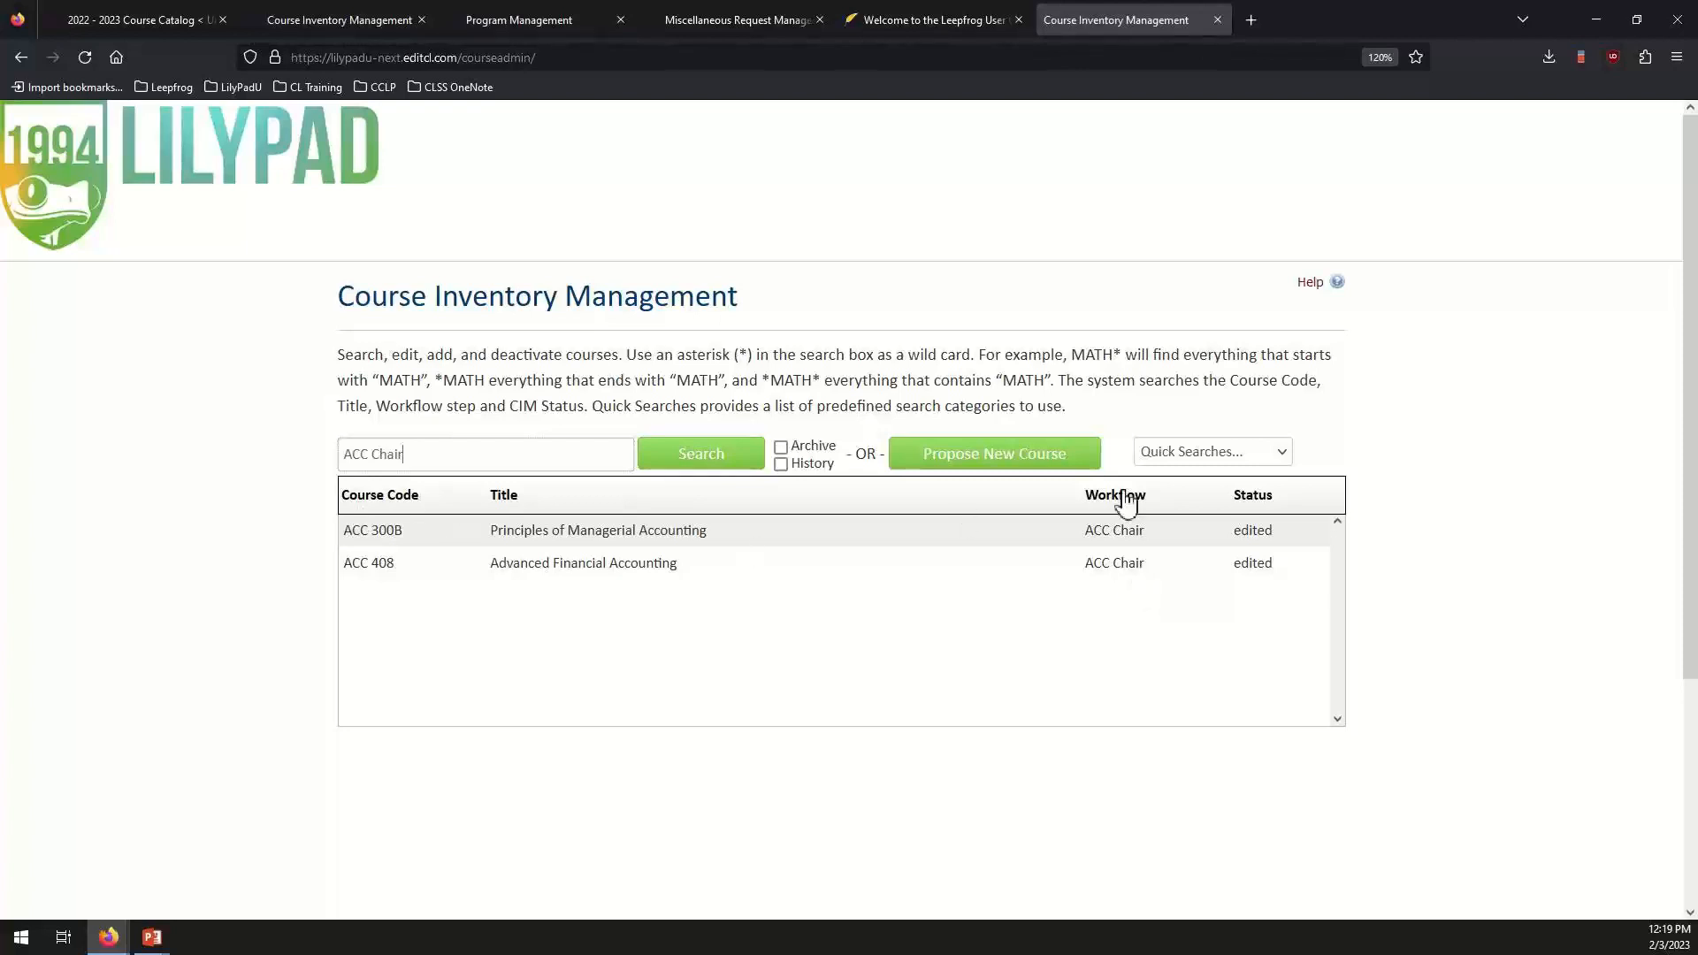
Return to the University of Montana course inventory and search for the course code "ANTY 208".
left_click(335, 21)
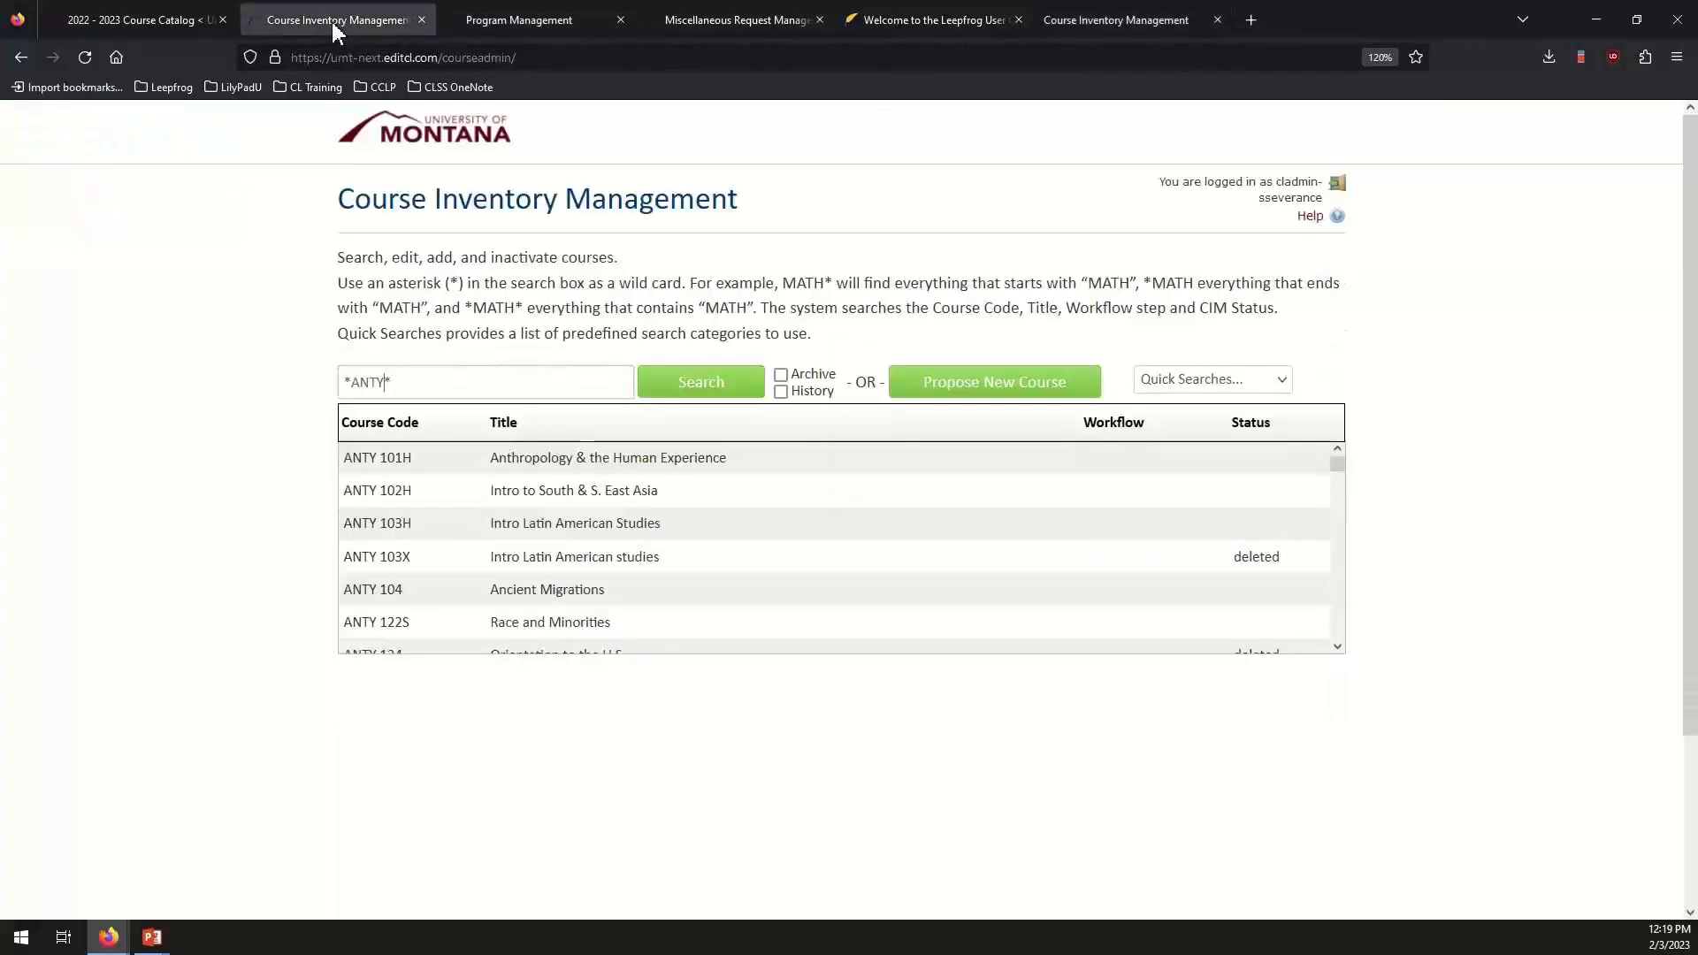
triple_click(423, 381)
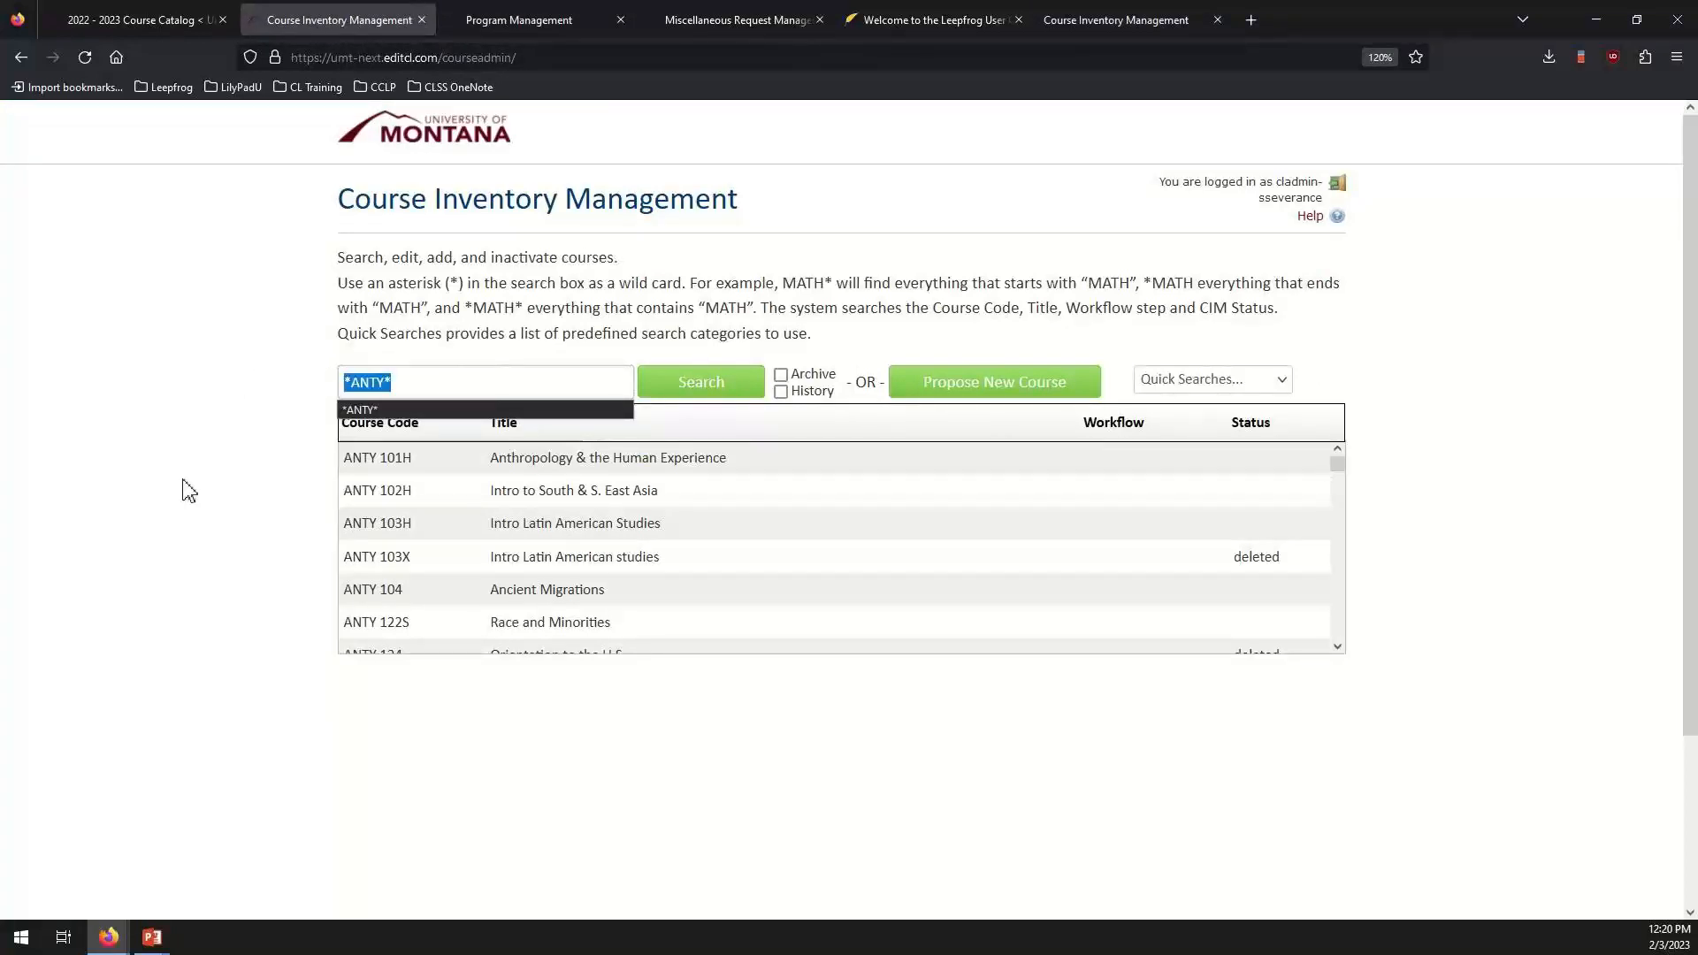
type("ANTY ")
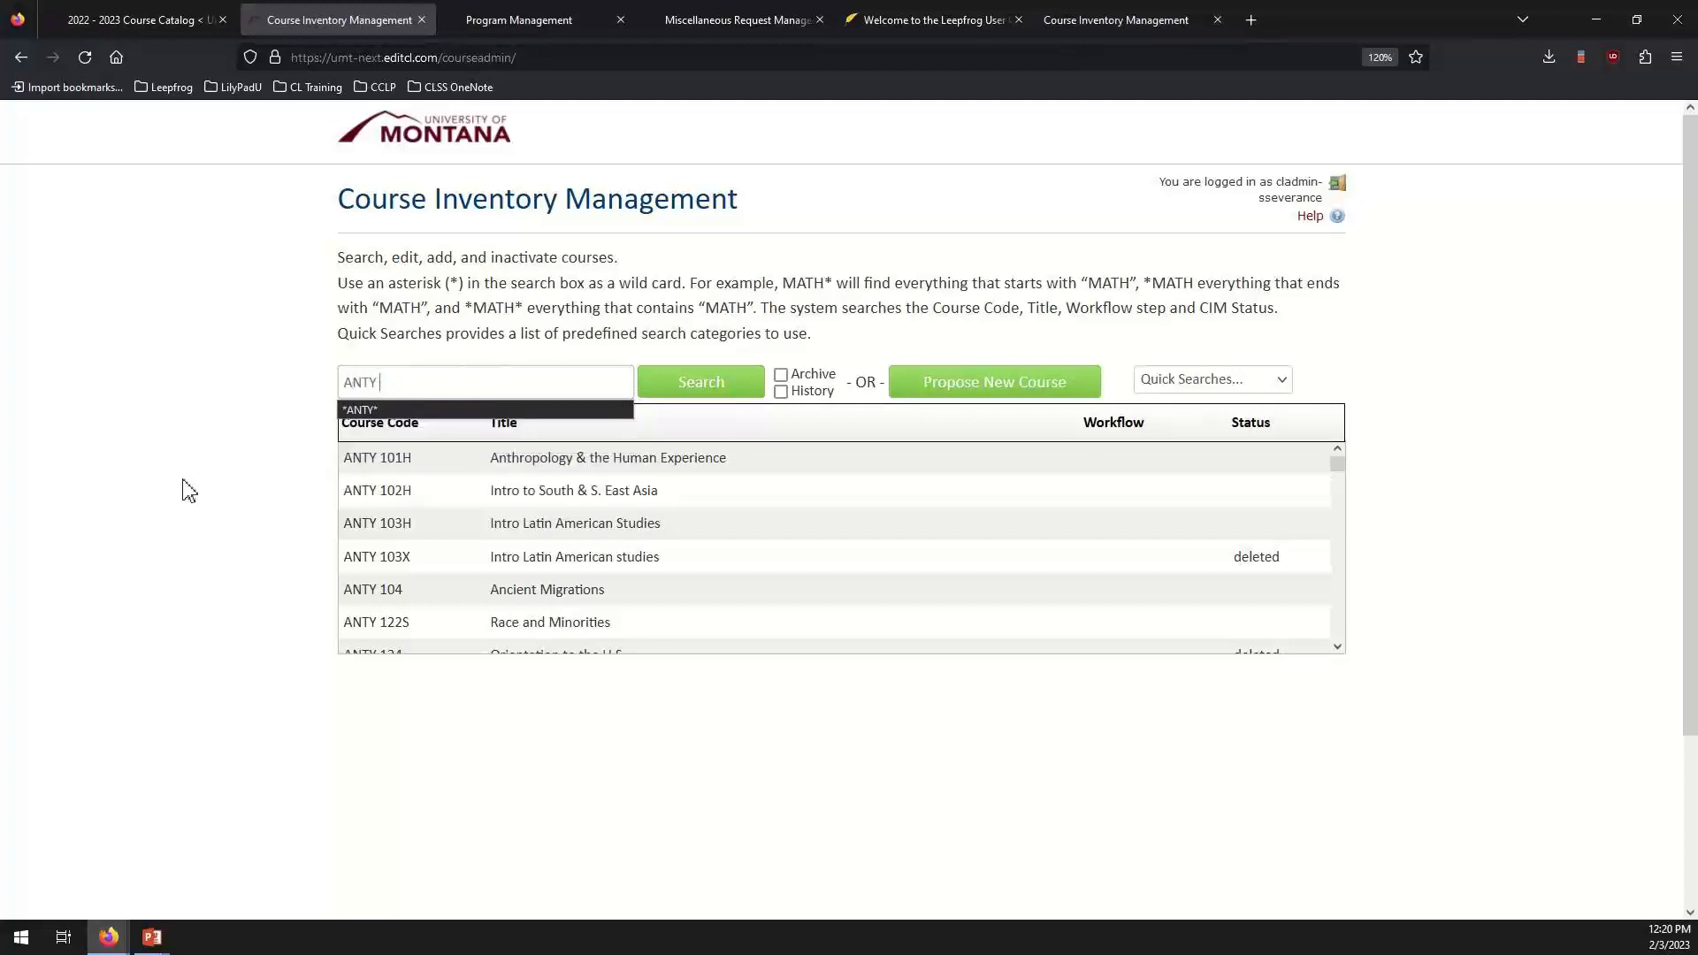
type("208")
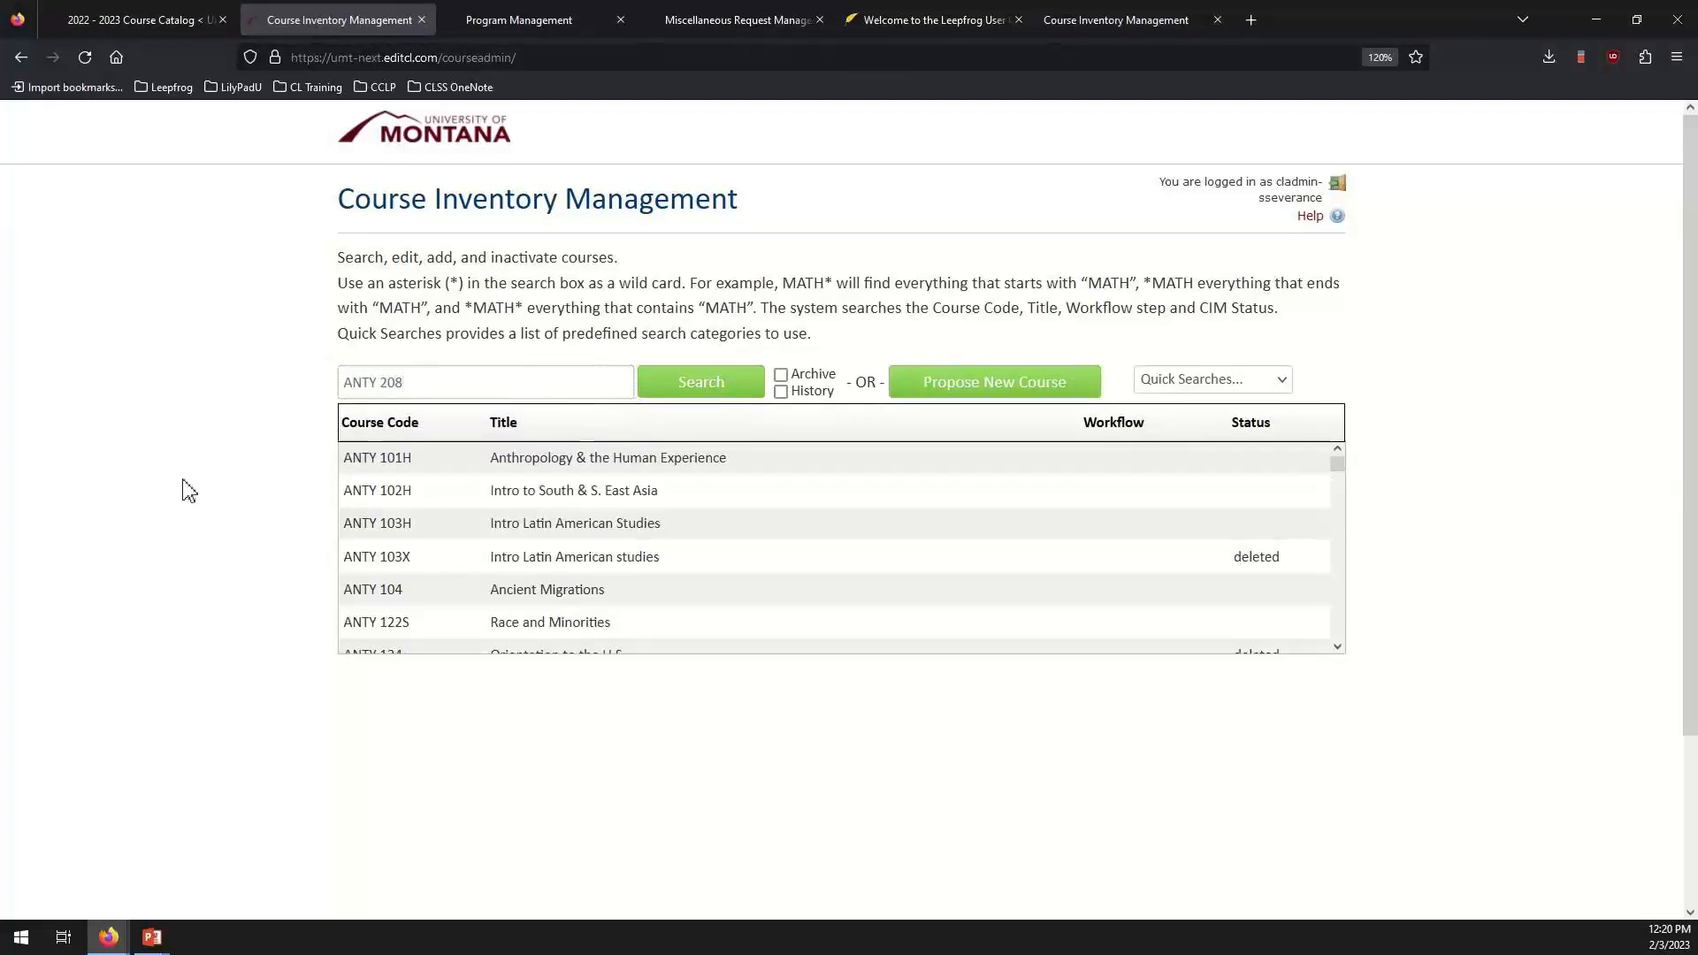
key("Return")
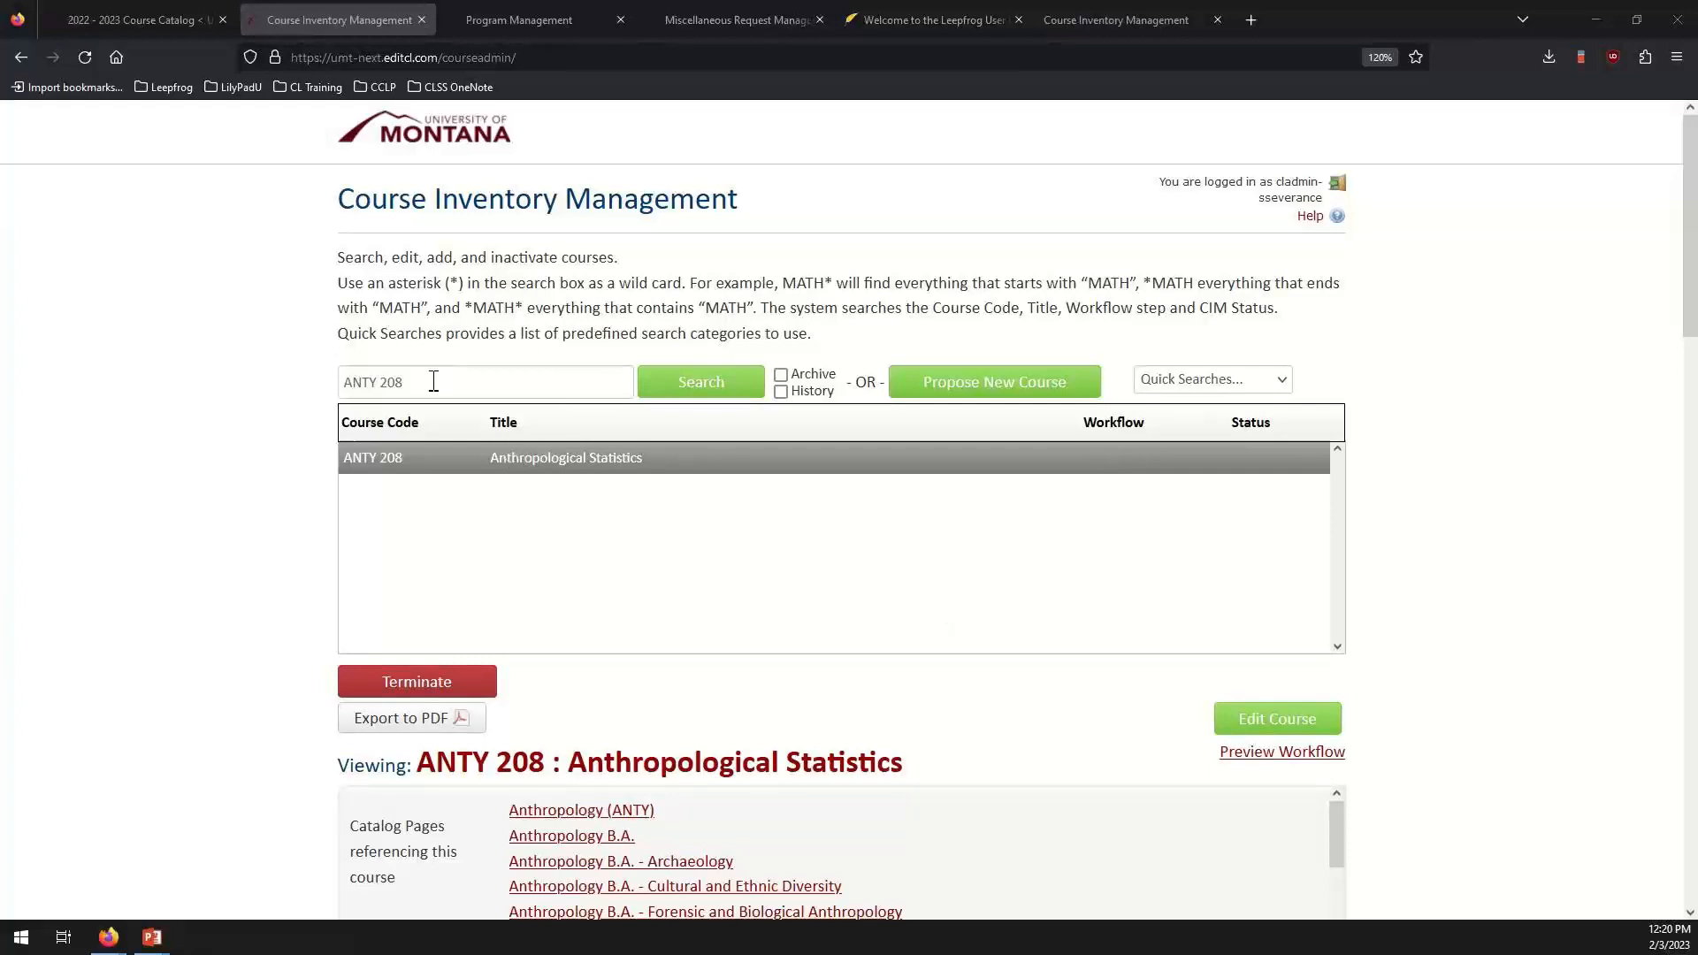
Search for all courses starting with "ANTY*" and sort the results by title in reverse alphabetical order.
left_click_drag(436, 380, 382, 380)
key("BackSpace")
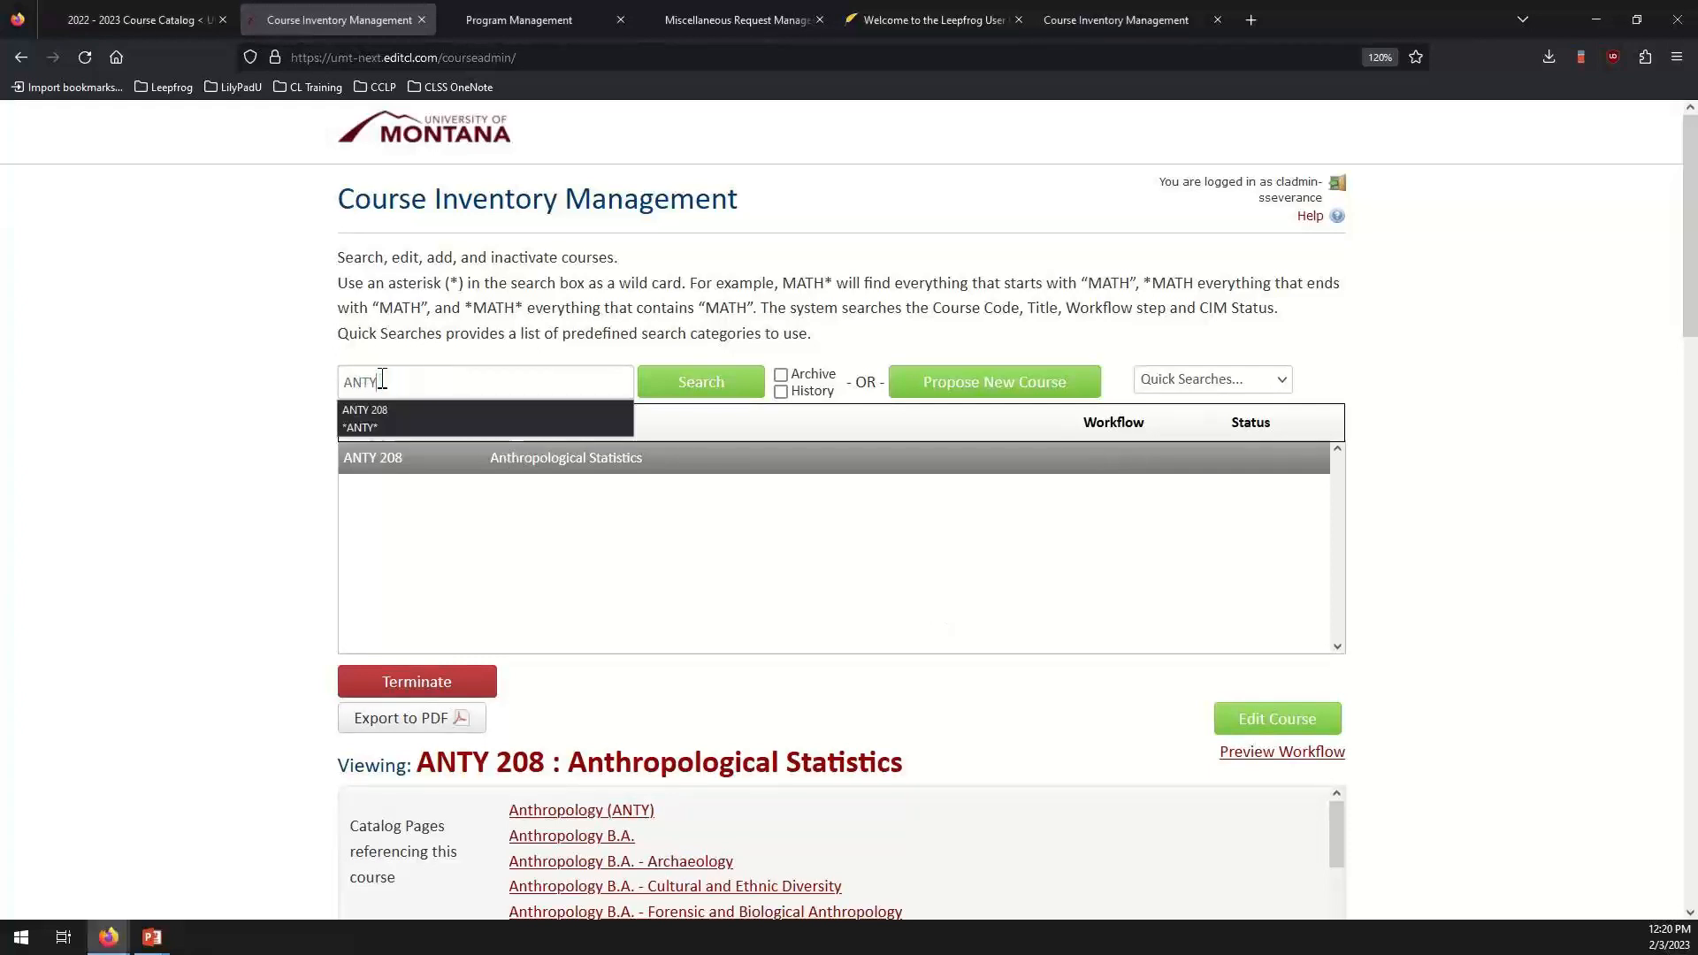
type("*")
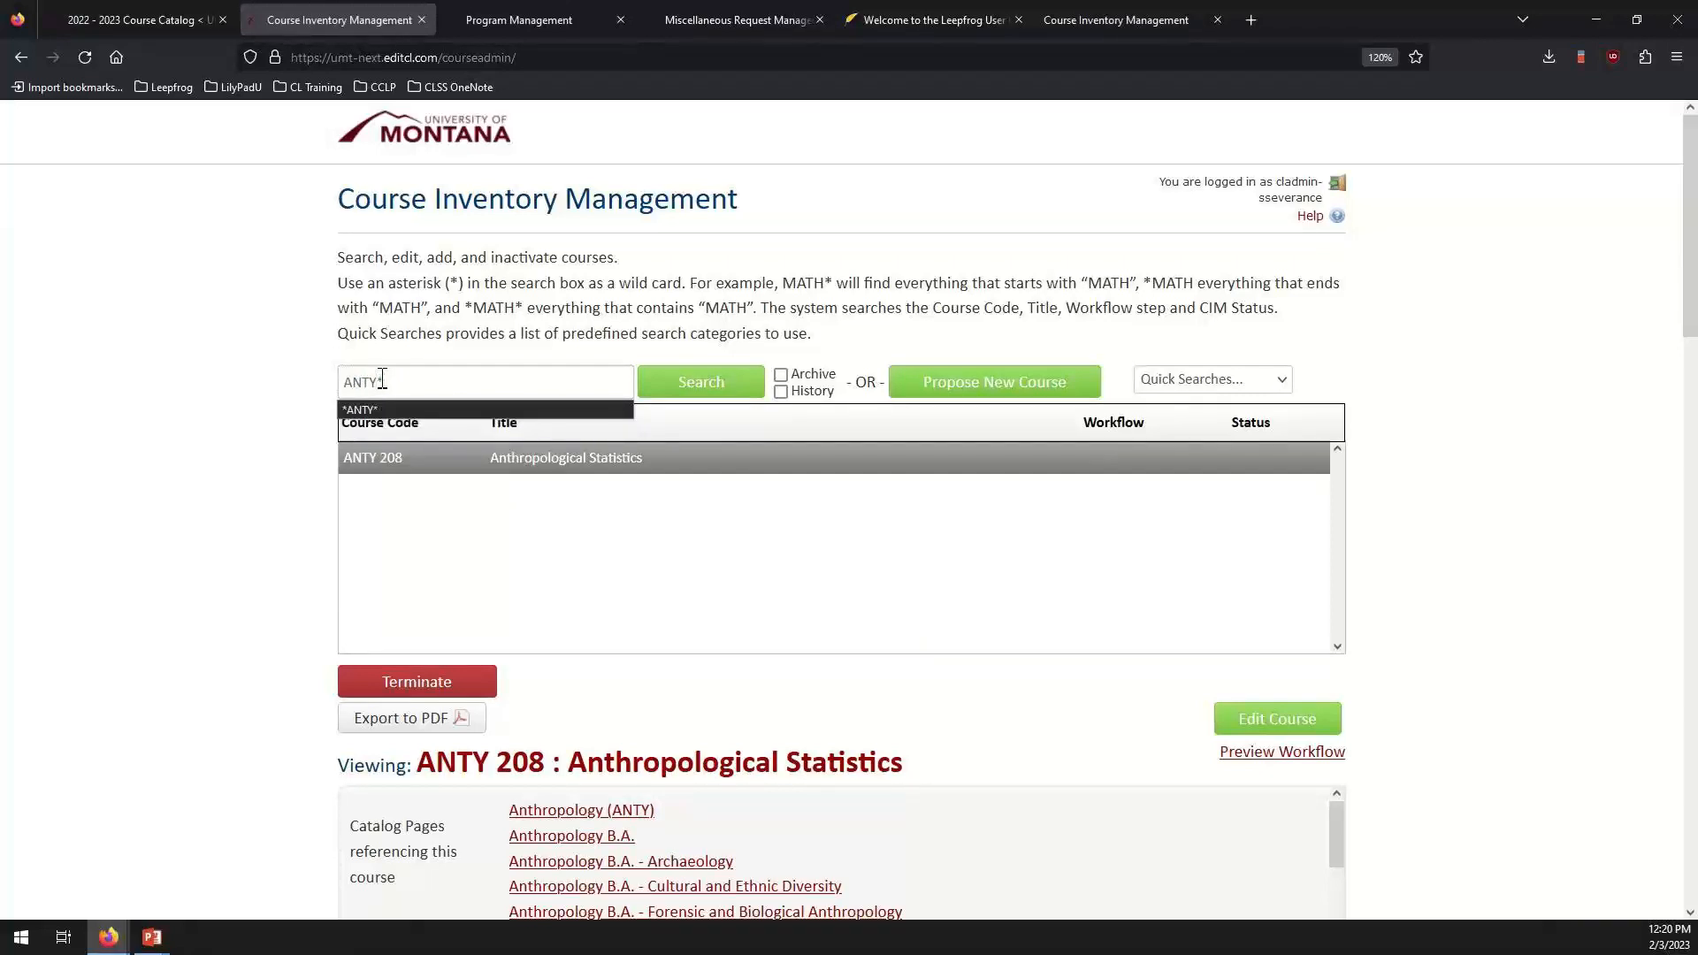
key("Return")
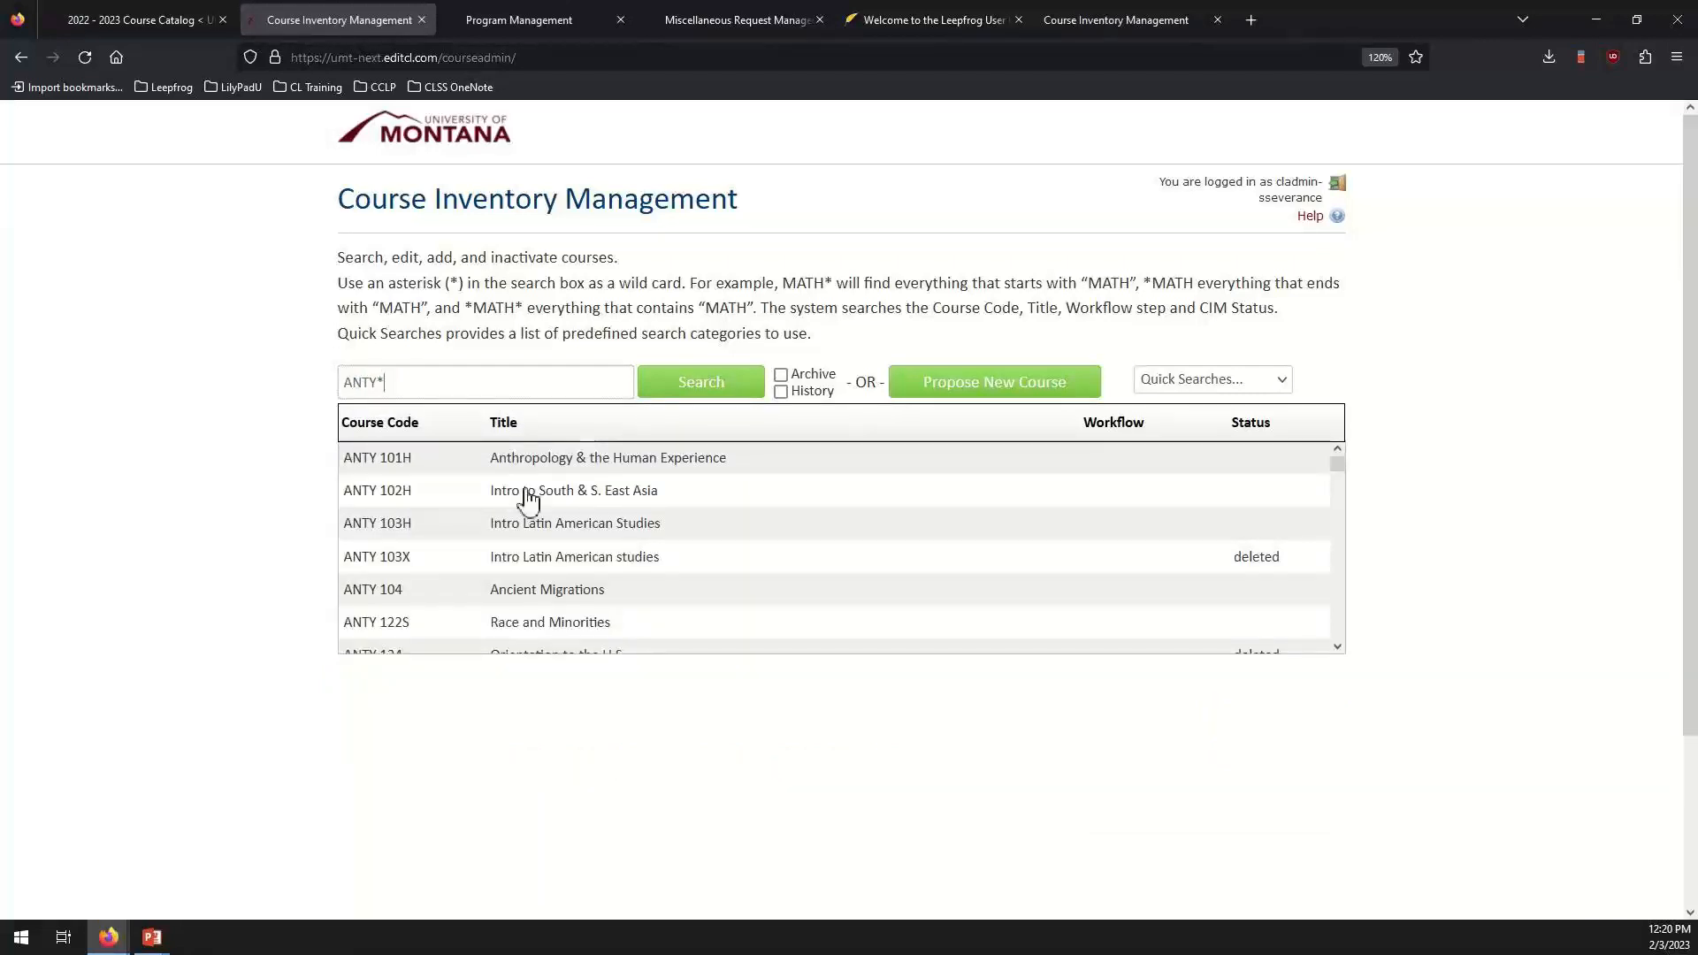
left_click(503, 423)
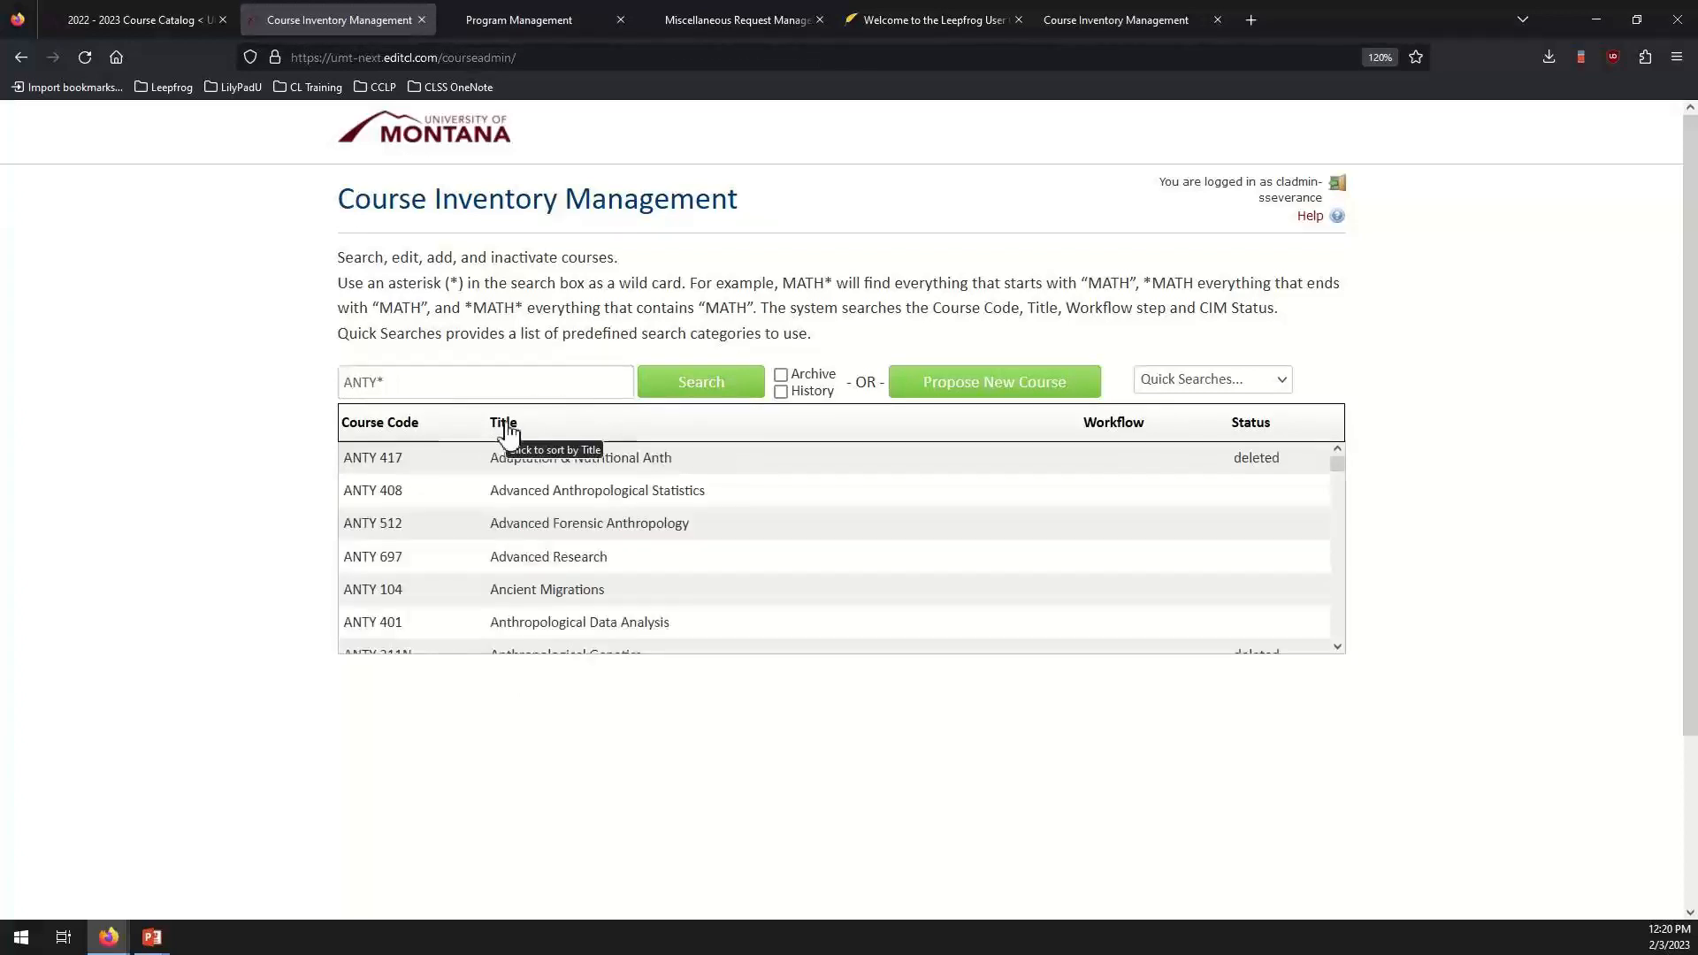
left_click(507, 432)
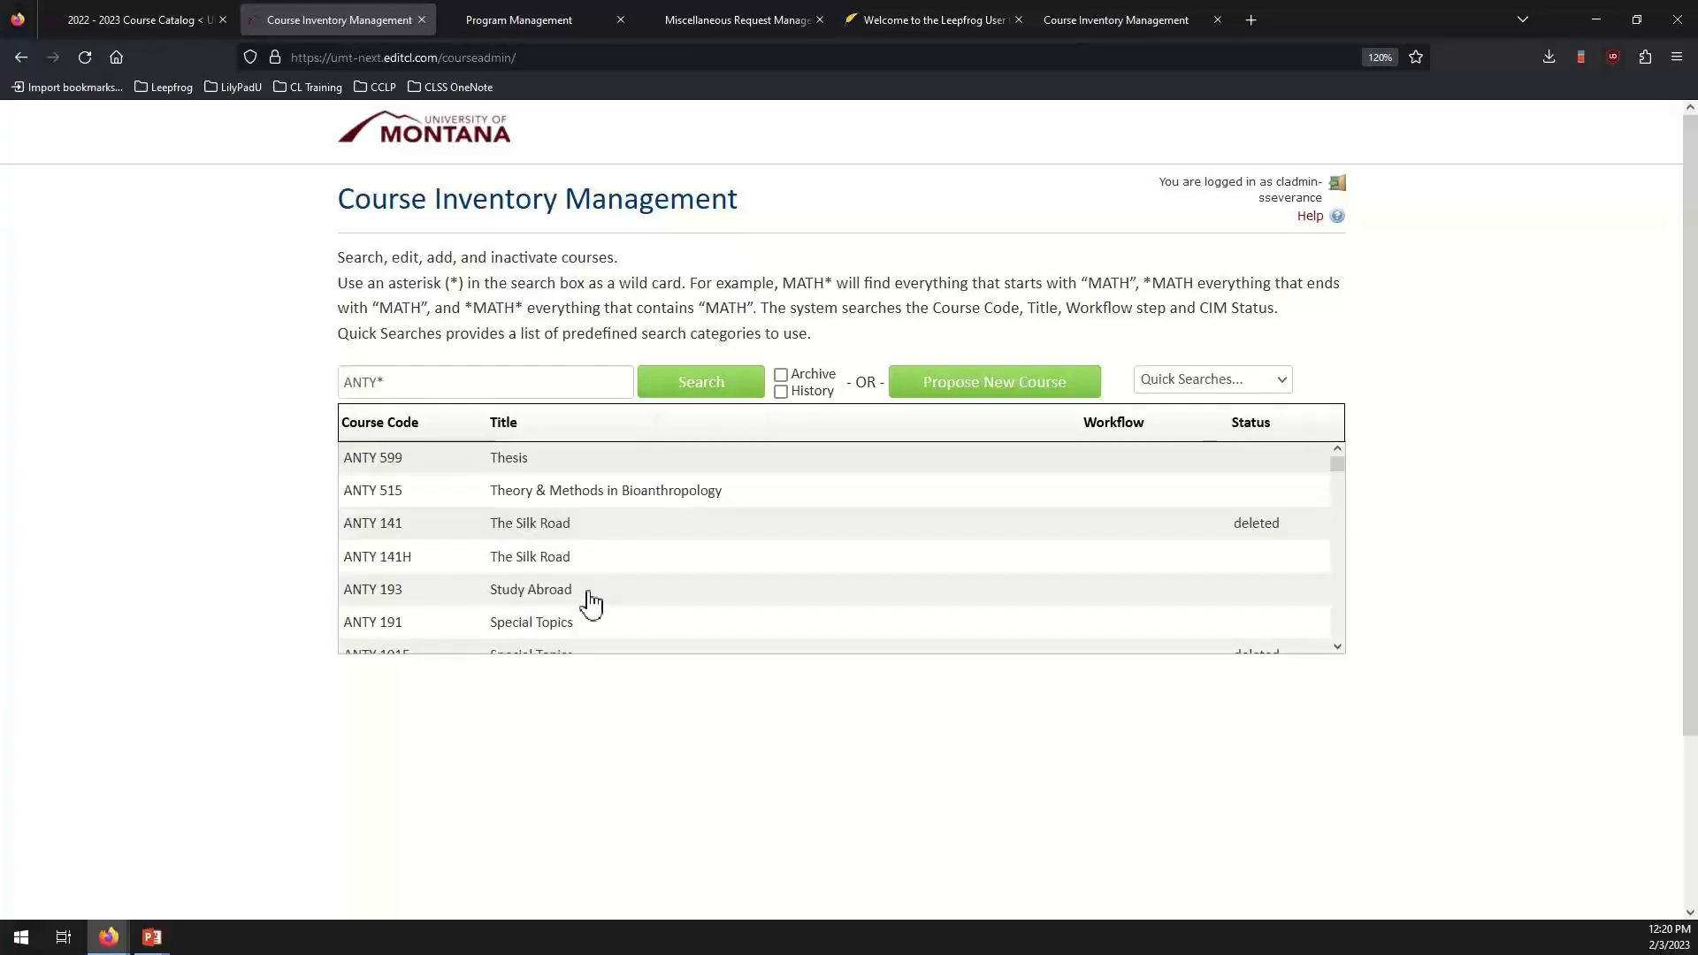
Search for "ANTY 208" and examine the heading of its course record.
left_click(438, 377)
key("BackSpace")
type("208")
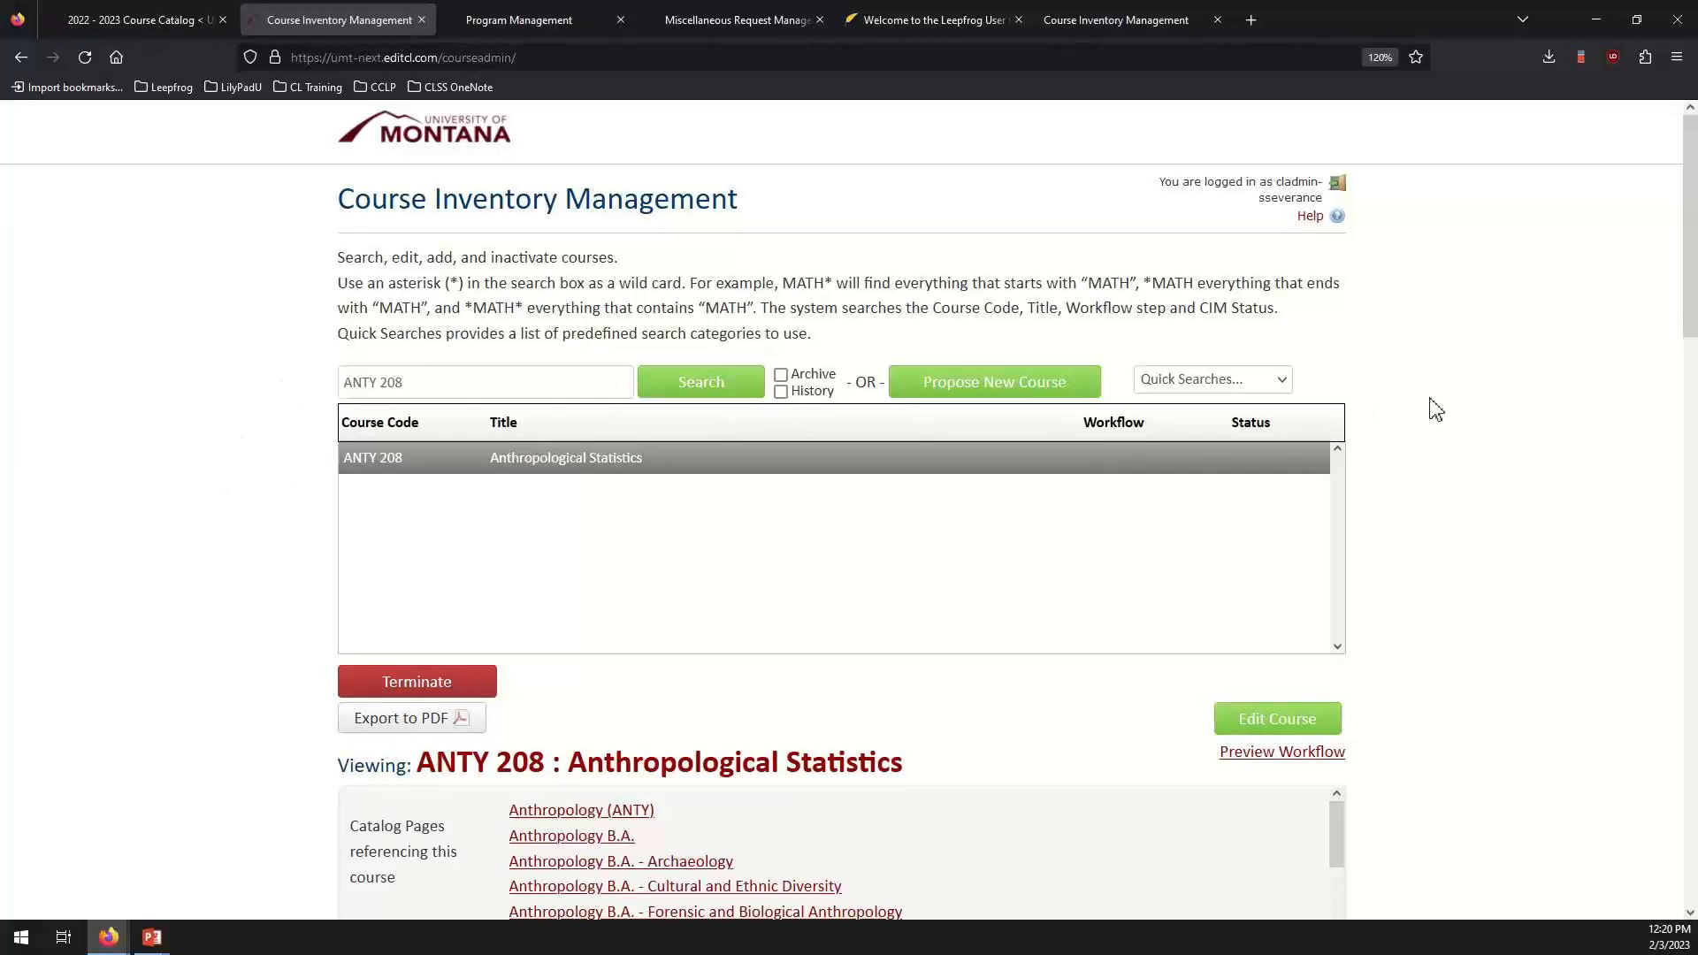
scroll(1440, 492, "down", 4)
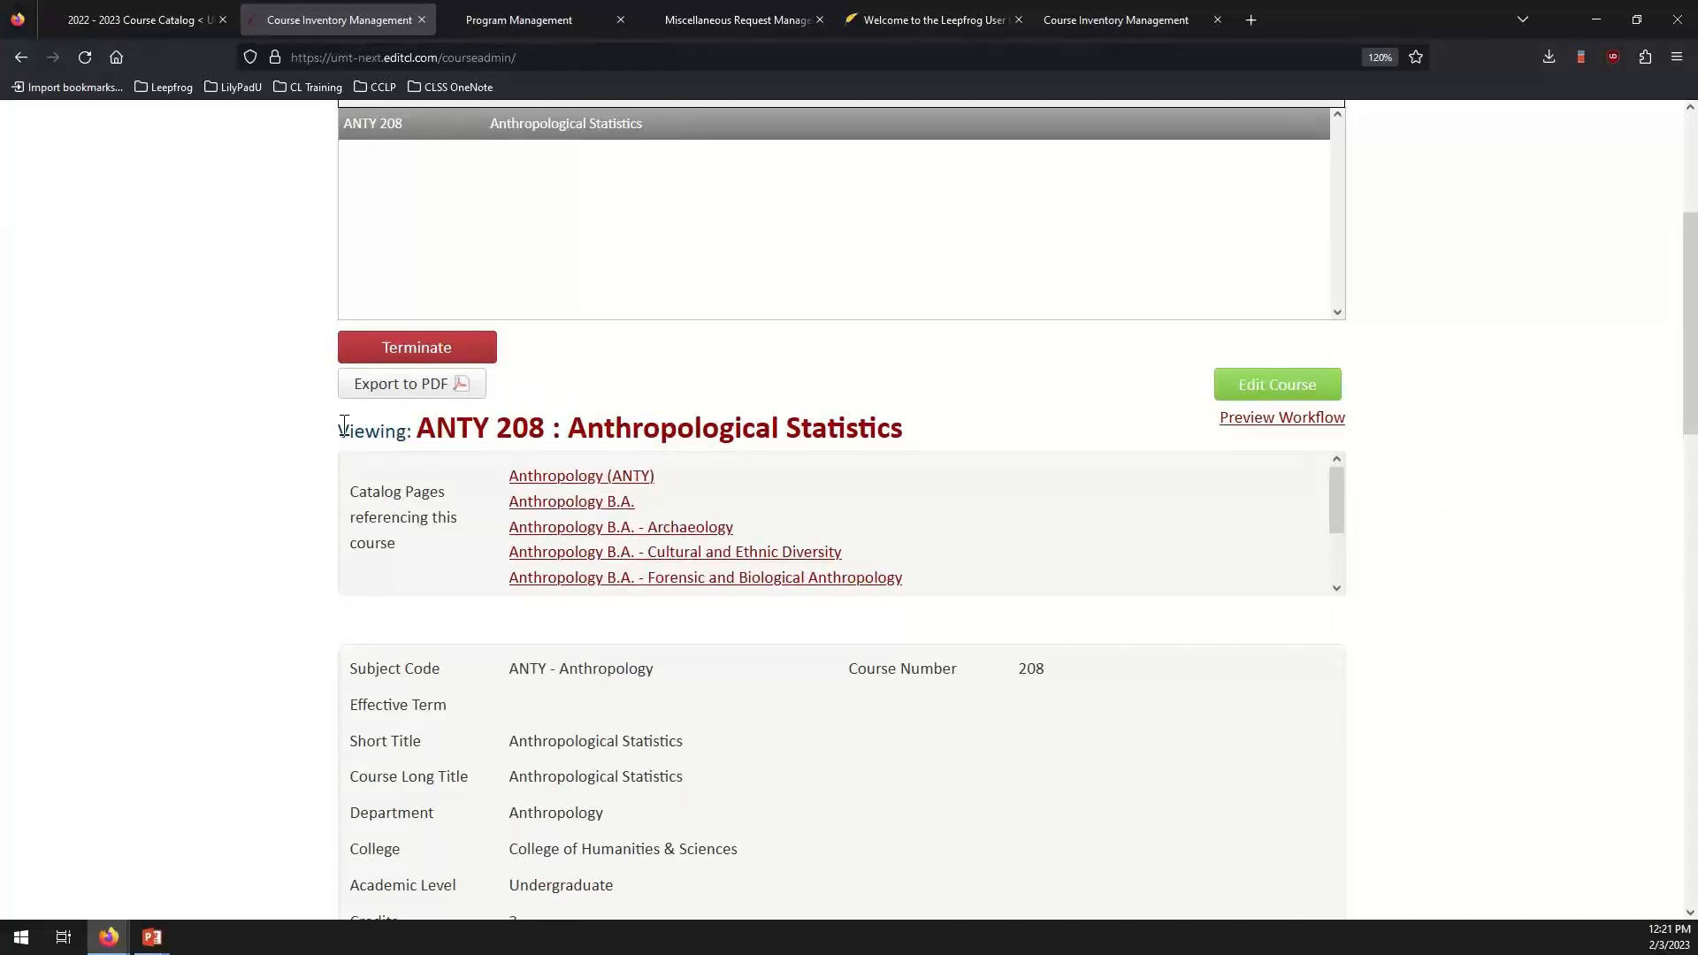
left_click_drag(348, 425, 955, 425)
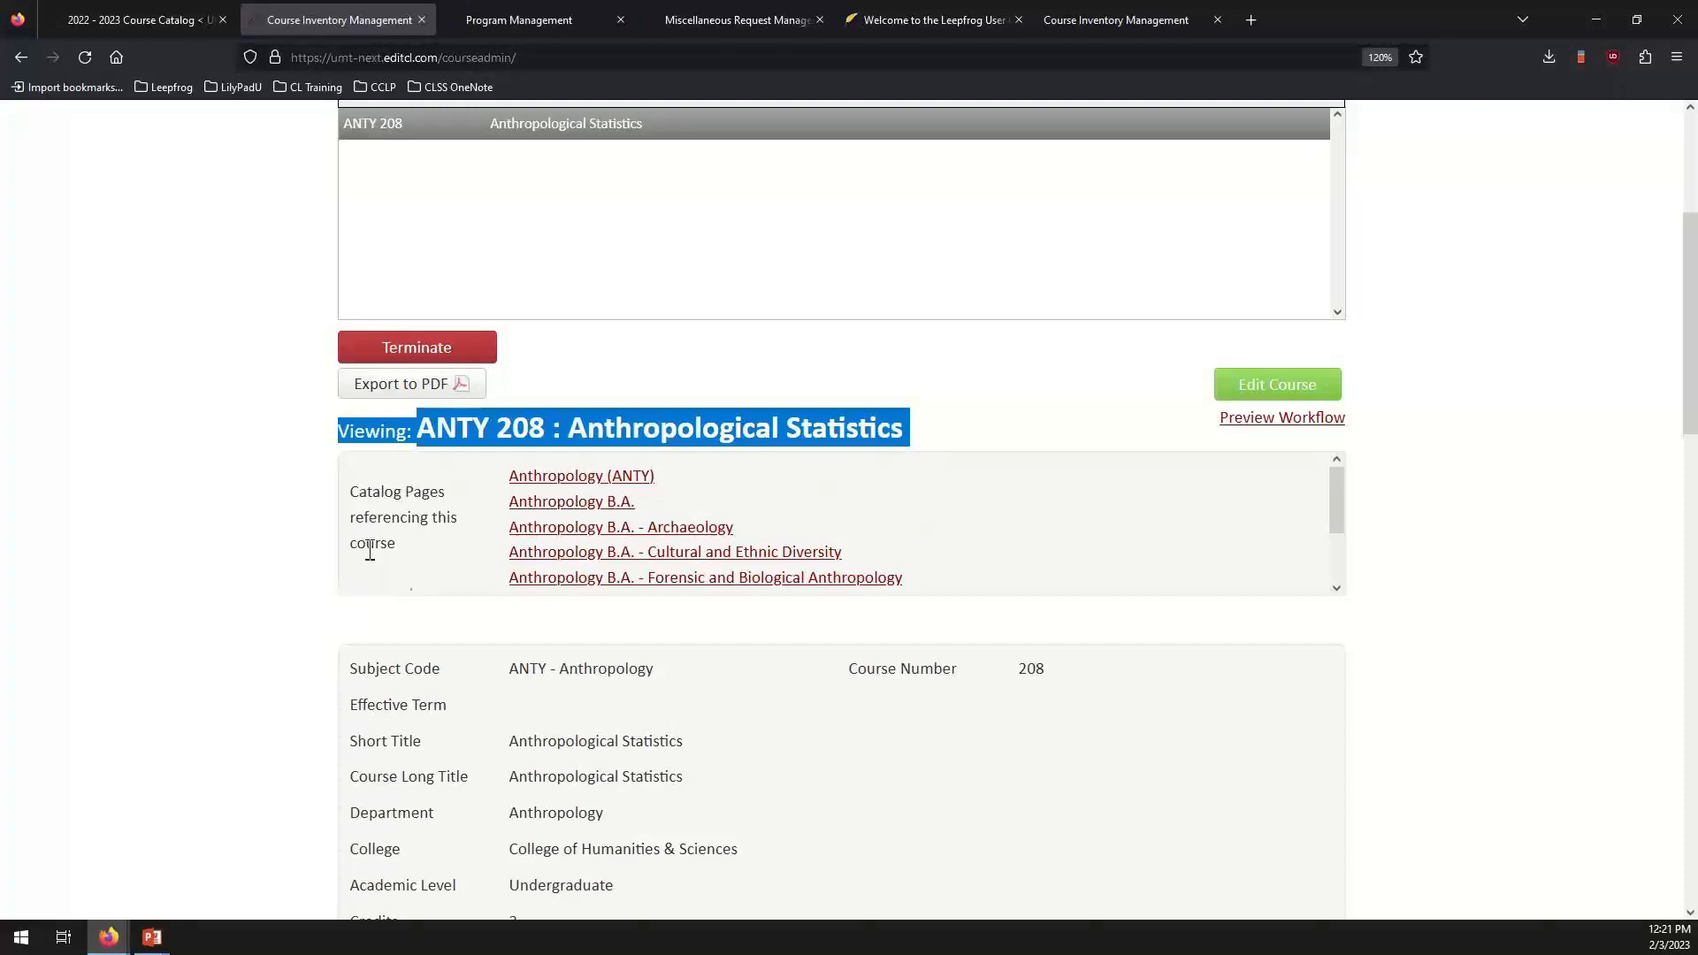
left_click(337, 456)
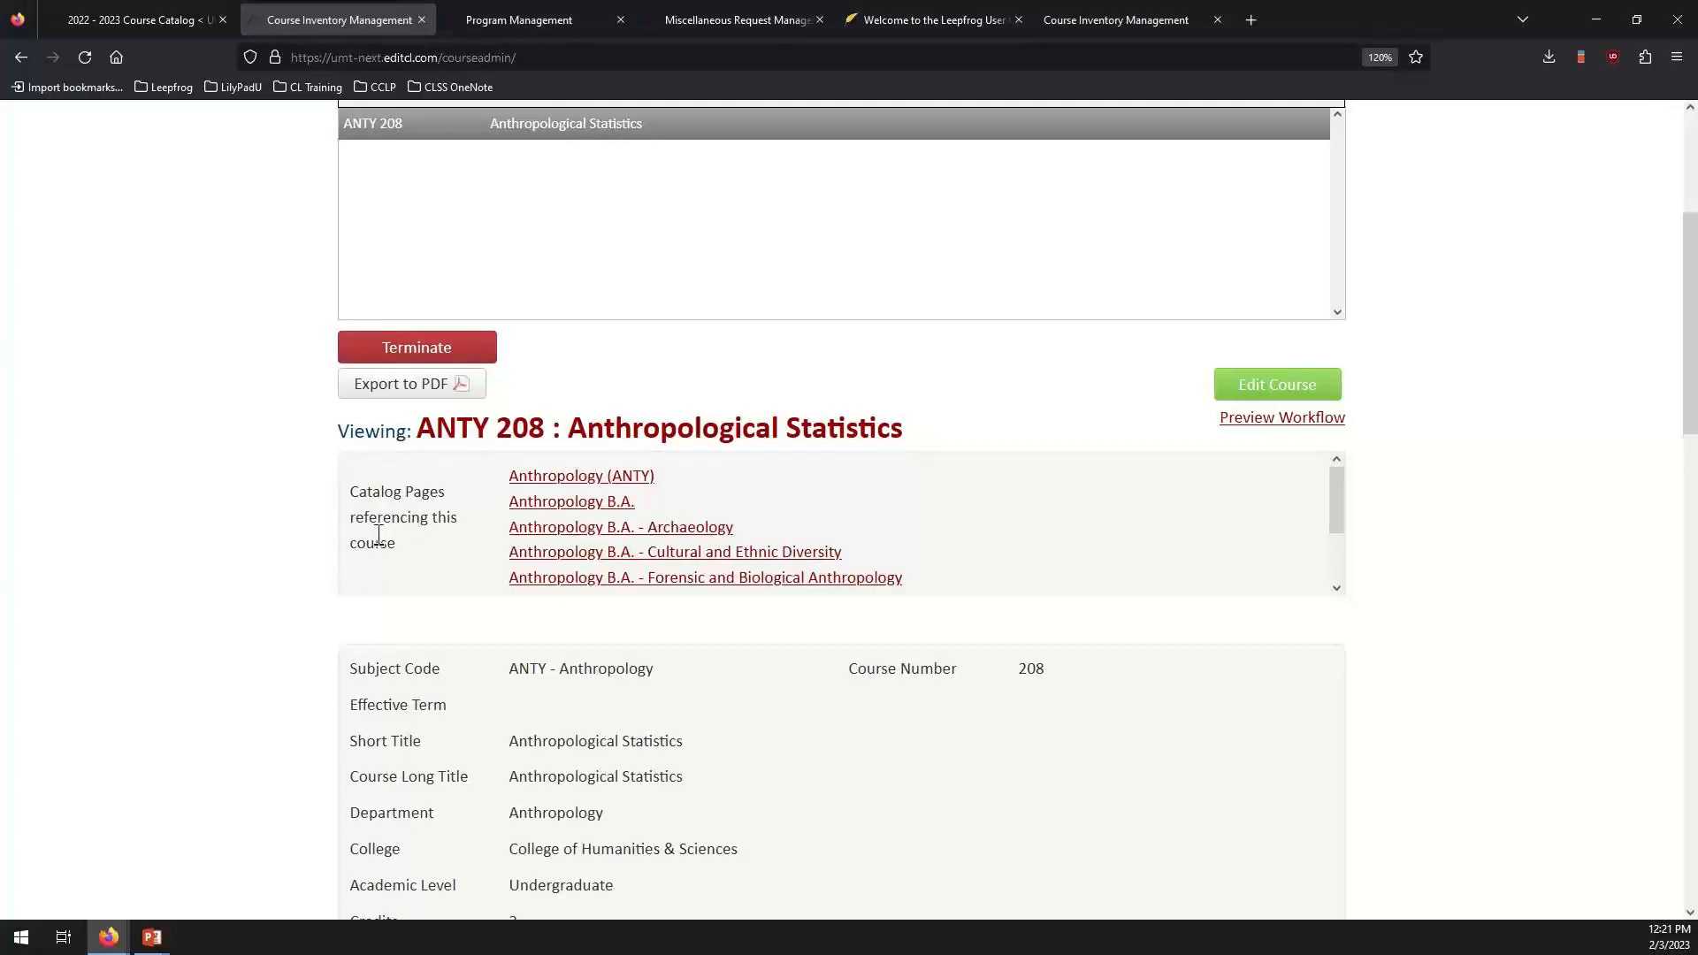
Open the referencing catalog page Anthropology B.A. - Archaeology, locate ANTY 208 under Statistics Requirement, and close the page.
left_click(597, 529)
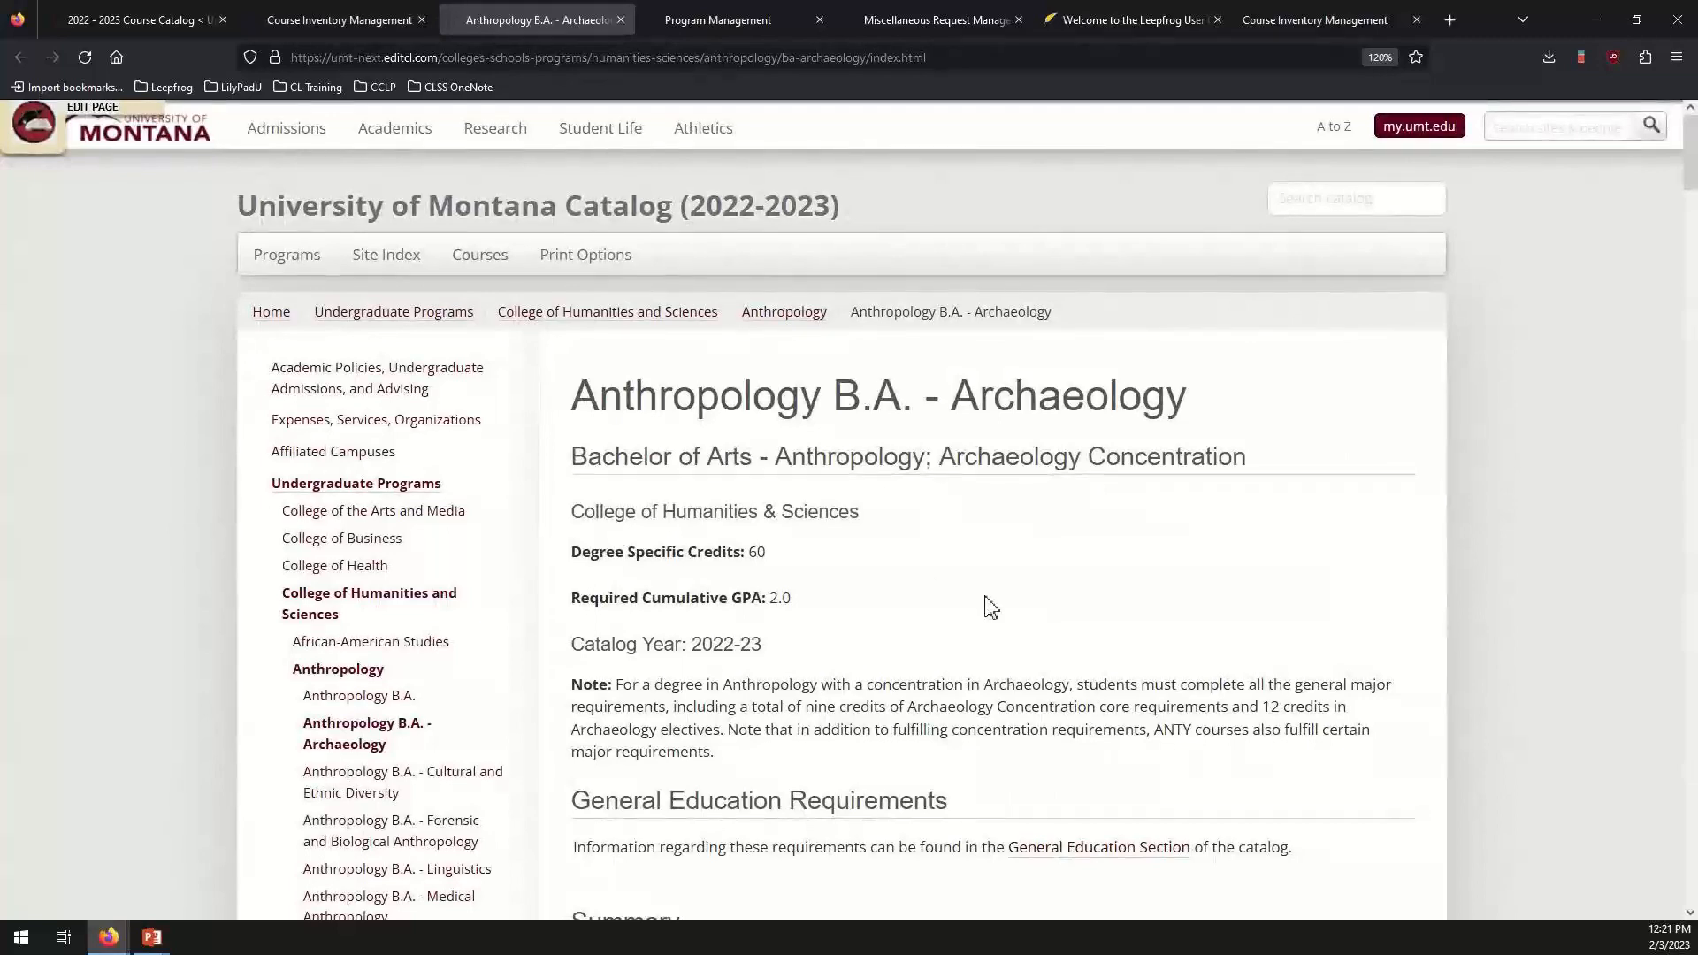
scroll(990, 606, "down", 7)
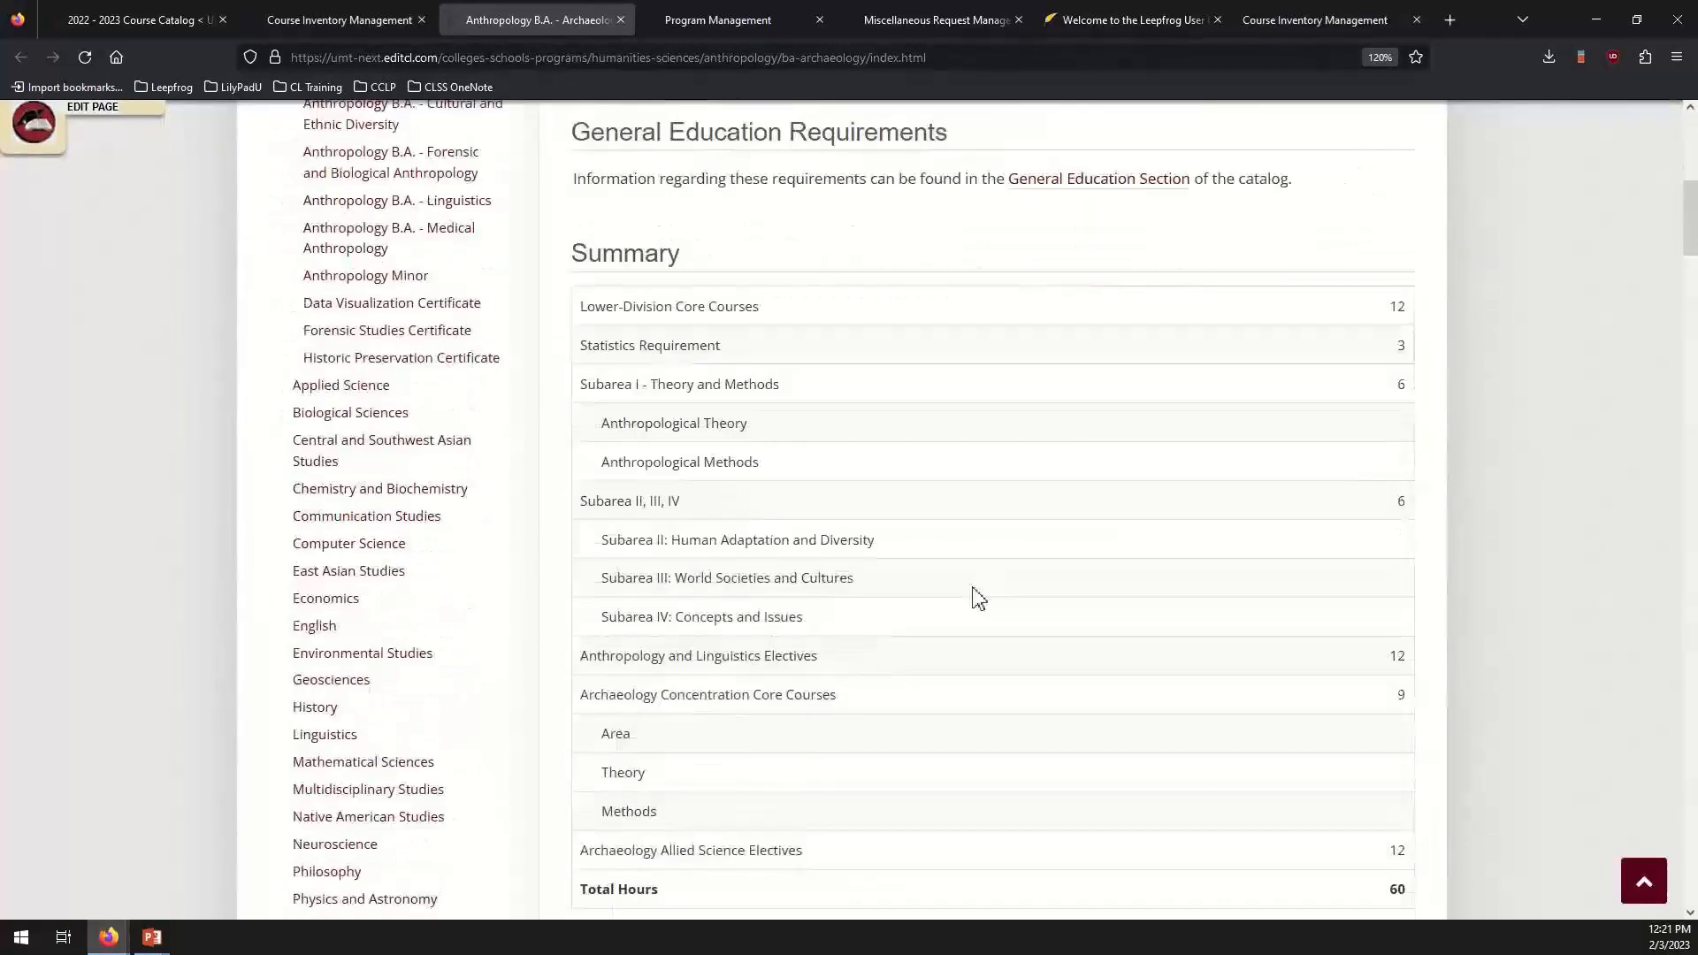
scroll(911, 679, "down", 6)
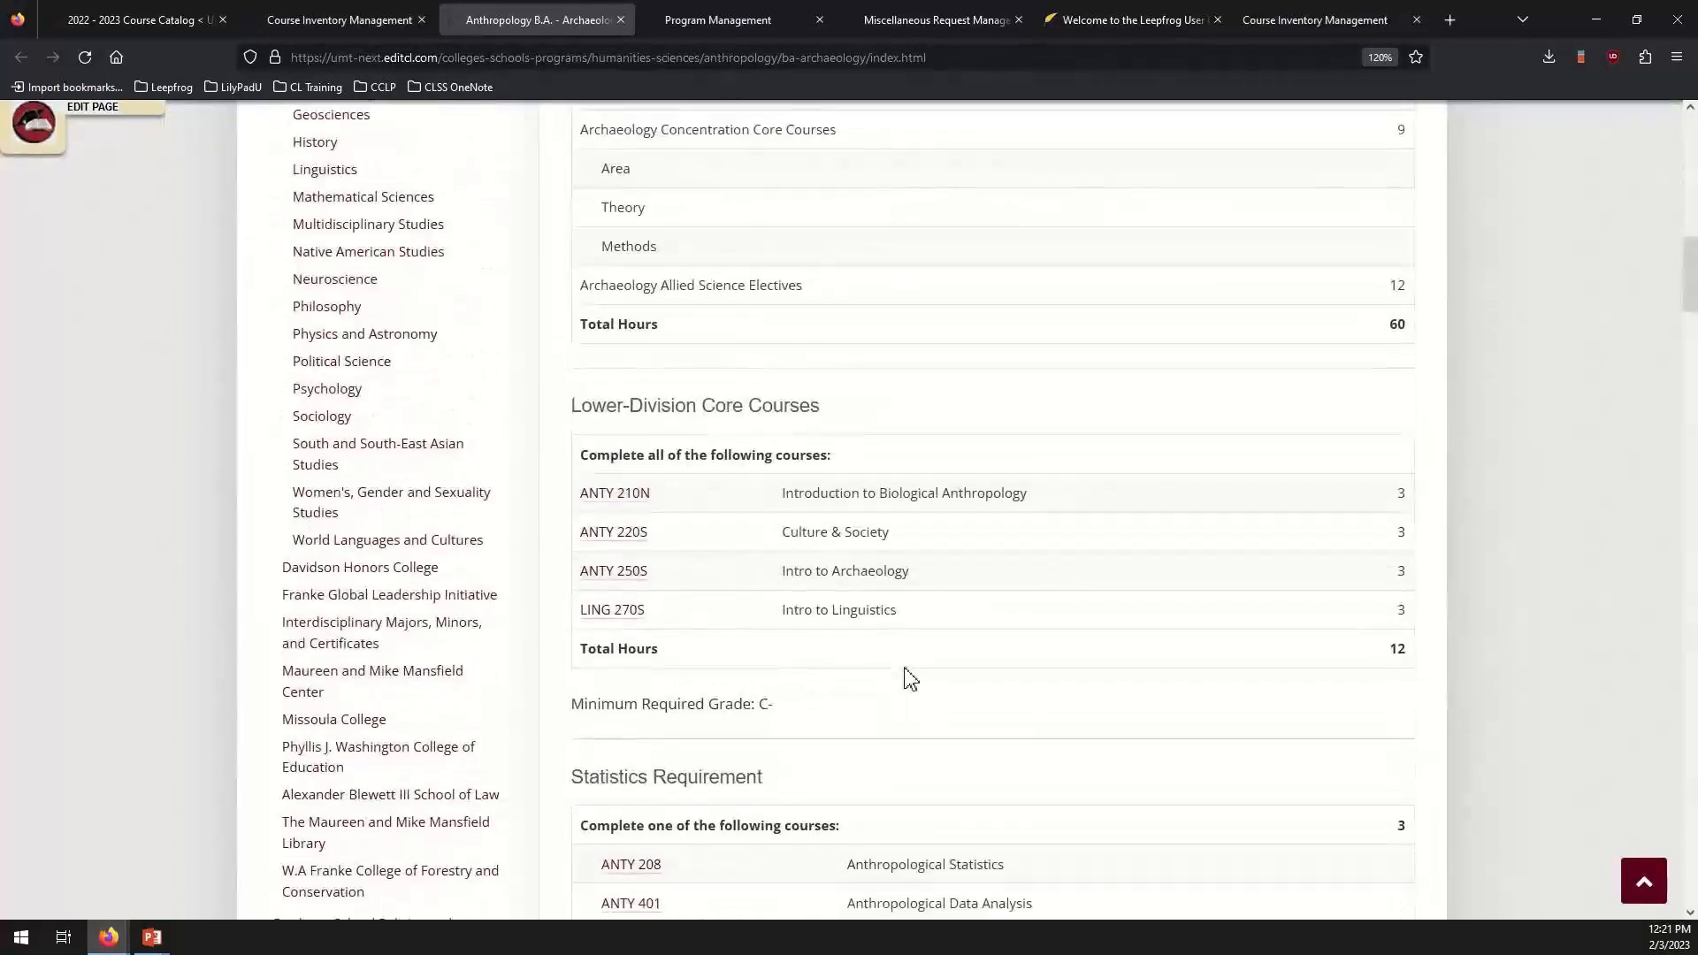
scroll(911, 678, "down", 2)
left_click_drag(732, 659, 605, 659)
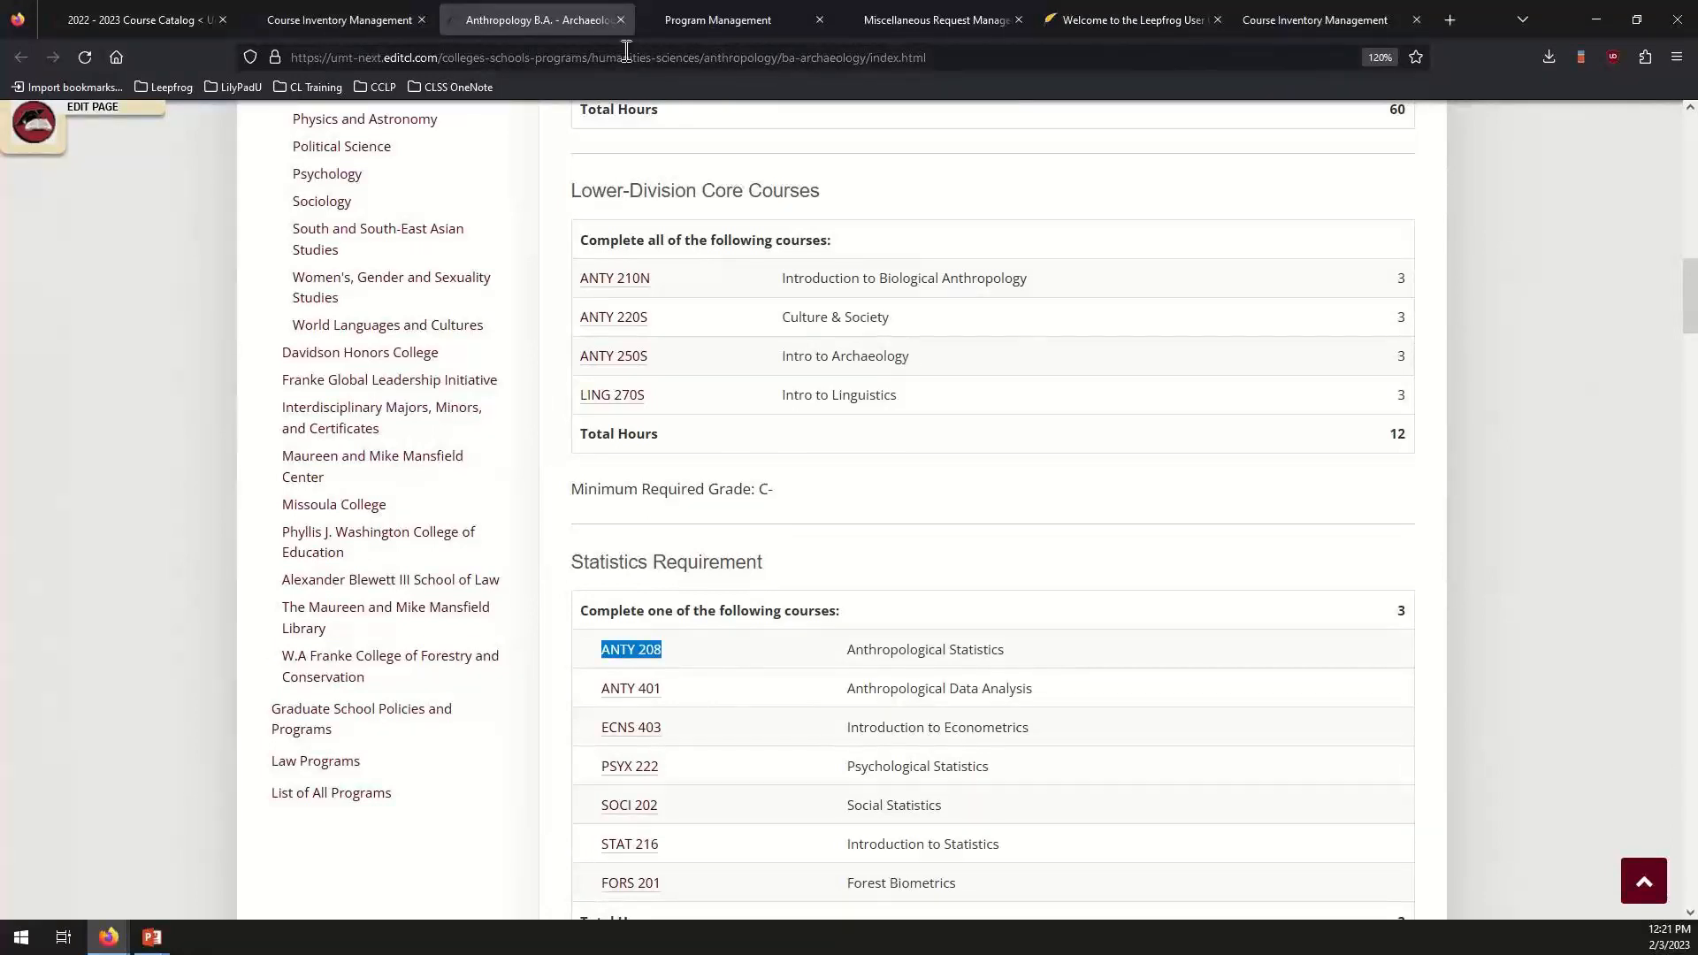
left_click(622, 19)
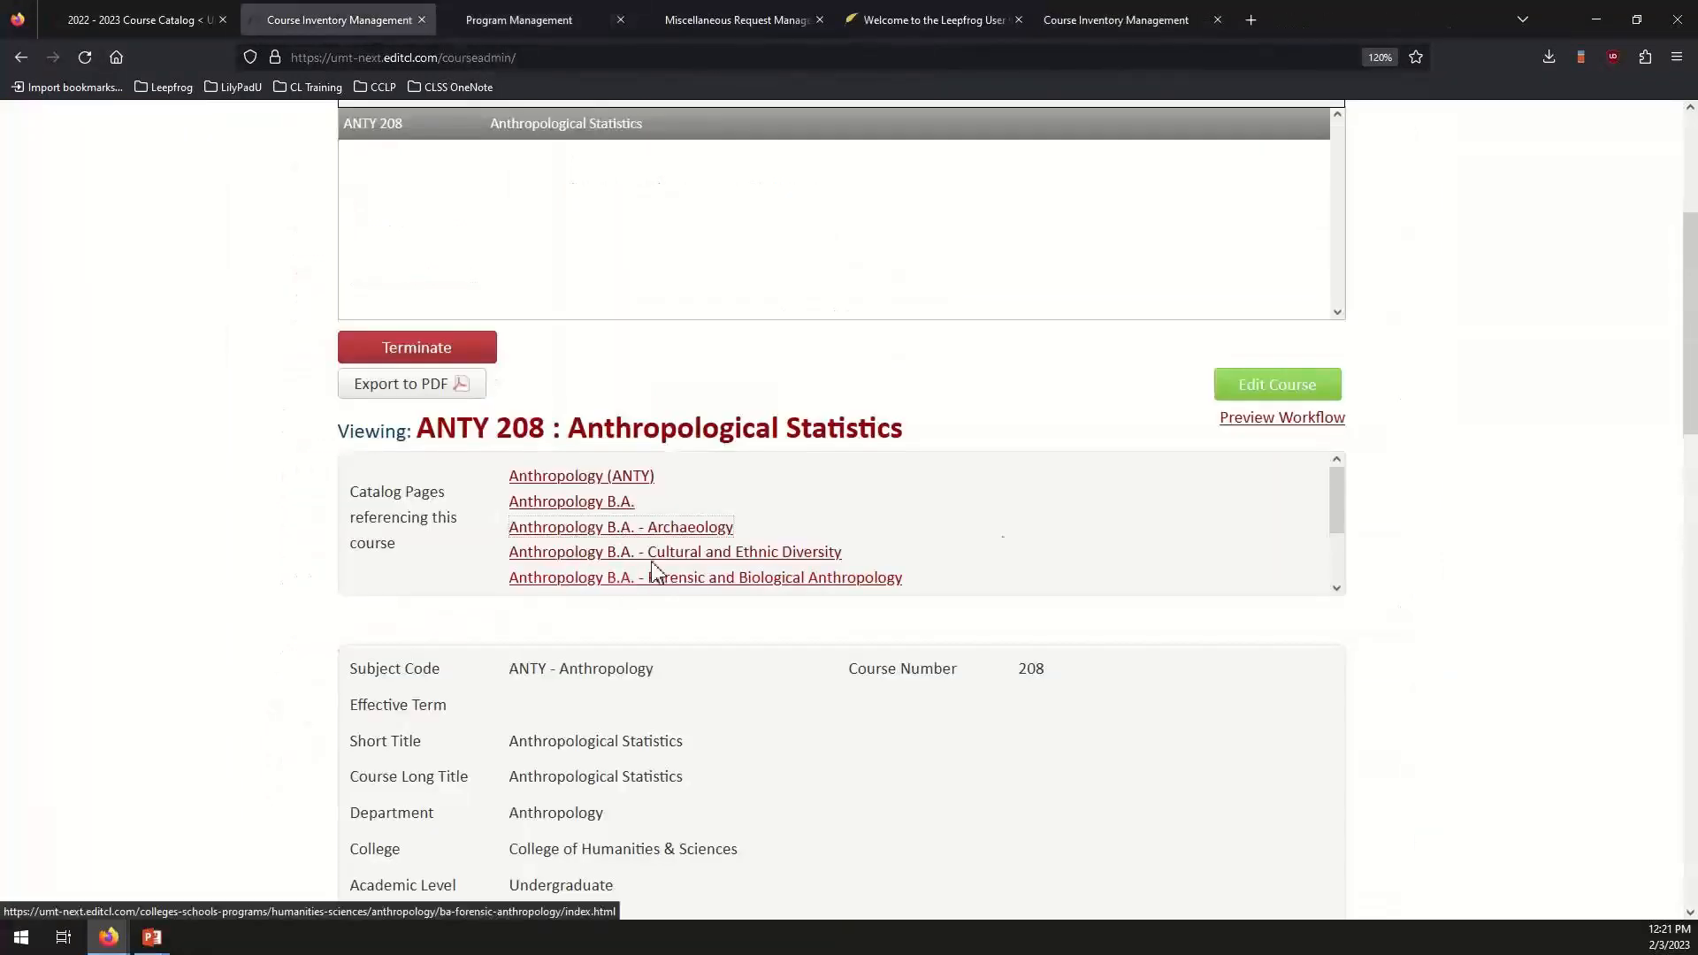
Examine the full list of catalog pages referencing ANTY 208, returning to its start.
scroll(1010, 548, "down", 2)
scroll(1010, 547, "up", 3)
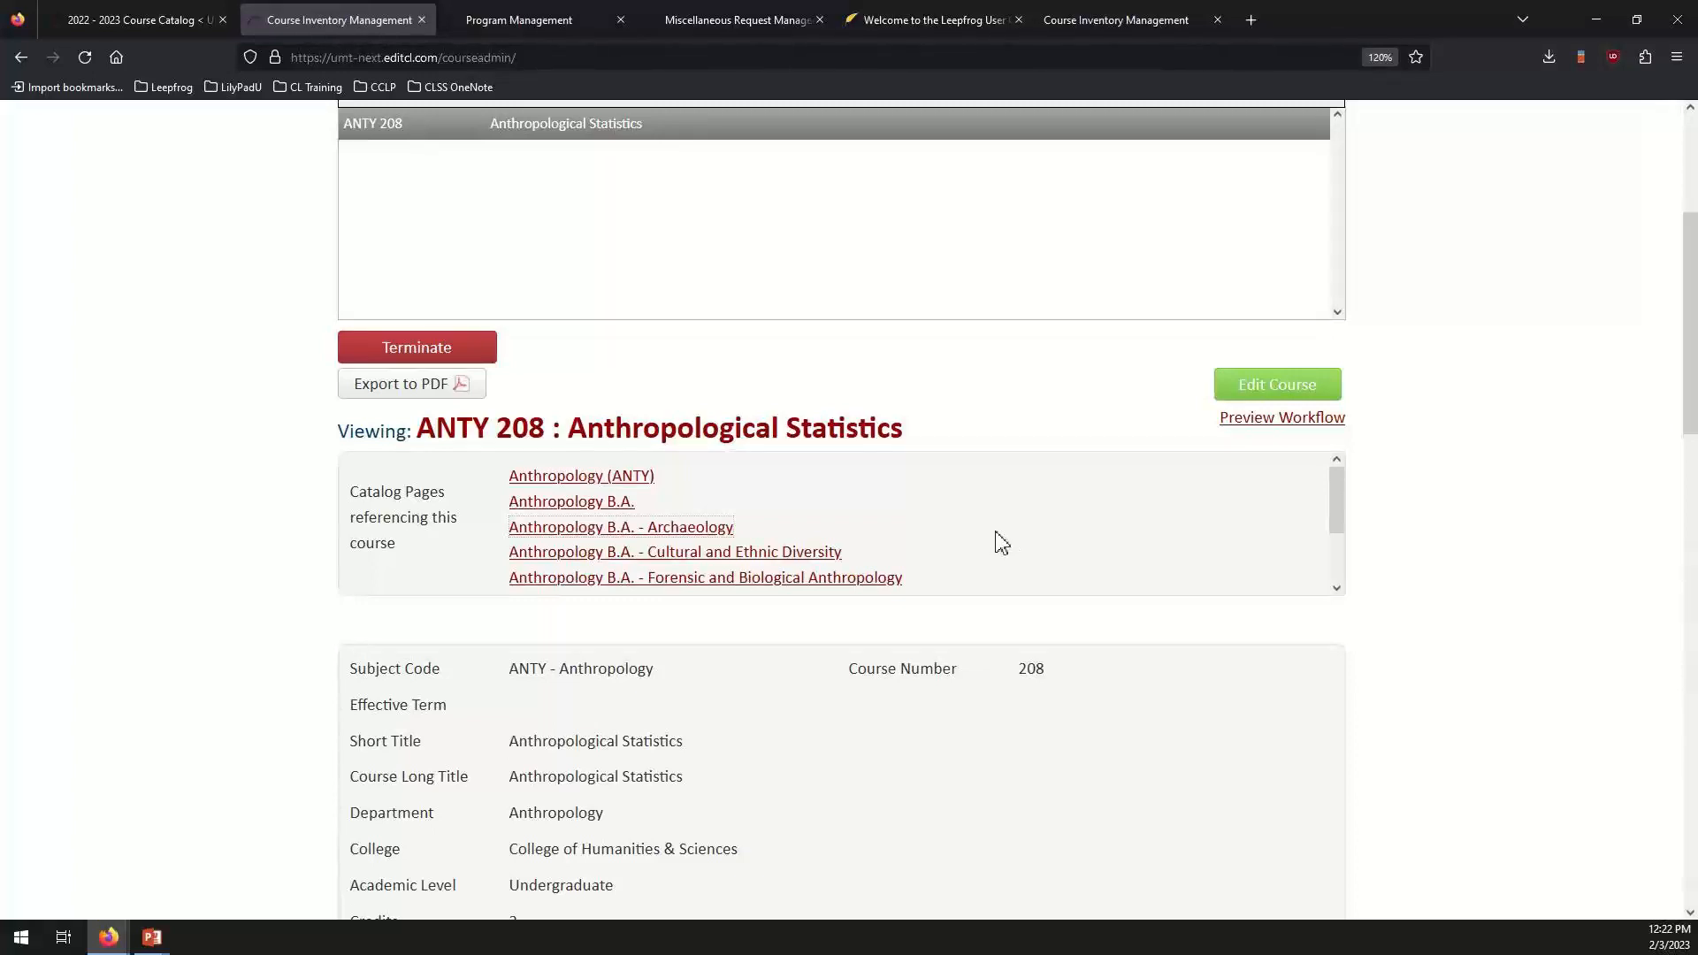
scroll(1000, 542, "down", 2)
scroll(1001, 542, "up", 3)
scroll(1000, 542, "down", 3)
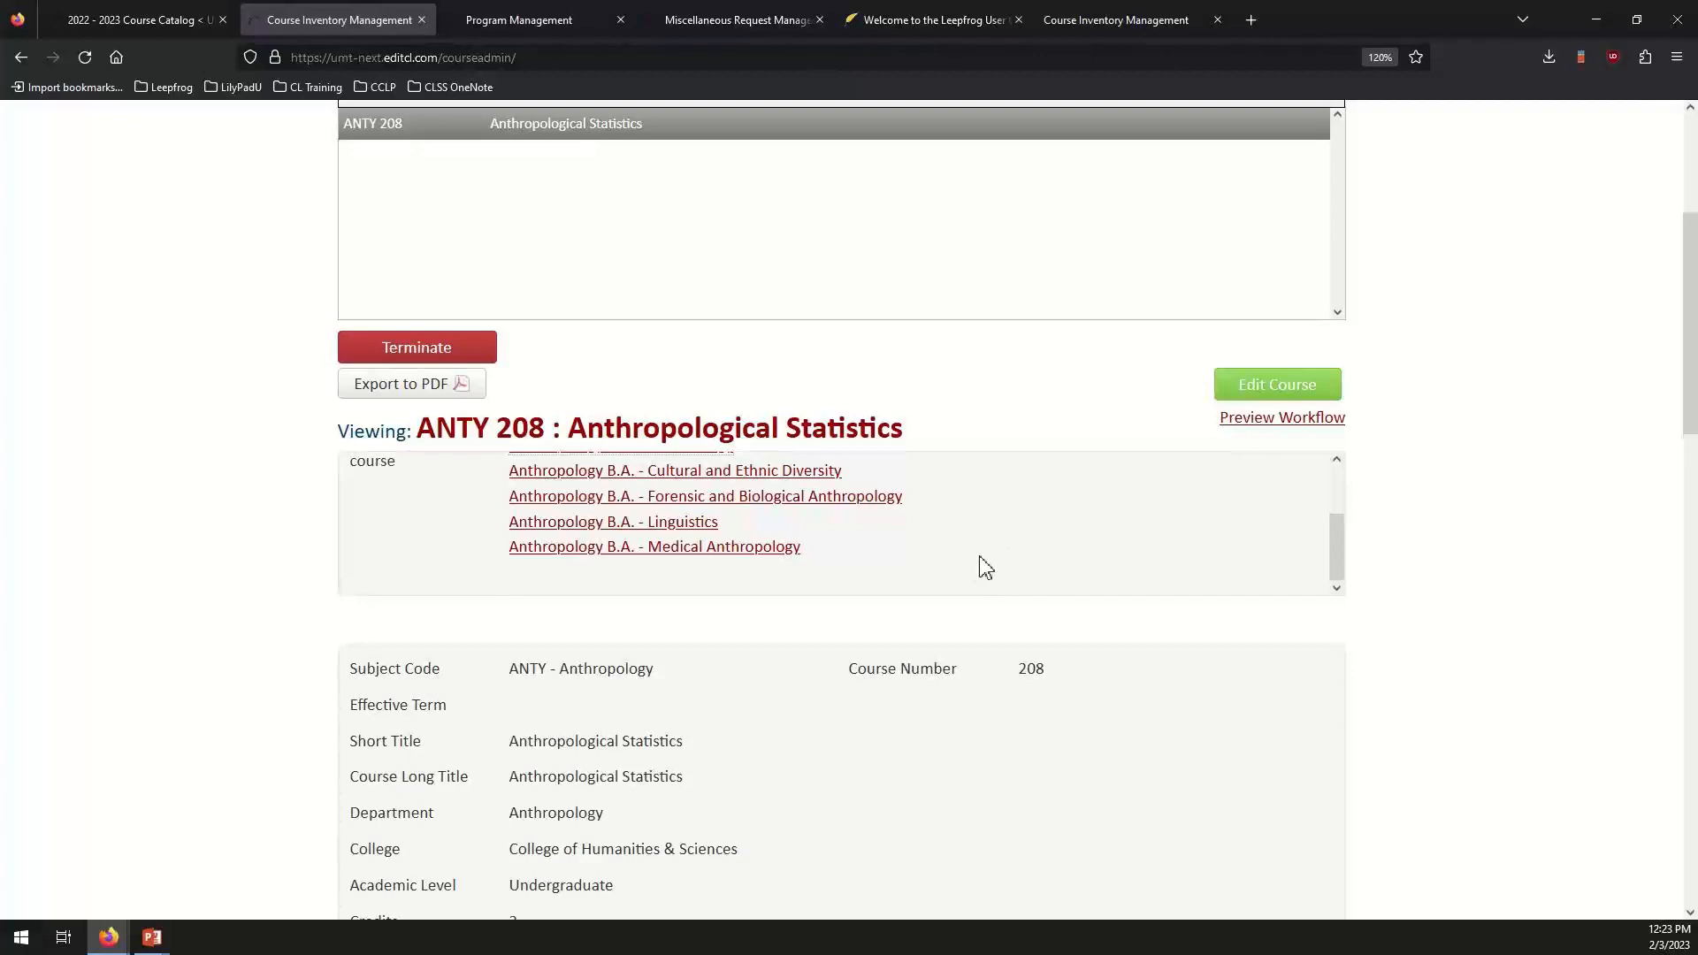
scroll(1128, 540, "up", 2)
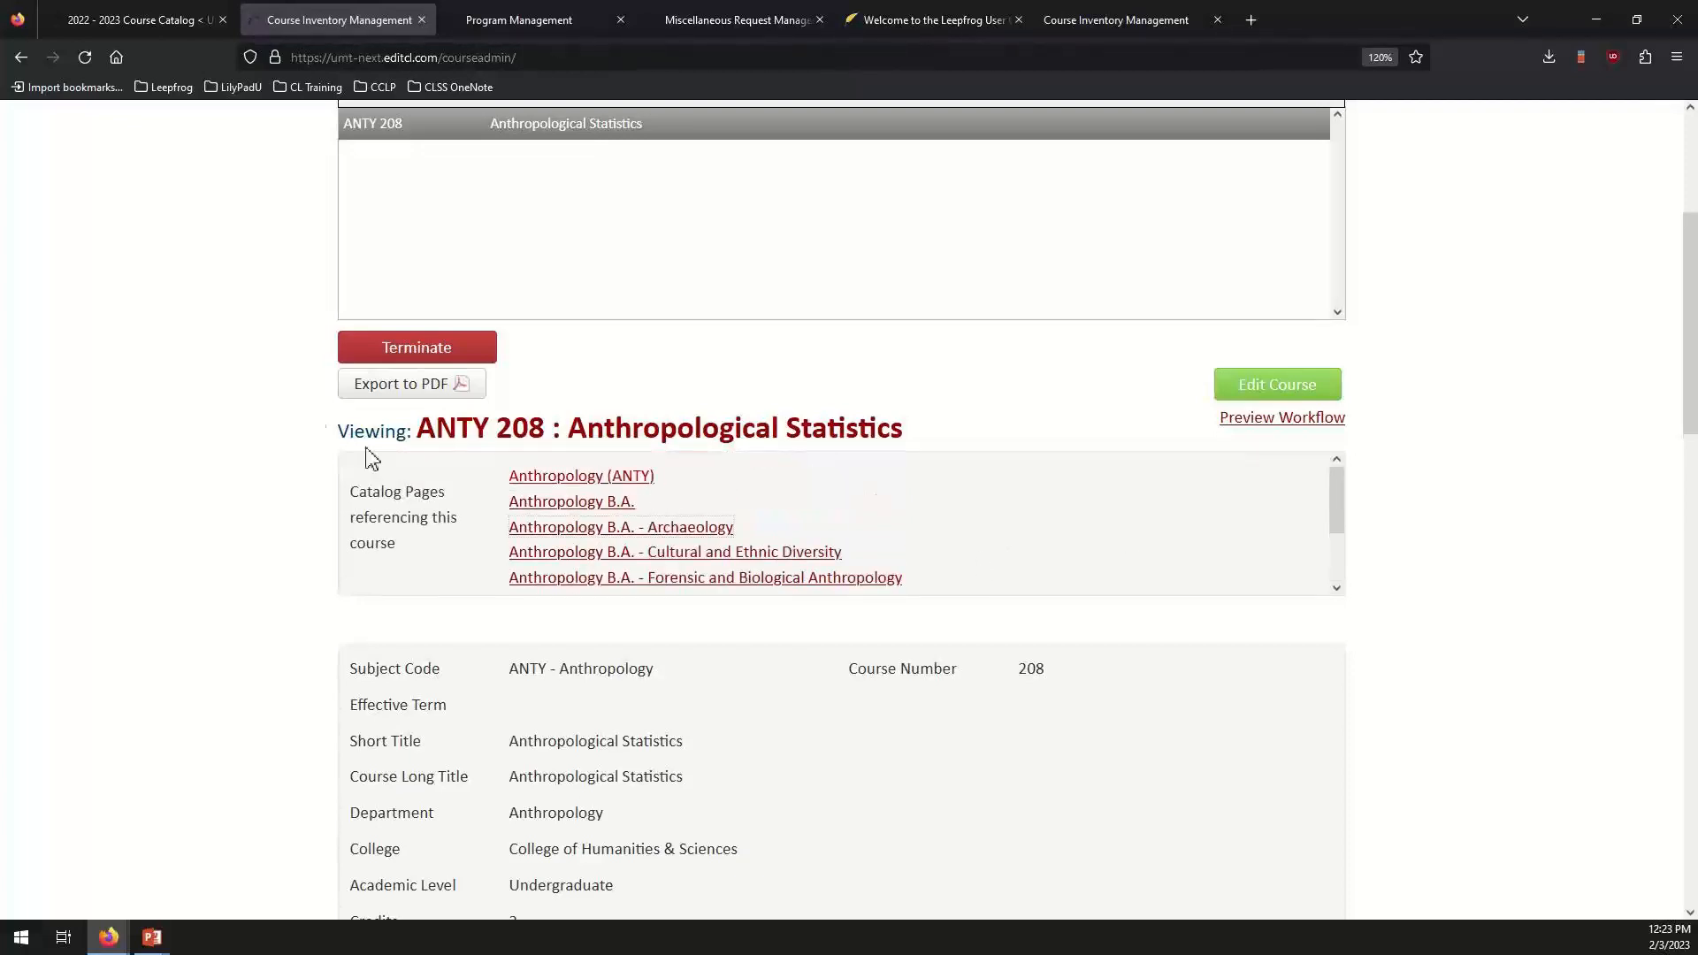
Review the ANTY 208 course details, from the subject code through CCN Review and Co-convened to the Admin-Only Section.
scroll(247, 596, "down", 4)
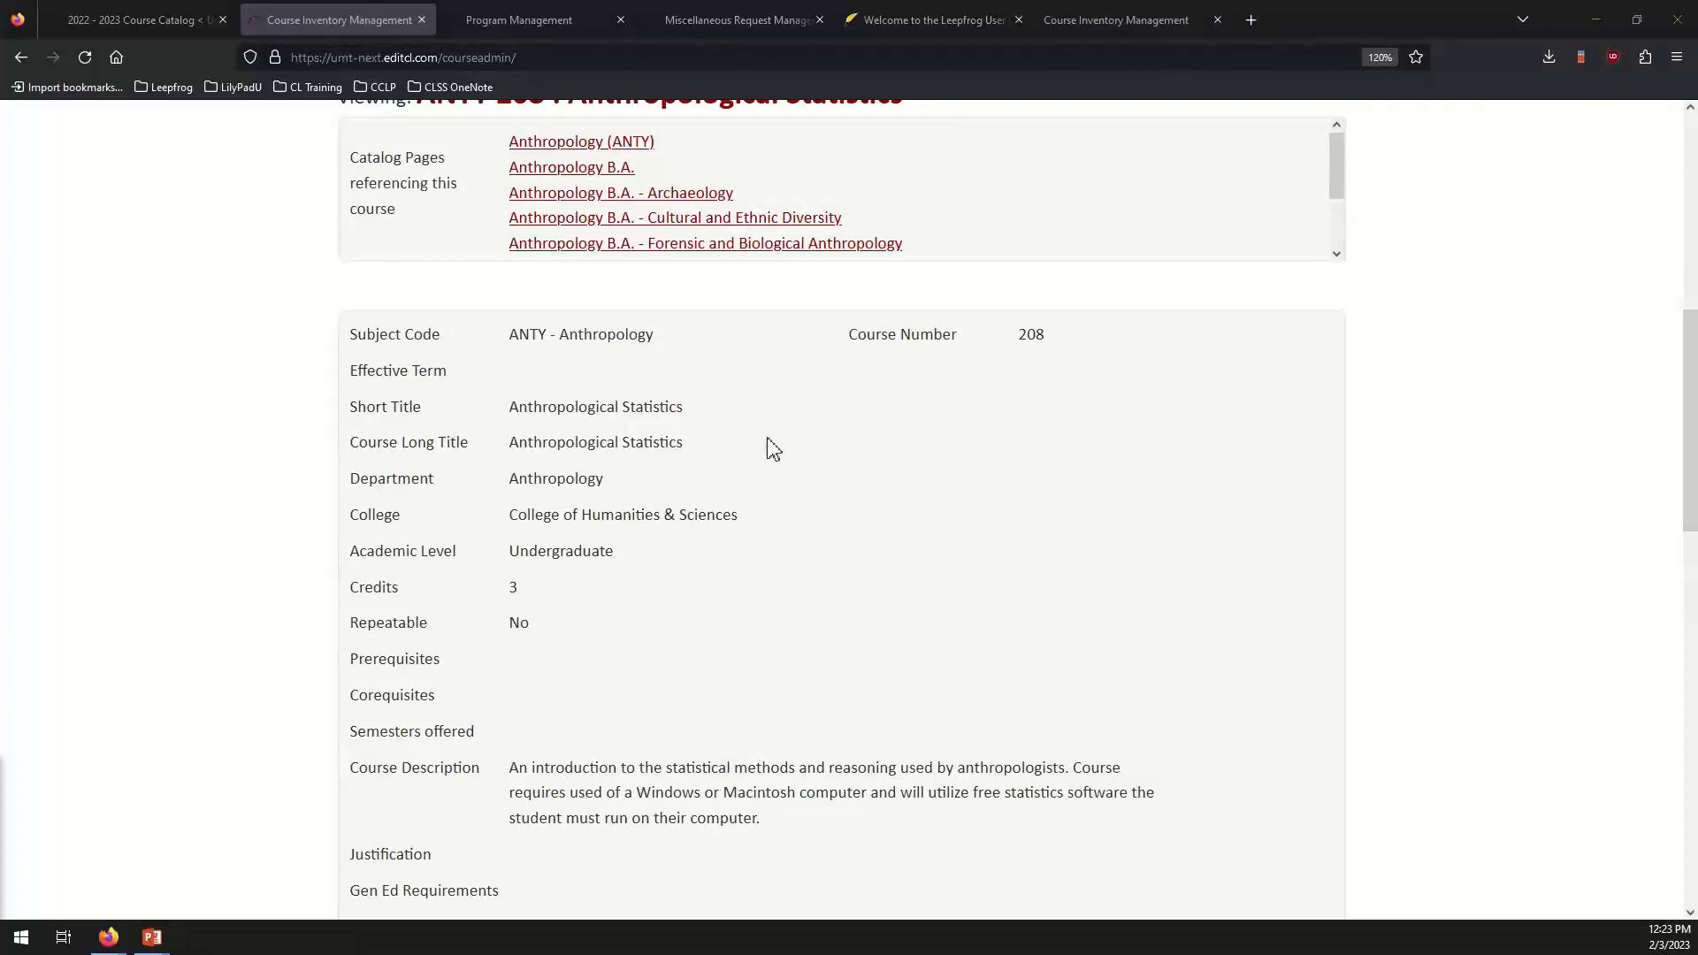
scroll(781, 451, "down", 2)
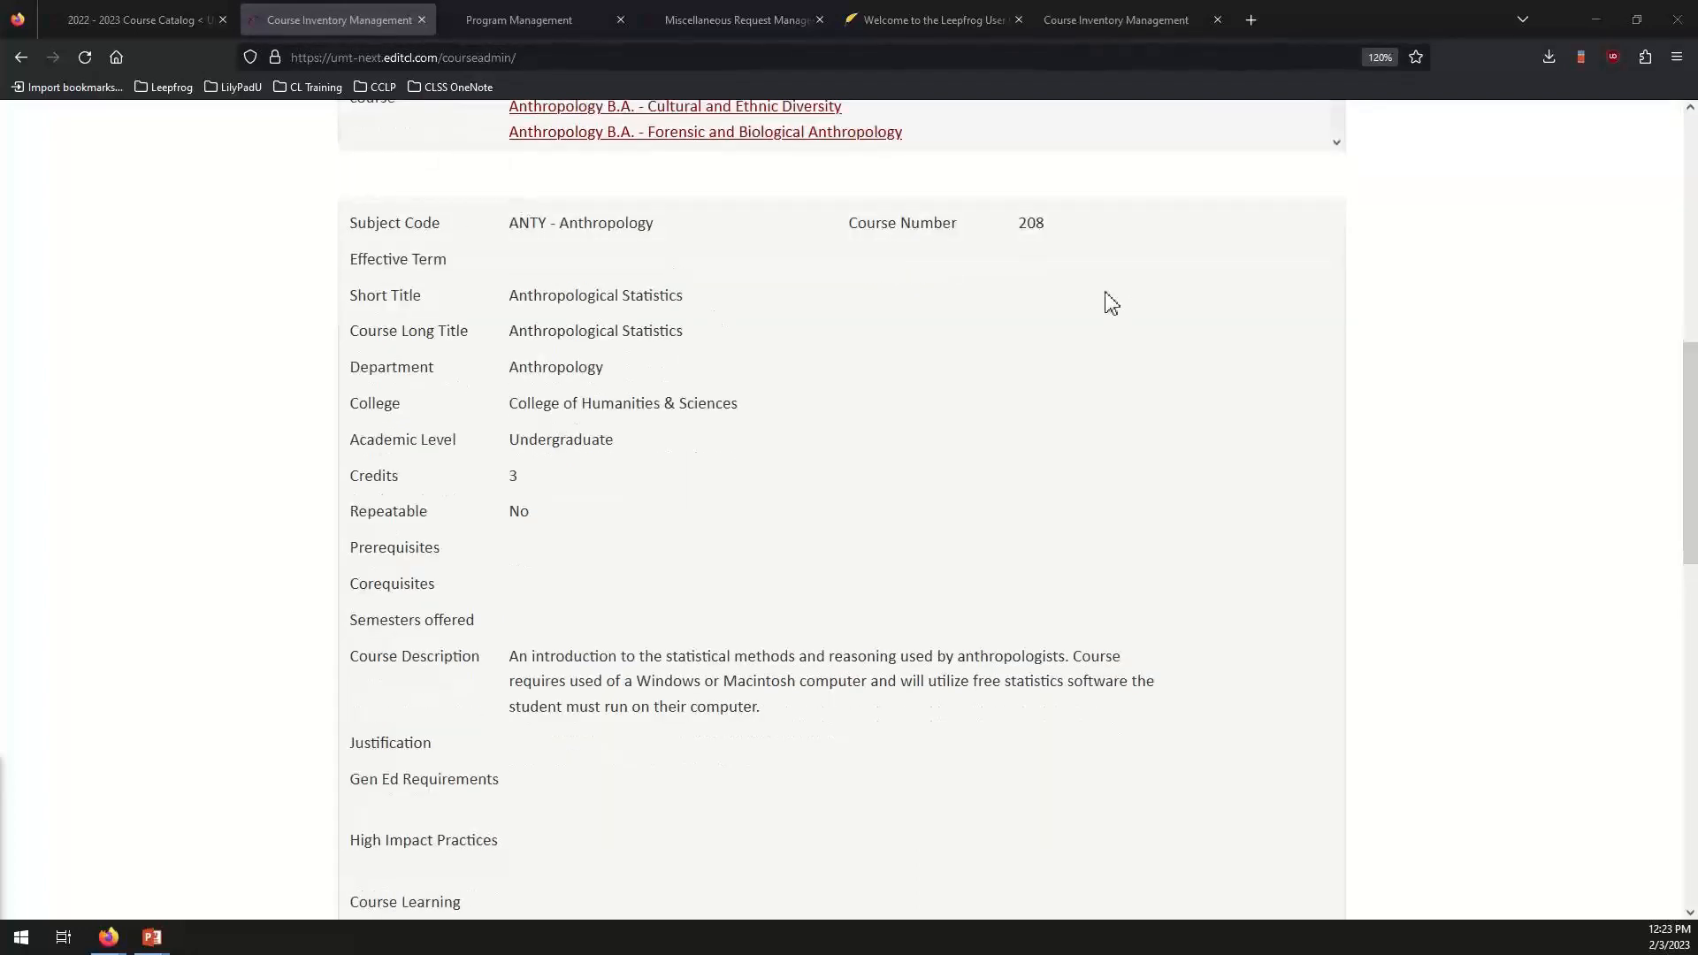
scroll(554, 509, "down", 6)
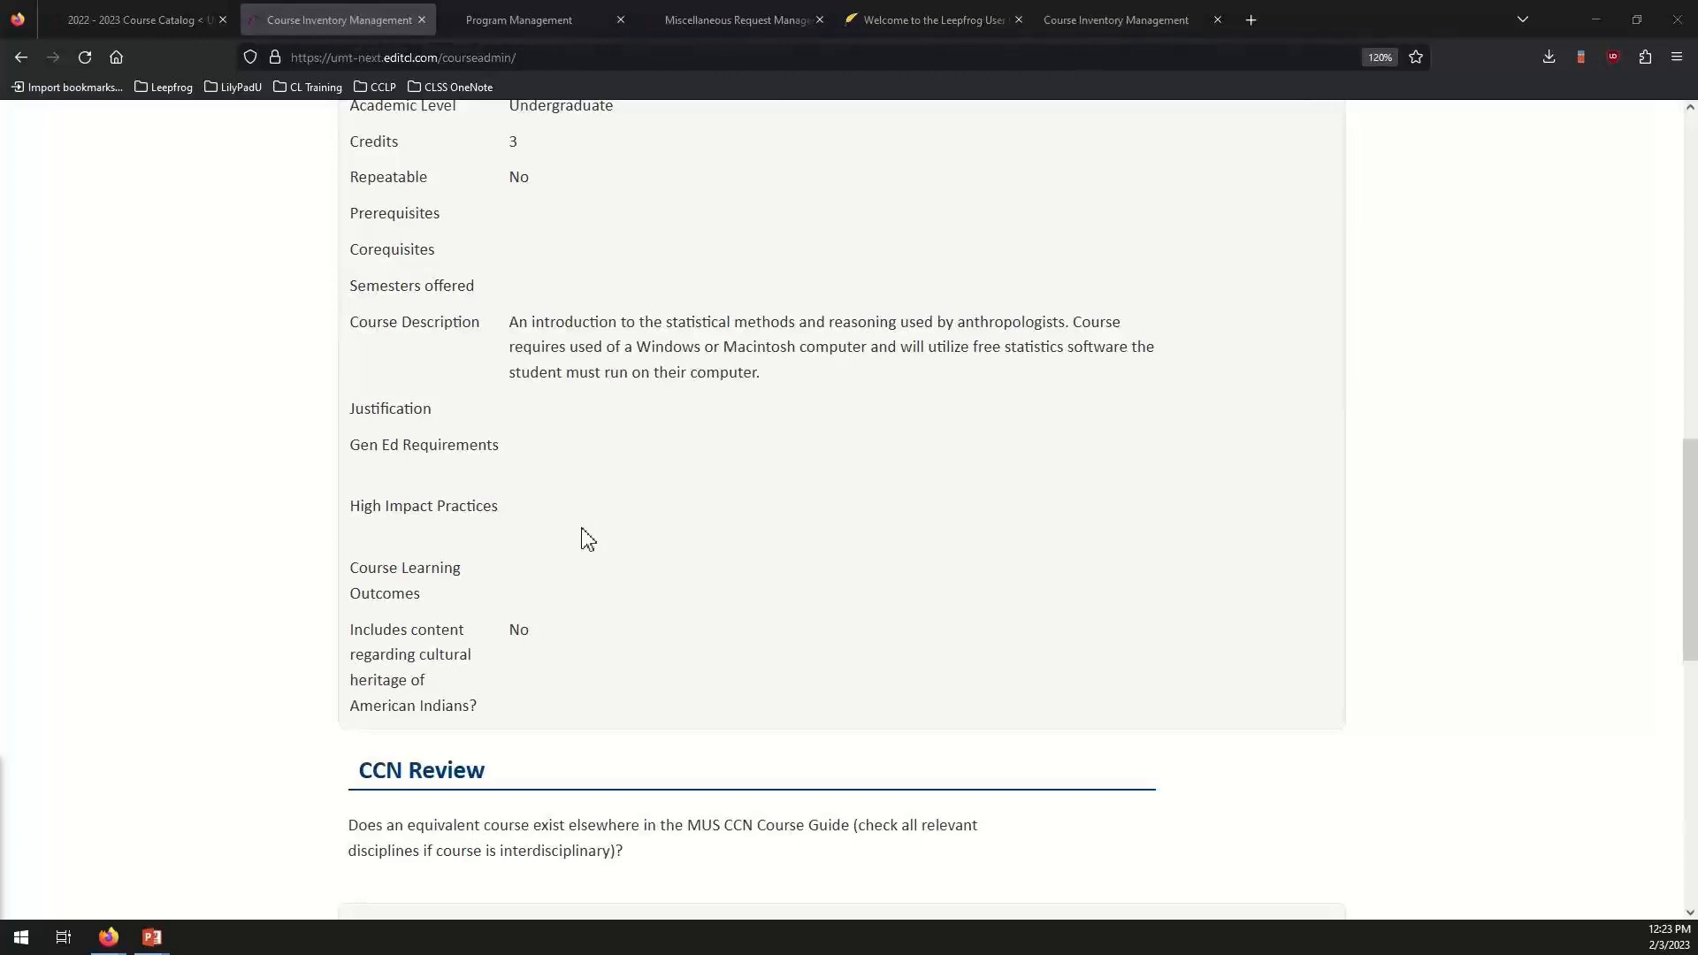
scroll(588, 540, "down", 1)
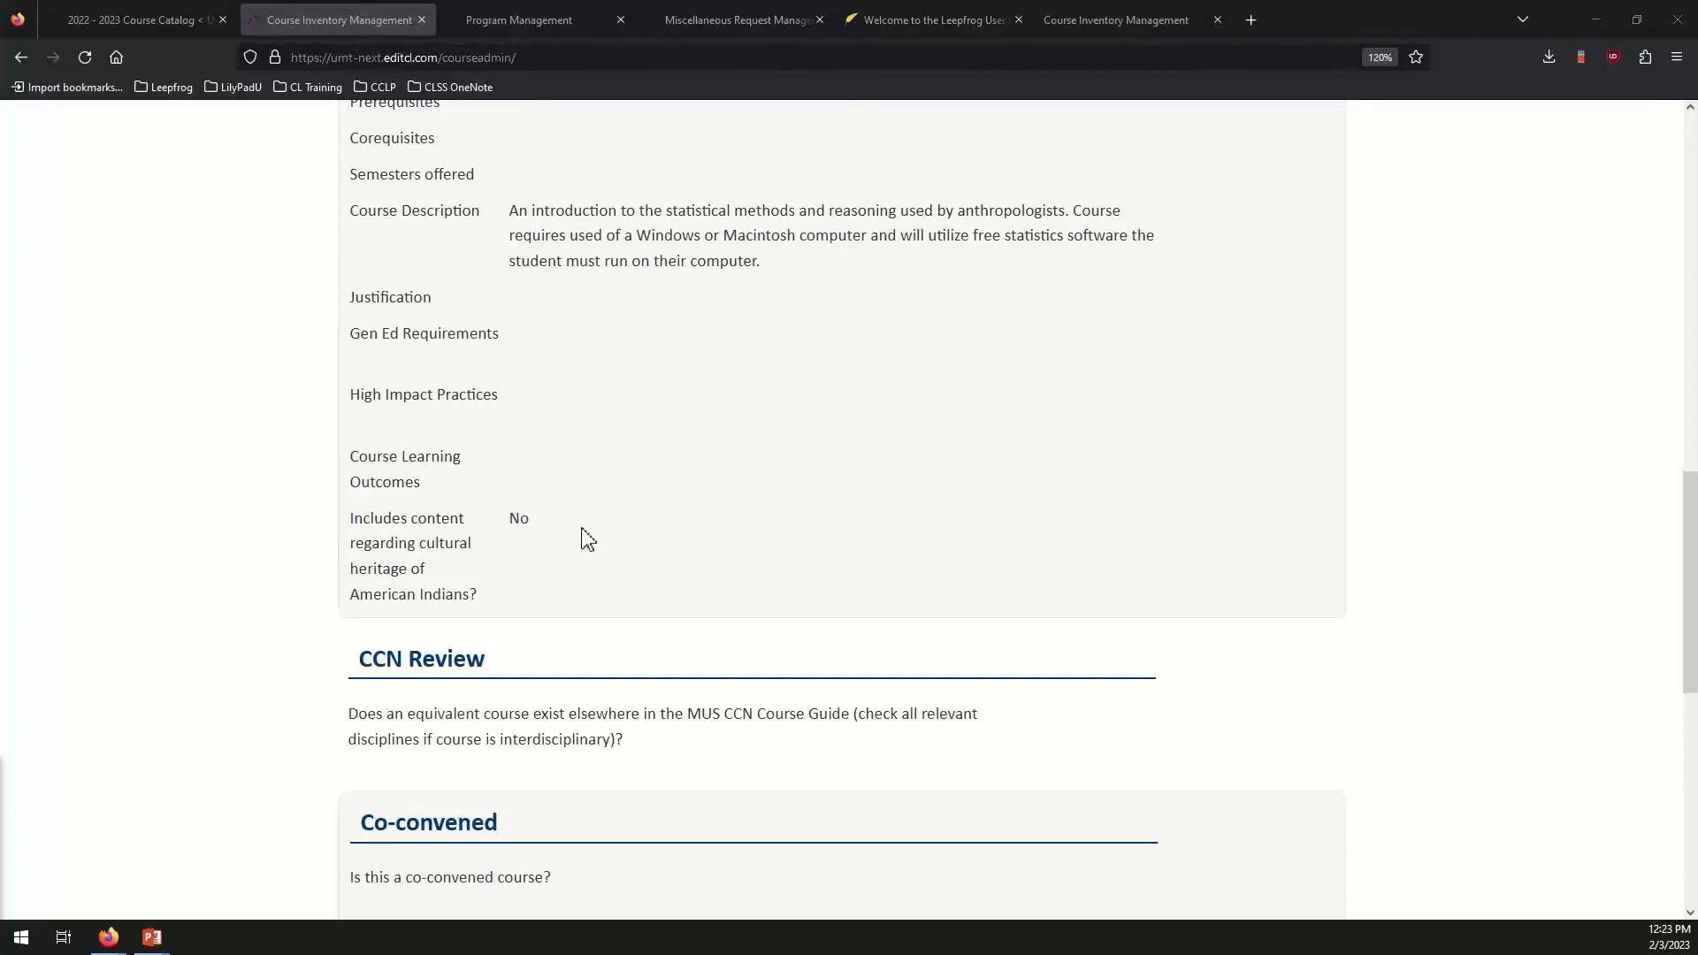
scroll(586, 539, "down", 3)
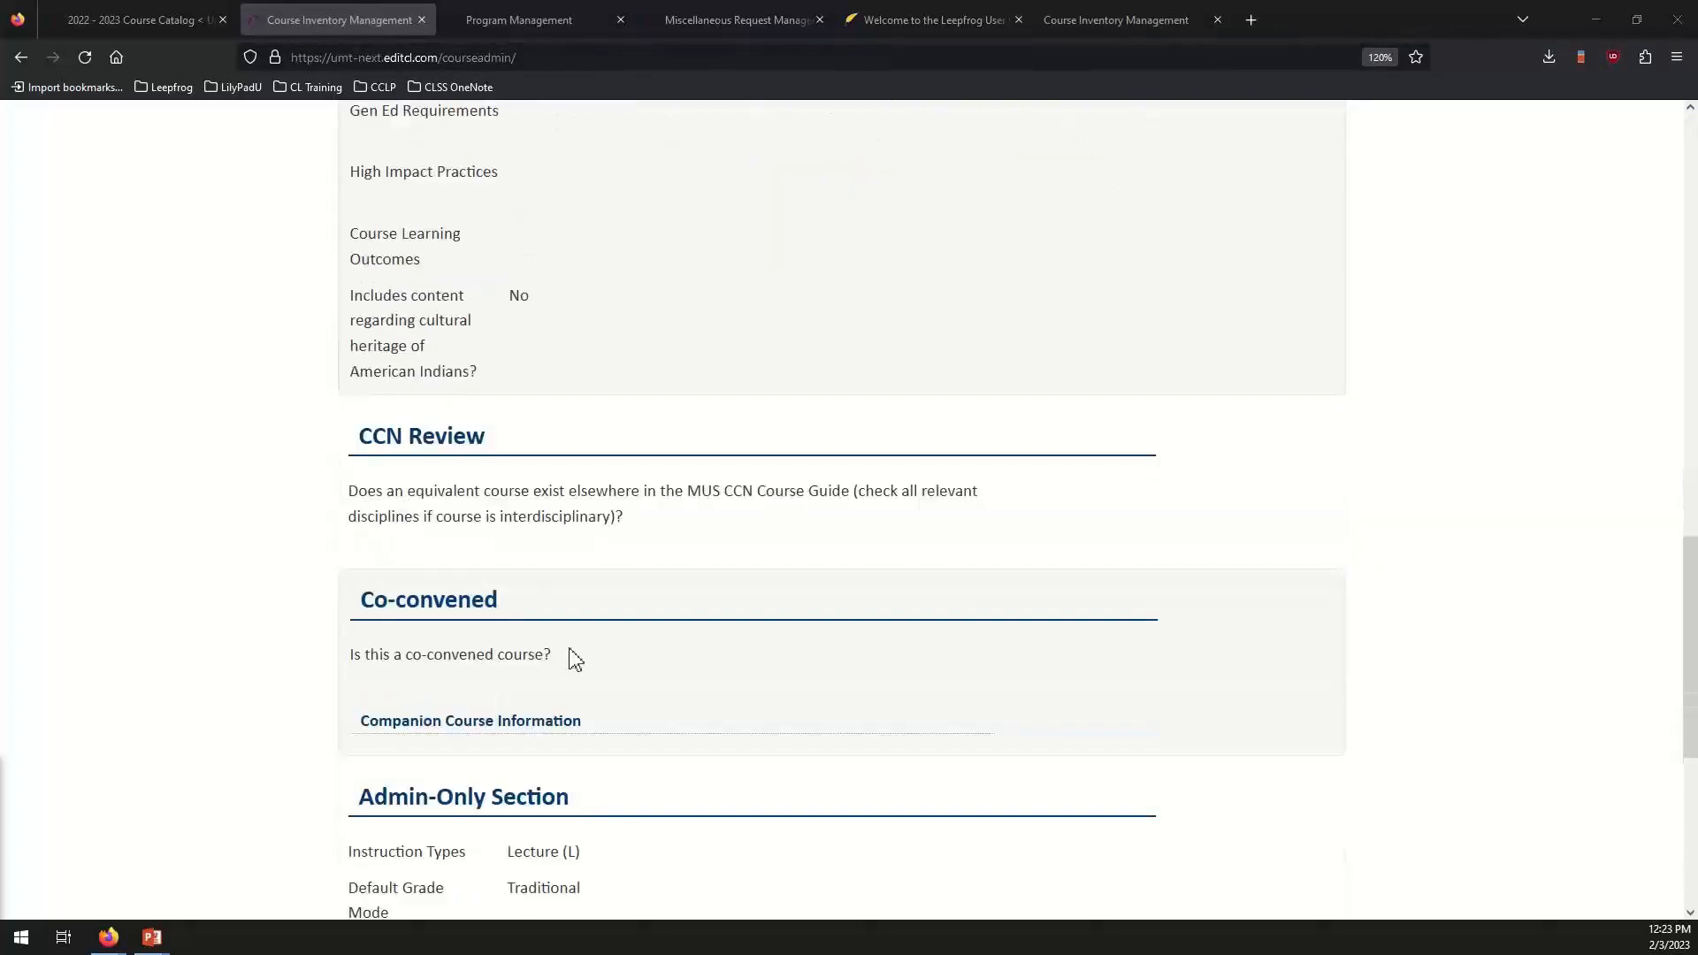
Review the rest of the ANTY 208 record, including Course Fees and Affected Departments, and return to the start of the page.
scroll(718, 679, "down", 3)
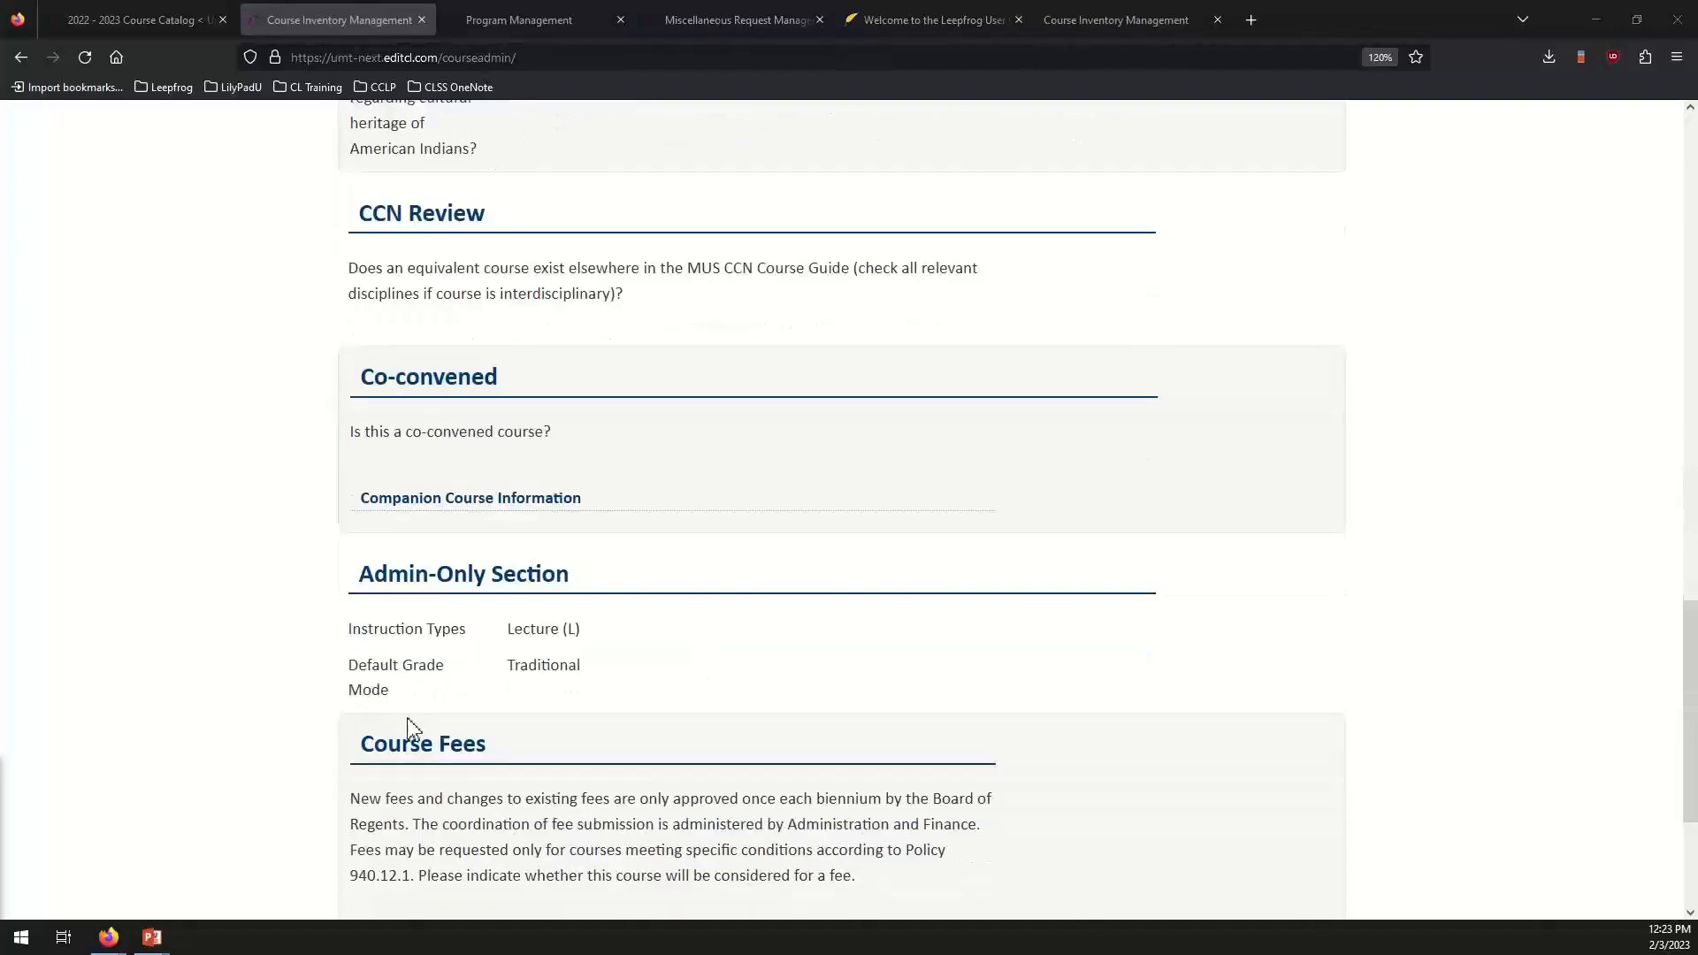
scroll(690, 655, "down", 3)
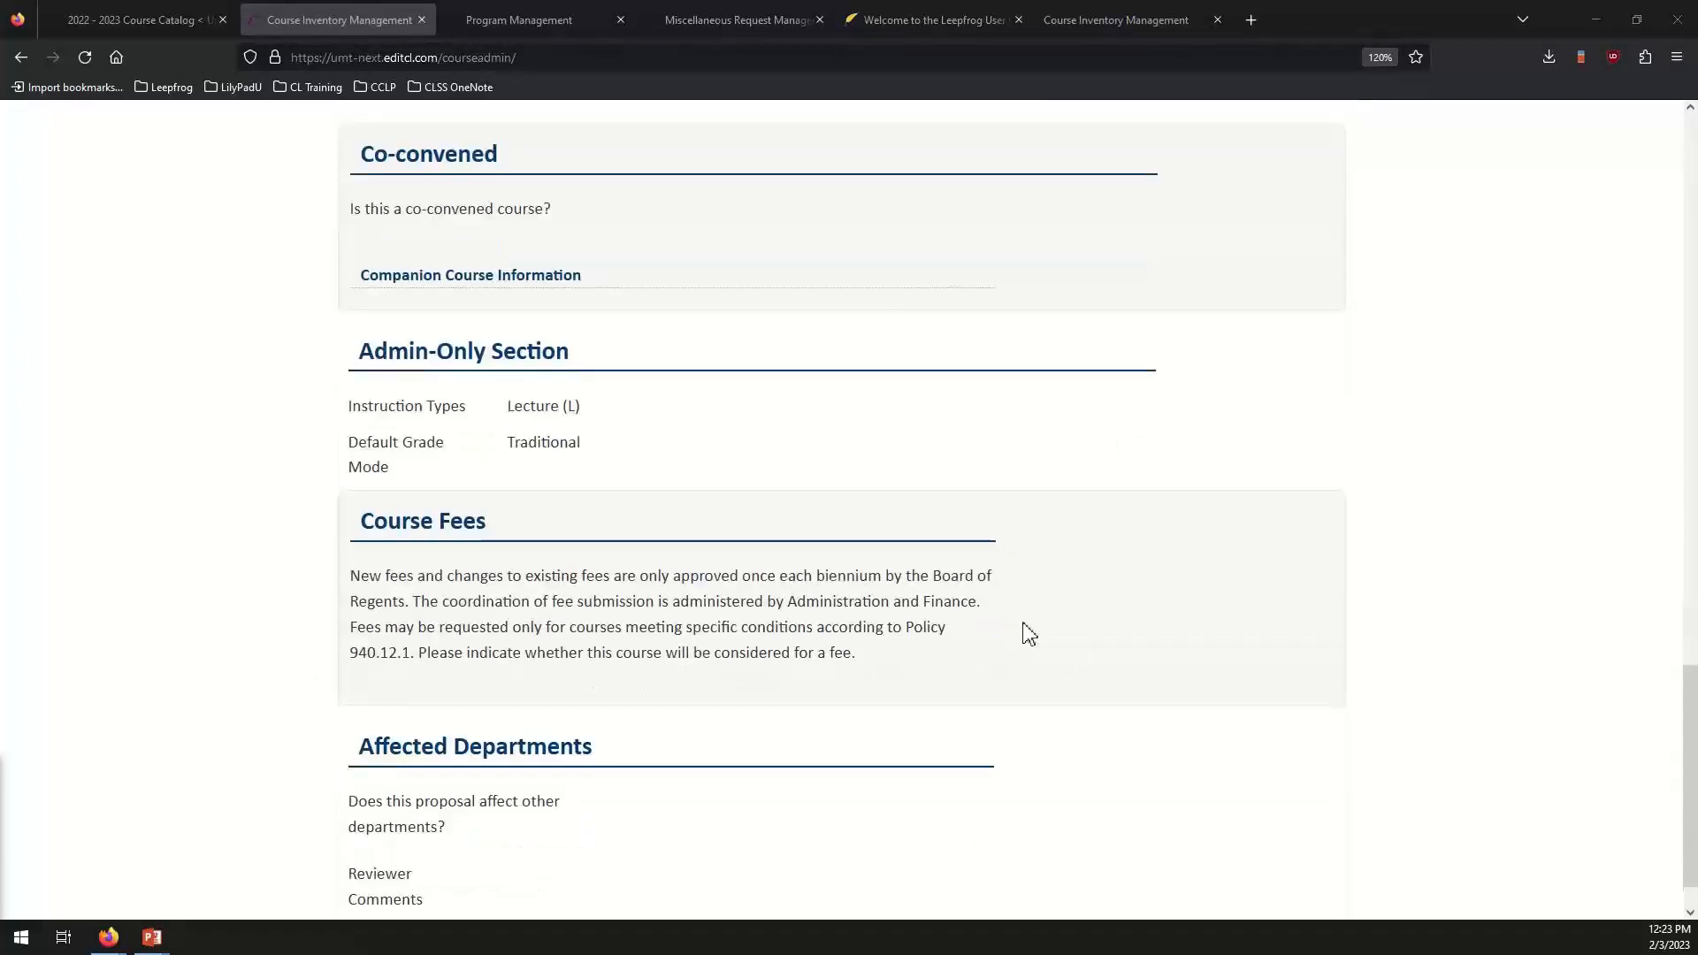
scroll(980, 634, "down", 1)
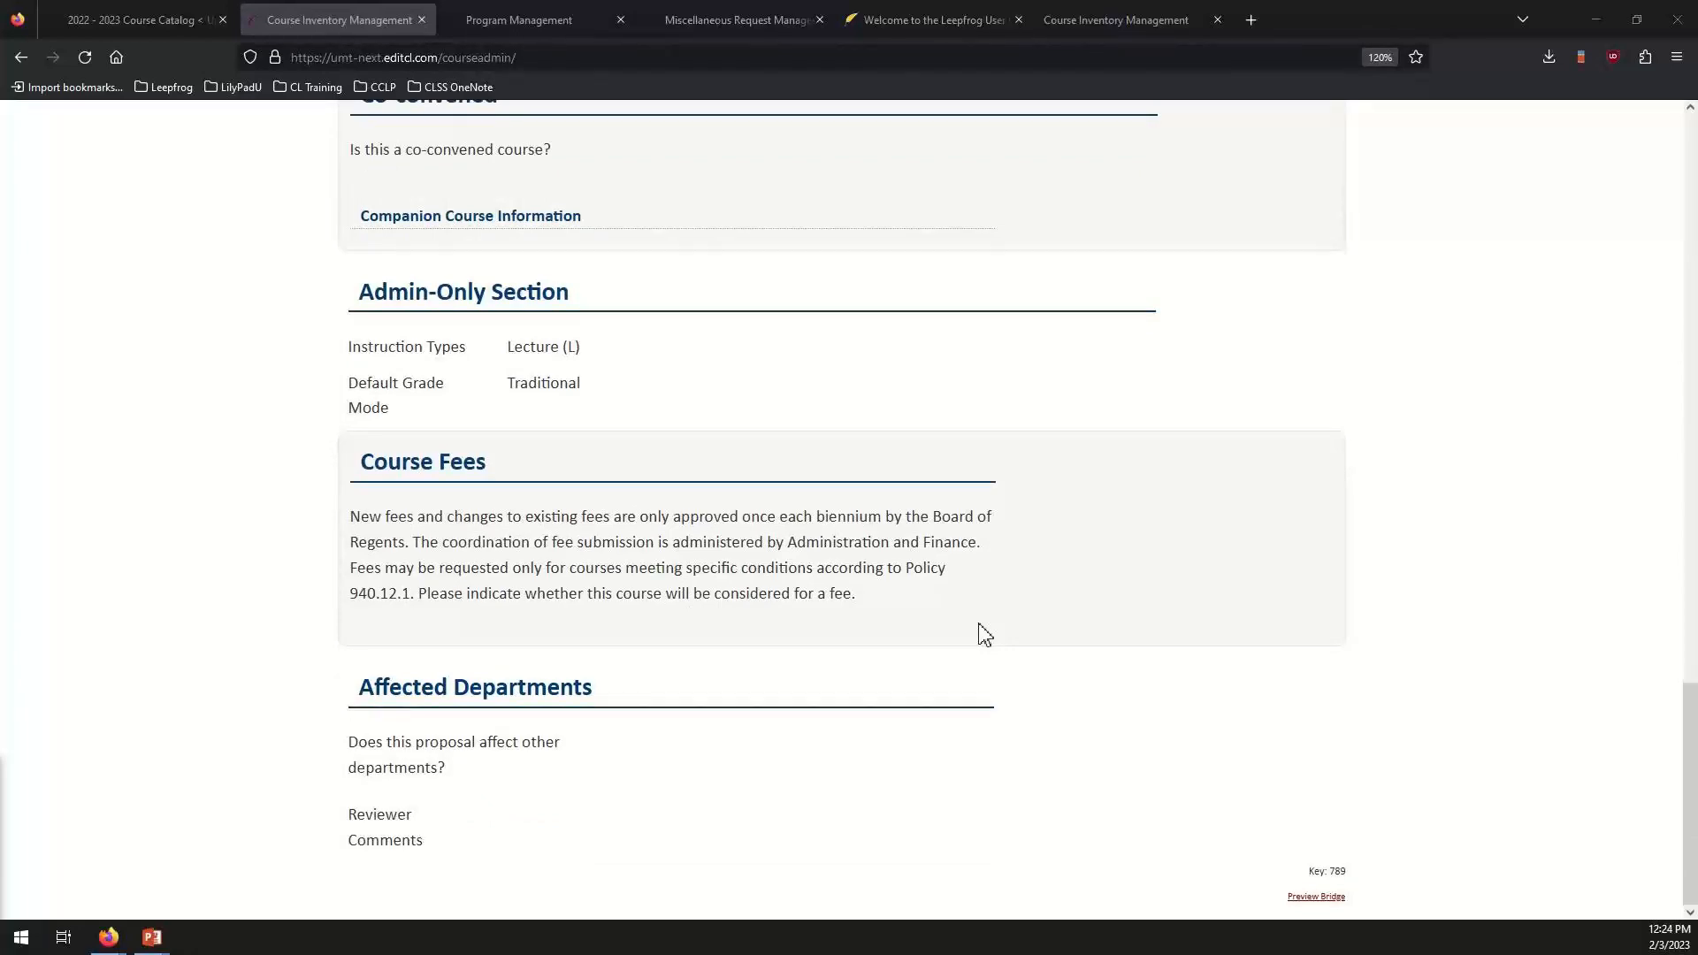
scroll(985, 634, "up", 10)
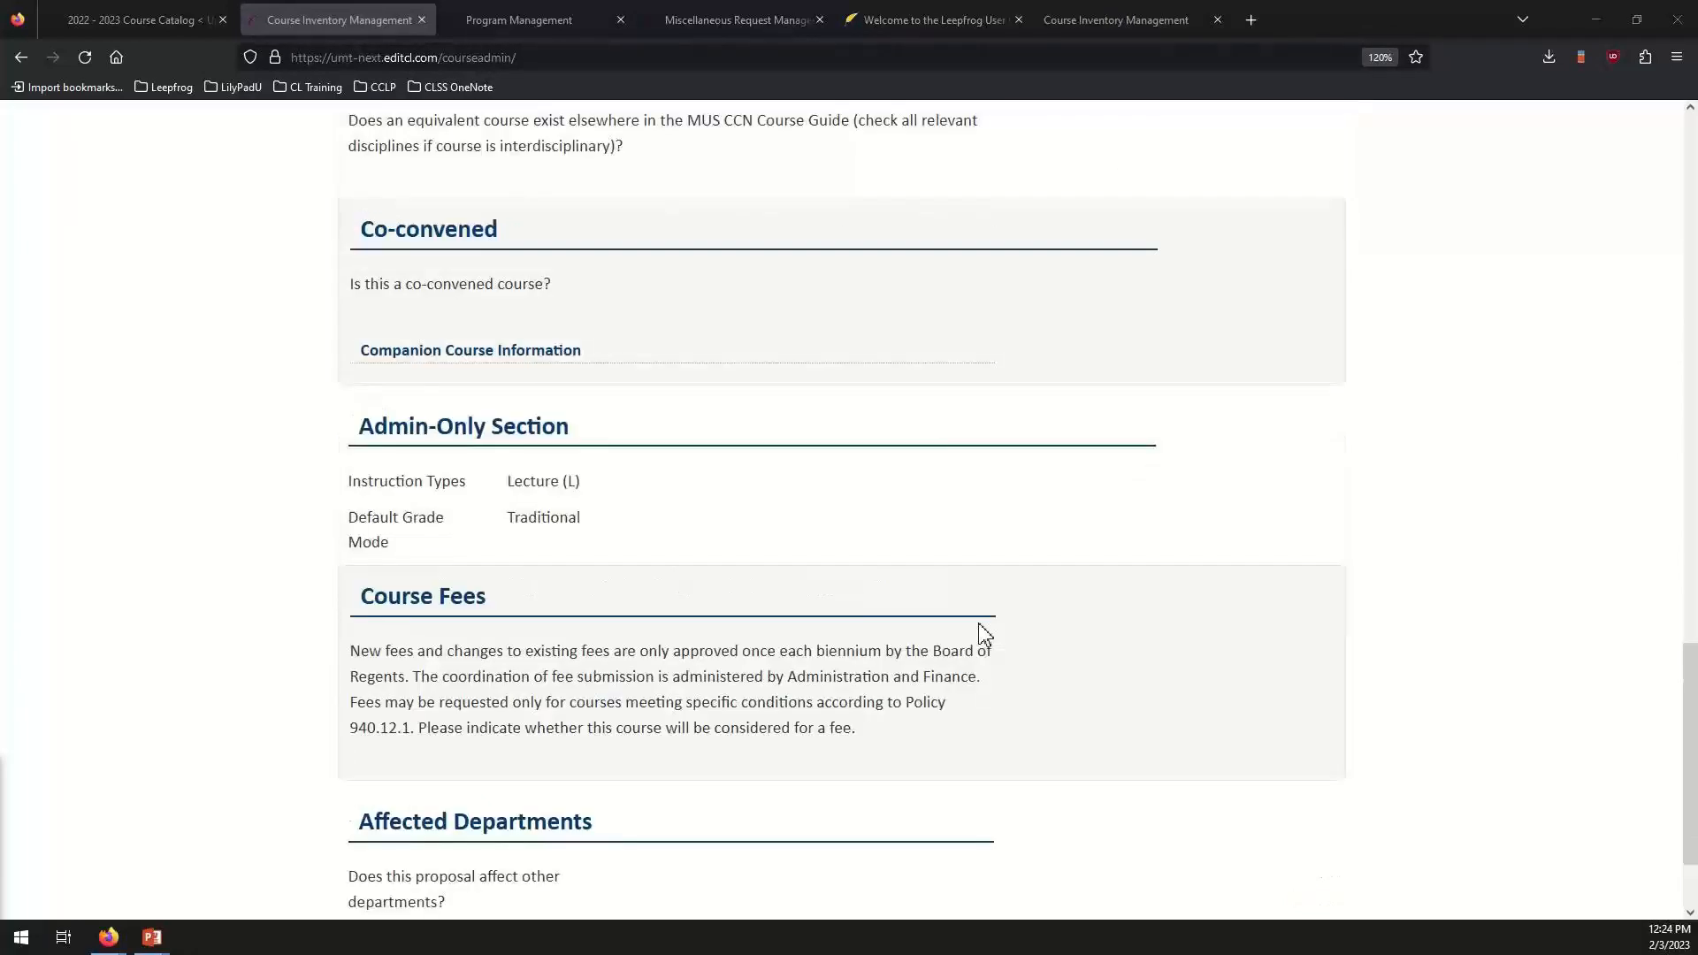
scroll(984, 634, "up", 10)
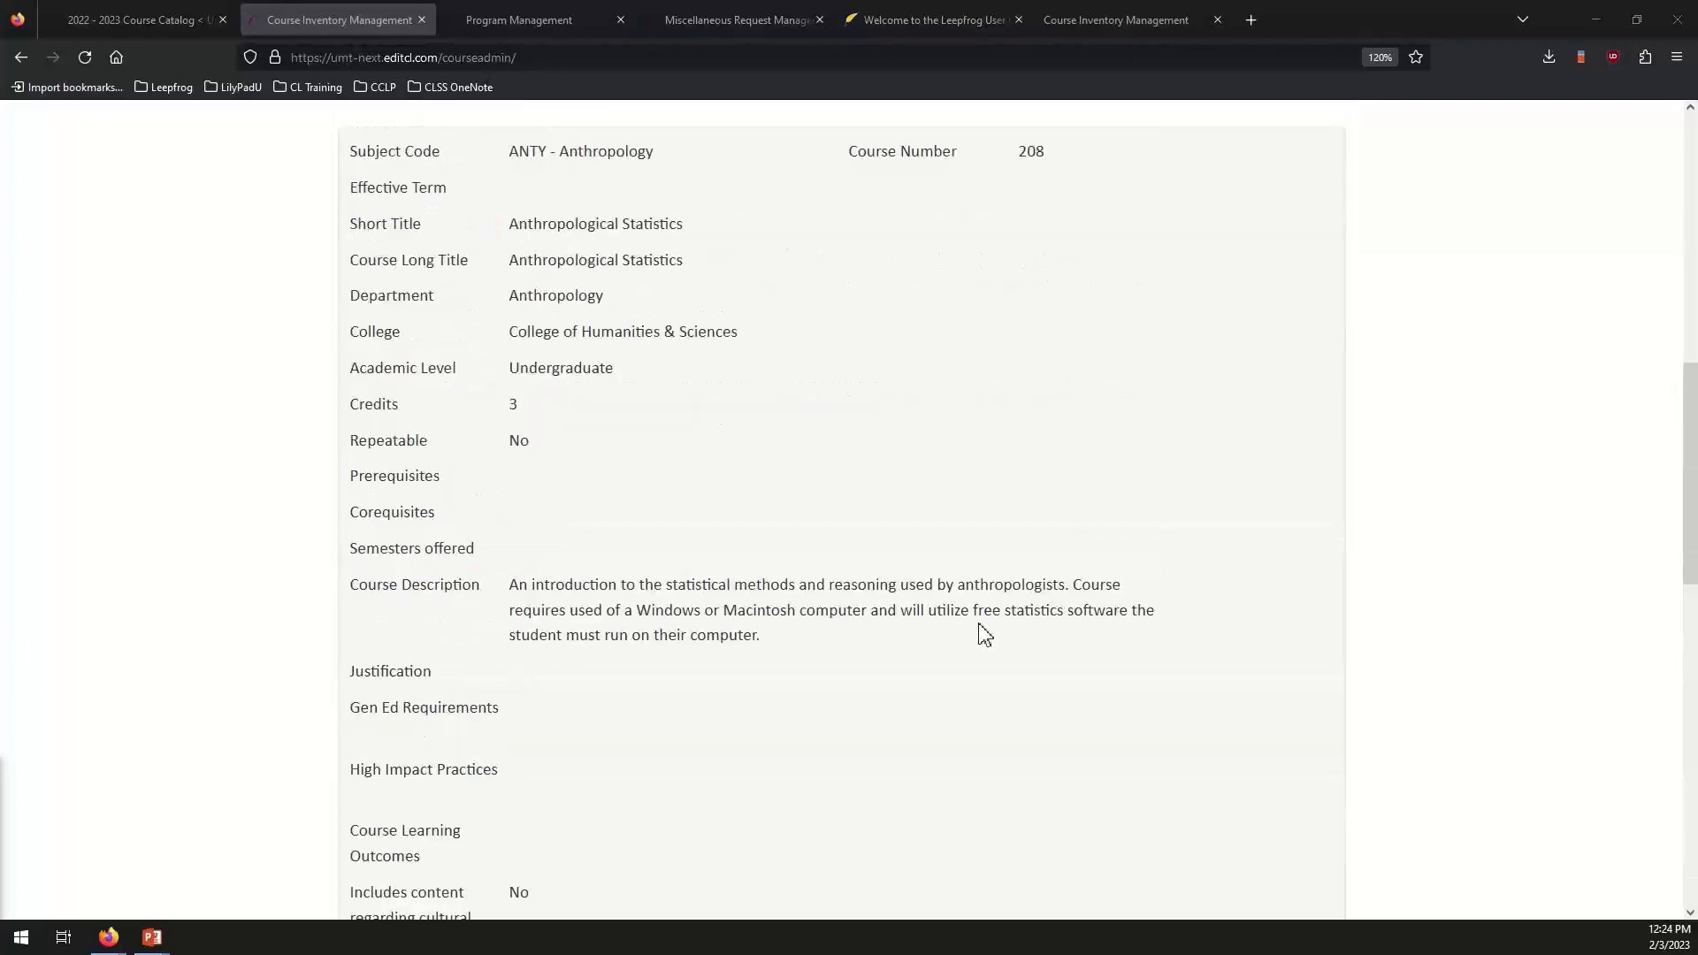
scroll(984, 634, "up", 1)
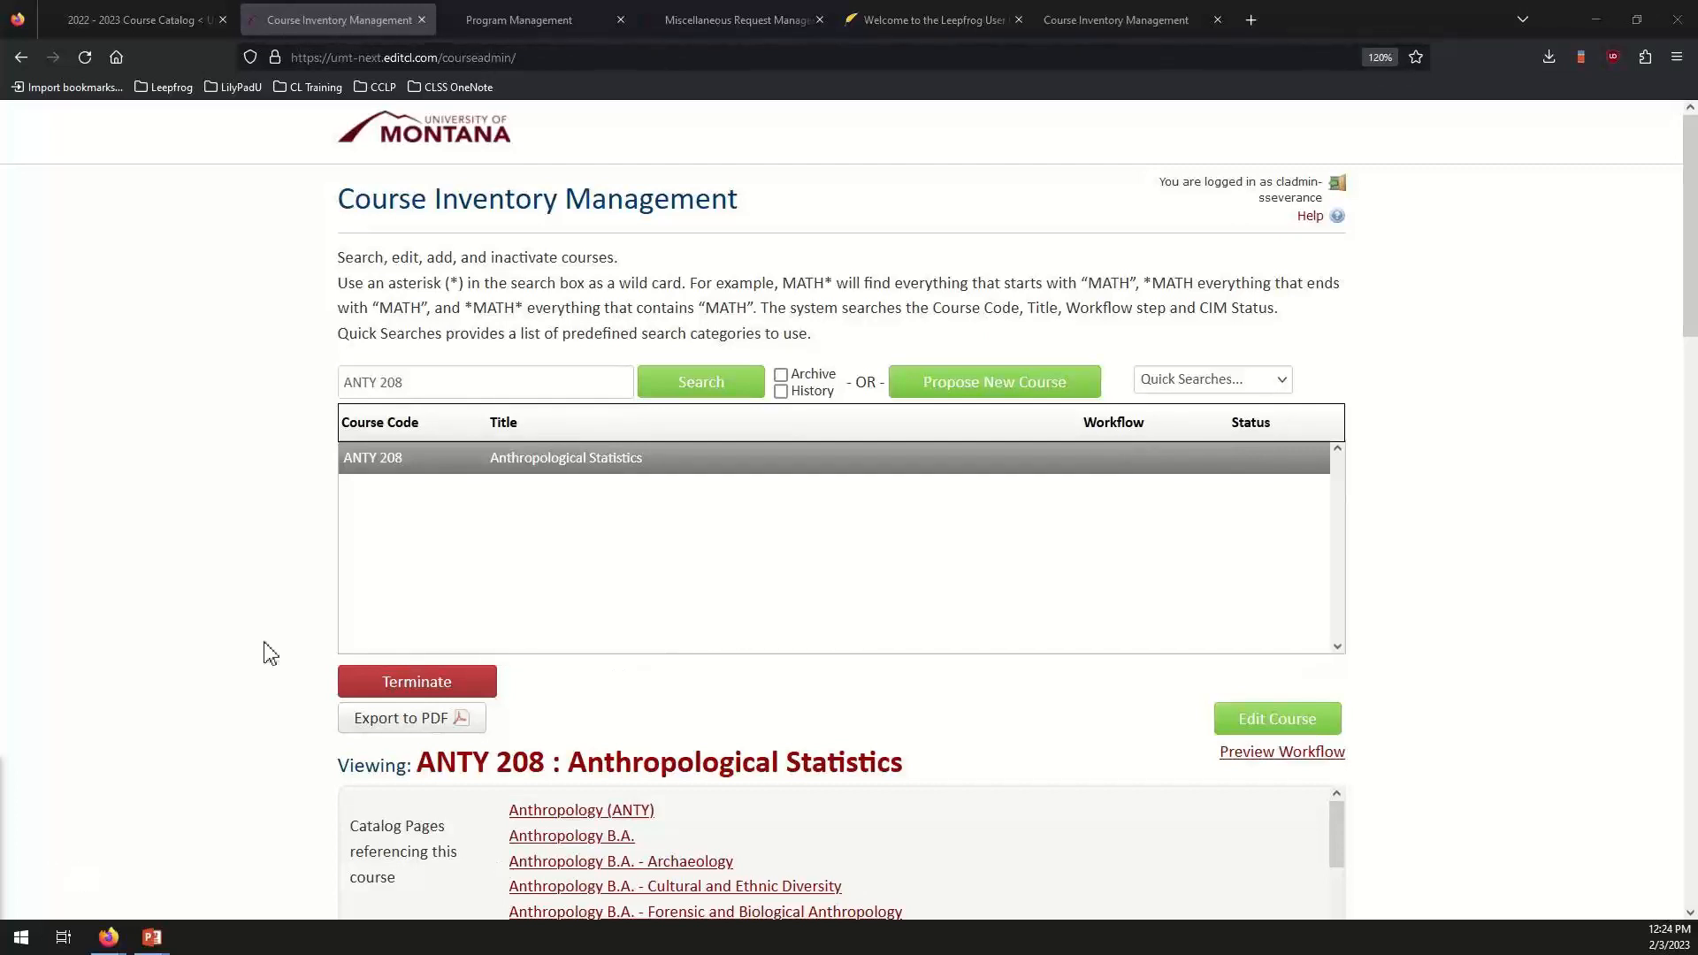
Try to start the workflow for terminating ANTY 208 with End Term and justification left empty, and cancel the request.
scroll(274, 656, "down", 1)
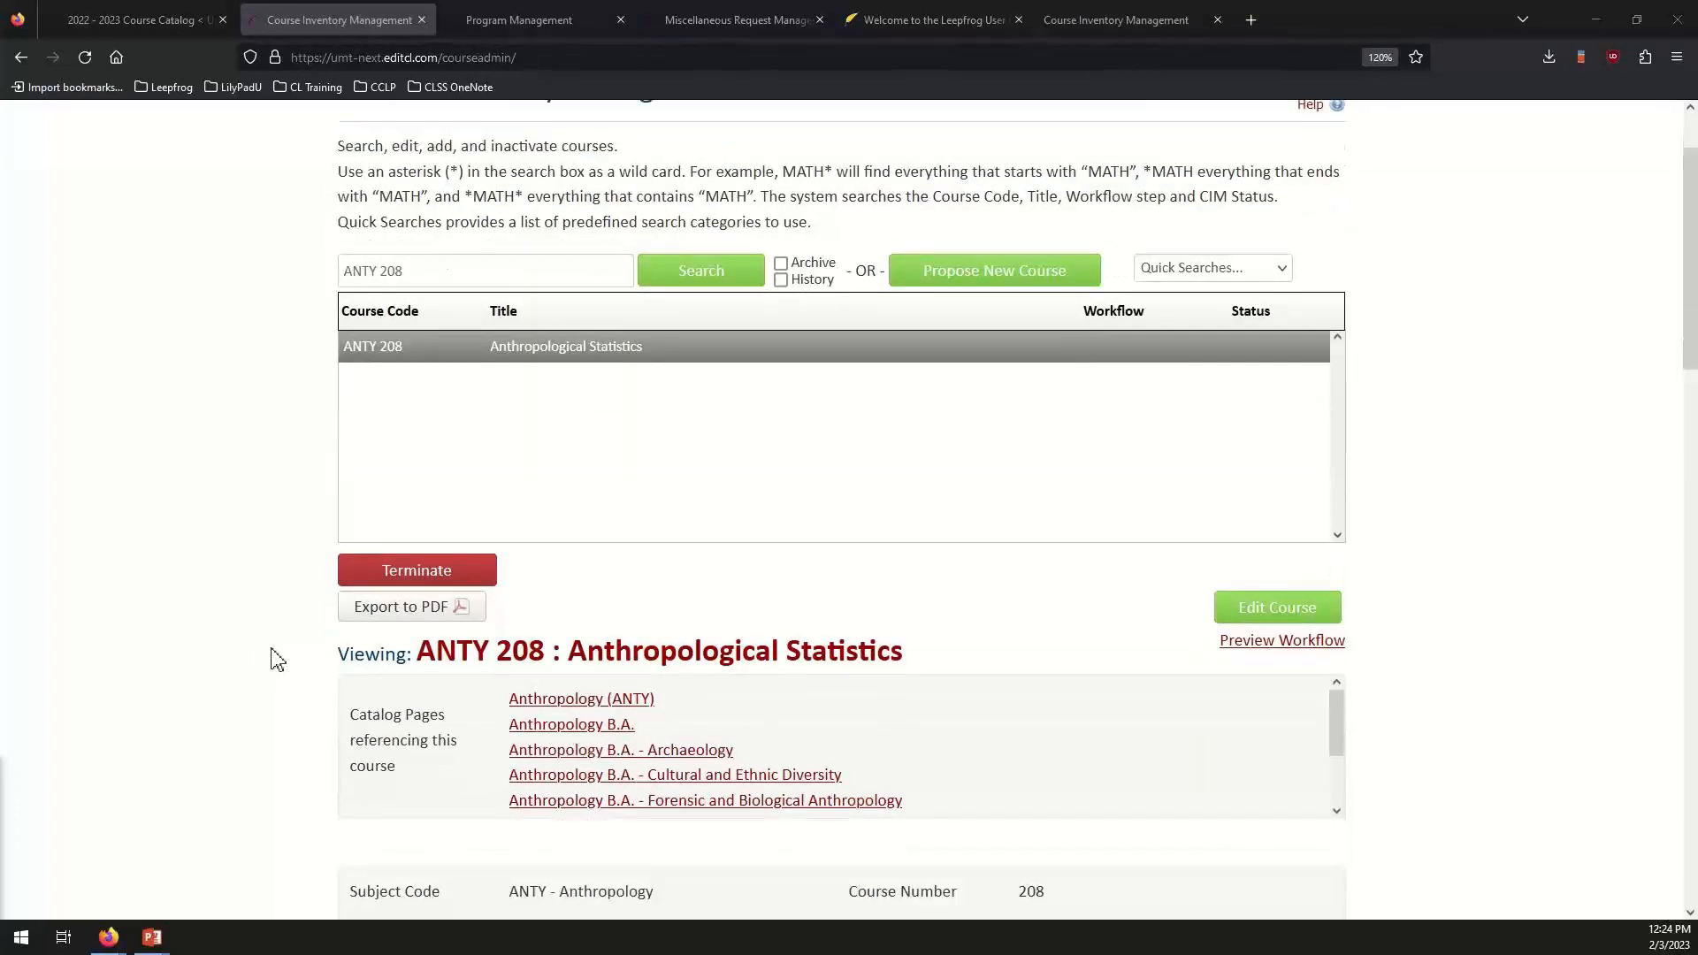
scroll(271, 659, "down", 2)
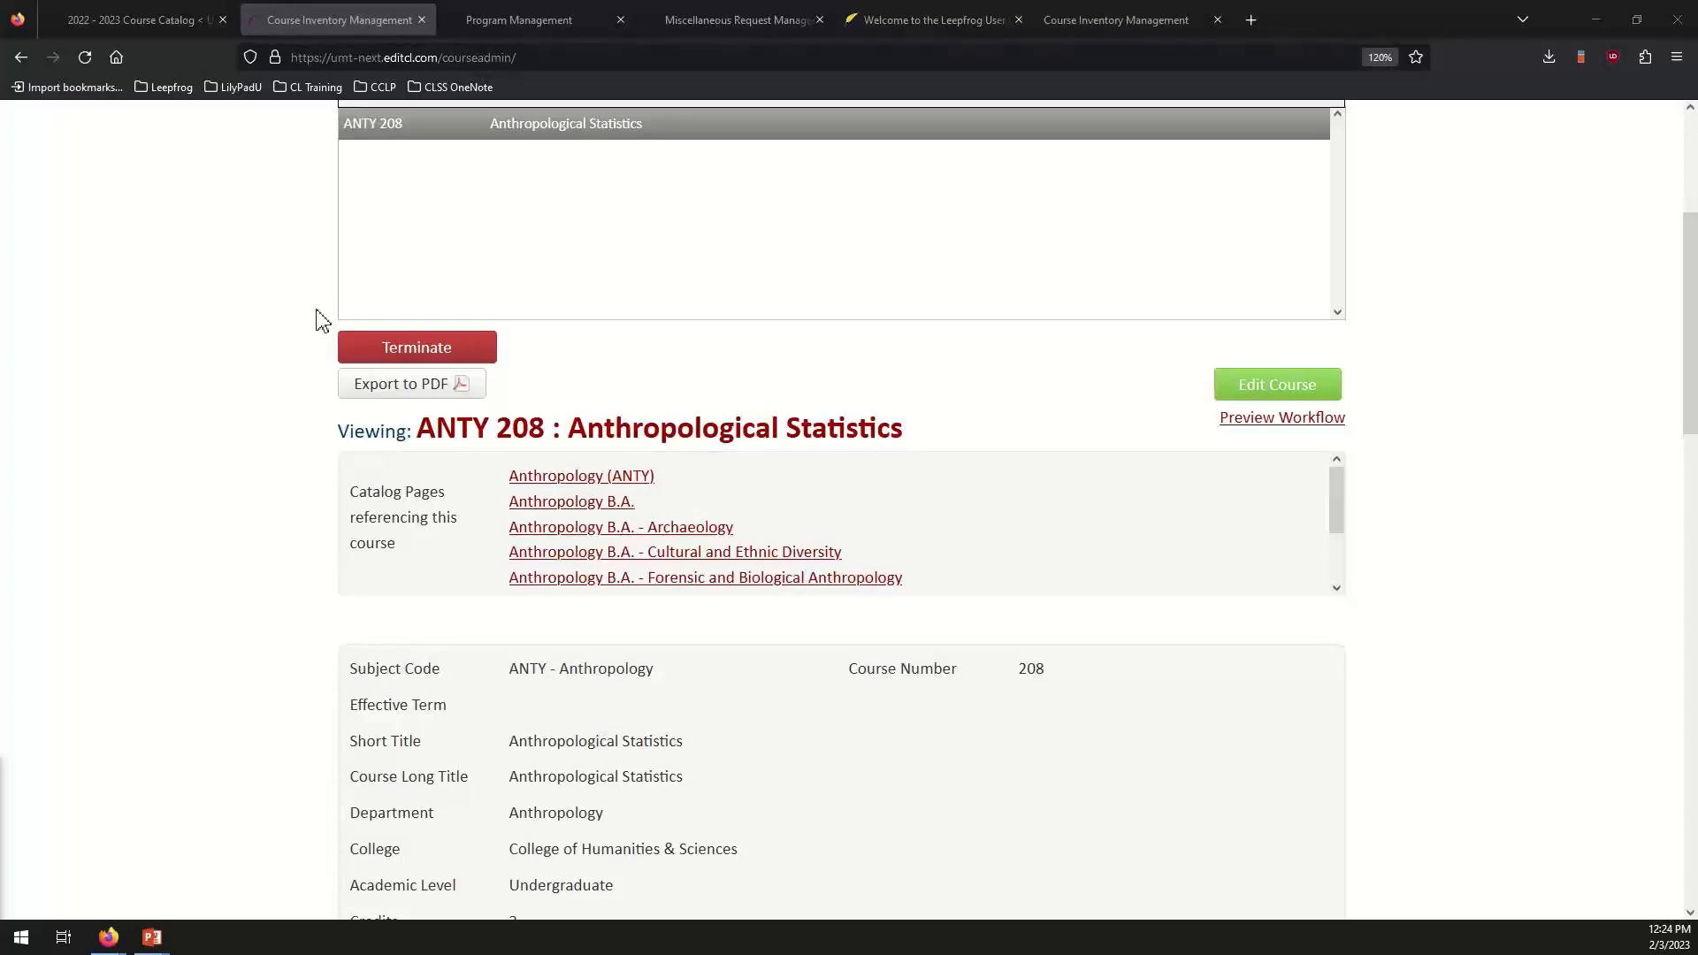
left_click(451, 352)
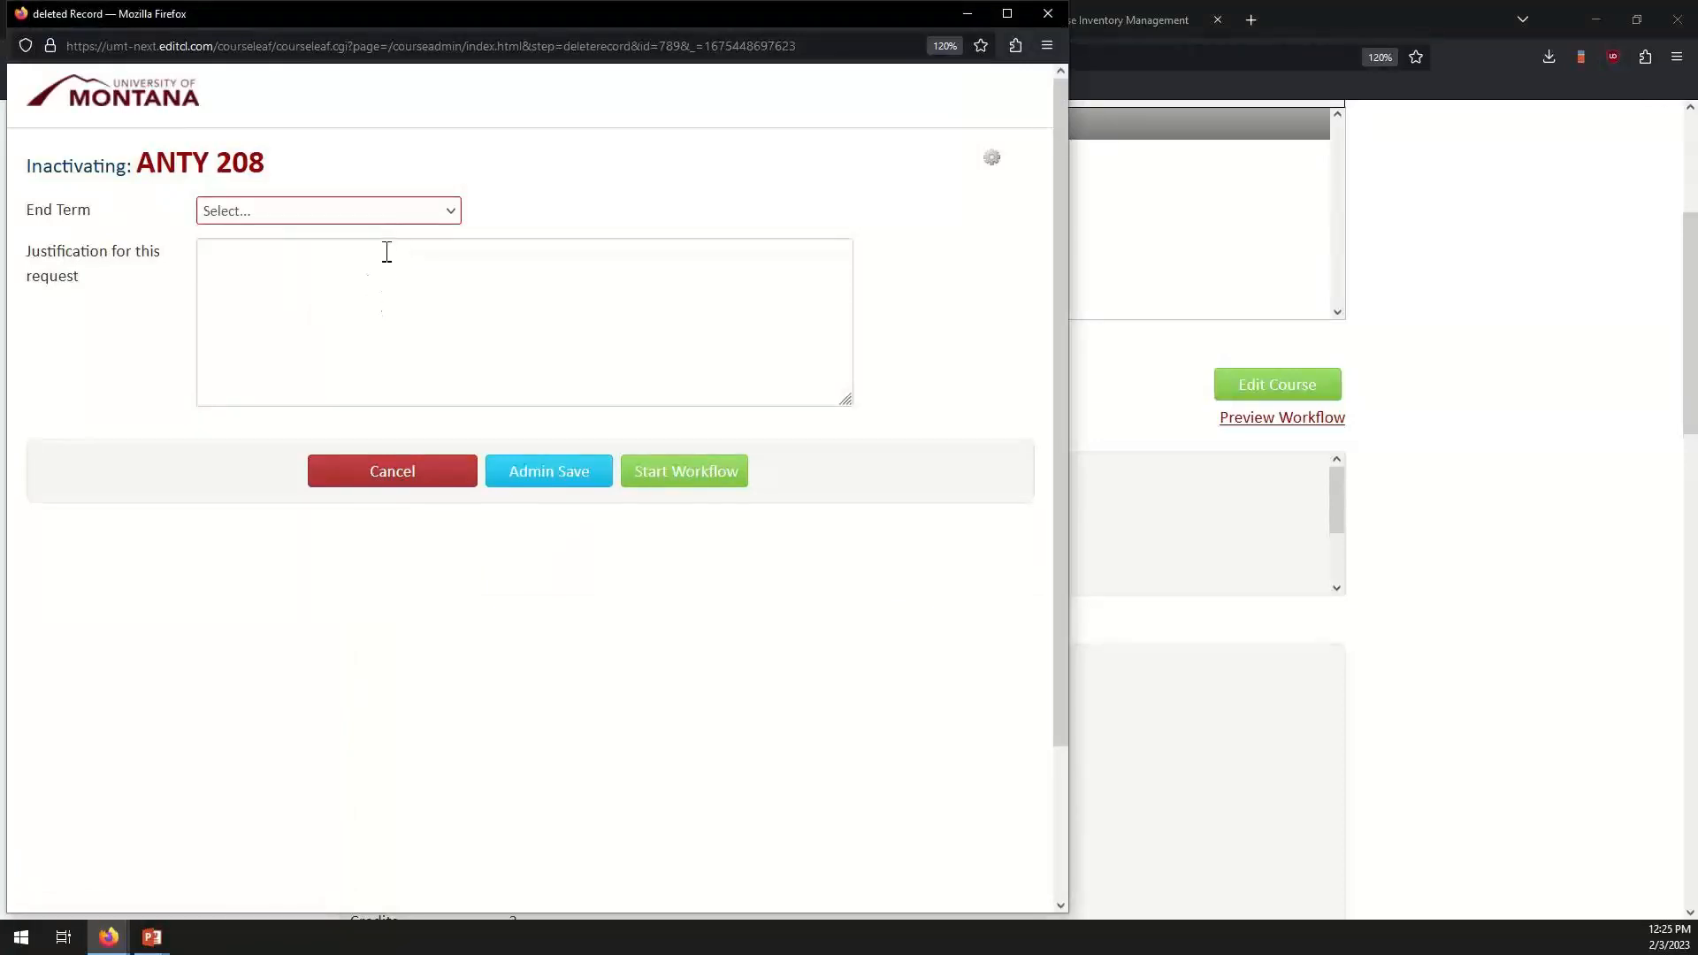
left_click(292, 213)
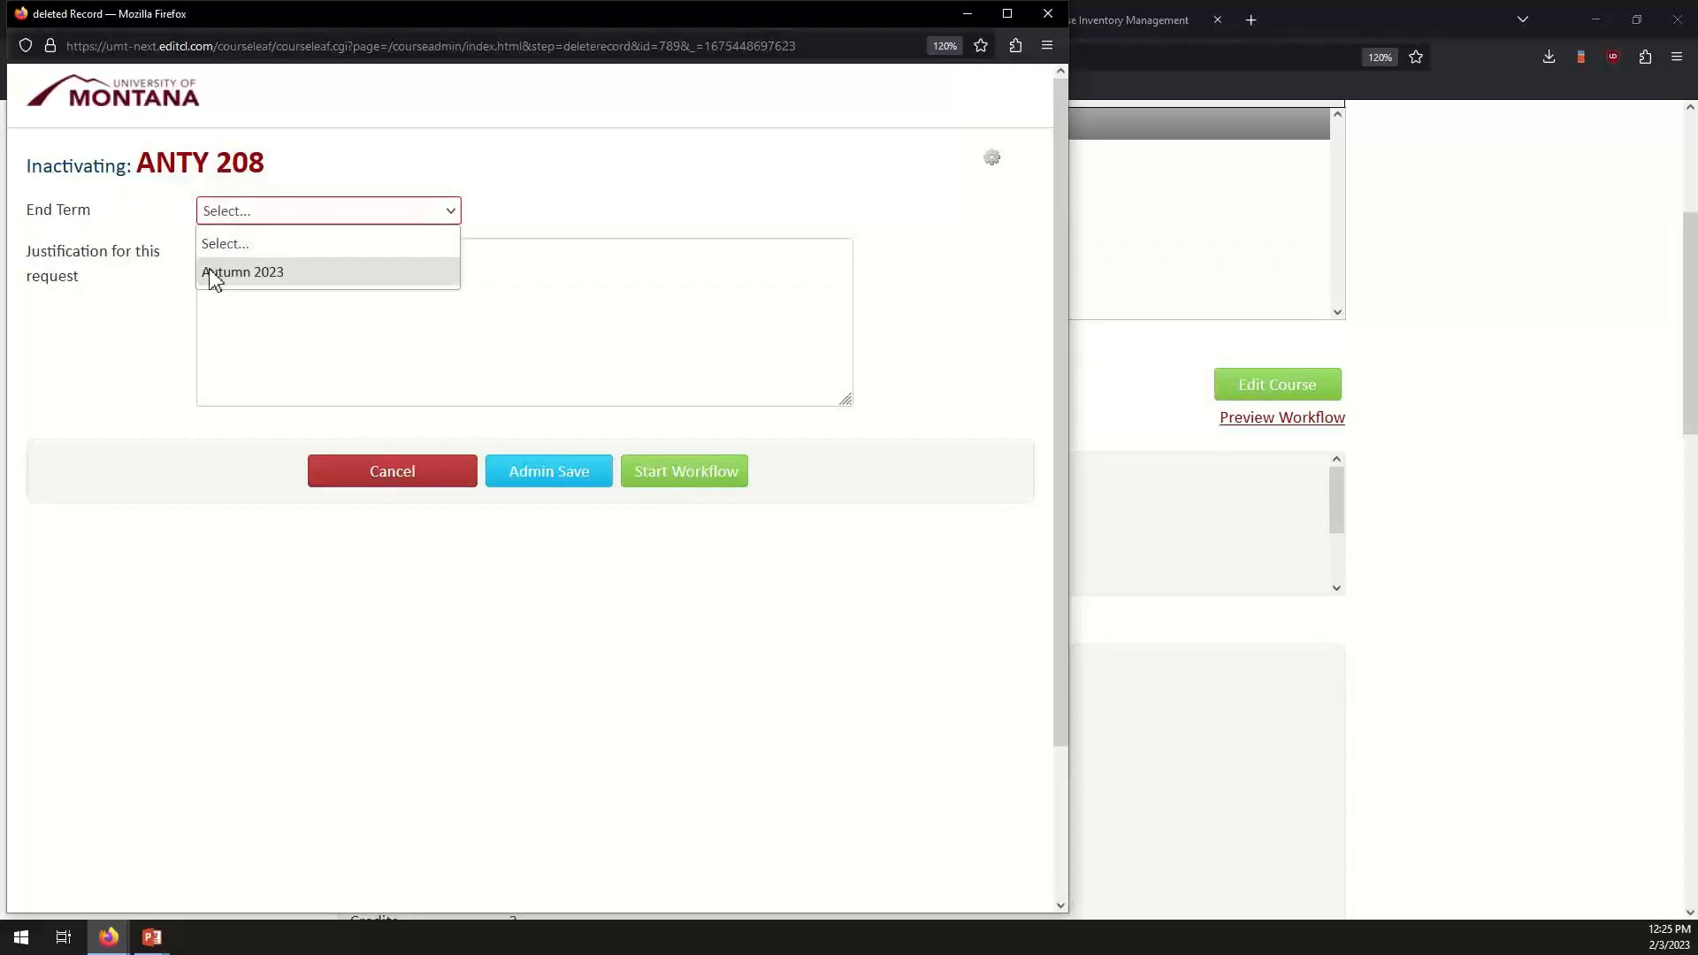
left_click(566, 295)
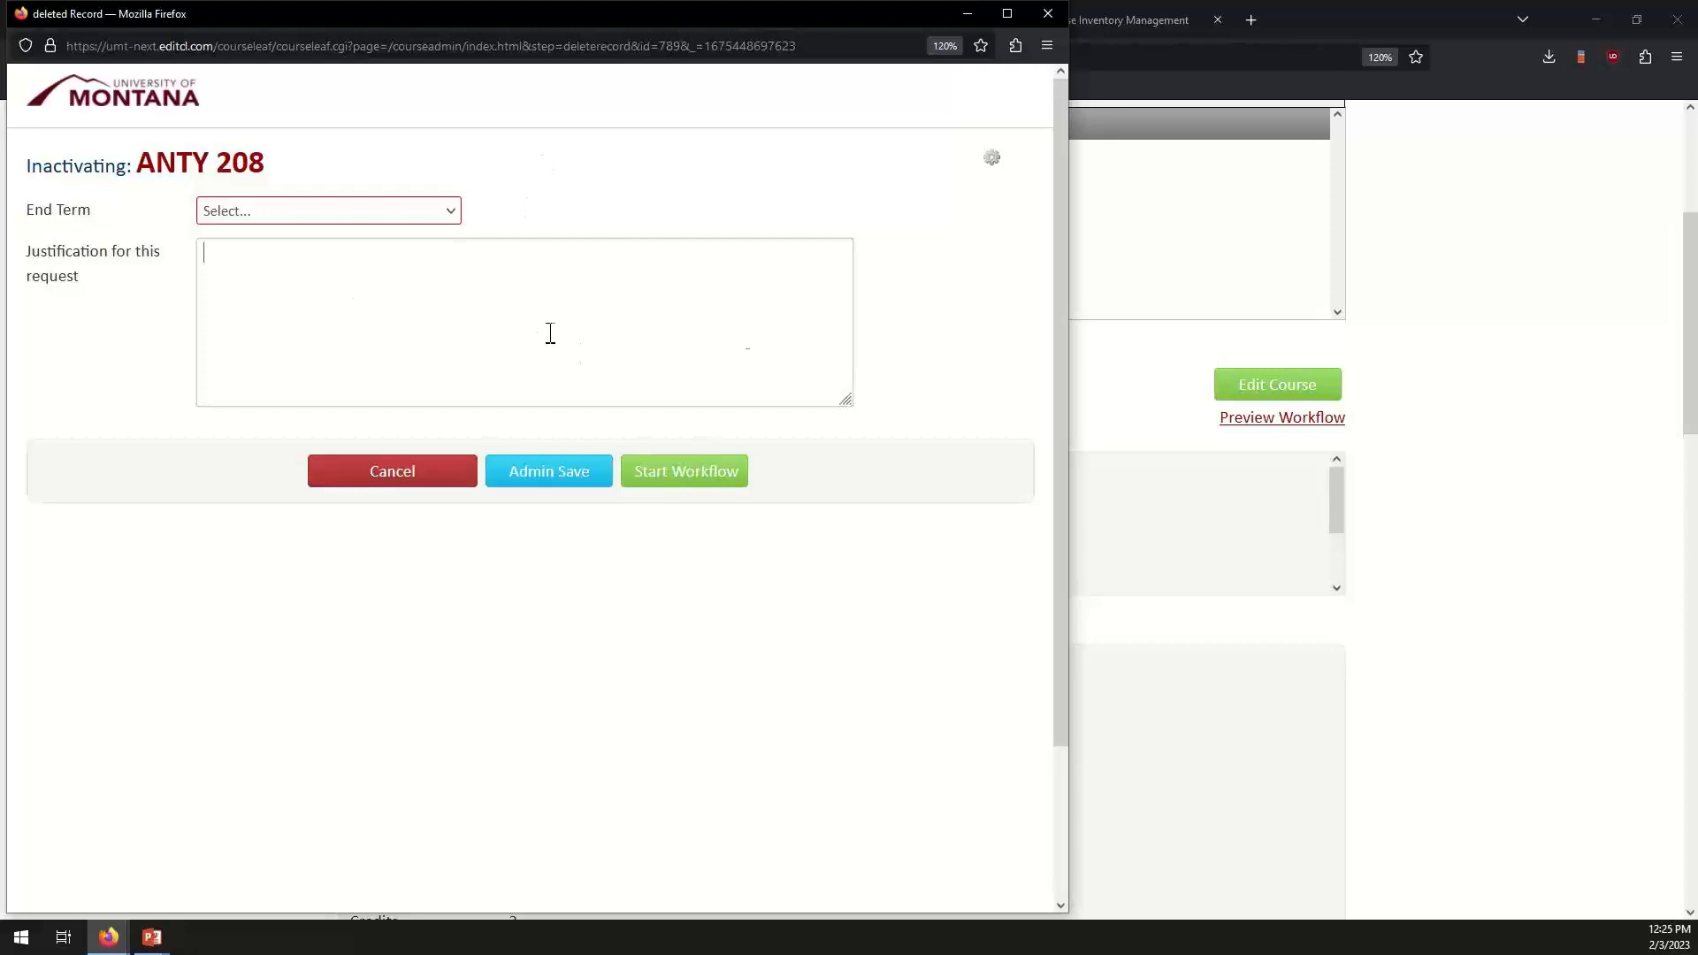
left_click(686, 491)
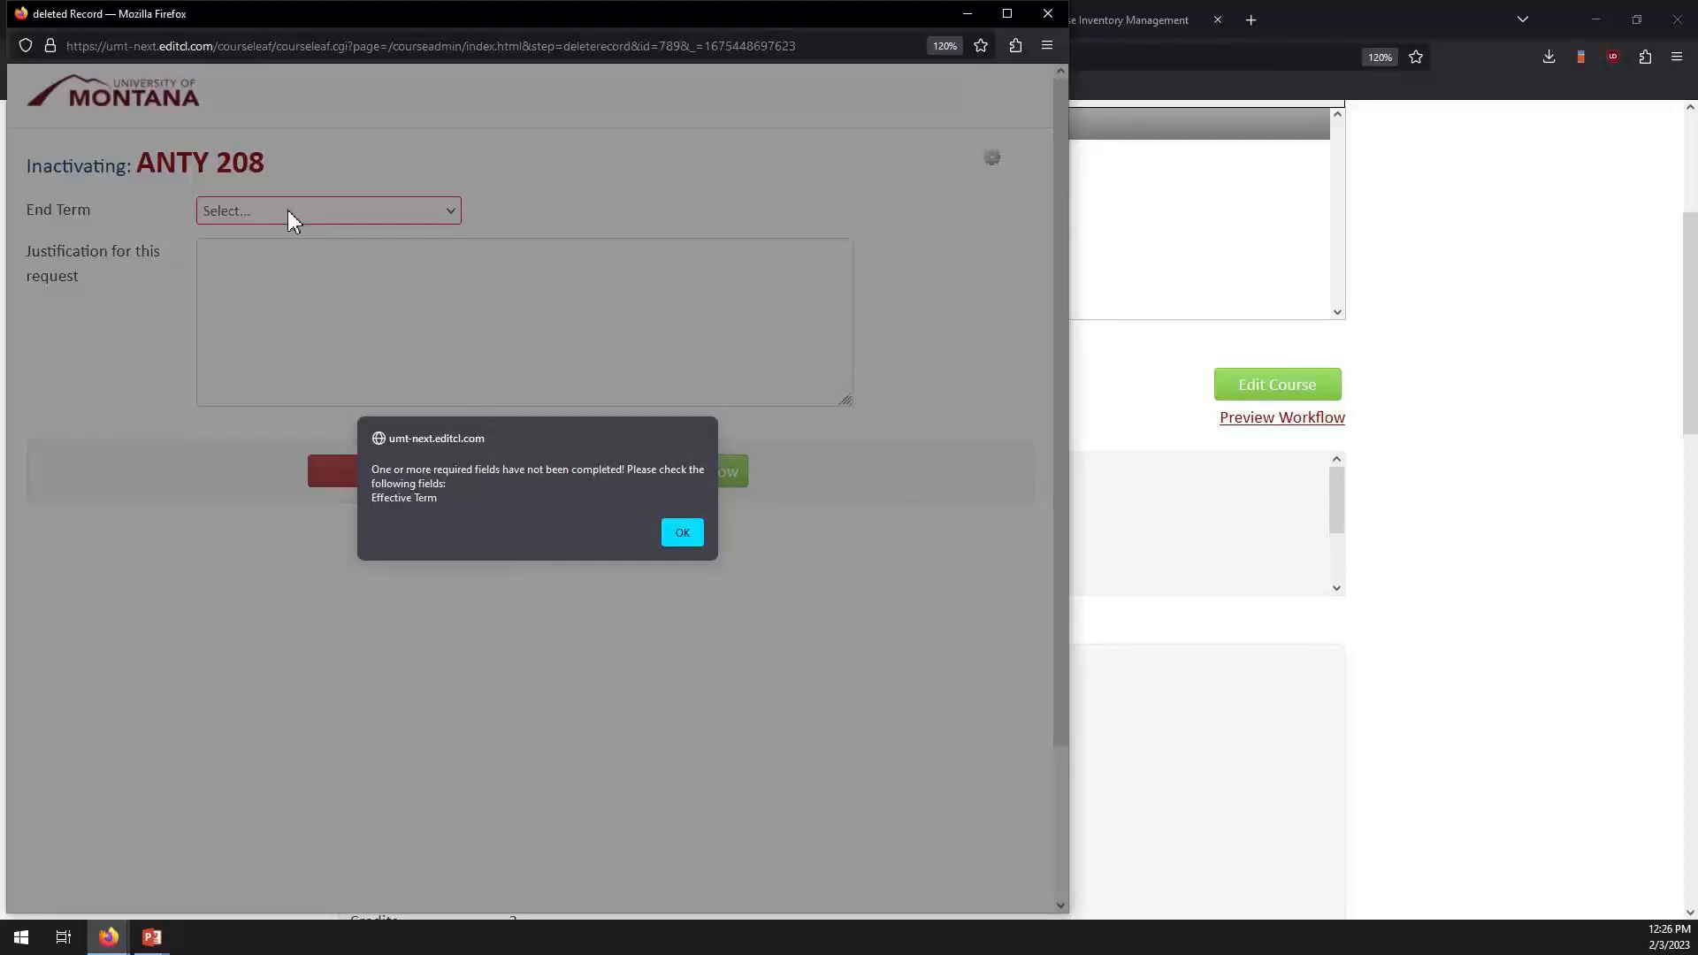
left_click(682, 533)
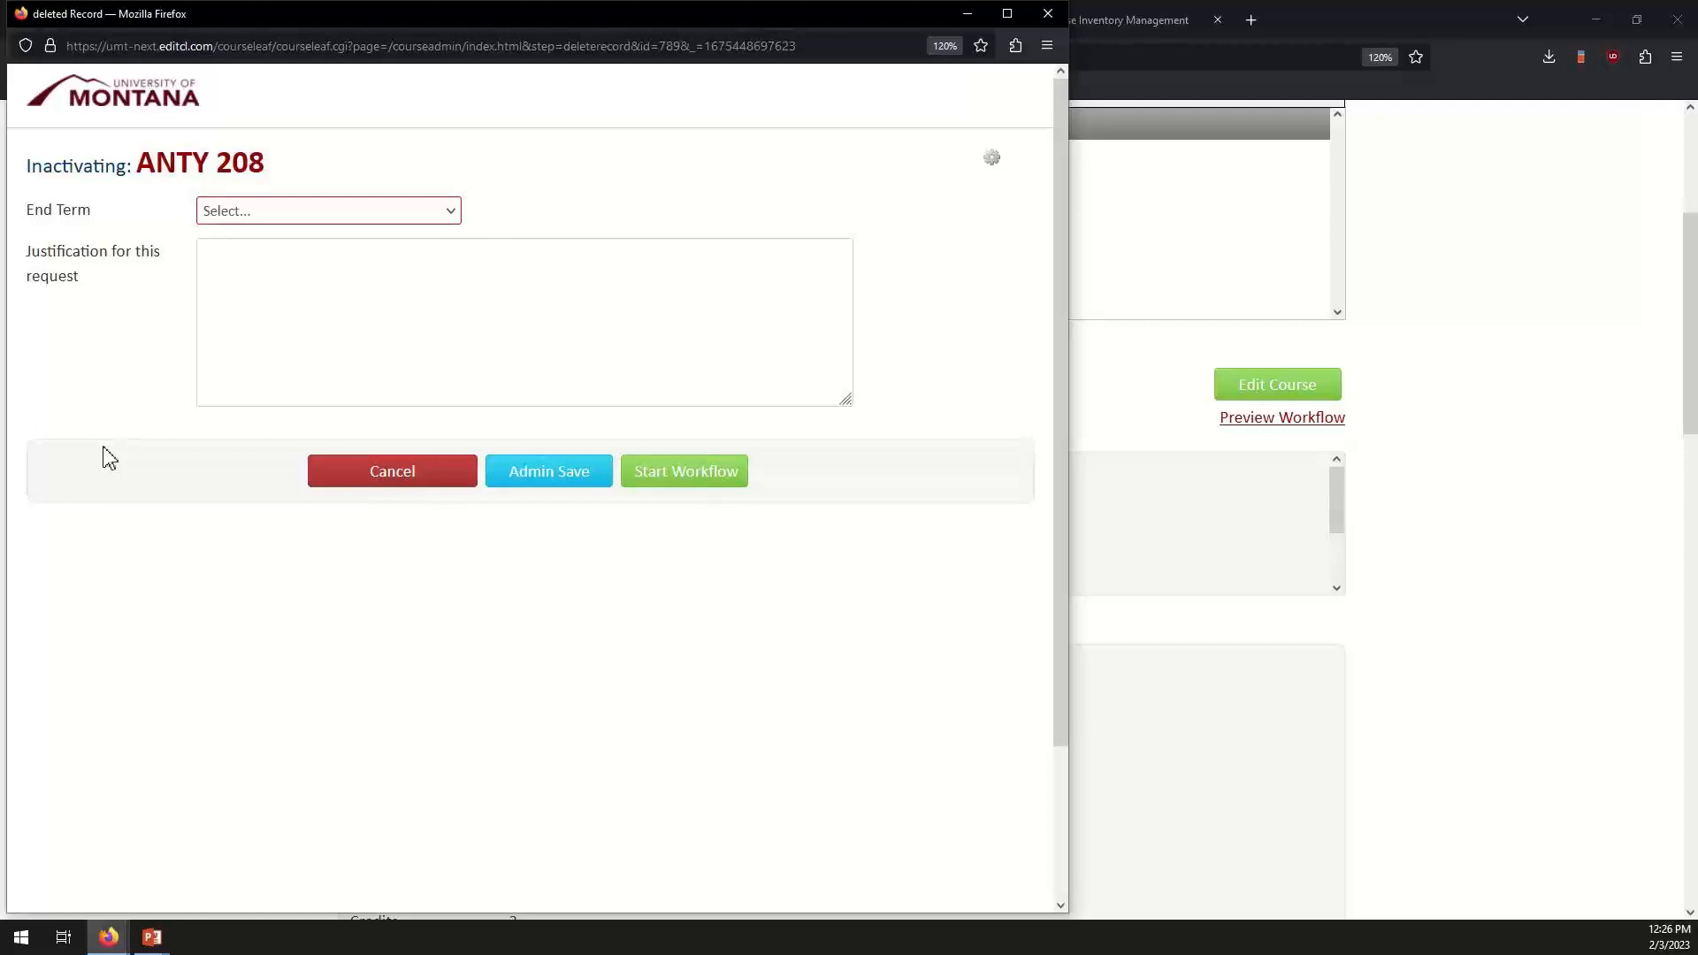
left_click(381, 478)
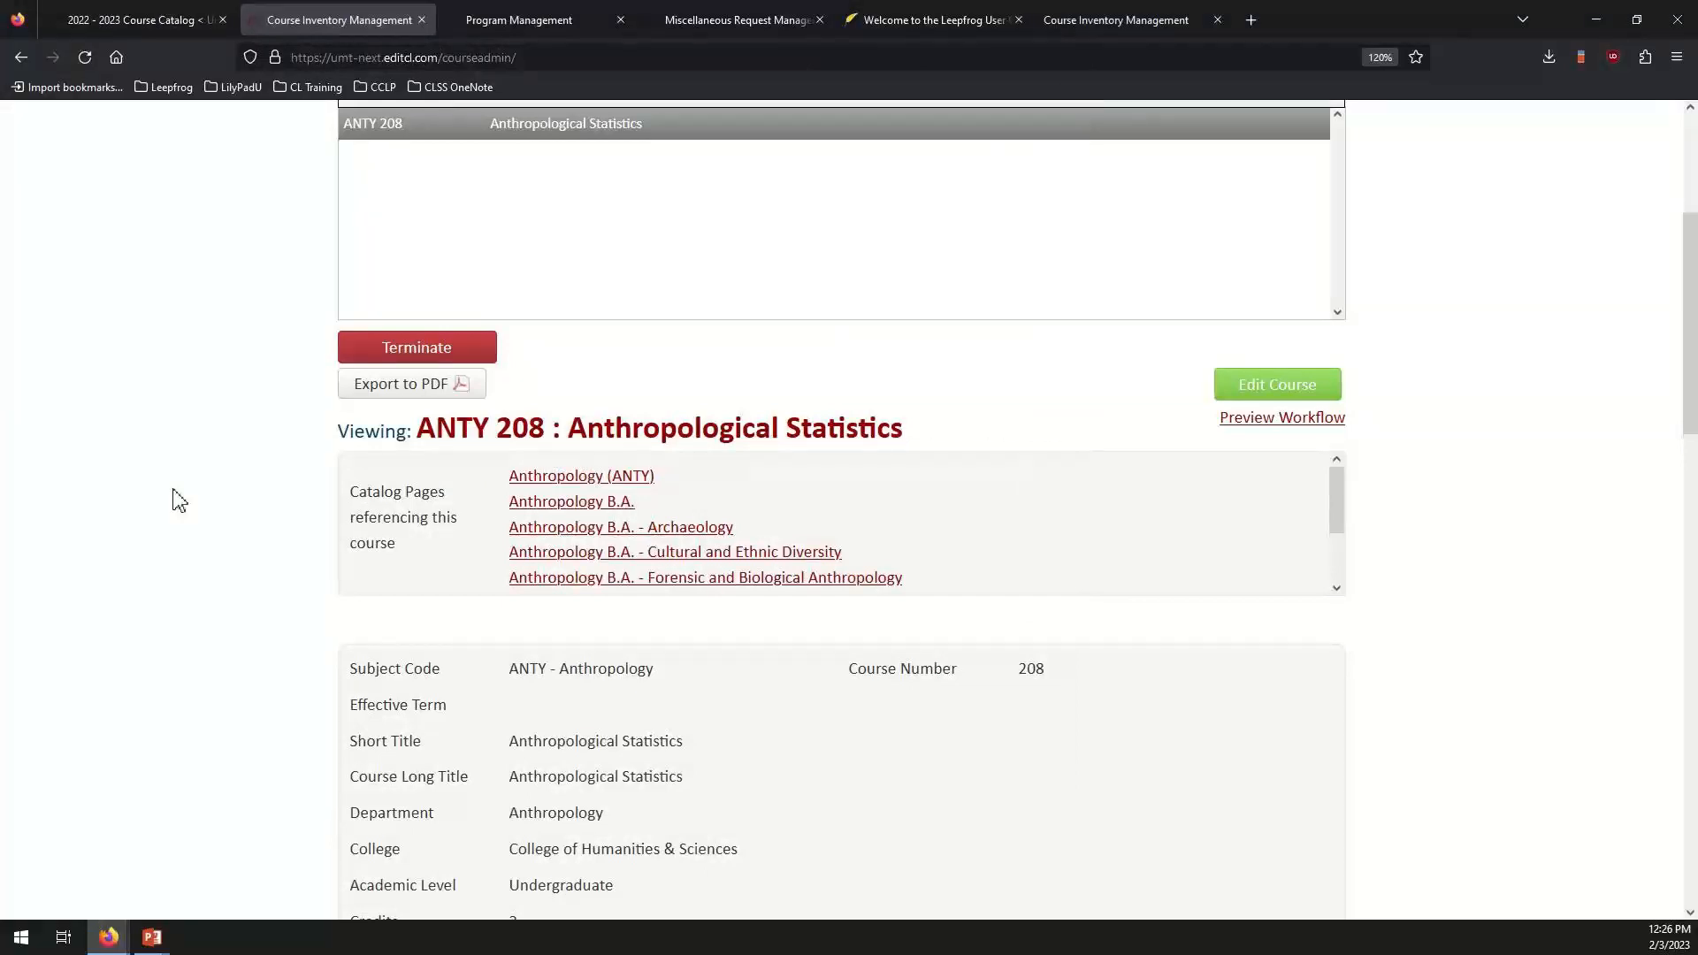
Export the ANTY 208 record to PDF, review the exported document down to its end, and close it.
left_click(383, 398)
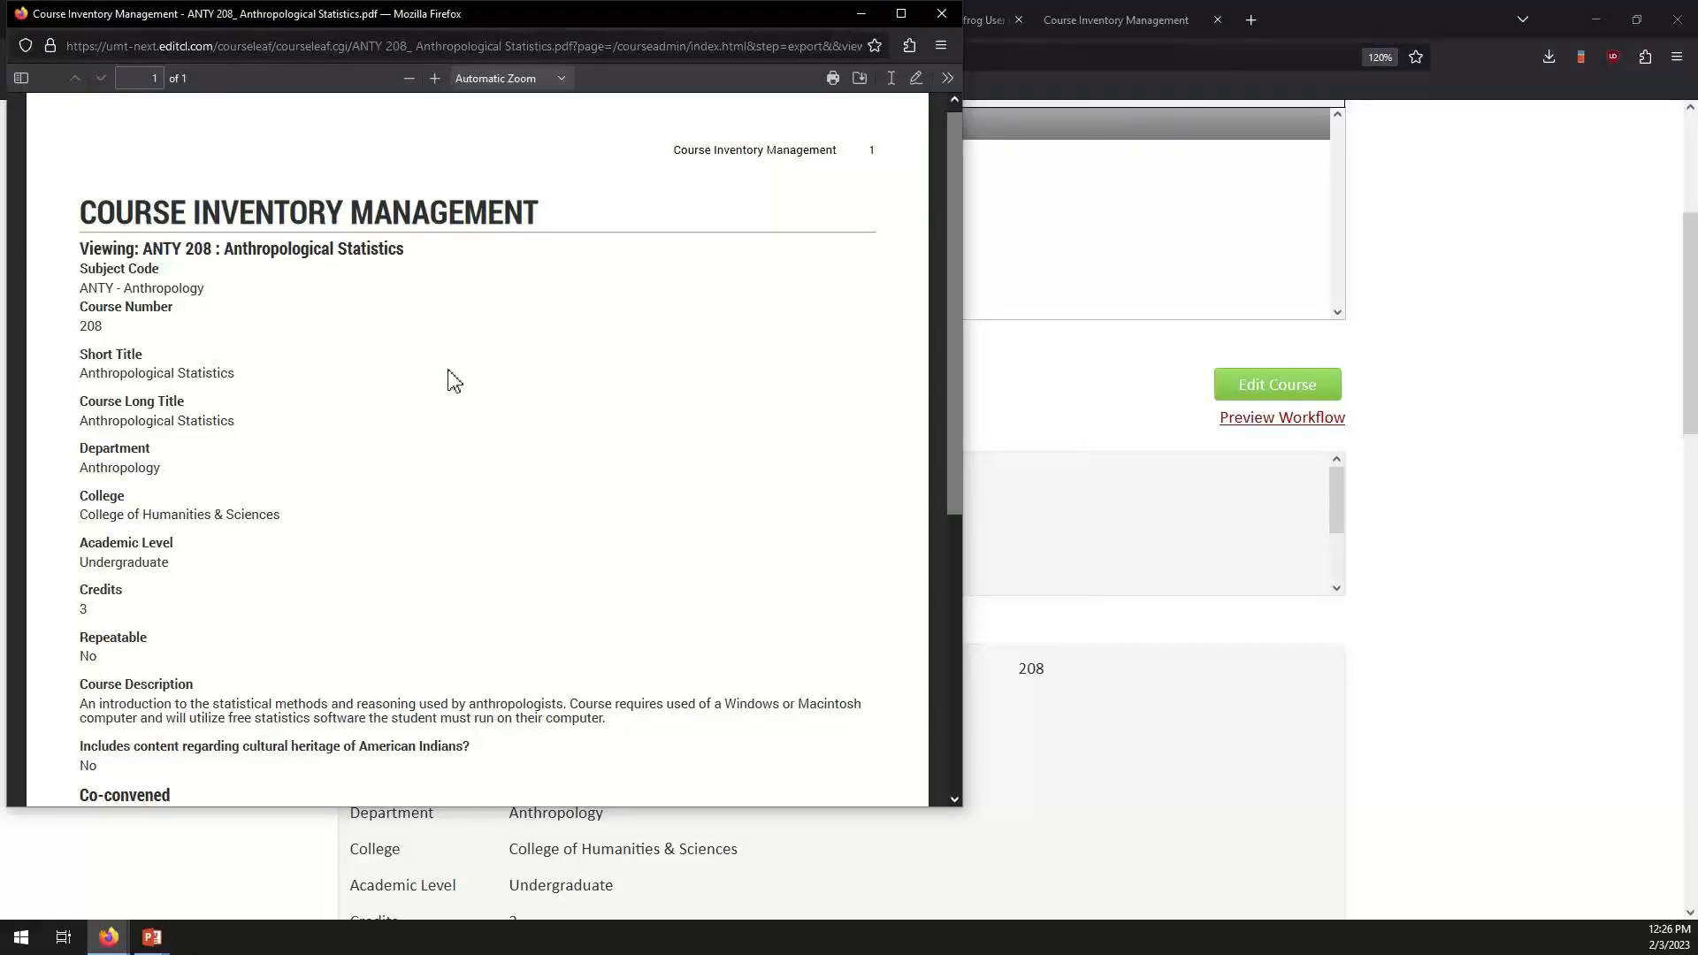
scroll(454, 382, "down", 5)
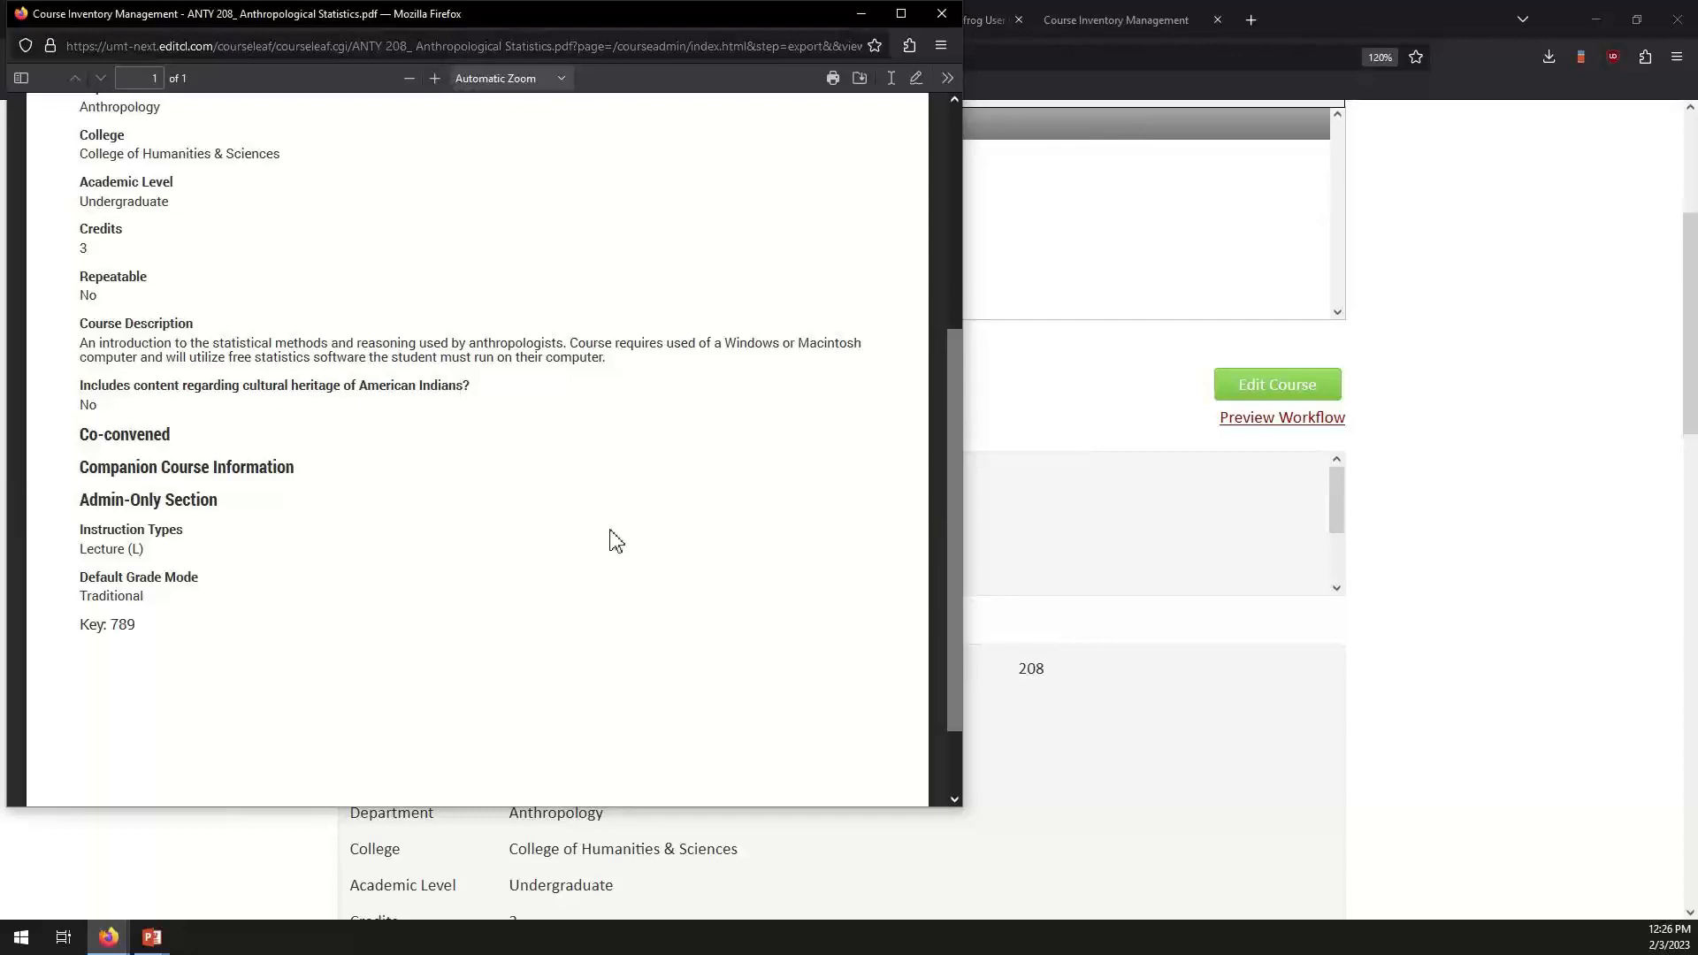
scroll(616, 541, "up", 5)
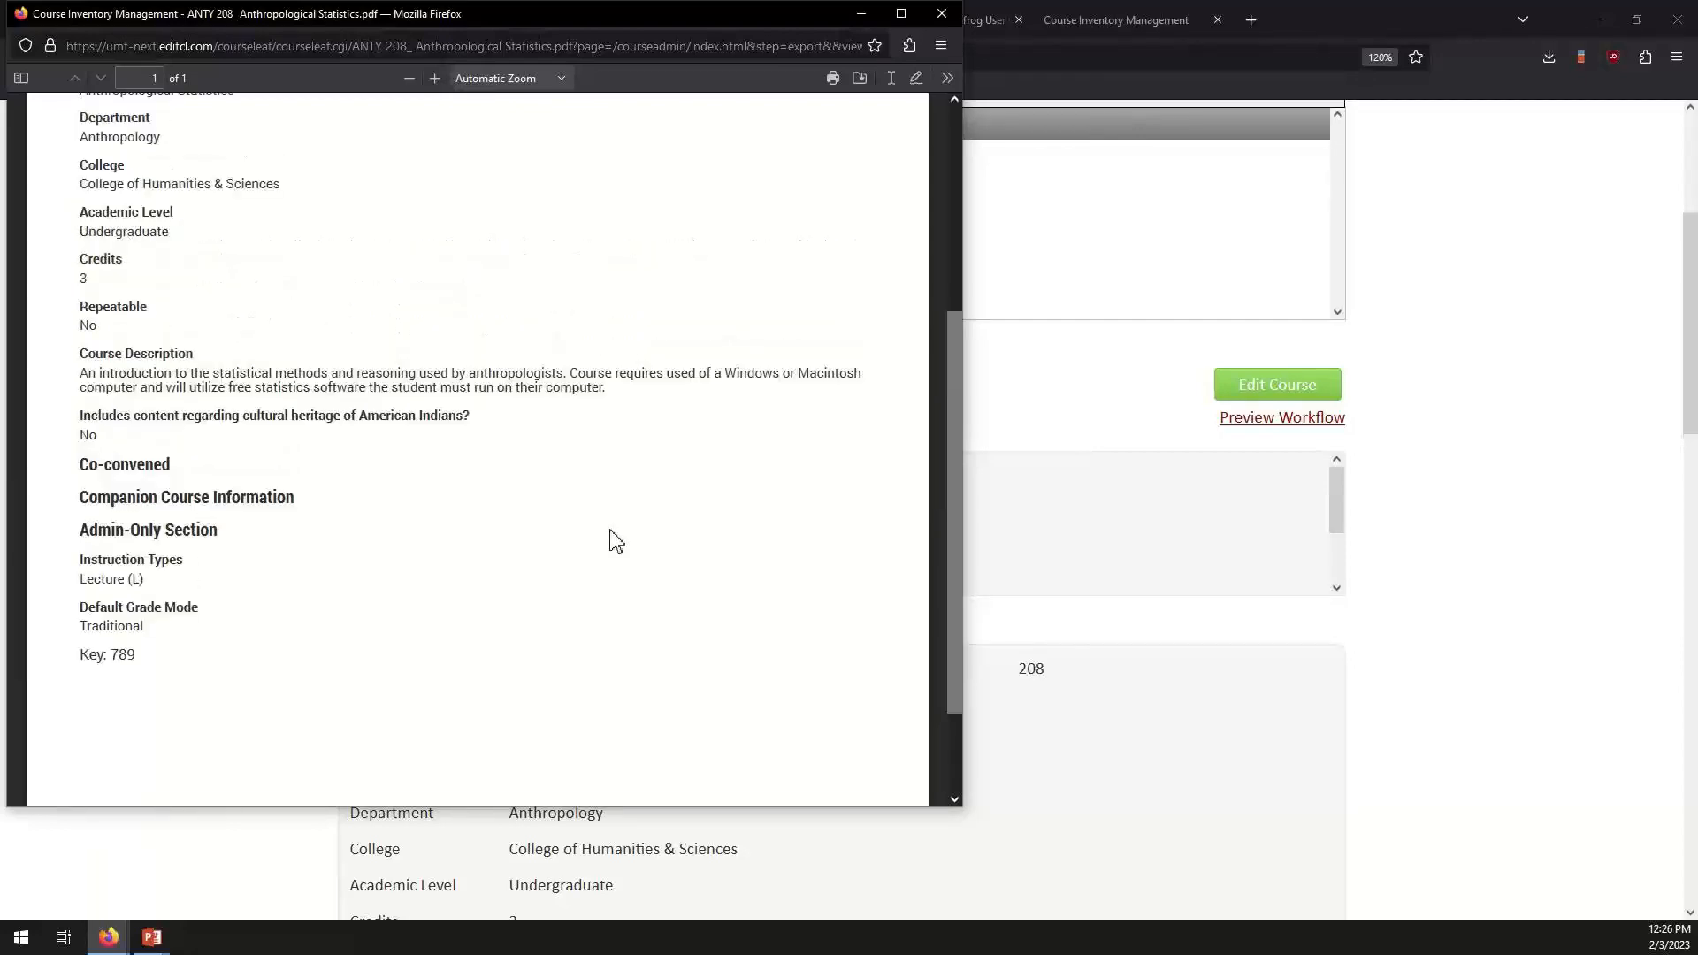
left_click(941, 15)
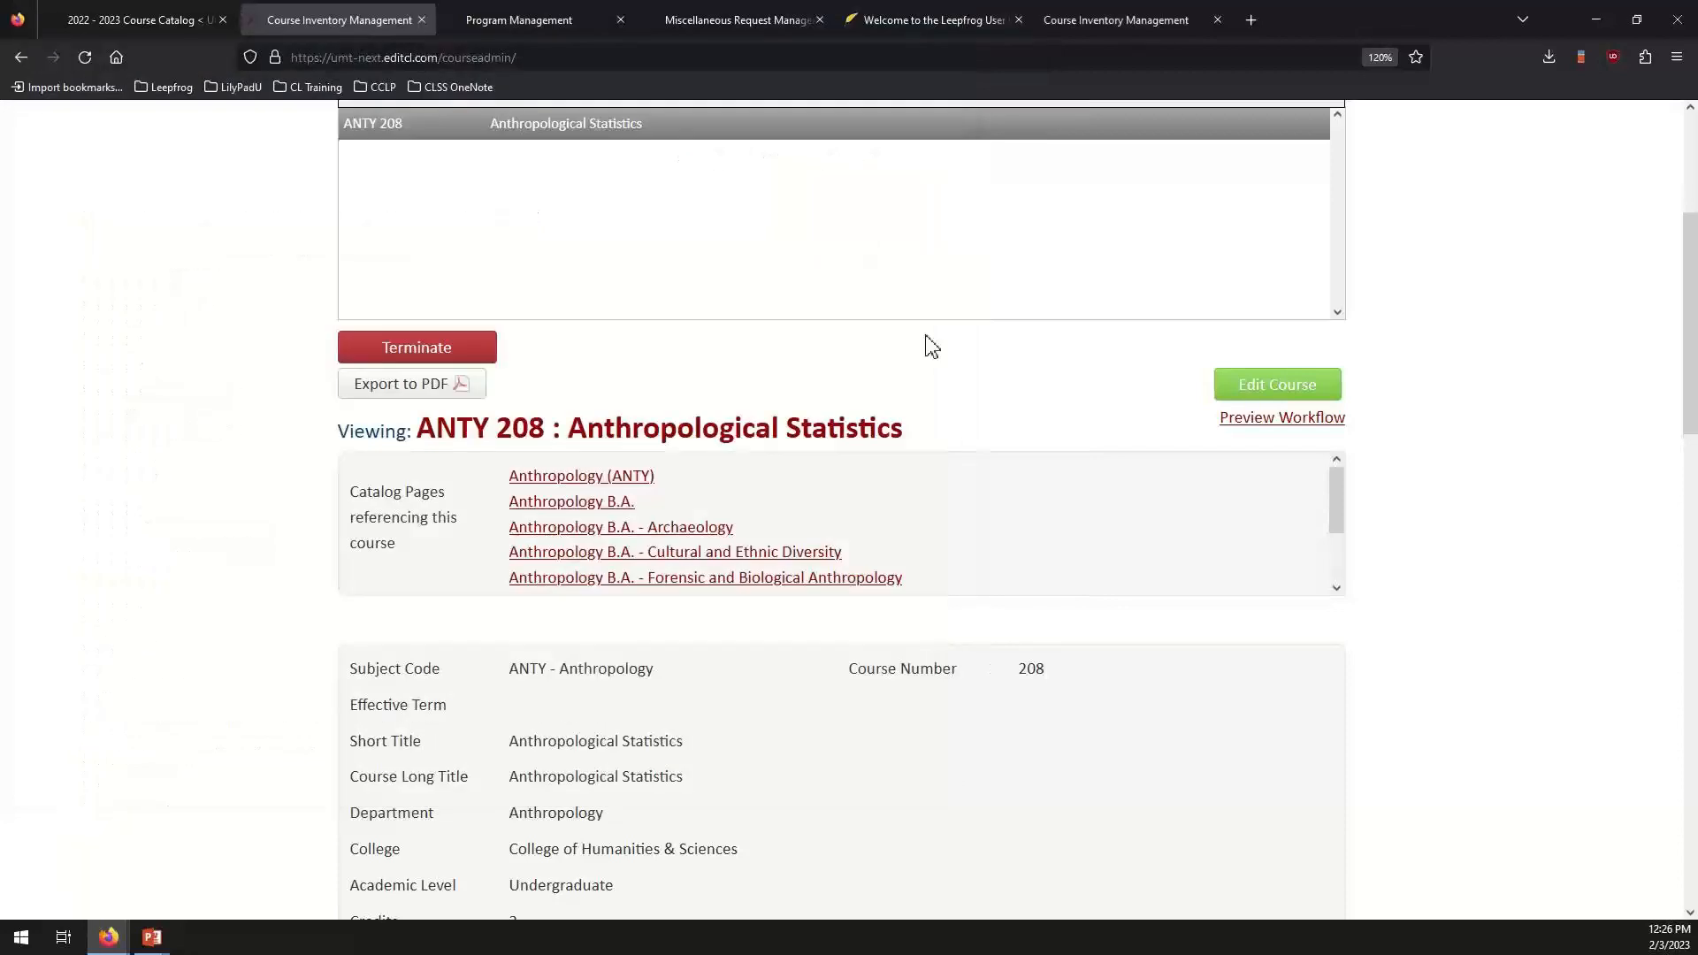
Preview the ANTY 208 workflow in a maximized window, examine its approval steps and the ANTH Chair members, and close the preview.
left_click(1266, 419)
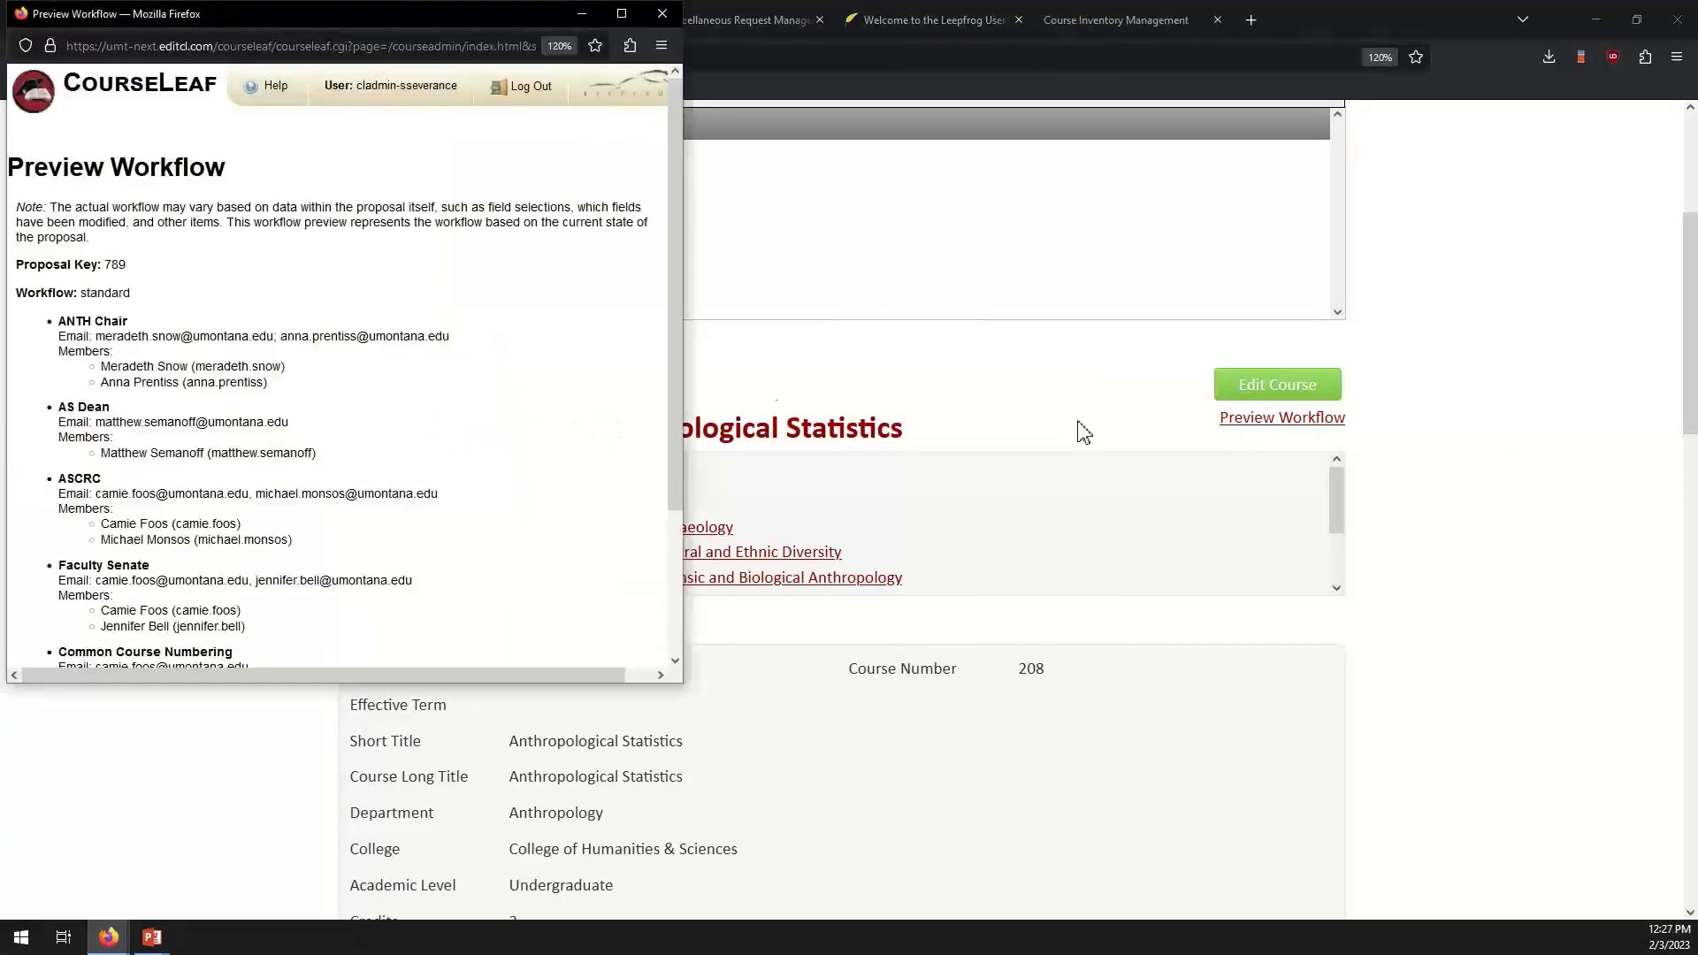
left_click(621, 13)
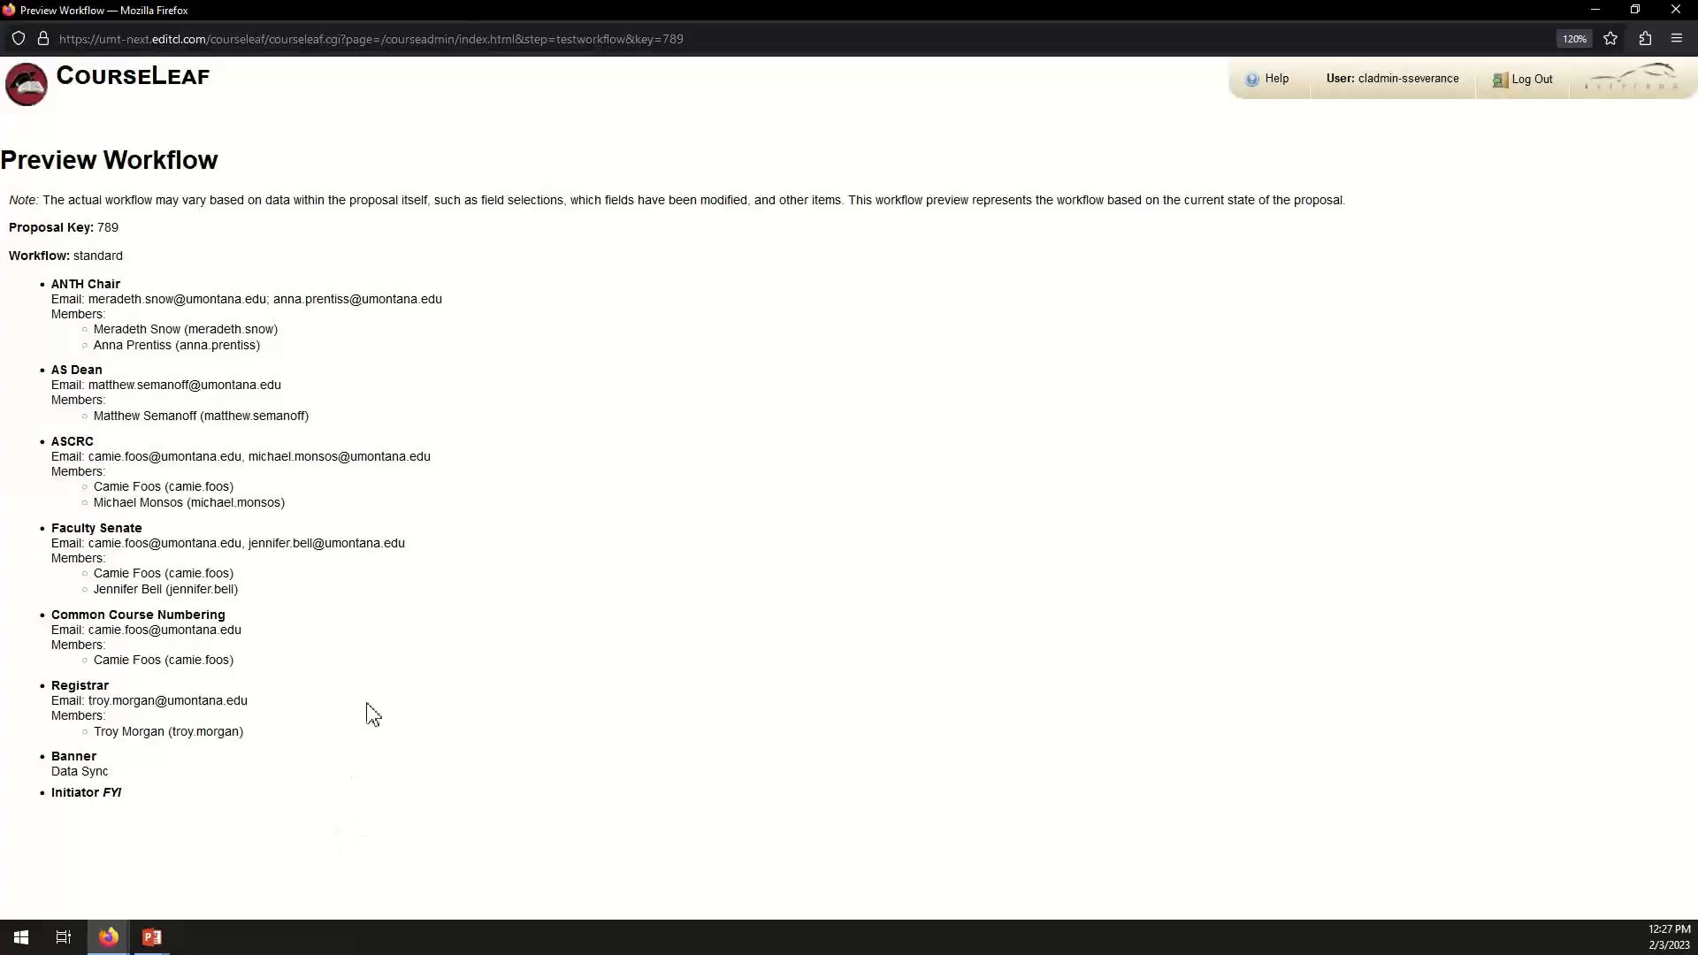
double_click(111, 790)
left_click_drag(92, 326, 301, 356)
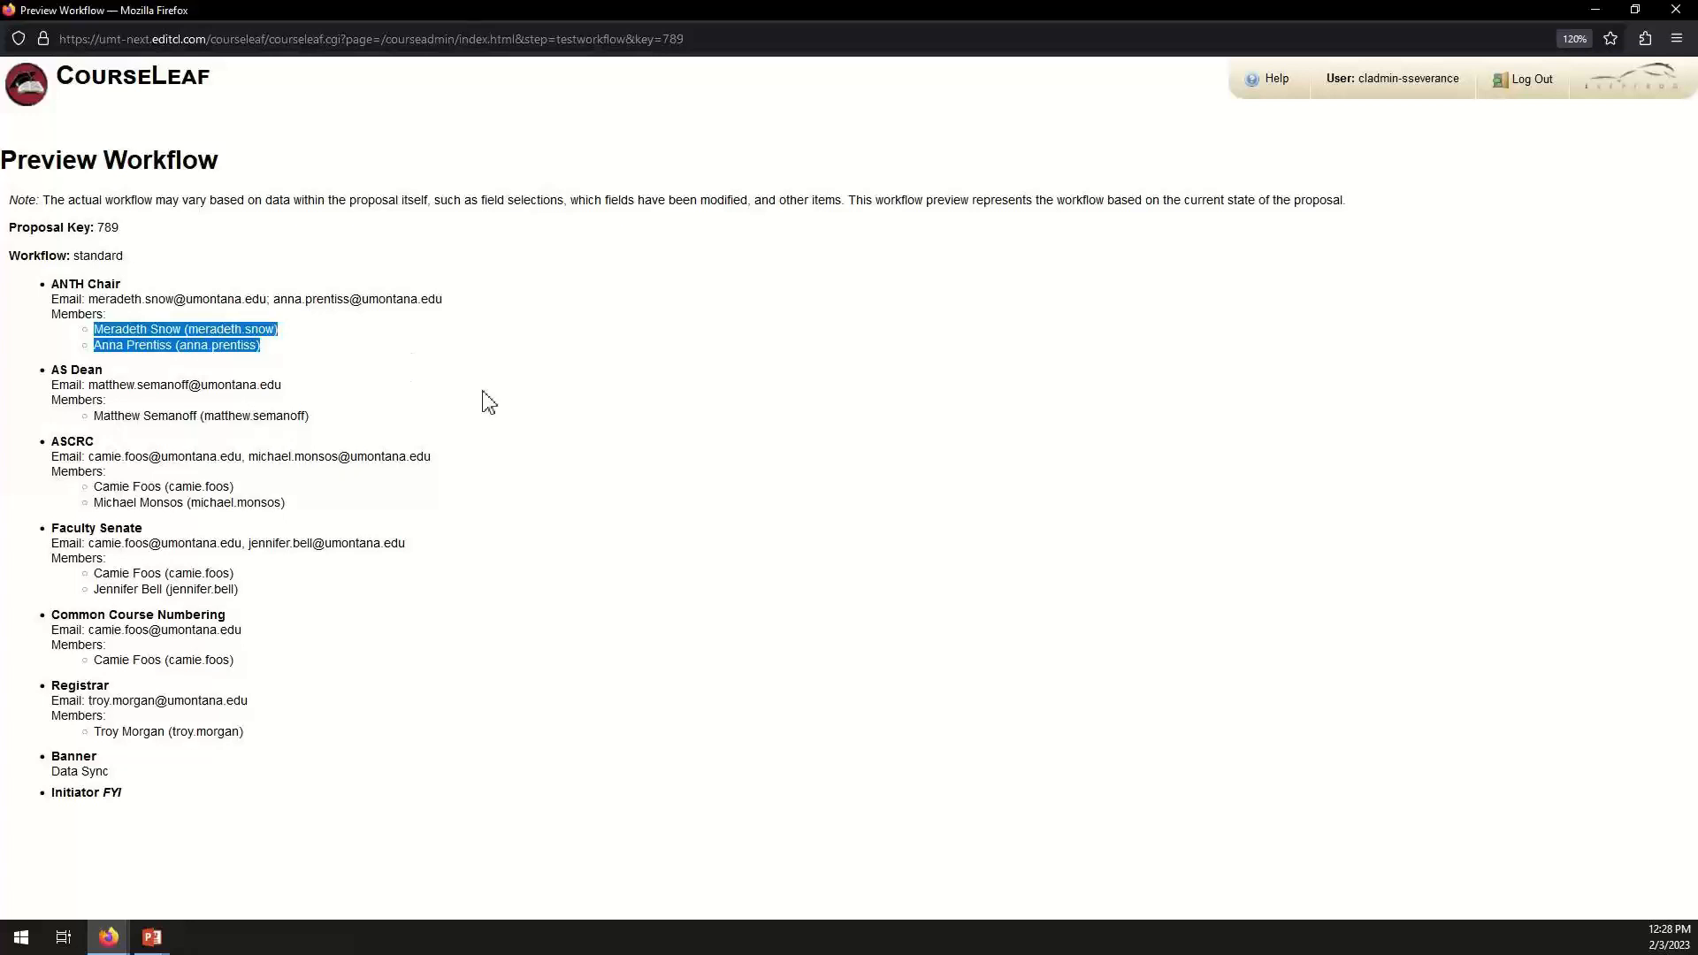
left_click(1676, 15)
Open ANTY 208 for editing in a maximized window and set its Effective Term to Autumn 2023.
scroll(1470, 499, "up", 2)
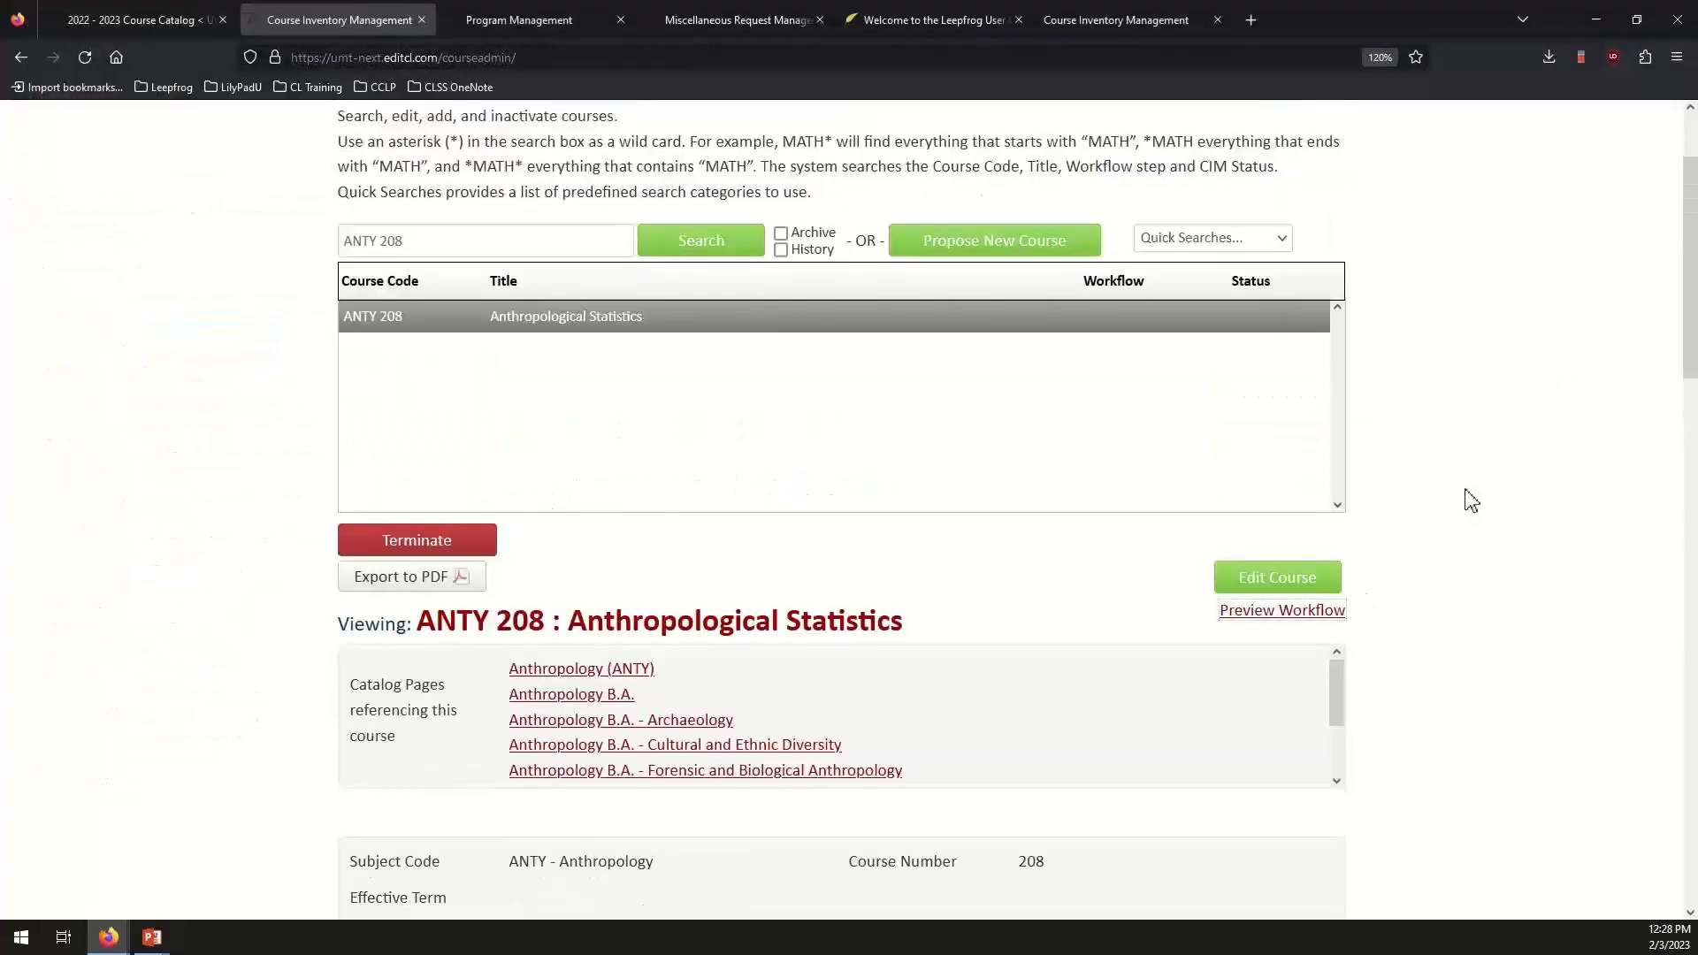
scroll(1471, 499, "up", 1)
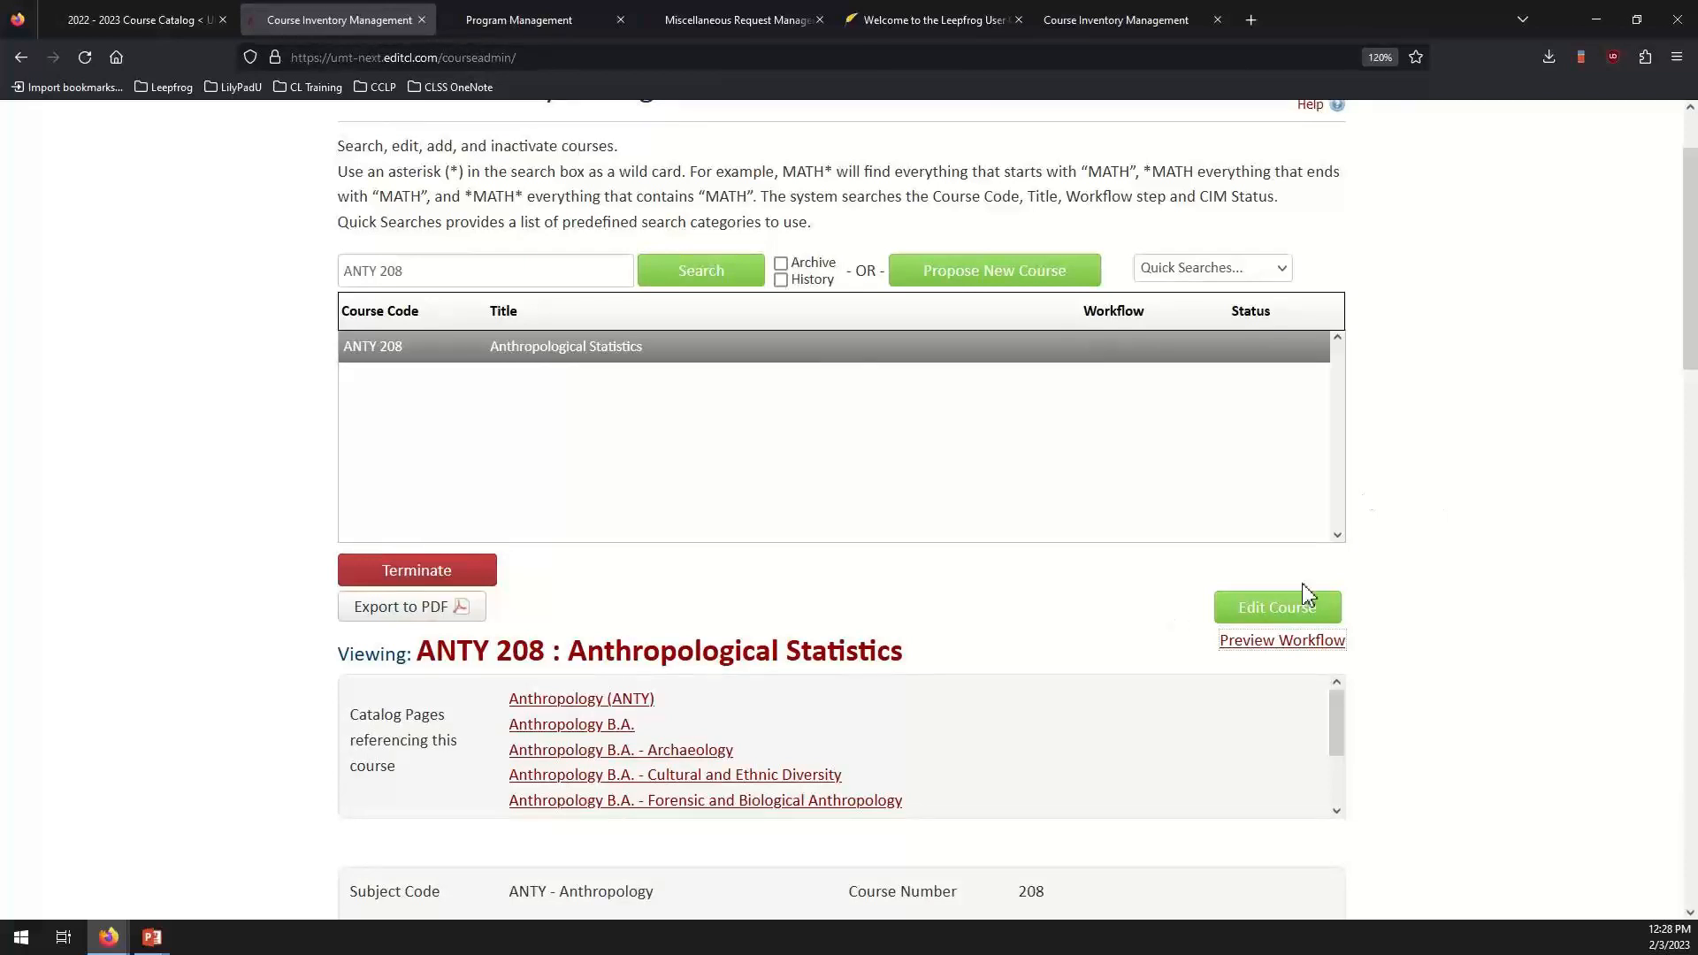
left_click(1325, 623)
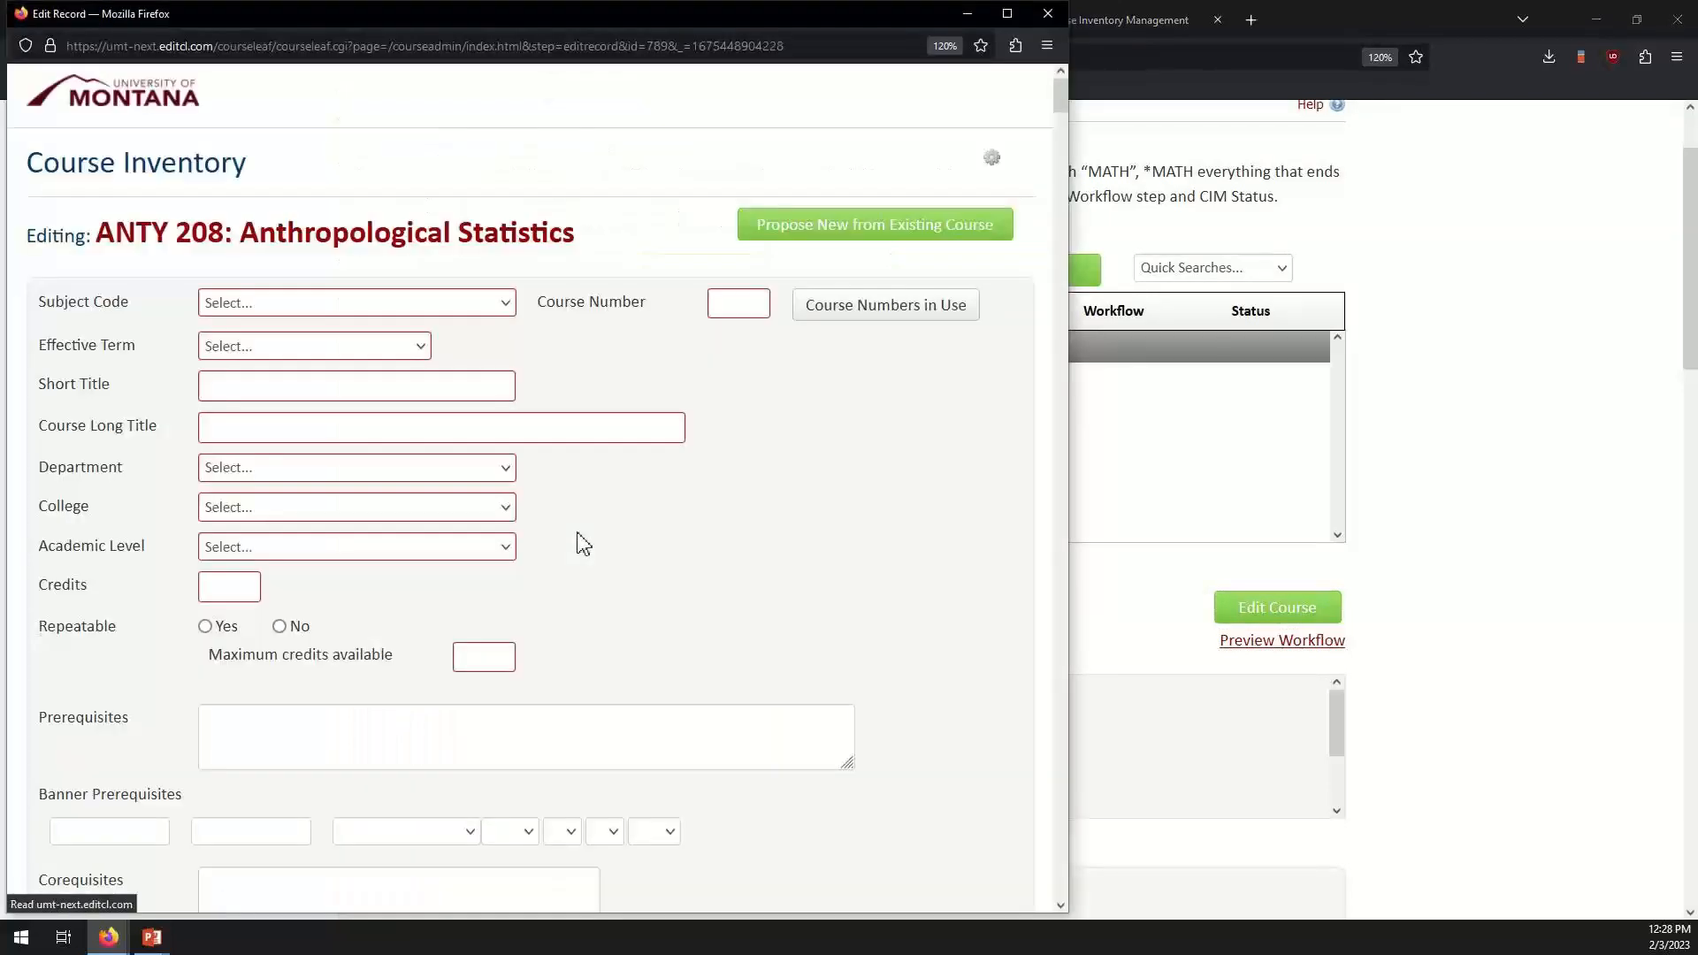
left_click(1007, 13)
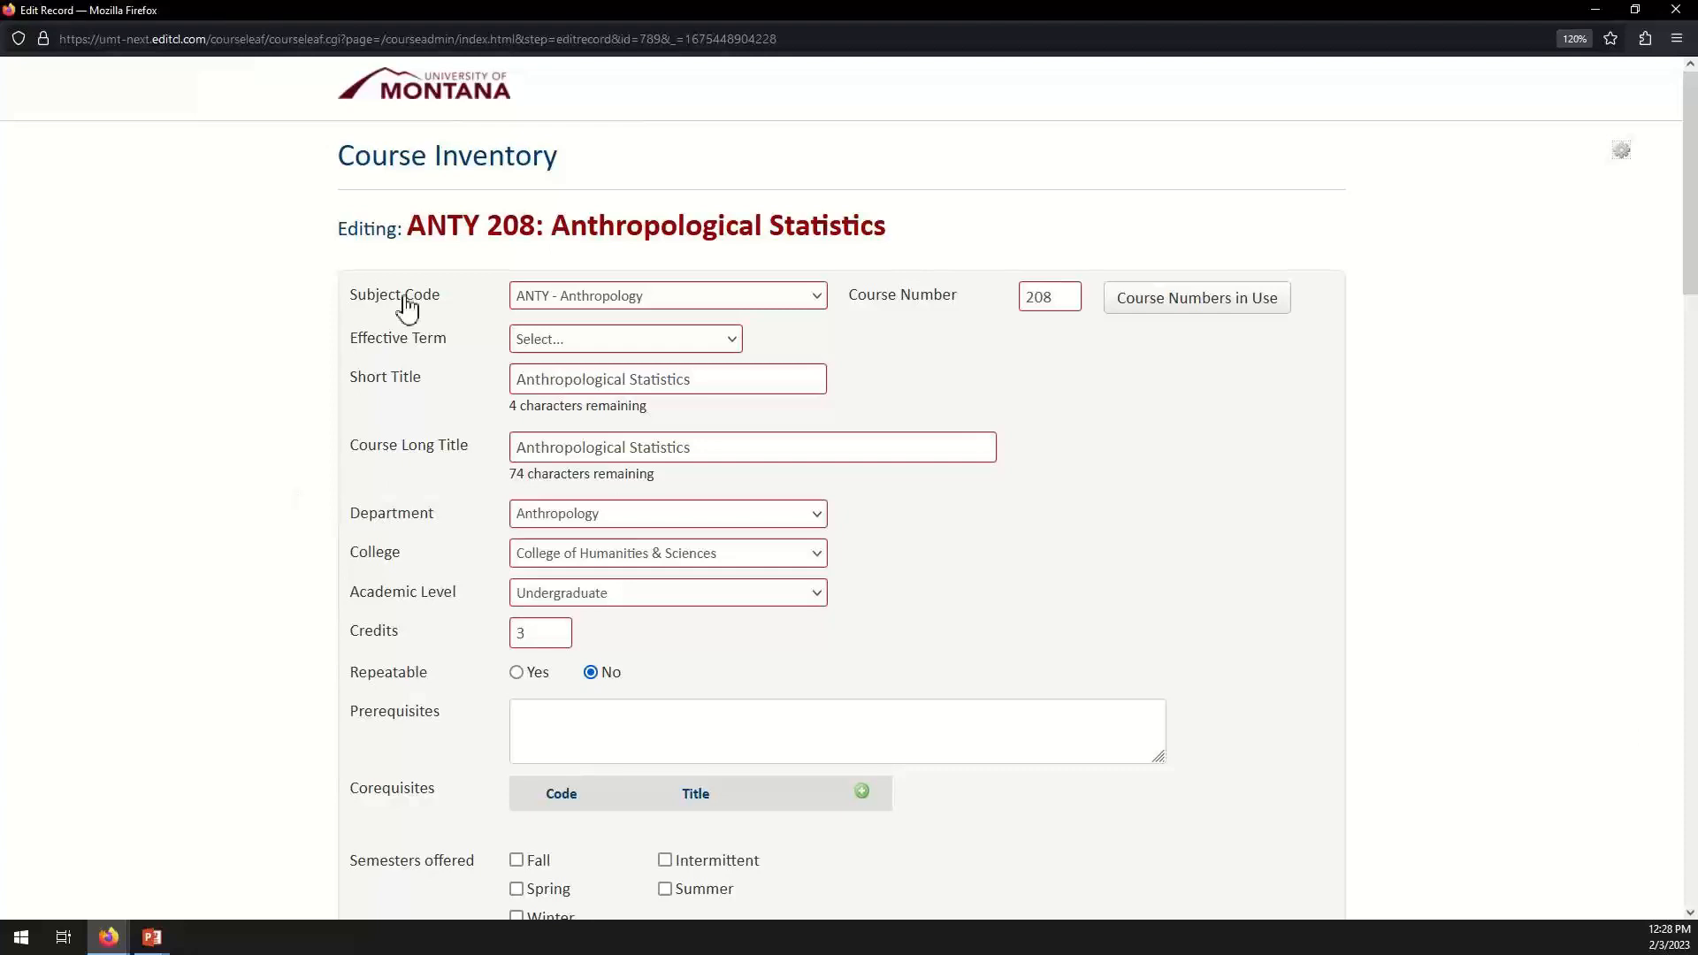
left_click(651, 346)
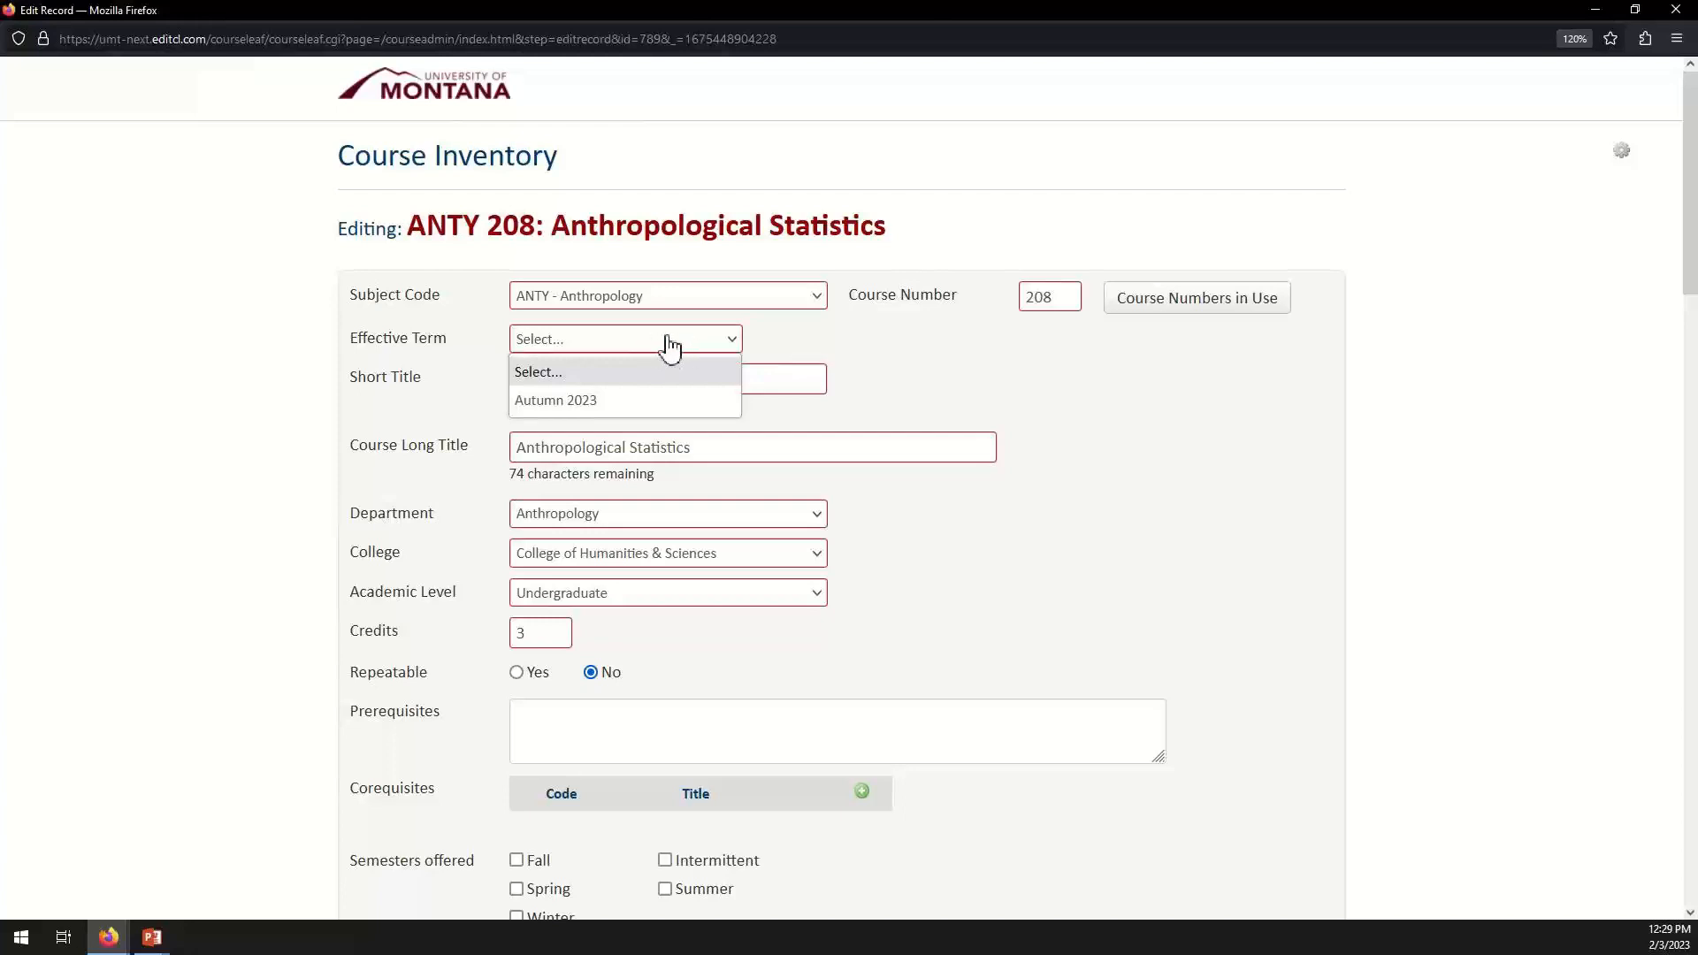
left_click(653, 345)
left_click(654, 347)
left_click(560, 402)
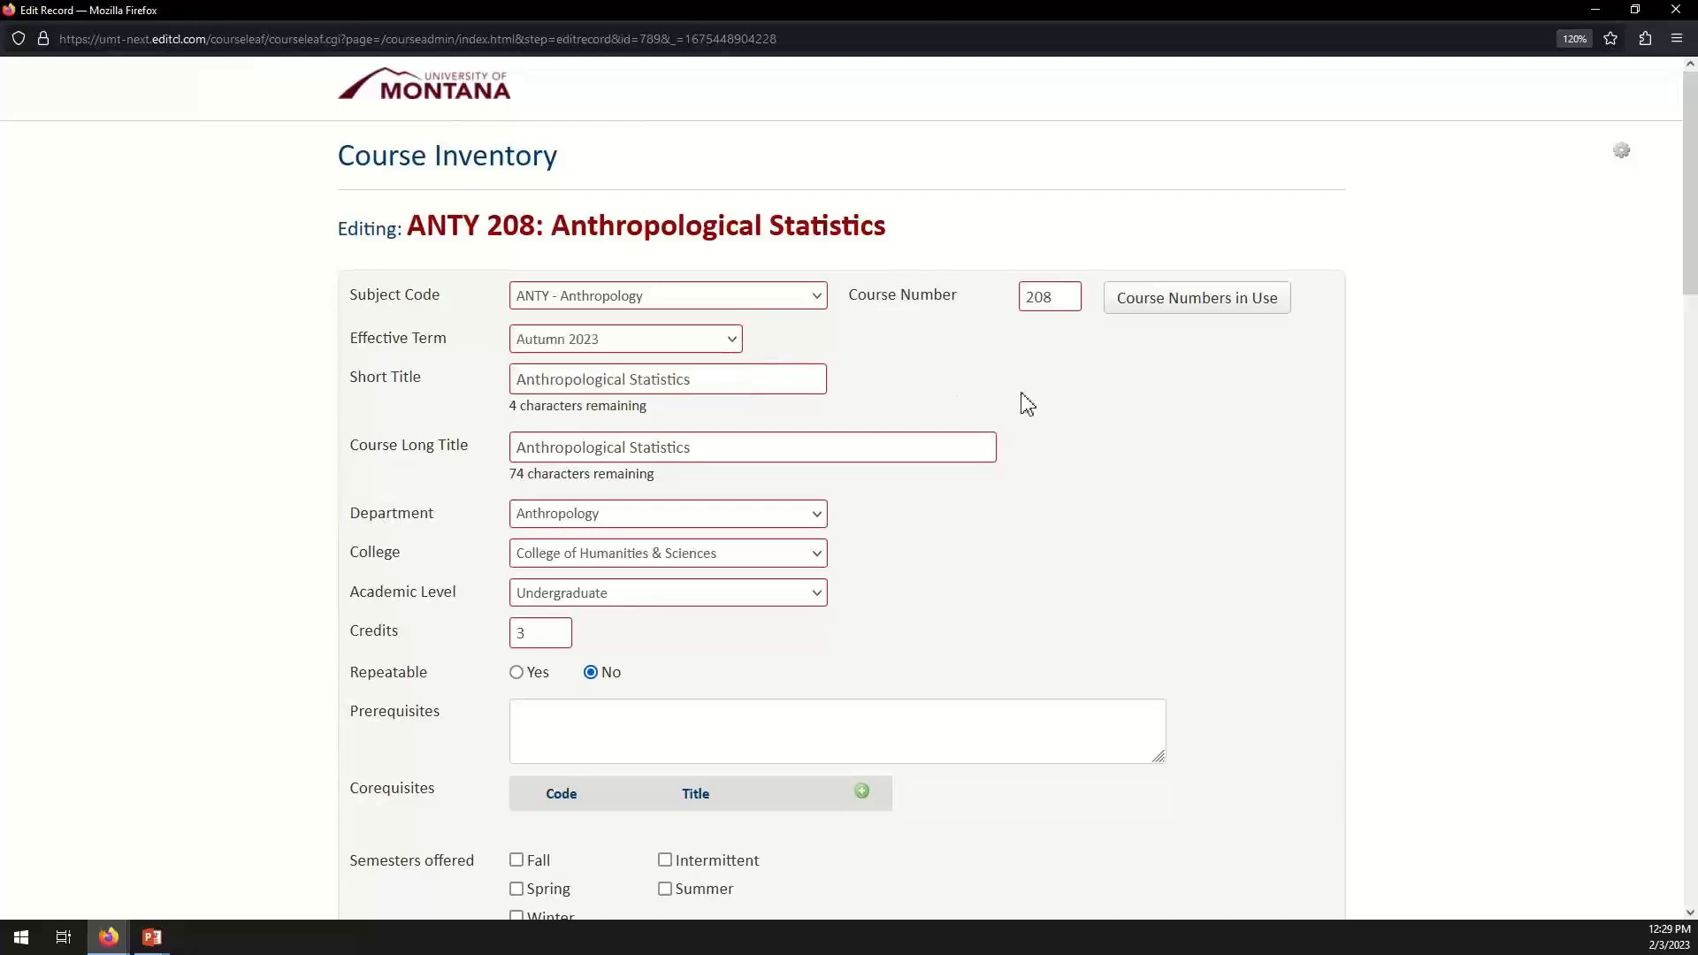
Review the ANTY 208 form down to High Impact Practices, read the linked definitions document through its second page, and close it.
scroll(1042, 421, "down", 5)
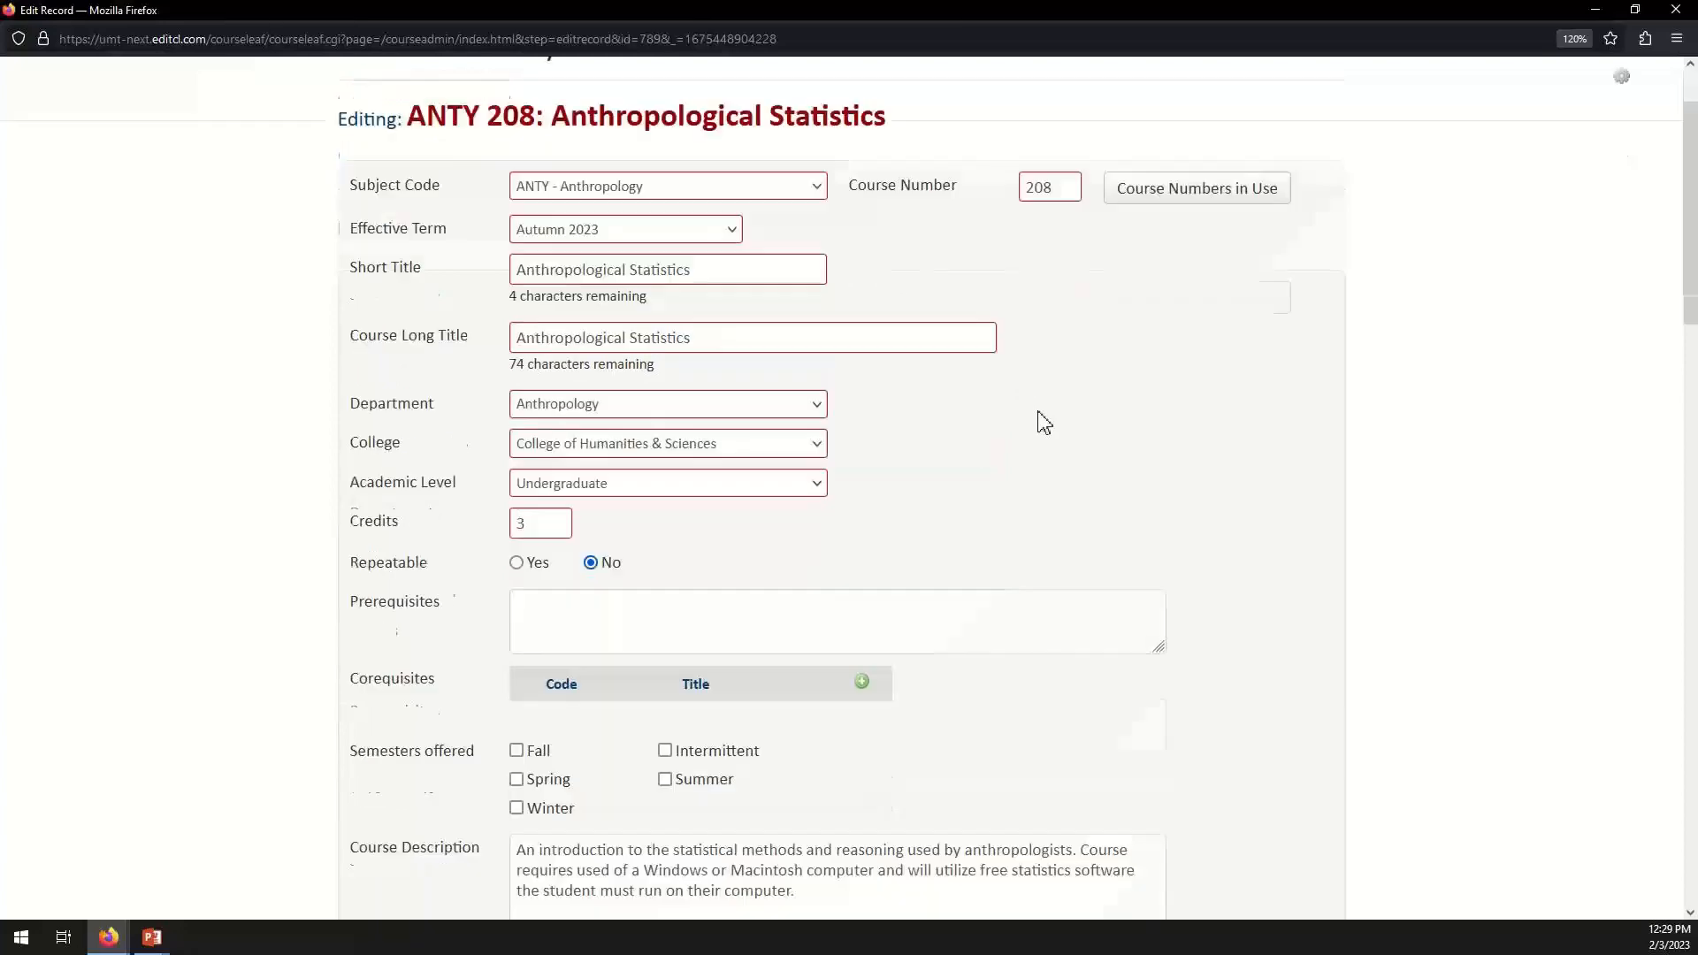
scroll(1041, 411, "down", 1)
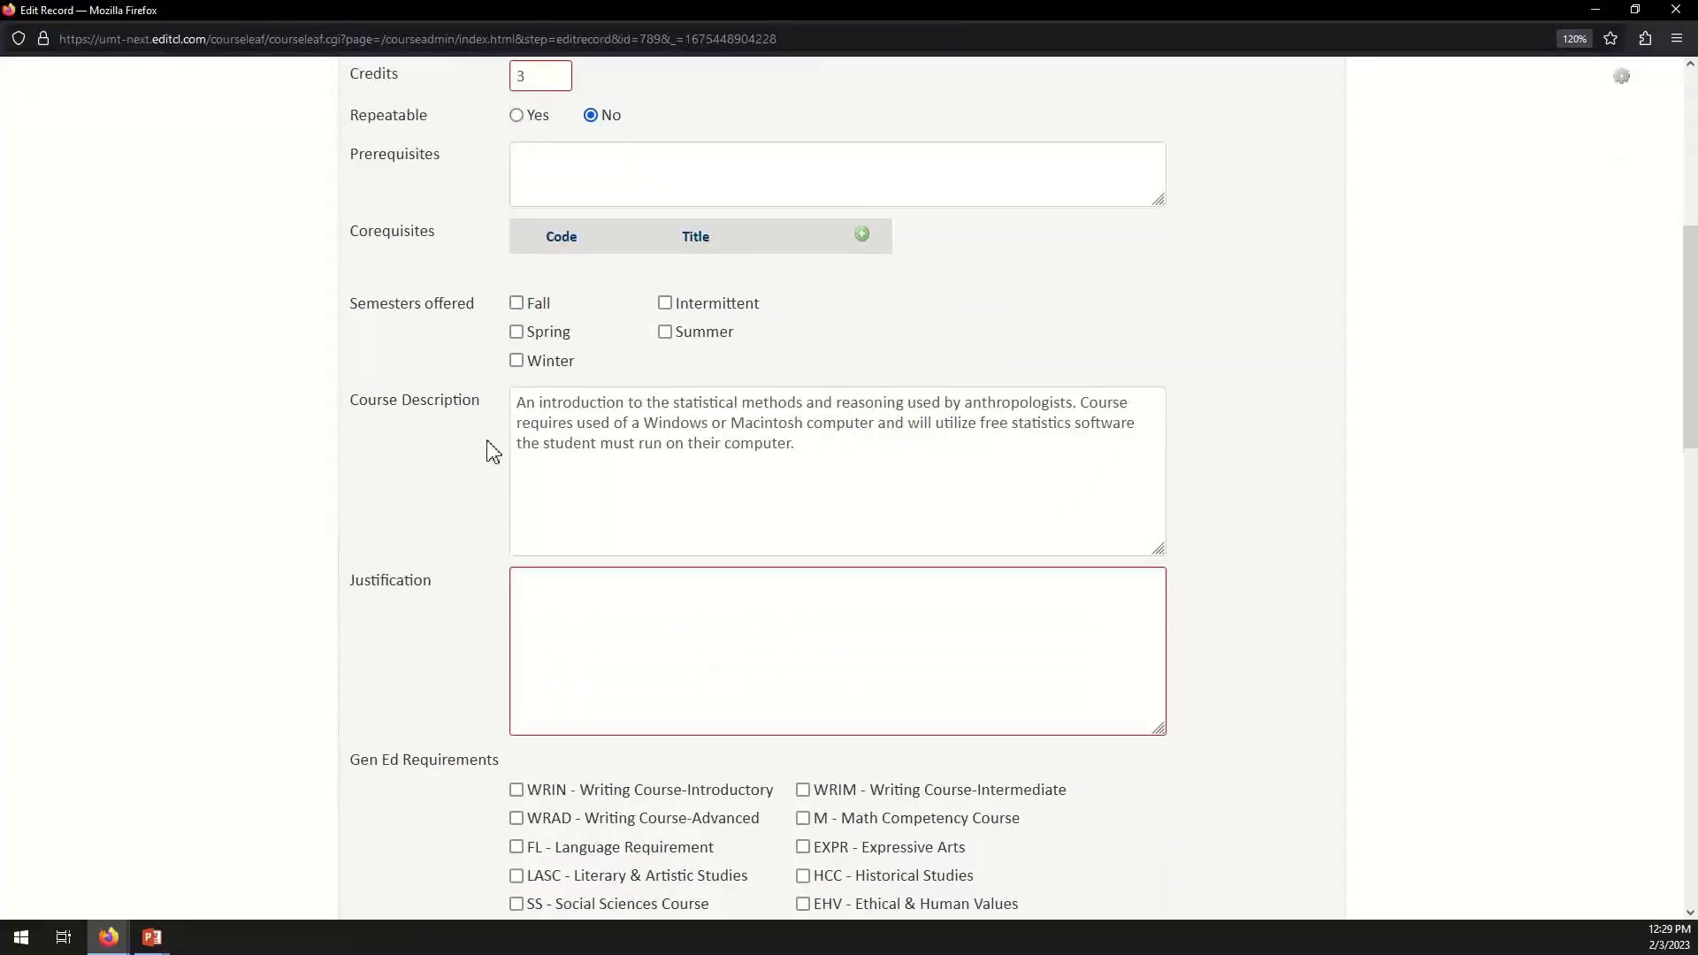
scroll(493, 451, "down", 2)
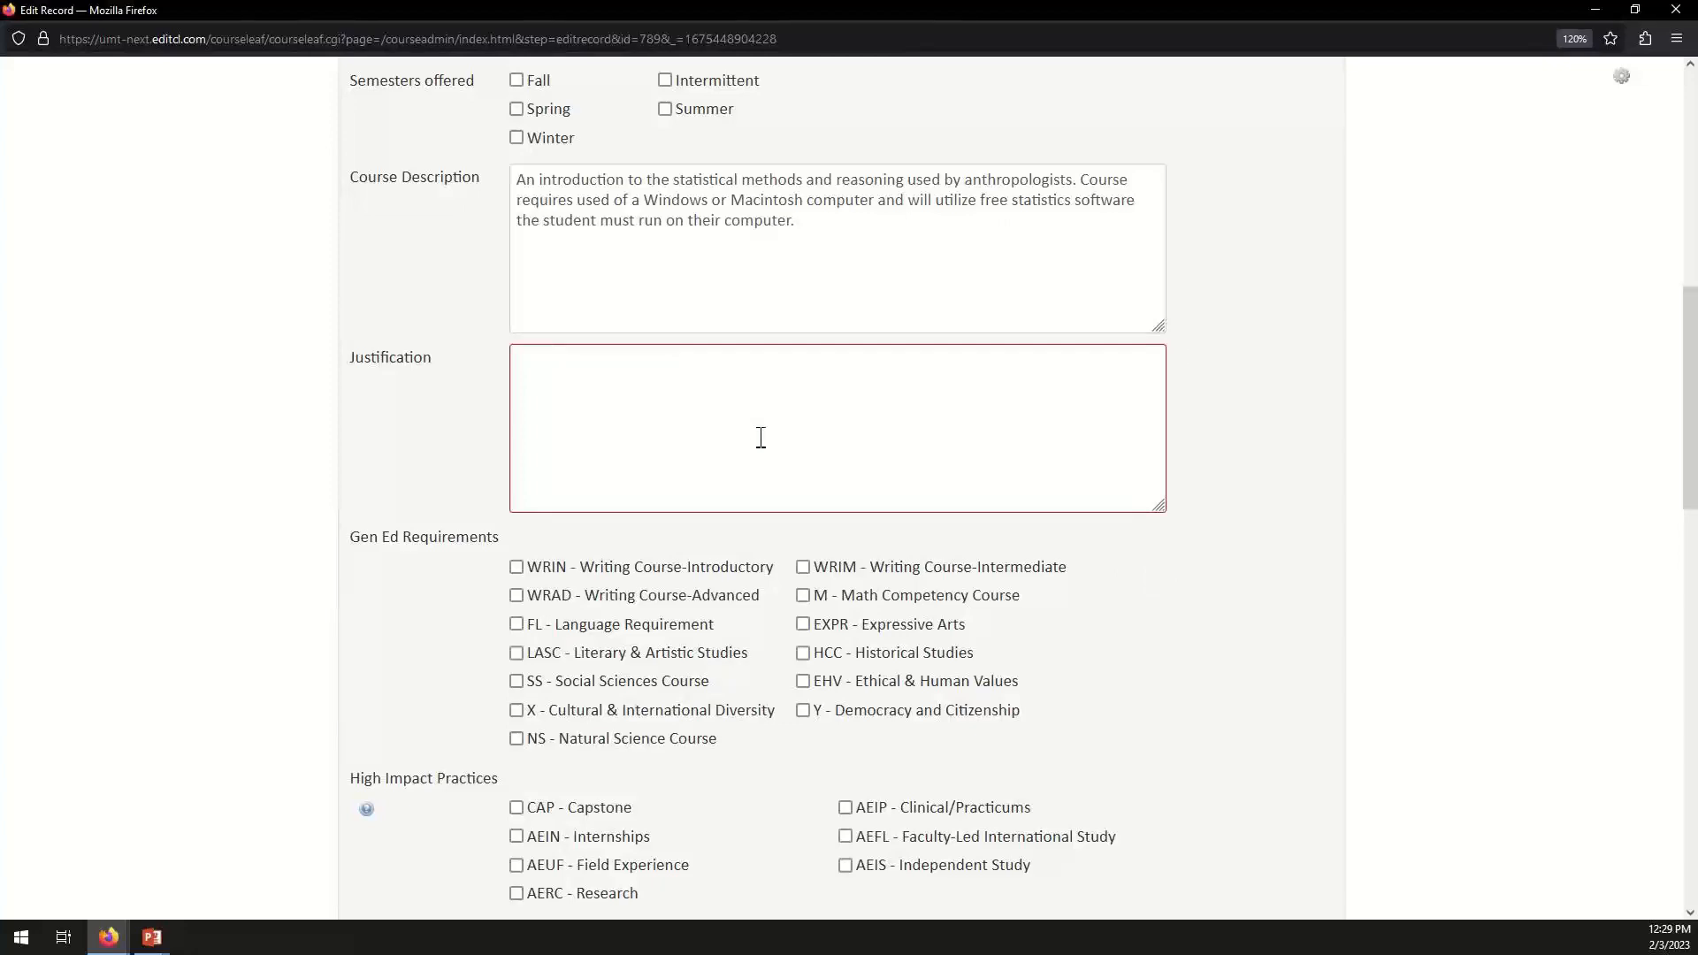
scroll(760, 437, "down", 6)
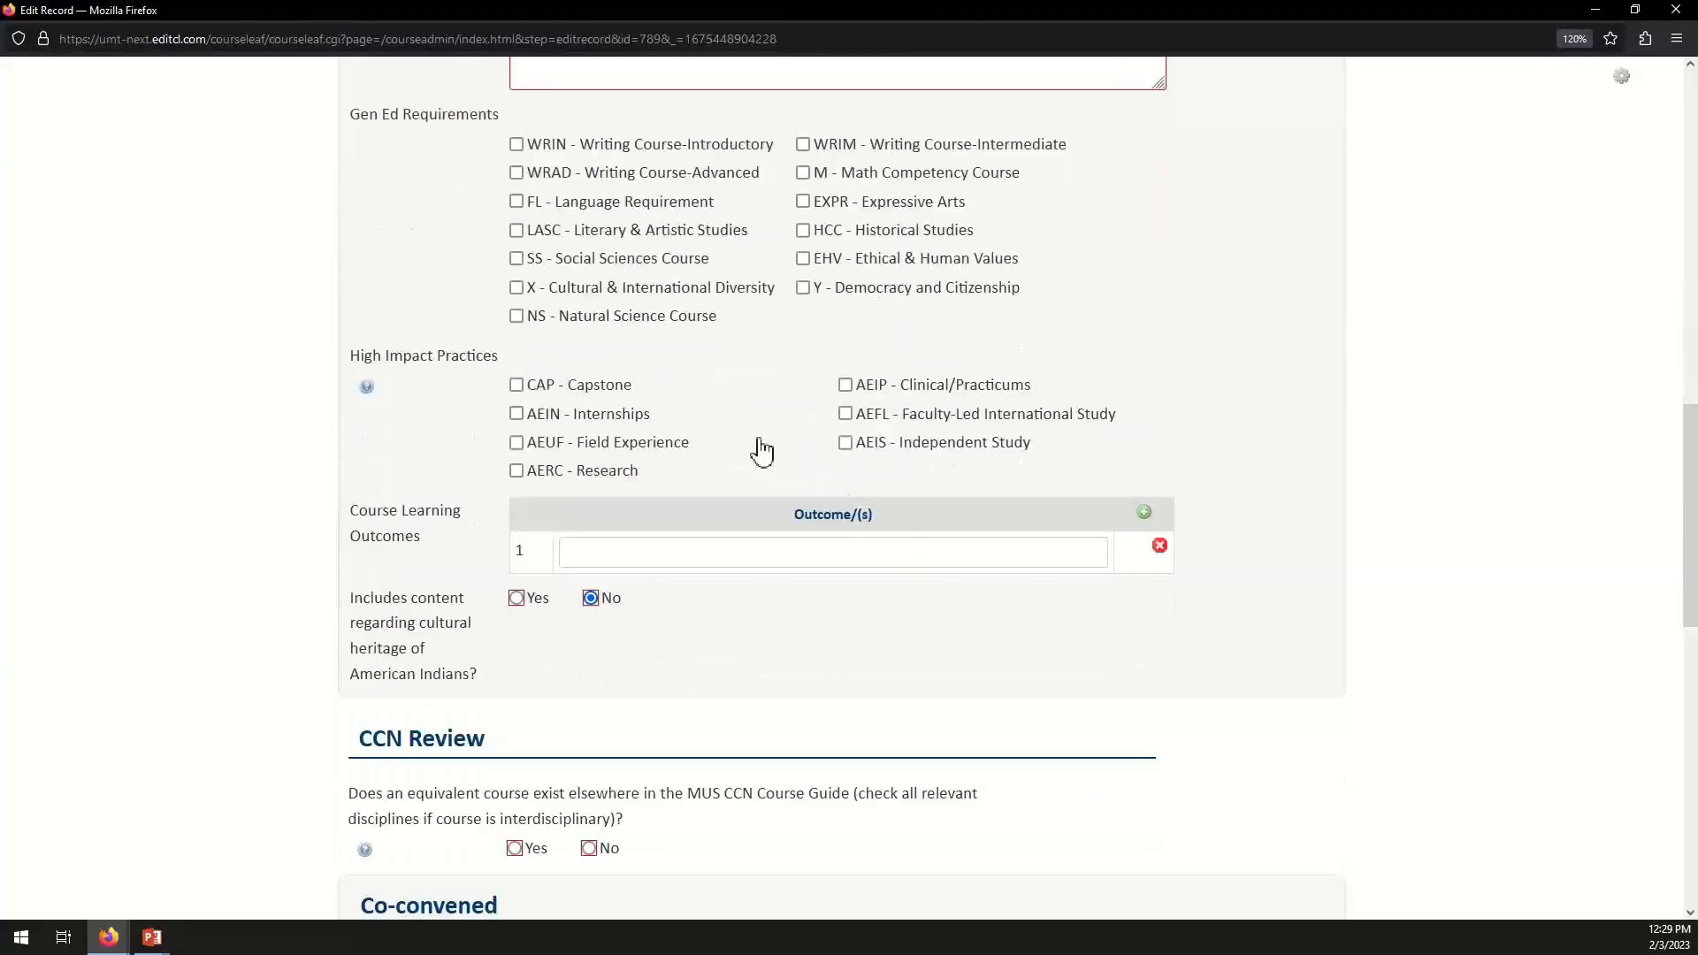
scroll(760, 443, "up", 3)
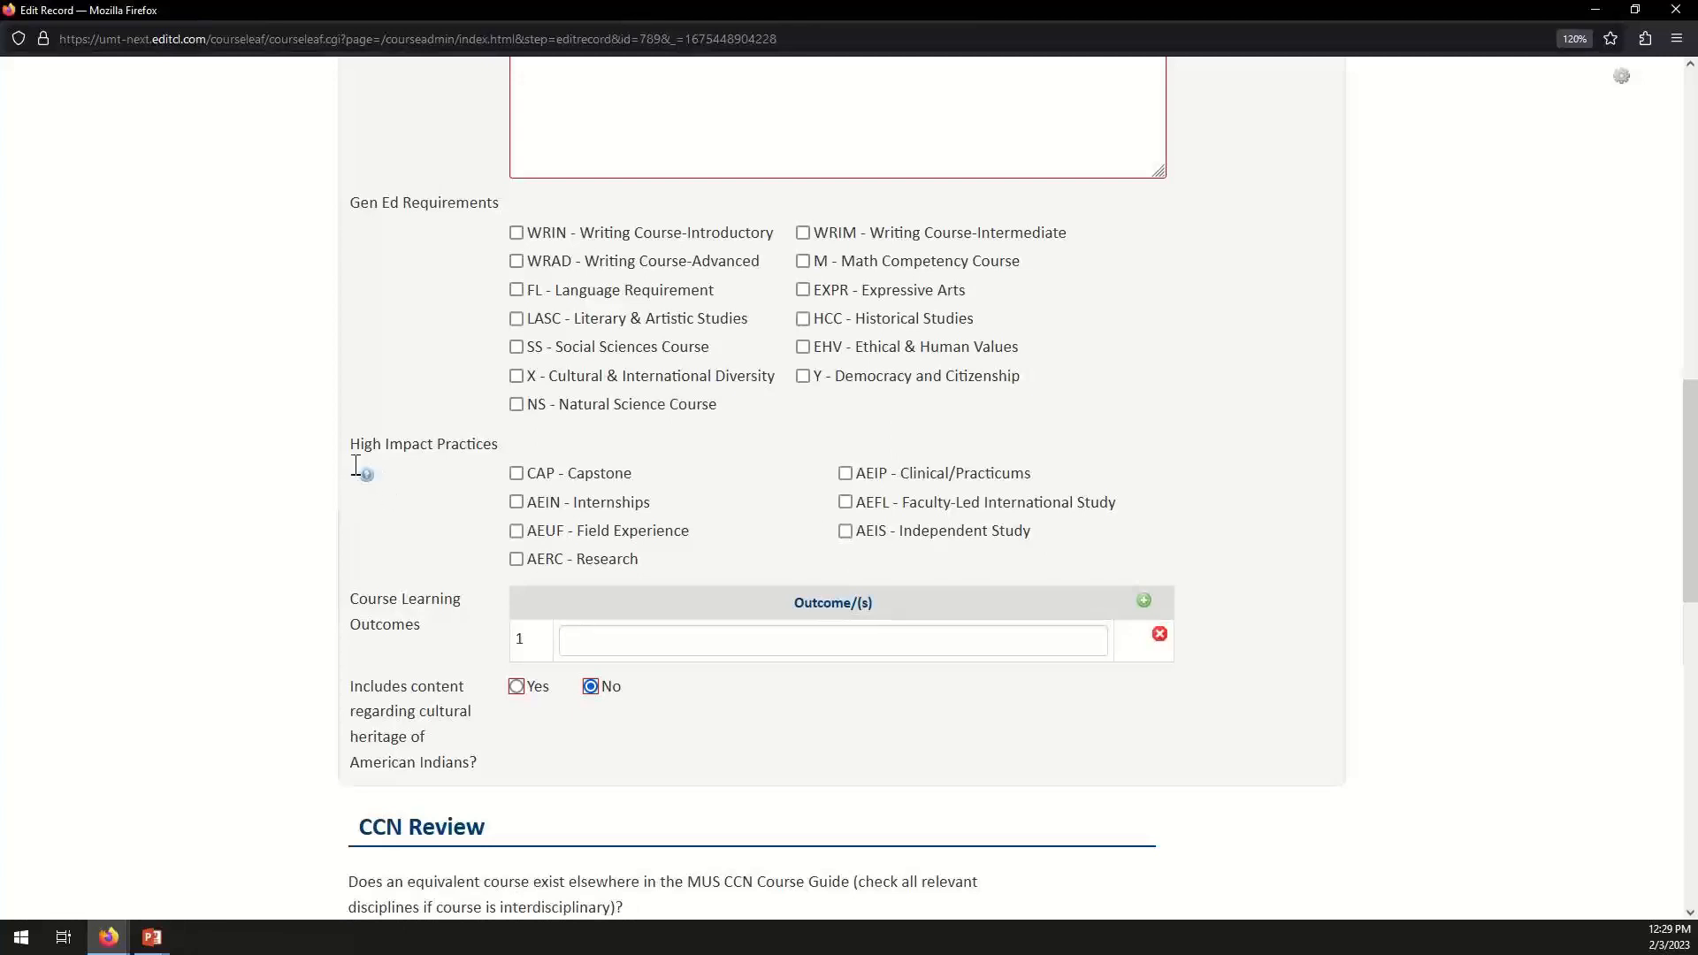
mouse_move(367, 480)
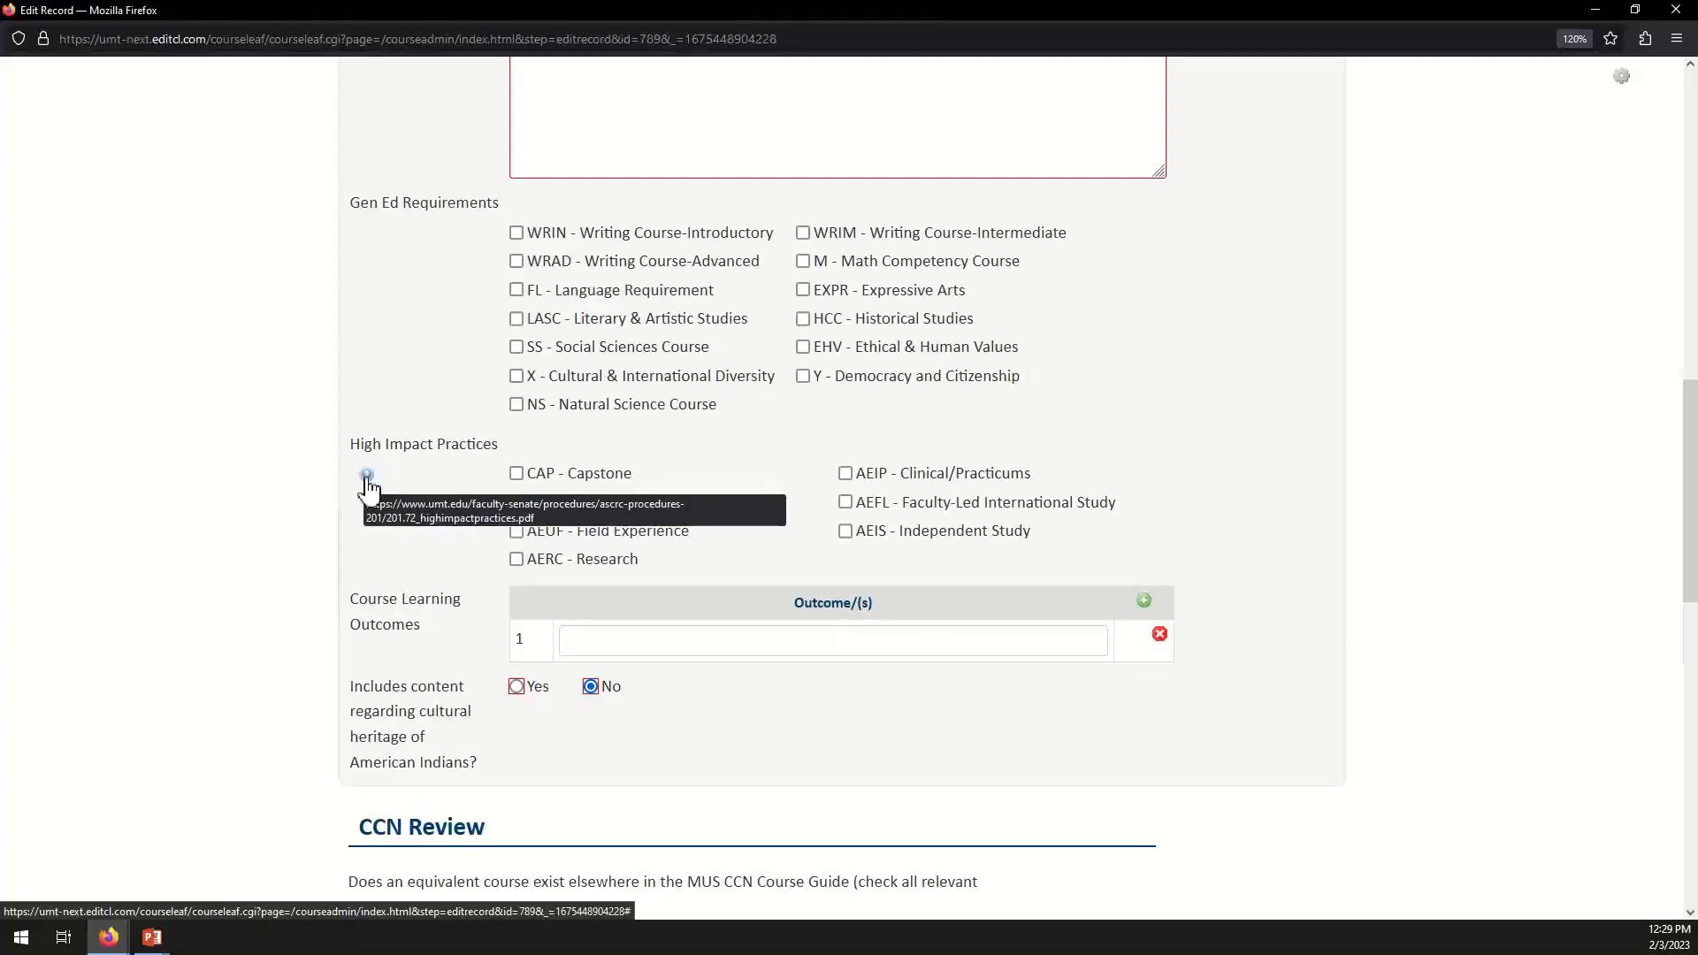
left_click(367, 479)
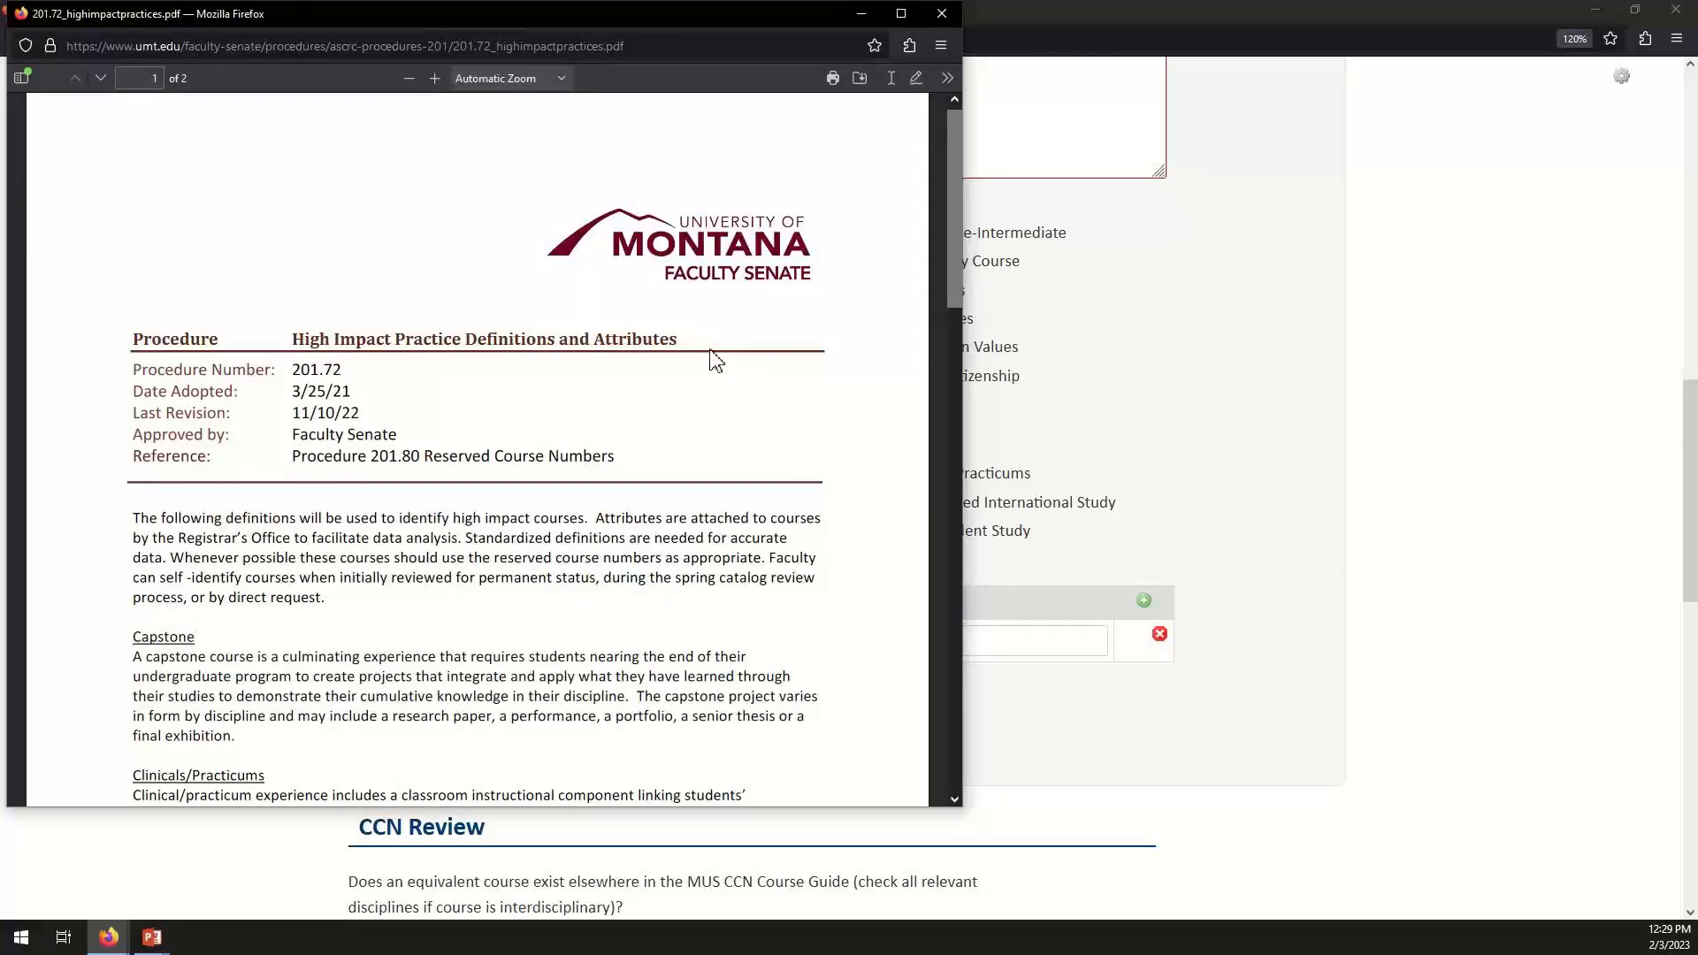
scroll(716, 361, "down", 7)
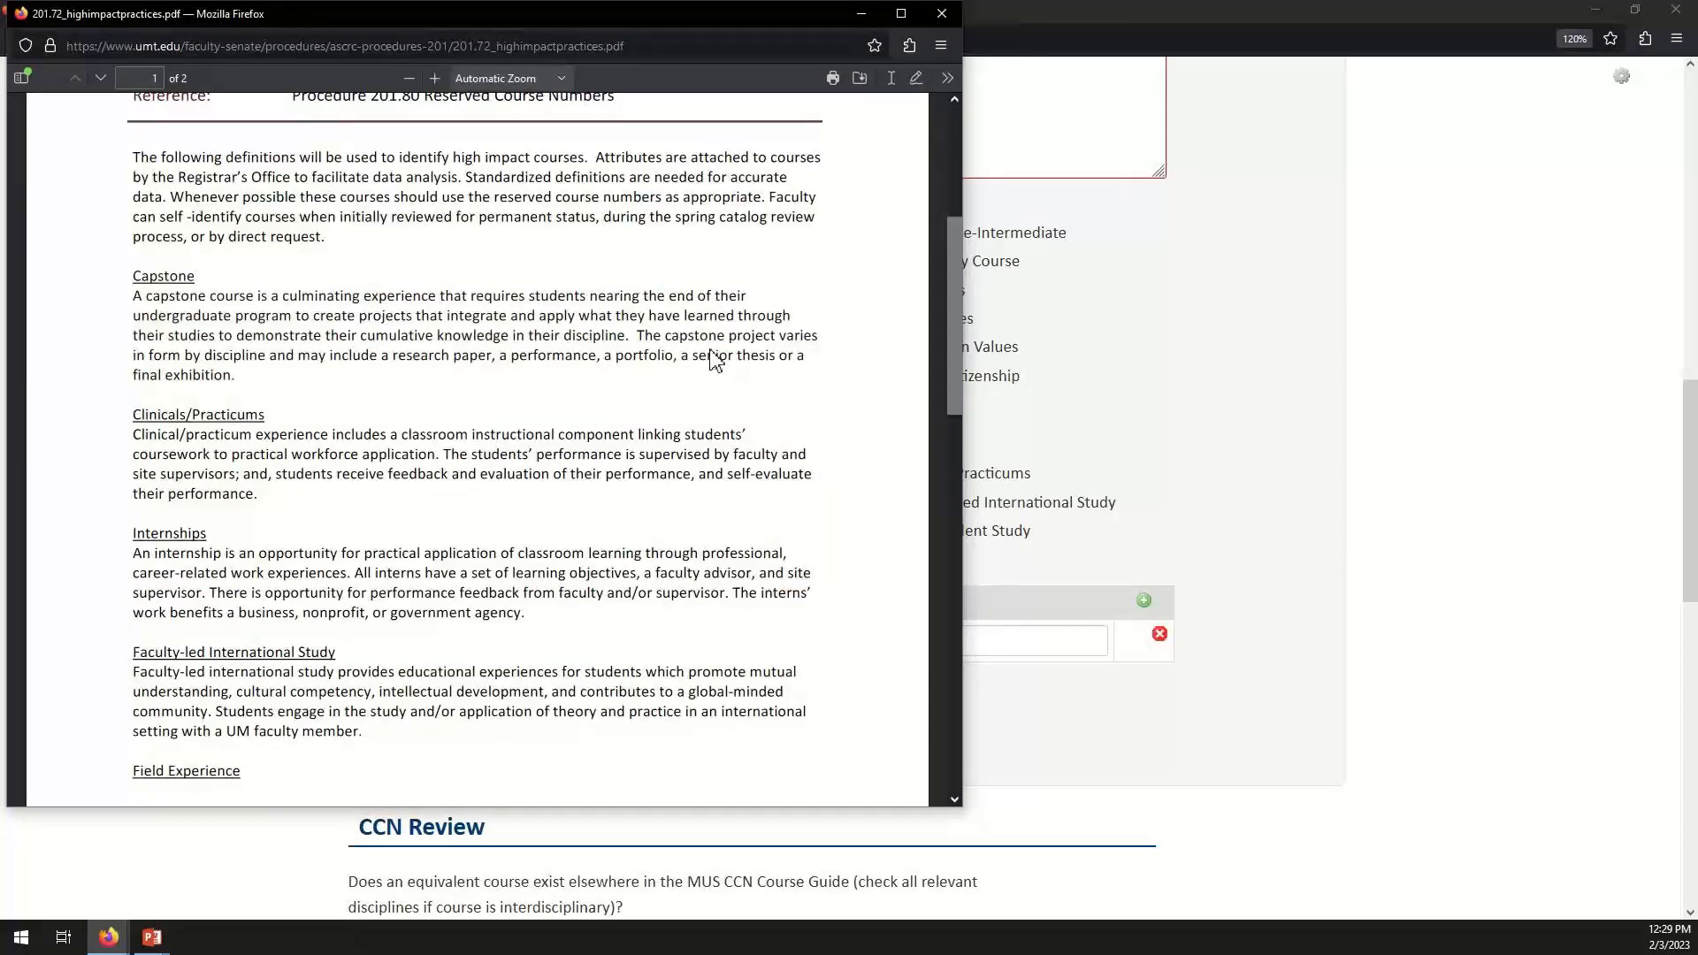
scroll(713, 351, "down", 3)
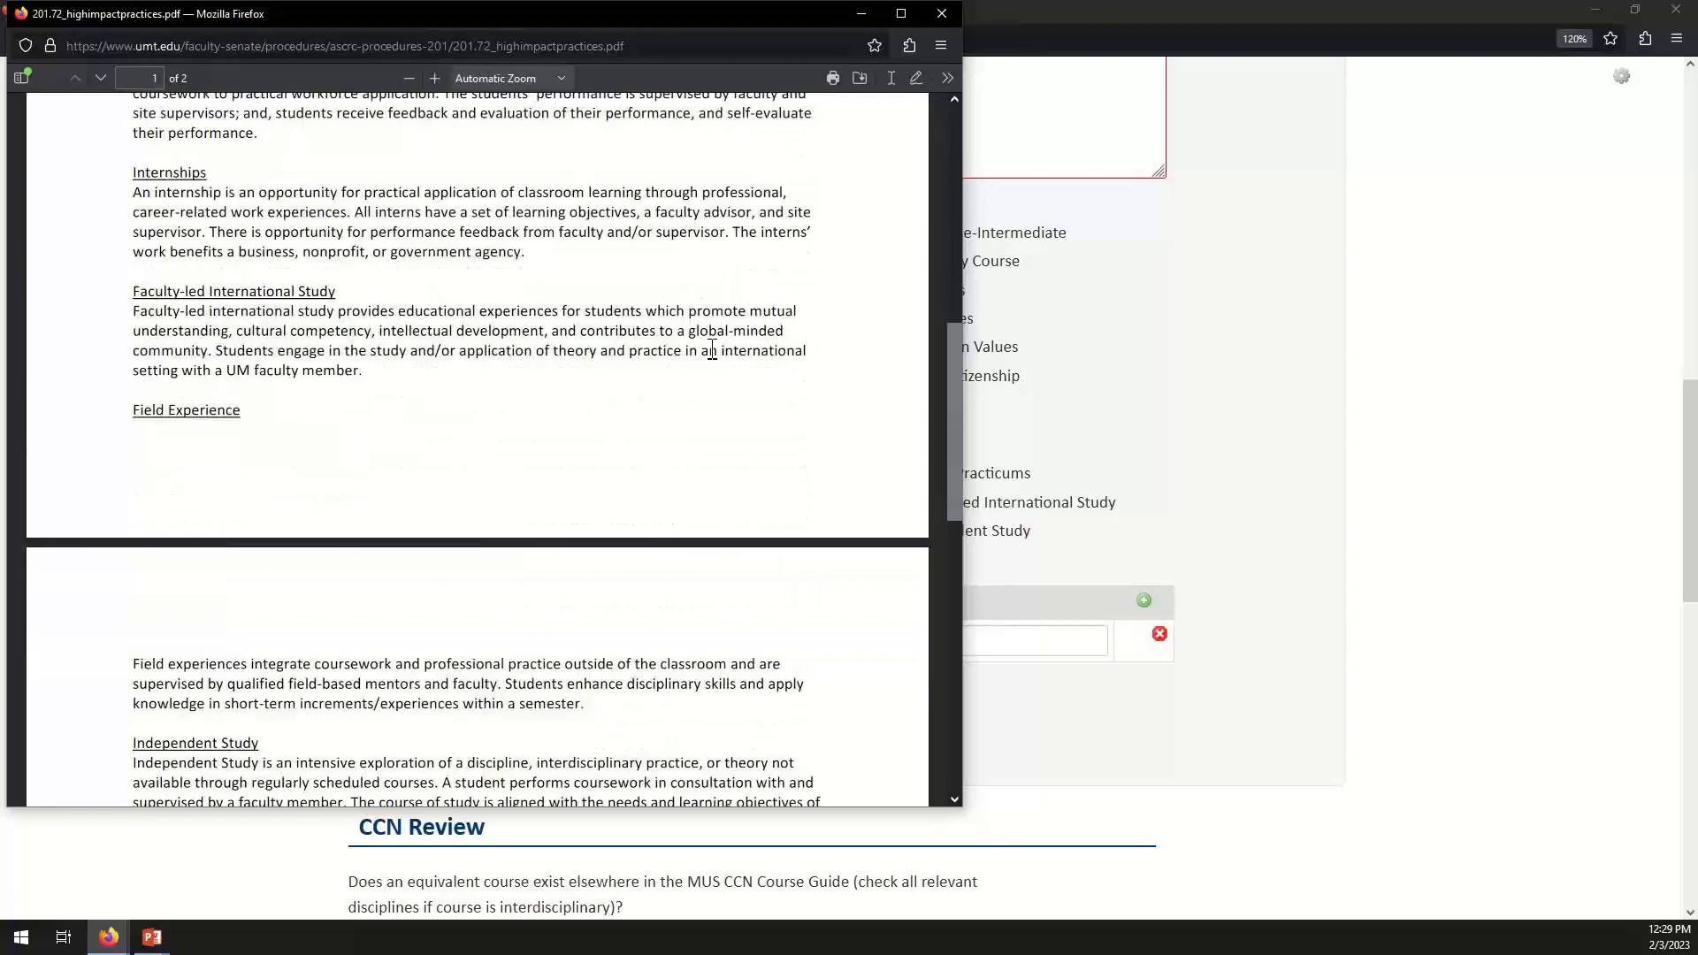
scroll(712, 351, "down", 5)
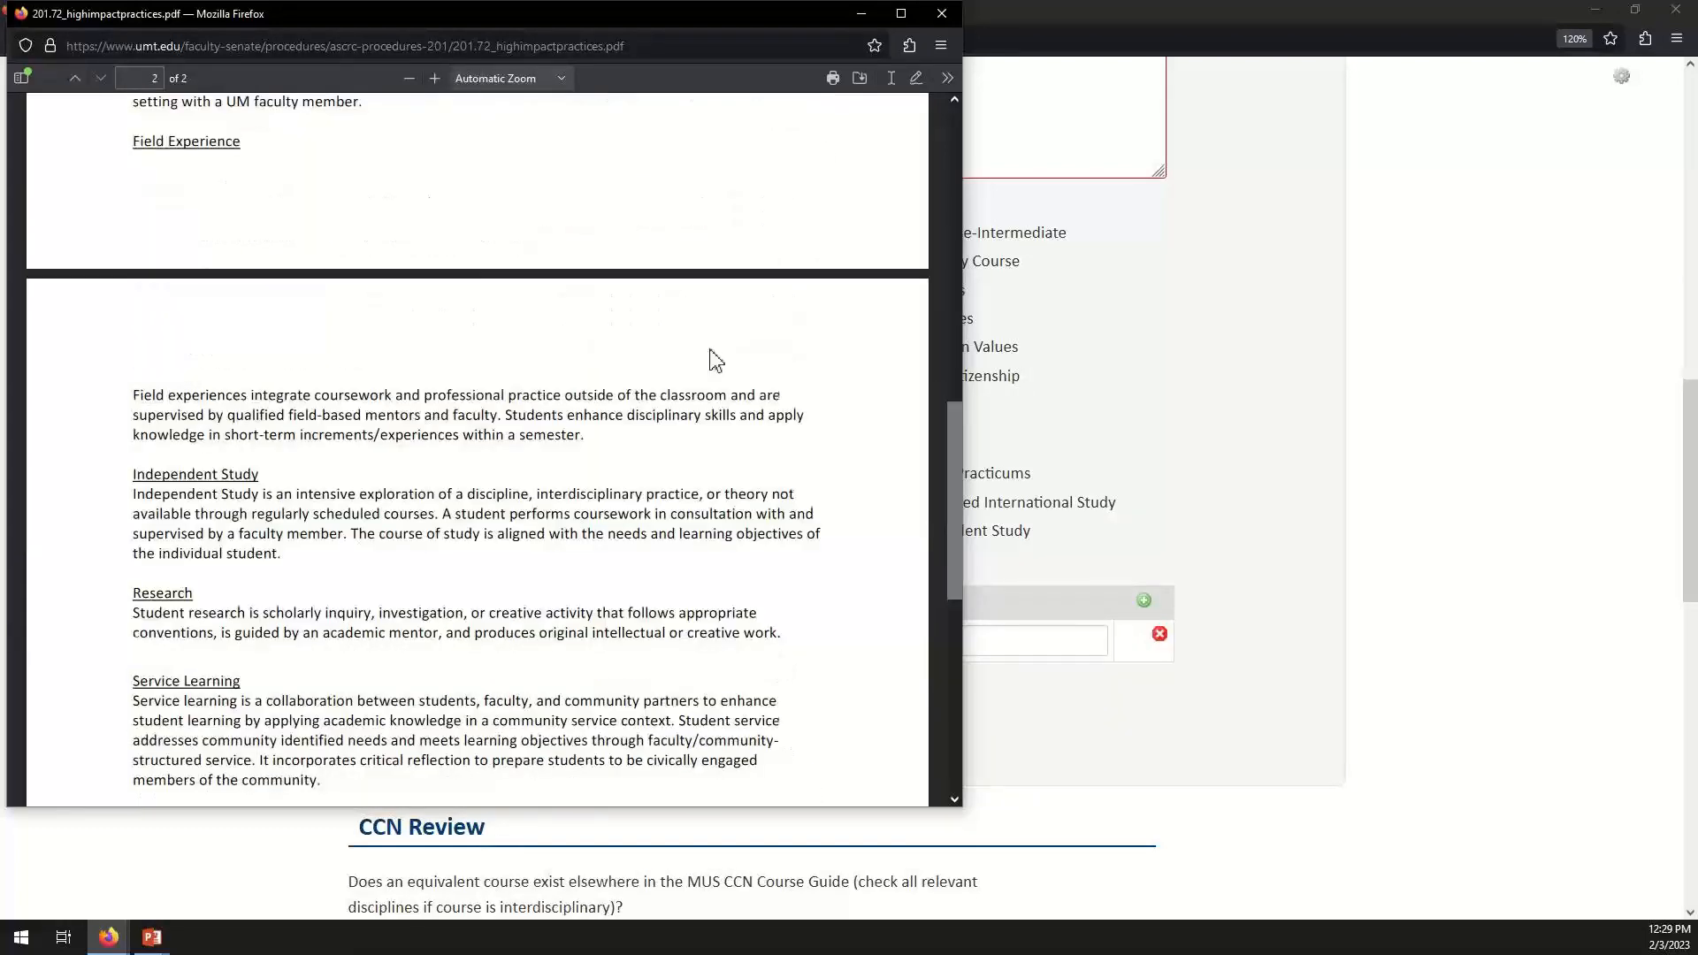
left_click(944, 14)
View the CCN Course Guide linked from the CCN Review equivalent-course question, and close it.
scroll(458, 502, "down", 2)
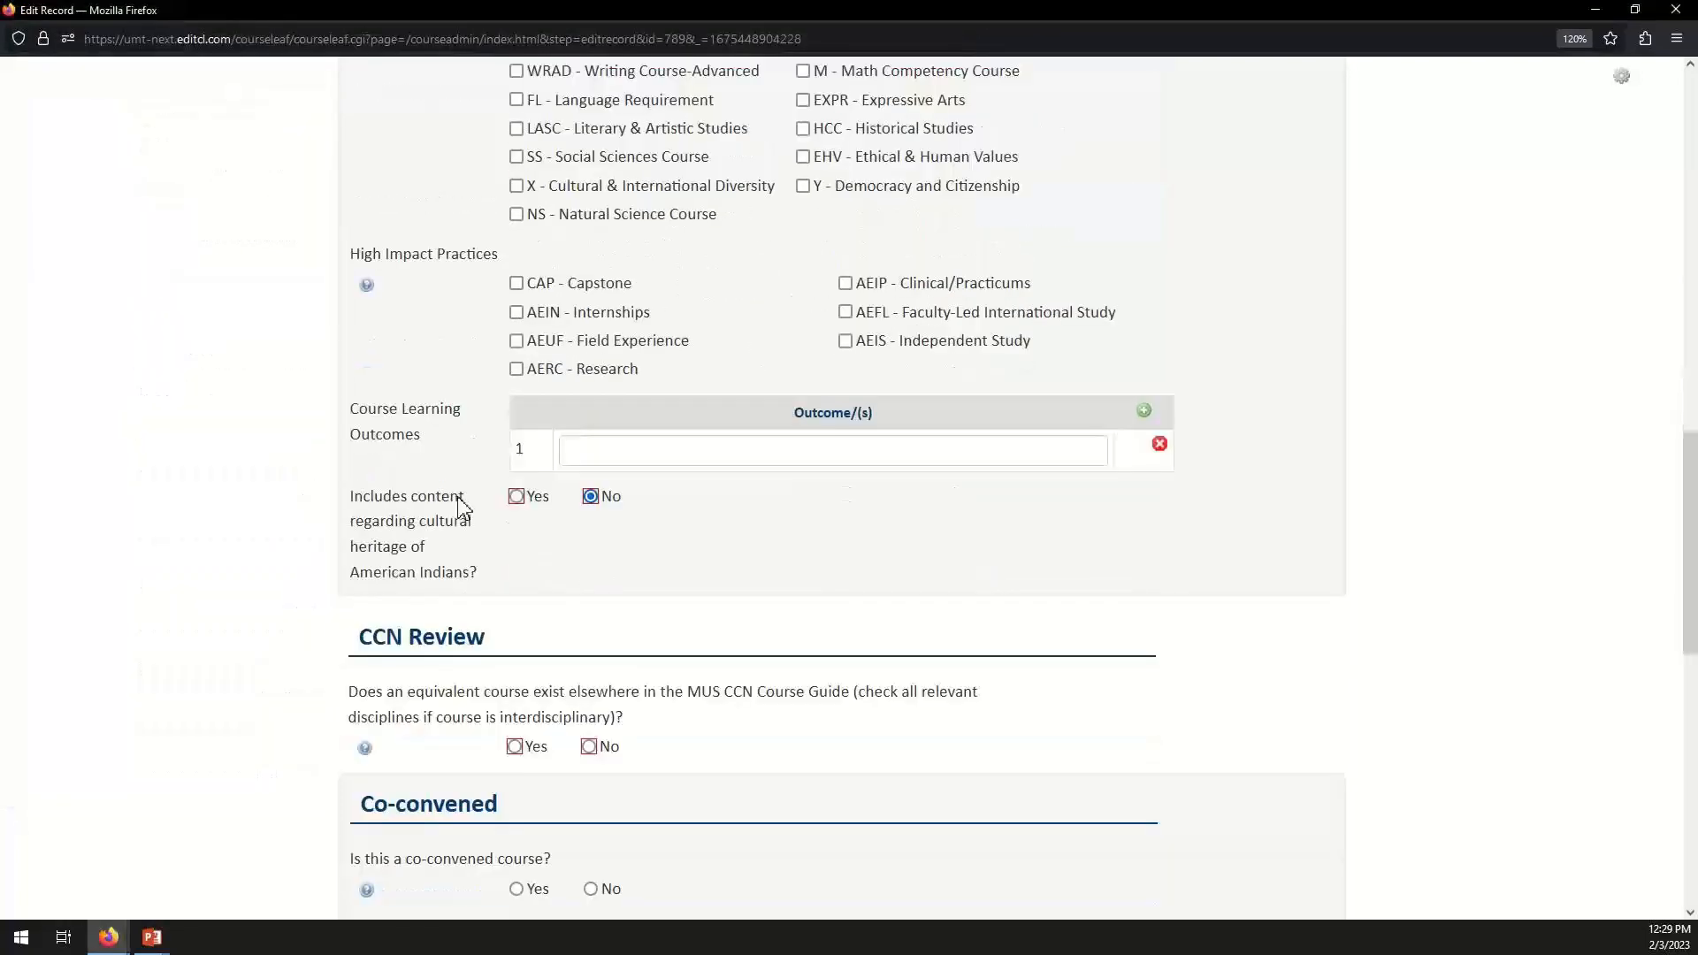
scroll(438, 630, "down", 2)
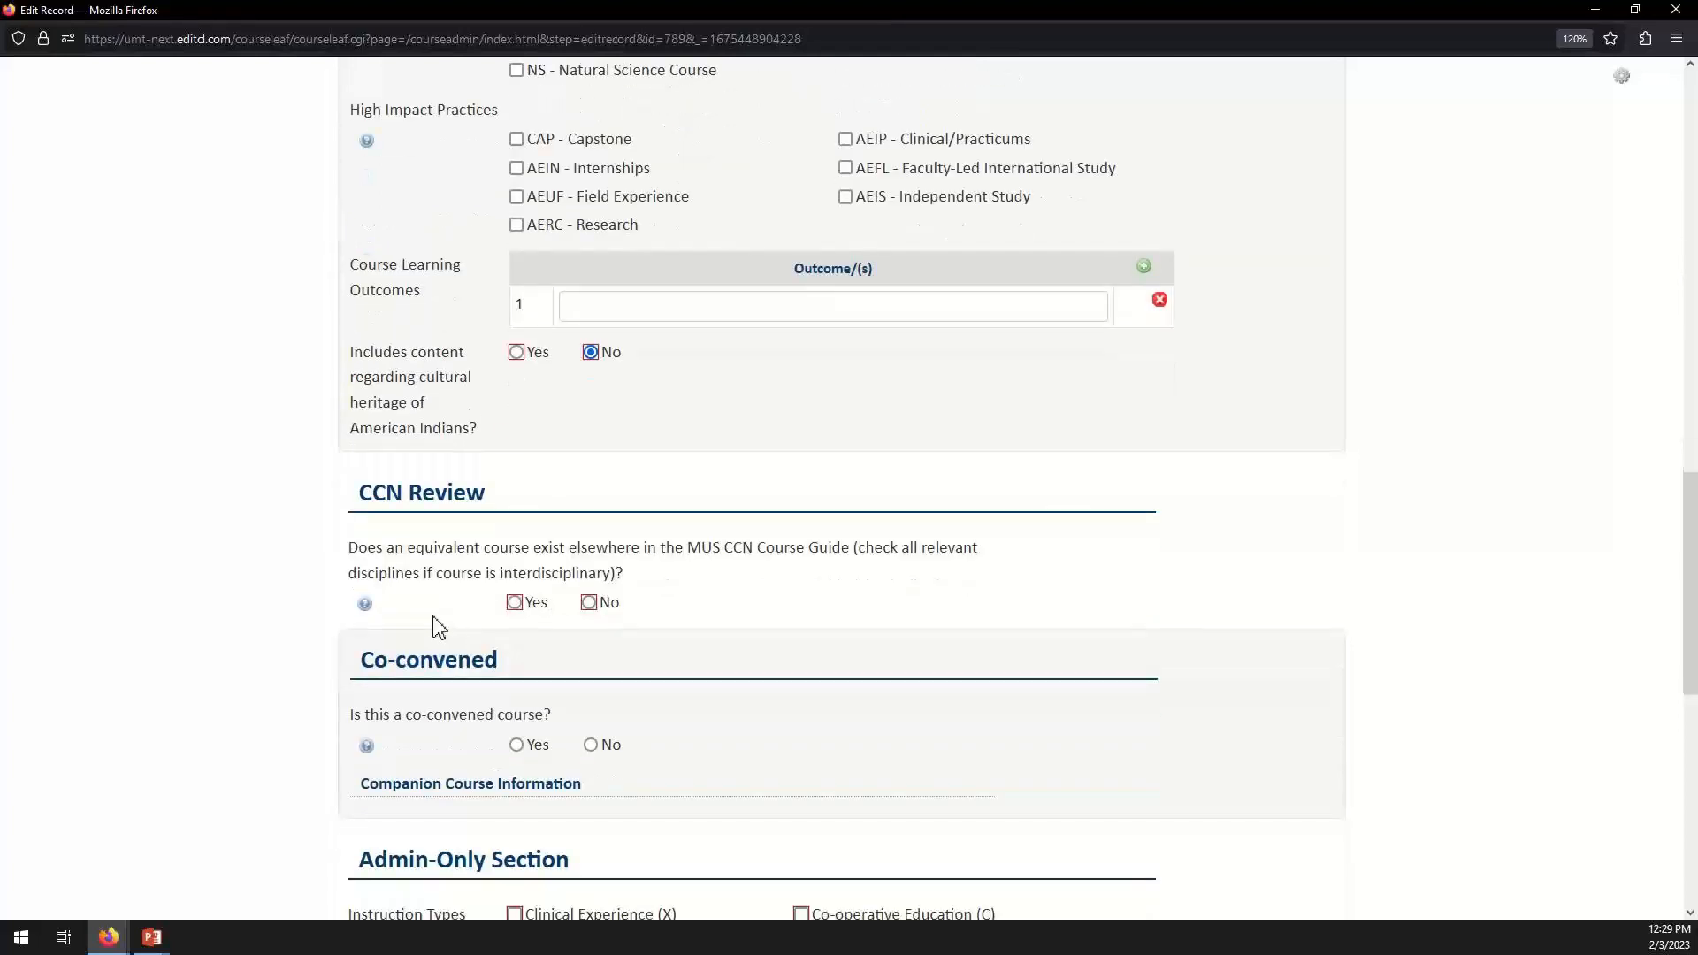
left_click(365, 609)
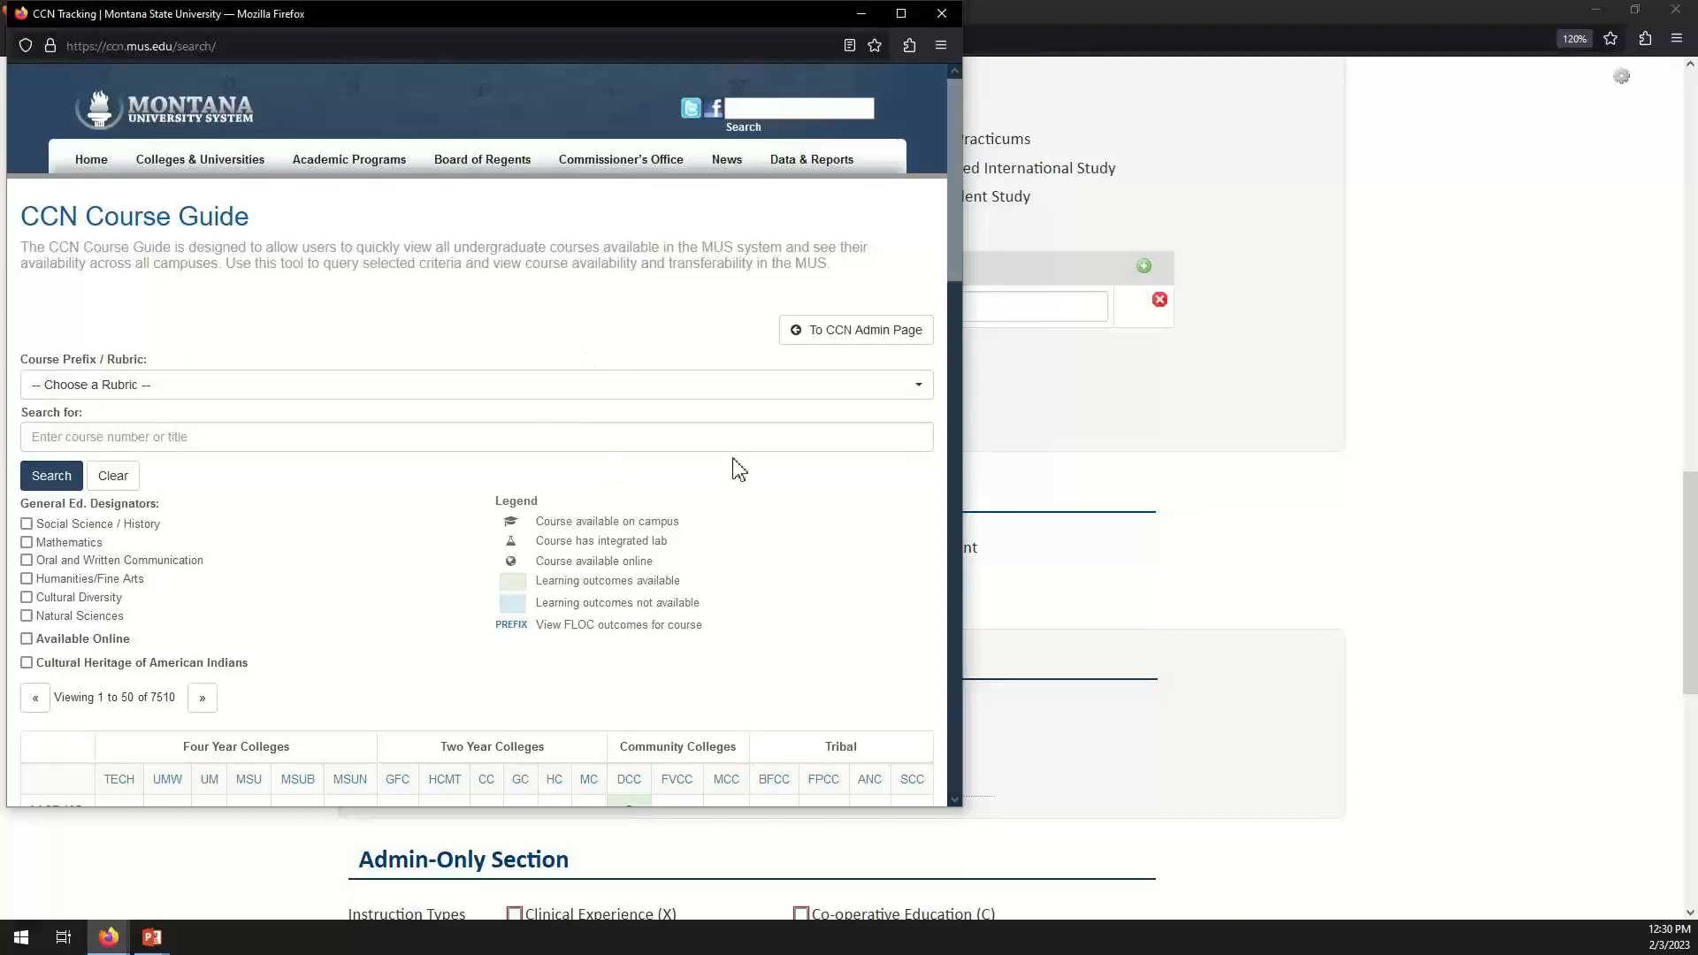
left_click(941, 13)
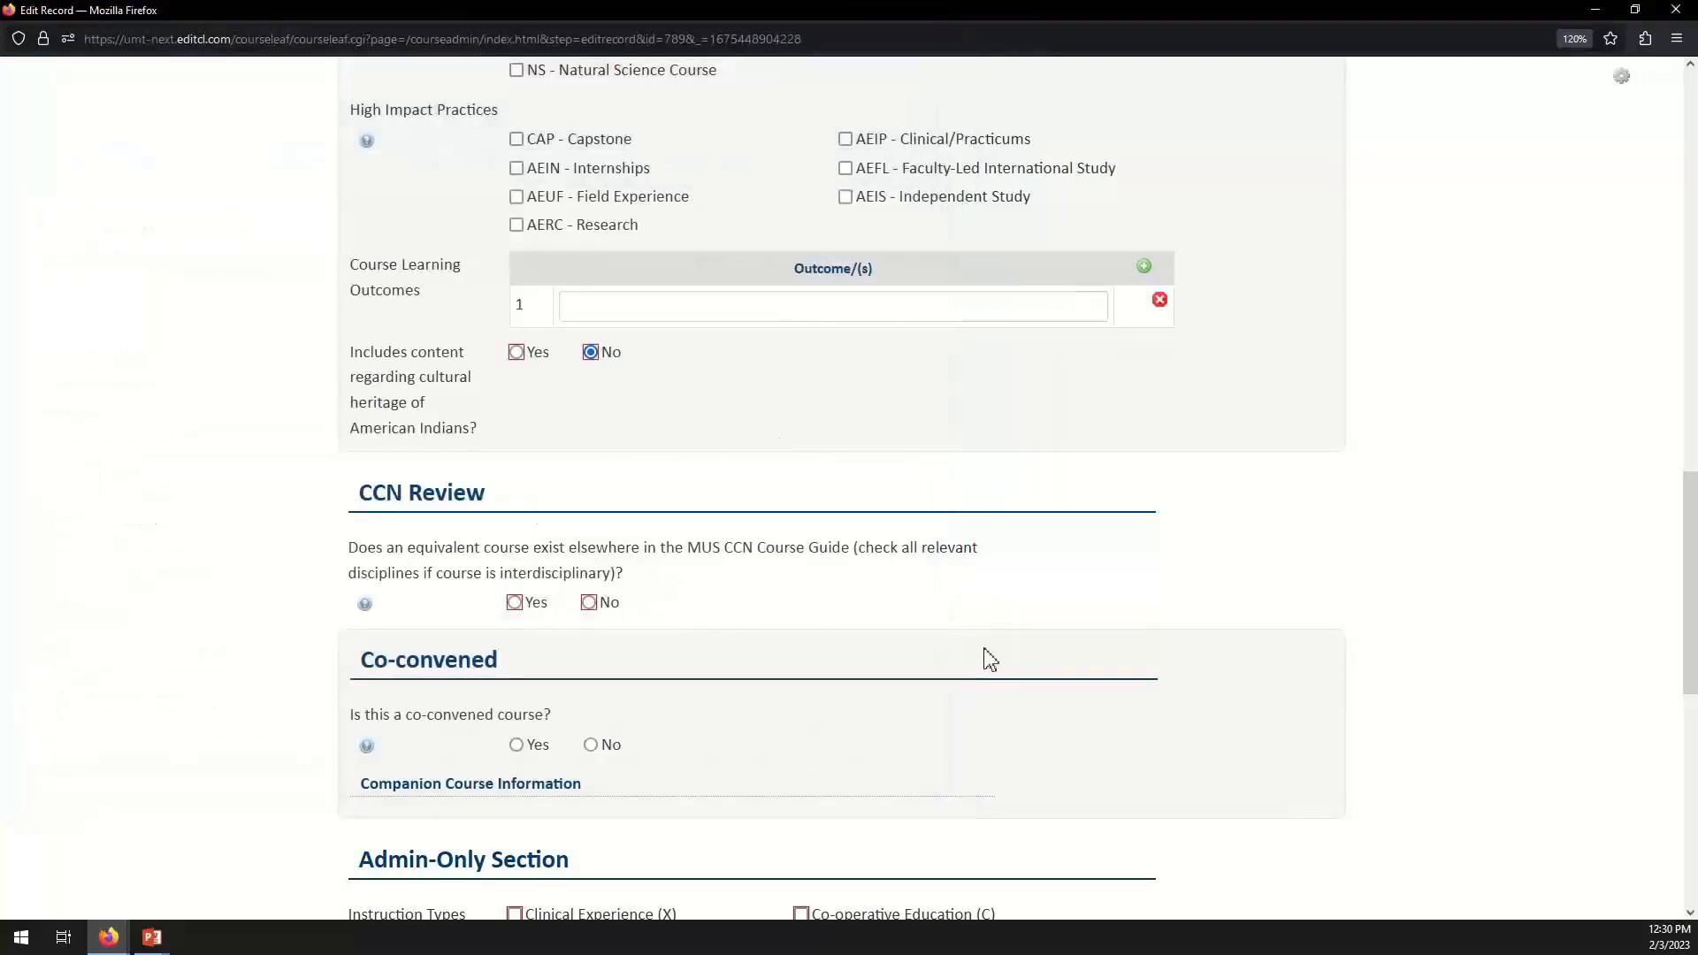
Review the remaining form sections through Affected Departments, and cancel editing ANTY 208, discarding its unsaved changes.
scroll(978, 513, "down", 2)
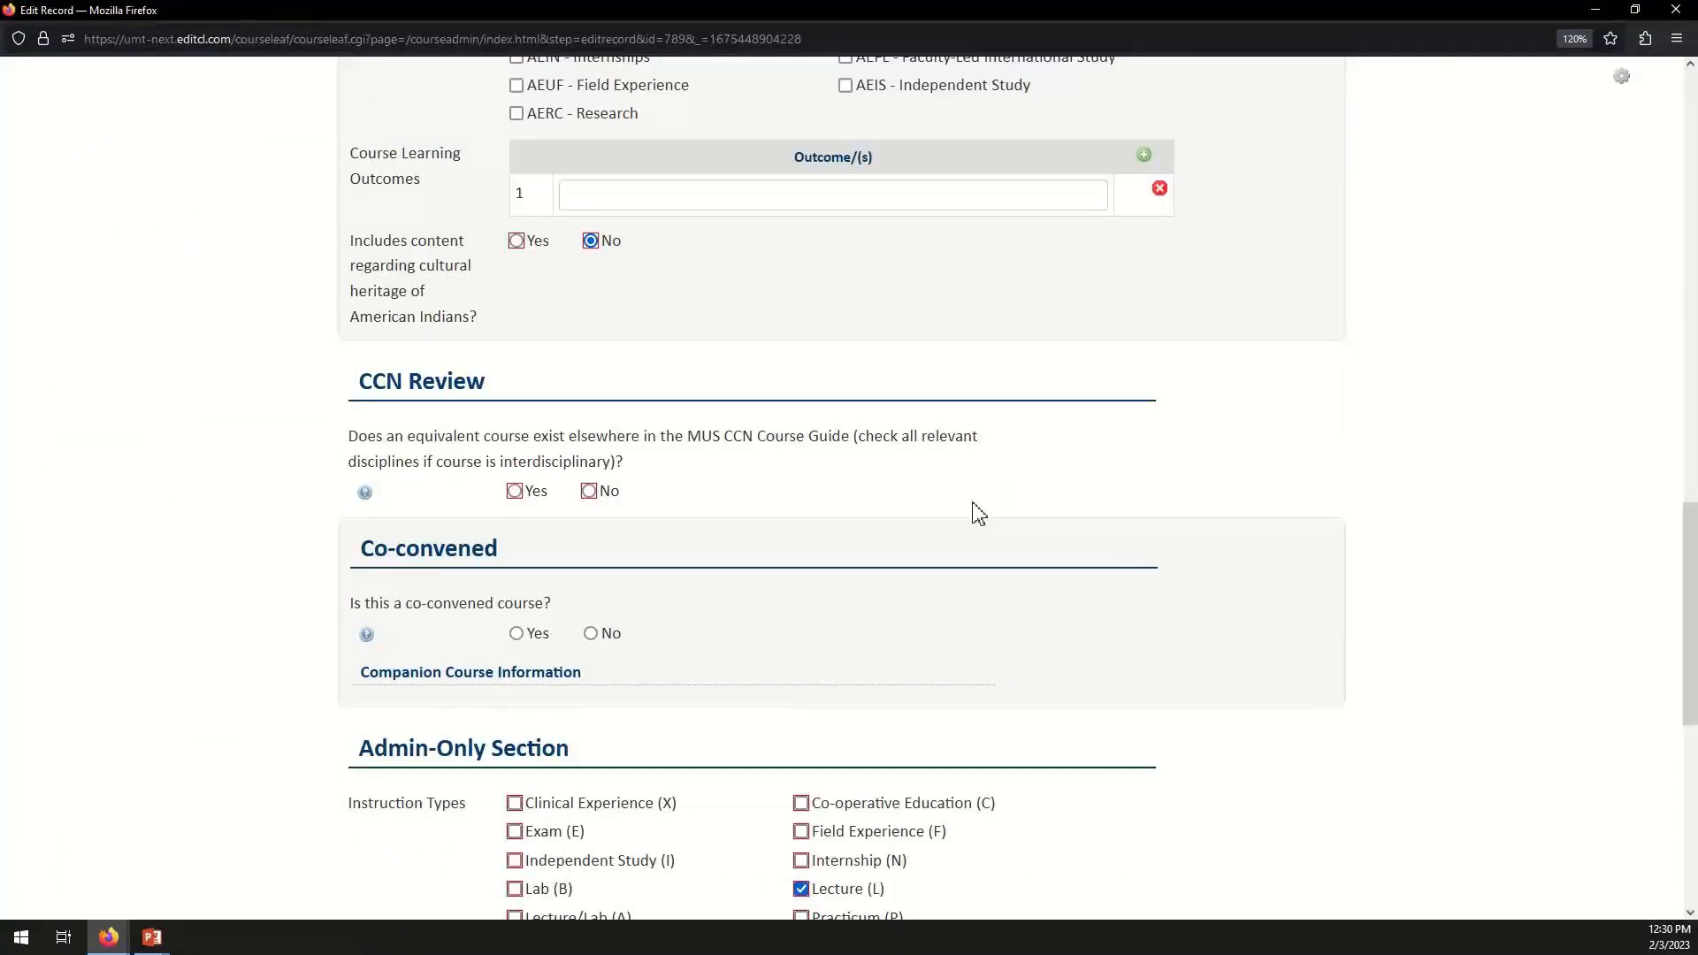
scroll(978, 513, "down", 8)
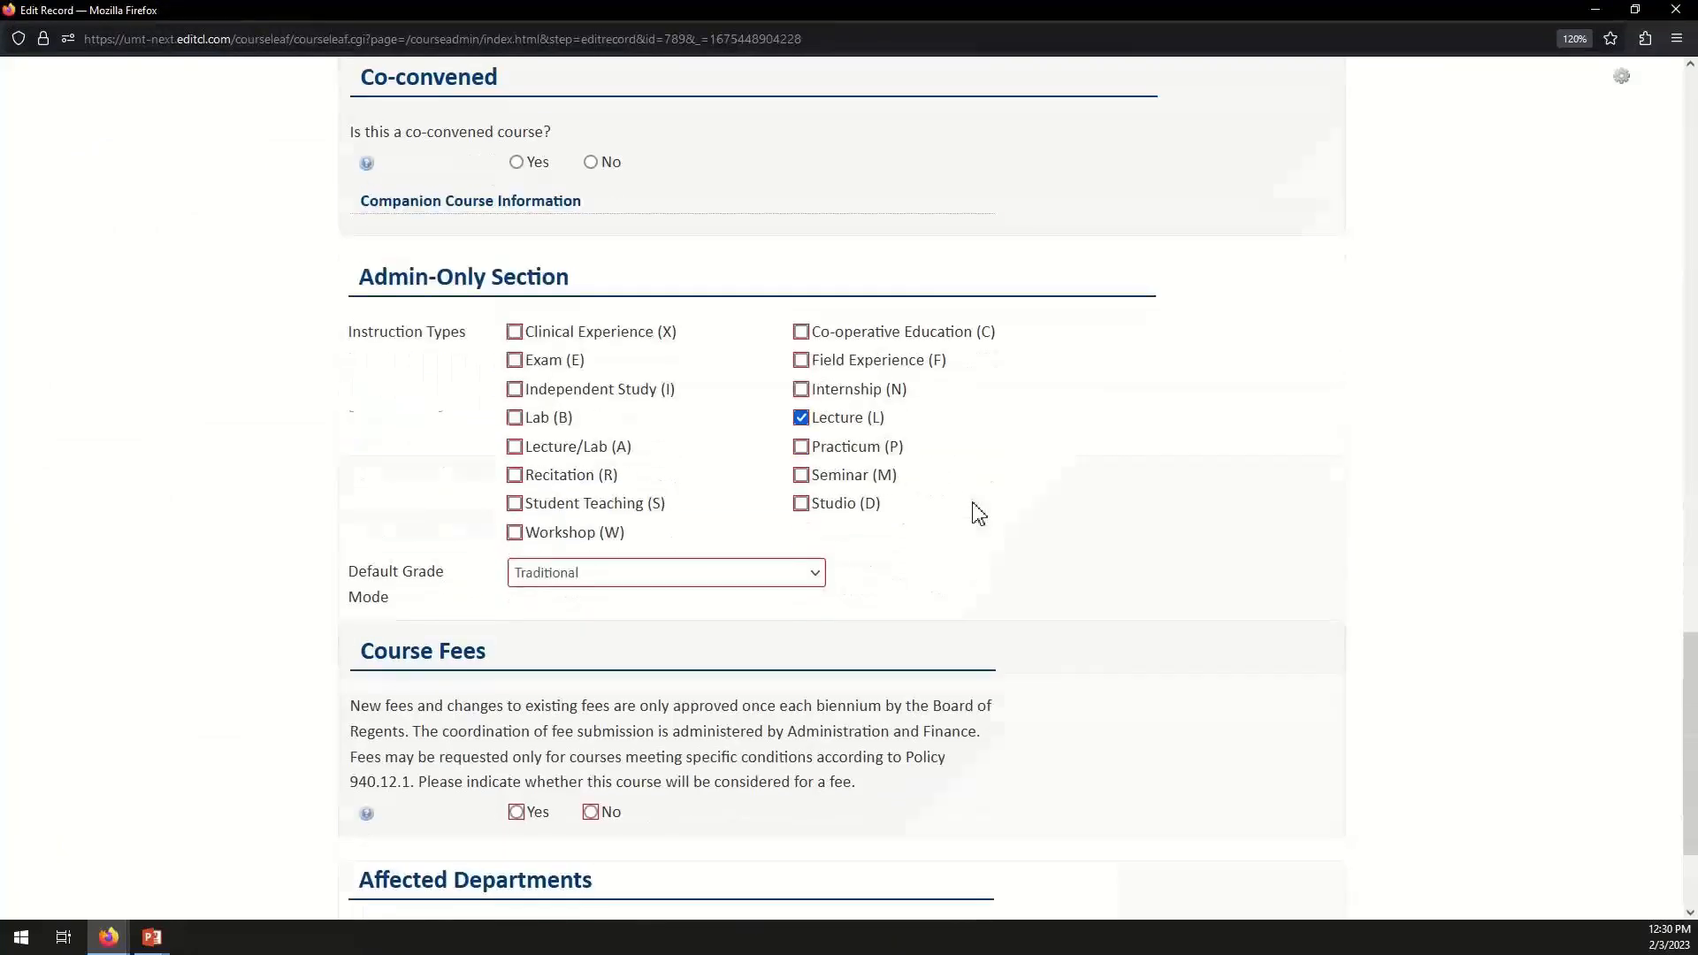
scroll(978, 513, "down", 3)
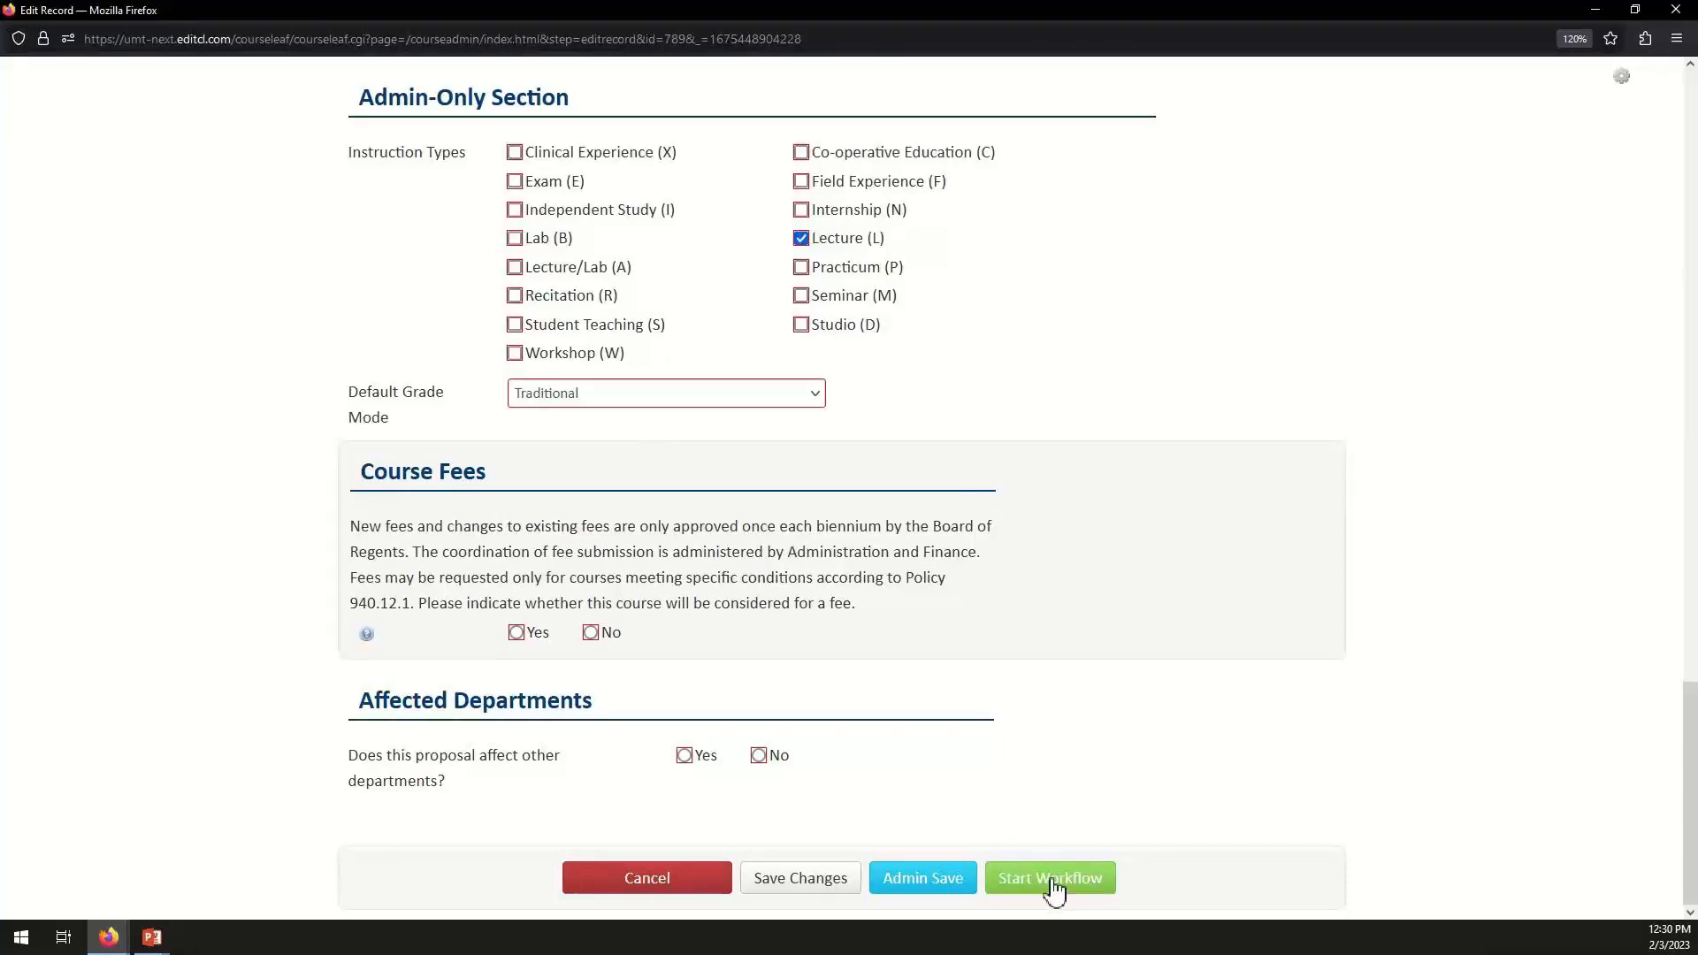
left_click(624, 888)
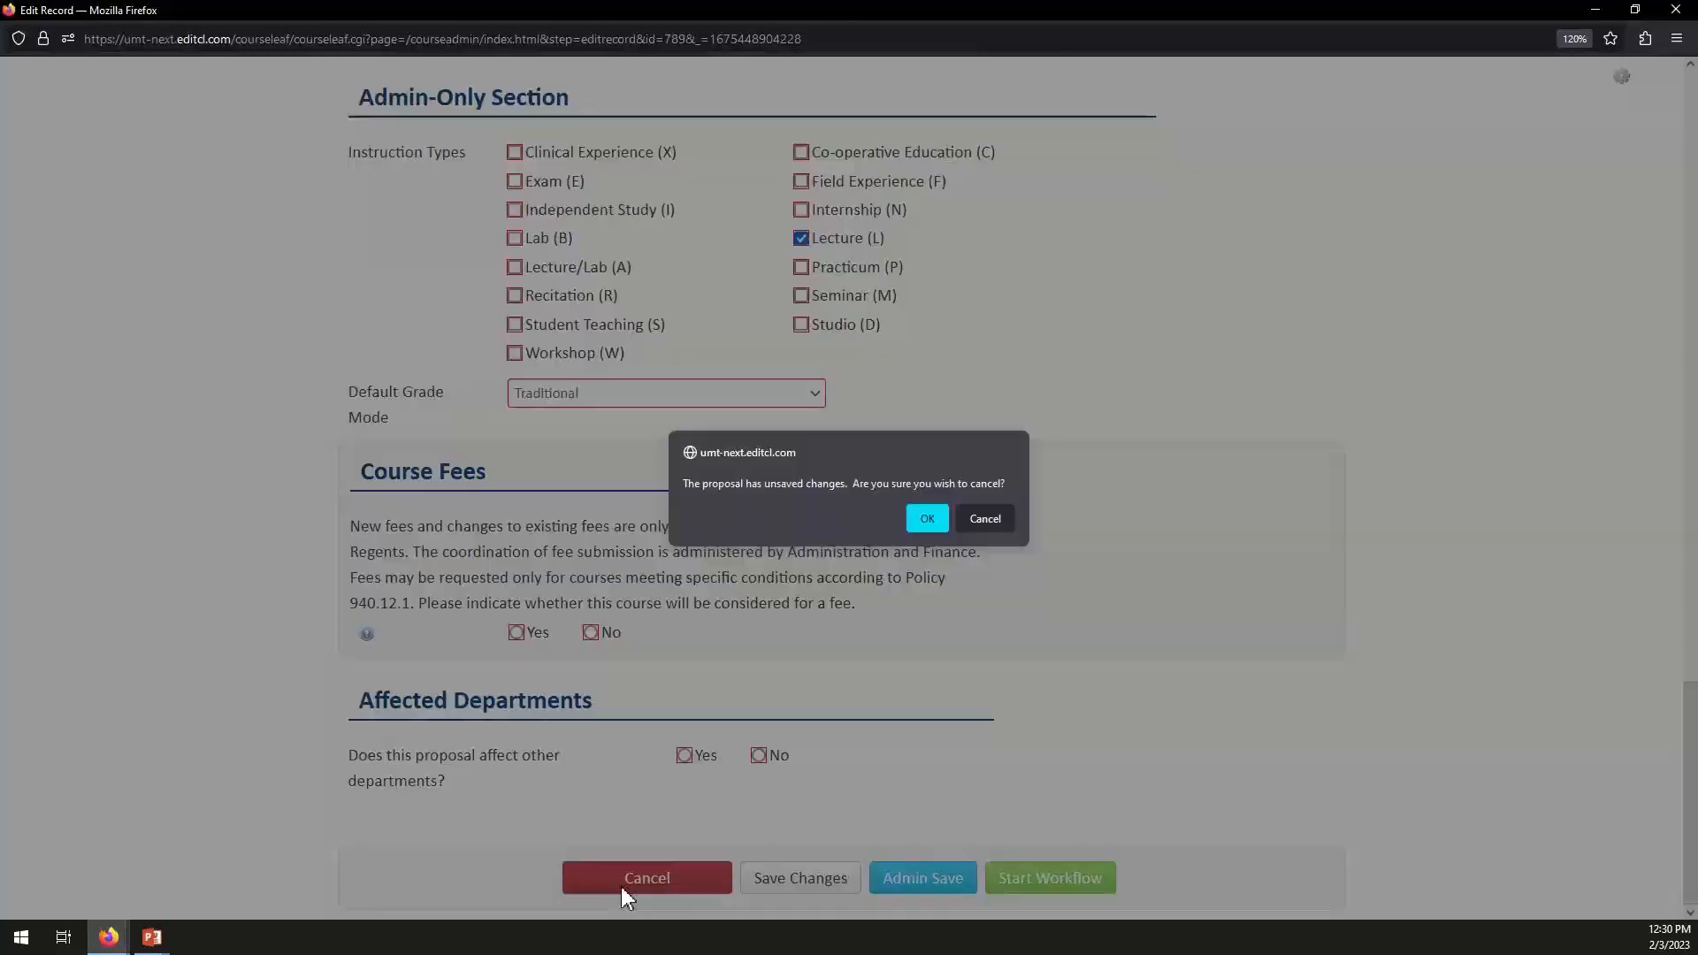
left_click(927, 519)
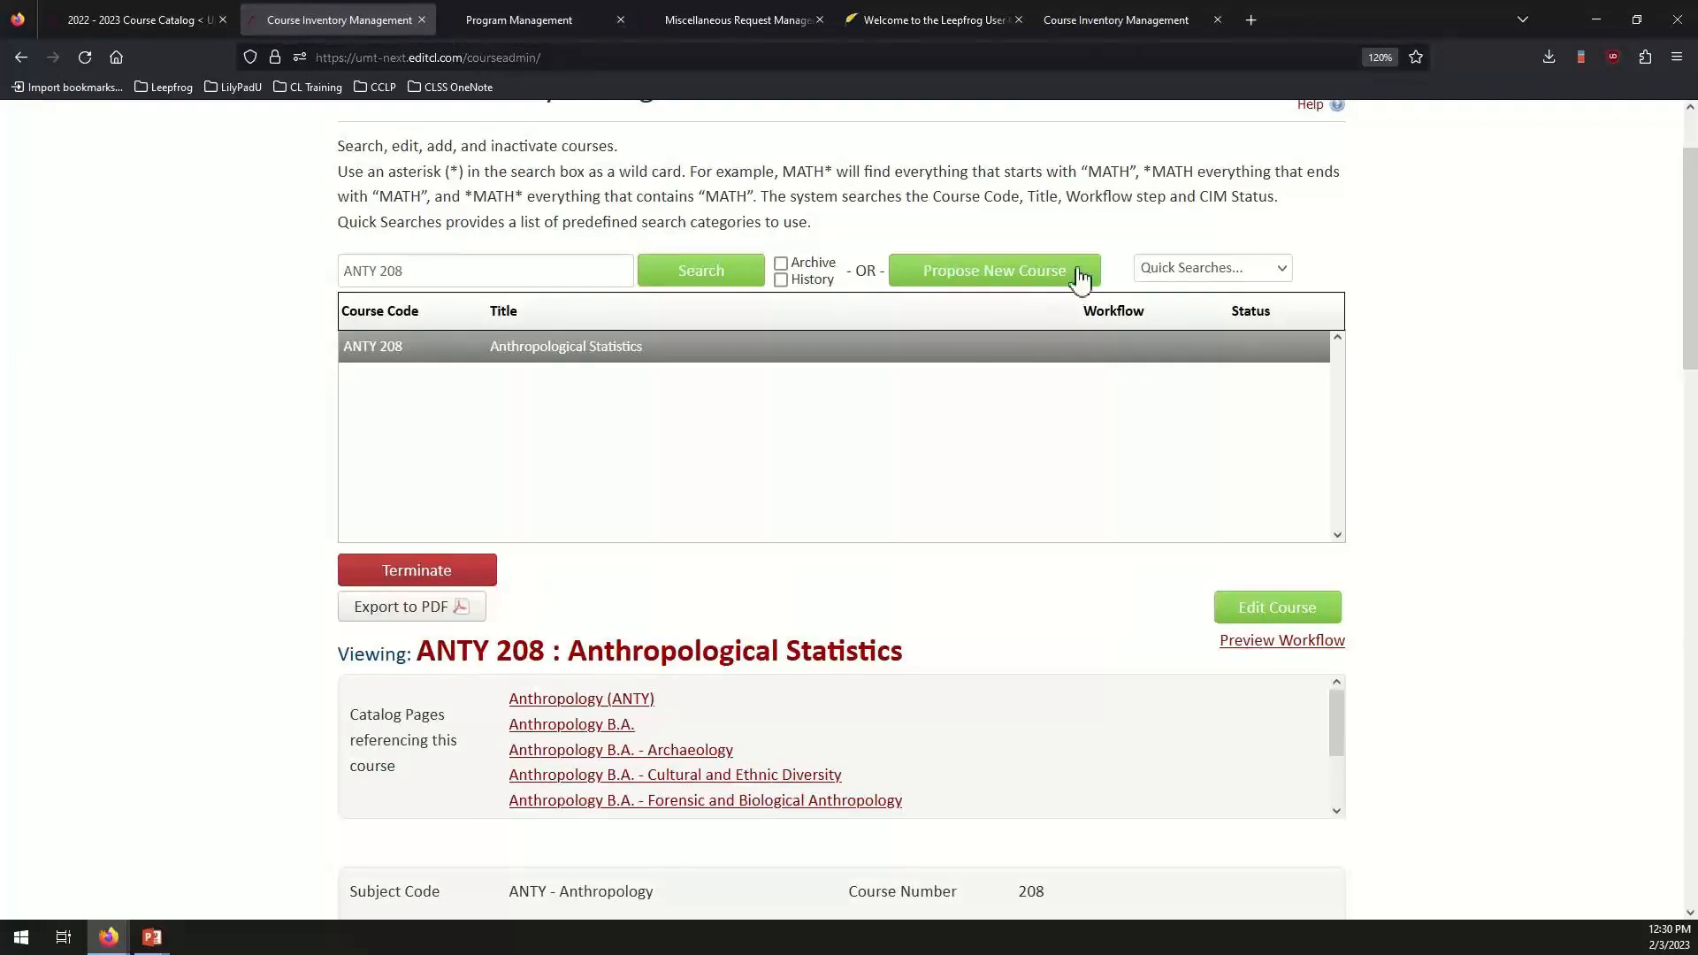
Start a new course proposal and set its Subject Code to ANTY - Anthropology.
left_click(1001, 288)
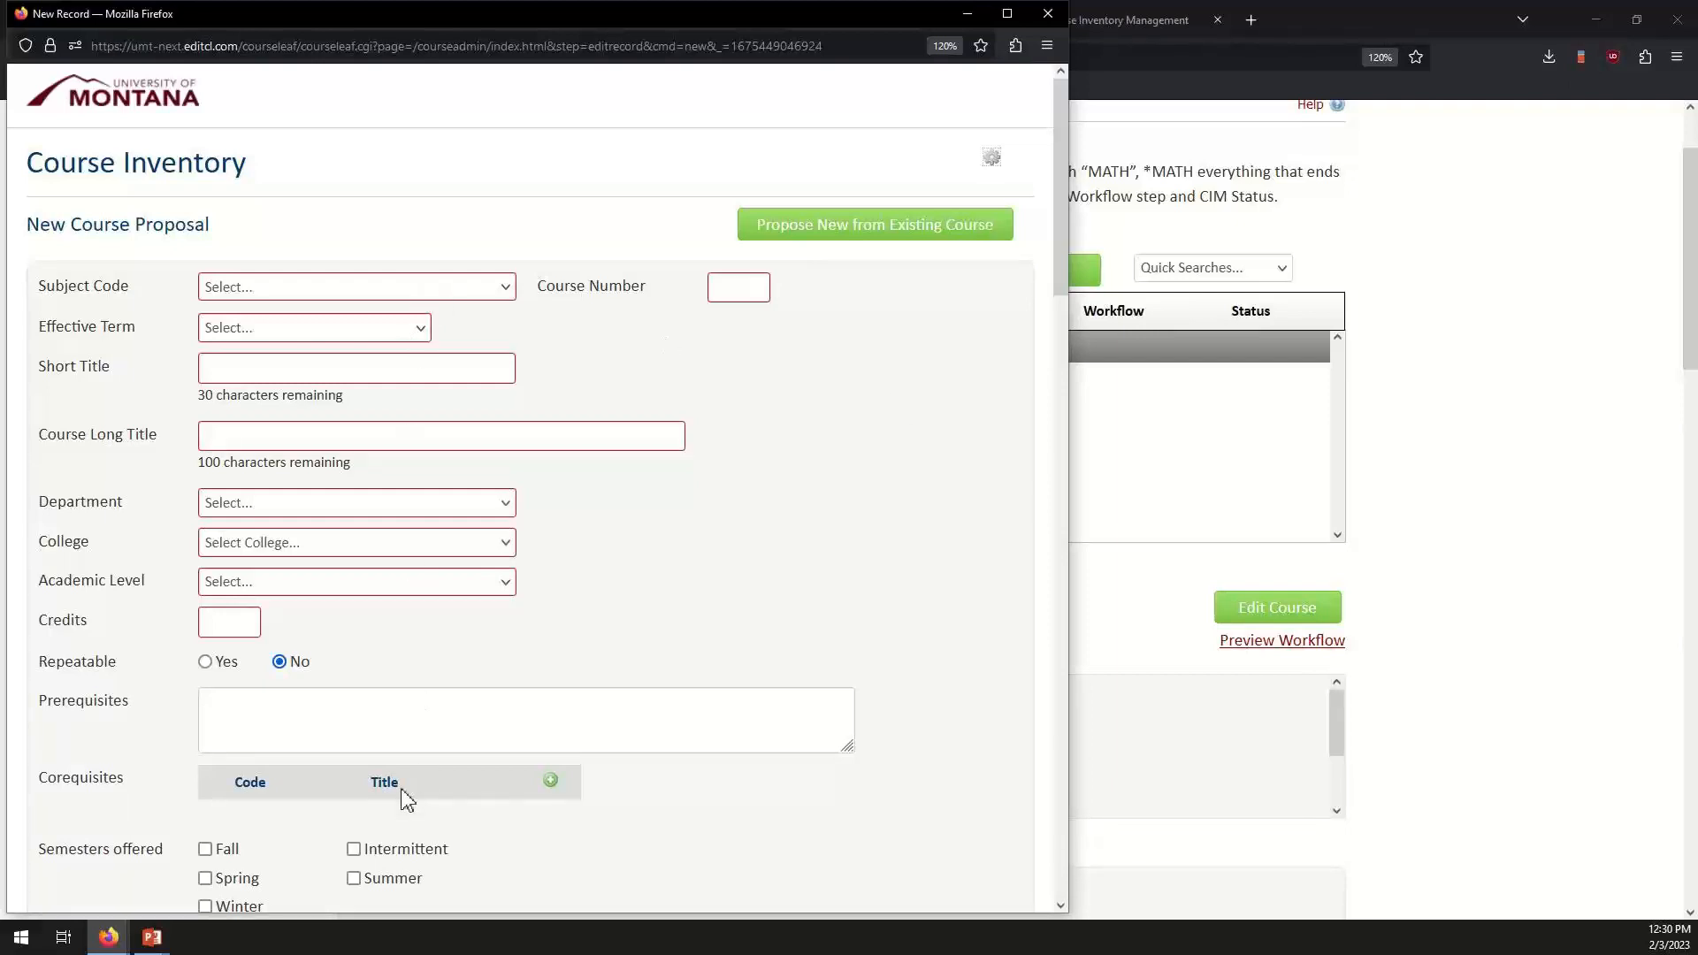
left_click(287, 303)
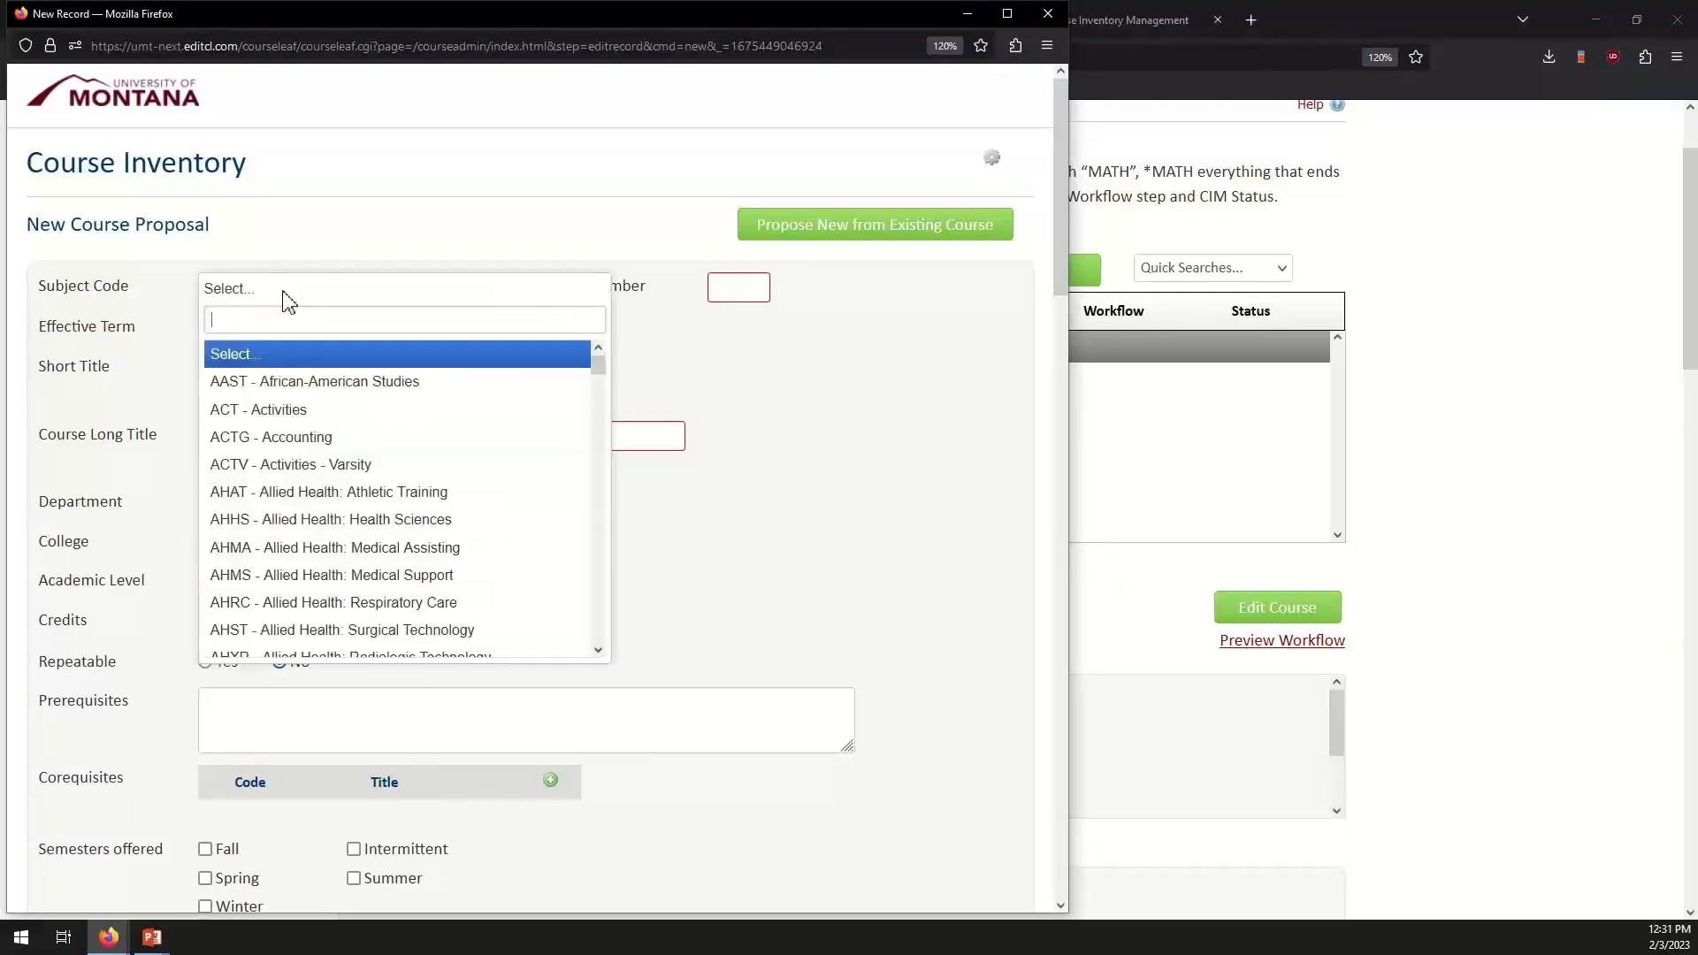
type("ant")
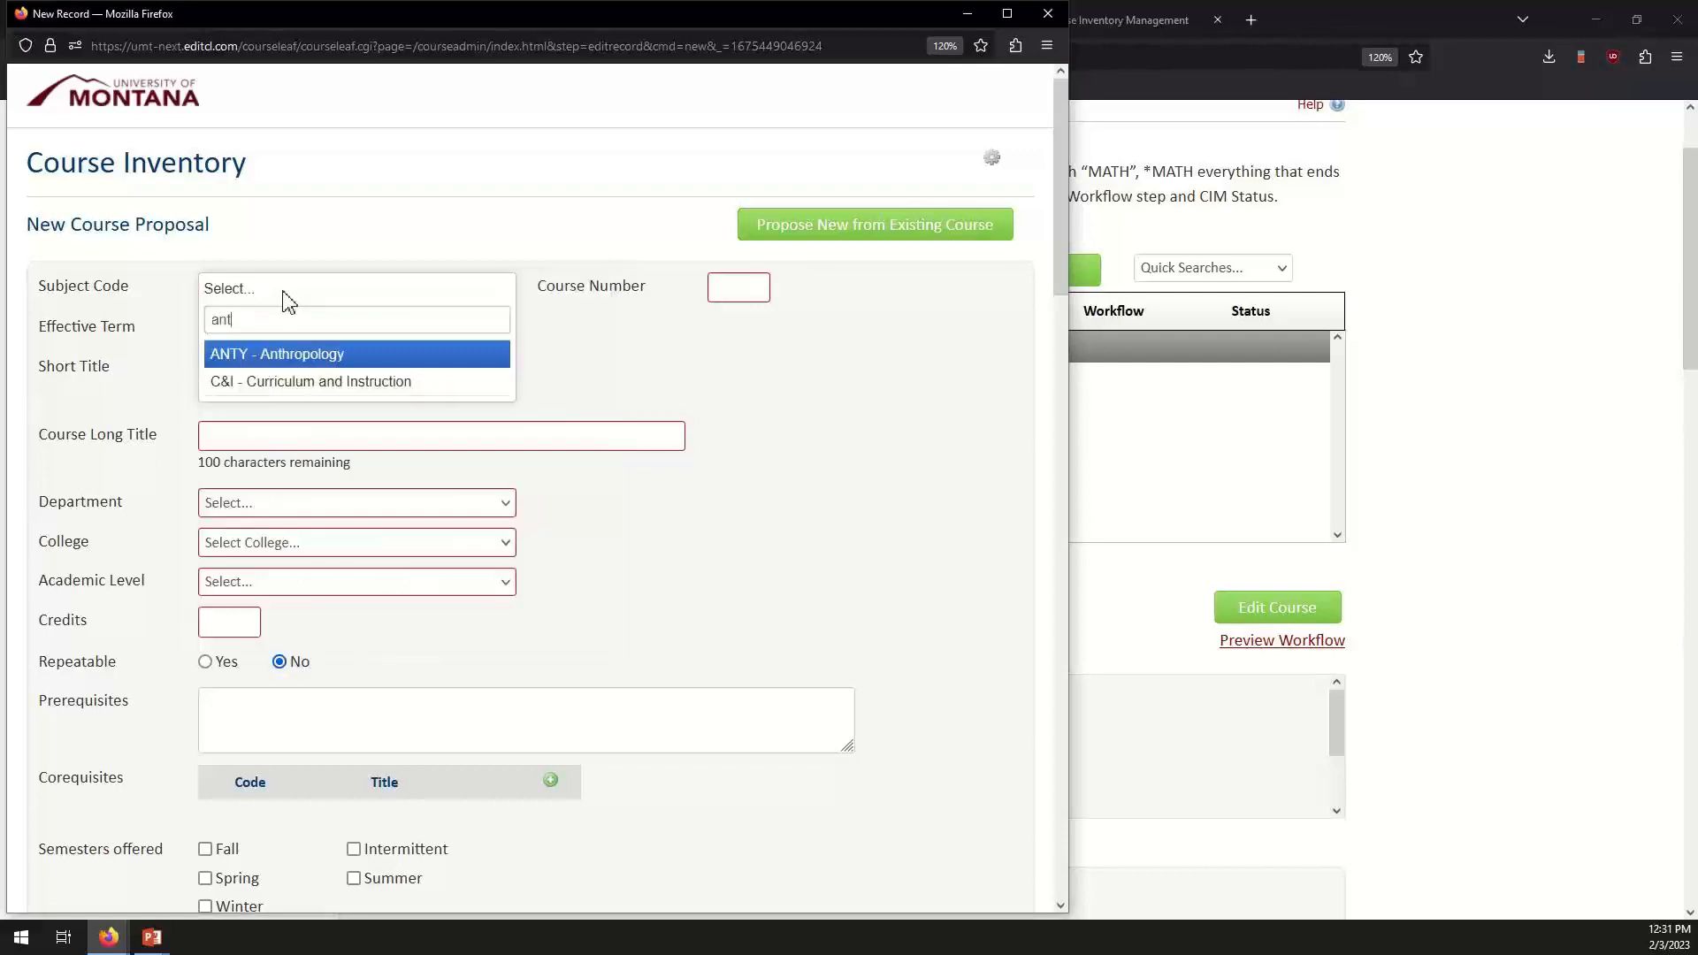
key("Return")
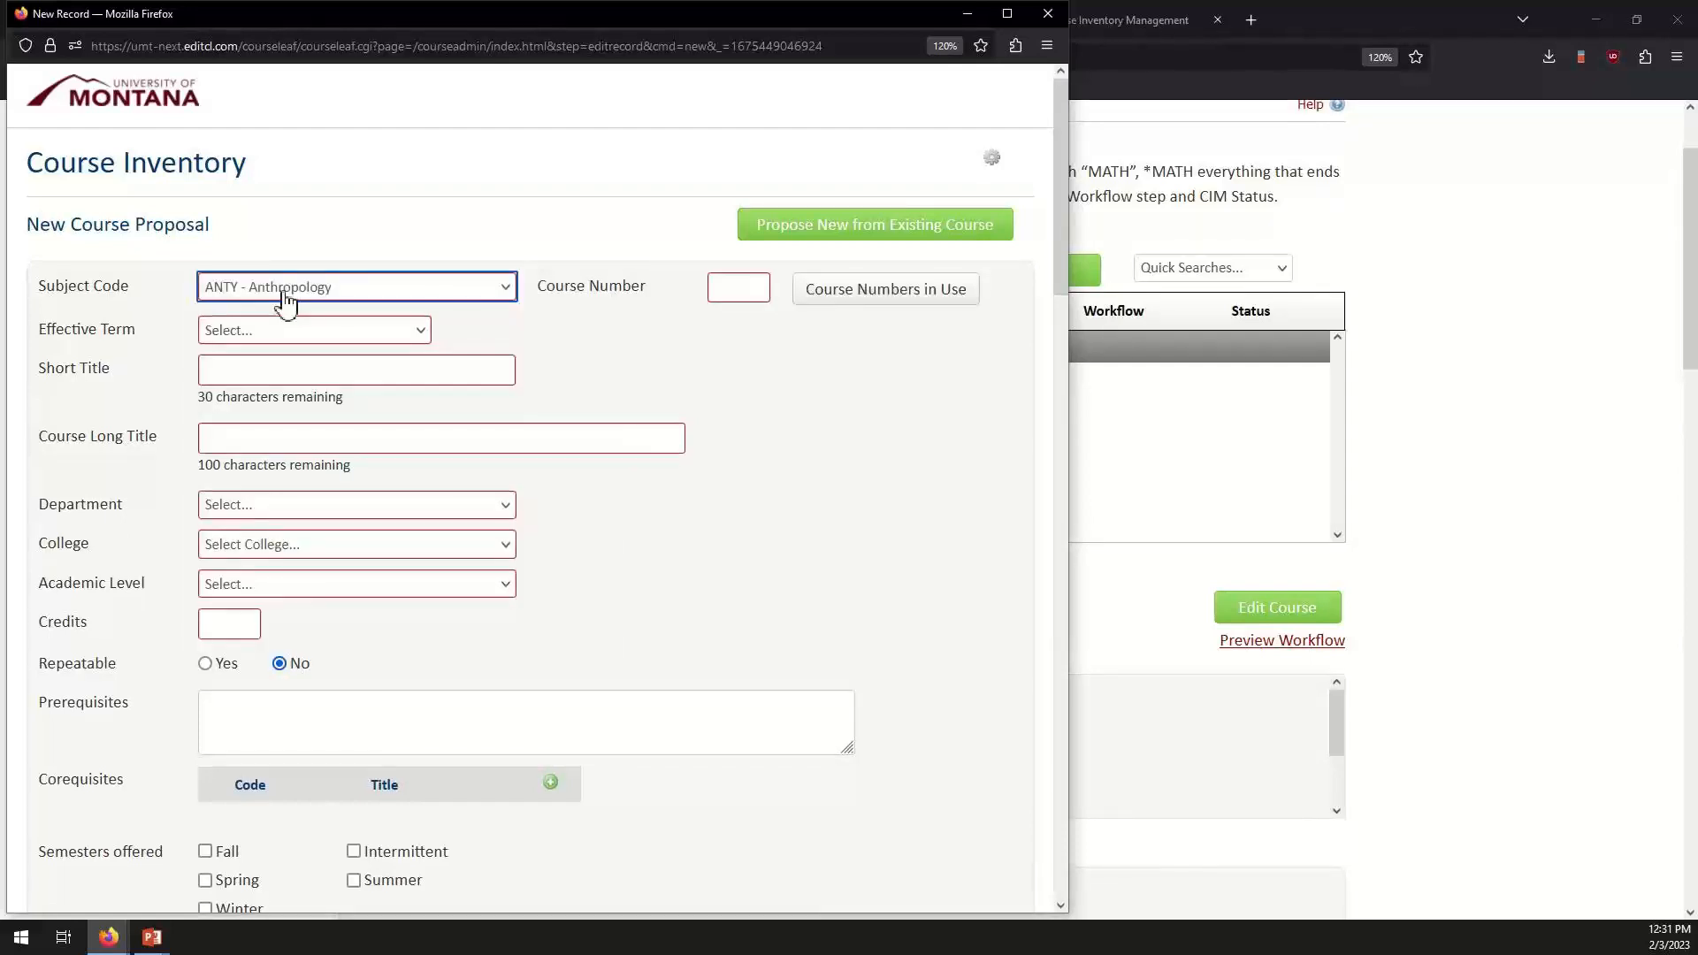
Check the course numbers in use for ANTY and set the proposal's Course Number to 130.
left_click(878, 303)
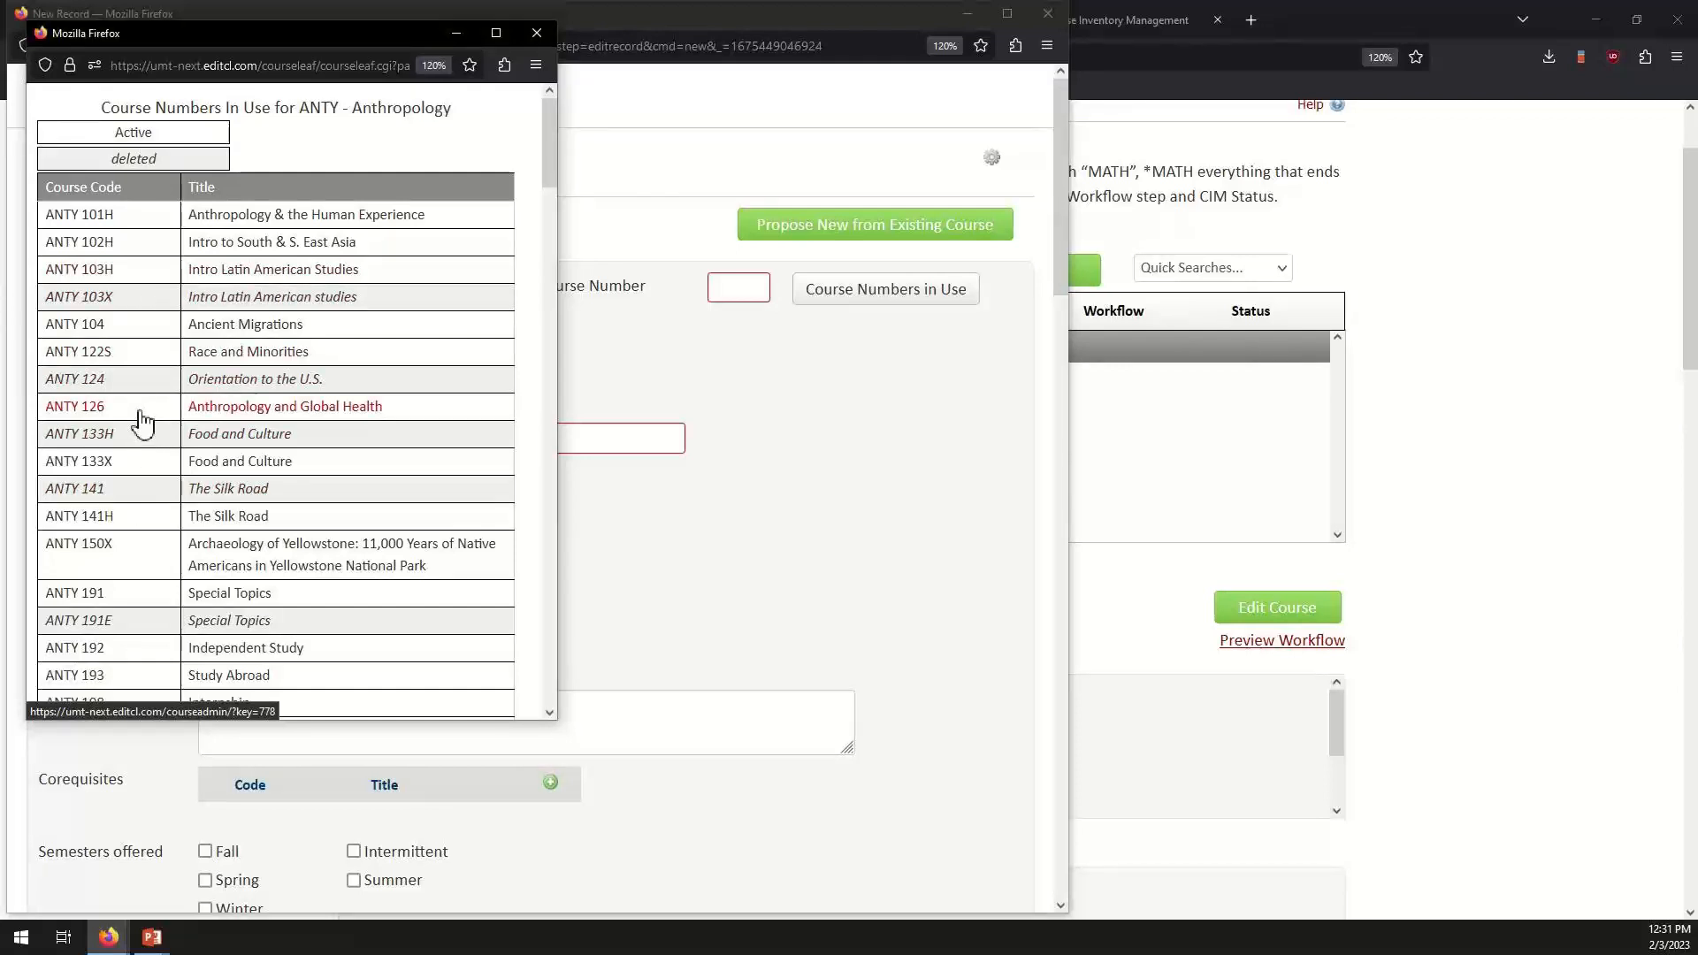
left_click(537, 33)
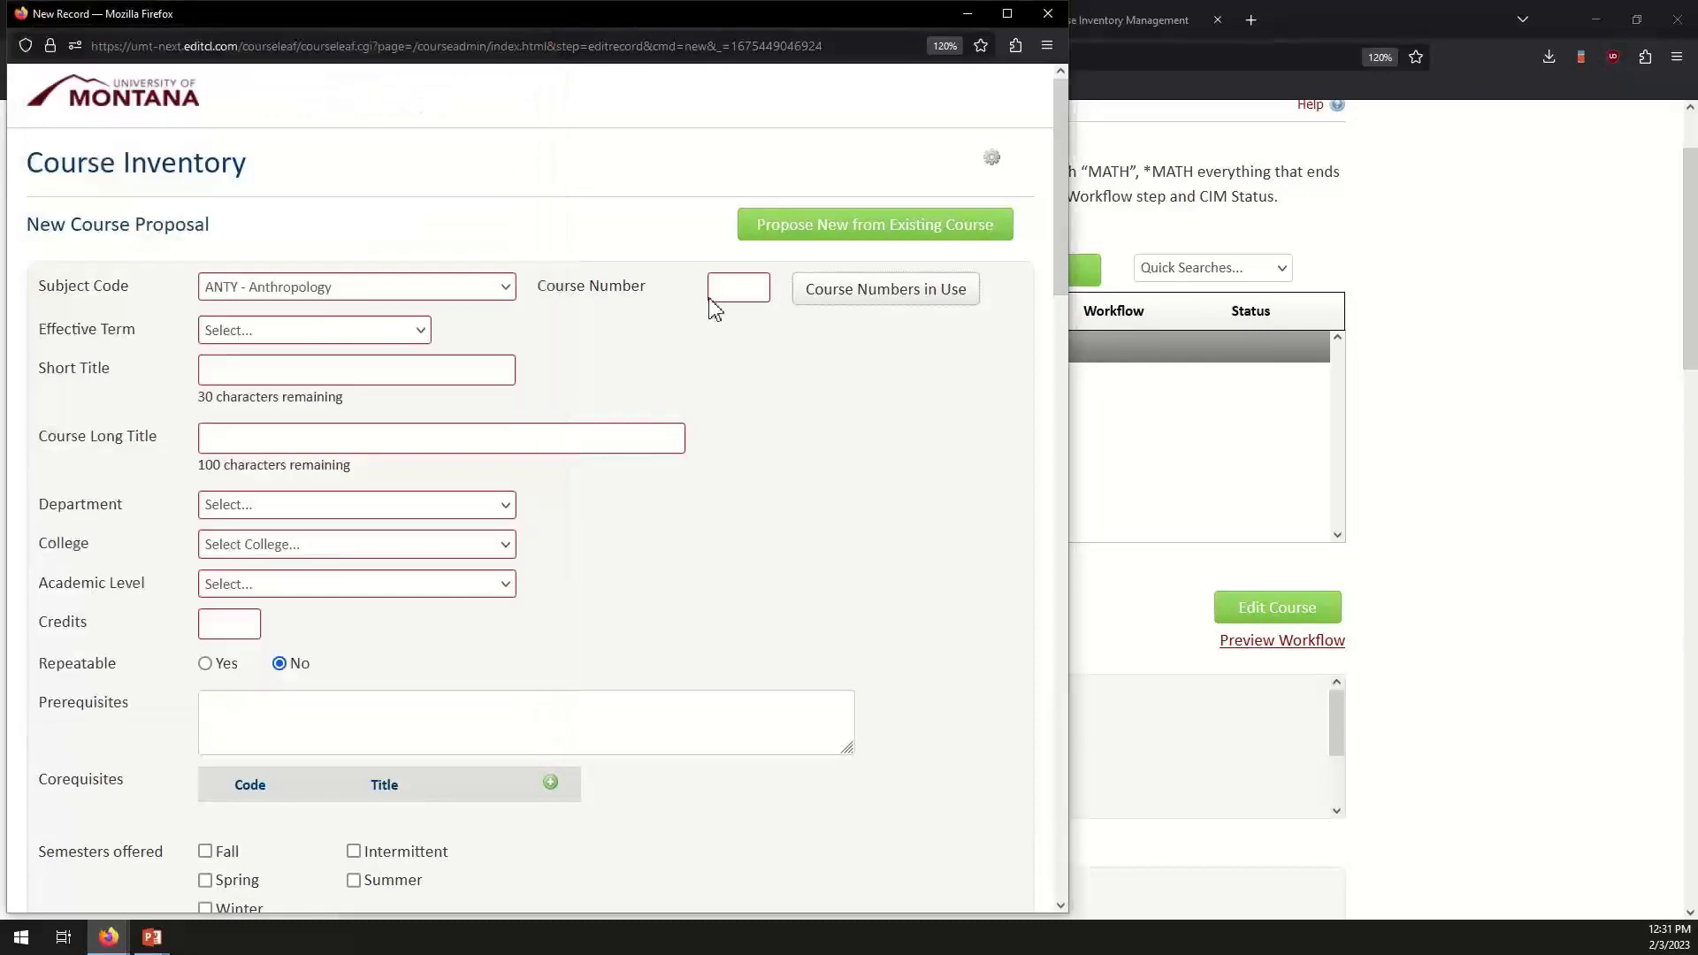
left_click(729, 291)
type("130")
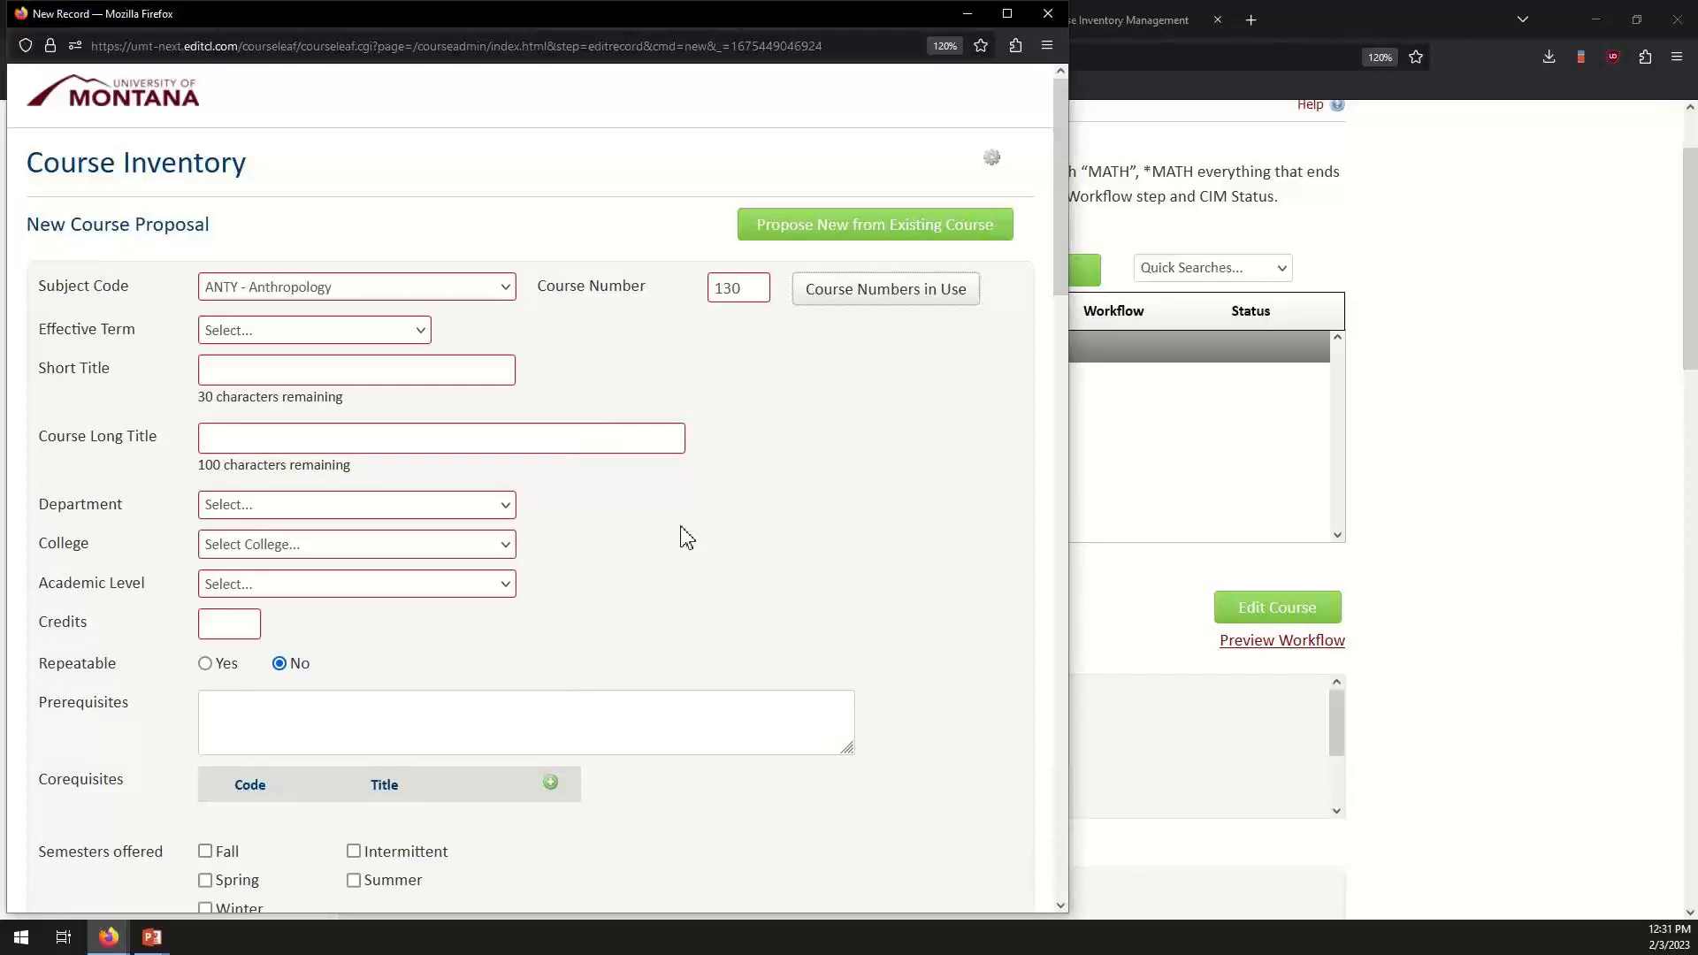
Fill the new proposal from existing course ANTY 126, Anthropology and Global Health, in College Humanities & Sciences, accepting the overwrite of current values.
left_click(867, 228)
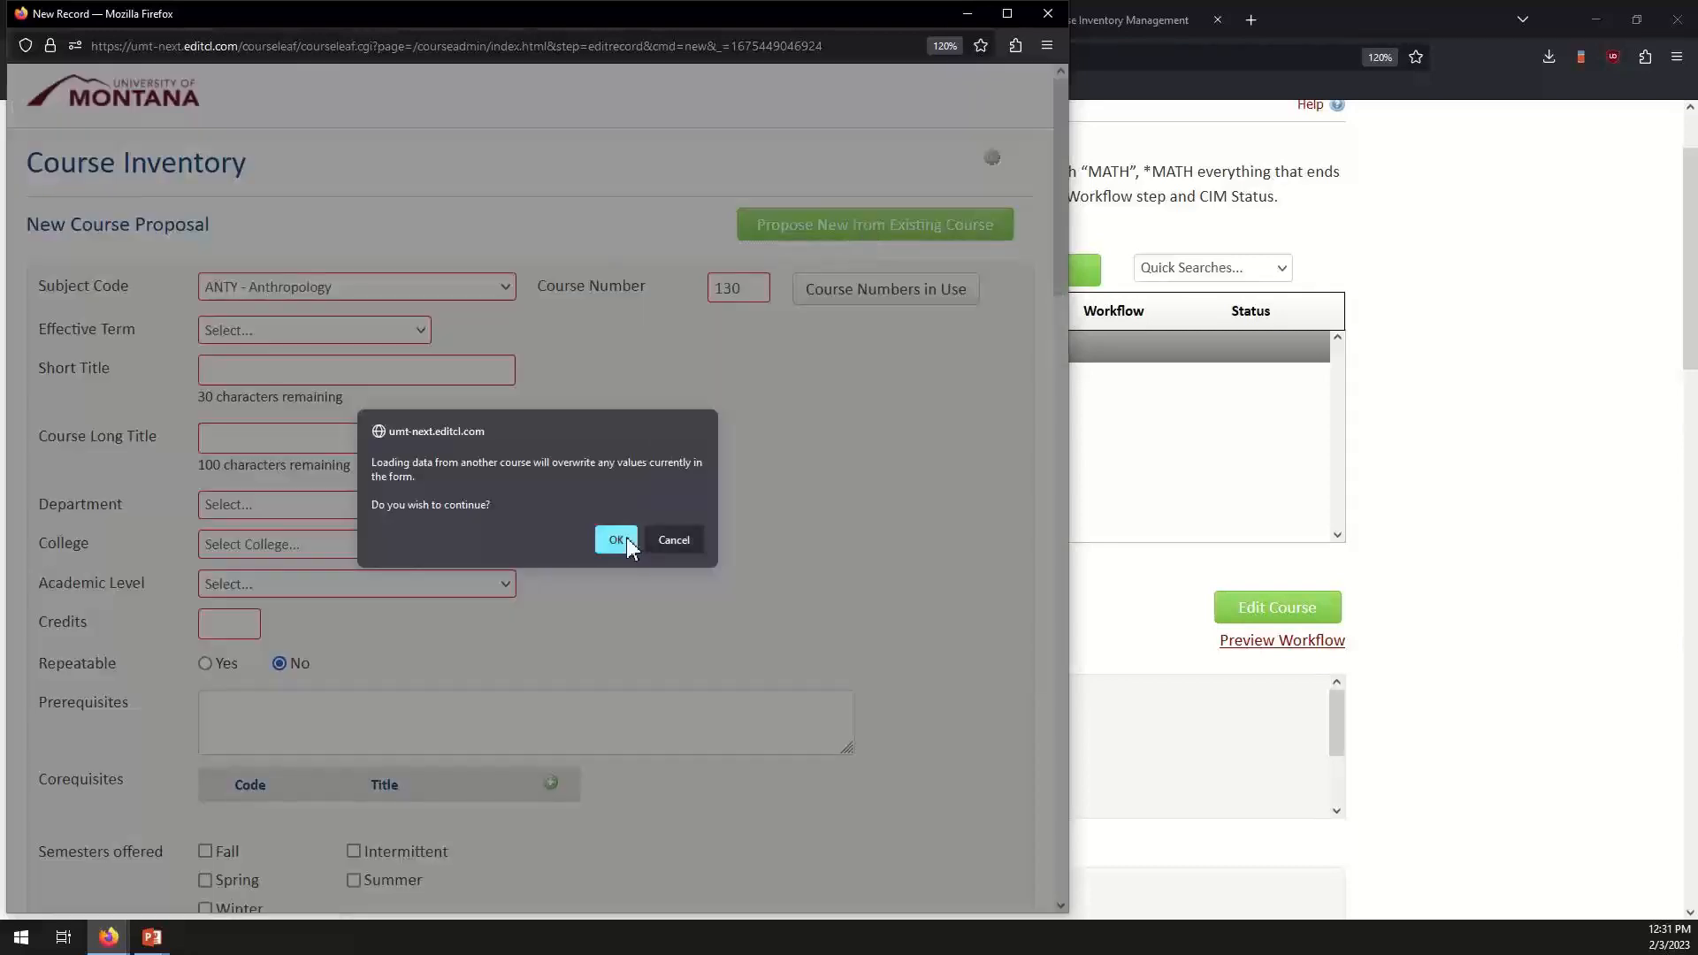
left_click(614, 538)
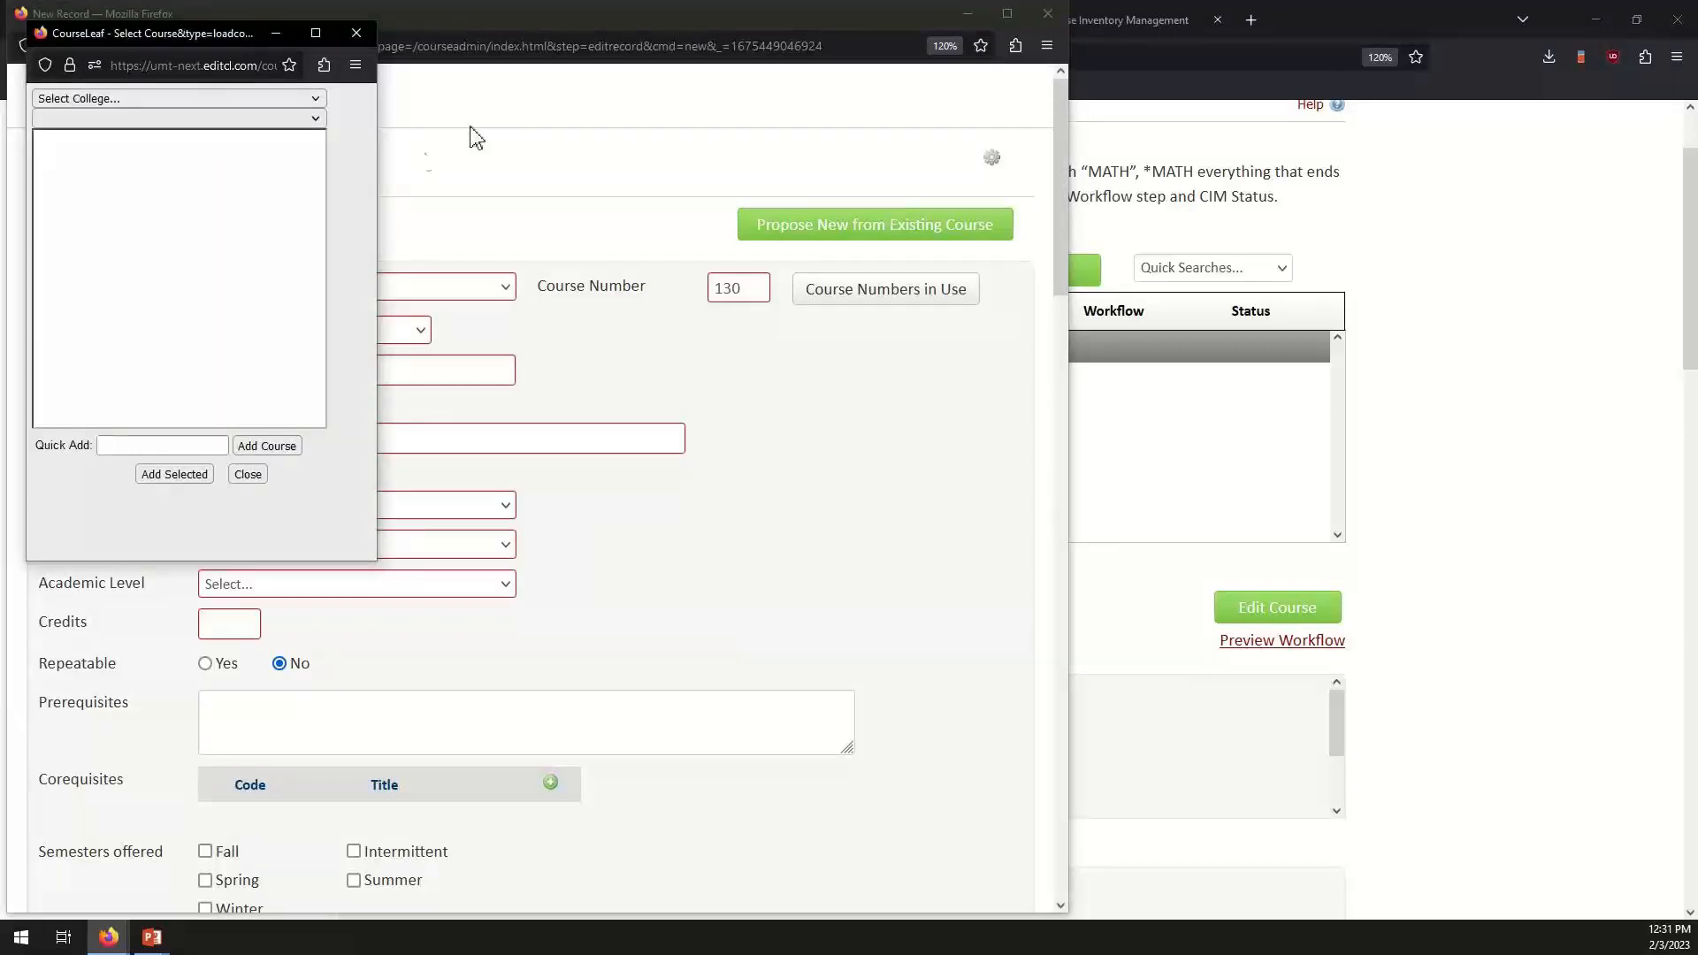
left_click_drag(211, 30, 560, 194)
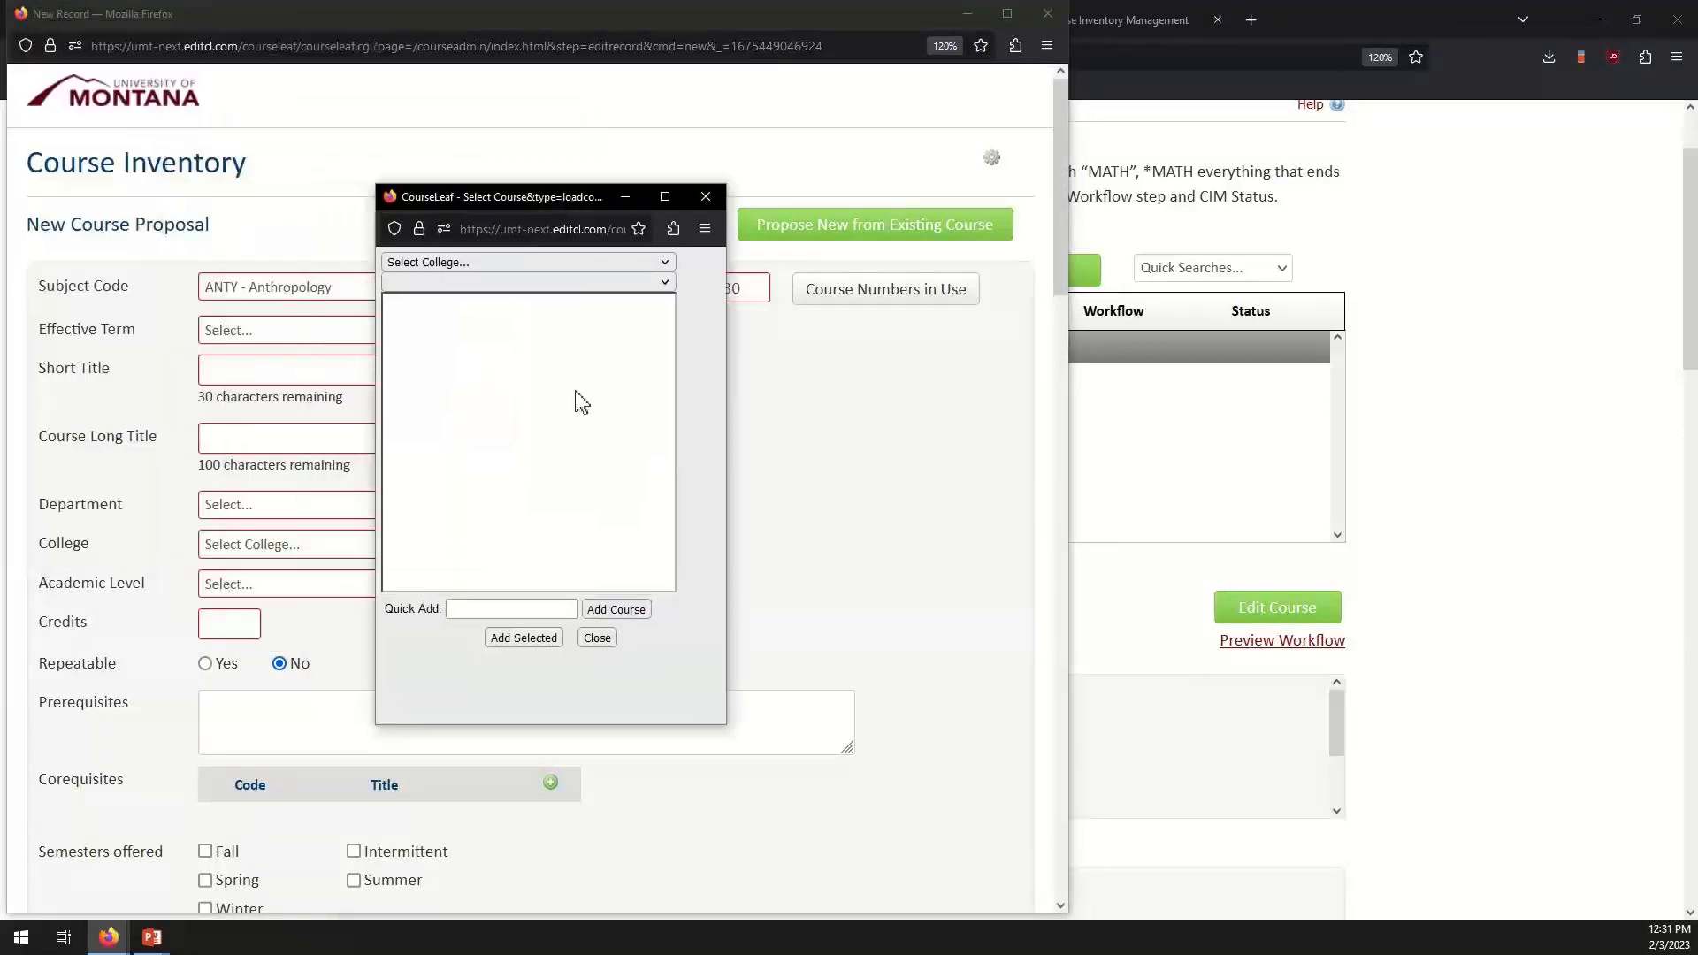
left_click(510, 264)
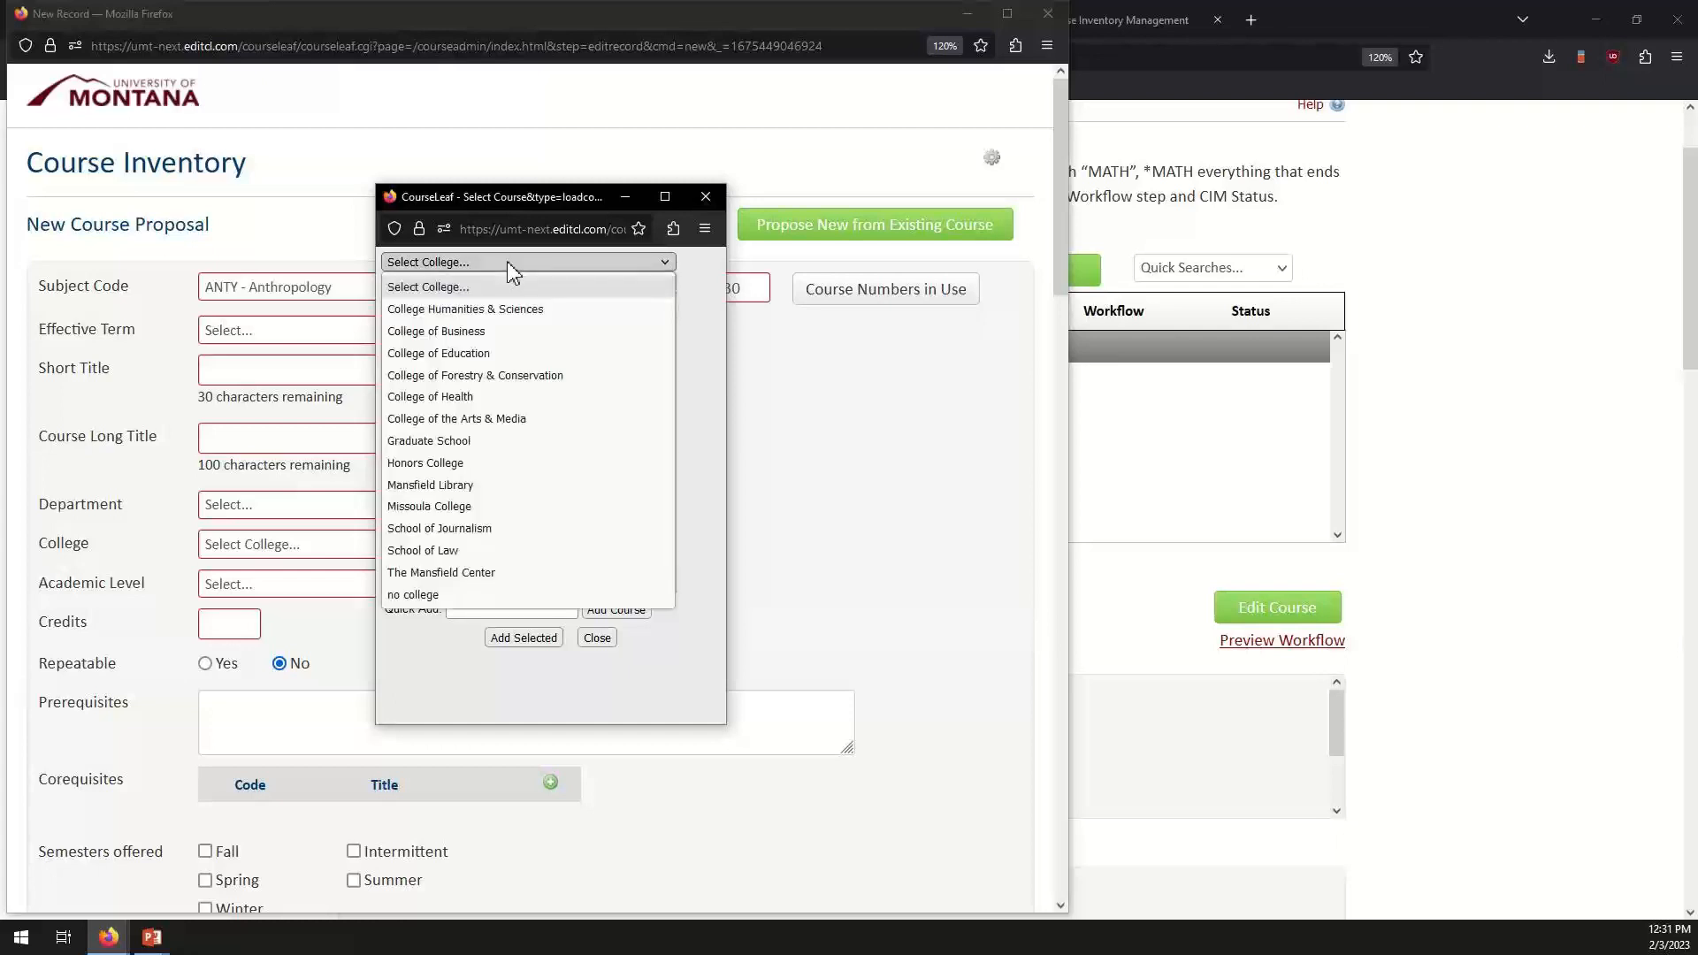
left_click(514, 309)
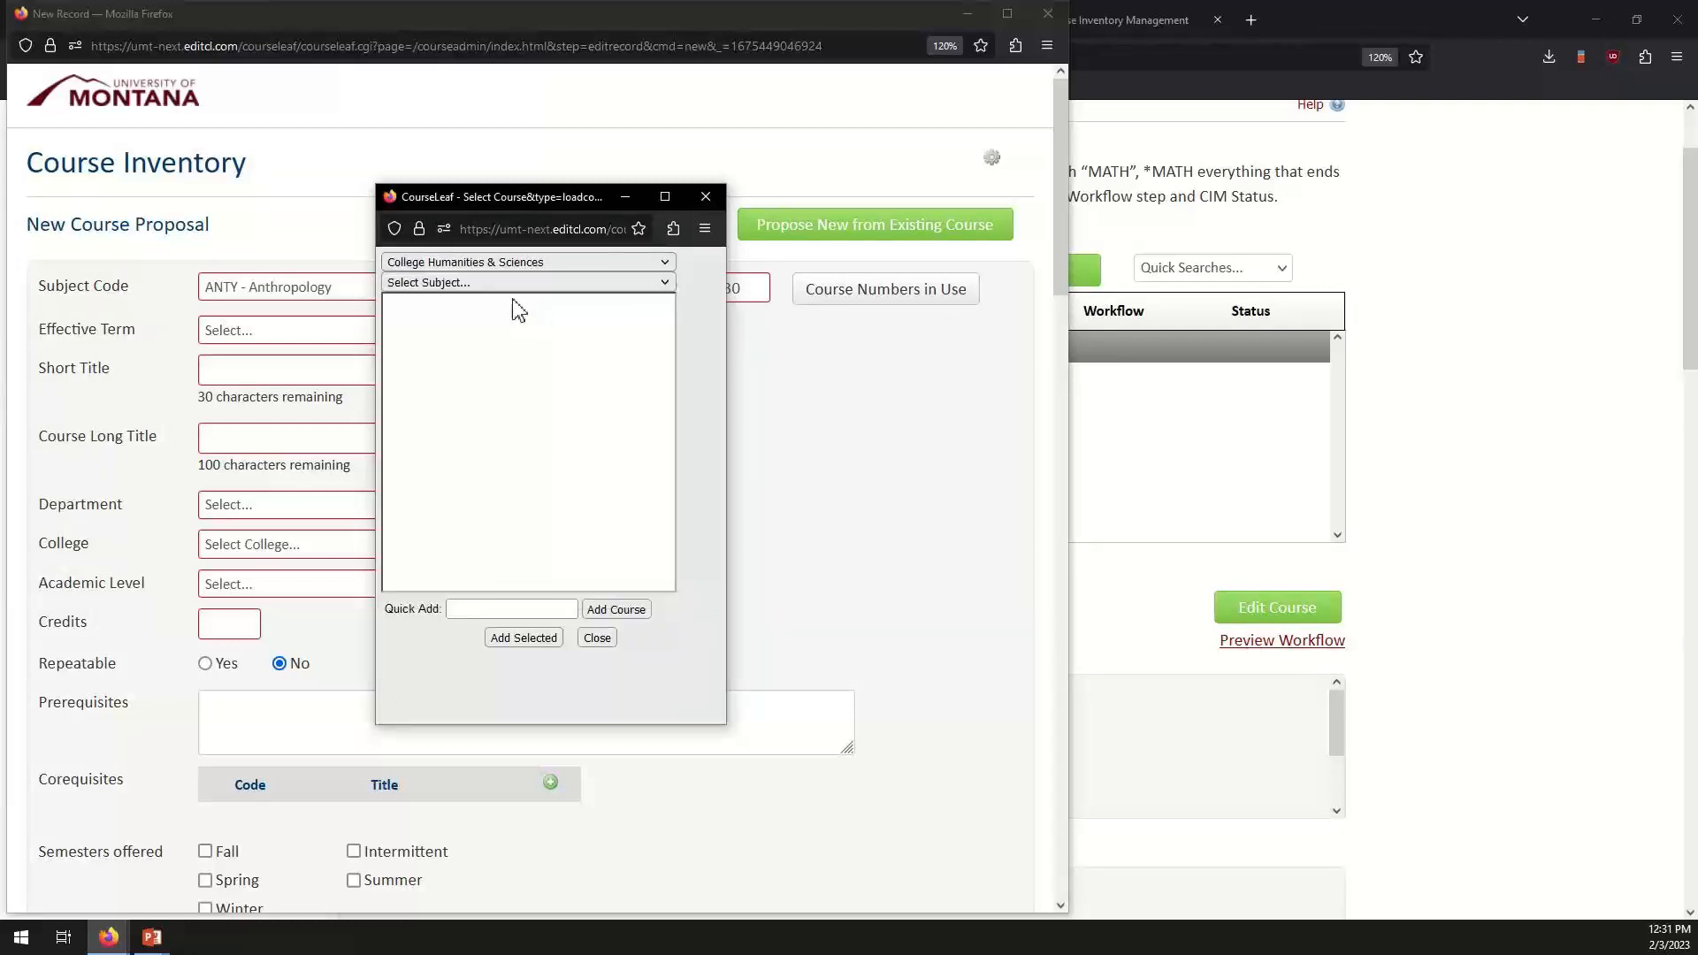
left_click(456, 283)
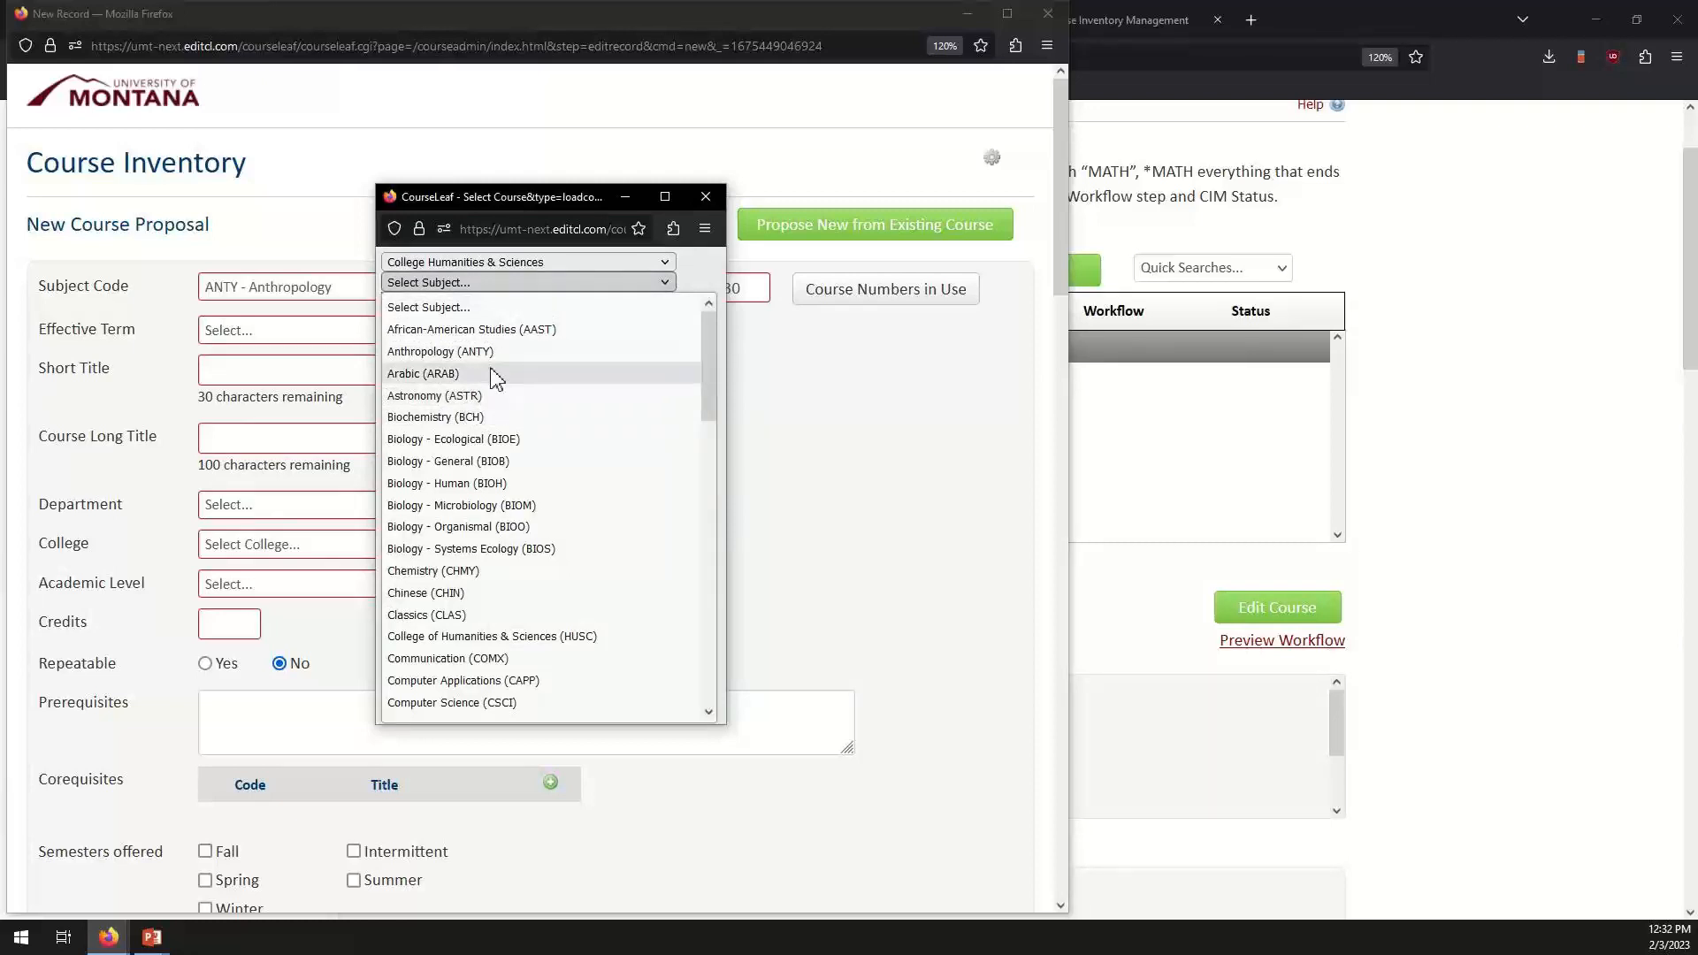
left_click(496, 352)
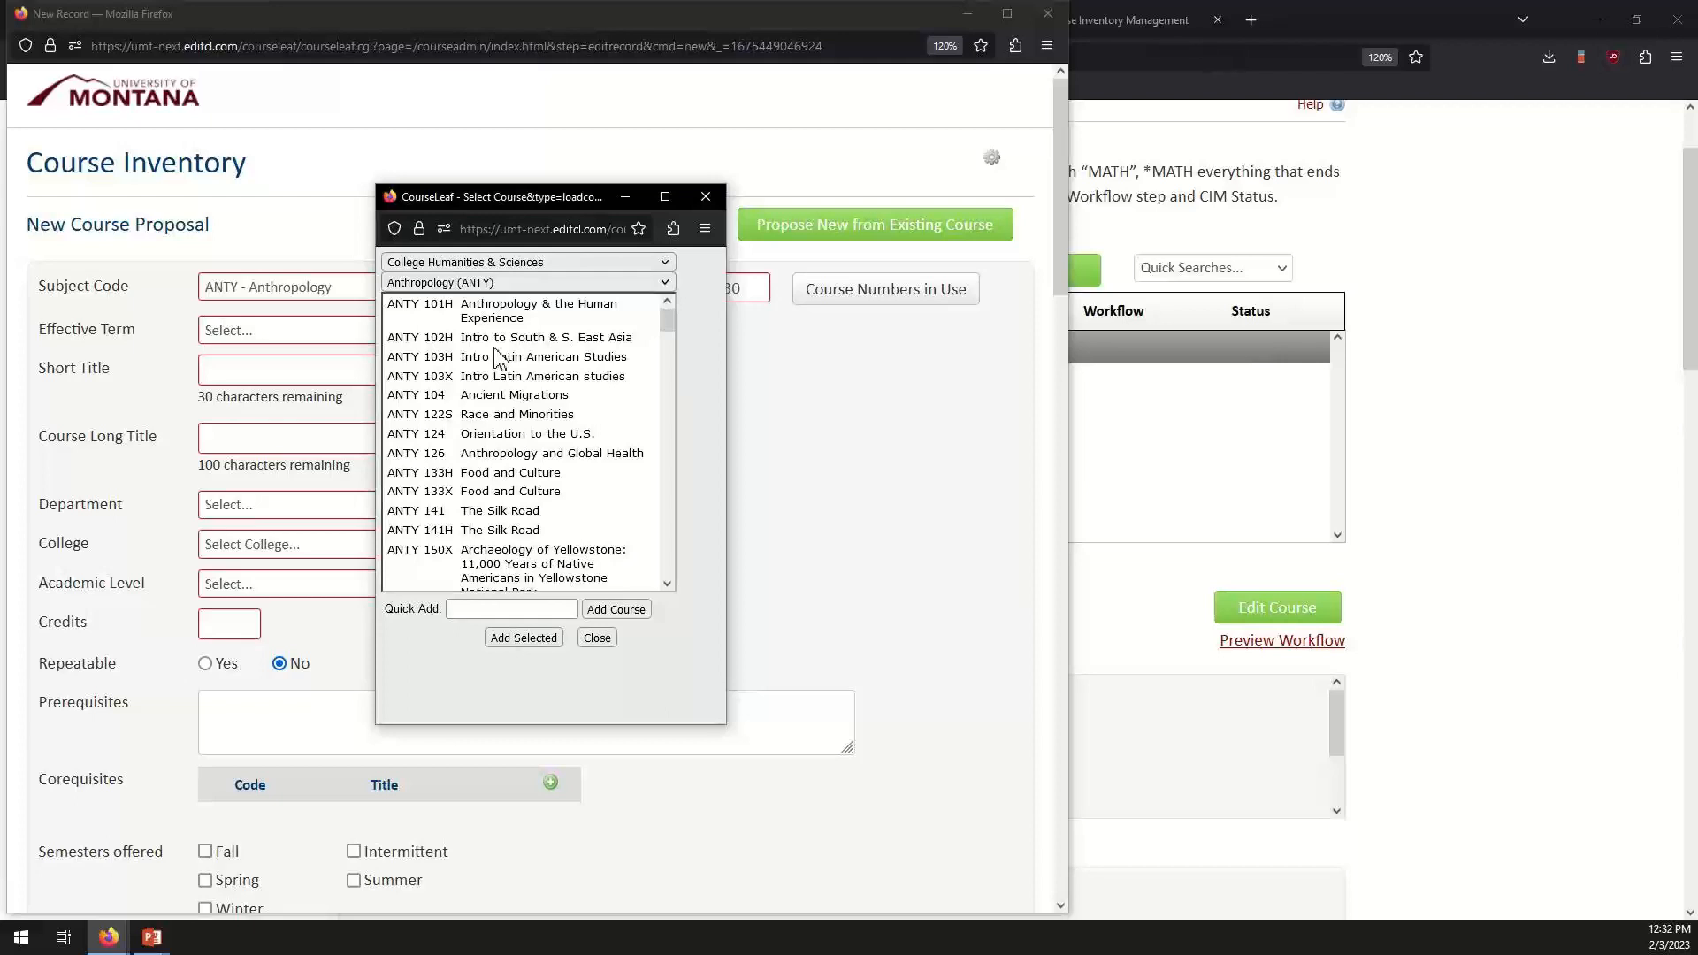
left_click(551, 456)
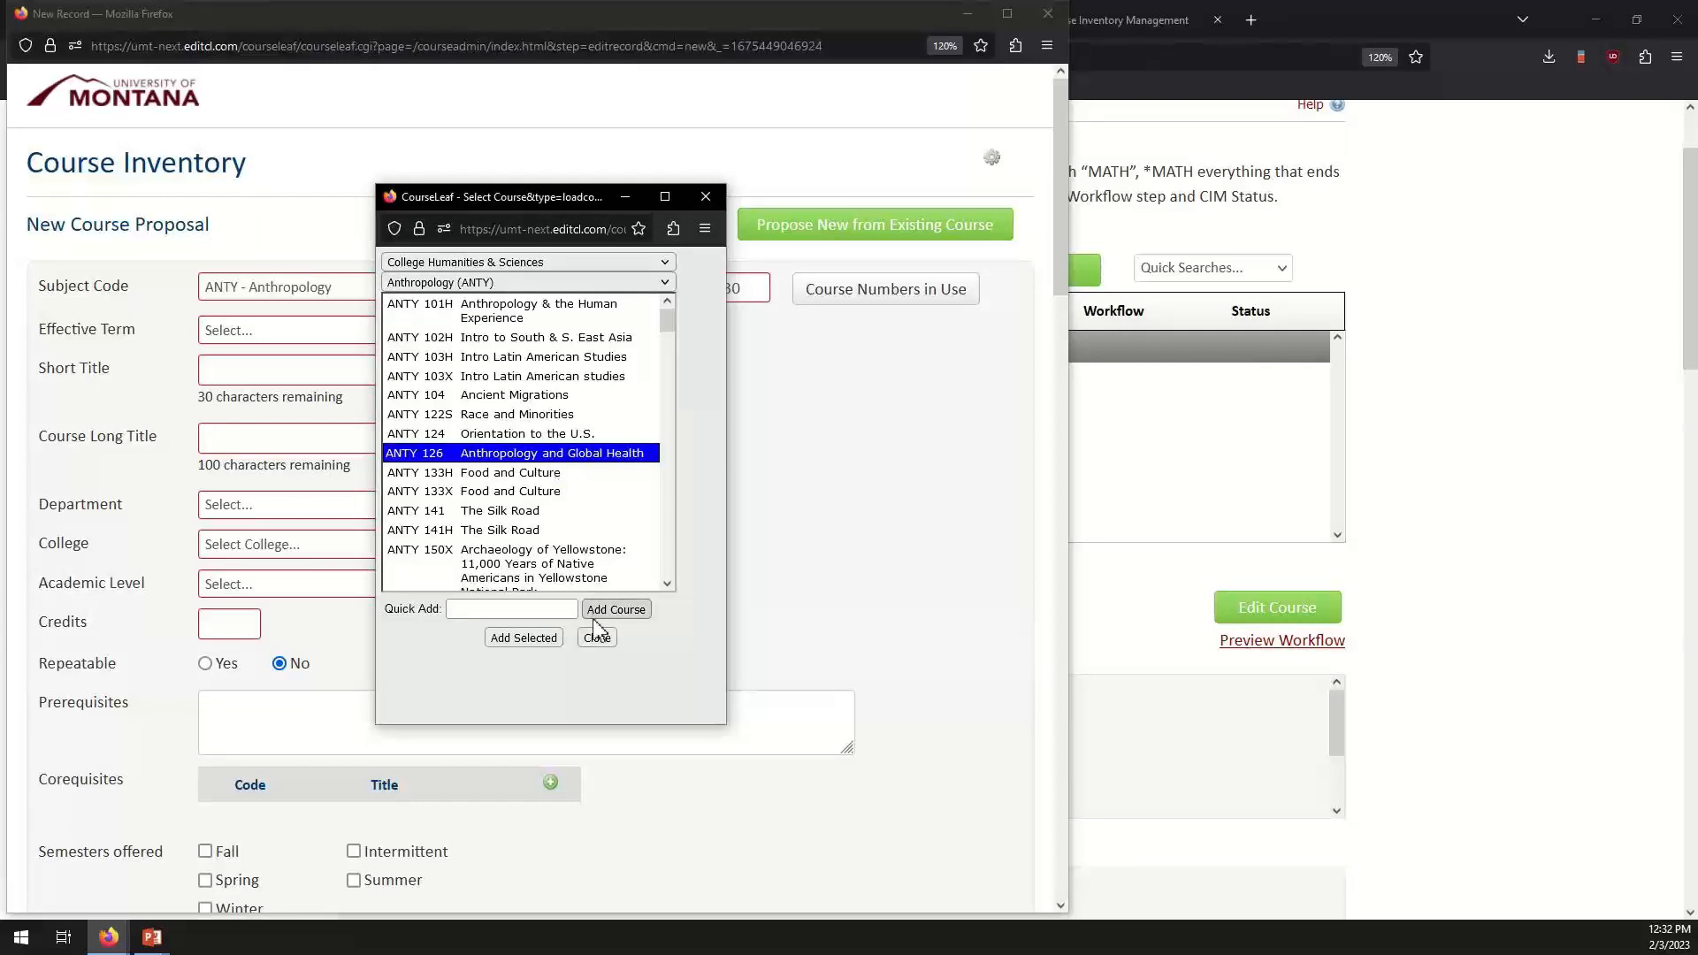
left_click(523, 639)
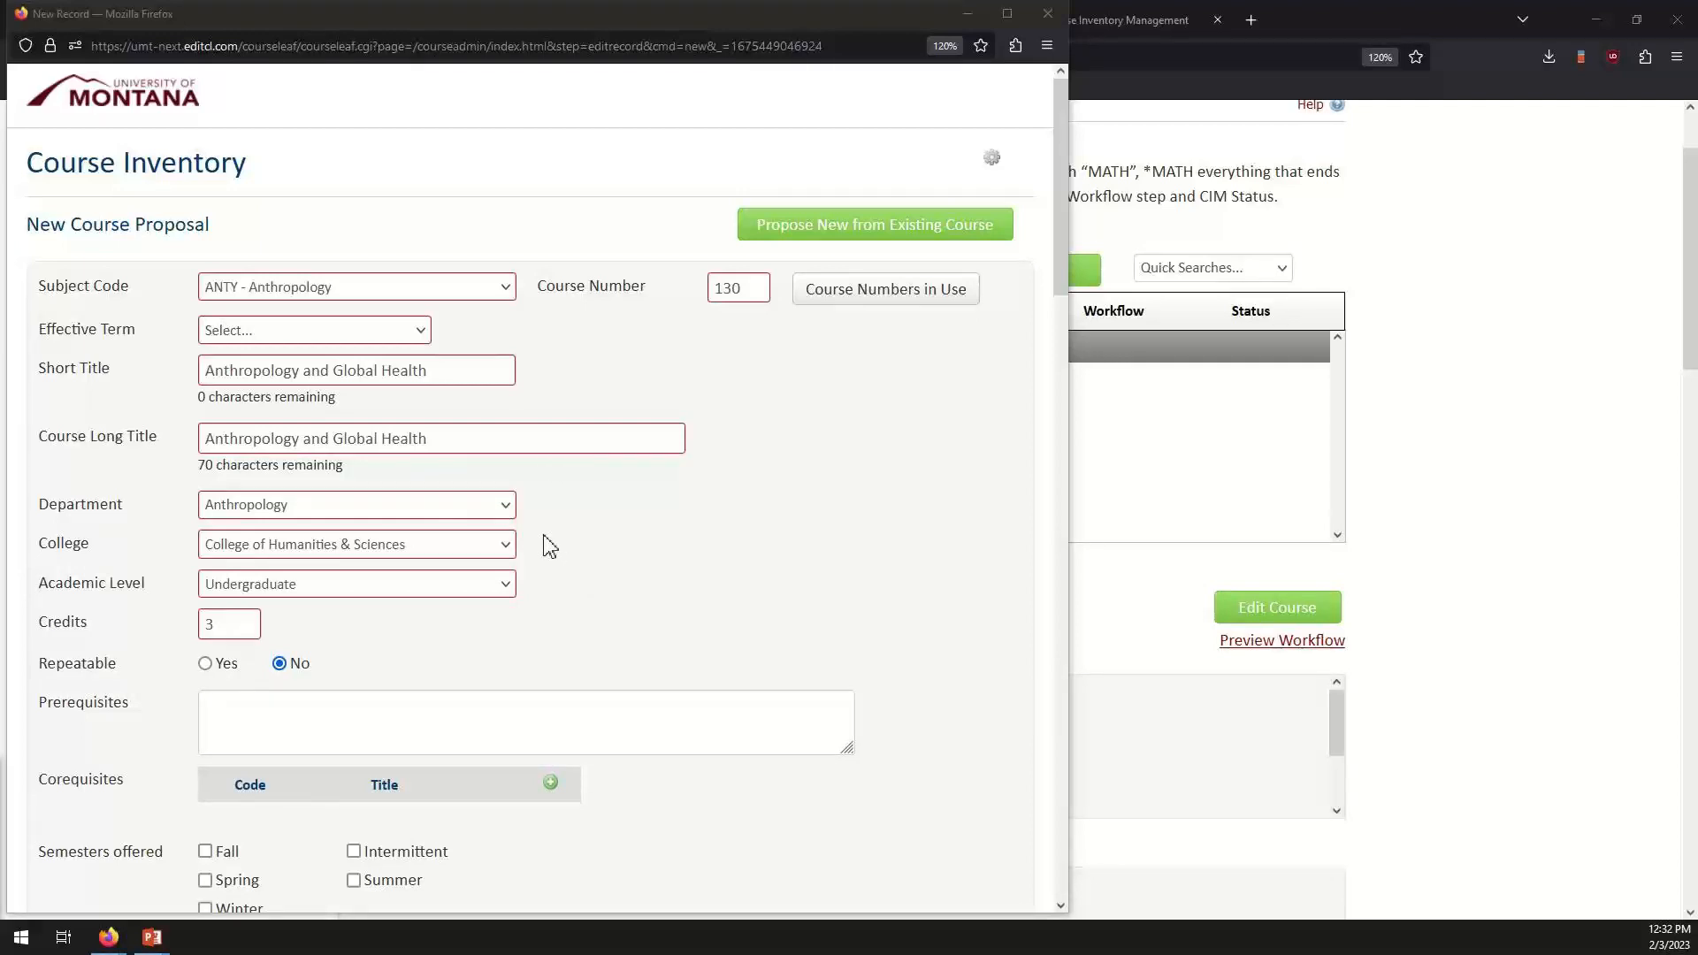
Change the proposal's Short Title to "Global Health Trends" and its Course Long Title to "Global Health".
scroll(549, 544, "down", 2)
scroll(550, 544, "up", 2)
left_click_drag(333, 370, 127, 376)
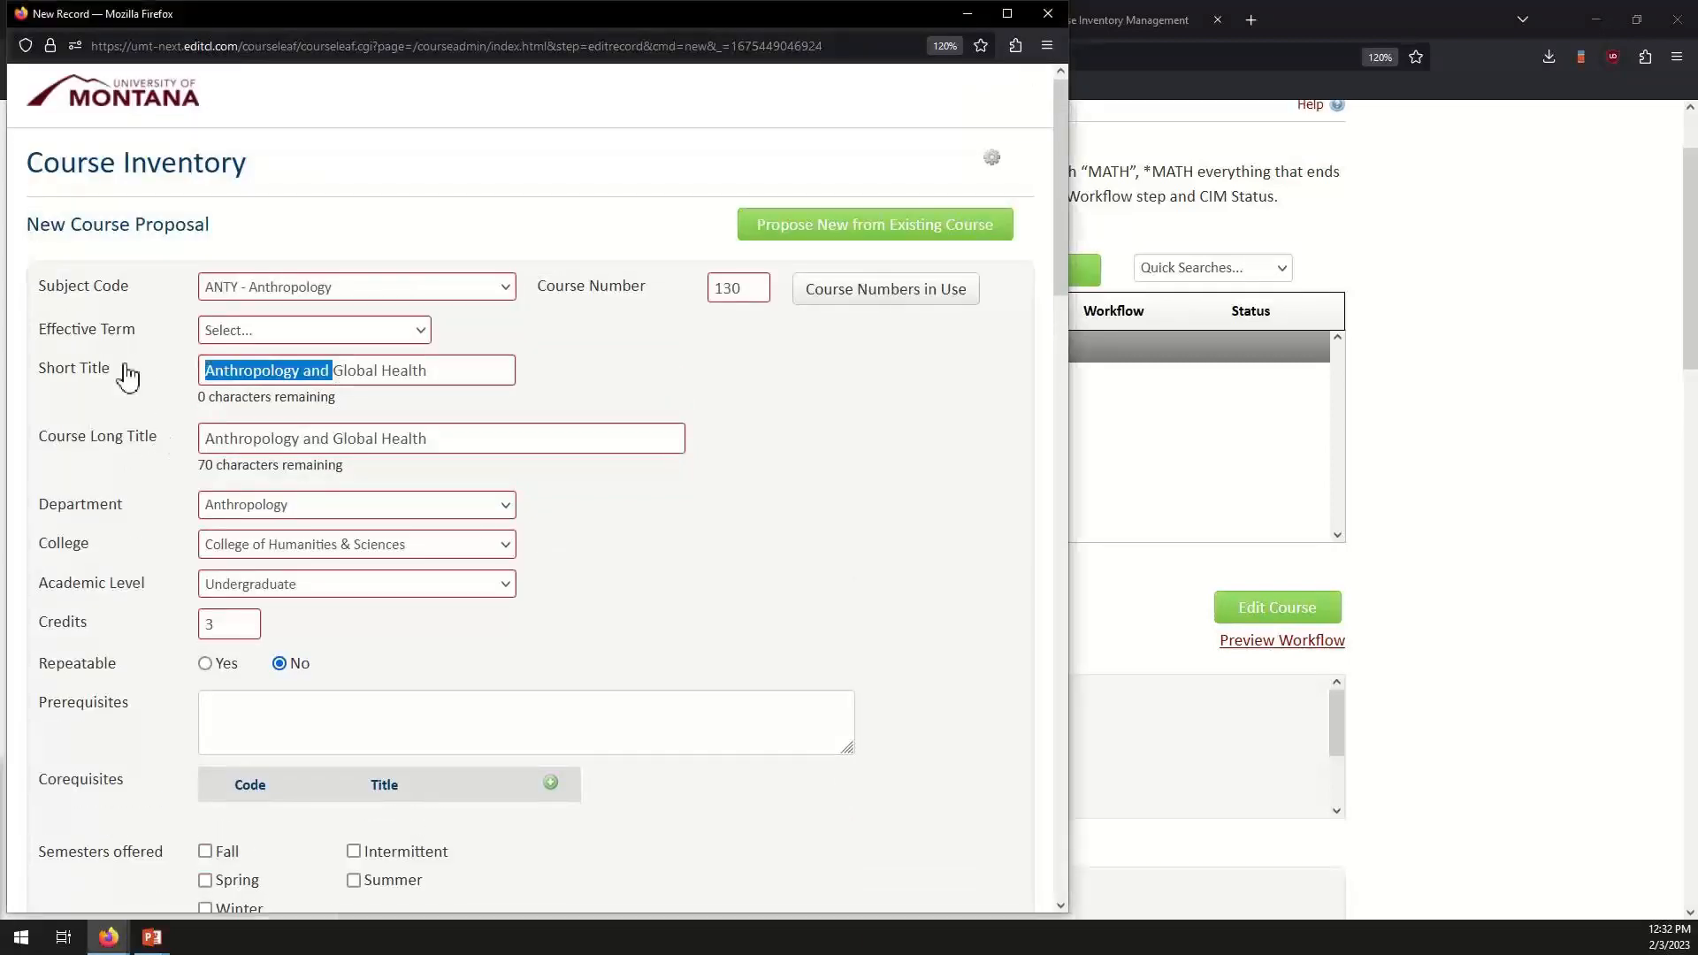
key("BackSpace")
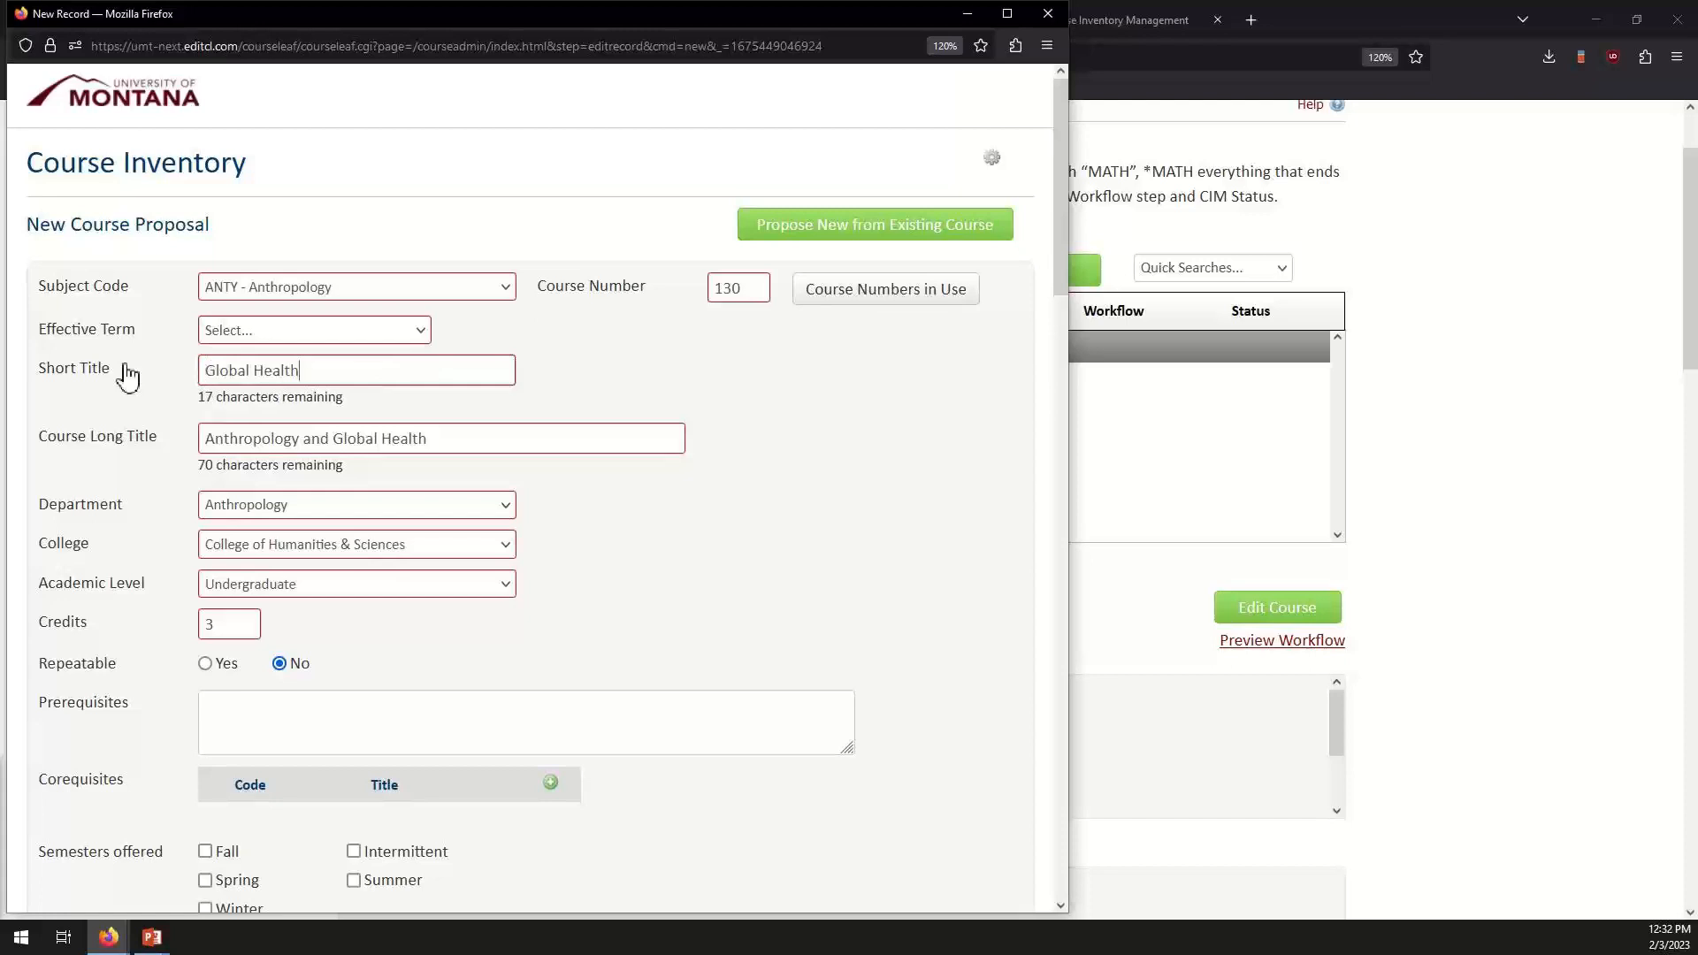
type("Trends")
left_click_drag(334, 438, 118, 457)
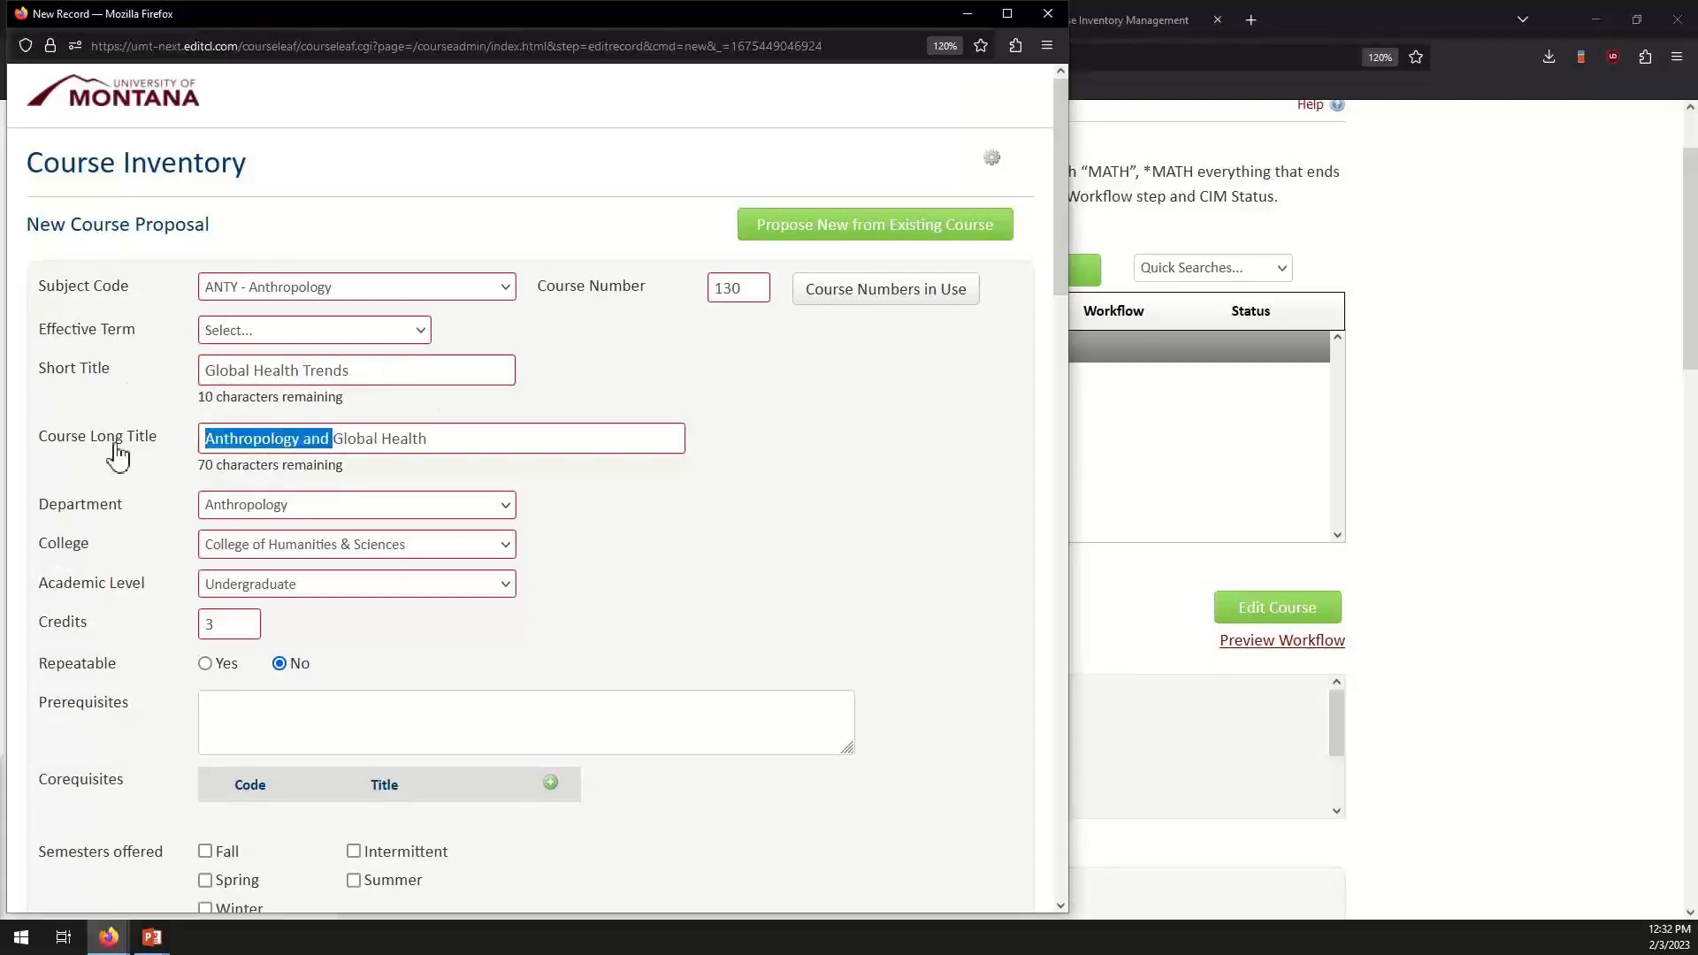
key("BackSpace")
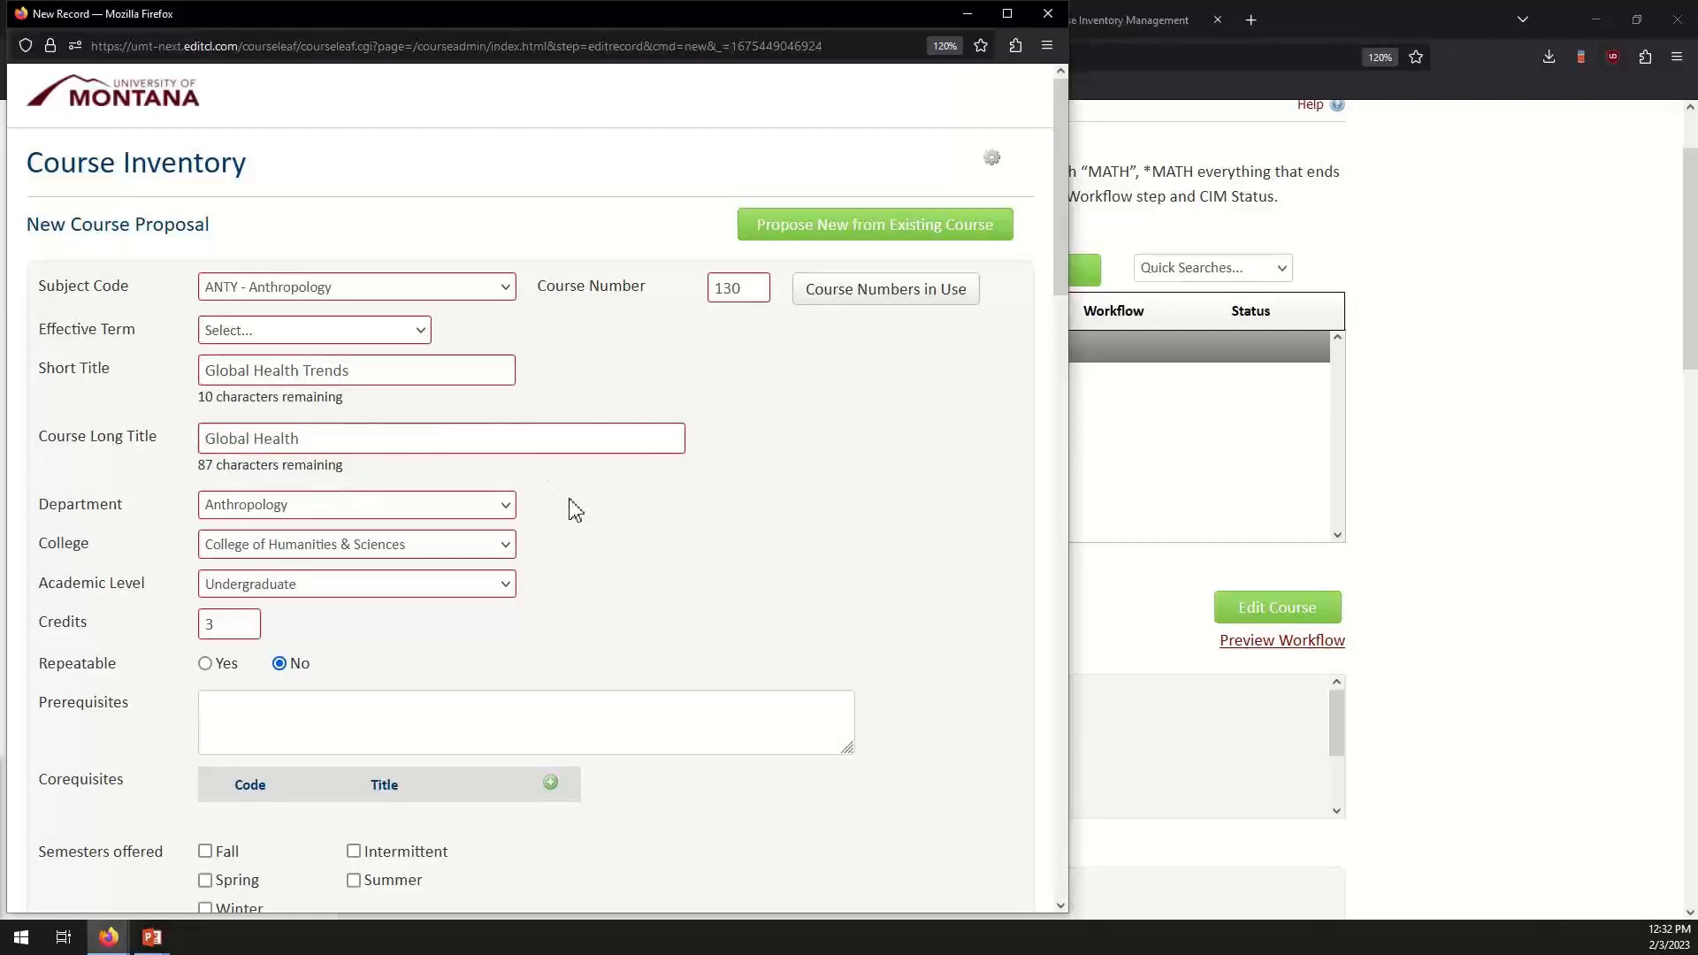
Review the Department, College, Academic Level and Credits values carried over into the new proposal.
scroll(565, 485, "down", 1)
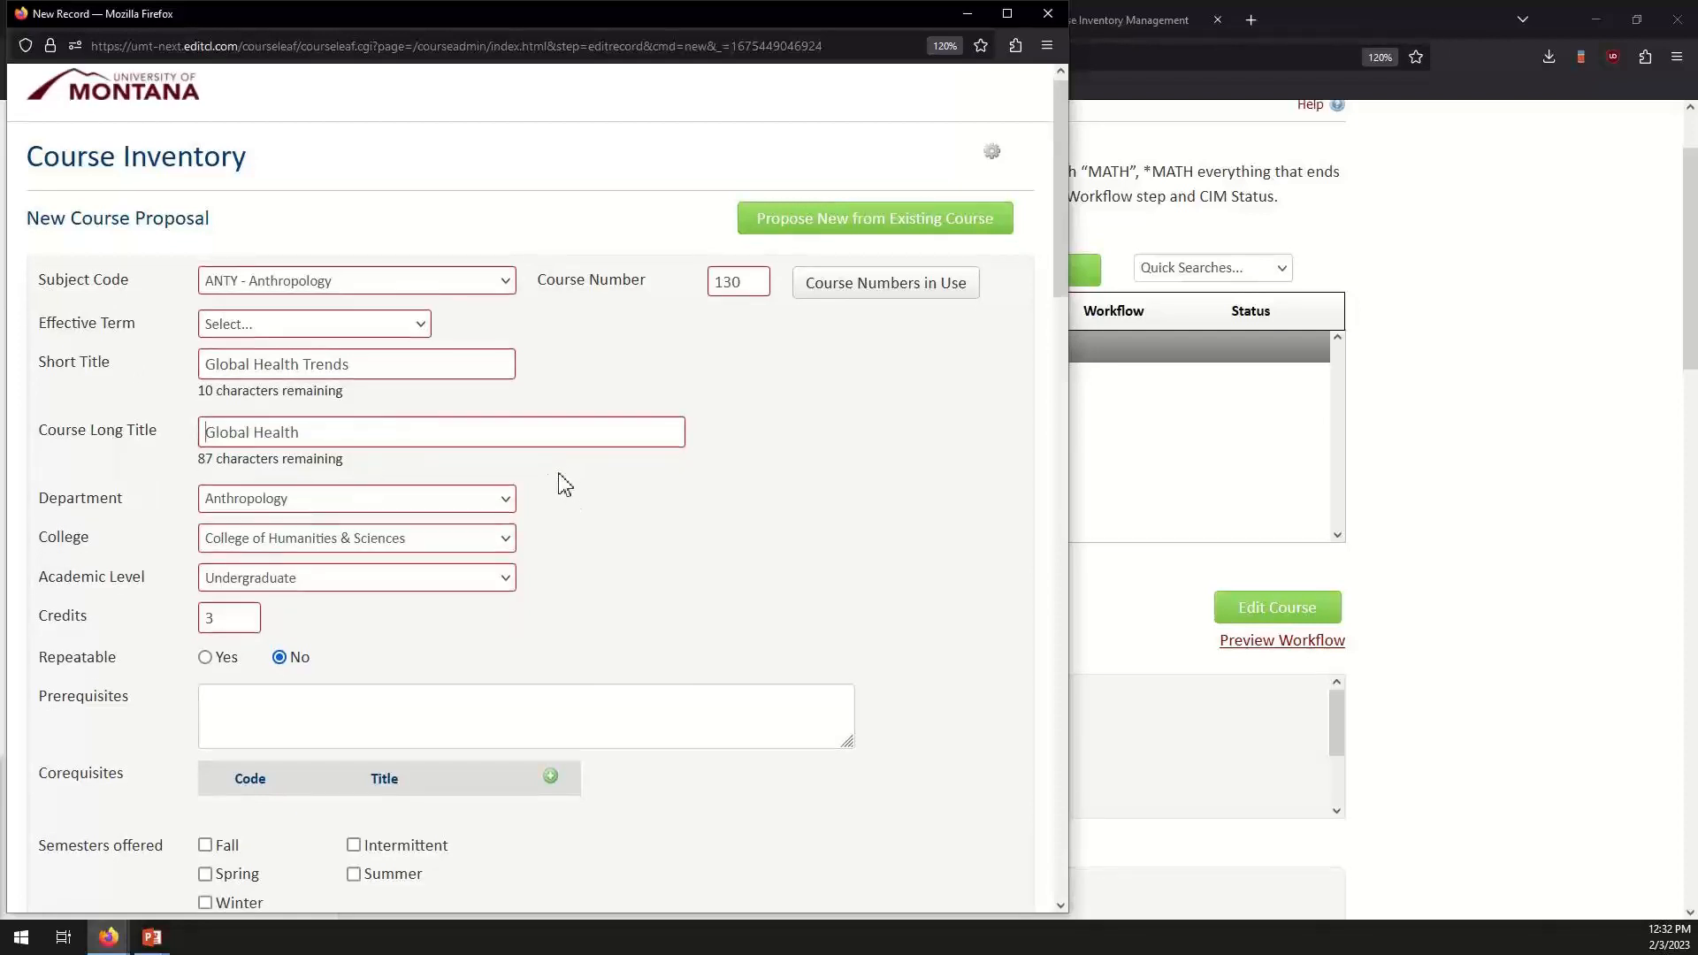
scroll(564, 485, "down", 2)
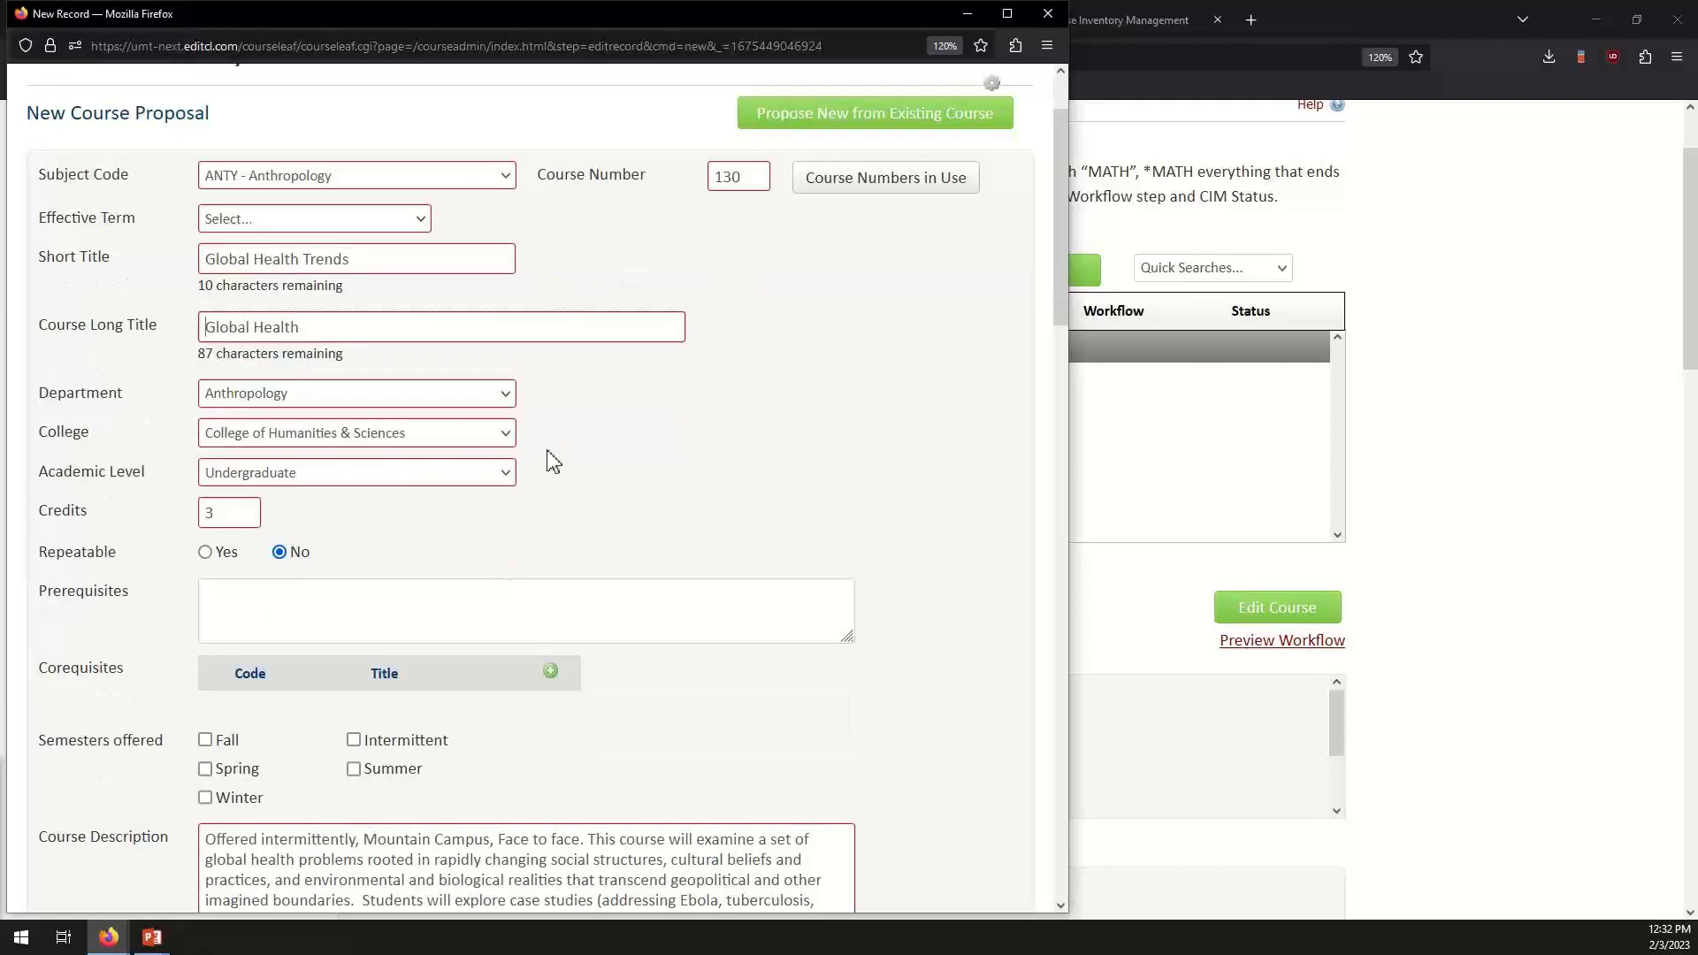
left_click(502, 403)
left_click(501, 407)
left_click(505, 441)
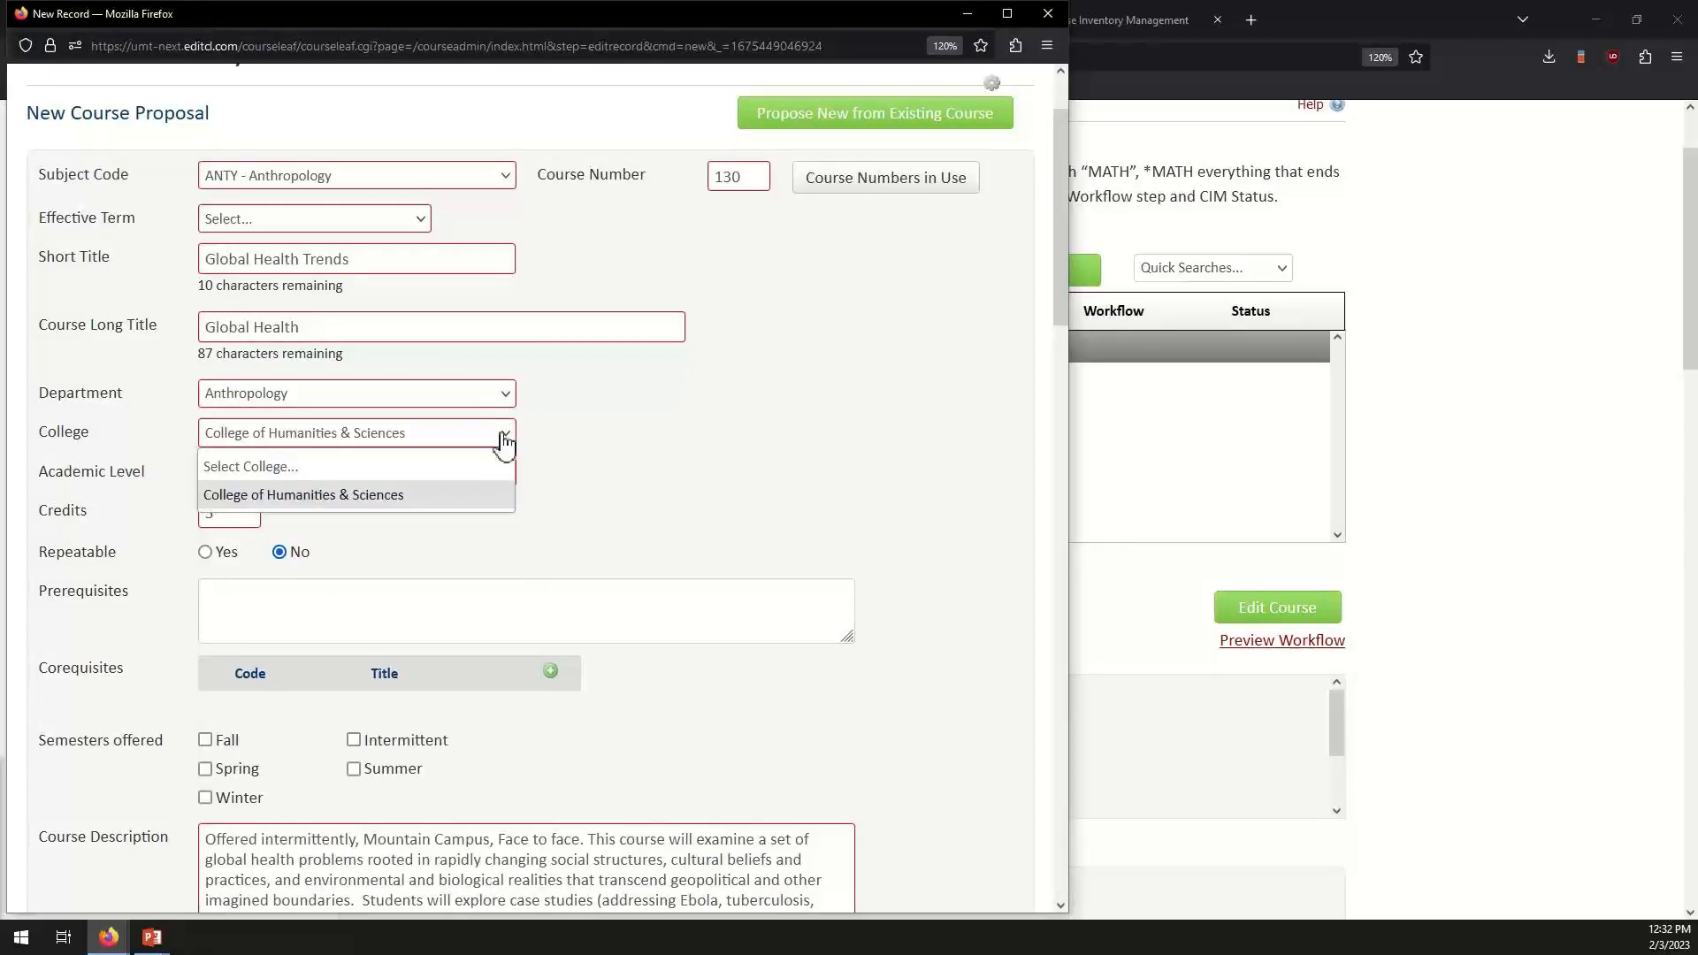
left_click(505, 440)
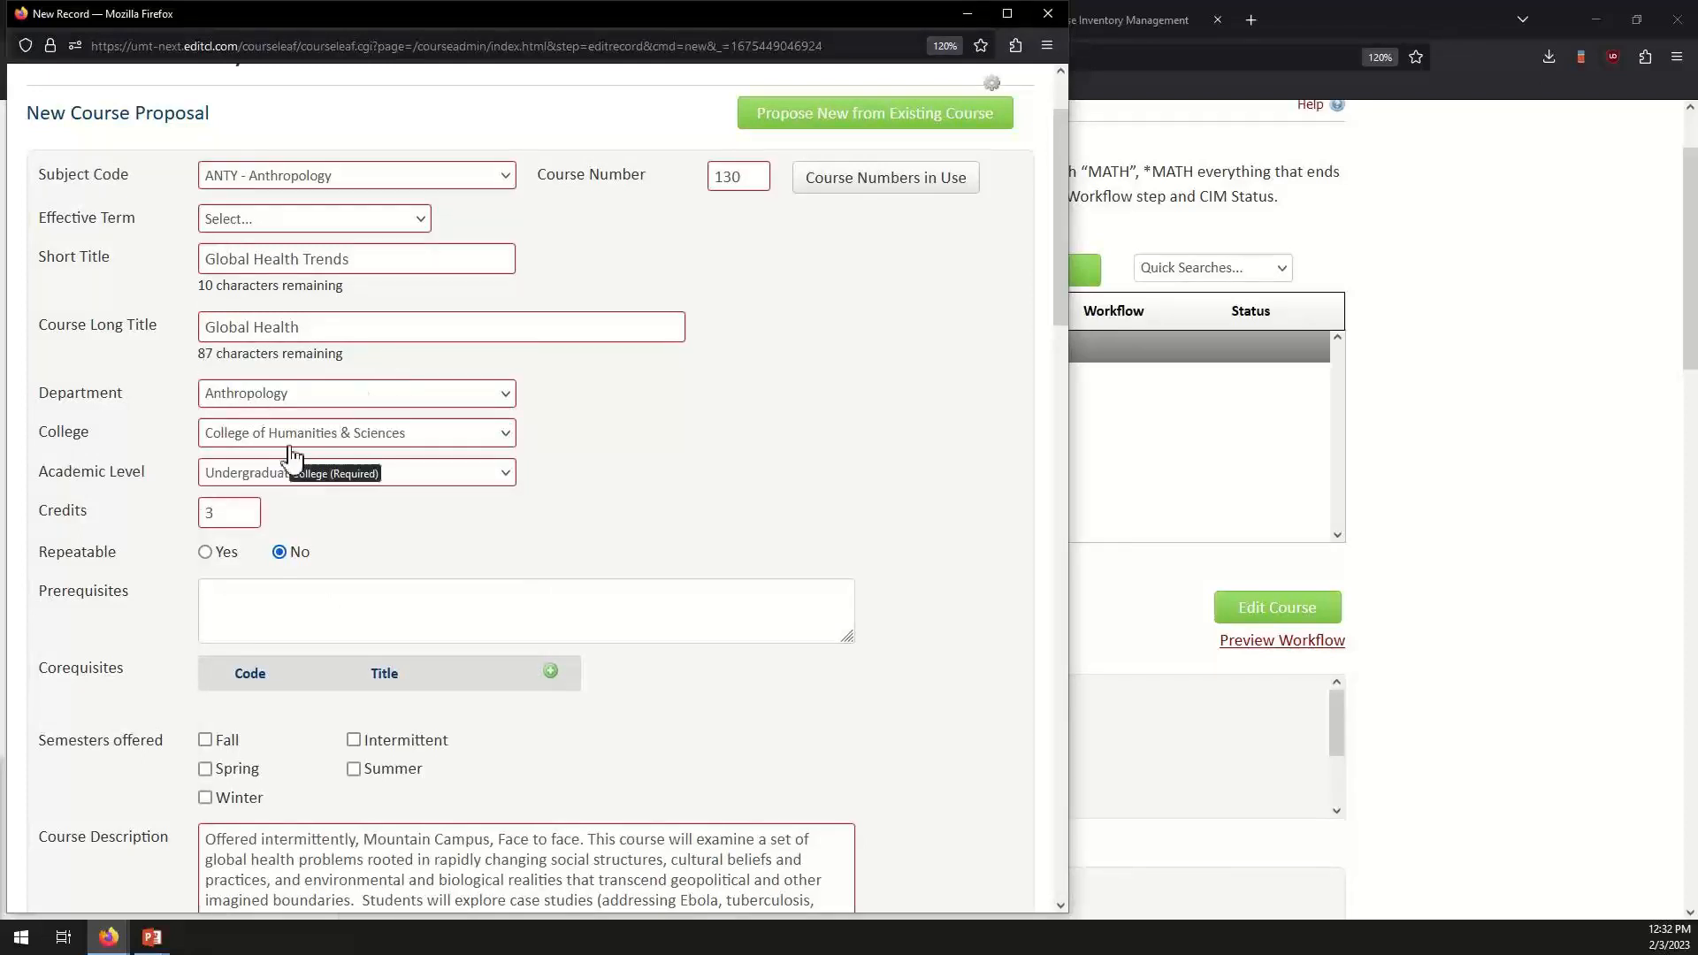
left_click(485, 483)
left_click(485, 485)
scroll(429, 521, "down", 3)
left_click(250, 291)
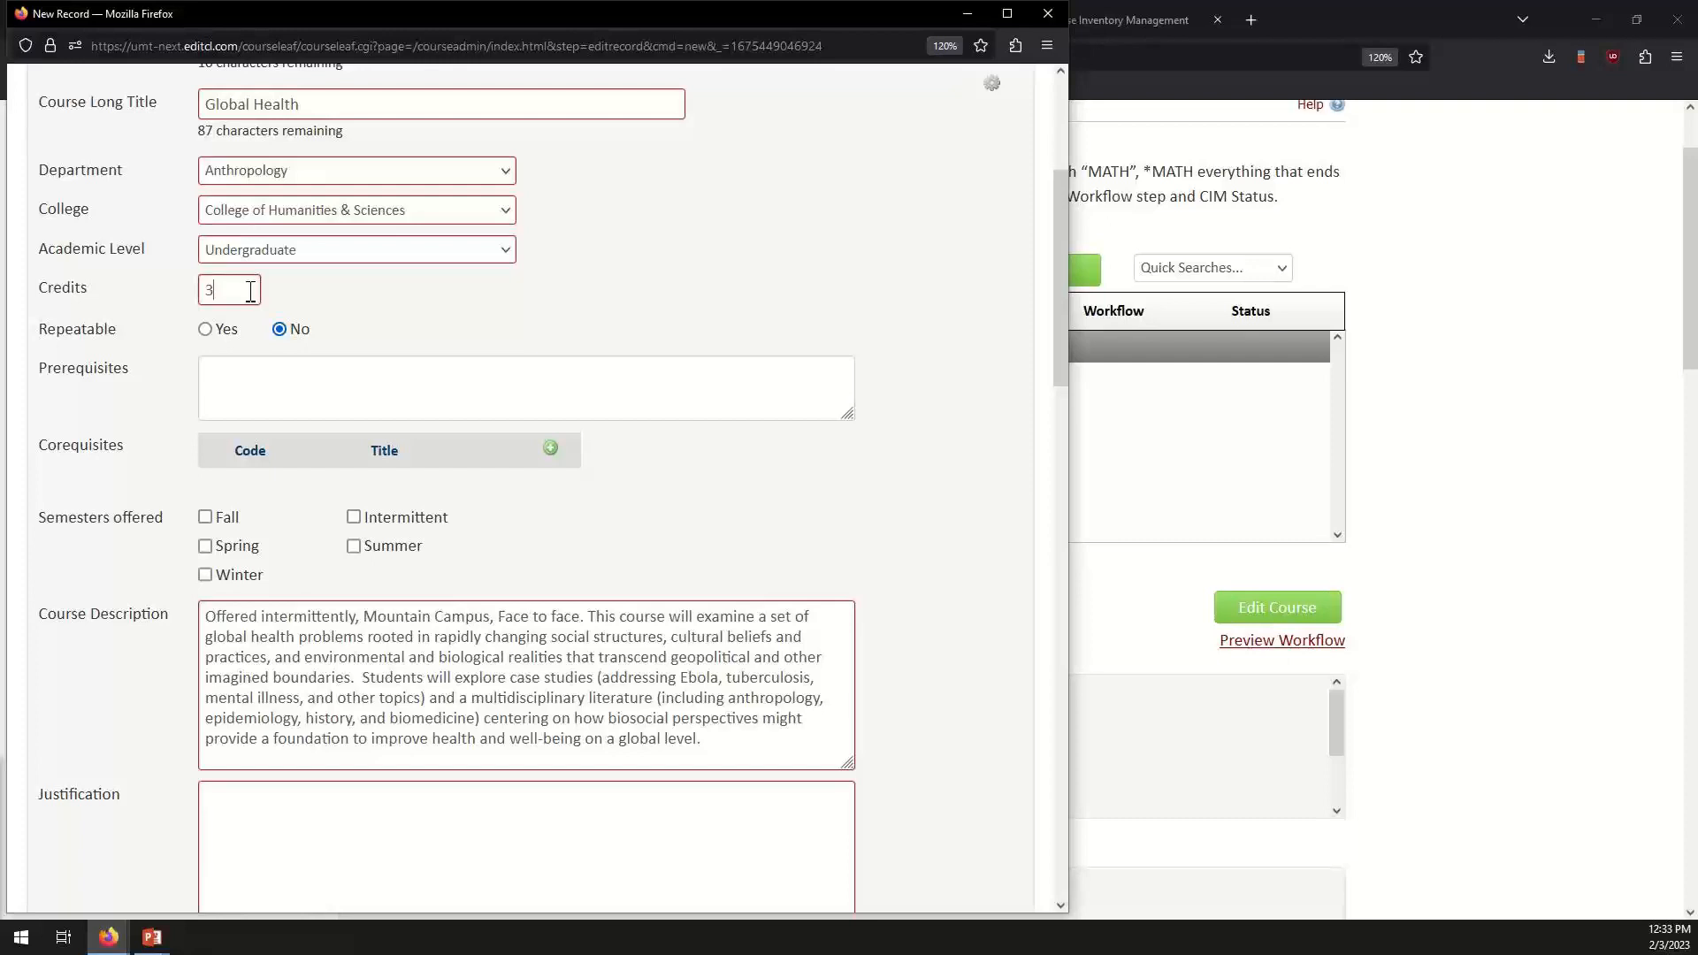
Mark the course as repeatable with maximum credits available set to 6.
left_click(205, 331)
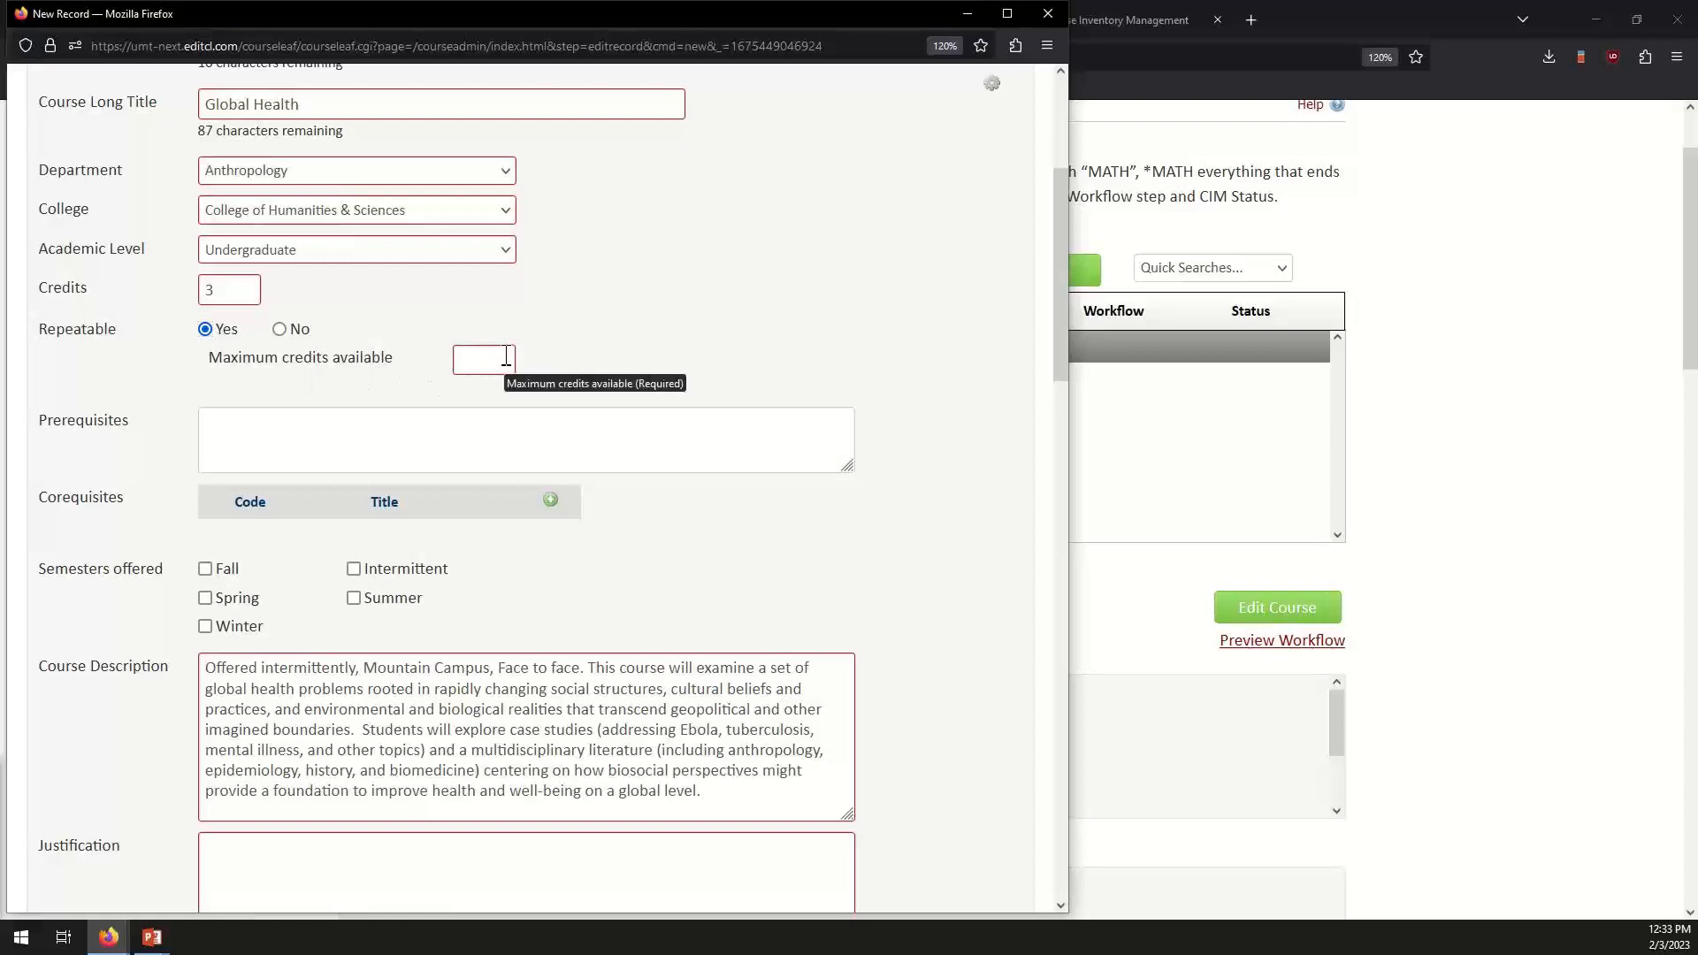
type("6")
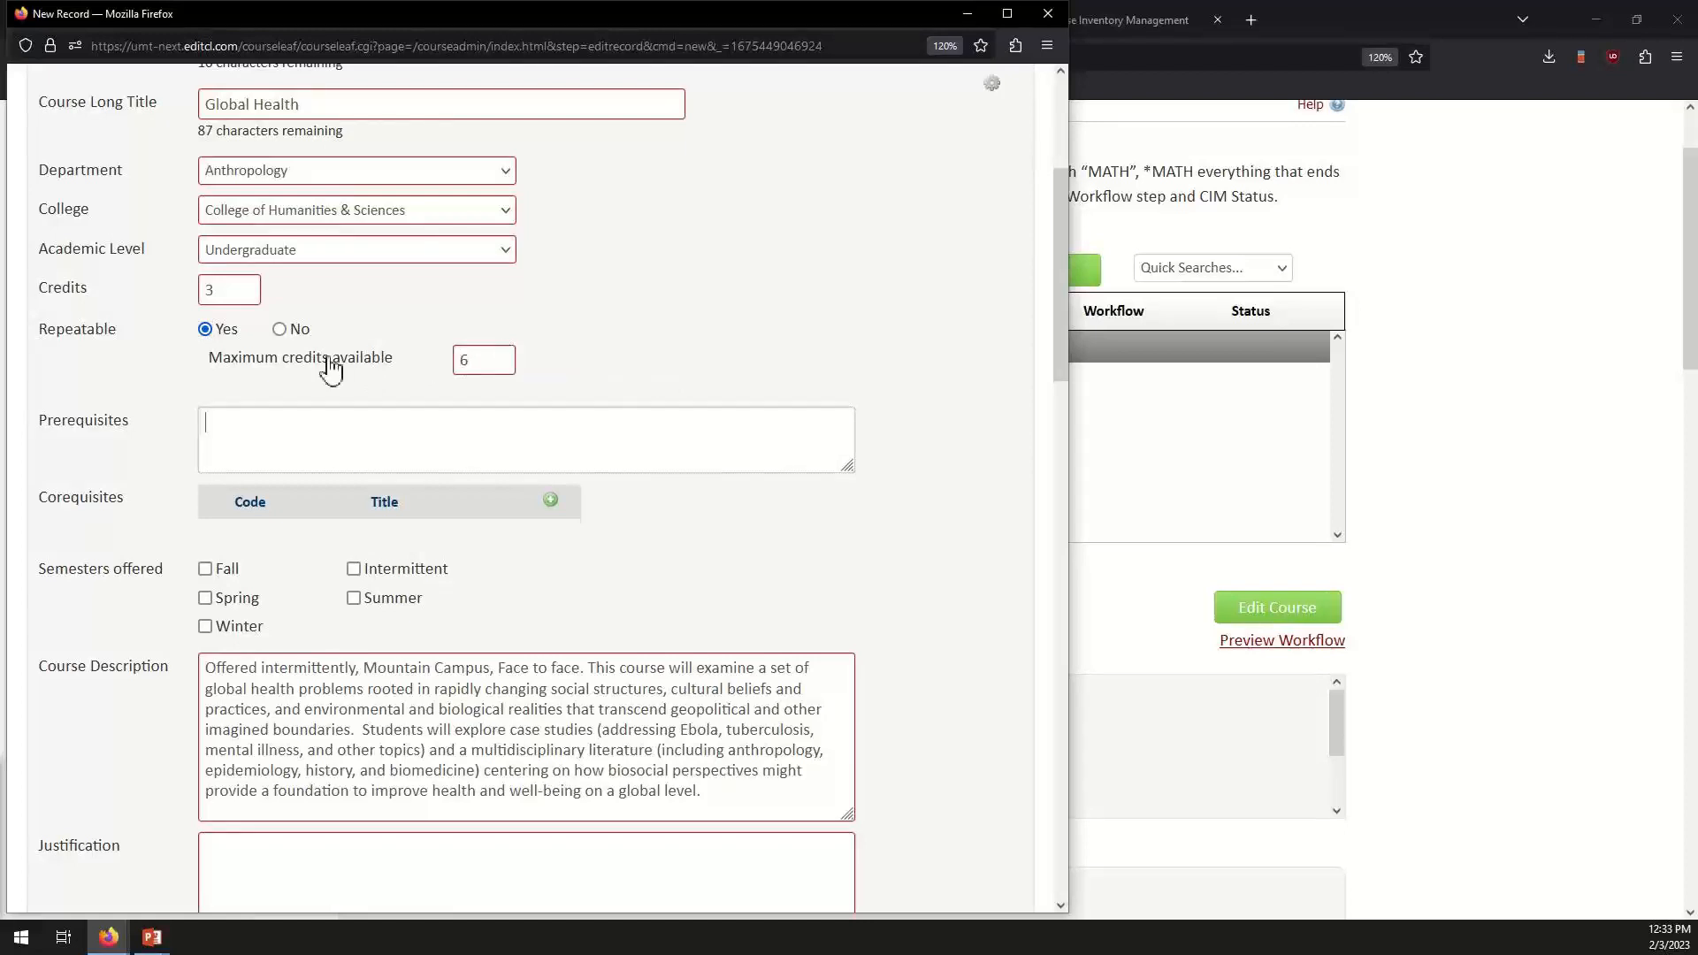
left_click(279, 330)
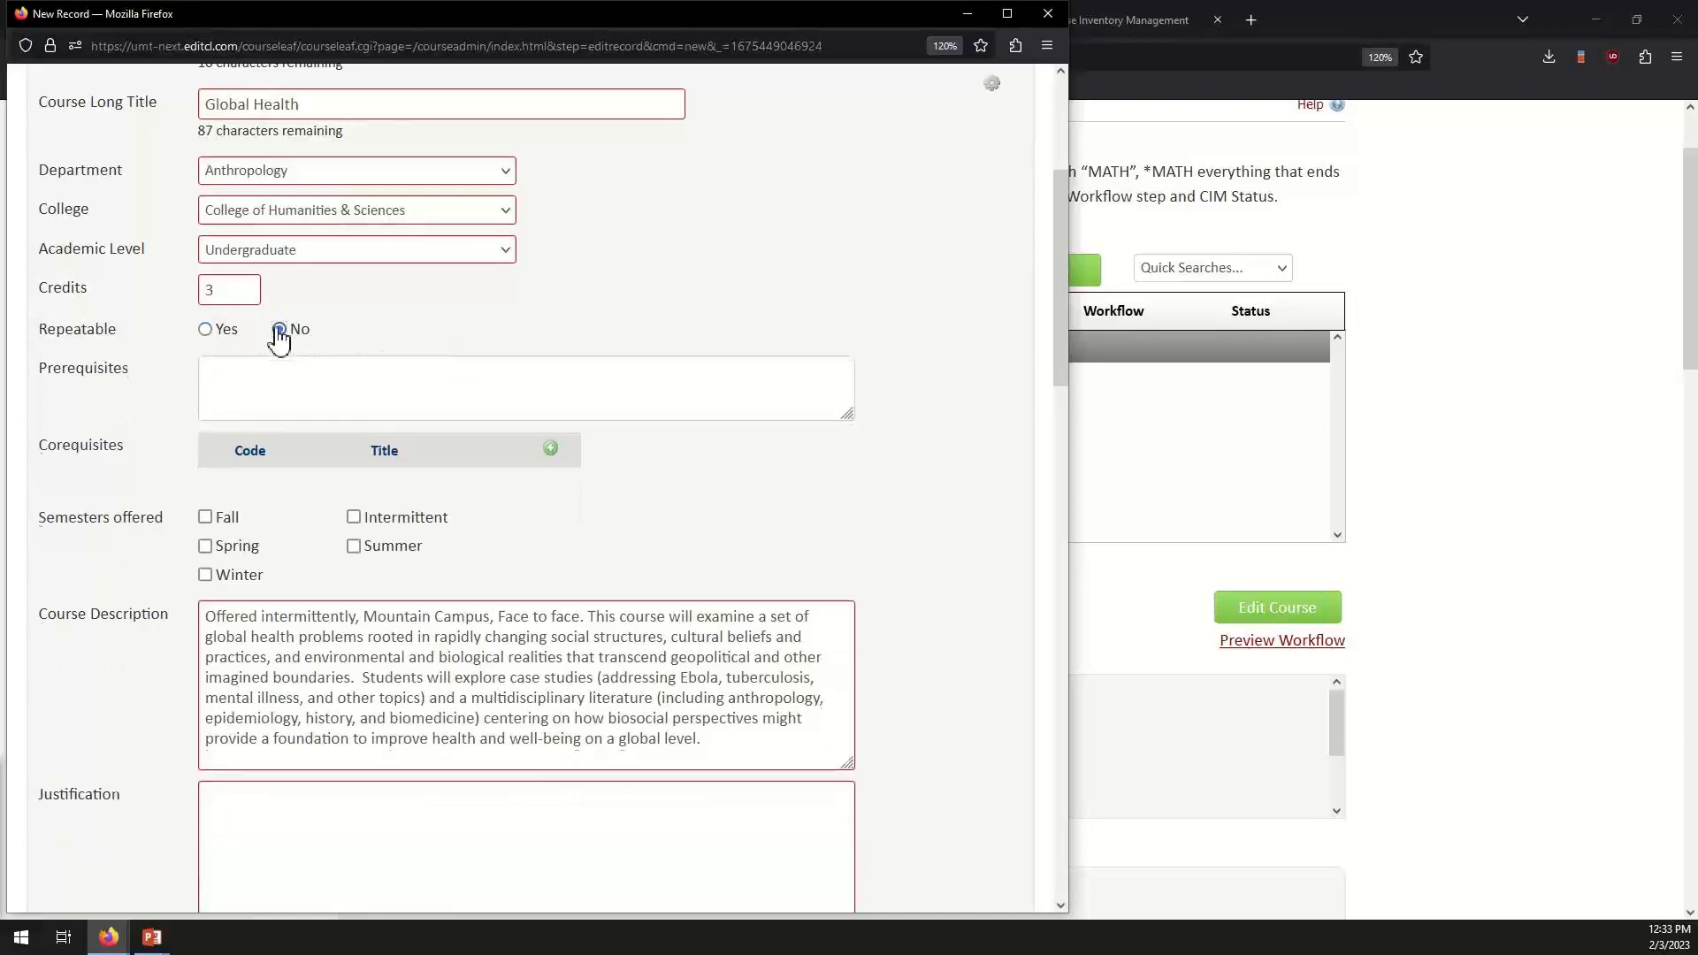
left_click(205, 330)
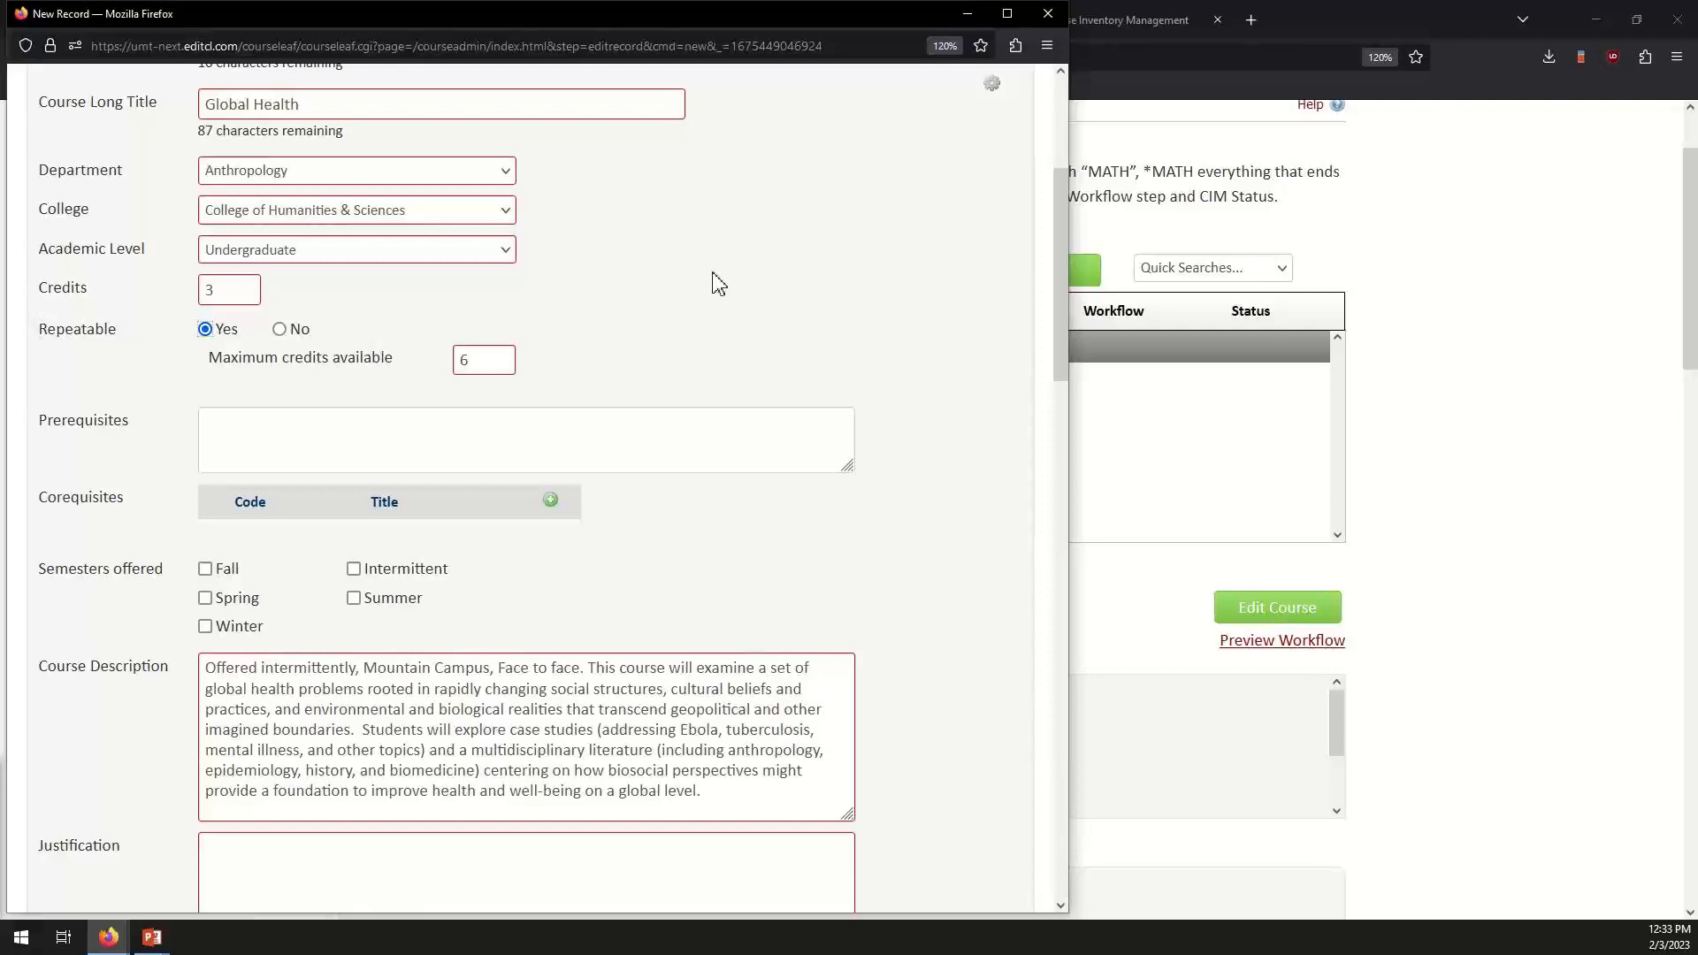
Enter ANTY 101 as the course's prerequisite.
left_click(216, 424)
type("AN")
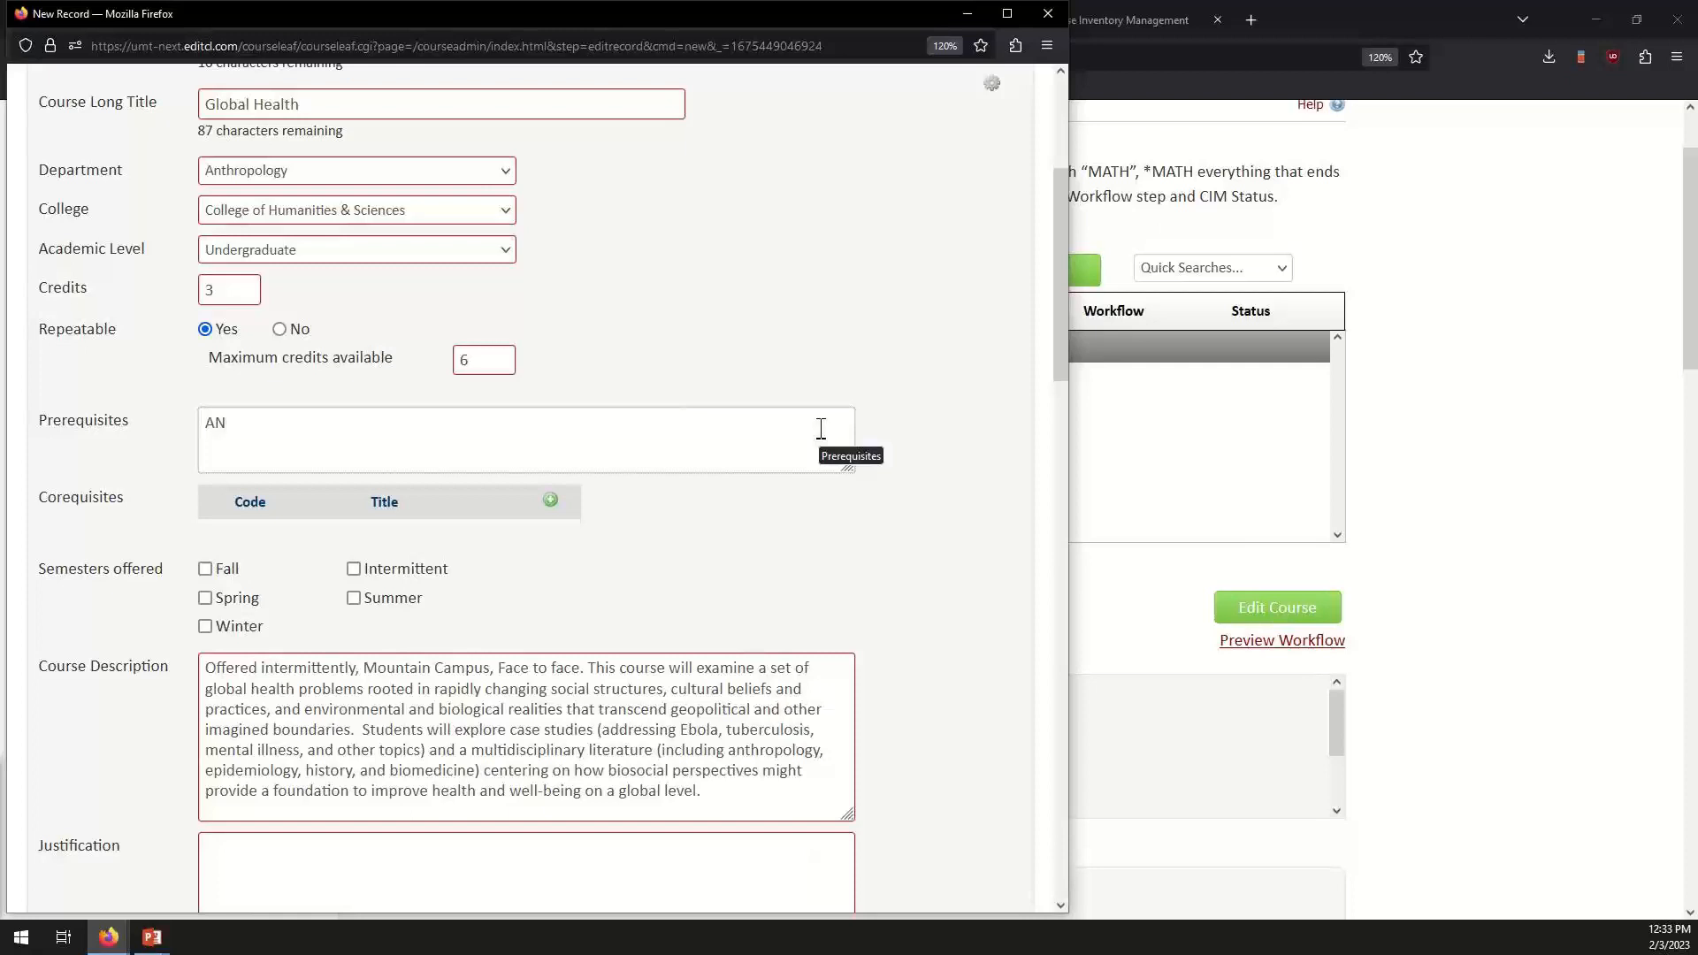
type("TY 101")
Add ANTY 126, Anthropology and Global Health, from College Humanities & Sciences as a corequisite and close the course selector.
scroll(828, 510, "down", 2)
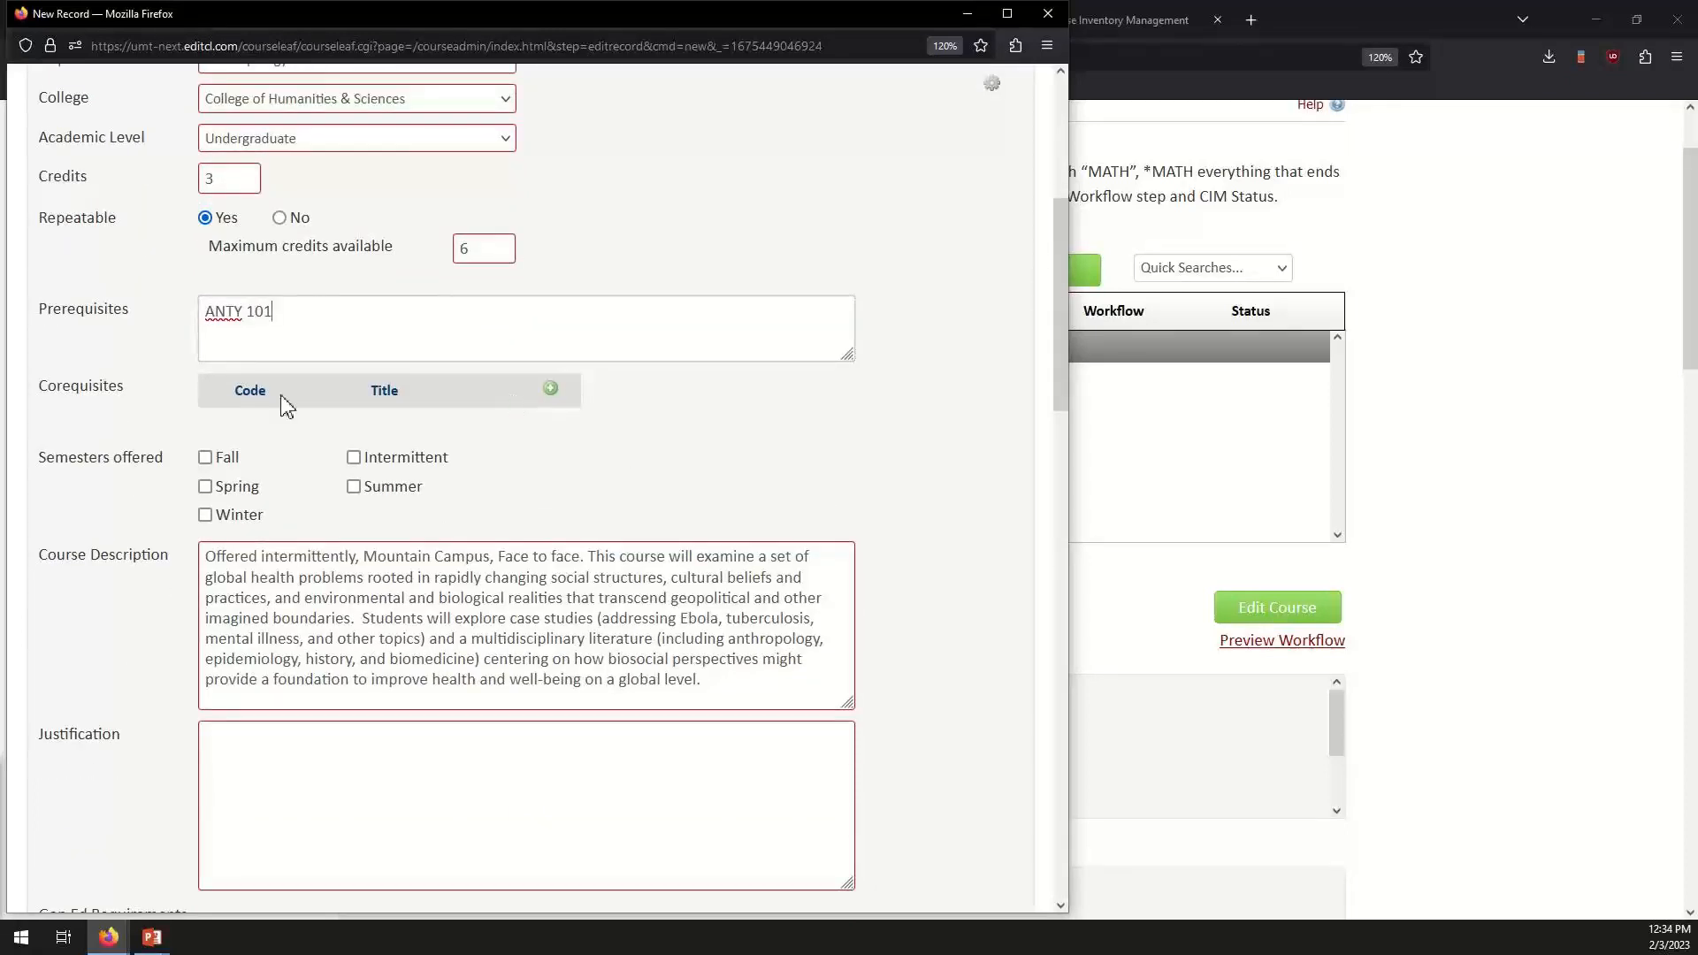
left_click(552, 390)
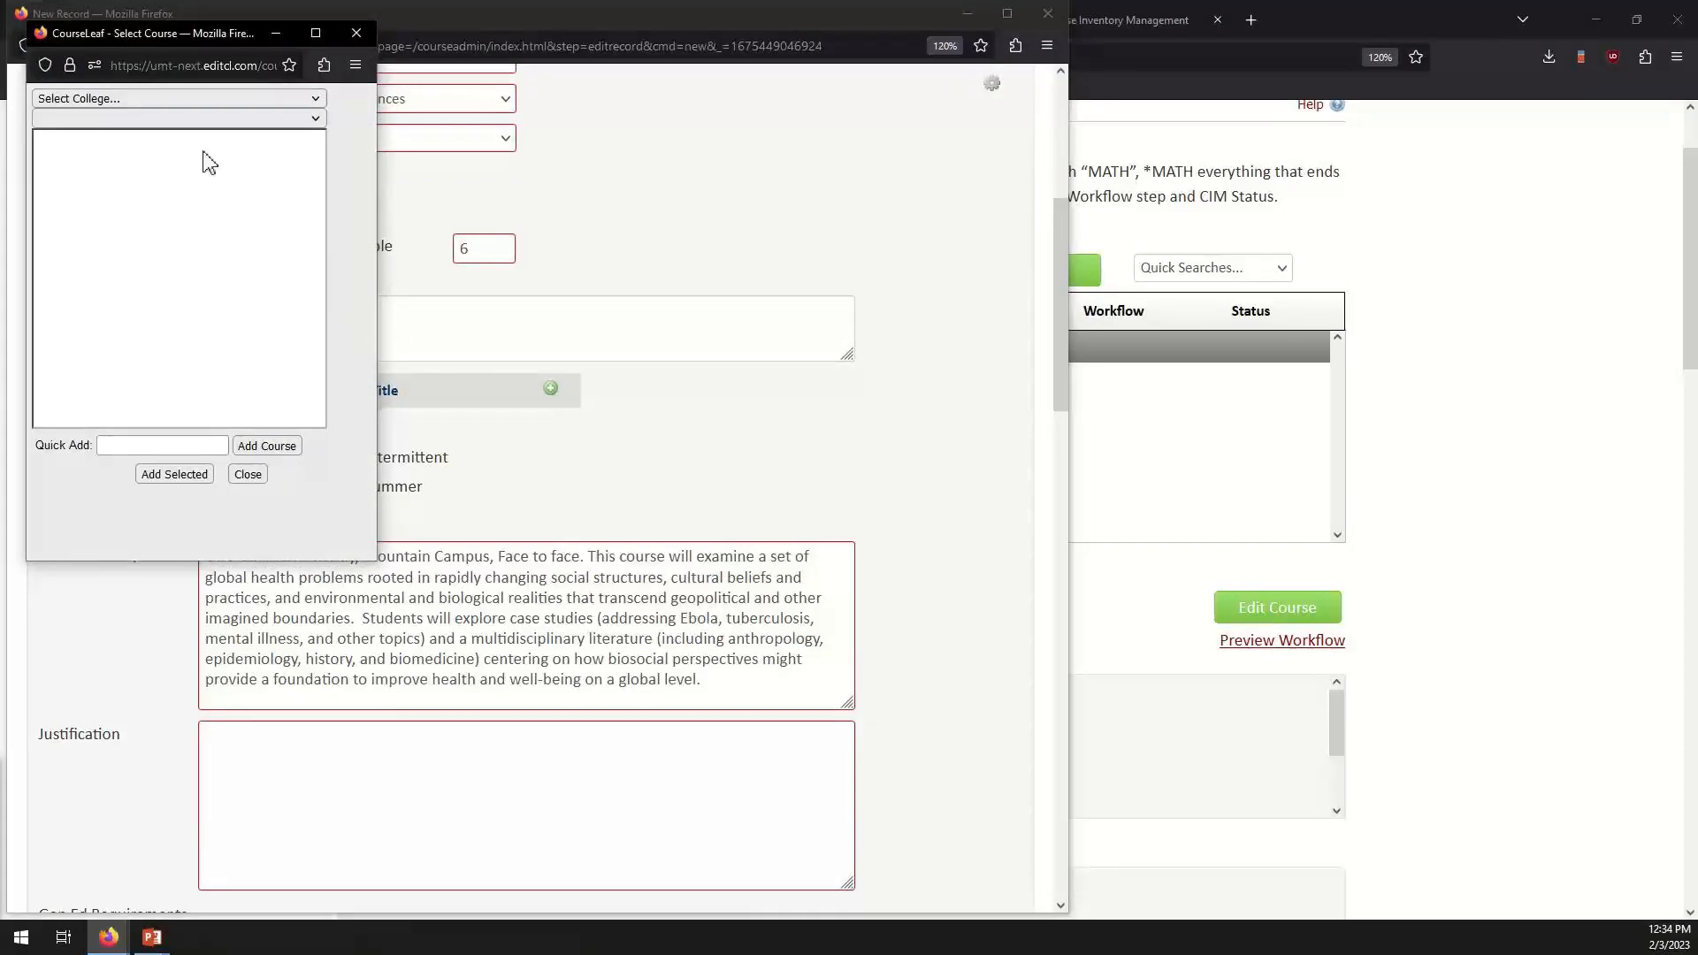
left_click(177, 97)
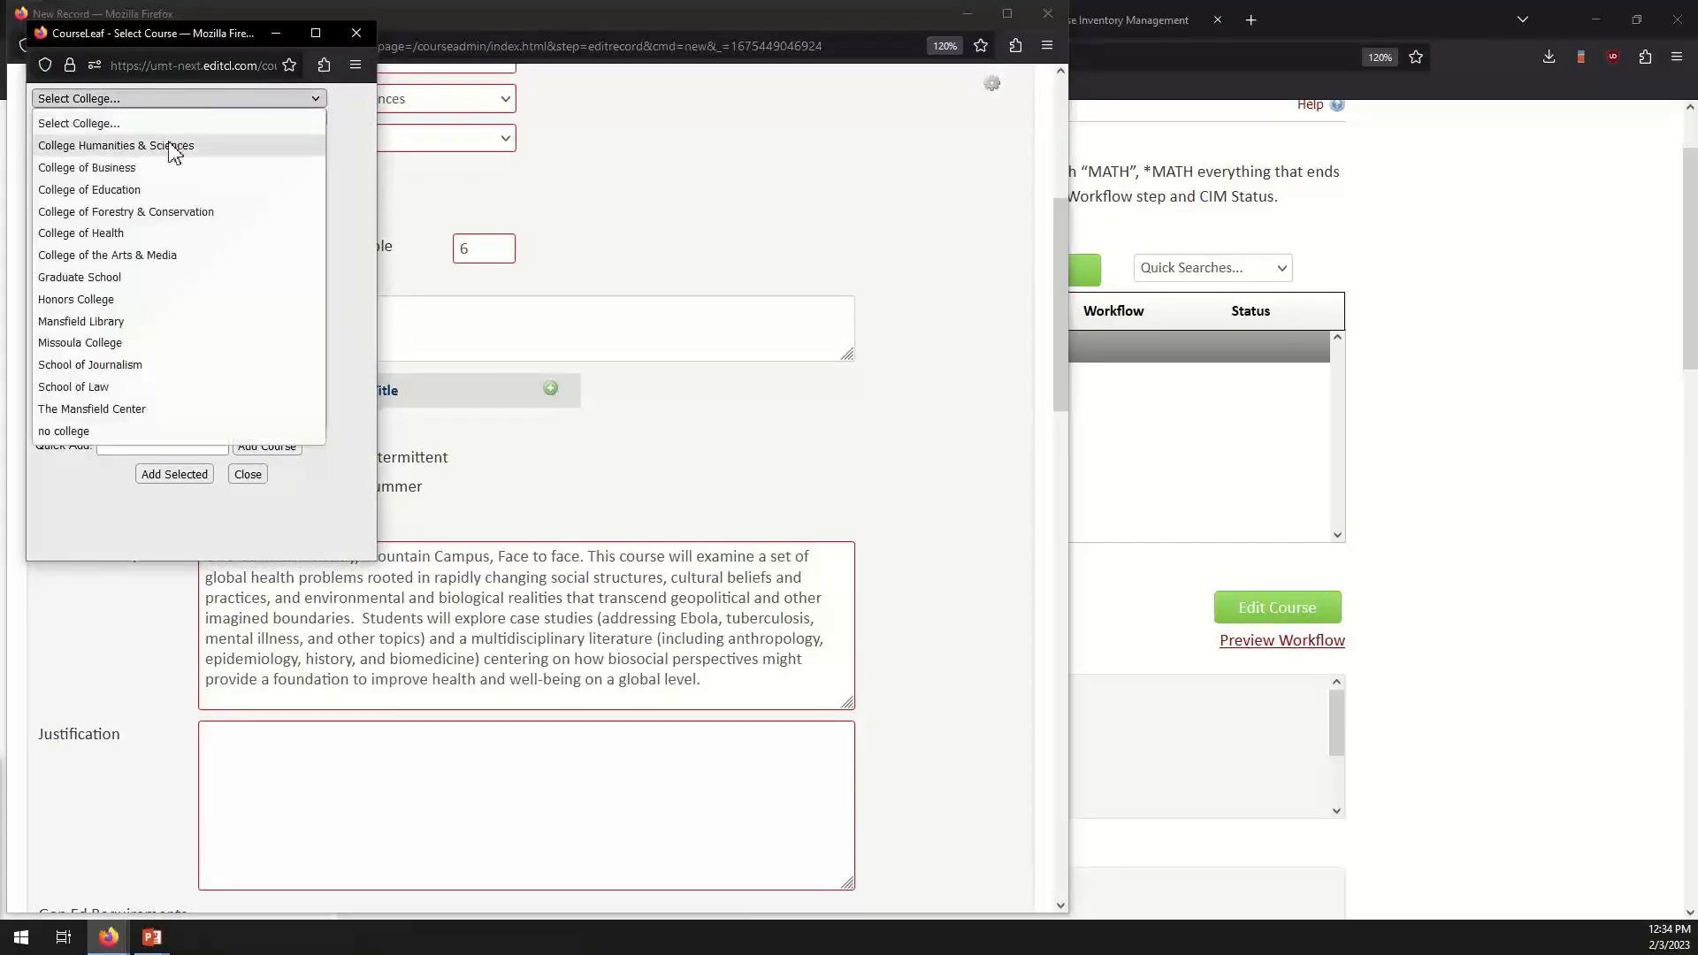
left_click(168, 145)
left_click(116, 120)
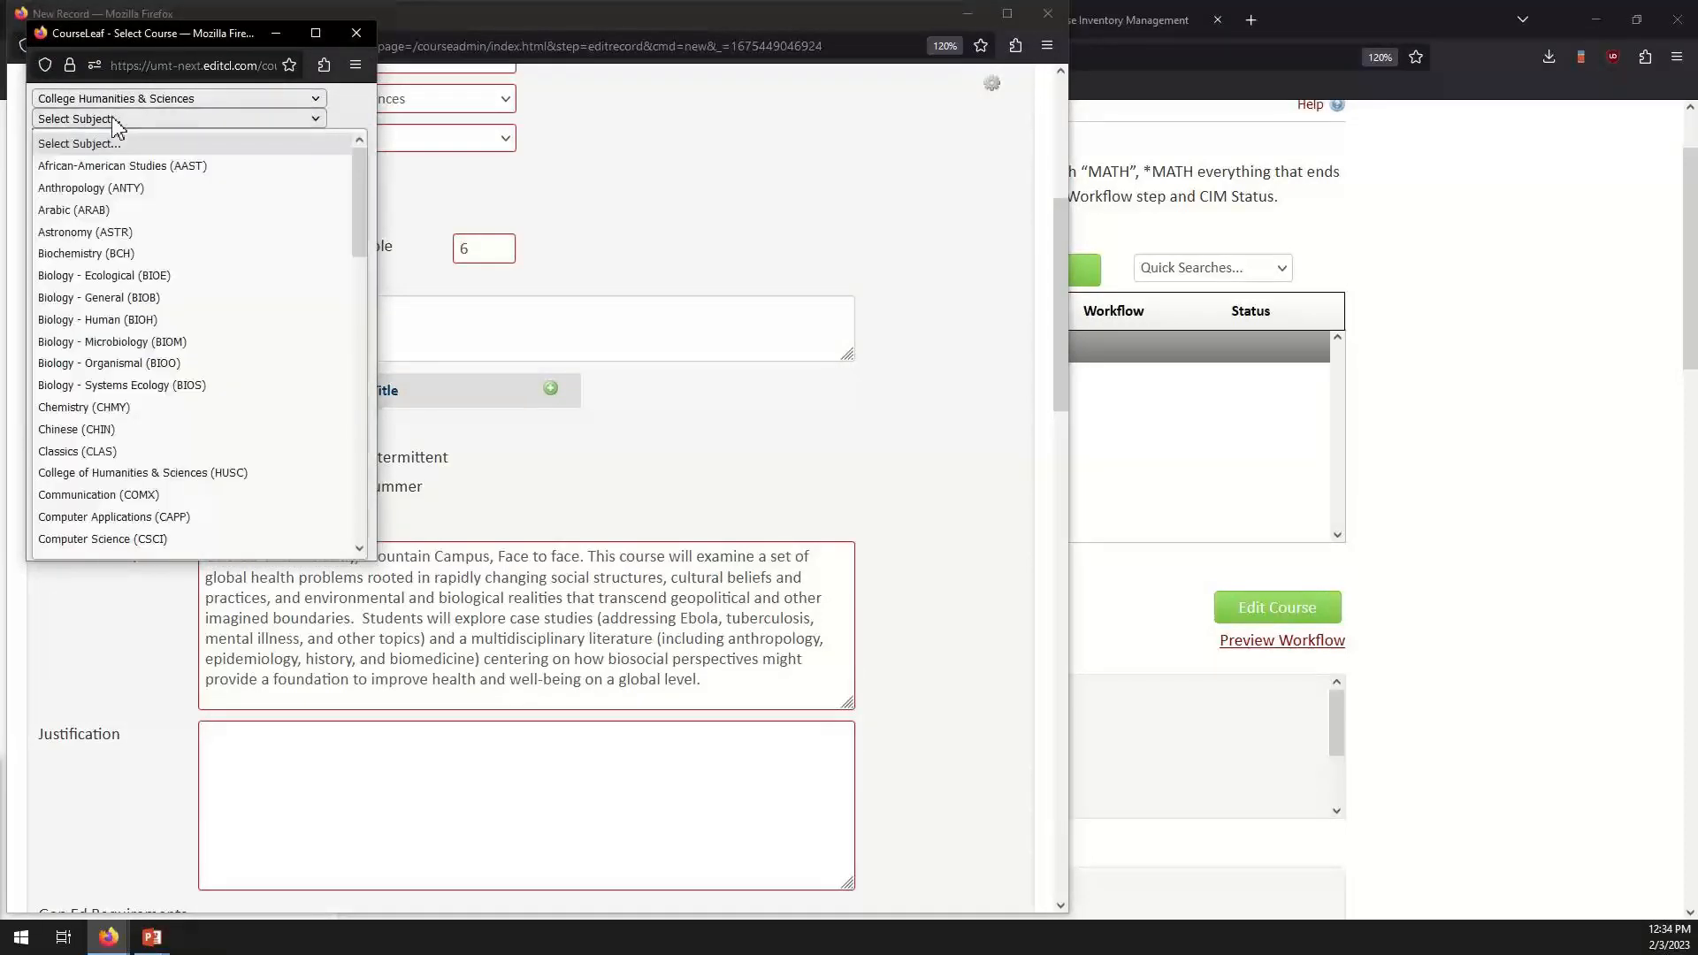
left_click(103, 193)
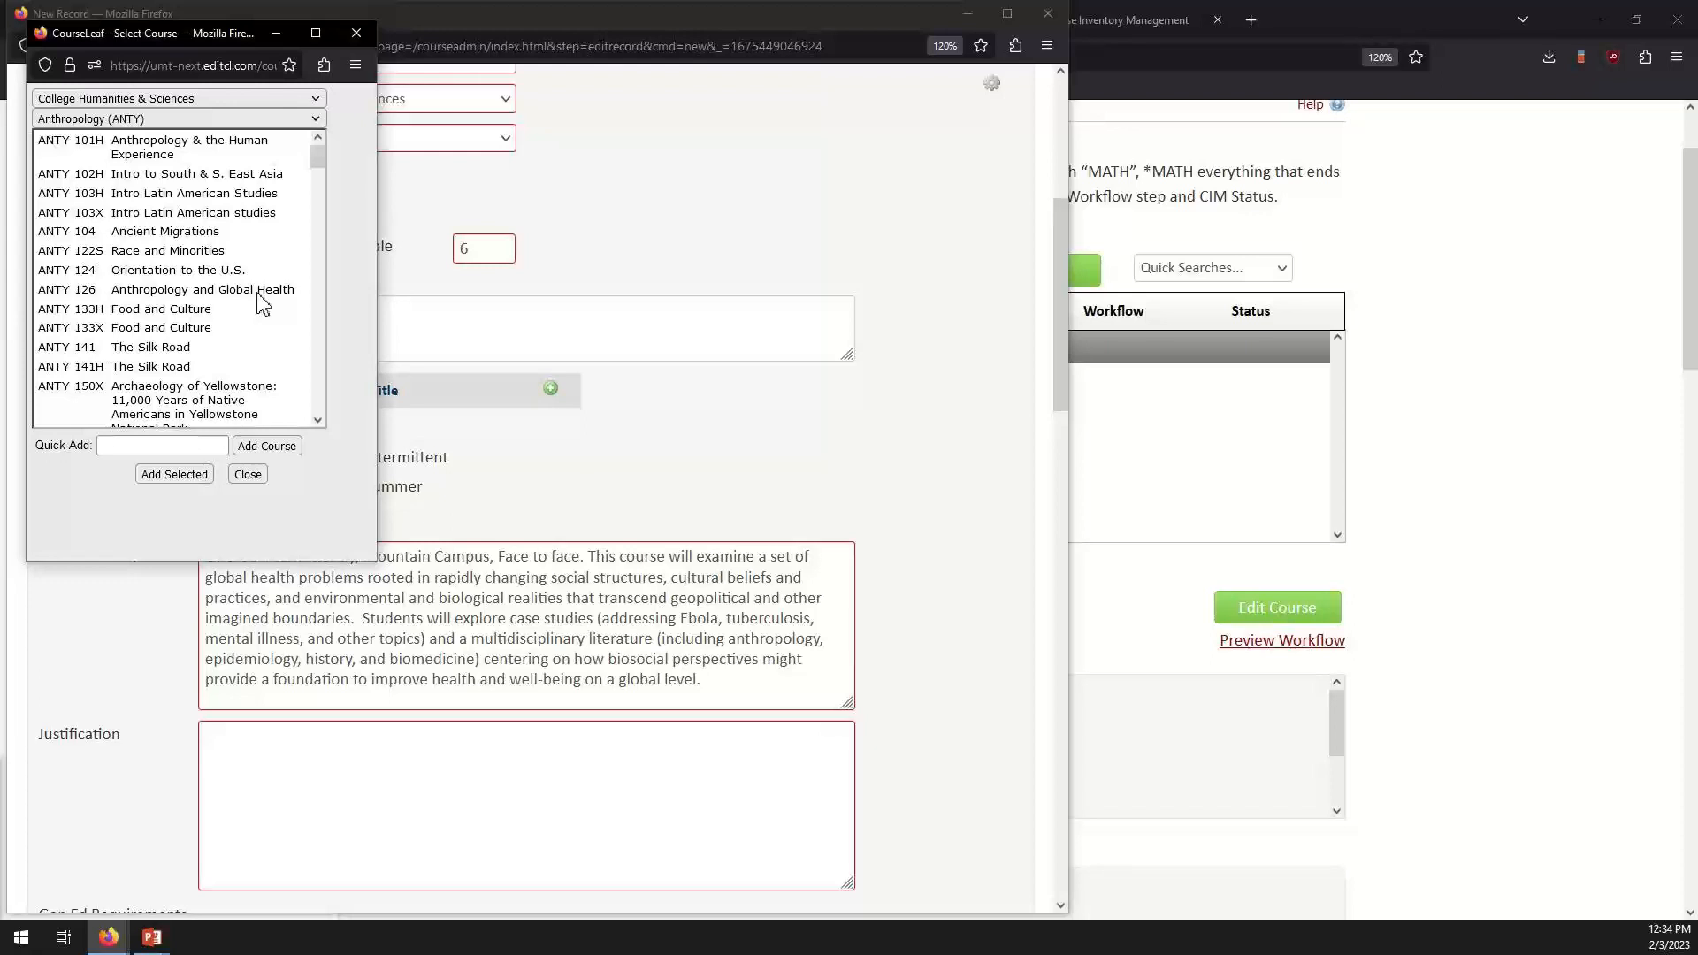
left_click(185, 292)
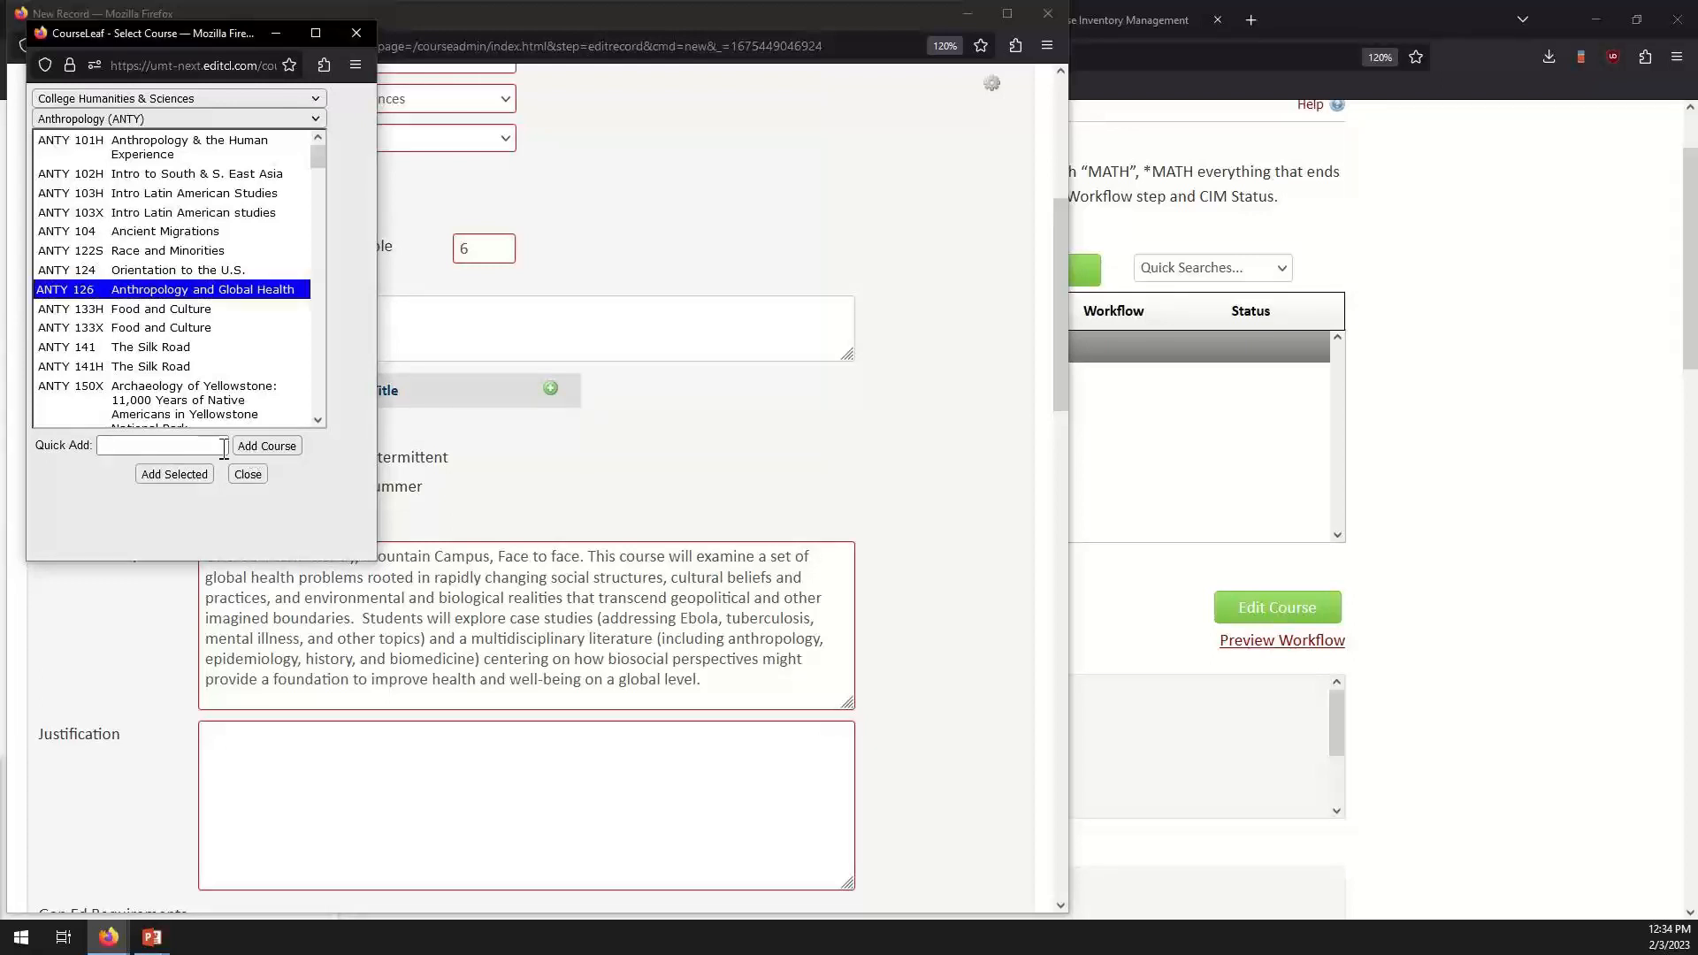
left_click(183, 476)
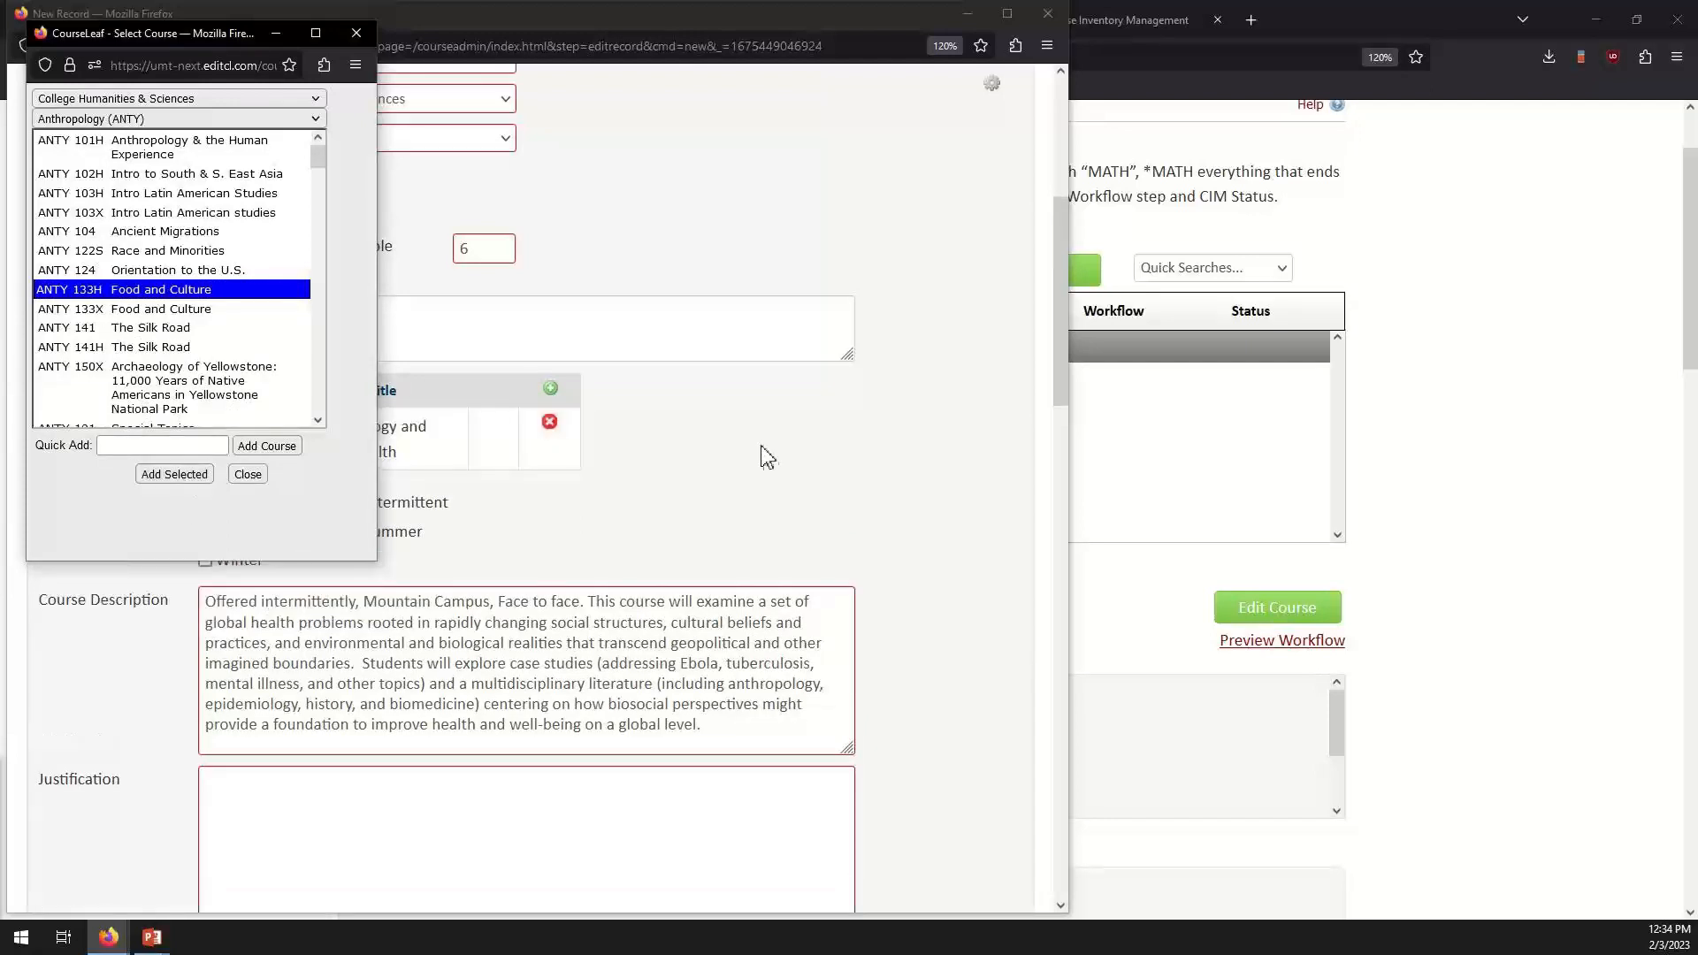
left_click(247, 474)
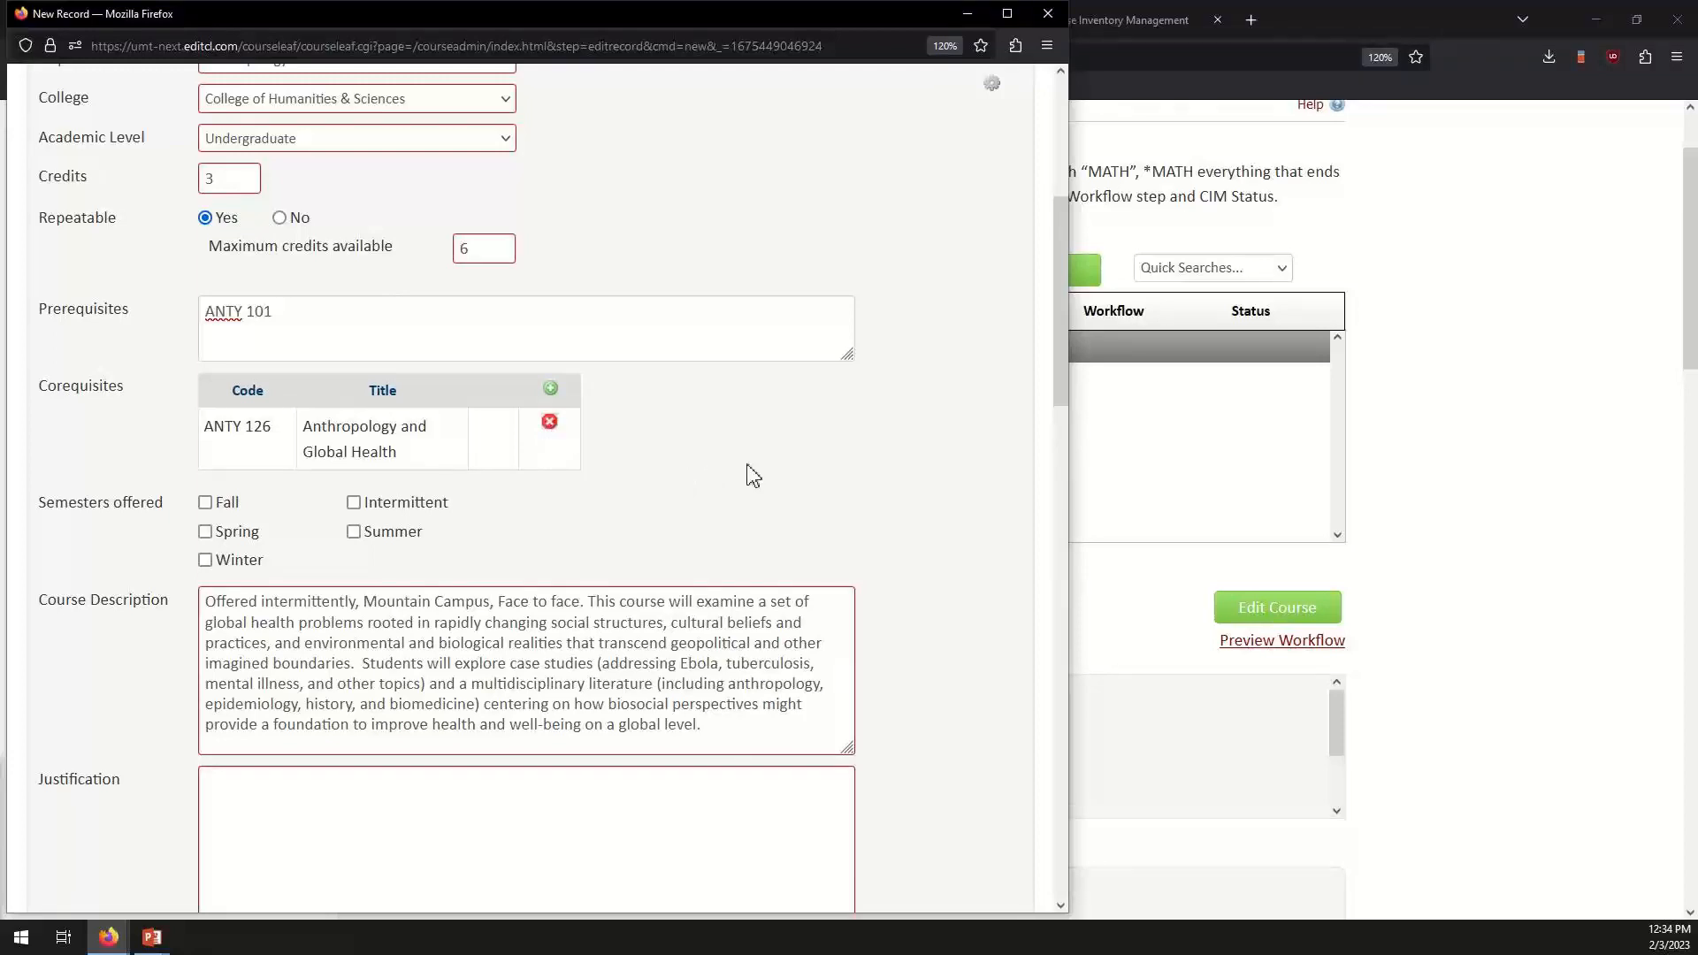
Mark the course as offered in Fall and Spring, and enlarge the Course Description box.
scroll(746, 475, "down", 4)
left_click(206, 281)
left_click(206, 310)
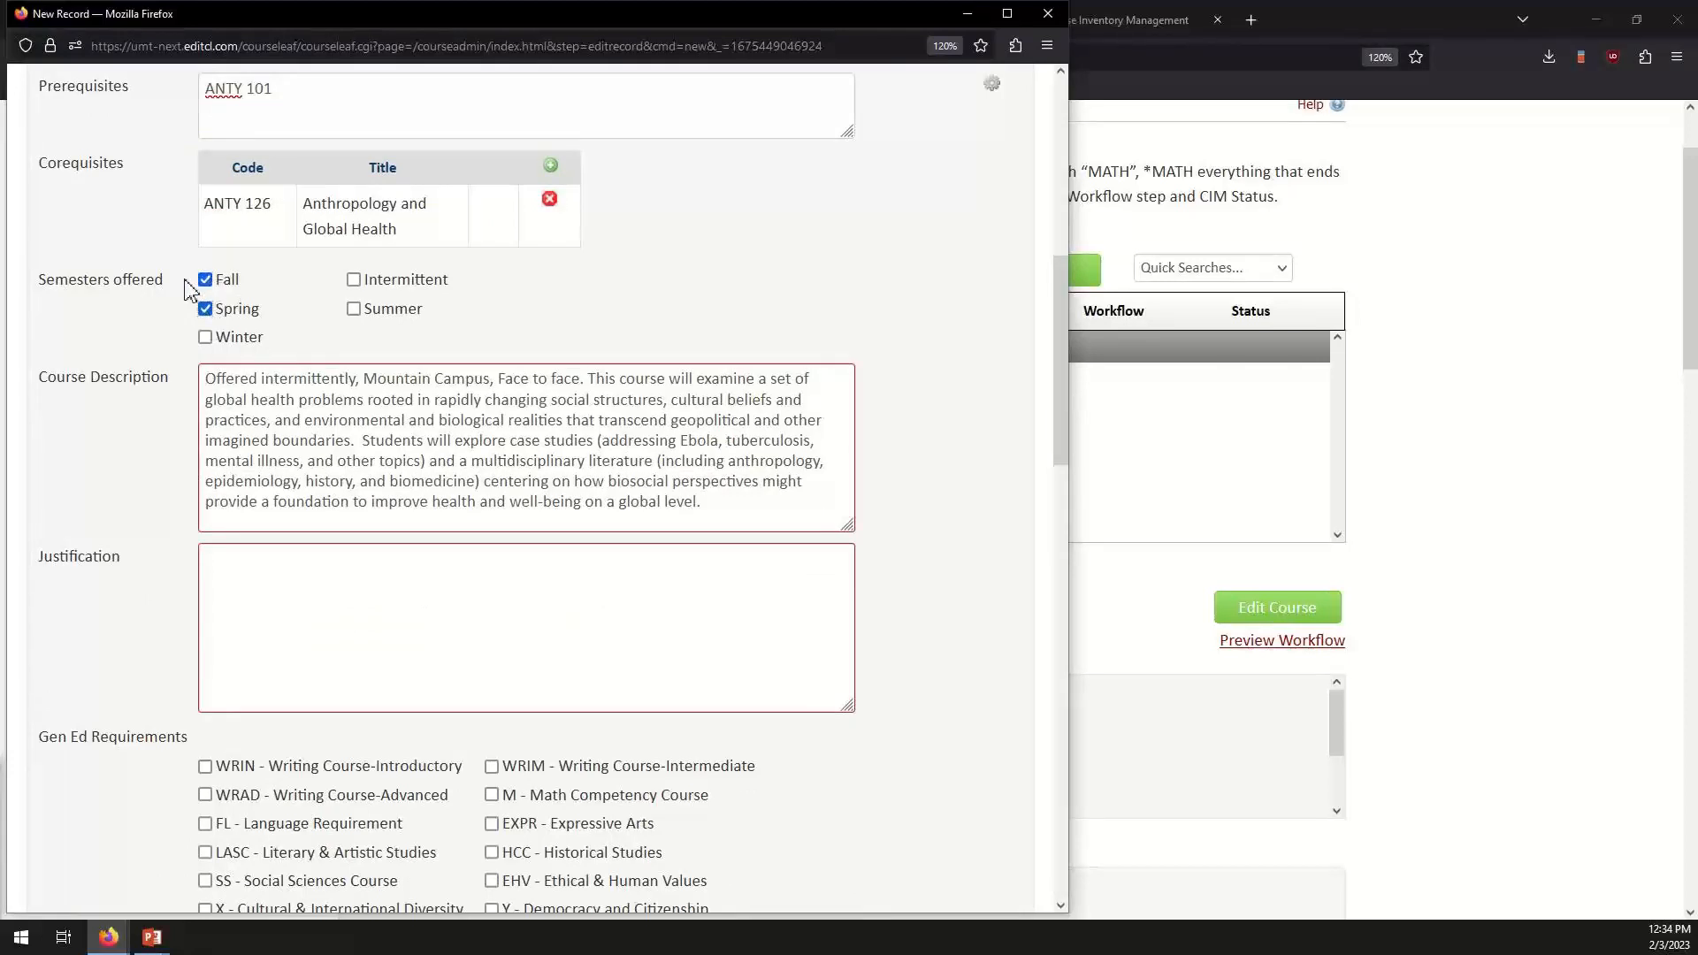
left_click(205, 309)
left_click(205, 309)
left_click_drag(850, 524, 940, 740)
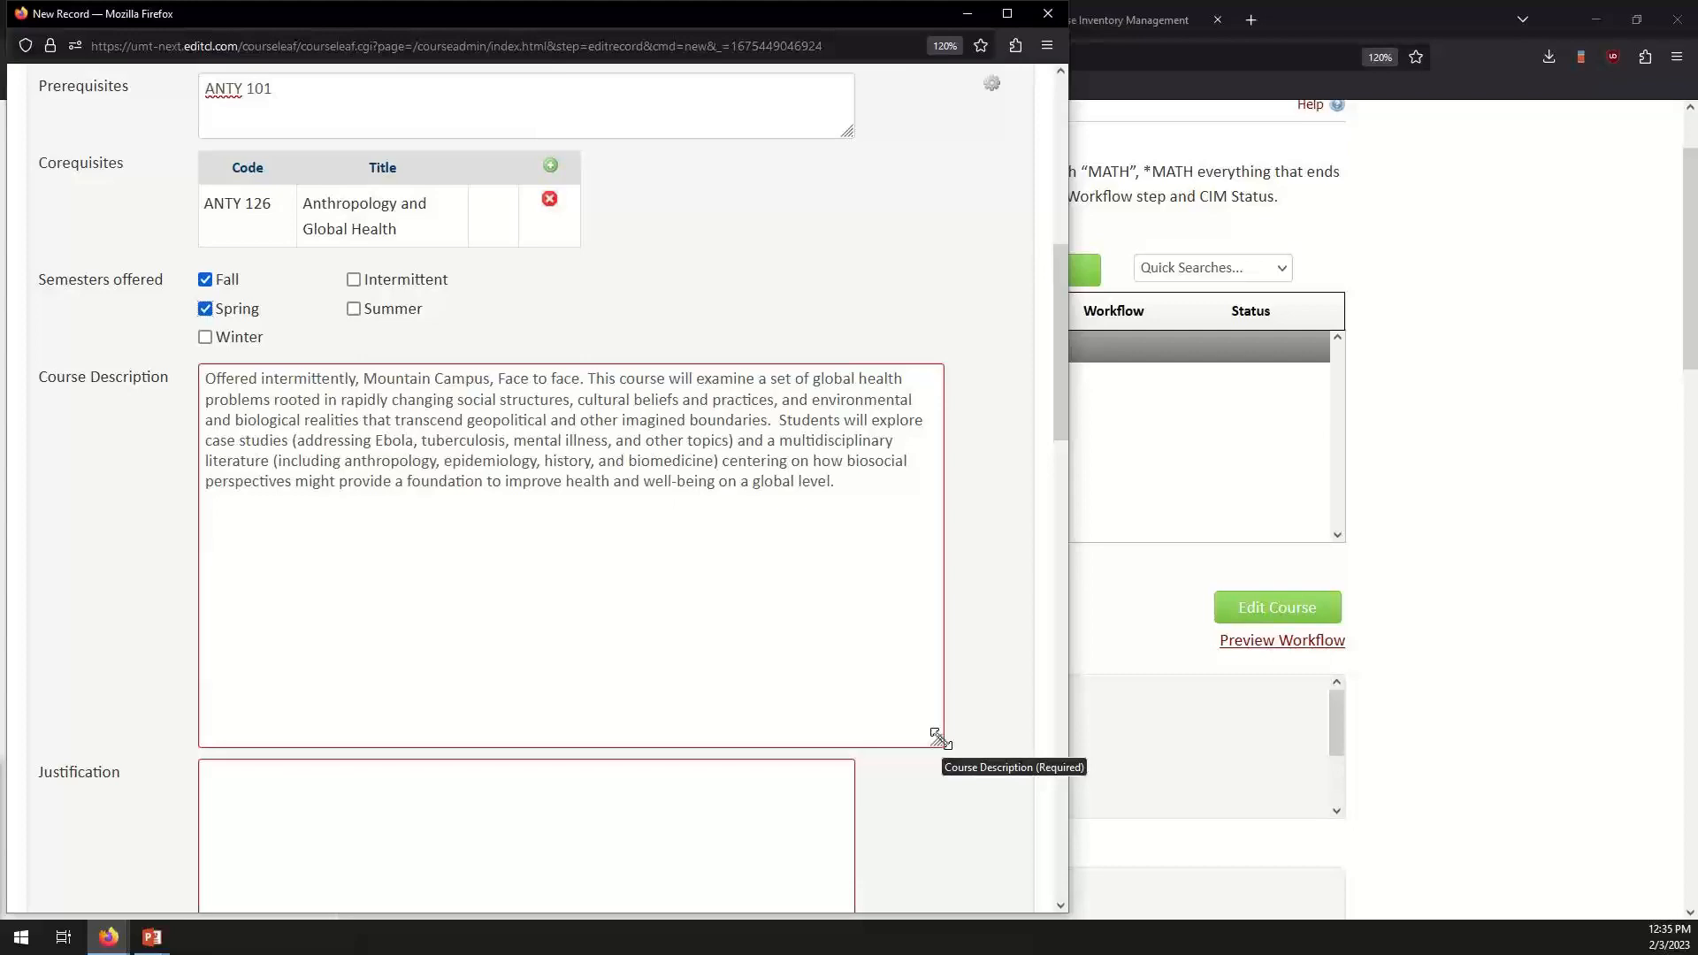
left_click_drag(940, 739, 847, 603)
Select WRIN - Writing Course-Introductory under Gen Ed Requirements, trying FL - Language Requirement as well and clearing it again.
scroll(940, 637, "down", 5)
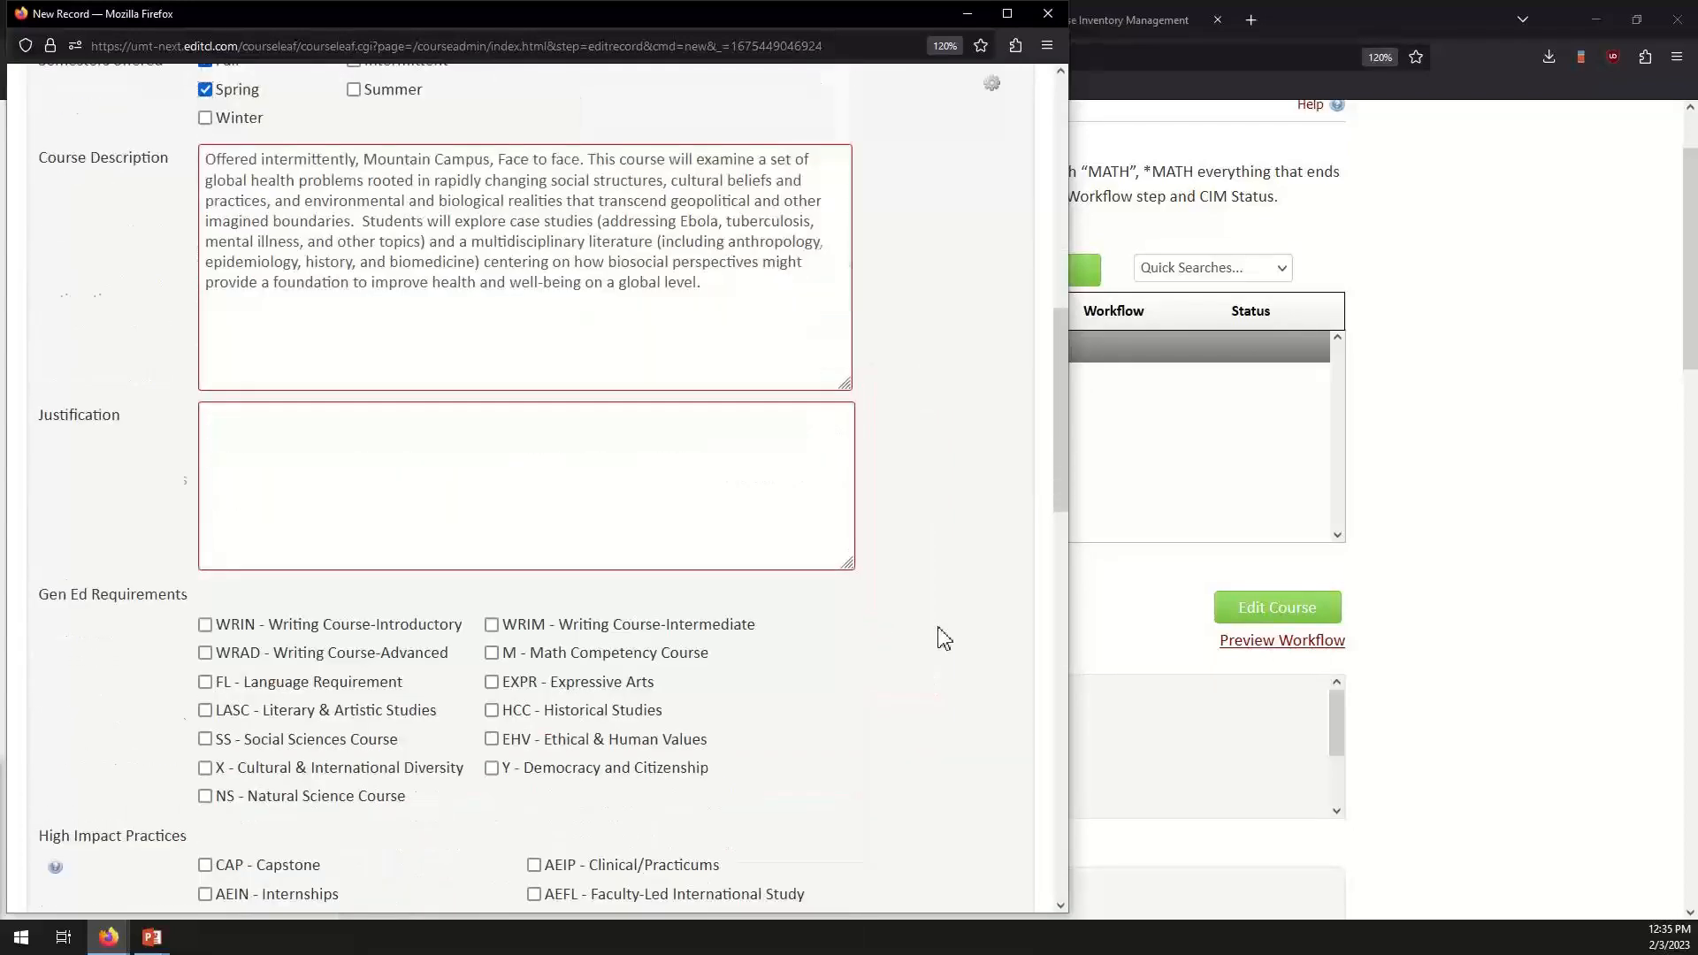
left_click(206, 510)
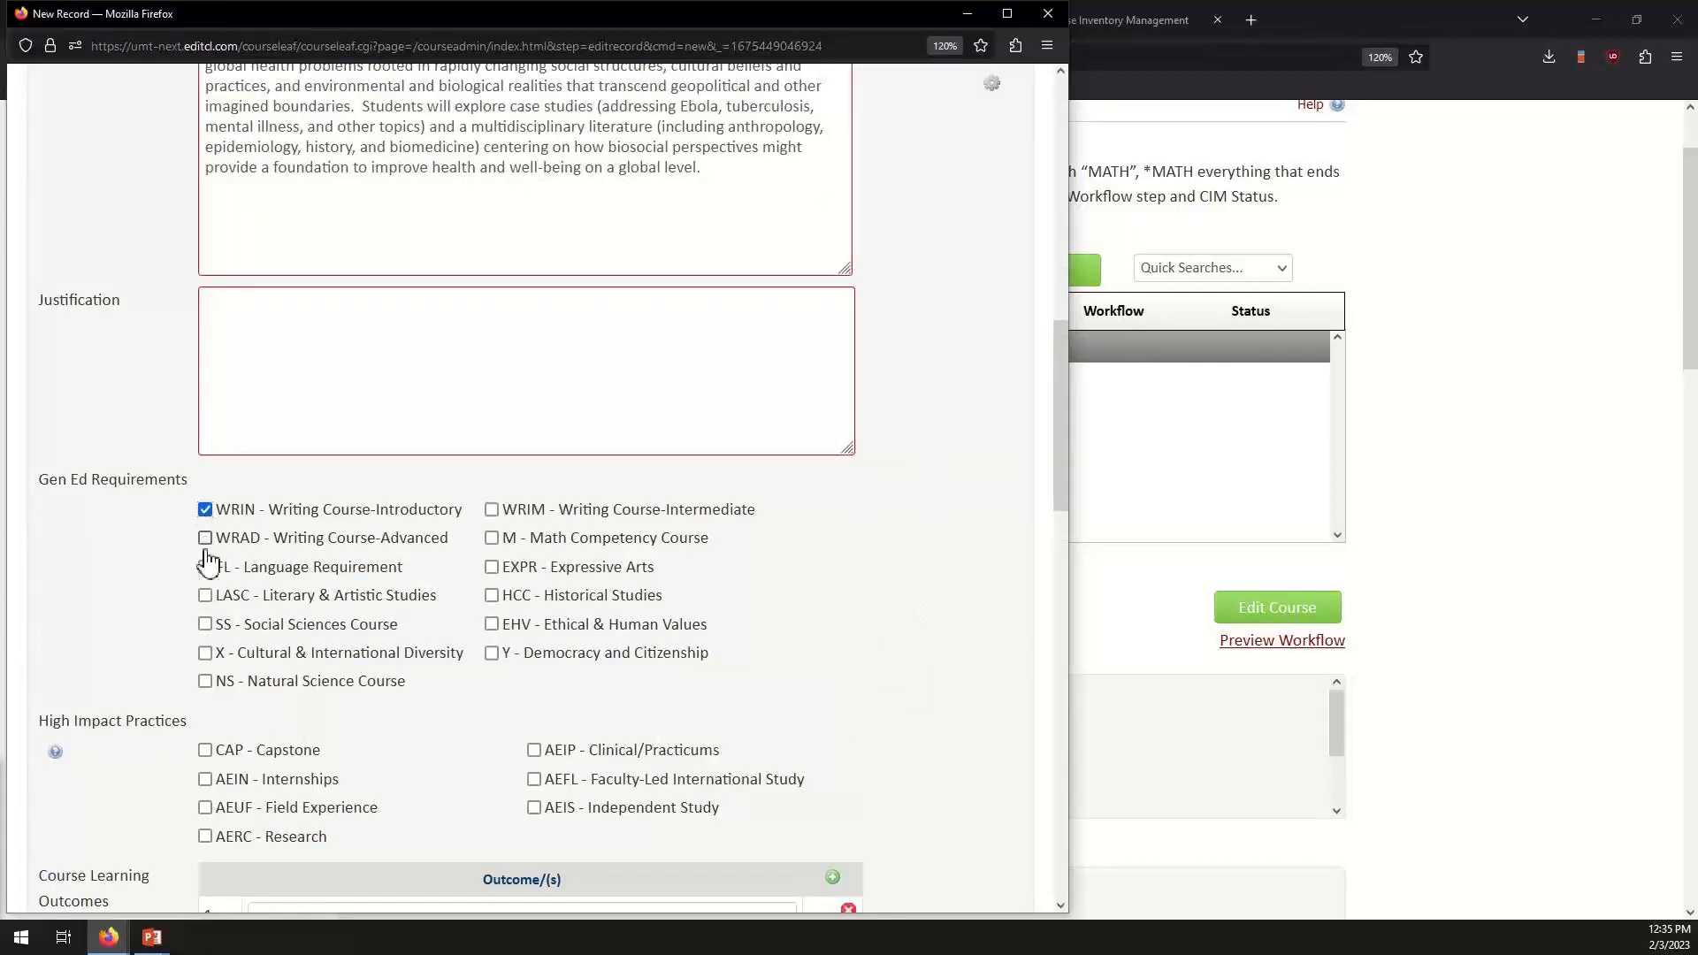
left_click(205, 567)
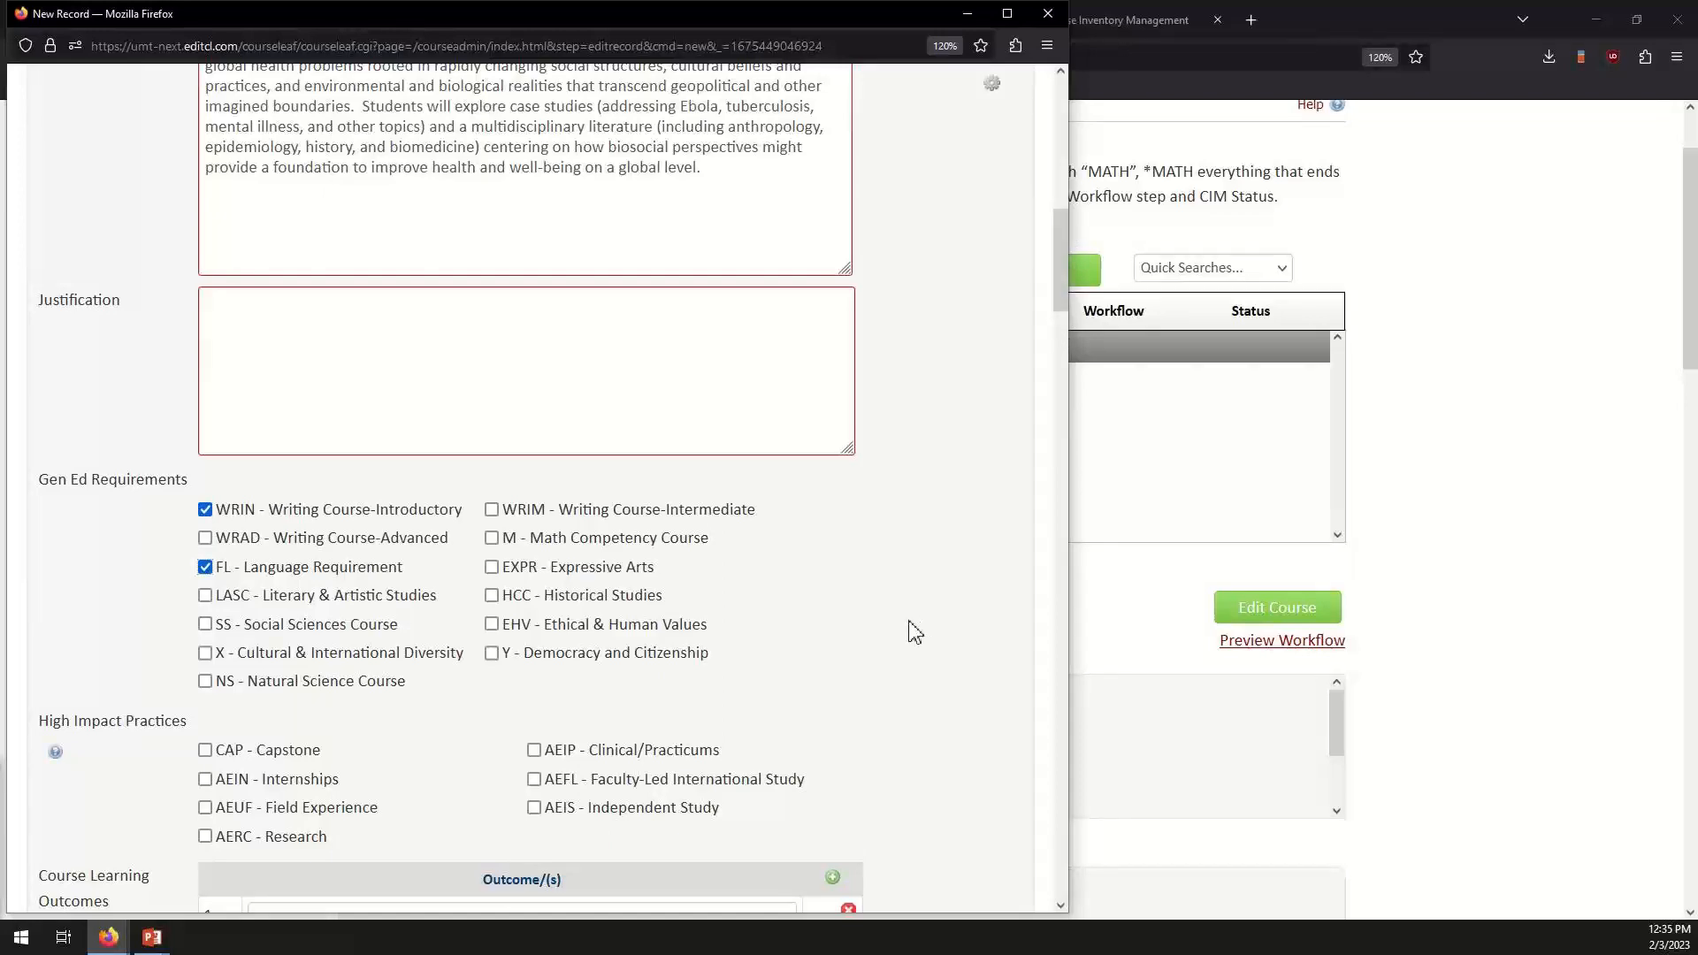
scroll(894, 516, "down", 4)
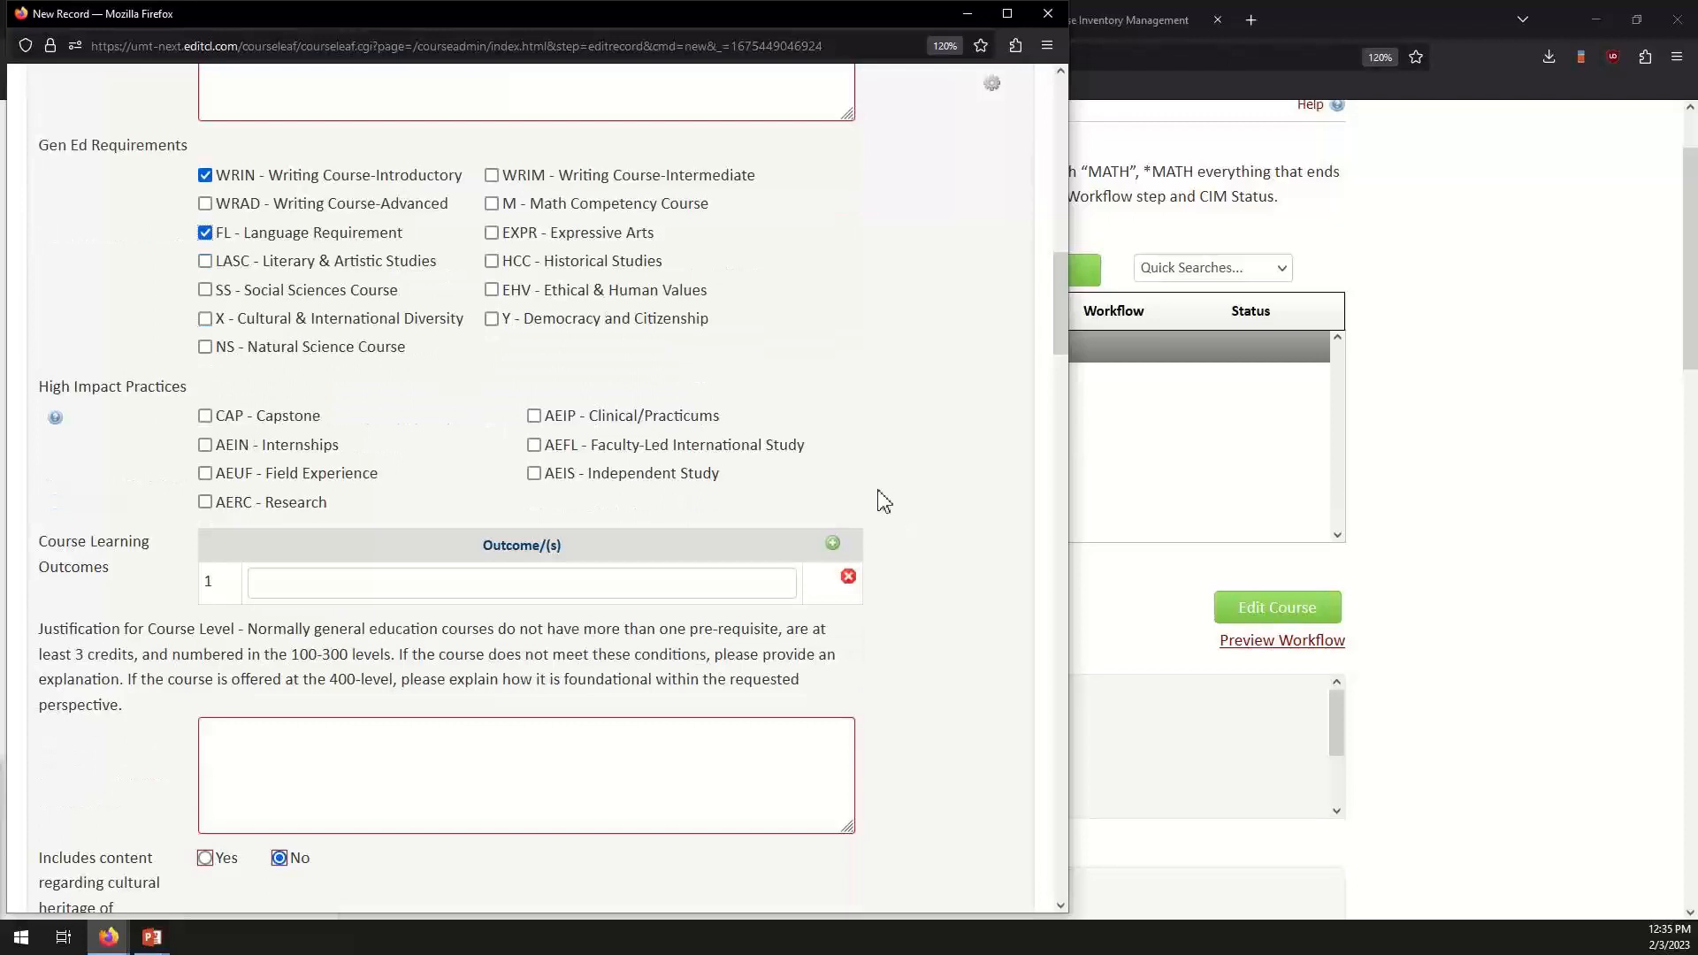
left_click(206, 234)
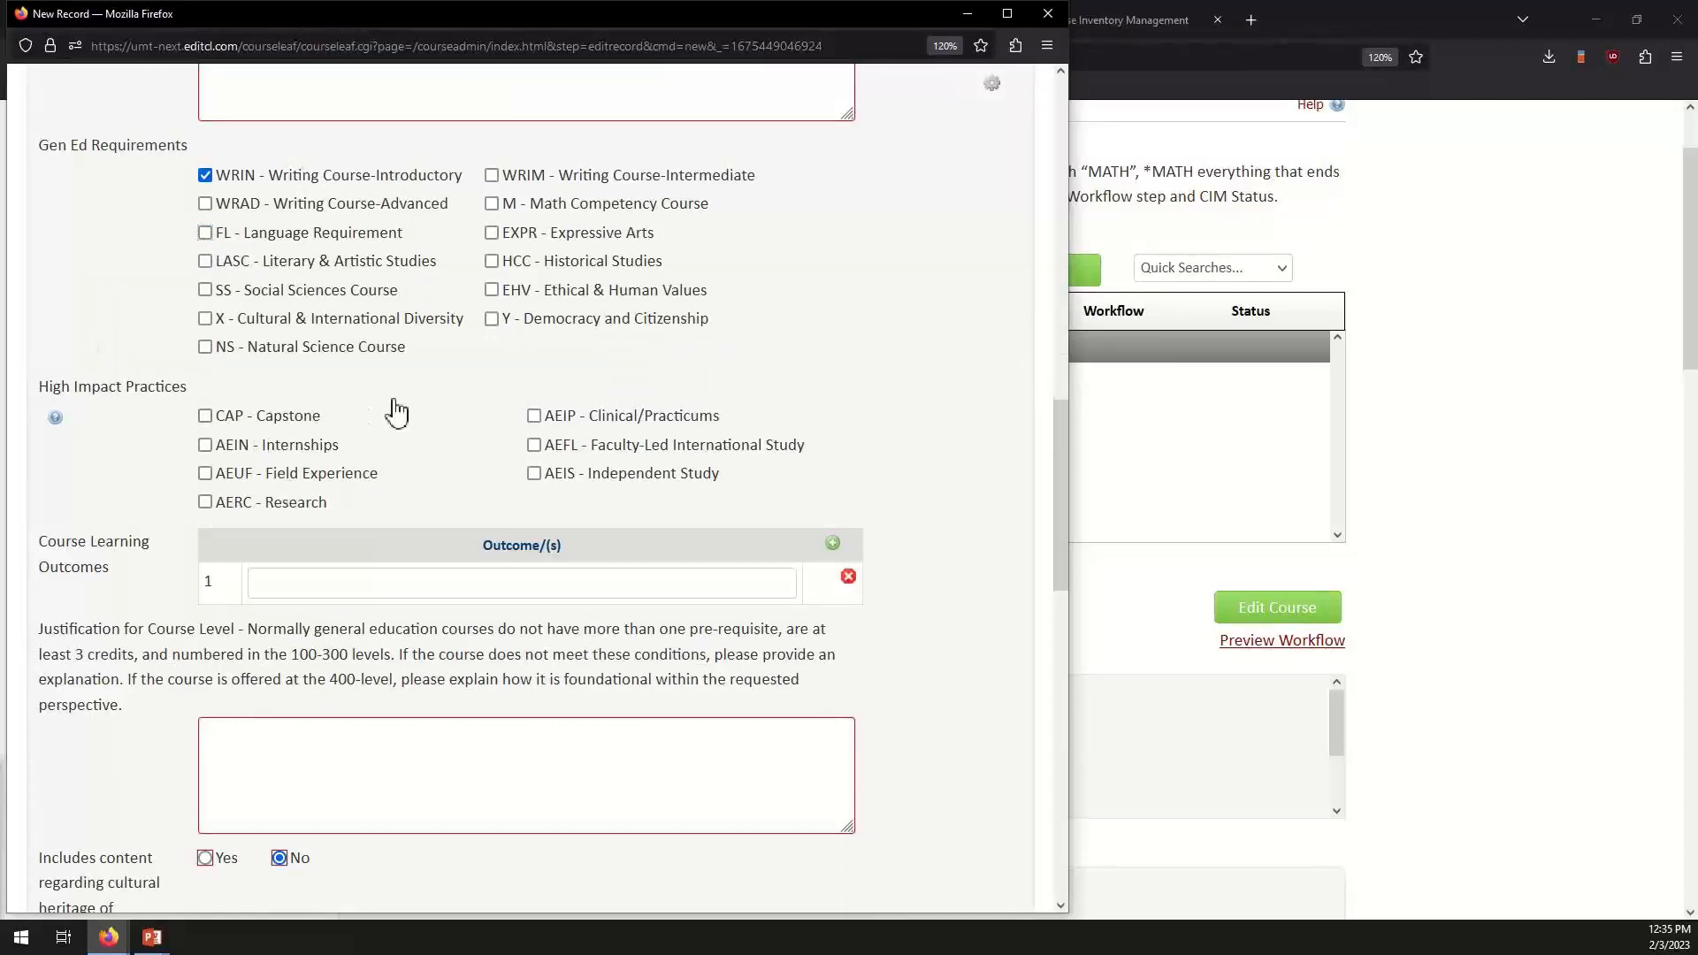
Enter "CLO 1" as the first course learning outcome.
scroll(396, 412, "down", 2)
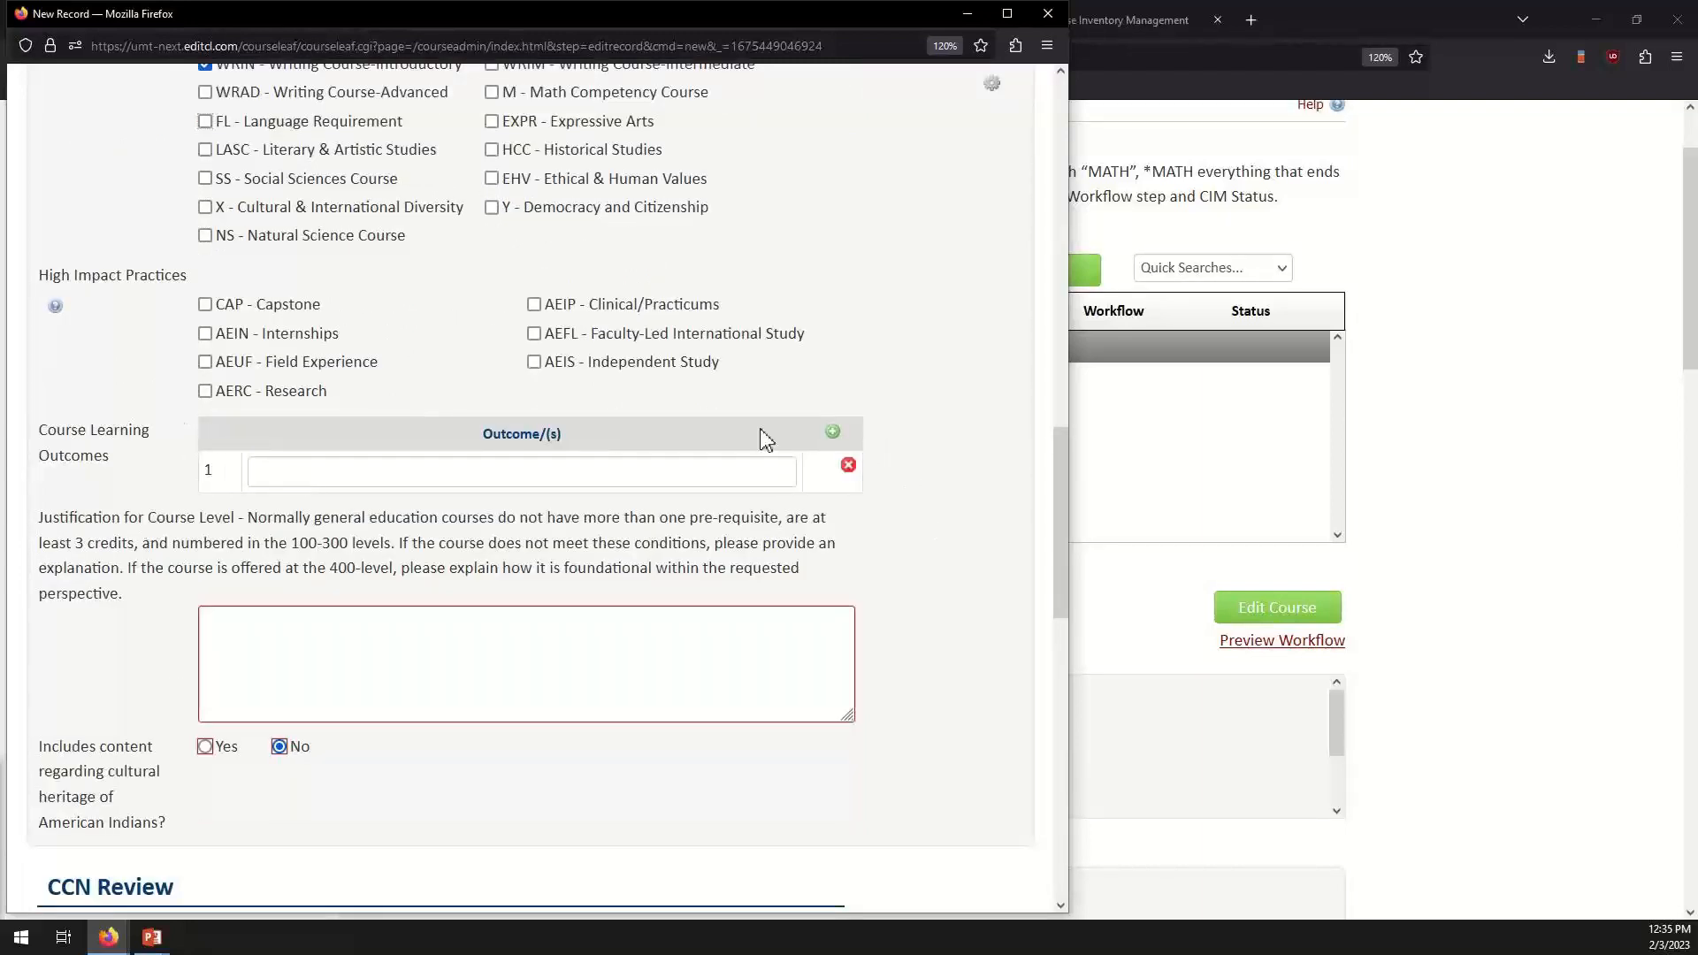
left_click(684, 474)
type("CLO 1")
Add a second course learning outcome, "CLO 2", and delete its row again.
left_click(833, 431)
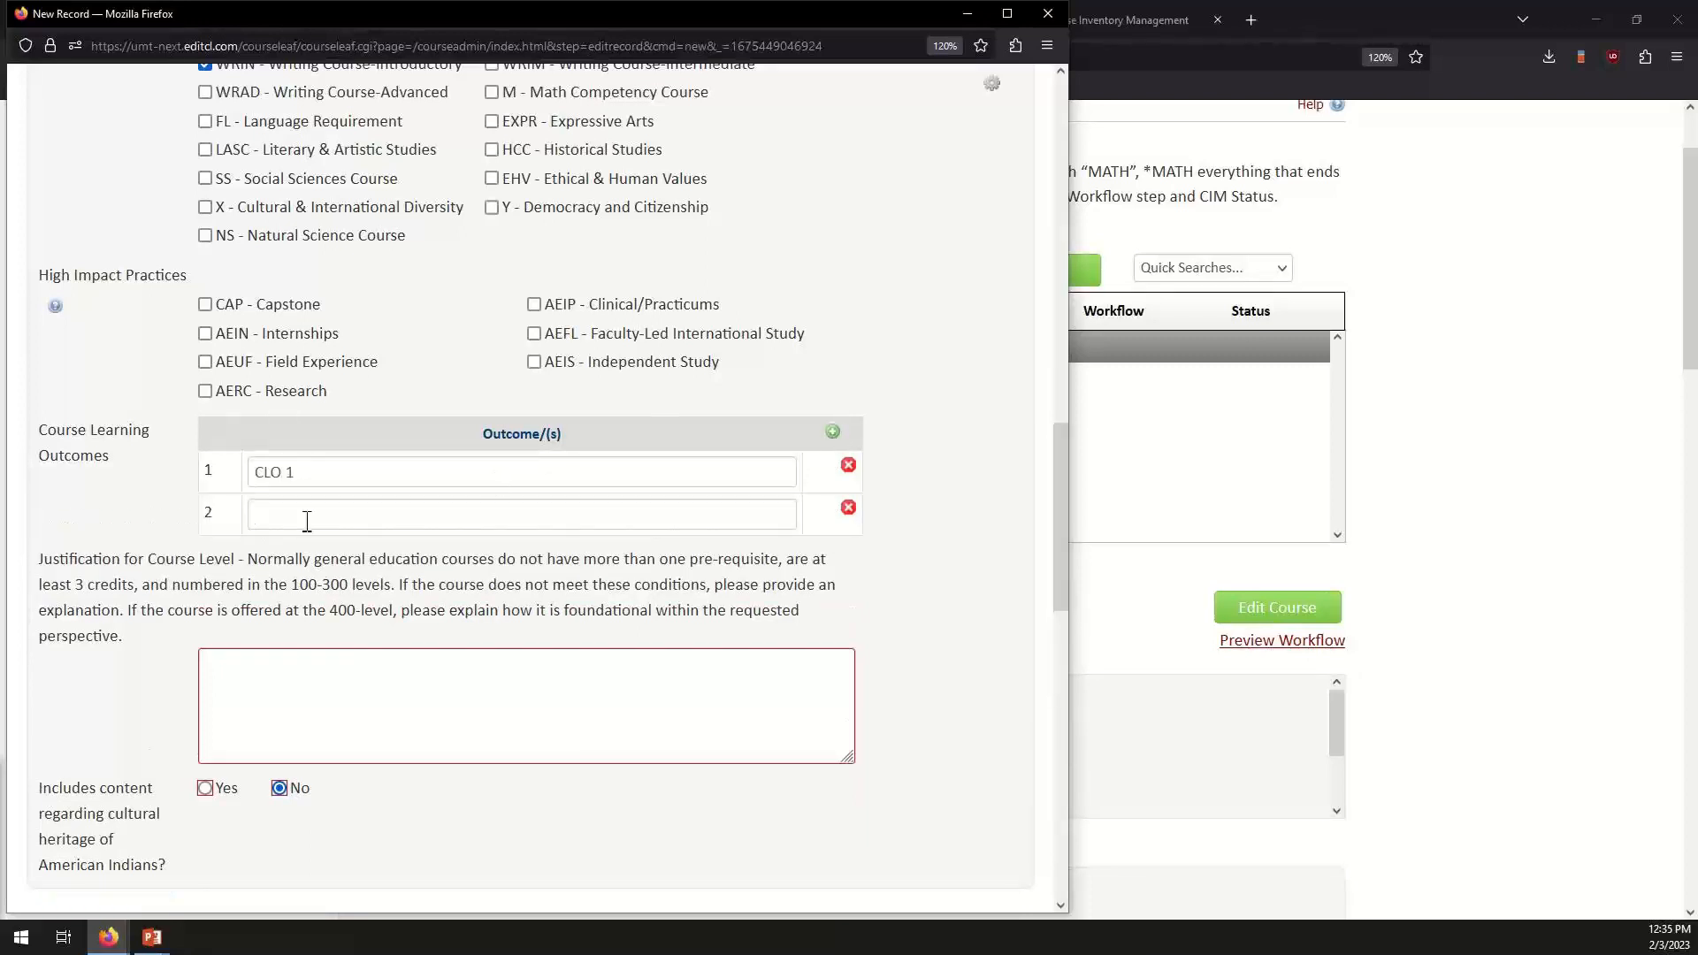
type("CLO 2")
left_click(848, 509)
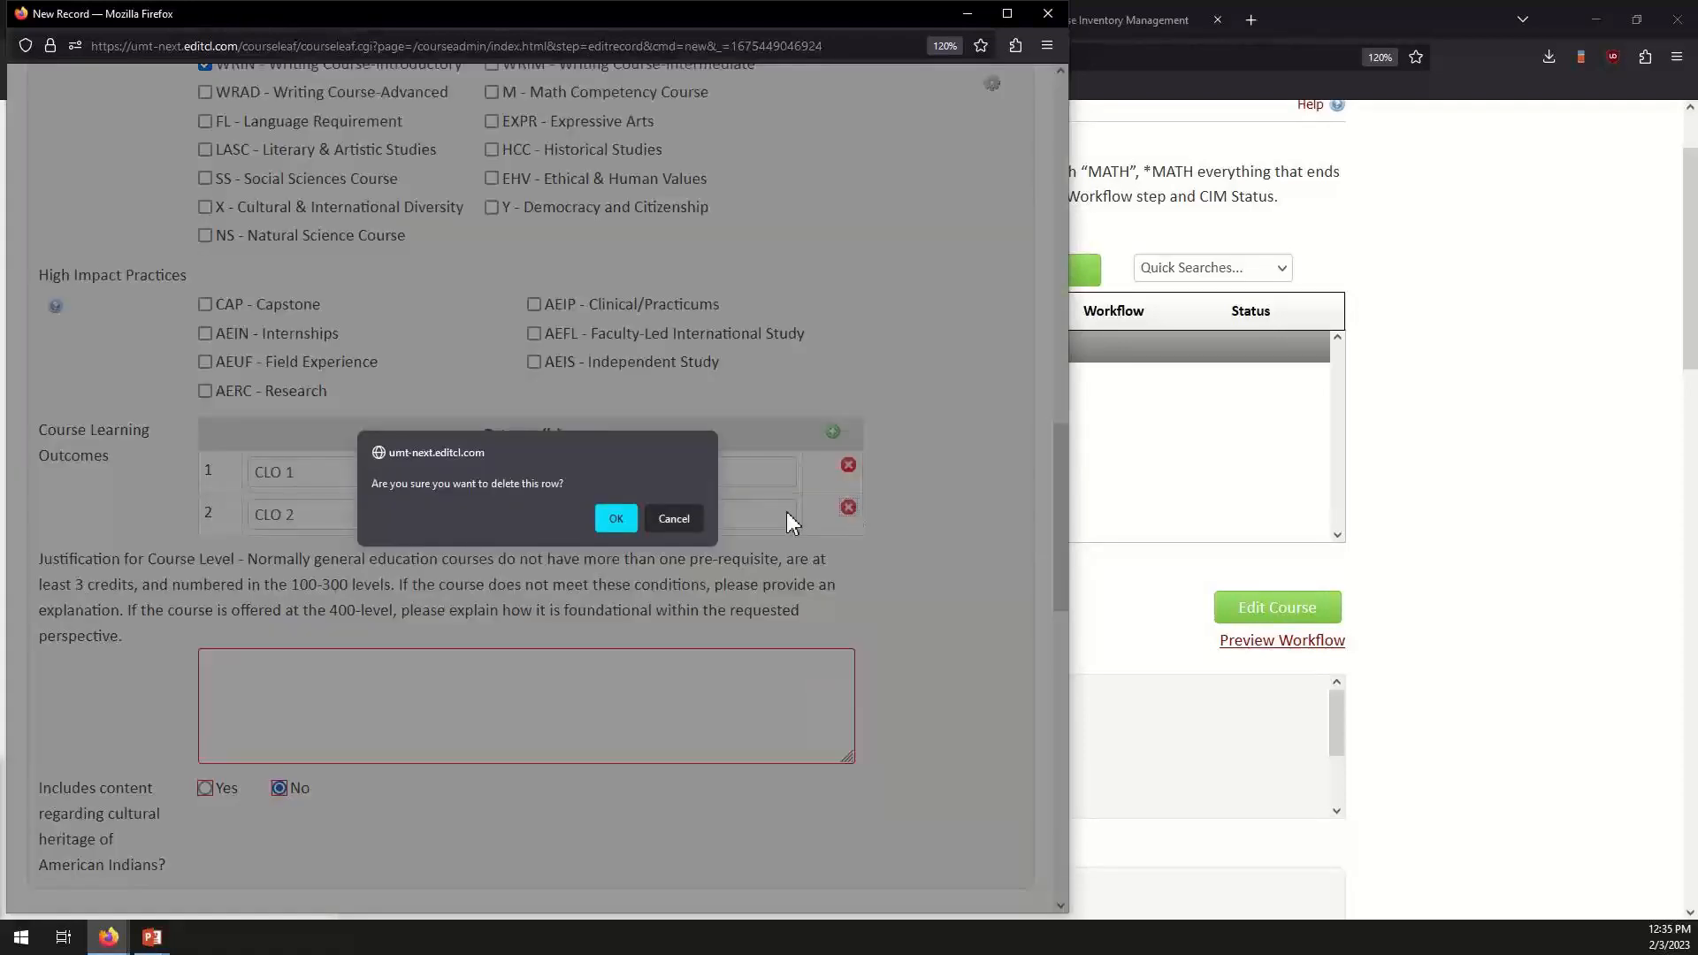
left_click(616, 518)
Switch the American Indian cultural heritage content answer to Yes and back to No.
scroll(614, 495, "down", 3)
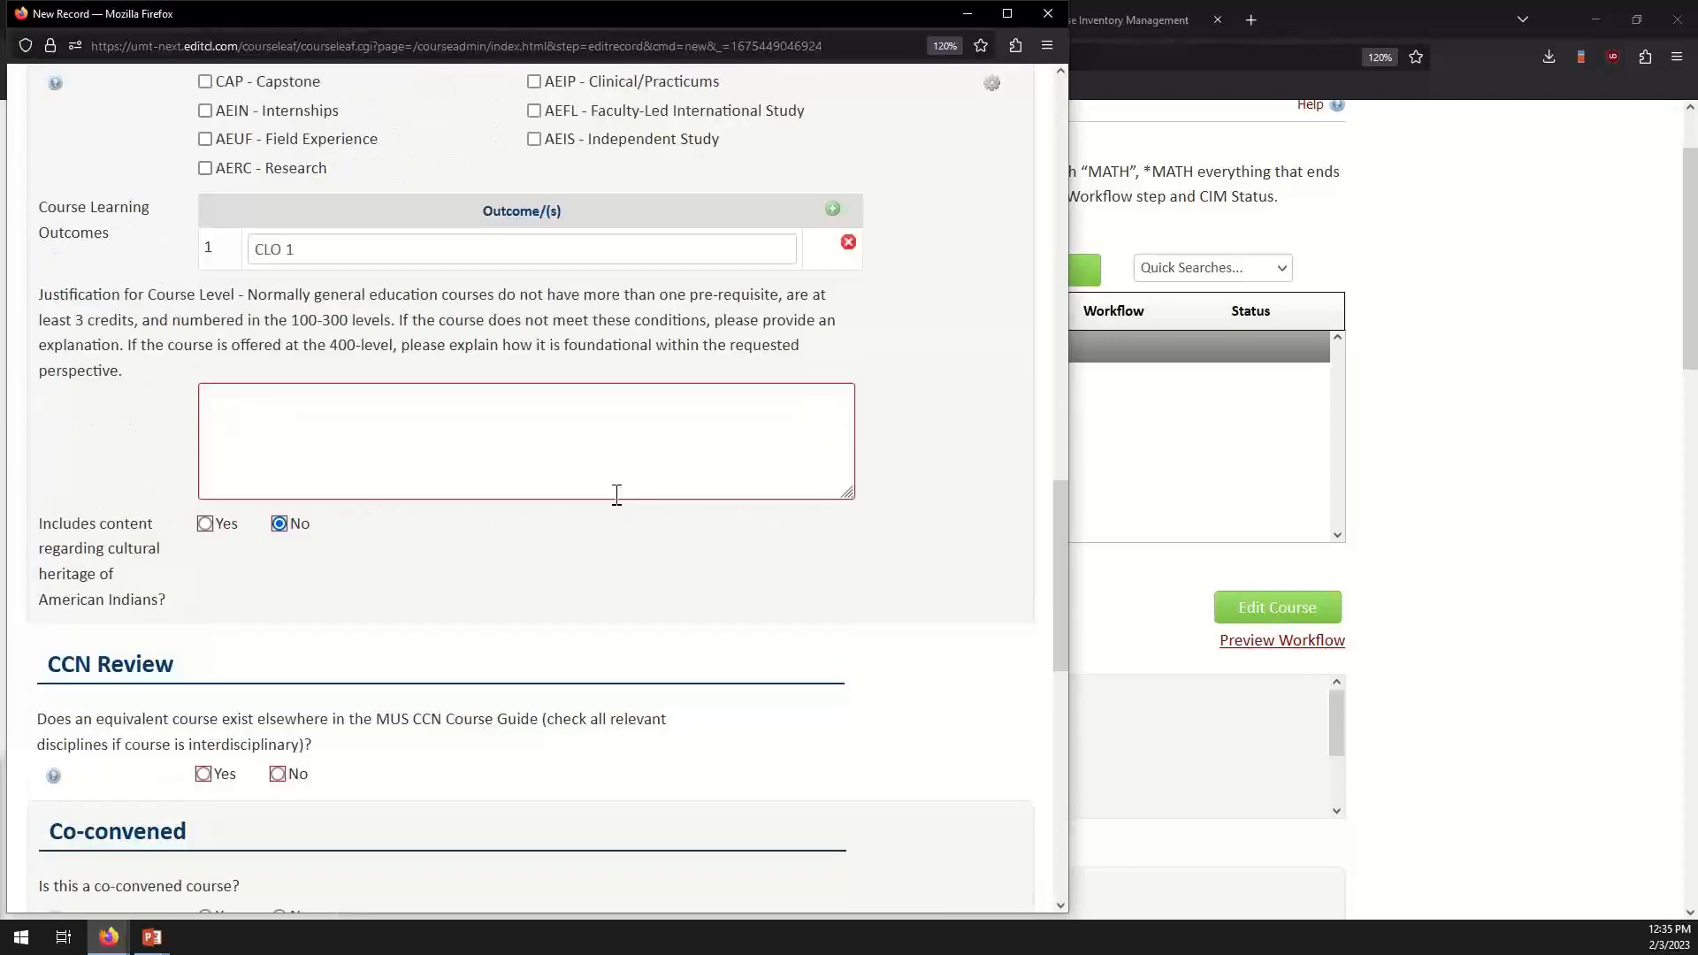
scroll(252, 561, "down", 3)
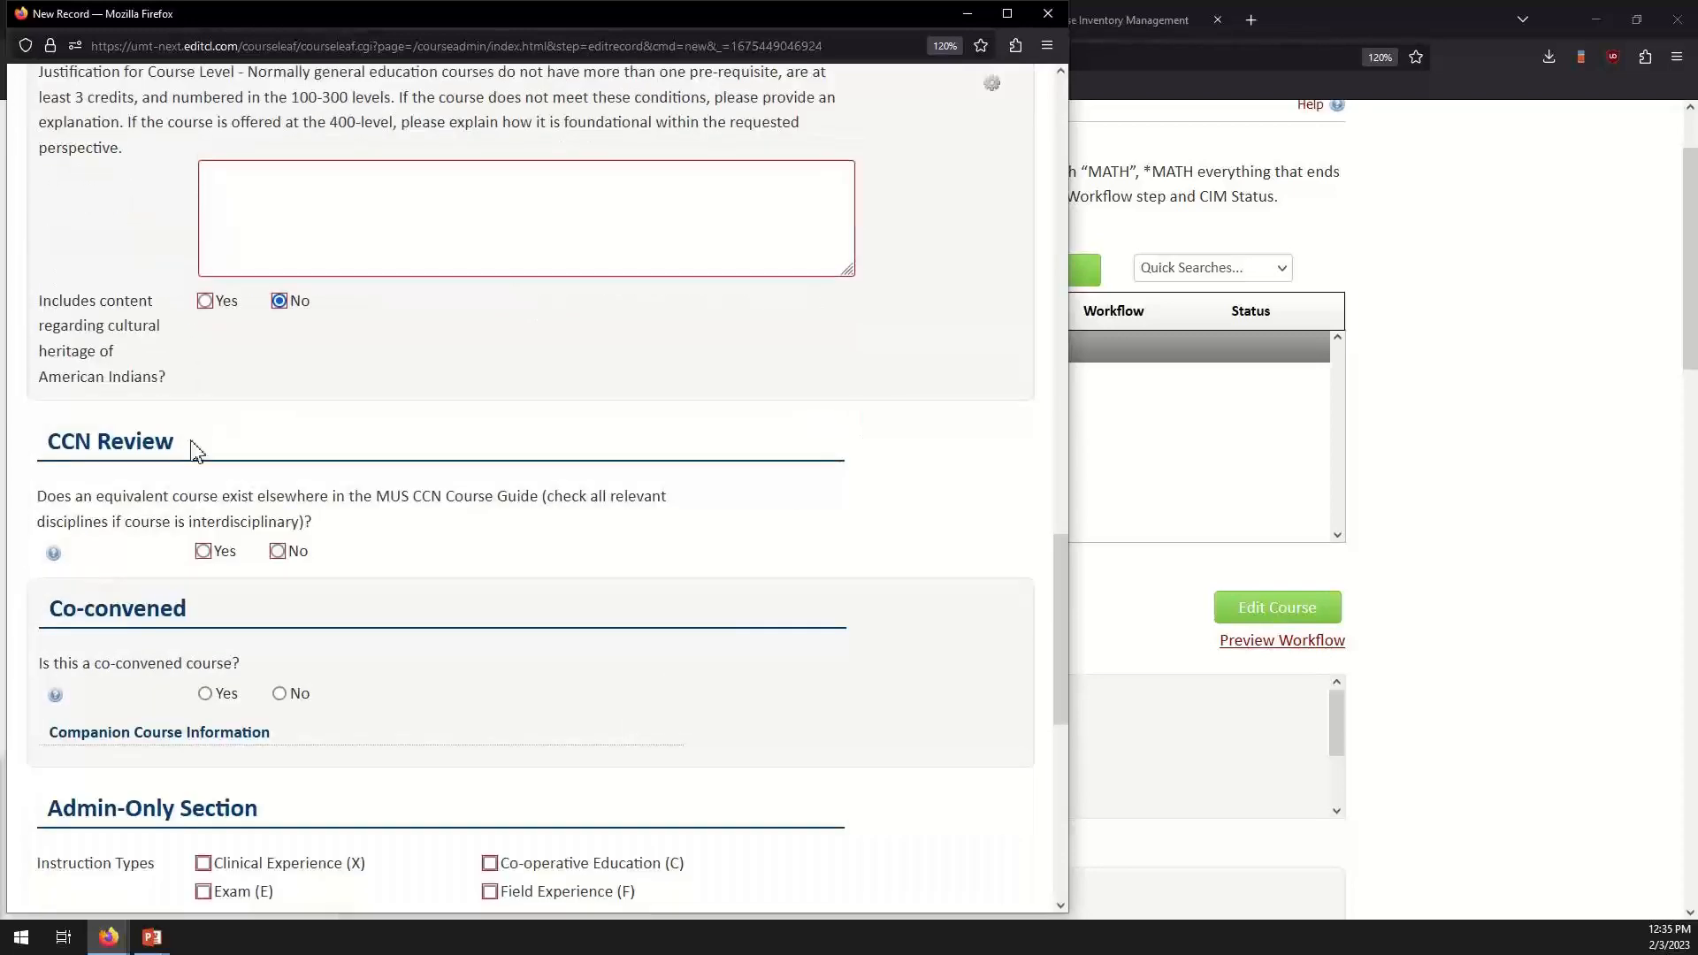
left_click(204, 300)
left_click(279, 301)
scroll(442, 559, "down", 3)
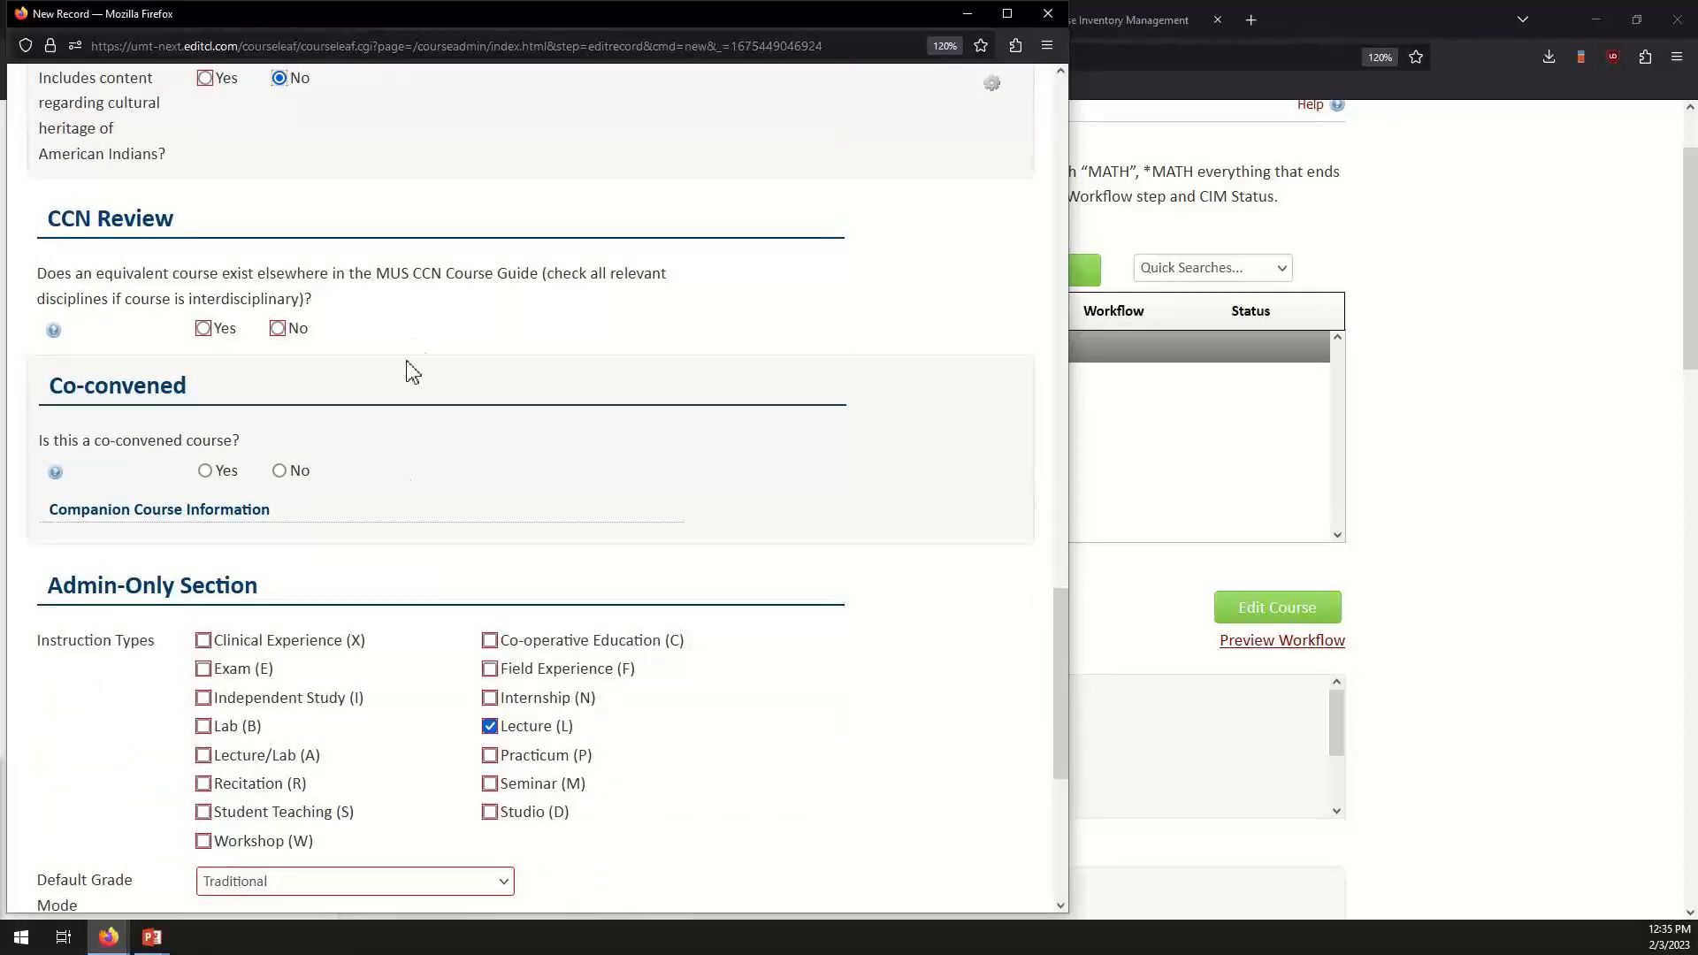
Answer Yes to whether the proposal affects other departments in the Affected Departments section.
scroll(413, 371, "down", 4)
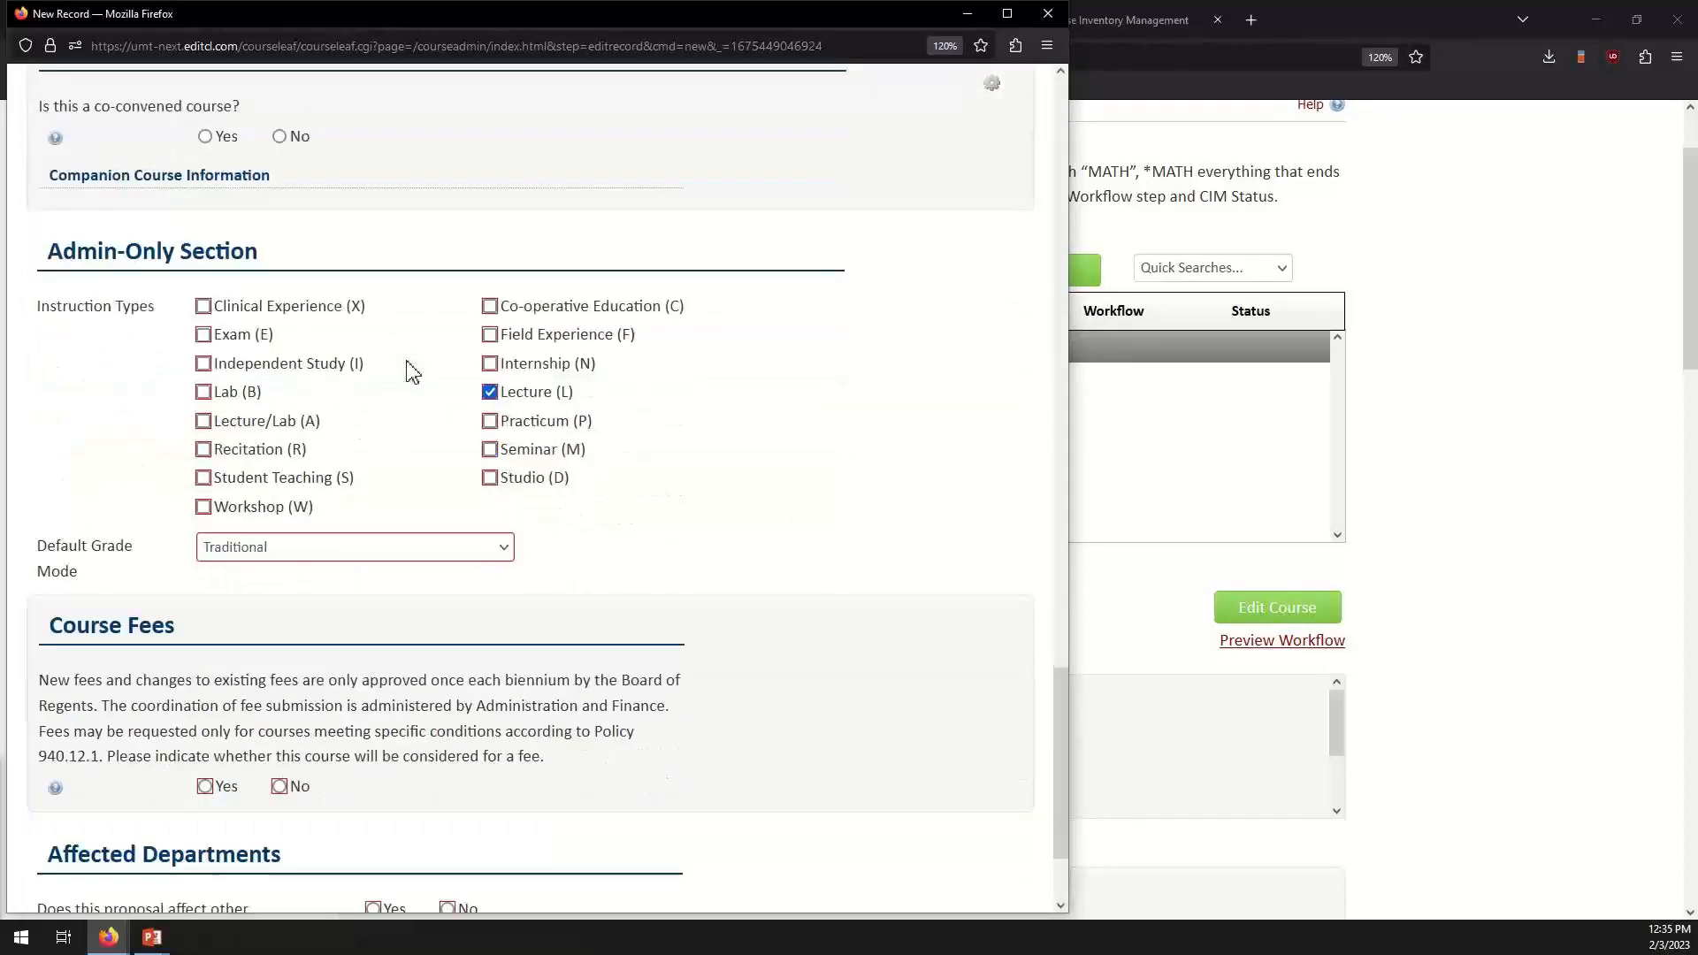
scroll(411, 645, "down", 2)
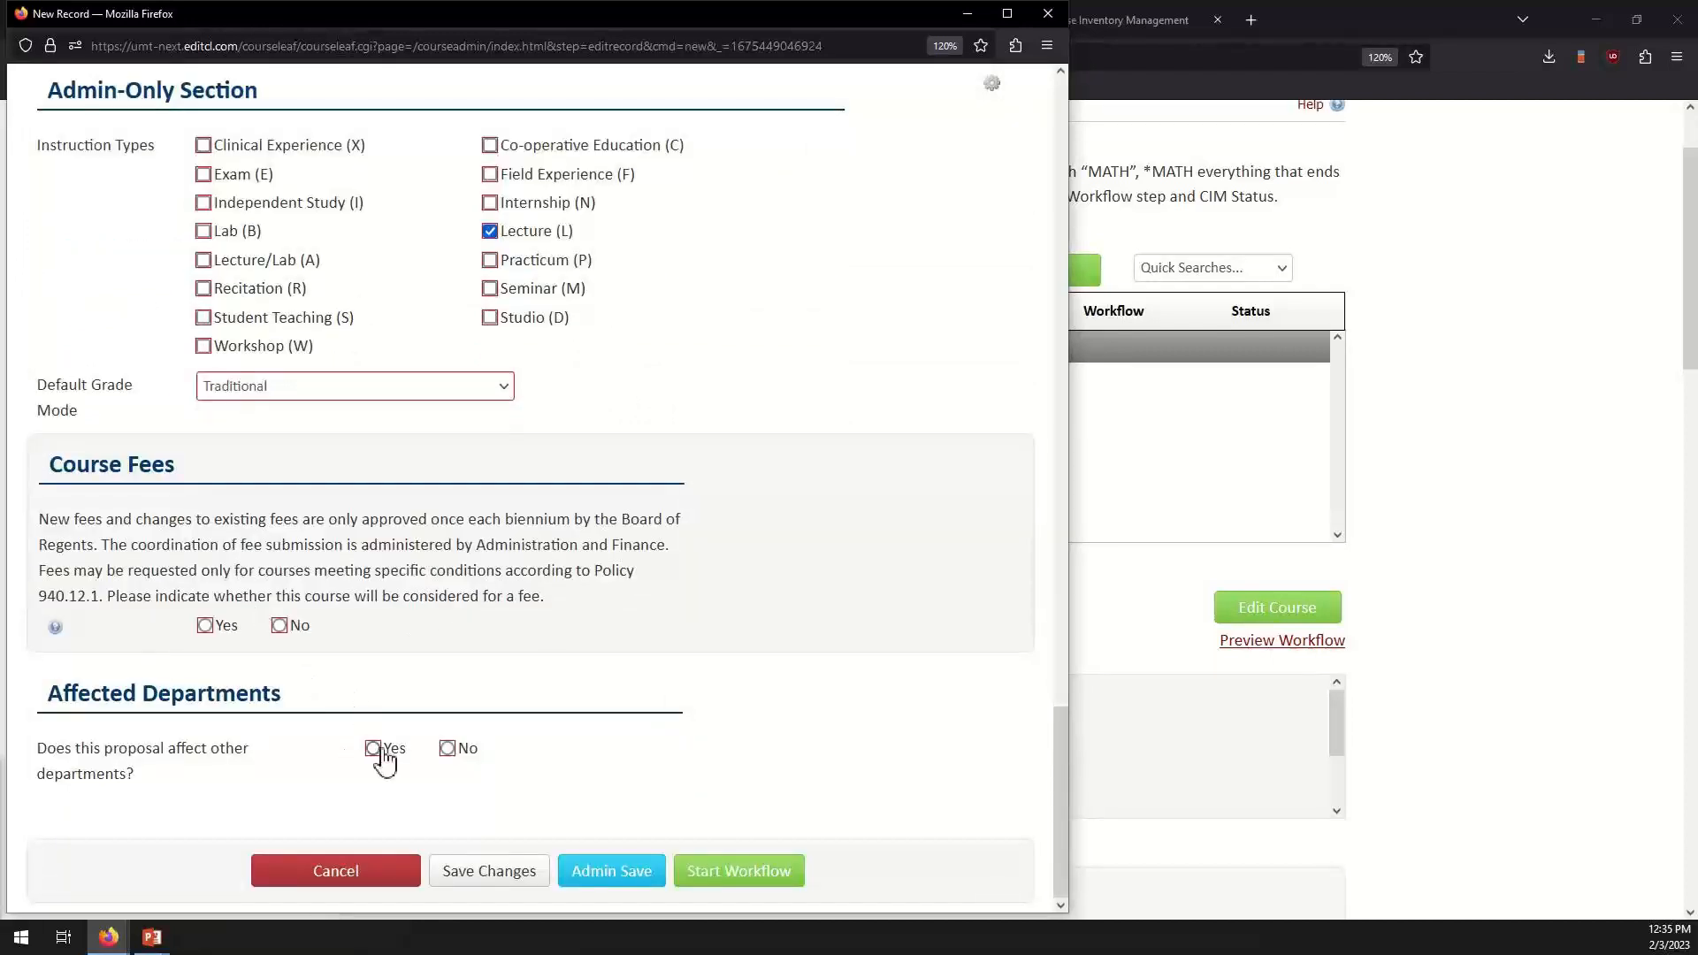
left_click(376, 752)
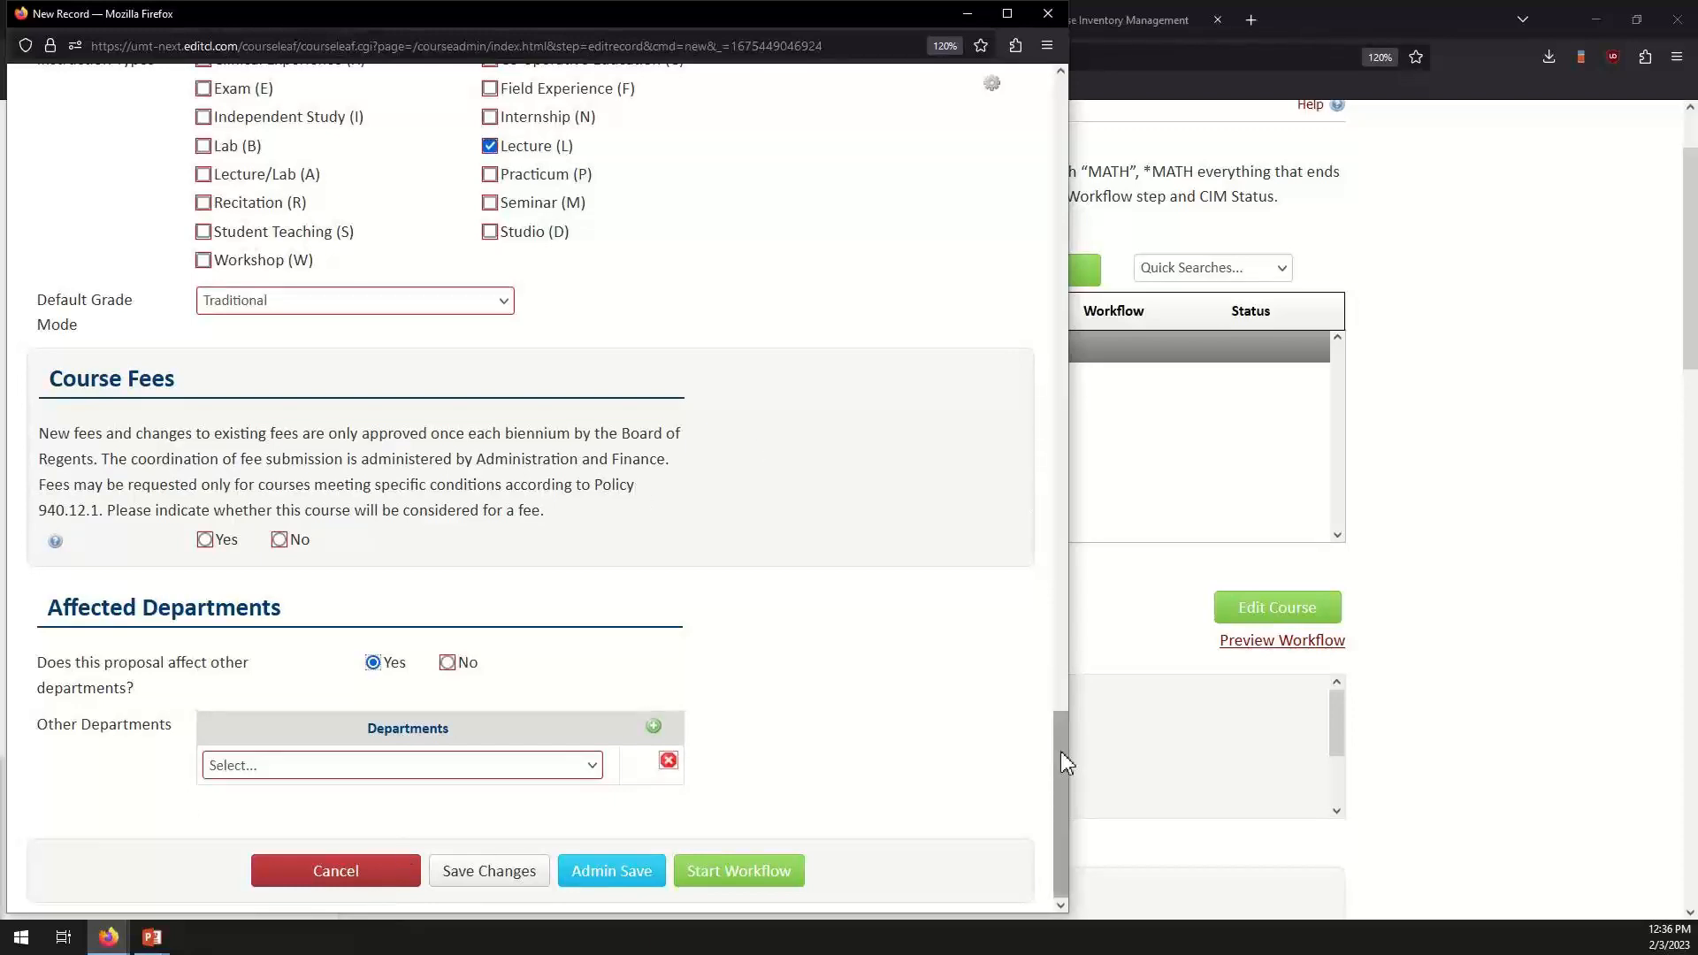
Add "TEST" in front of the Course Long Title "Global Health" and save the proposal's changes without starting workflow.
left_click_drag(1060, 751, 1062, 105)
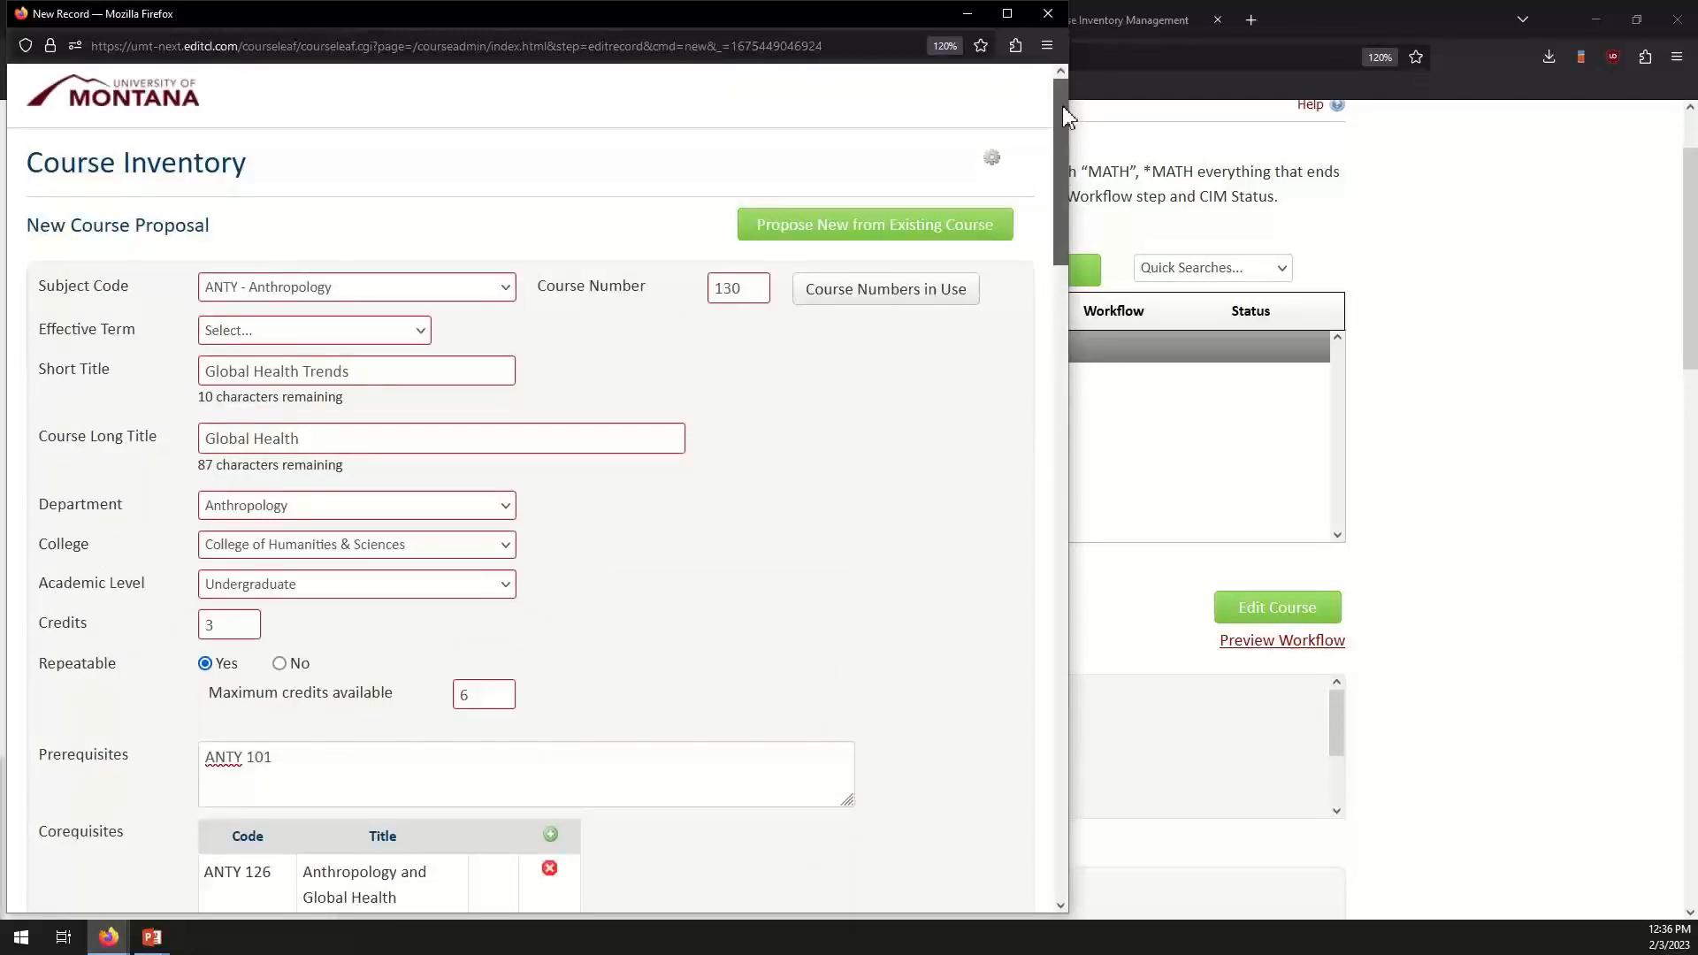
left_click(207, 370)
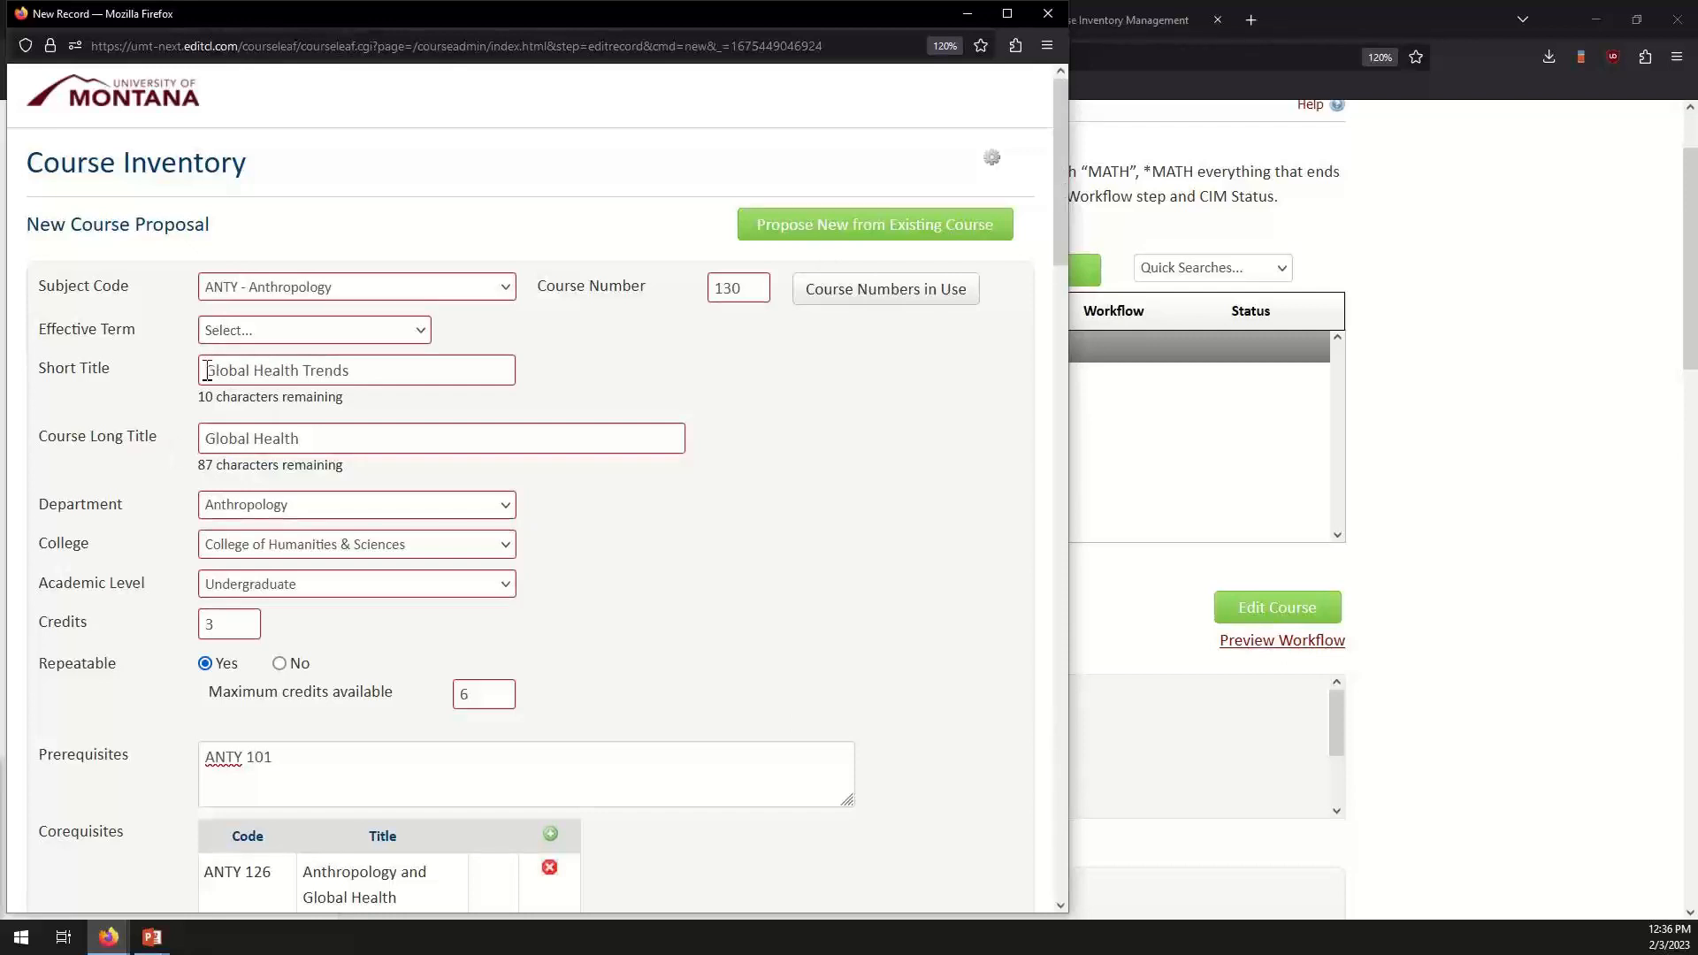
left_click(210, 439)
type("TEST")
left_click_drag(1058, 208, 1017, 932)
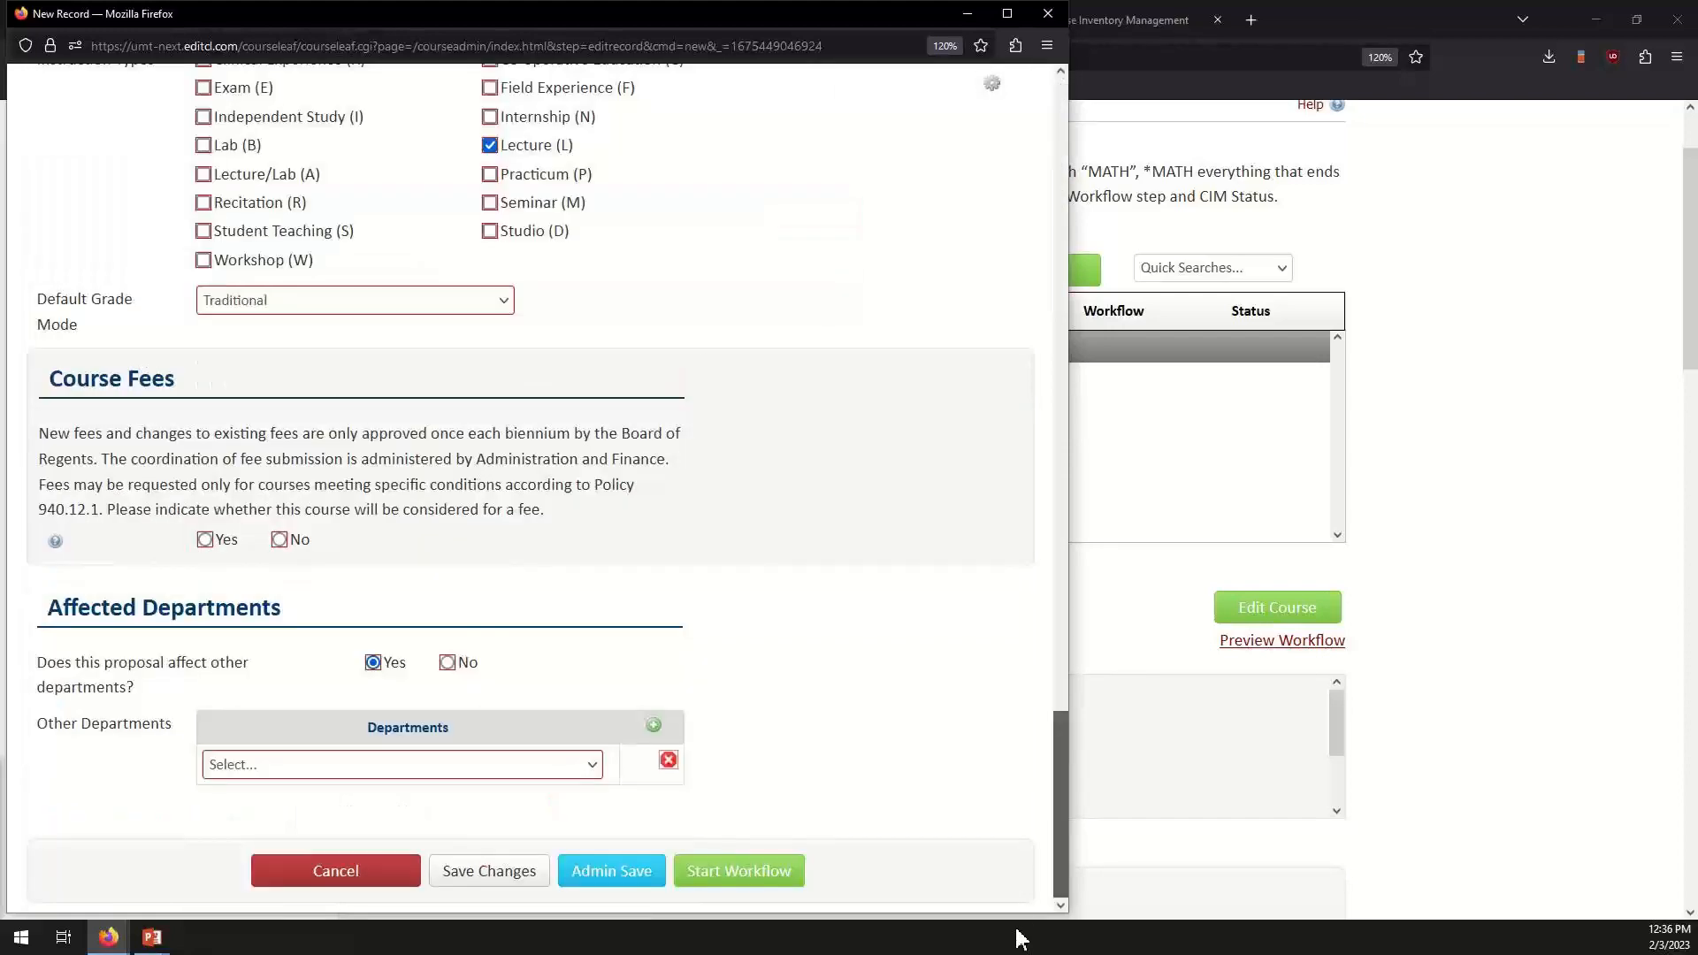
left_click(511, 871)
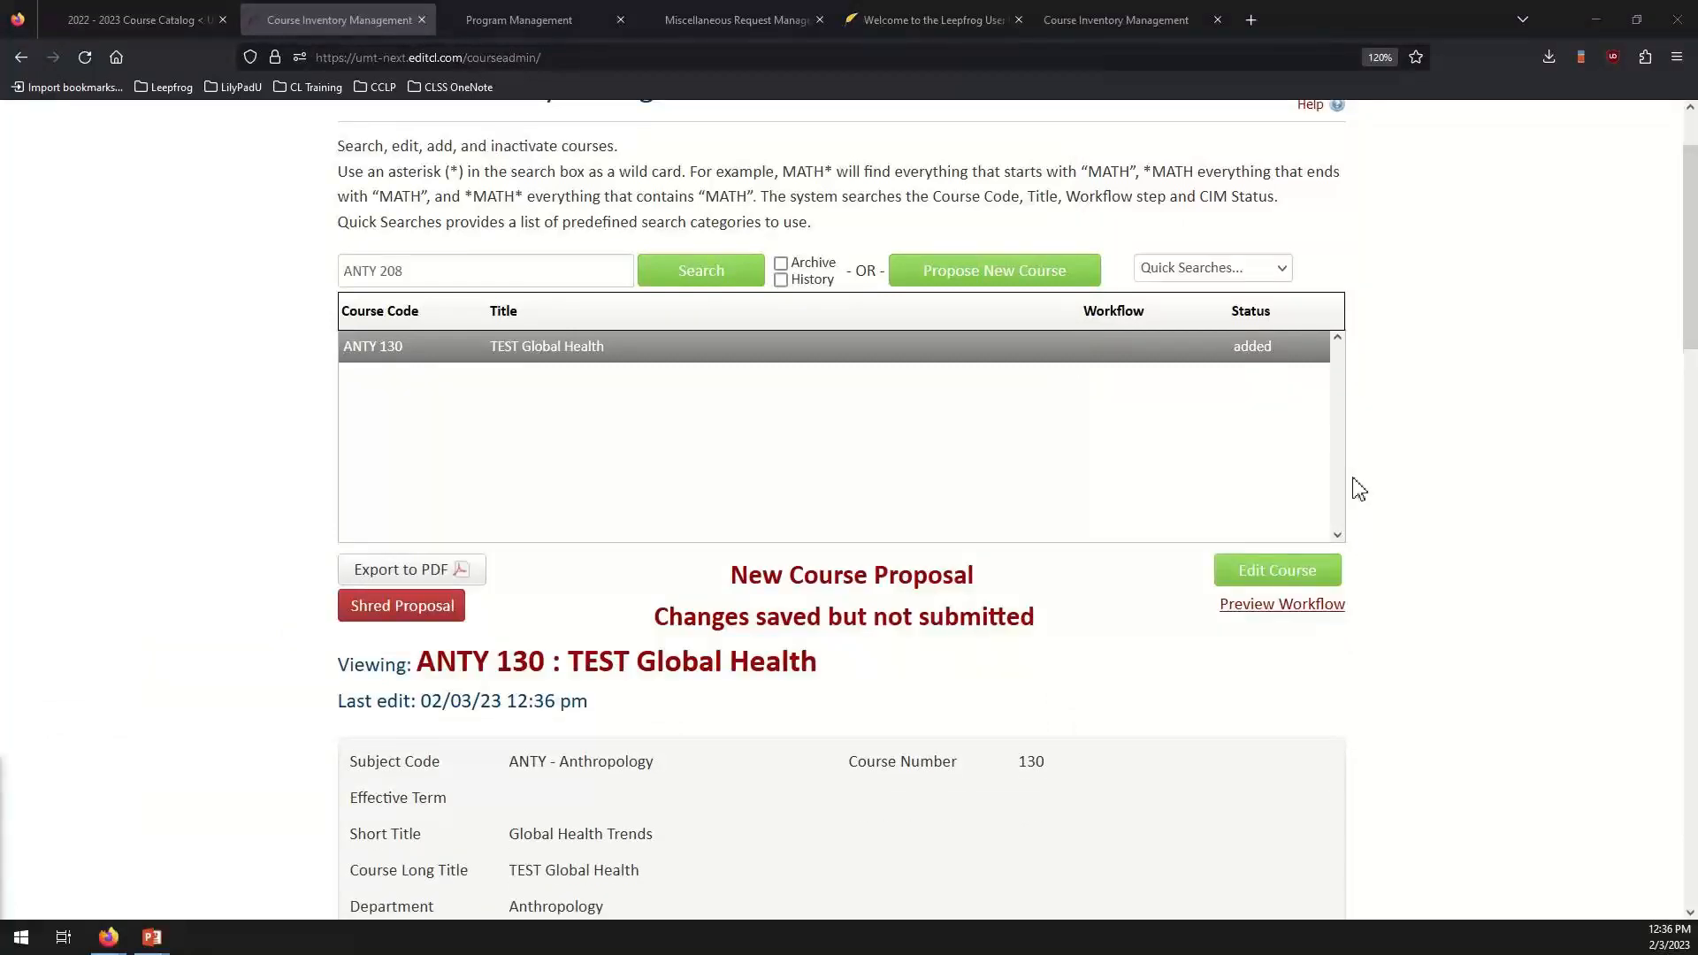
Review the saved ANTY 130 proposal's details and examine all approval steps in its workflow preview, closing the preview at the end.
scroll(1359, 489, "down", 1)
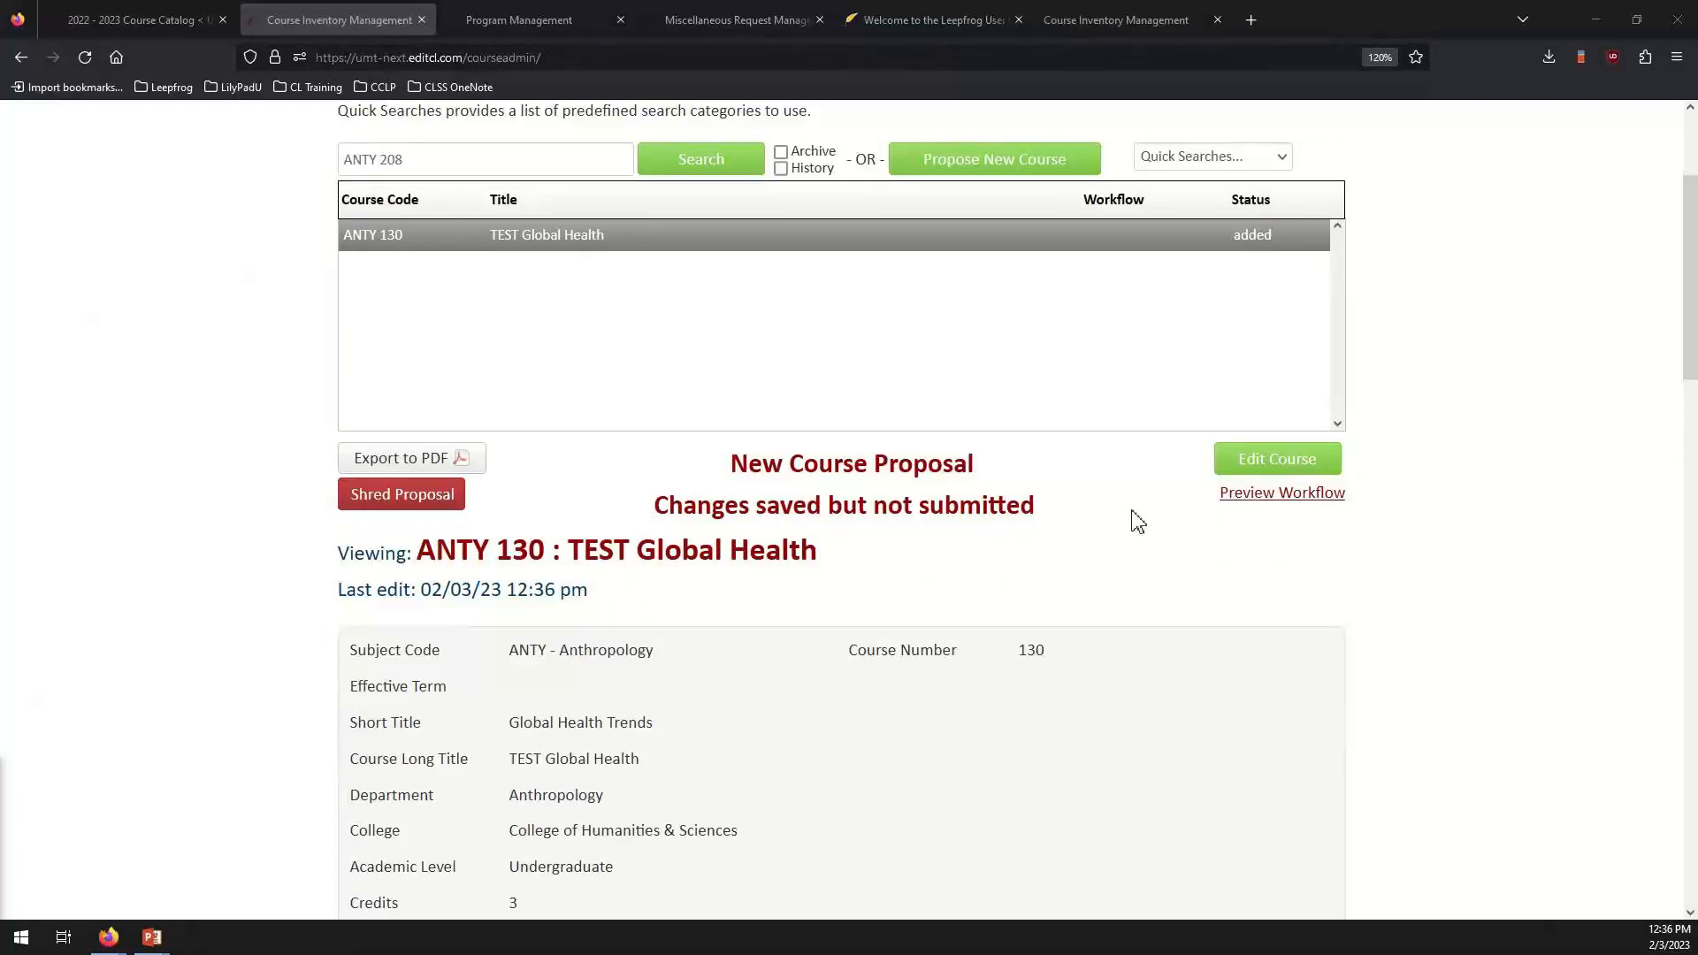
scroll(1138, 522, "down", 1)
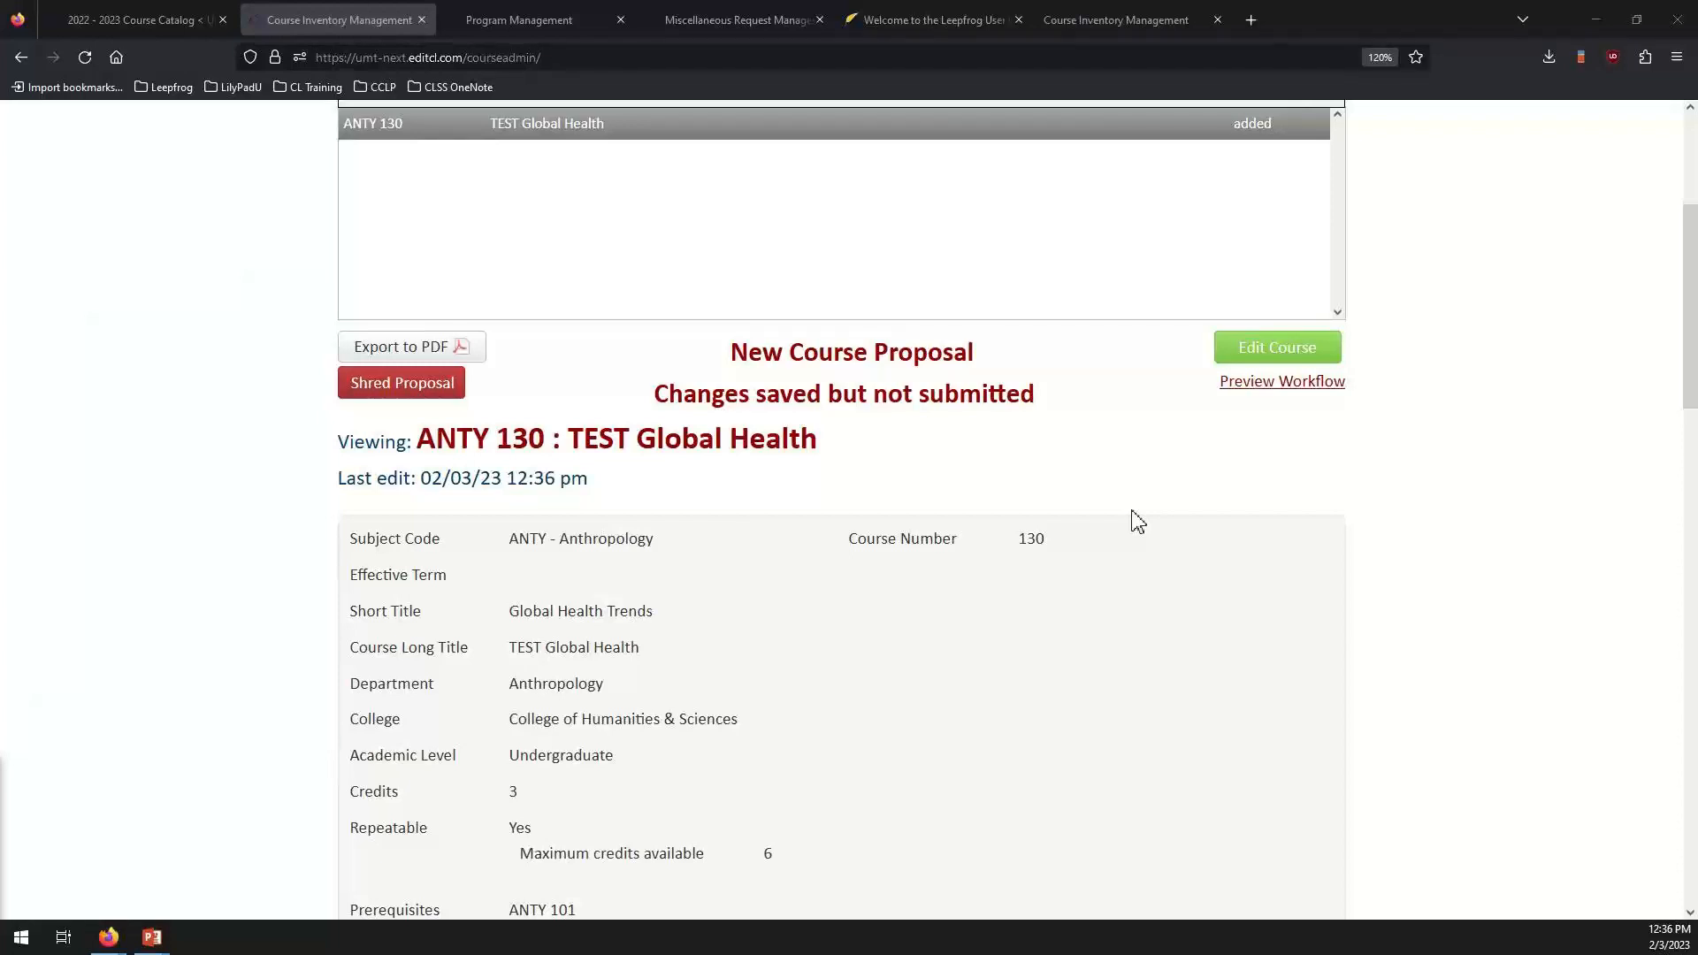
scroll(1138, 522, "down", 3)
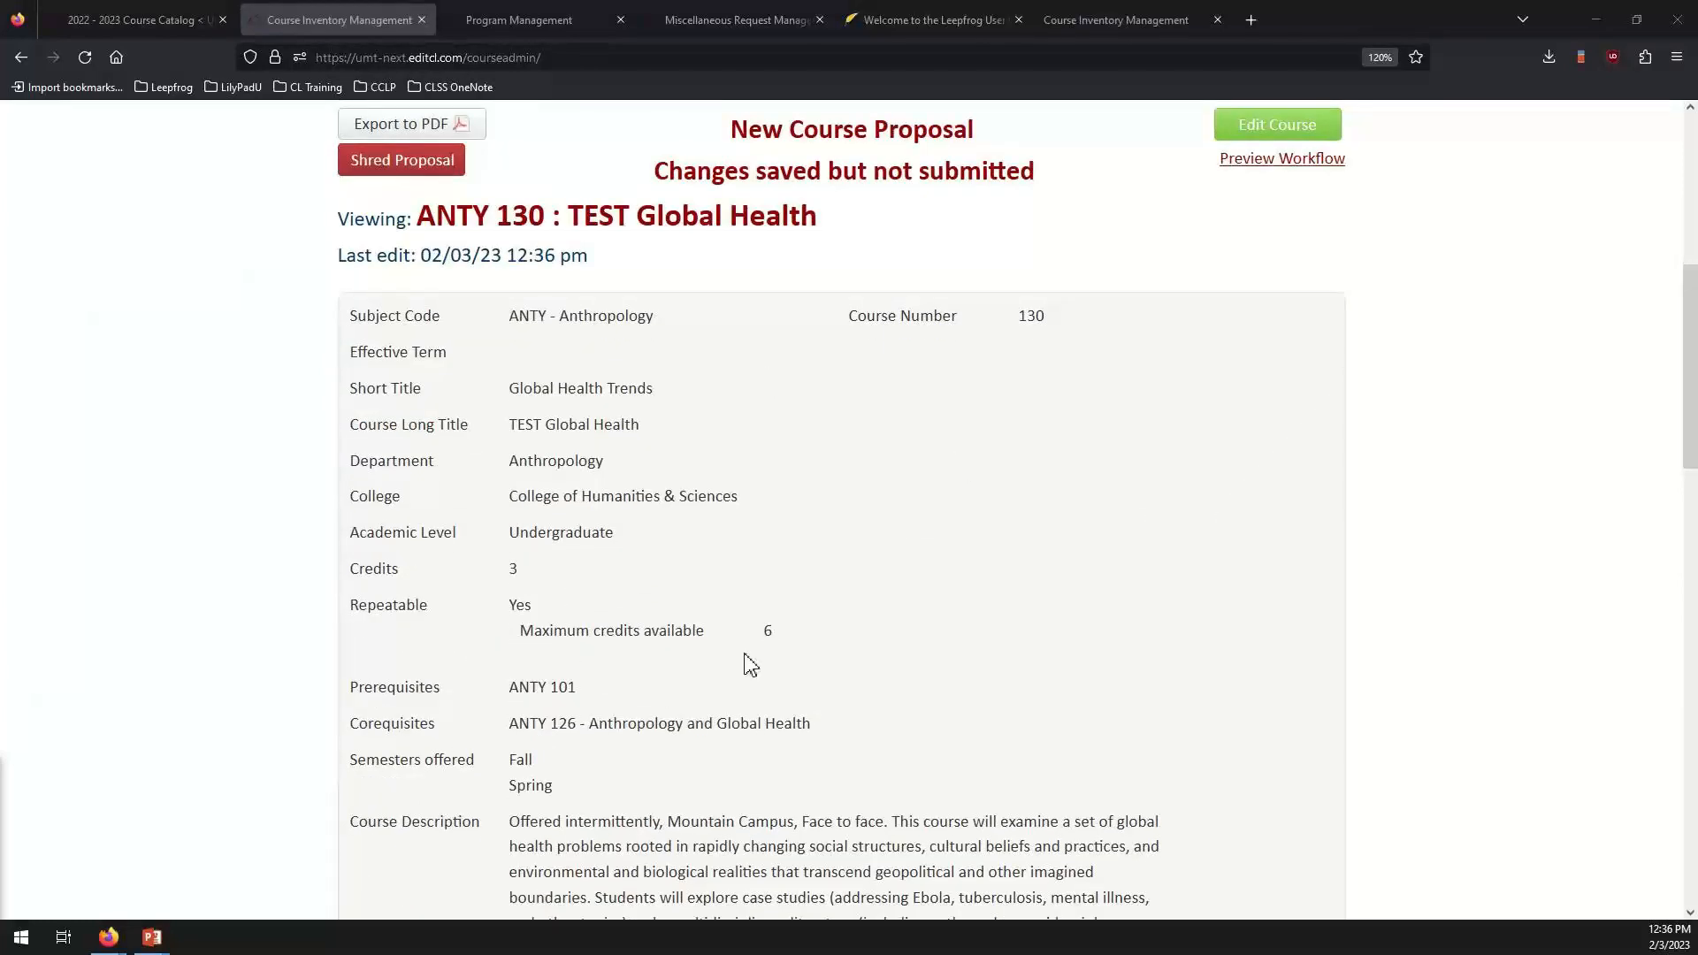
scroll(748, 663, "up", 2)
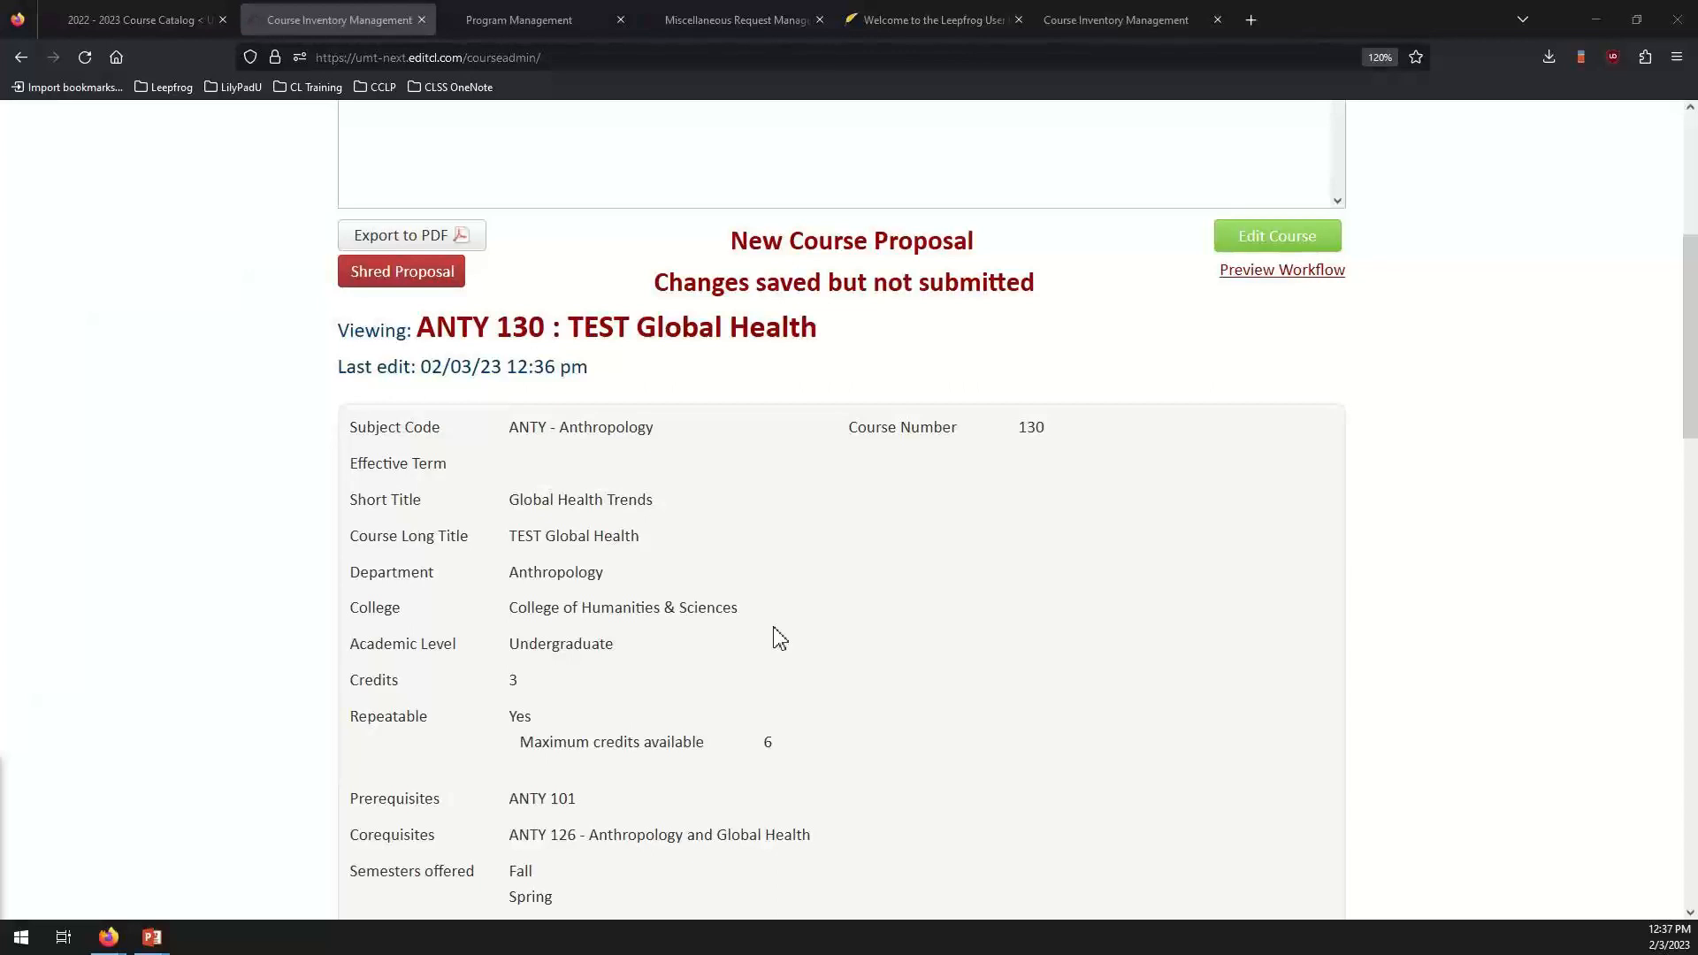
scroll(774, 637, "up", 2)
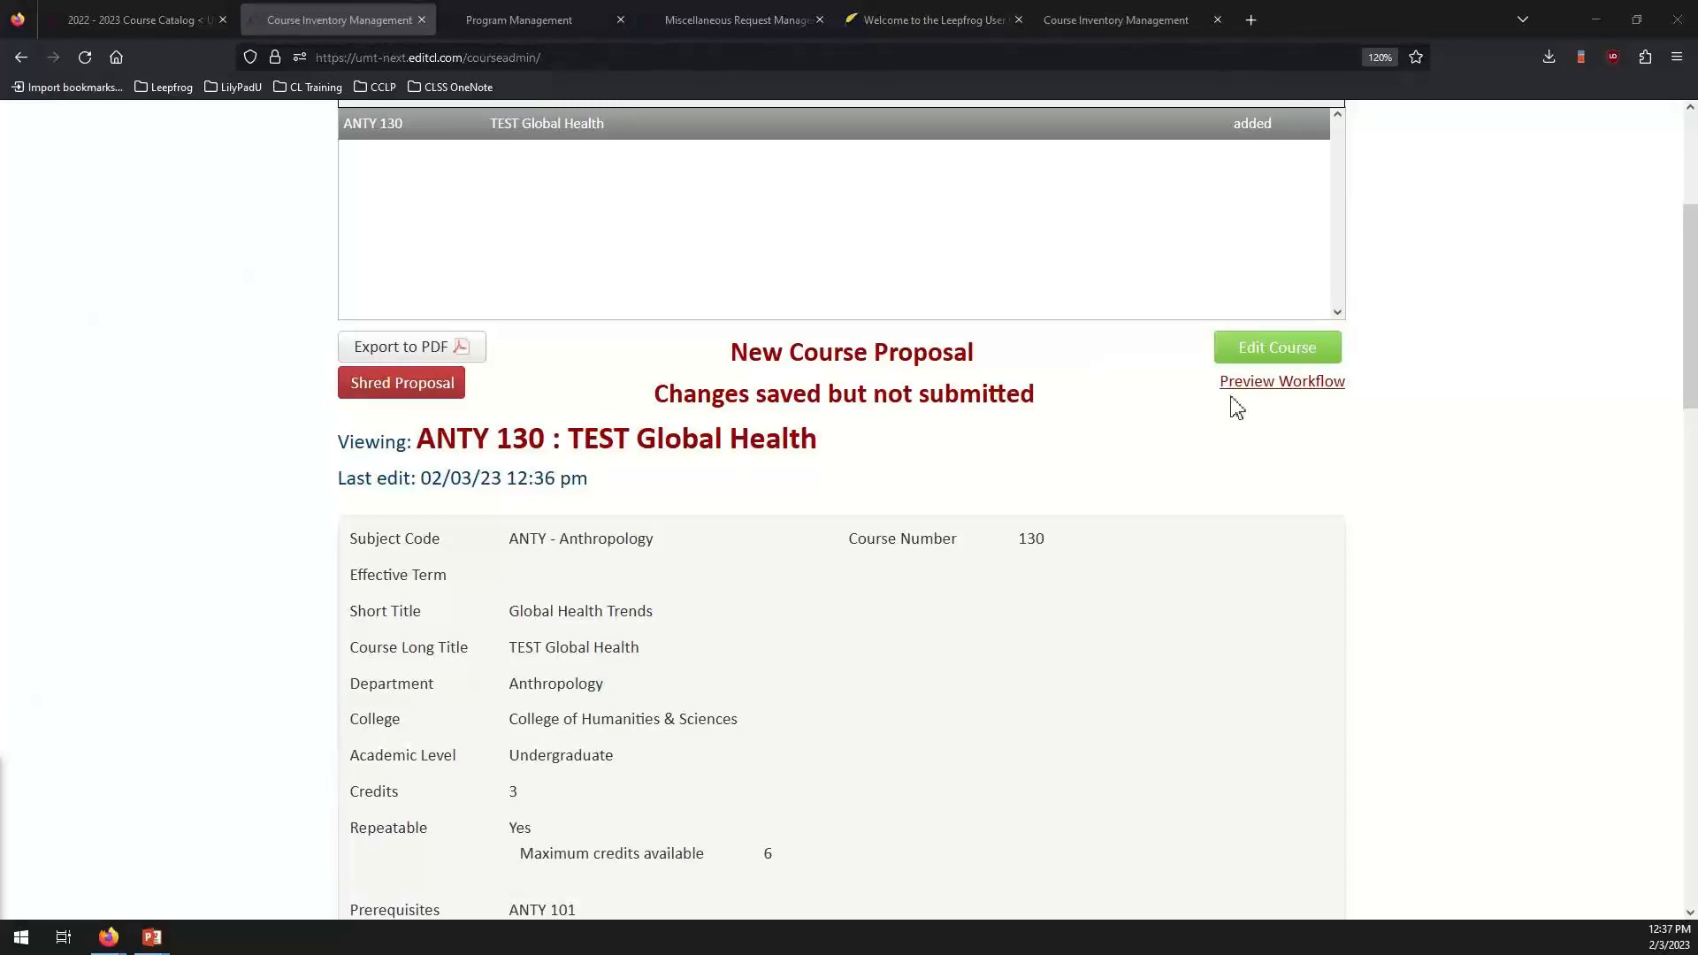
left_click(1256, 386)
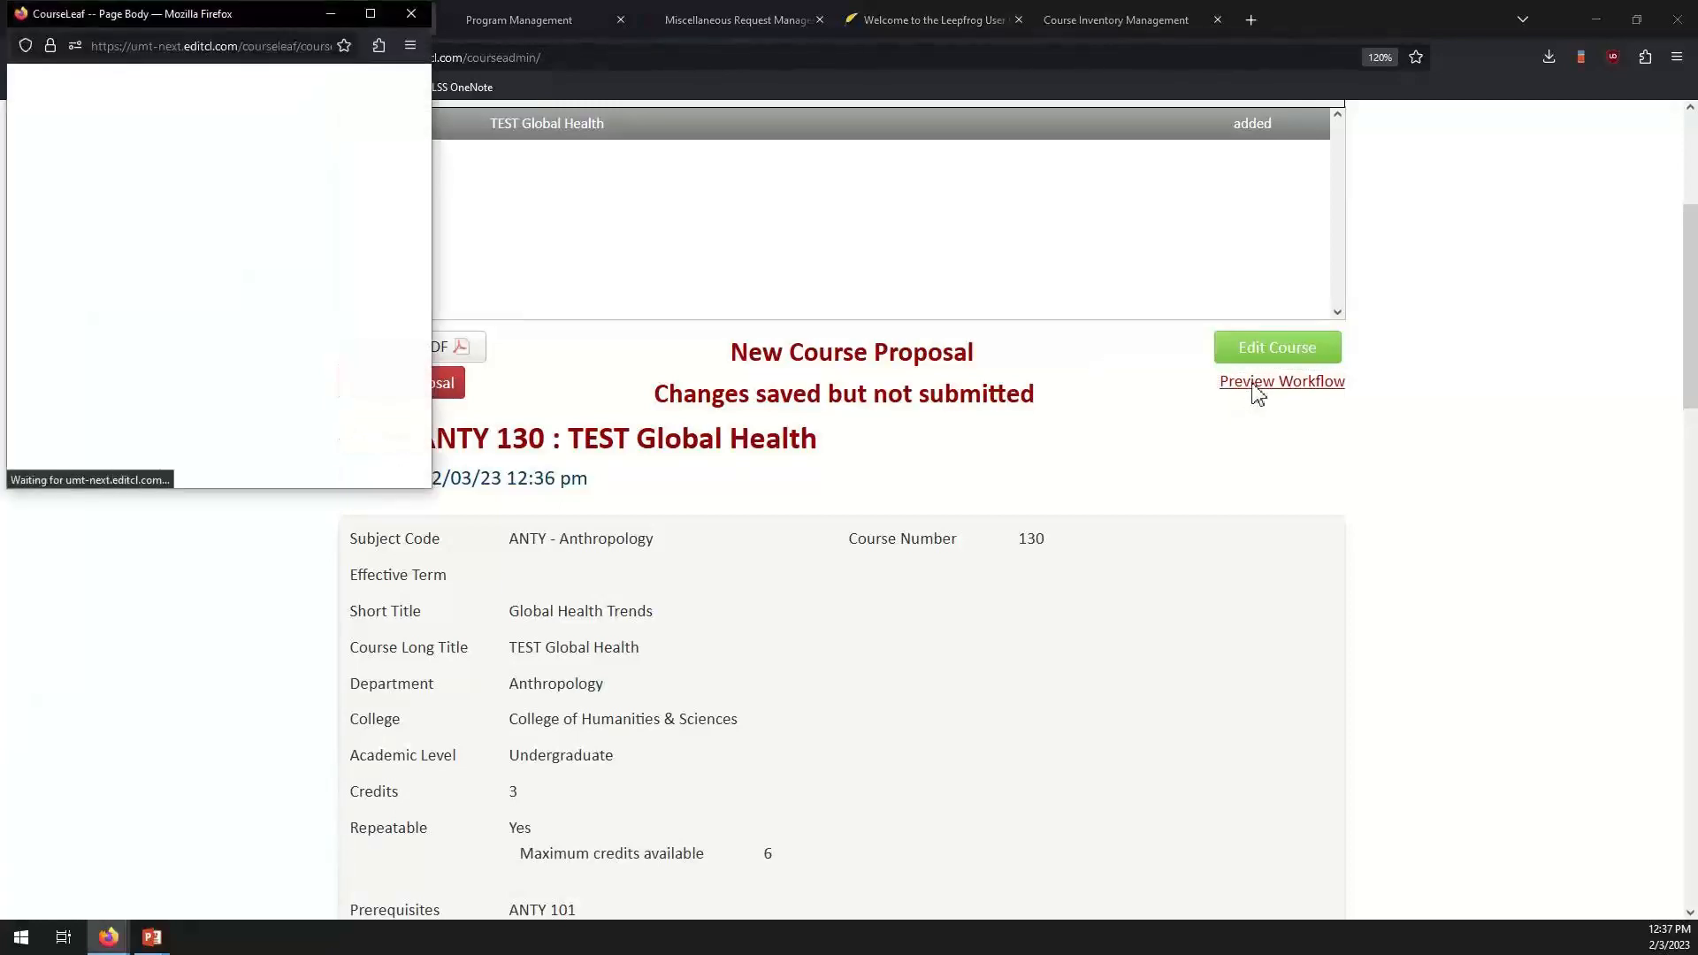
scroll(522, 345, "down", 2)
scroll(526, 345, "down", 2)
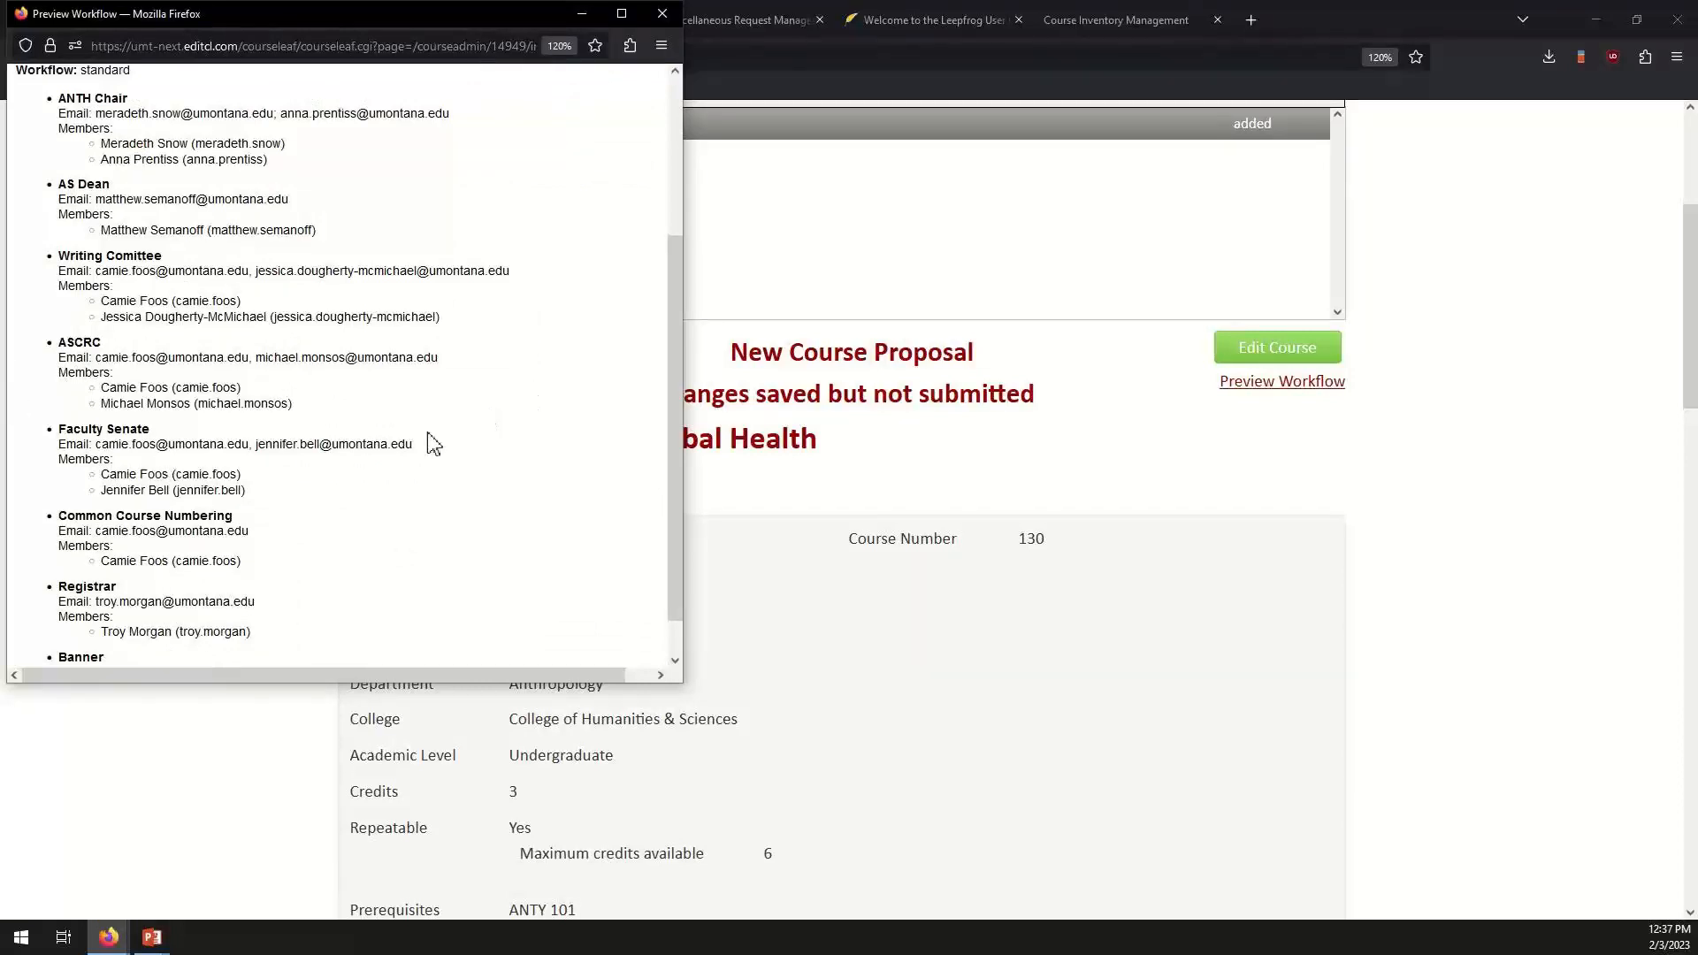
scroll(418, 460, "down", 1)
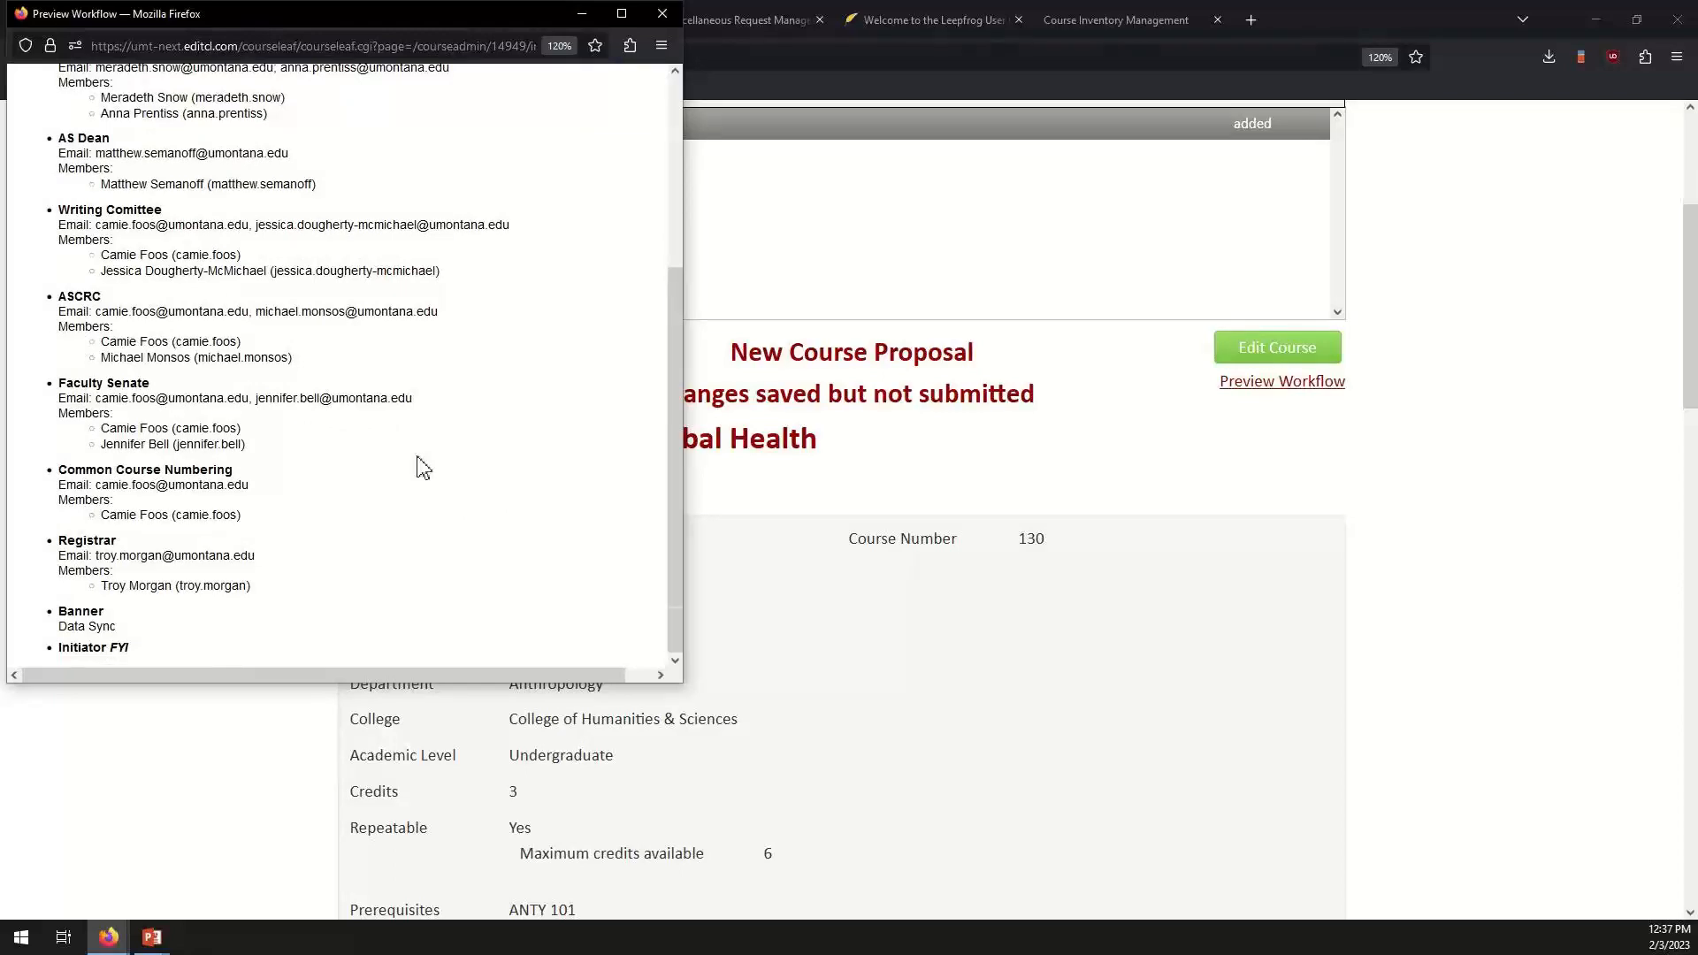
scroll(422, 466, "up", 10)
left_click(662, 14)
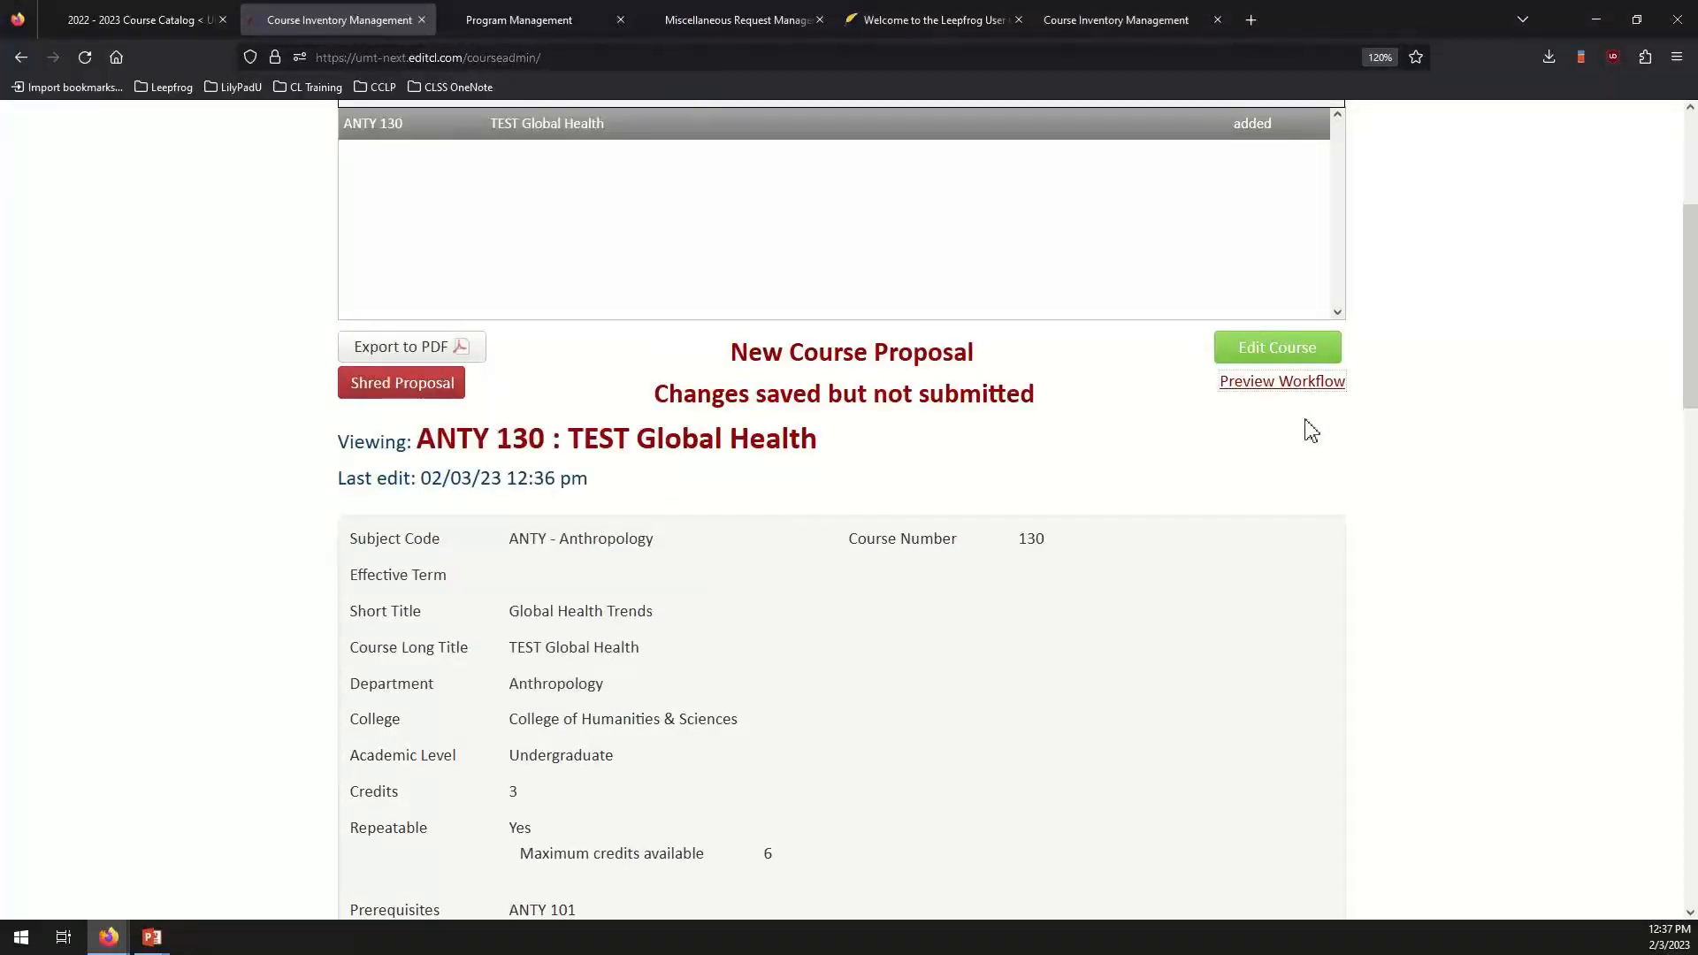
Reopen the saved ANTY 130 proposal for editing, check the start of its form, and close it again.
left_click(1284, 356)
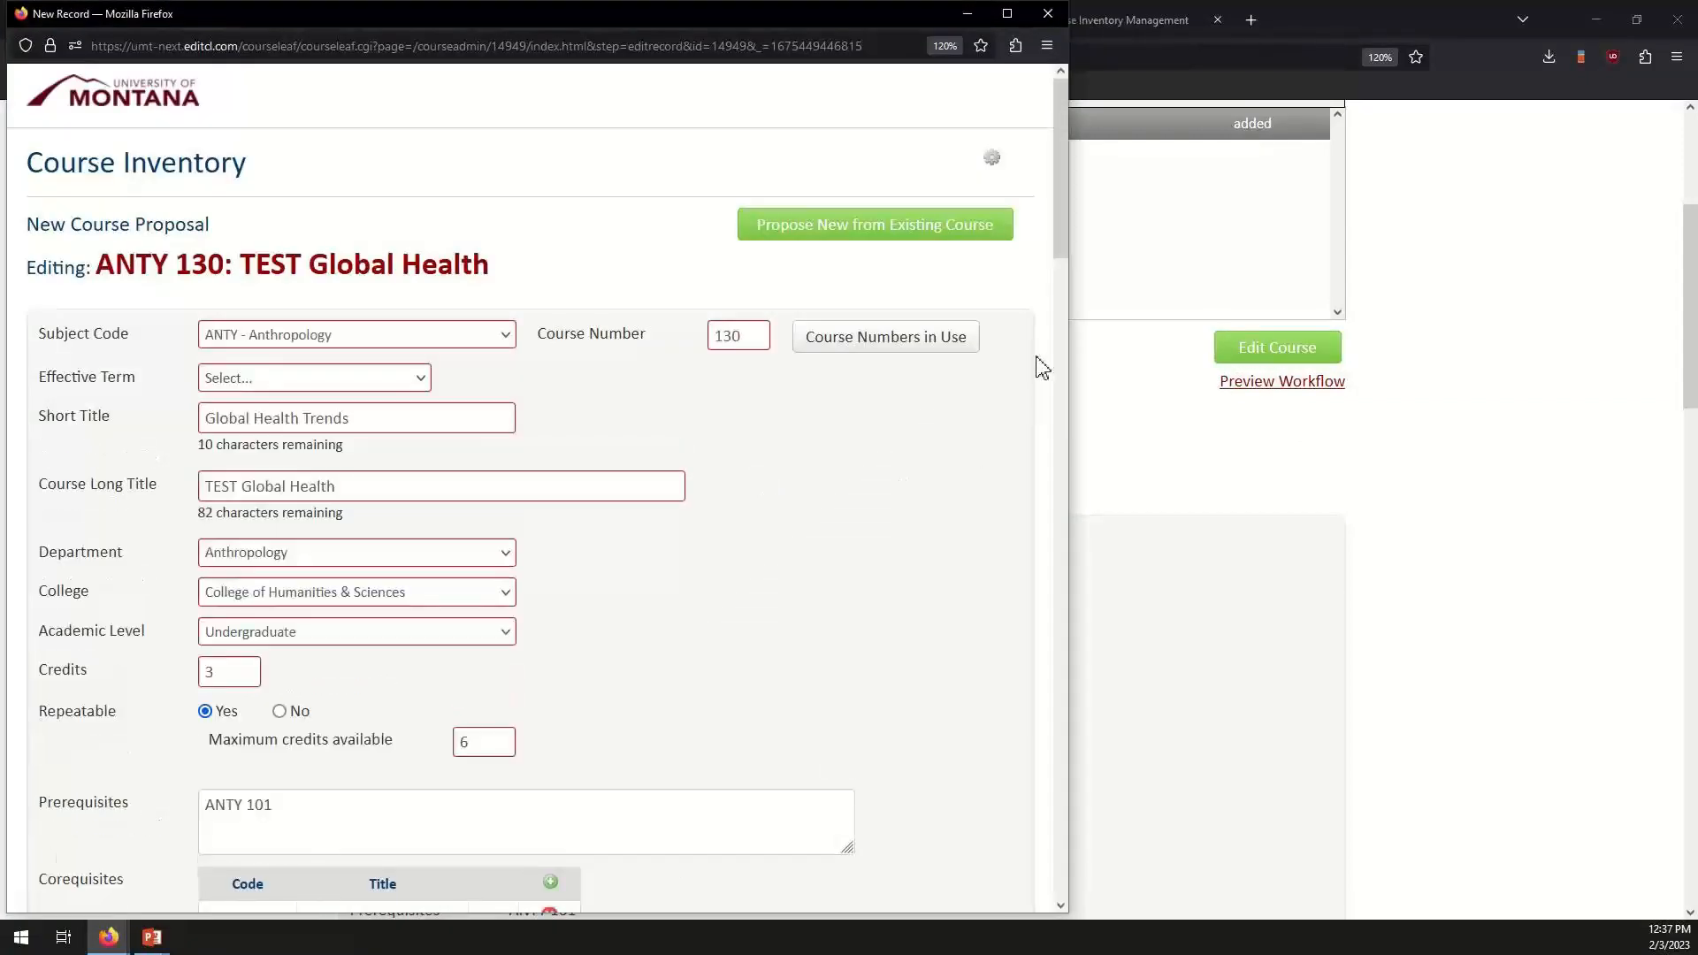
left_click_drag(1059, 194, 1099, 151)
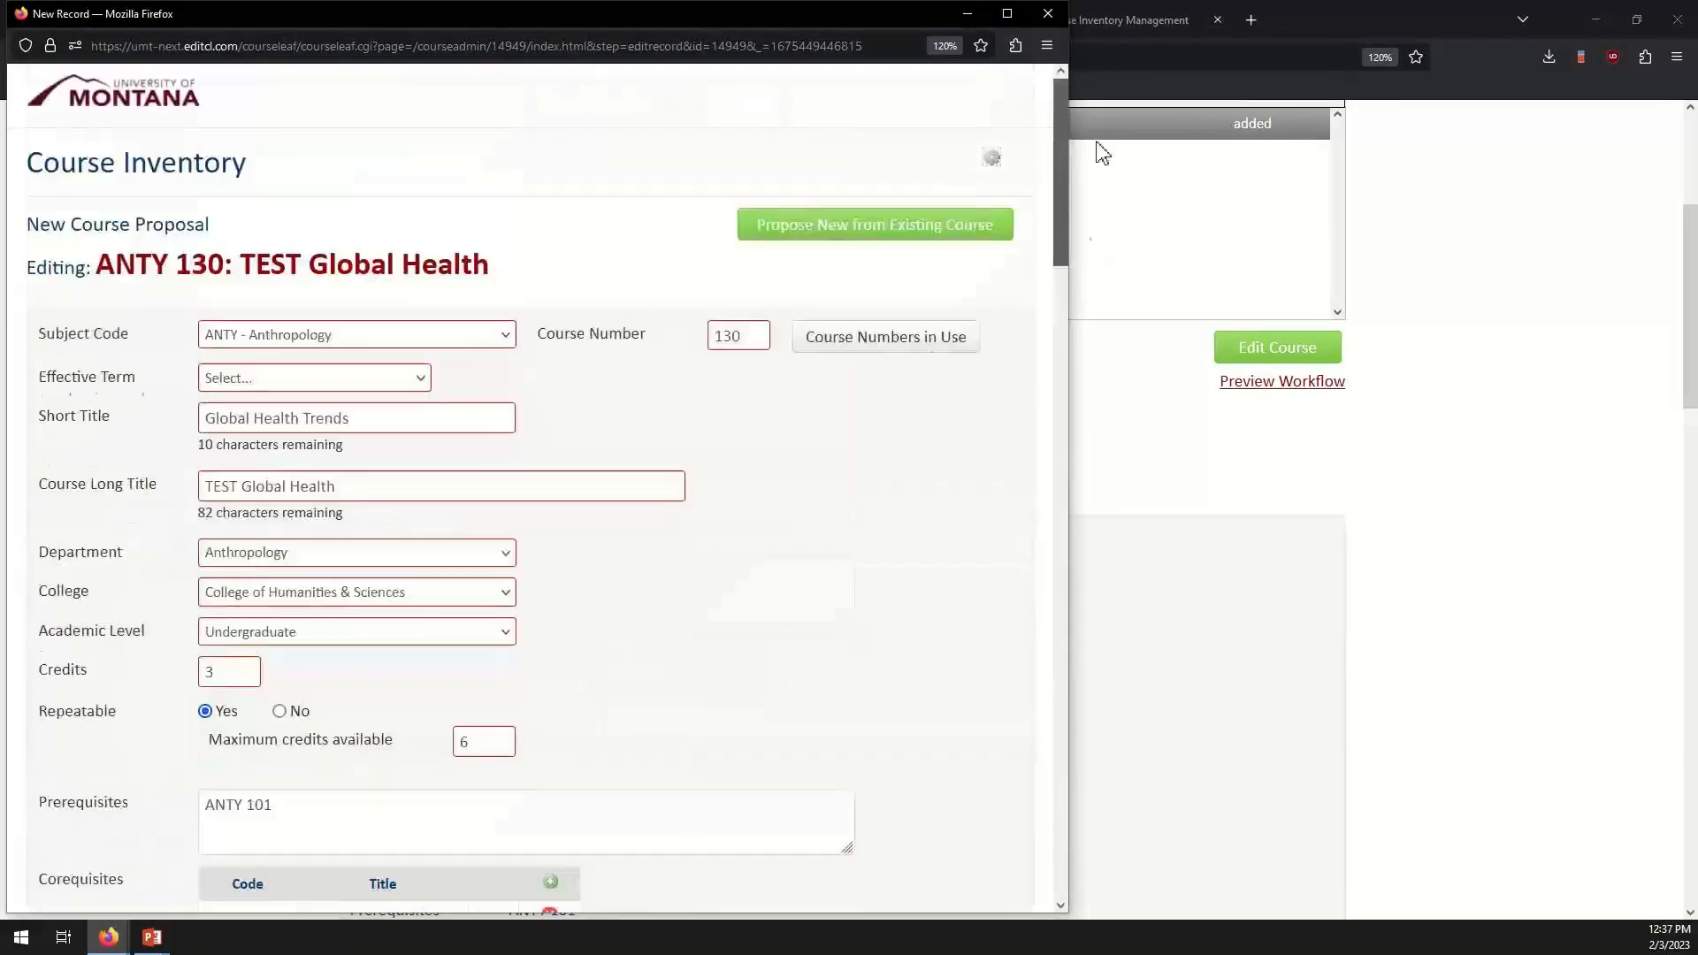
left_click(1046, 14)
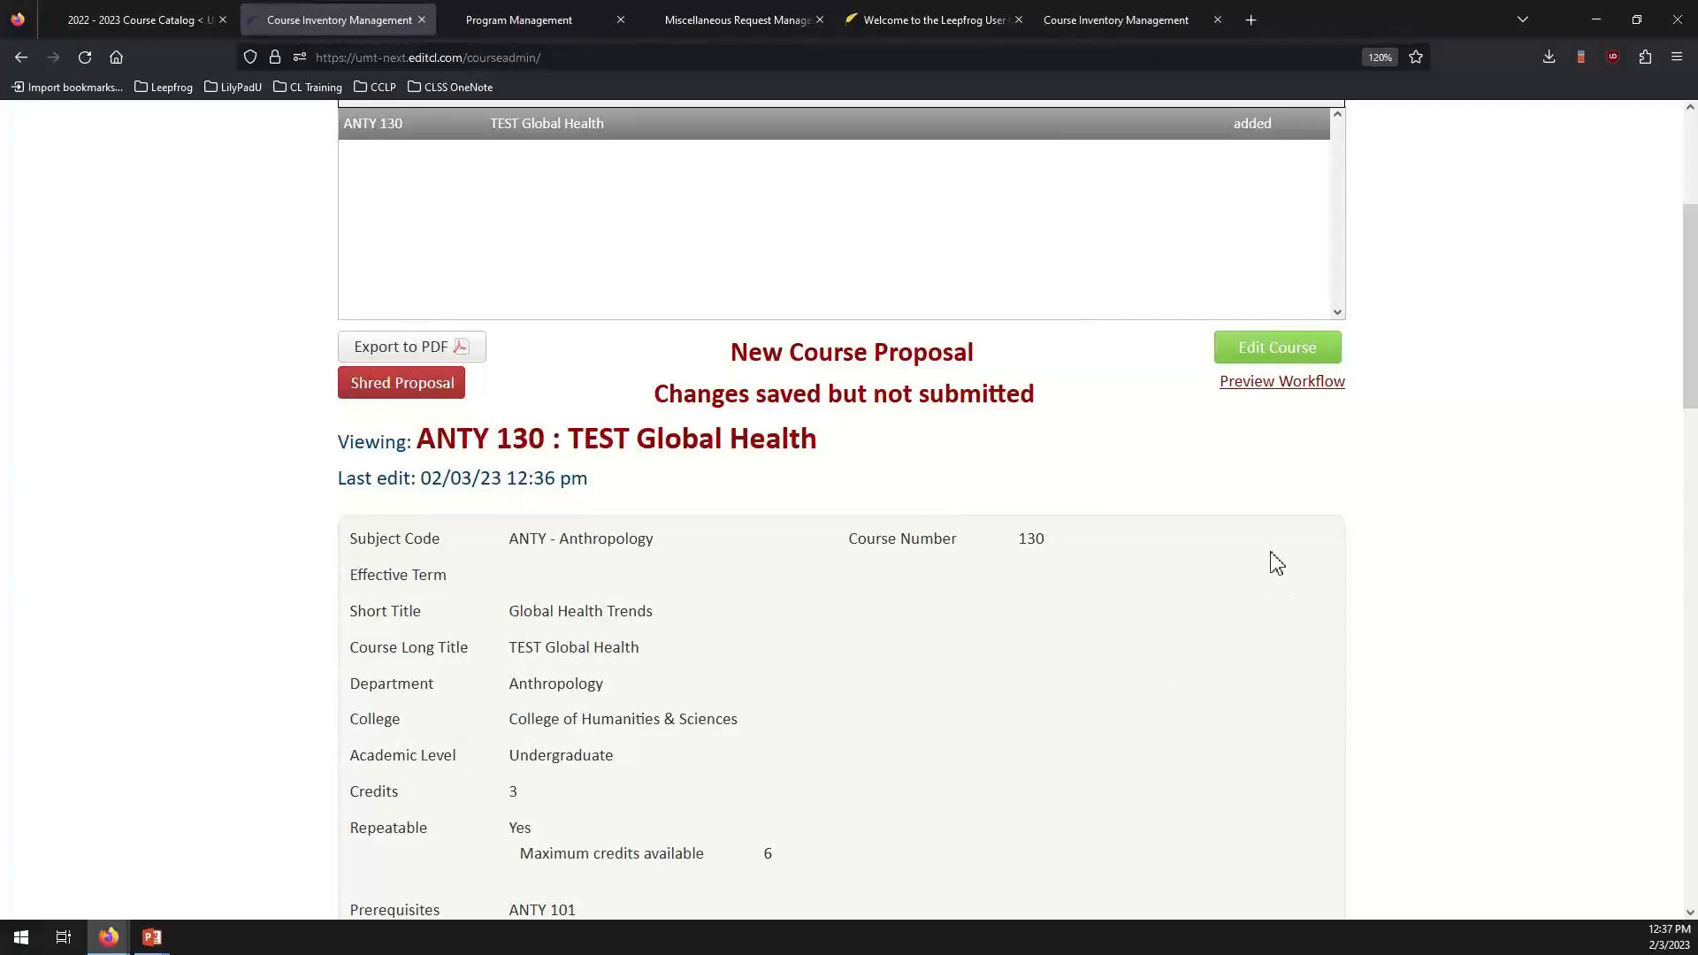
Open the ANTY 130 proposal form once more, examine the save and Start Workflow options at its end, and close it.
left_click(1310, 360)
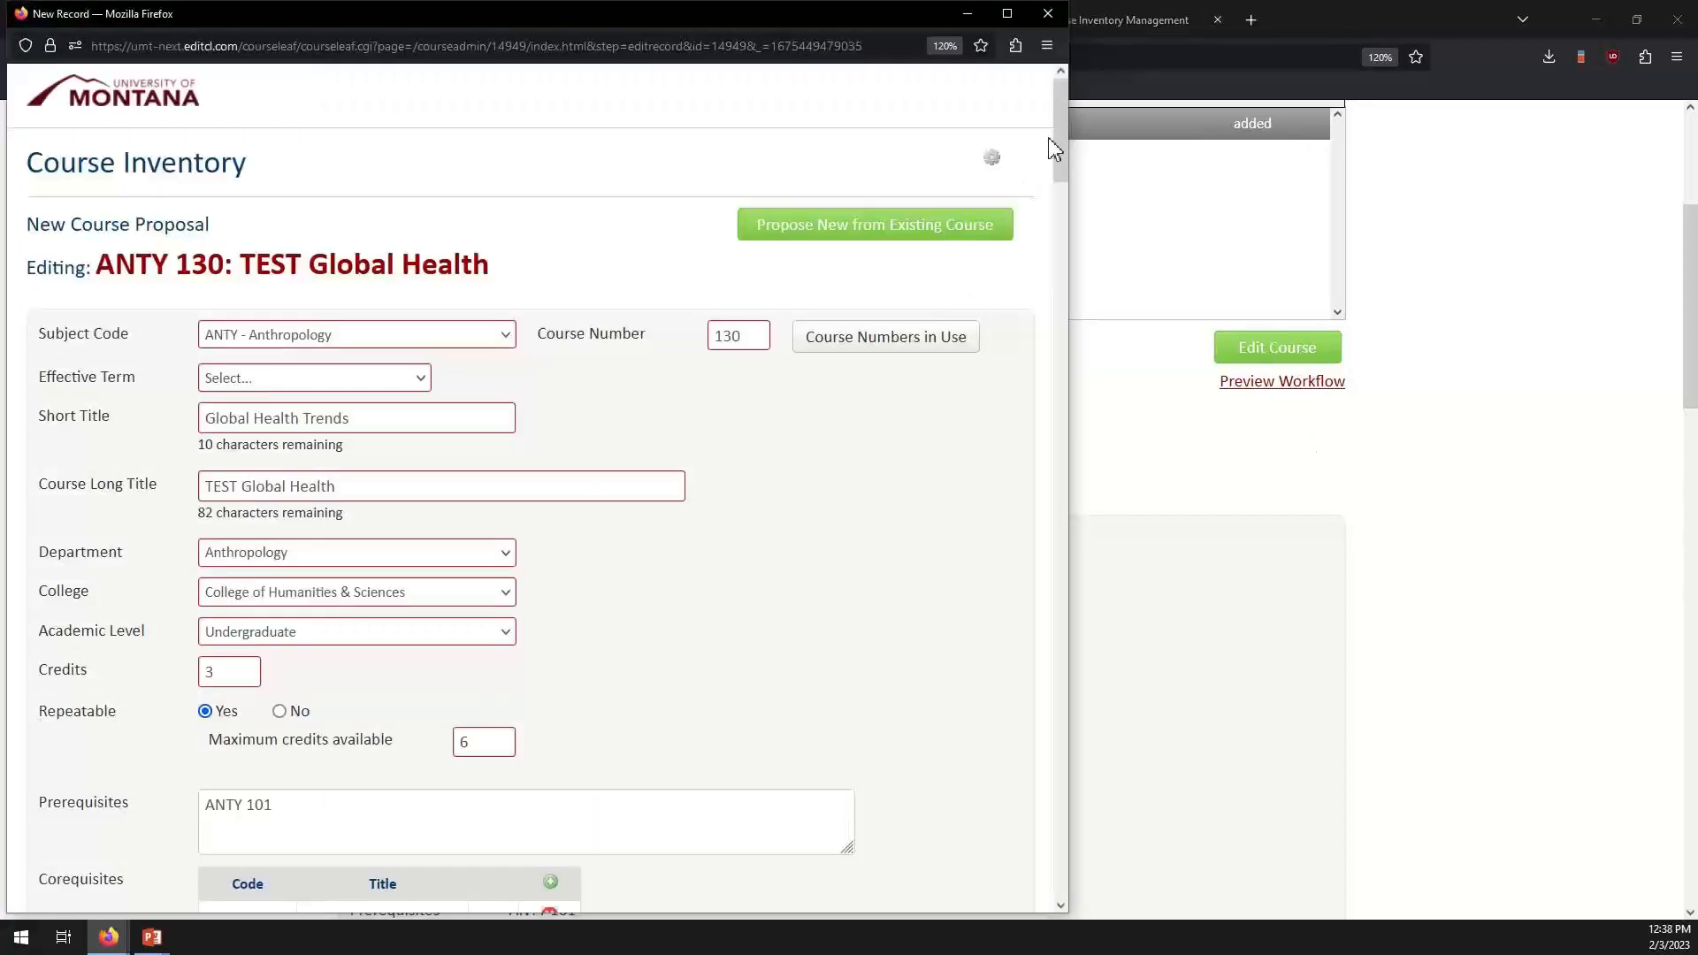
left_click_drag(1055, 148, 1031, 917)
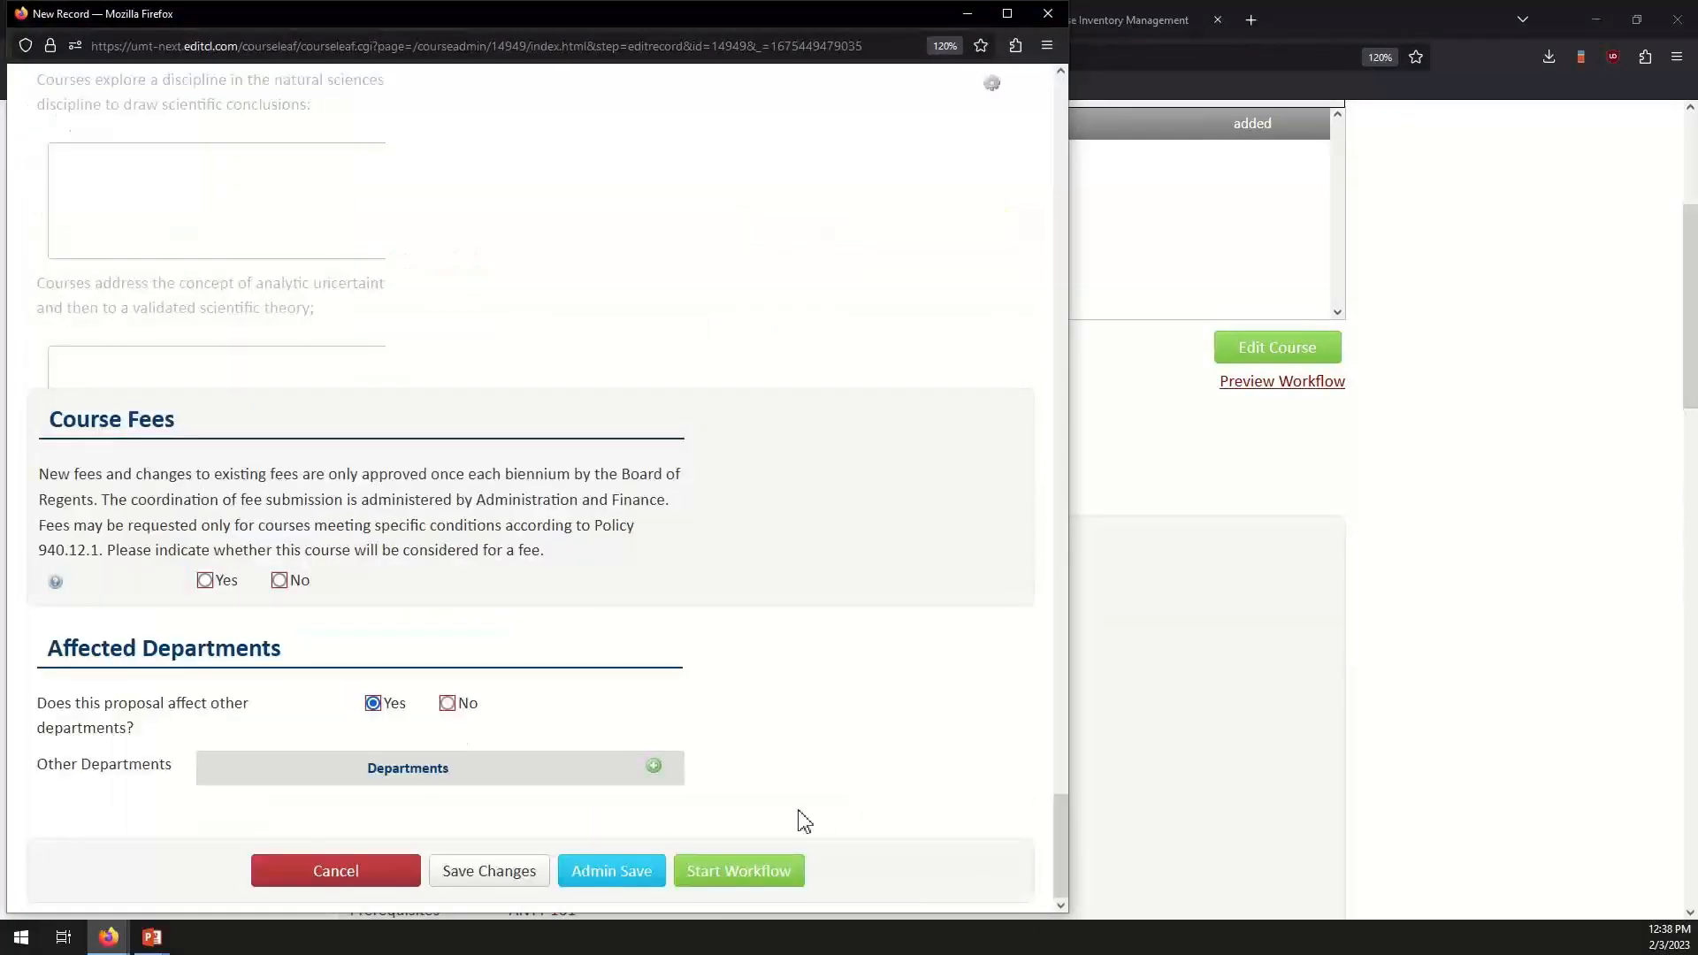
left_click(690, 860)
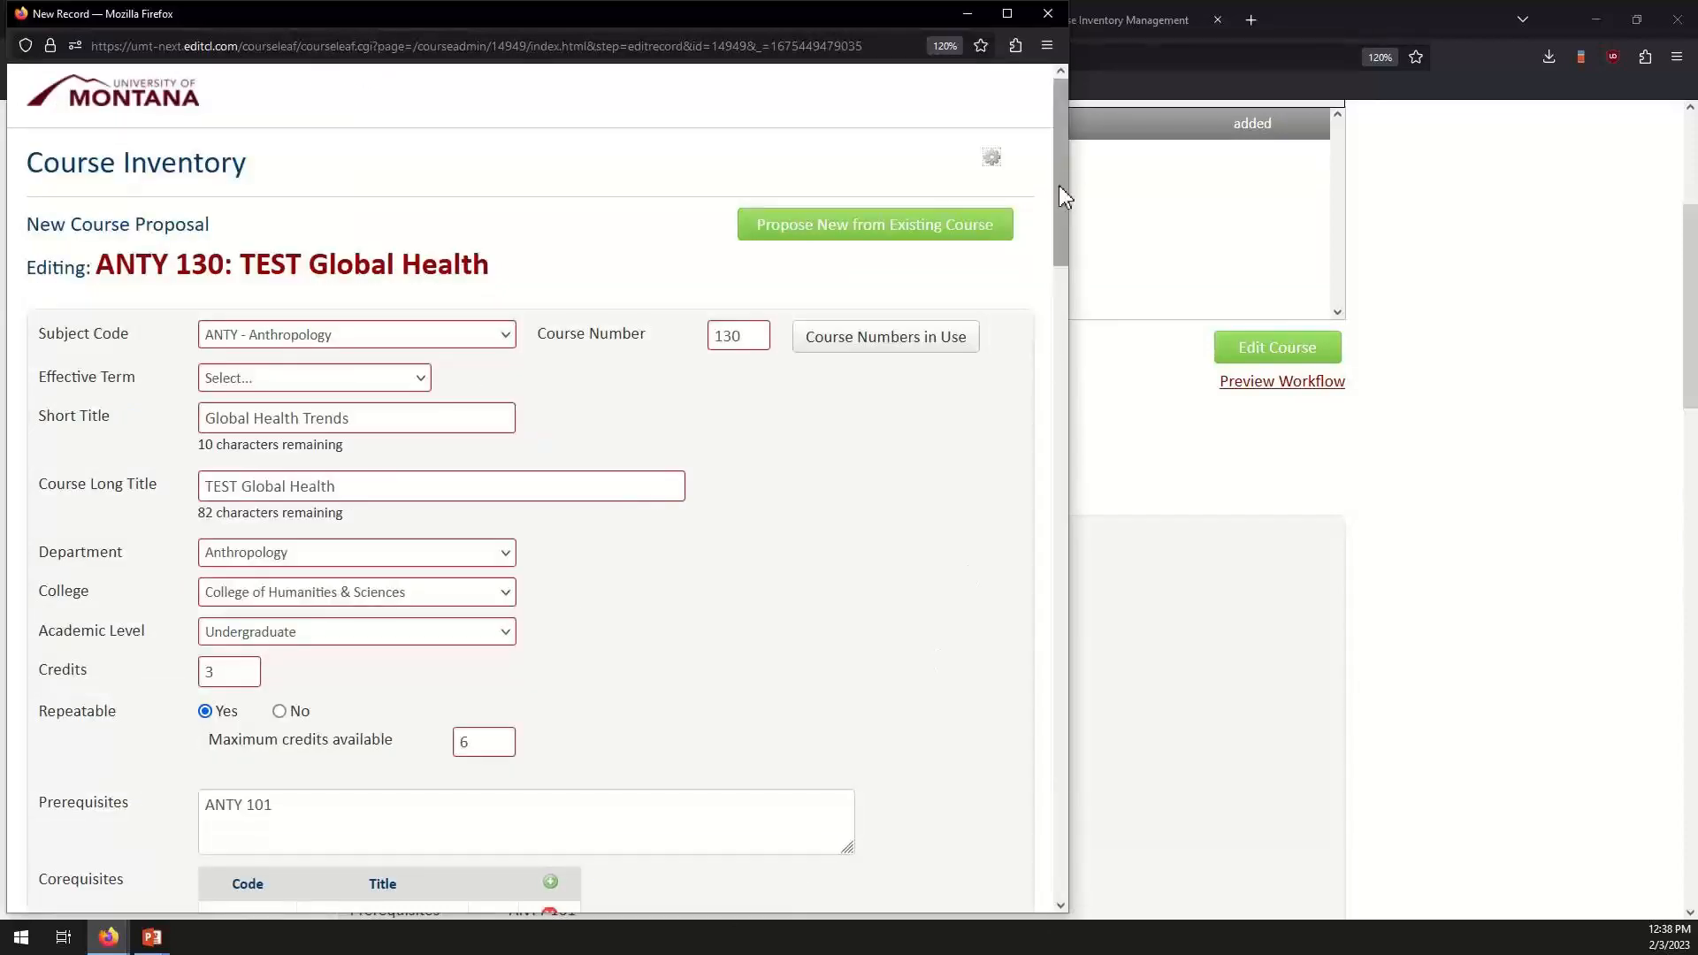
left_click_drag(1054, 184, 1033, 894)
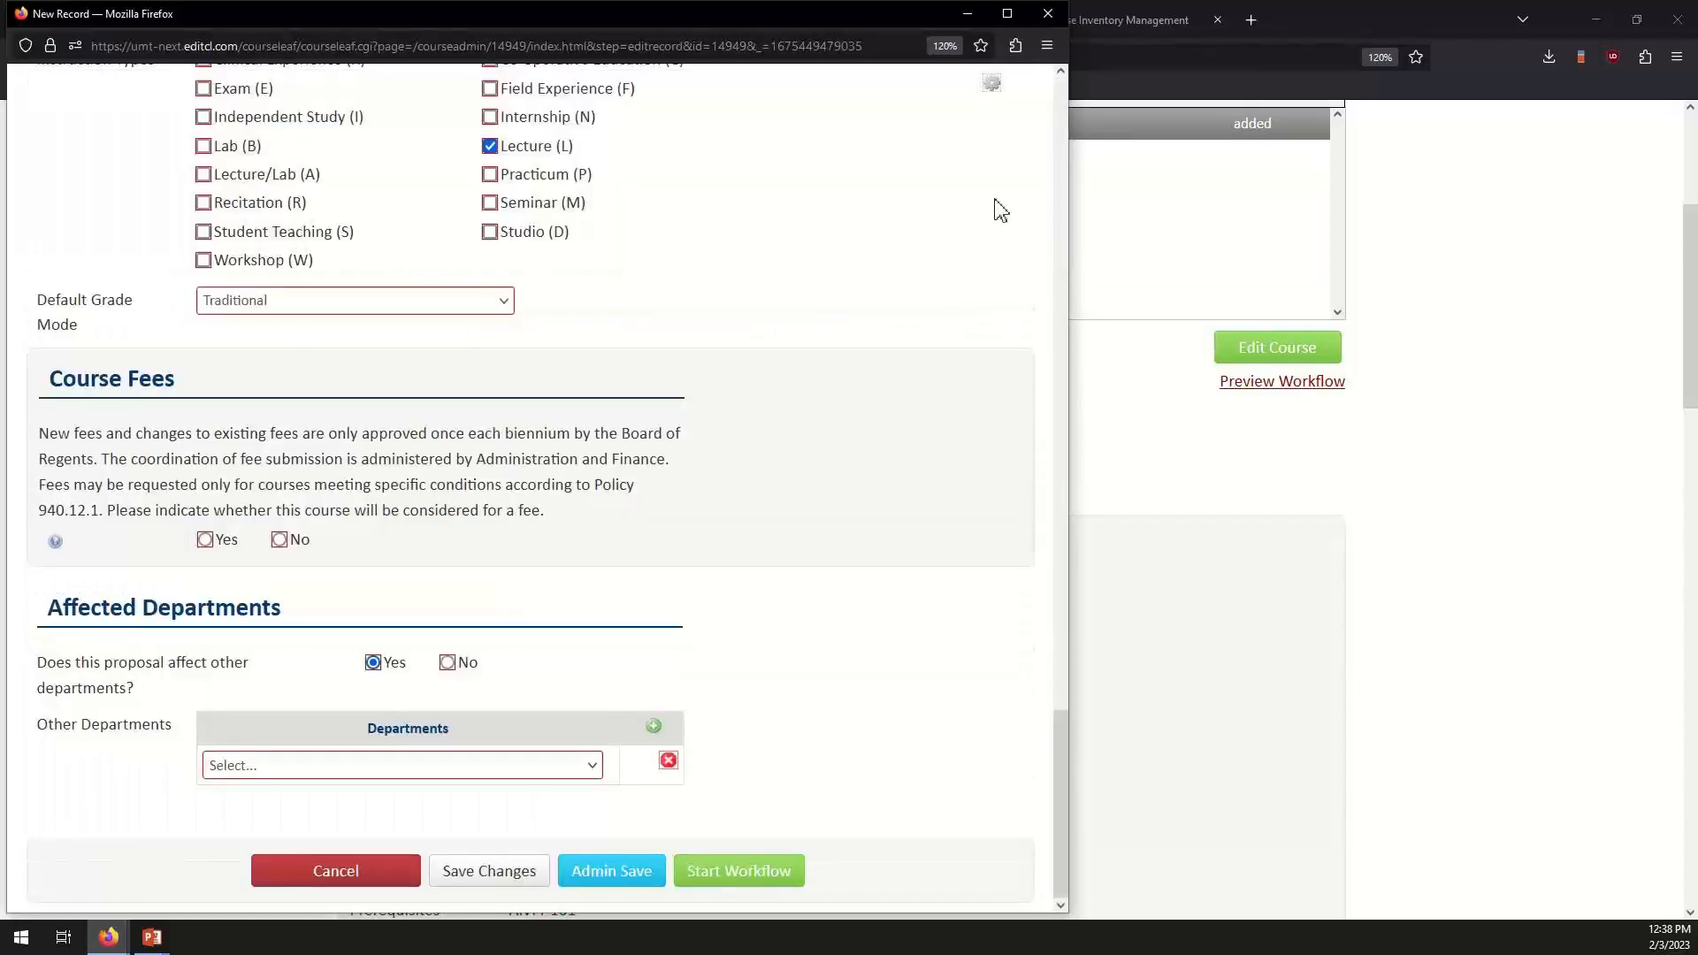
left_click(1048, 14)
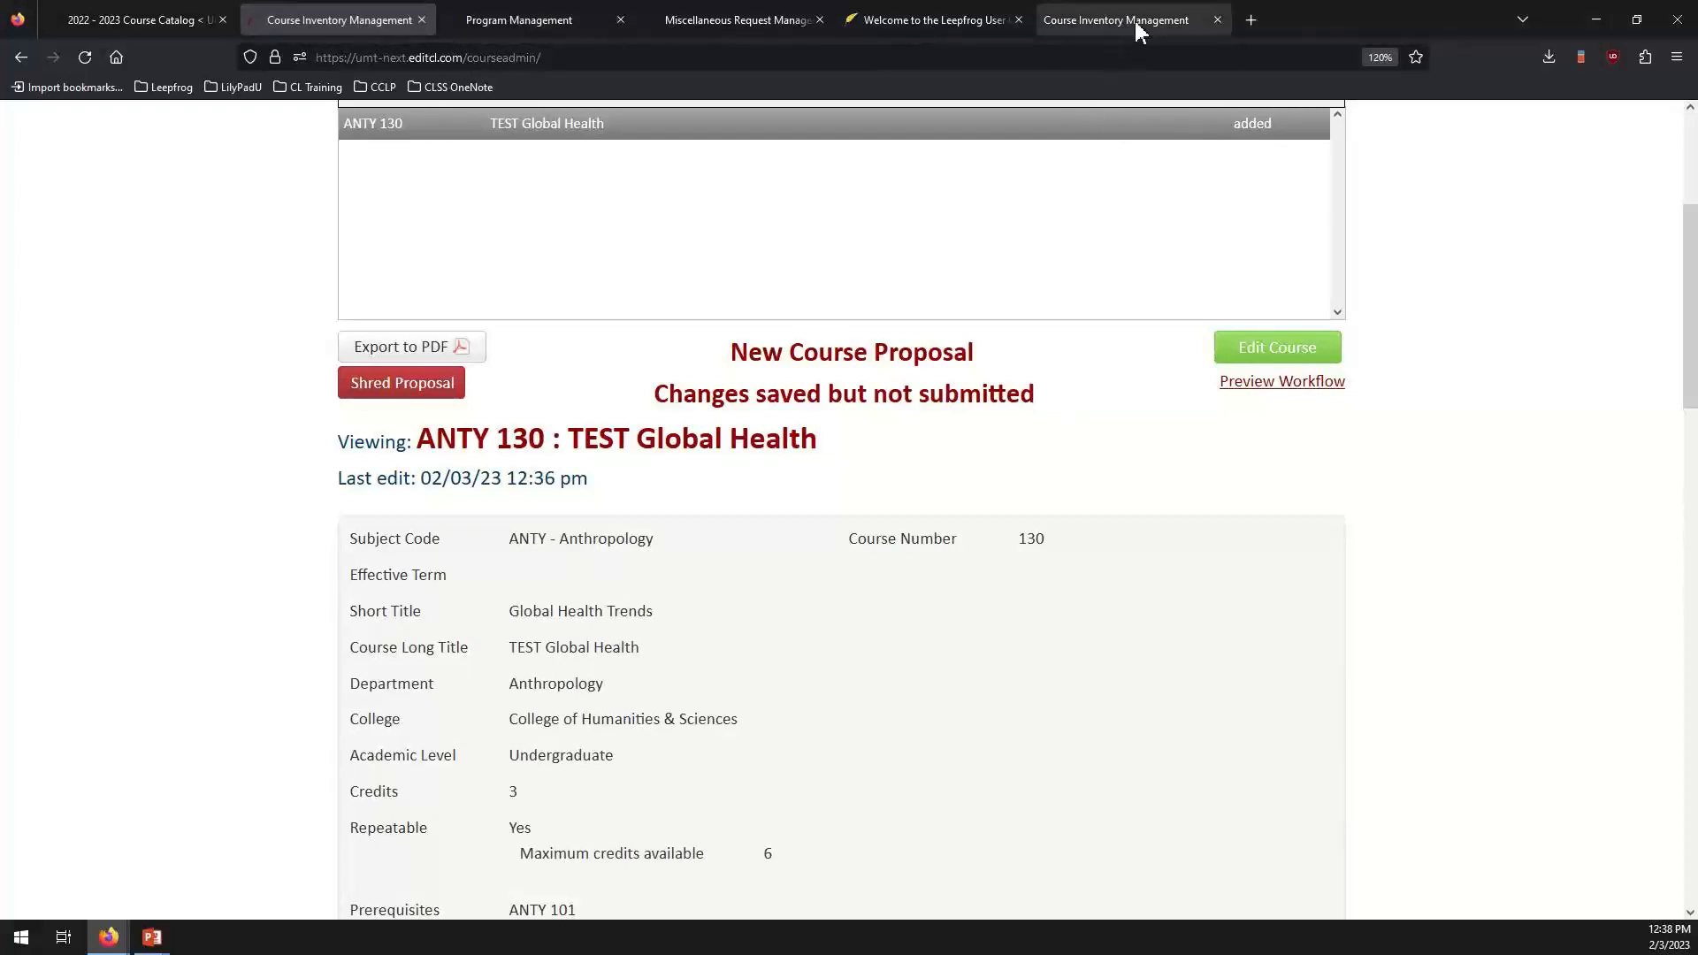
Switch to the LilyPad course inventory site and go to its approval page at lilypadu-next.editcl.com/courseleaf/approve/.
left_click(1102, 19)
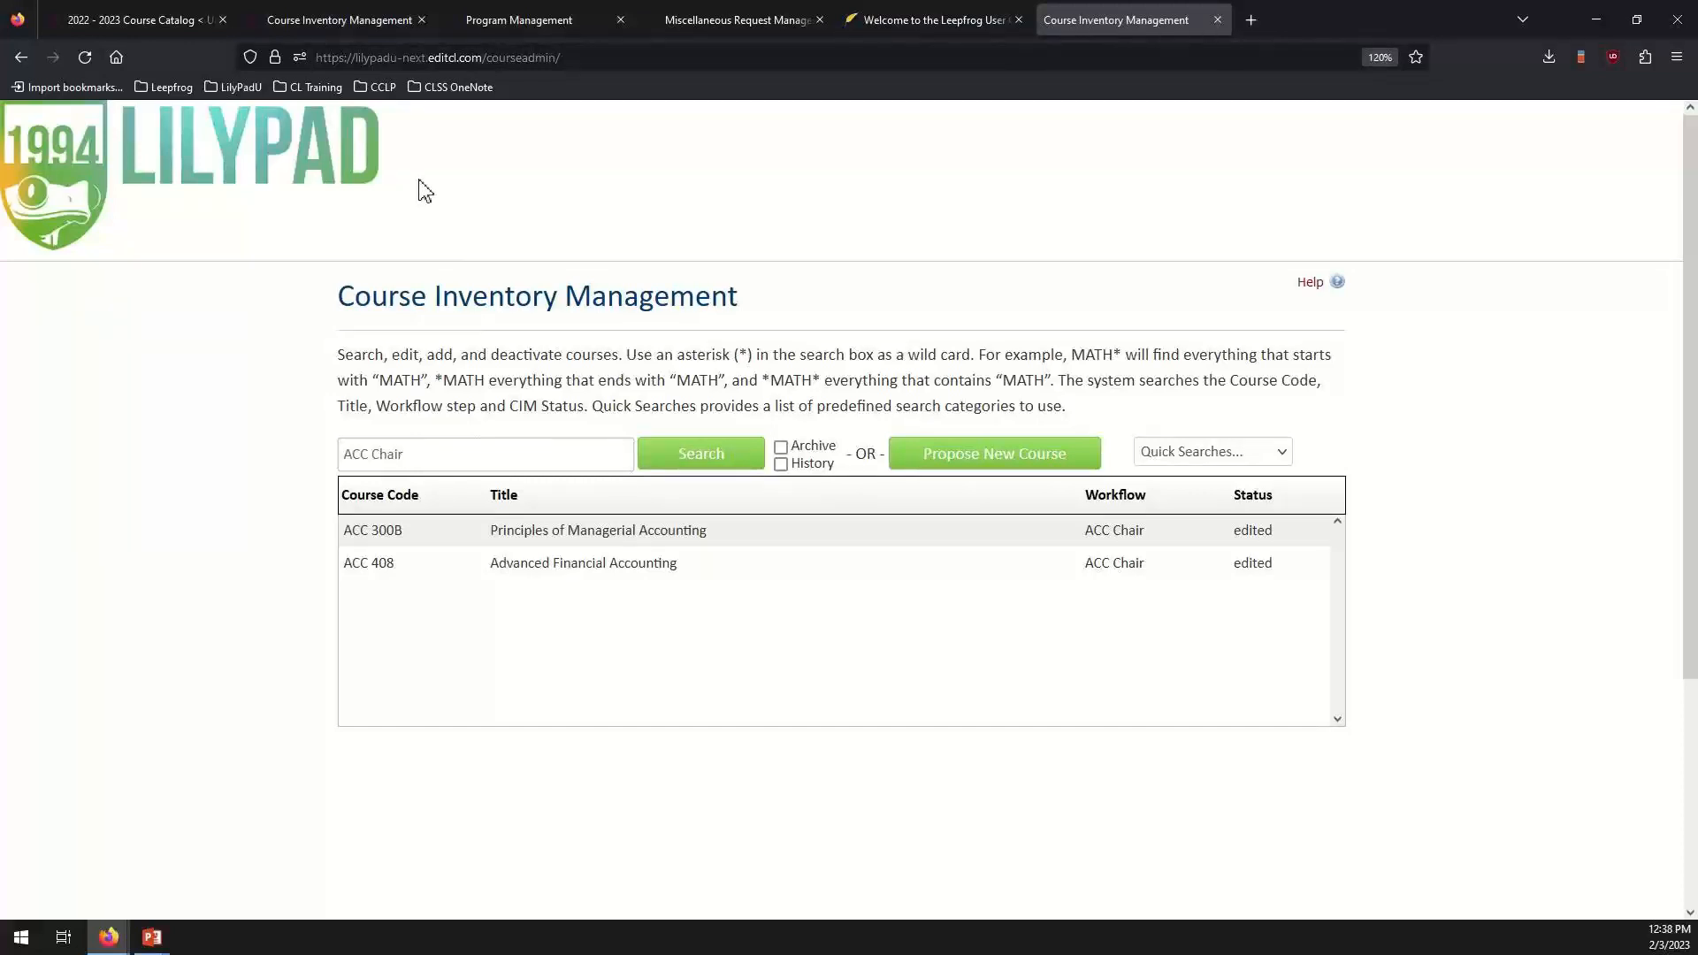
double_click(512, 55)
type("course")
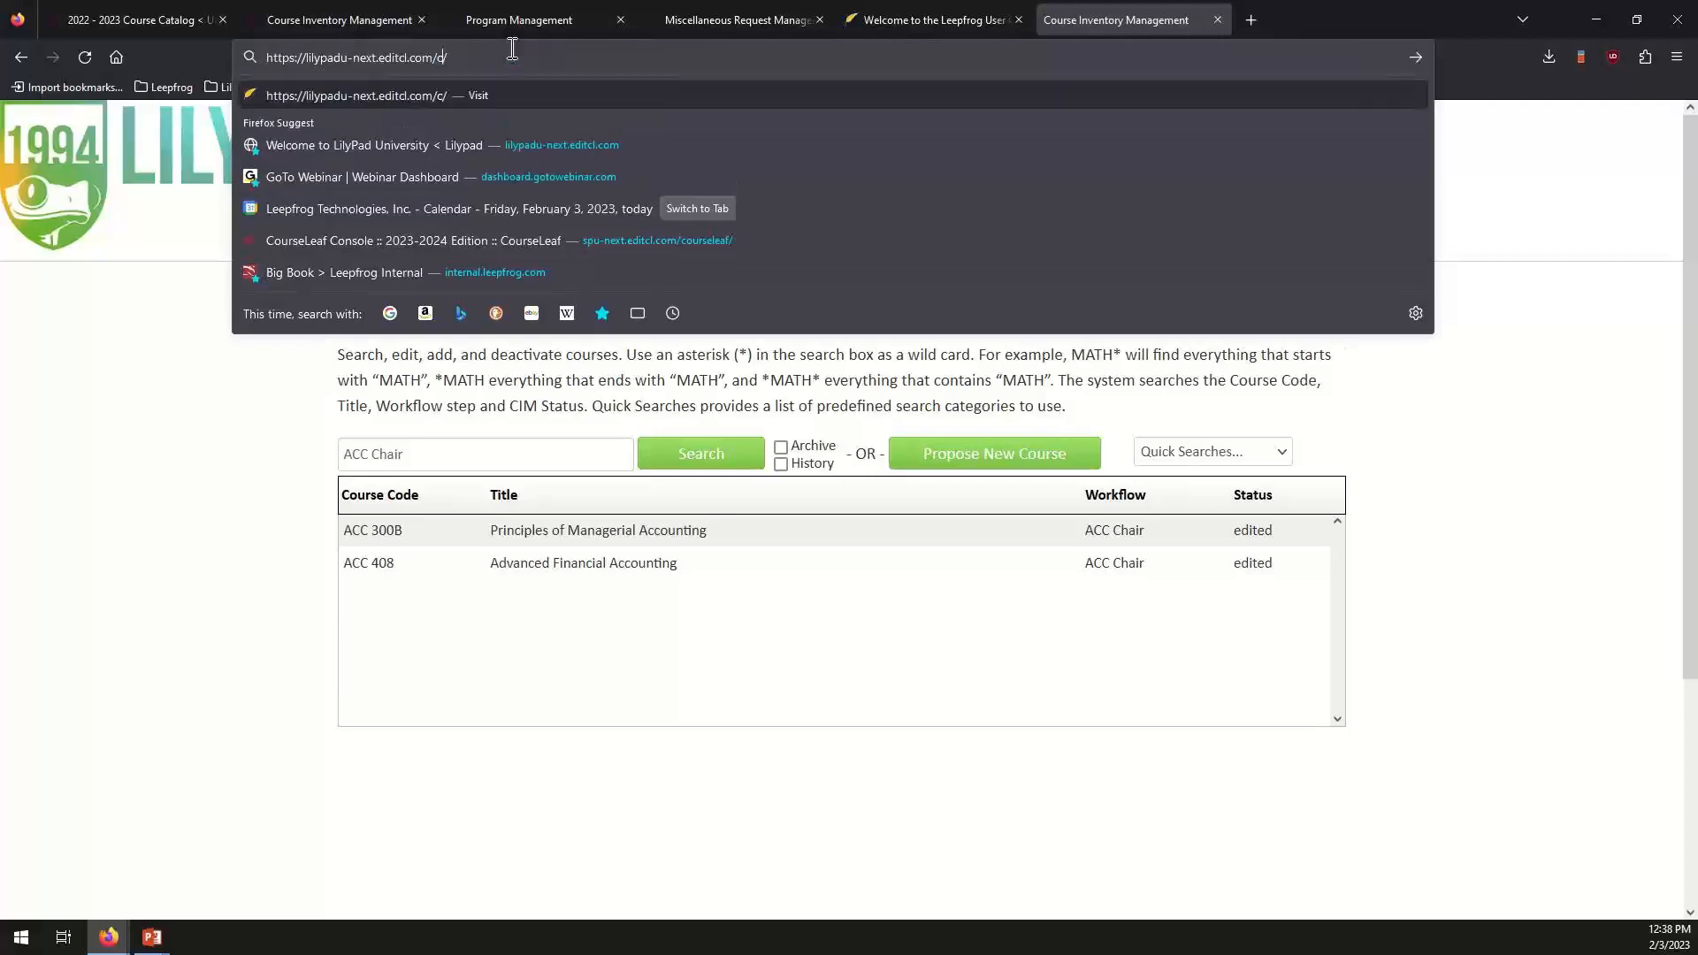
type("leaf/")
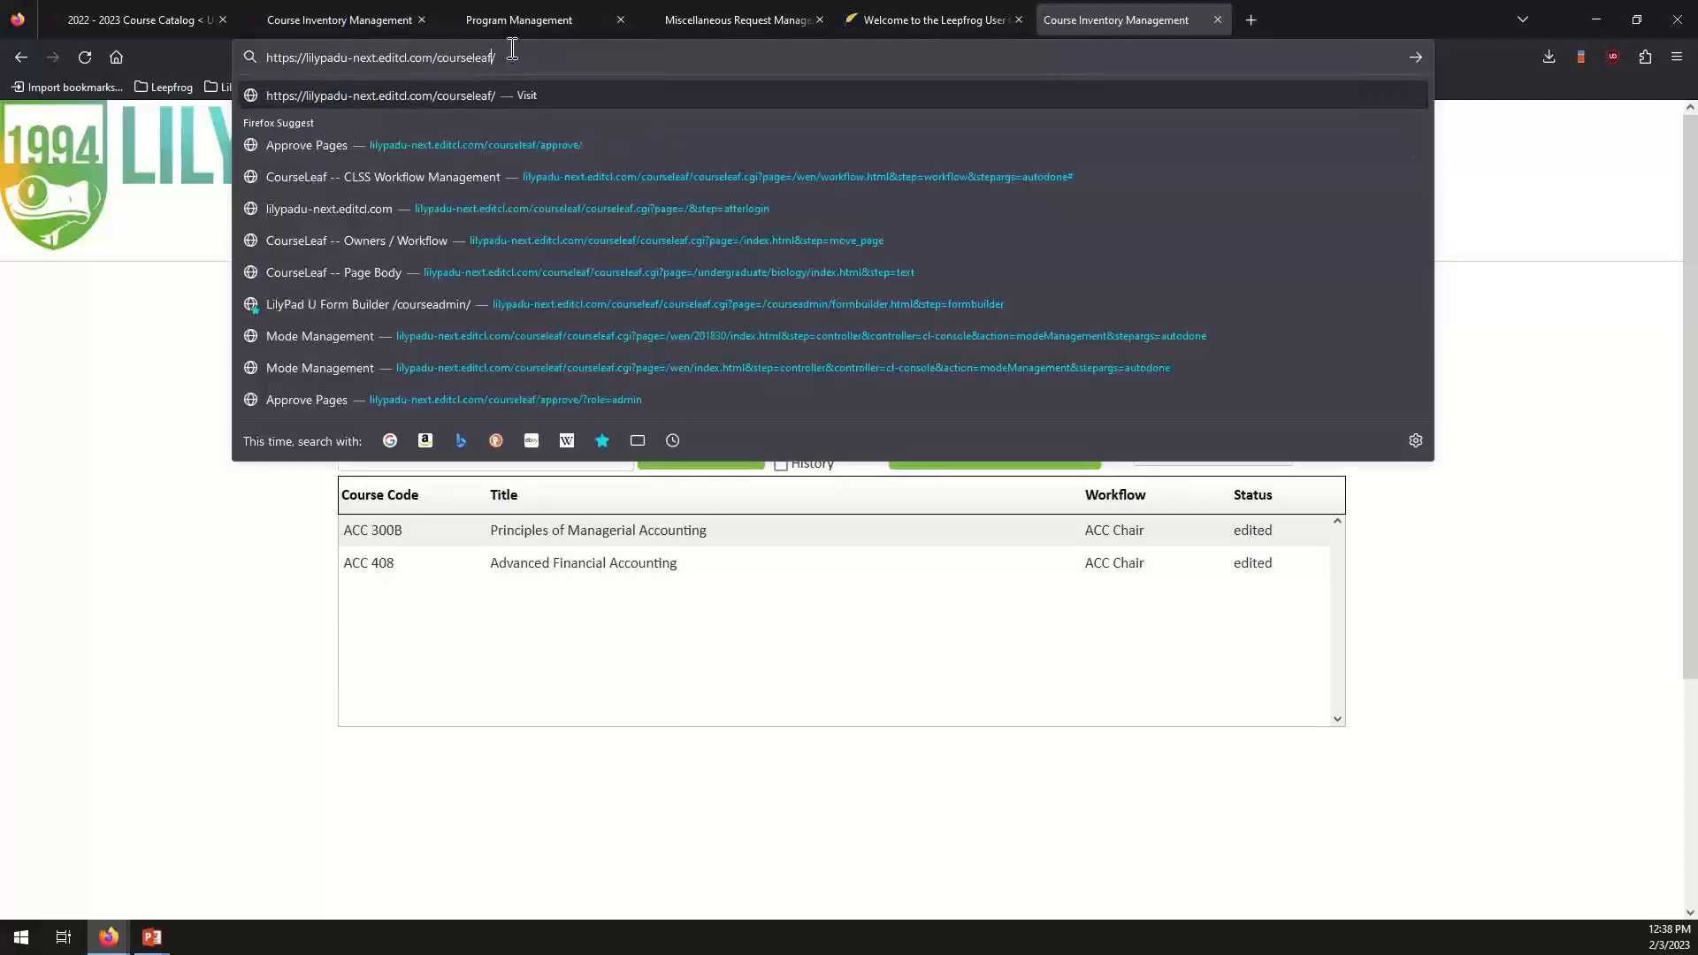
type("approve/")
key("Return")
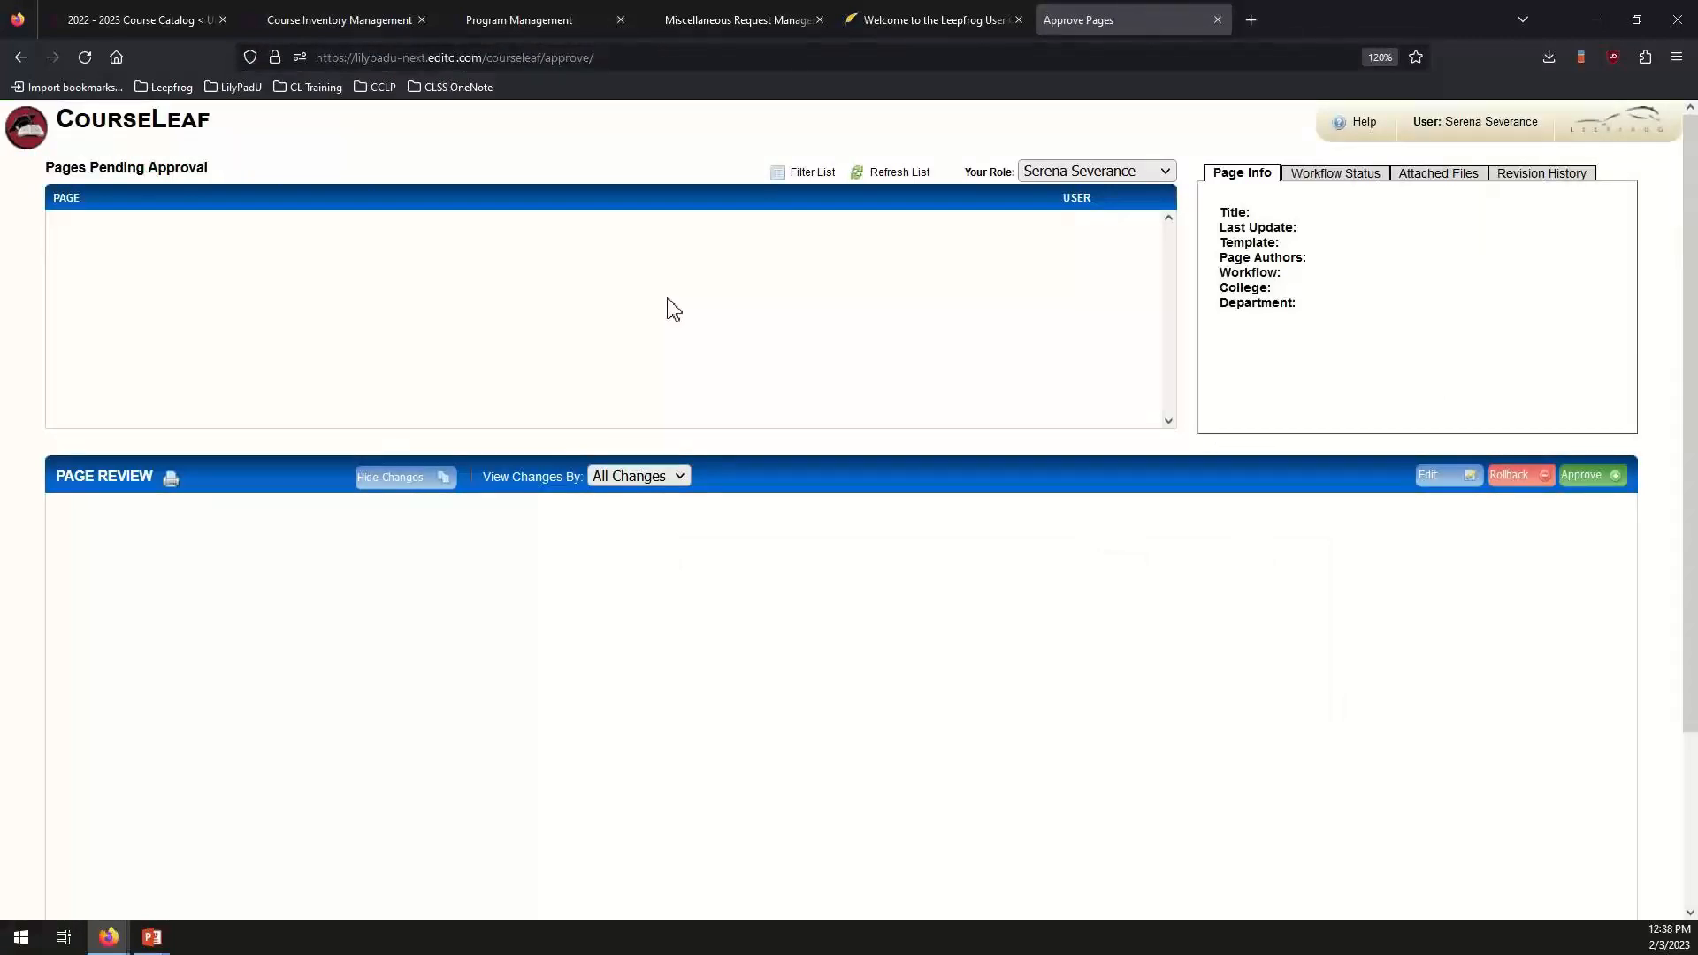
Set the approval role to ACC Chair and open the pending page ACC 300B: Principles of Managerial Accounting.
left_click(1088, 170)
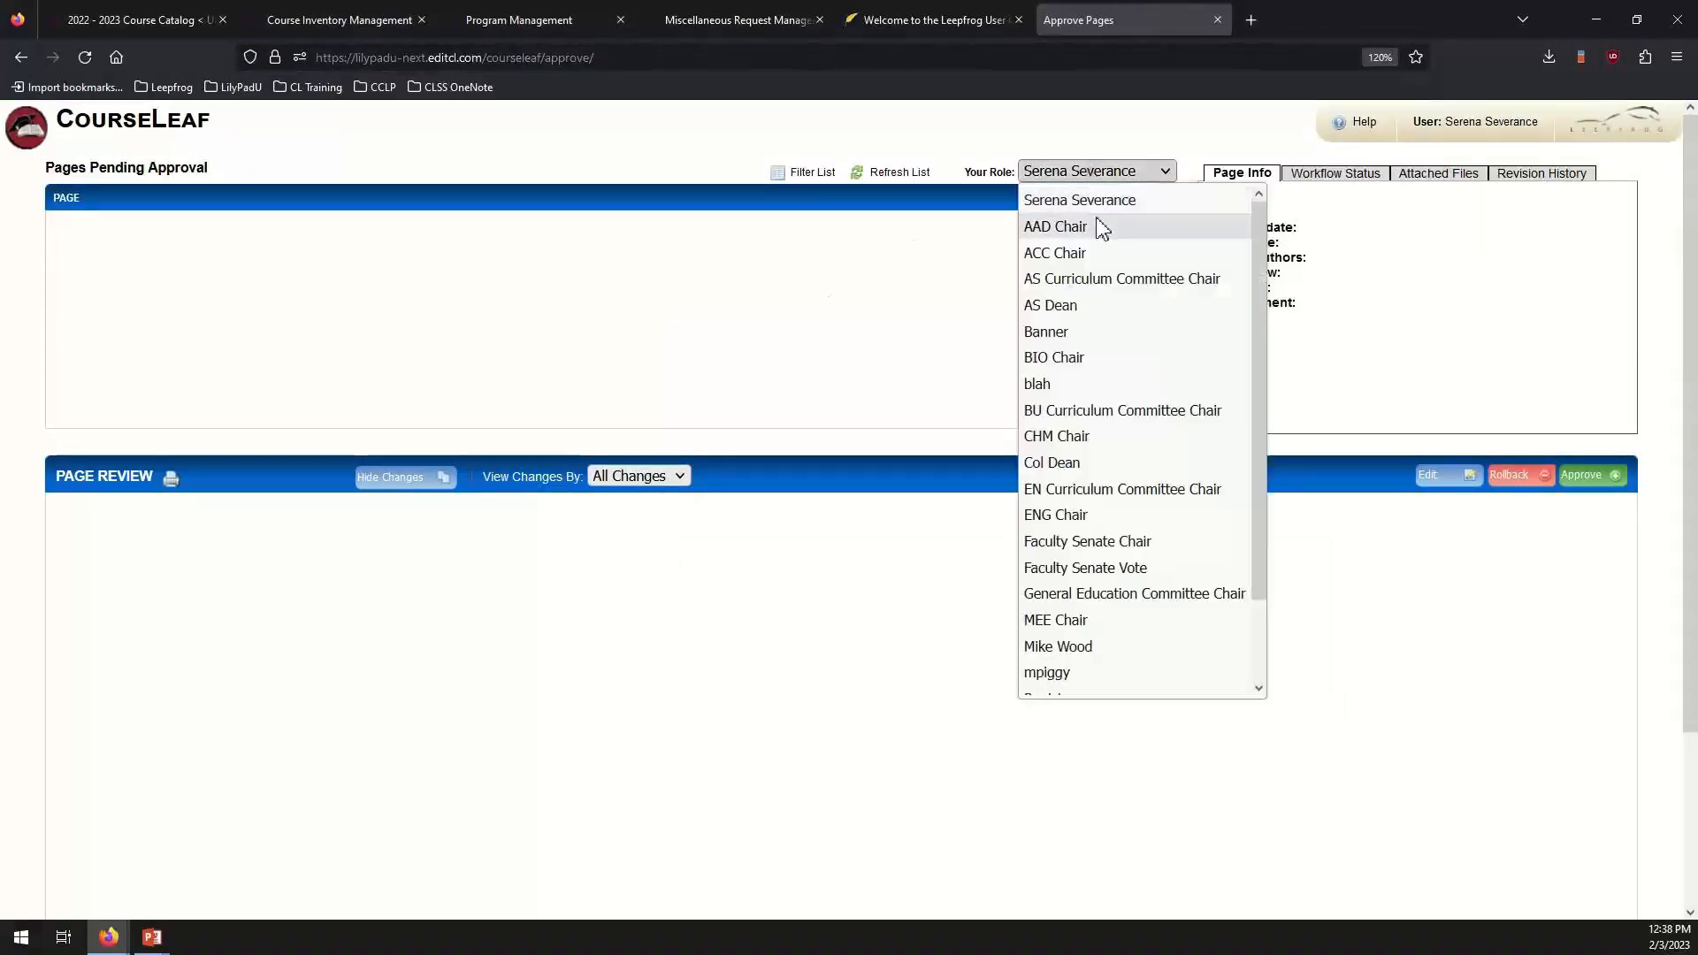
left_click(1099, 256)
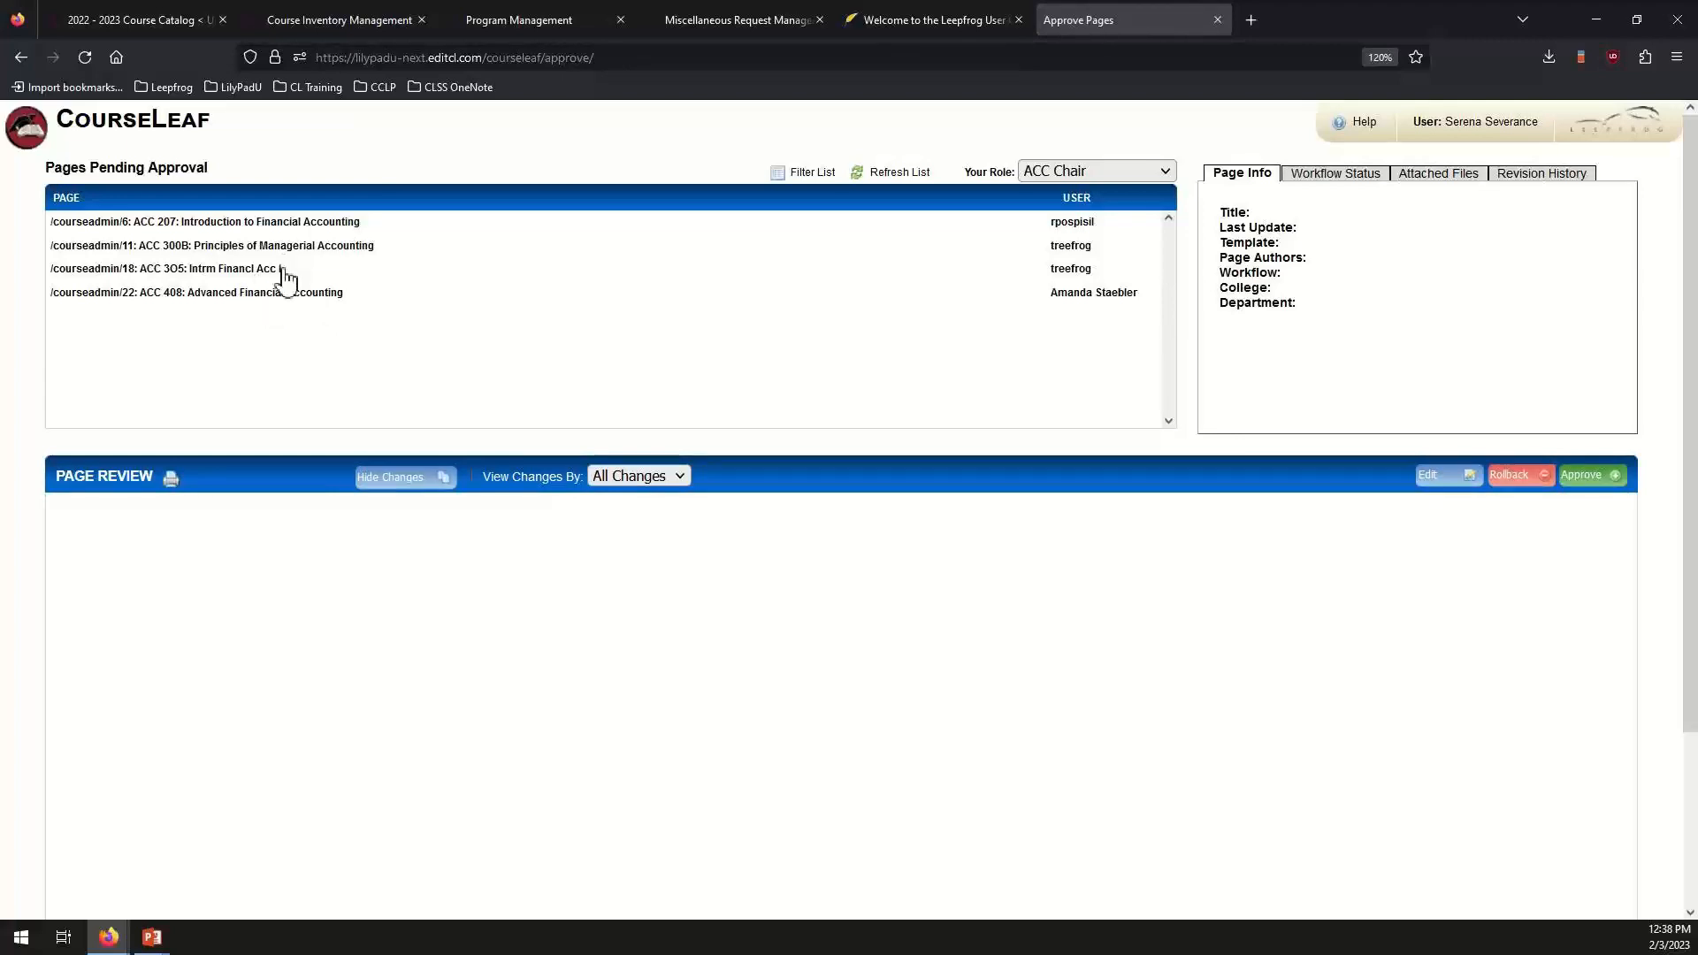
left_click(306, 250)
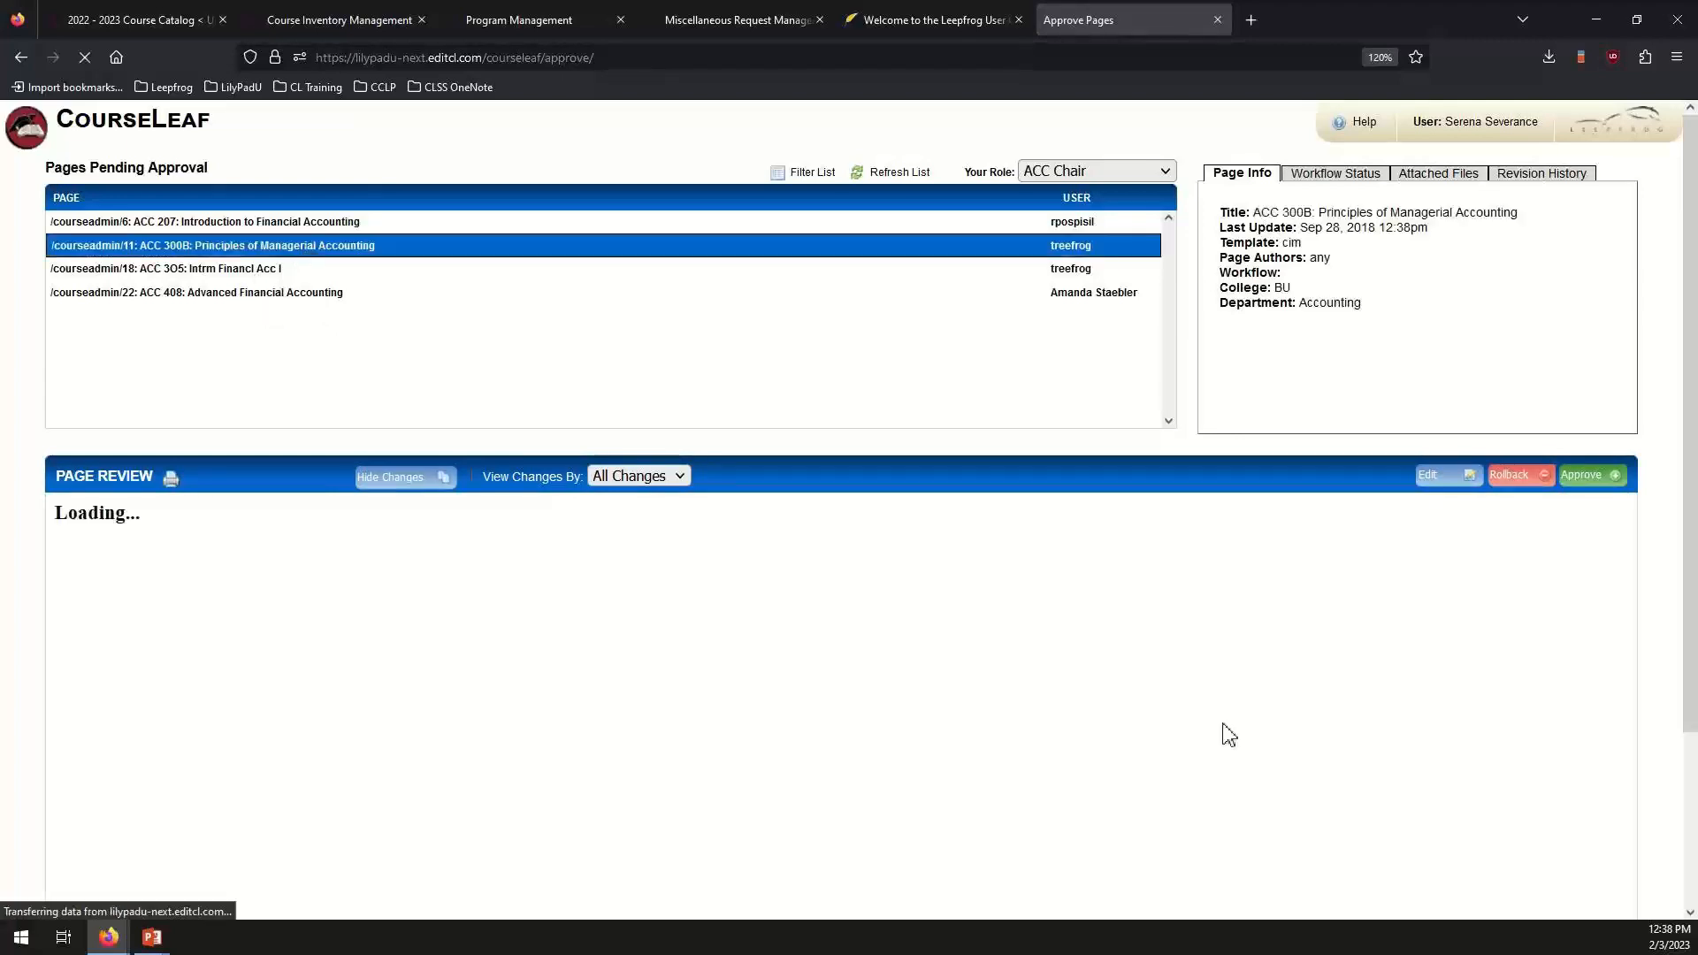
Examine the ACC 300B course change request, including its workflow box and the marked edits in the course description.
scroll(1380, 672, "down", 3)
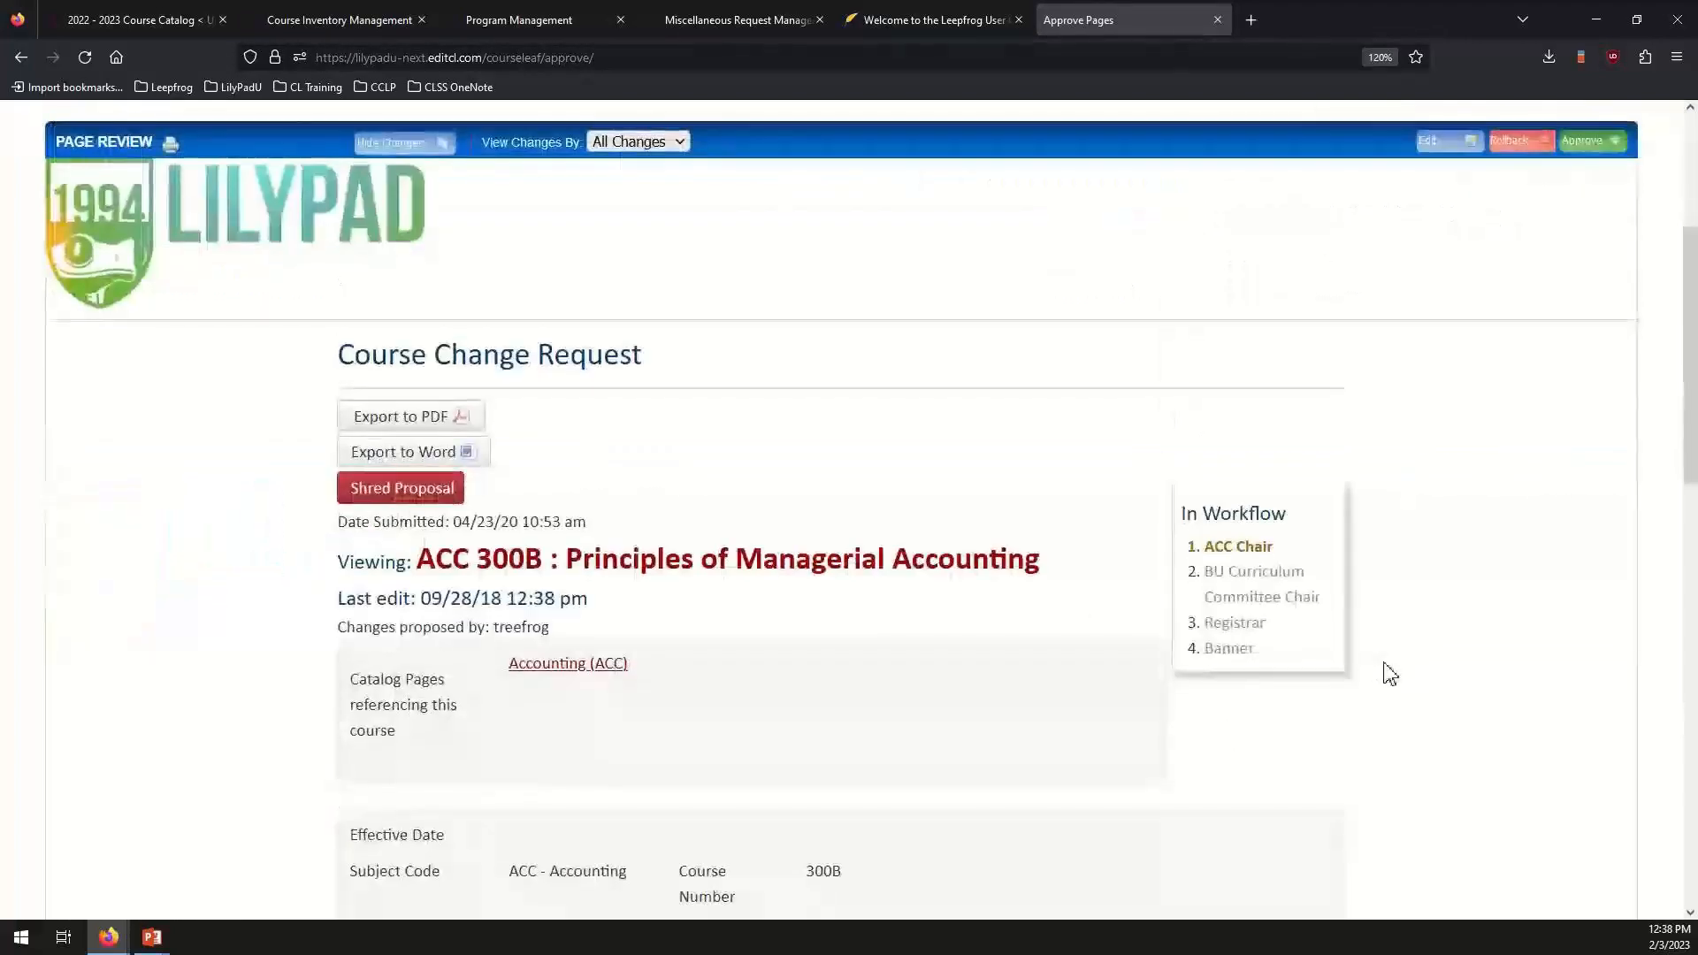
scroll(1389, 672, "down", 4)
scroll(1389, 672, "up", 8)
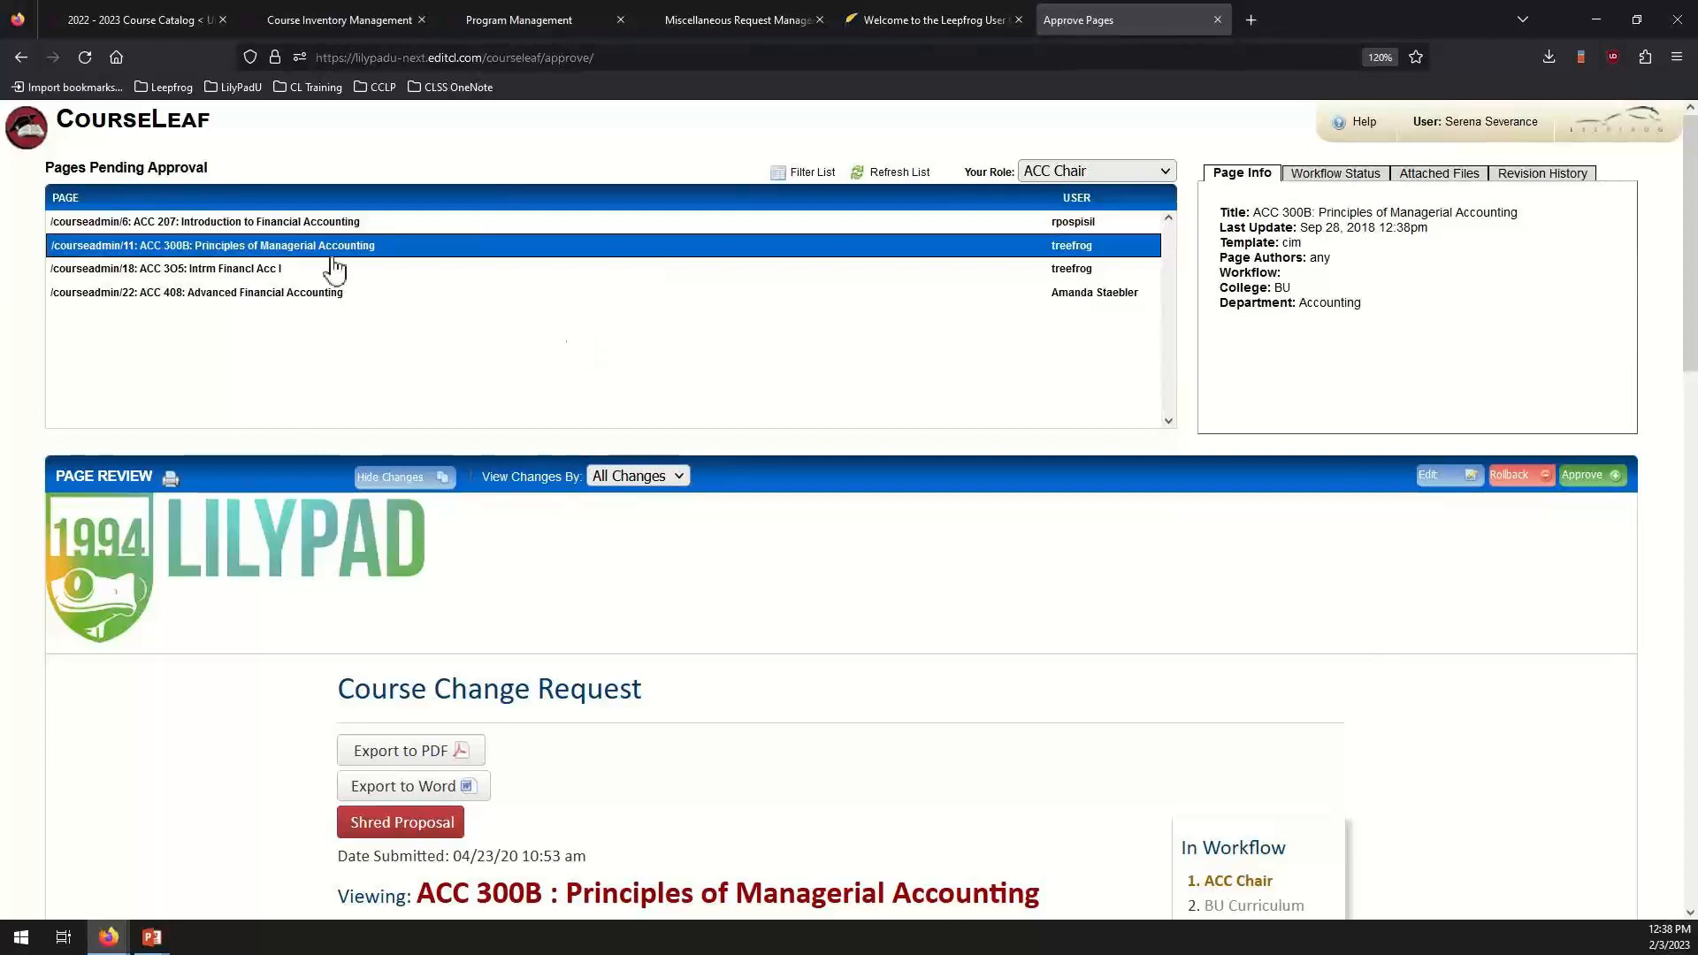
scroll(1459, 632, "down", 3)
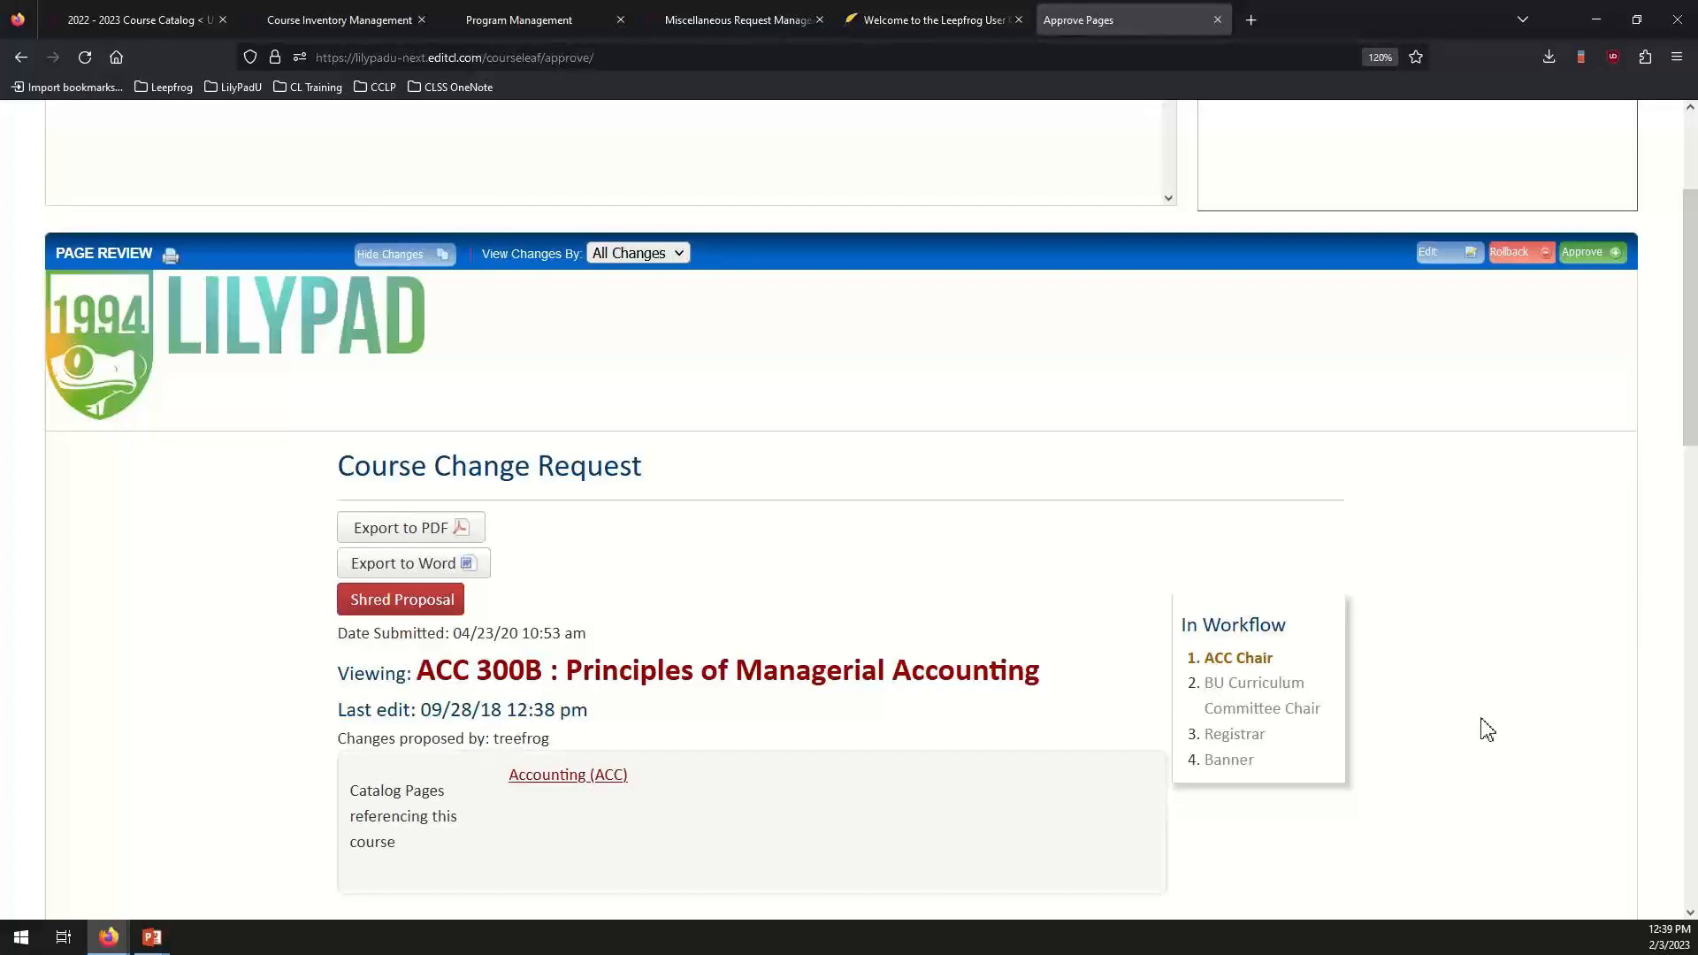
scroll(1487, 730, "down", 3)
scroll(1487, 730, "down", 4)
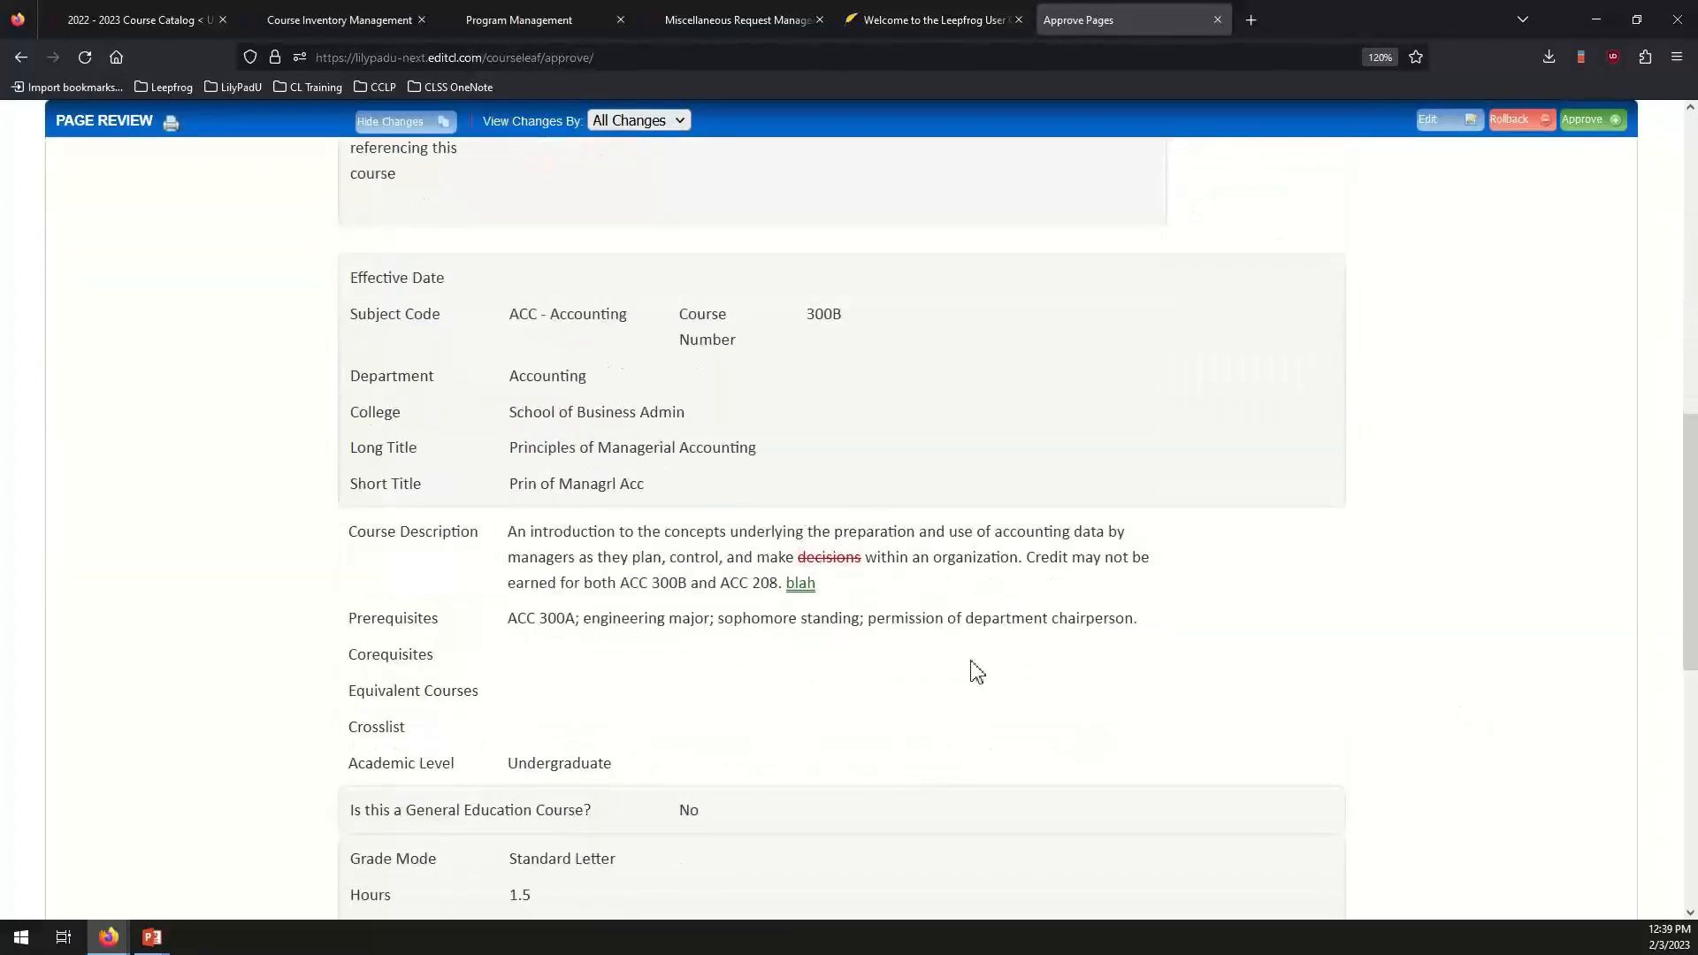
Review the remaining fields of the ACC 300B change request and approve it as ACC Chair.
scroll(982, 677, "down", 8)
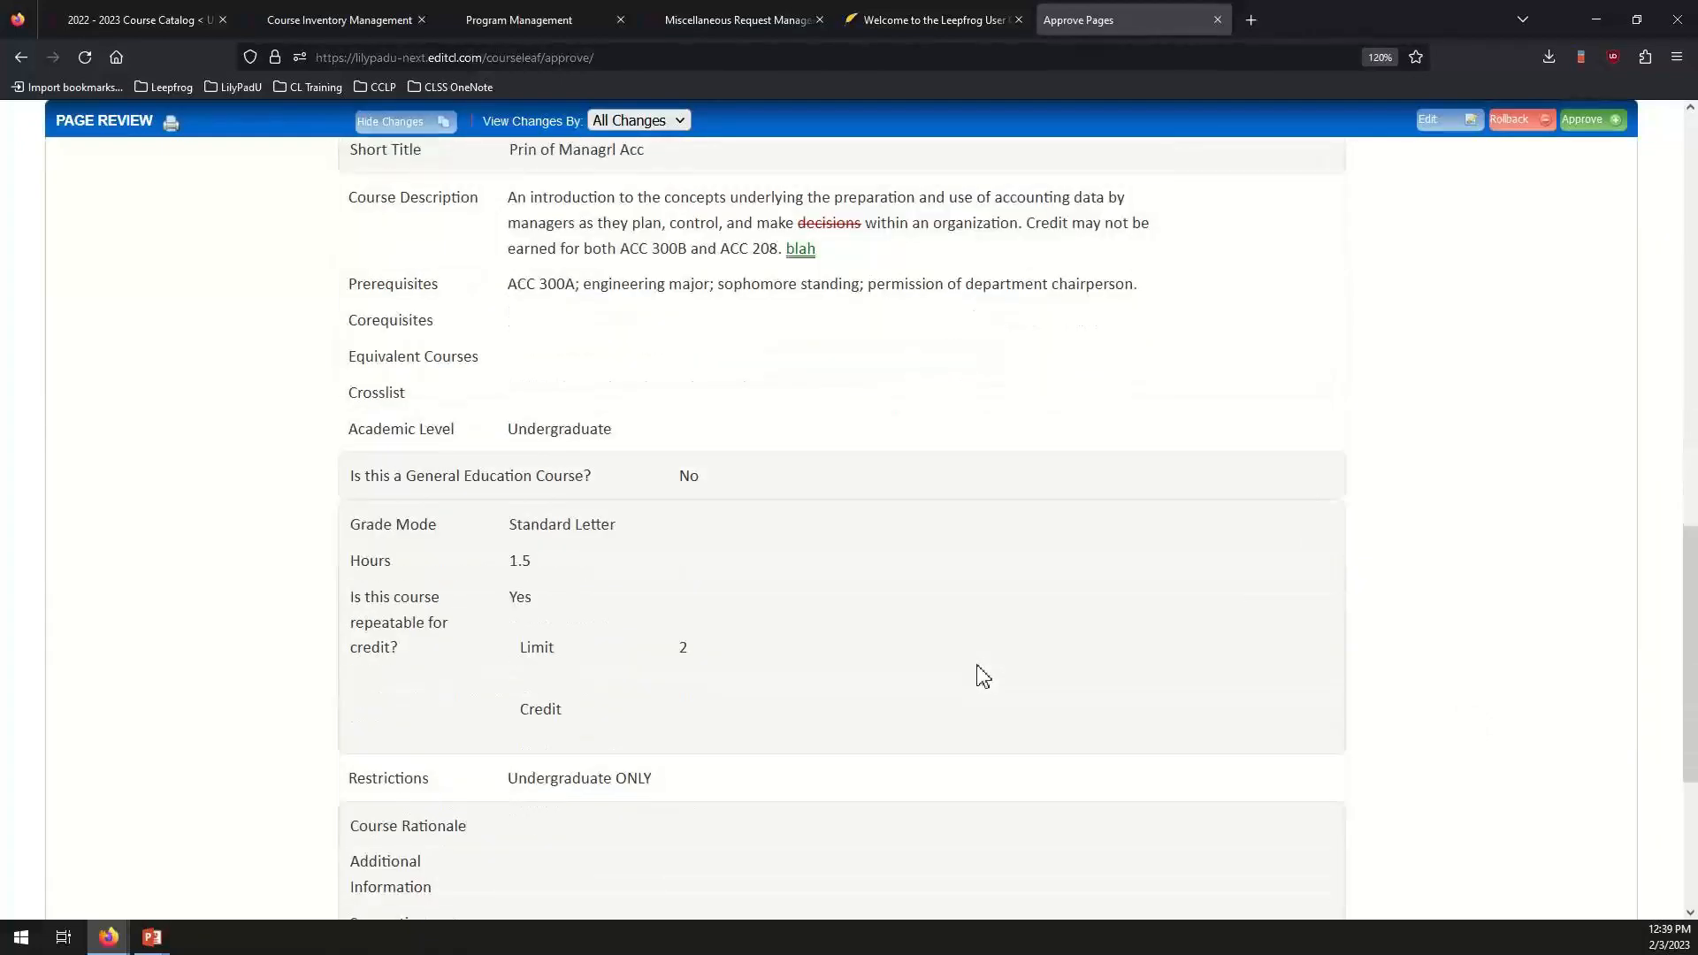
scroll(982, 677, "up", 16)
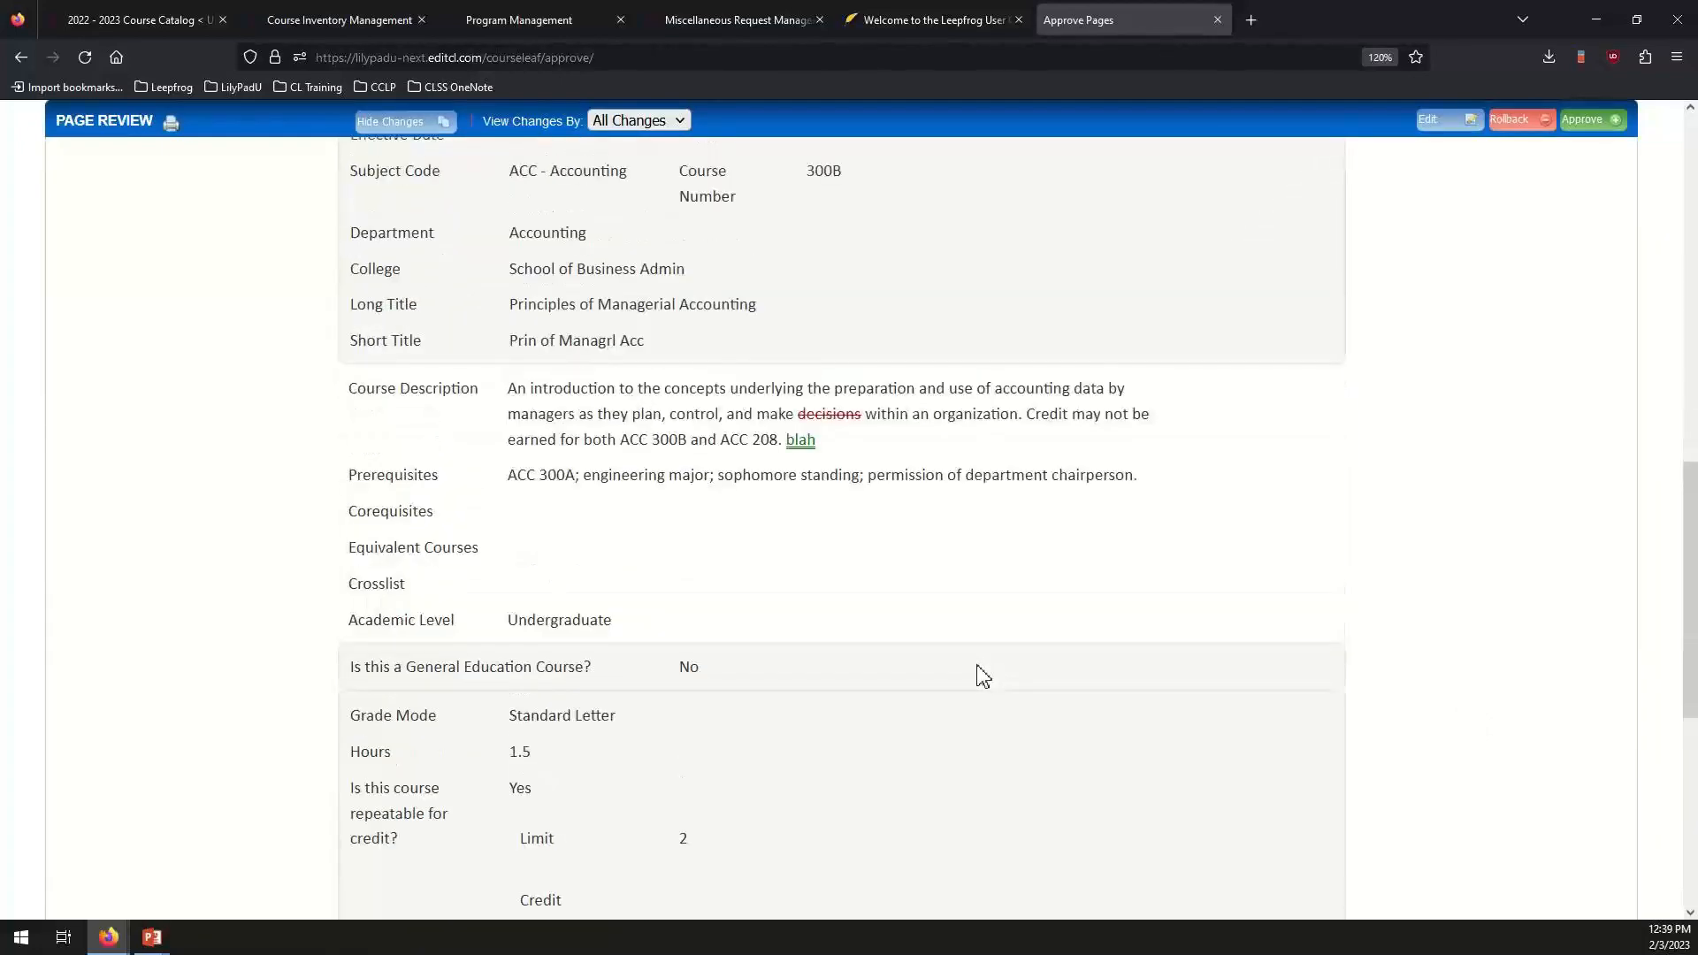
scroll(982, 676, "up", 2)
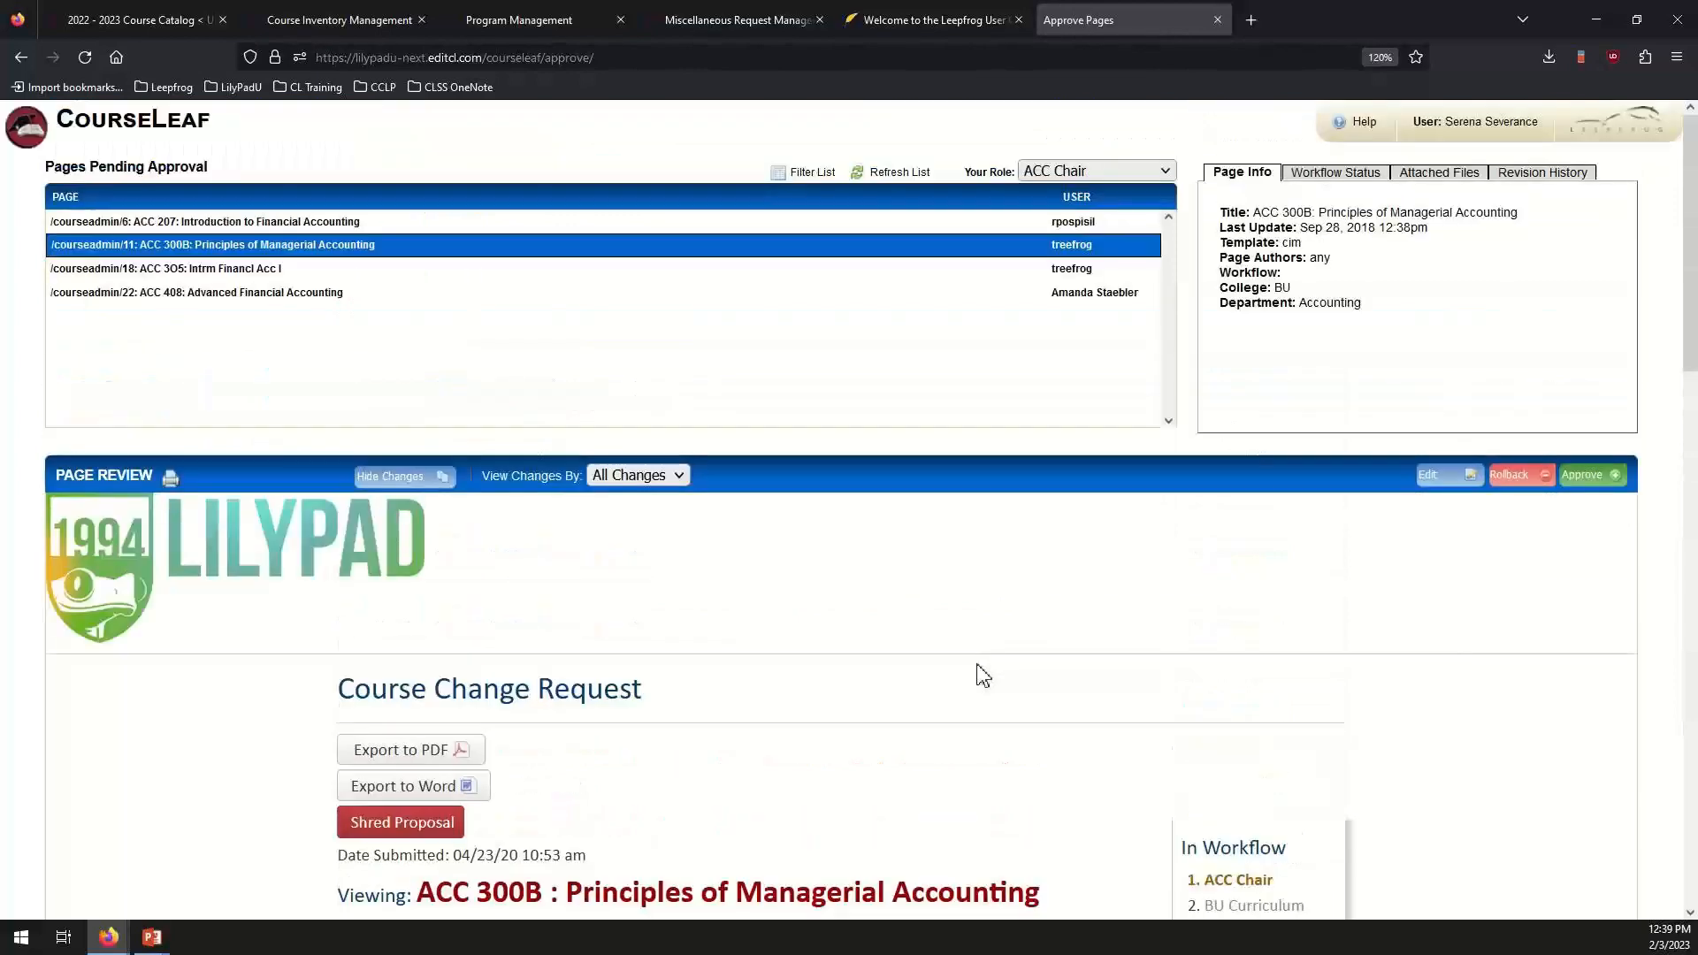
left_click(1592, 475)
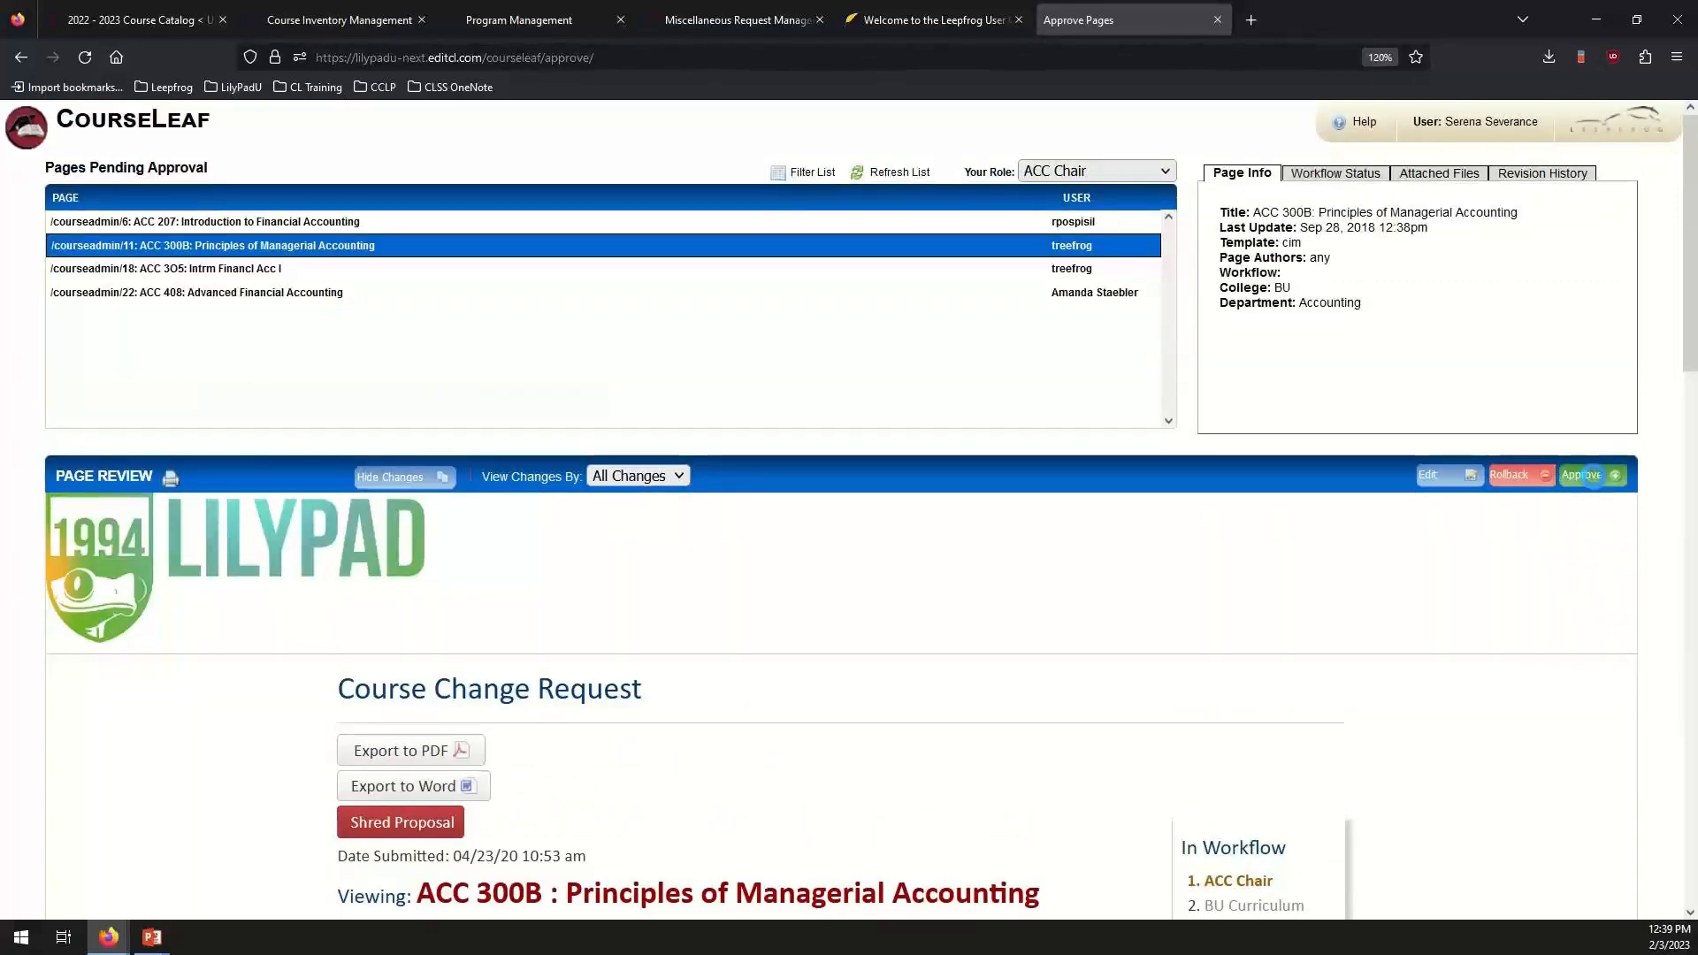
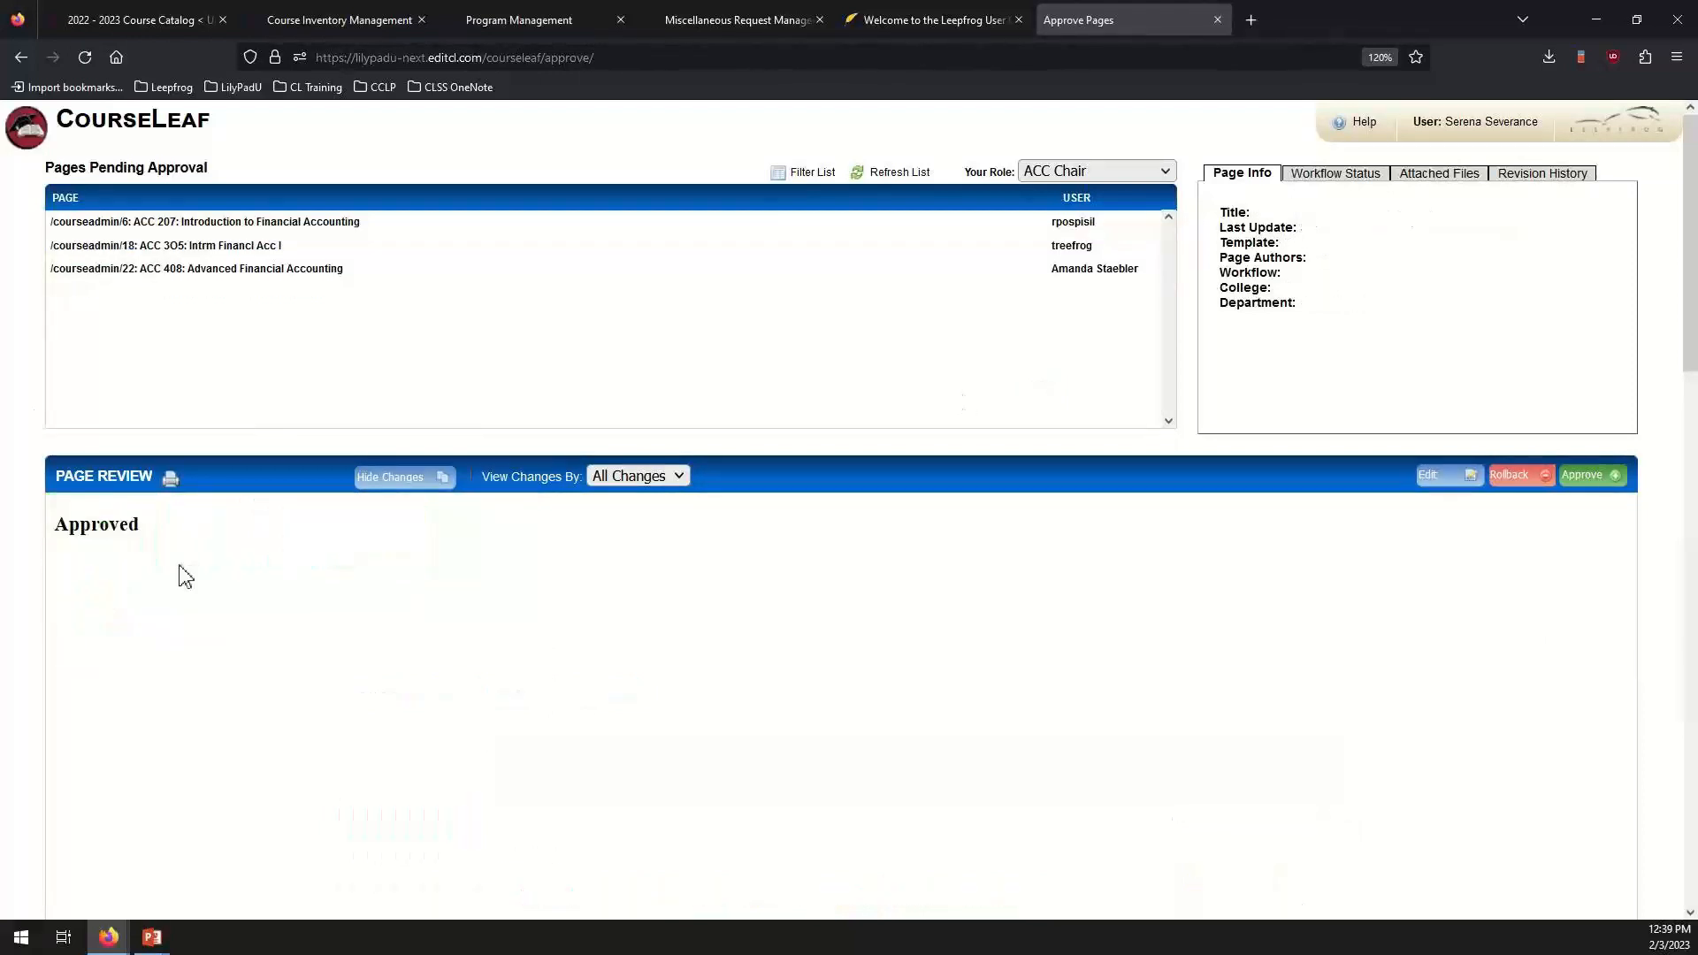
Refresh the pending list, set the approval role to BU Curriculum Committee Chair, and open ACC 300B: Principles of Managerial Accounting.
left_click(909, 180)
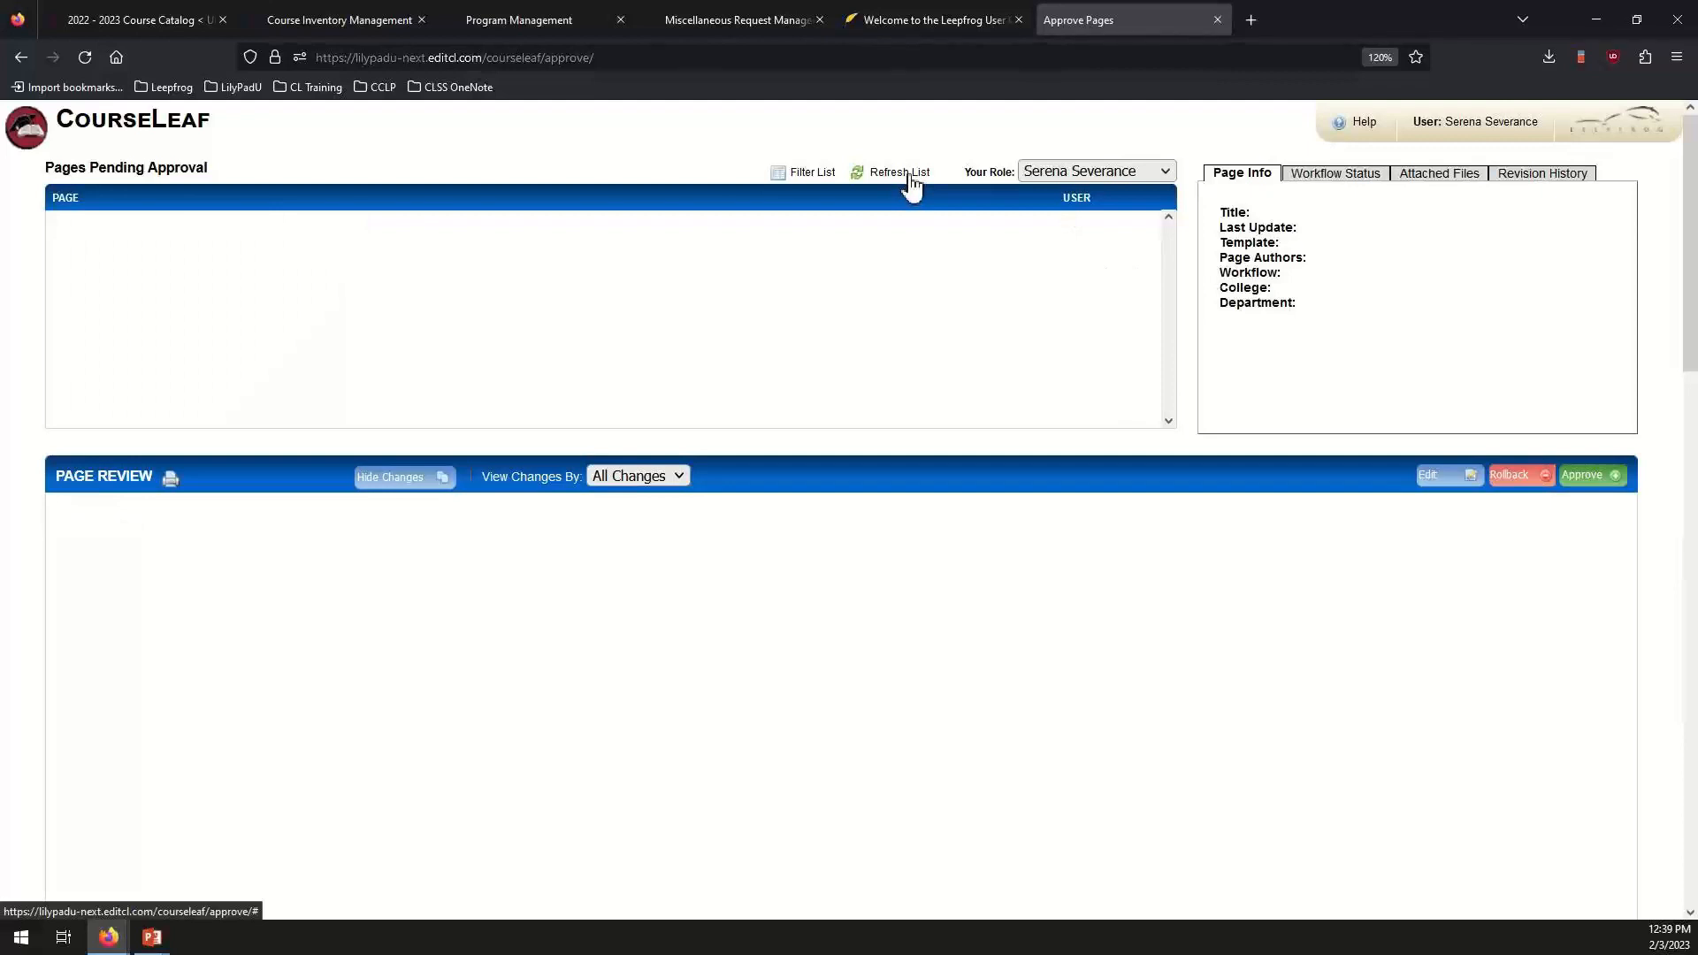
left_click(1086, 175)
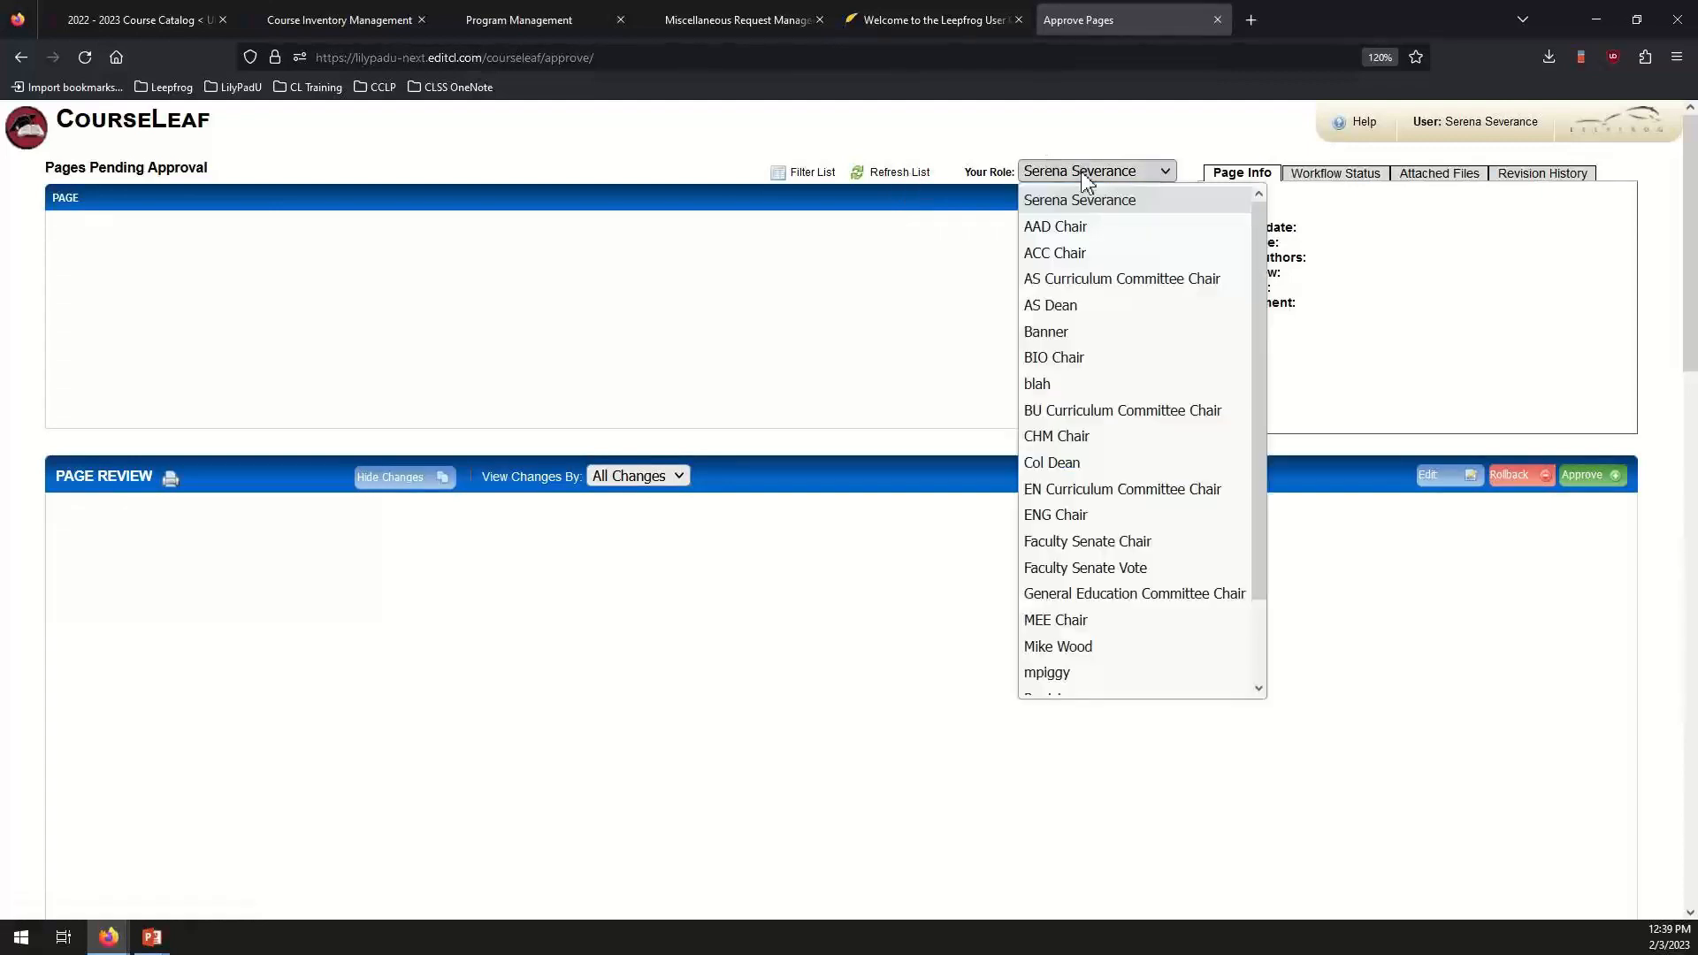
left_click(1185, 415)
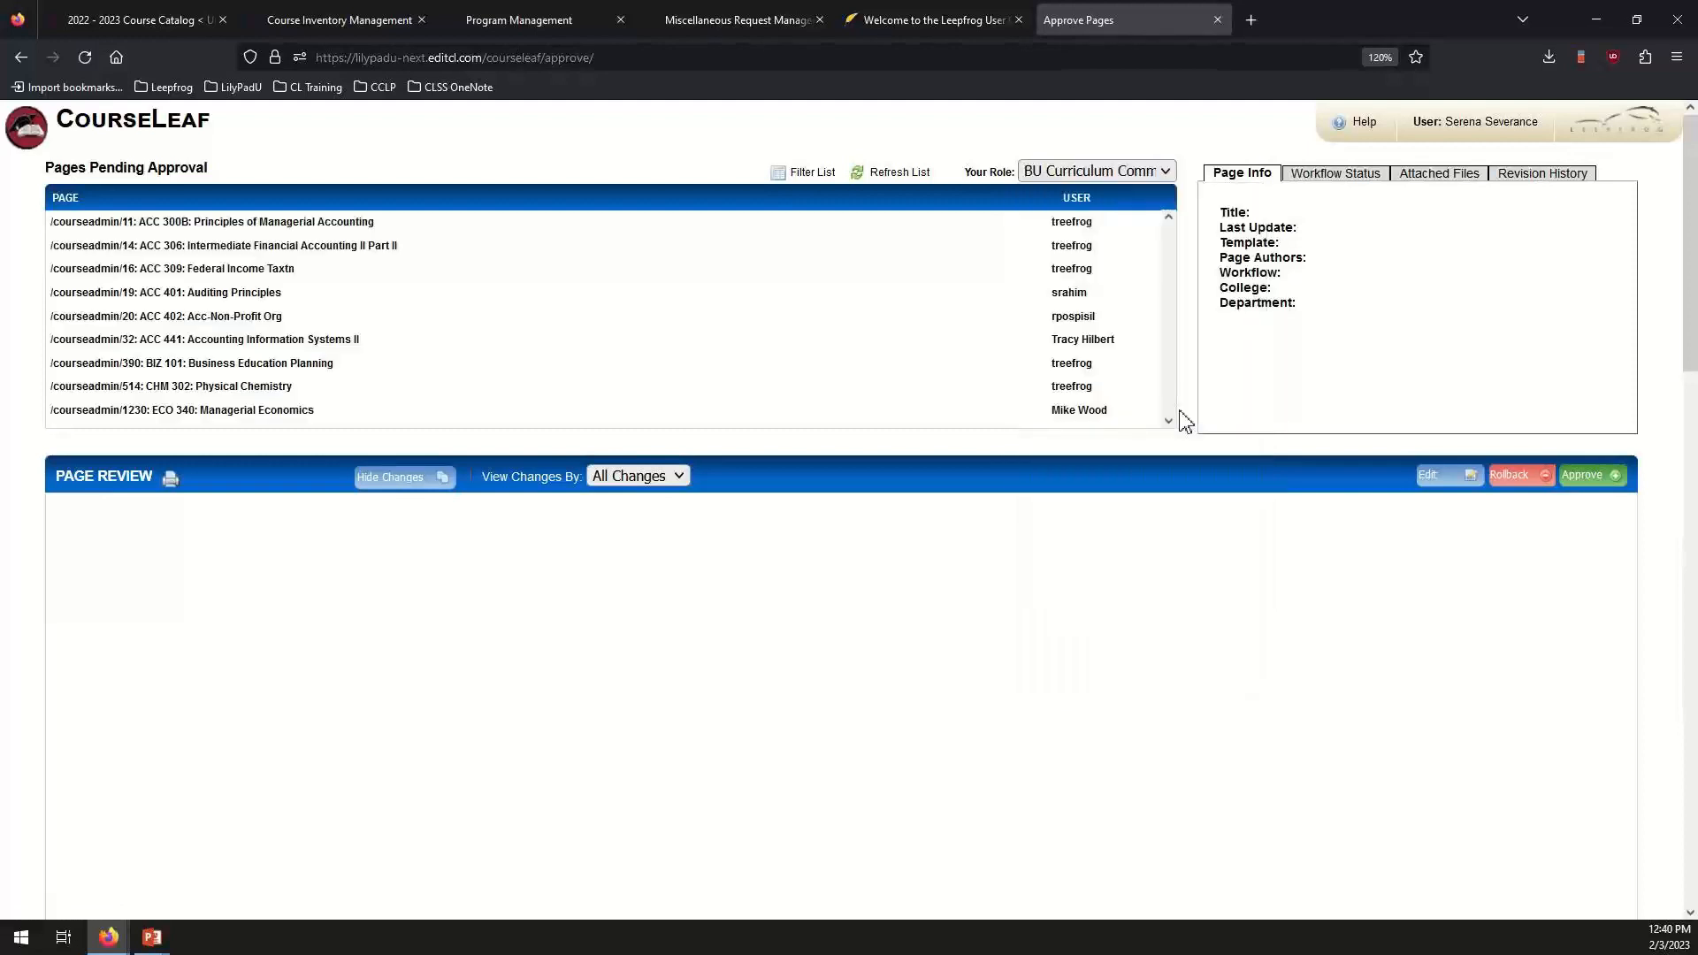
left_click(329, 226)
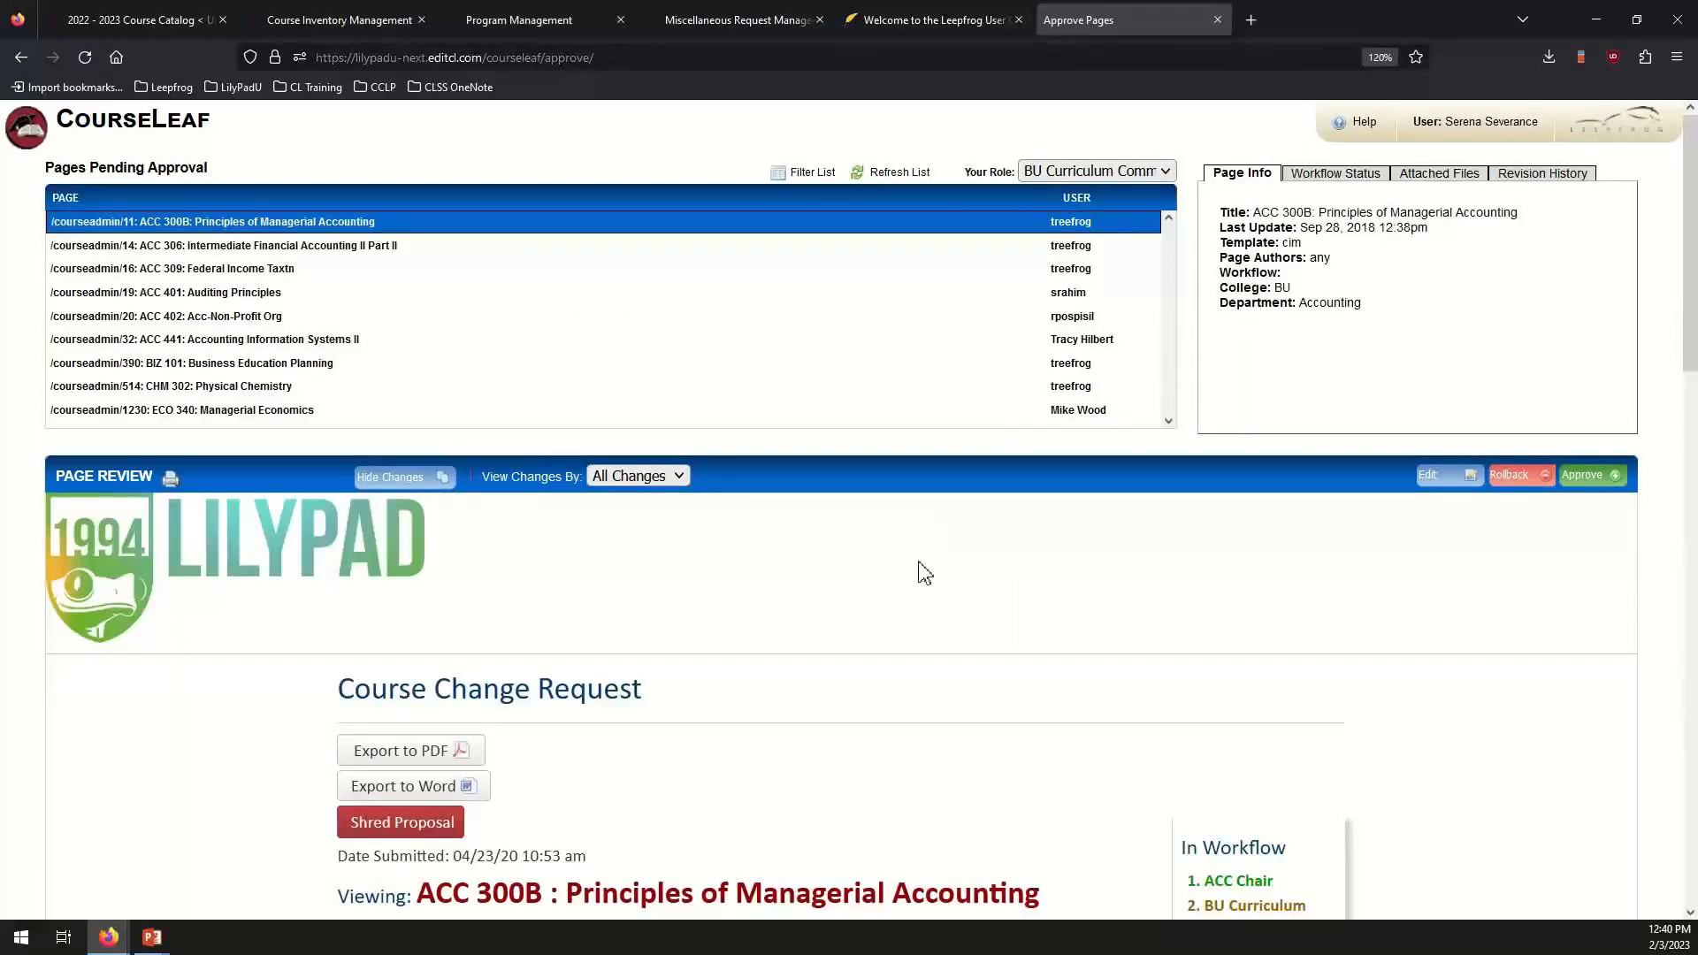
Examine the workflow steps, approval path and marked description edits of the ACC 300B change request.
scroll(993, 702, "down", 3)
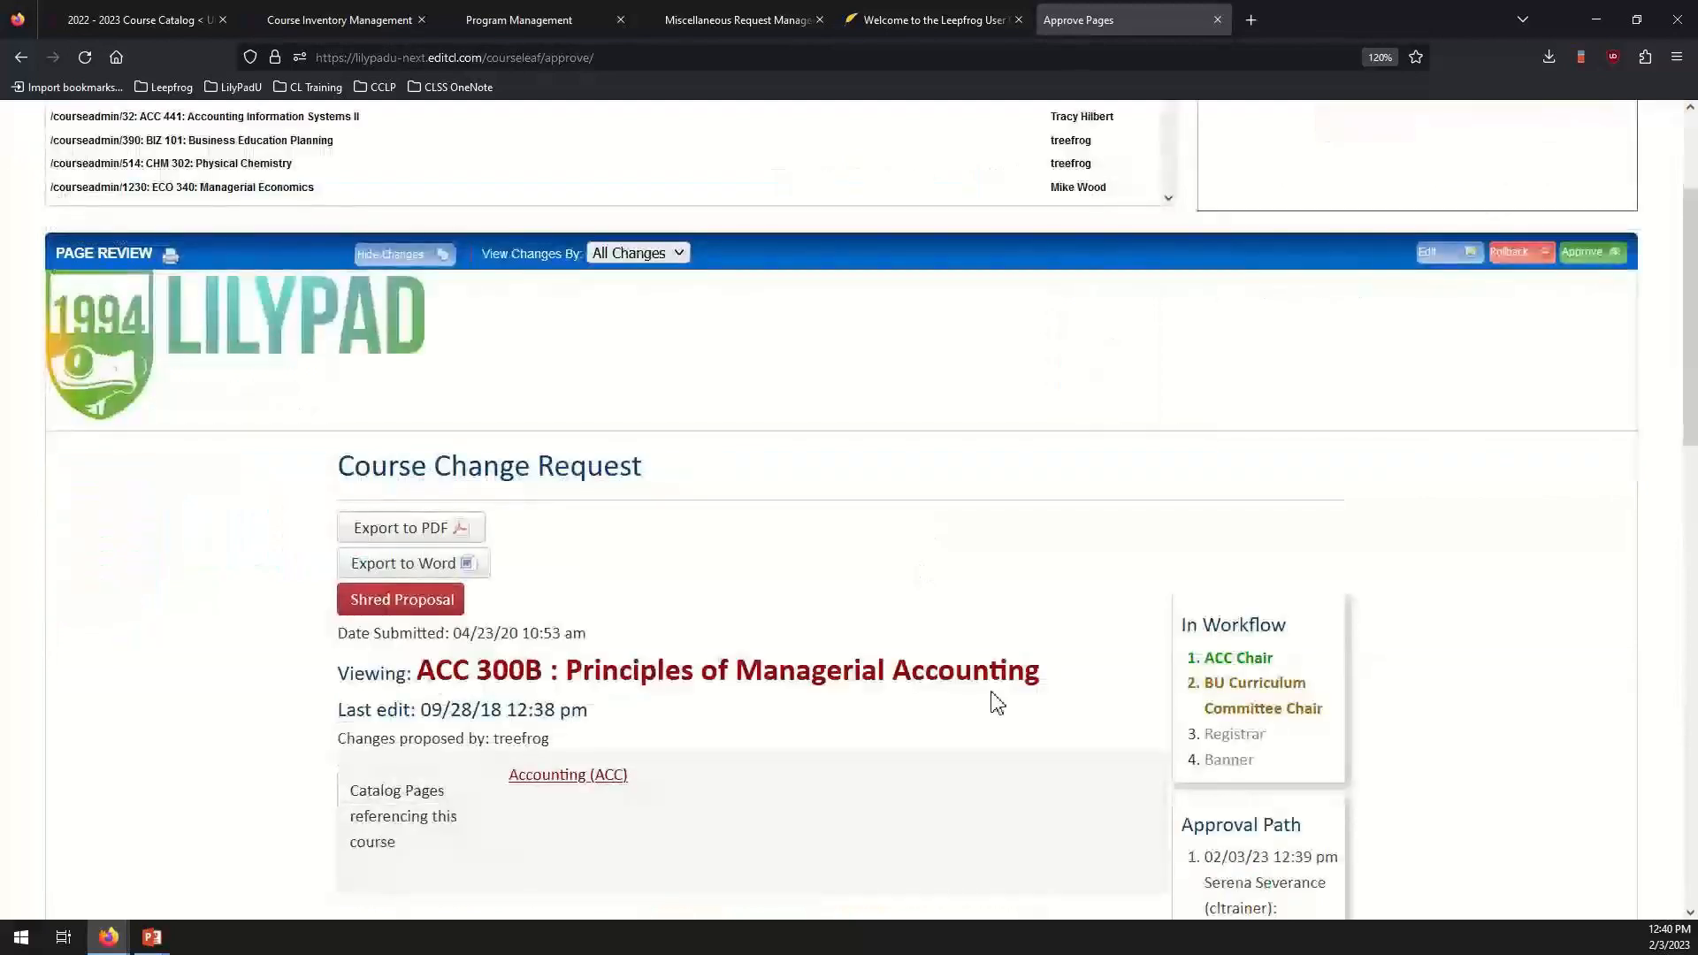
scroll(993, 698, "down", 1)
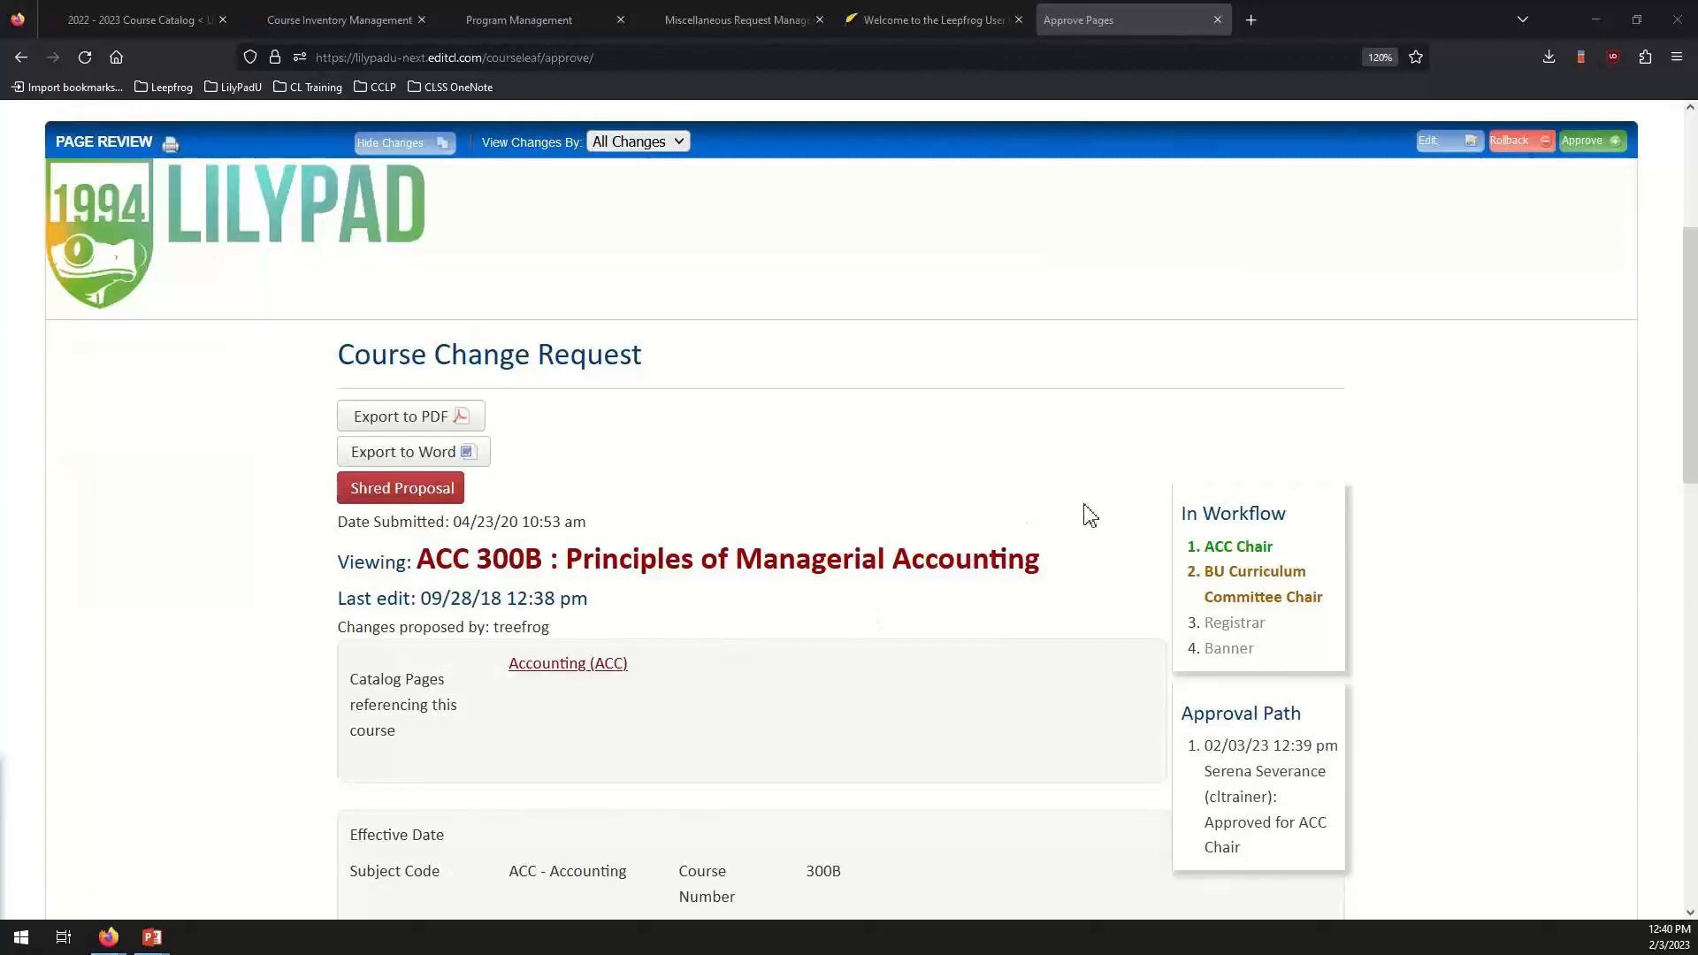
scroll(1090, 515, "down", 2)
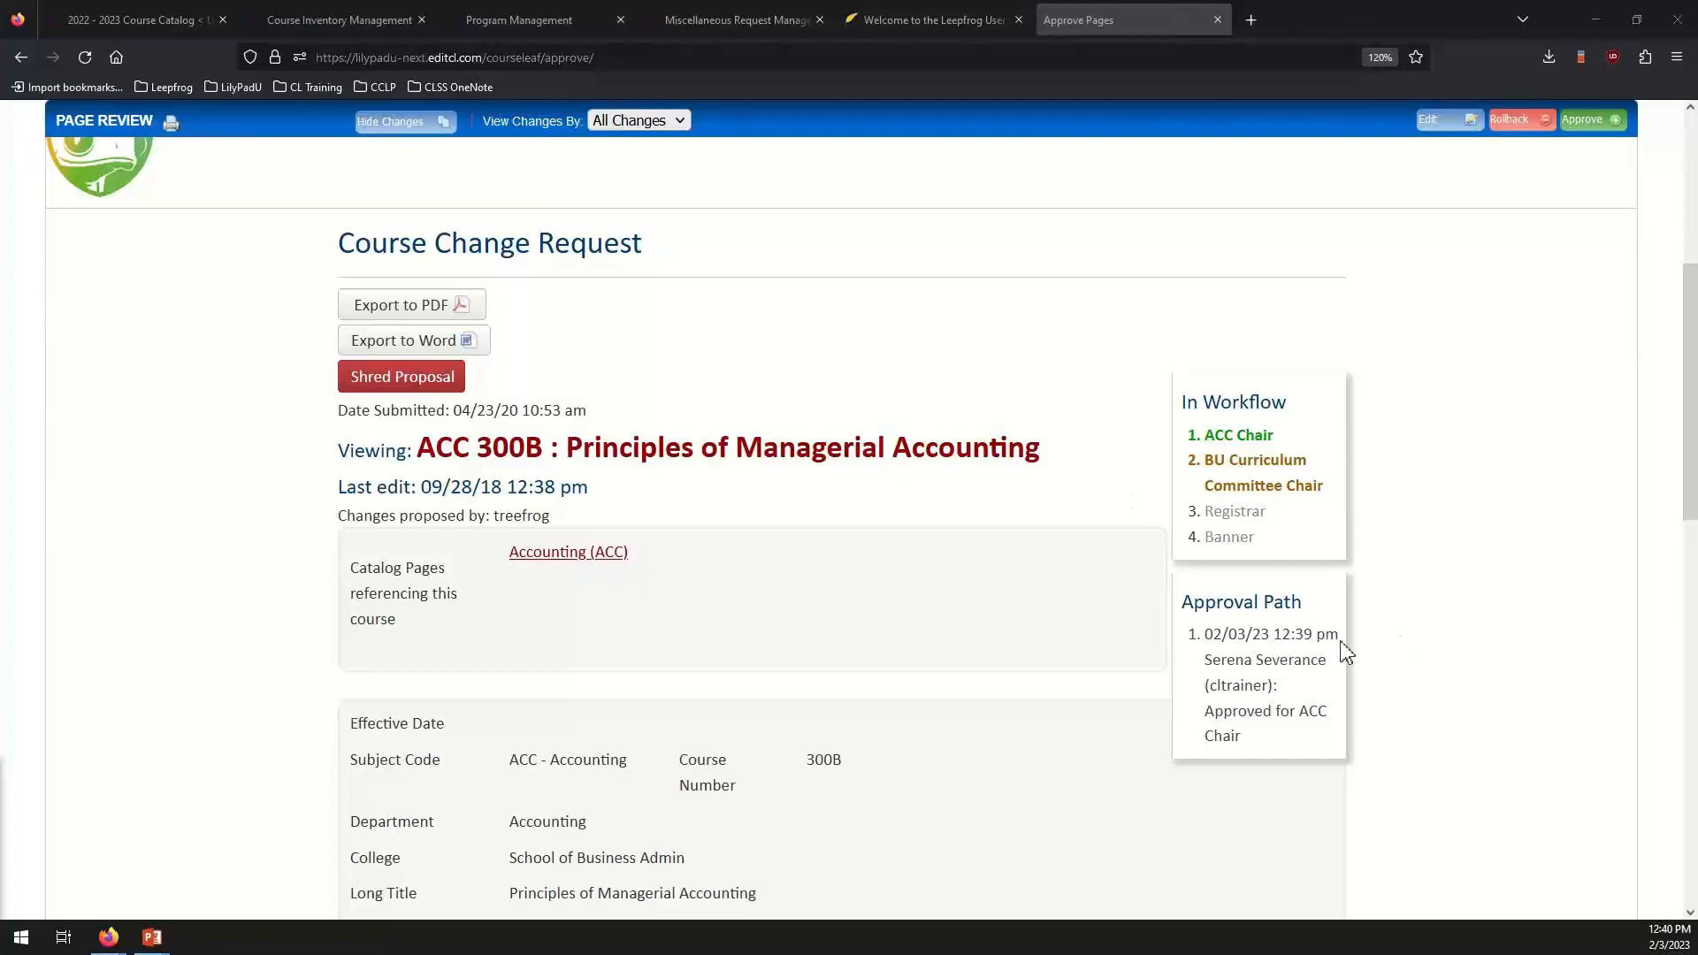
scroll(1344, 652, "down", 3)
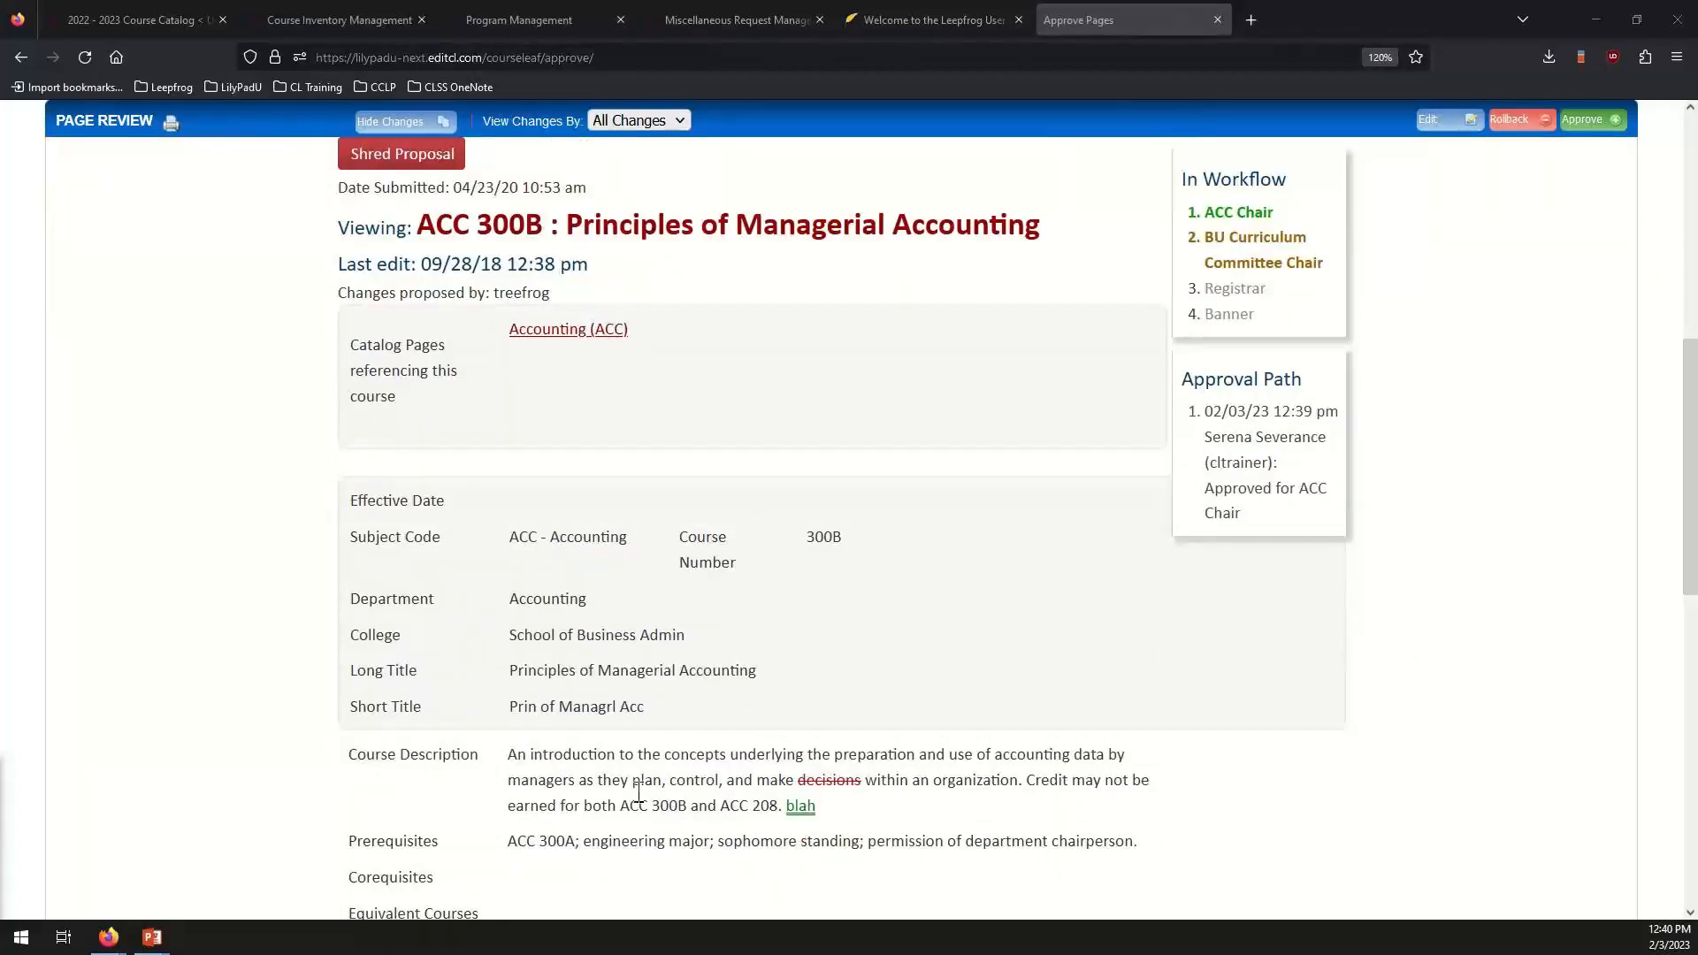
scroll(966, 831, "up", 6)
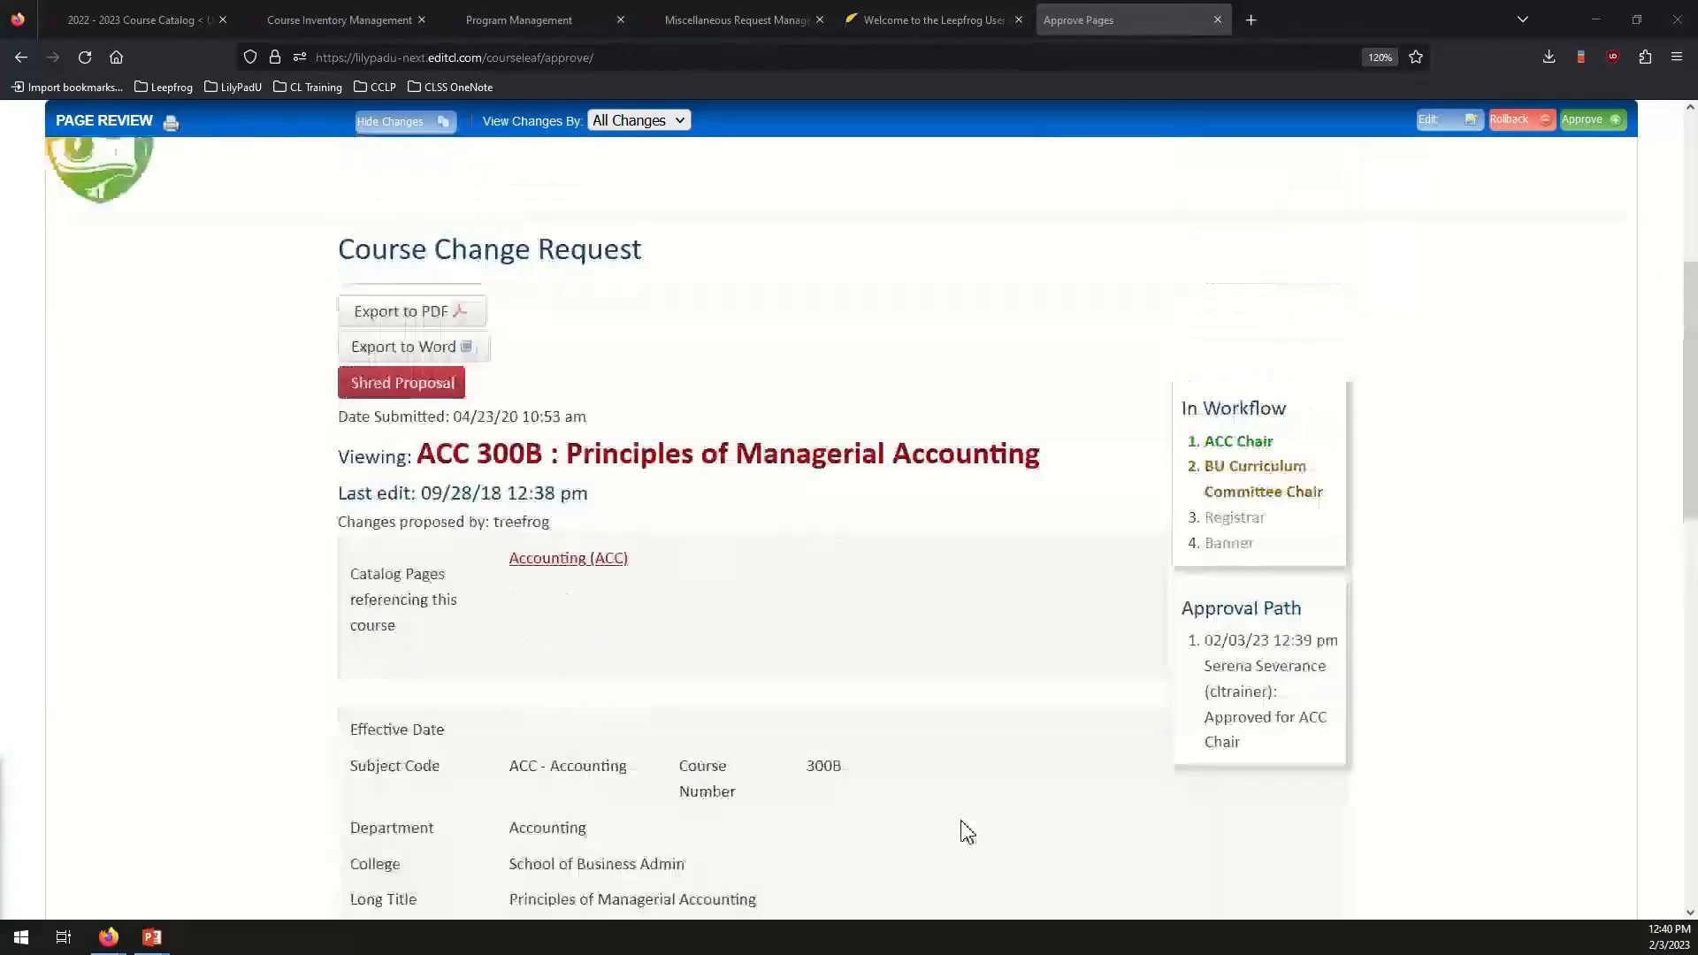
scroll(966, 832, "up", 2)
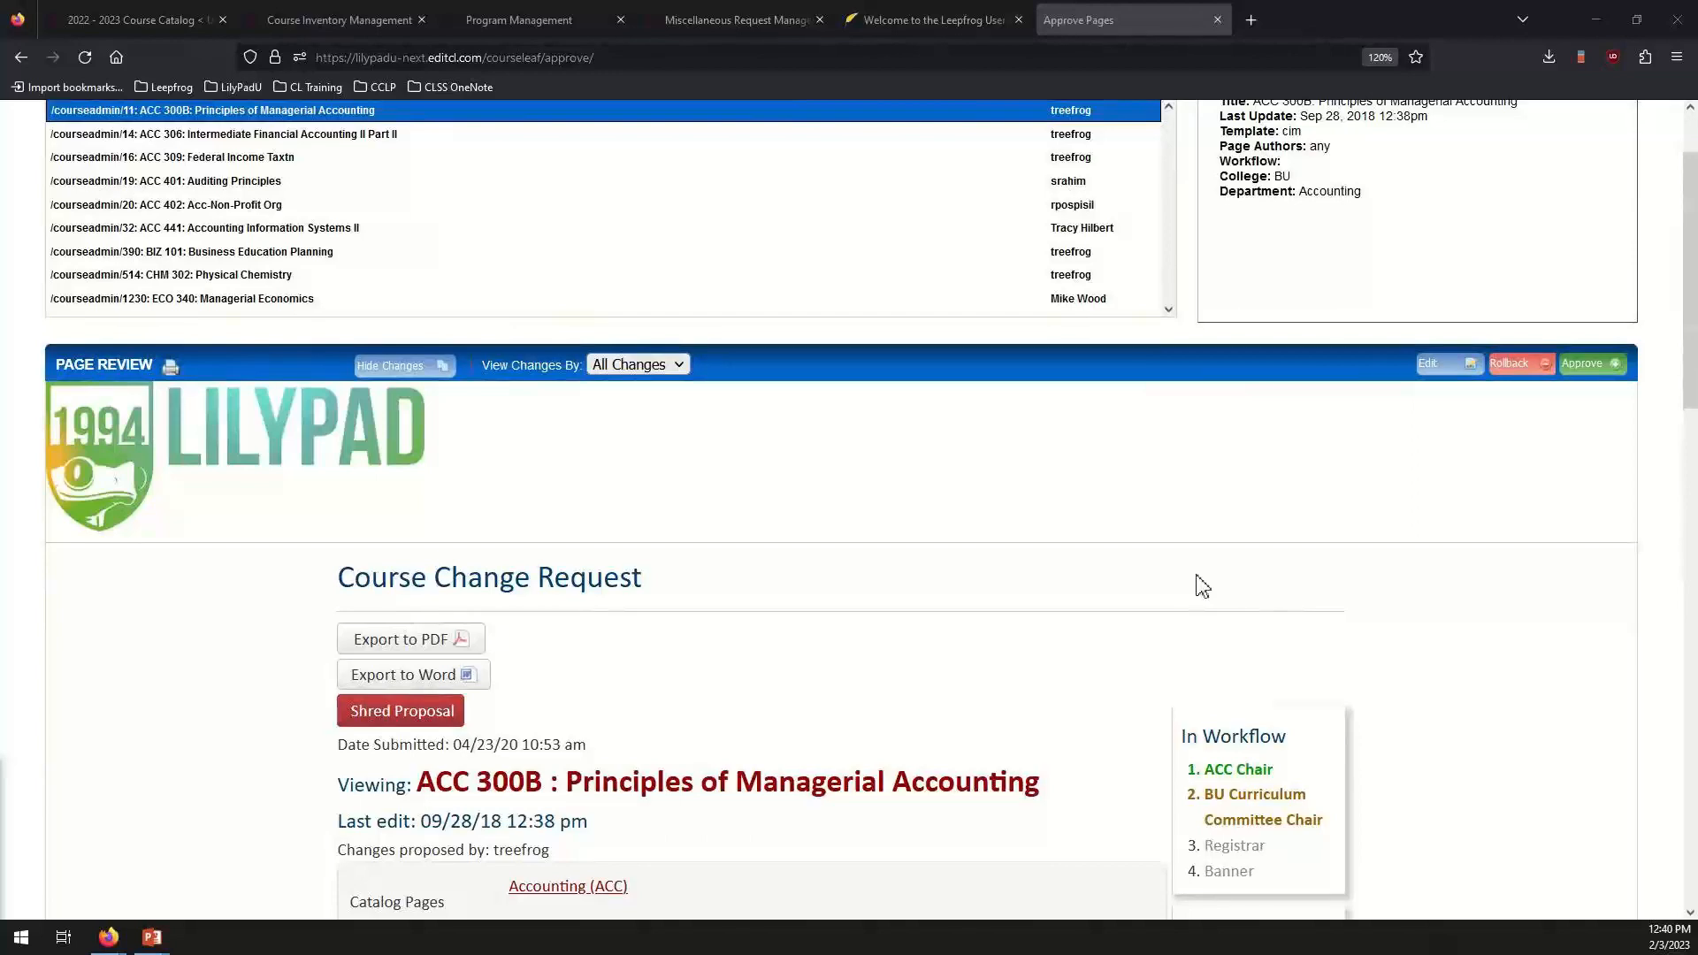
Open ACC 300B for editing, set its short title to "Prin of Managrl Accounting", and try to save the changes.
left_click(1428, 366)
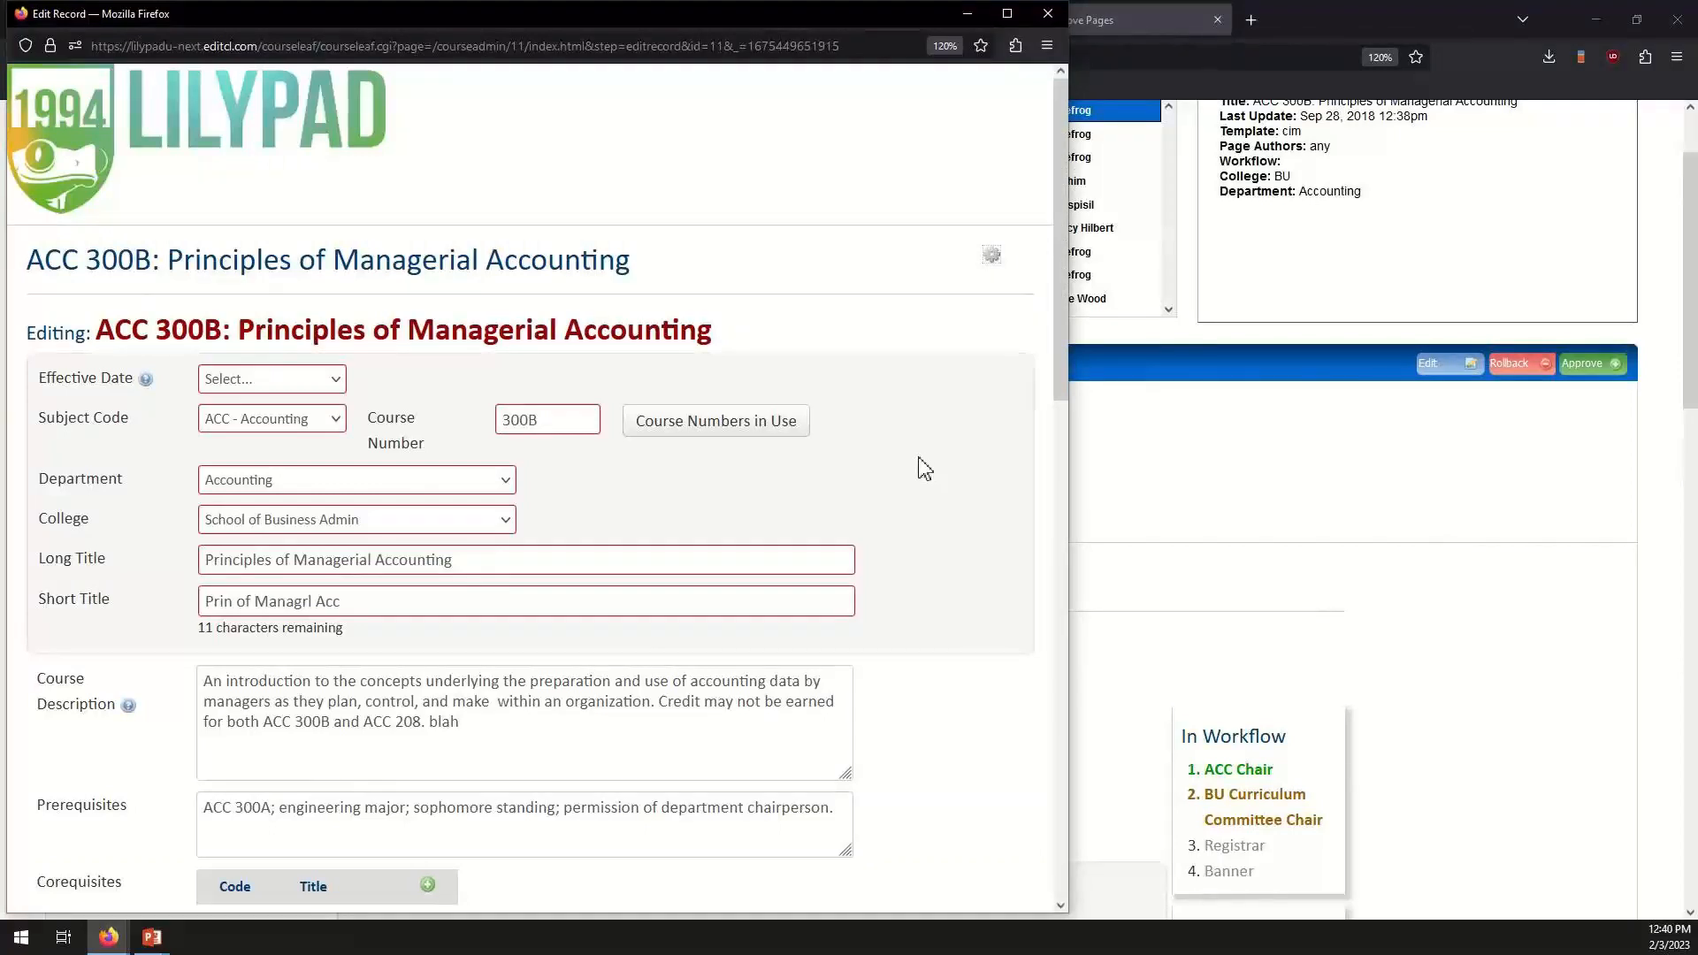
scroll(948, 463, "down", 3)
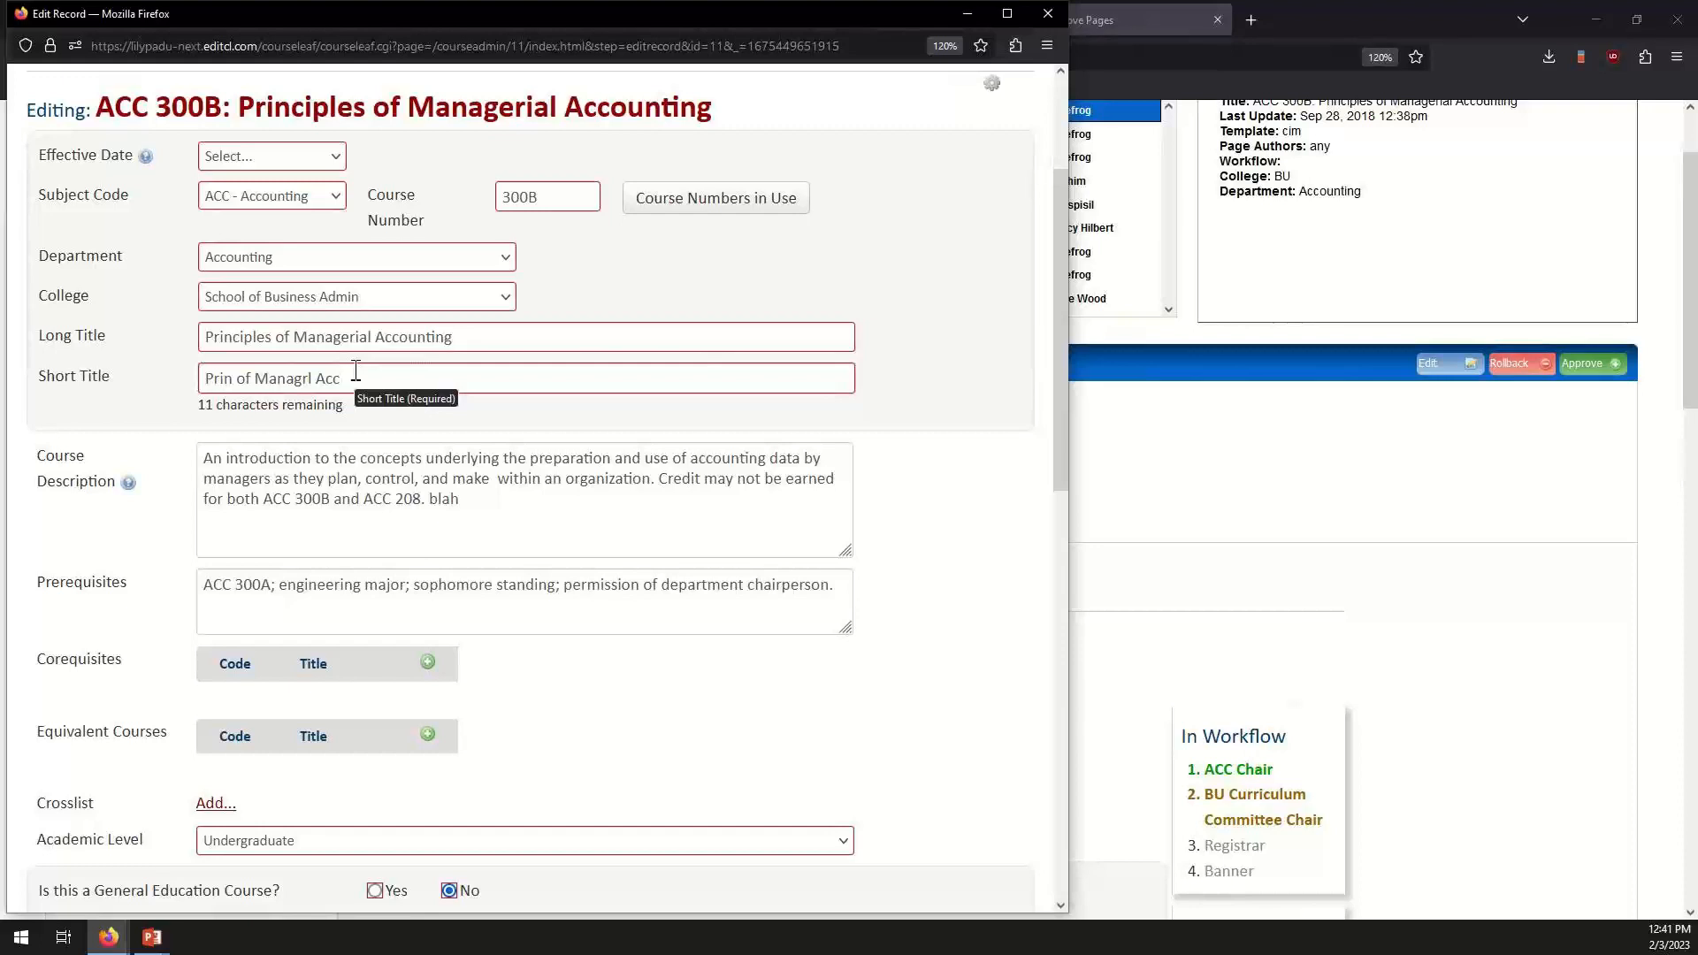
type("ounting")
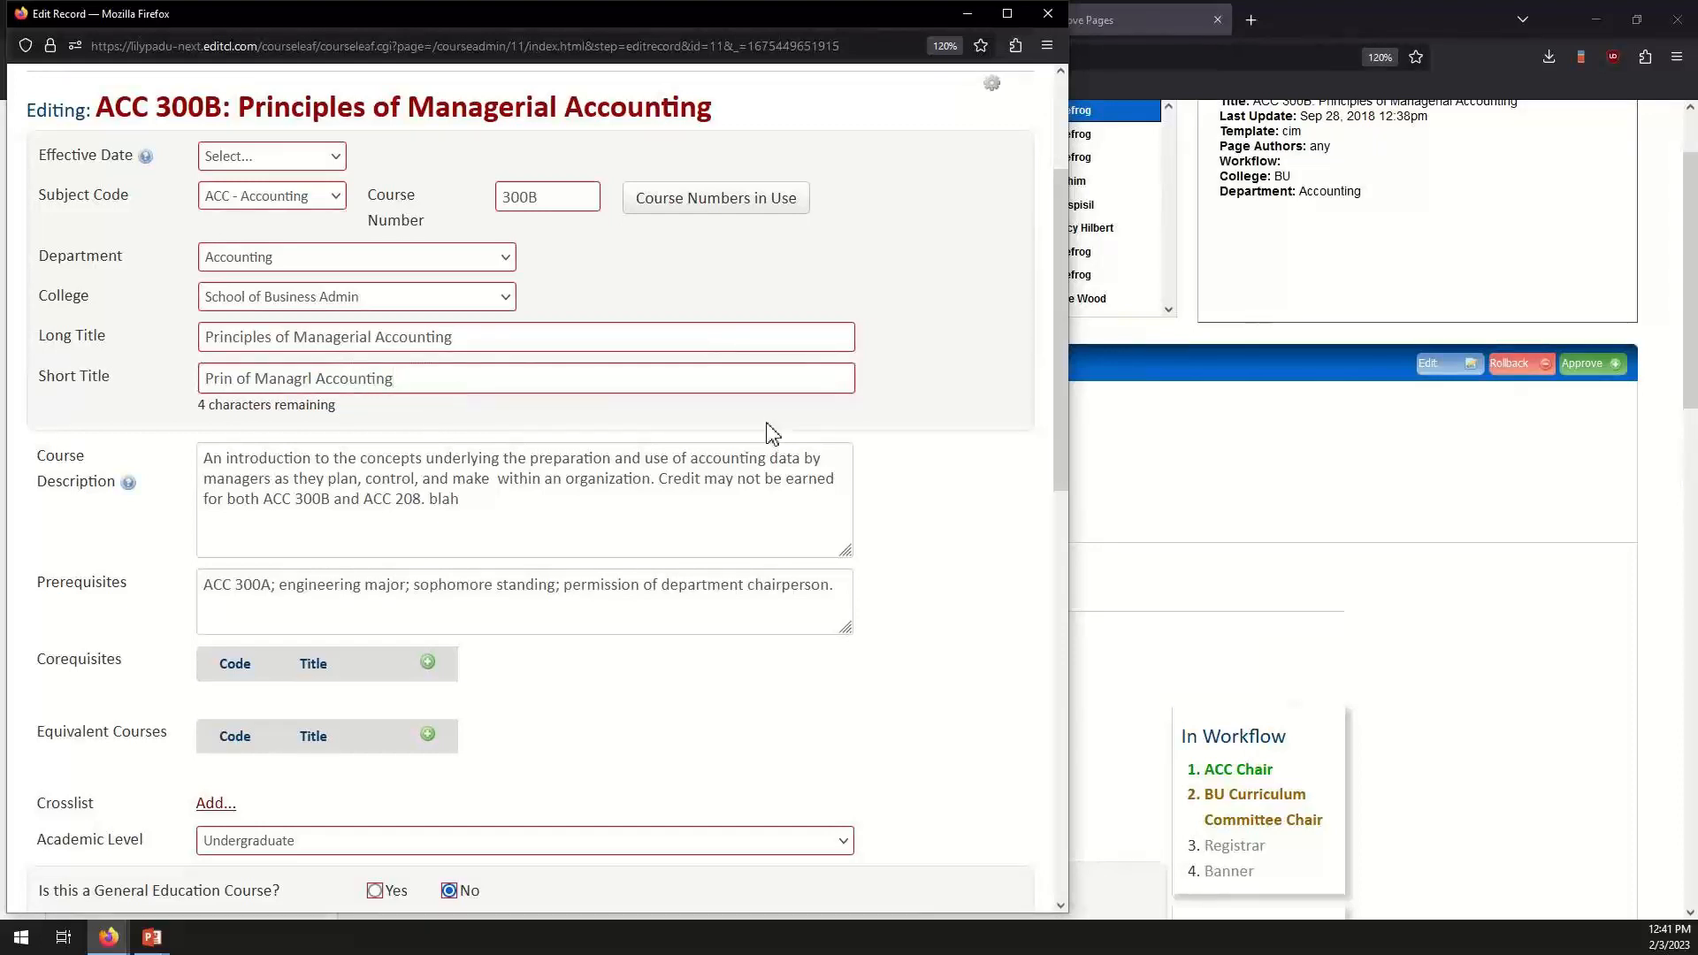
scroll(766, 433, "down", 10)
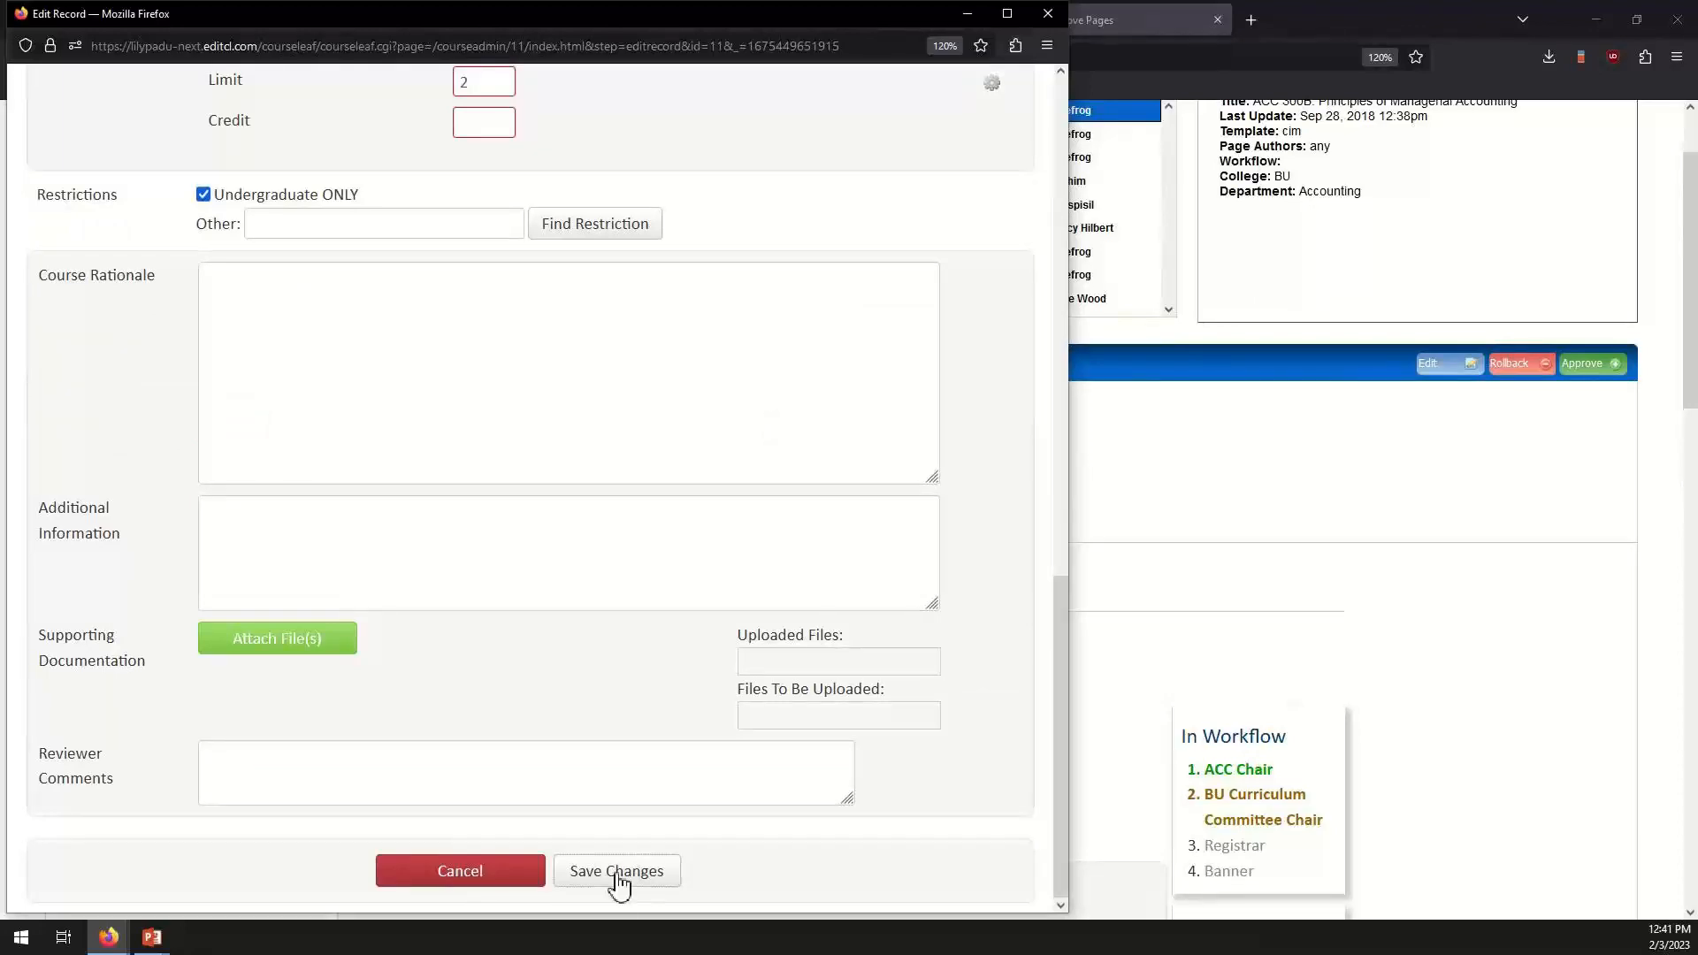
left_click(616, 873)
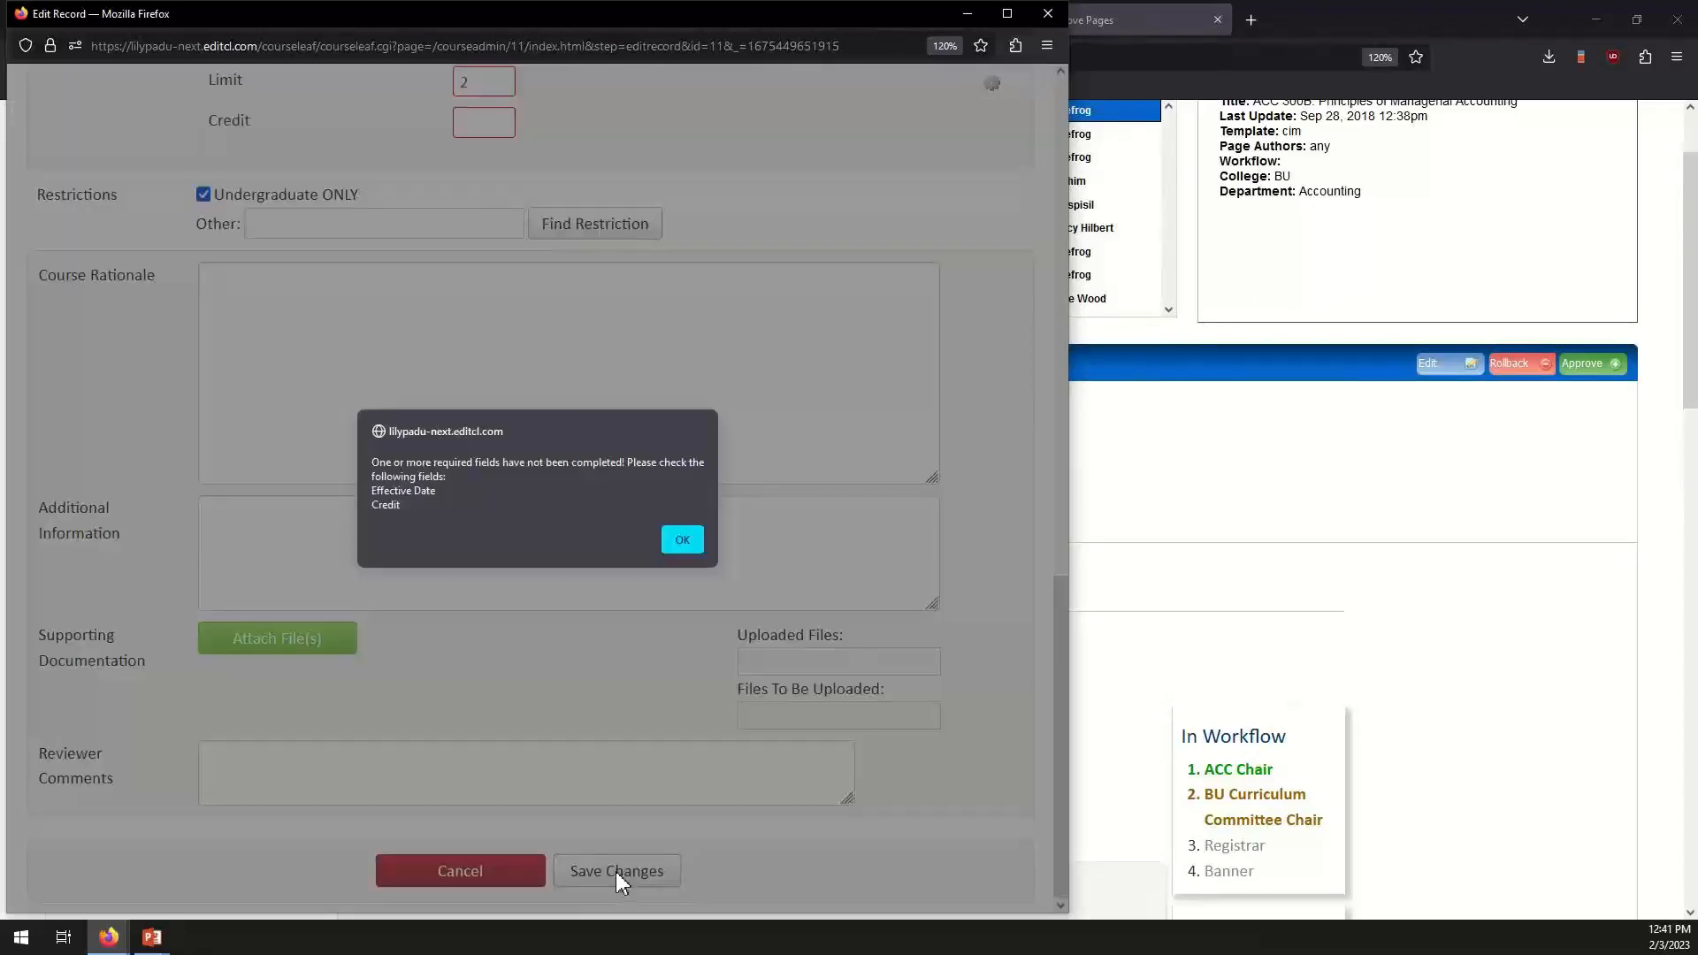
left_click(682, 539)
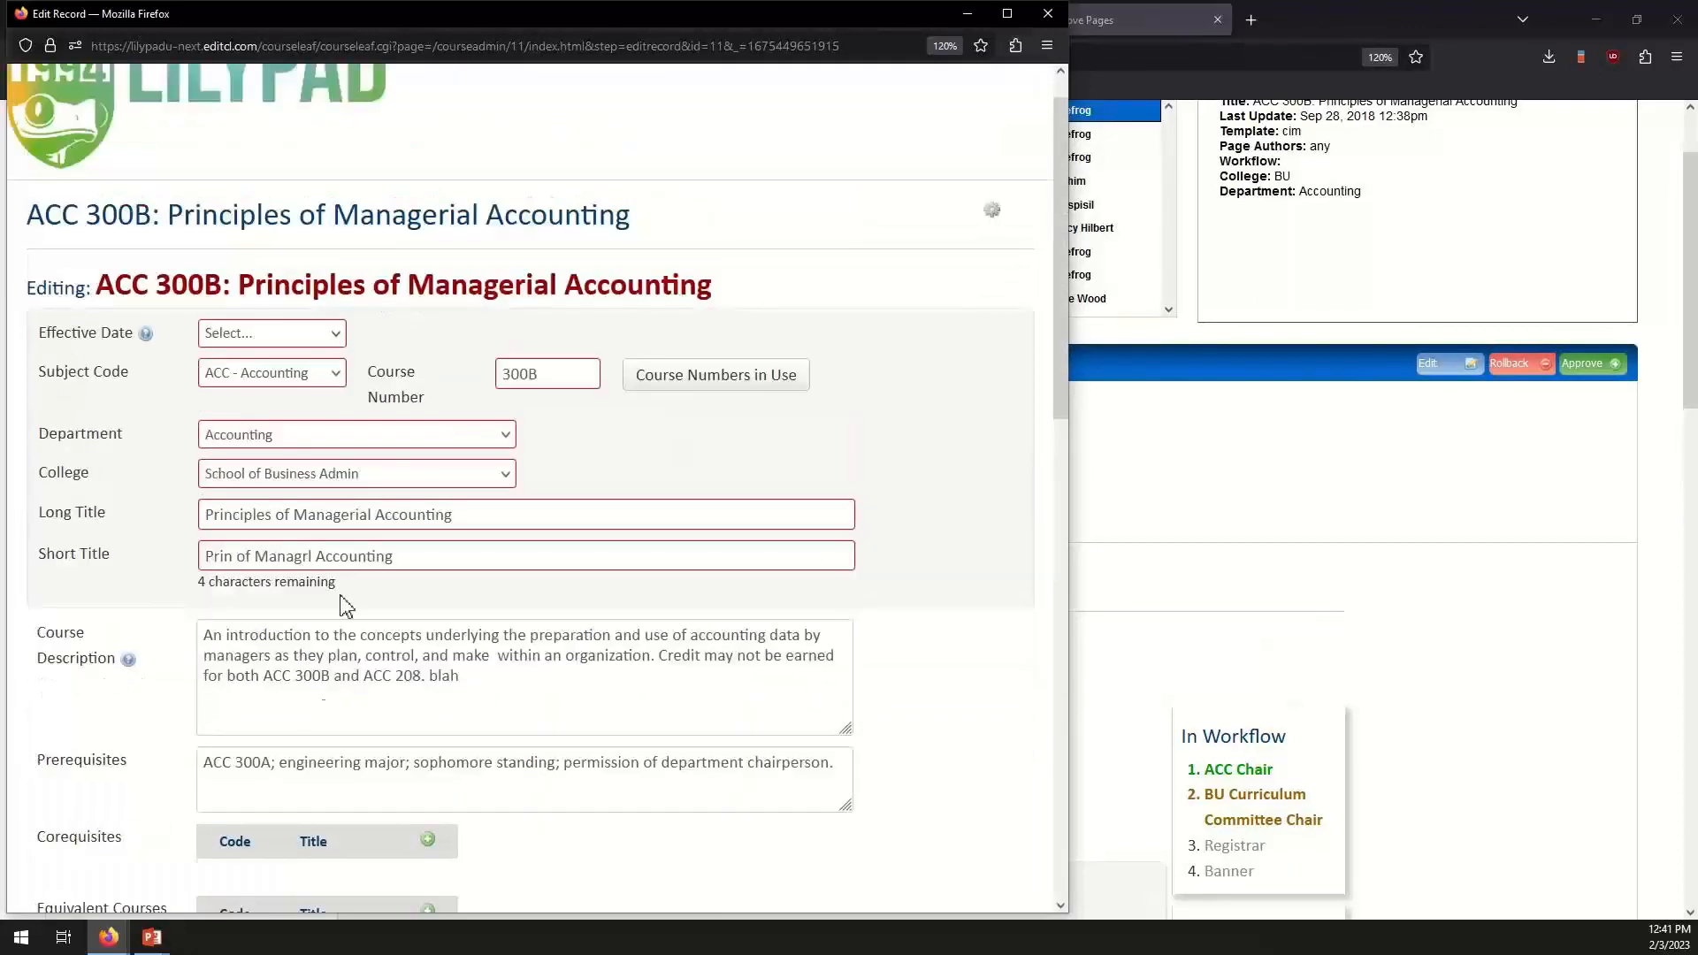
Set the effective date to Fall 2019, mark the course as not repeatable for credit, and save the changes.
scroll(346, 606, "down", 2)
left_click(296, 222)
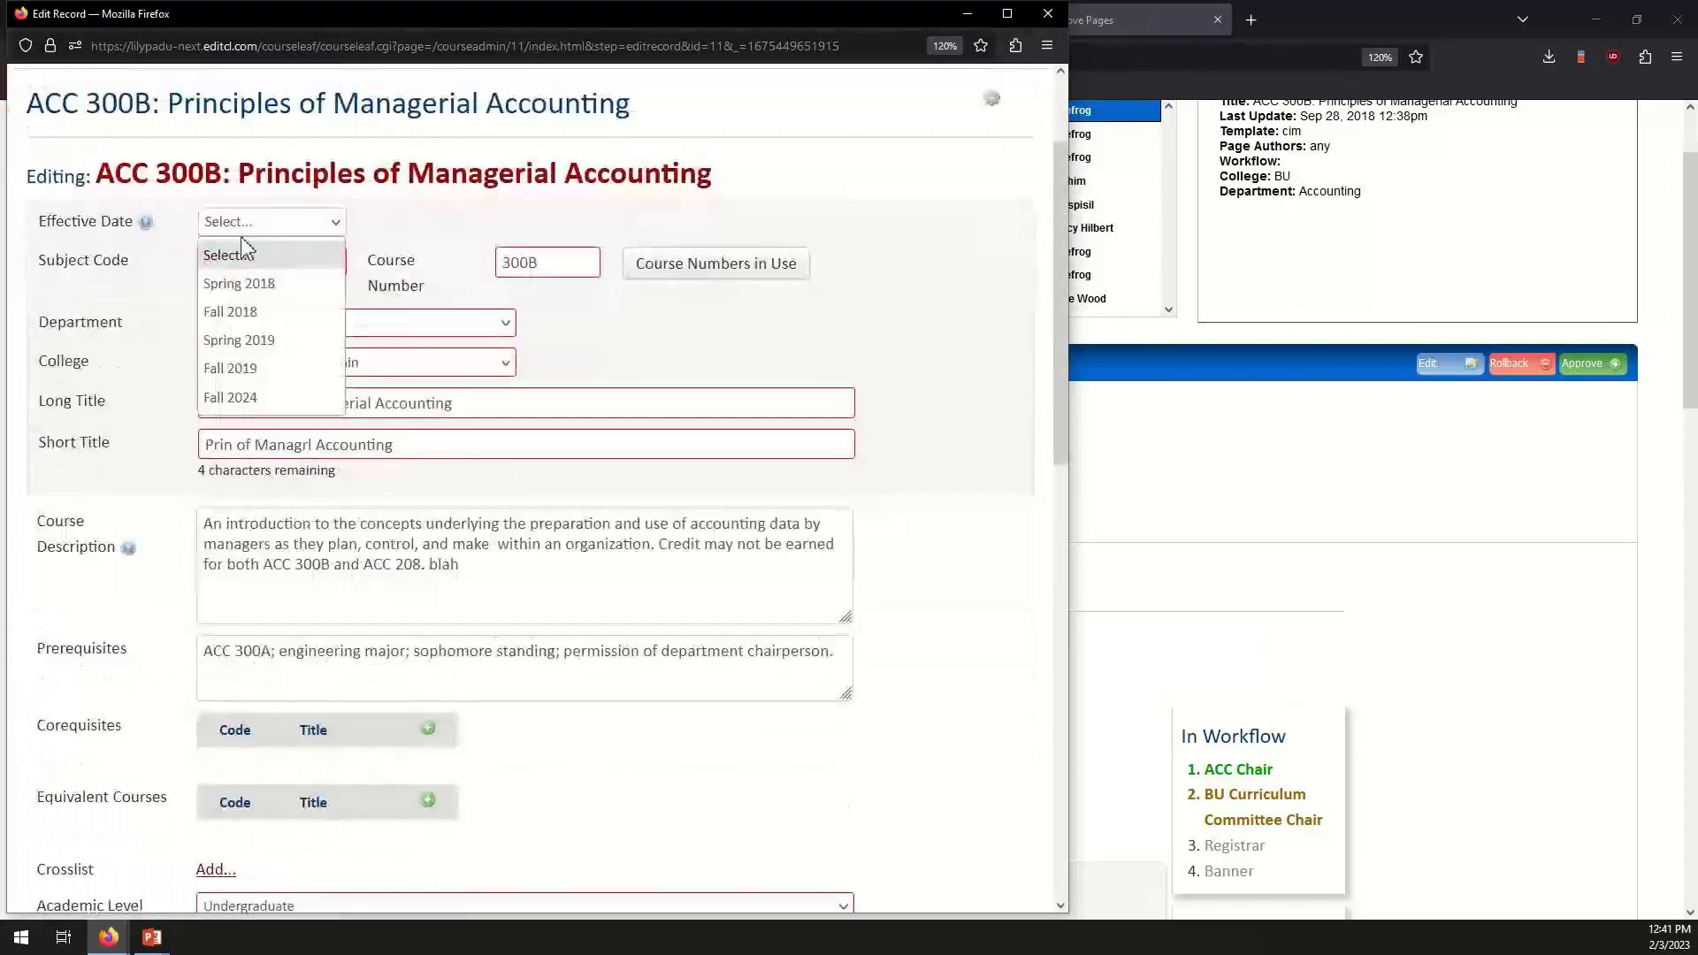
left_click(296, 368)
scroll(398, 663, "down", 5)
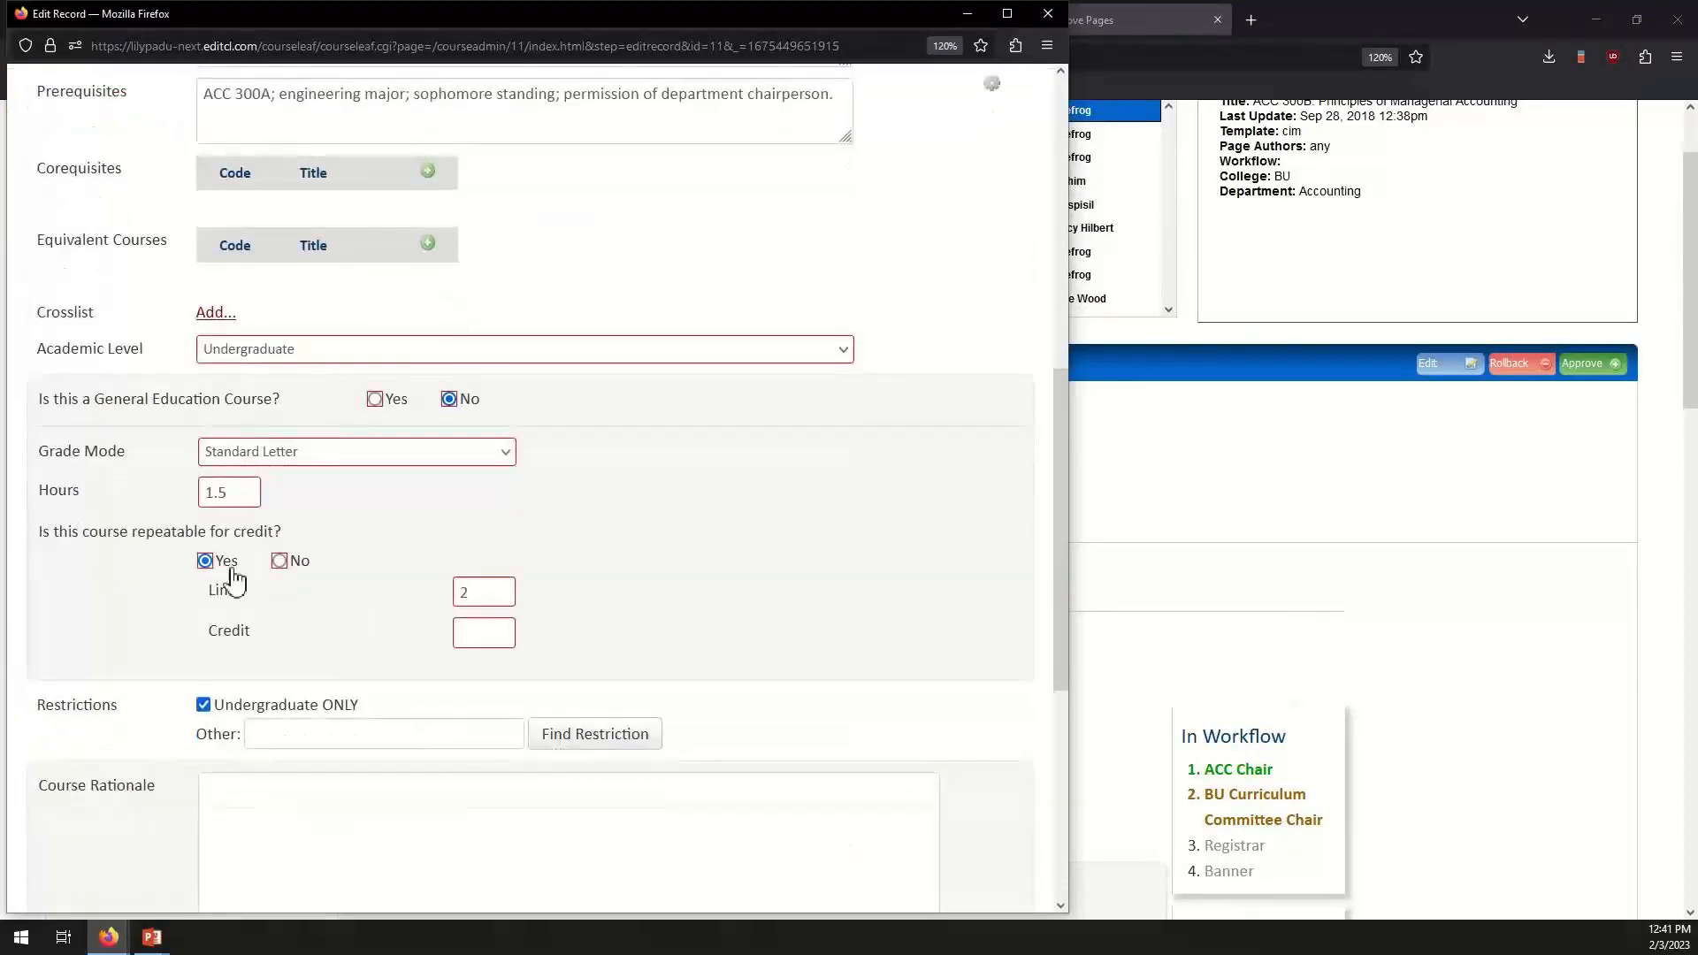
left_click(279, 561)
scroll(530, 739, "down", 5)
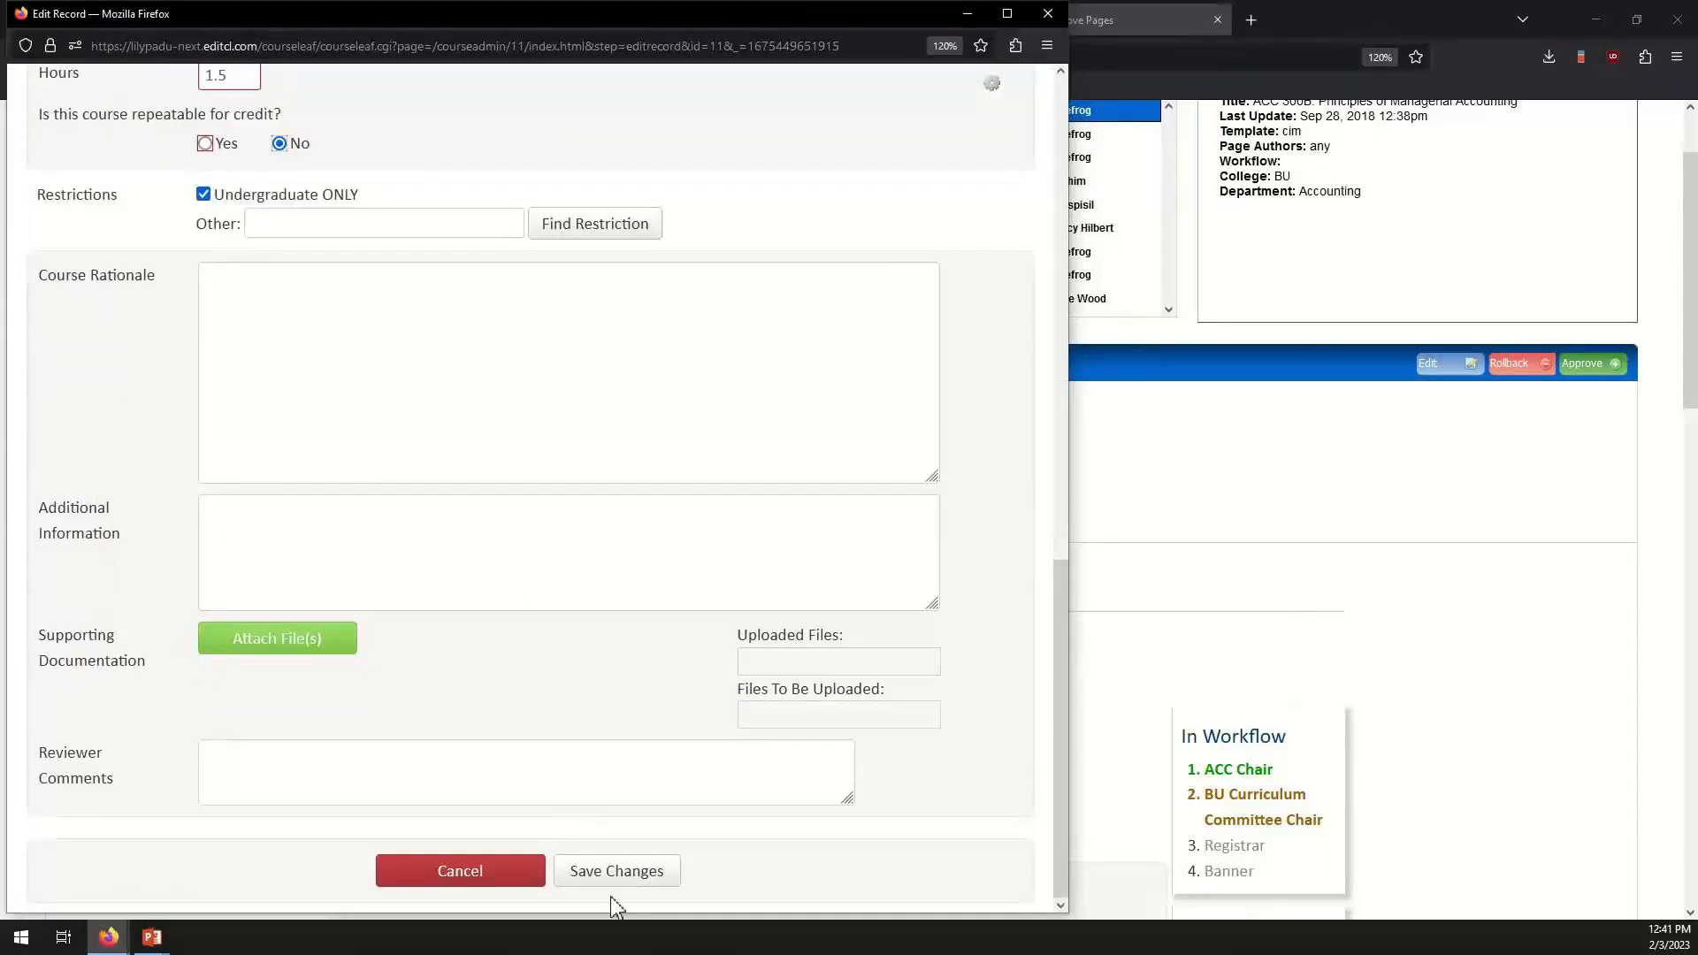
left_click(619, 873)
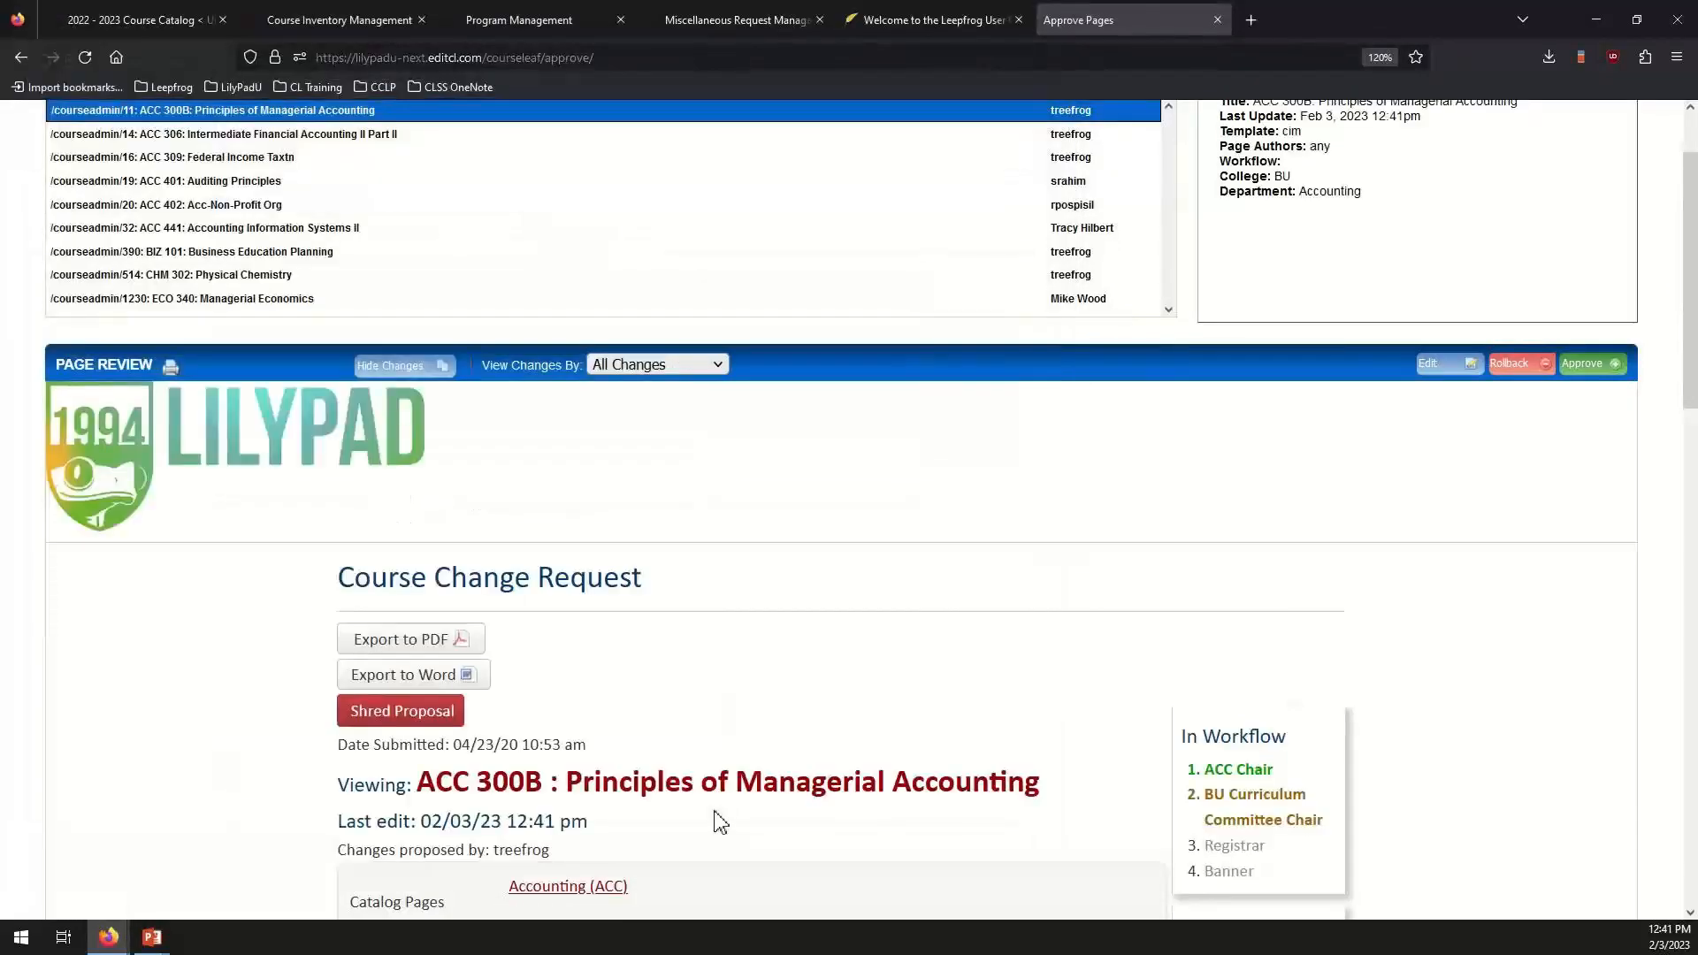
Check the edited ACC 300B change request and approve it as BU Curriculum Committee Chair.
scroll(1439, 511, "down", 4)
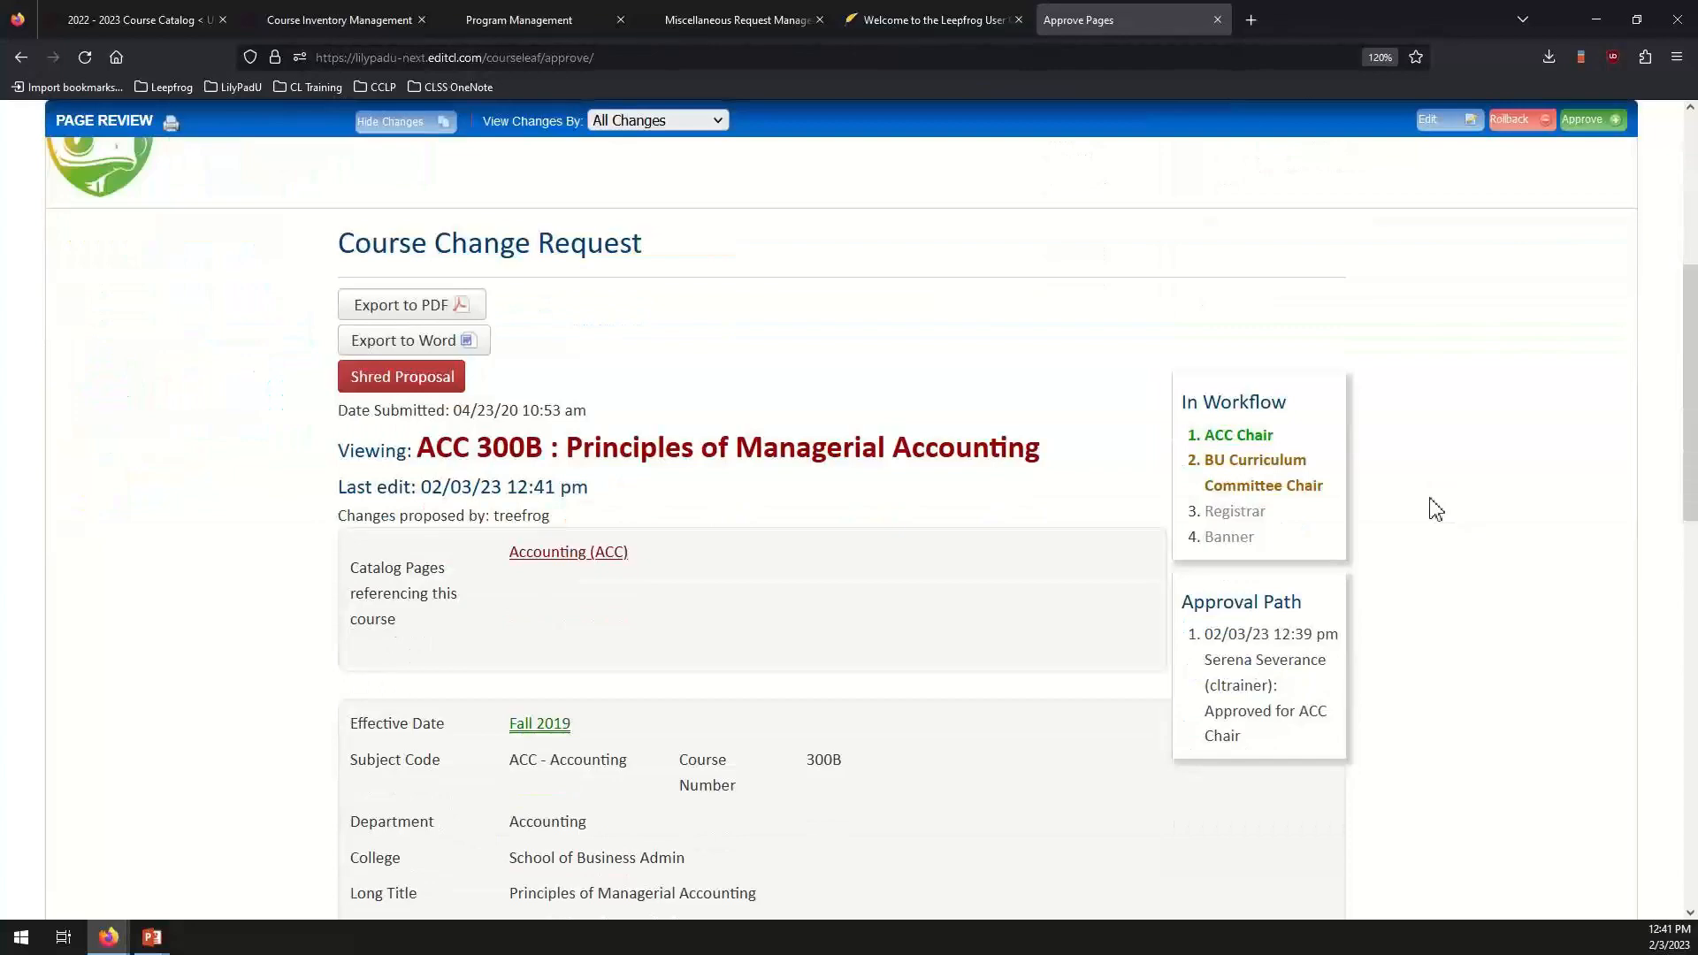
scroll(1434, 510, "up", 3)
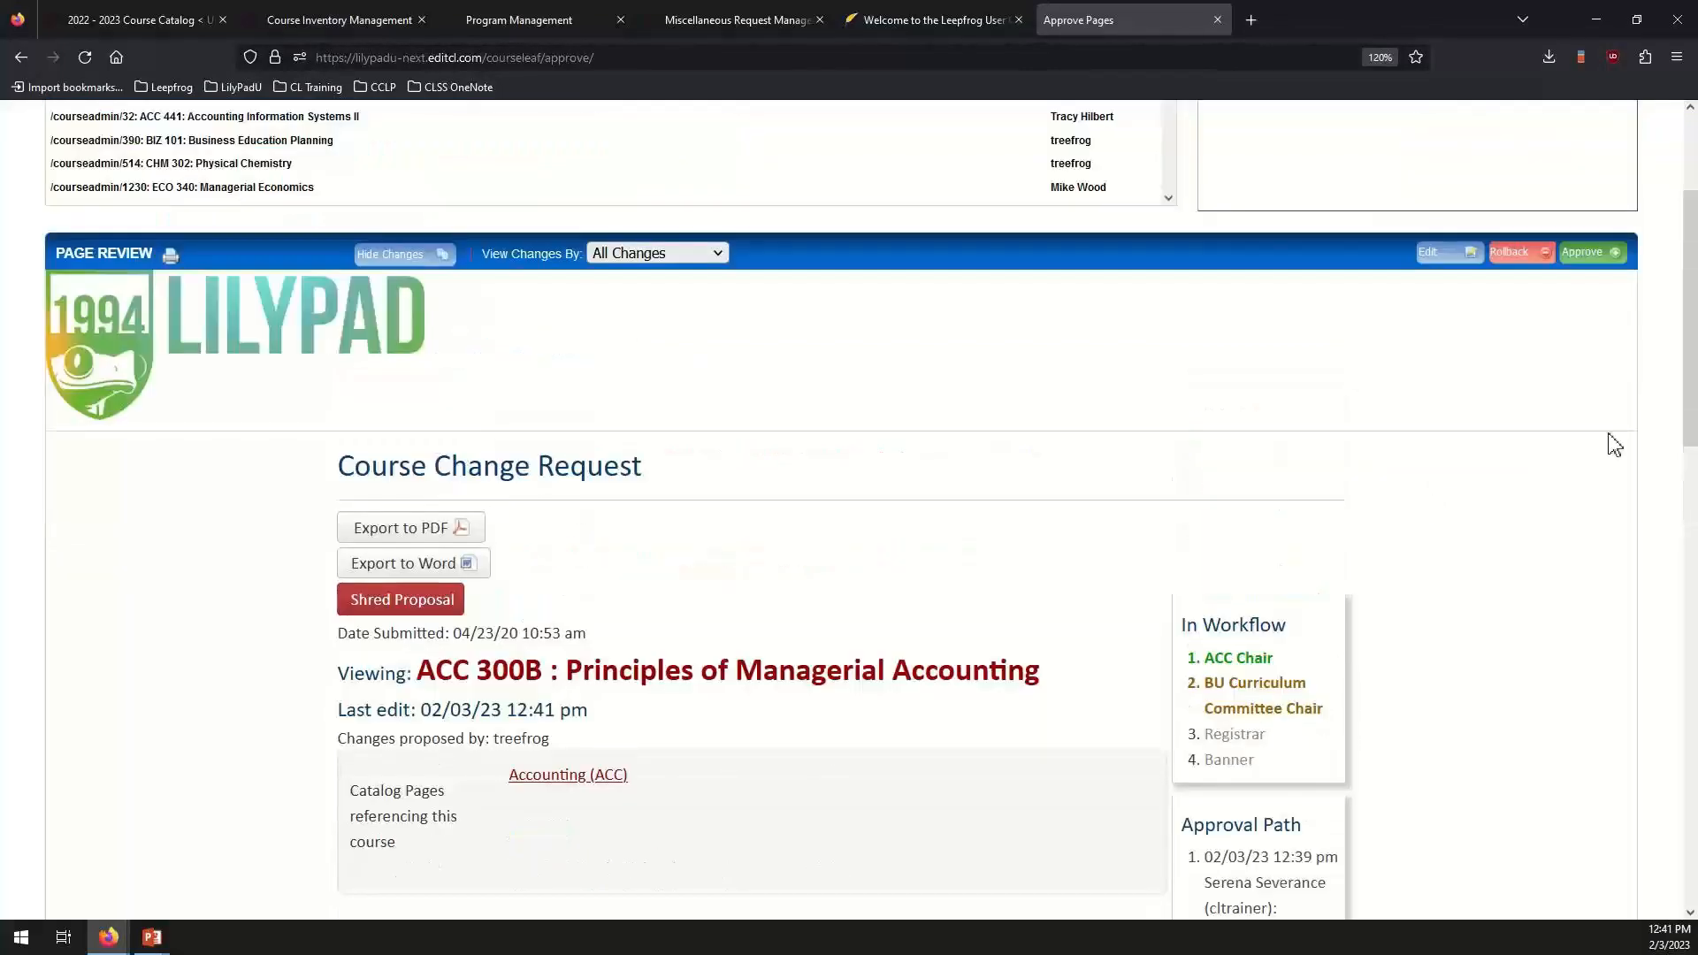
left_click(1592, 255)
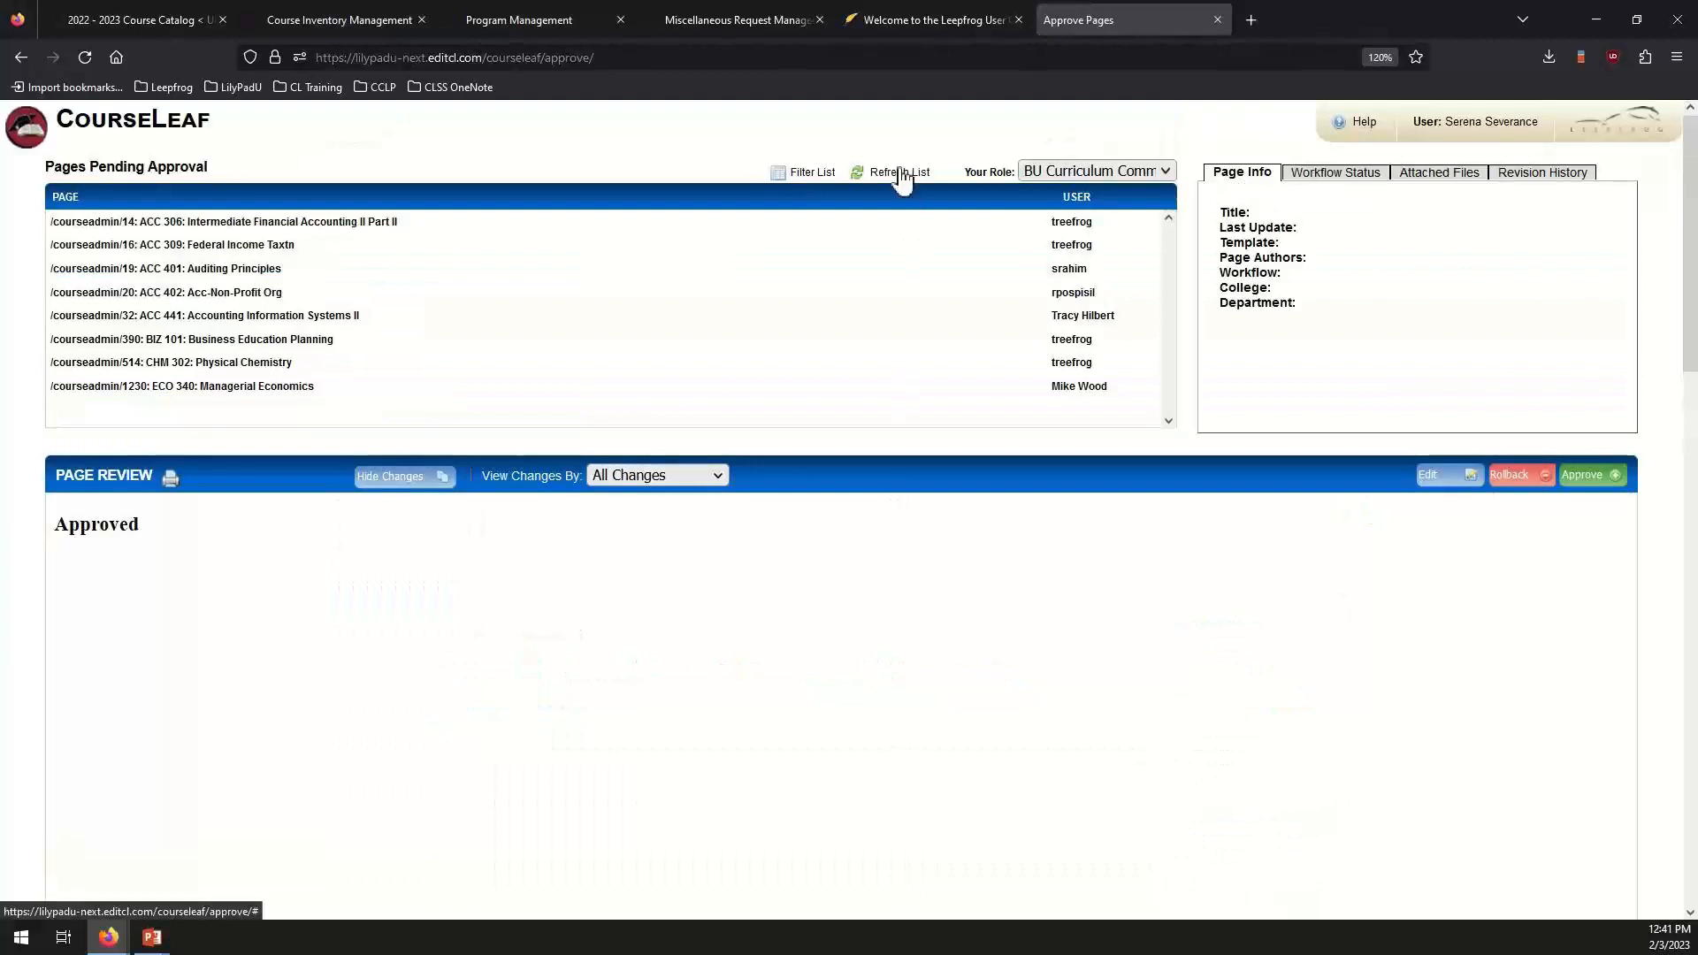
Set the approval role to Registrar and open the pending page ACC 300B: Principles of Managerial Accounting.
left_click(1152, 172)
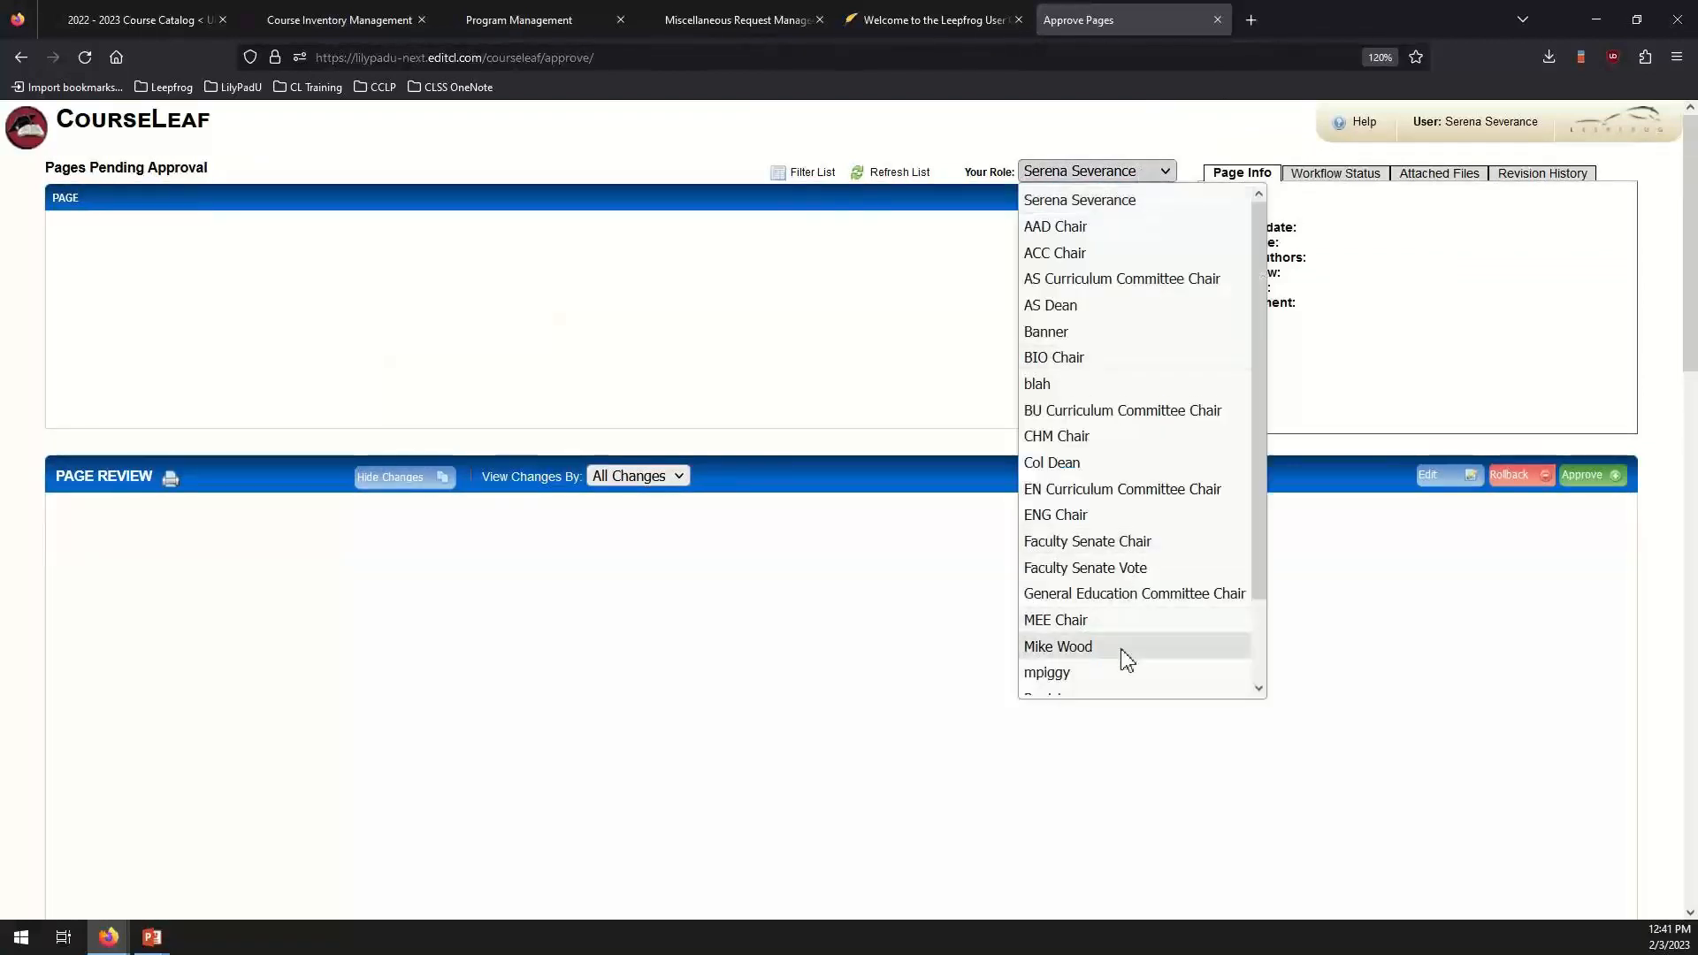
scroll(1119, 652, "down", 2)
left_click(1091, 610)
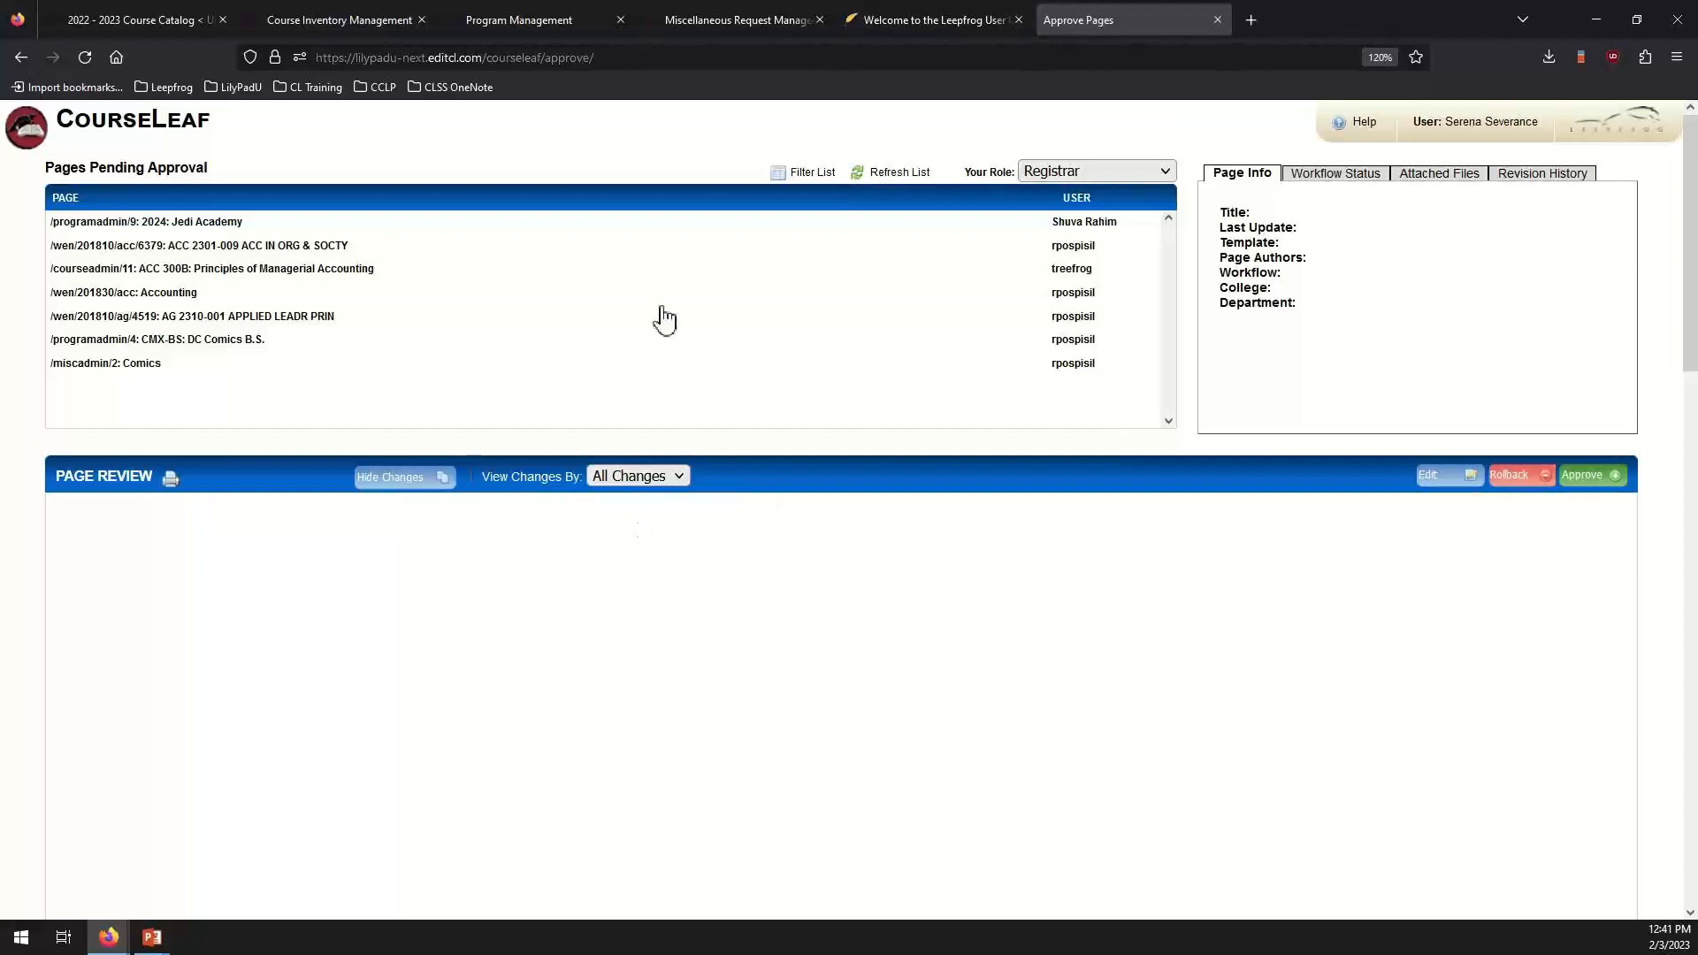
left_click(228, 279)
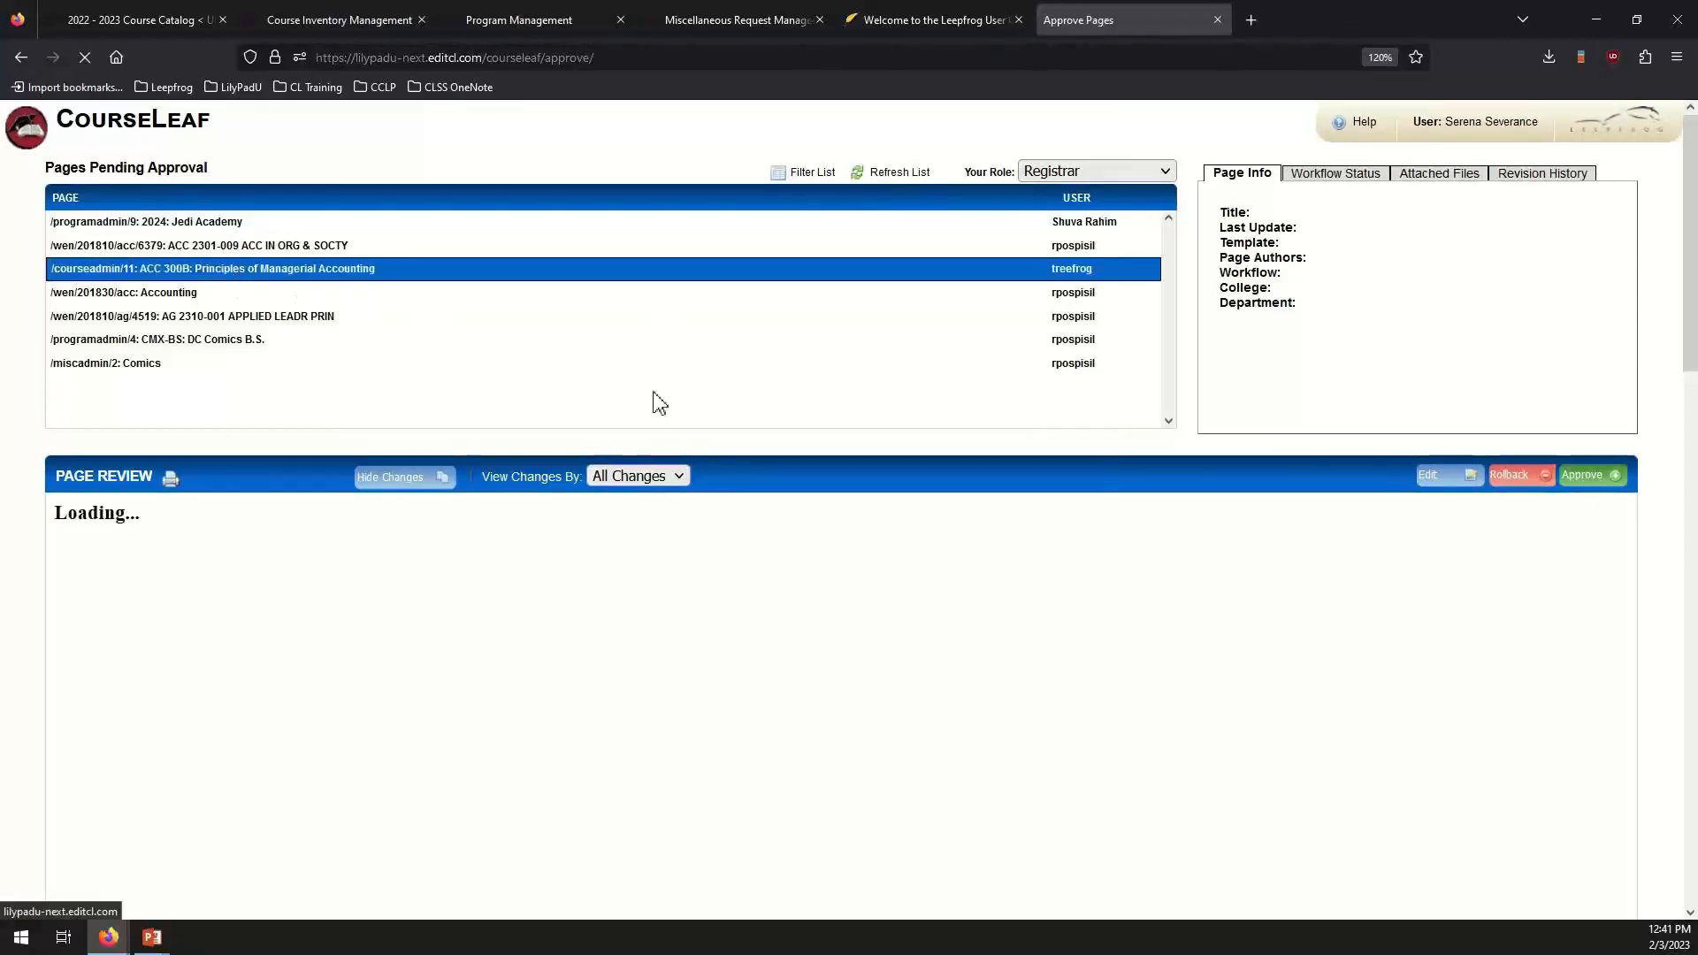
Start a rollback of the ACC 300B change request and choose BU Curriculum Committee Chair as the rollback recipient.
scroll(1479, 649, "down", 3)
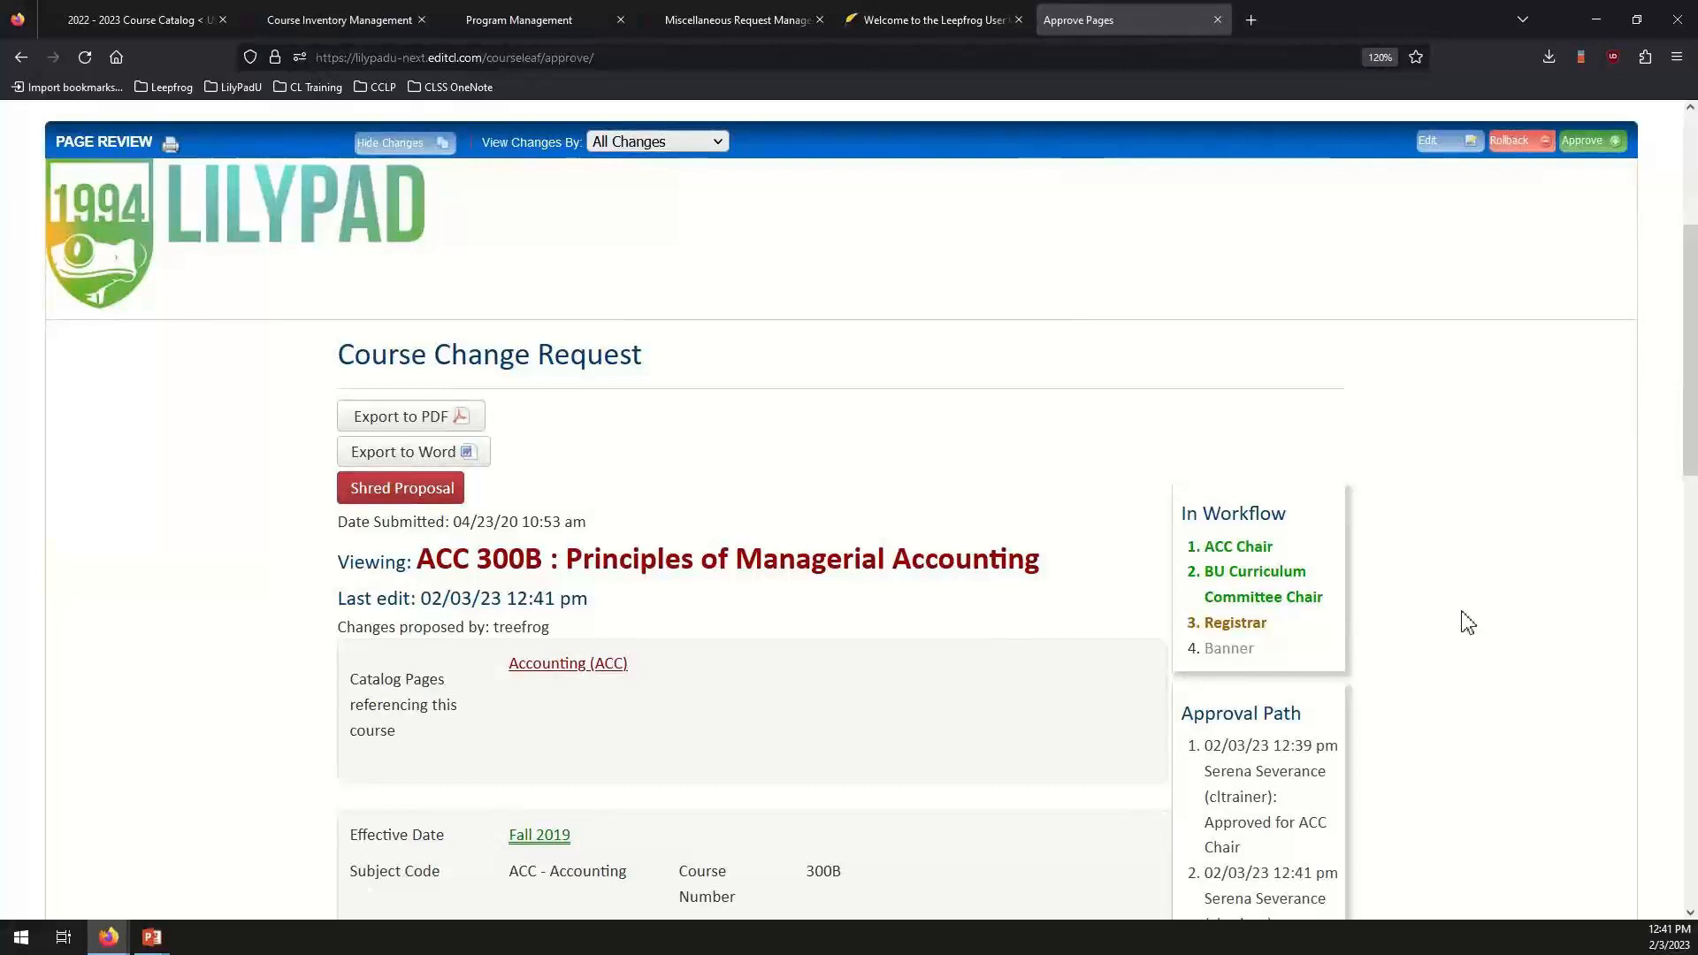
scroll(1468, 615, "up", 1)
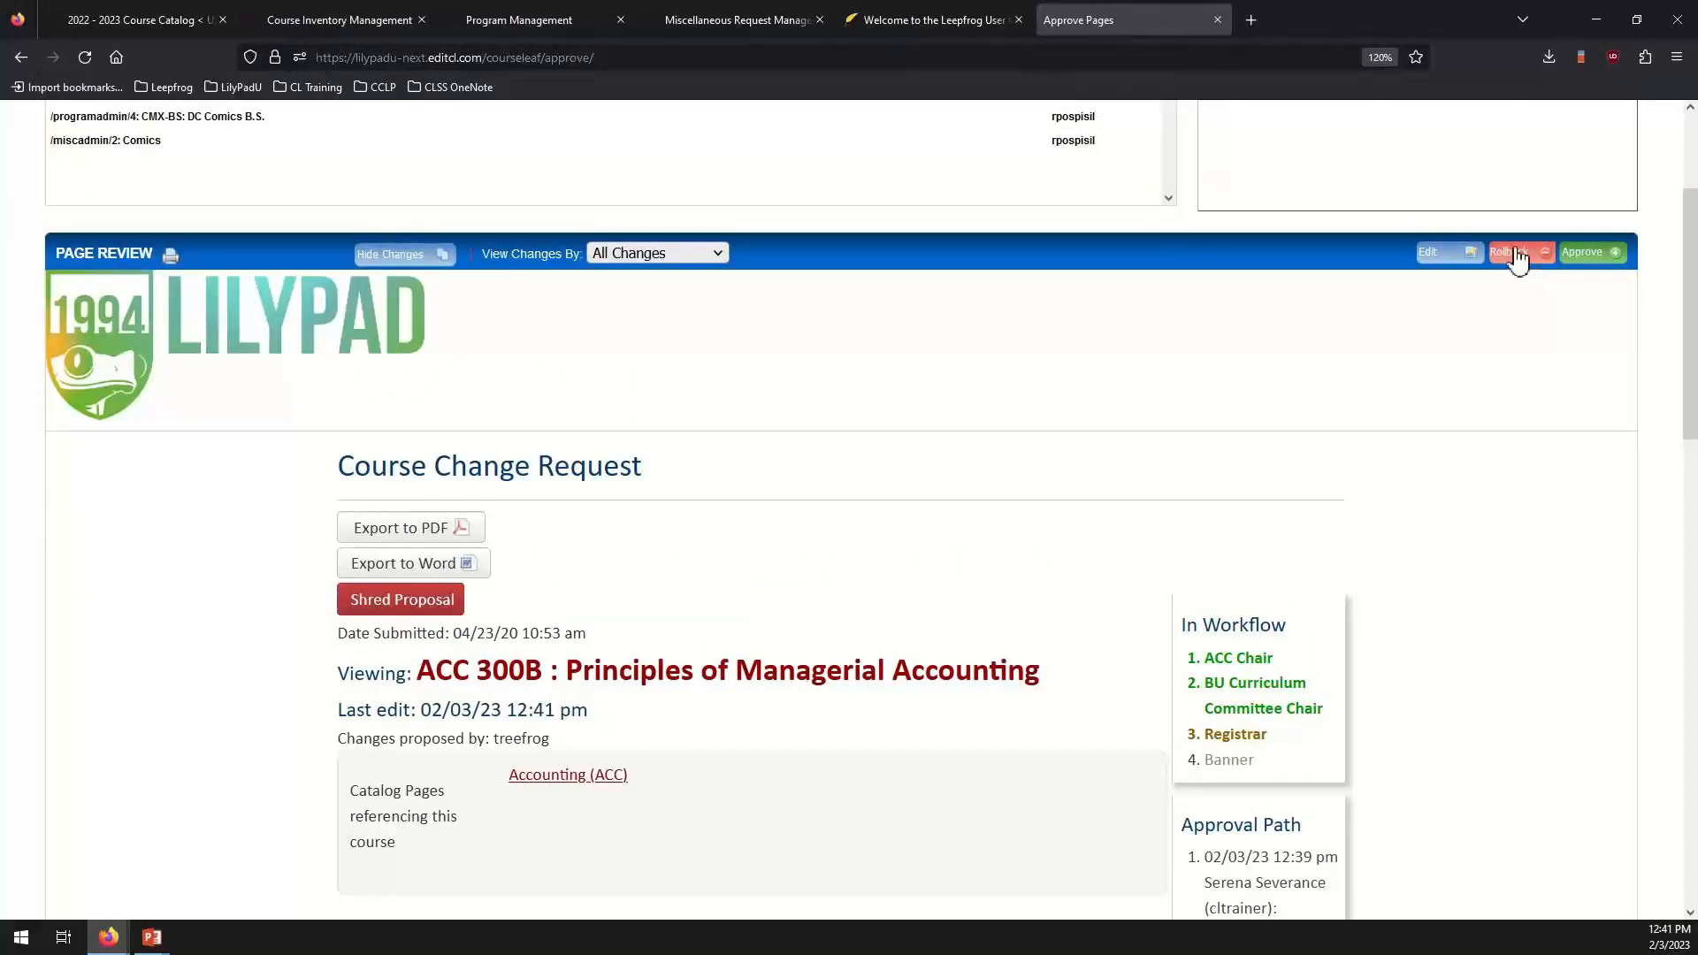
left_click(1518, 256)
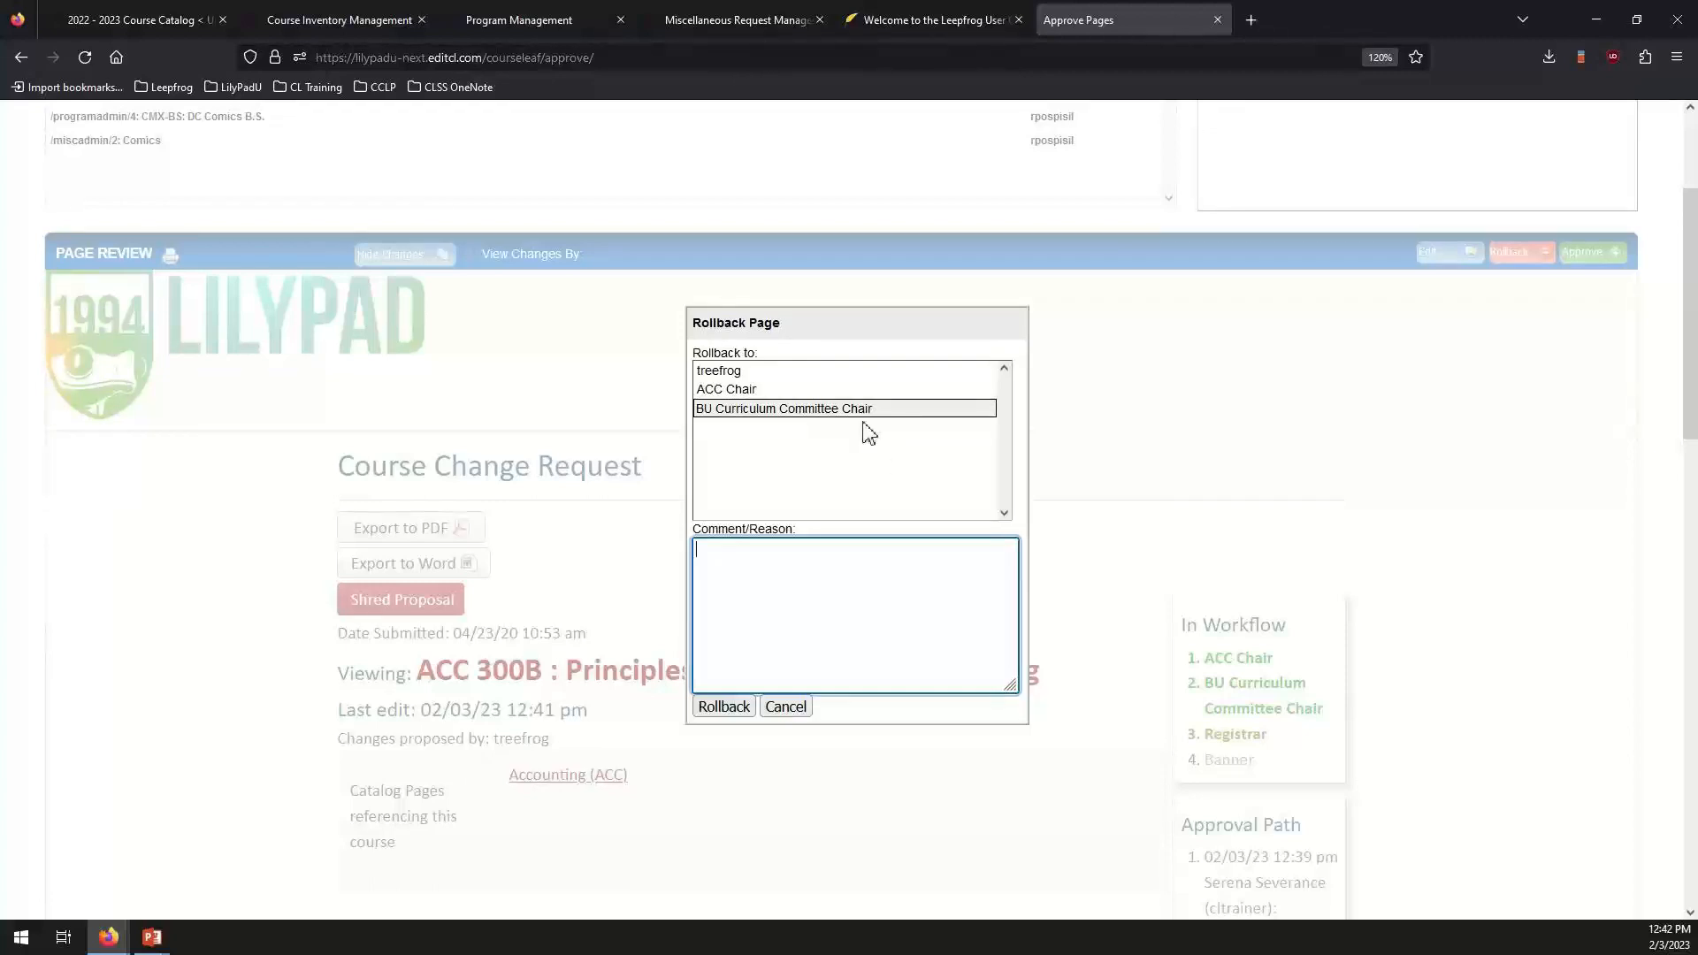
left_click(766, 390)
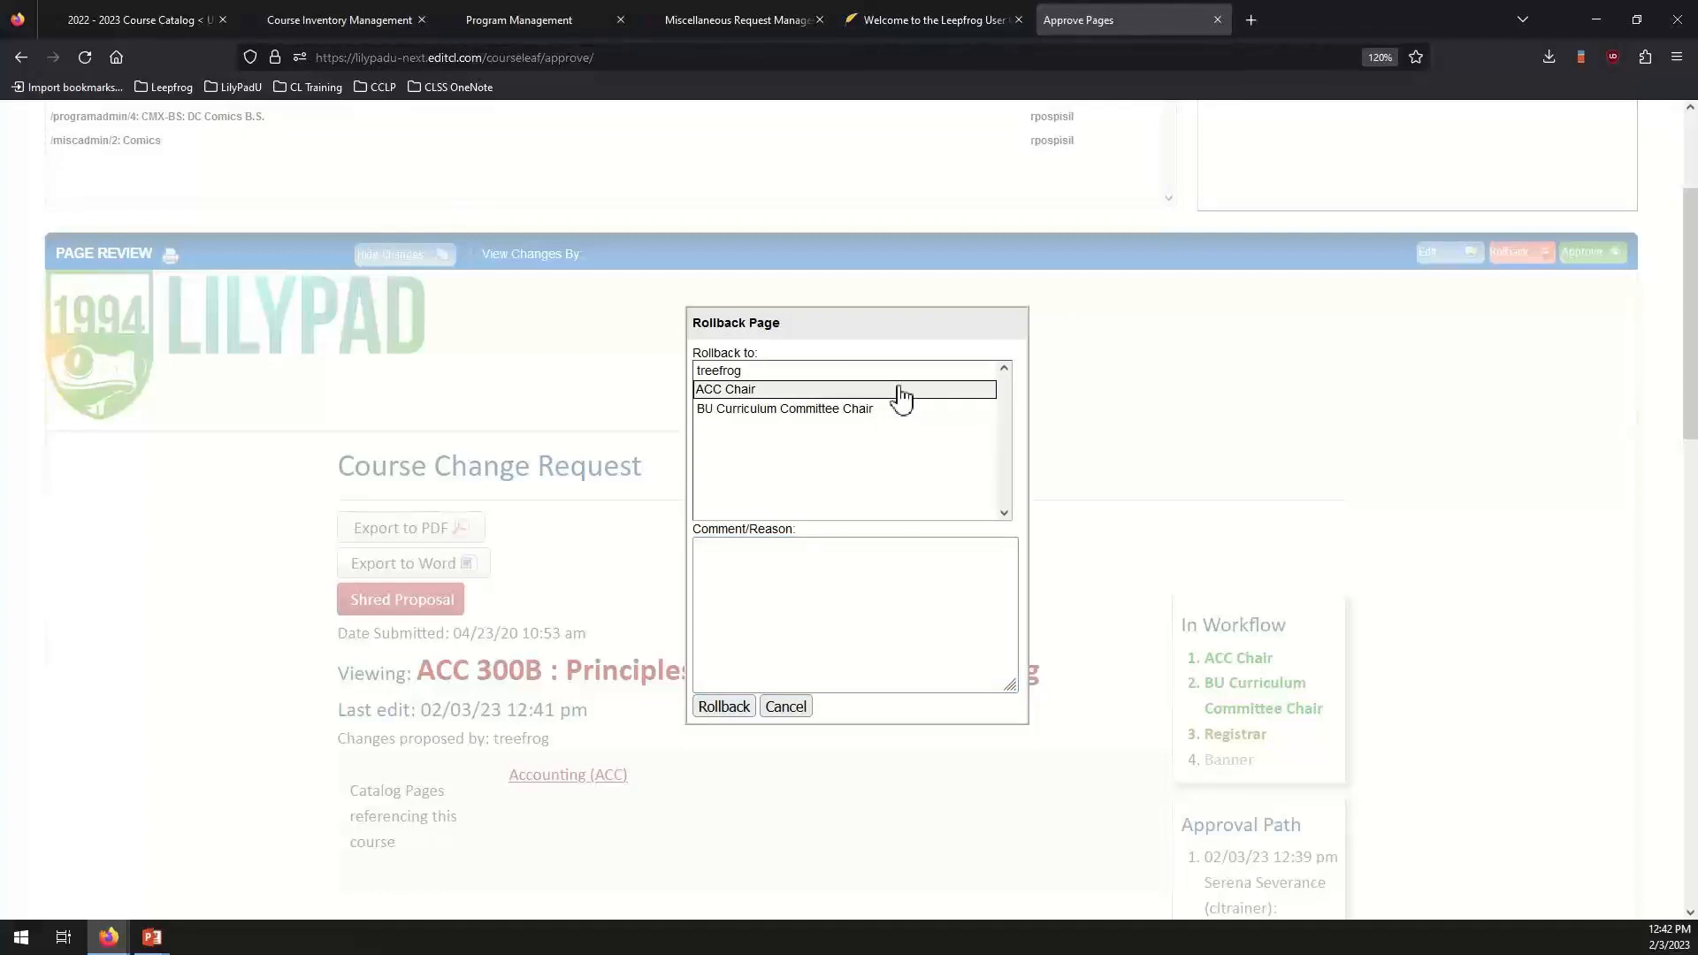
left_click(897, 372)
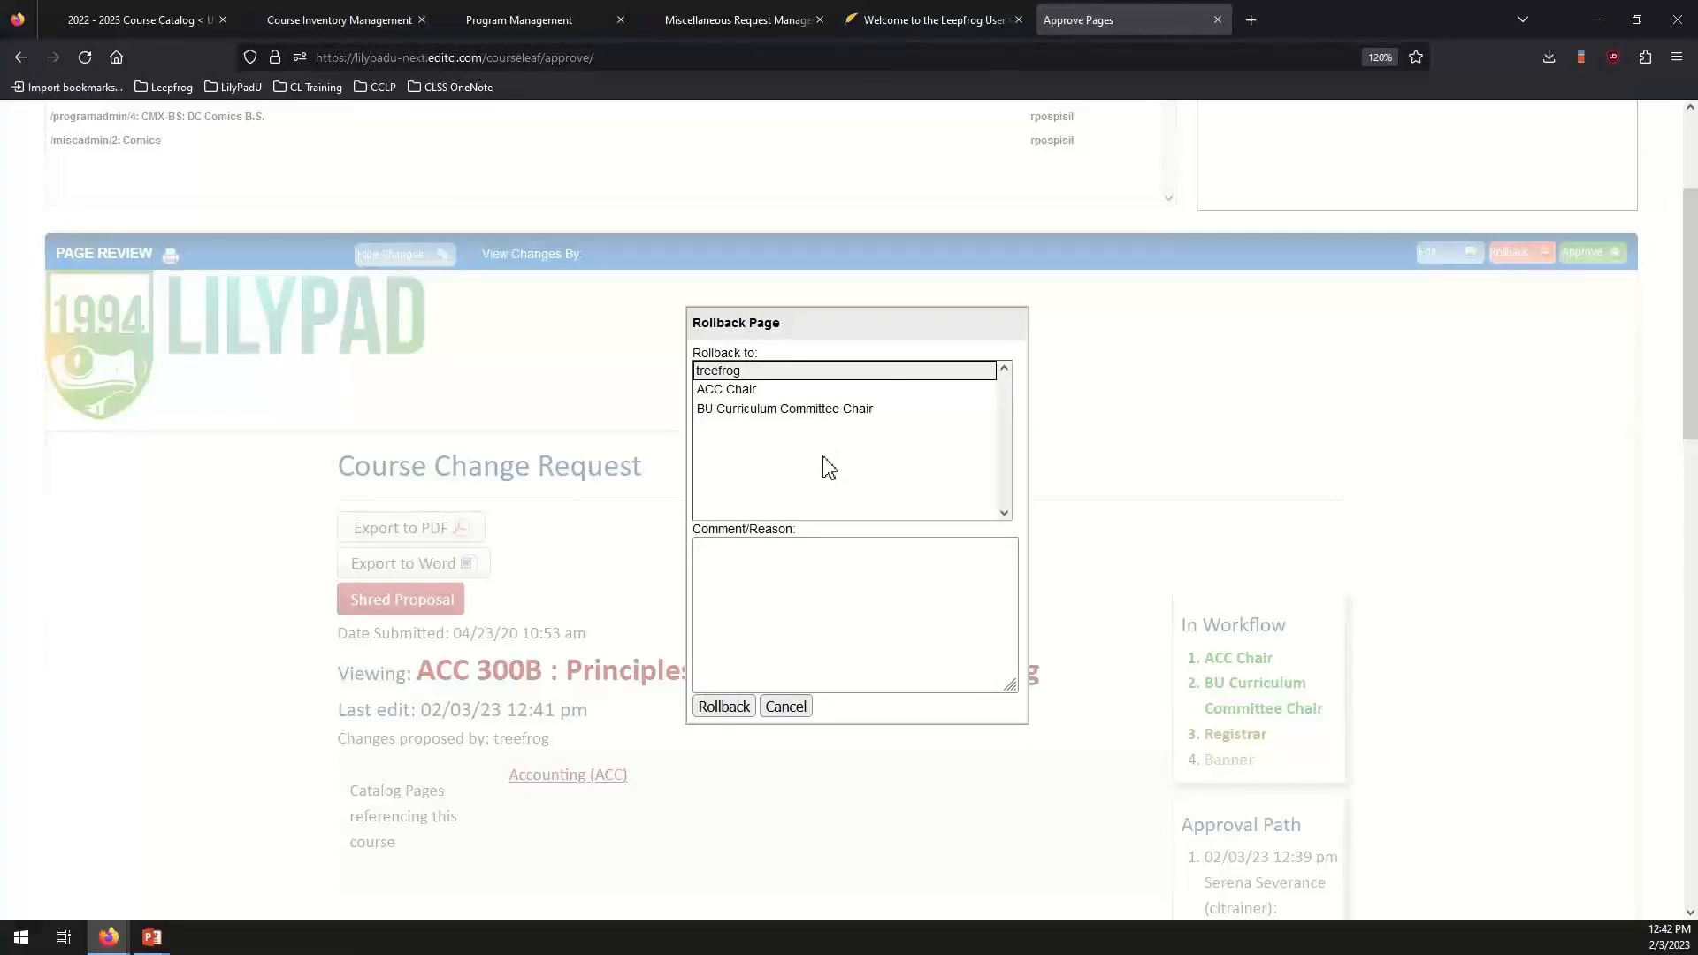
left_click(759, 393)
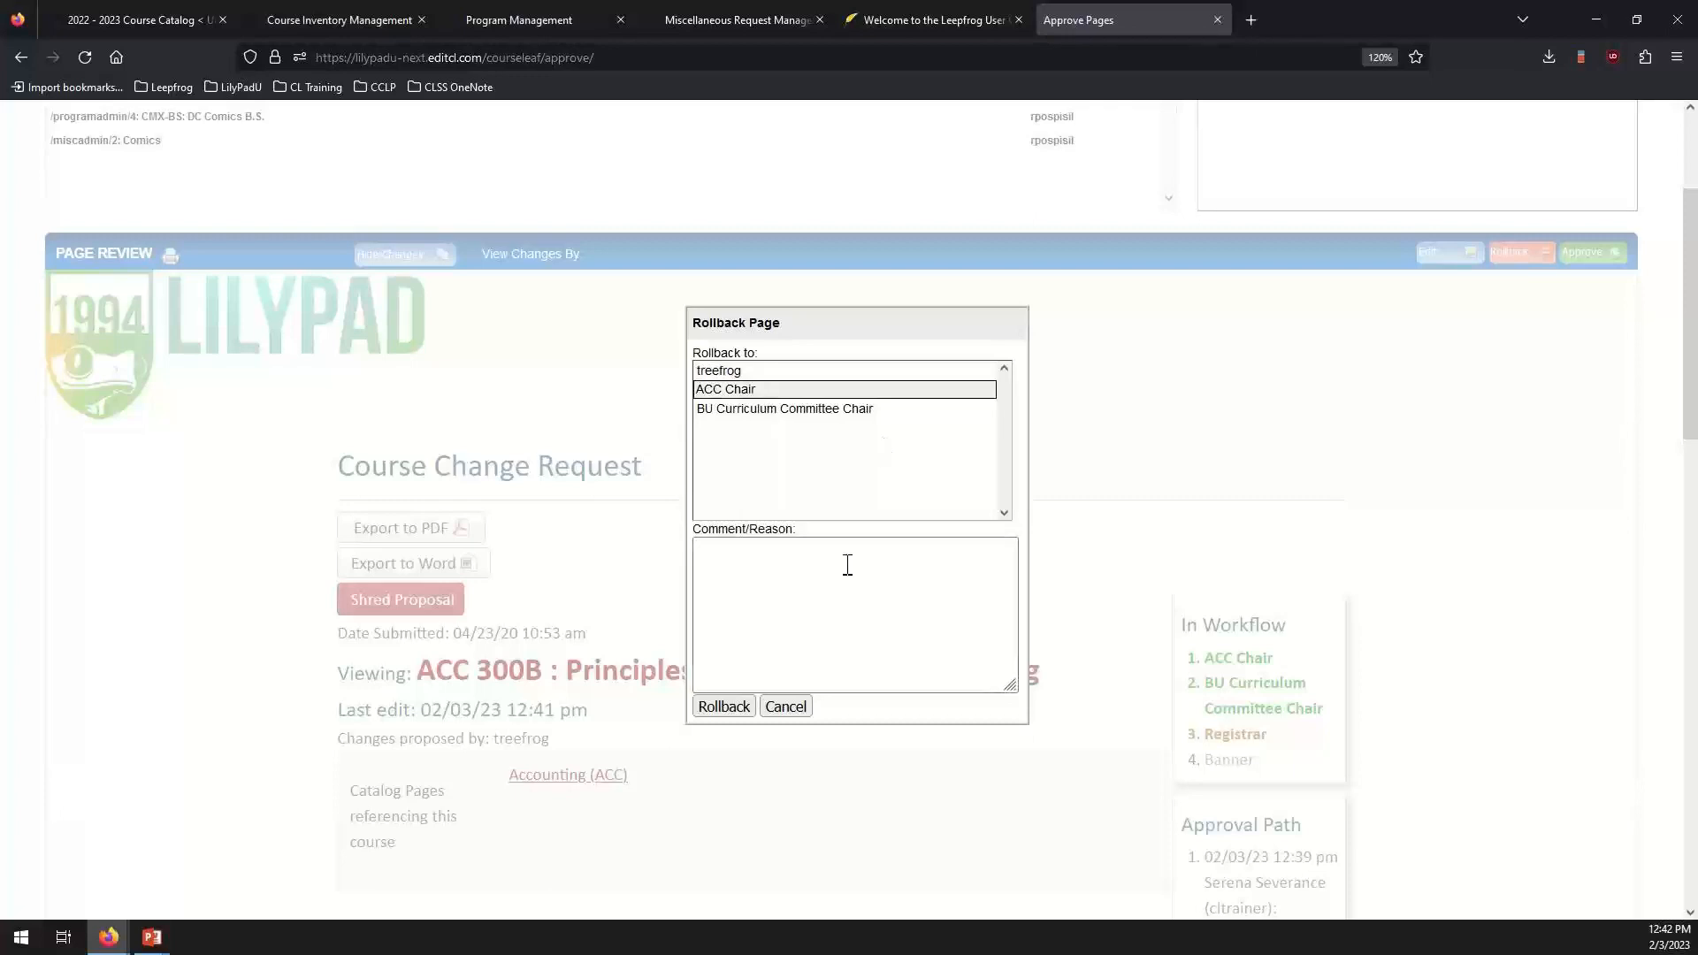
left_click(761, 411)
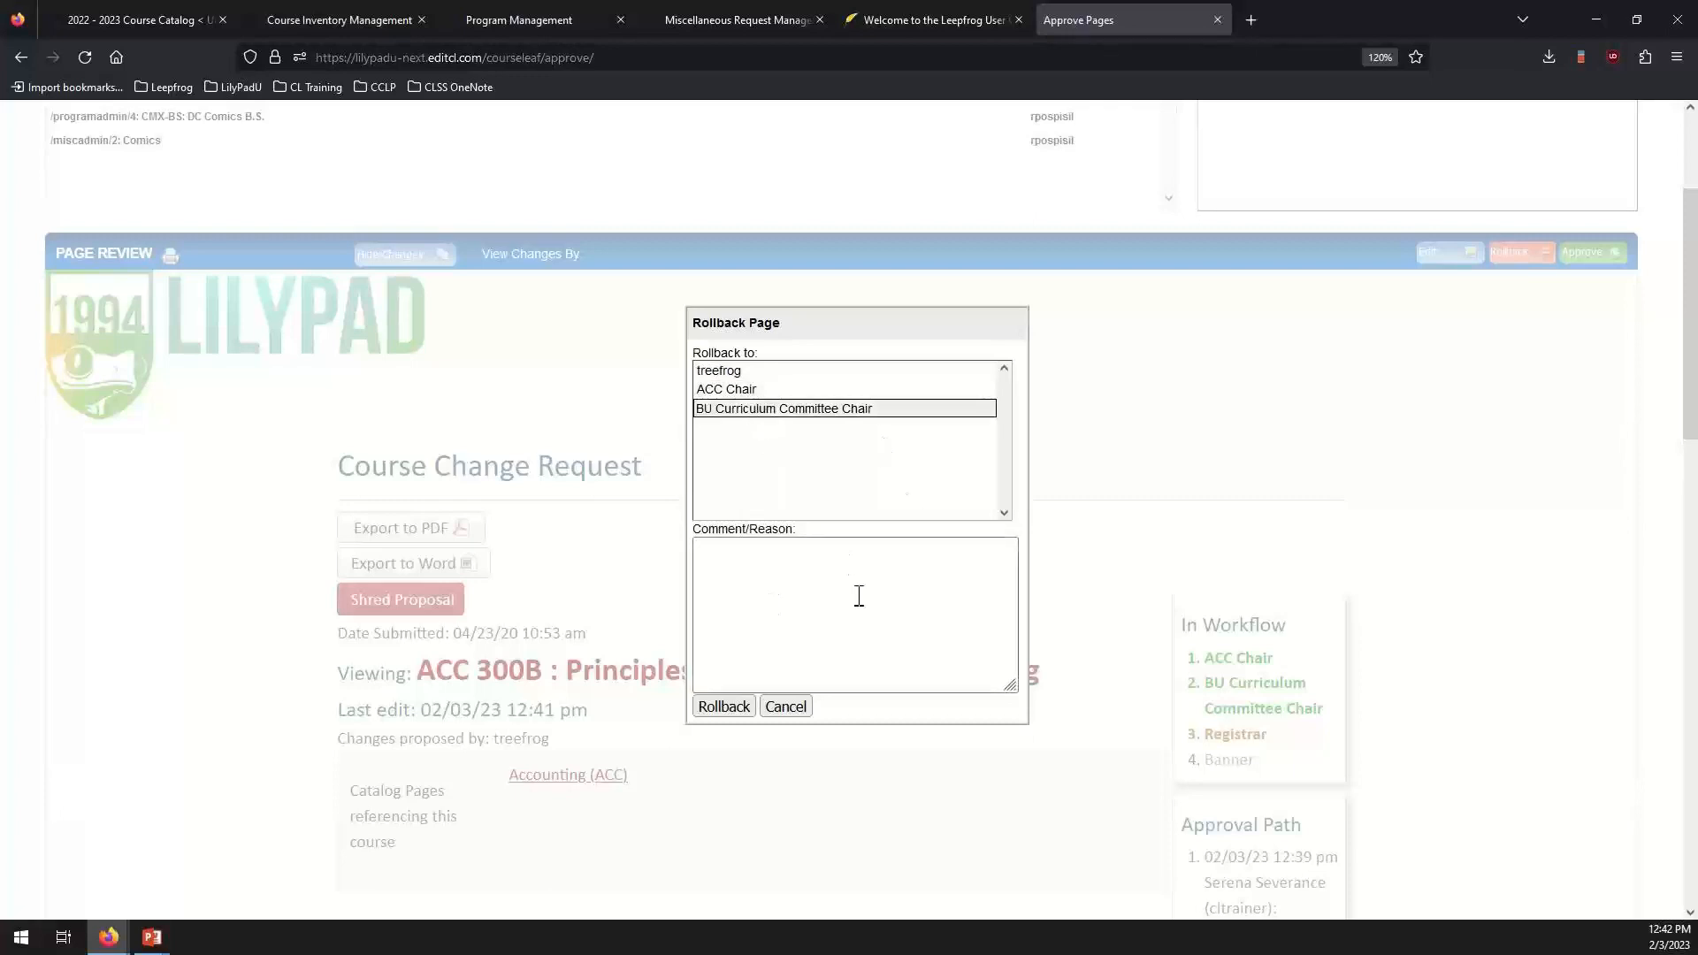
Draft a rollback comment and clear it, trying to roll ACC 300B back with the comment left empty.
left_click(821, 598)
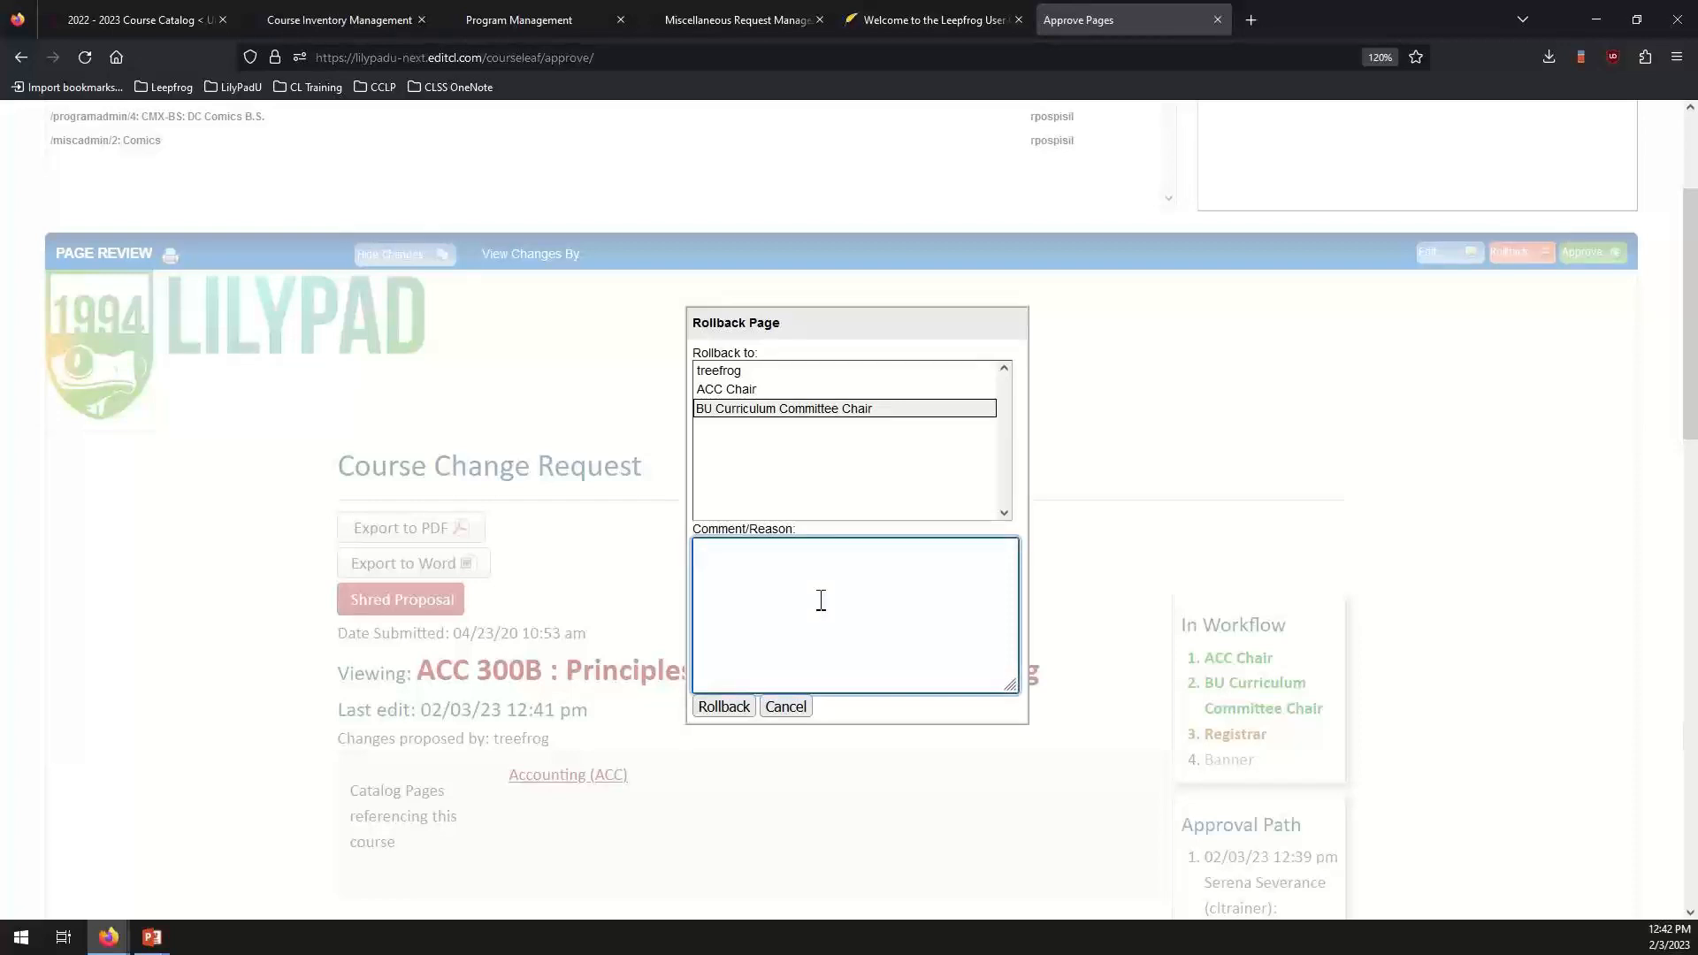
type("Please note your vote.")
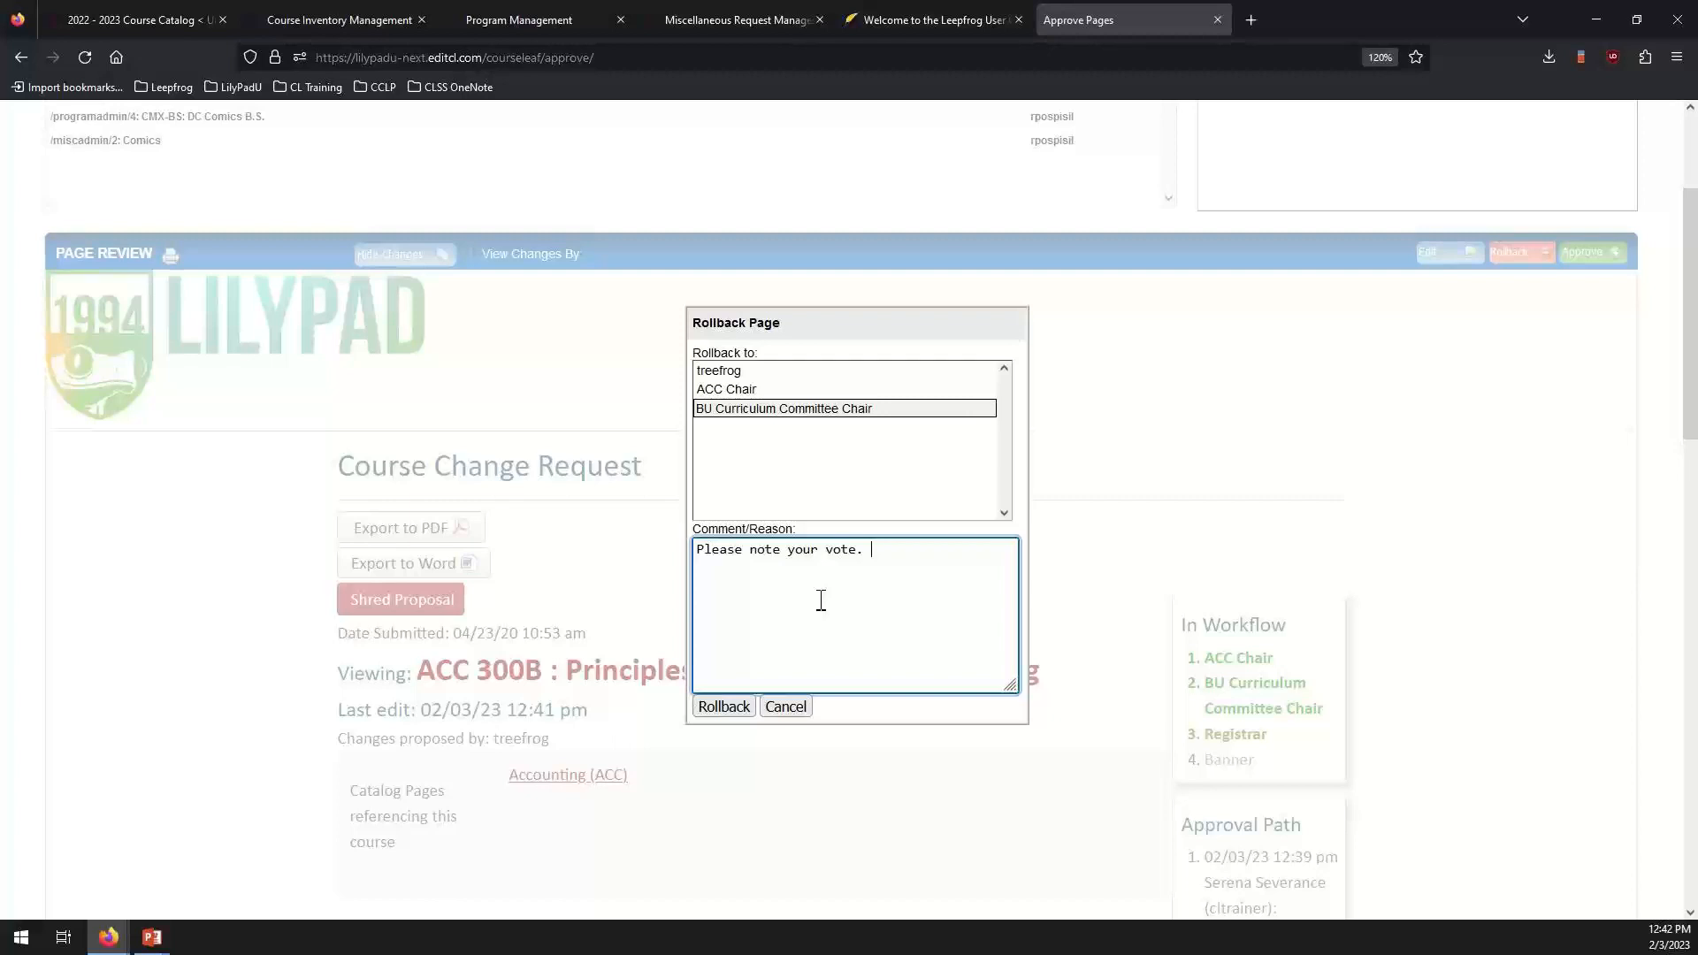
left_click_drag(871, 551, 599, 572)
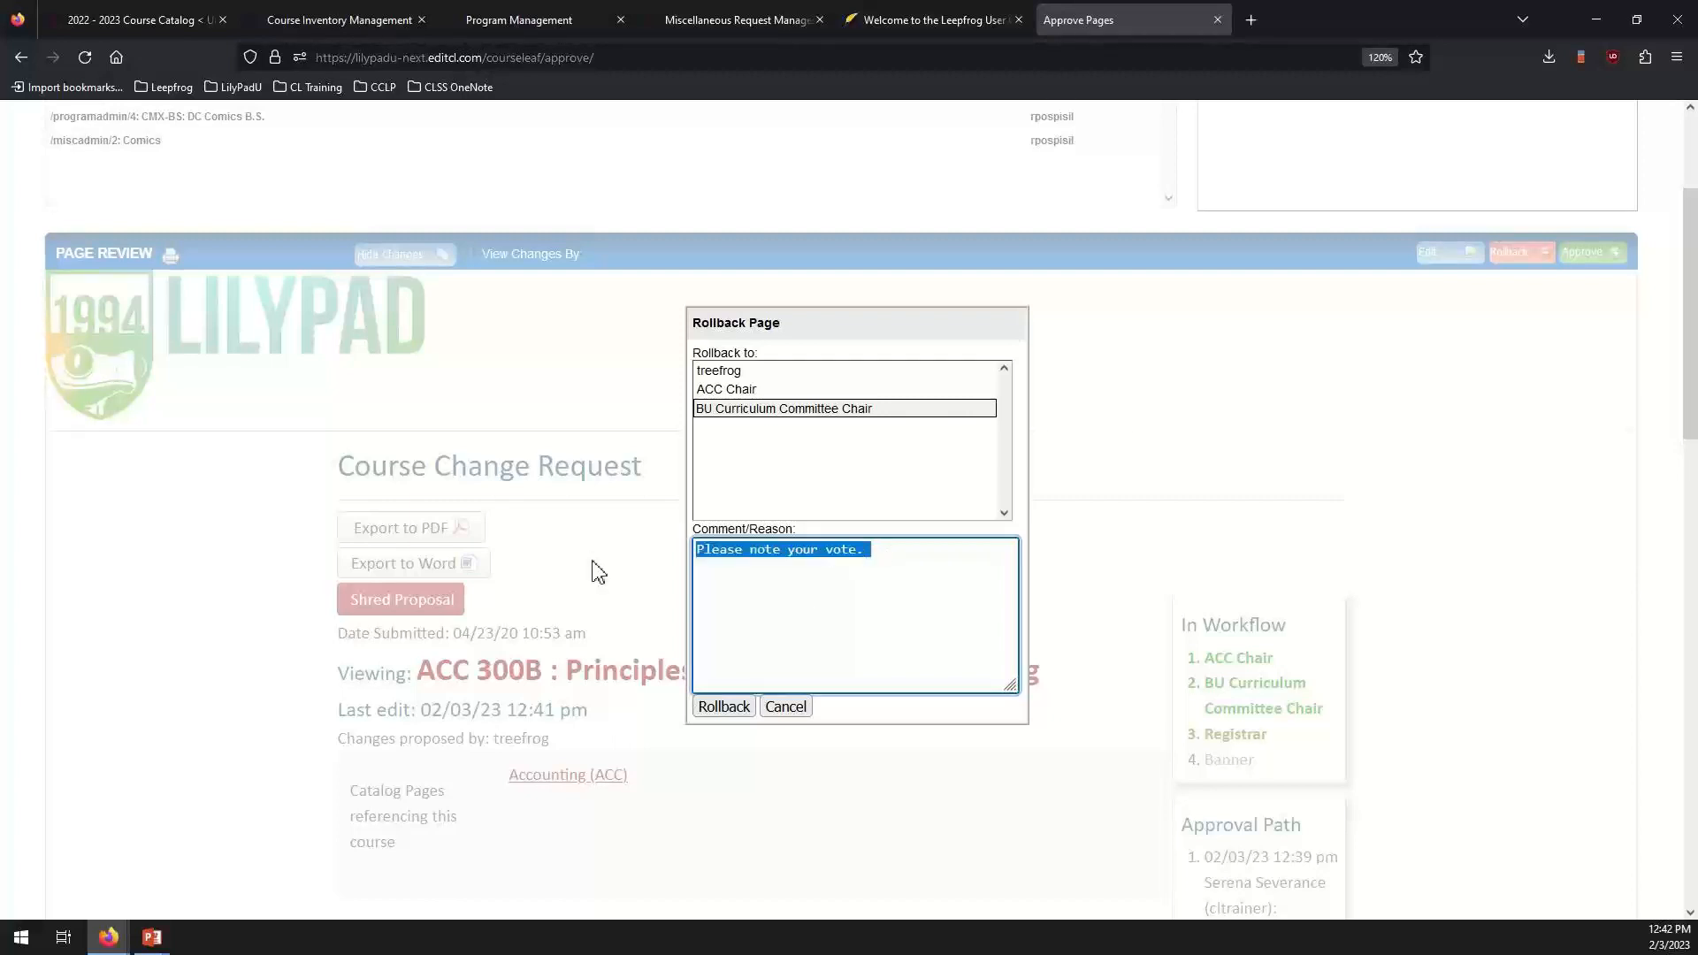
key("BackSpace")
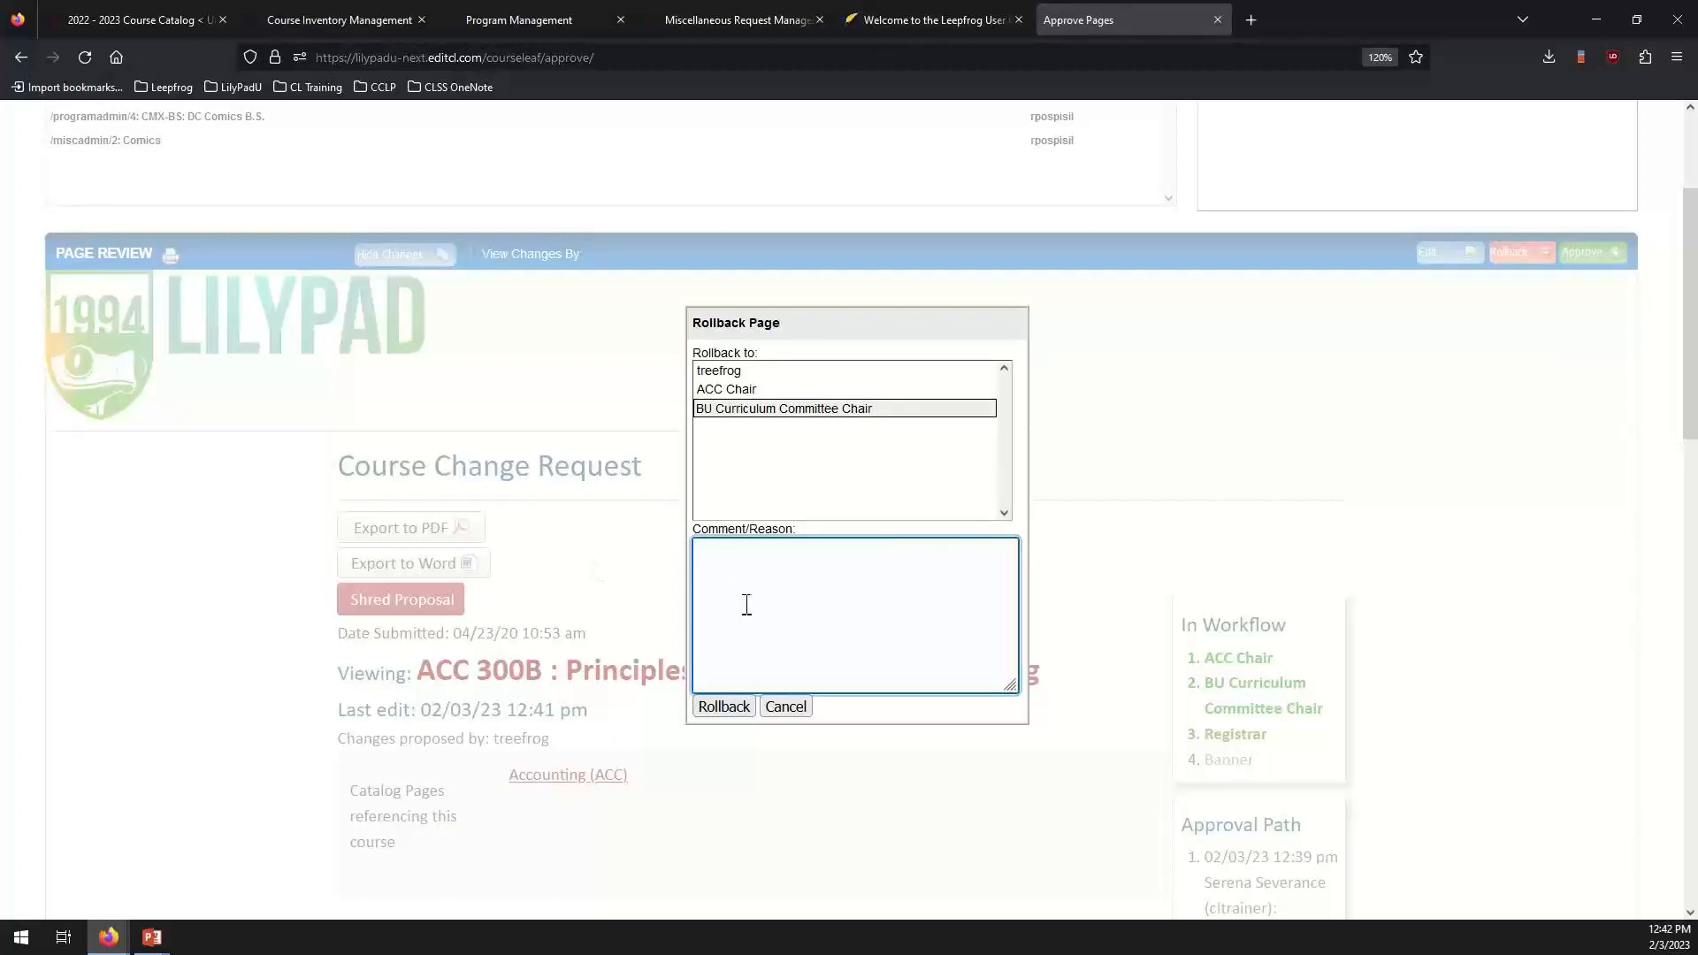
left_click(725, 707)
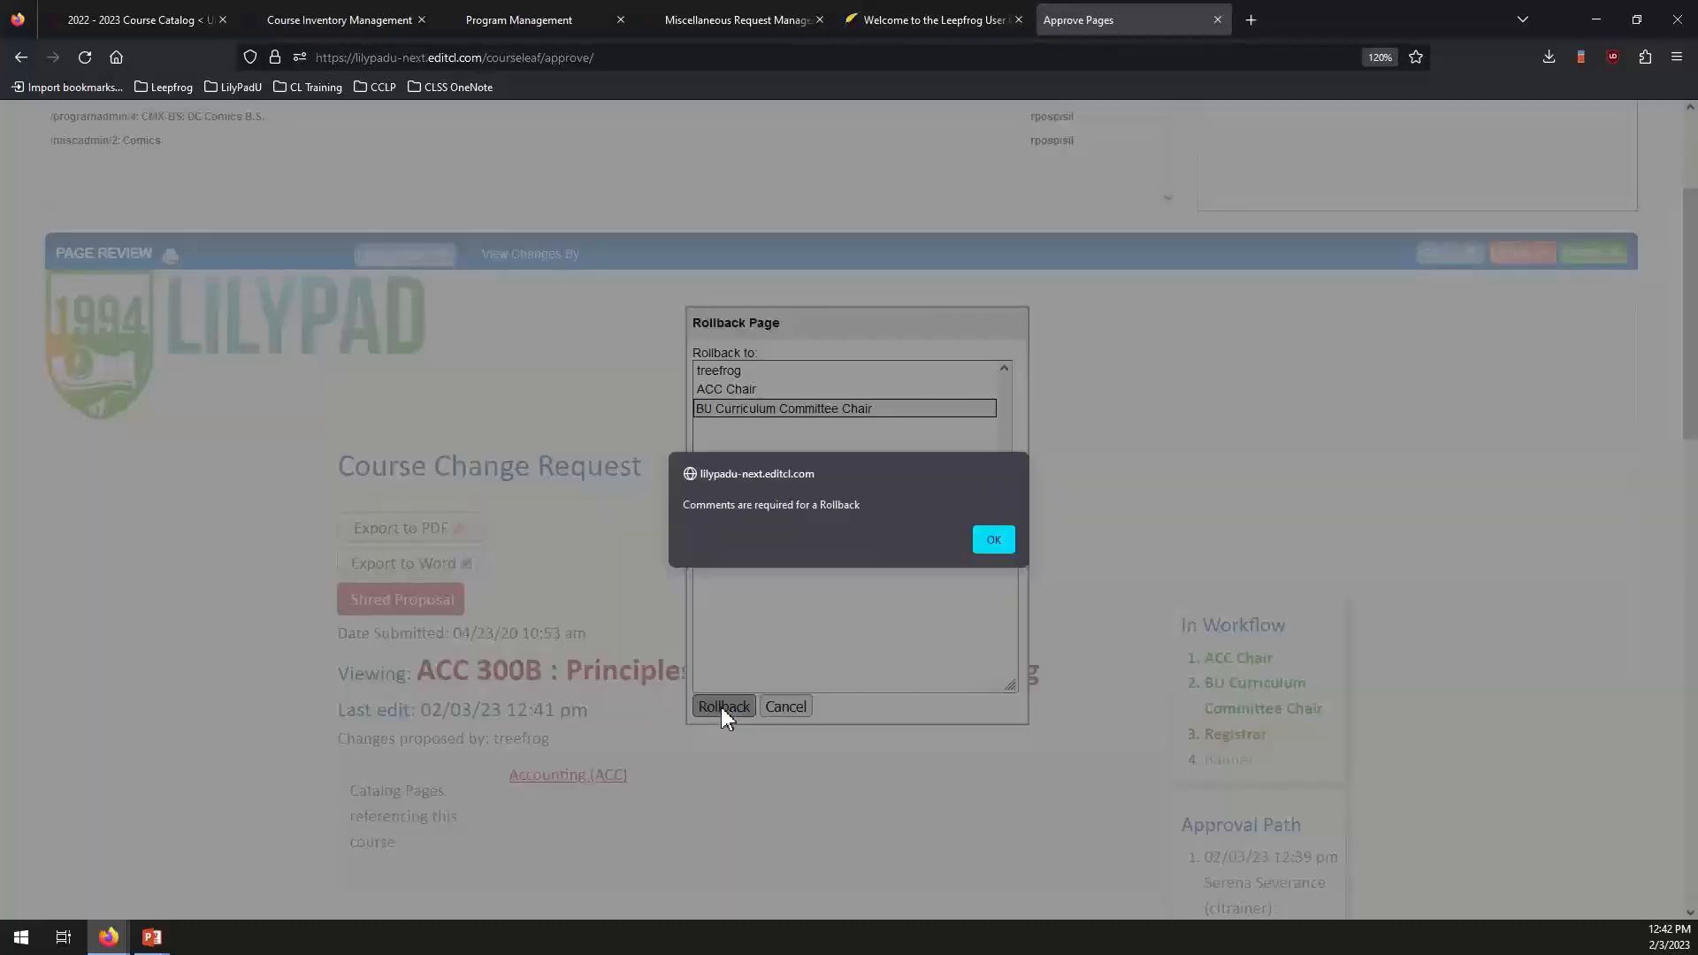
left_click(993, 541)
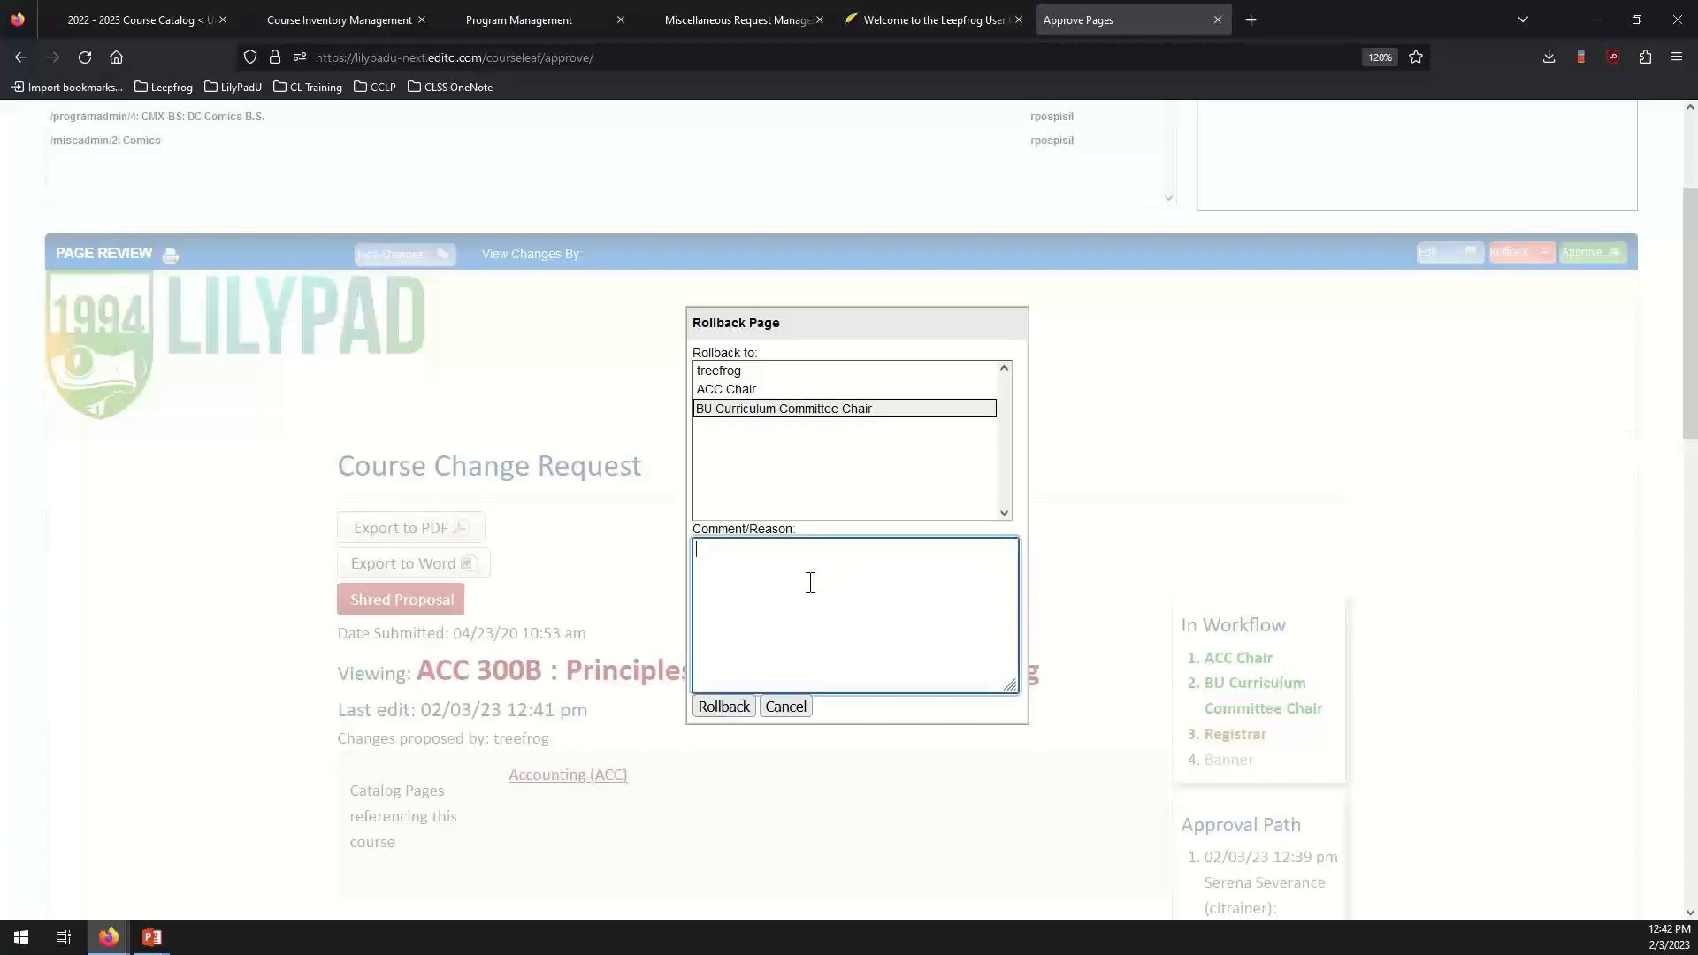
Roll ACC 300B back with the comment "Please note your vote." and refresh the list of pending pages.
type("Please note your vote.")
left_click(724, 708)
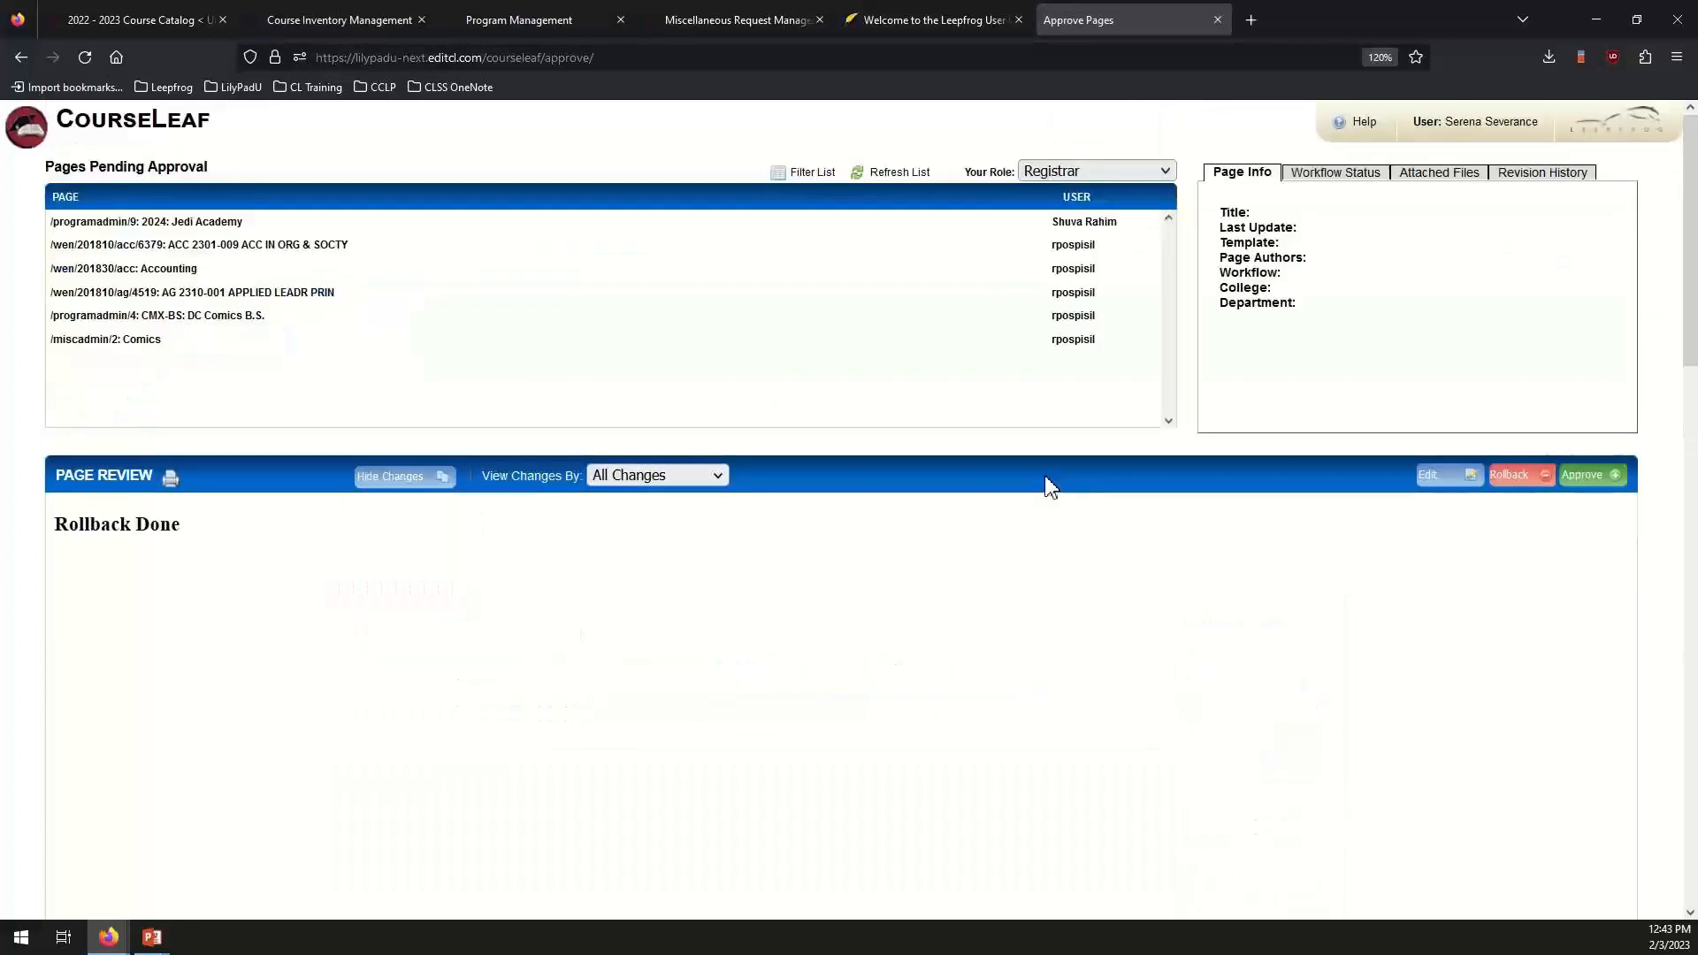
left_click(891, 177)
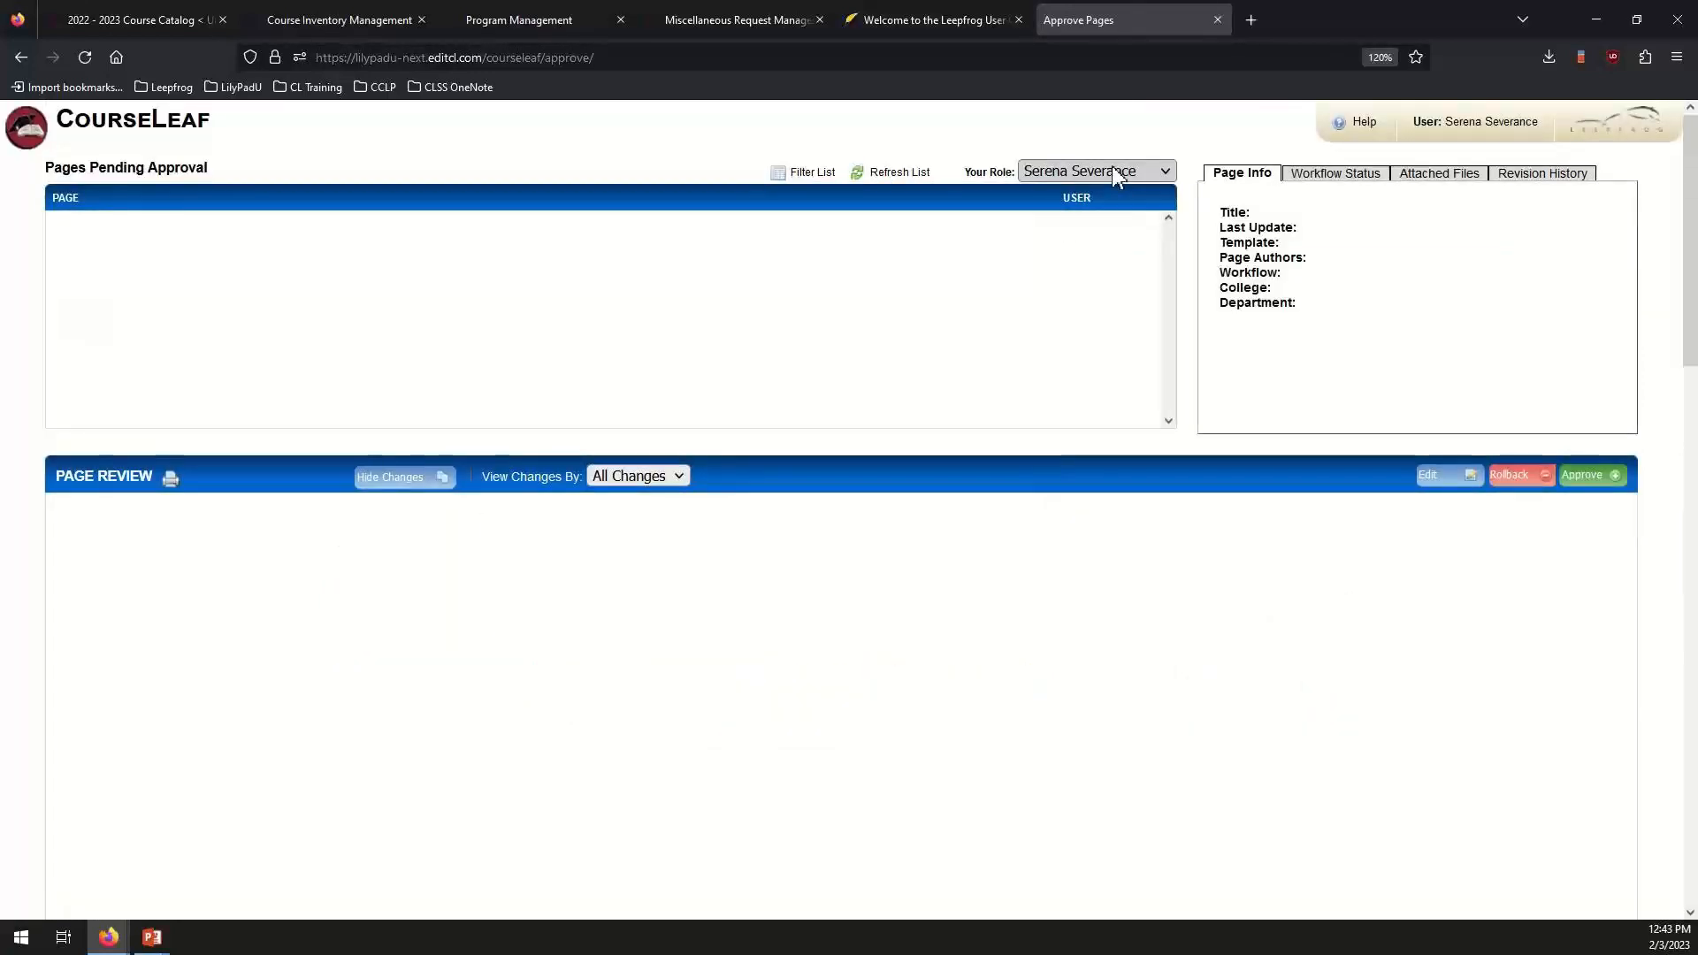
Set the approval role to BU Curriculum Committee Chair and open the page ACC 300B: Principles of Managerial Accounting.
left_click(1112, 168)
left_click(1093, 412)
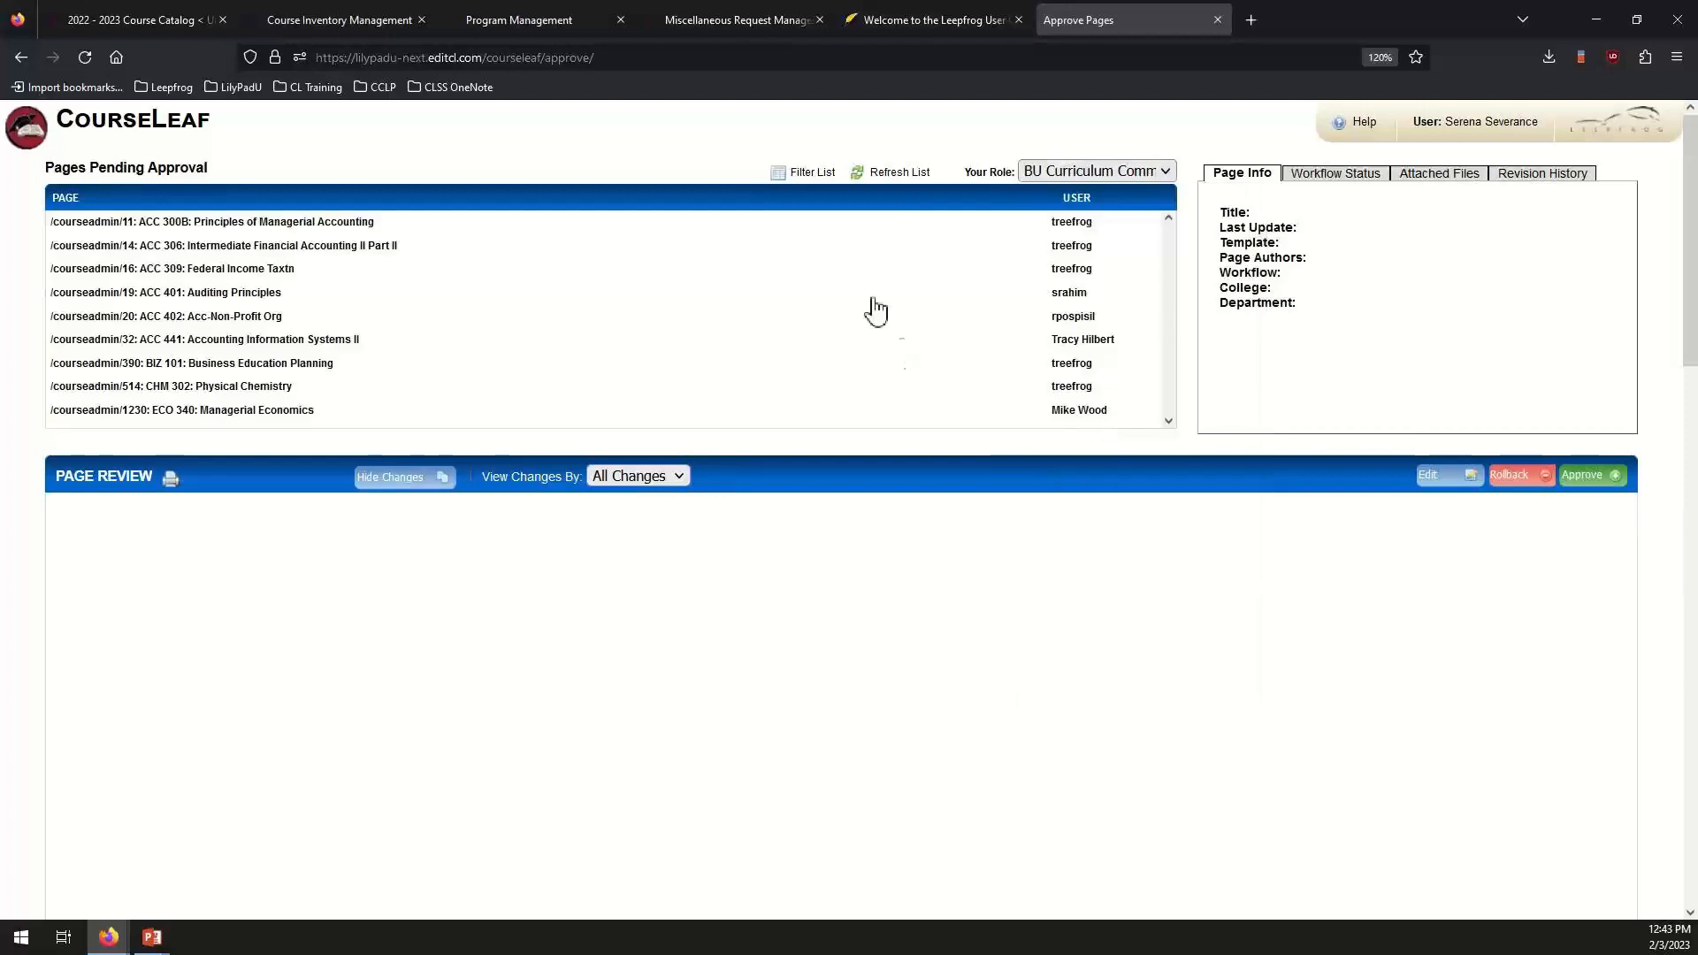
left_click(251, 222)
Examine the rolled-back ACC 300B request, checking the rollback entry in the approval path and the reviewer comments.
scroll(1424, 735, "down", 10)
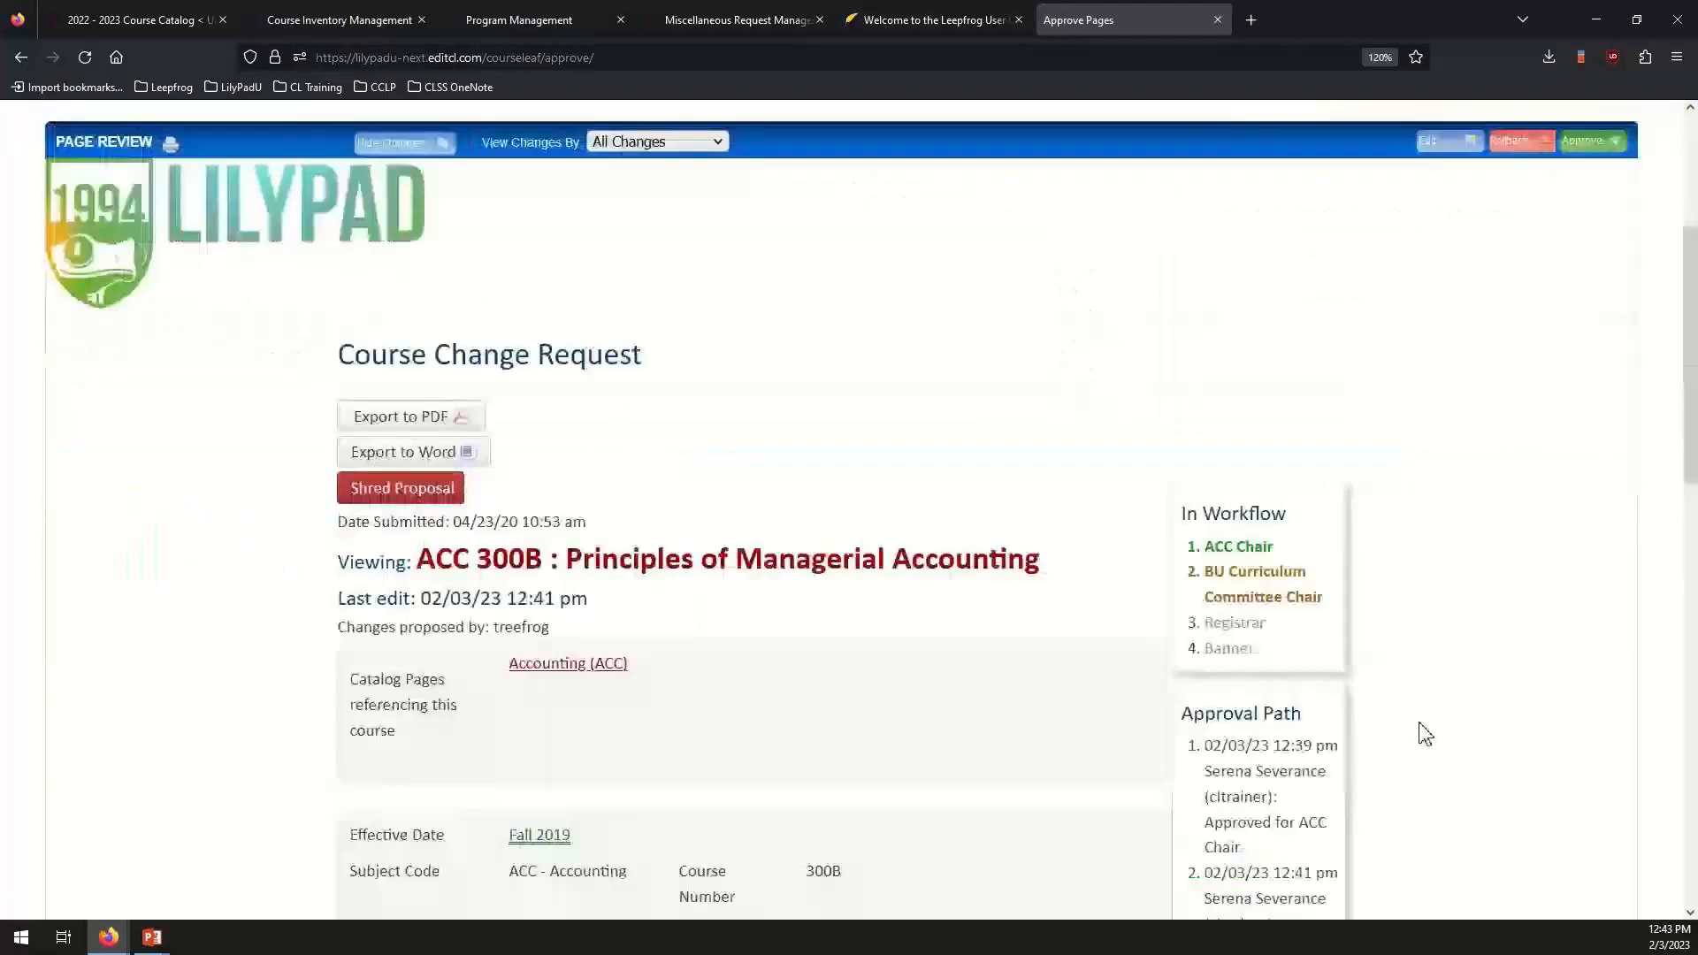
scroll(1424, 734, "down", 2)
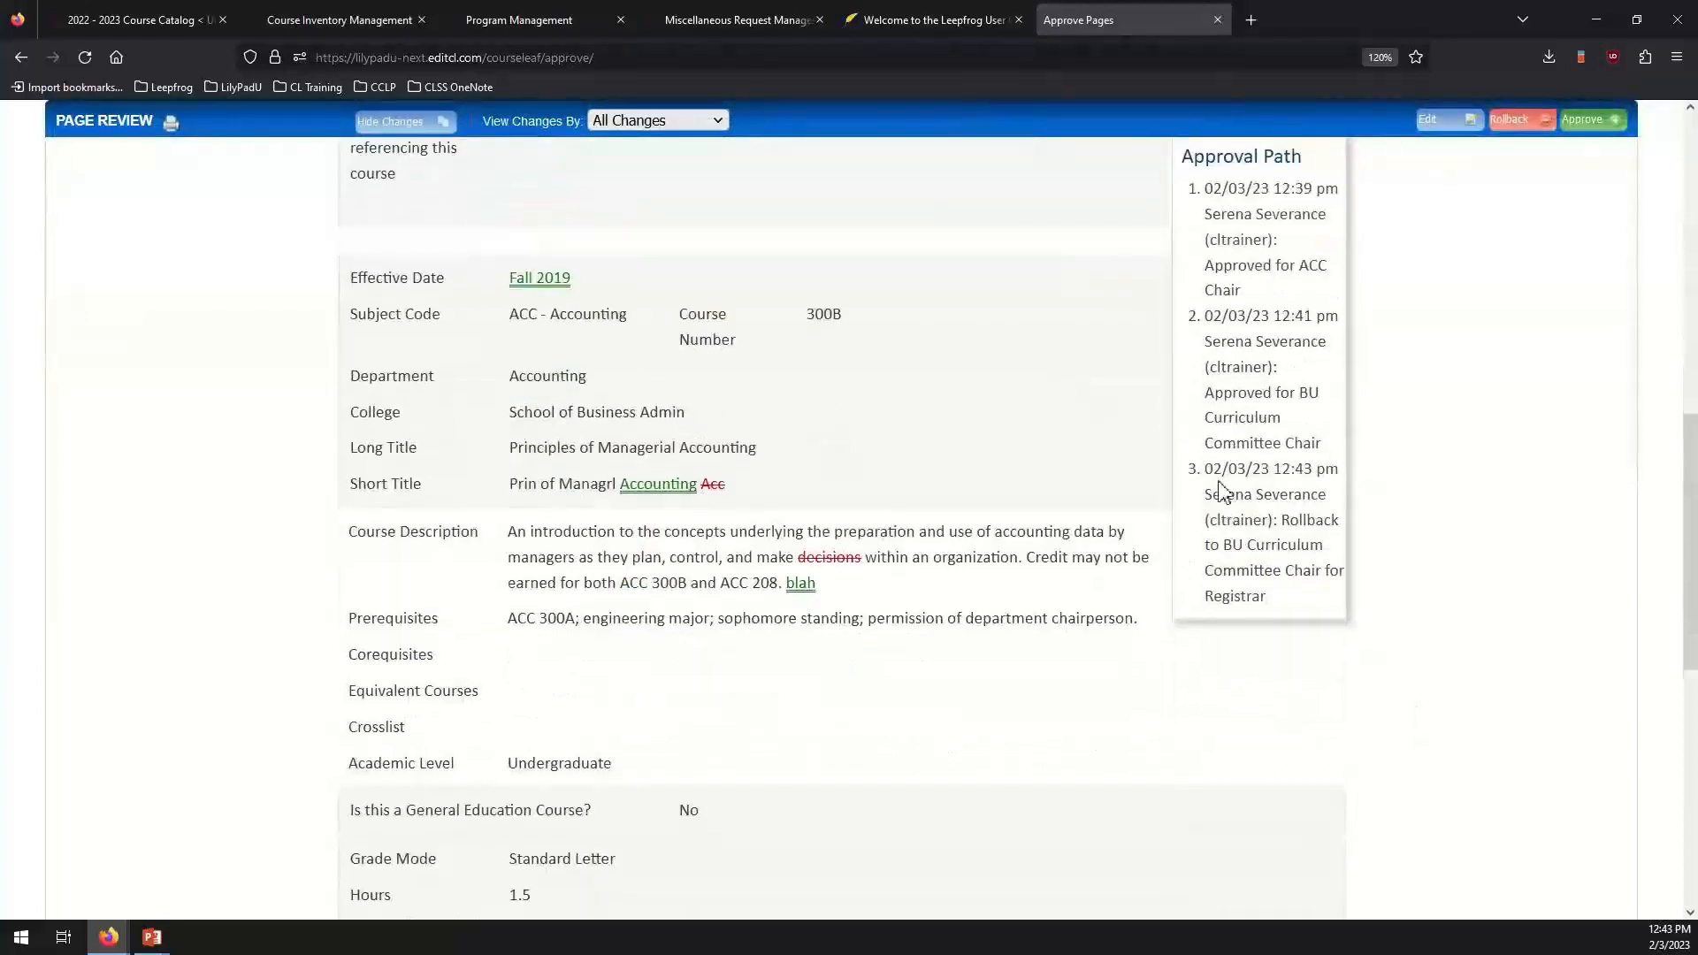
left_click_drag(1206, 473, 1284, 620)
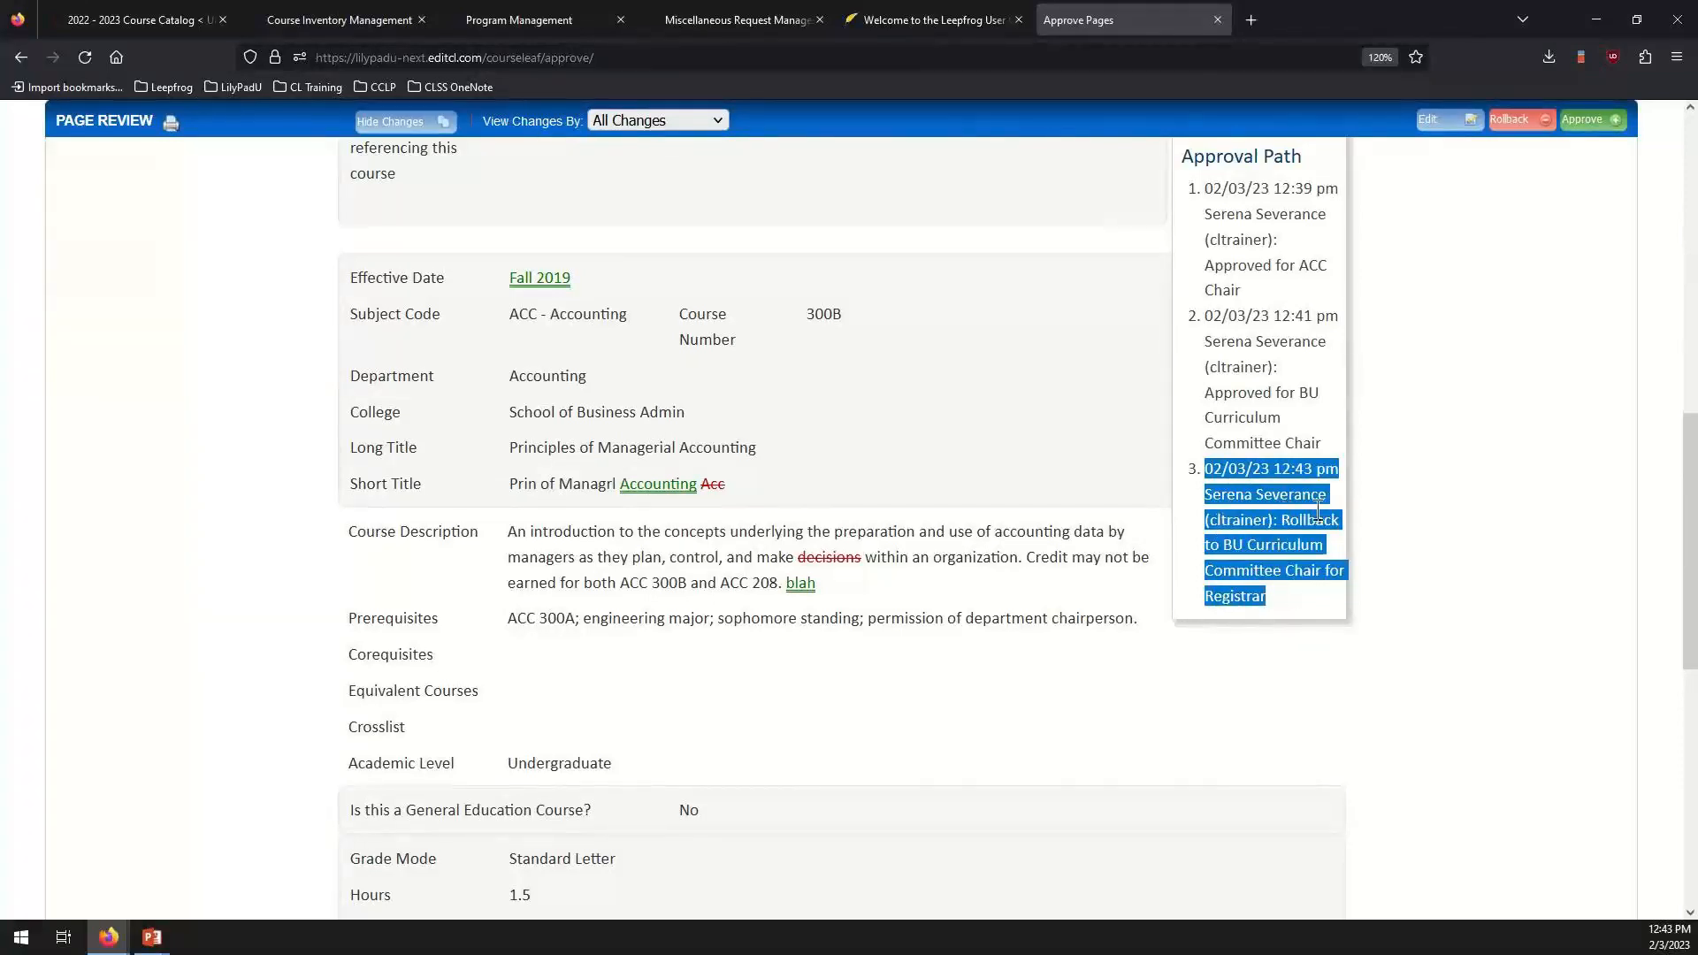
left_click(1395, 614)
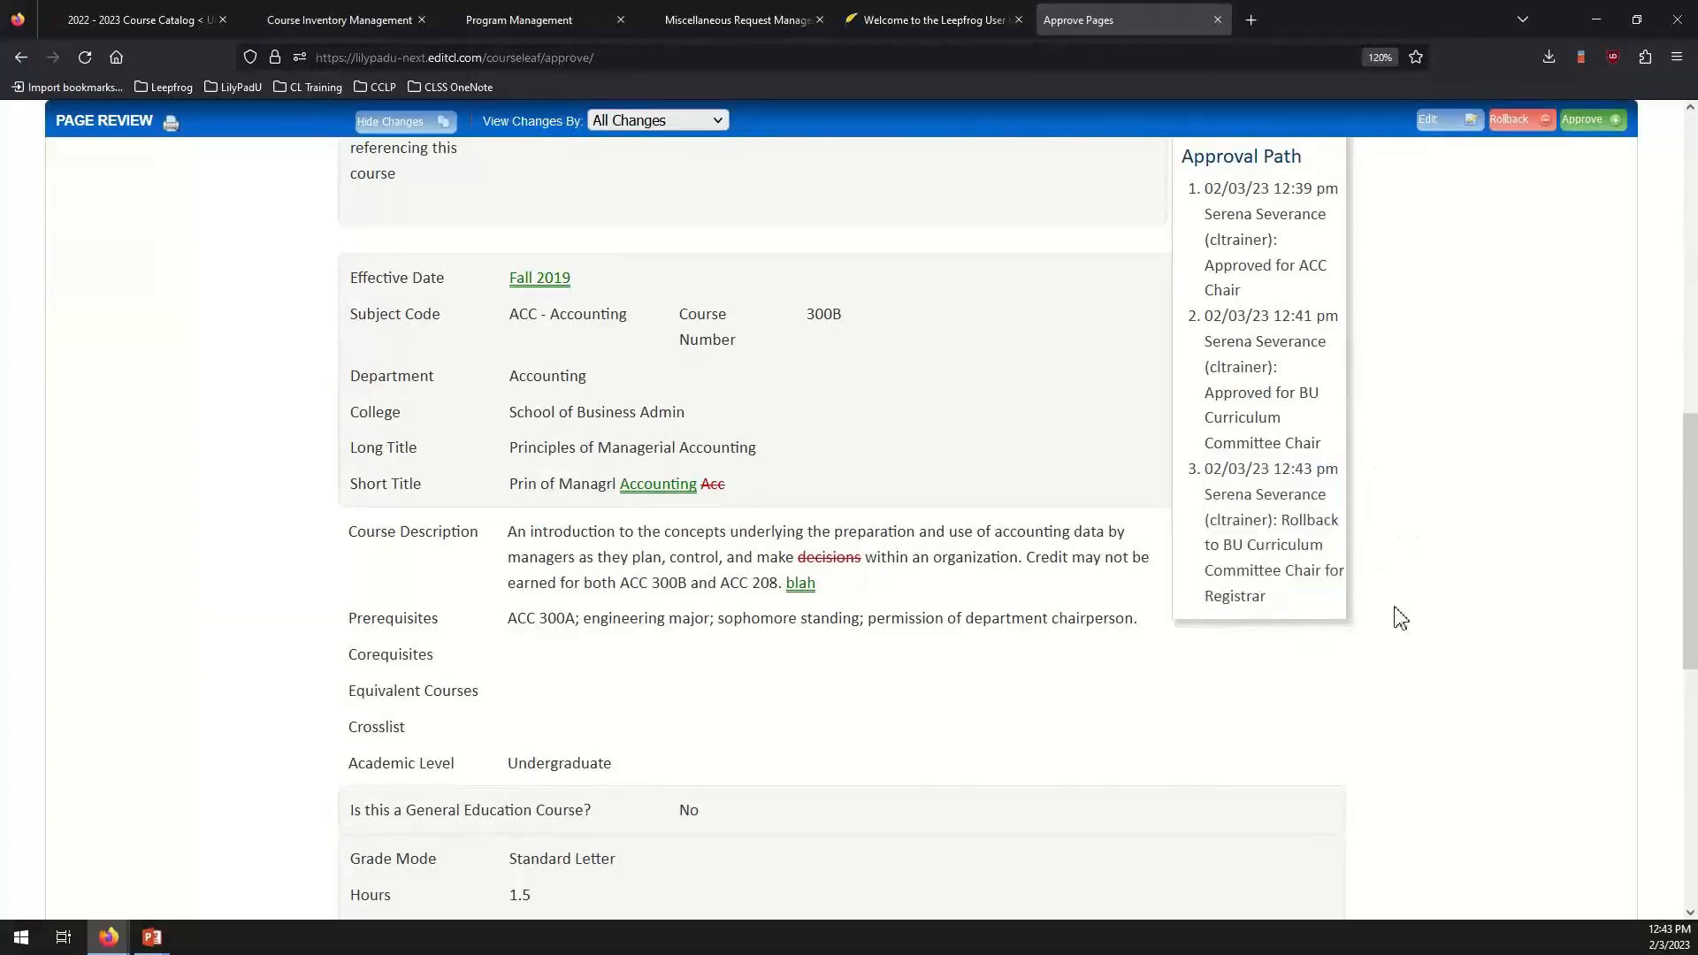
scroll(1387, 650, "down", 3)
scroll(1387, 650, "down", 10)
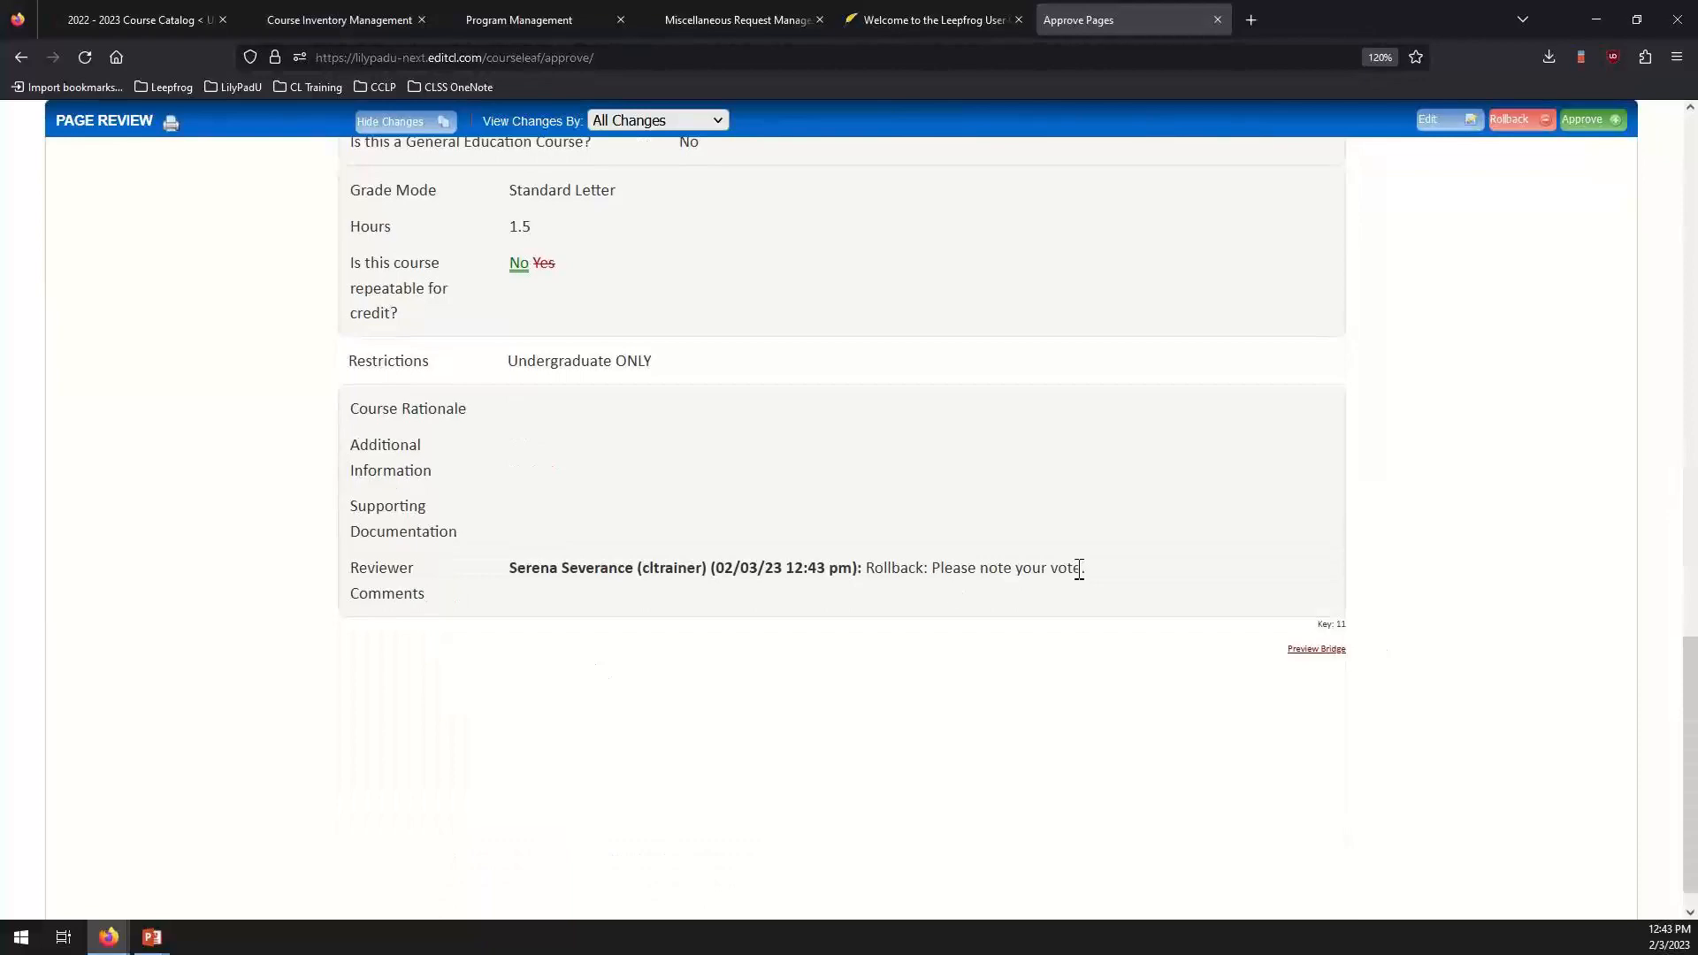
left_click_drag(1094, 570, 774, 573)
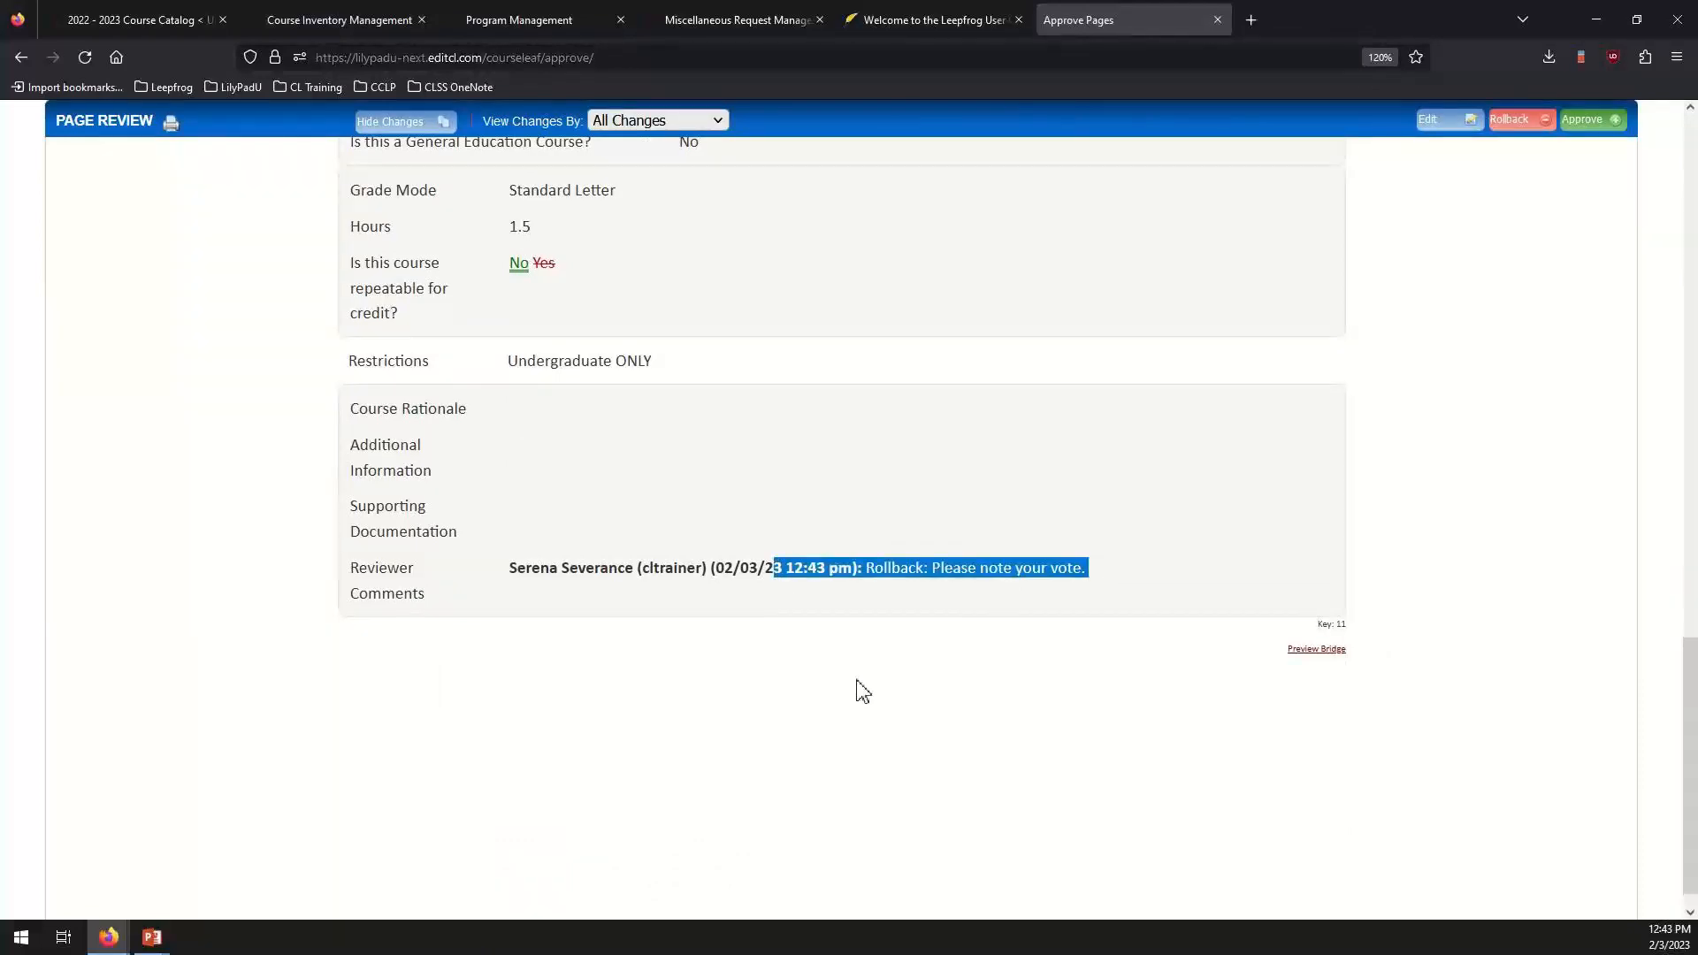
scroll(863, 691, "up", 15)
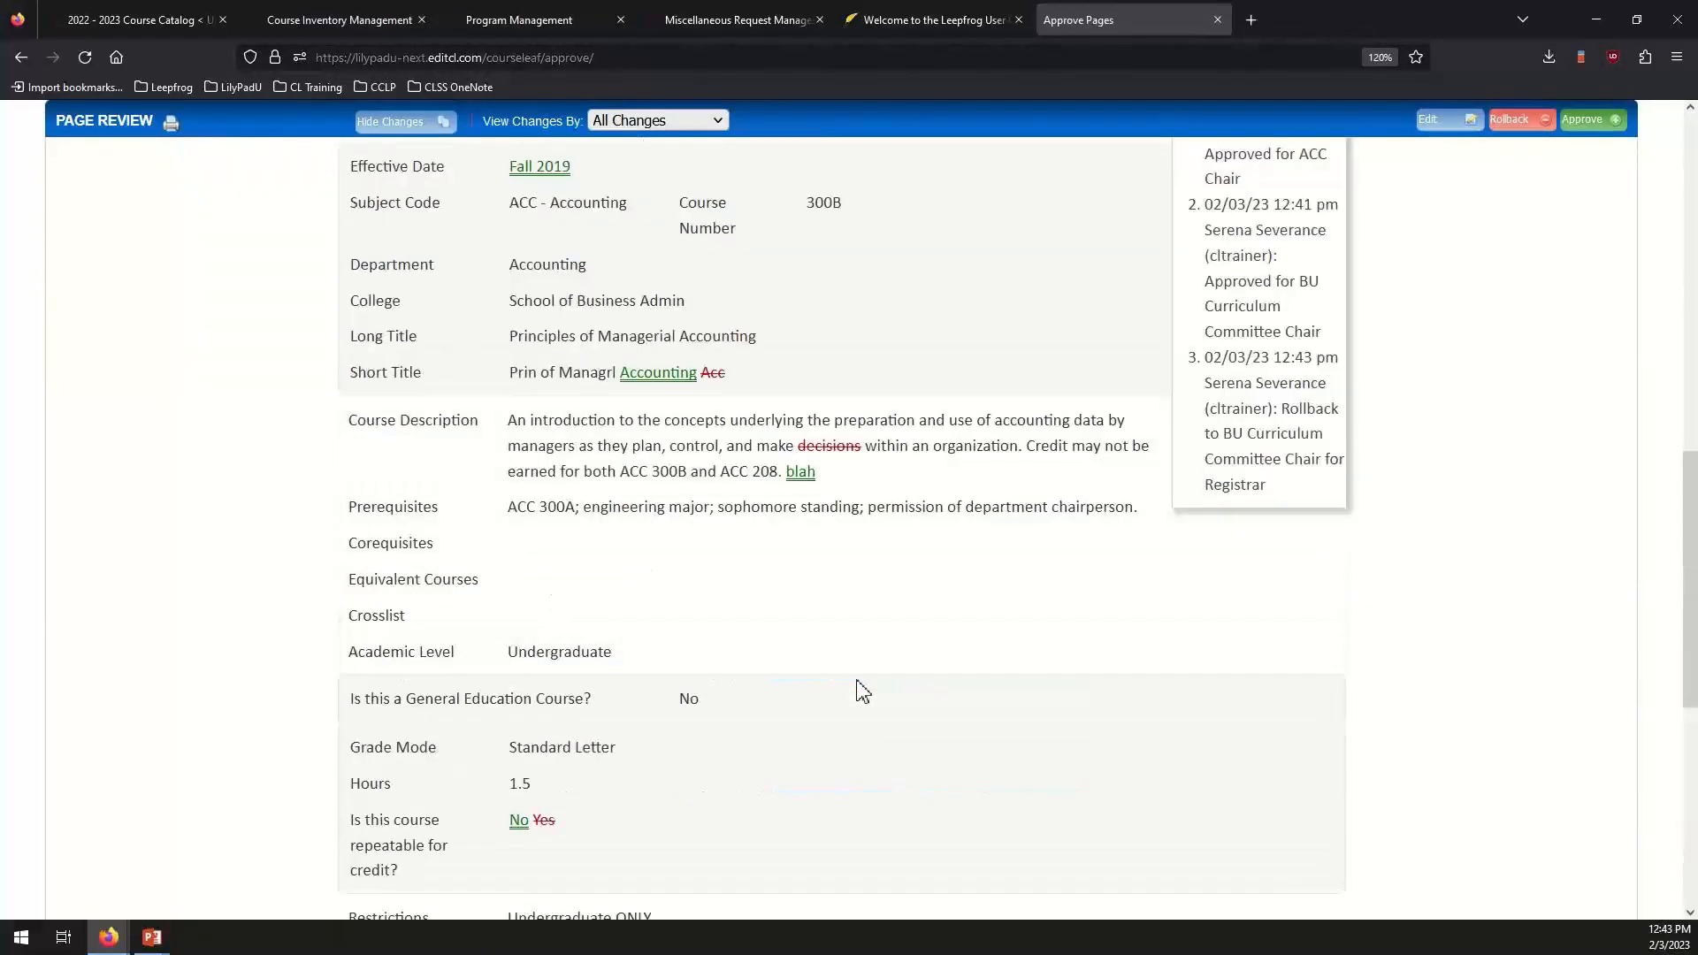
scroll(863, 691, "up", 5)
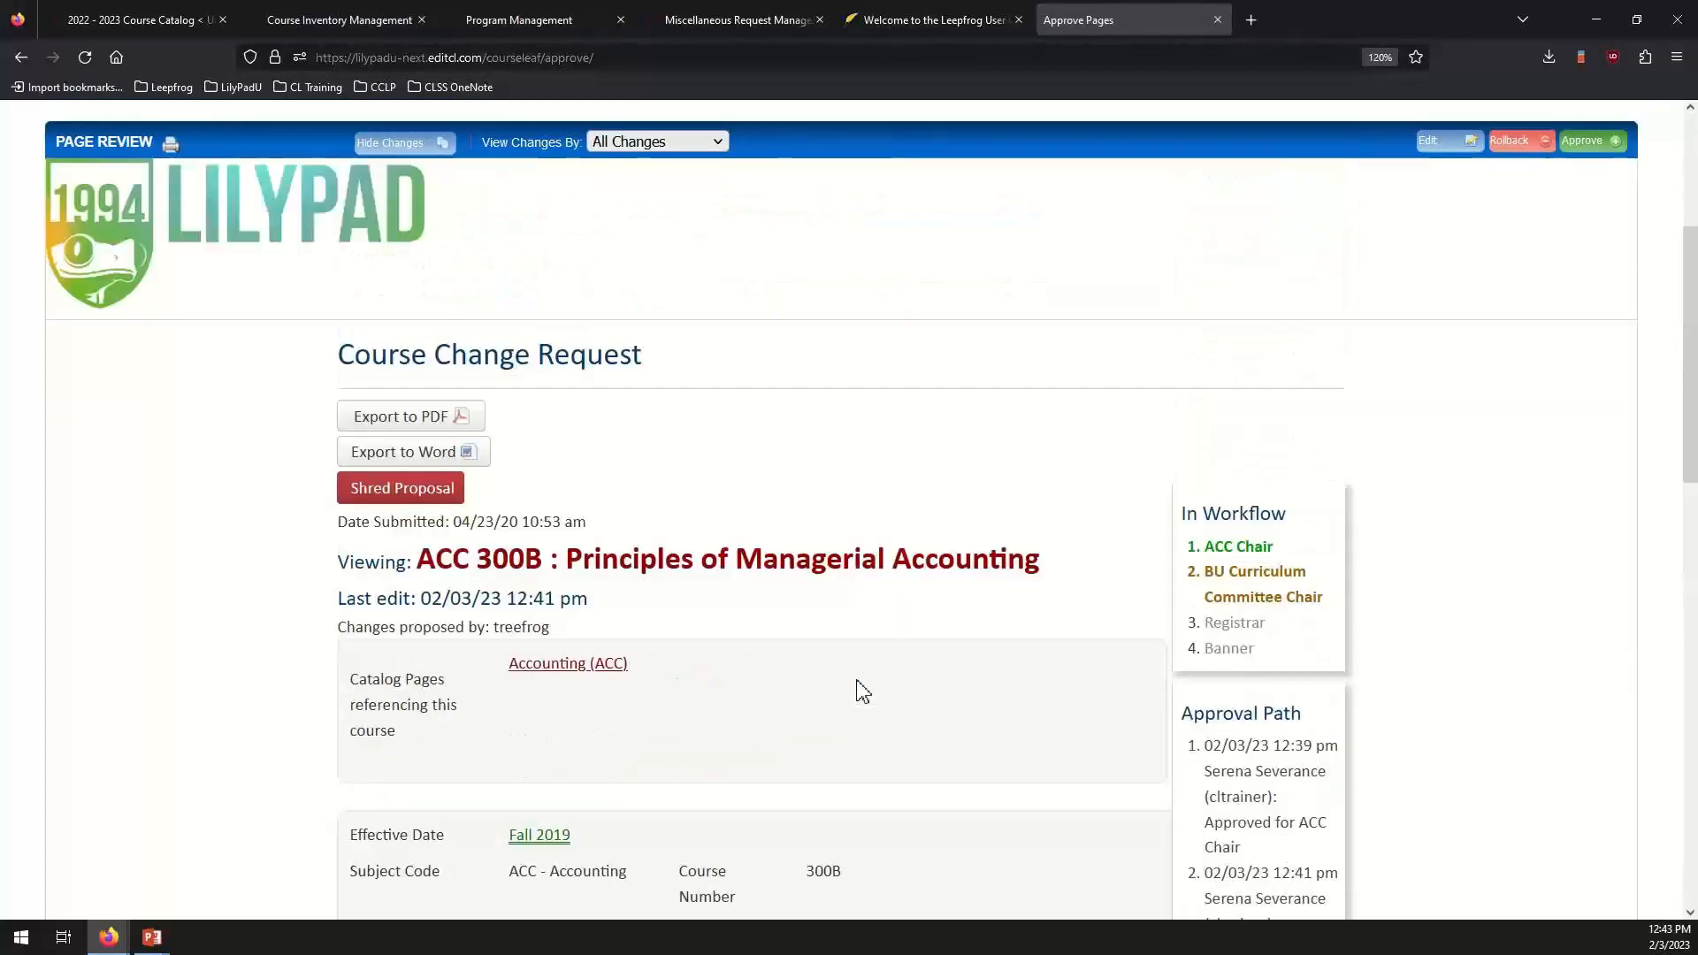
Edit the ACC 300B request to add the reviewer comment "Committee says YES" and save the changes.
scroll(863, 692, "up", 3)
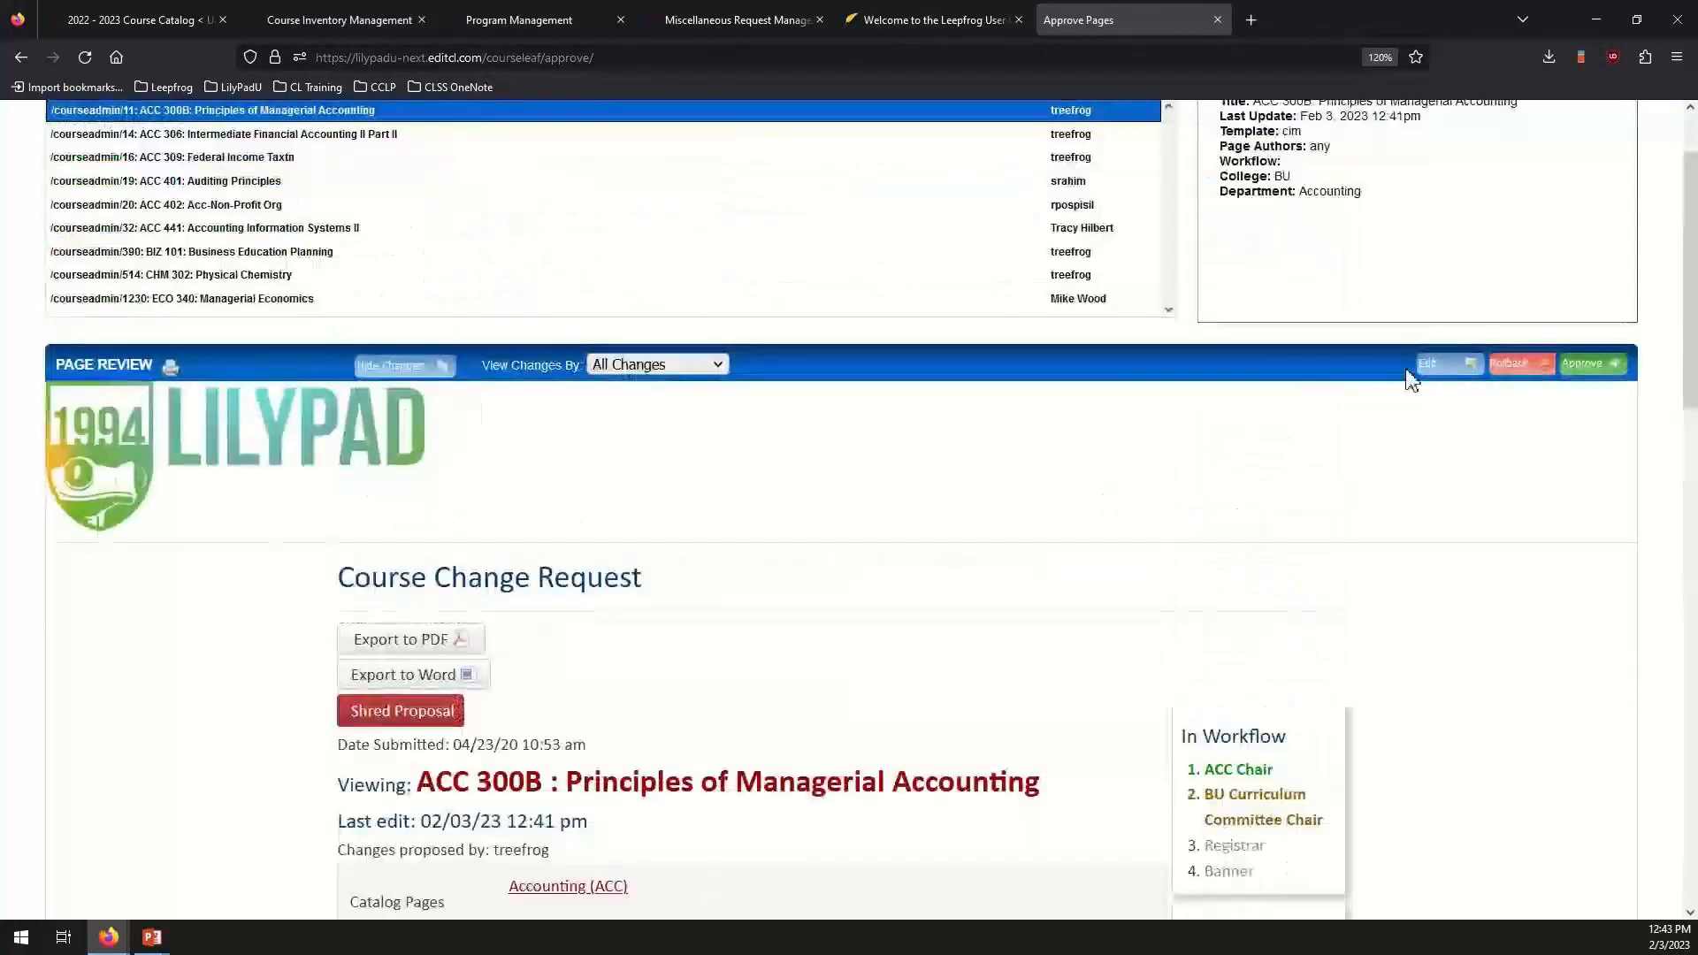
left_click(1441, 364)
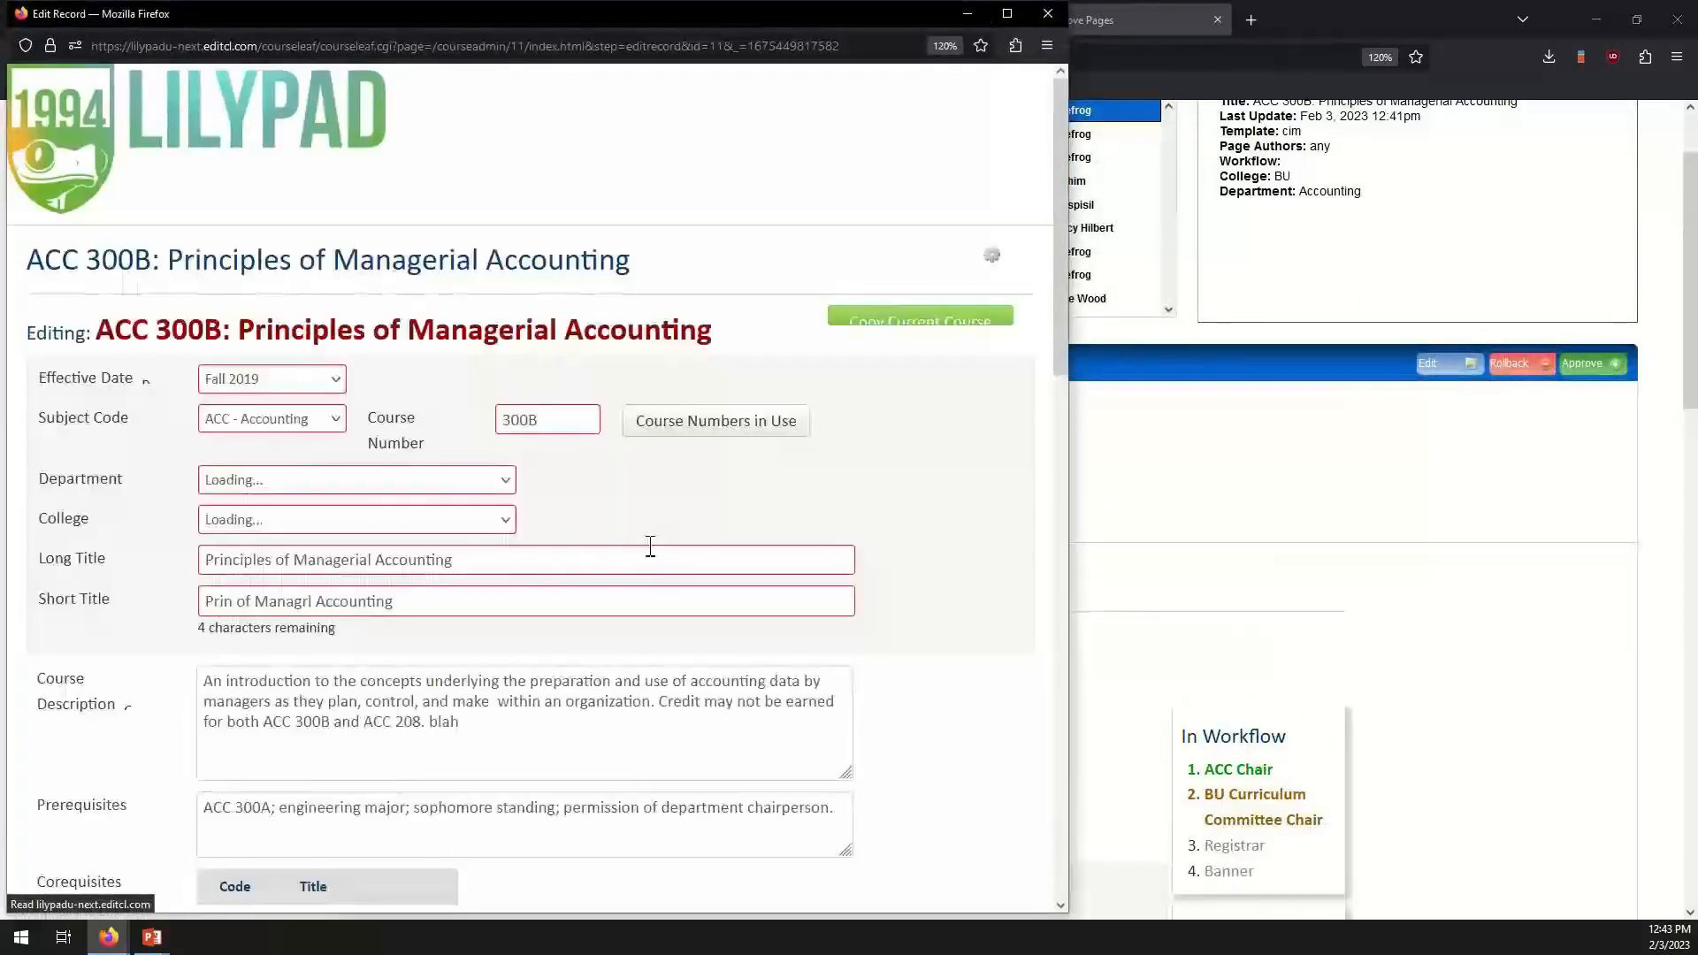
scroll(697, 597, "down", 3)
scroll(697, 597, "down", 7)
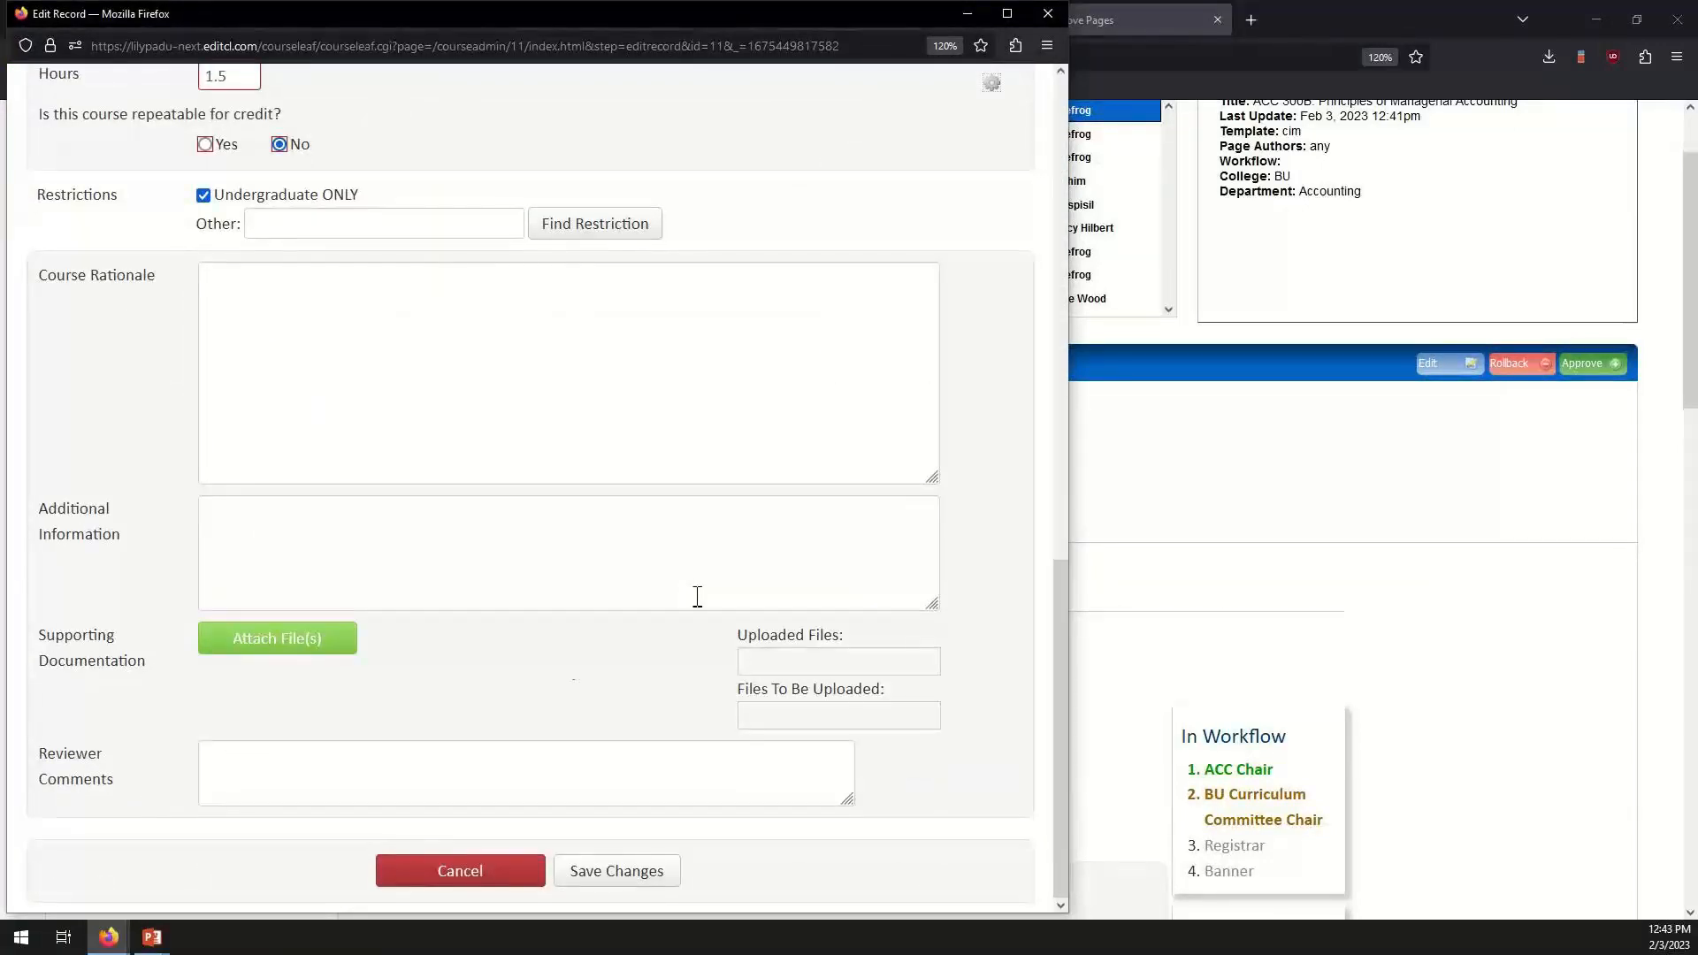
left_click(320, 761)
type("Committee ")
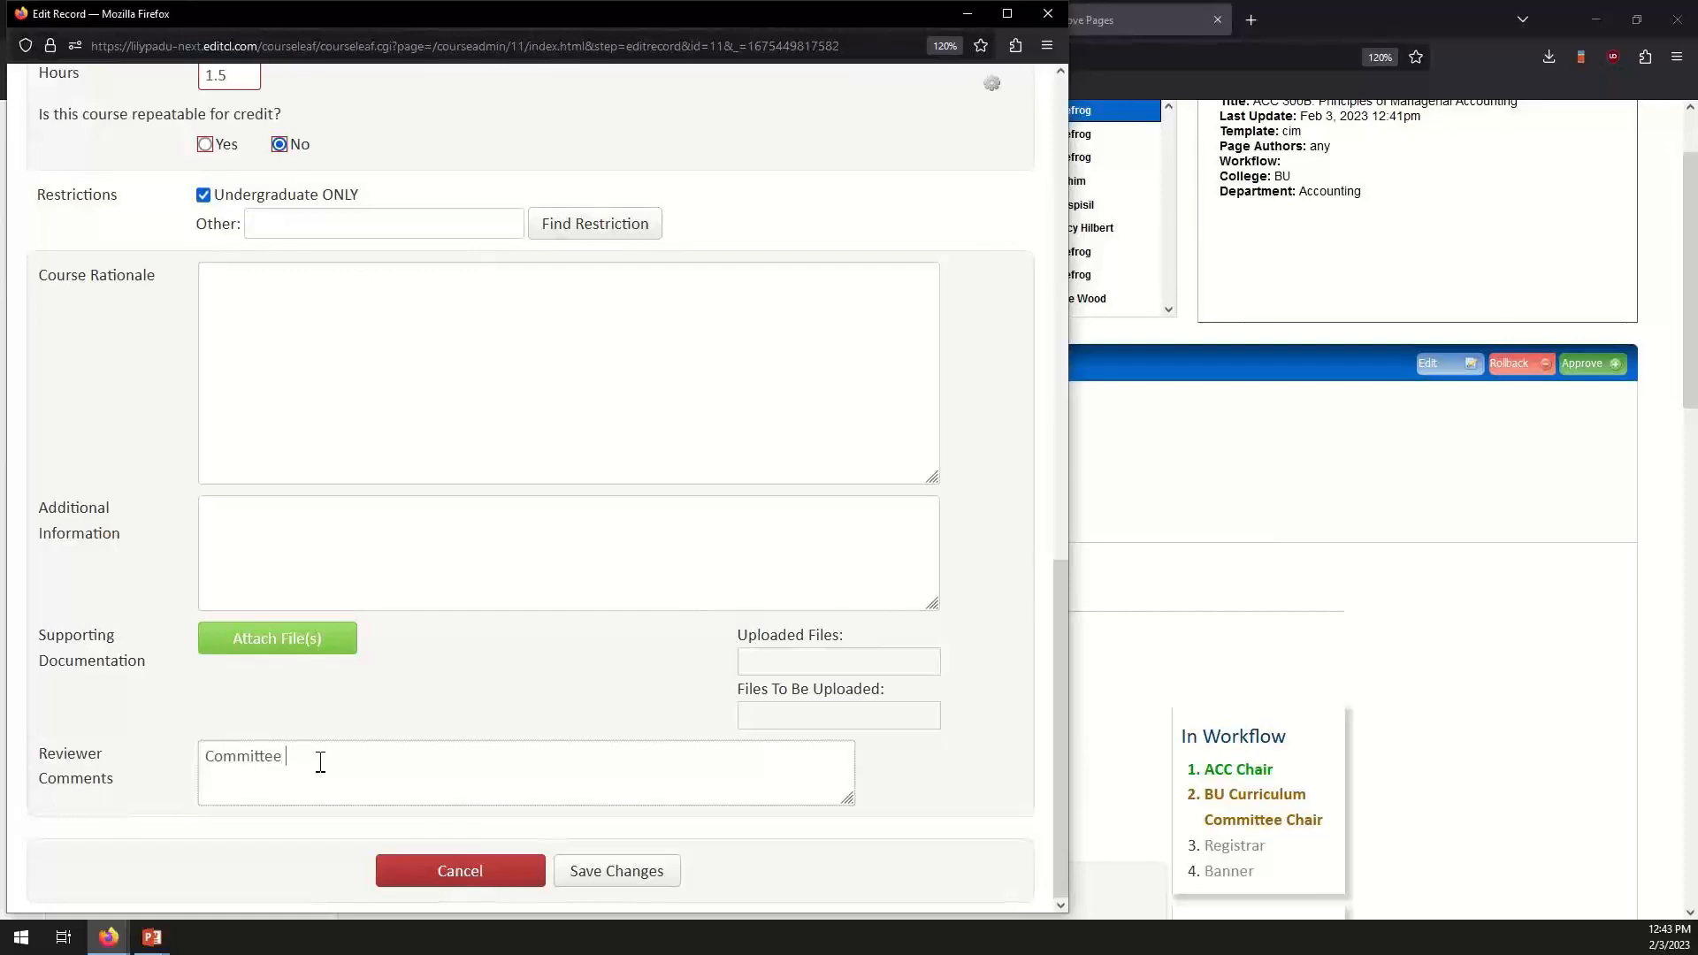
type("says YES")
left_click(623, 871)
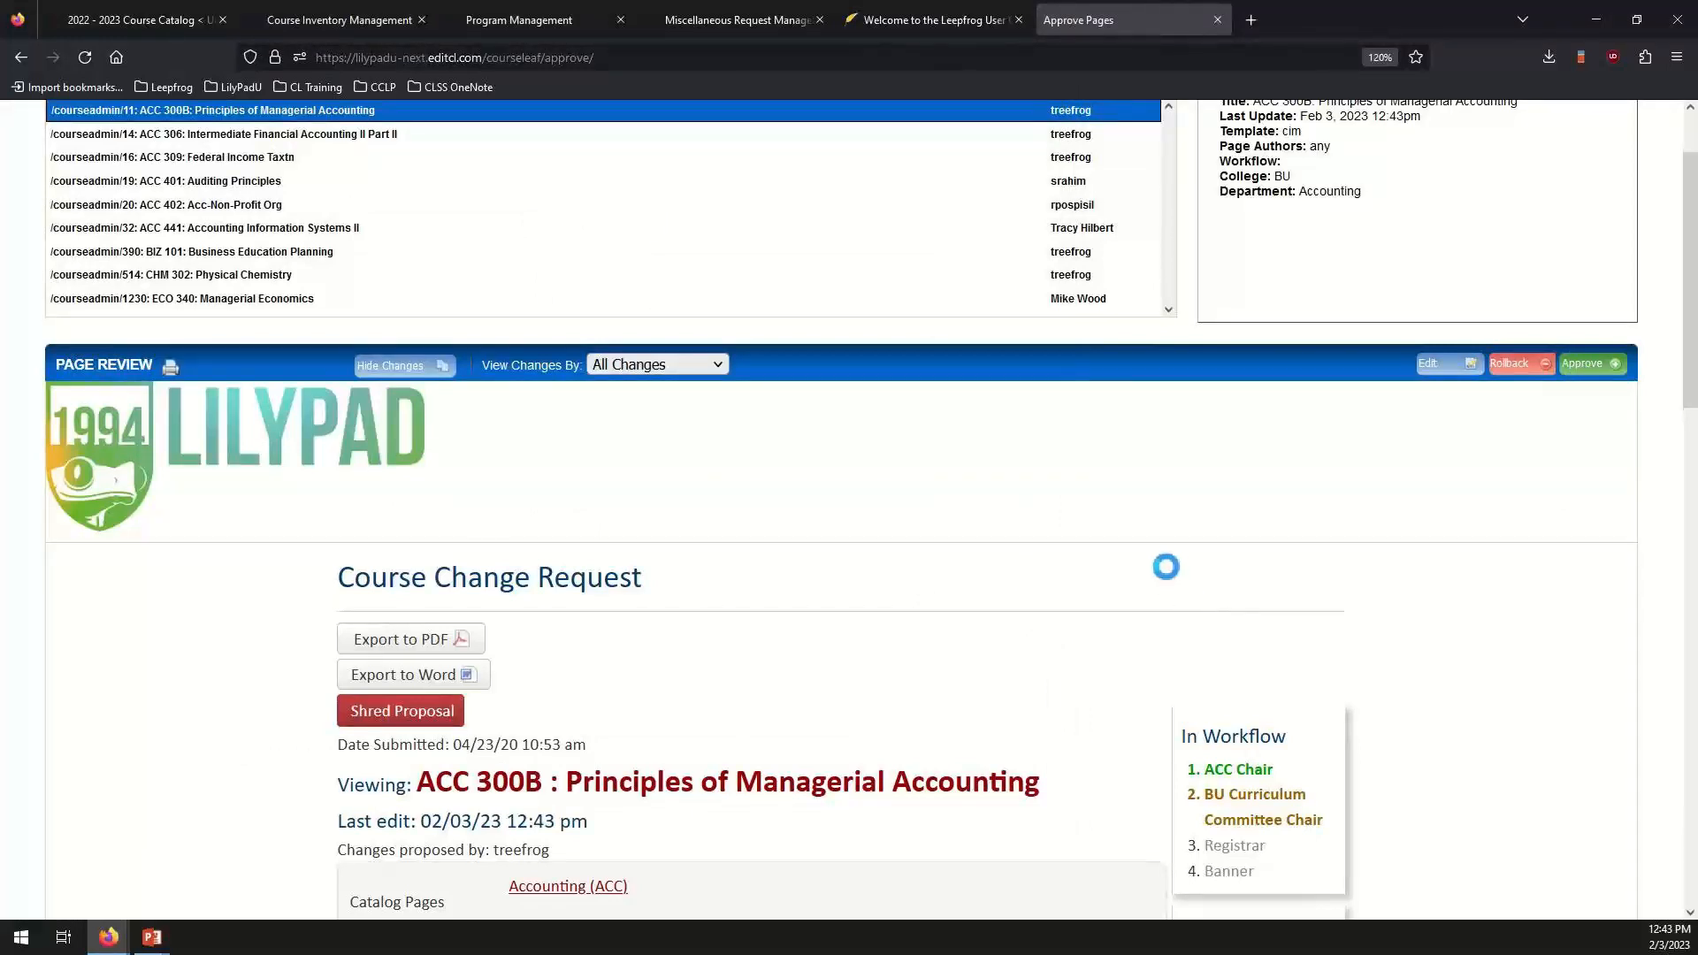
Approve ACC 300B as BU Curriculum Committee Chair and refresh the list of pending pages.
scroll(1174, 579, "up", 2)
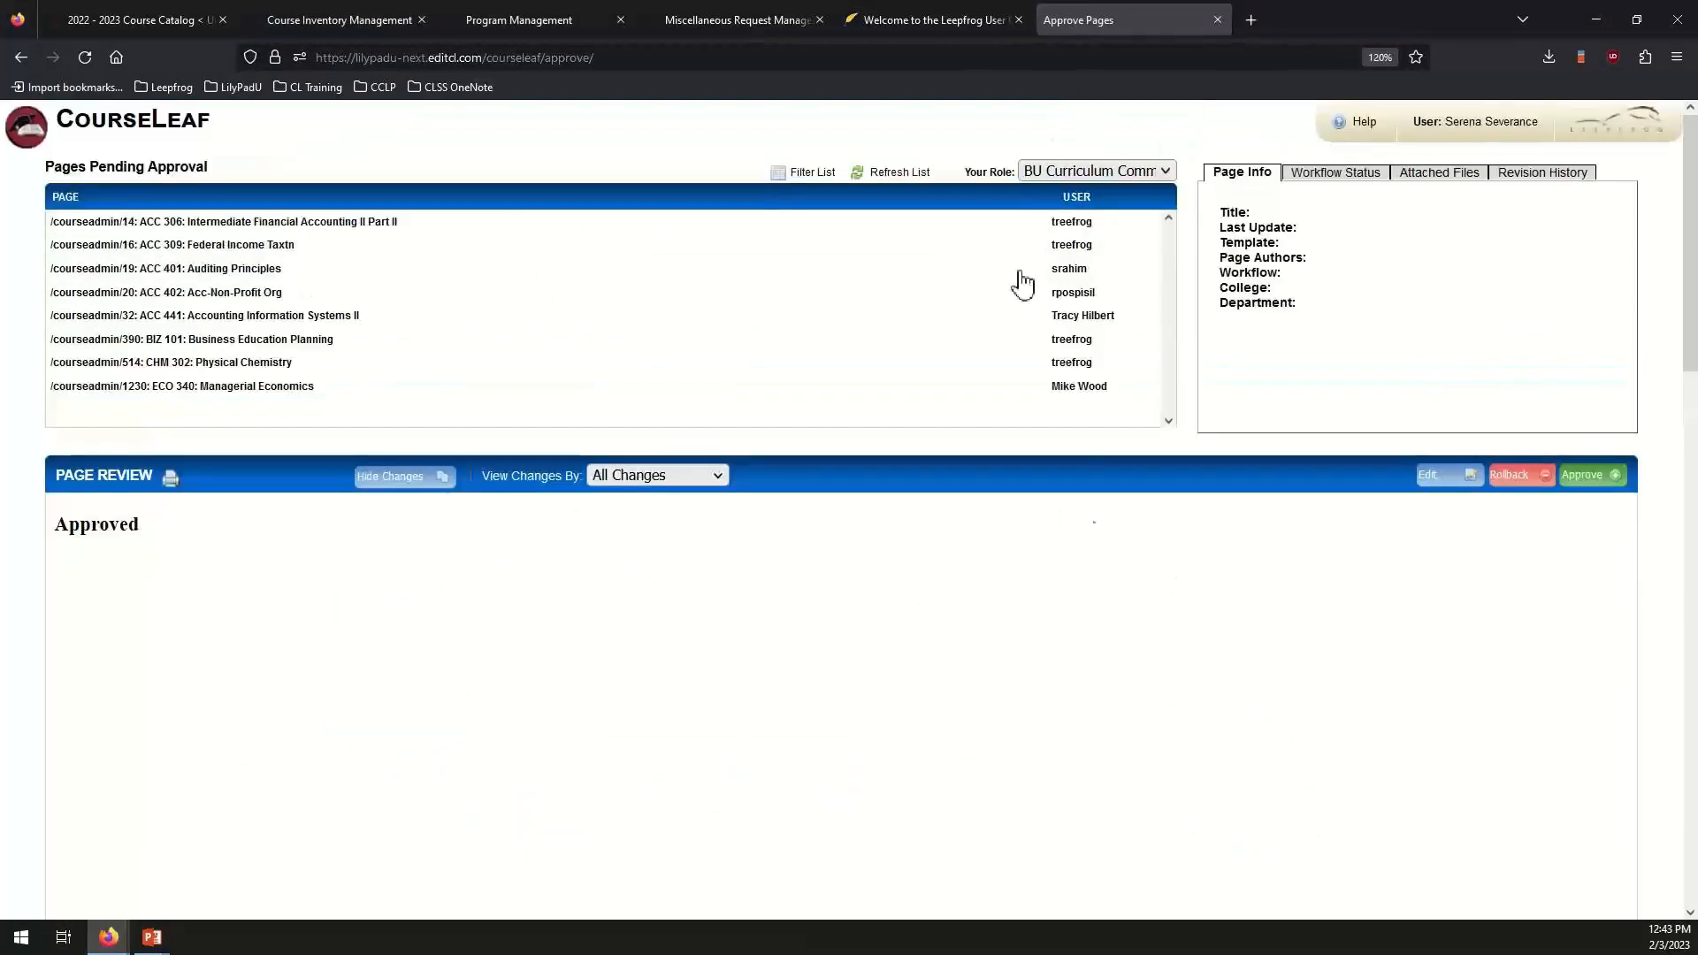
left_click(866, 173)
Switch the approval role to Registrar, and open and approve the page ACC 300B: Principles of Managerial Accounting.
left_click(1043, 168)
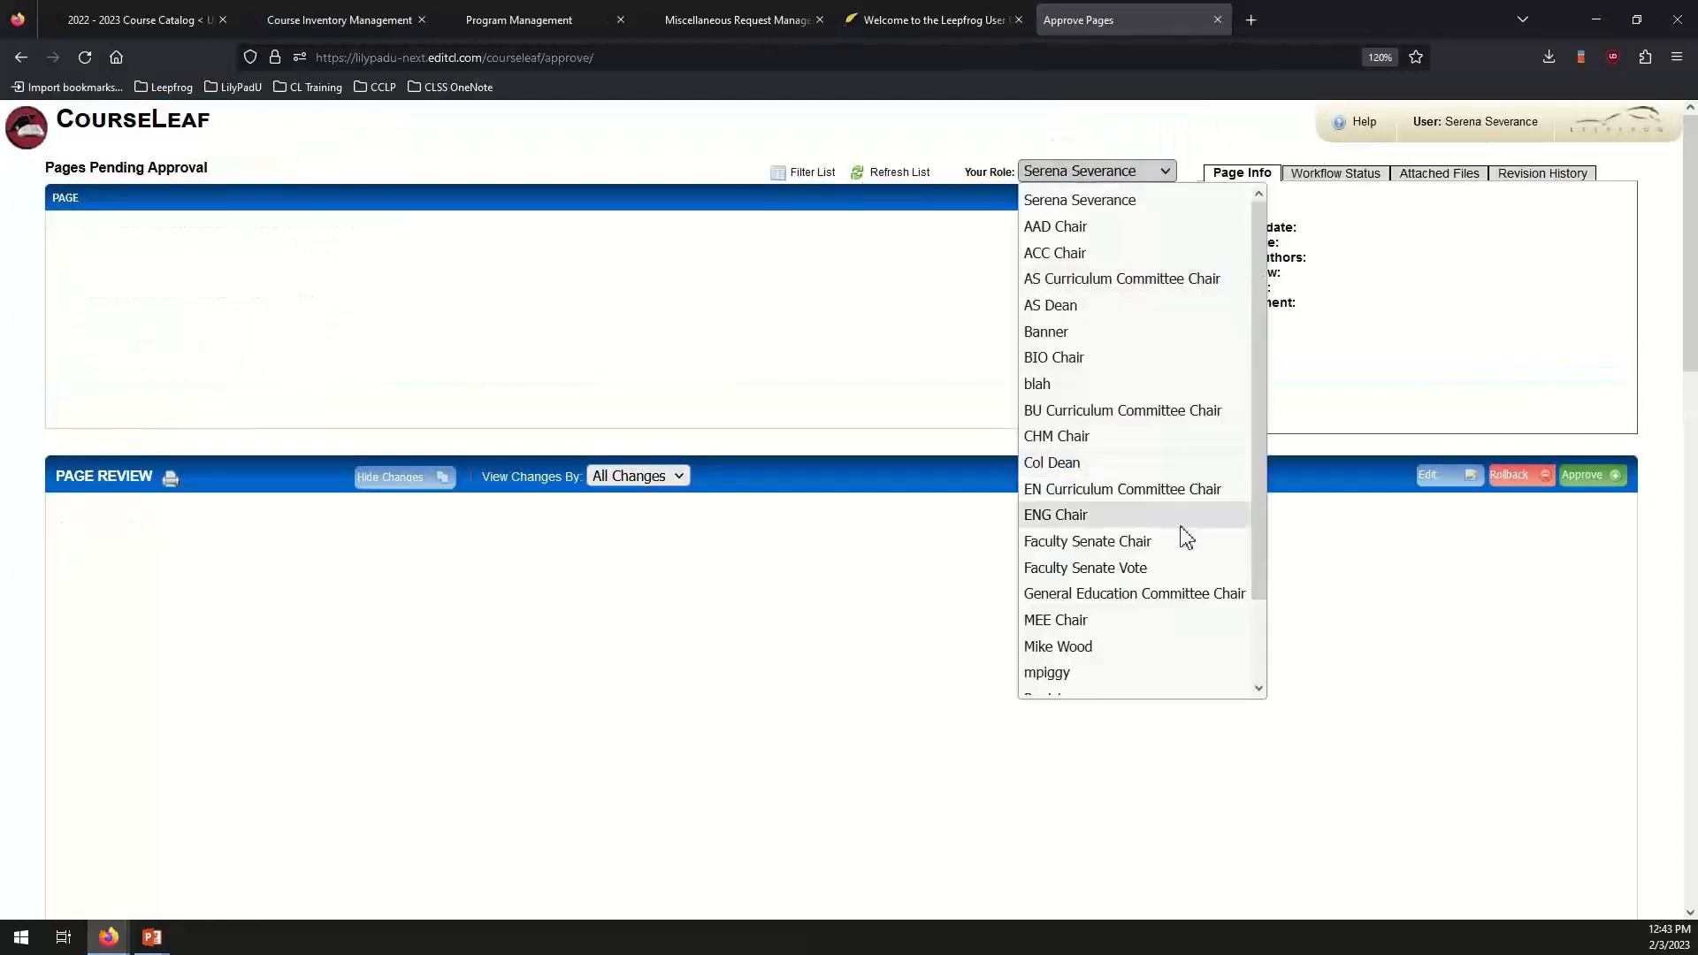
scroll(1176, 549, "down", 2)
left_click(1086, 610)
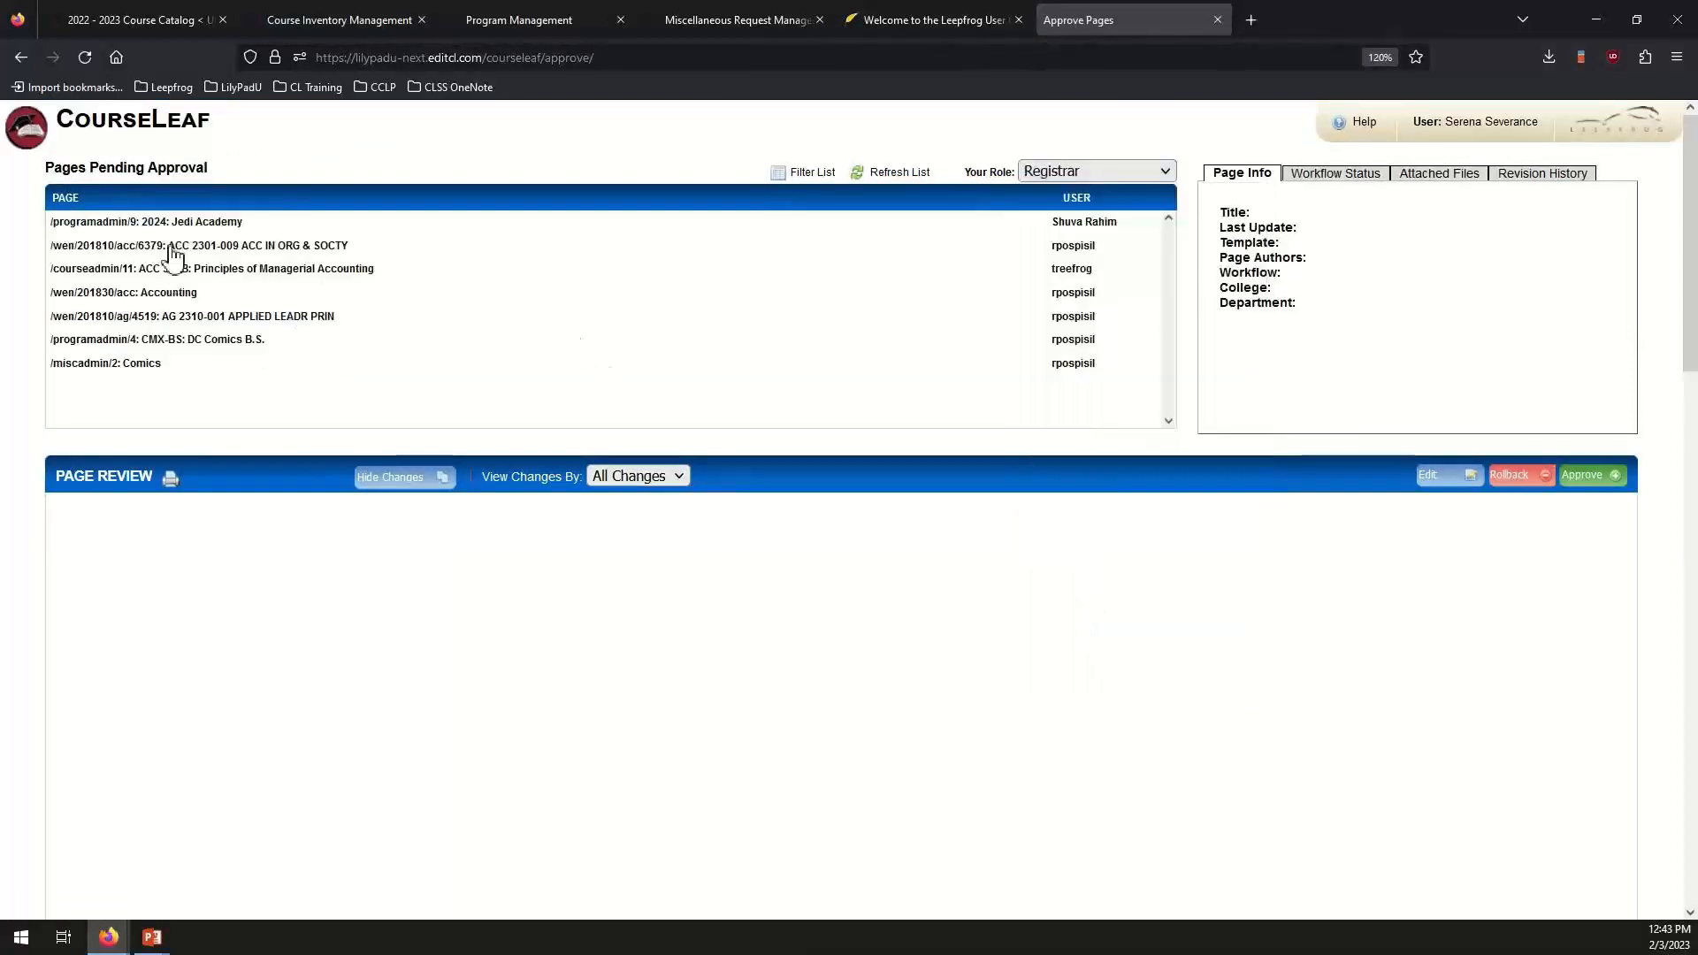
left_click(253, 273)
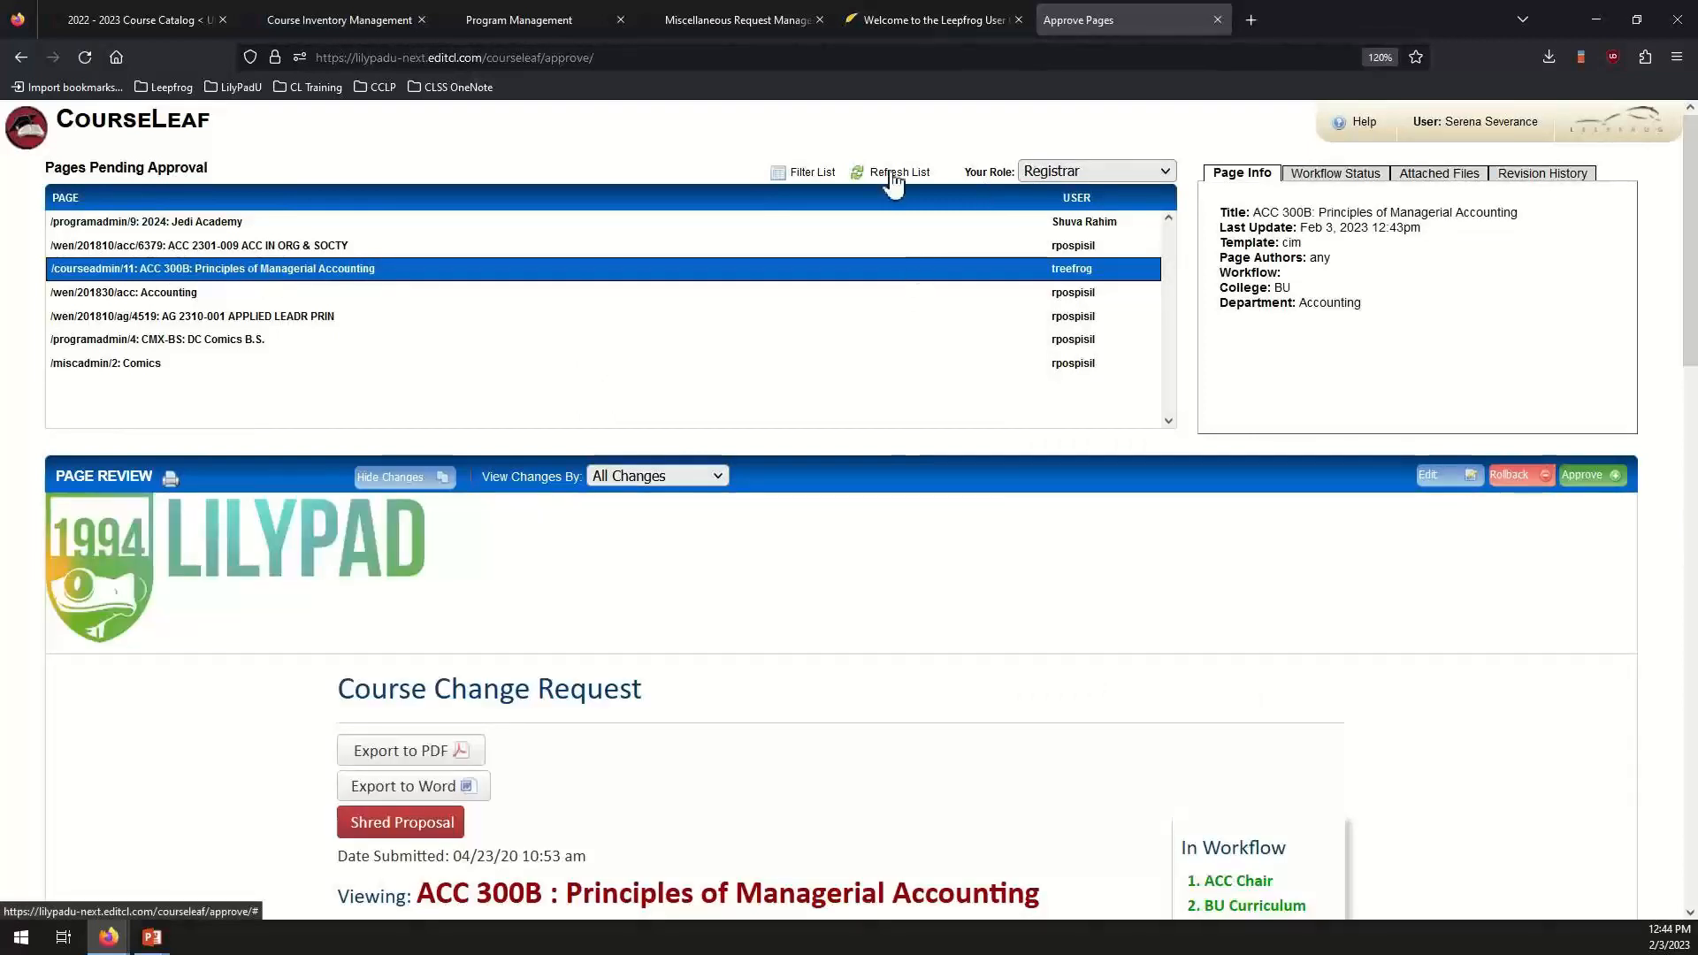
left_click(1524, 468)
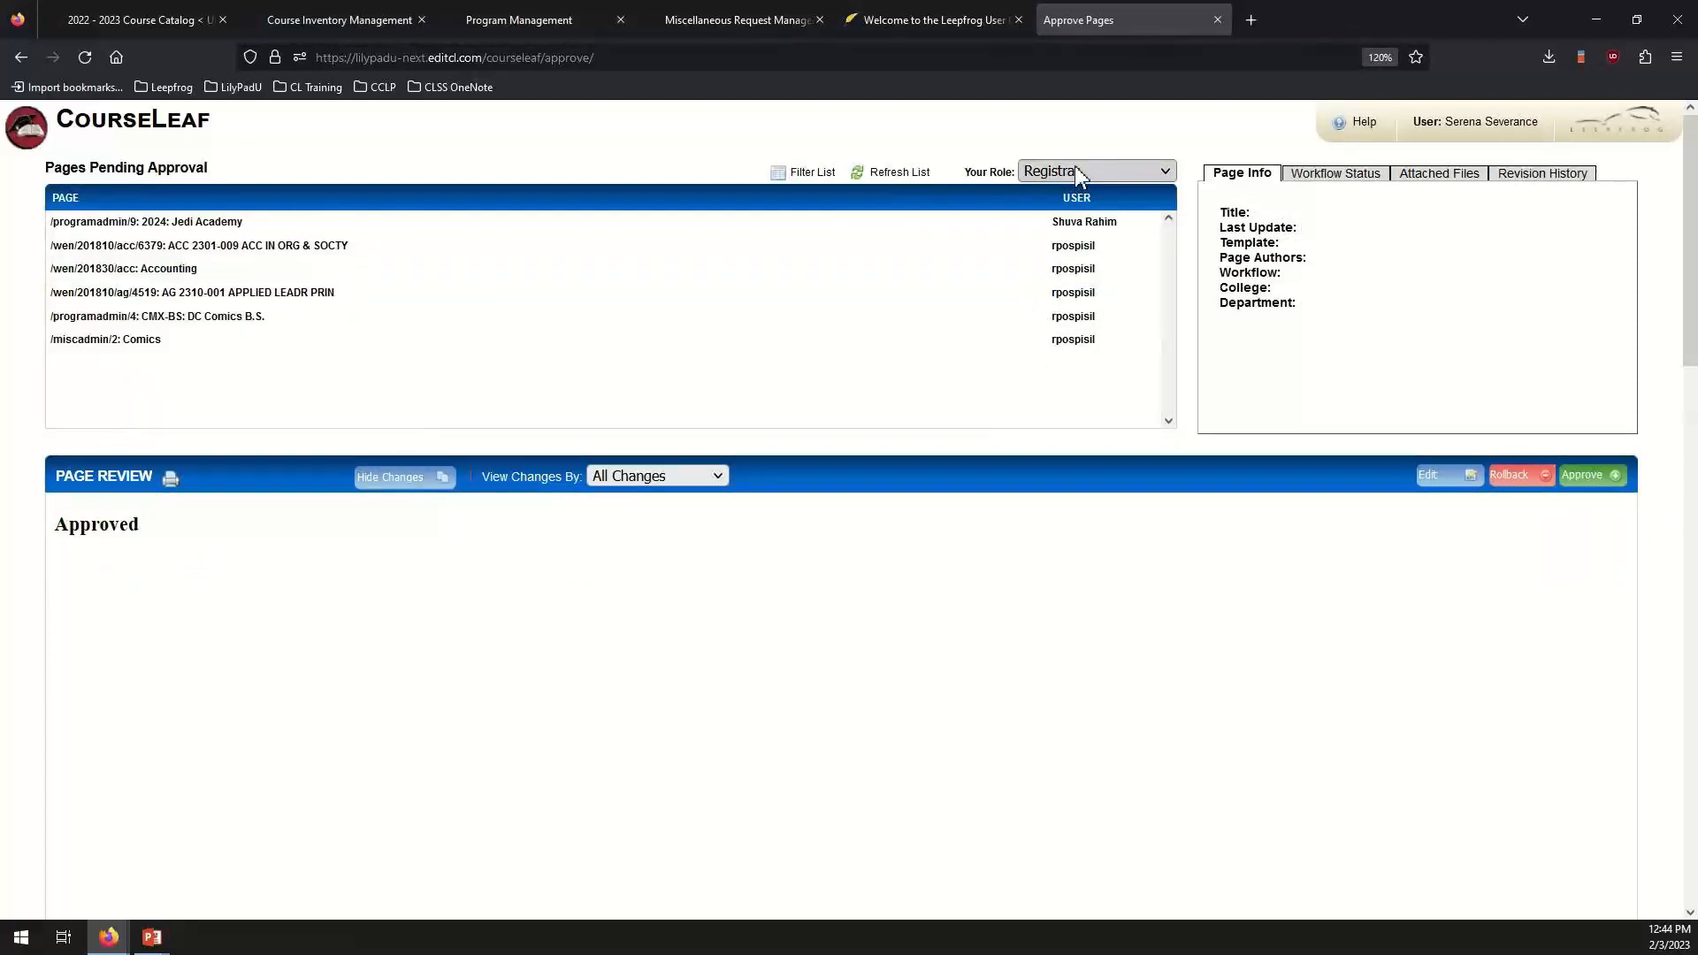
Refresh the list of pending pages and open the choice of approval roles.
left_click(909, 171)
left_click(1047, 176)
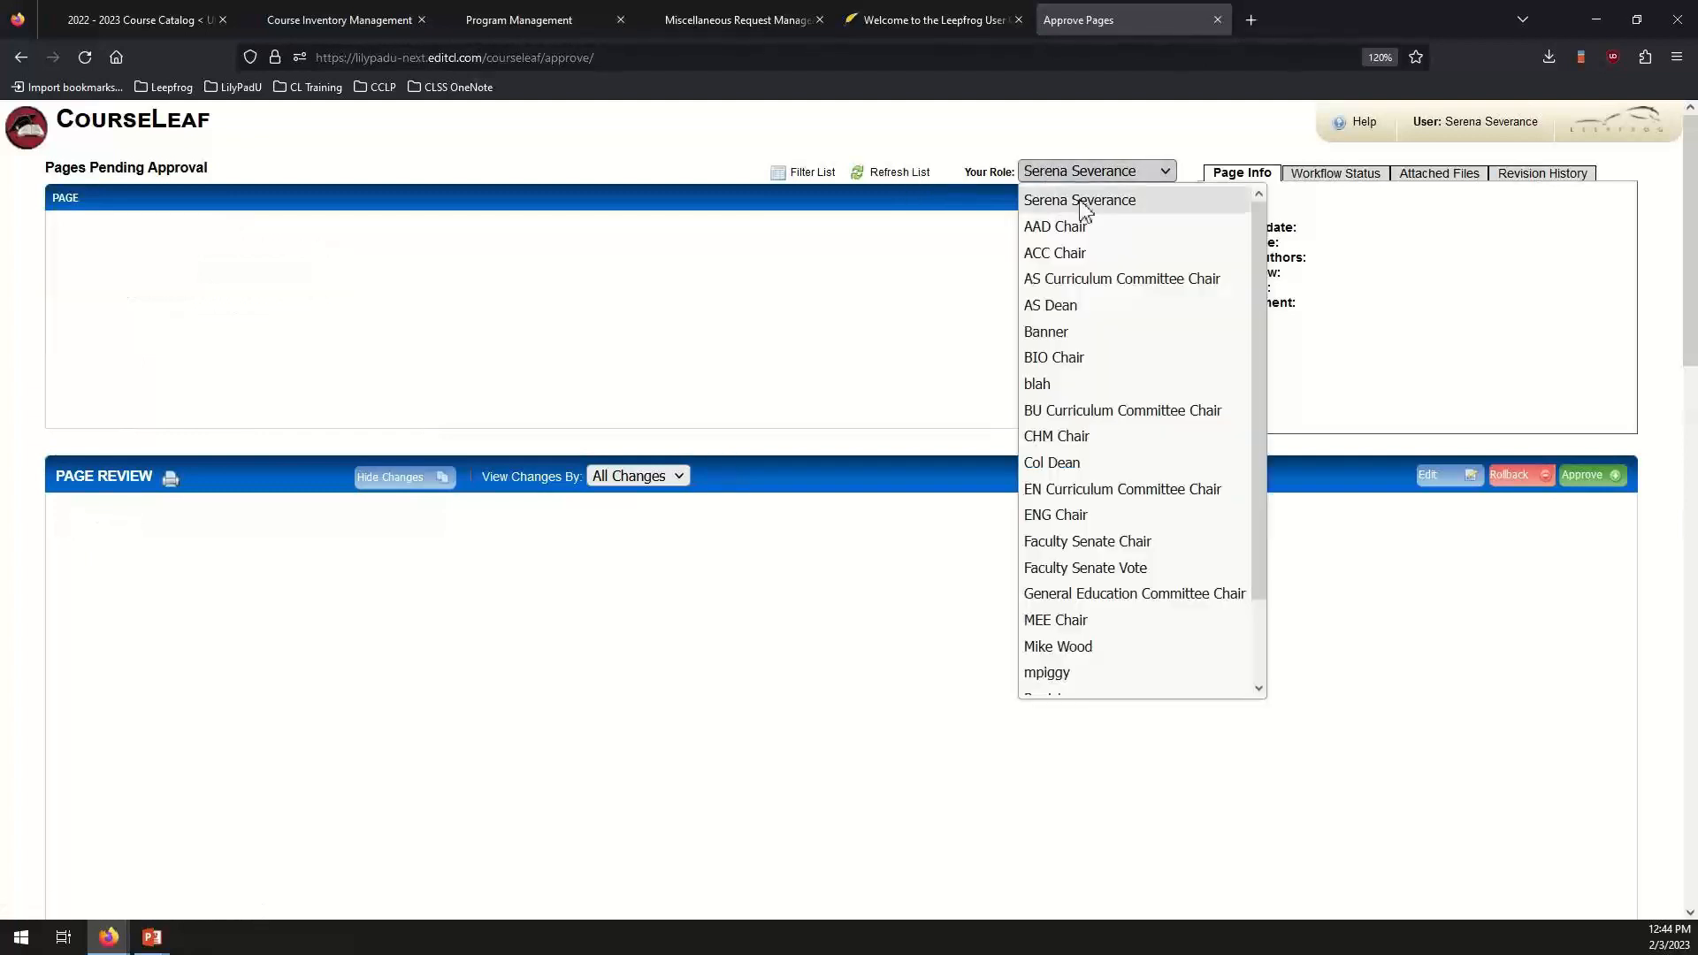
Switch the approval role to Banner and review the workflow and approval path of the ACC 300B course change request.
left_click(1067, 330)
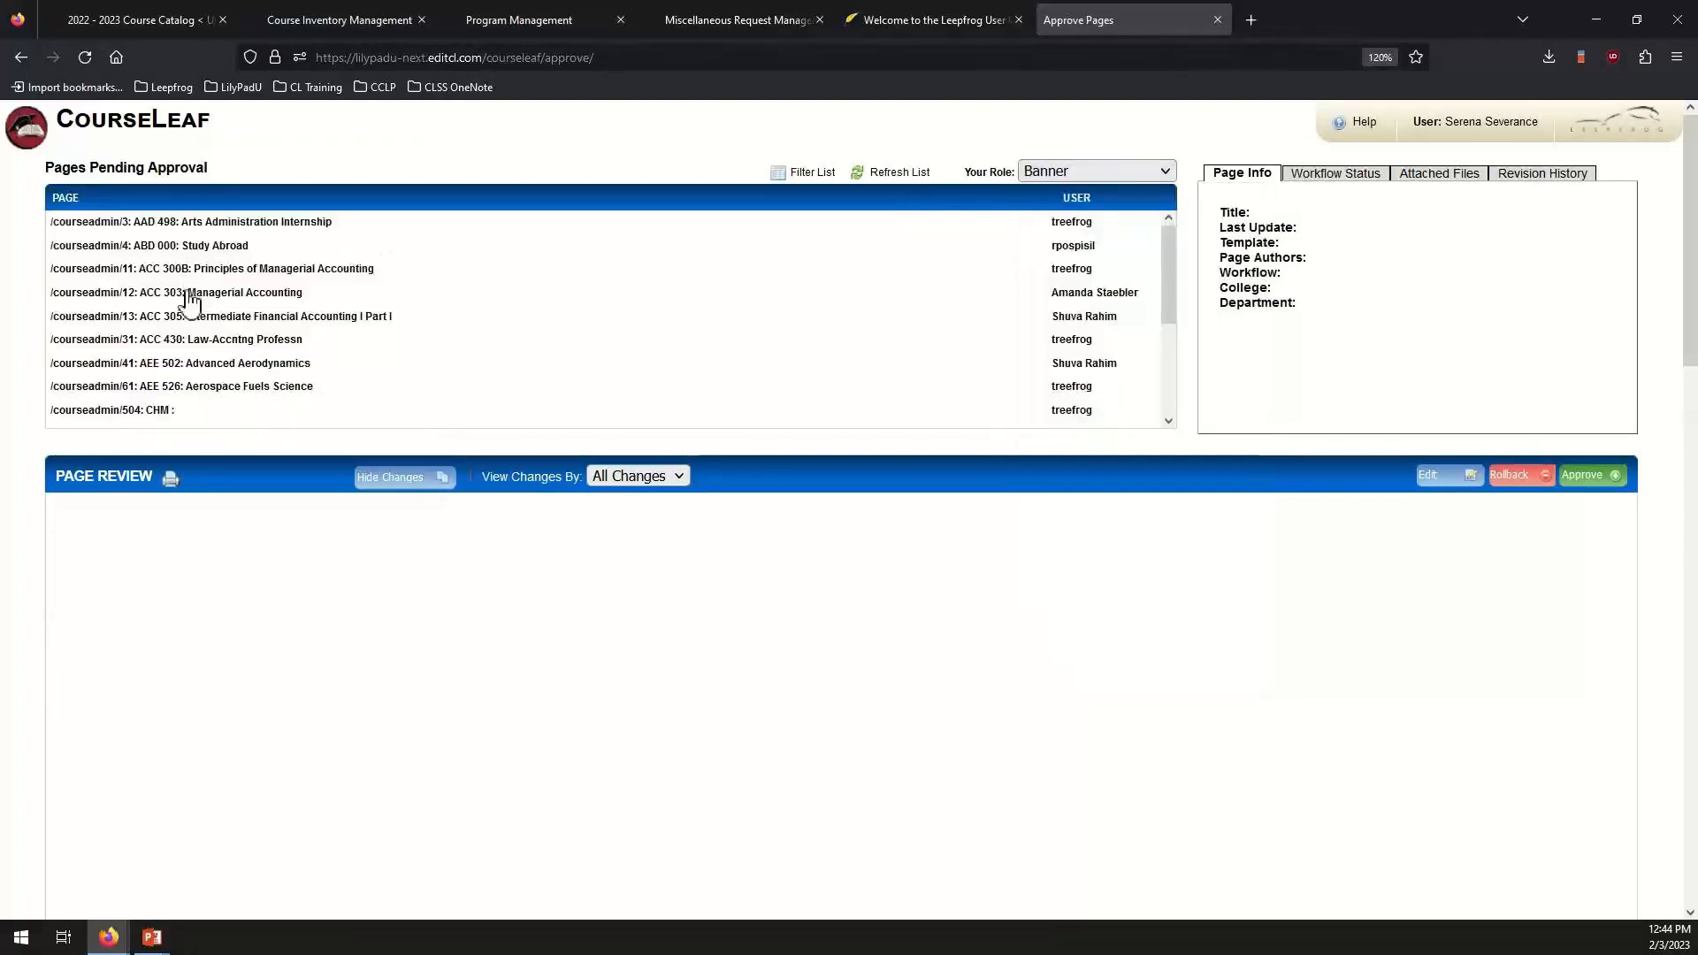
left_click(262, 270)
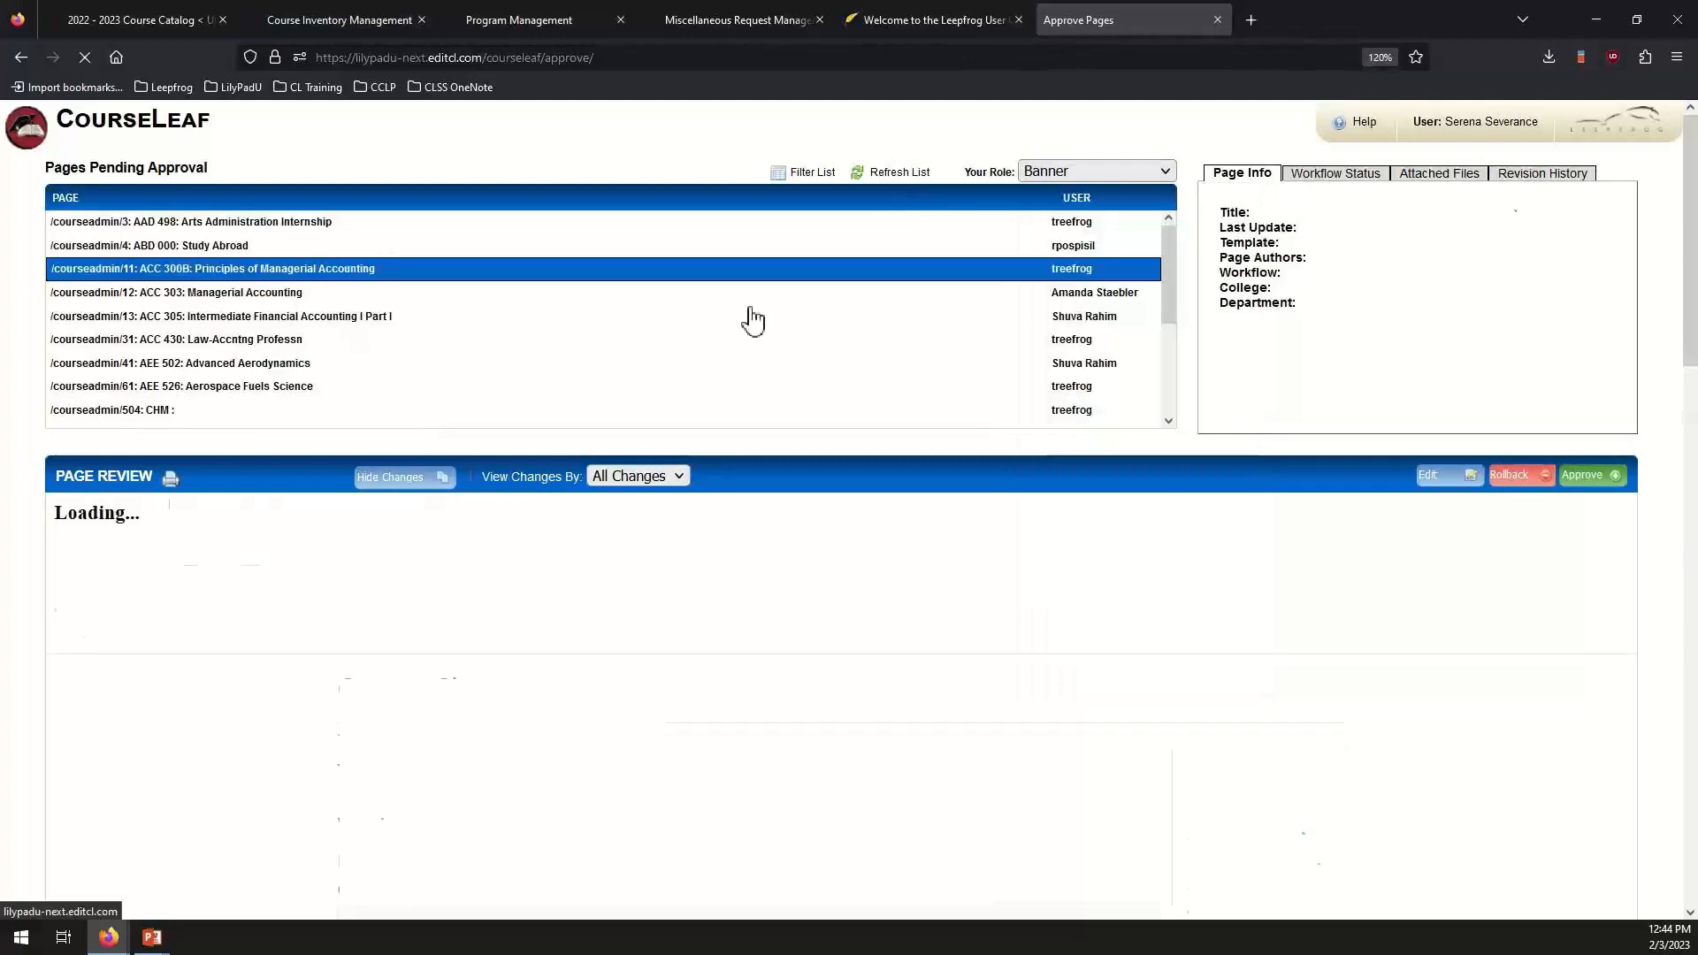
scroll(1382, 678, "down", 1)
scroll(1380, 673, "down", 5)
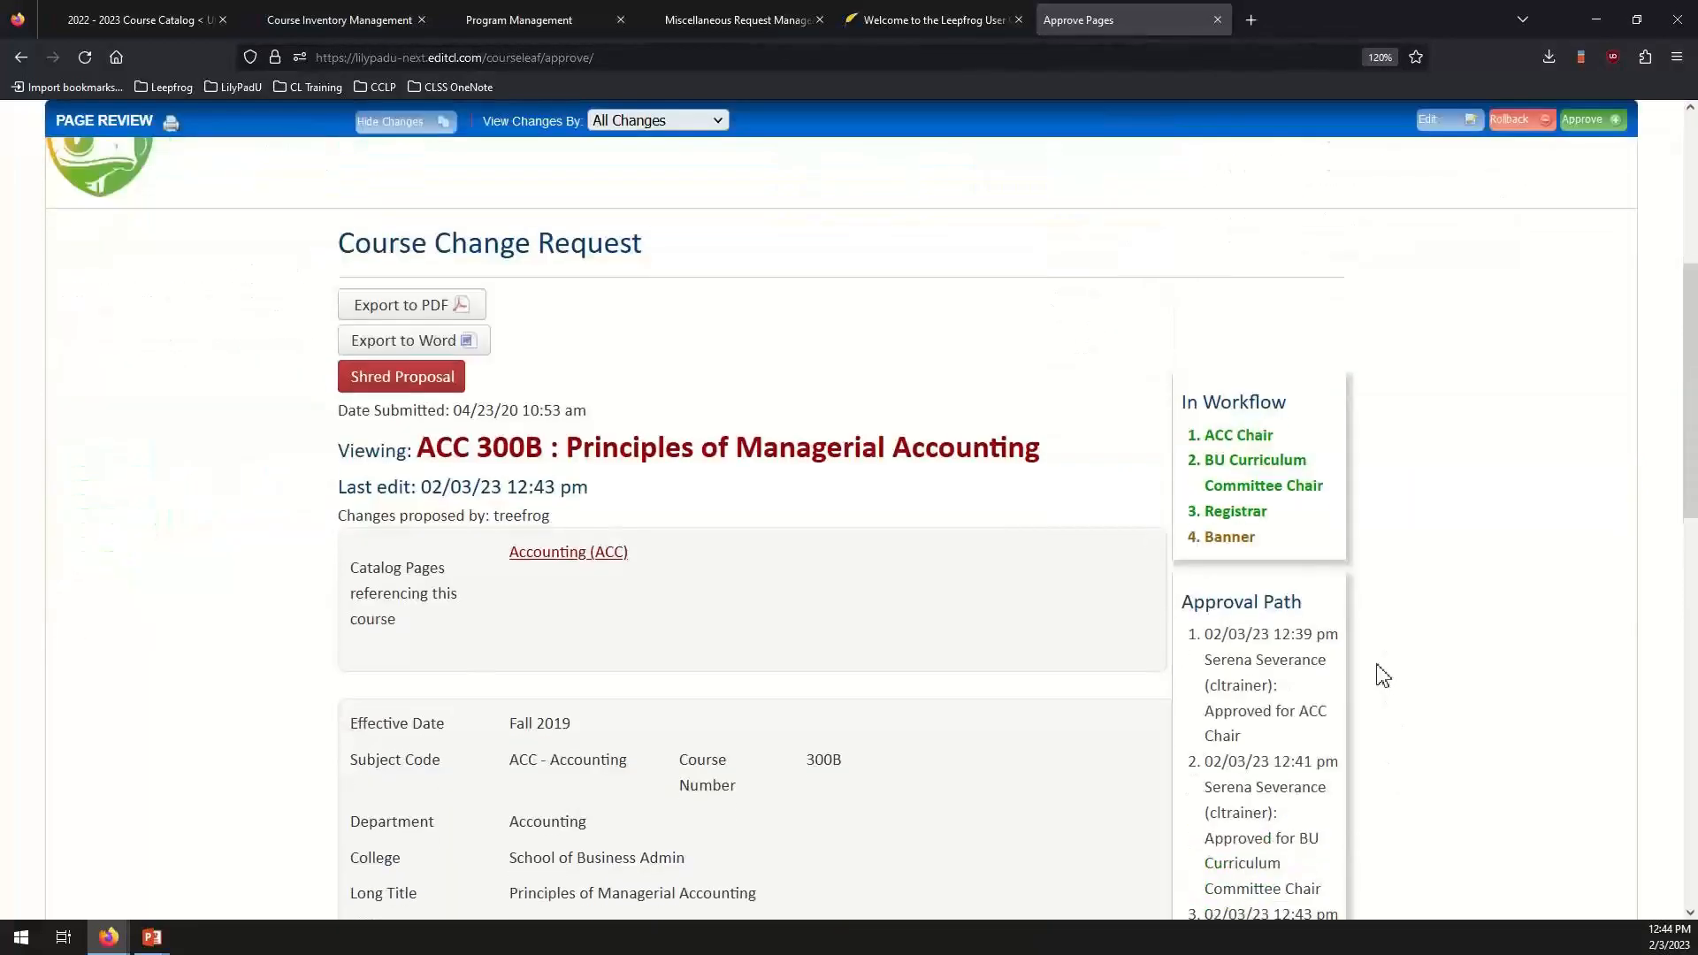
scroll(1376, 671, "up", 6)
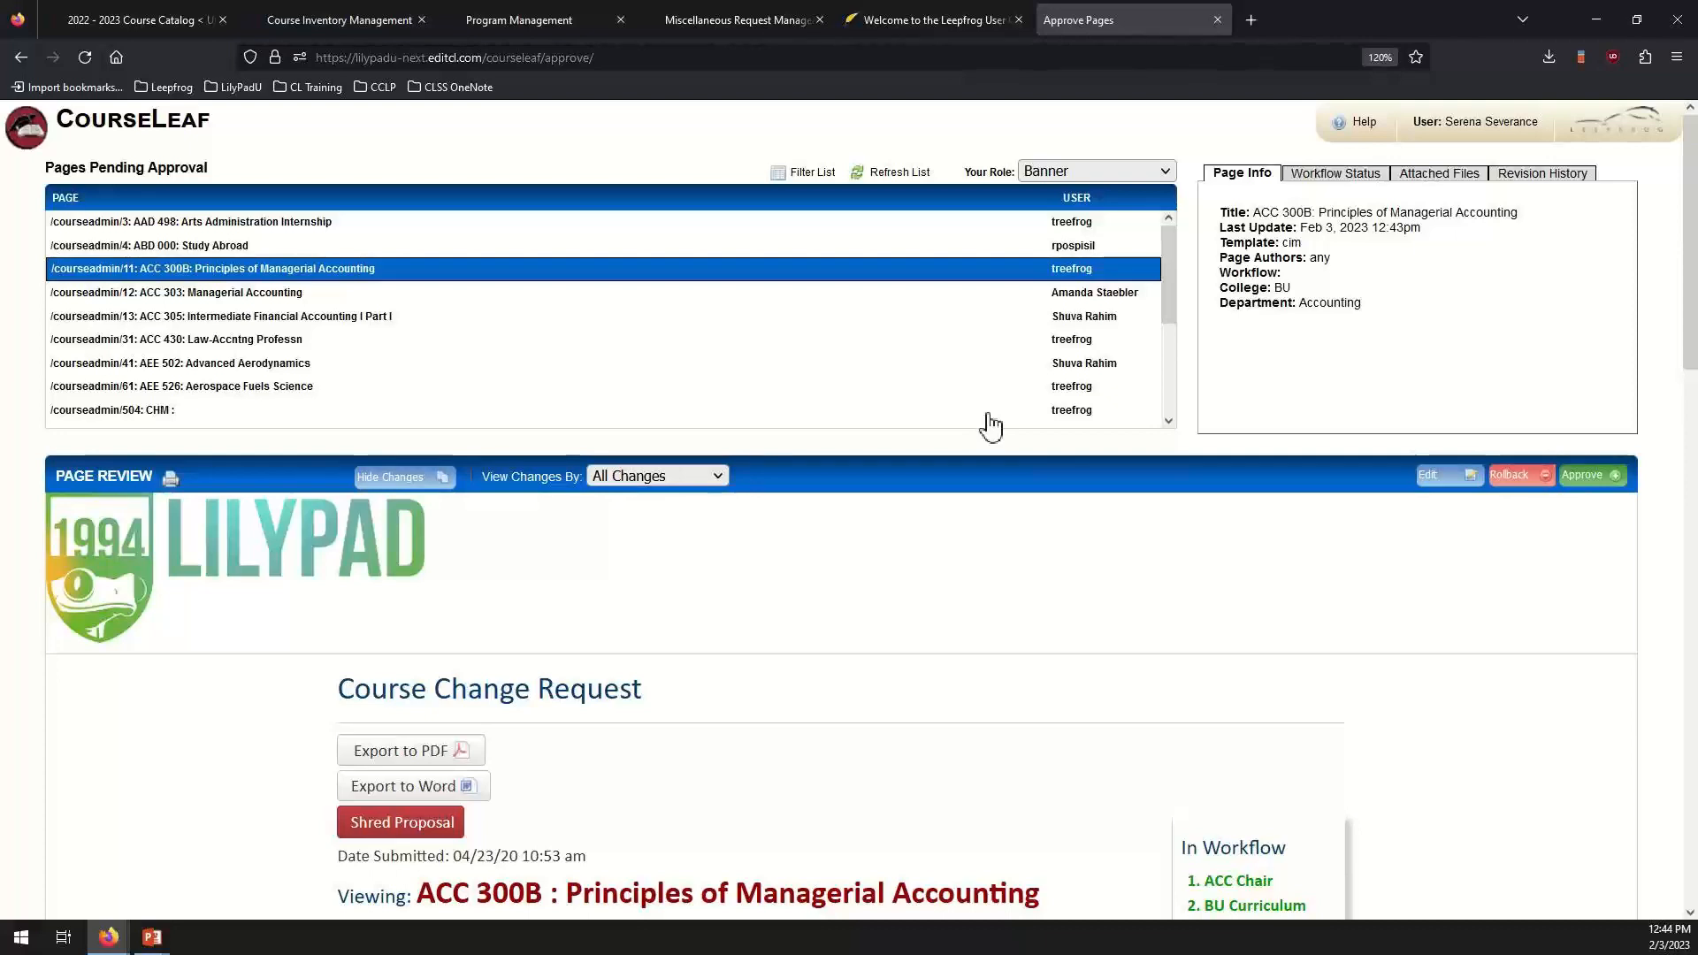
Go to the Course Inventory Management page and view its search and new course proposal options.
left_click(332, 22)
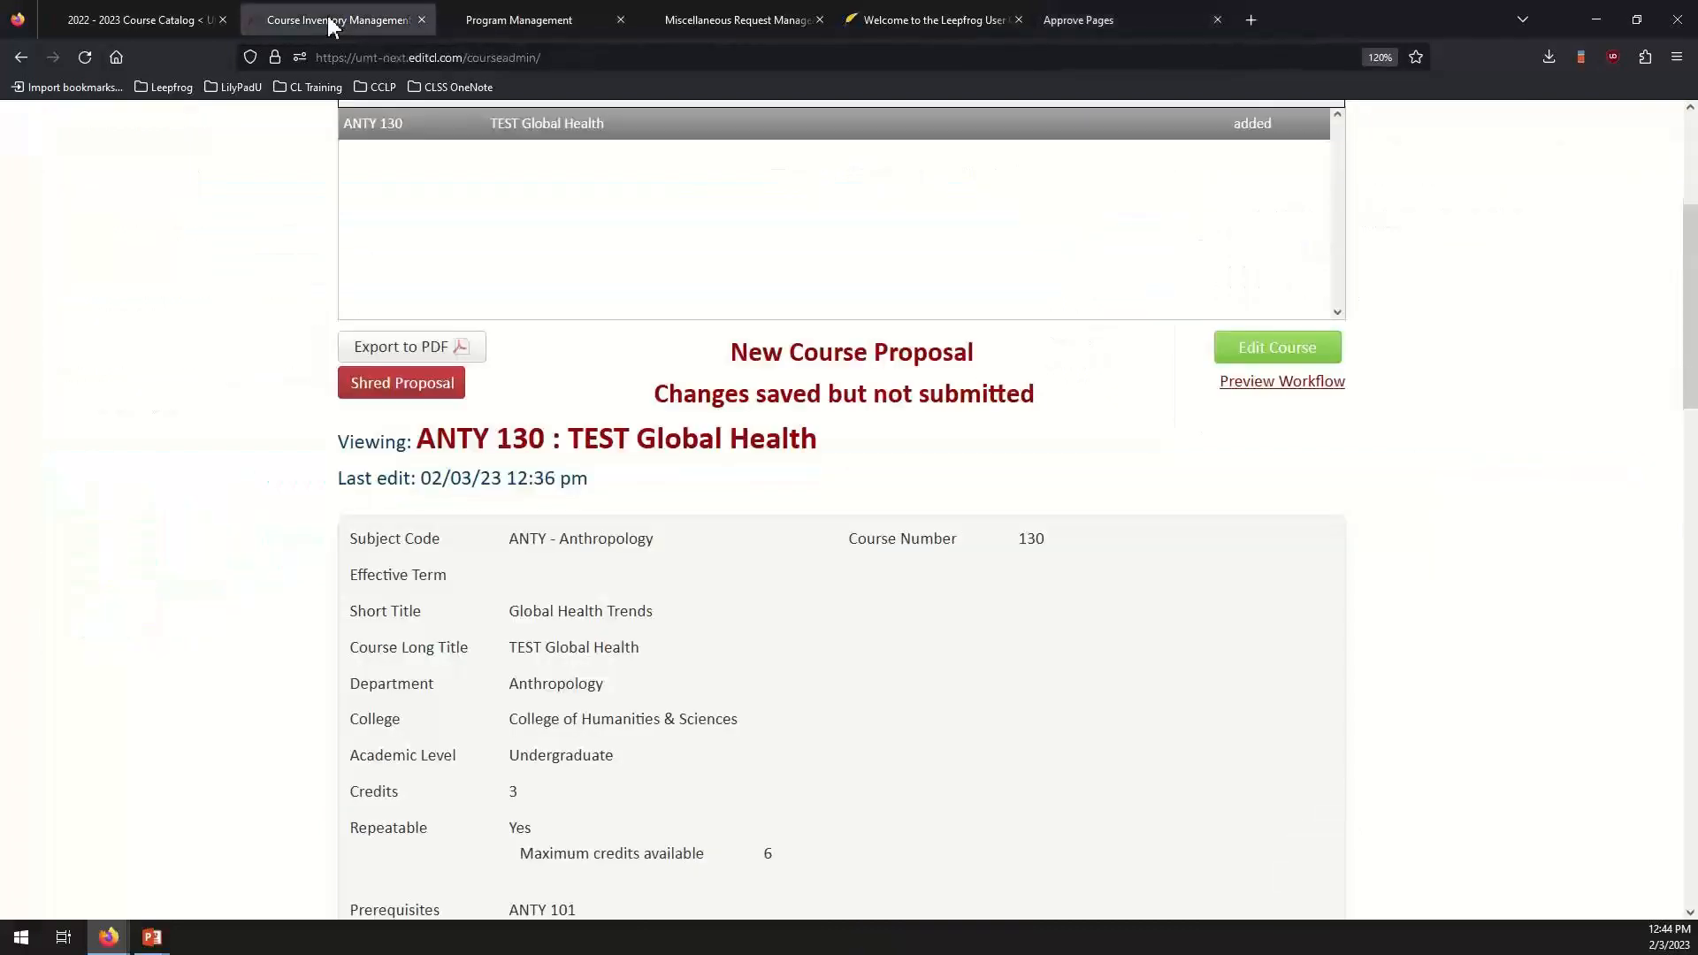
scroll(1066, 354, "up", 3)
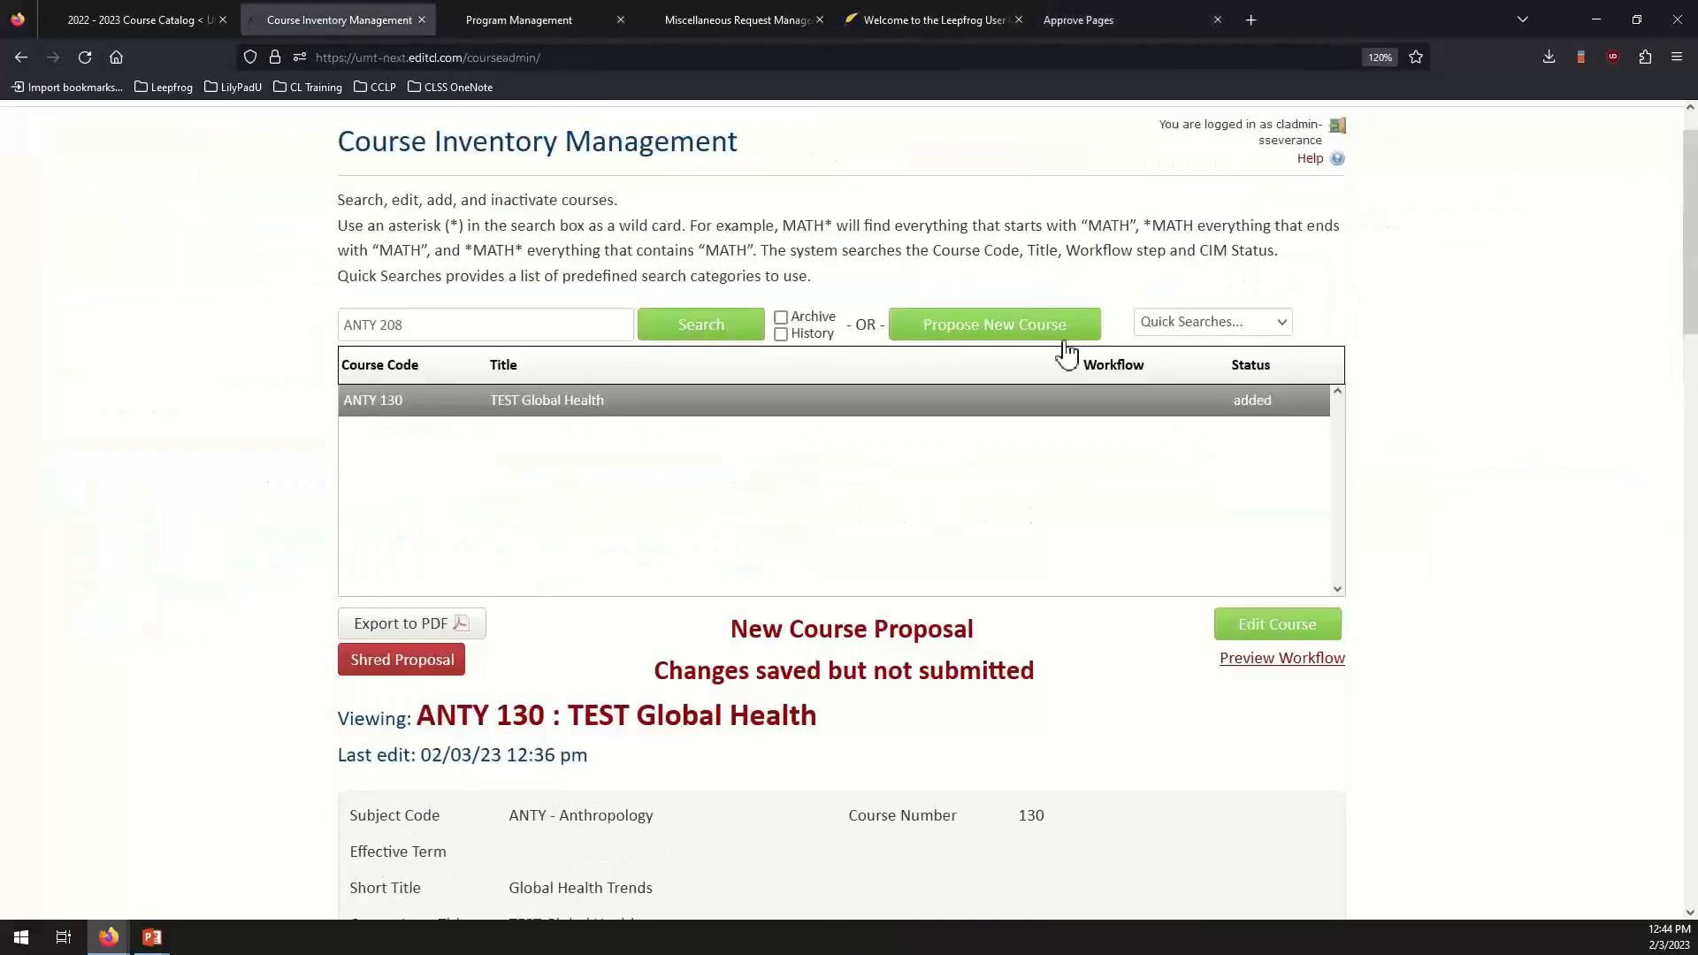
scroll(1066, 354, "up", 1)
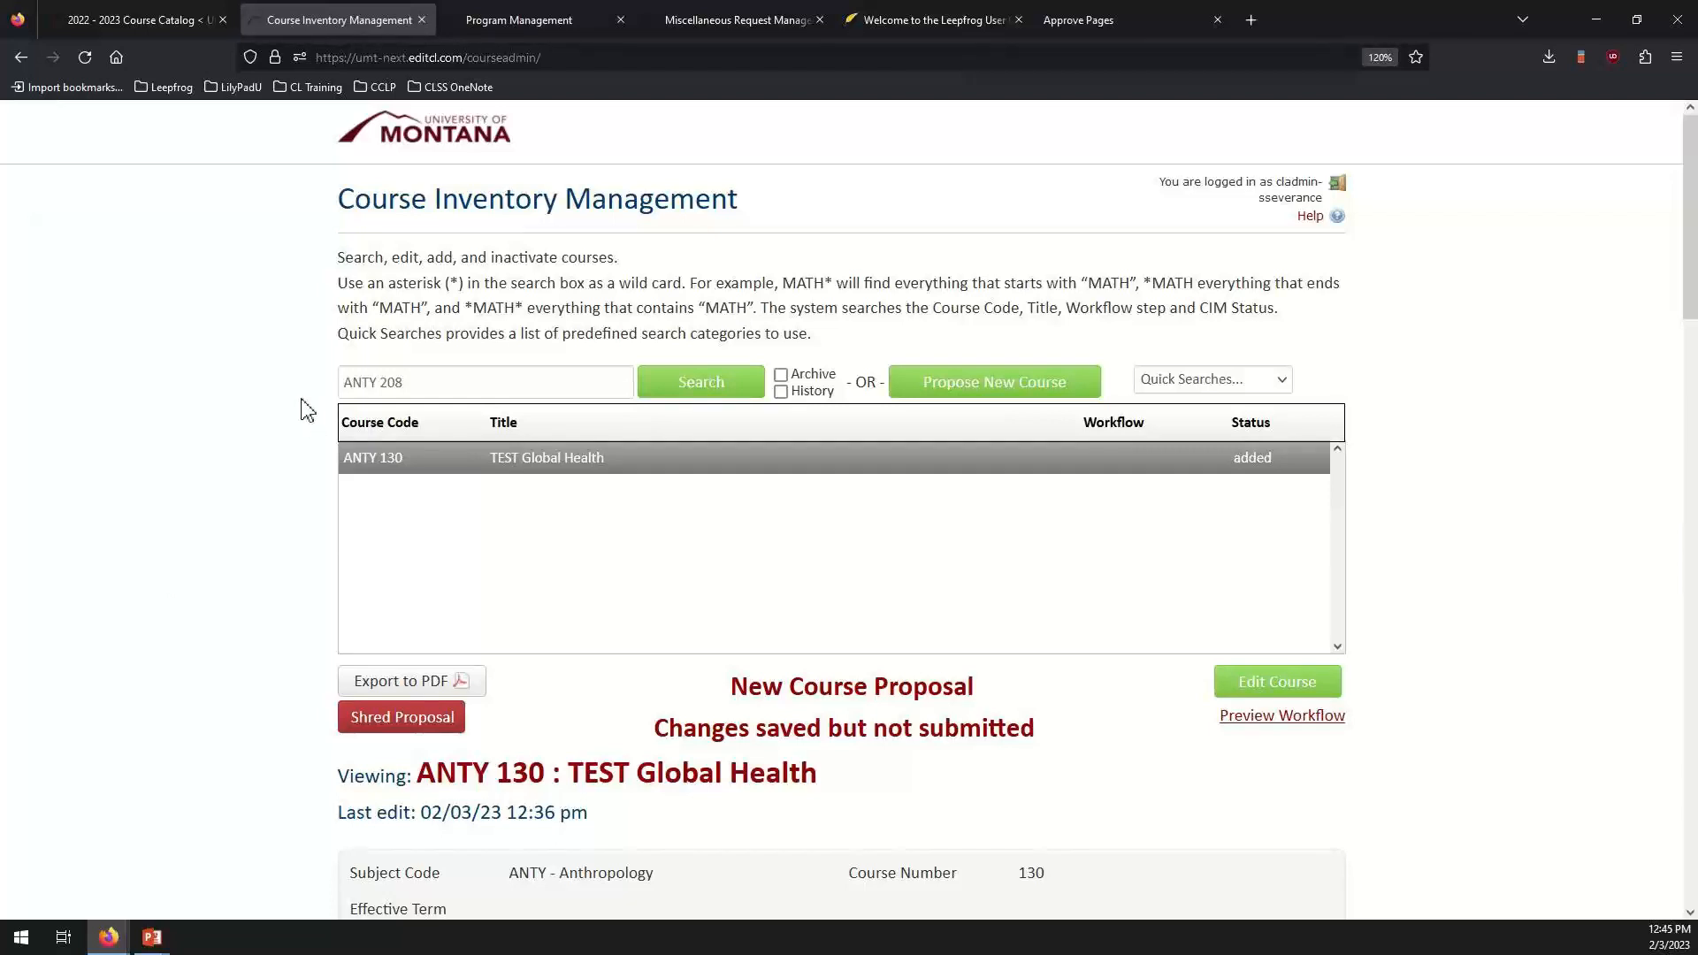
Go to the Program Management page and highlight the programadmin part of its address and the migration notice for Associate of Arts.
left_click(559, 31)
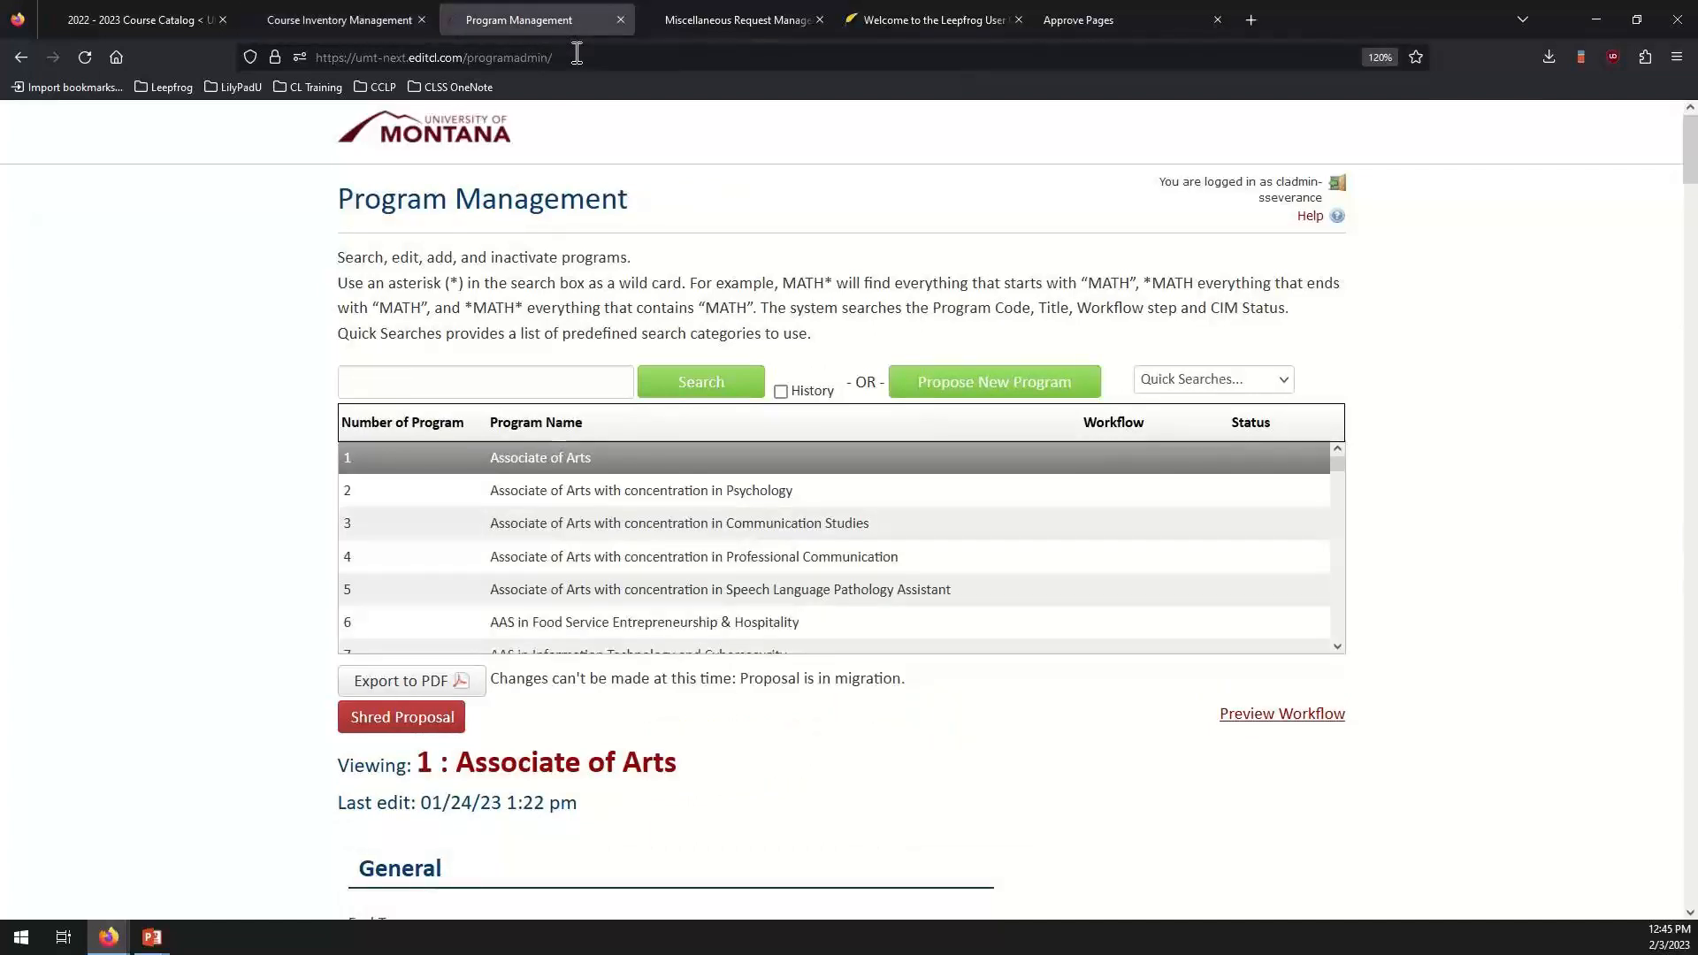
left_click(573, 57)
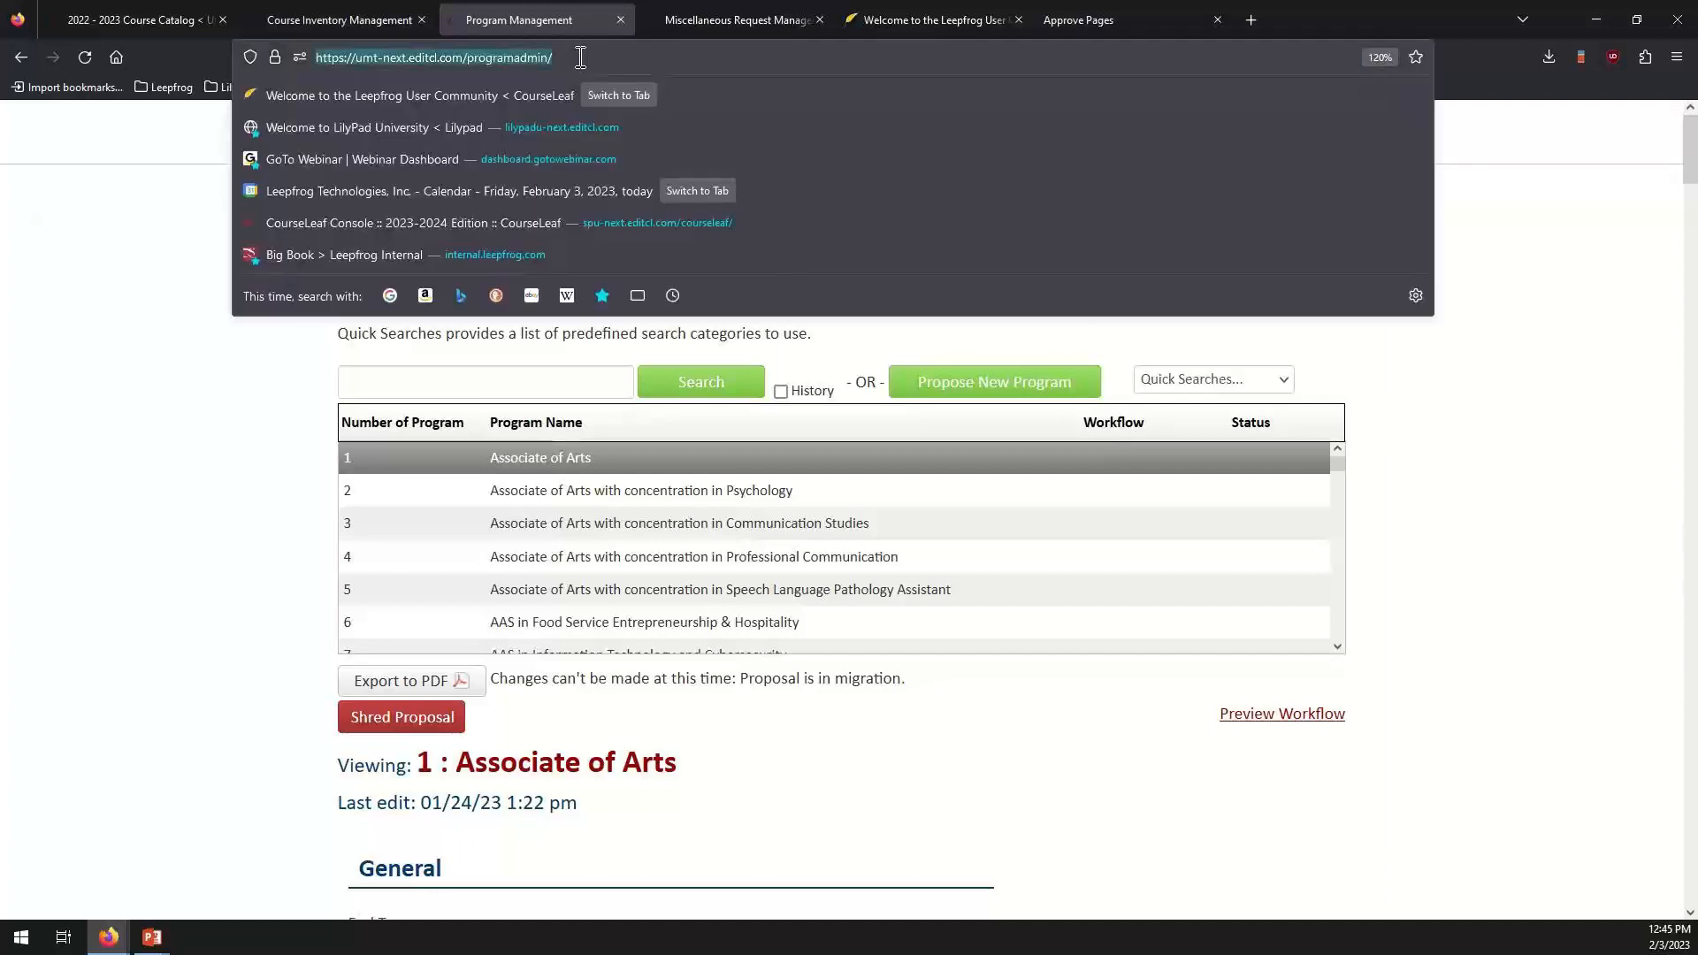
left_click_drag(575, 57, 464, 57)
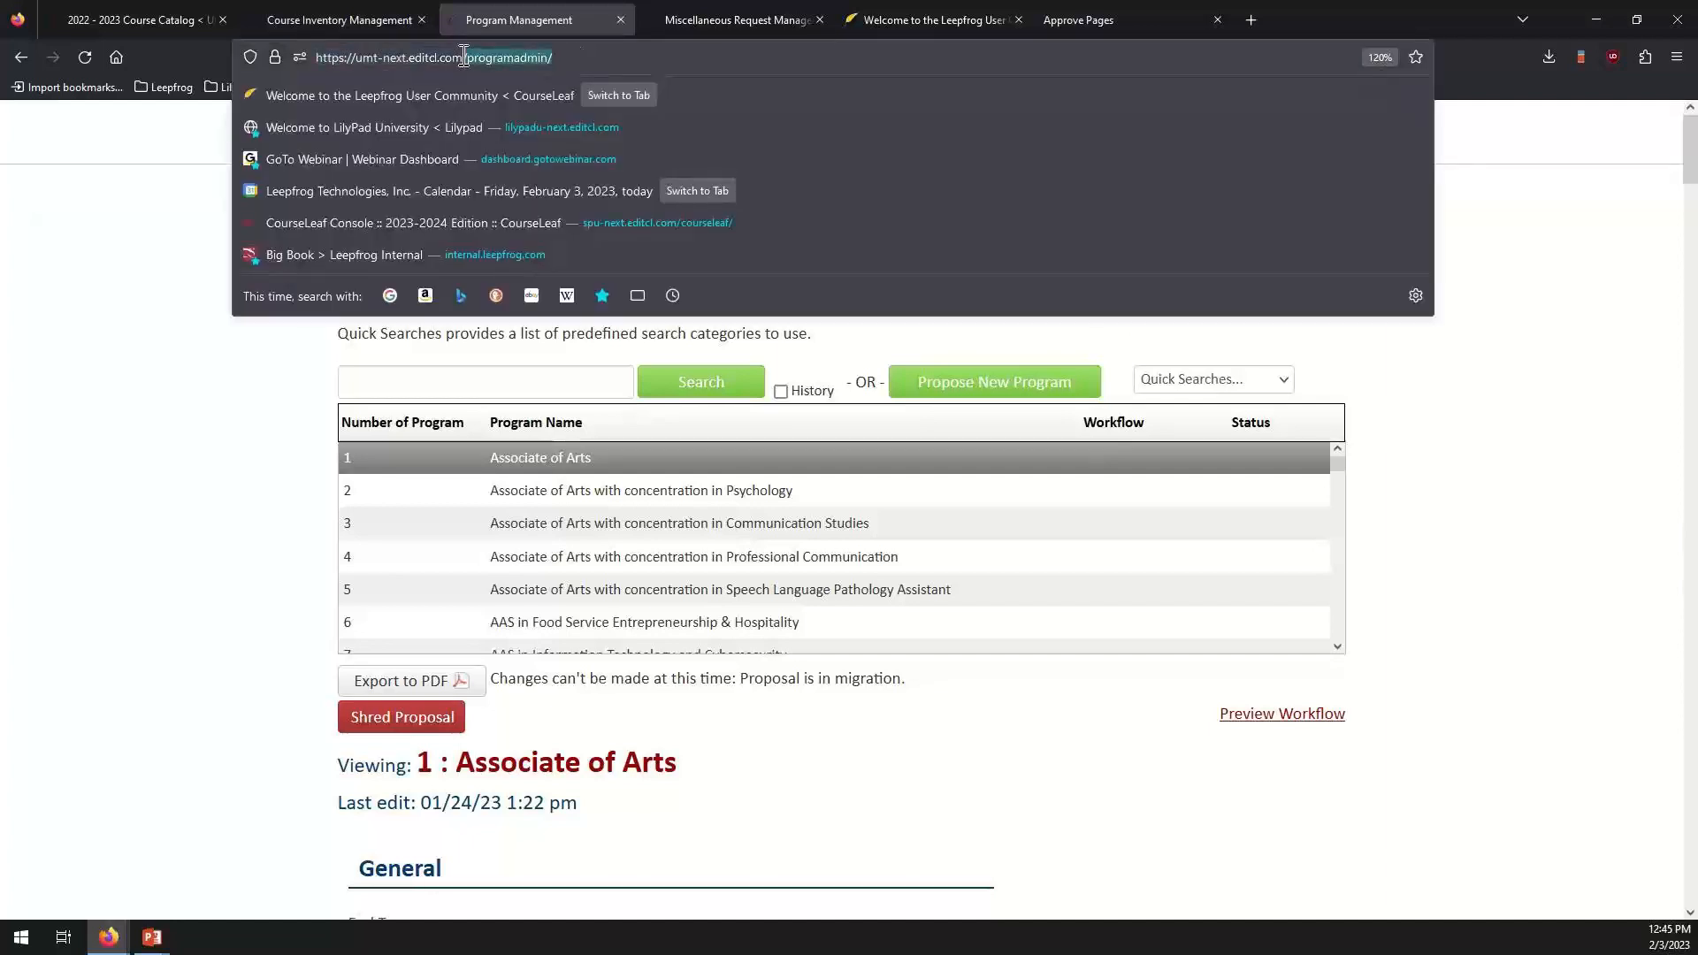
left_click(25, 485)
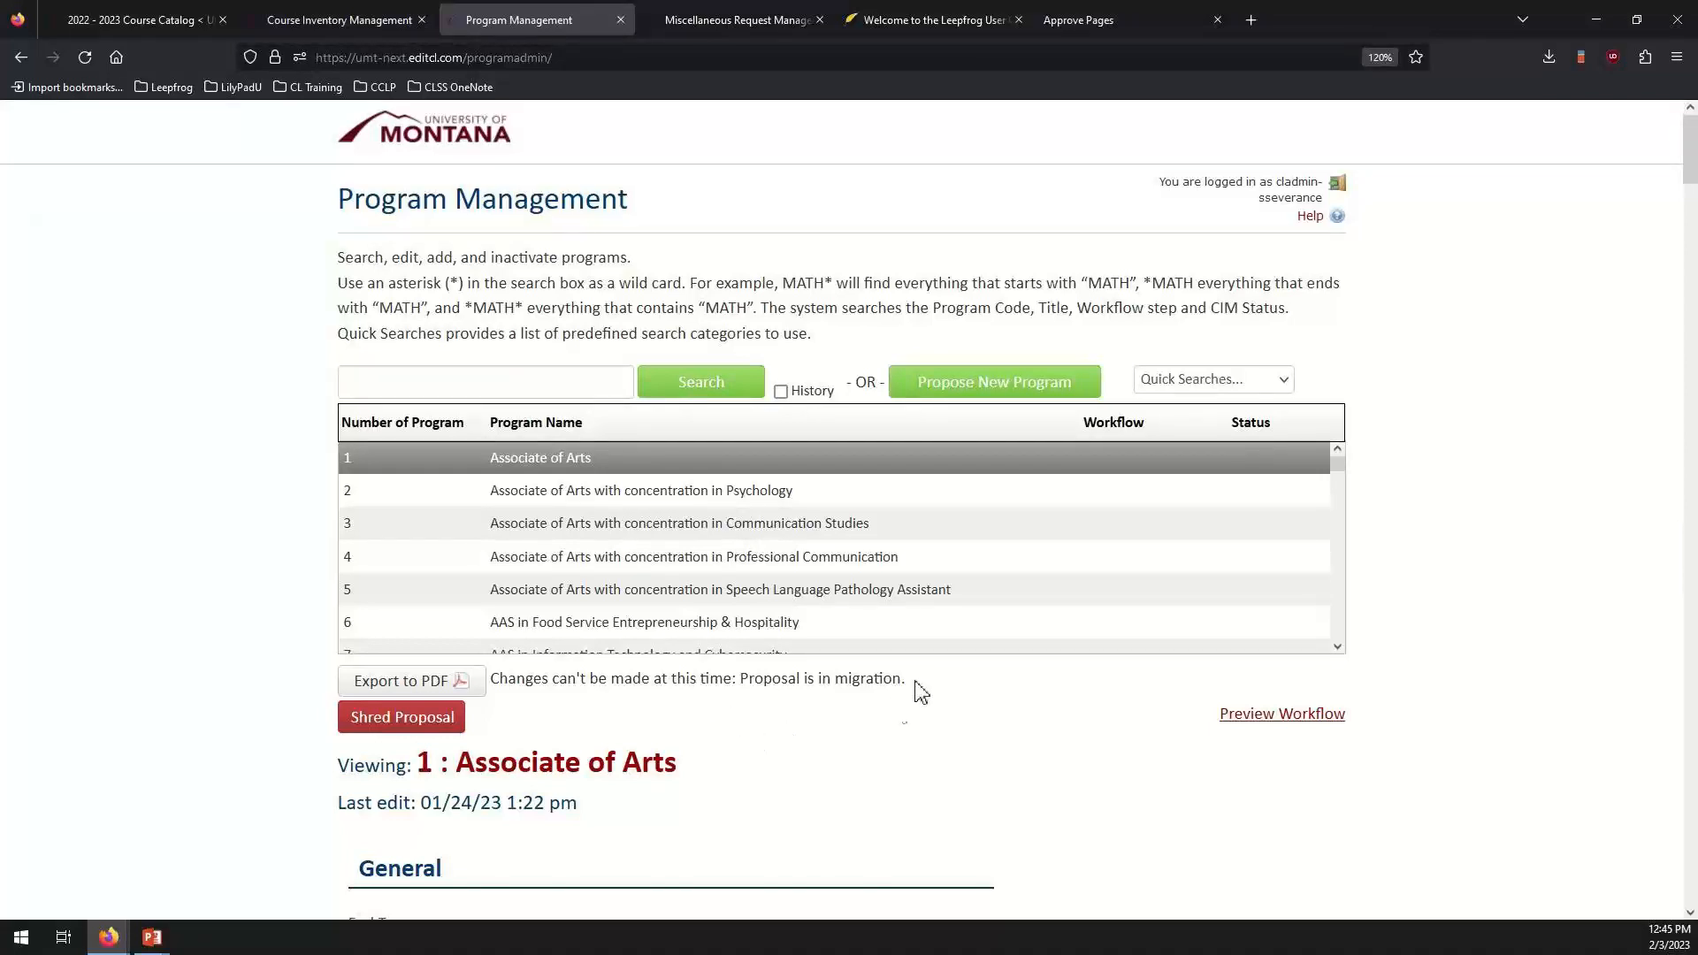
left_click_drag(909, 678, 490, 679)
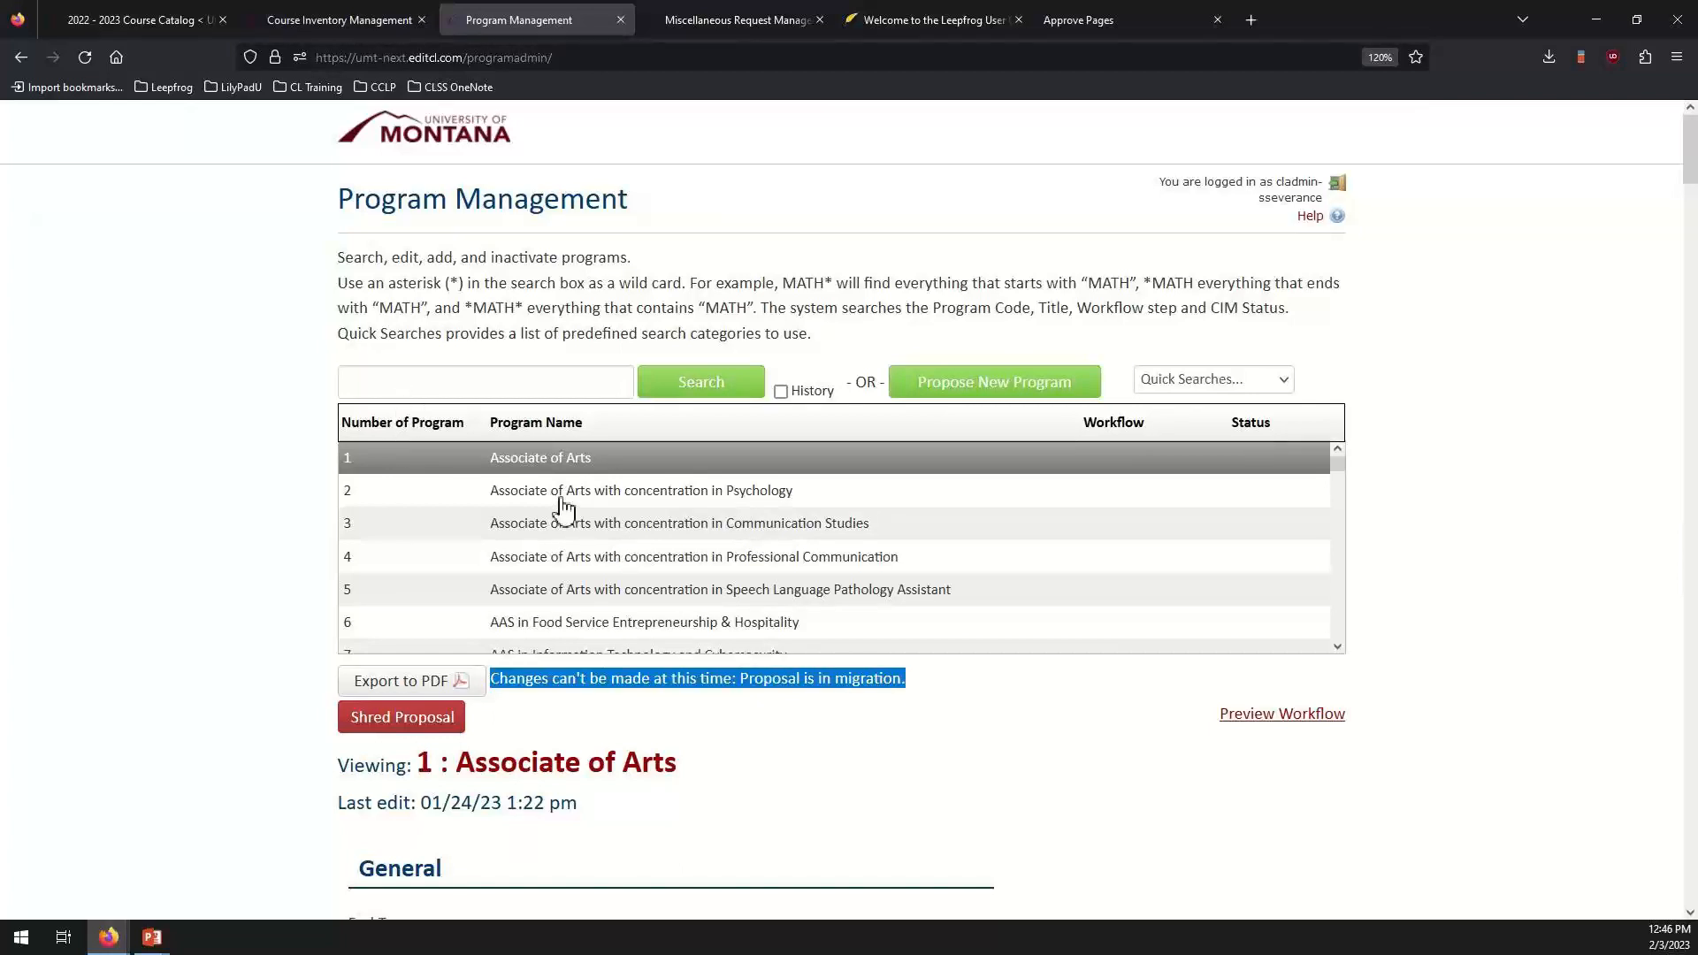
Search the programs for "*Anthro*" and look through the whole list of matches.
left_click(421, 379)
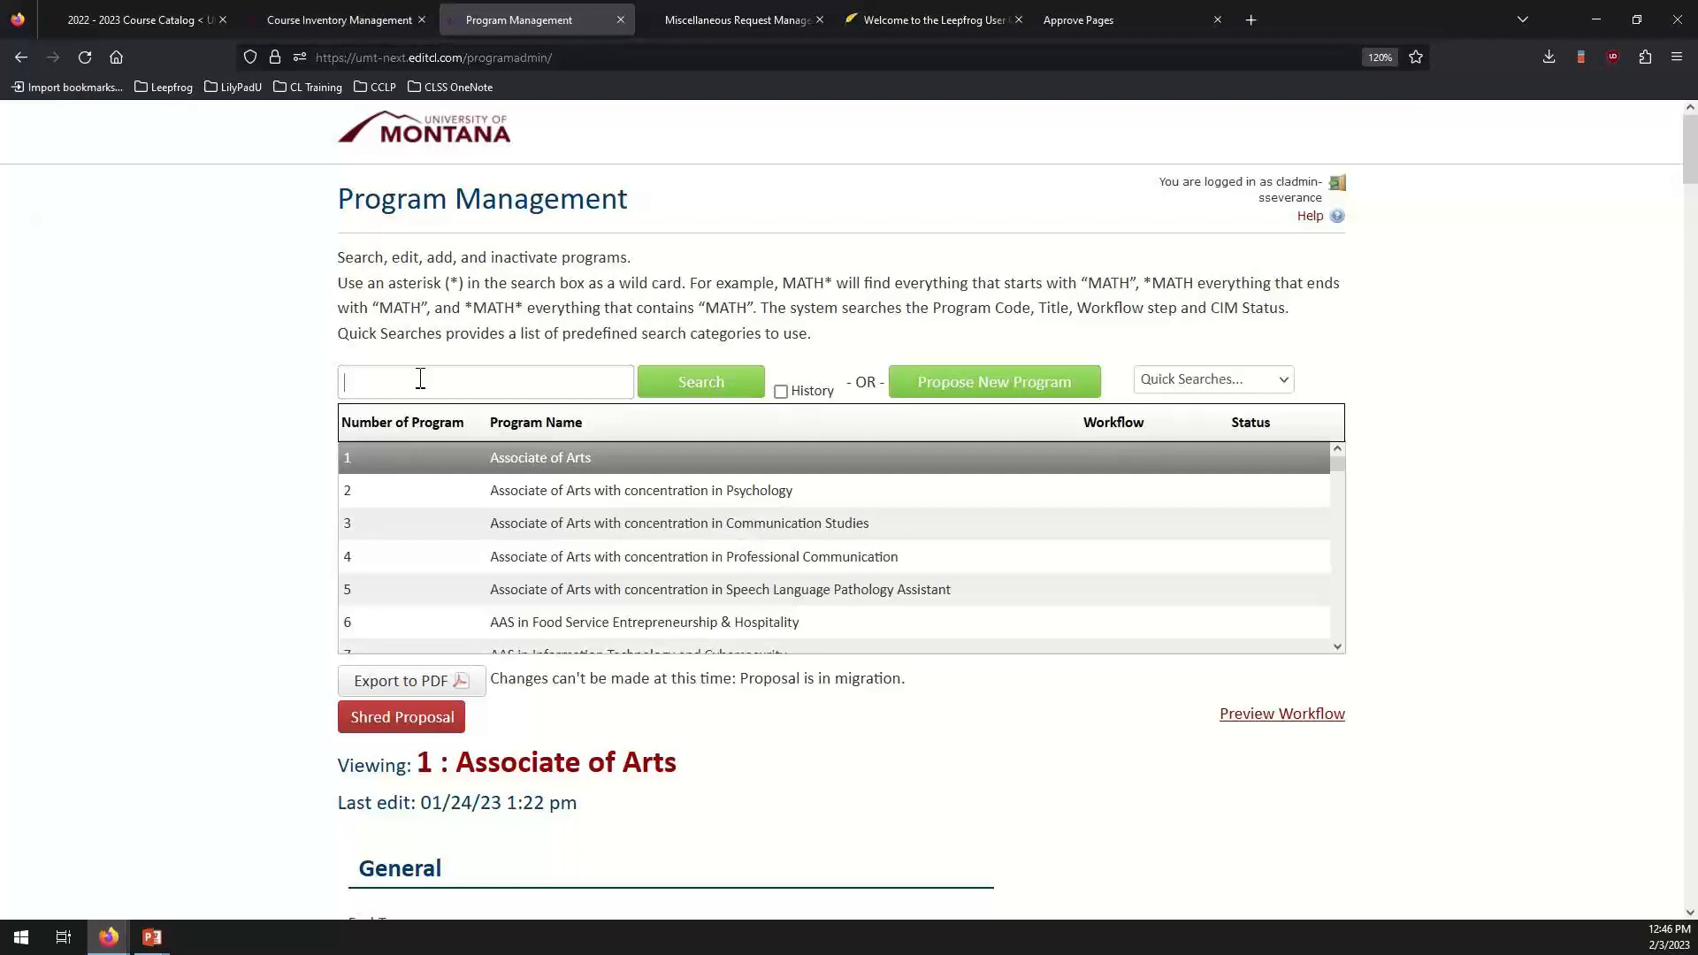
type("*Anthro")
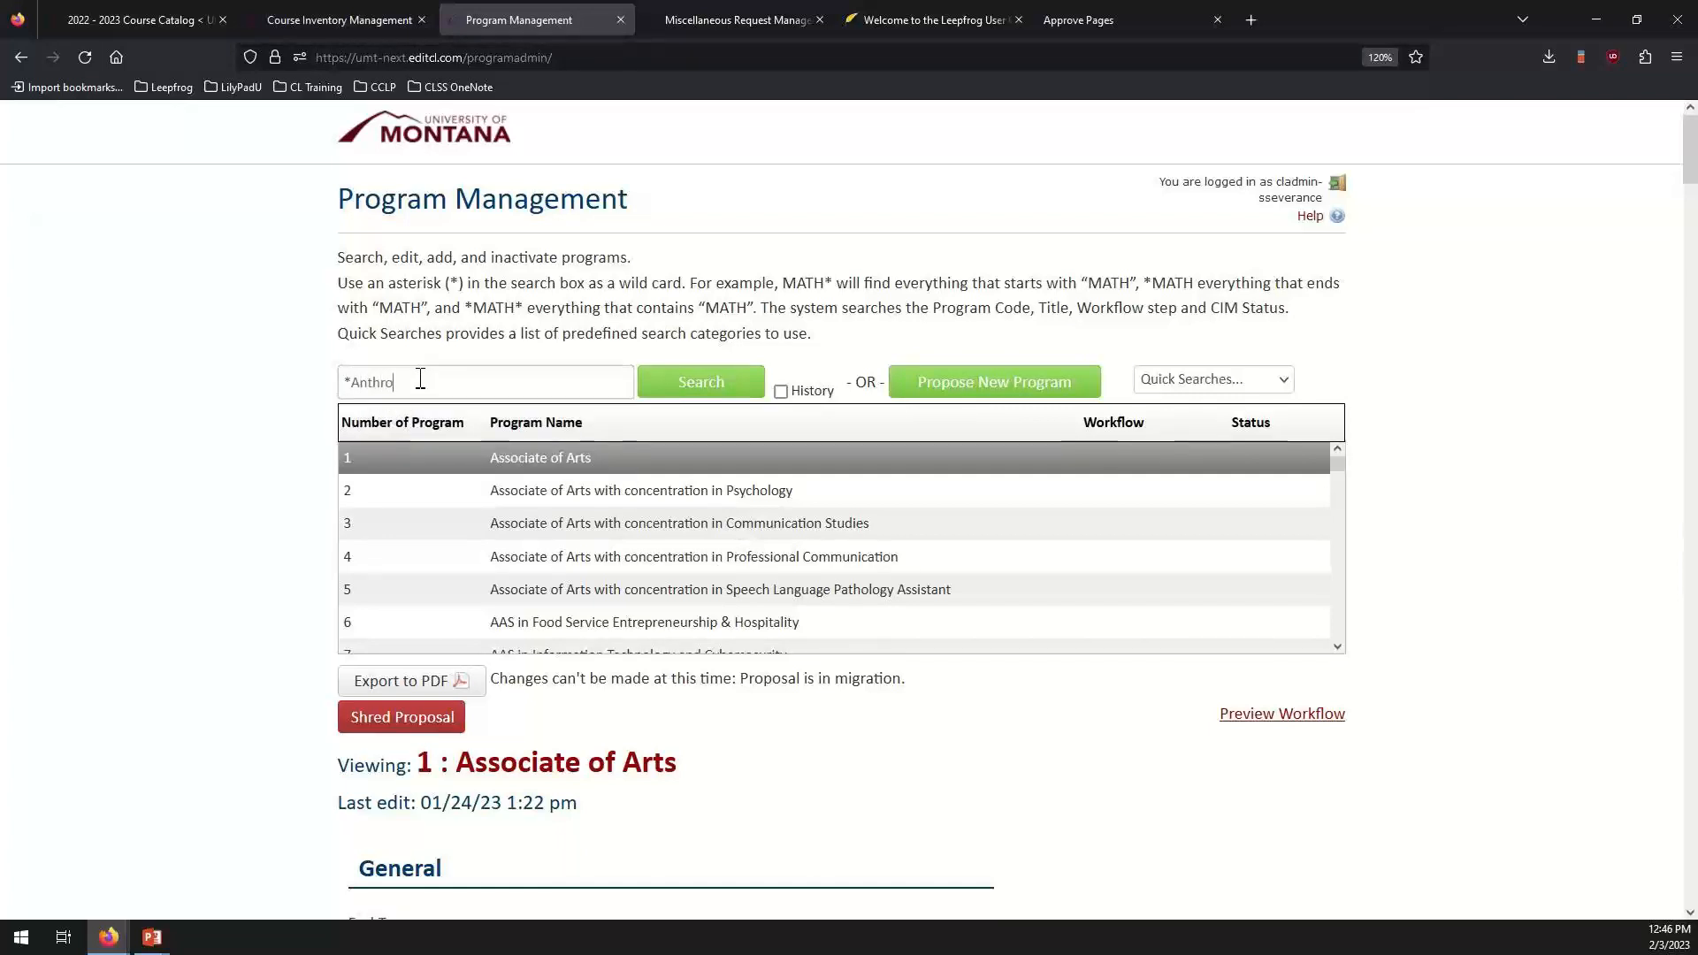
type("*")
key("Return")
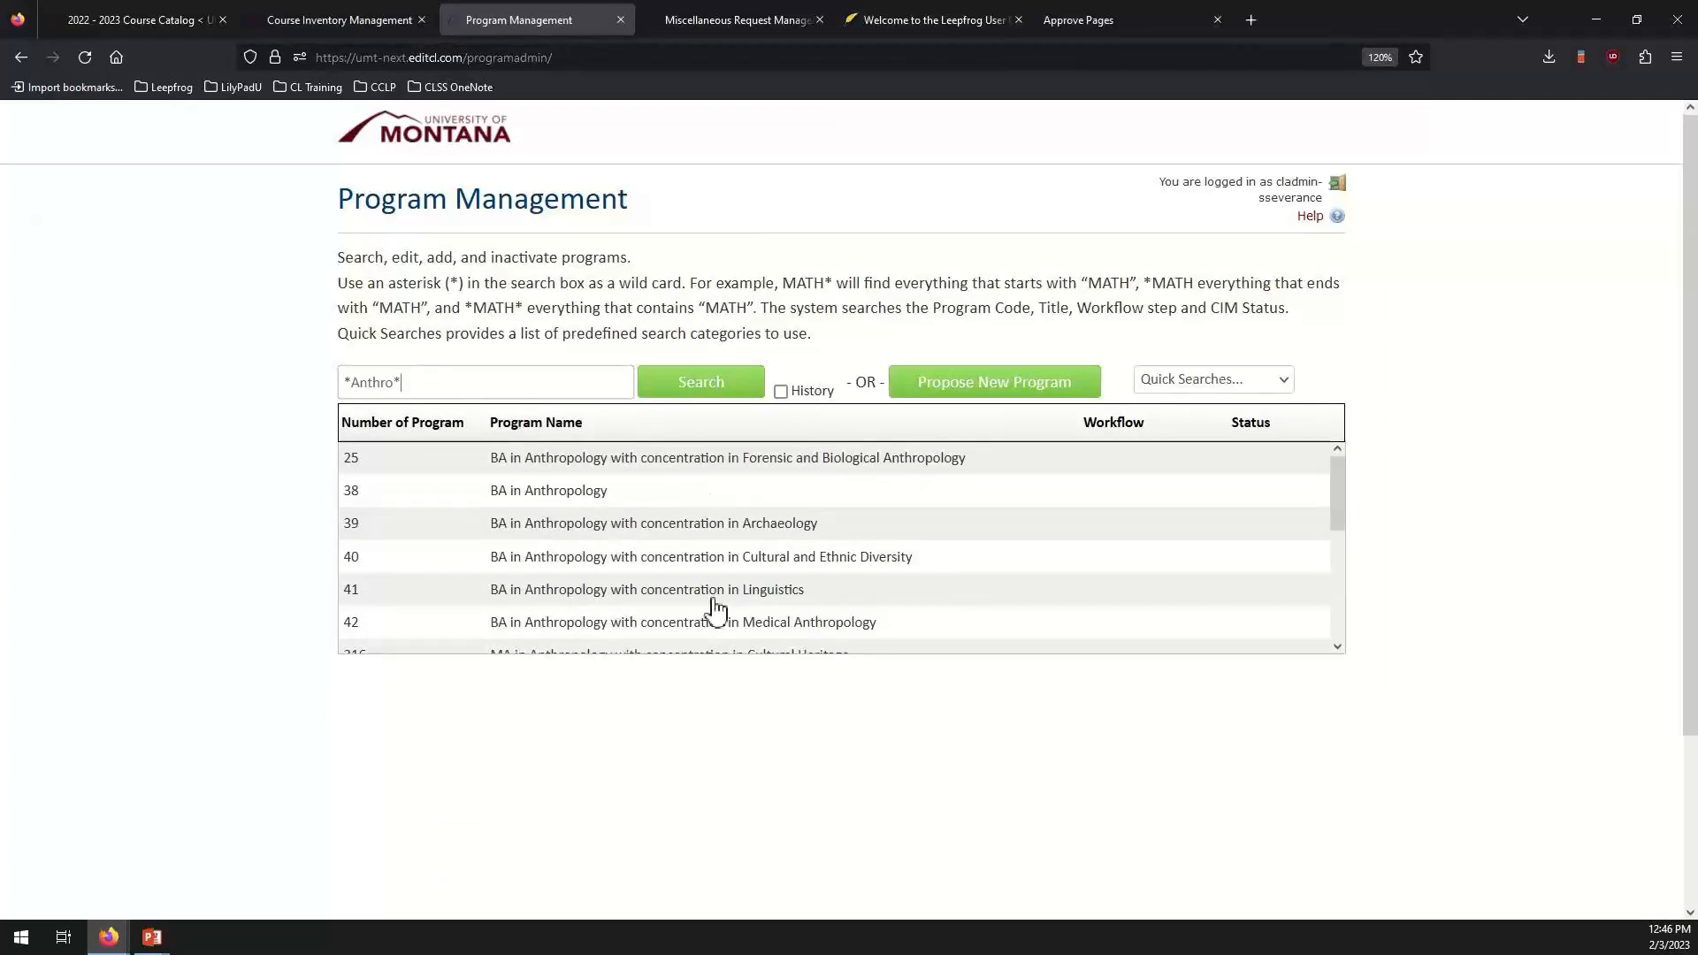
scroll(716, 610, "down", 5)
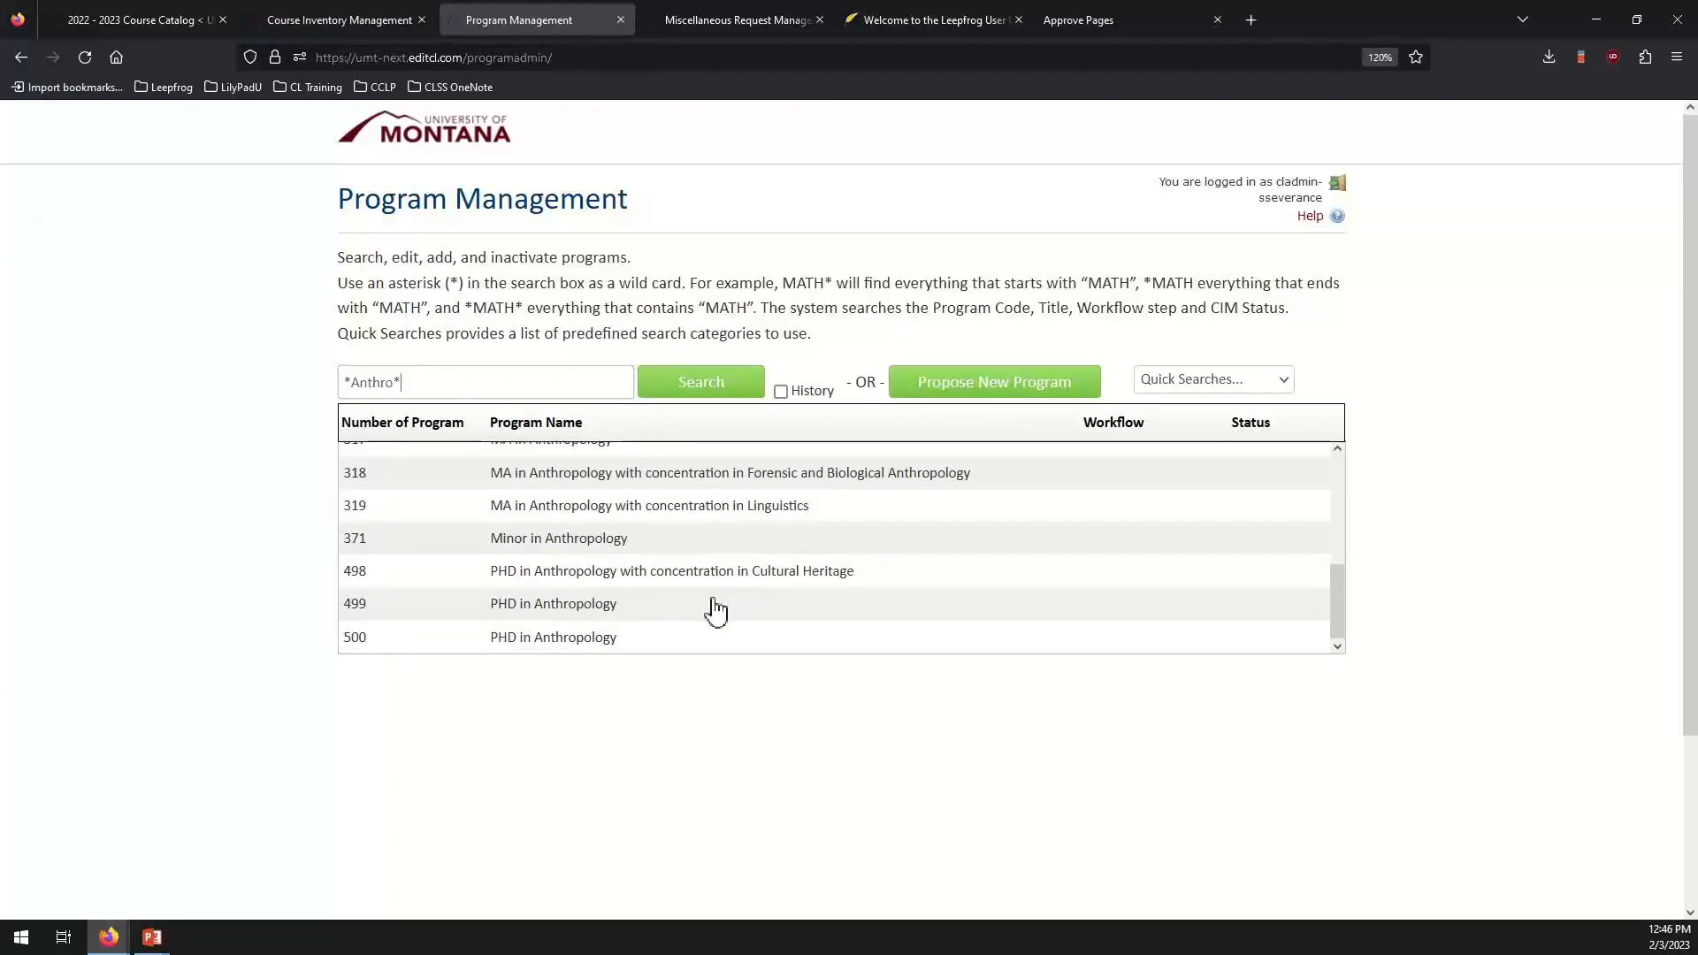
scroll(717, 610, "up", 5)
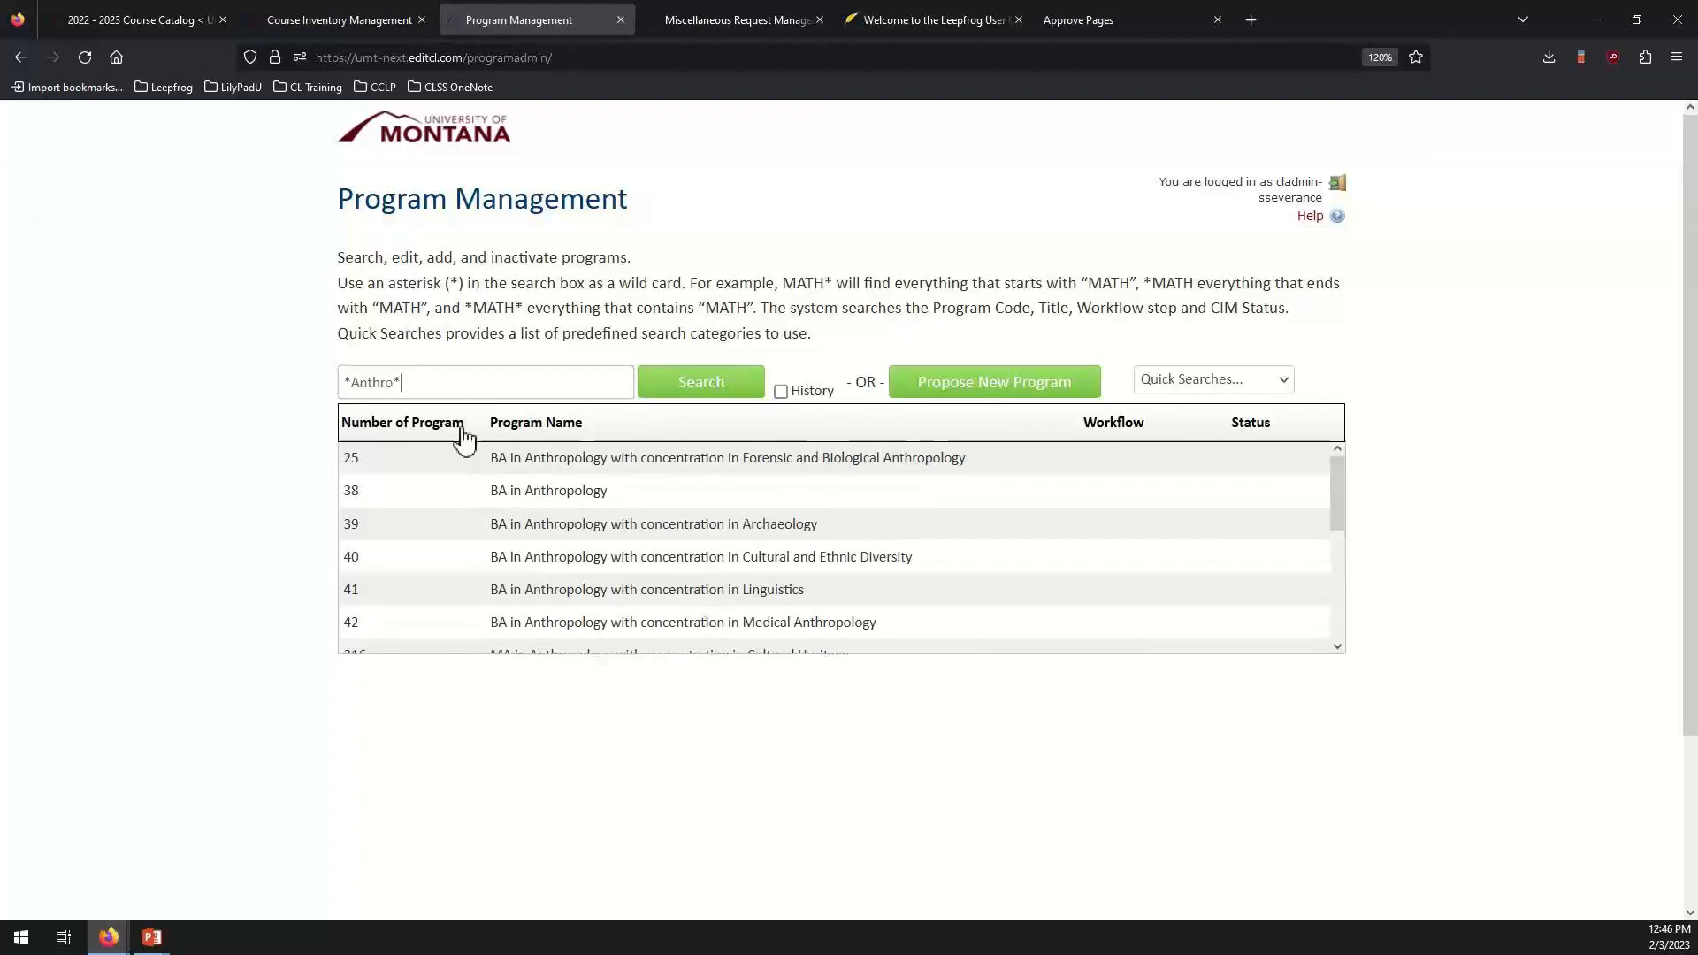
Search the programs for the exact title "BA in Anthropology".
left_click_drag(430, 382, 195, 392)
type("BA ")
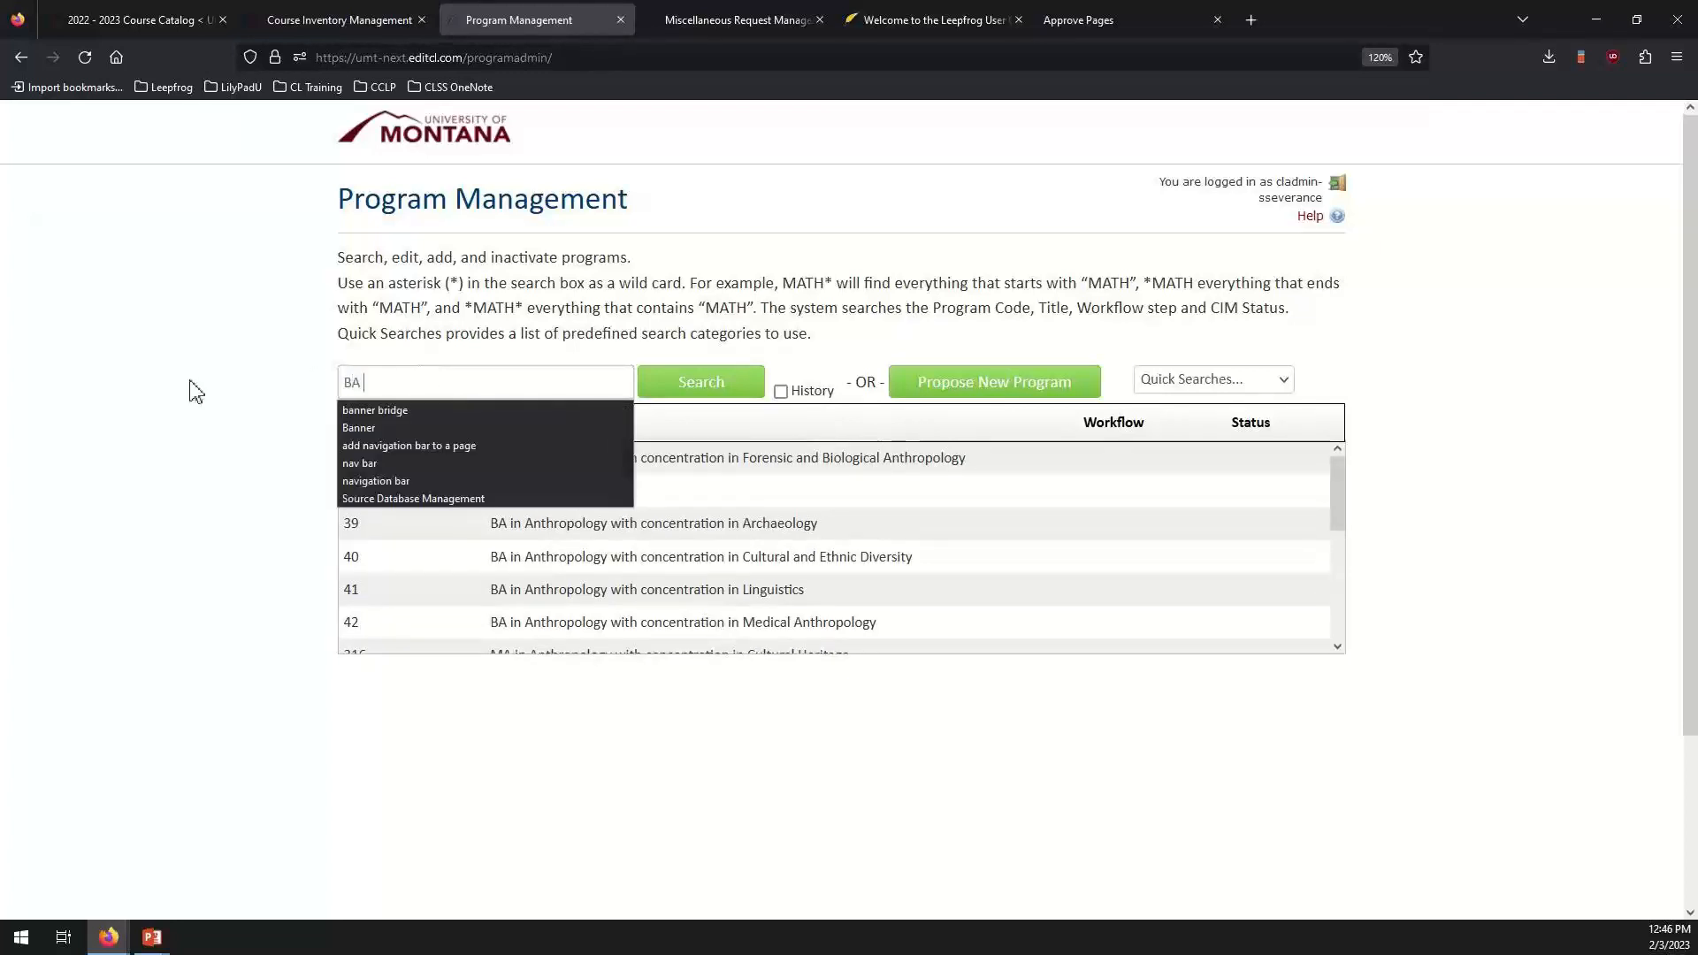
type("in Anthropology")
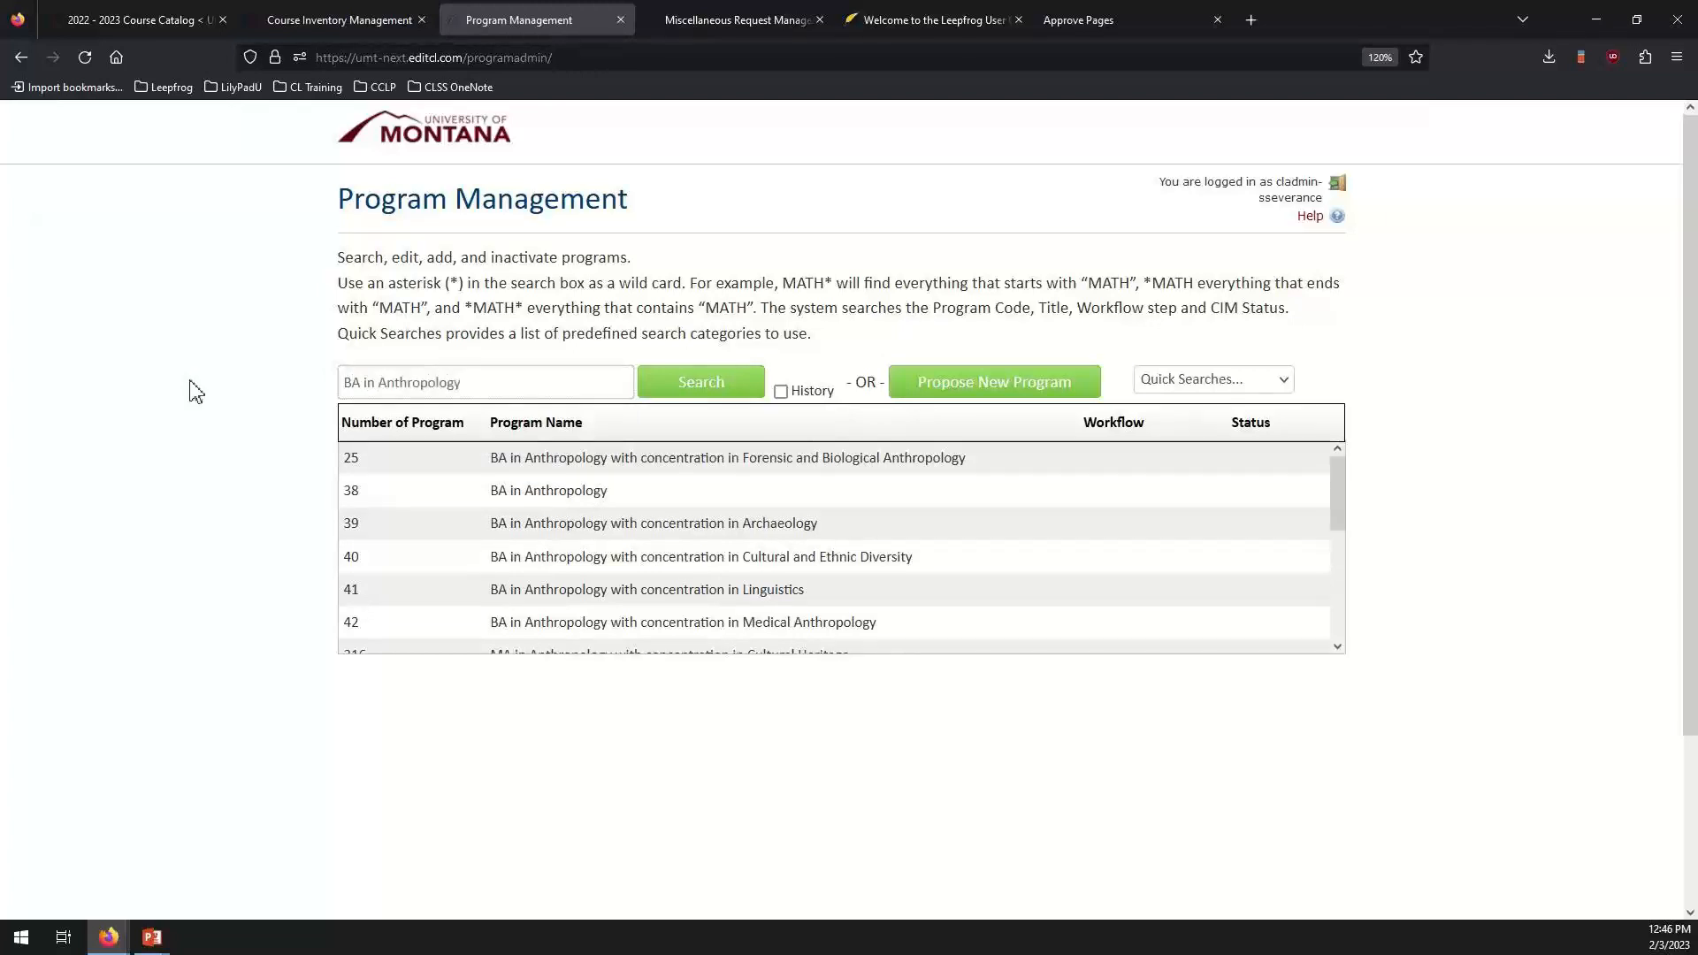
key("Return")
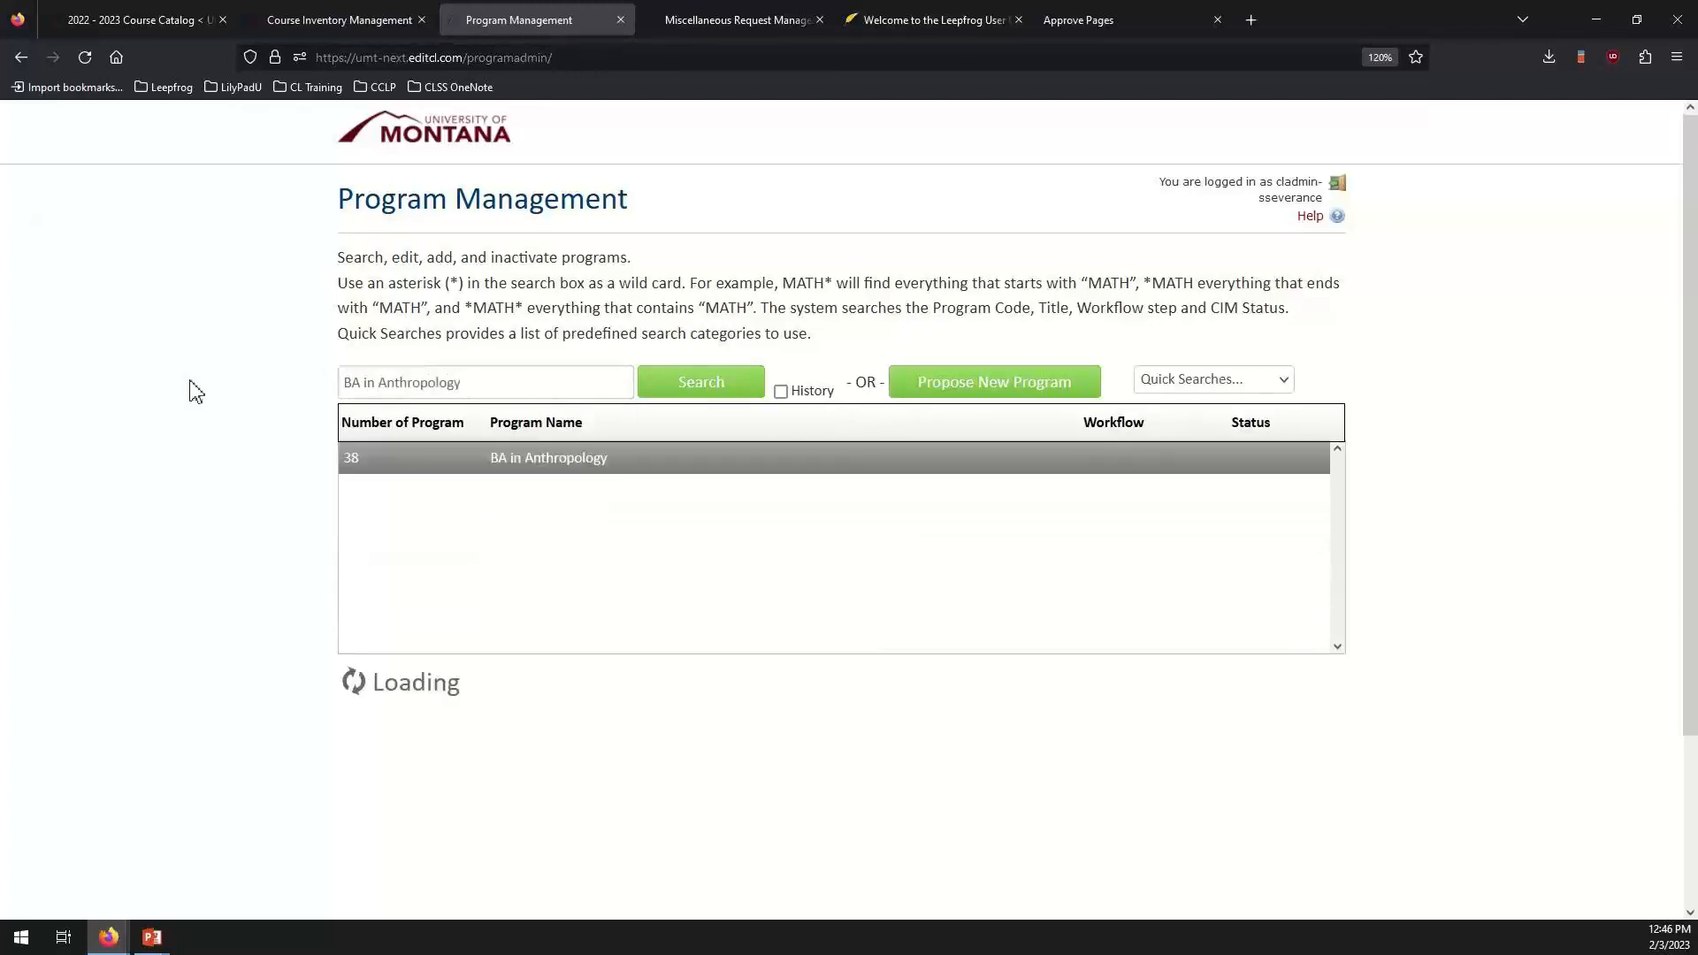
Search the programs for "*Anthro*" again and select BA in Anthropology from the results.
left_click_drag(478, 382, 202, 398)
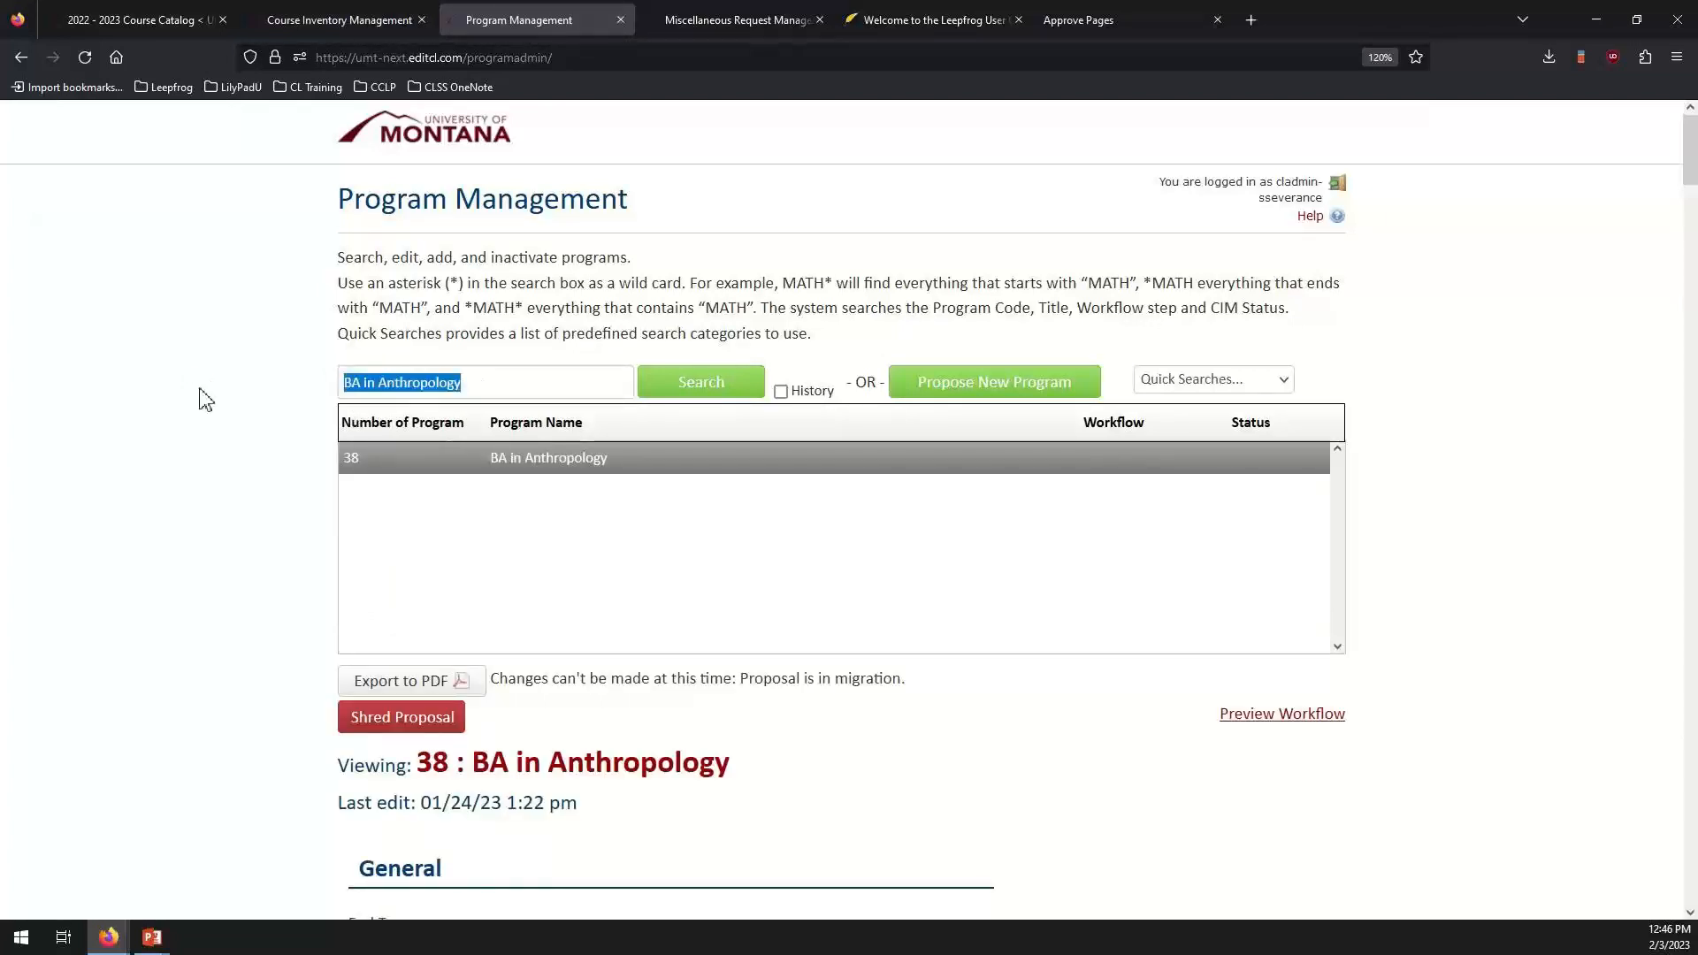
type("*Anthro")
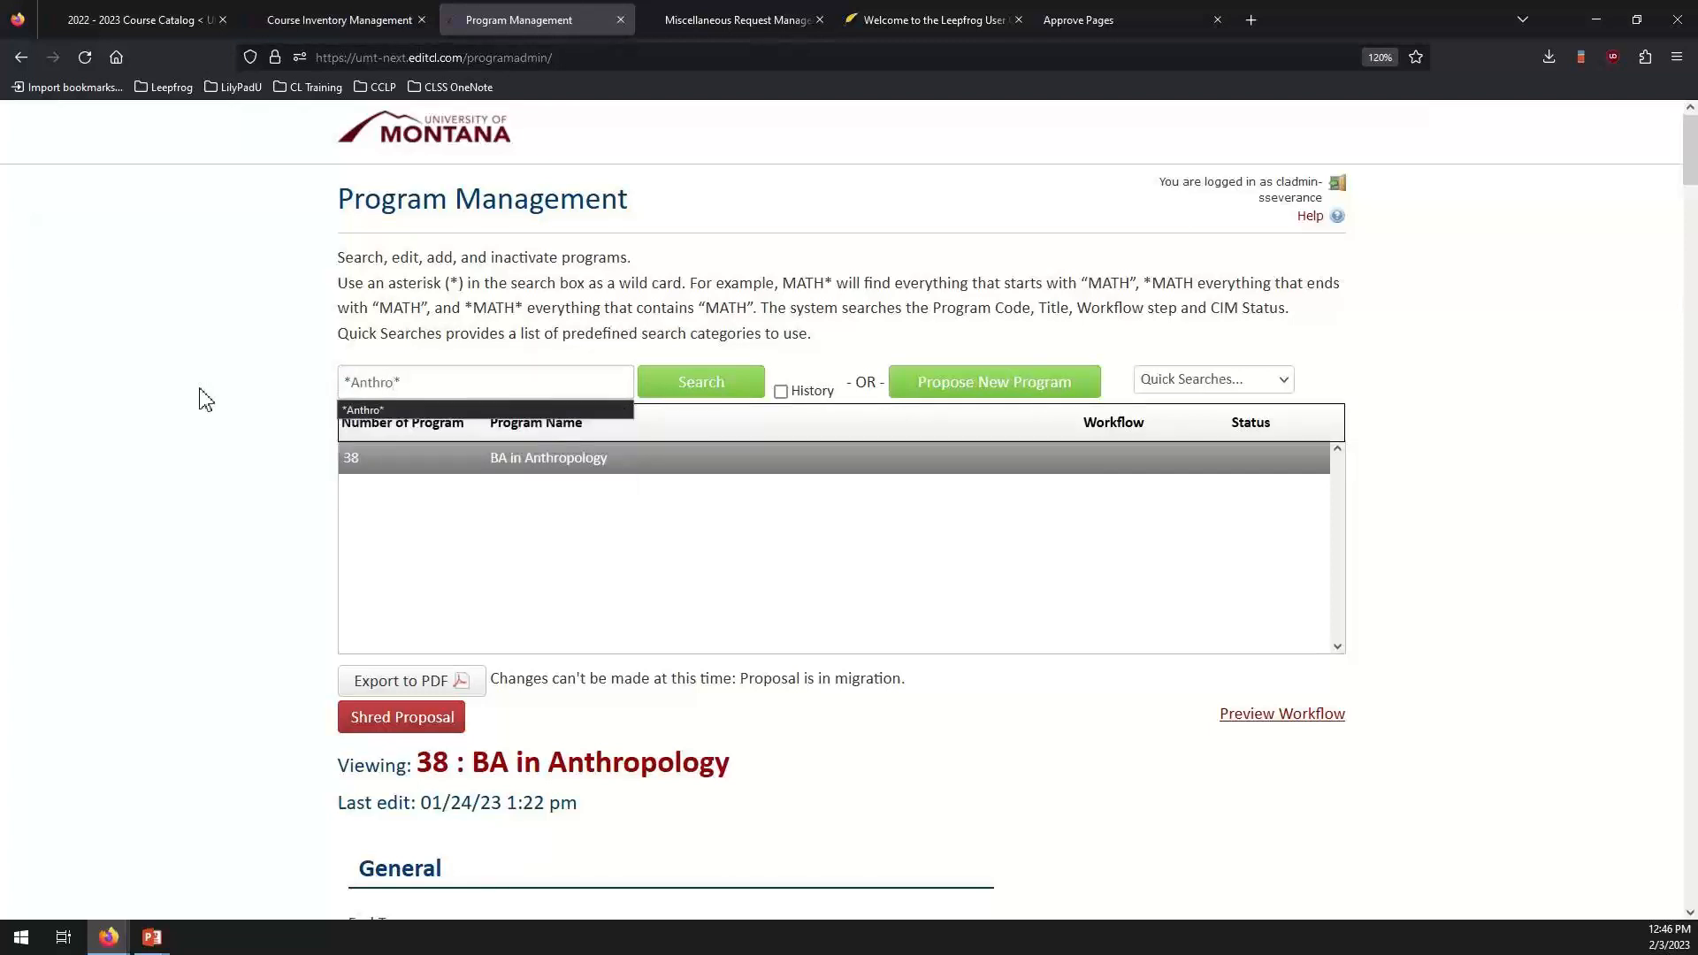
type("*")
key("Return")
left_click(570, 501)
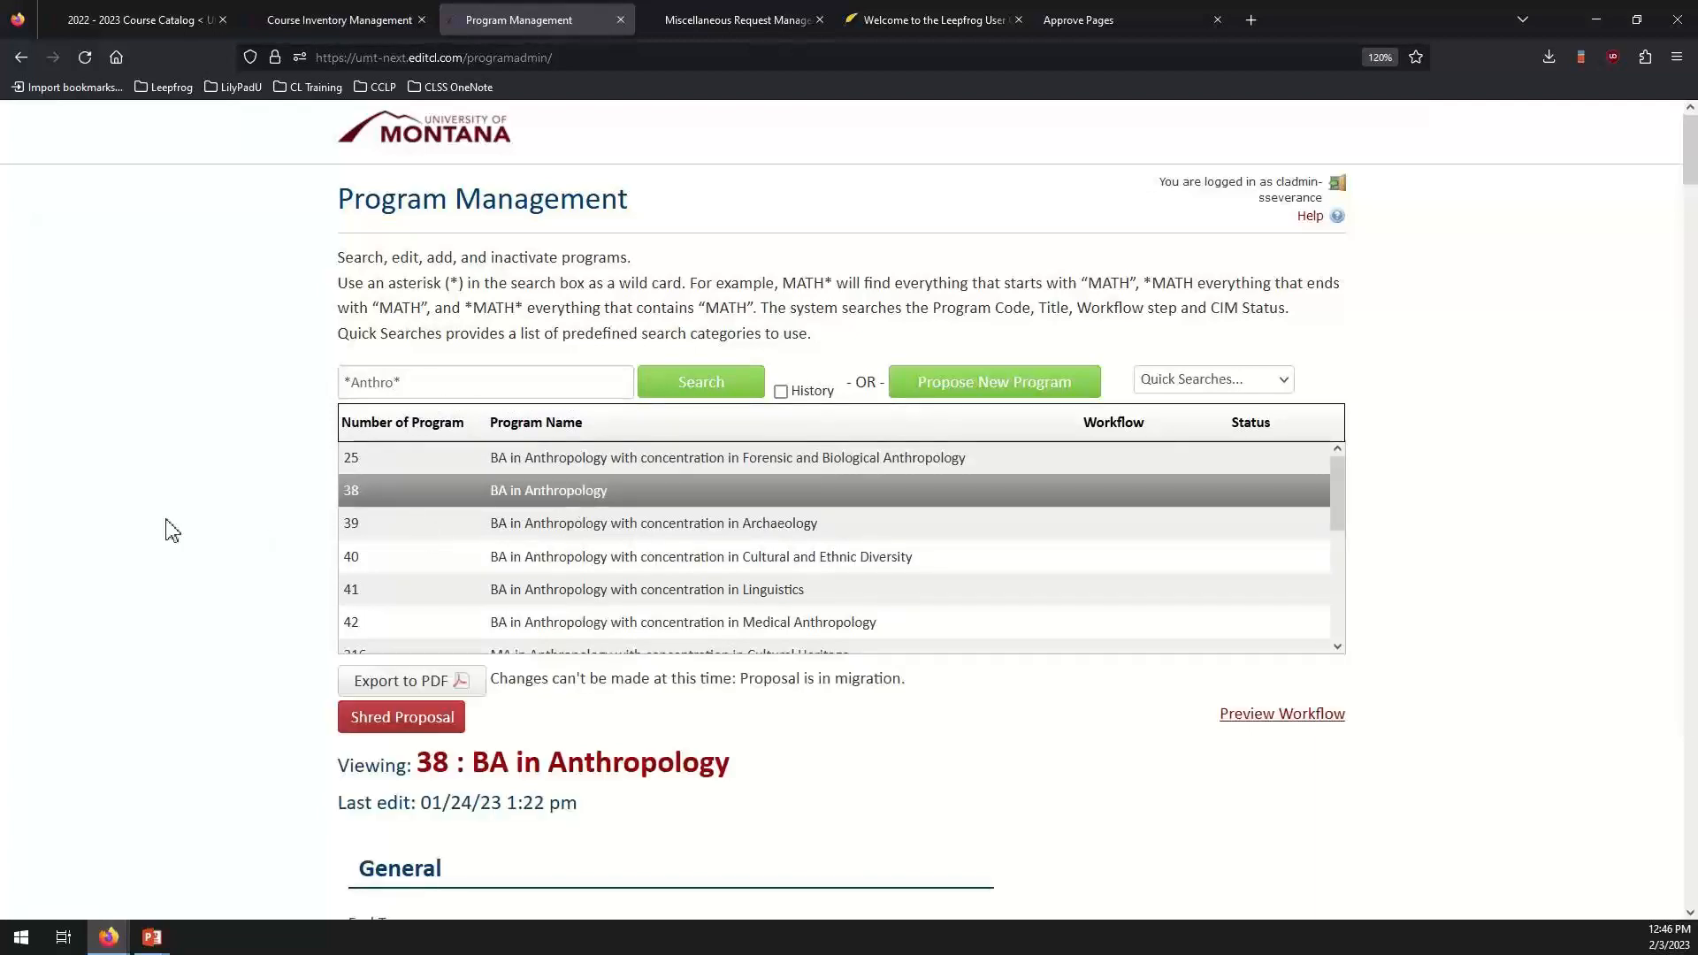
Examine the BA in Anthropology record from the General section through the Proposal Summary, and return to the program list.
scroll(172, 531, "down", 4)
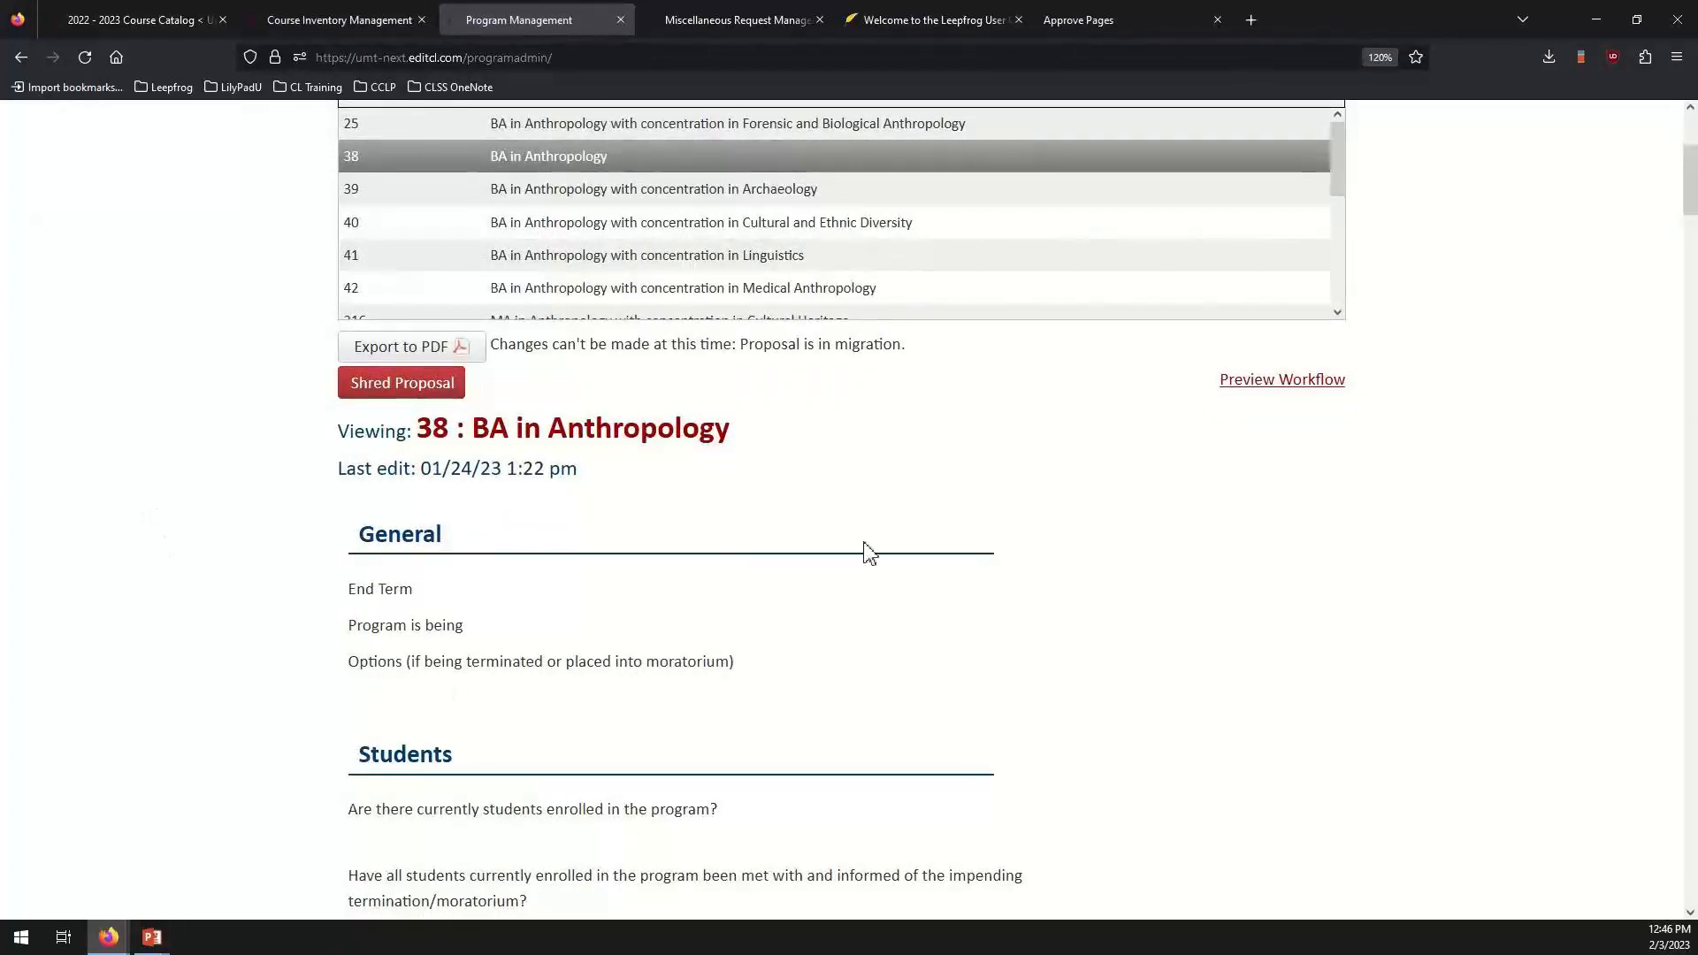
scroll(419, 729, "down", 2)
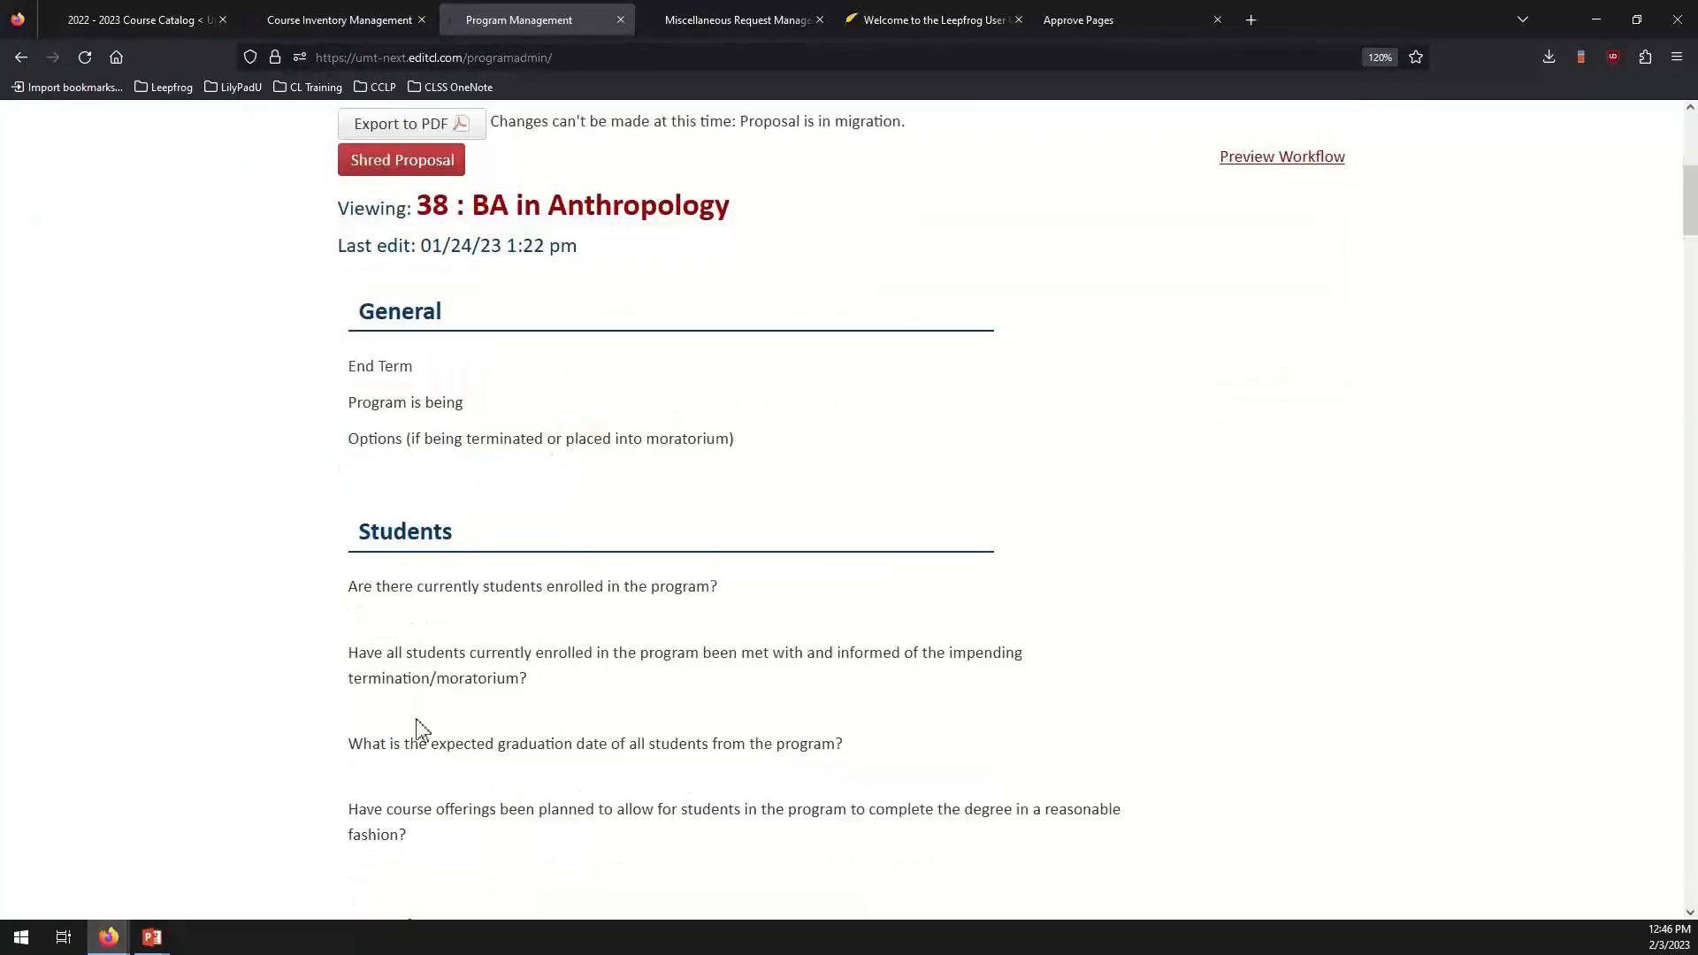
scroll(422, 730, "down", 7)
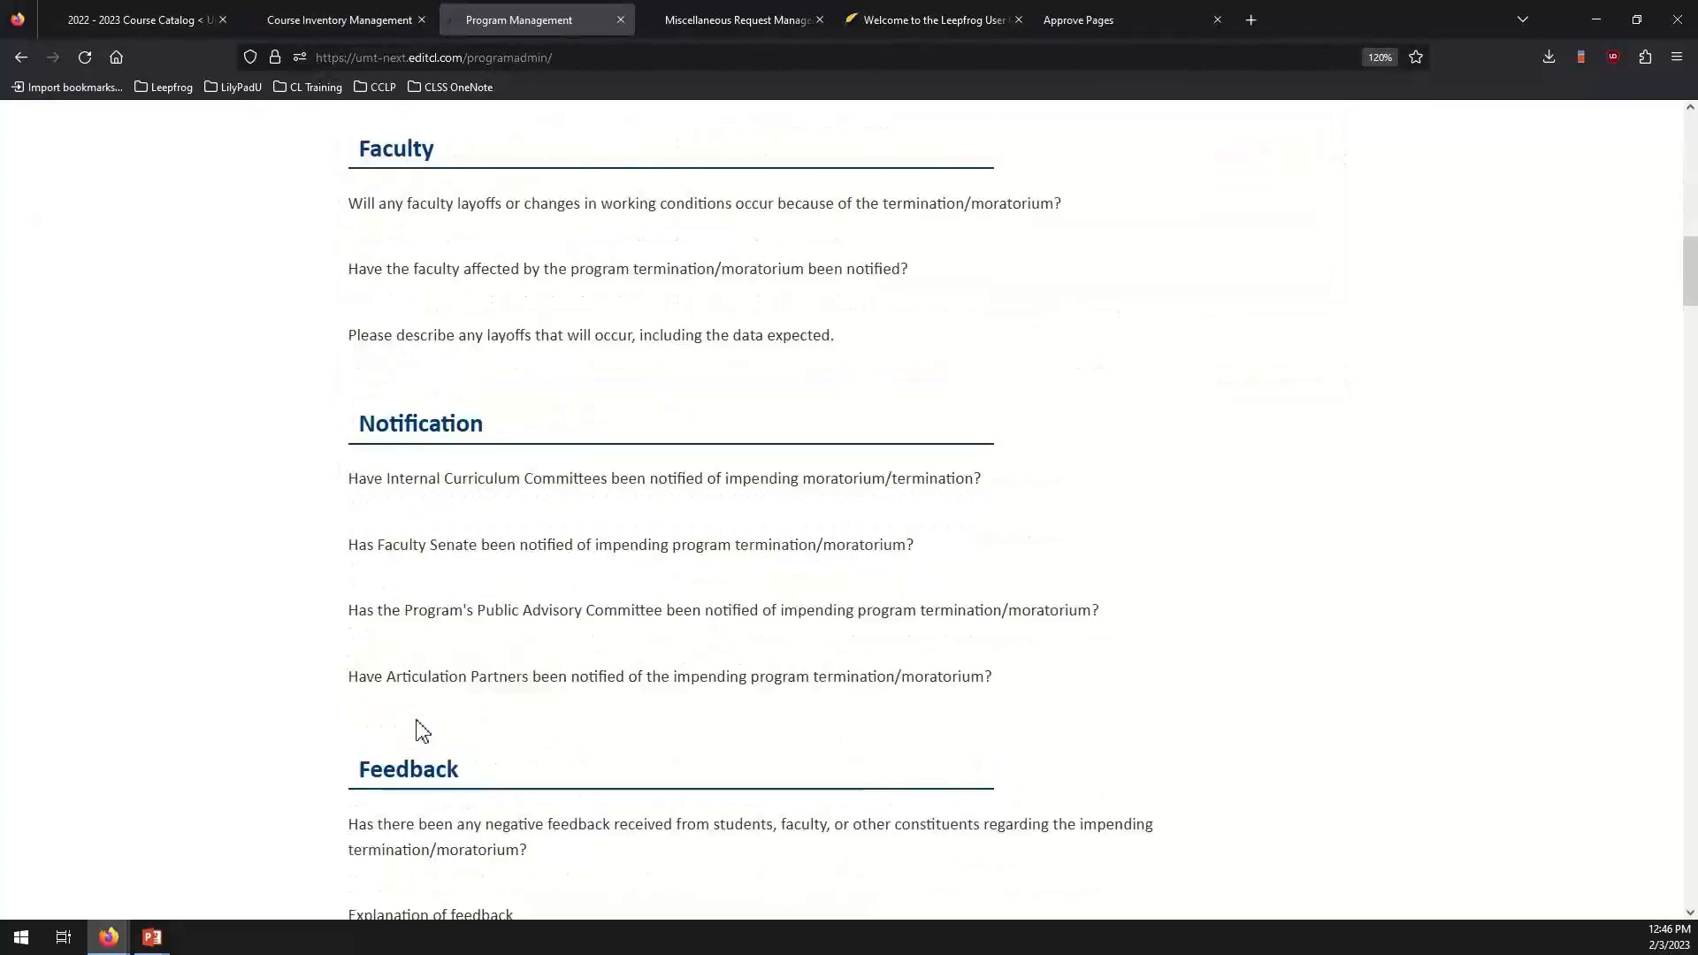
scroll(422, 731, "down", 5)
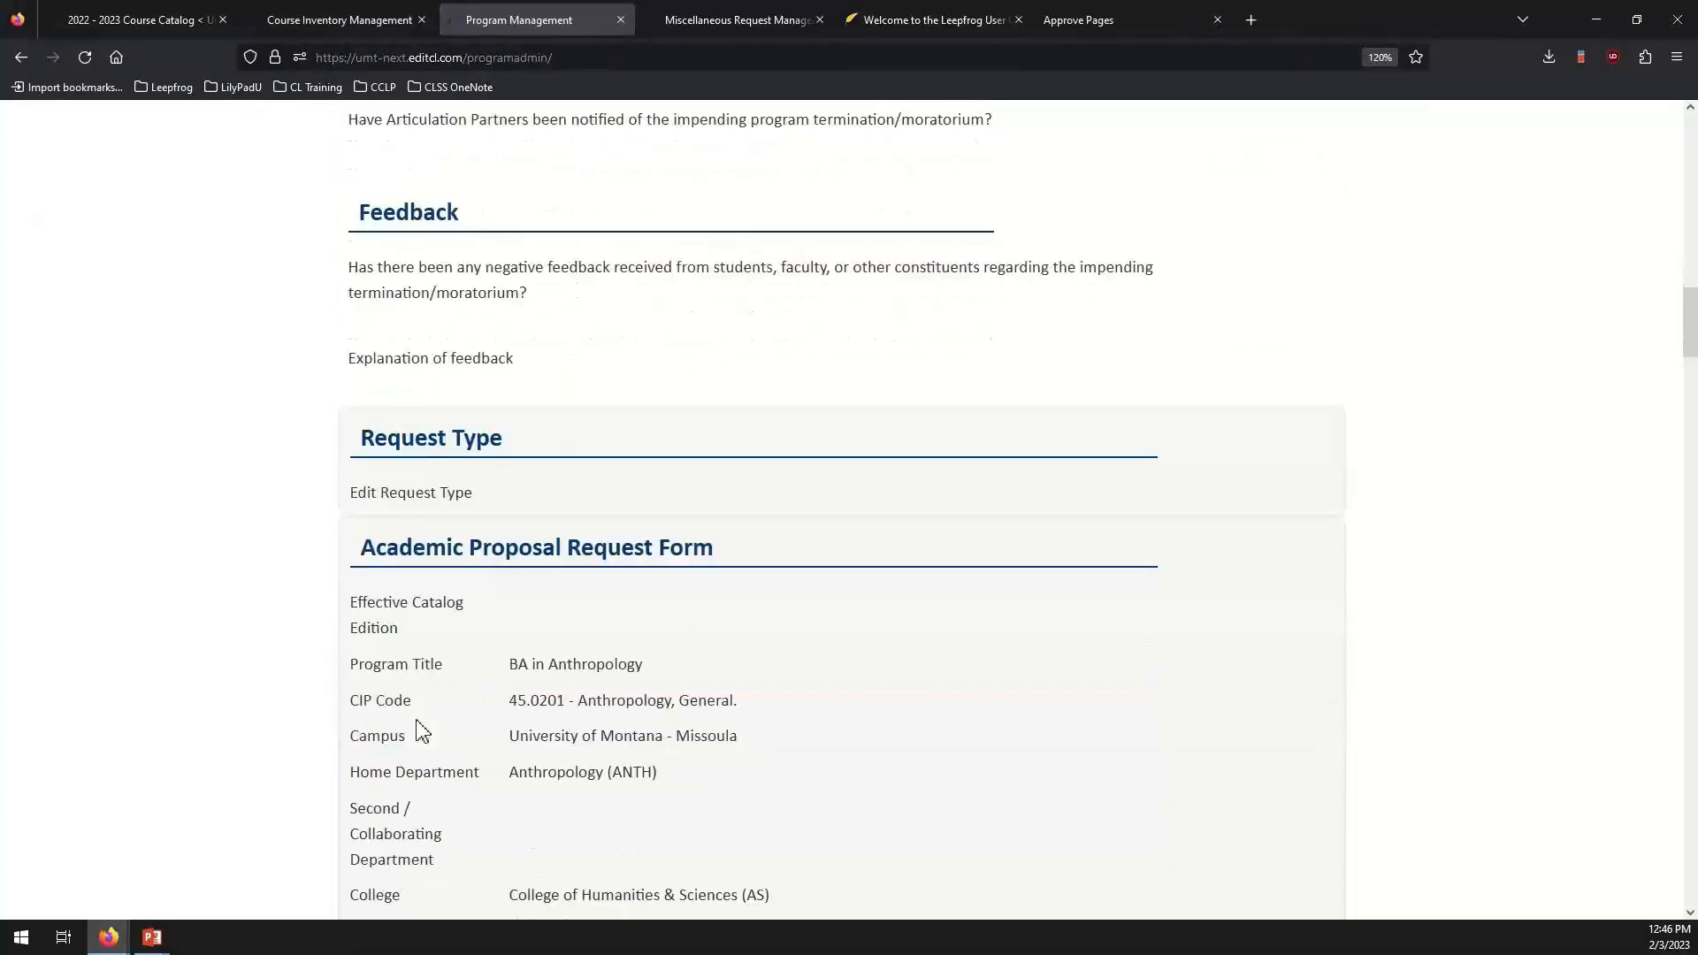
scroll(422, 730, "down", 4)
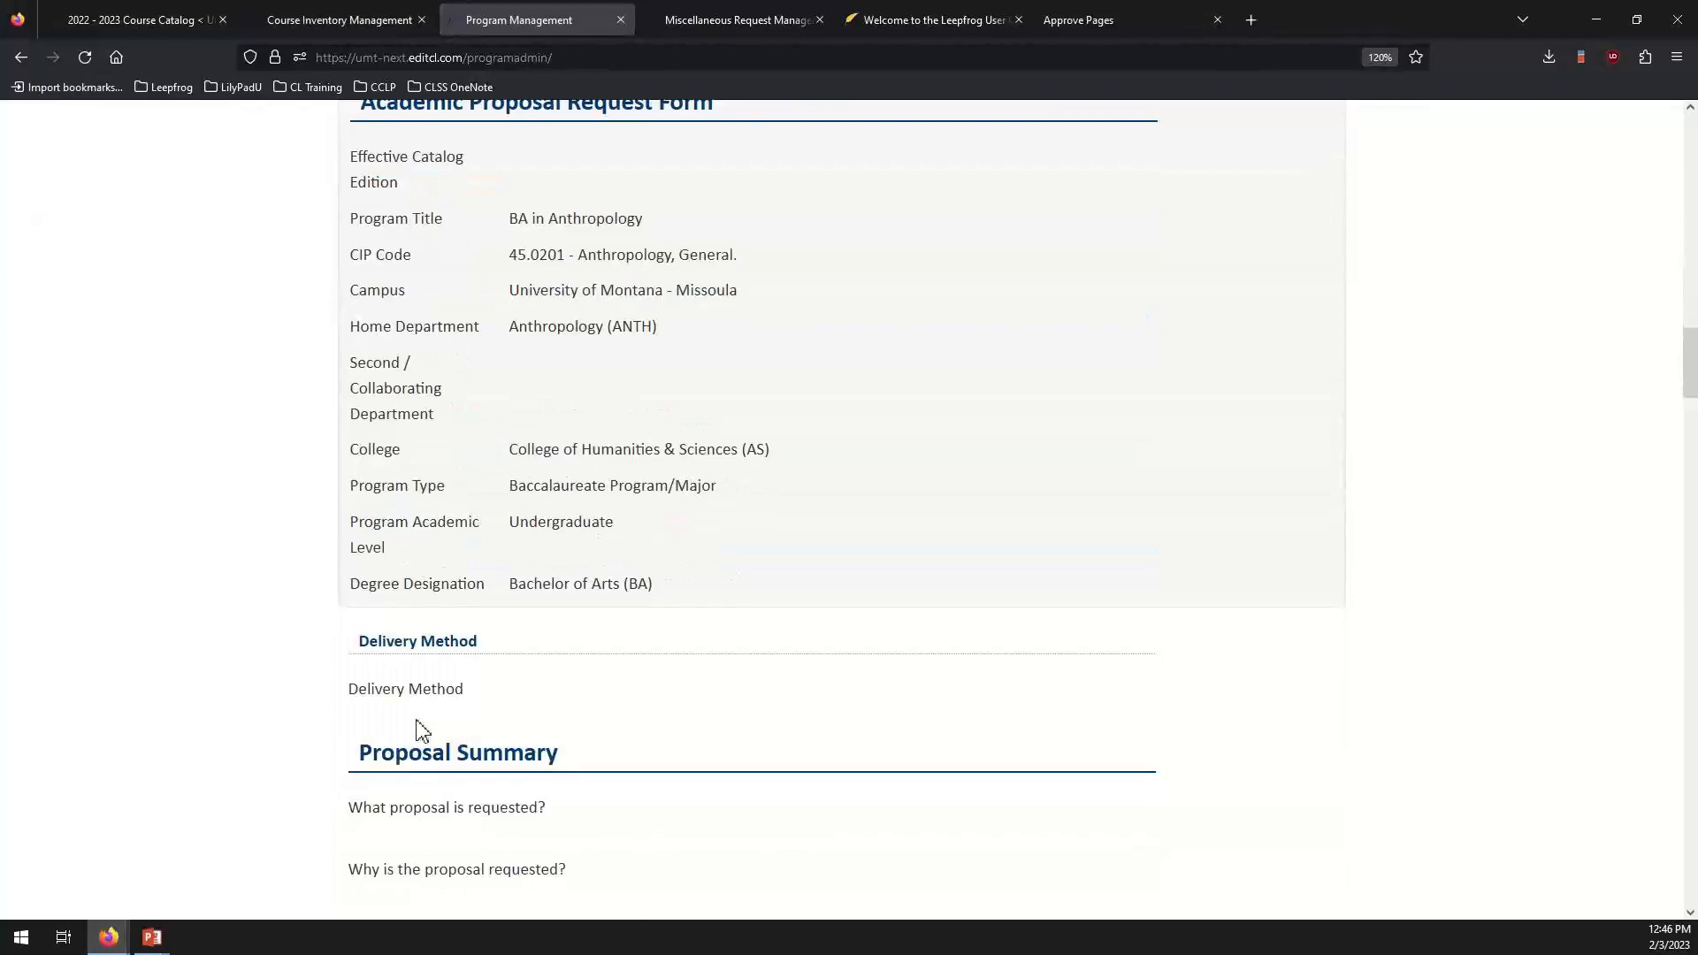
scroll(422, 730, "up", 9)
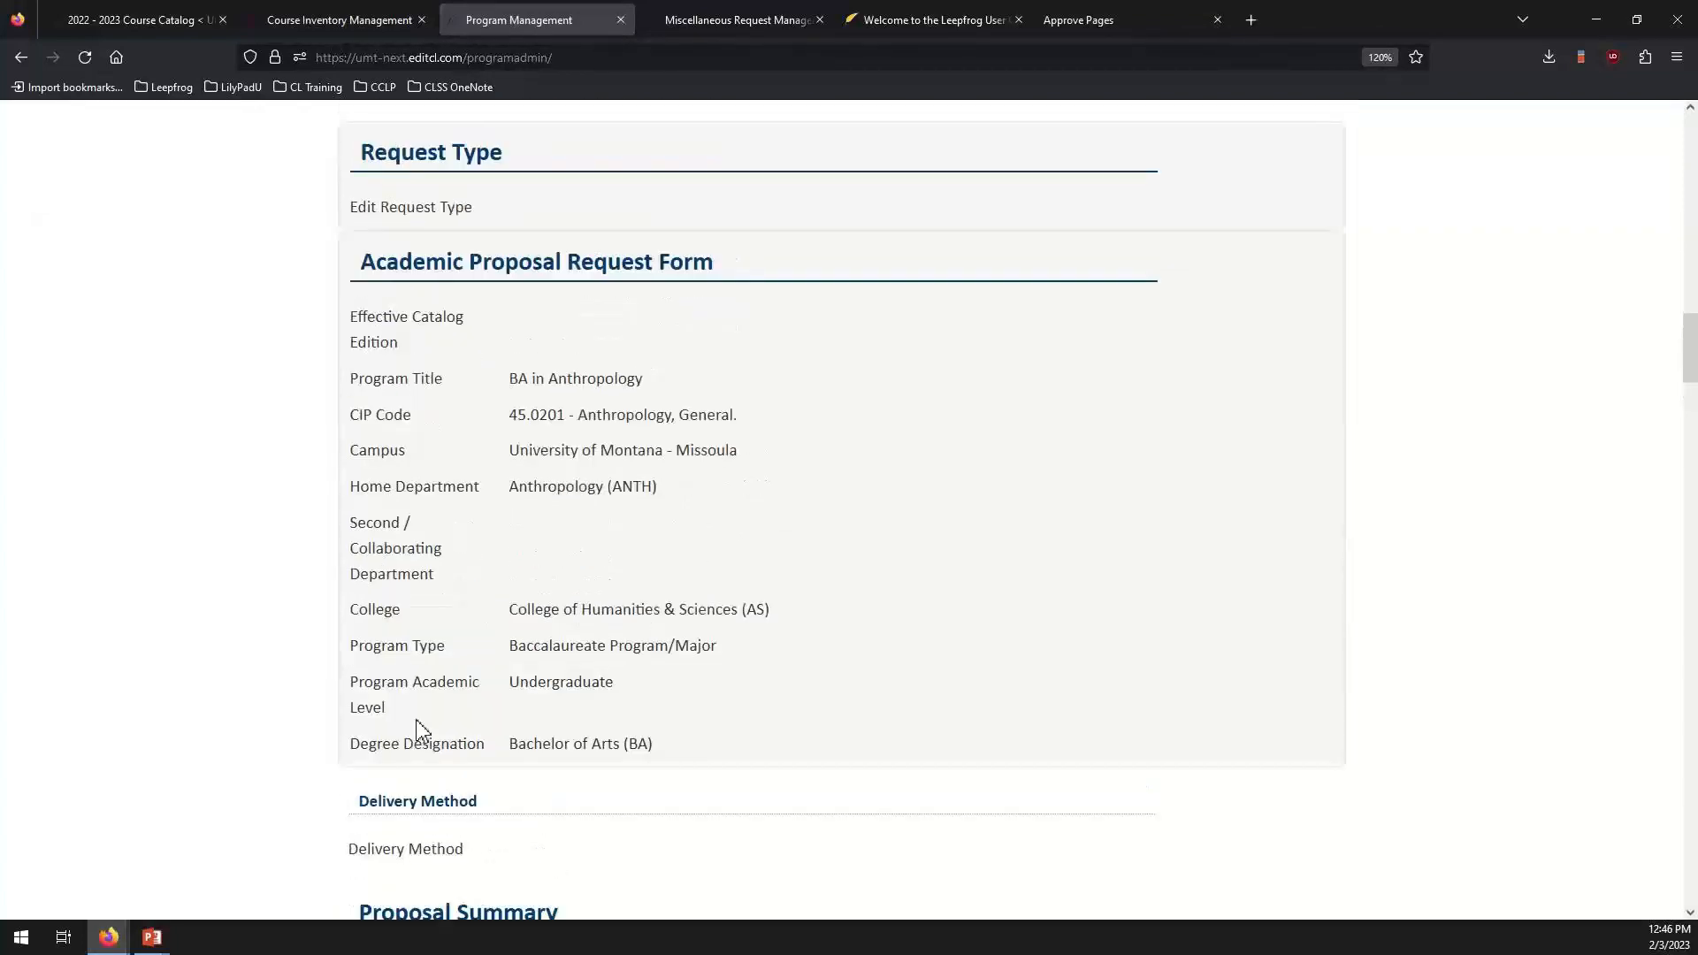
scroll(422, 731, "up", 10)
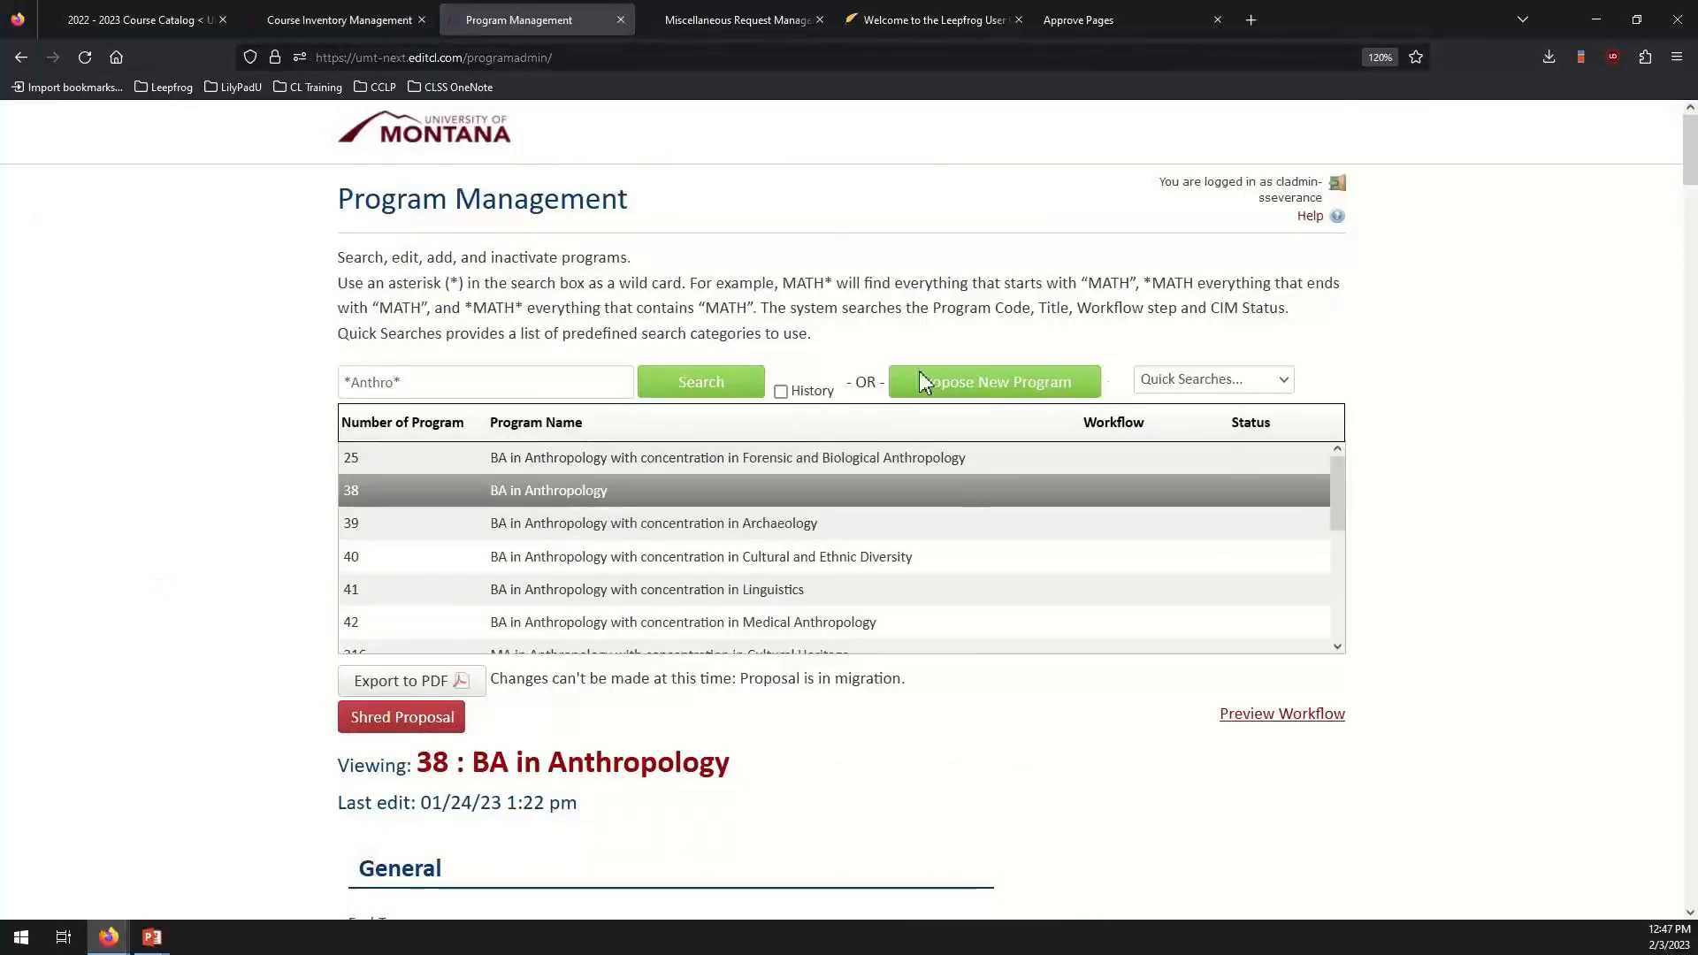
Open a new program proposal form and enlarge its window to fill the screen.
left_click(1074, 391)
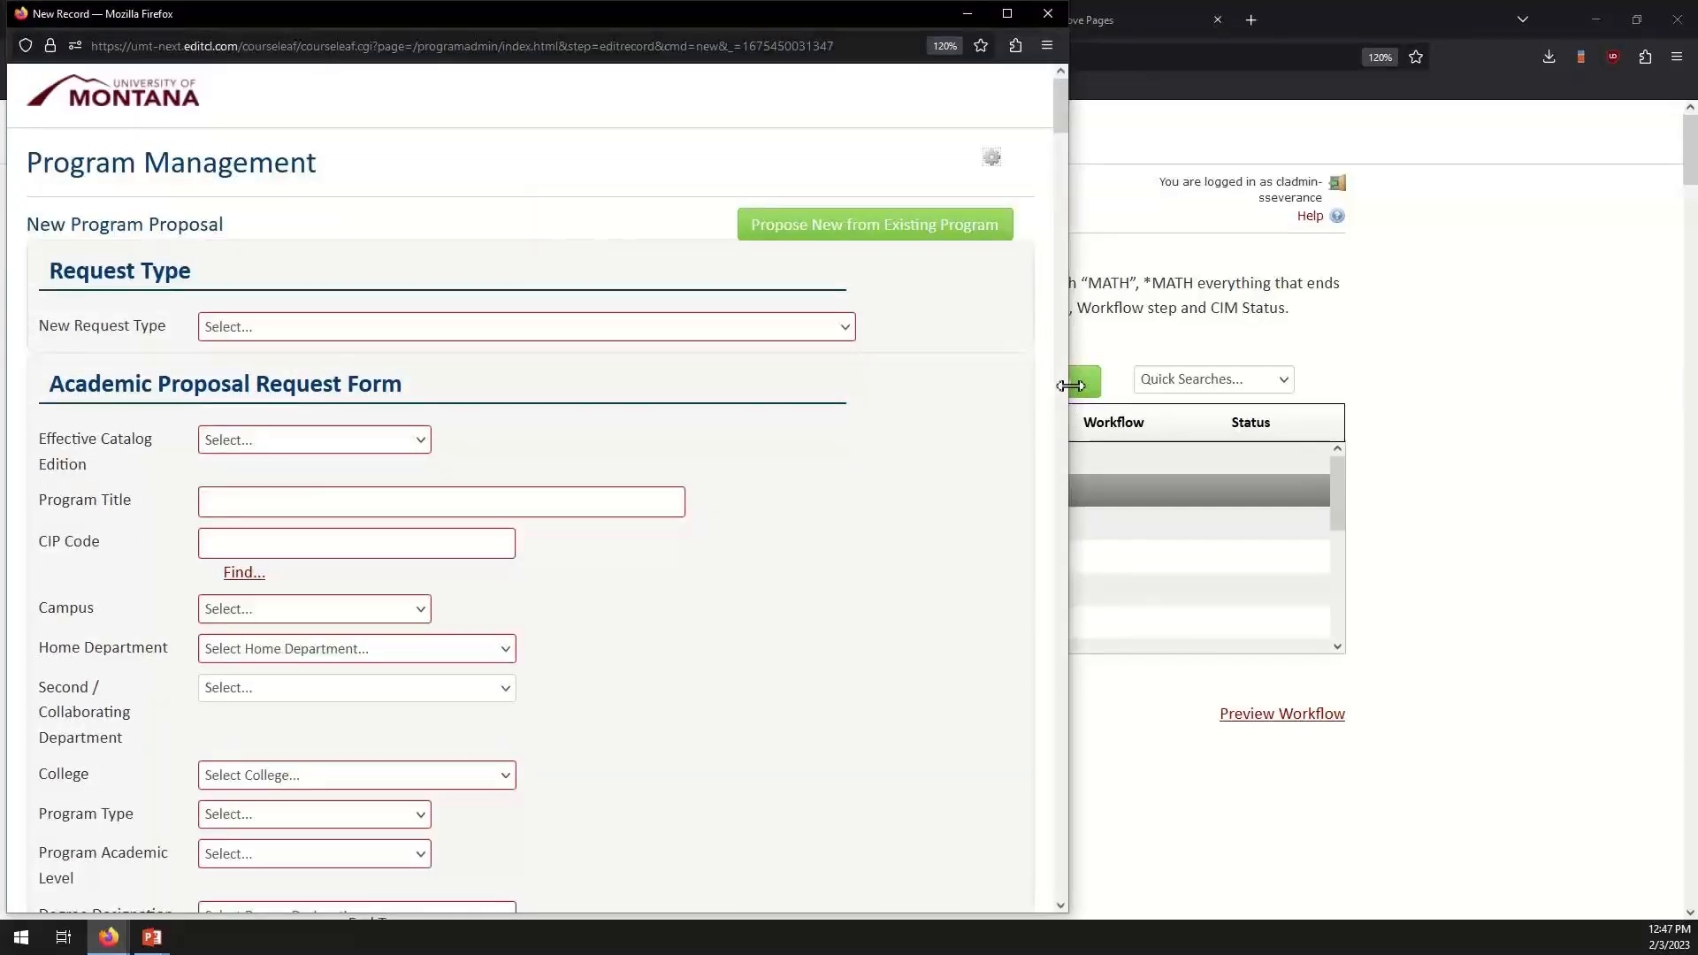
left_click(1007, 14)
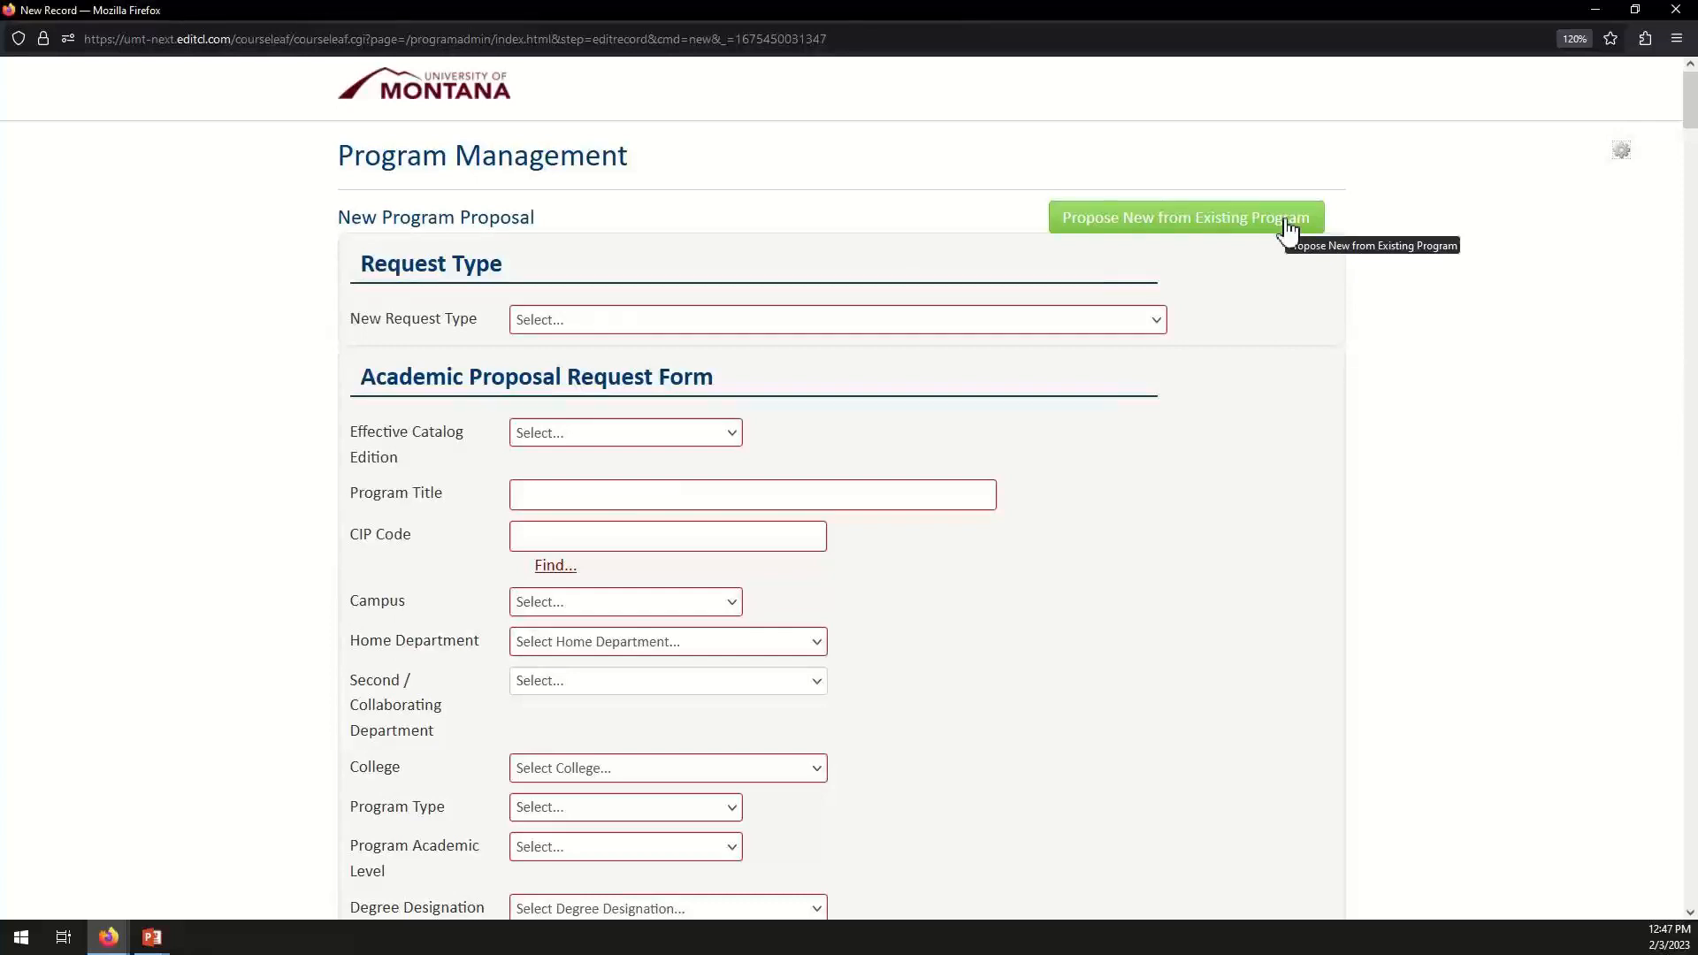
left_click(1635, 15)
left_click_drag(833, 17, 1085, 65)
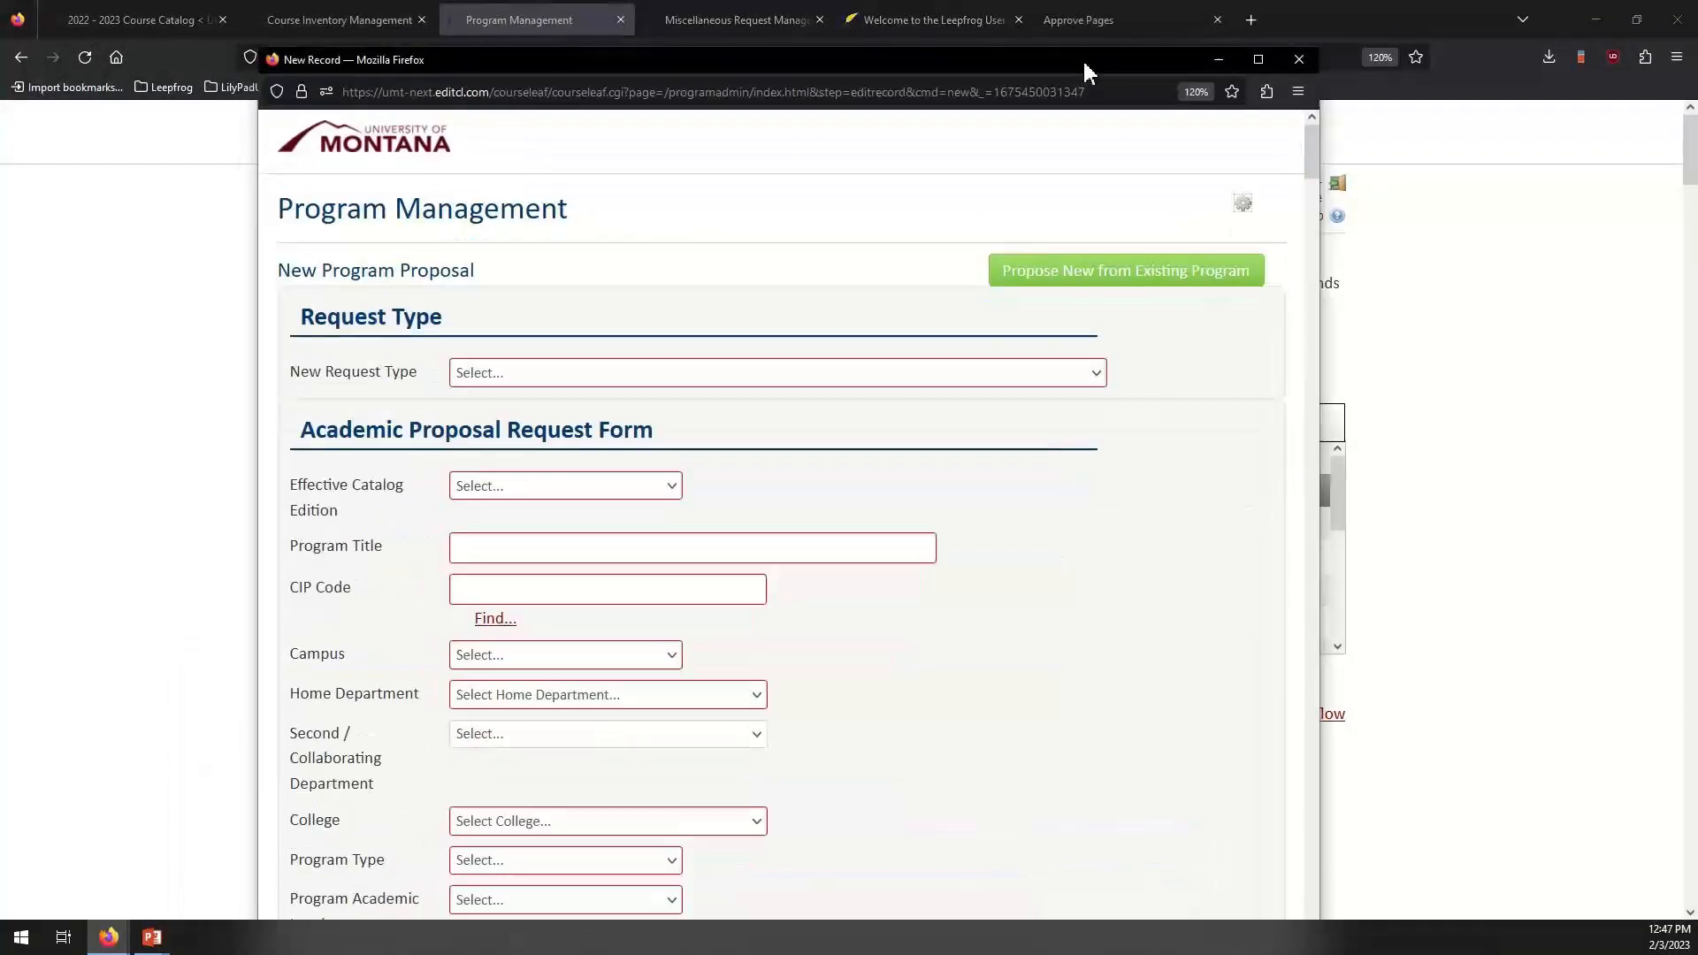
left_click(1258, 60)
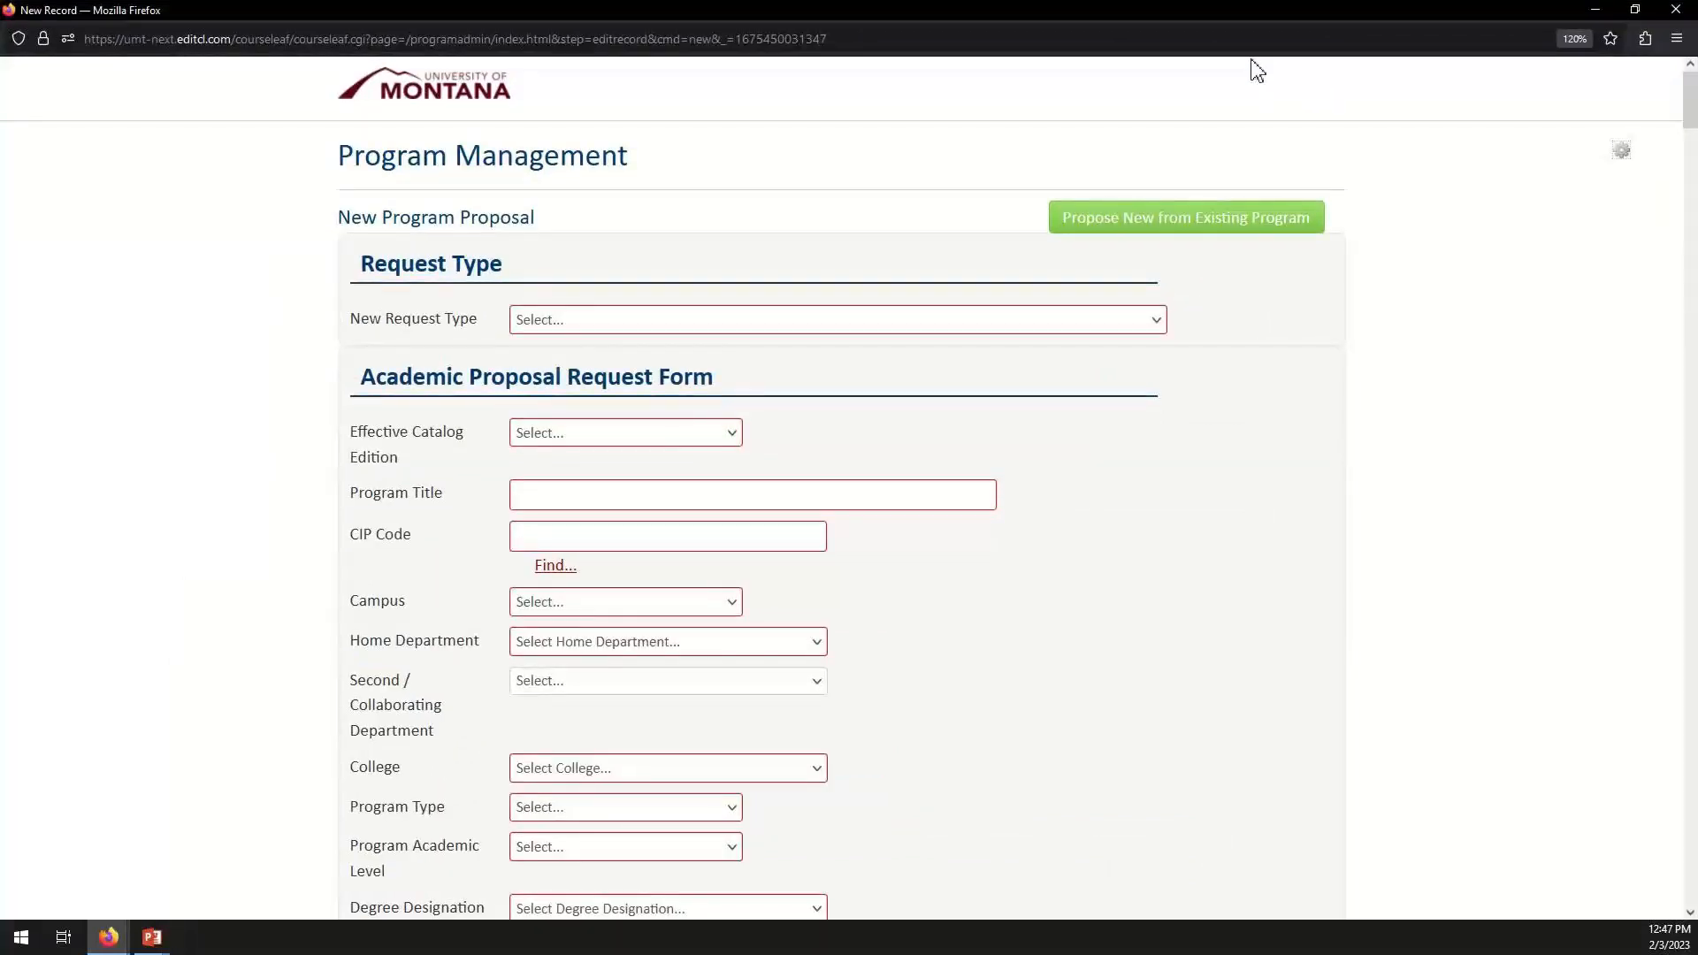
Load the existing program 39: BA in Anthropology with concentration in Archaeology into the new proposal, finding it with "Anthro".
left_click(1219, 230)
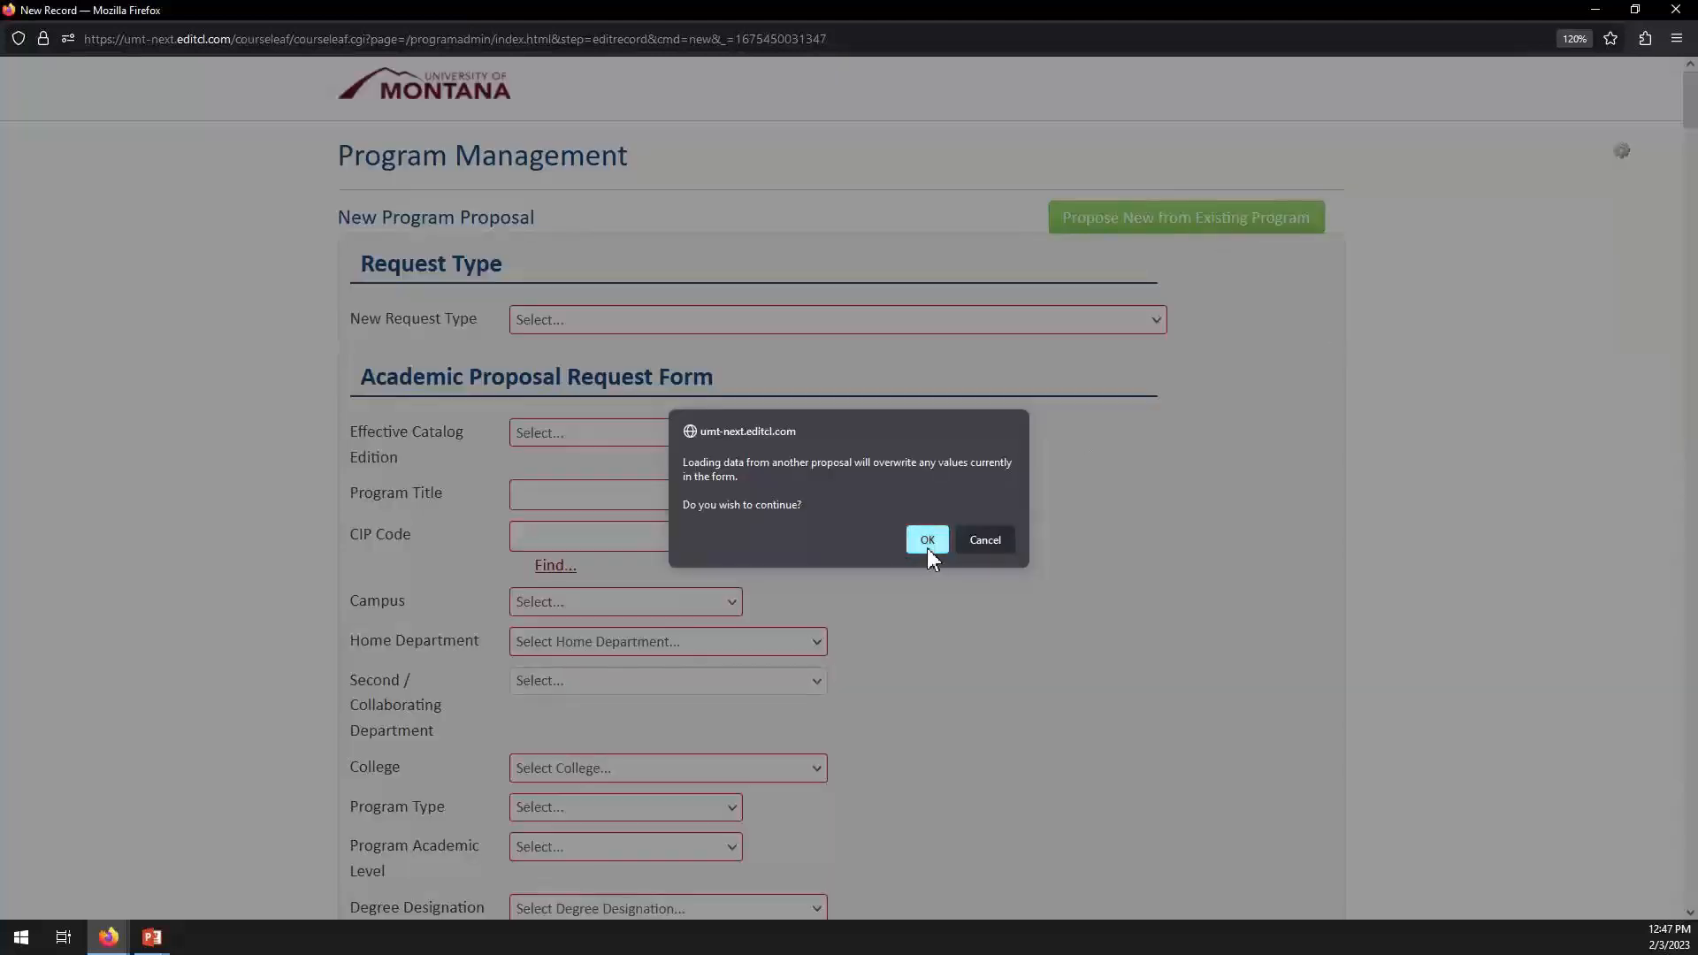
left_click(927, 547)
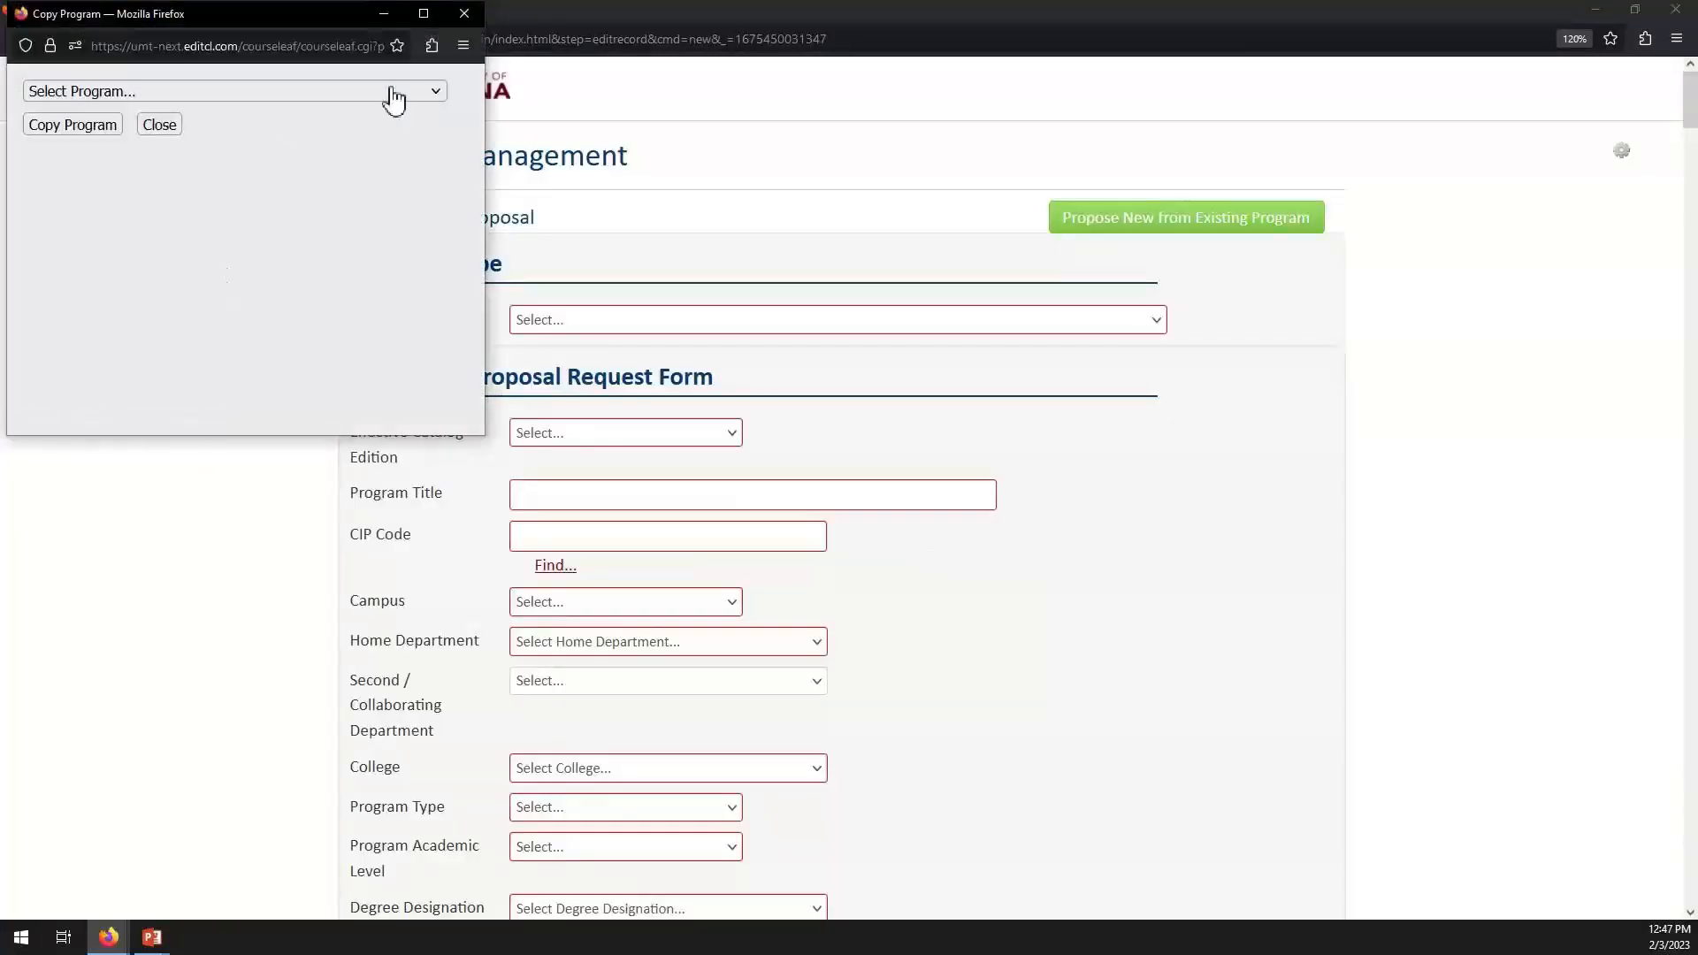
left_click(363, 100)
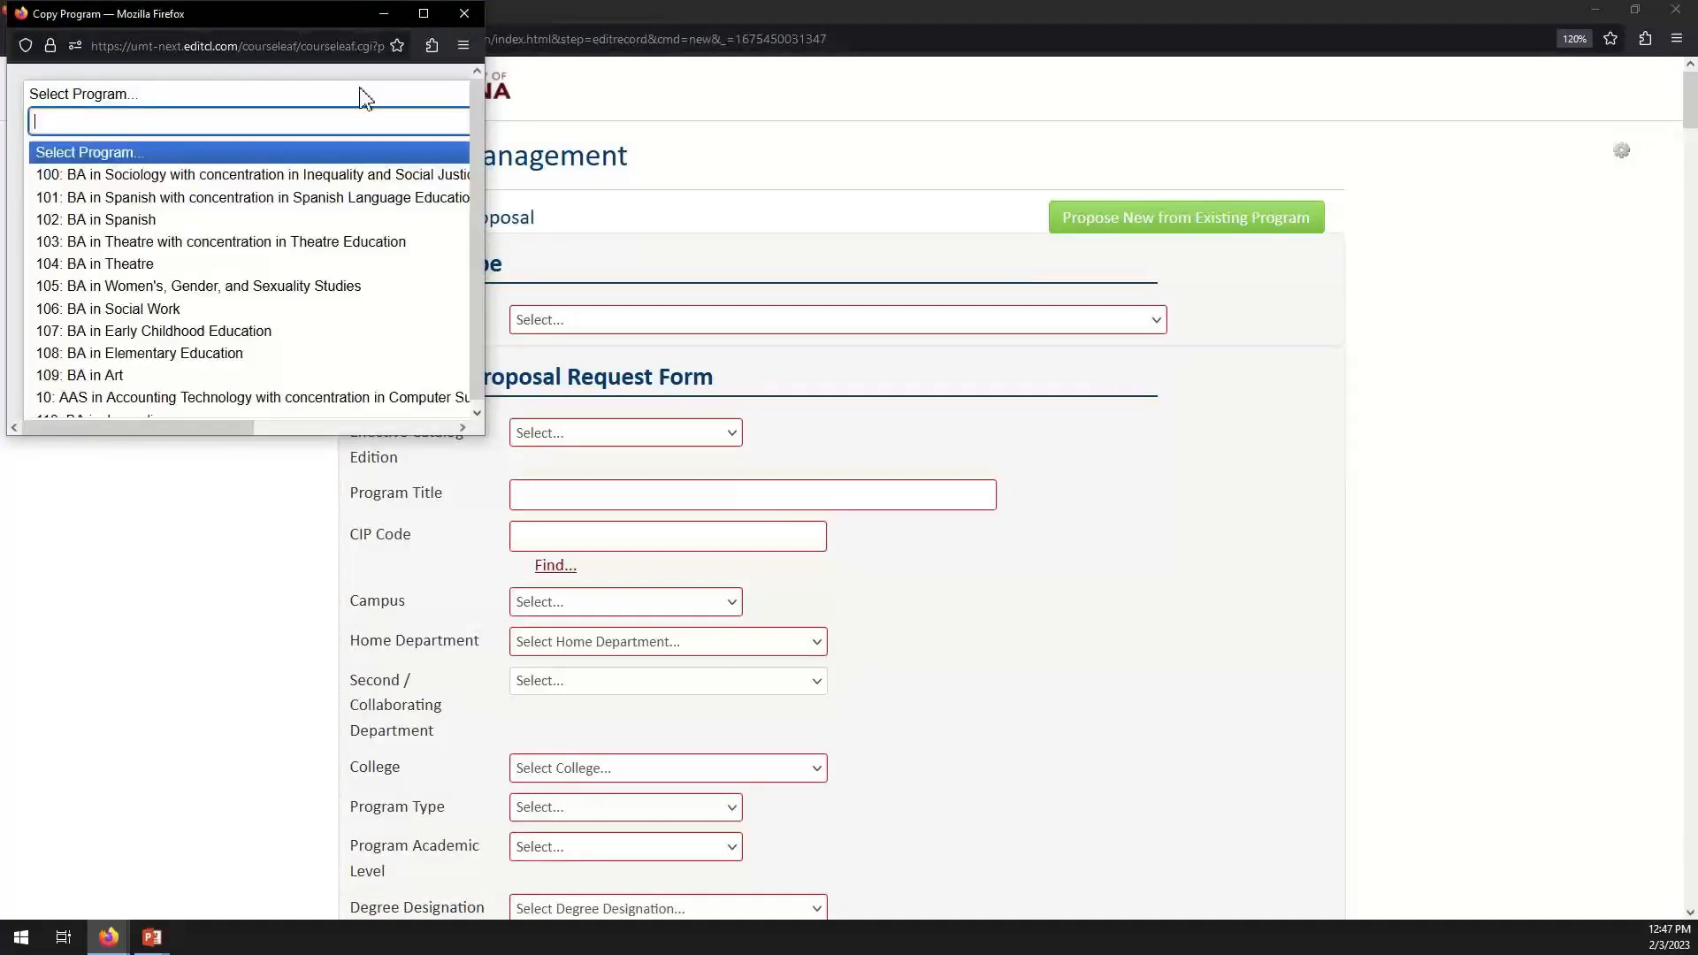
type("Anthro")
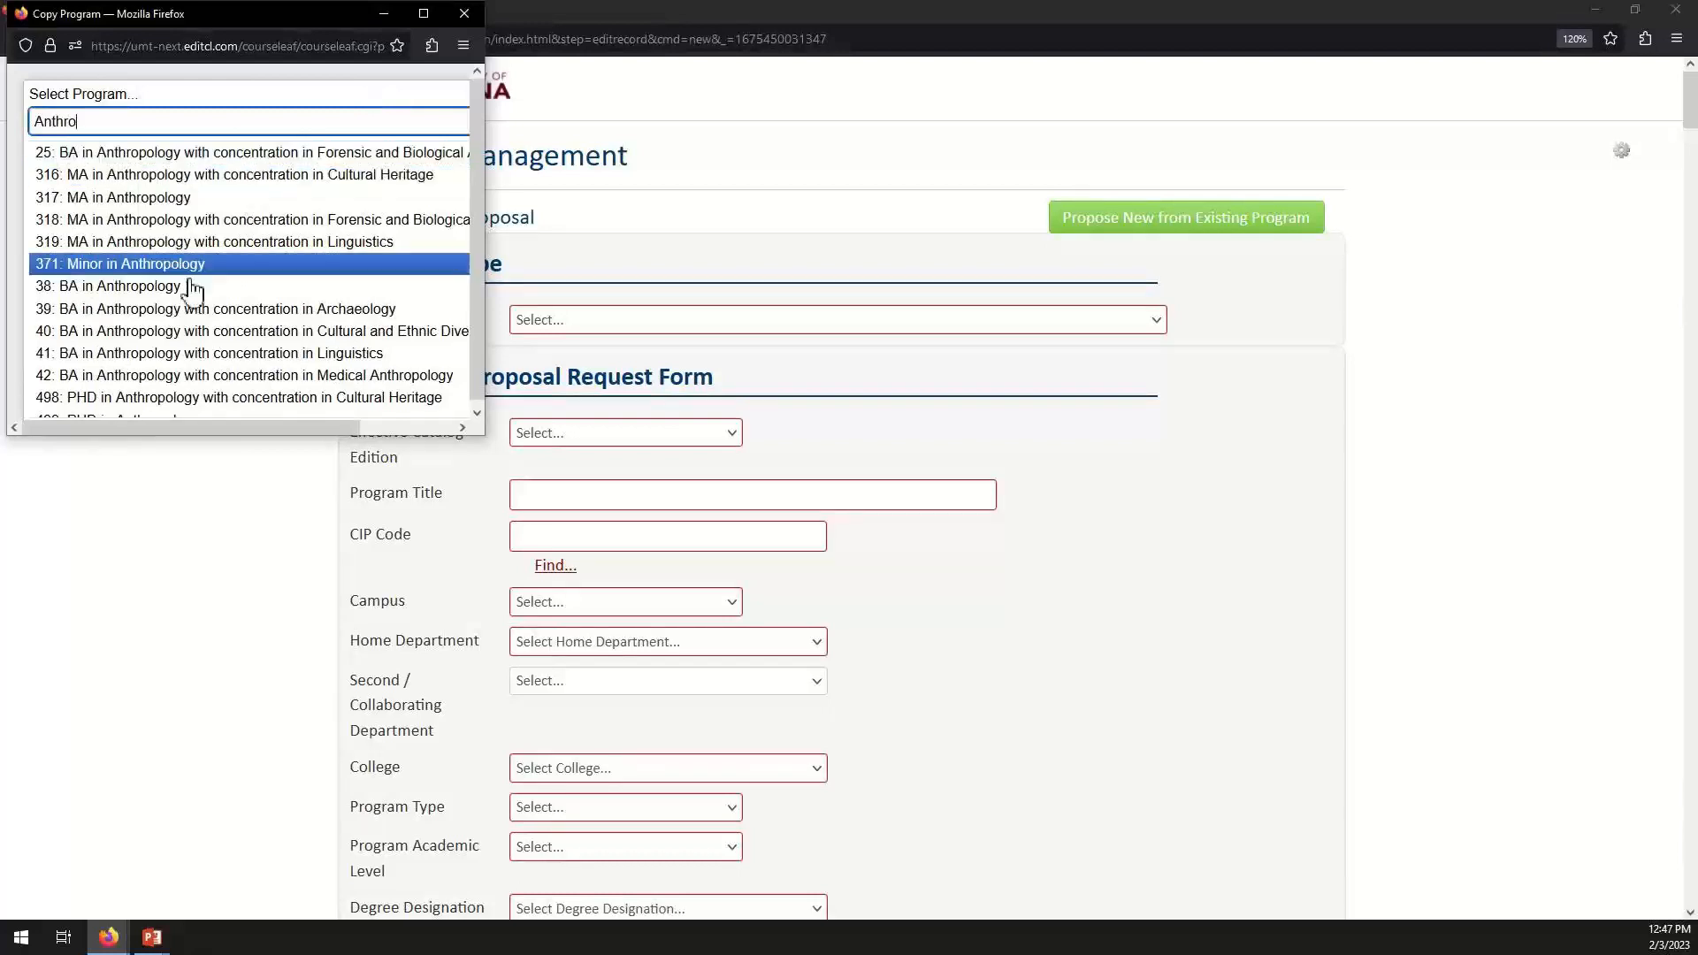
left_click(383, 319)
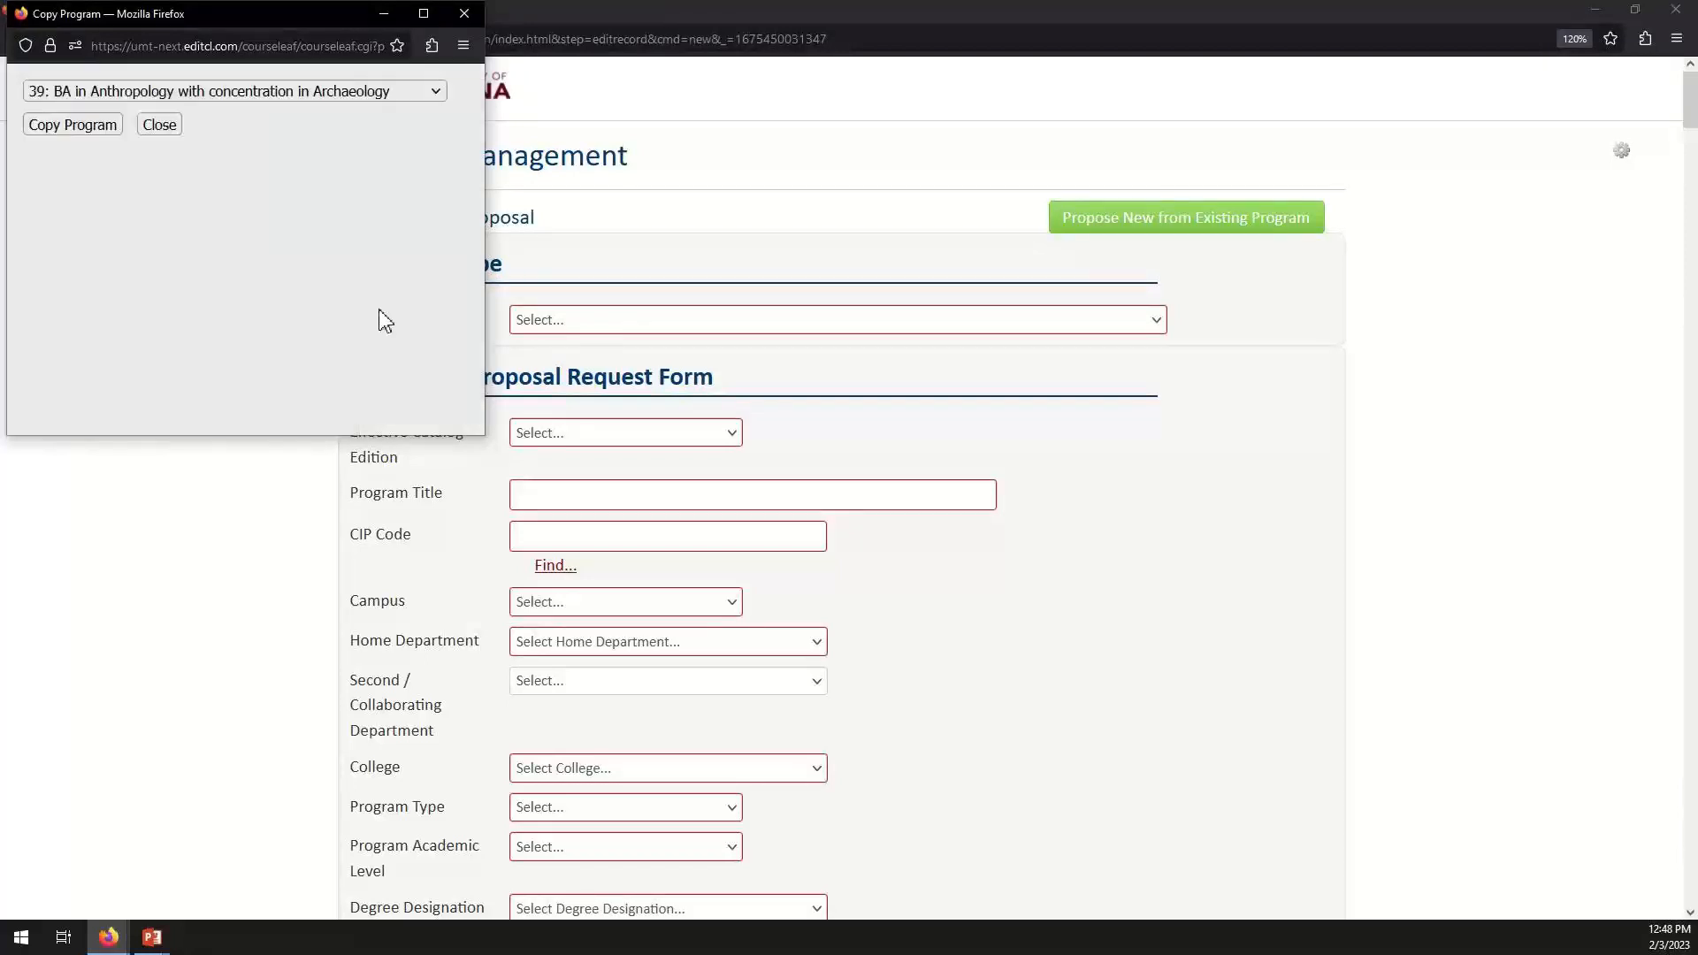
left_click(82, 133)
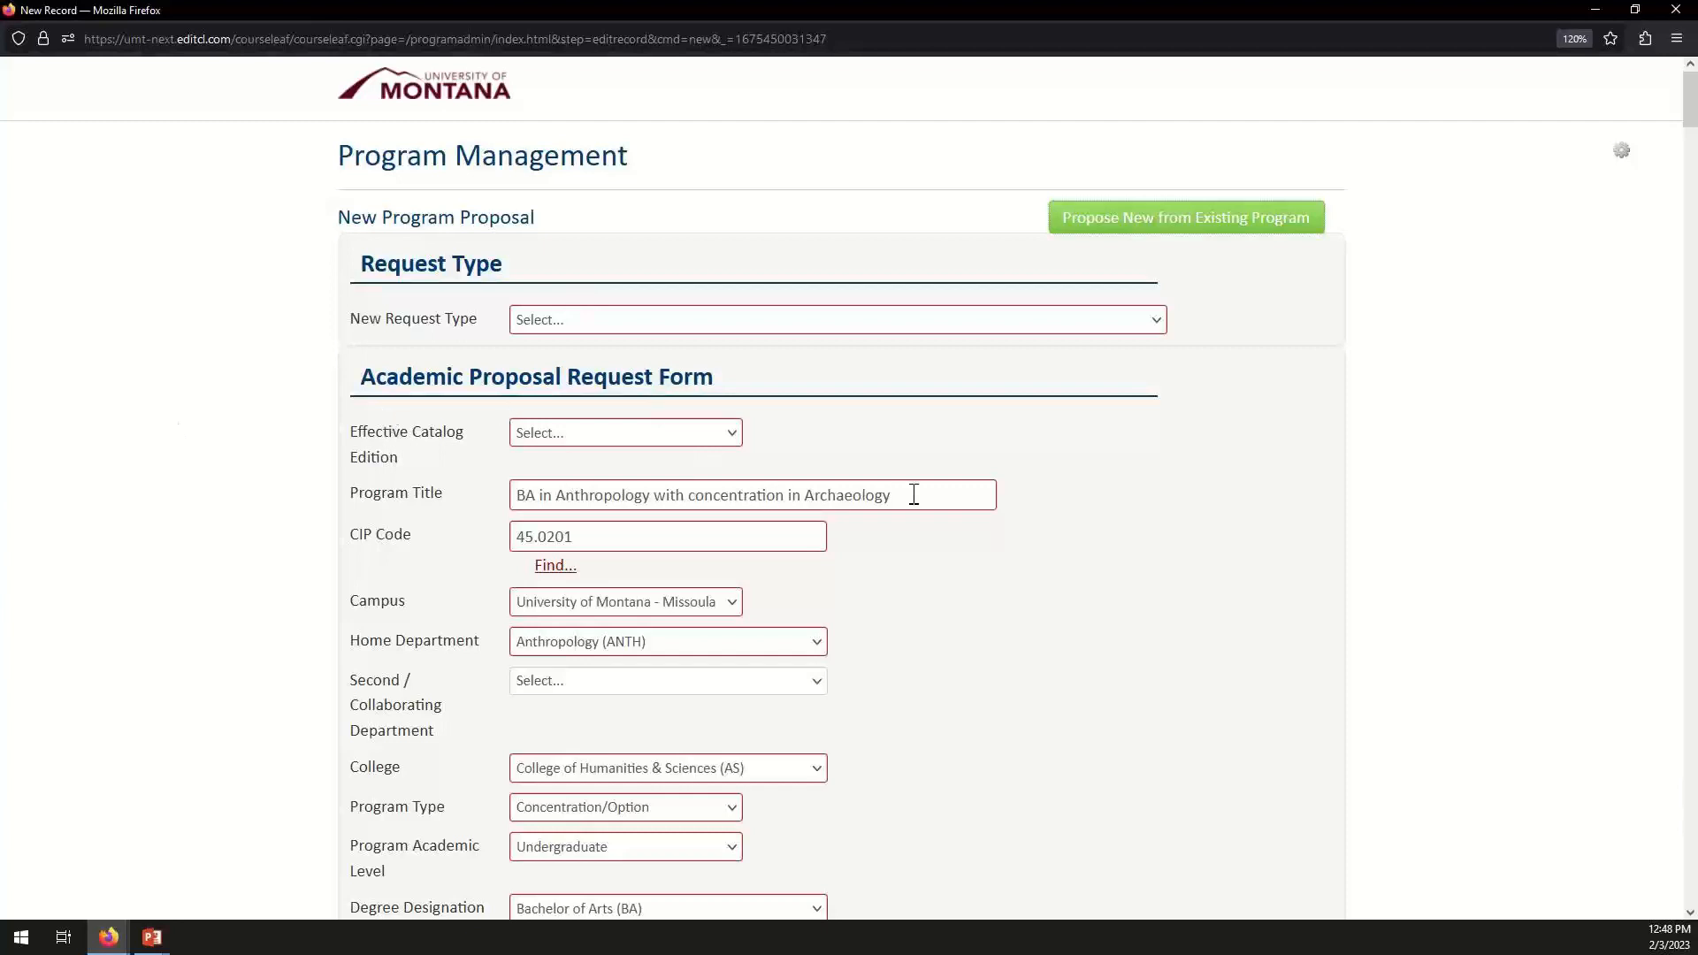
Replace "Archaeology" in the program title so it reads "BA in Anthropology with concentration in New Concentration".
double_click(864, 497)
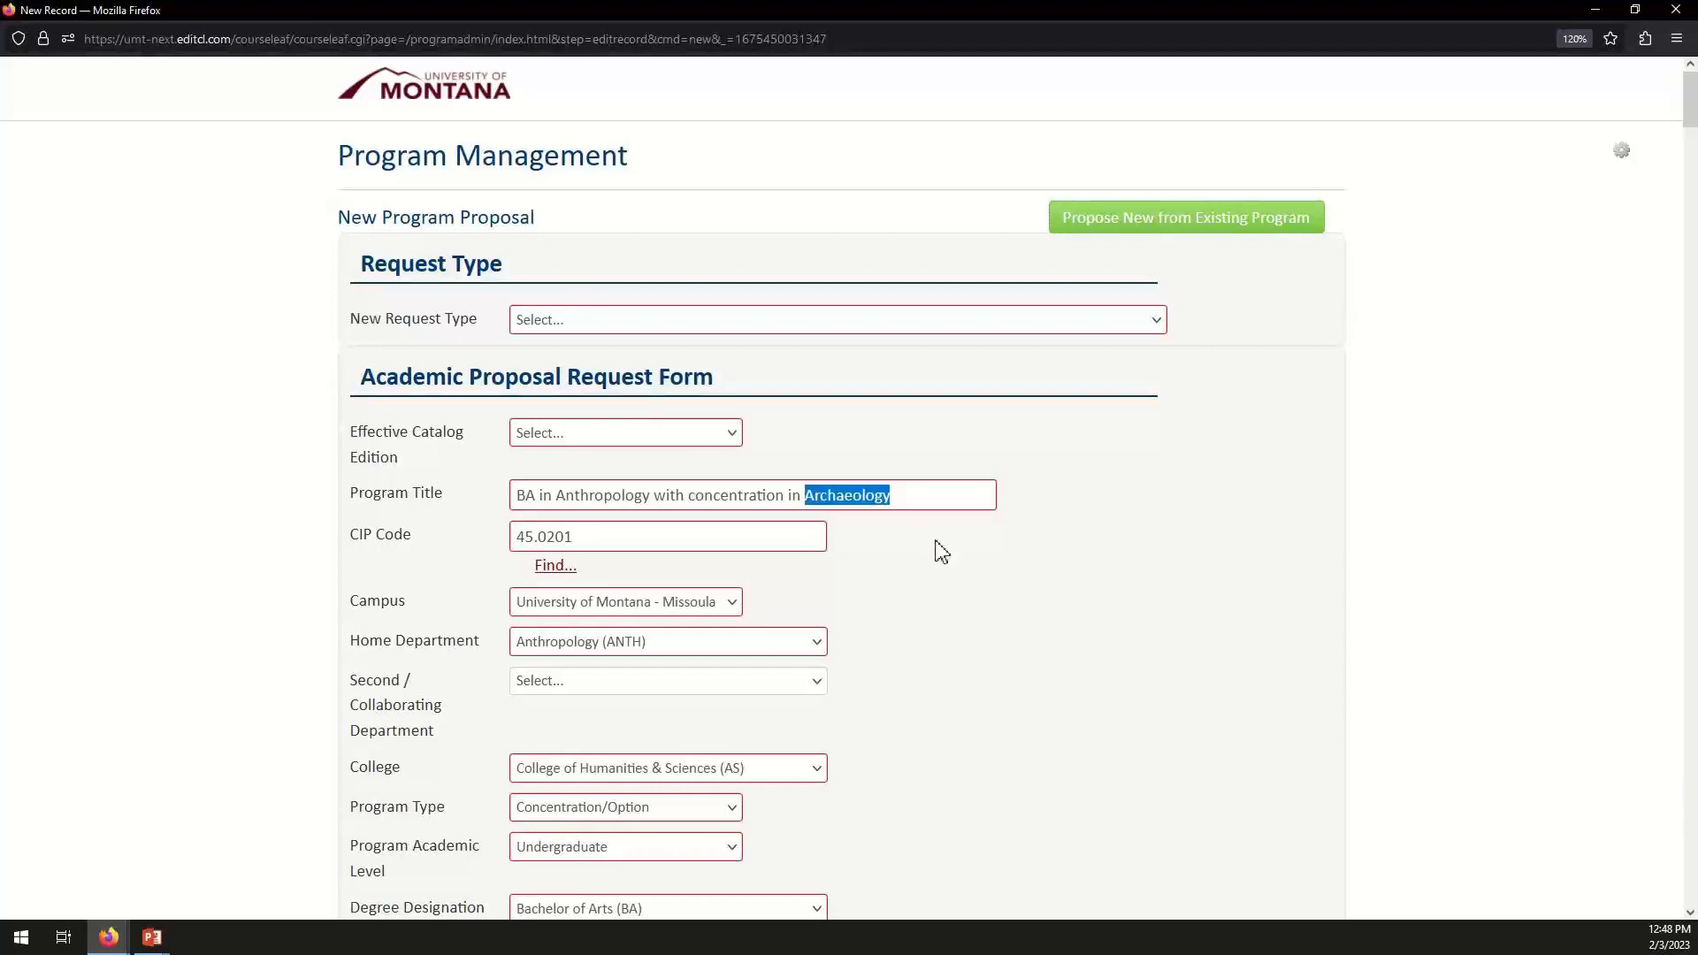
type("New")
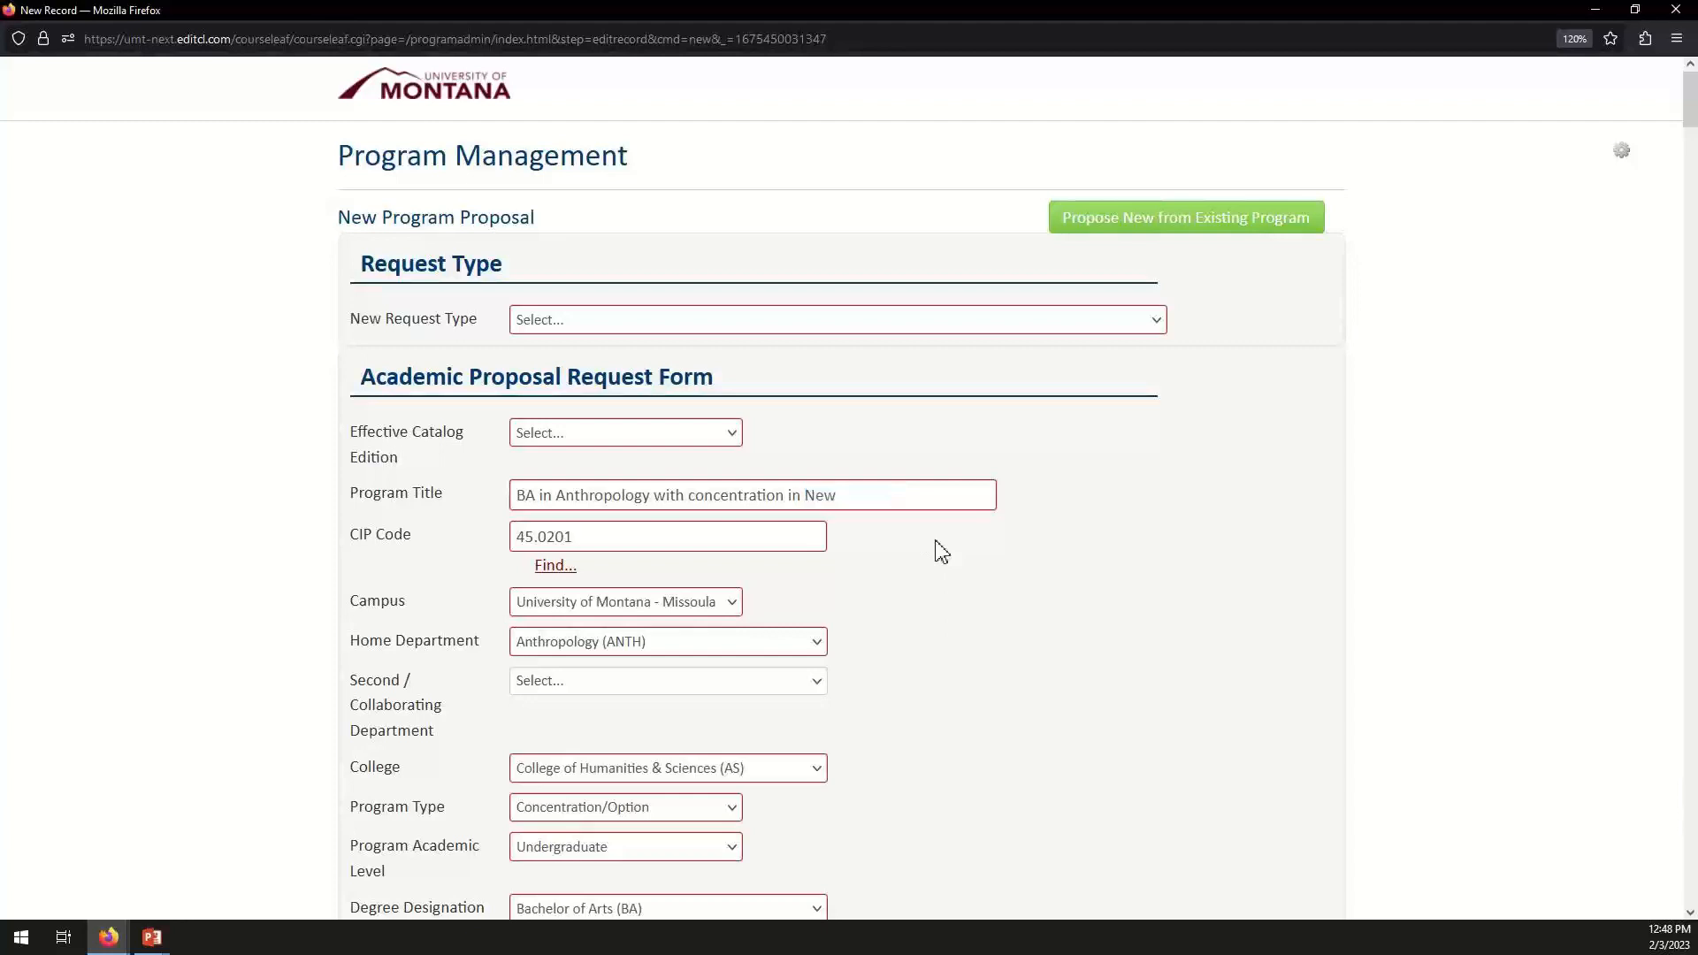
type(" Concentration")
Set the request type to "Establishing a B.A.S./A.A./A.S. Area of Study [APRF]" and the effective catalog edition to 2023-2024.
left_click(941, 322)
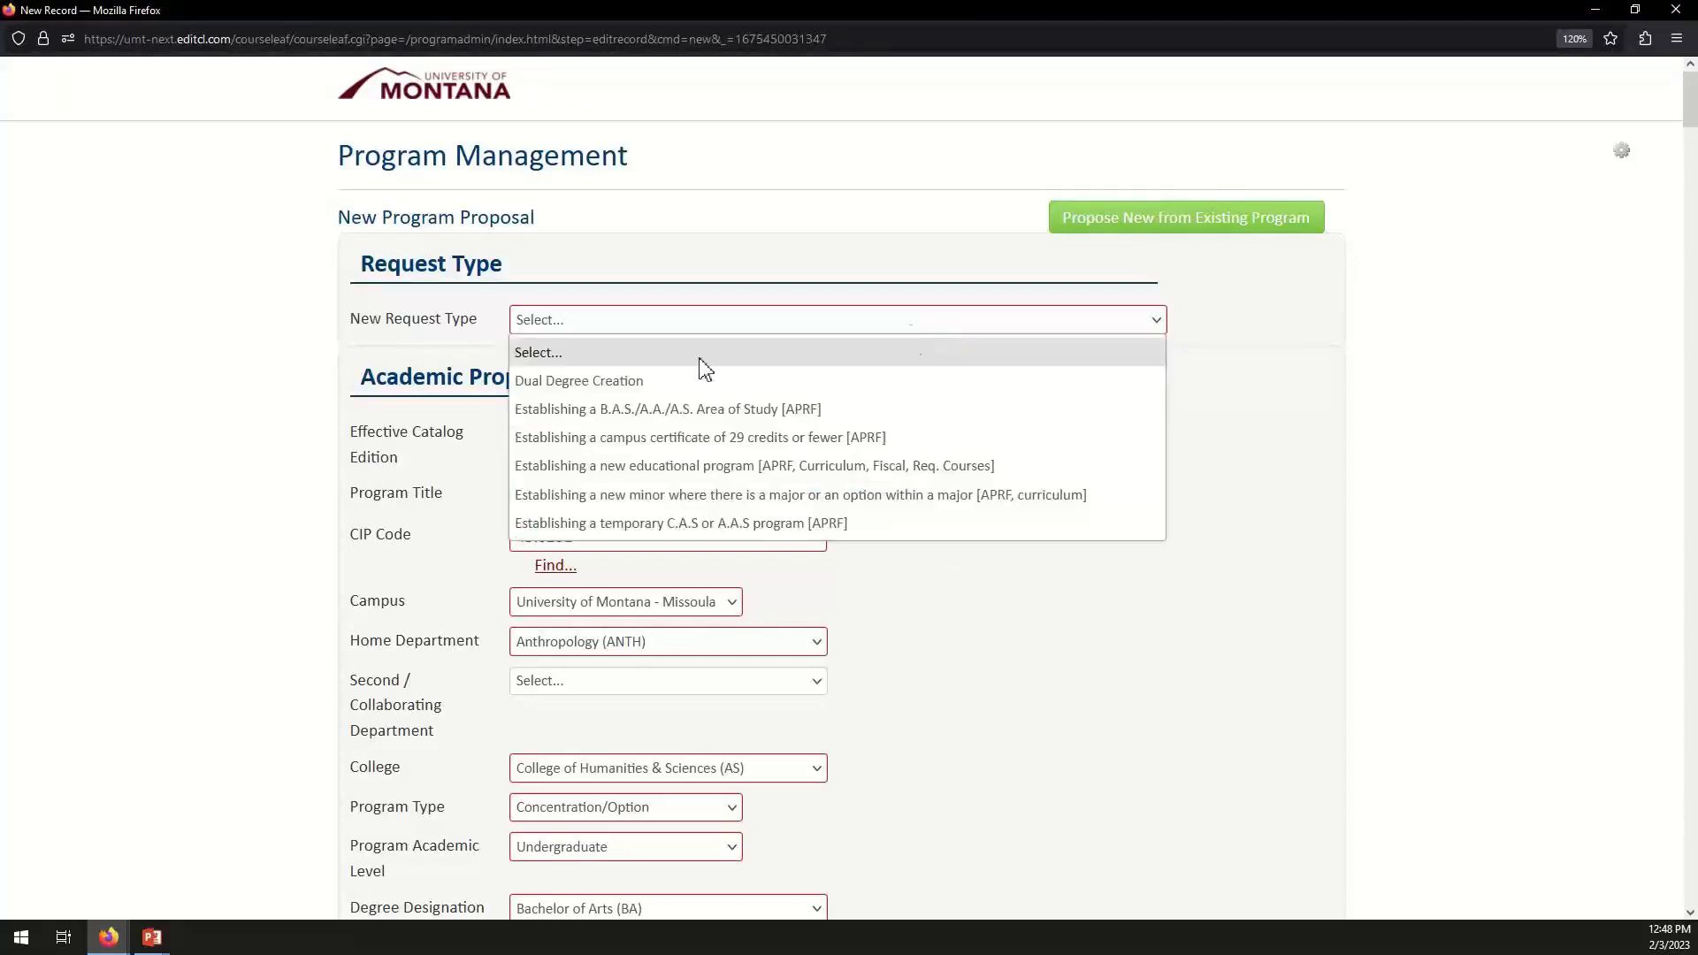
left_click(884, 412)
left_click(633, 438)
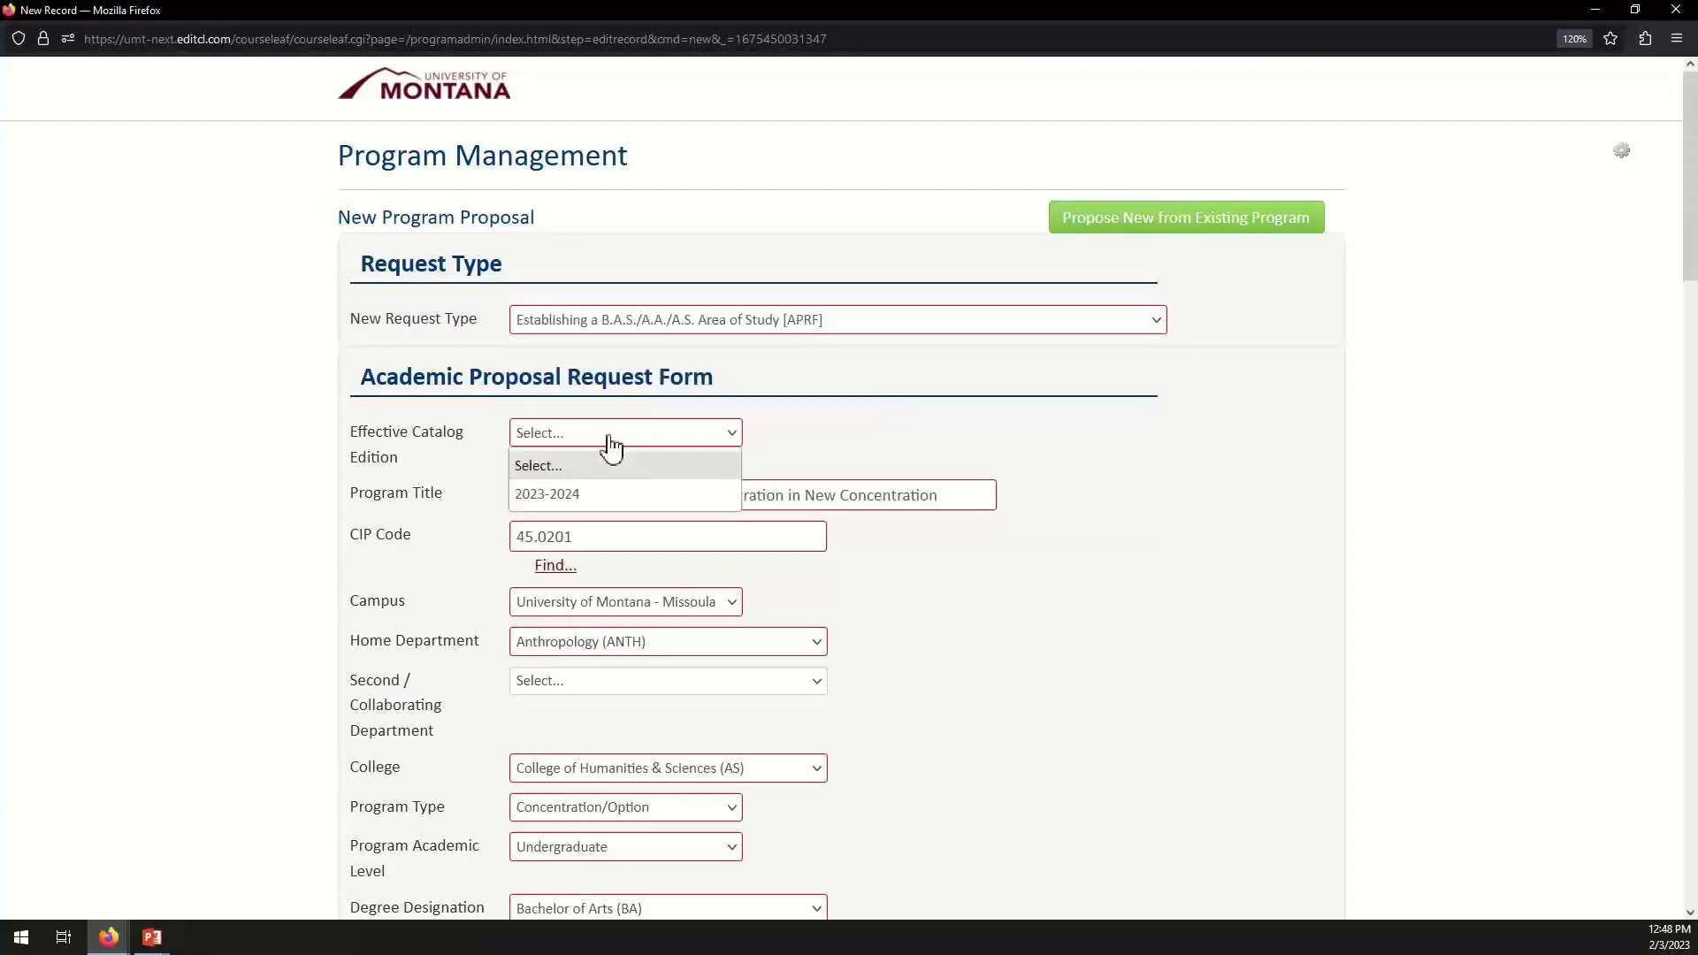
left_click(577, 497)
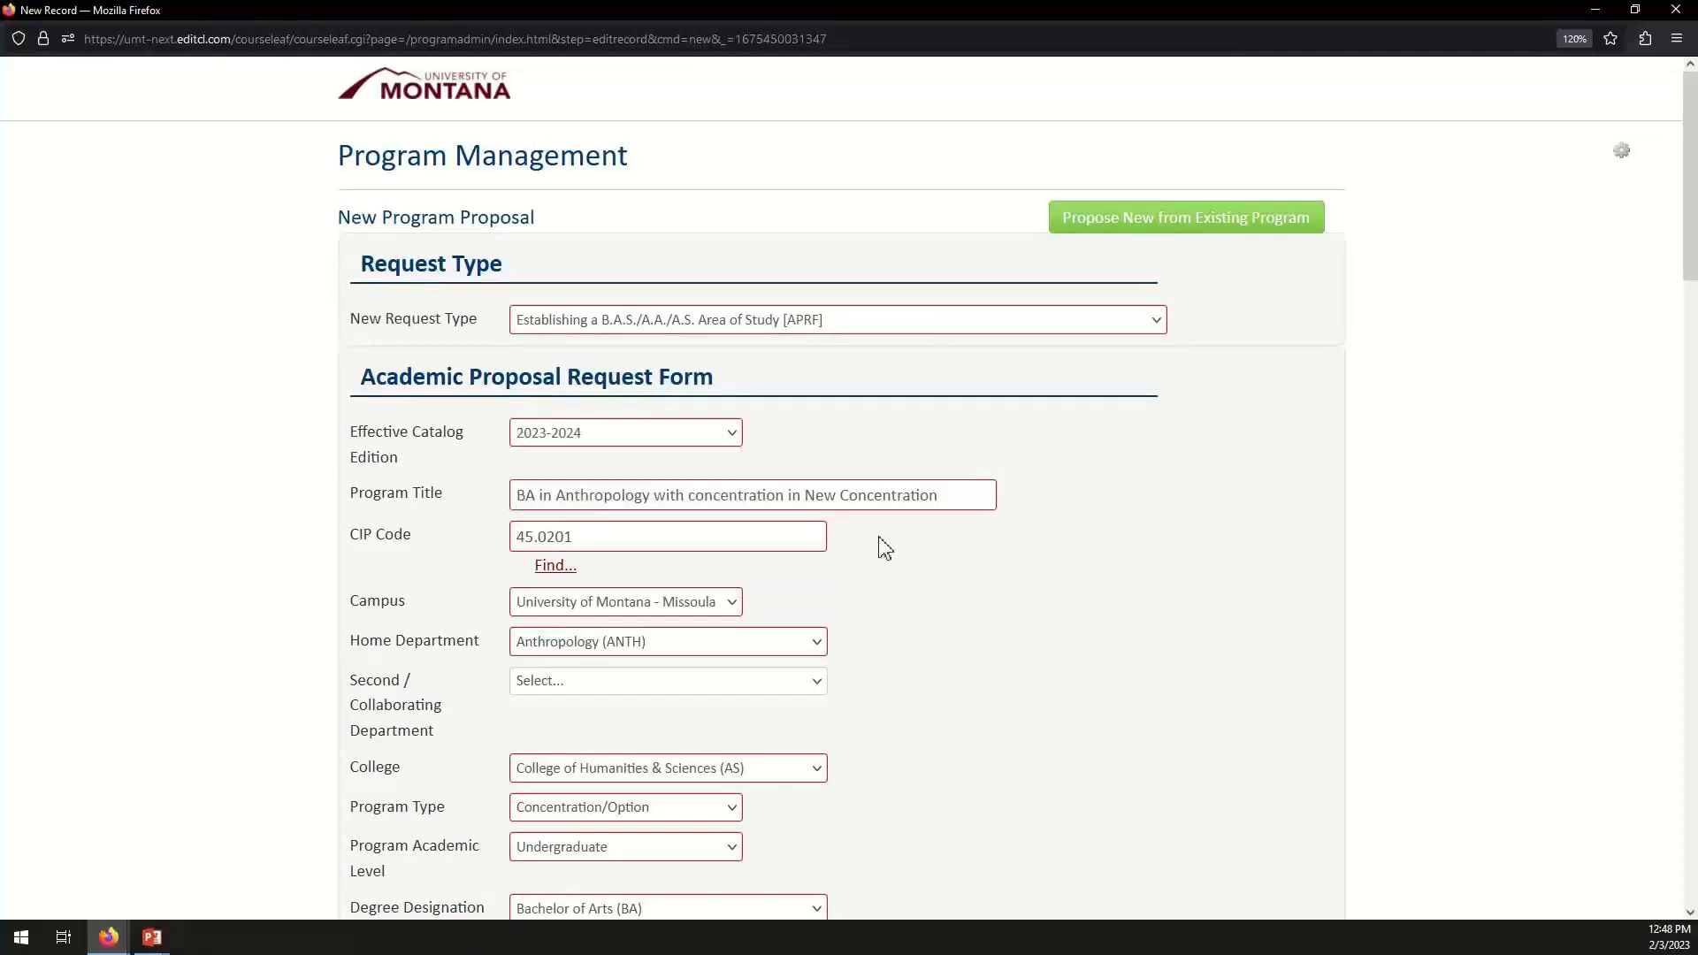
Examine the copied program details, the delivery method and the Proposal Summary questions down to the catalog language attachment.
scroll(928, 617, "down", 2)
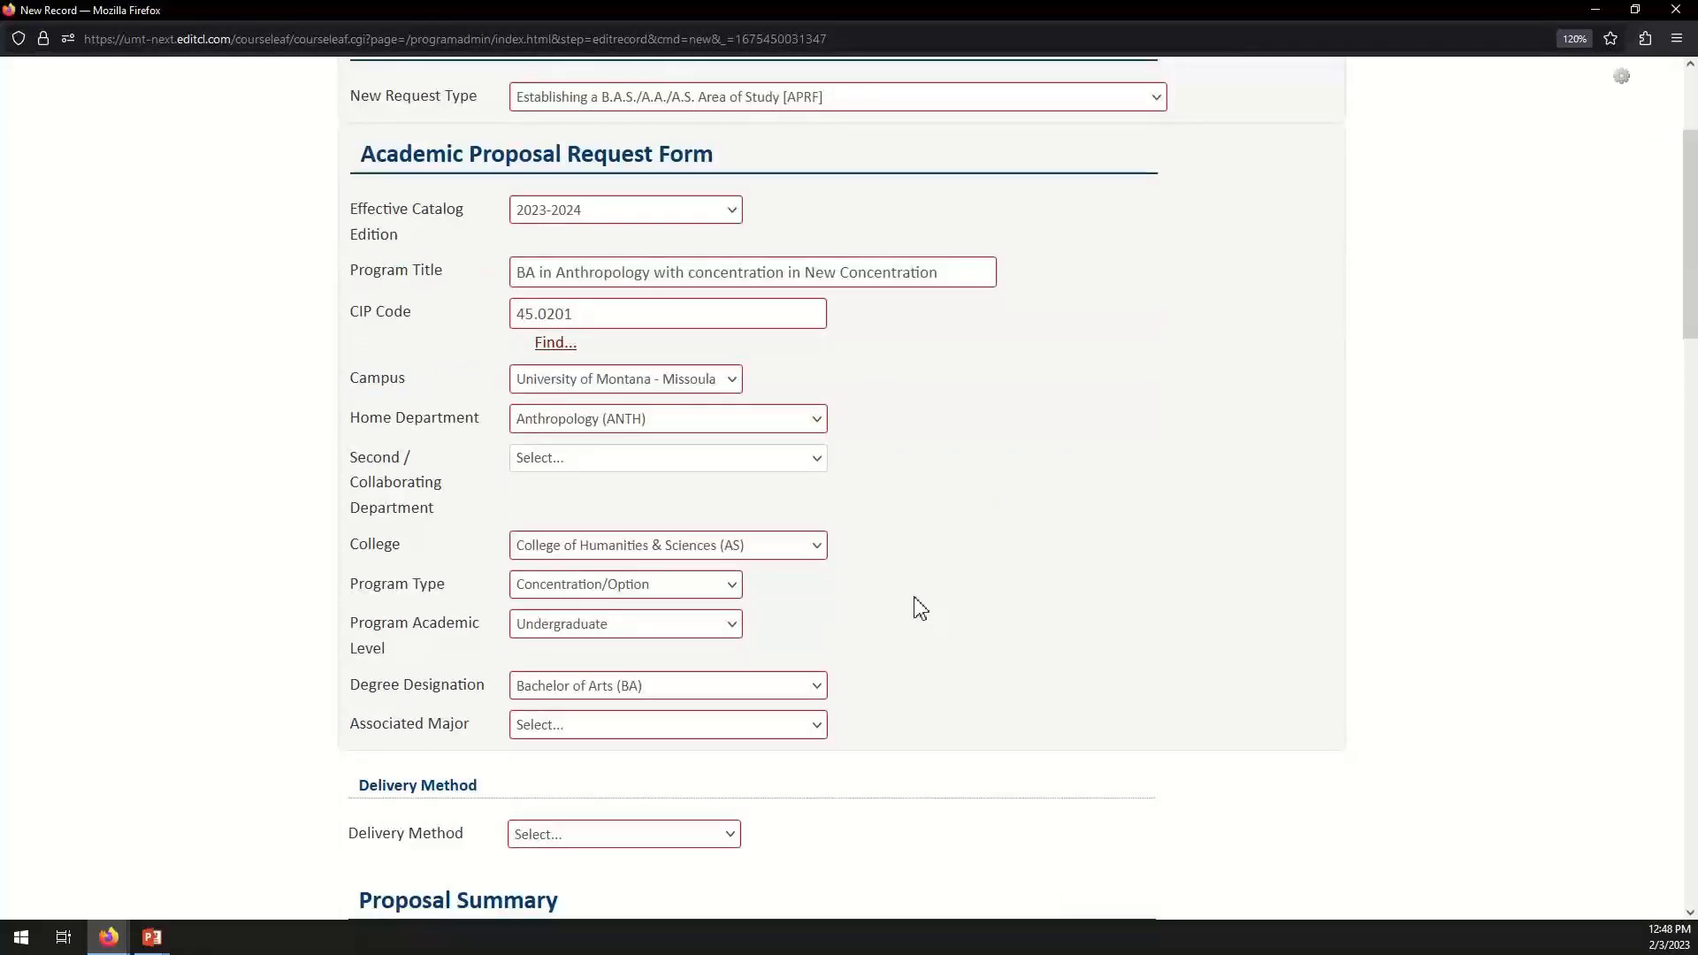
scroll(982, 493, "down", 1)
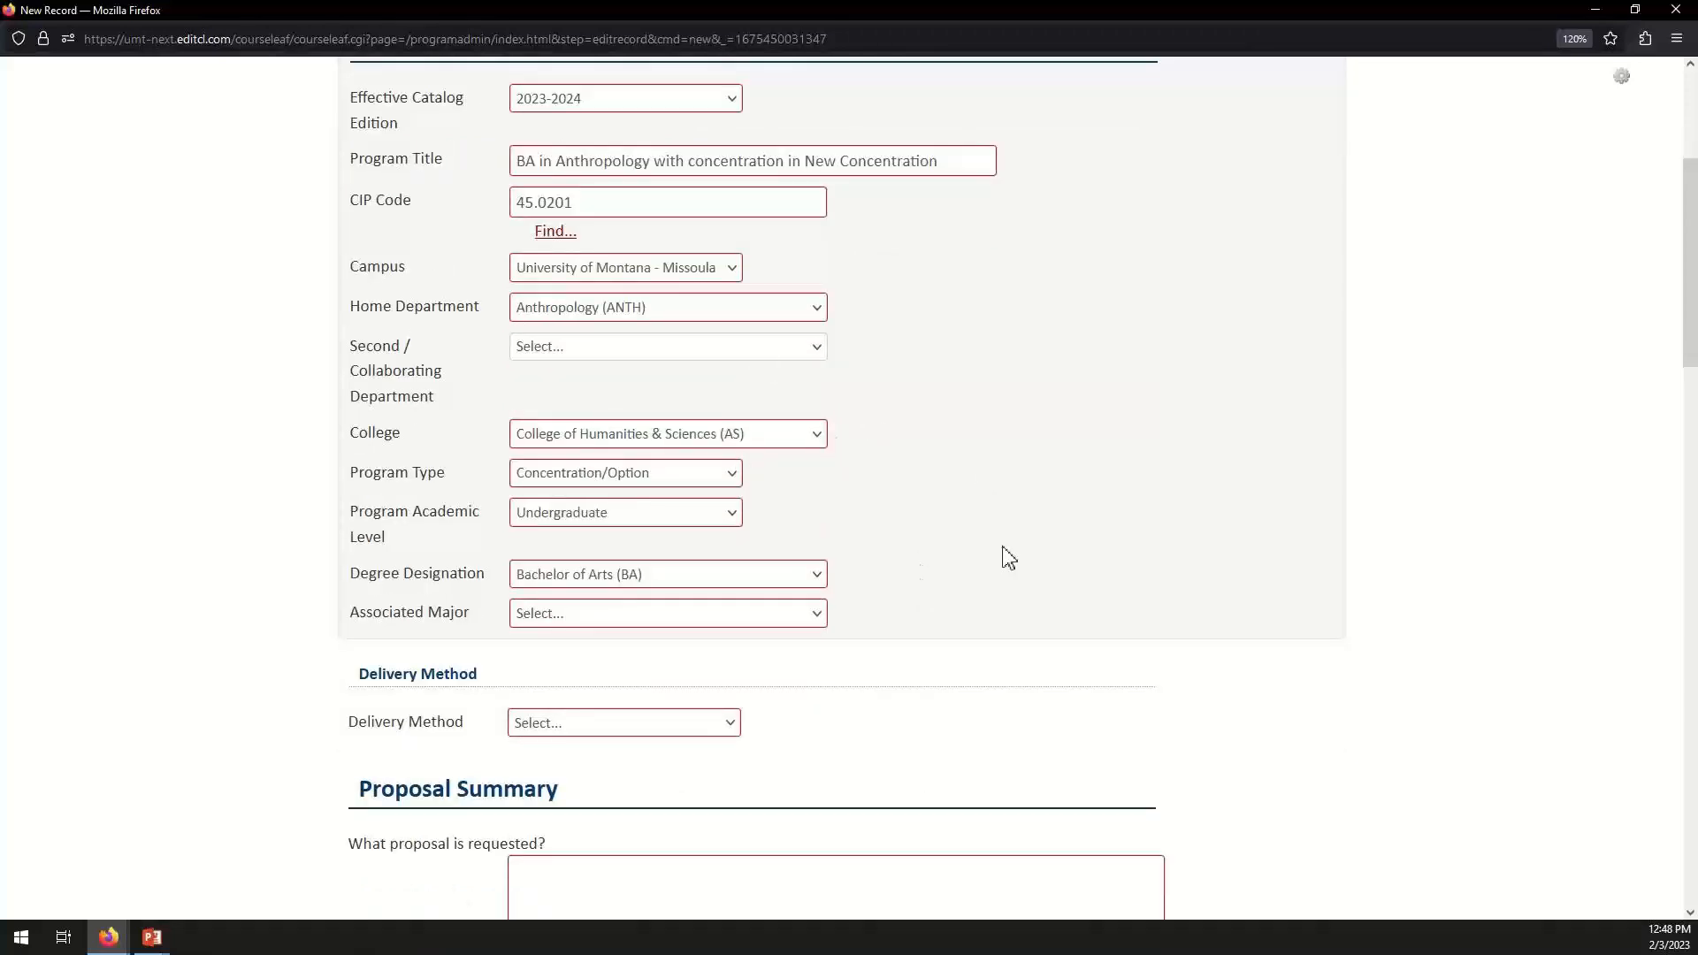
scroll(1003, 553, "down", 2)
scroll(1008, 558, "down", 1)
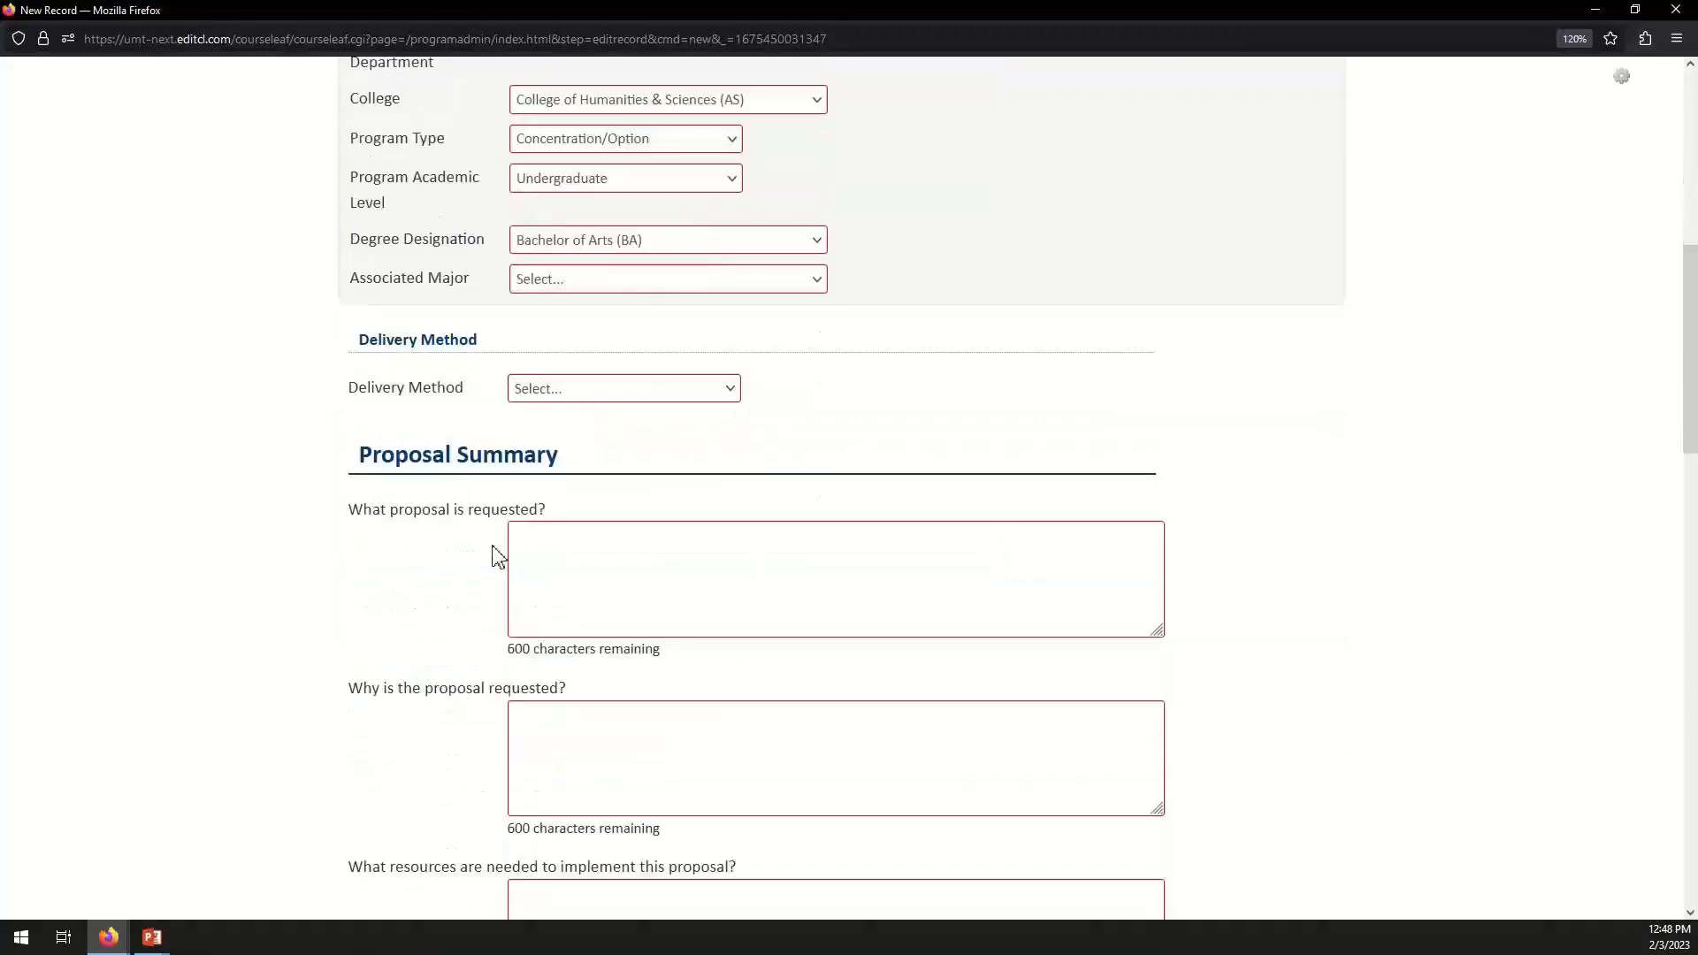
left_click(602, 545)
scroll(522, 558, "down", 1)
scroll(522, 557, "down", 1)
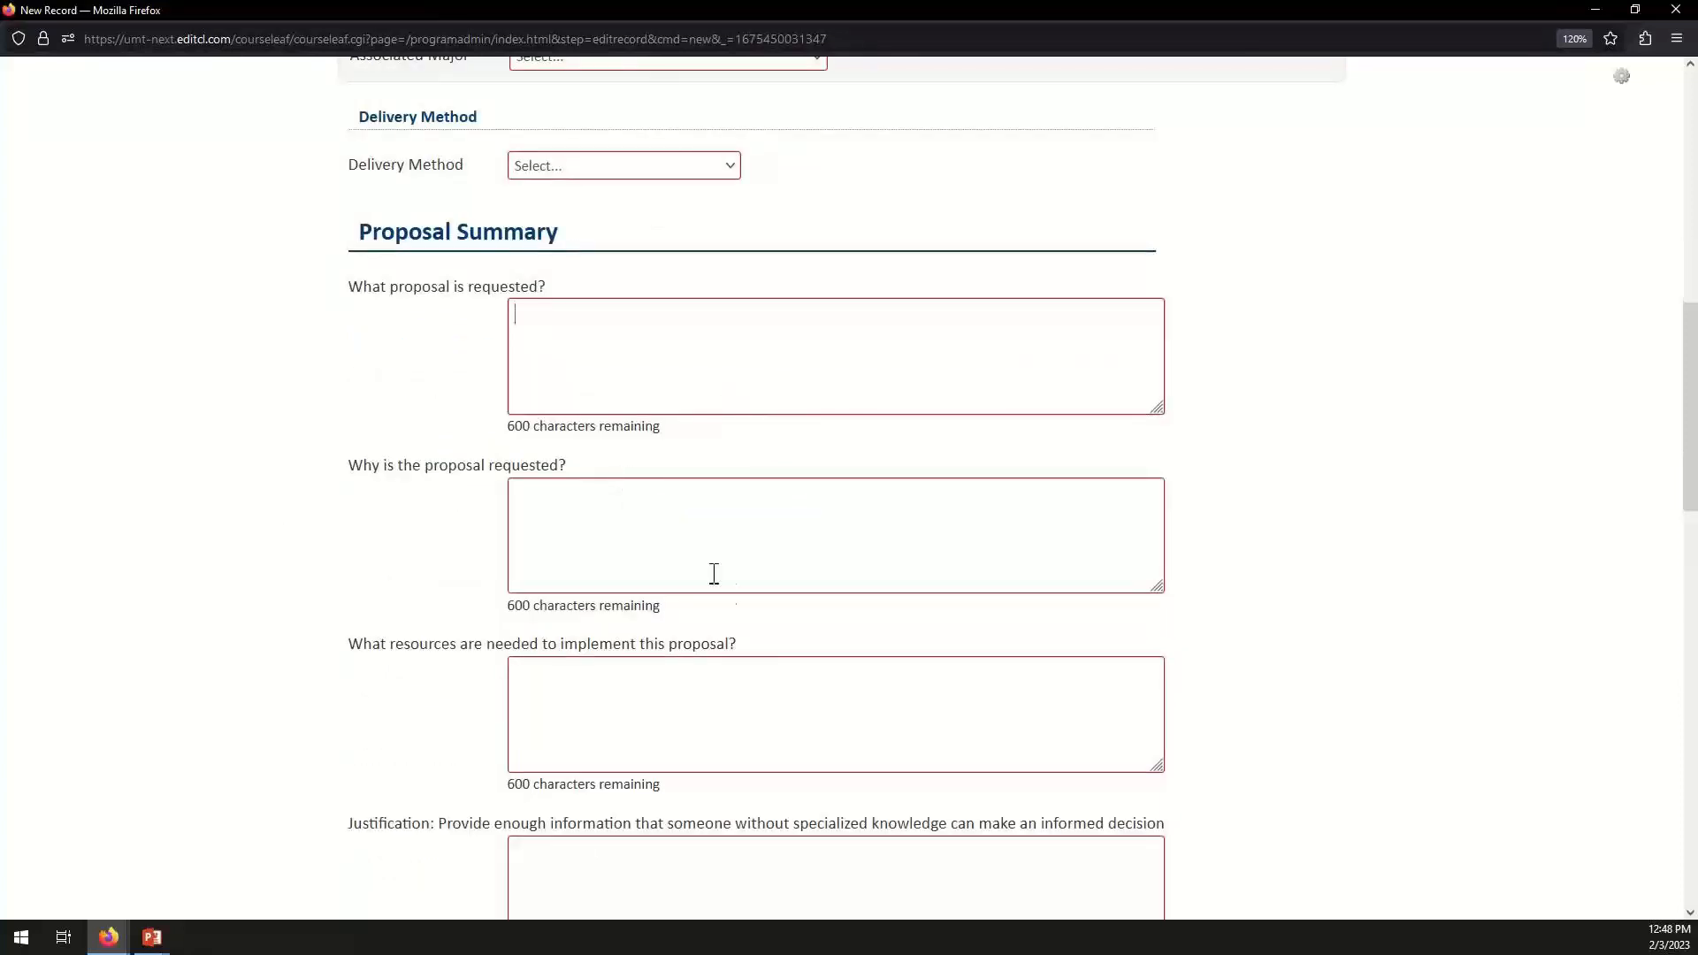
scroll(716, 579, "down", 5)
scroll(731, 594, "down", 1)
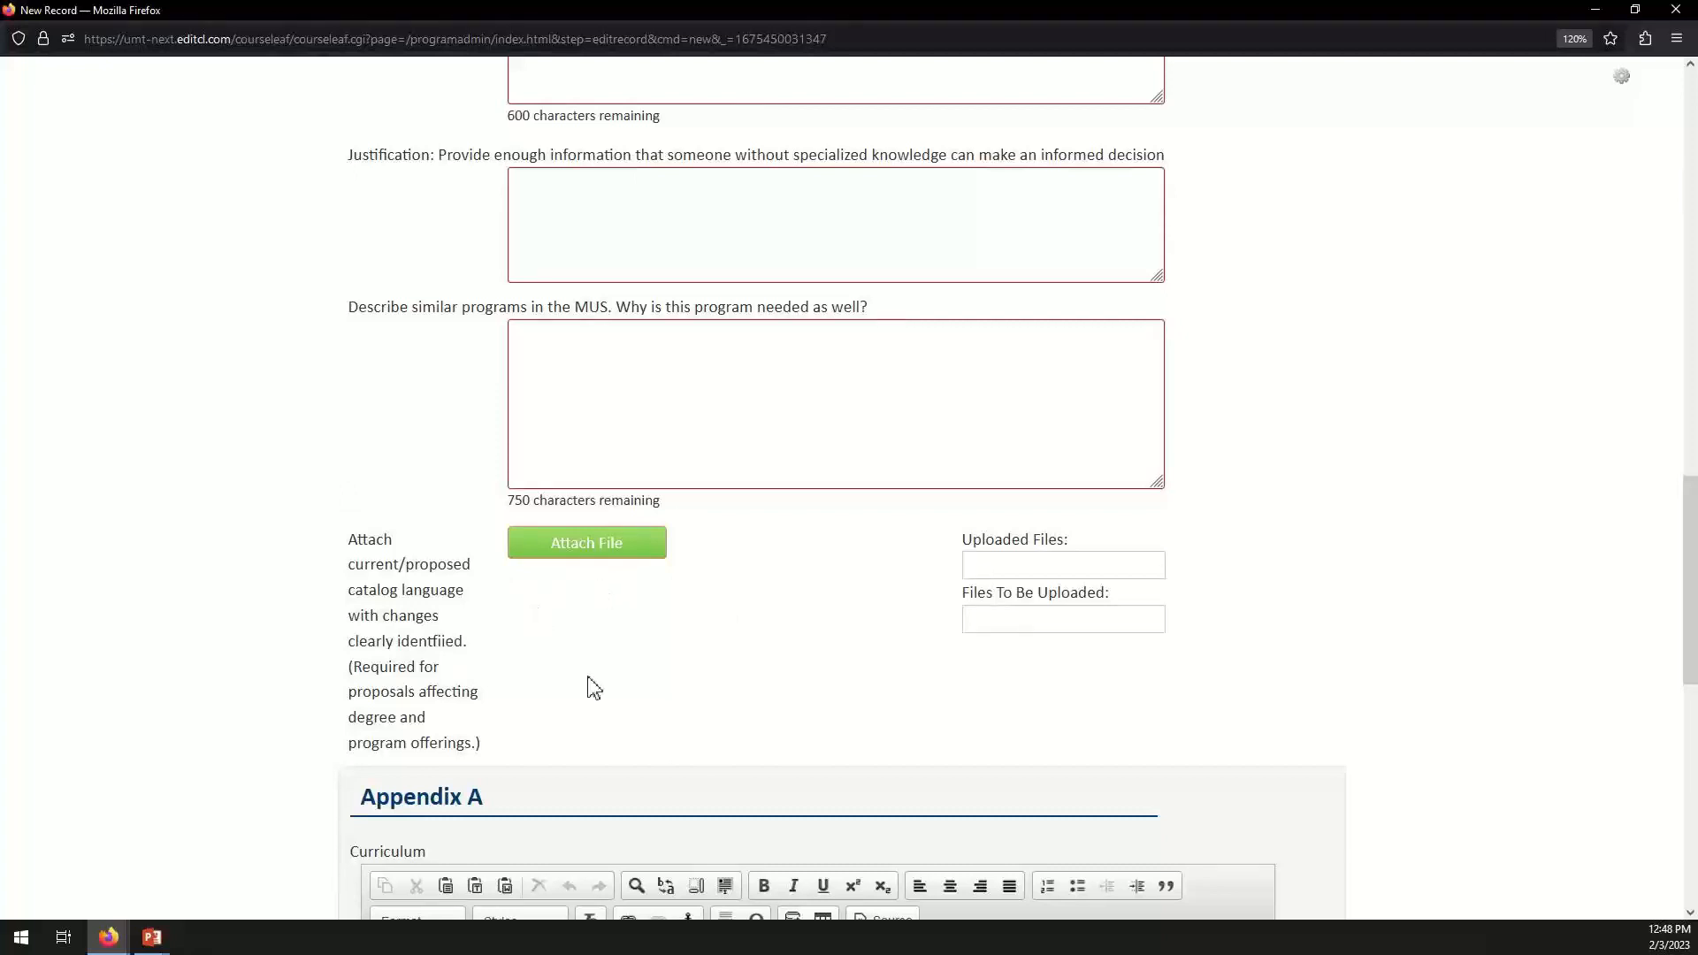
Attach Course Outline.docx and Syllabus.docx as the current/proposed catalog language files.
left_click(584, 559)
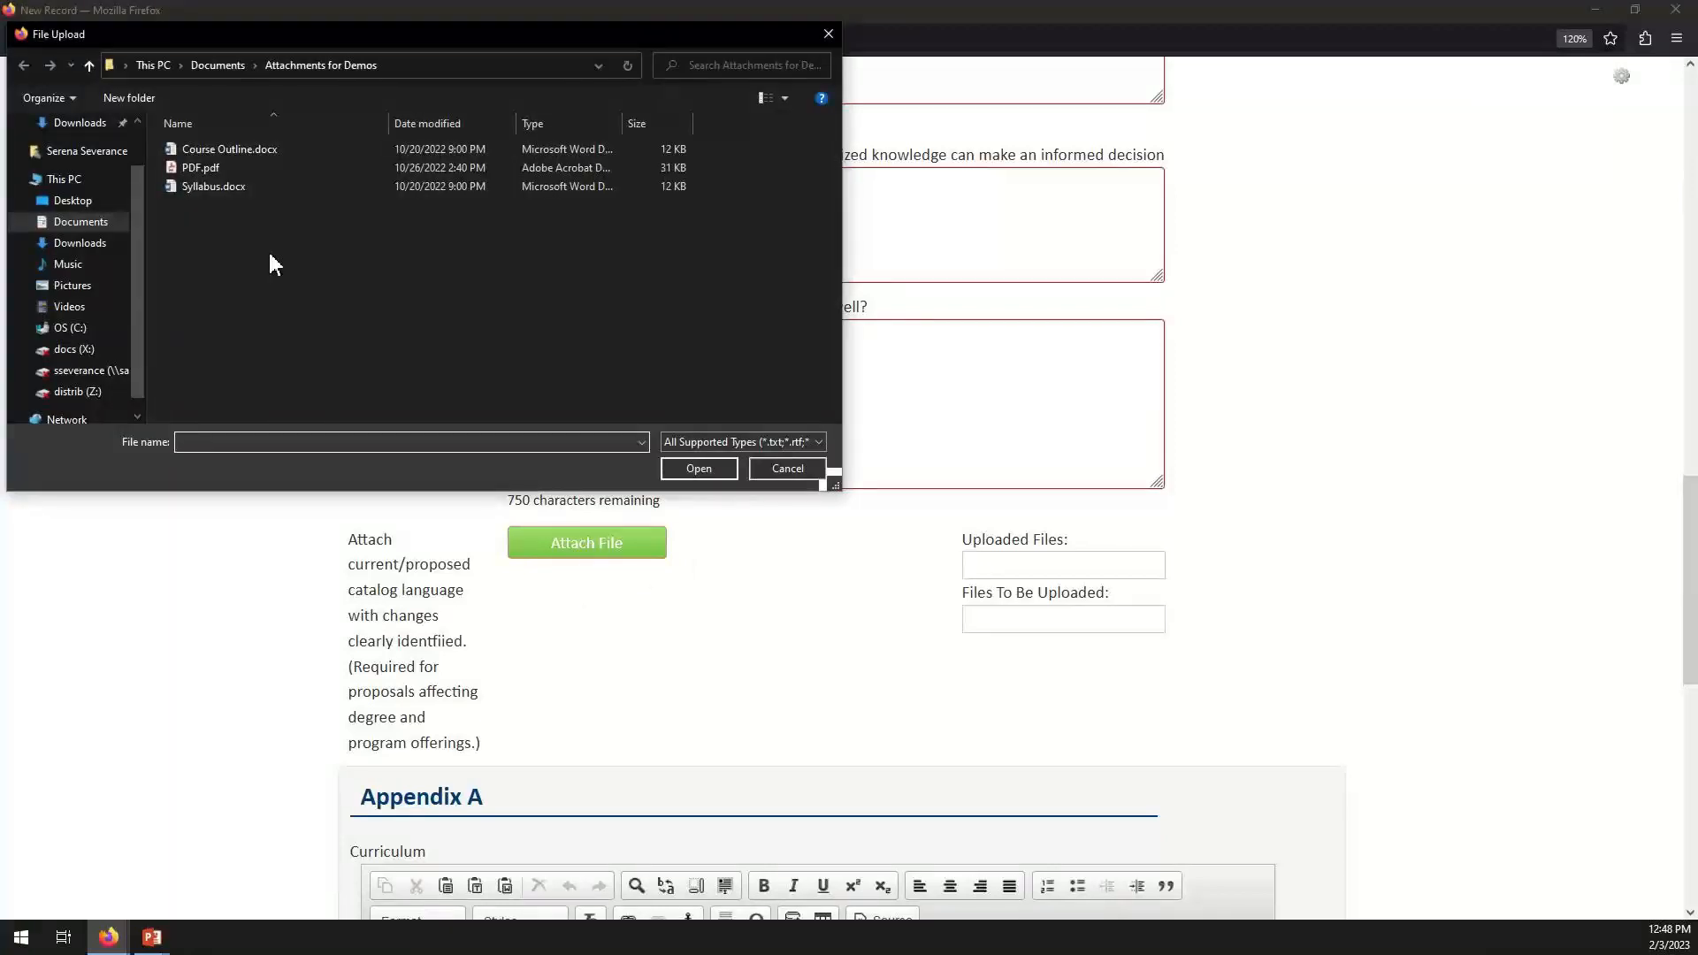
left_click(244, 150)
left_click(700, 466)
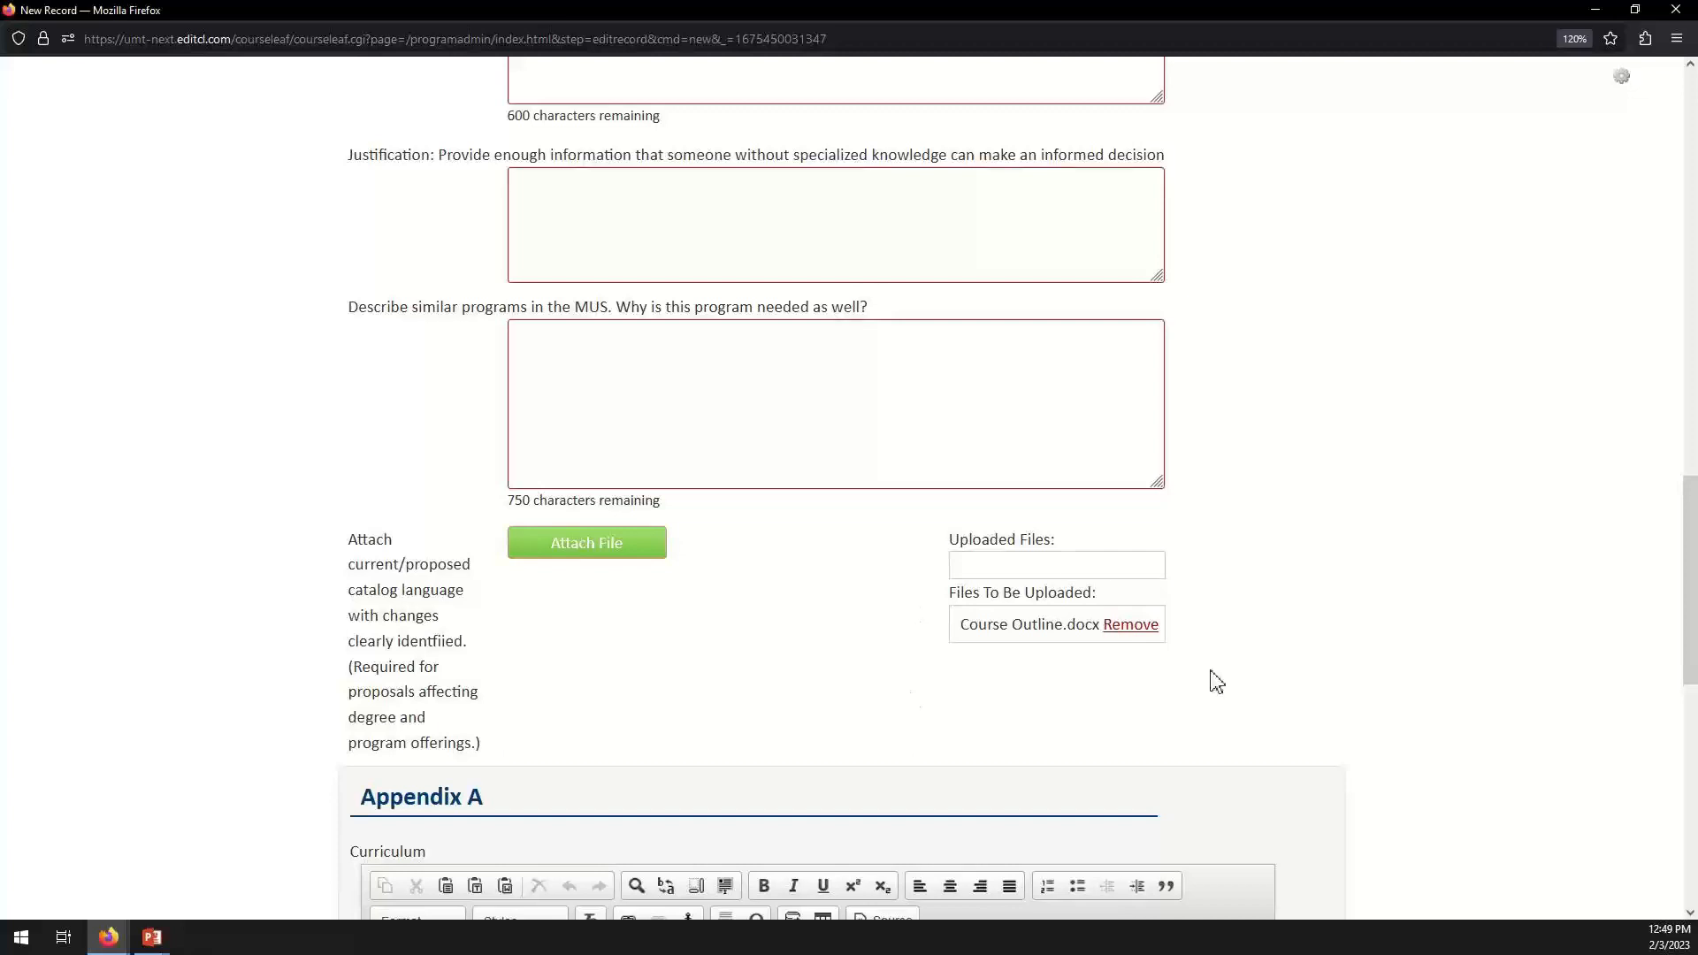
left_click(549, 544)
left_click(212, 185)
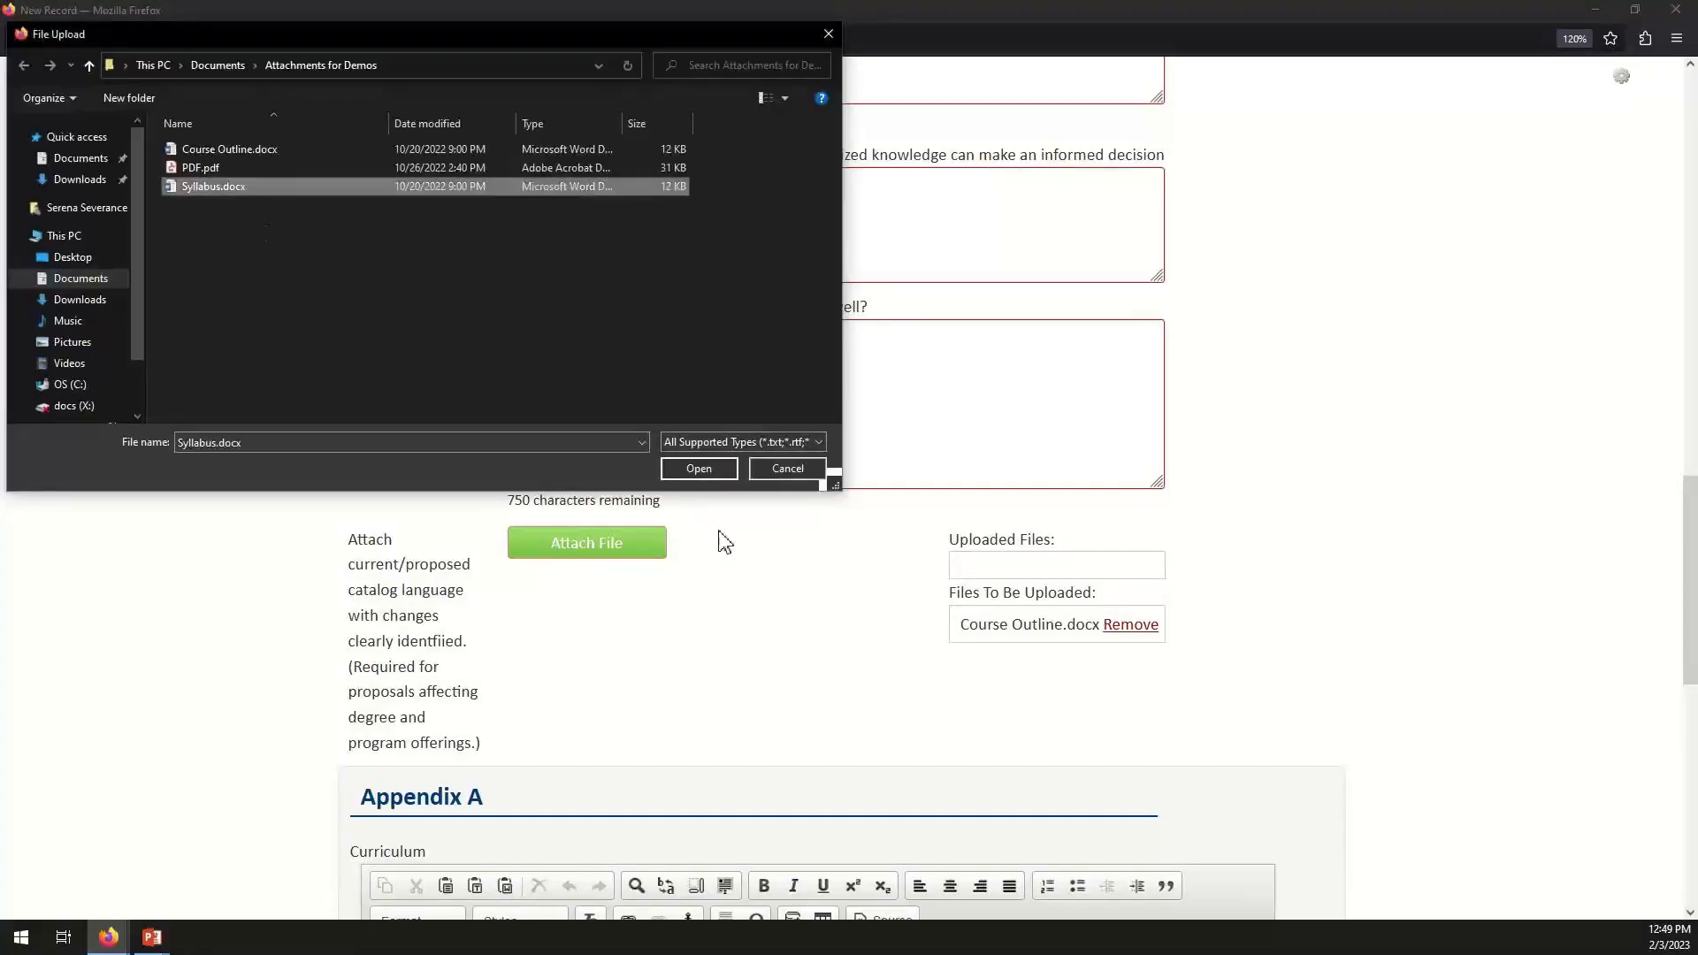
left_click(708, 476)
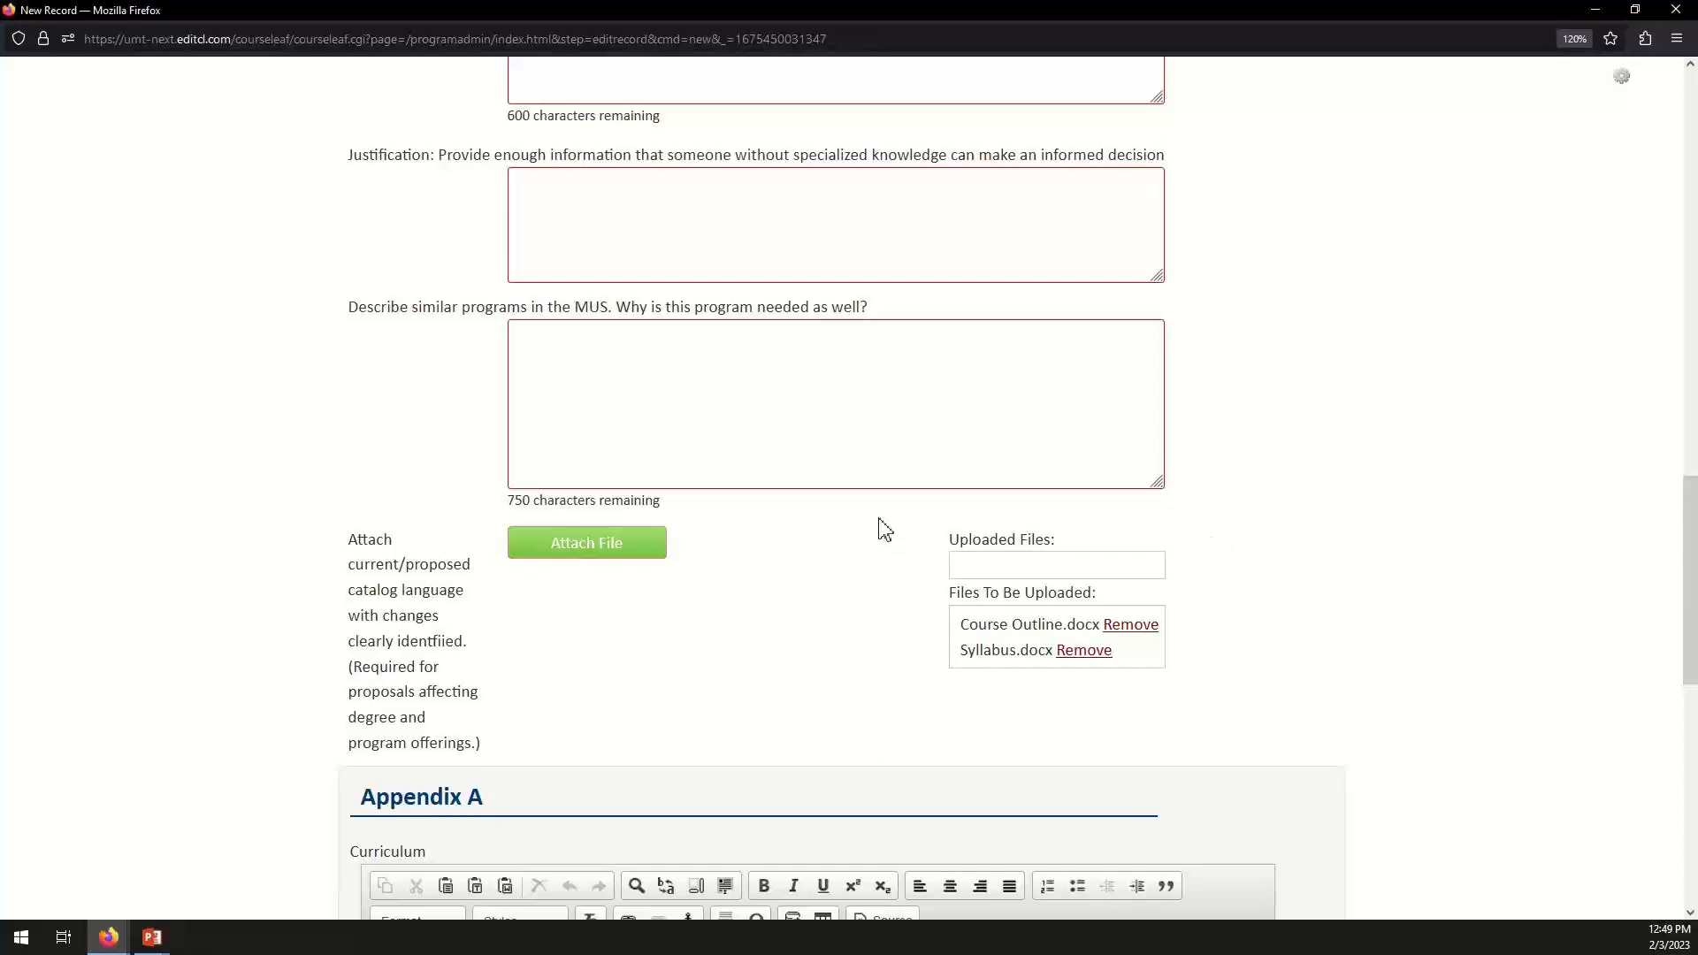
Start a formatted table of type Course List in the Curriculum field of Appendix A.
scroll(885, 530, "down", 7)
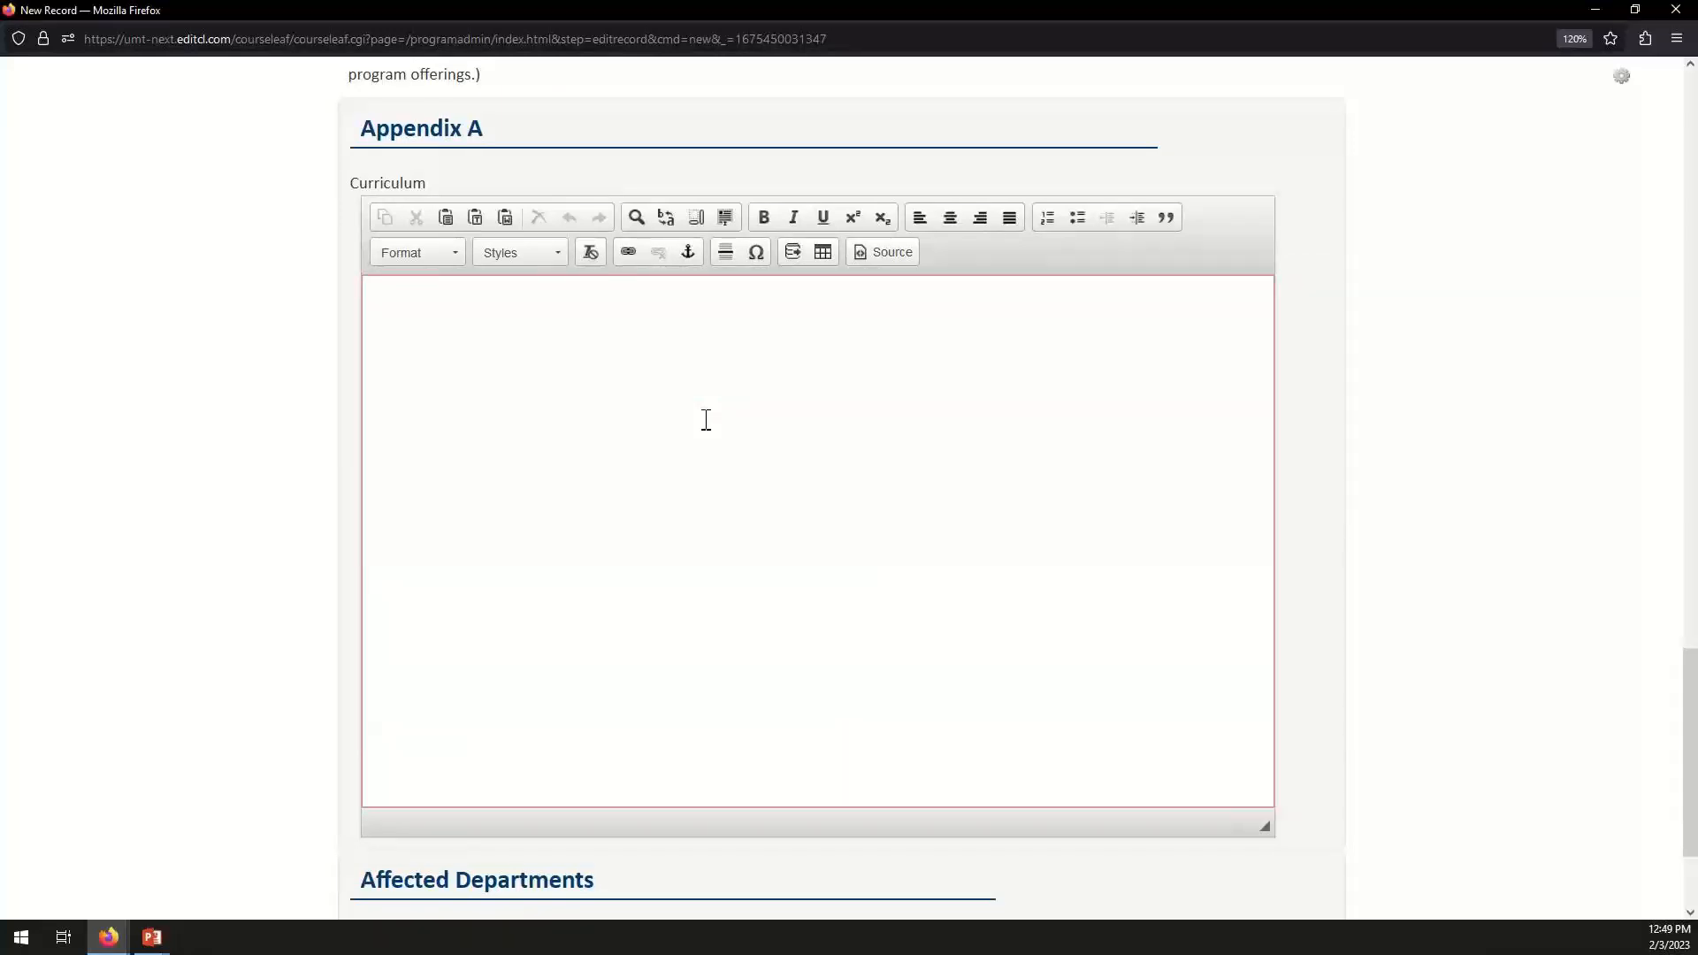
left_click(567, 386)
scroll(1033, 631, "up", 4)
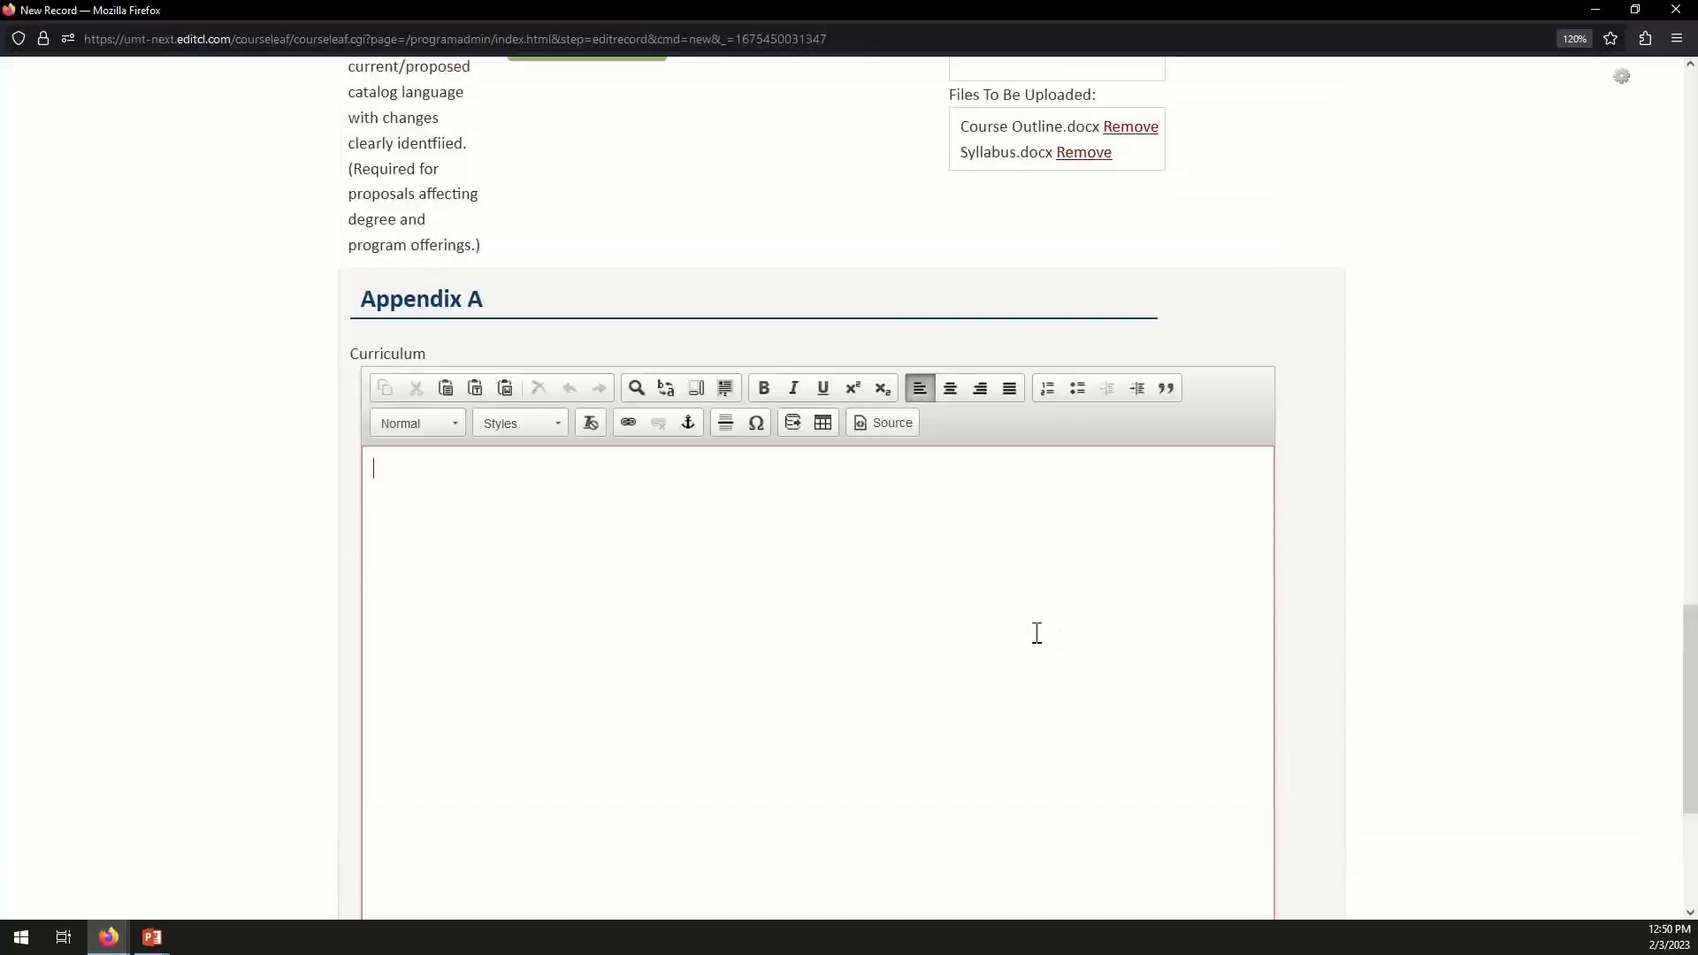
scroll(1036, 633, "up", 2)
scroll(530, 575, "down", 3)
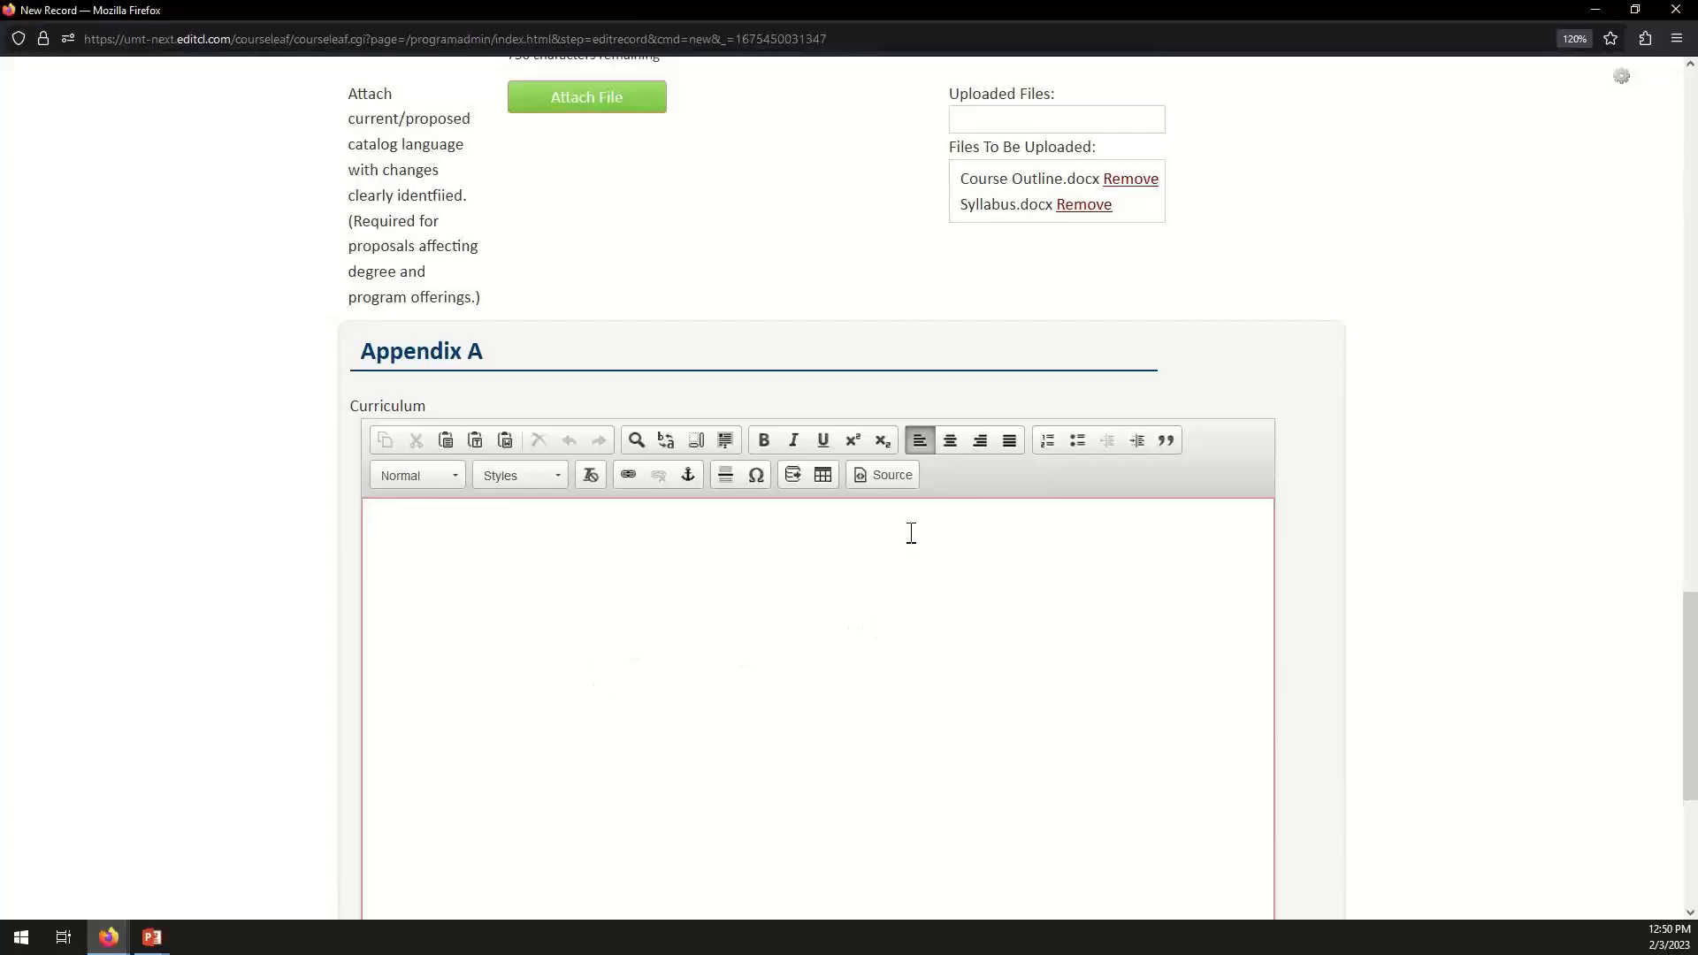
left_click(822, 476)
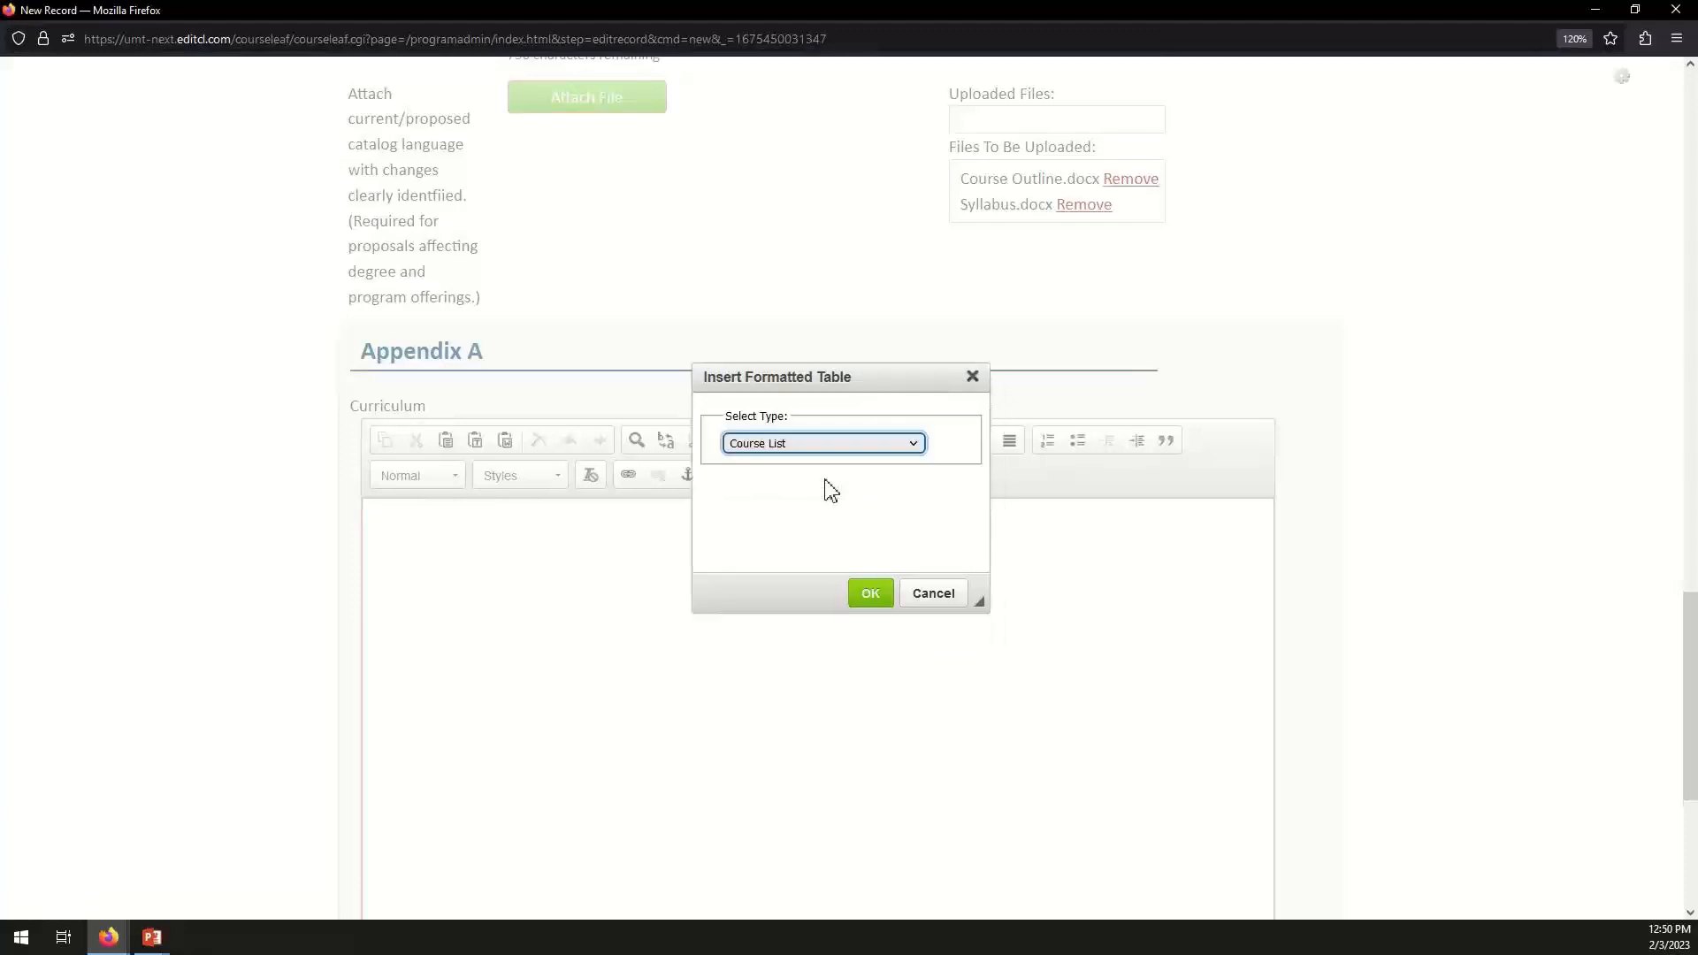
left_click(827, 446)
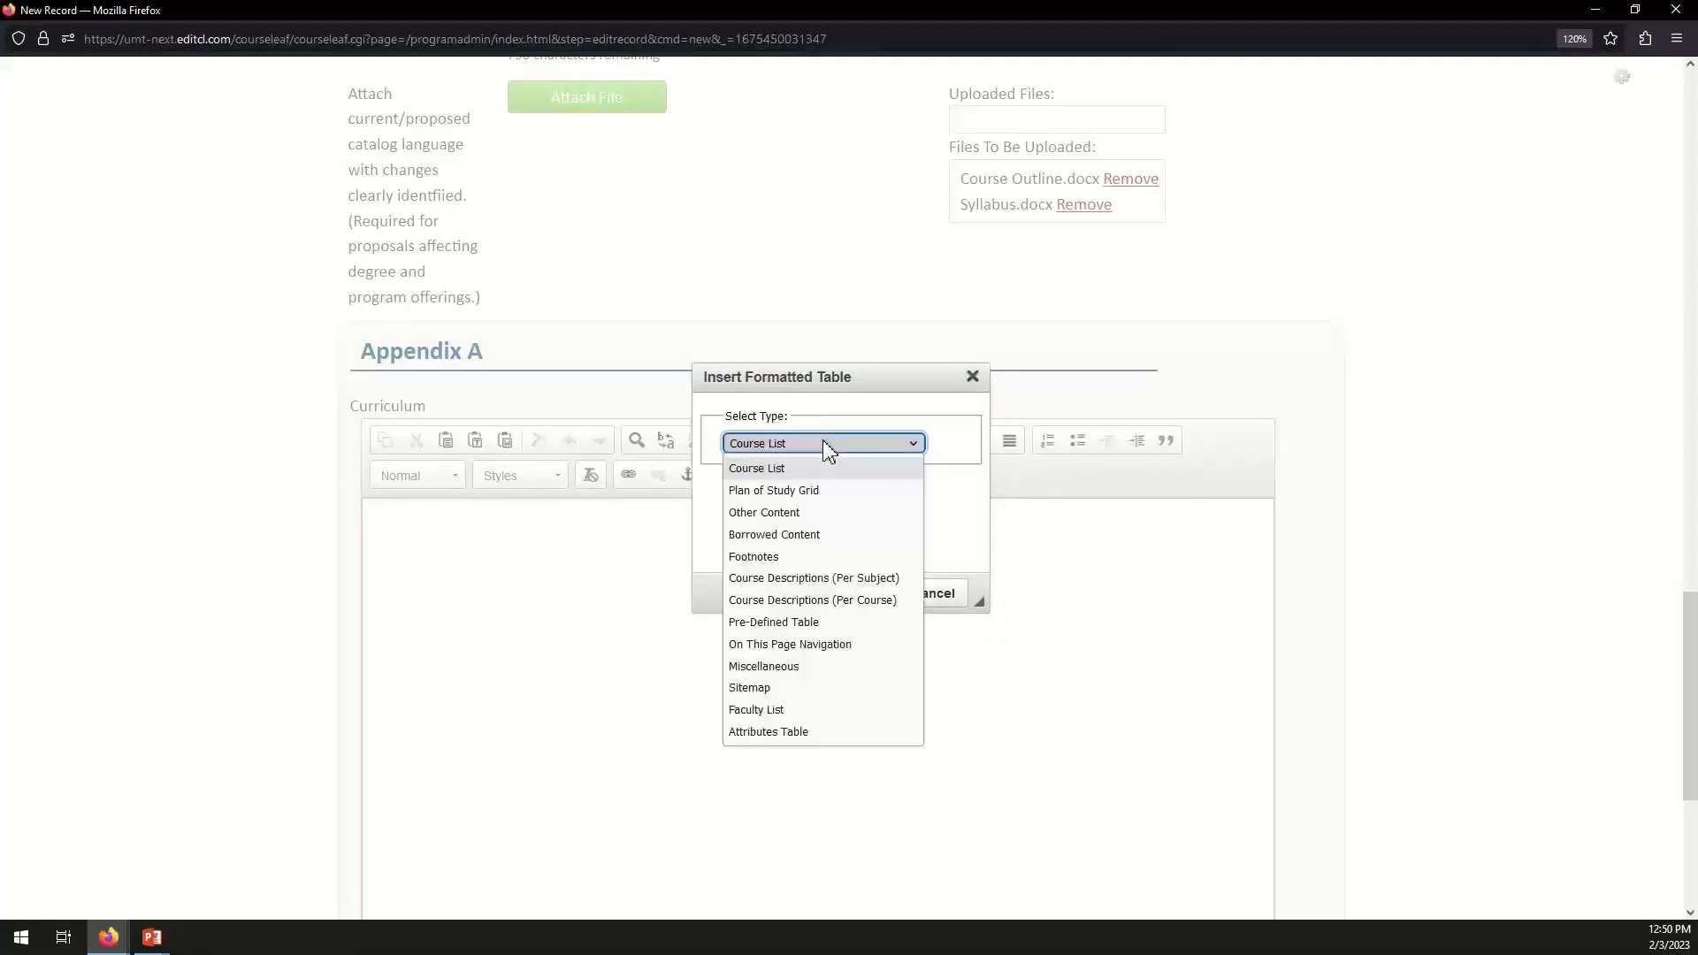
left_click(778, 468)
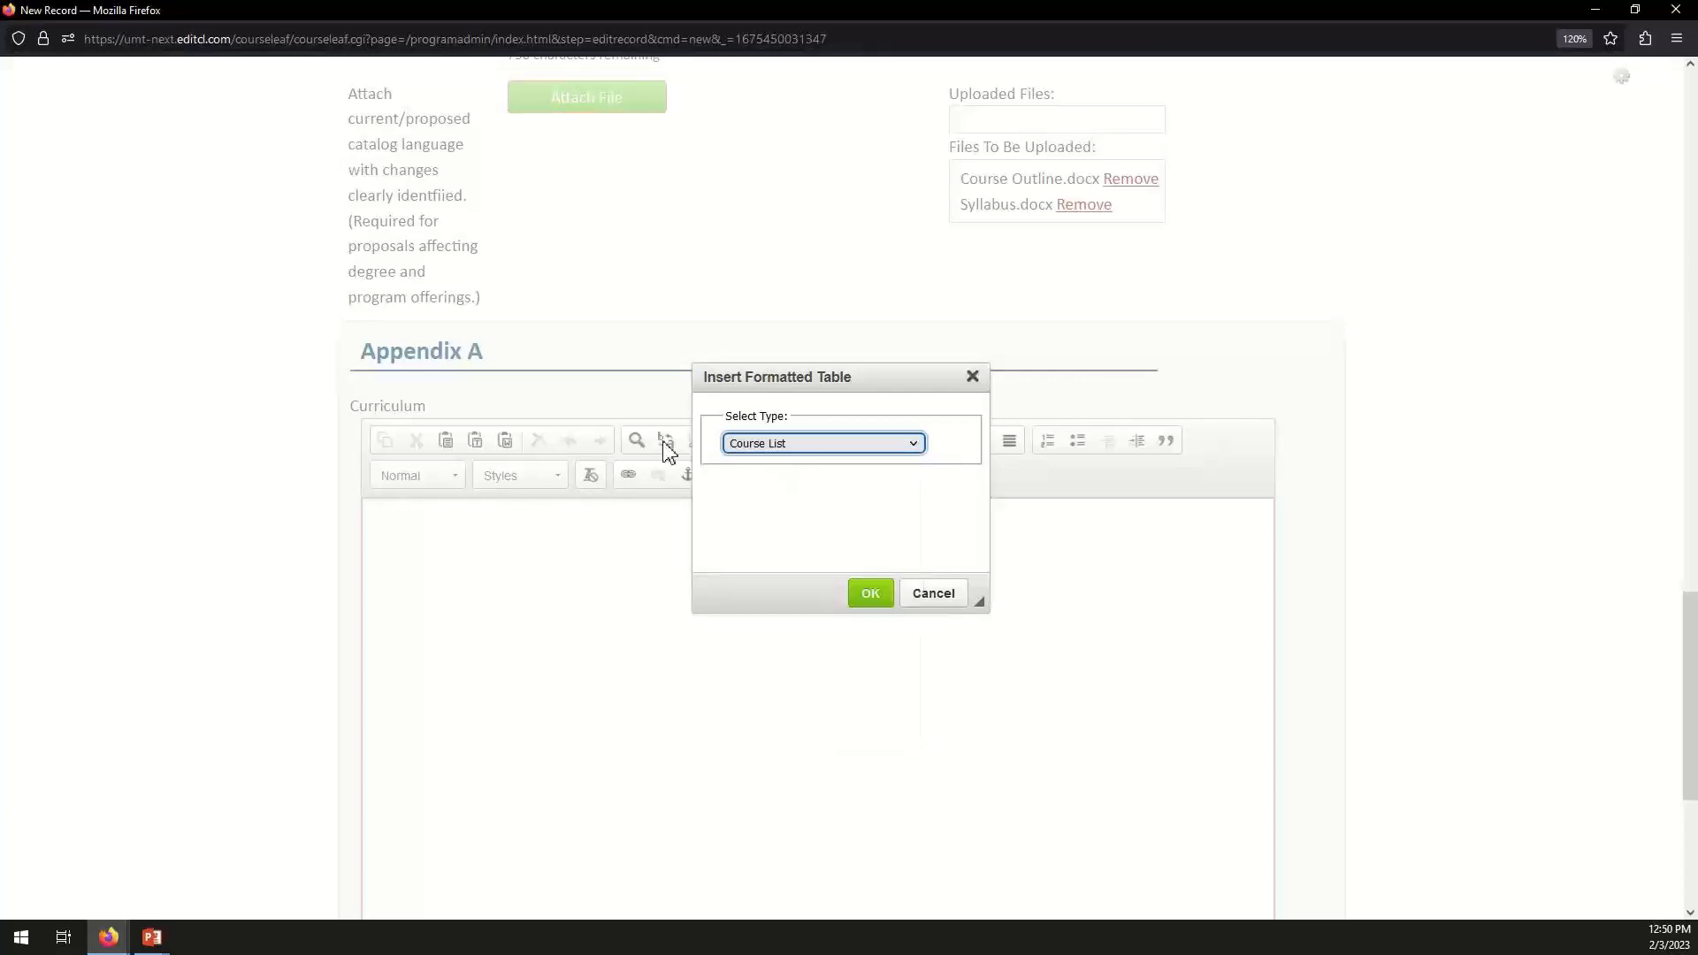
left_click(866, 601)
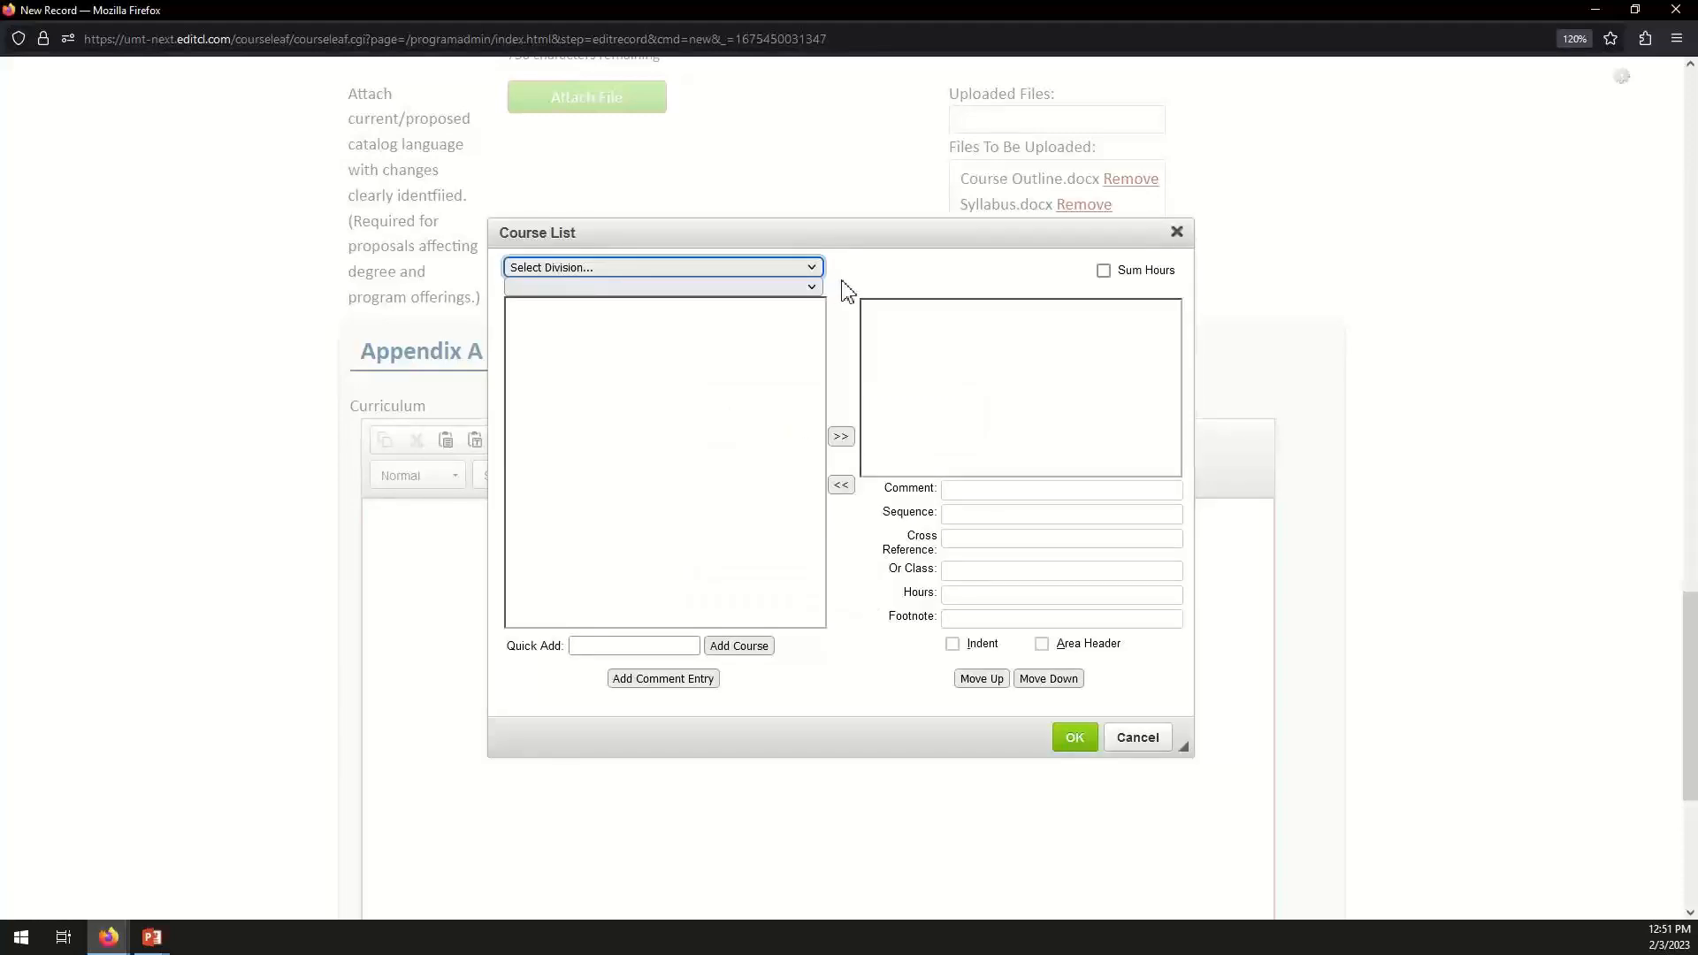
Show the available courses for the College Humanities & Sciences division and the Anthropology (ANTY) subject.
left_click(802, 270)
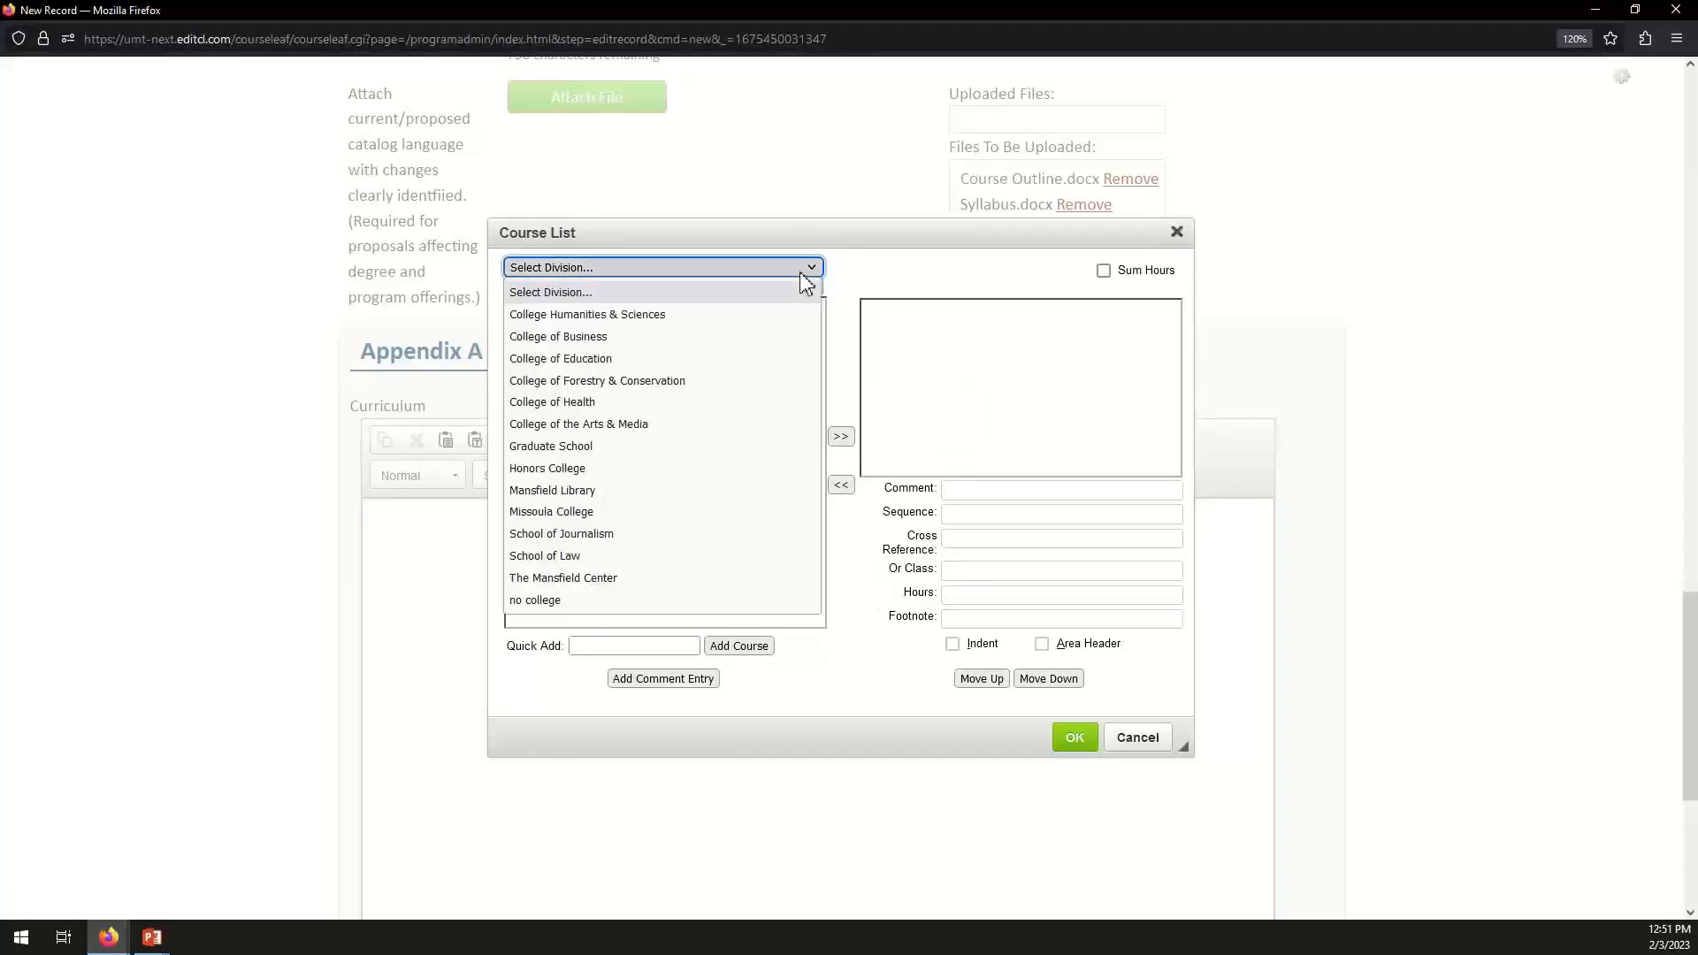
left_click(609, 315)
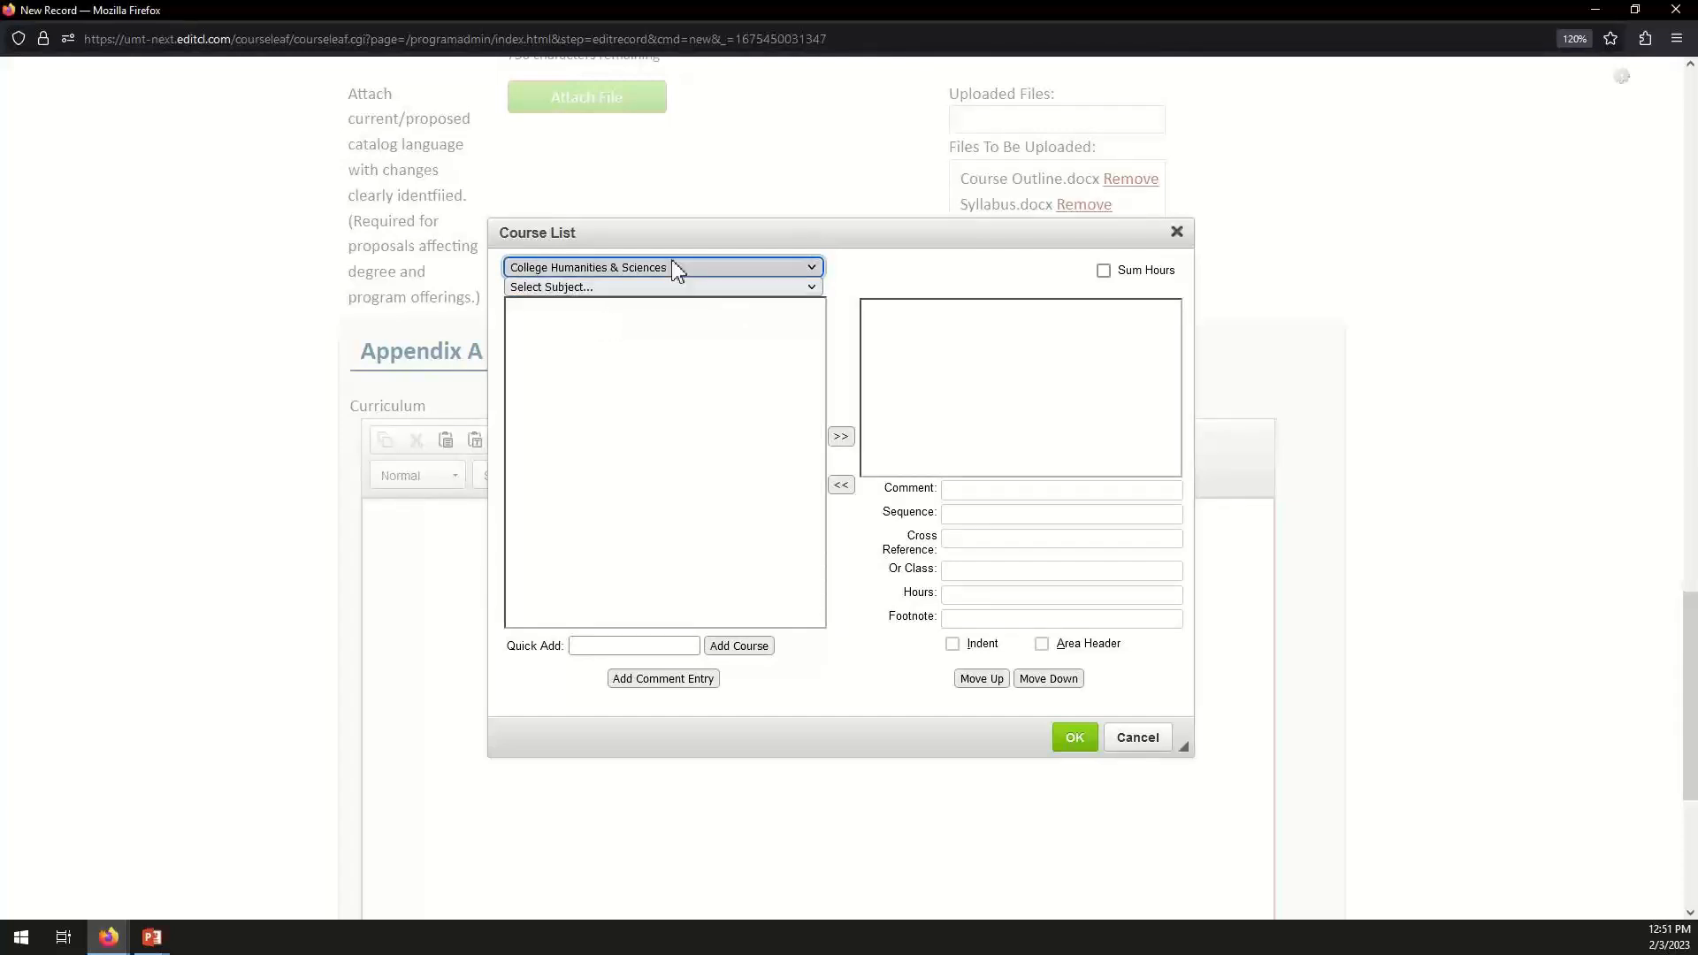
left_click(604, 287)
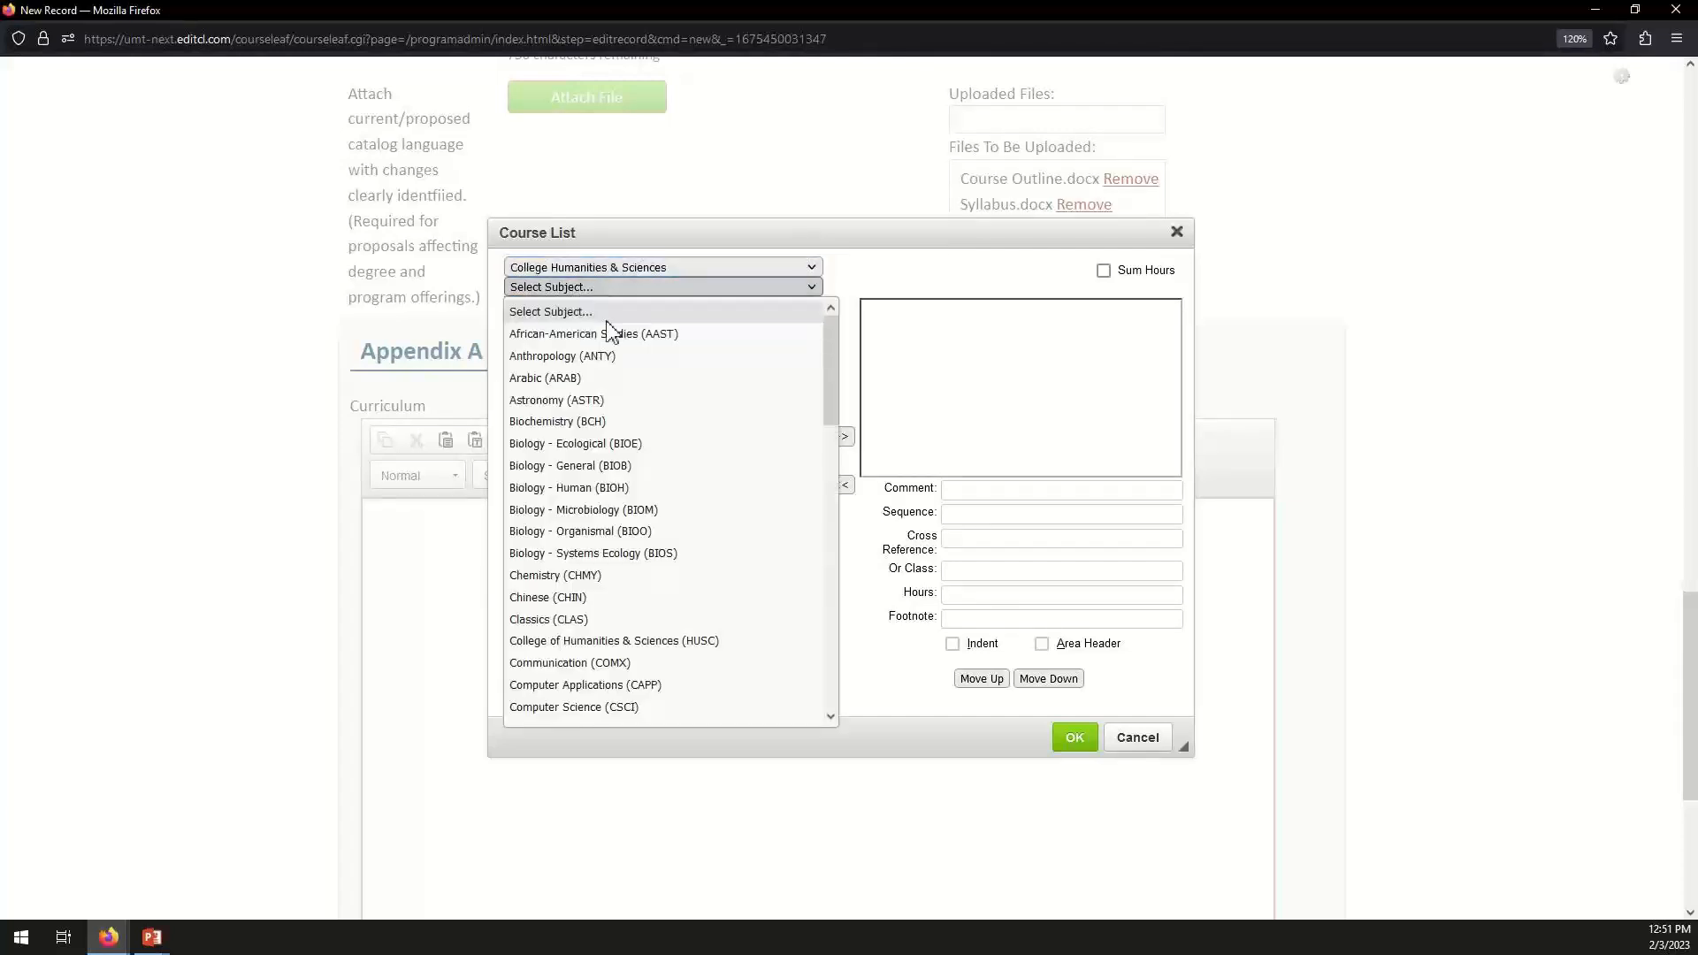
left_click(606, 362)
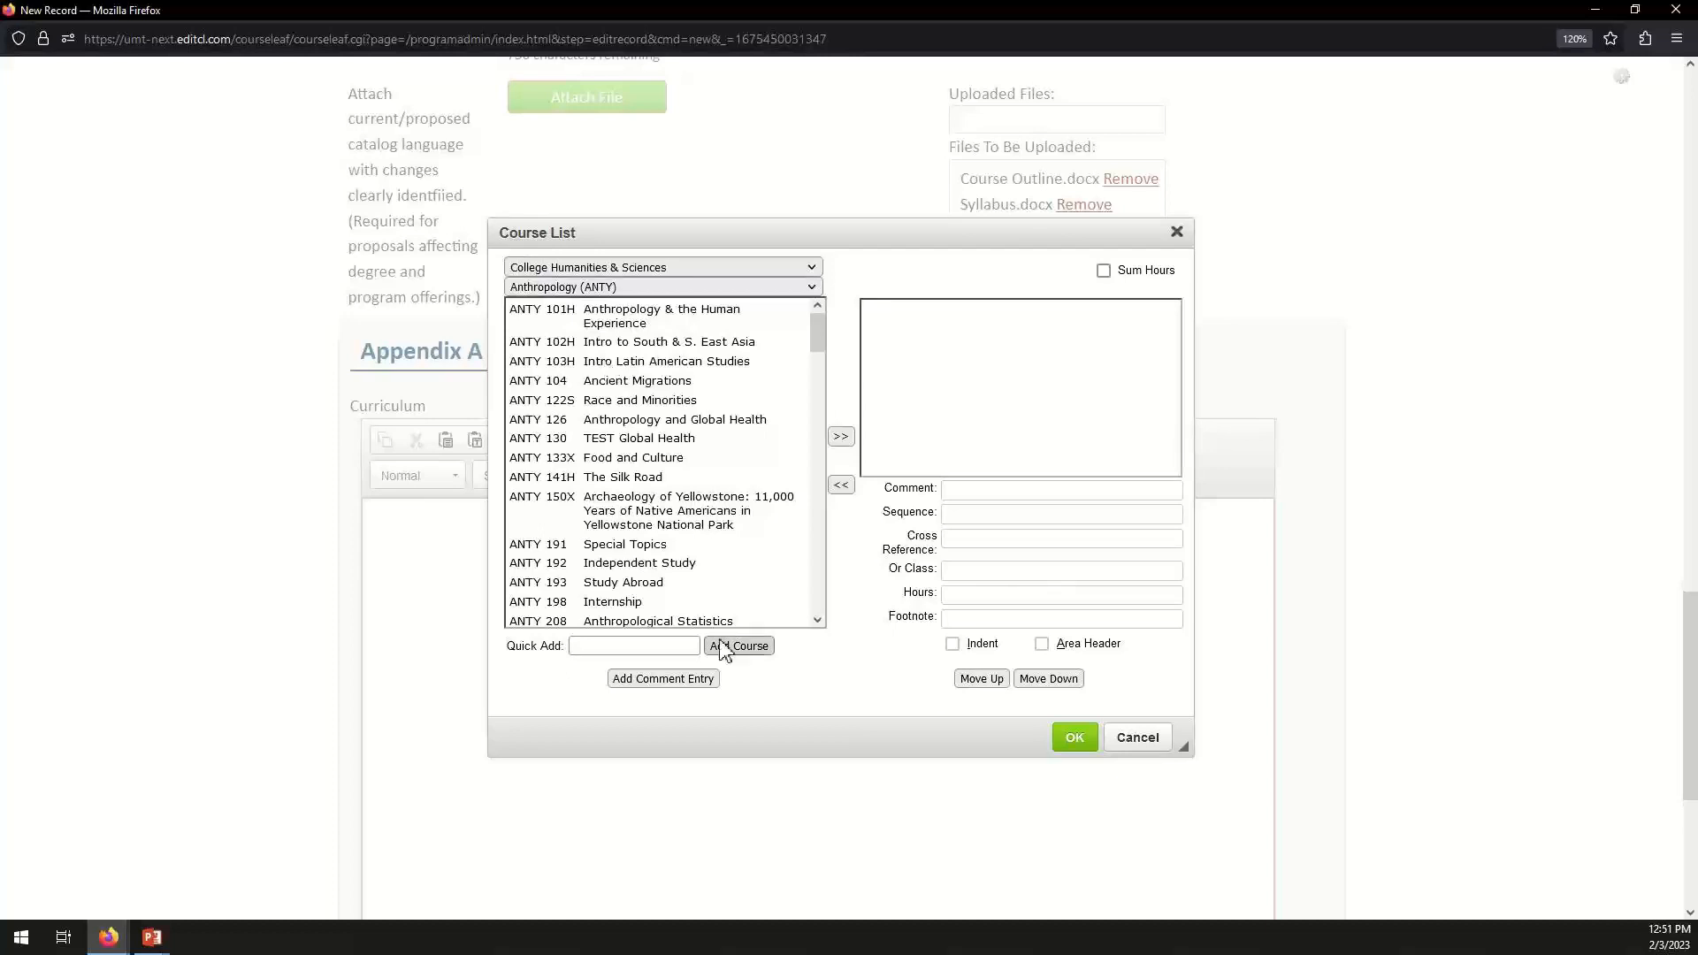
Add the comment entry "Core Courses" to the course list and format it as an area header.
left_click(645, 686)
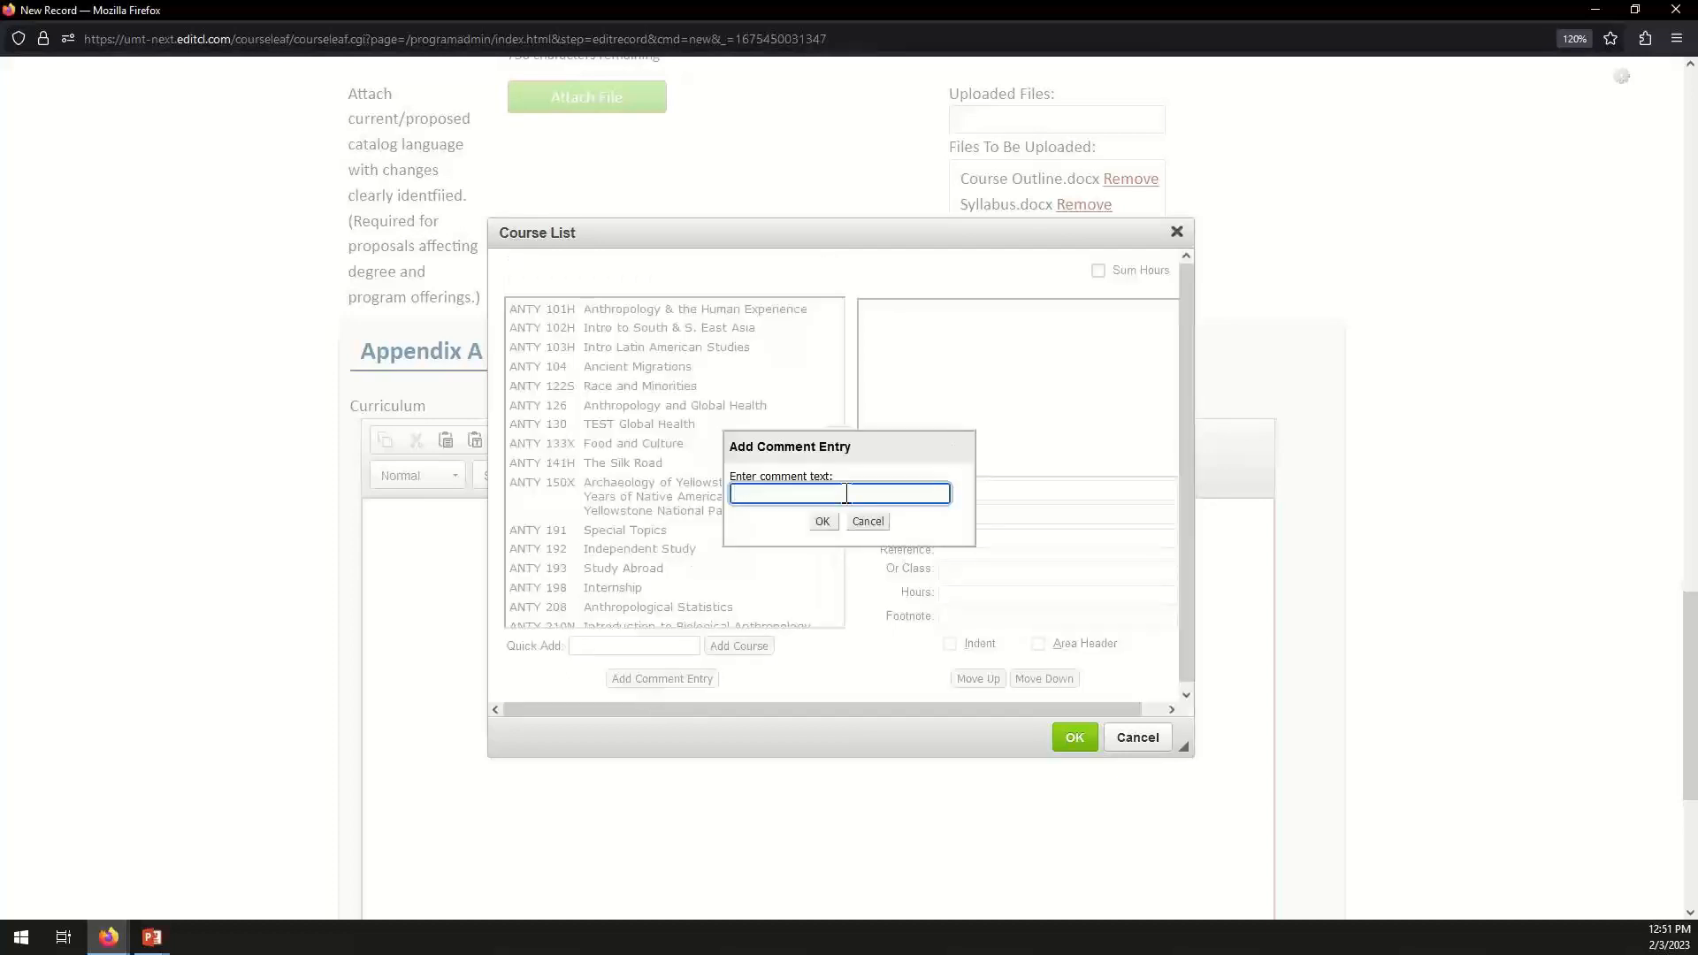
type("Core Courses")
left_click(823, 522)
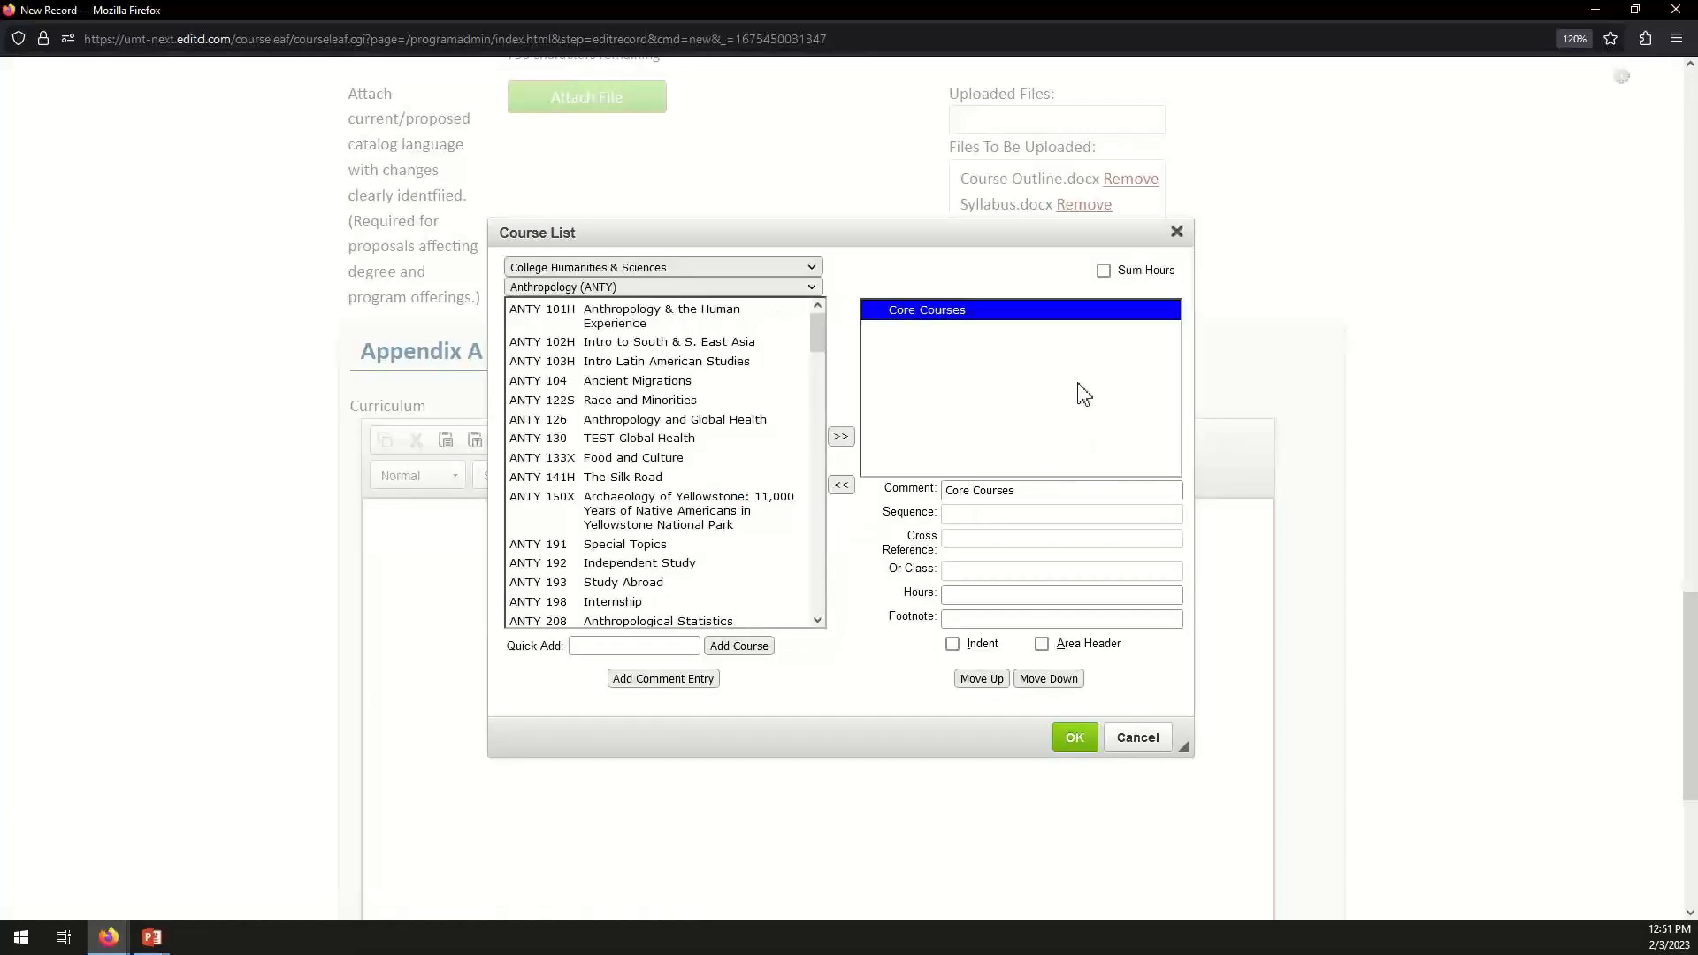
left_click(1042, 644)
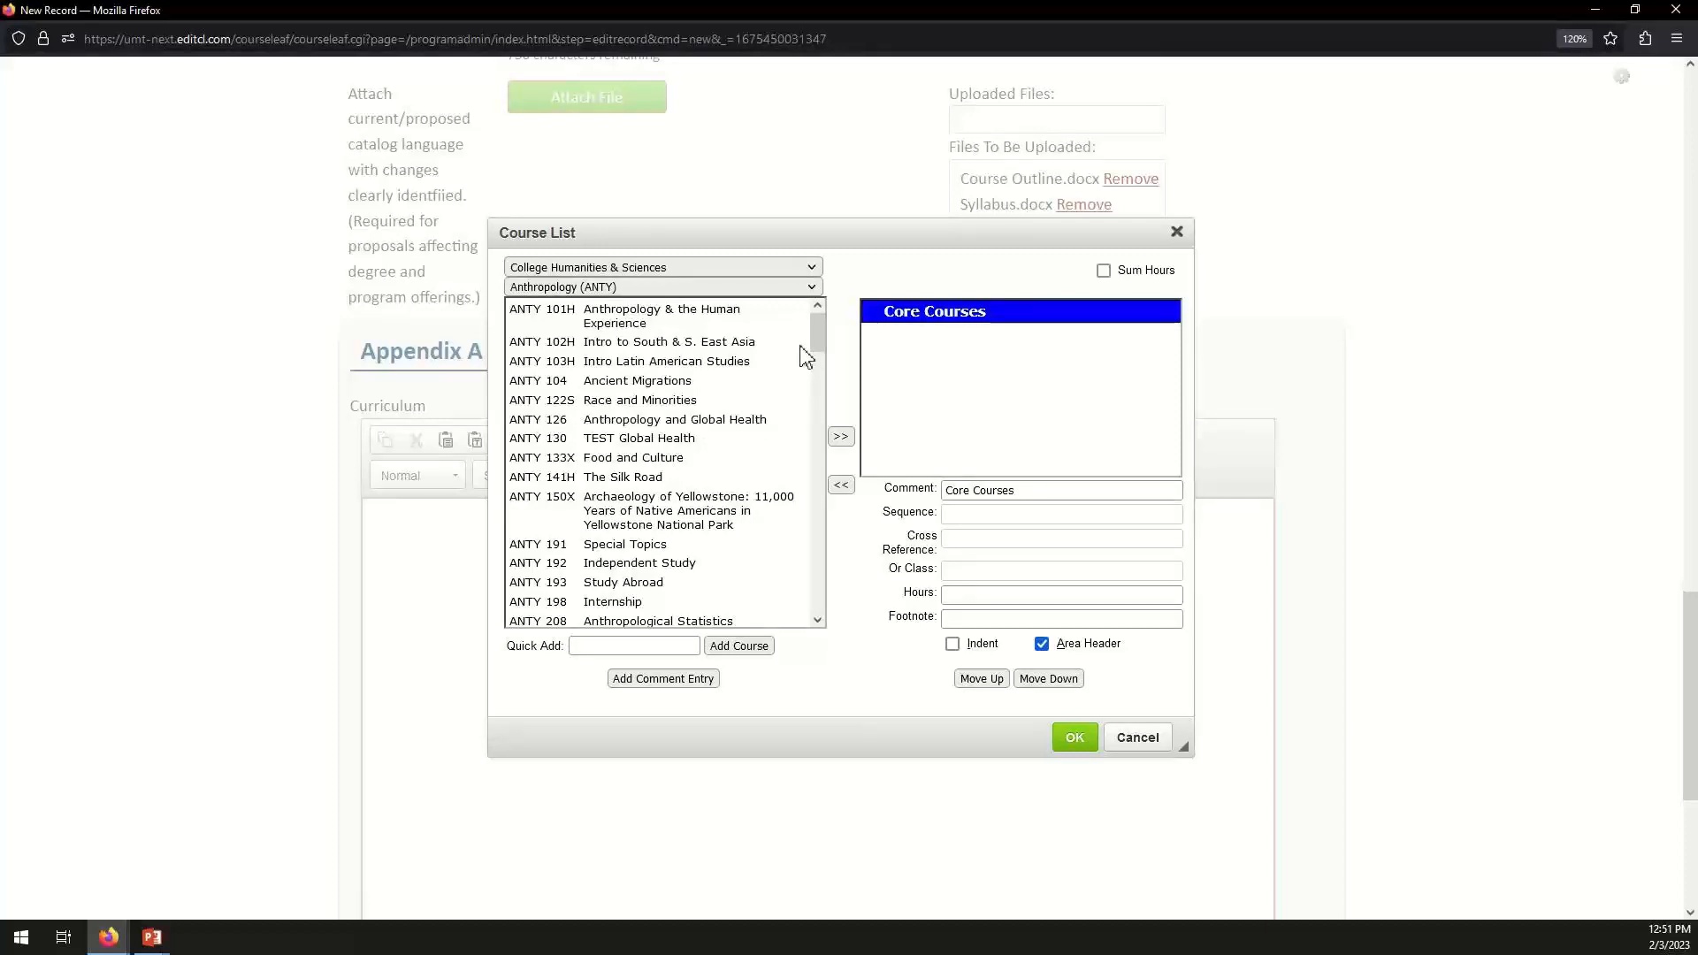
Add ANTY 101H, ANTY 126 and ANTY 130 under the Core Courses header and insert the course list into the Curriculum field.
left_click(645, 325)
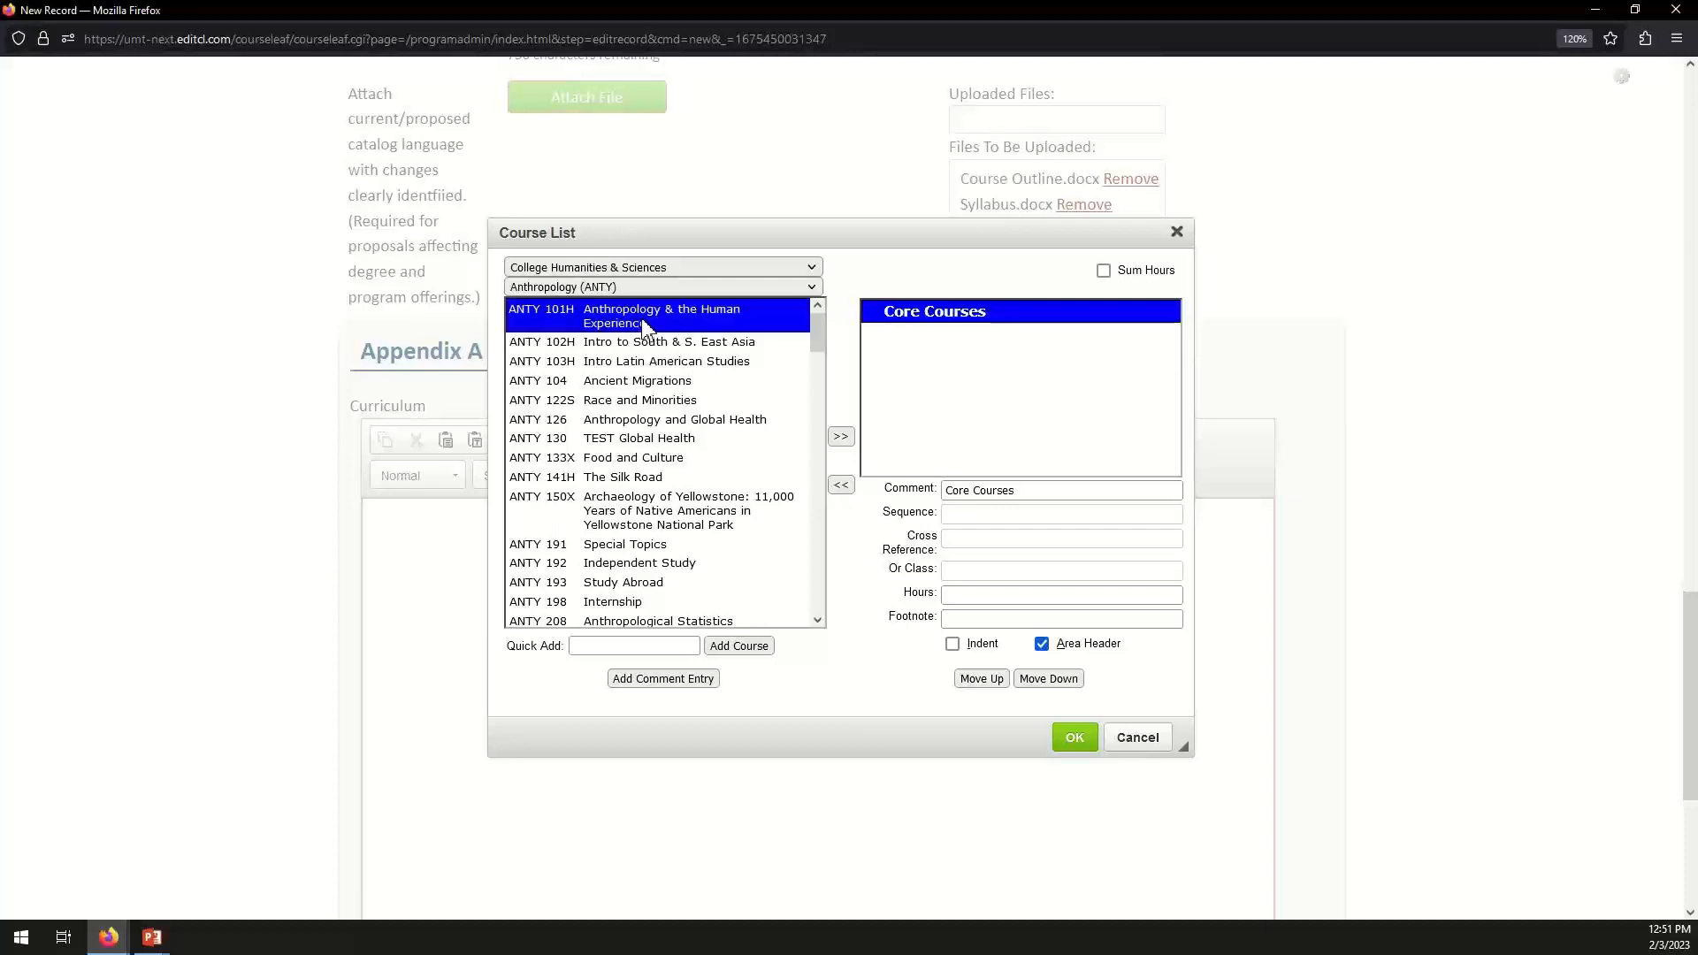
left_click(842, 439)
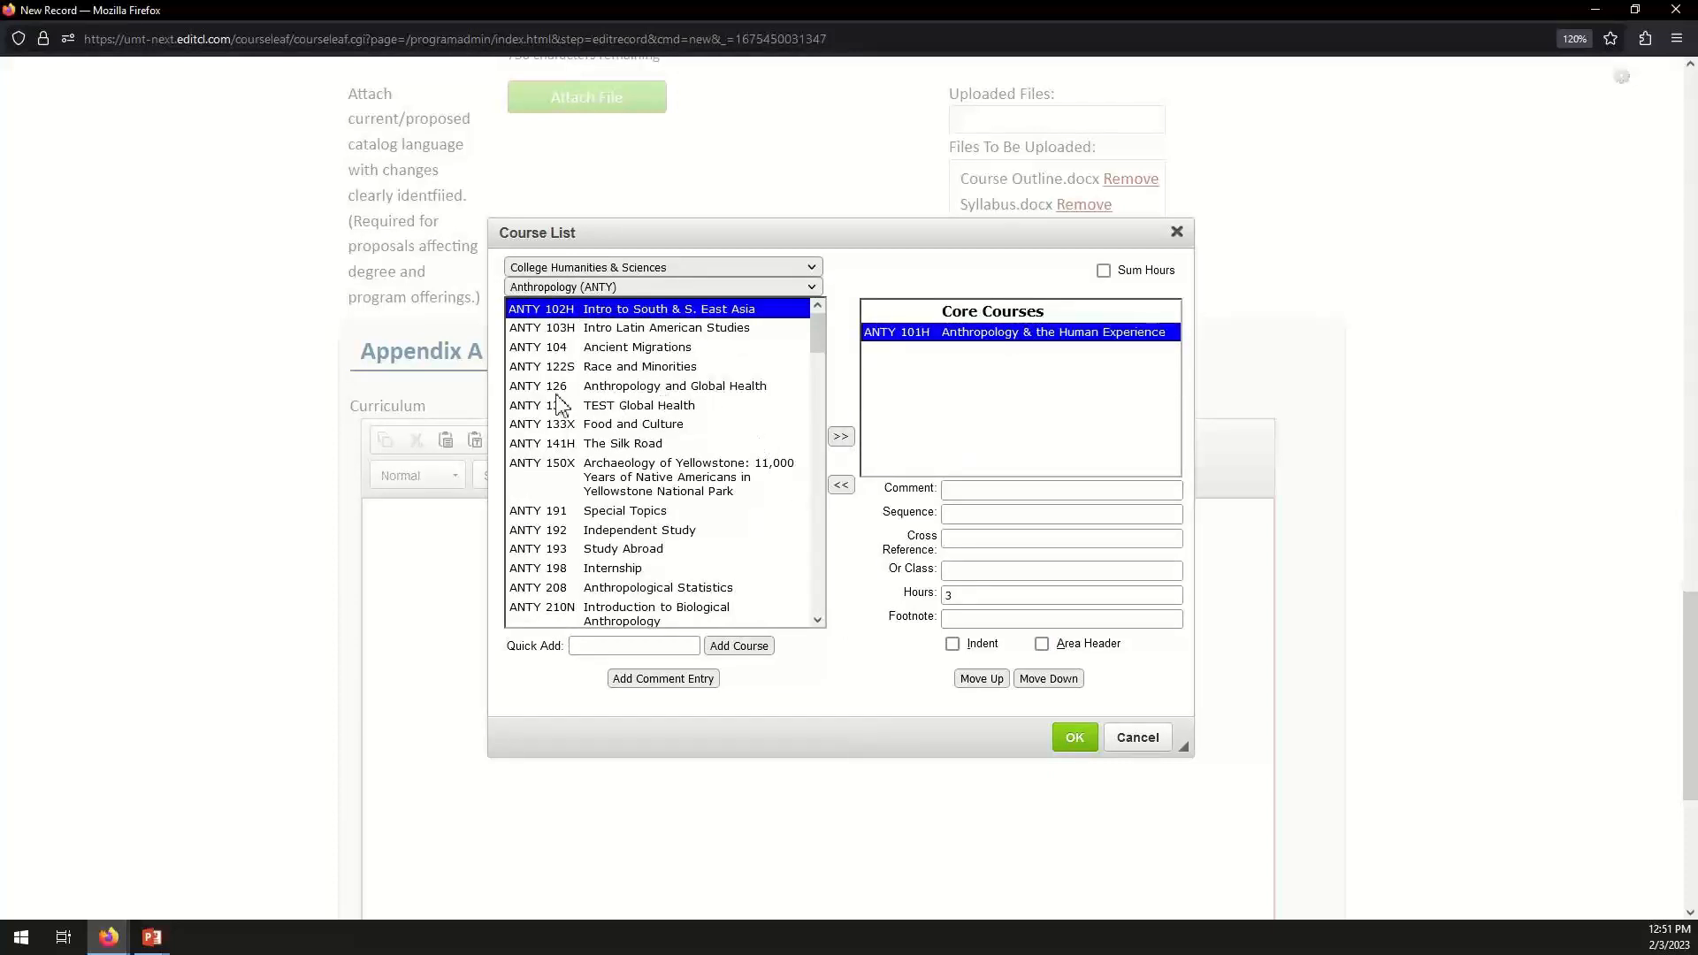
left_click(730, 390)
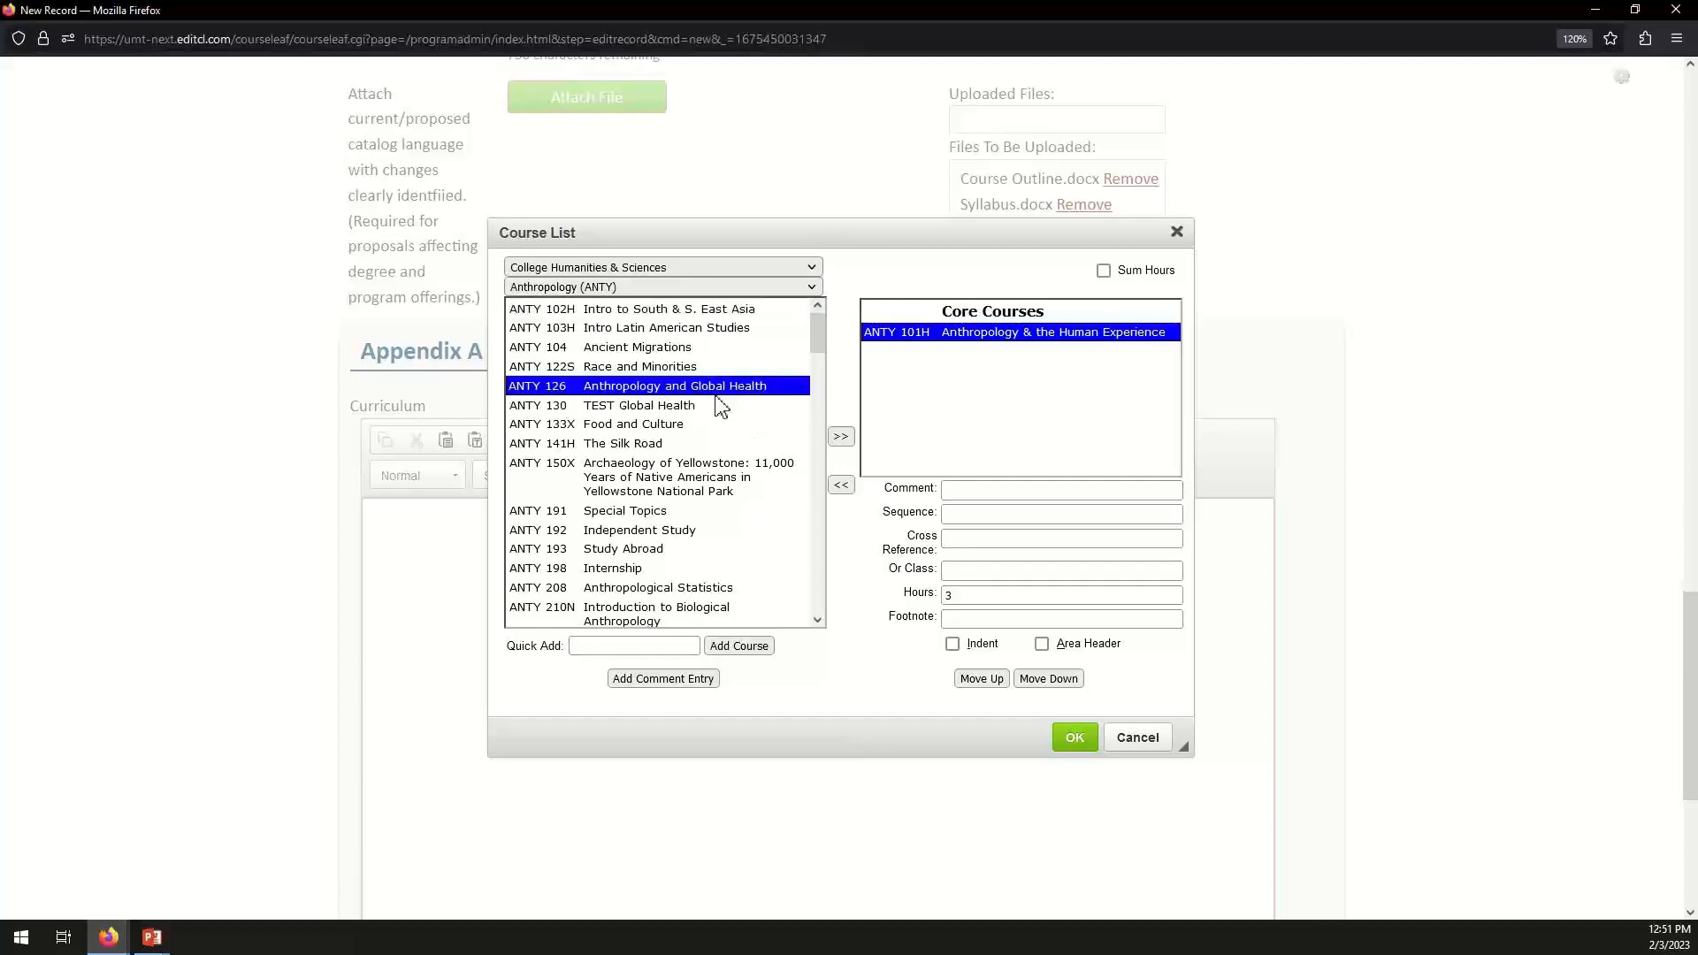
left_click(842, 439)
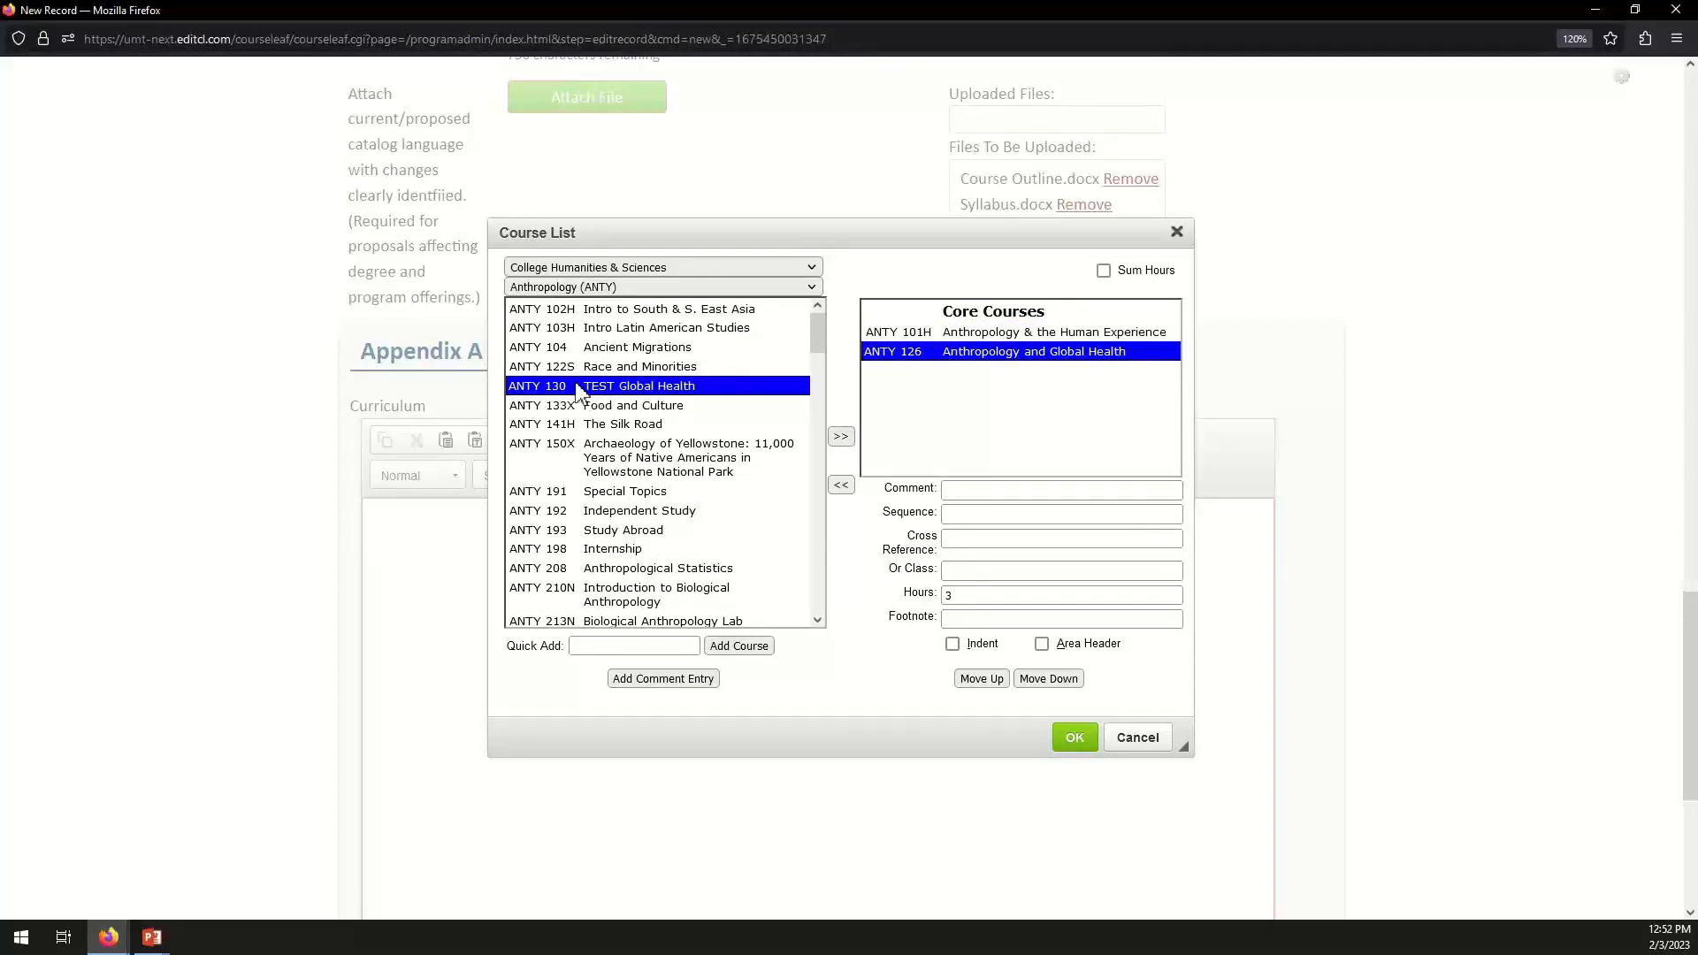
left_click(841, 437)
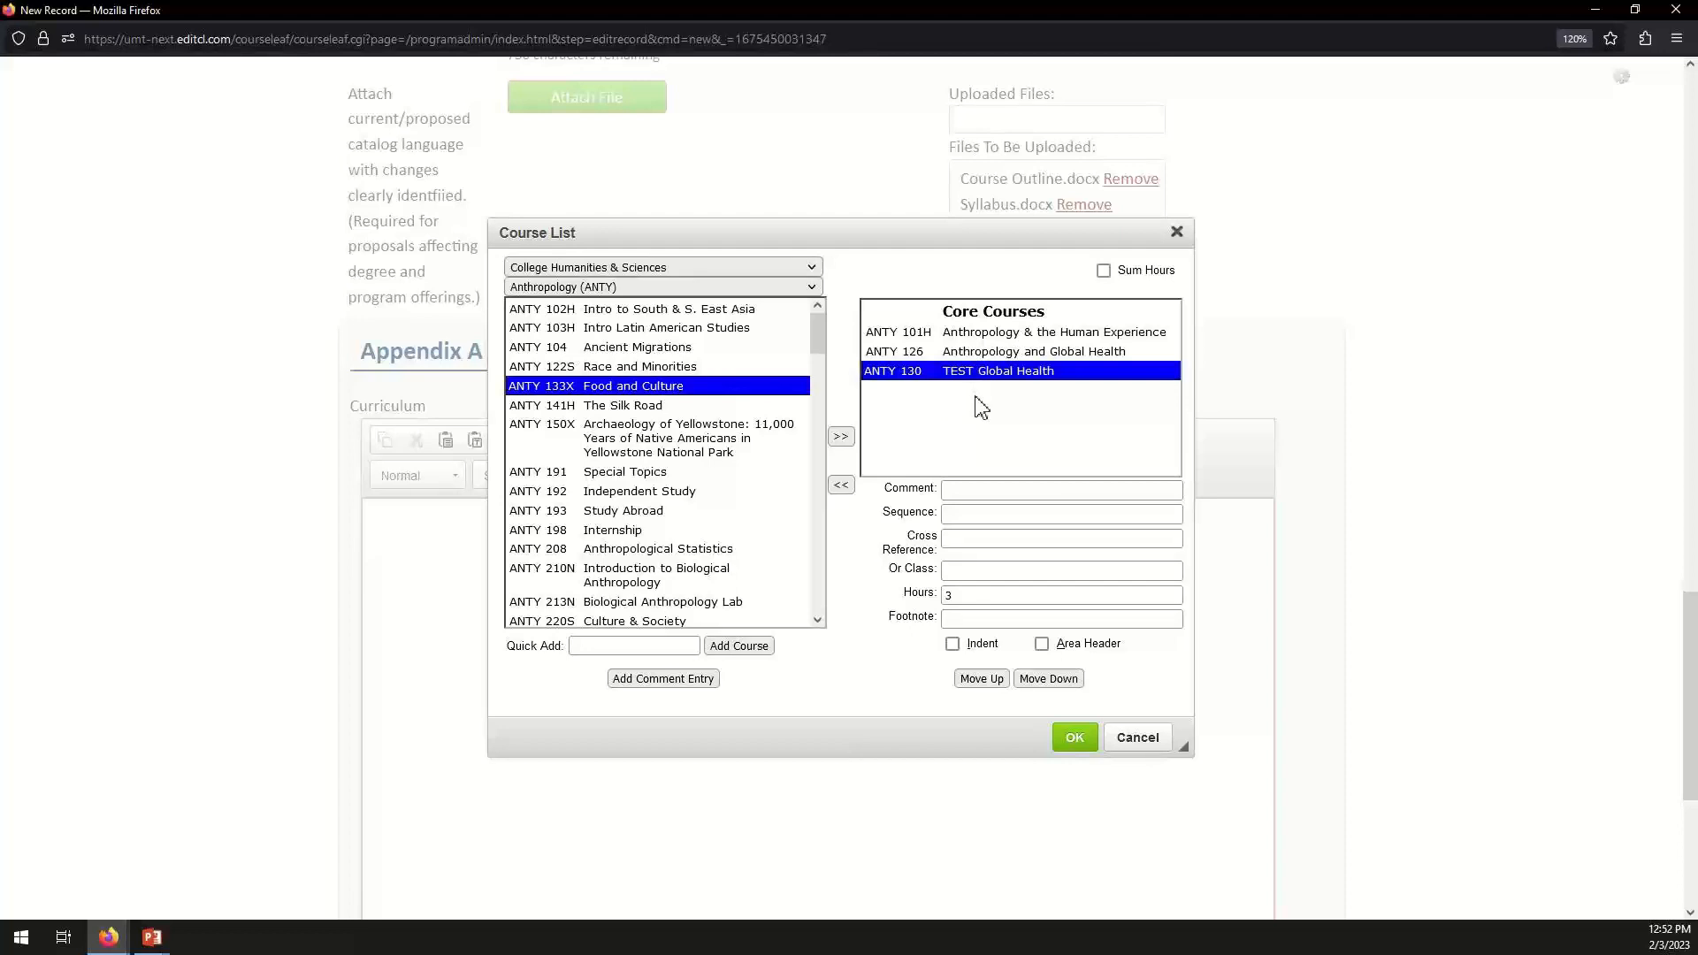
left_click(1075, 737)
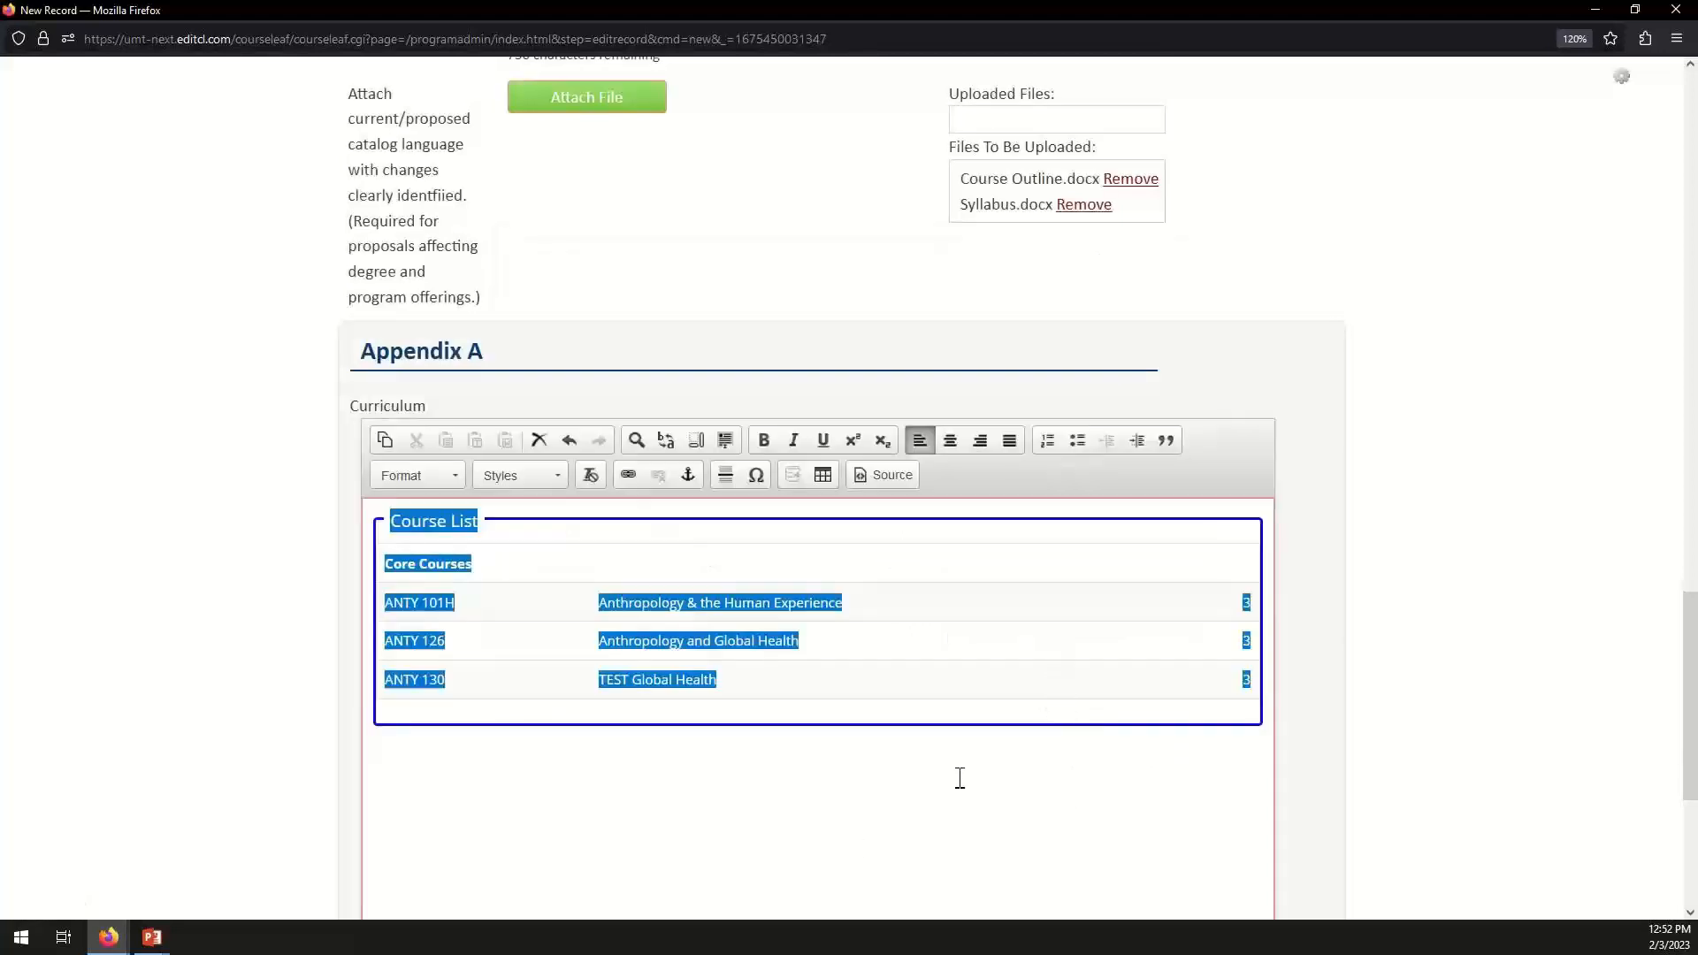
left_click(960, 777)
scroll(827, 793, "down", 2)
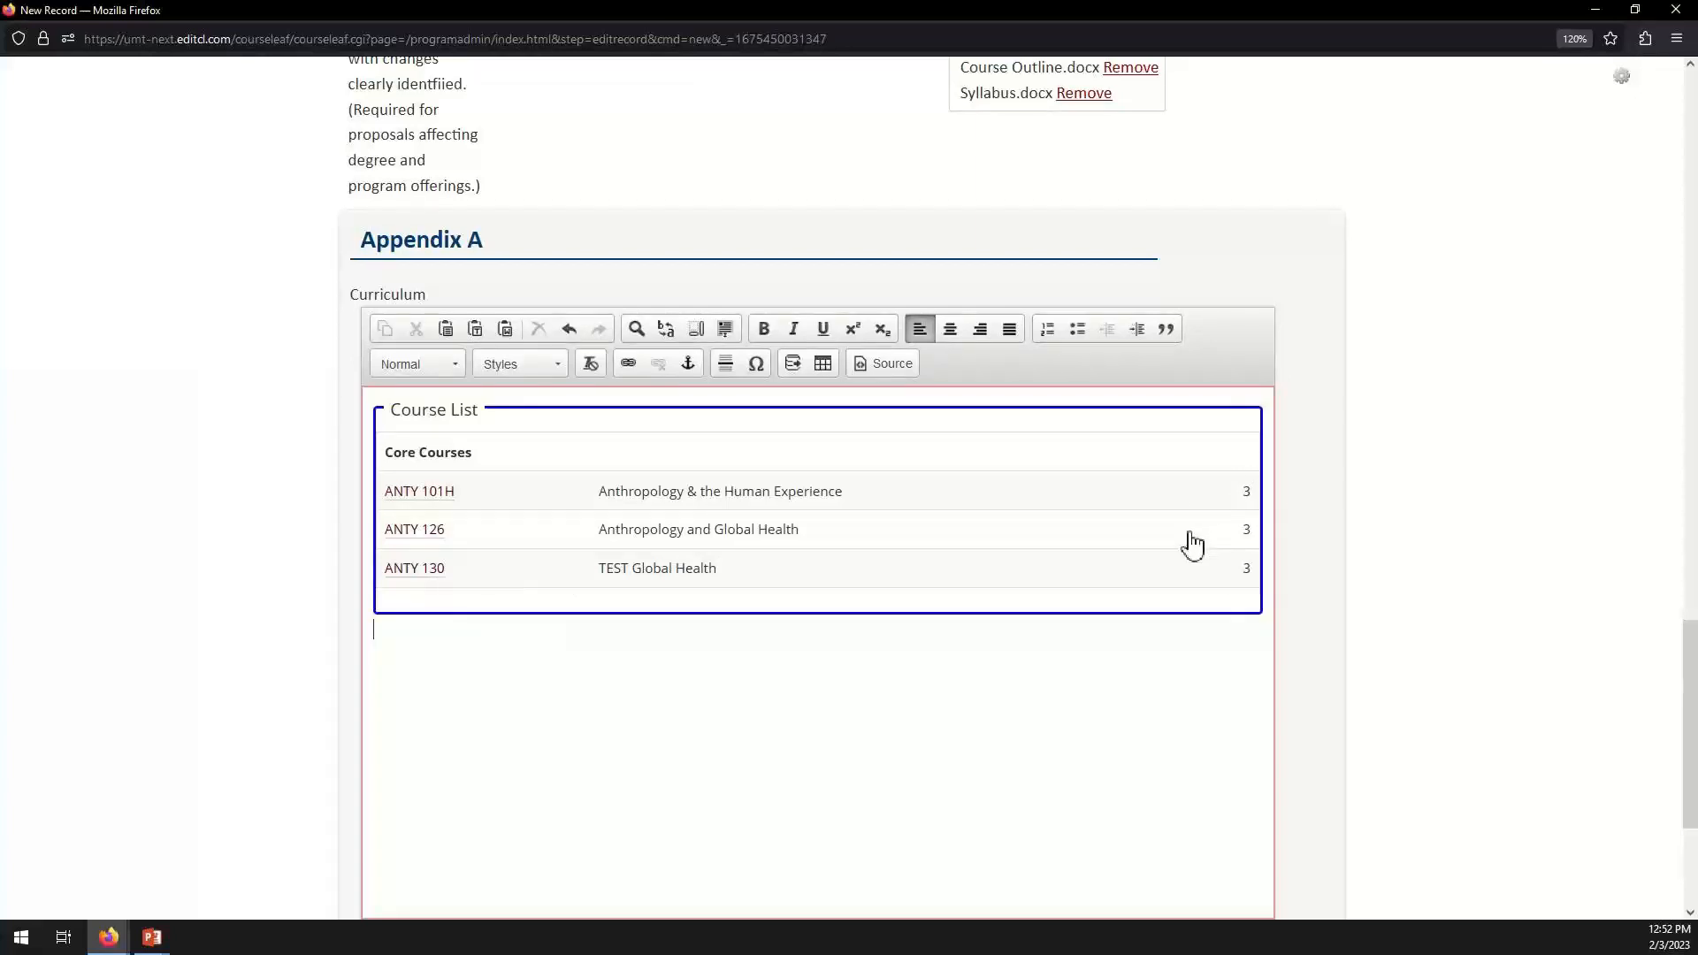
Reopen the inserted course list and turn on Sum Hours for it.
double_click(1002, 521)
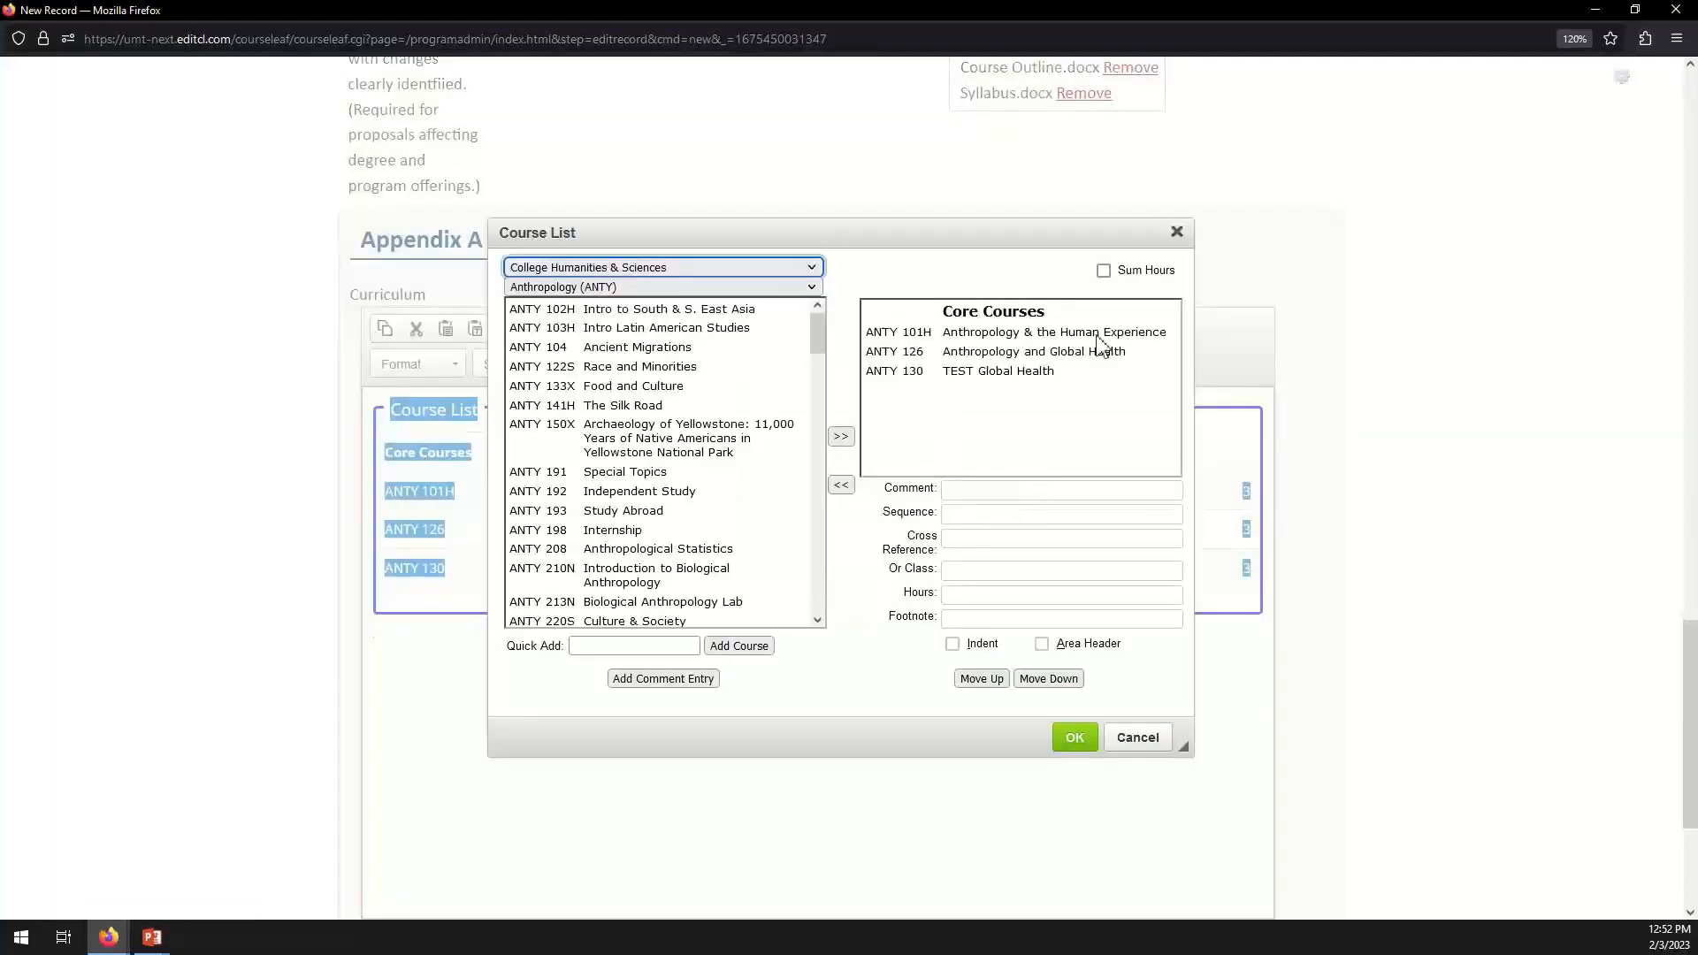
left_click(1103, 271)
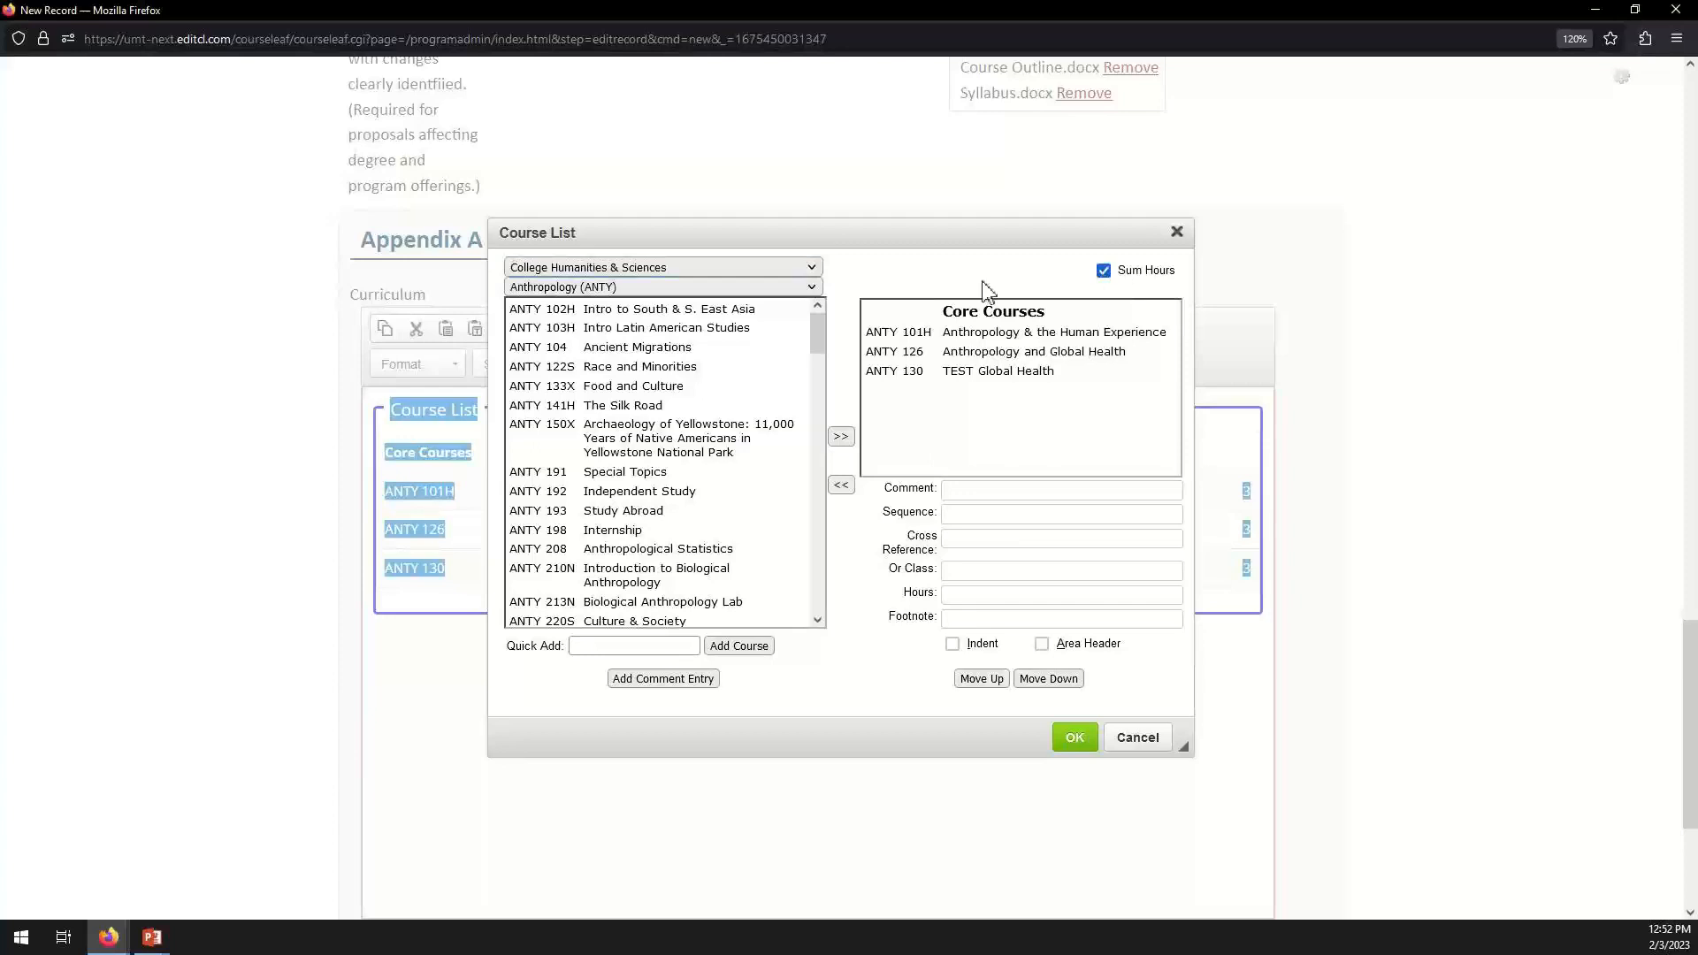
left_click(1075, 738)
left_click(1002, 748)
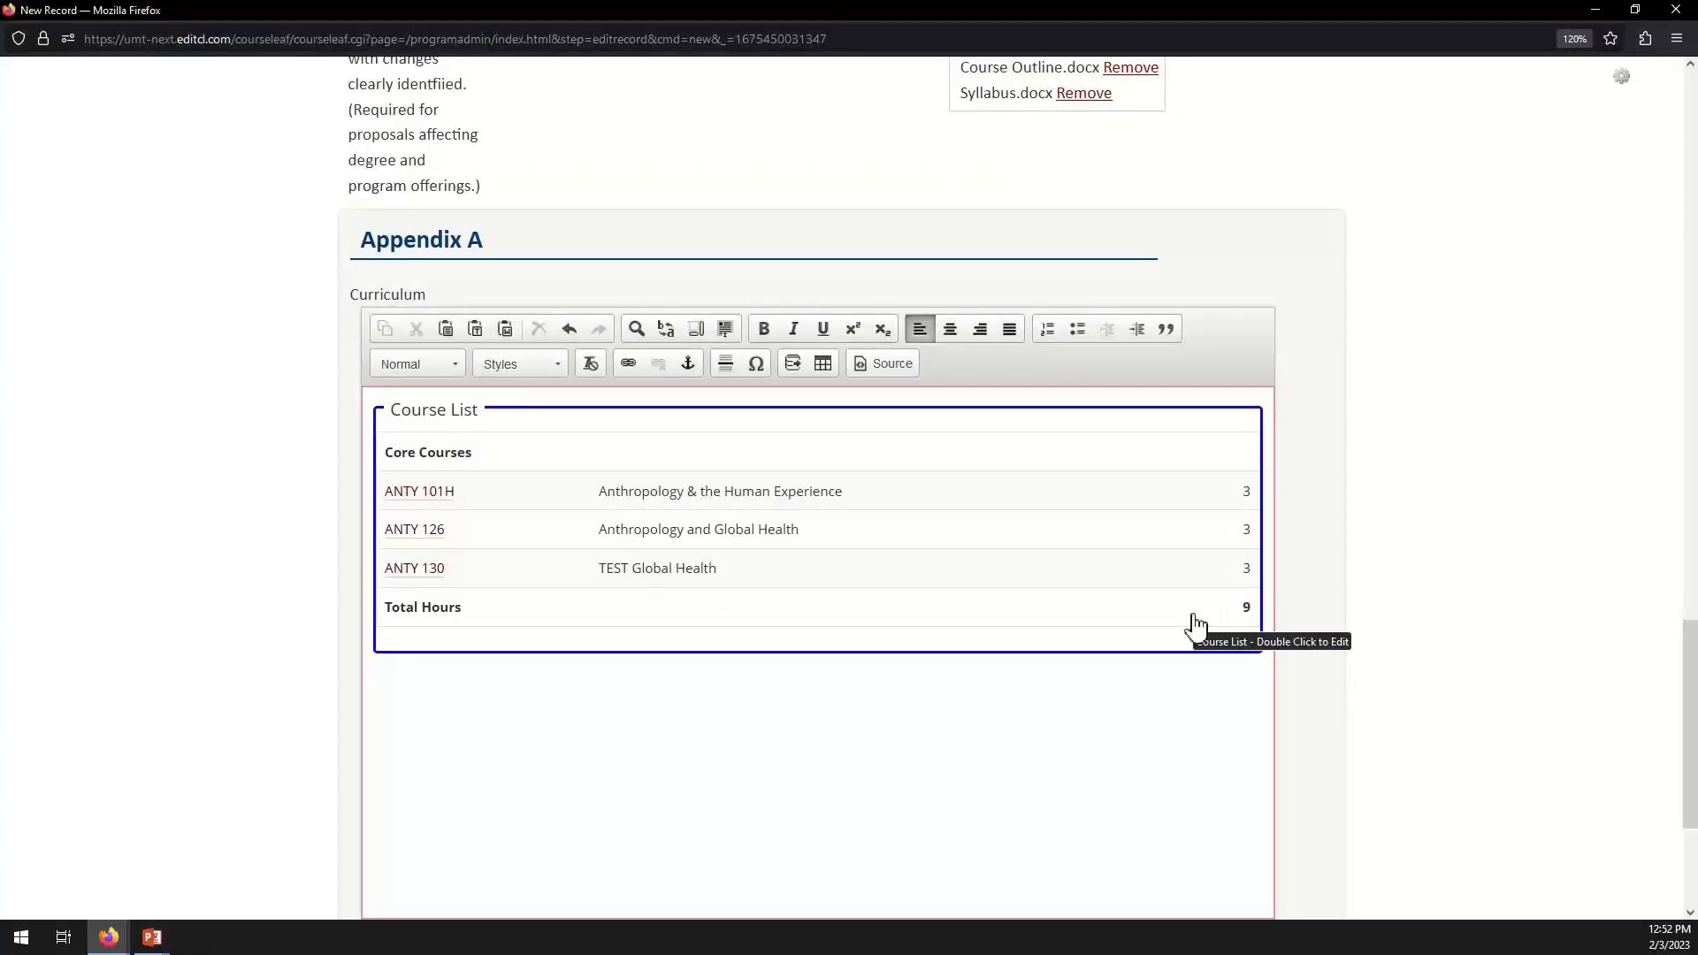
Reopen the course list and add the comment entry "Electives" after the core courses.
double_click(792, 628)
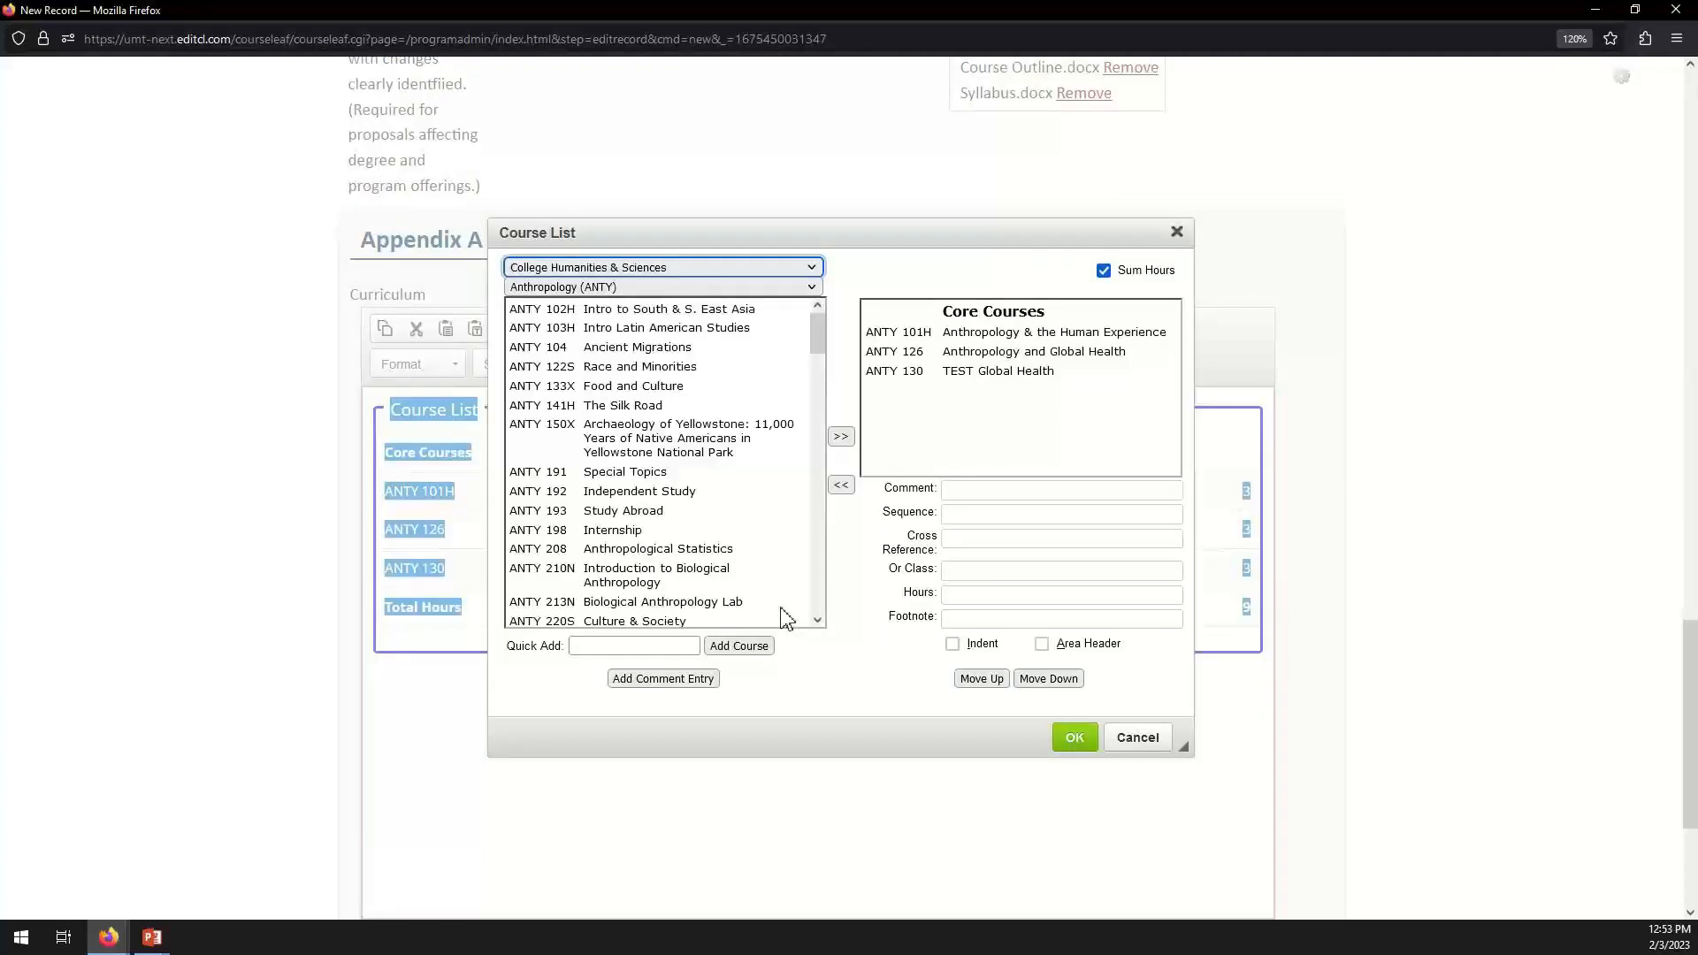
left_click(667, 678)
left_click(794, 482)
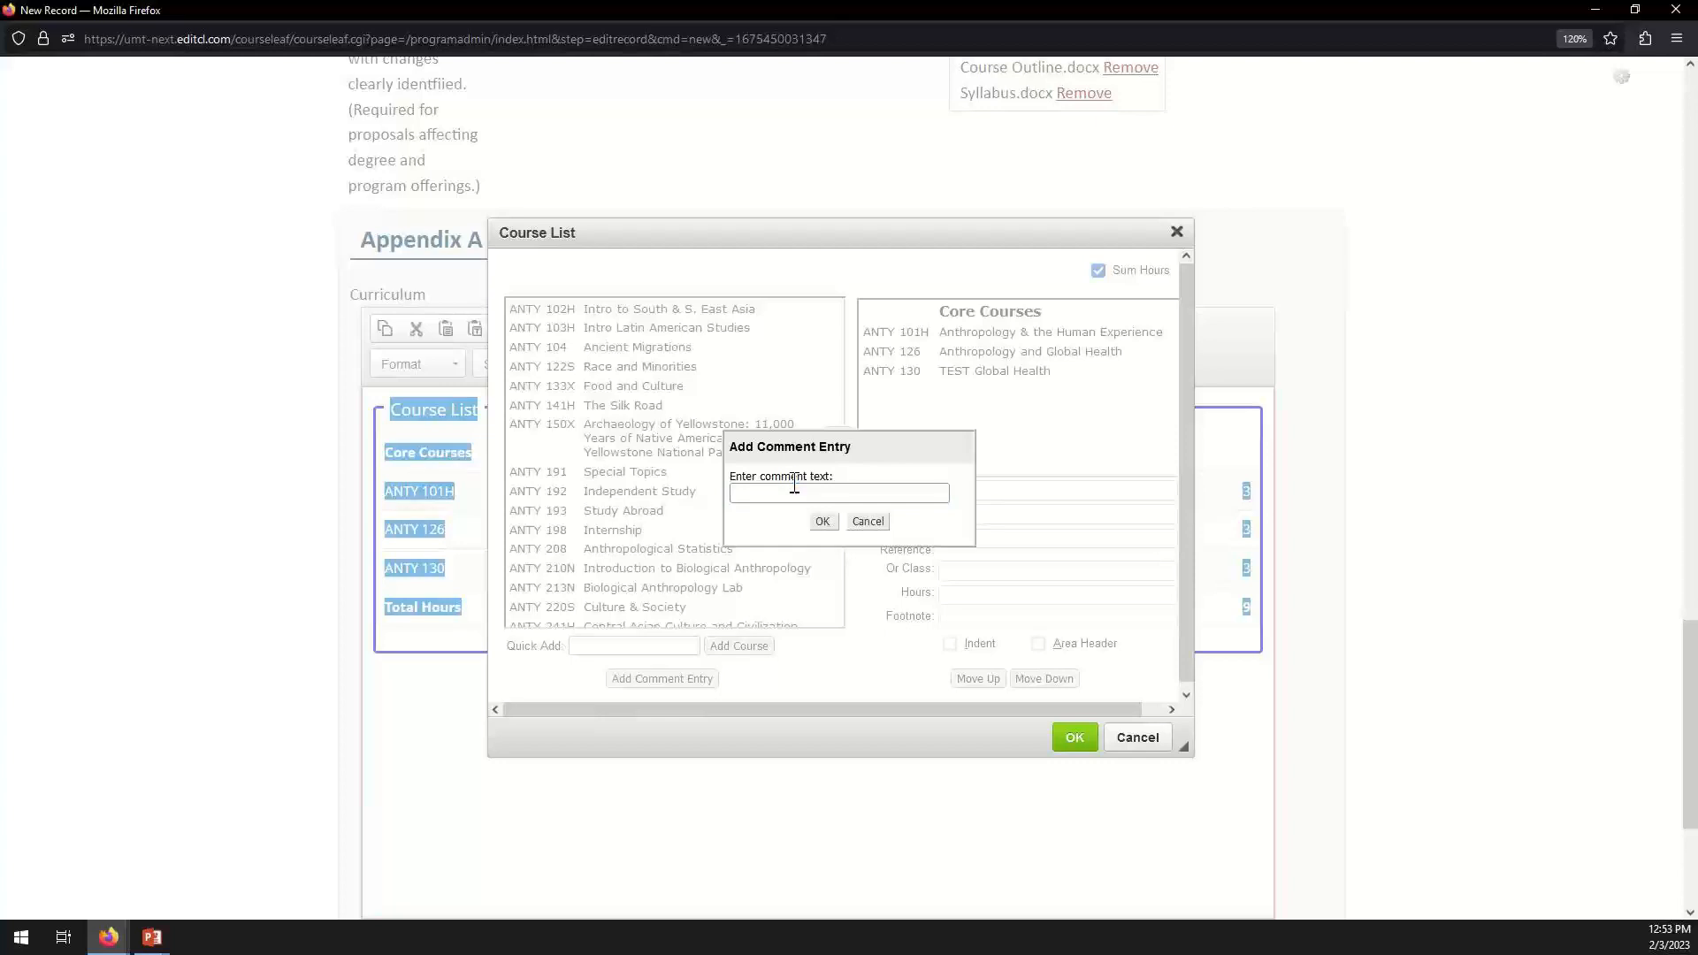
left_click(797, 494)
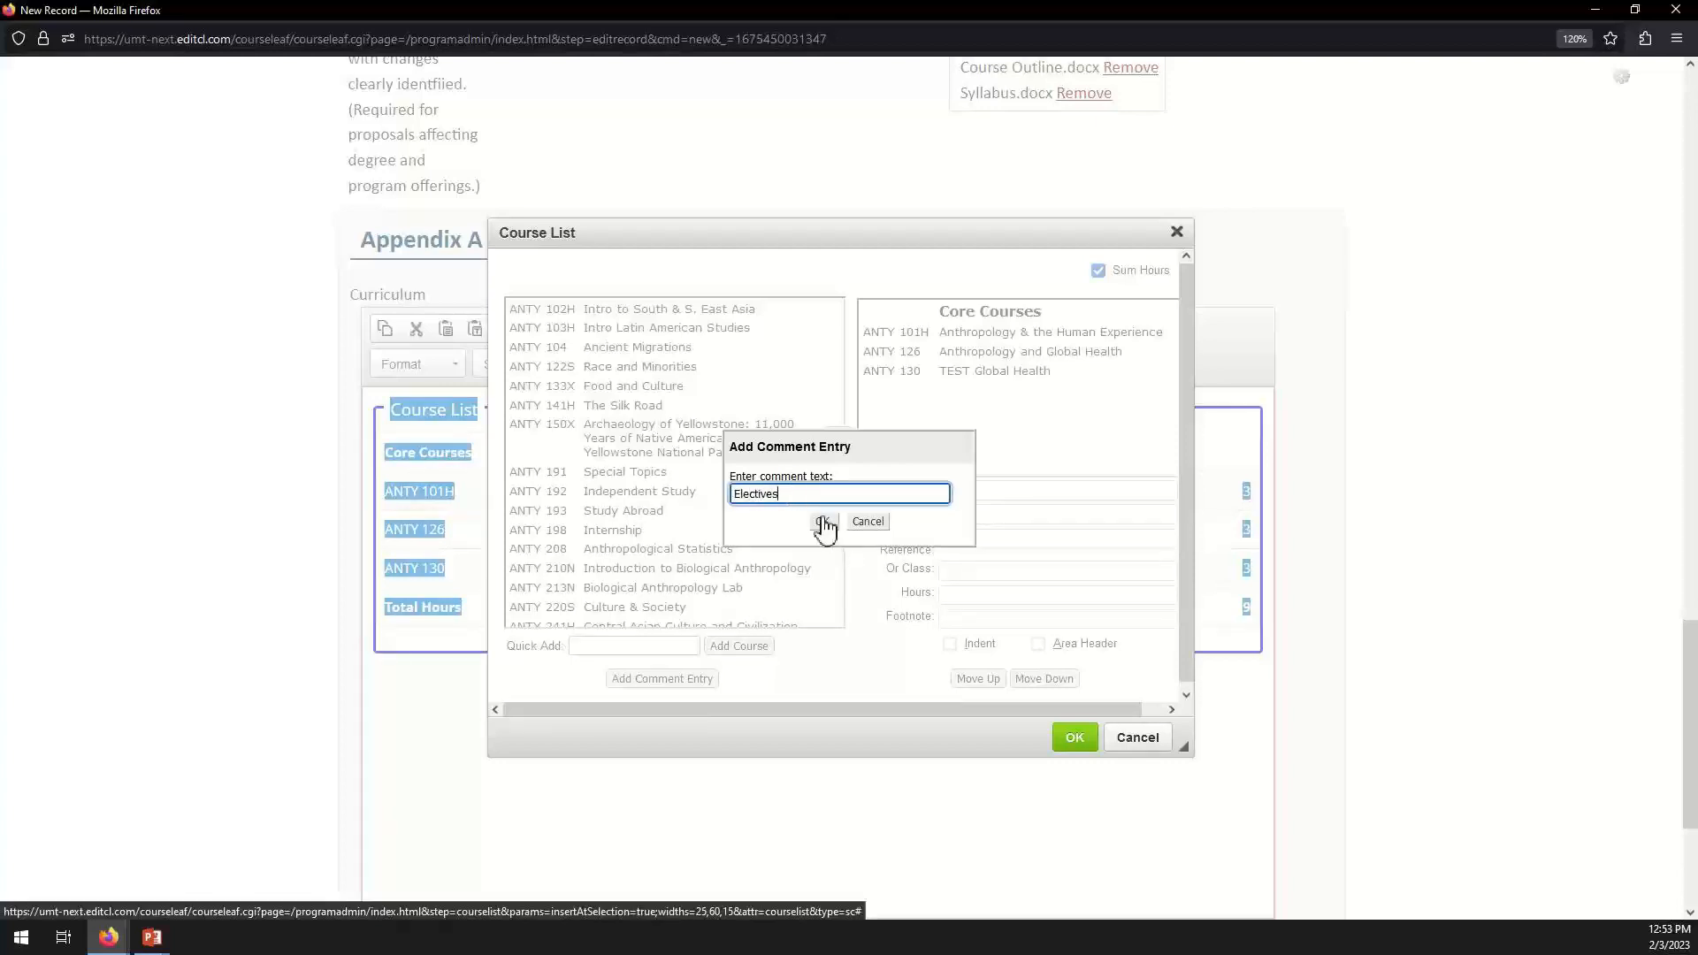
left_click(822, 522)
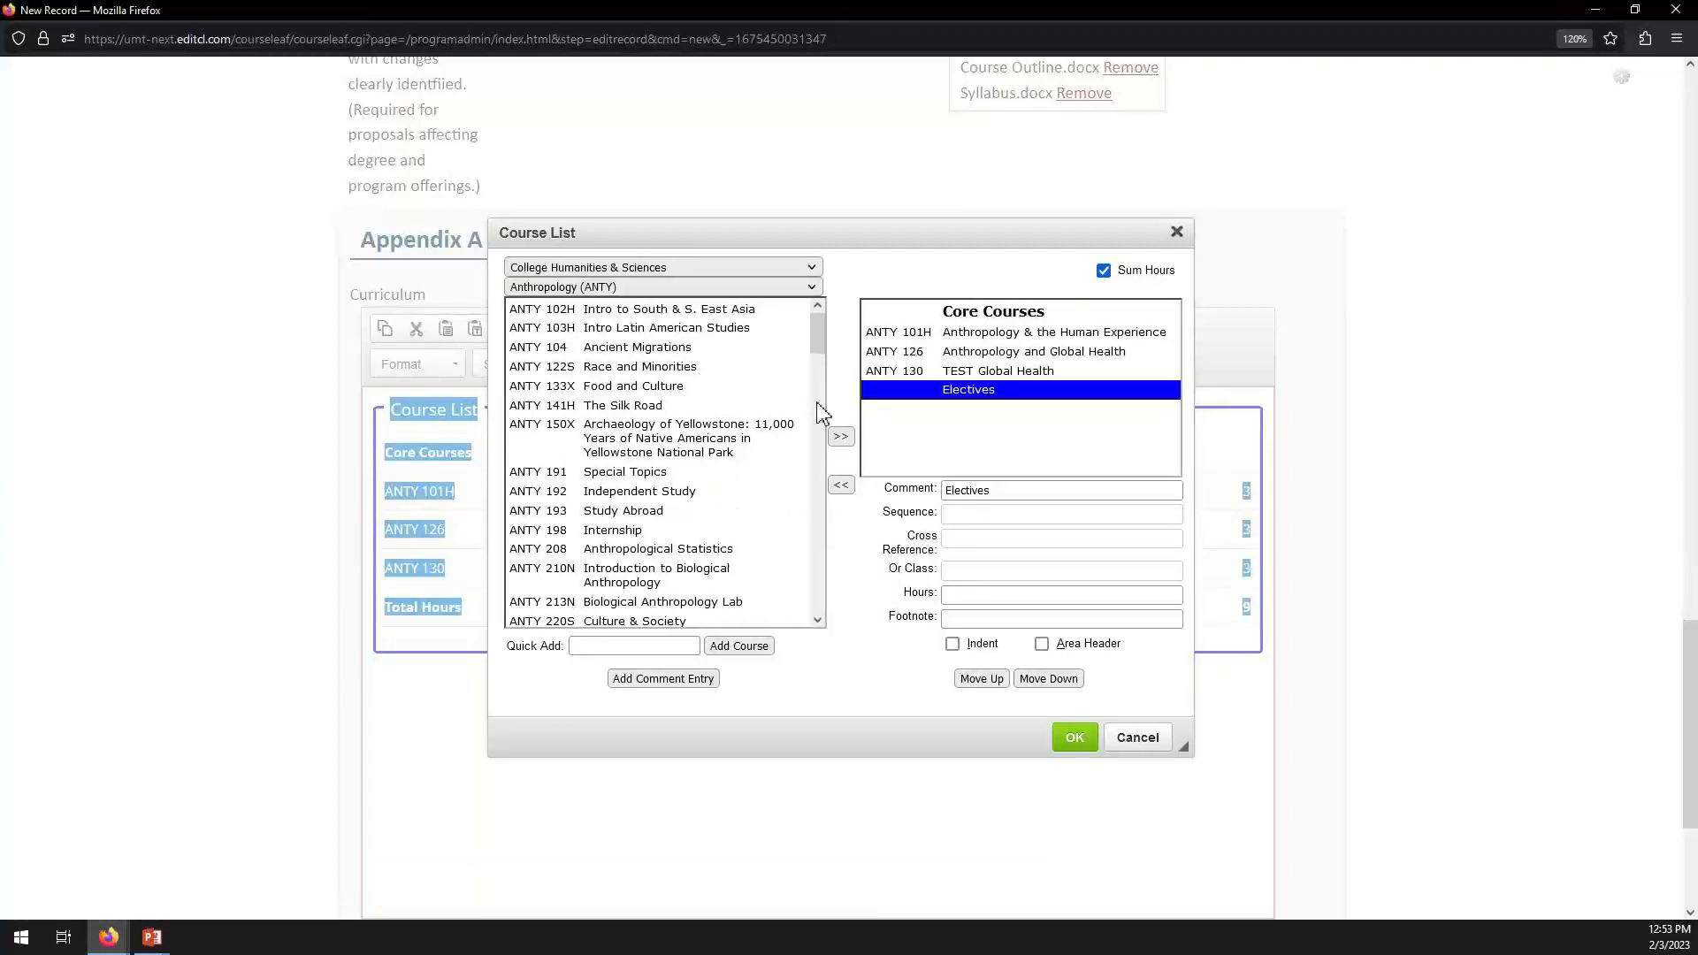
Add ANTY 210N, ANTY 220S, ANTY 250S, ANTY 251 and ANTY 312 below the Electives entry.
left_click_drag(821, 342, 828, 372)
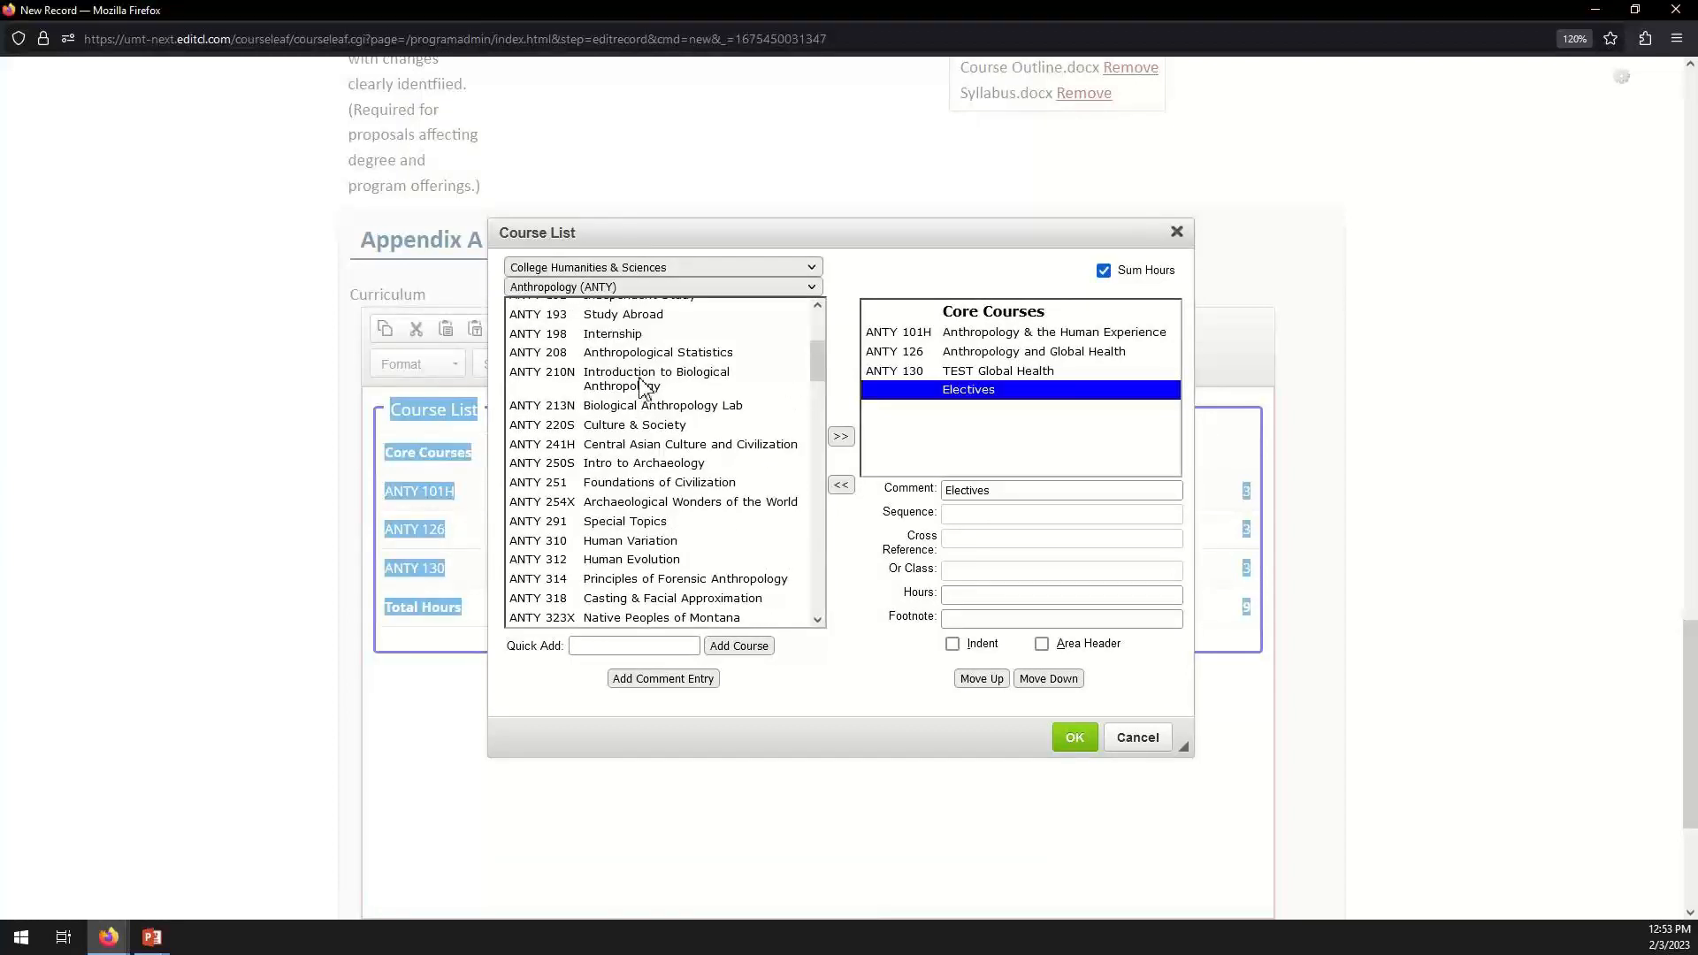
left_click(643, 389)
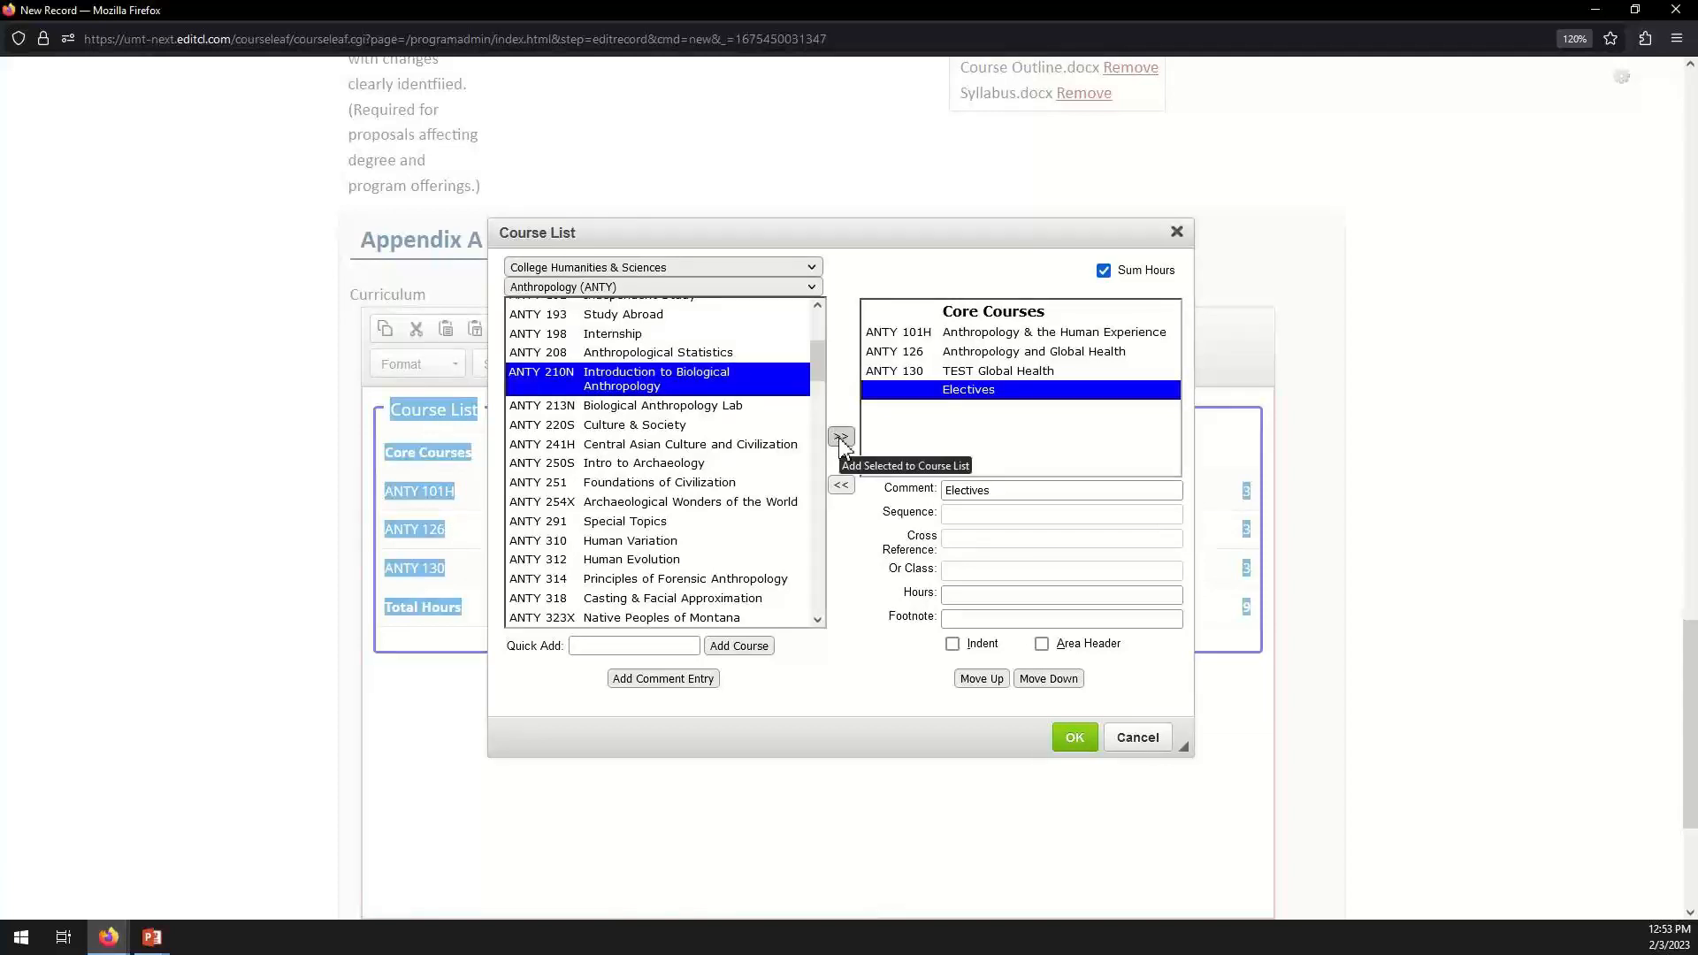
left_click(841, 439)
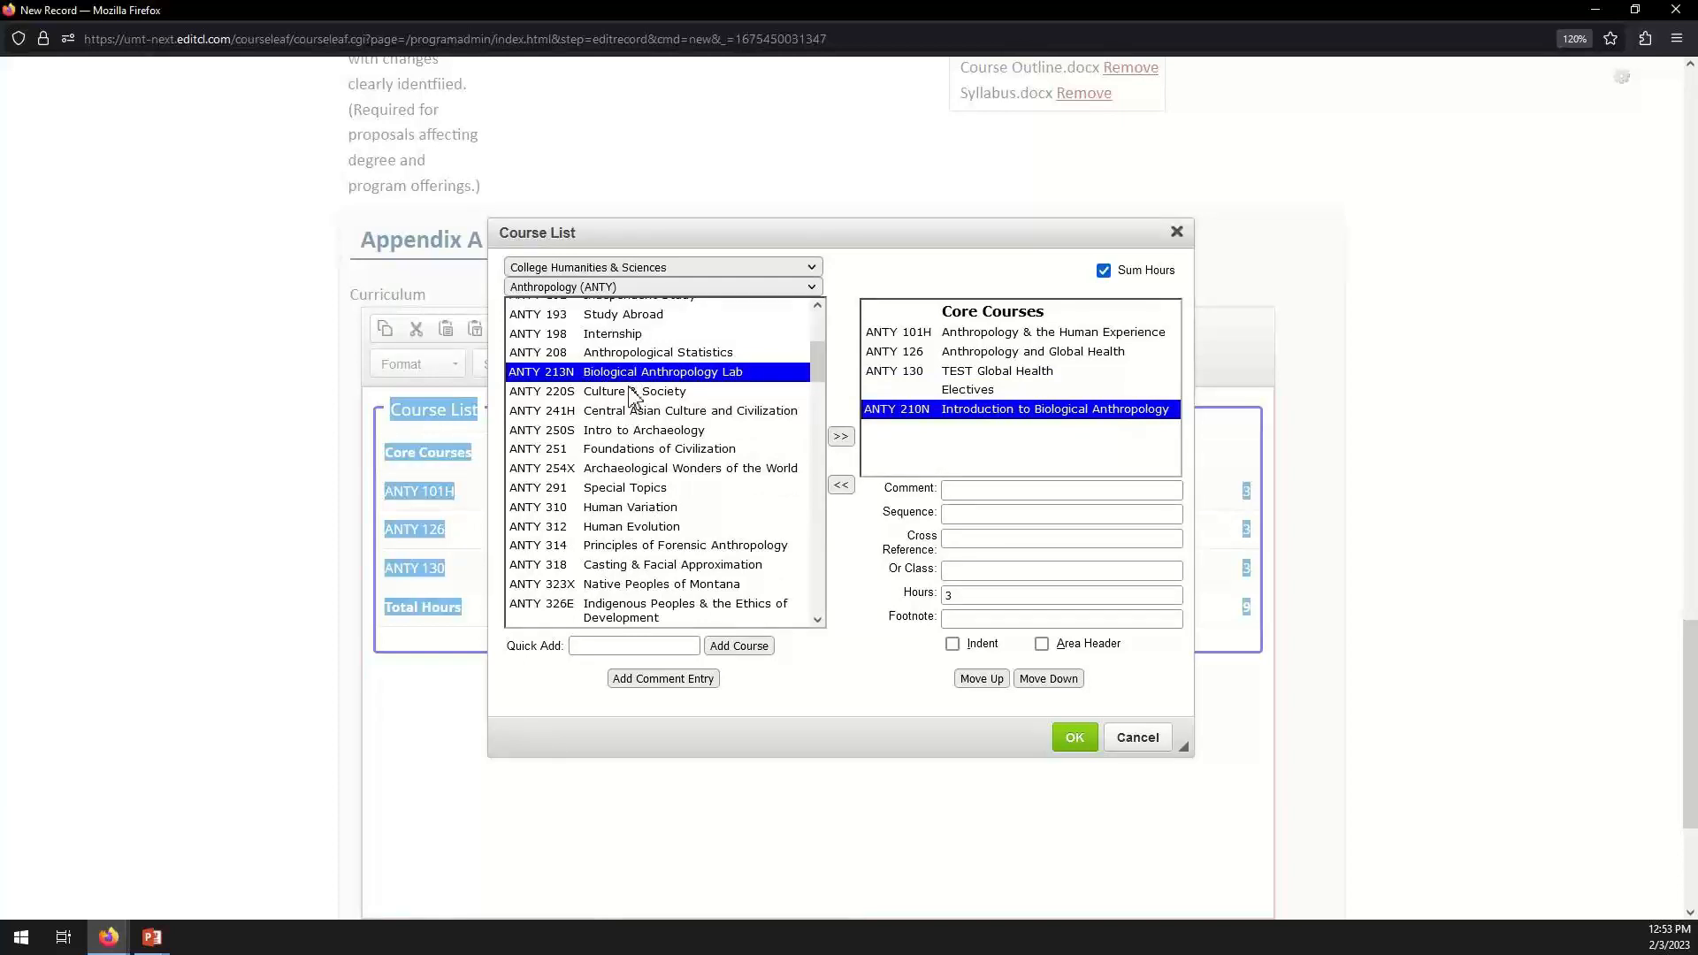
double_click(626, 393)
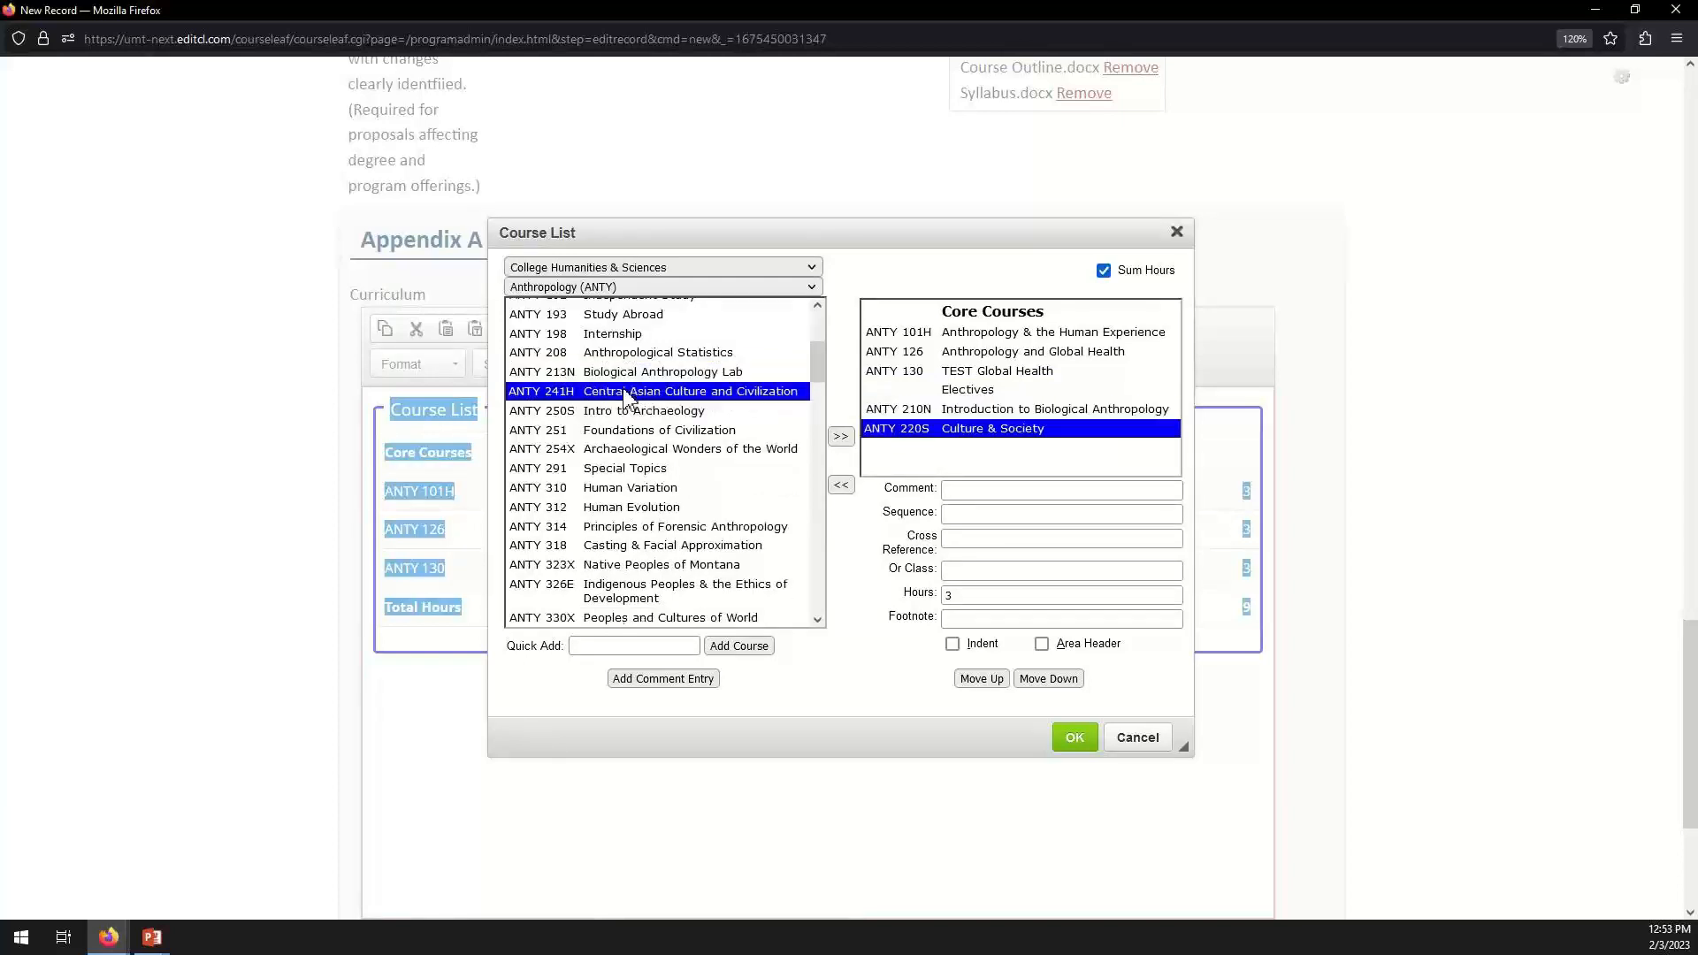
double_click(632, 412)
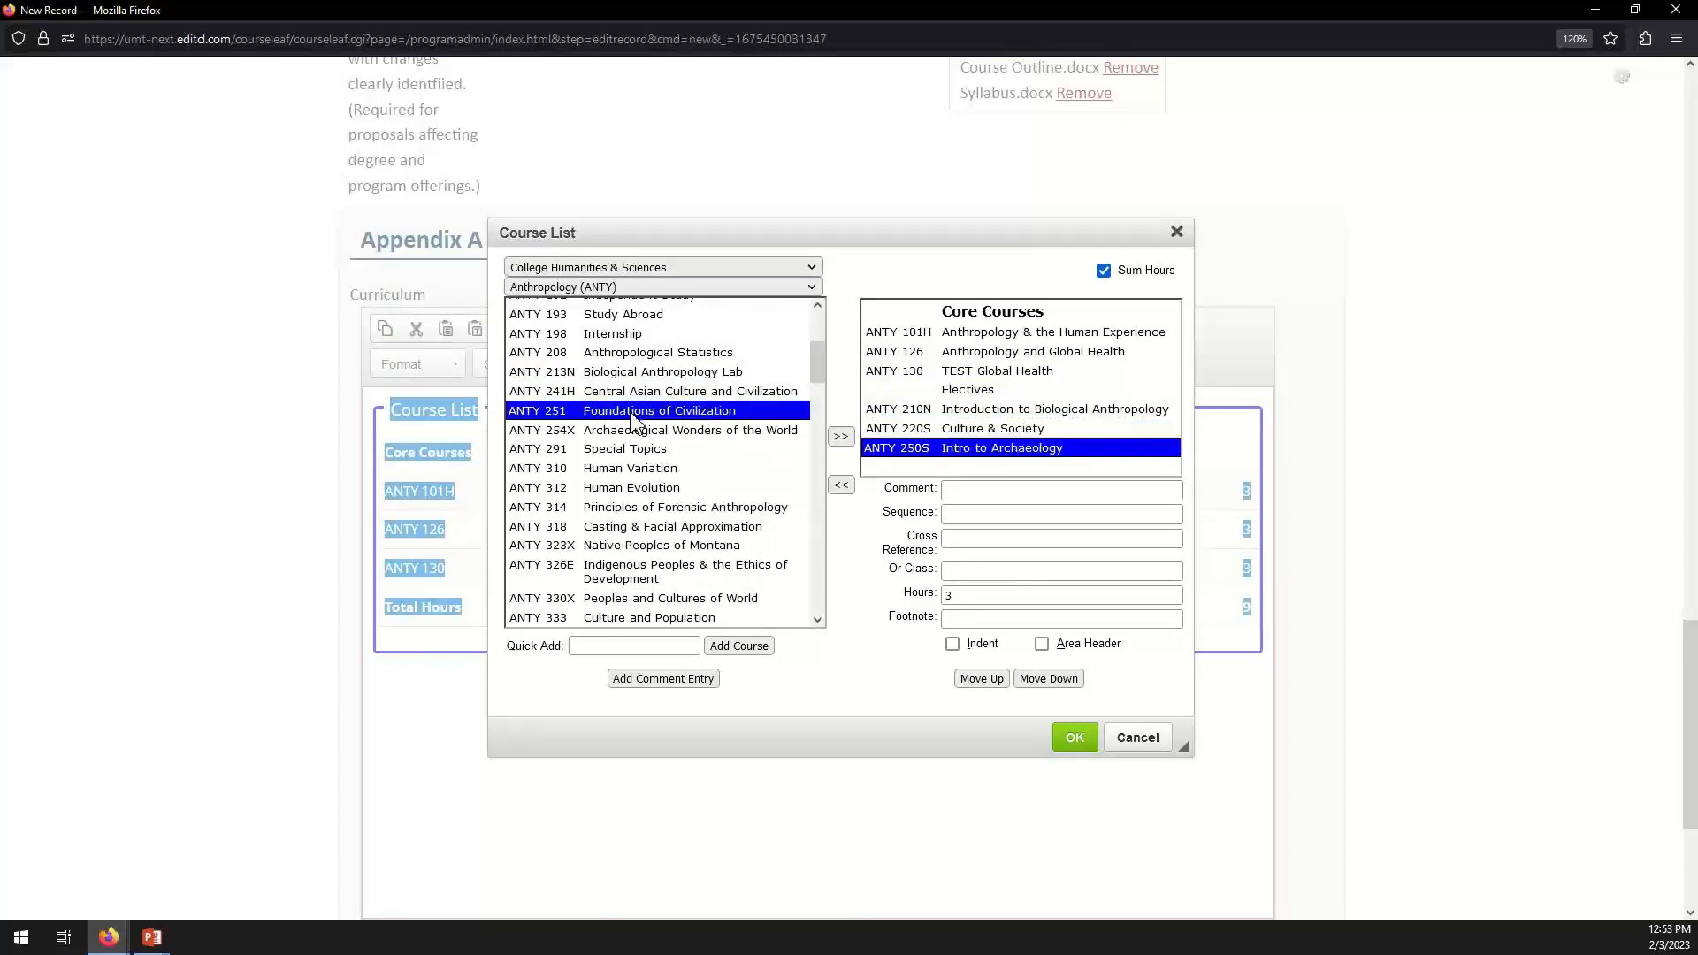
double_click(632, 412)
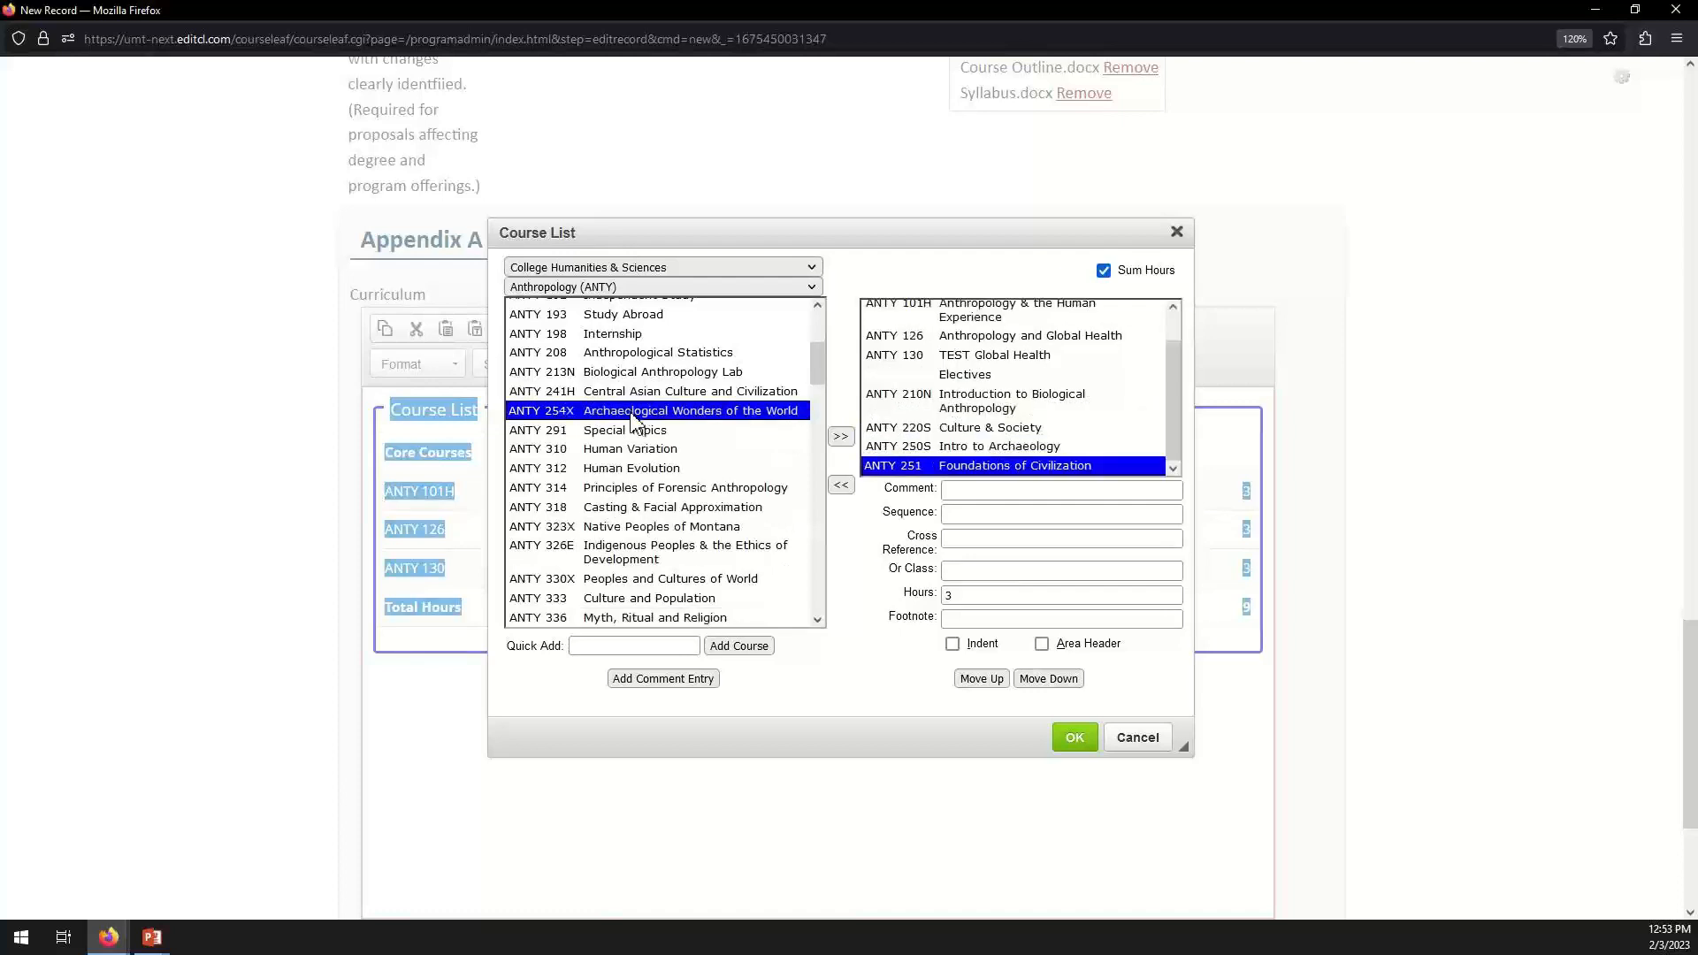
left_click(643, 472)
double_click(643, 471)
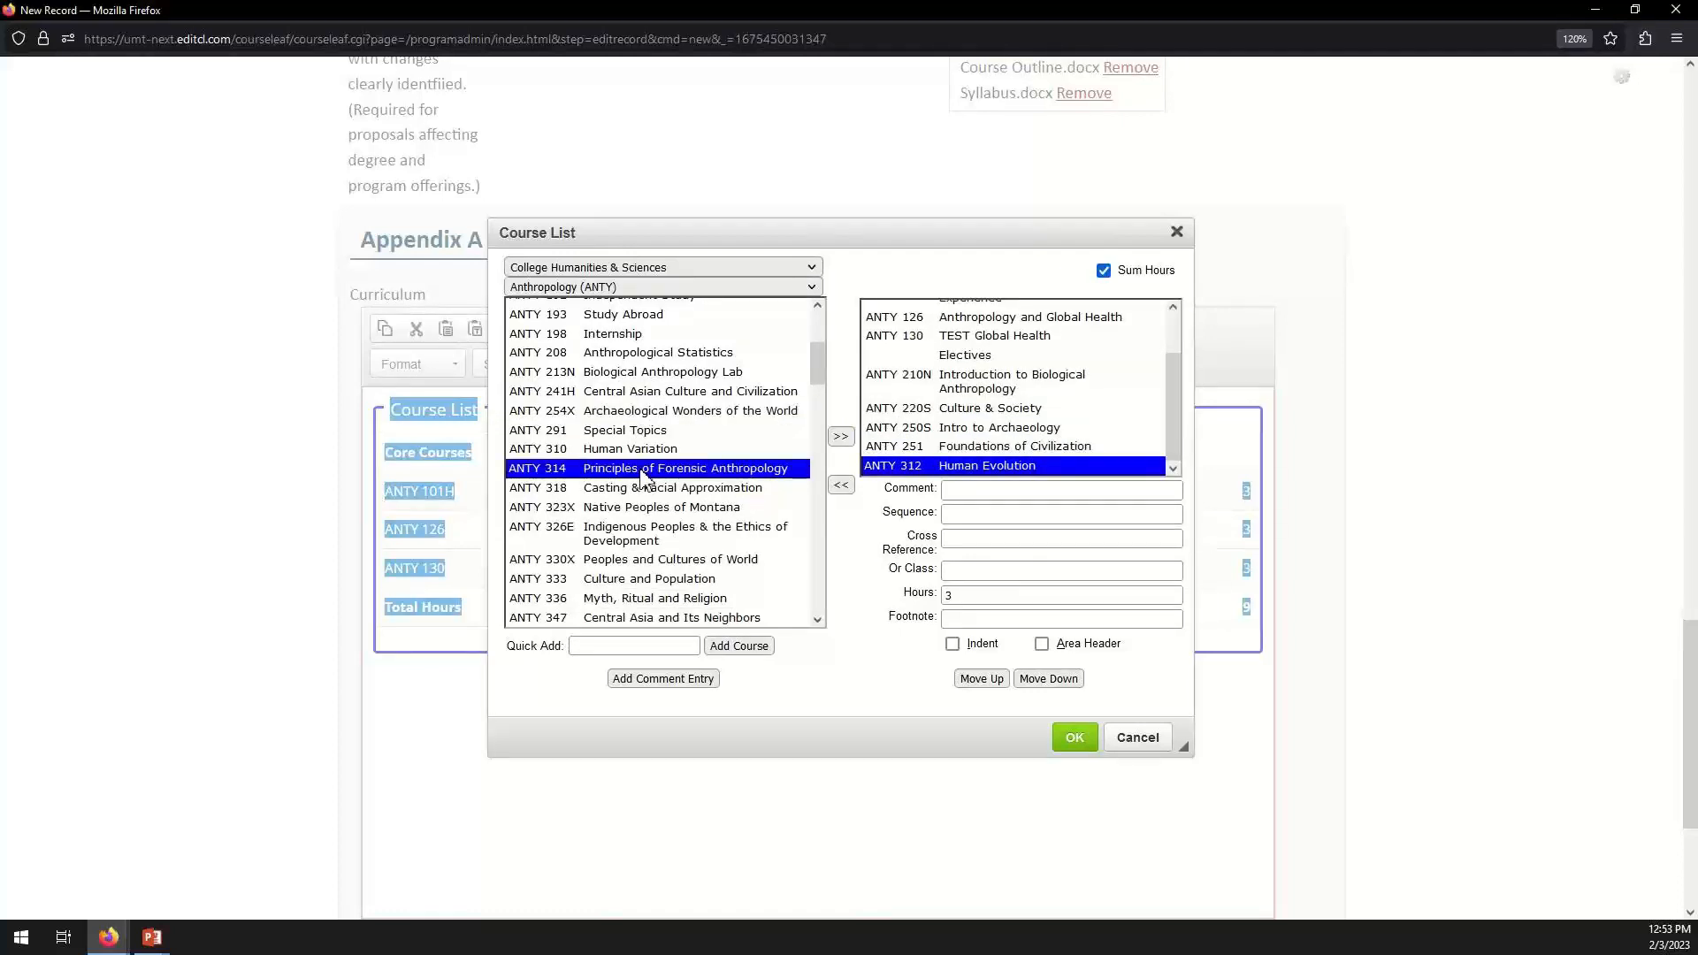
Format the Electives entry as an area header and apply the changes to the curriculum's course list.
left_click(999, 355)
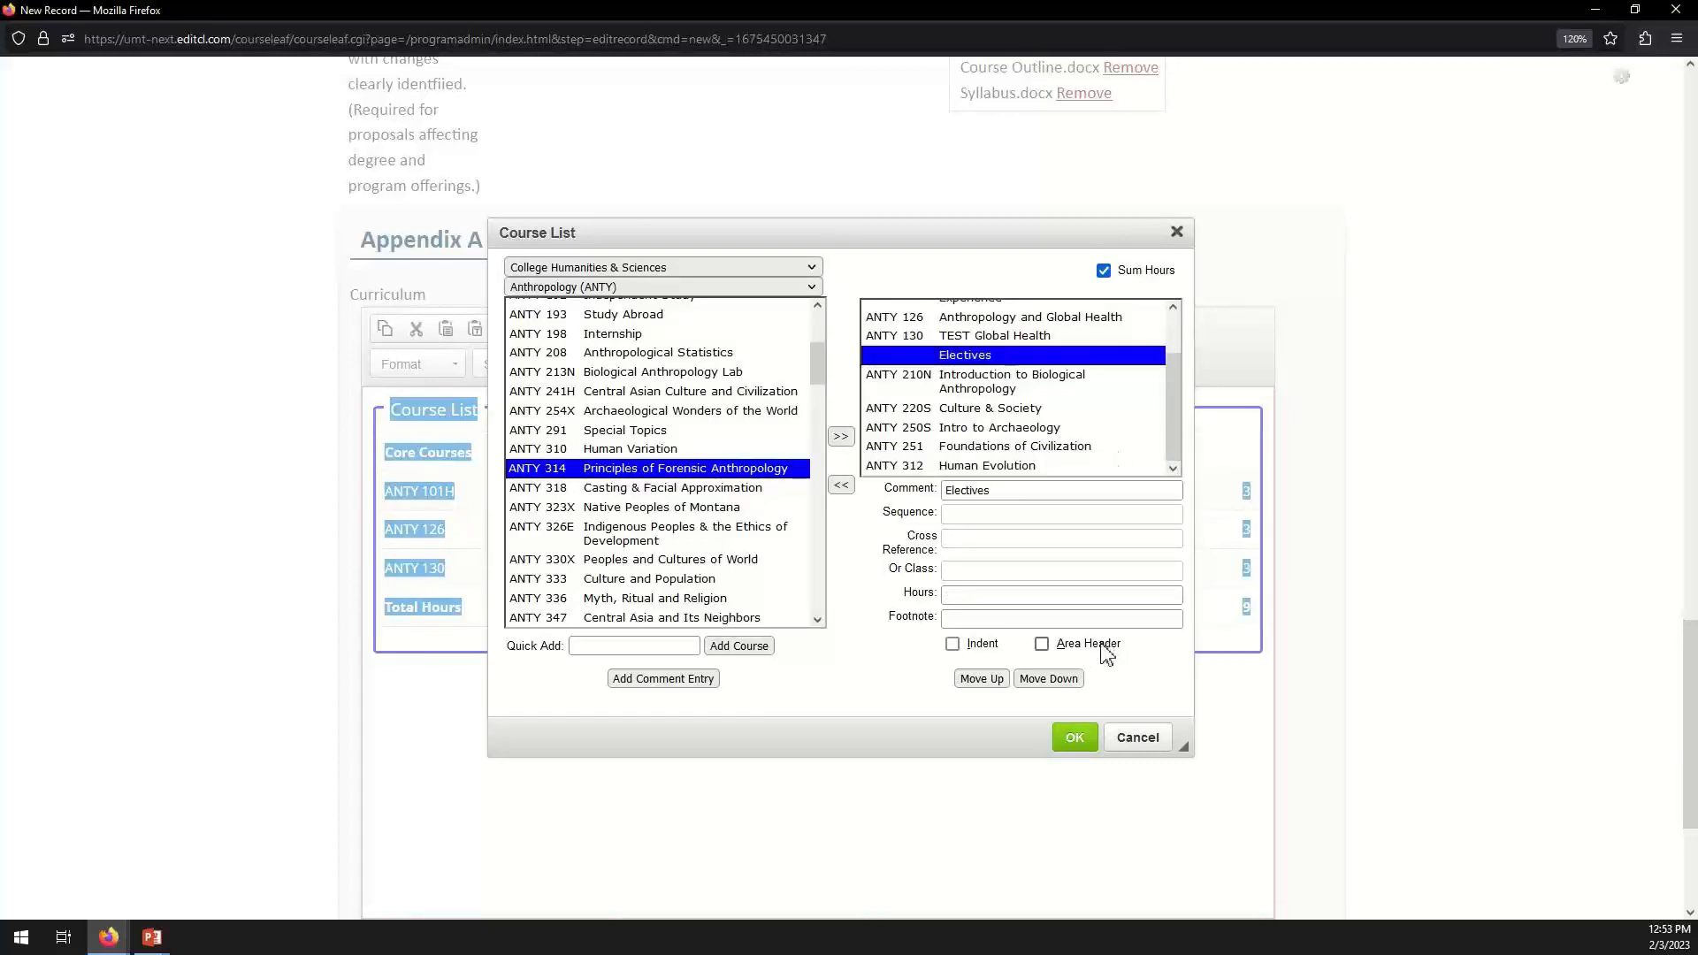
left_click(1043, 645)
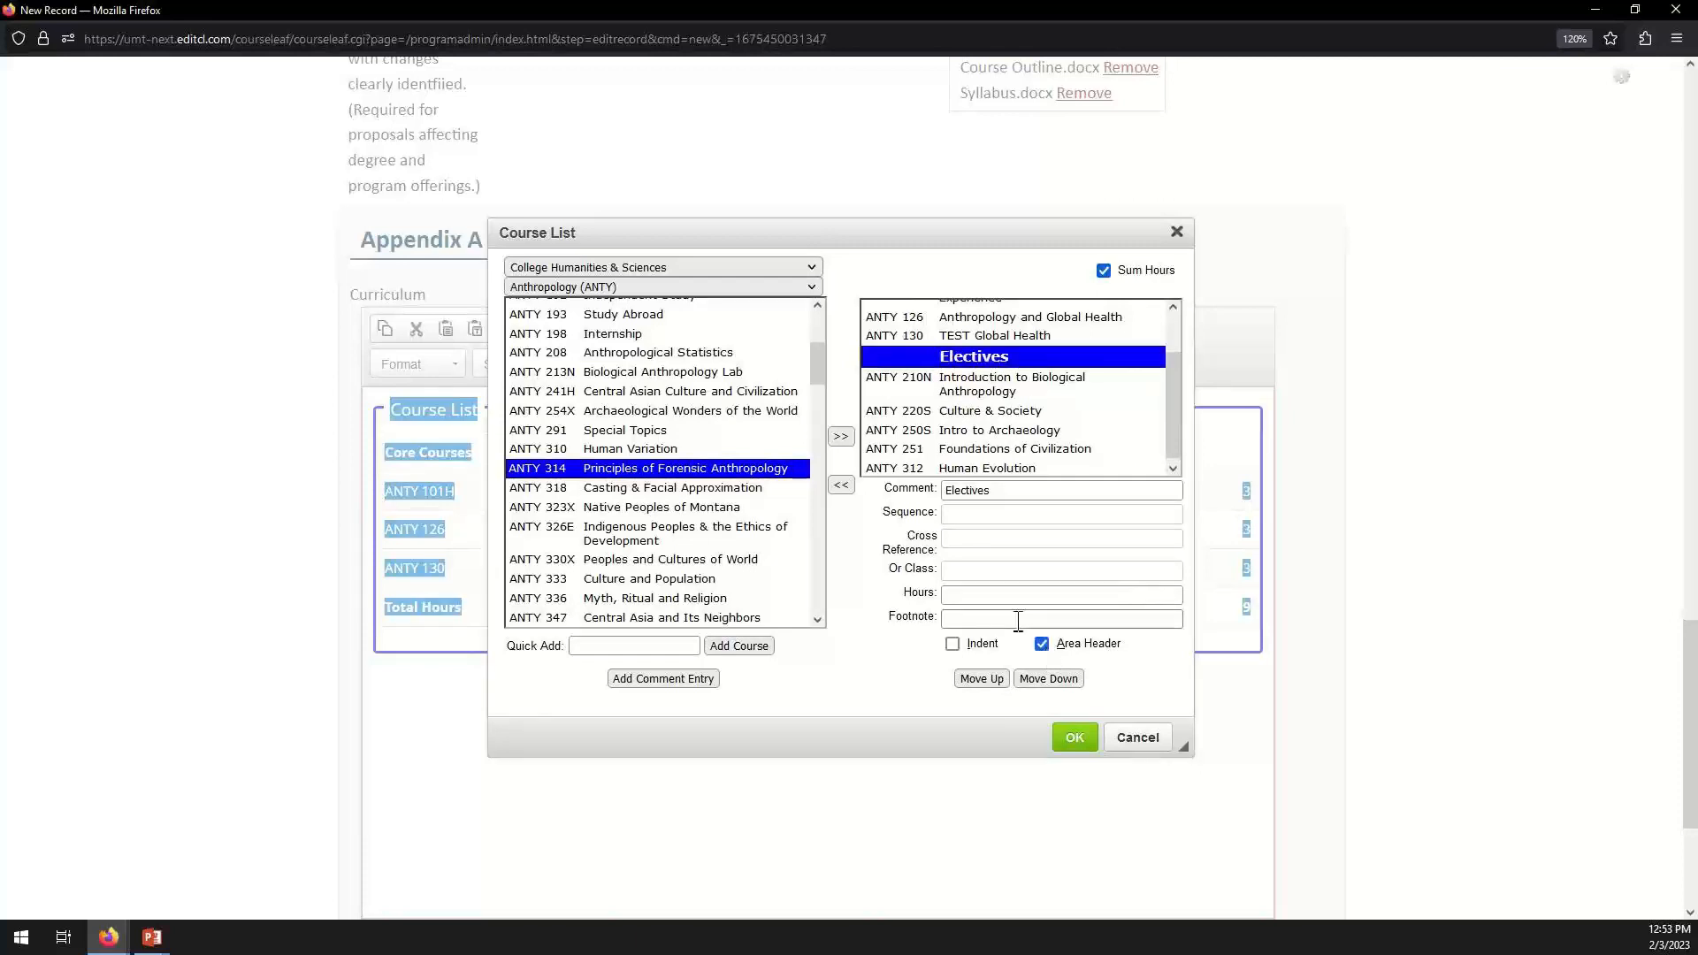
left_click(1078, 747)
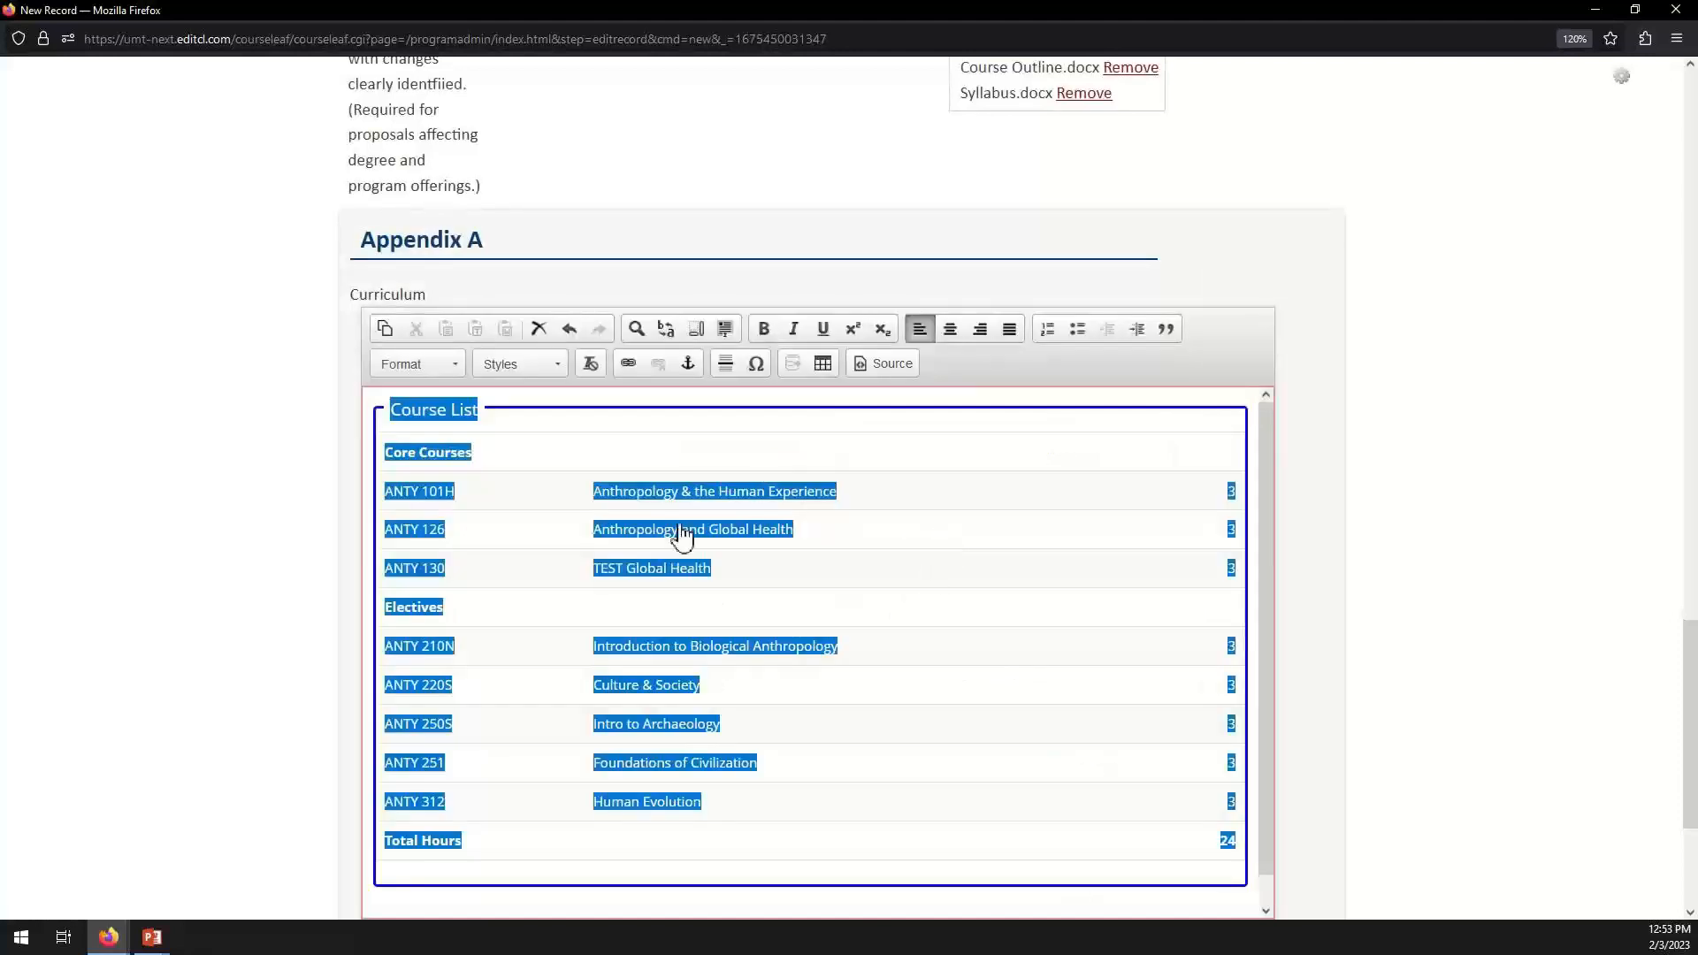
left_click(672, 895)
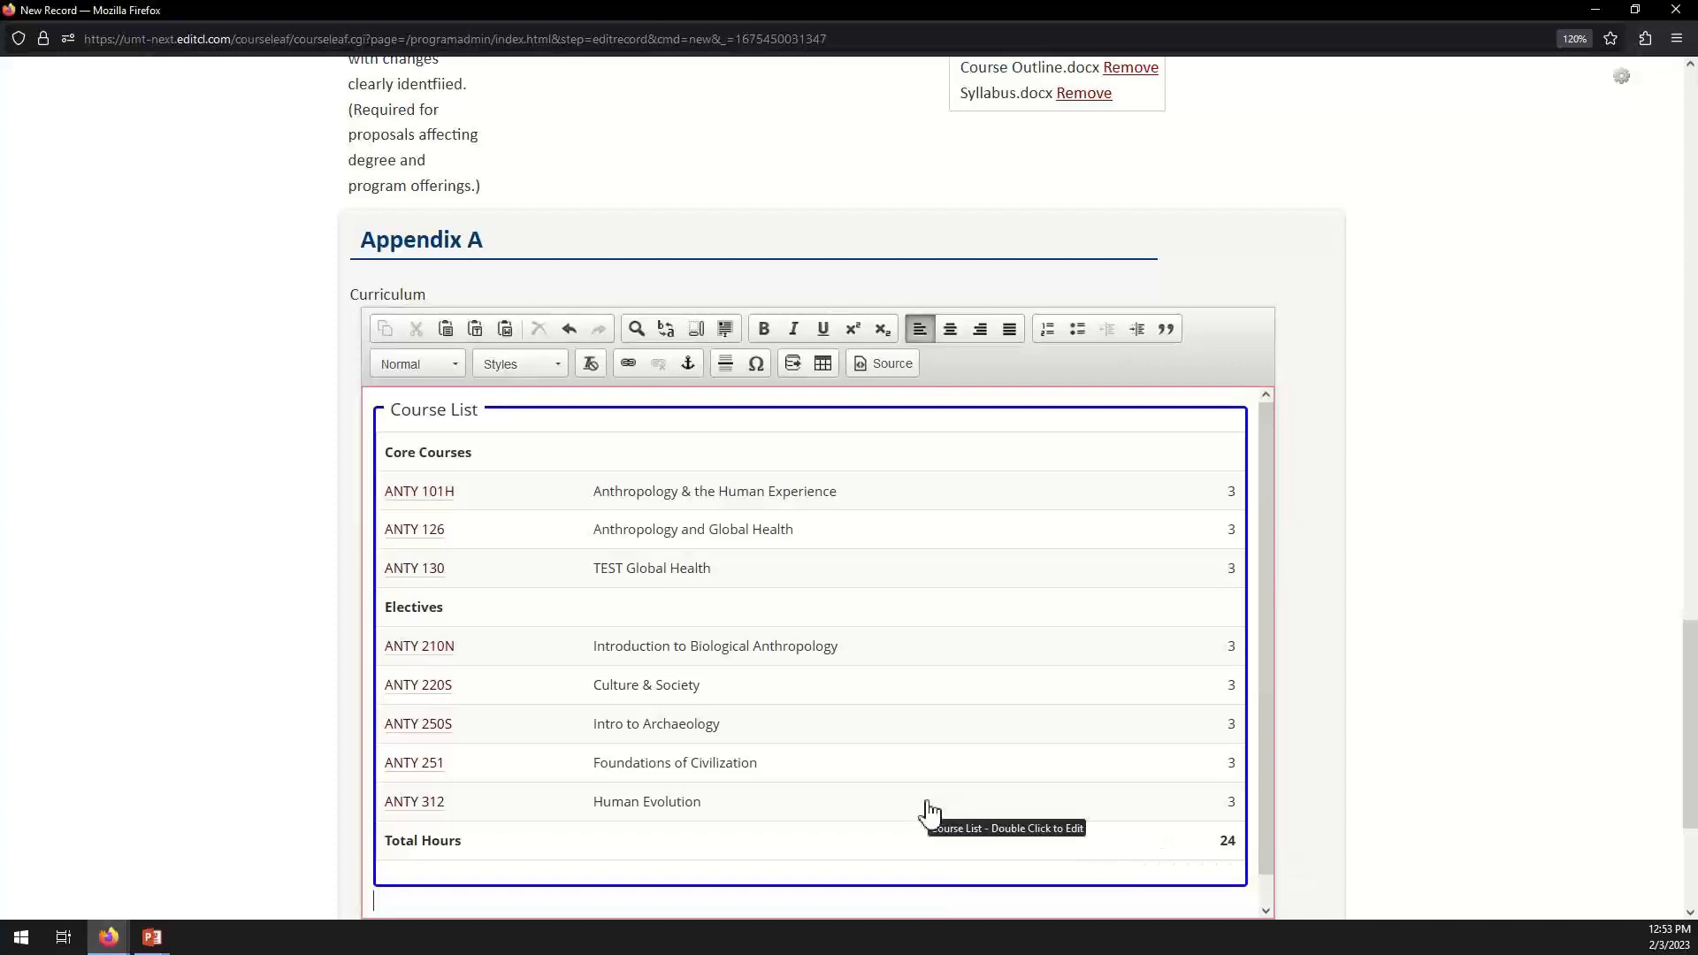
Reopen the course list and indent all five elective courses, from ANTY 210N through ANTY 312.
double_click(903, 736)
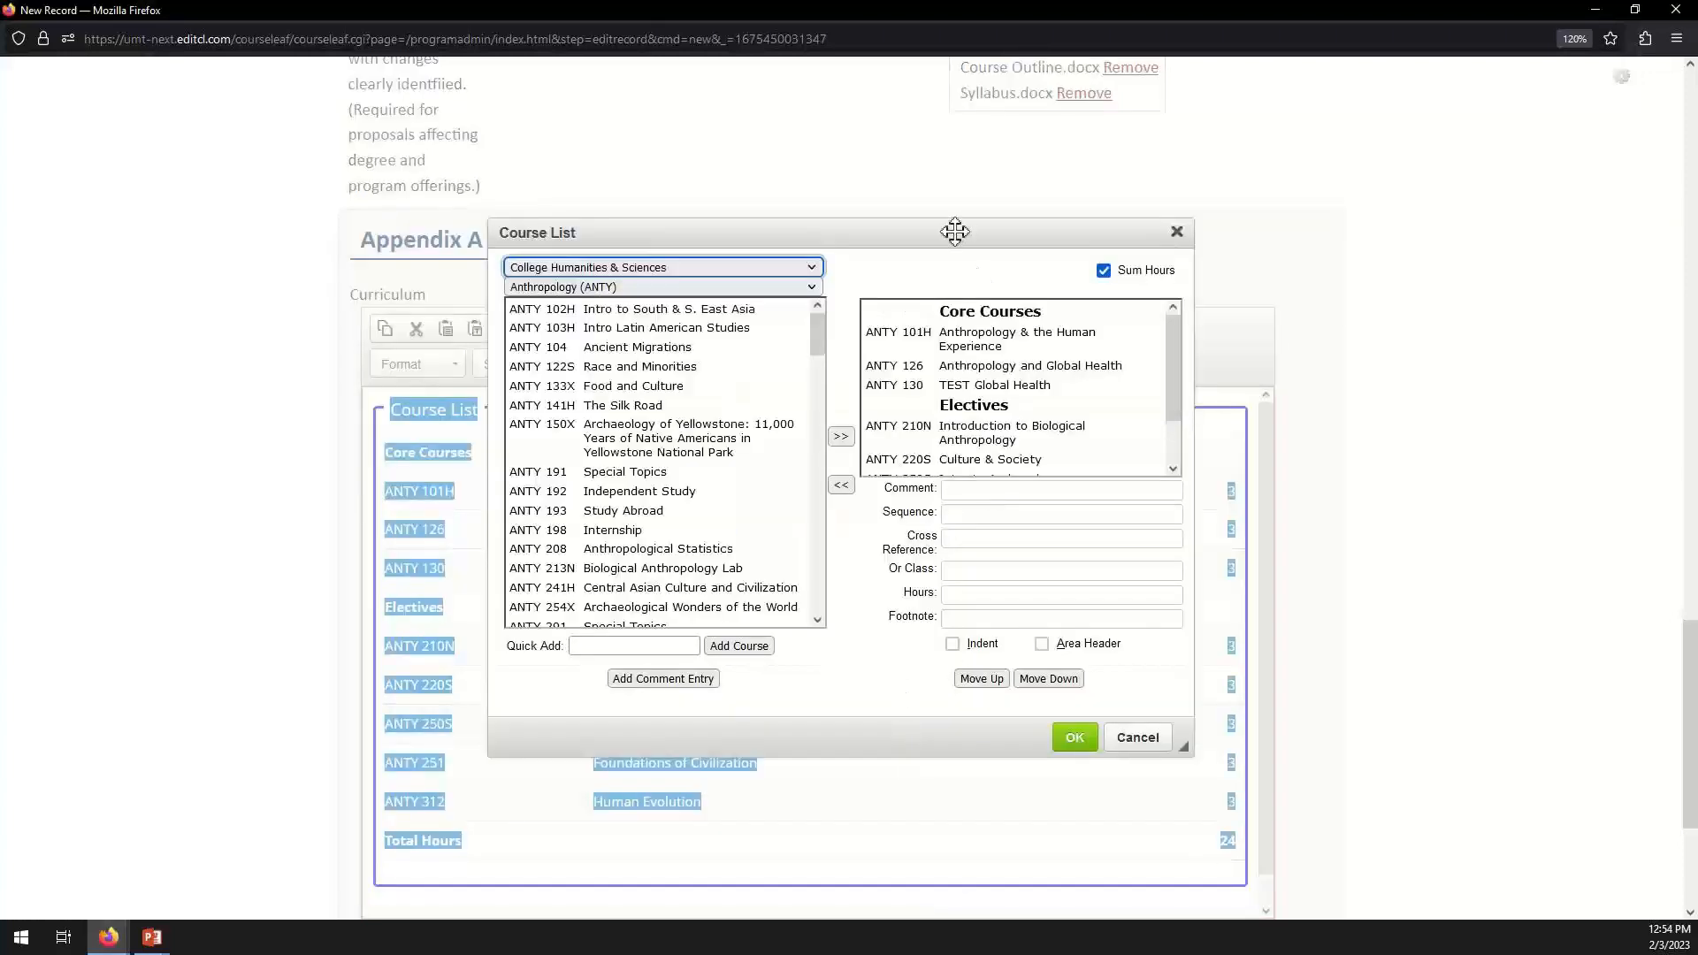
left_click_drag(955, 237, 955, 235)
left_click_drag(1167, 407, 1169, 447)
left_click(981, 382)
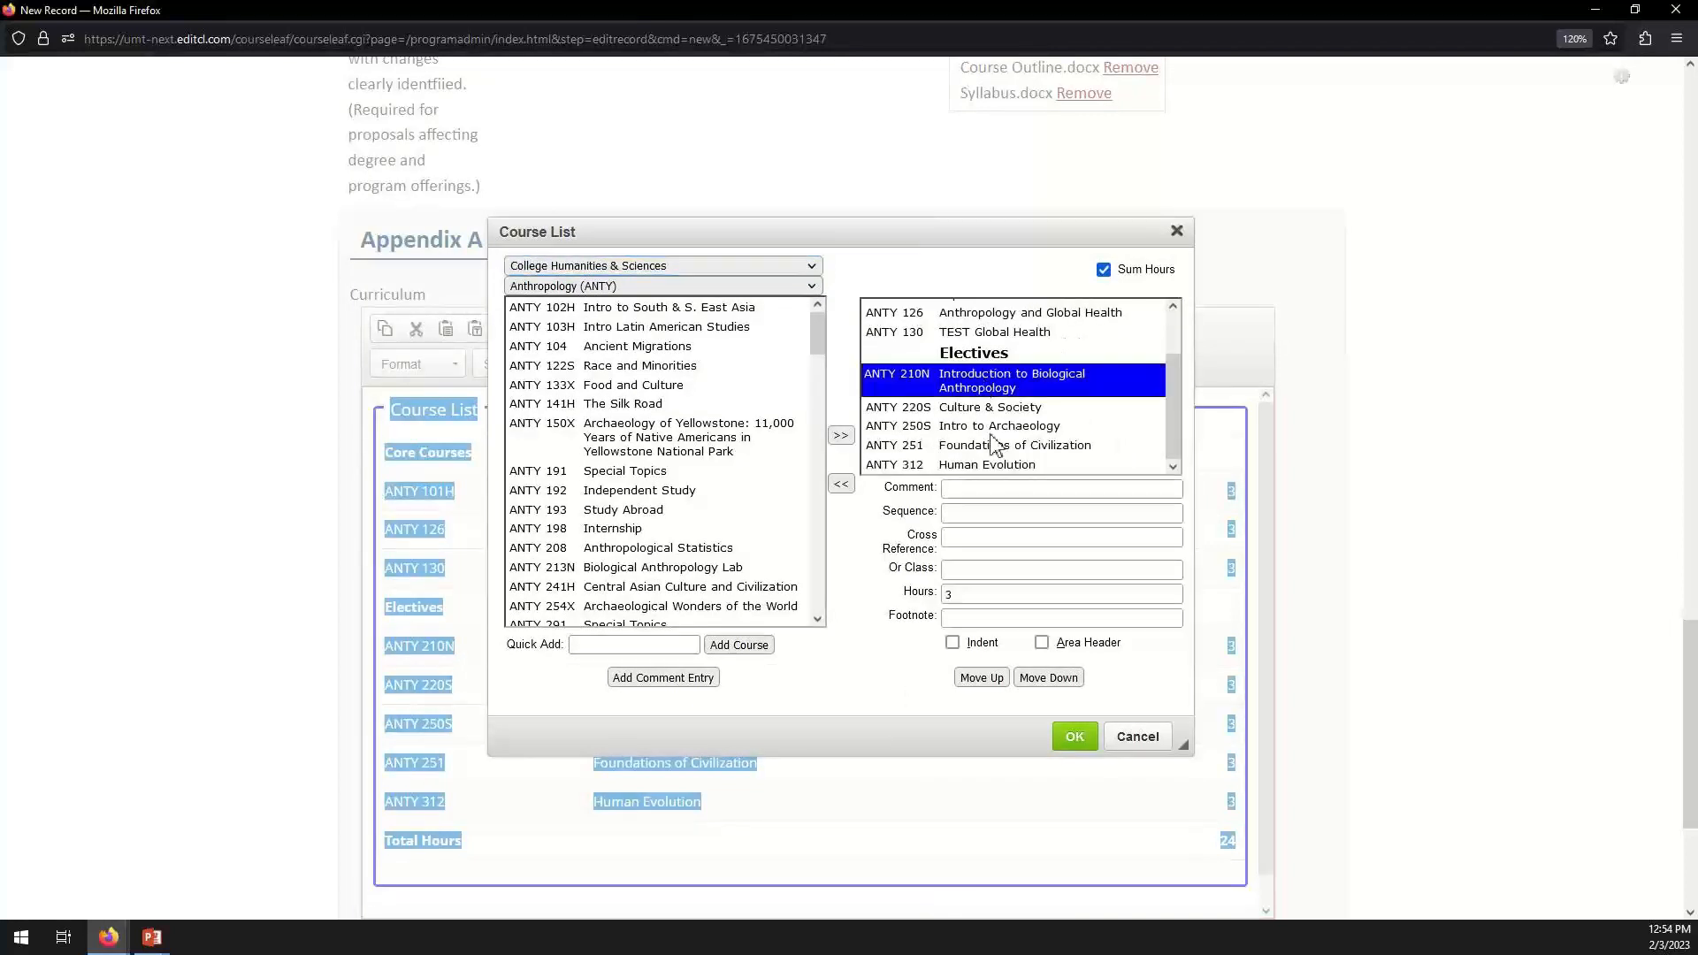
left_click(953, 643)
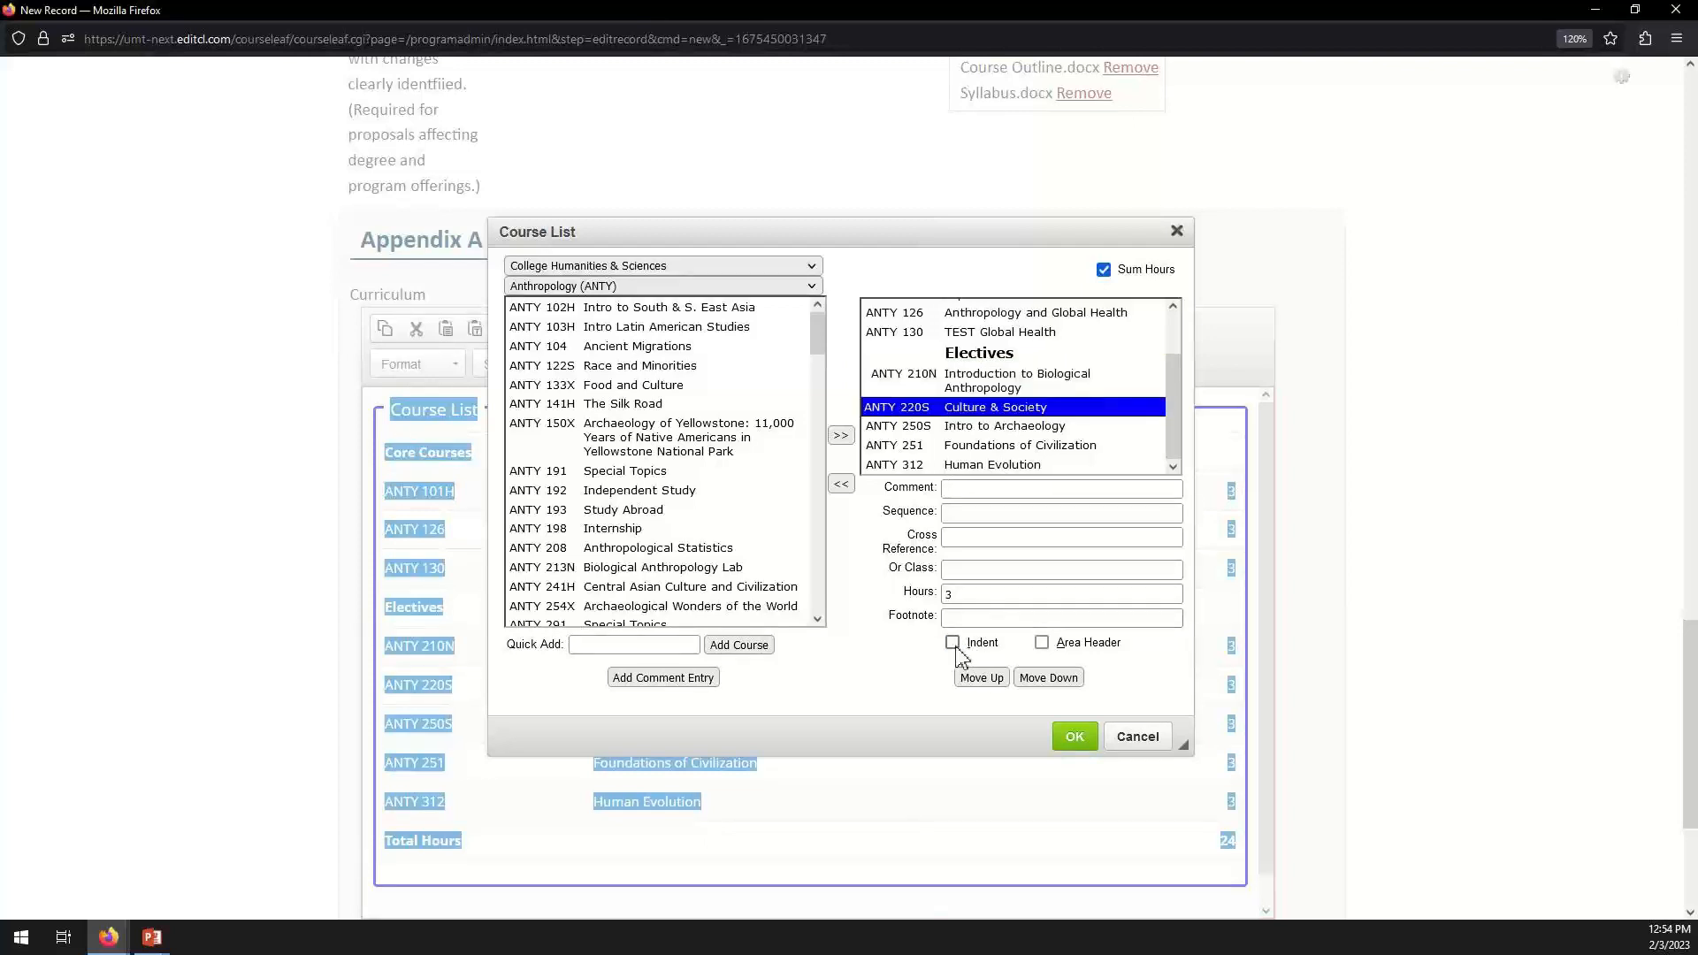
left_click(953, 643)
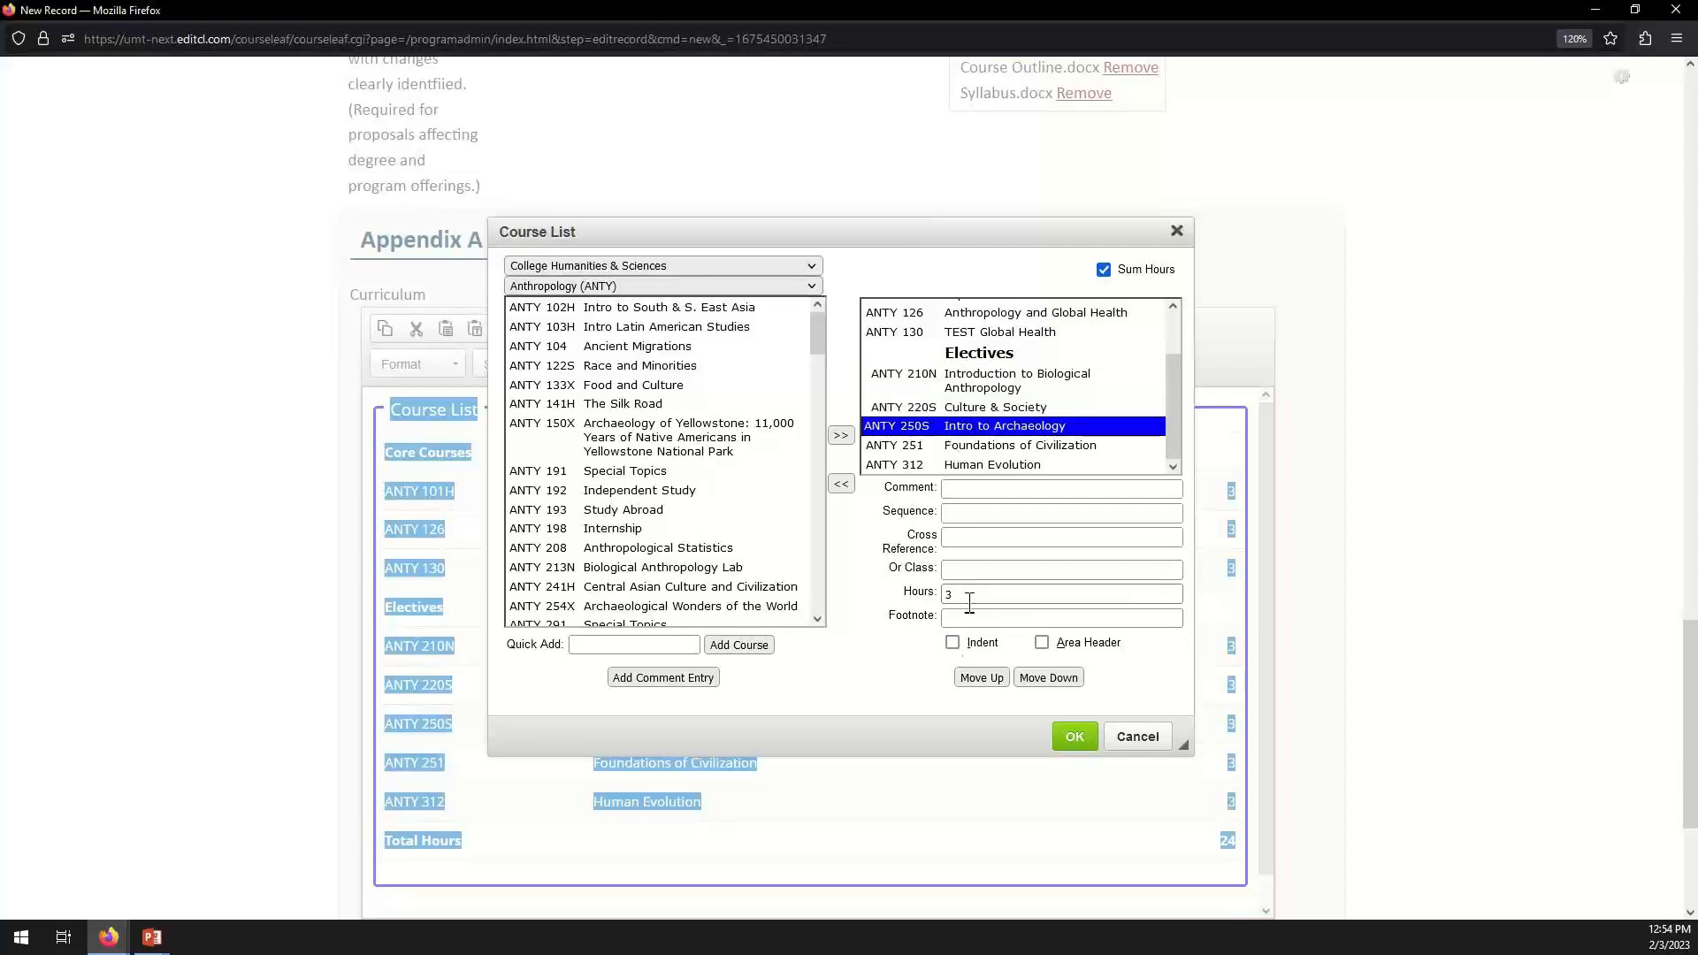
left_click(953, 643)
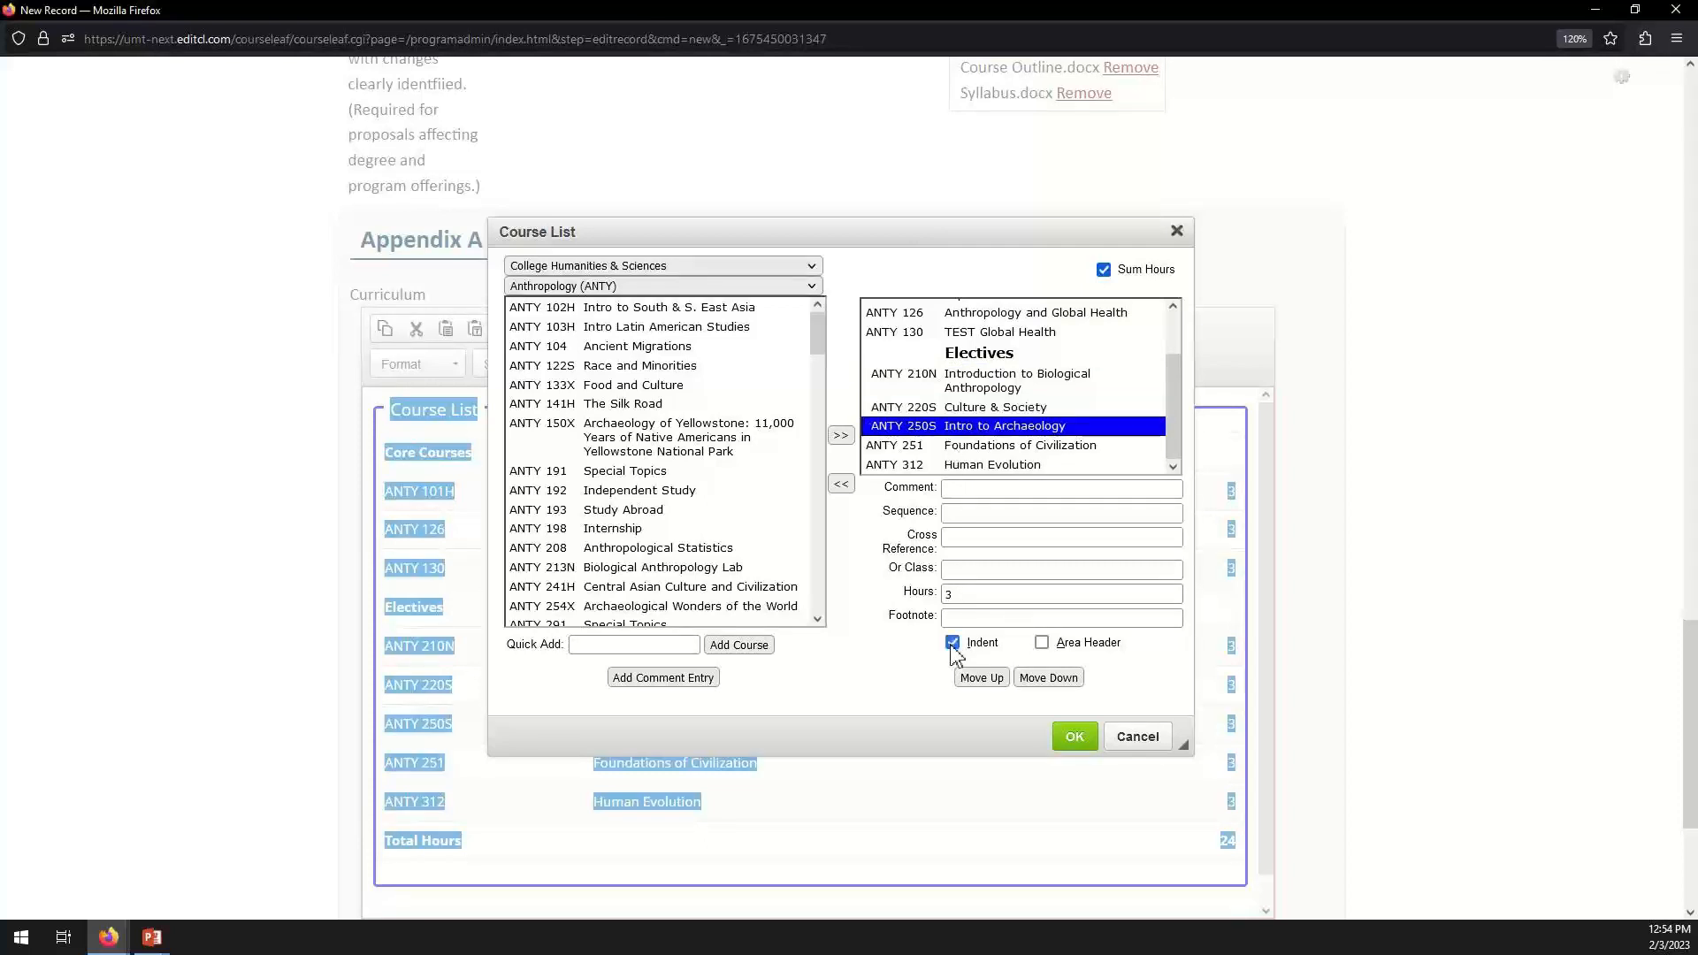
left_click(962, 448)
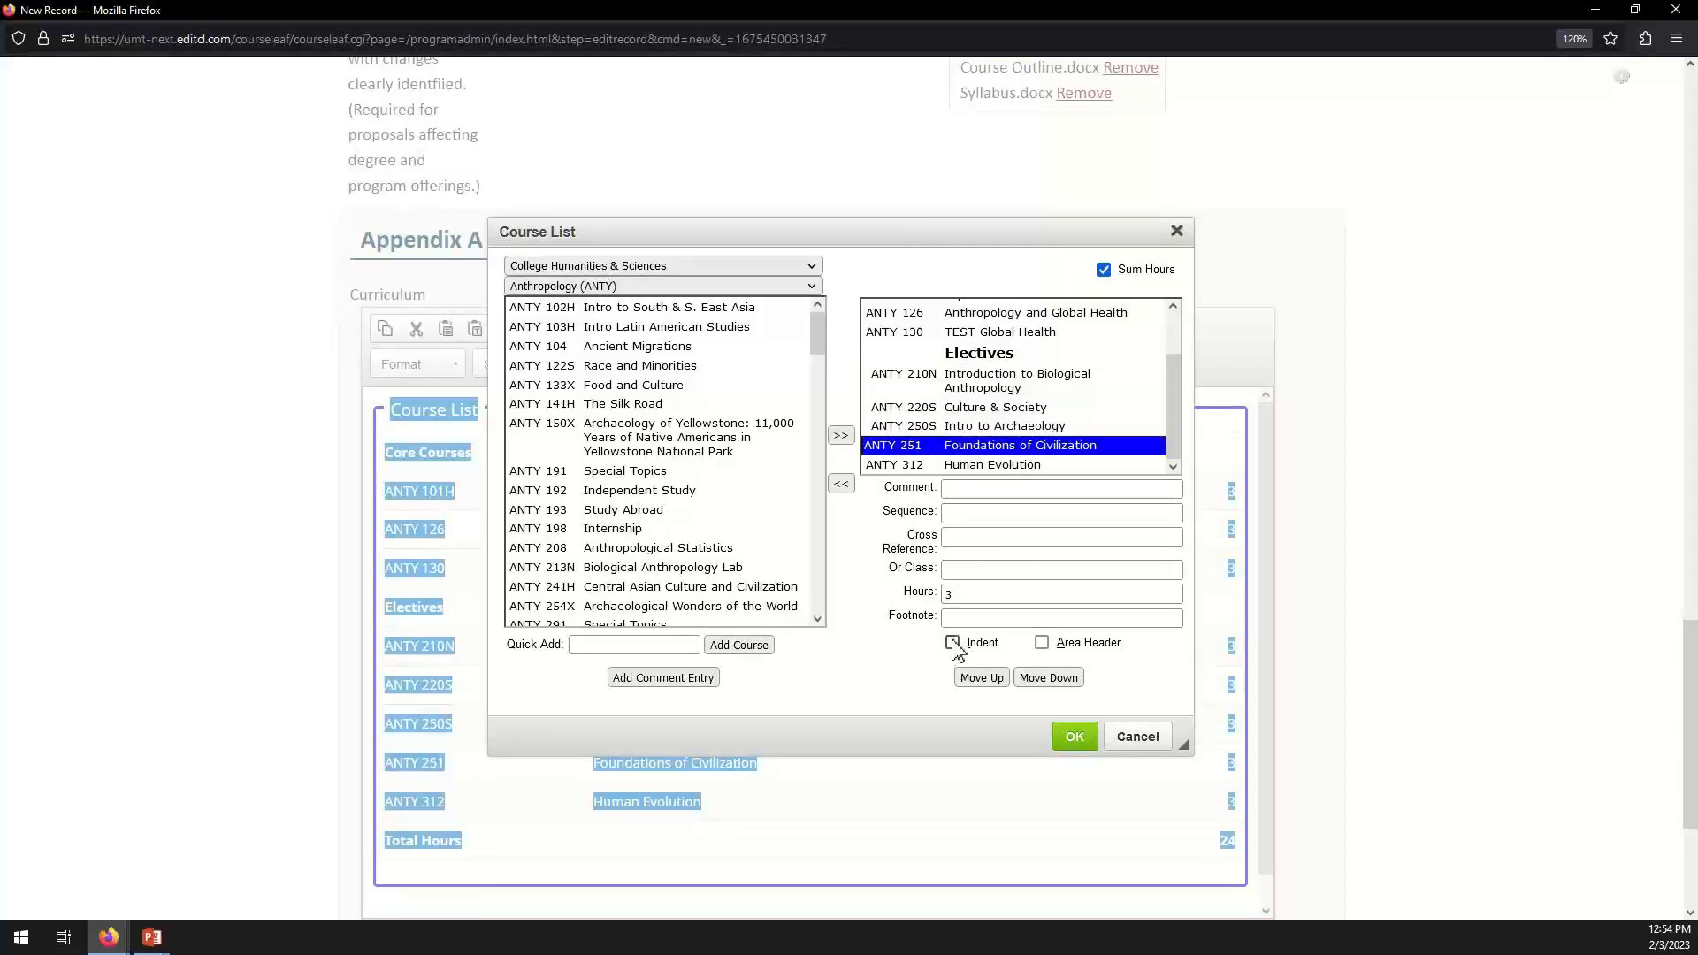
left_click(953, 643)
left_click(953, 643)
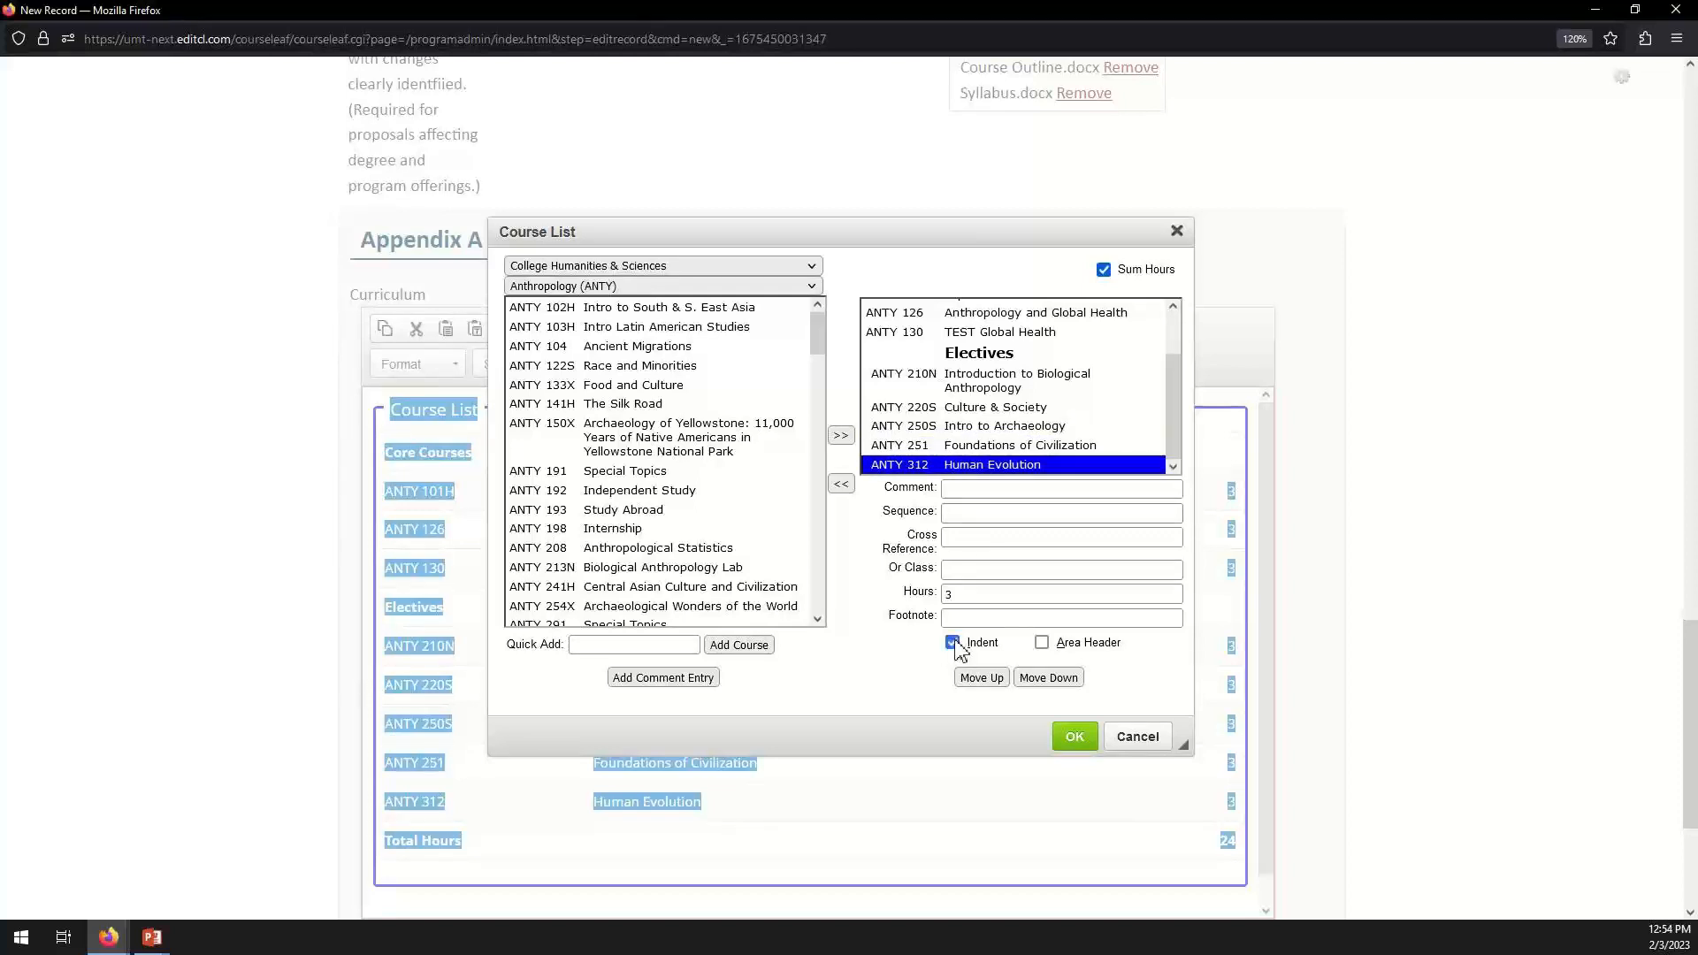
Set the hours of the Electives header to 6 and apply the changes to the course list.
left_click(999, 357)
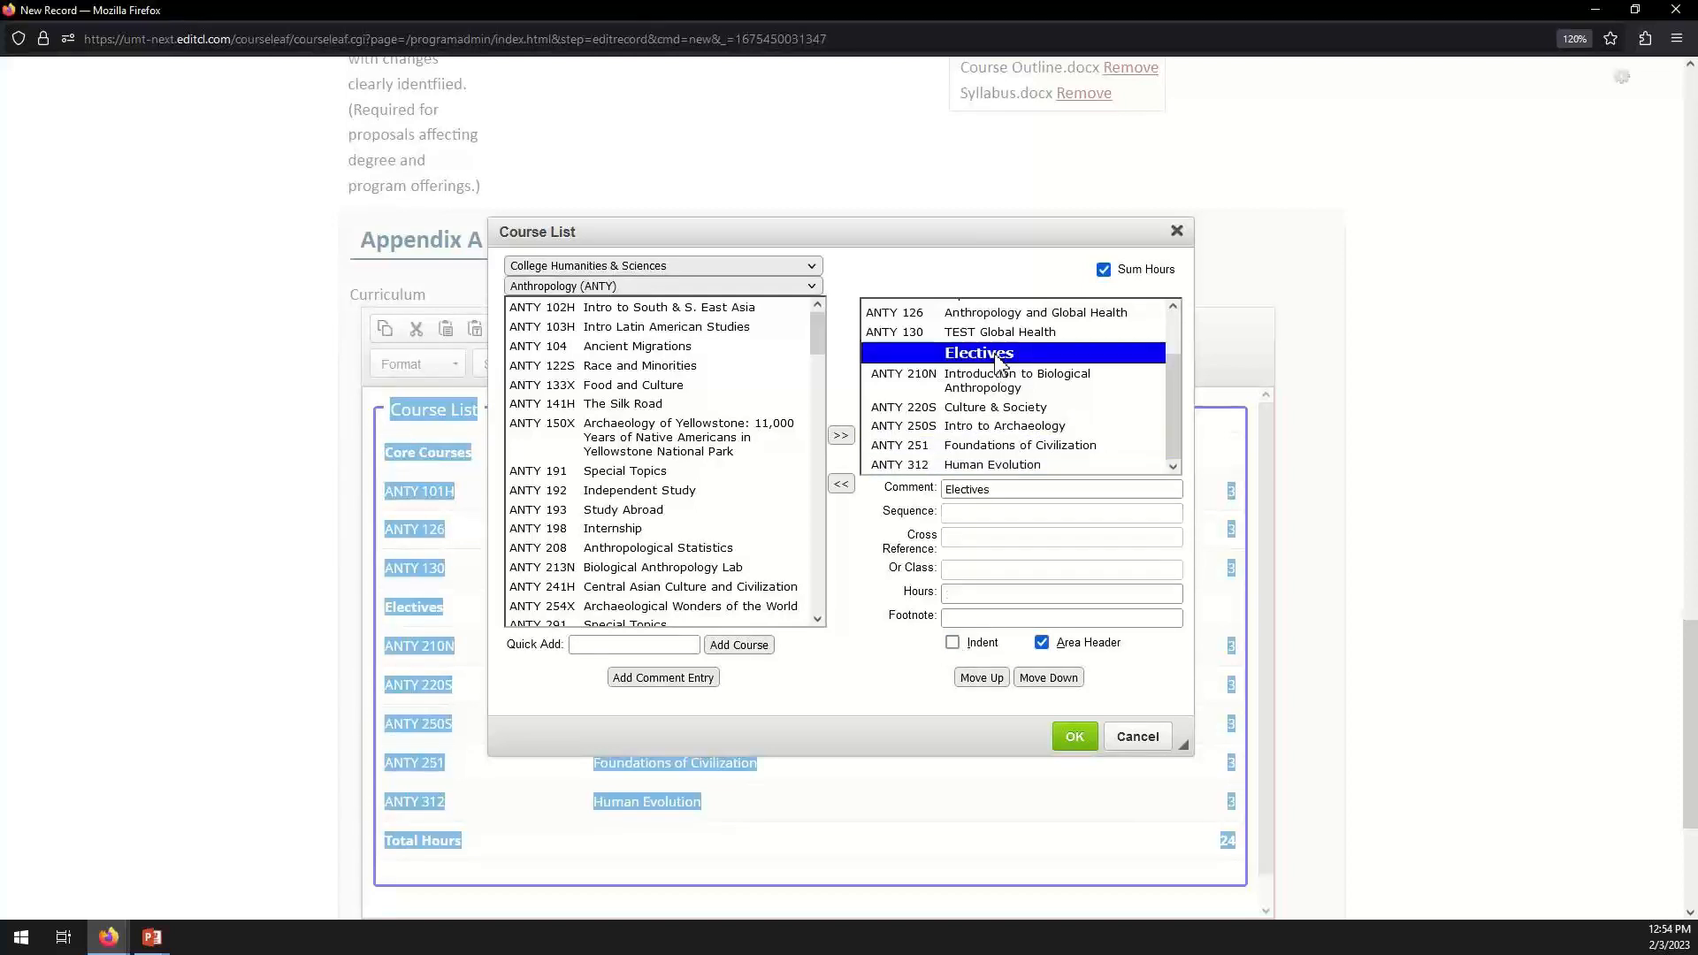
left_click(987, 596)
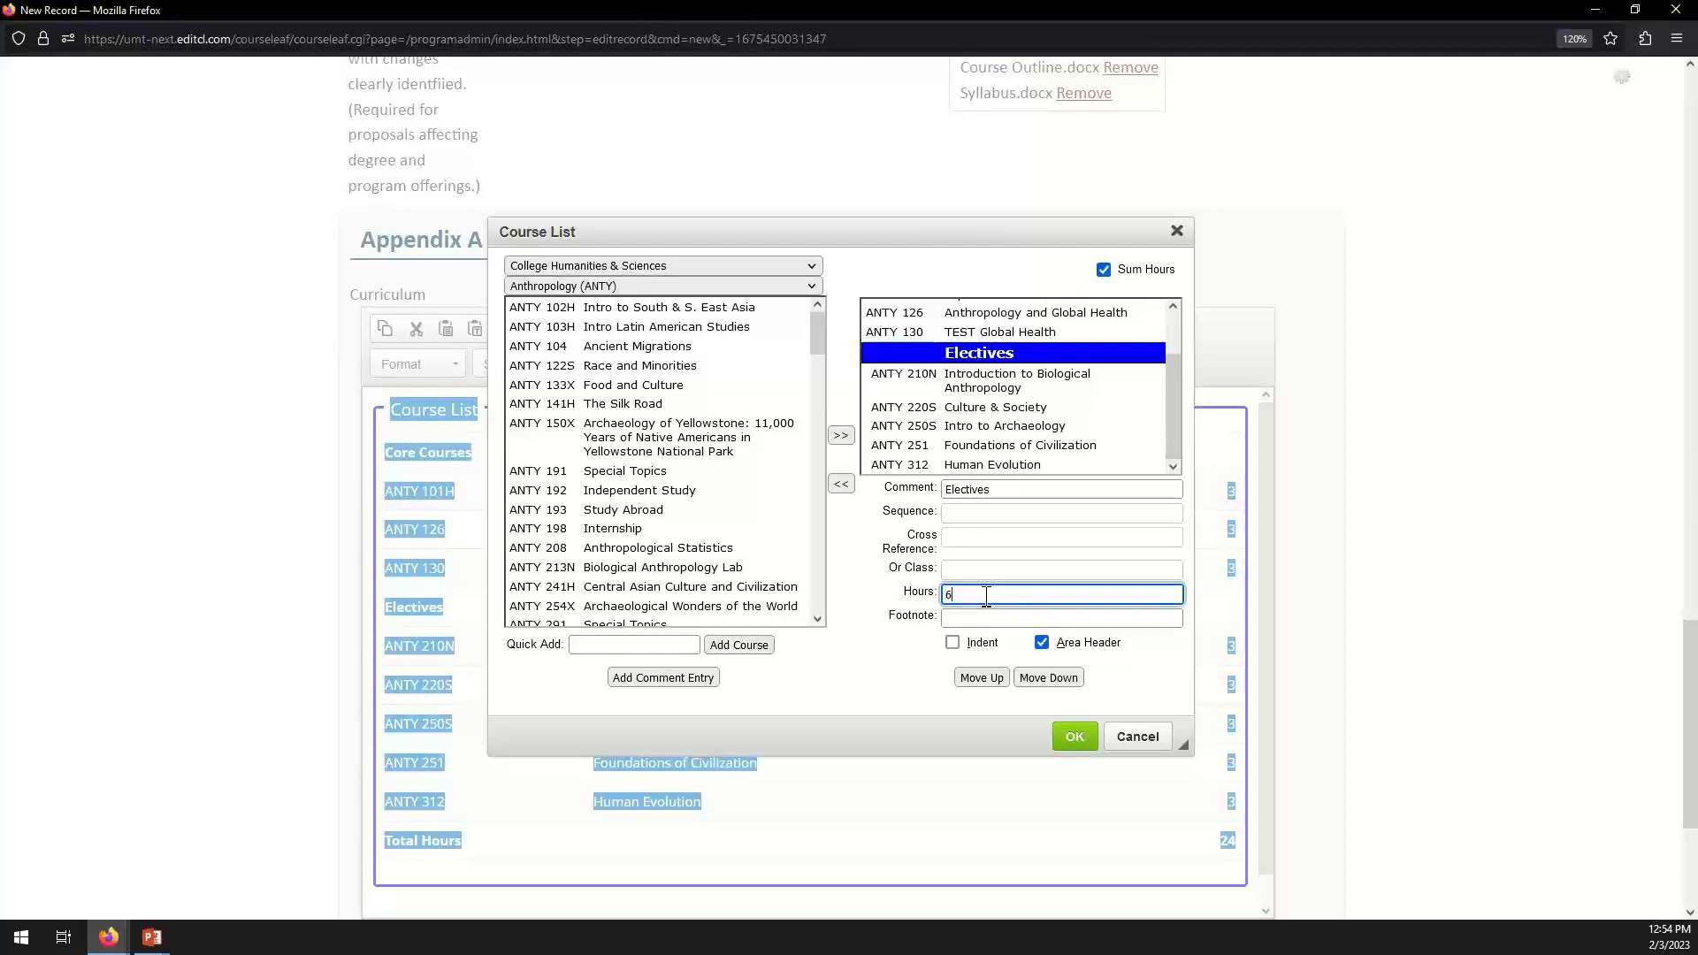
left_click(1077, 739)
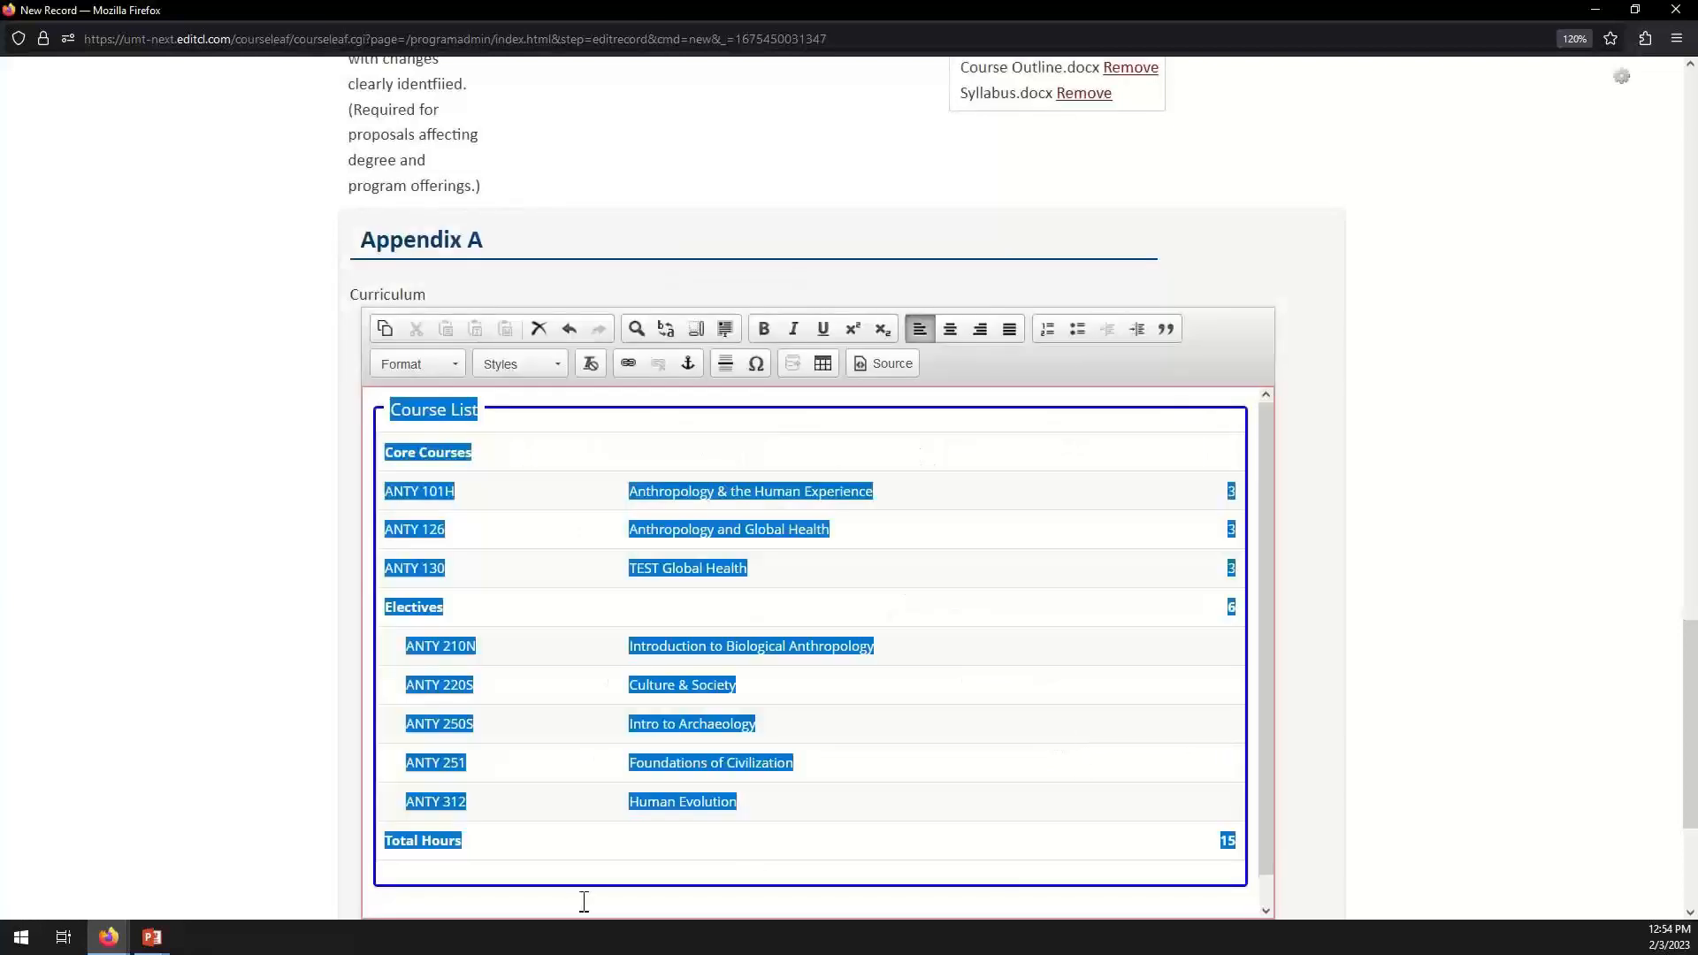
Reopen the course list, add ANTY 192 Independent Study with hours 1-6::3, and apply the changes.
left_click(584, 901)
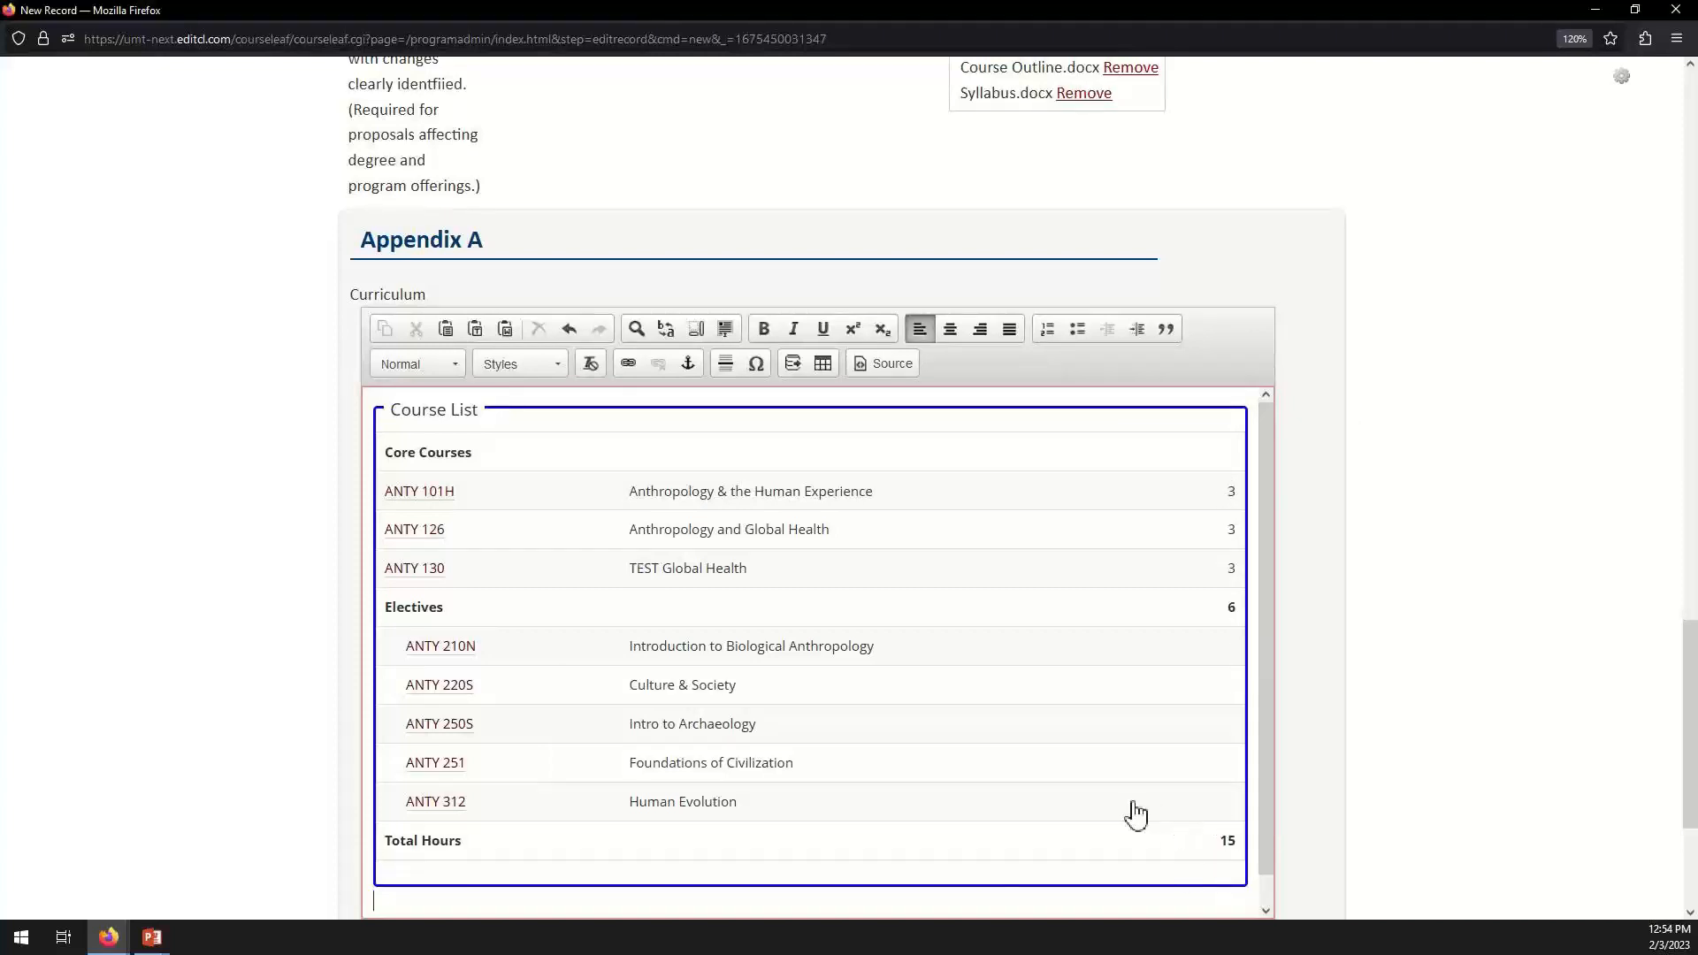
double_click(980, 764)
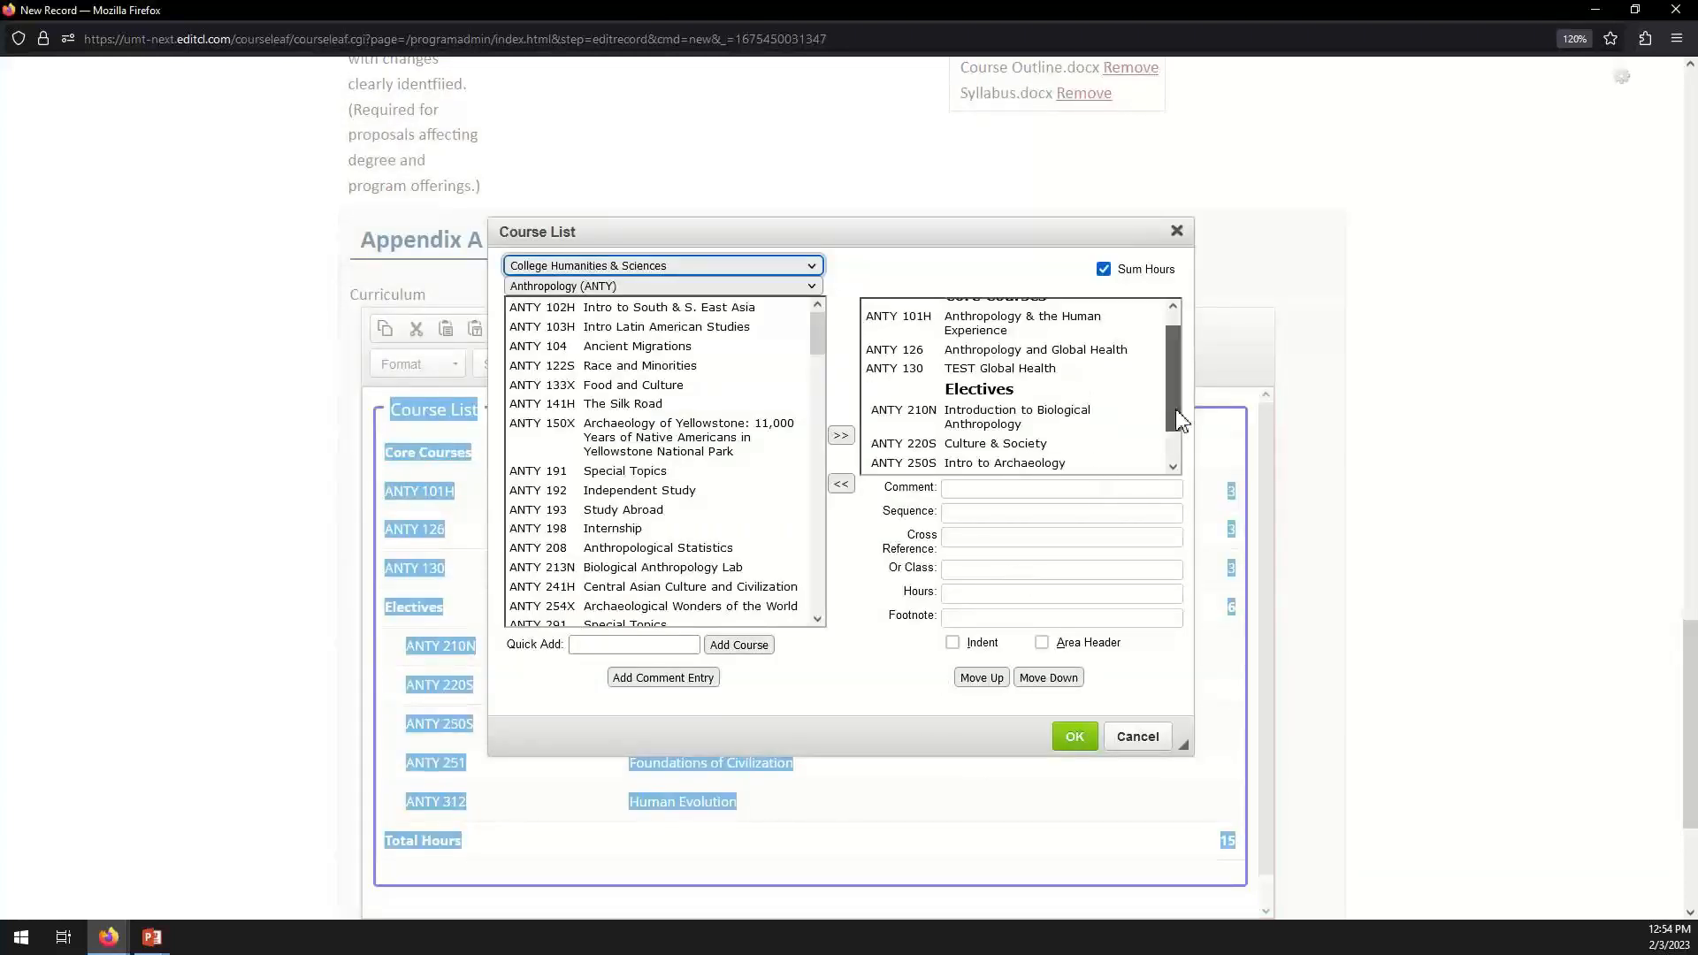
left_click_drag(1173, 413, 1174, 485)
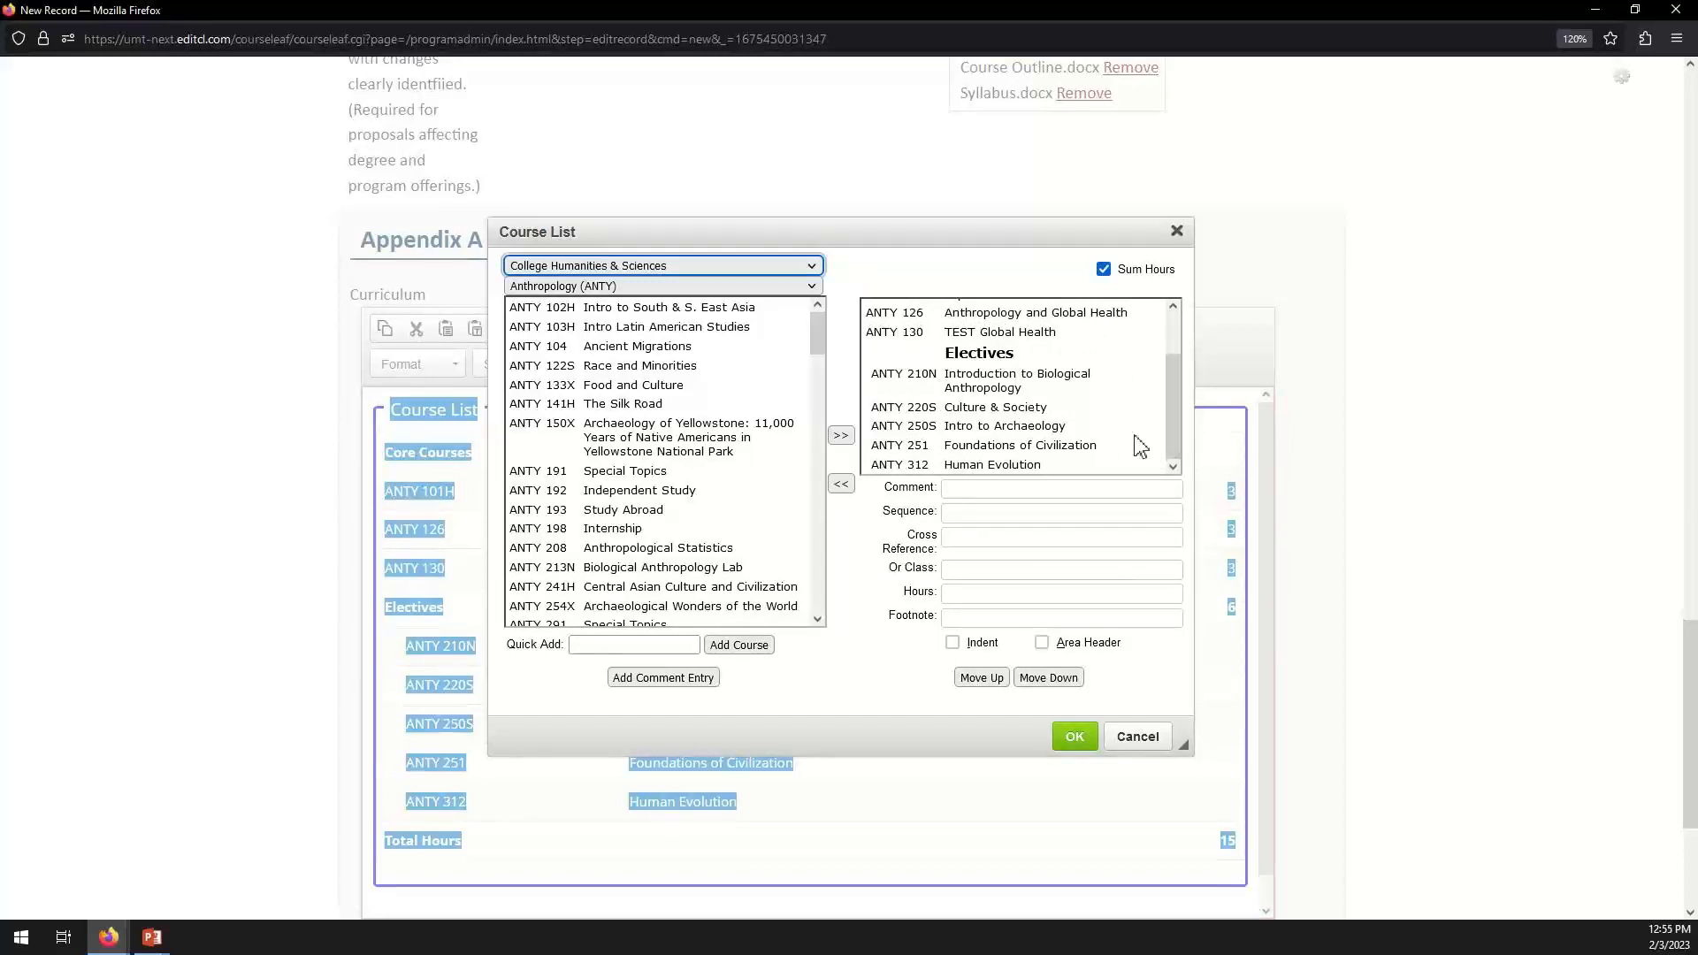
left_click(635, 499)
double_click(635, 499)
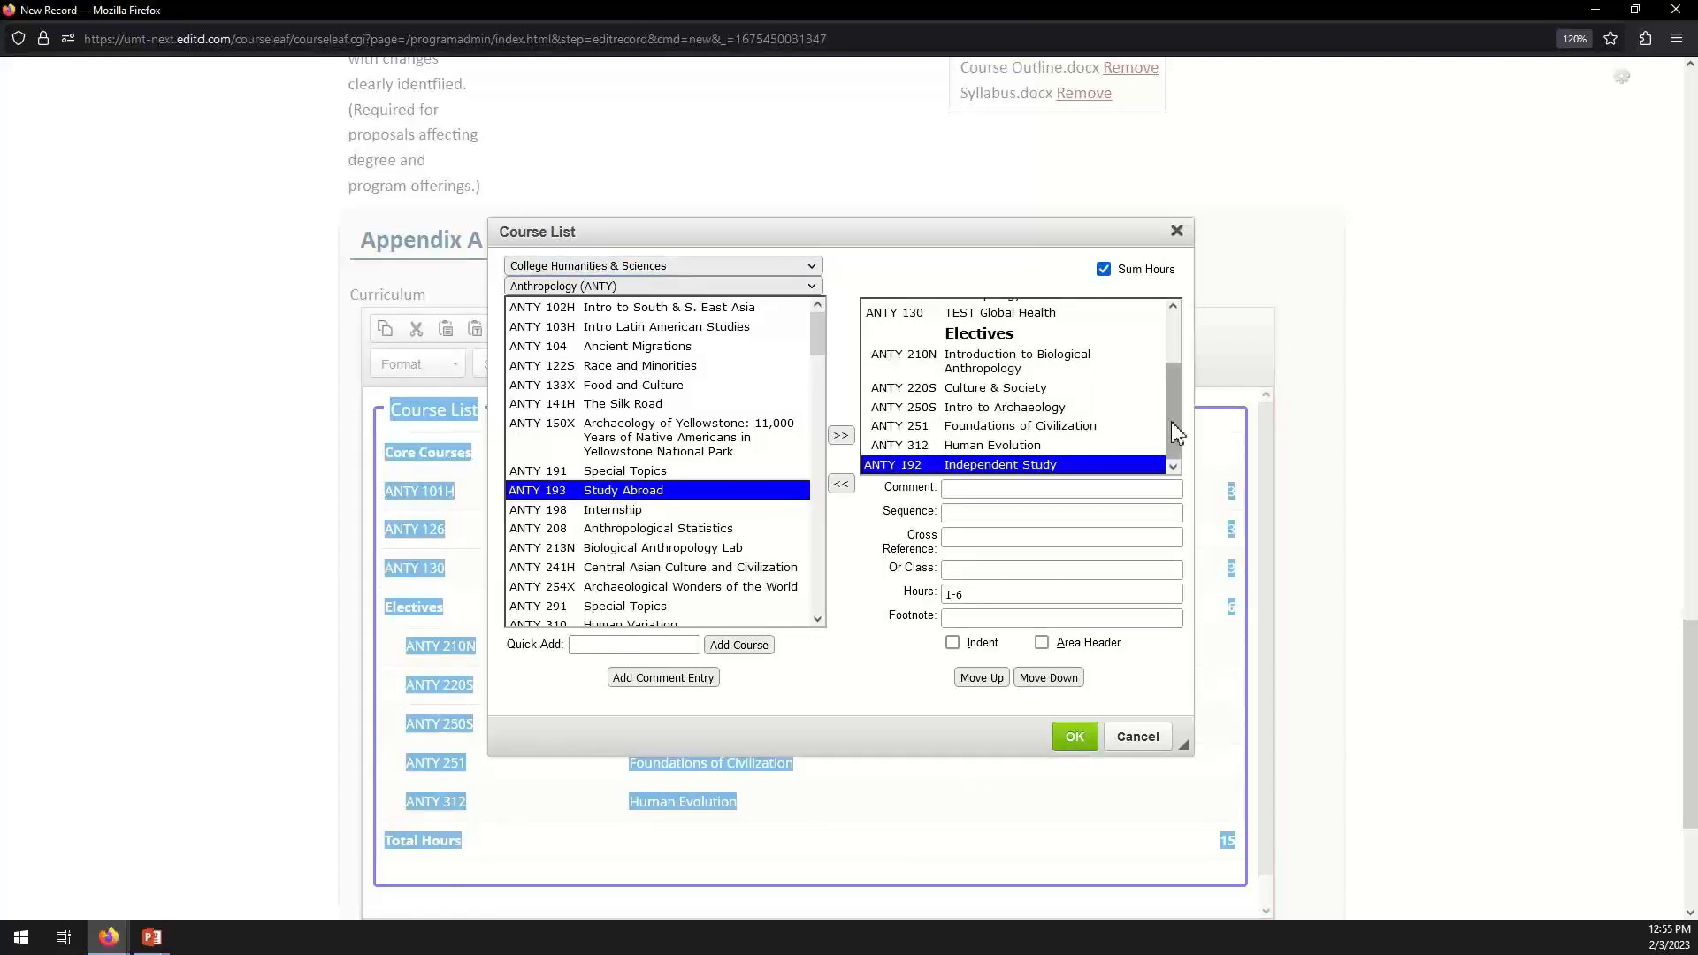
left_click(972, 598)
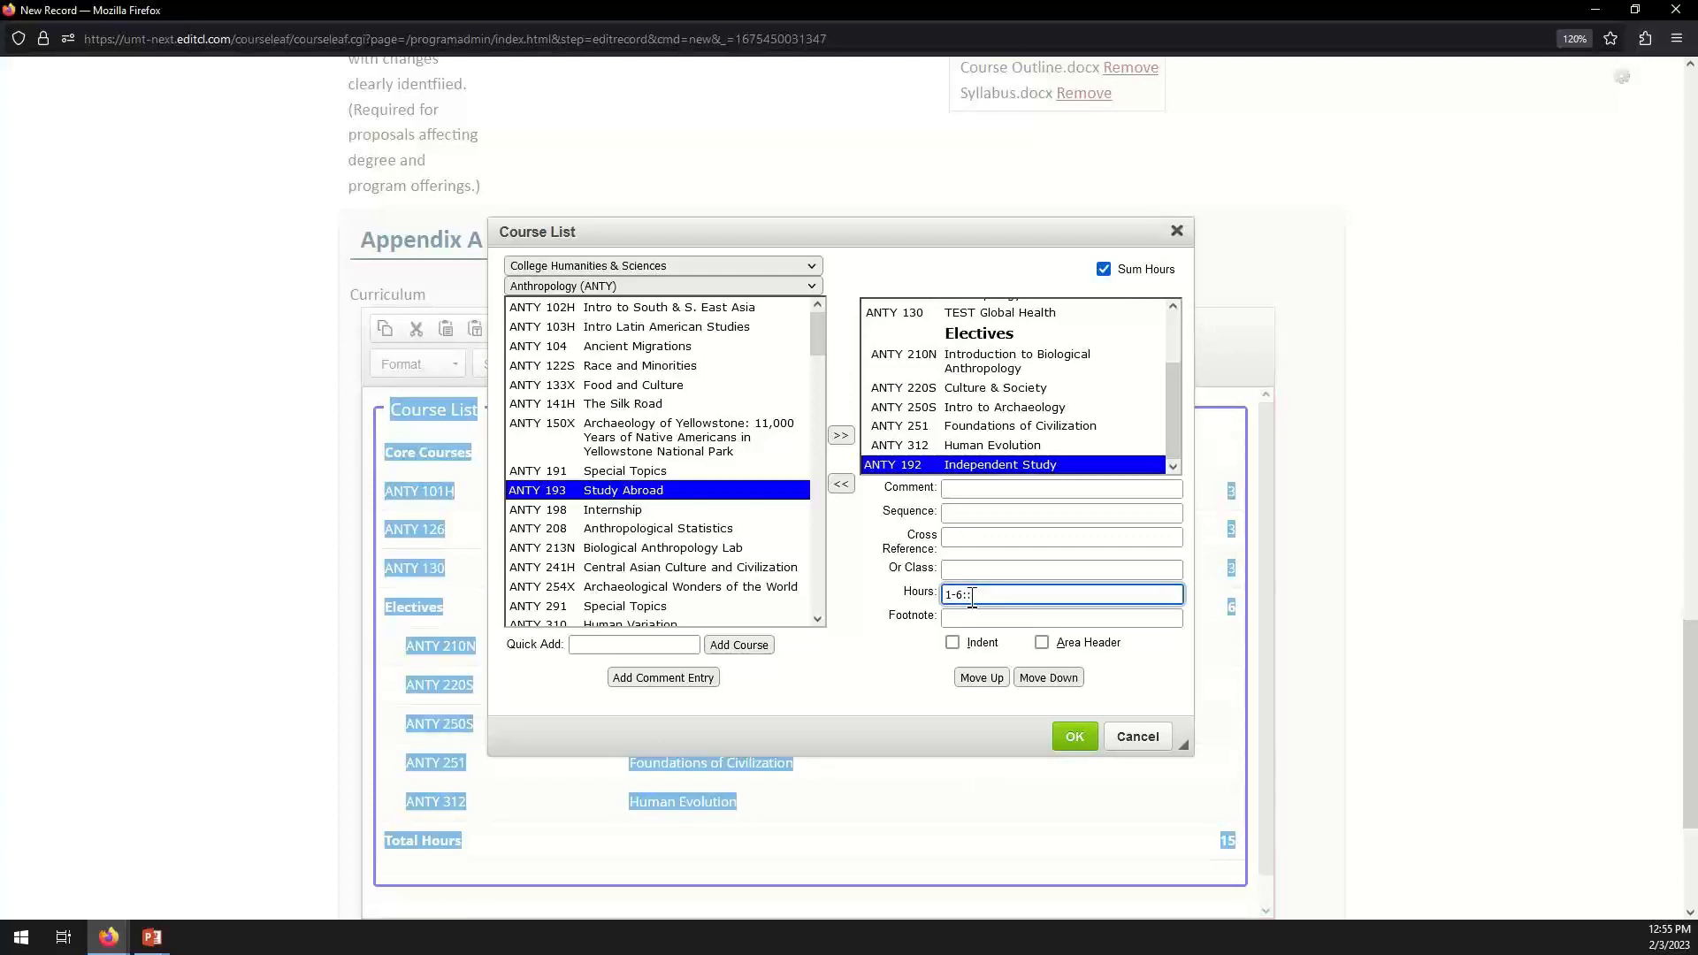
left_click(1076, 741)
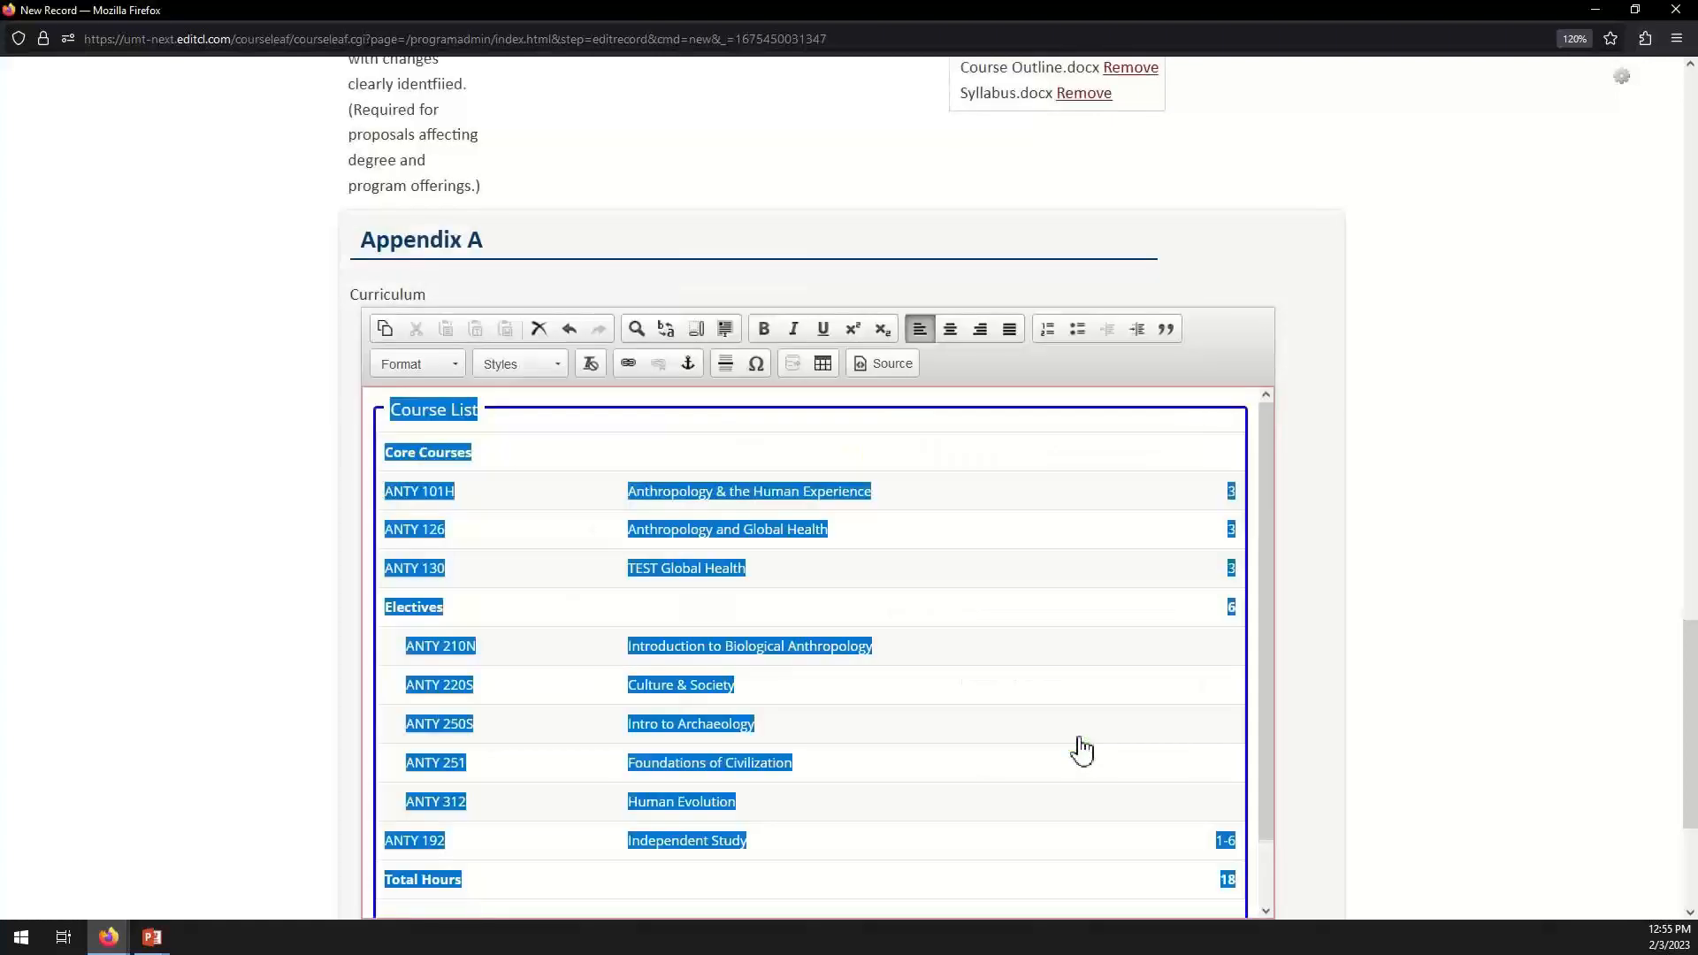
Reopen the course list, set the hours of ANTY 192 Independent Study to 3::1-6, and apply the change.
double_click(799, 852)
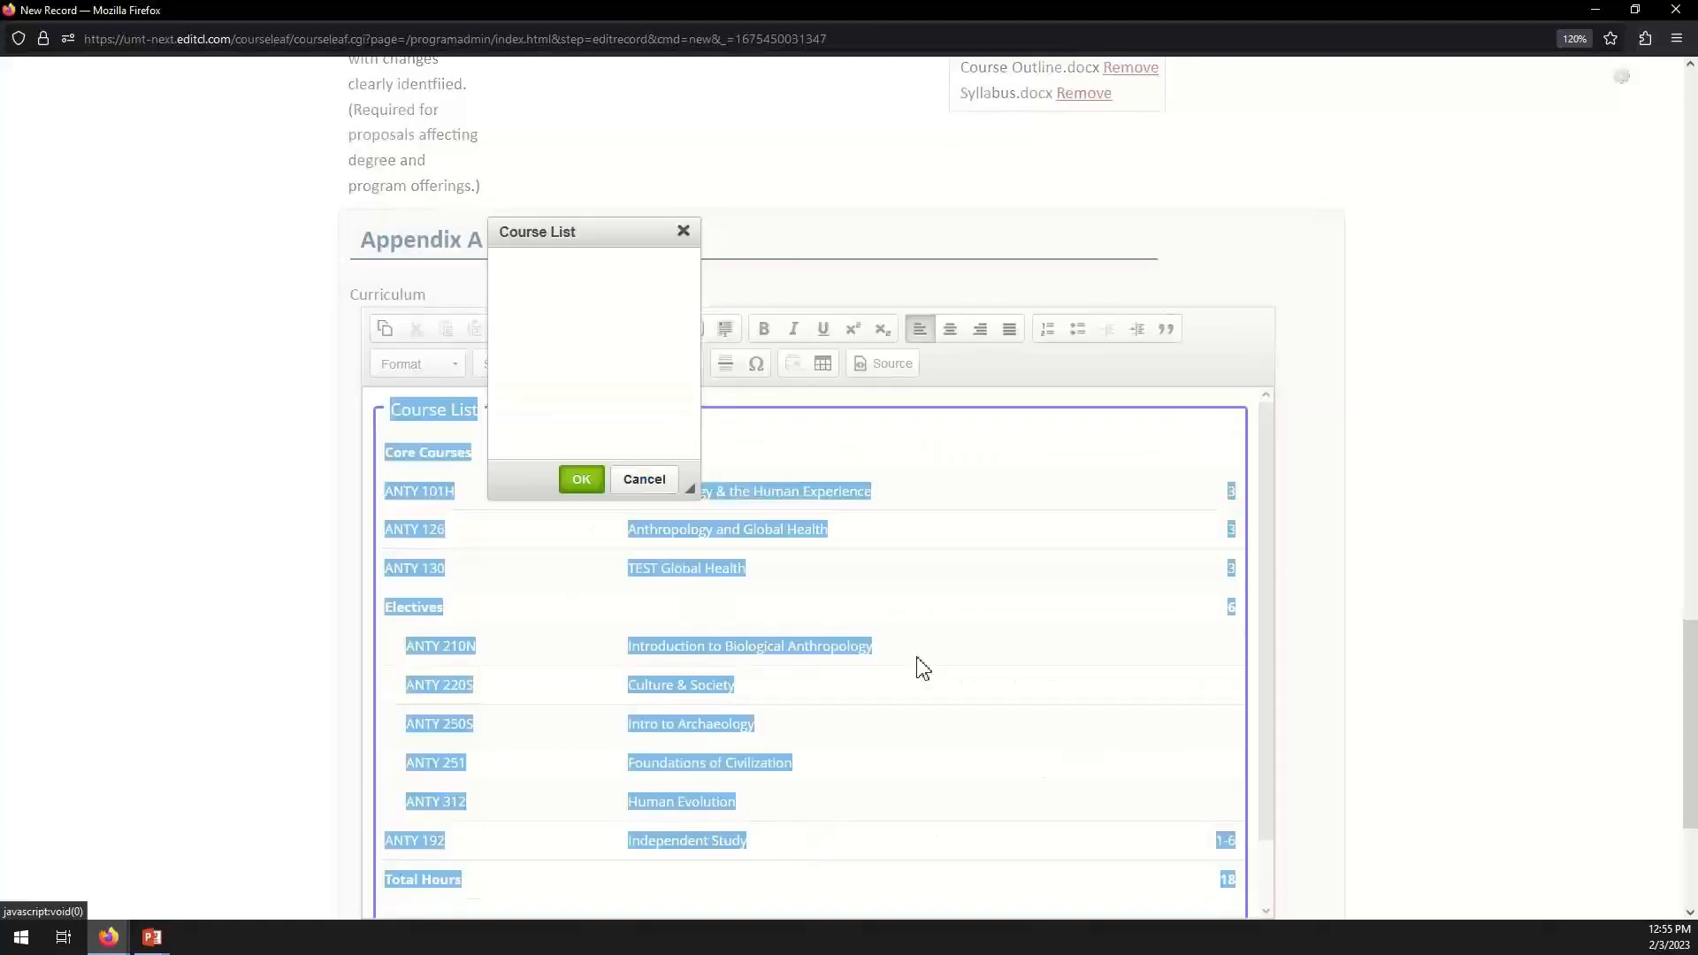
scroll(1114, 407, "down", 3)
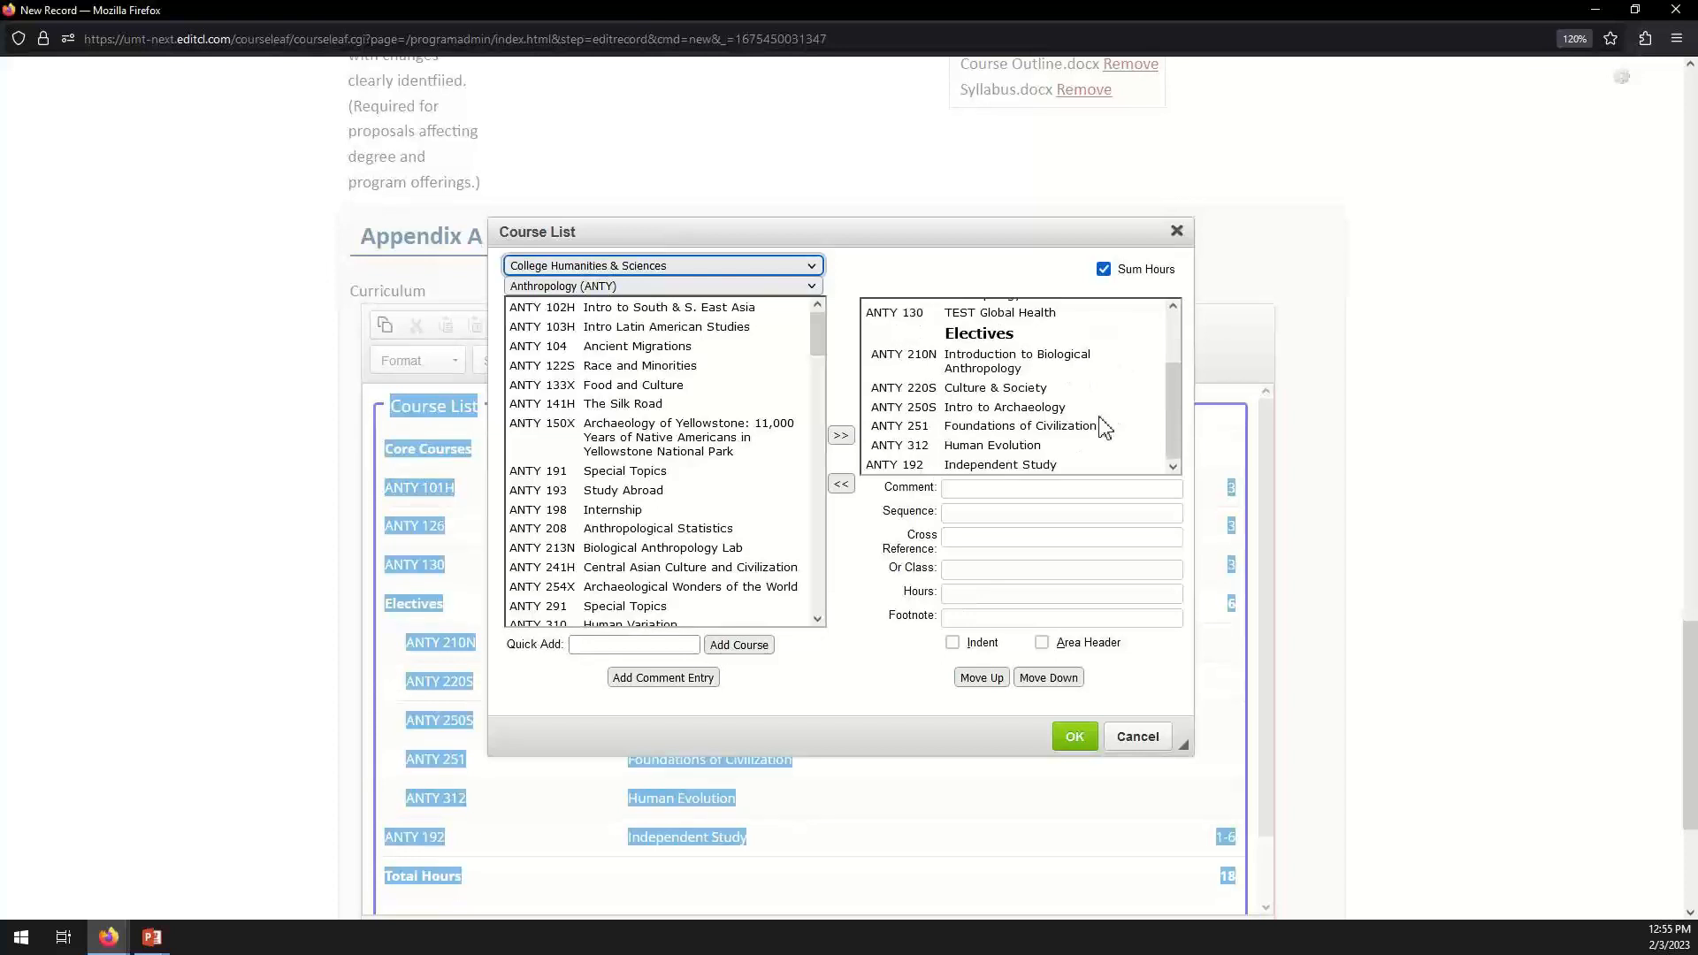
scroll(1105, 427, "down", 3)
left_click(995, 464)
left_click(970, 595)
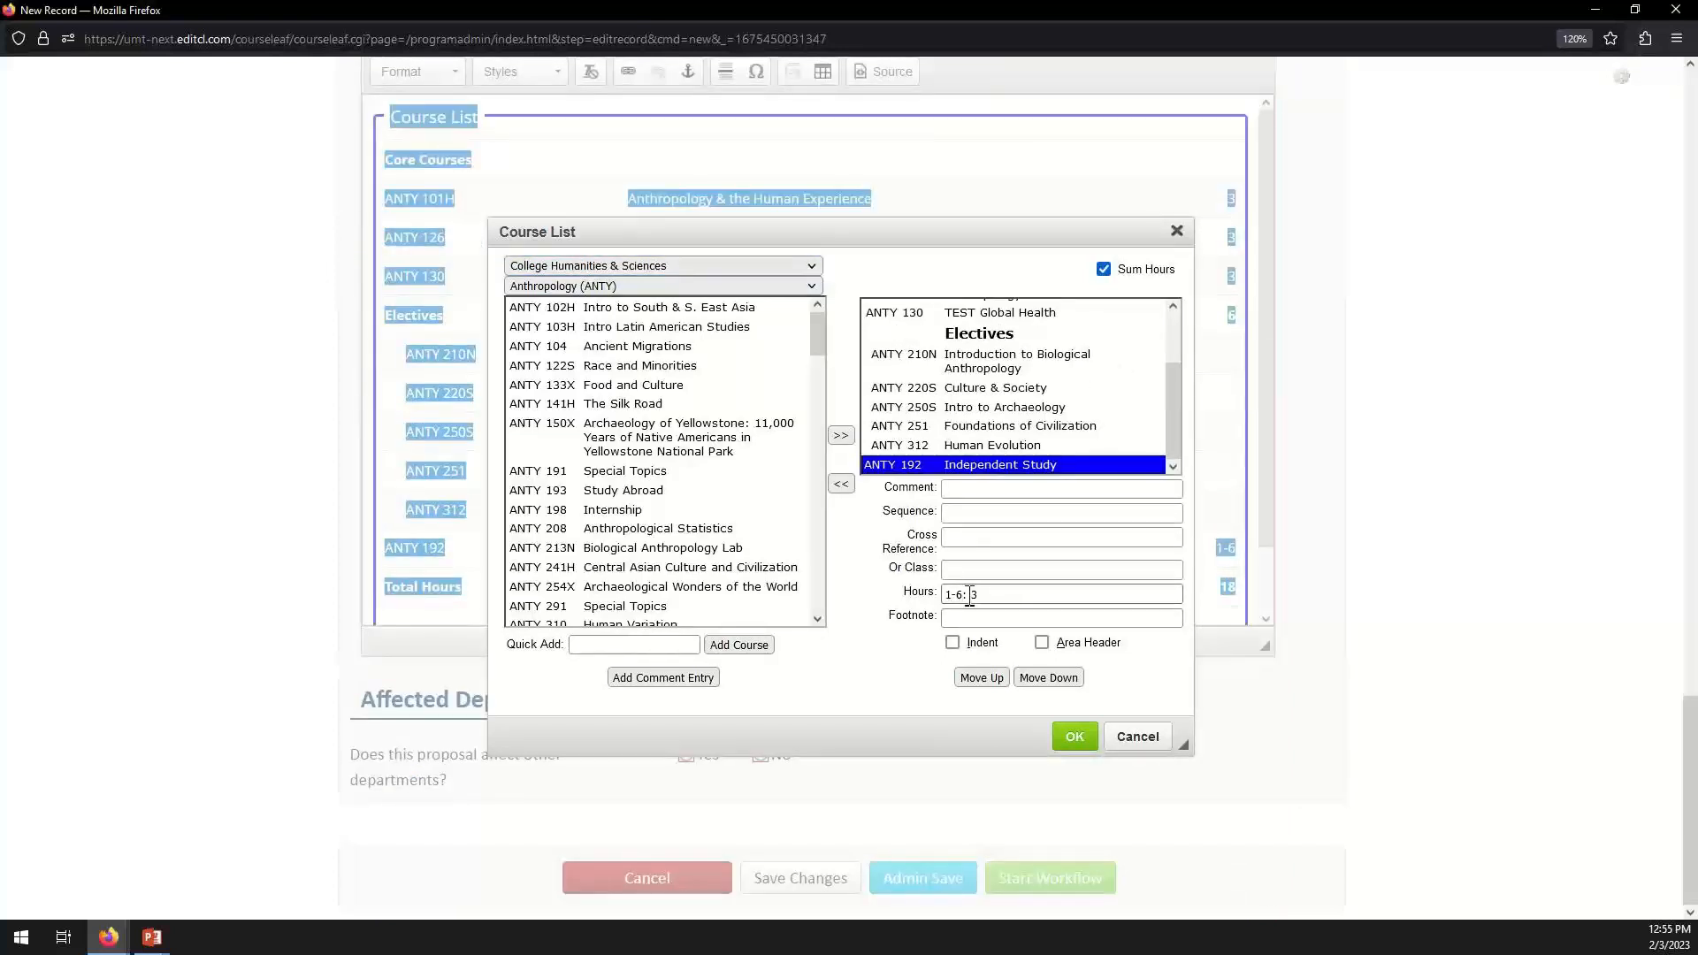
left_click_drag(968, 596, 855, 591)
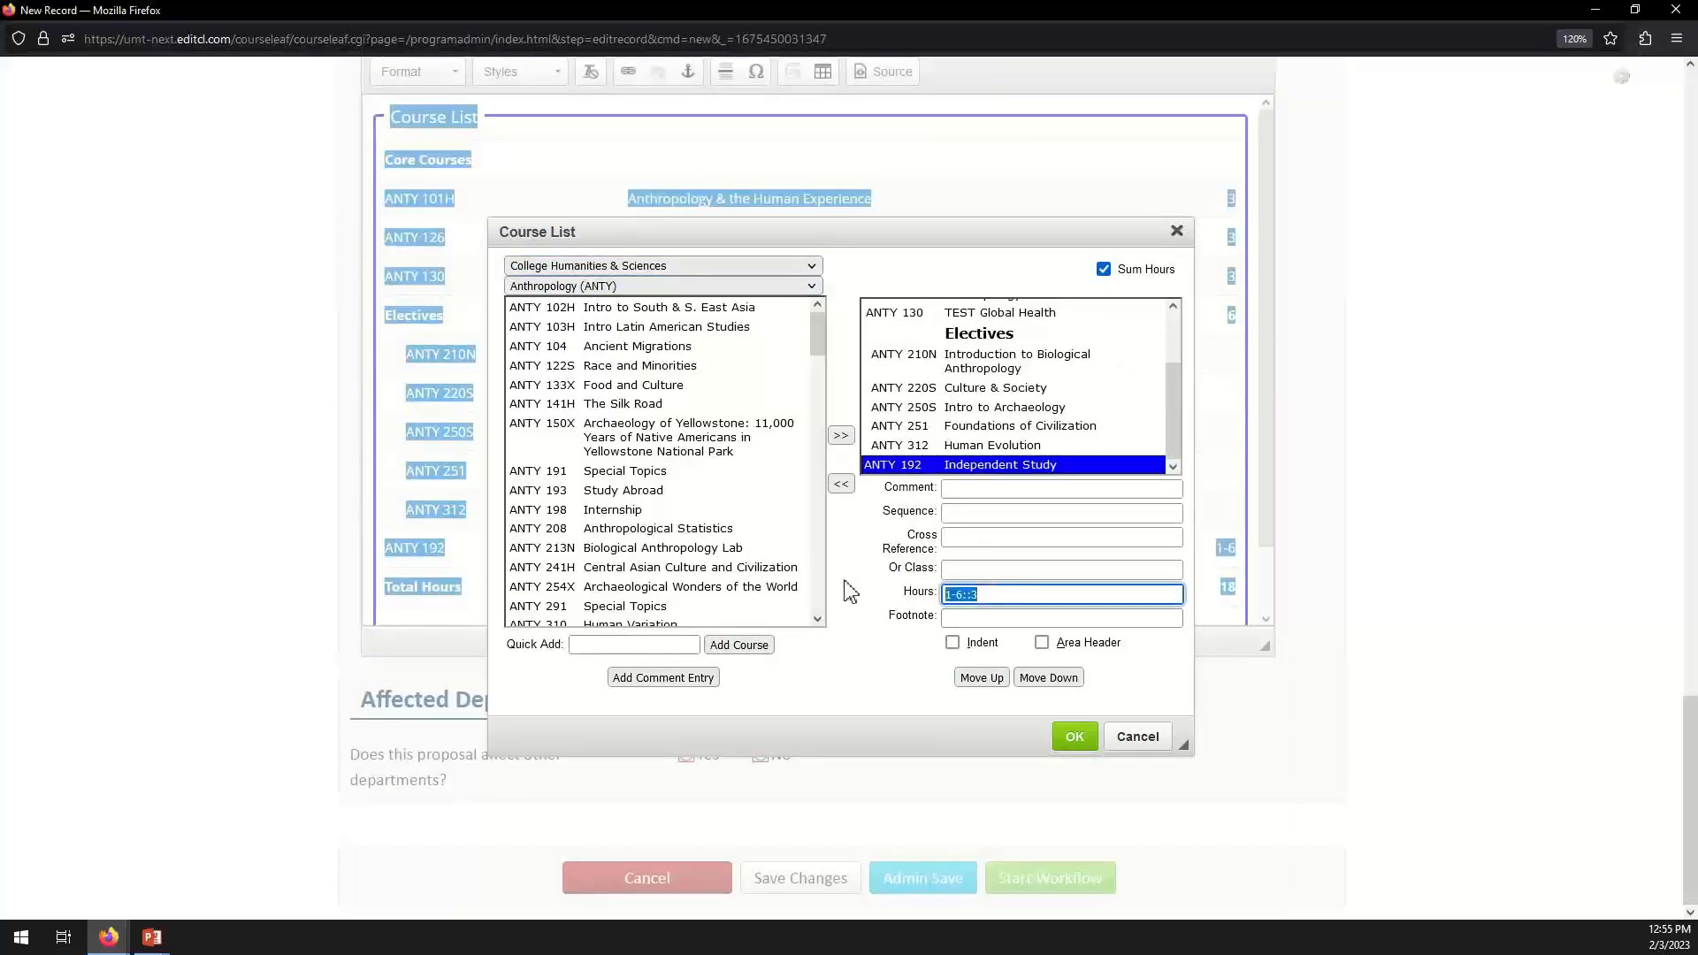
key("BackSpace")
type("::1-6")
left_click(1075, 737)
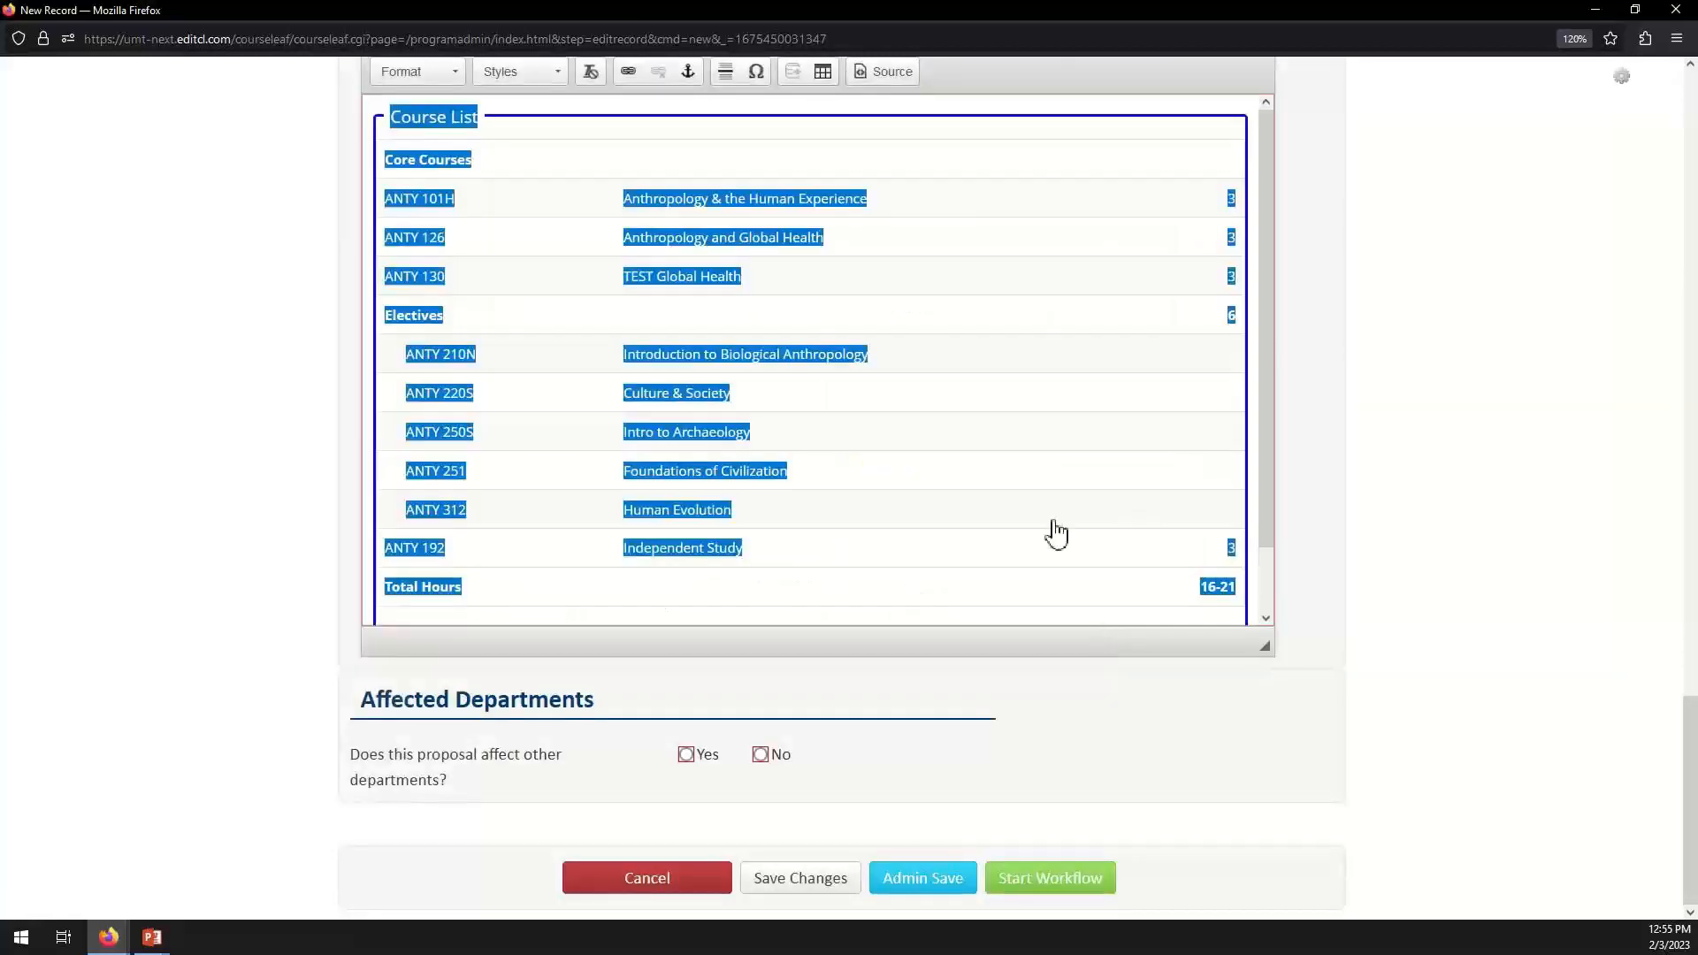
Add ANTY 401 Anthropological Data Analysis to the course list with ANTY 402 as its sequence course and apply the changes.
double_click(1034, 550)
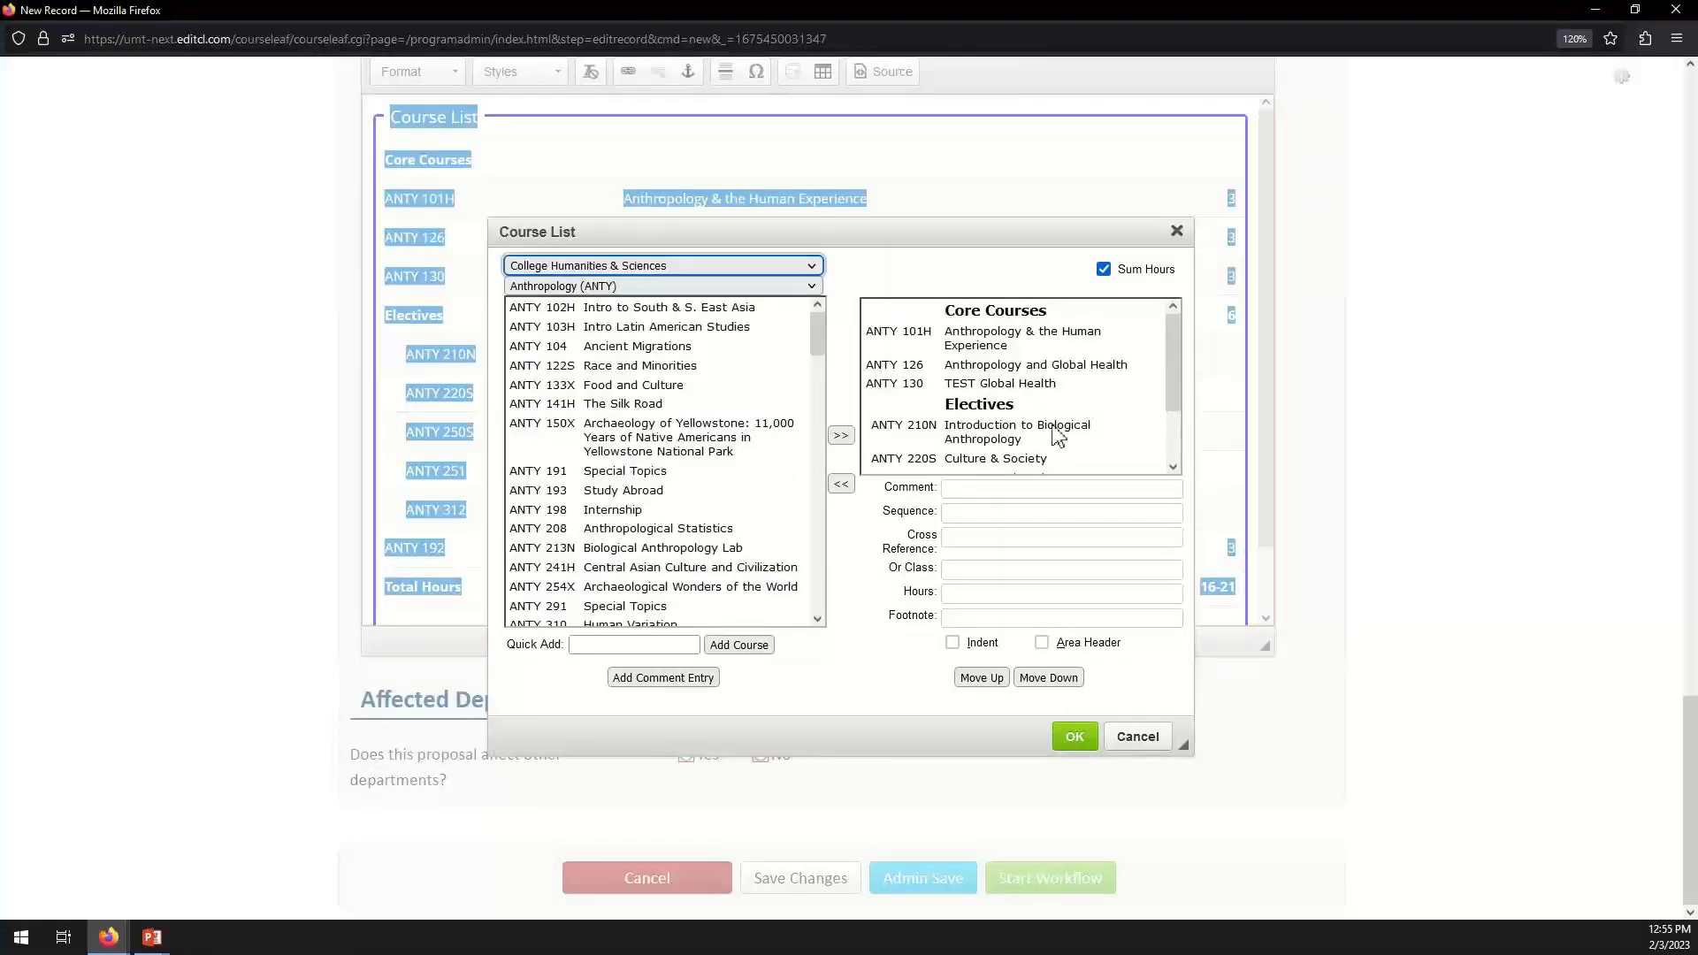
scroll(1059, 435, "down", 2)
left_click(968, 463)
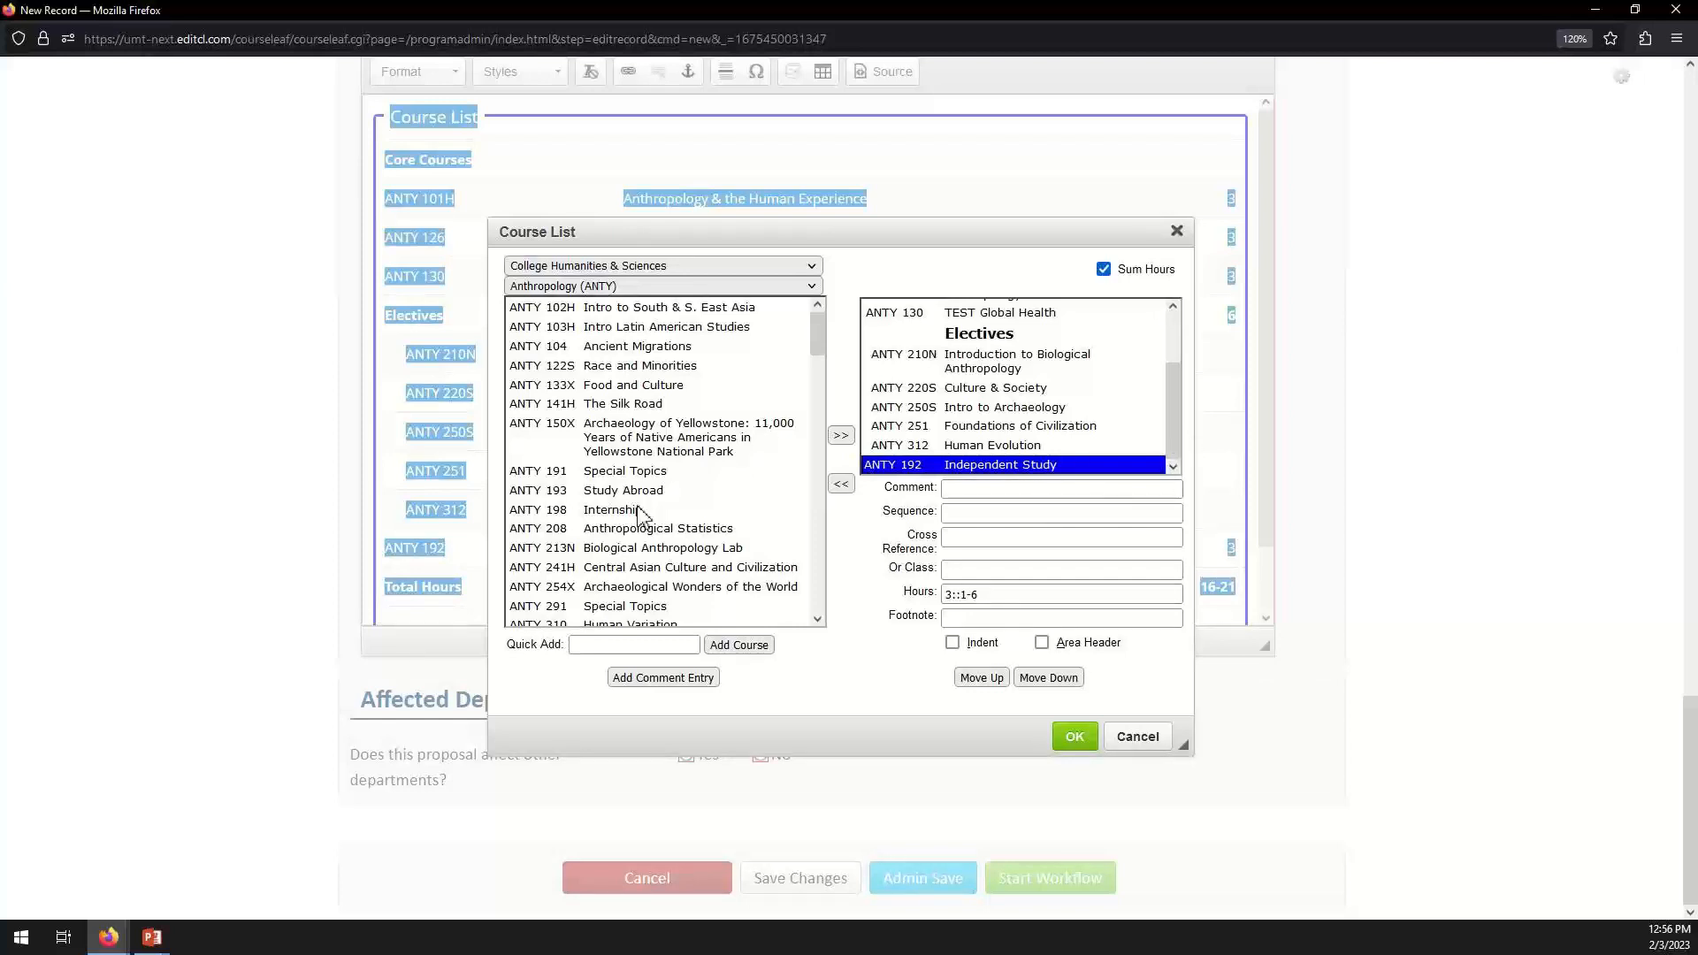
scroll(643, 517, "down", 5)
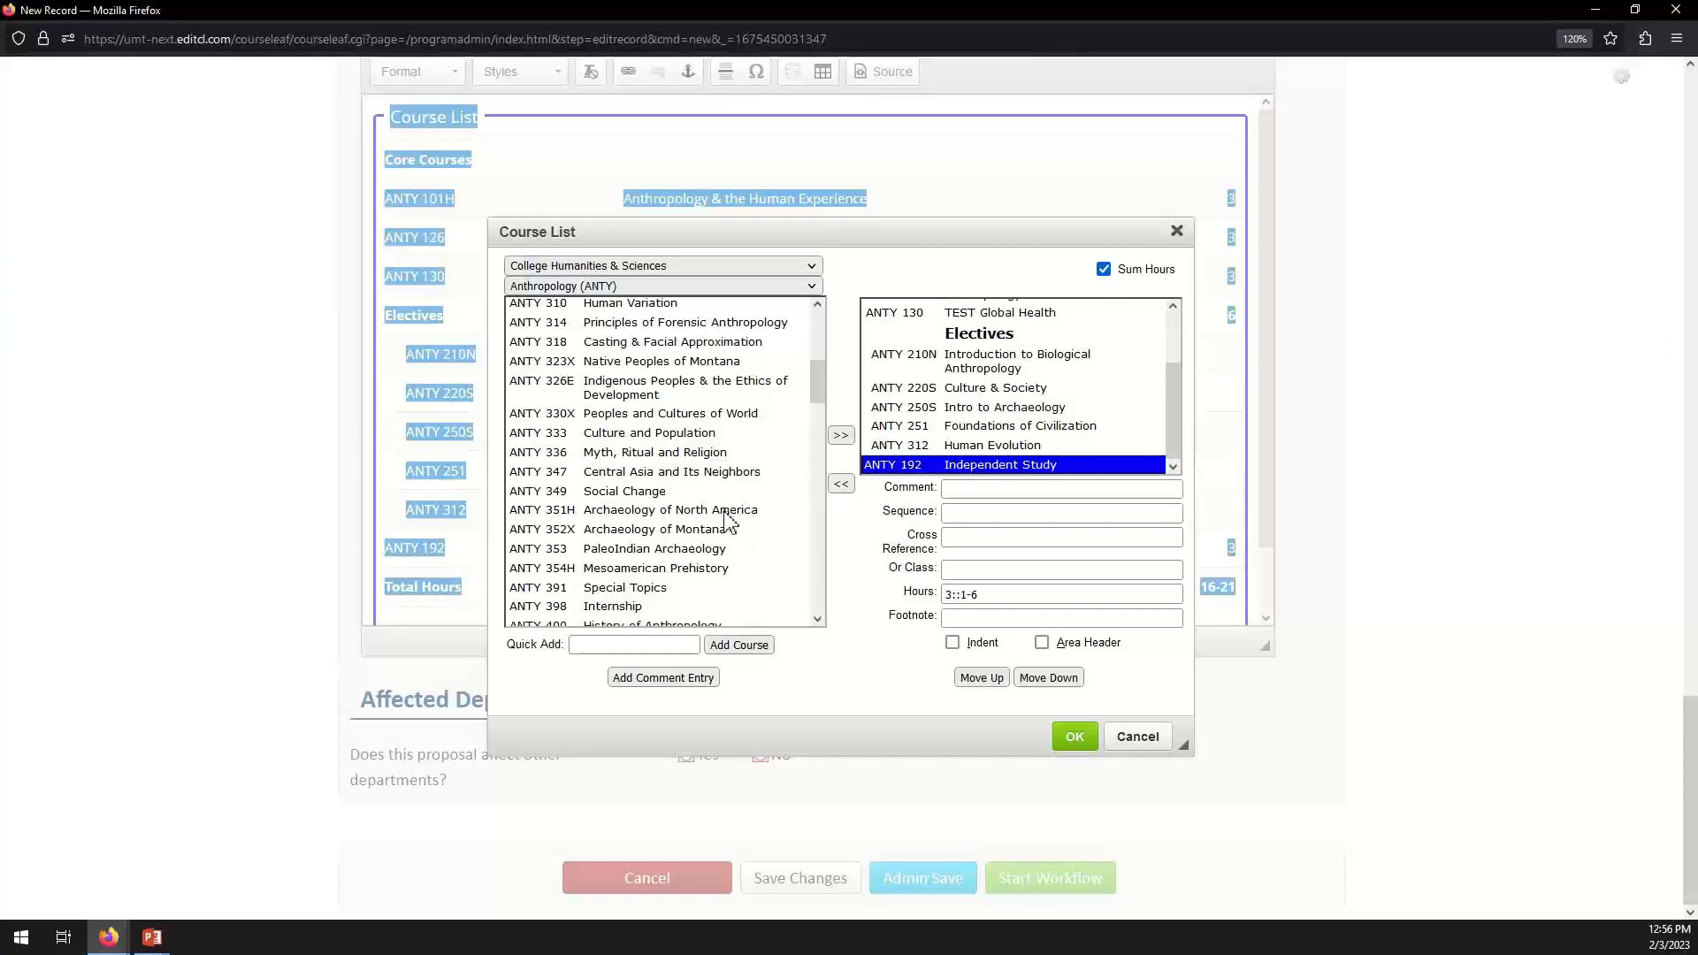
scroll(728, 522, "down", 3)
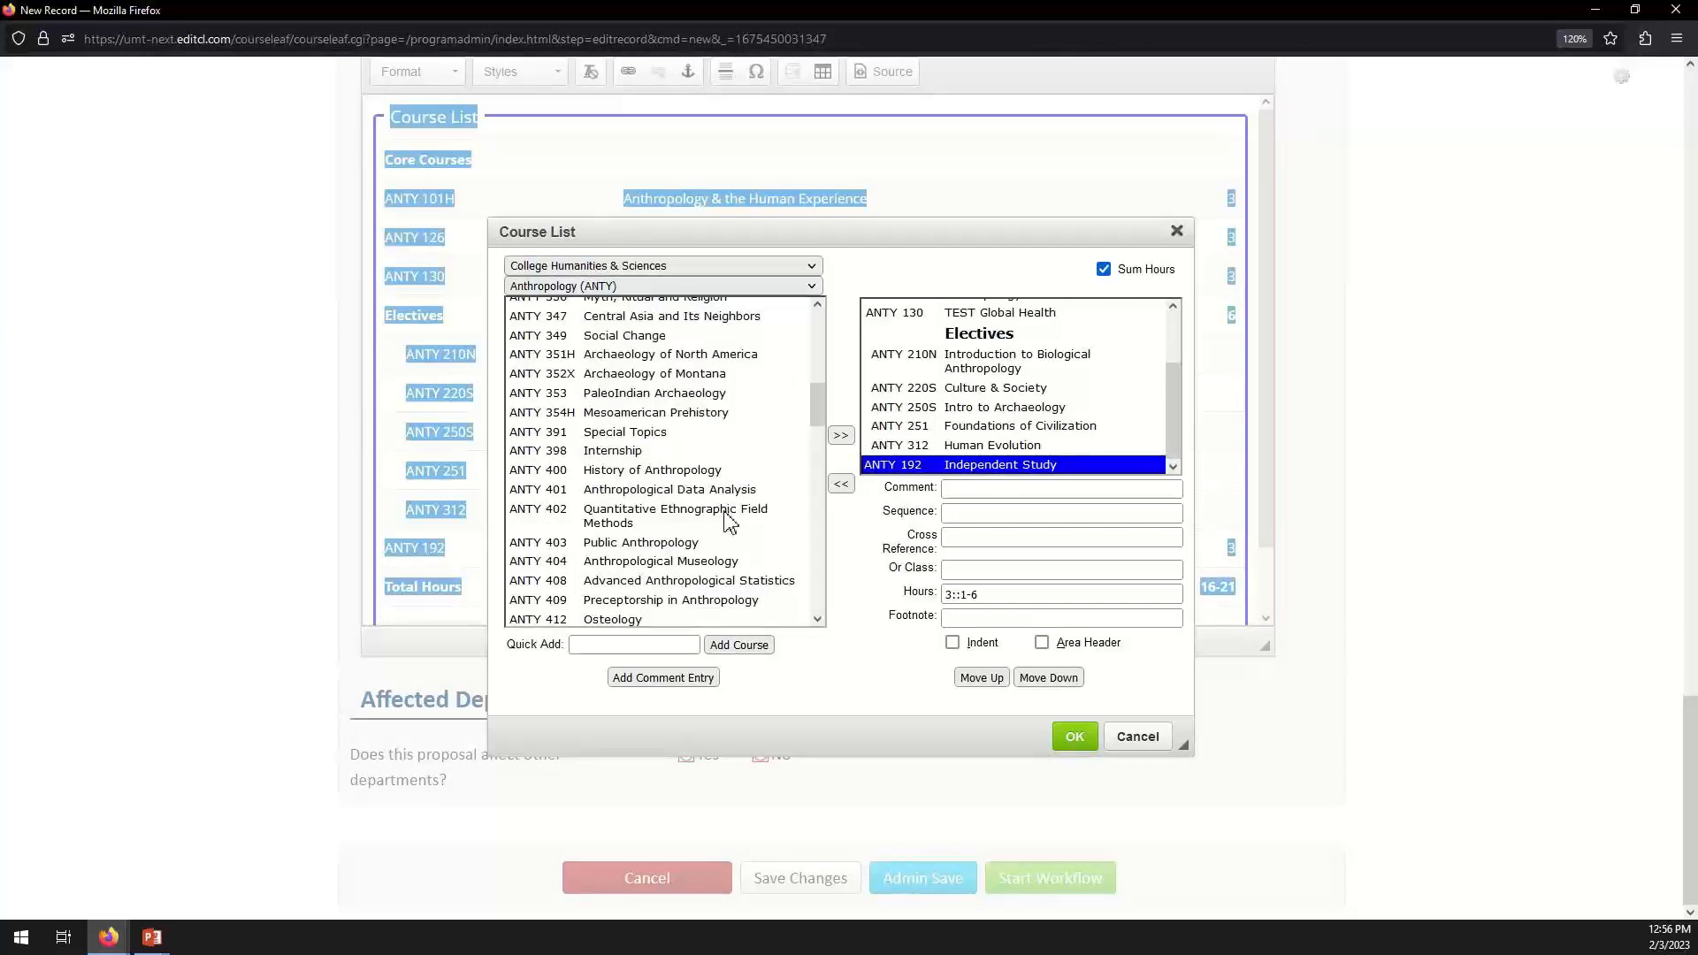
left_click(674, 492)
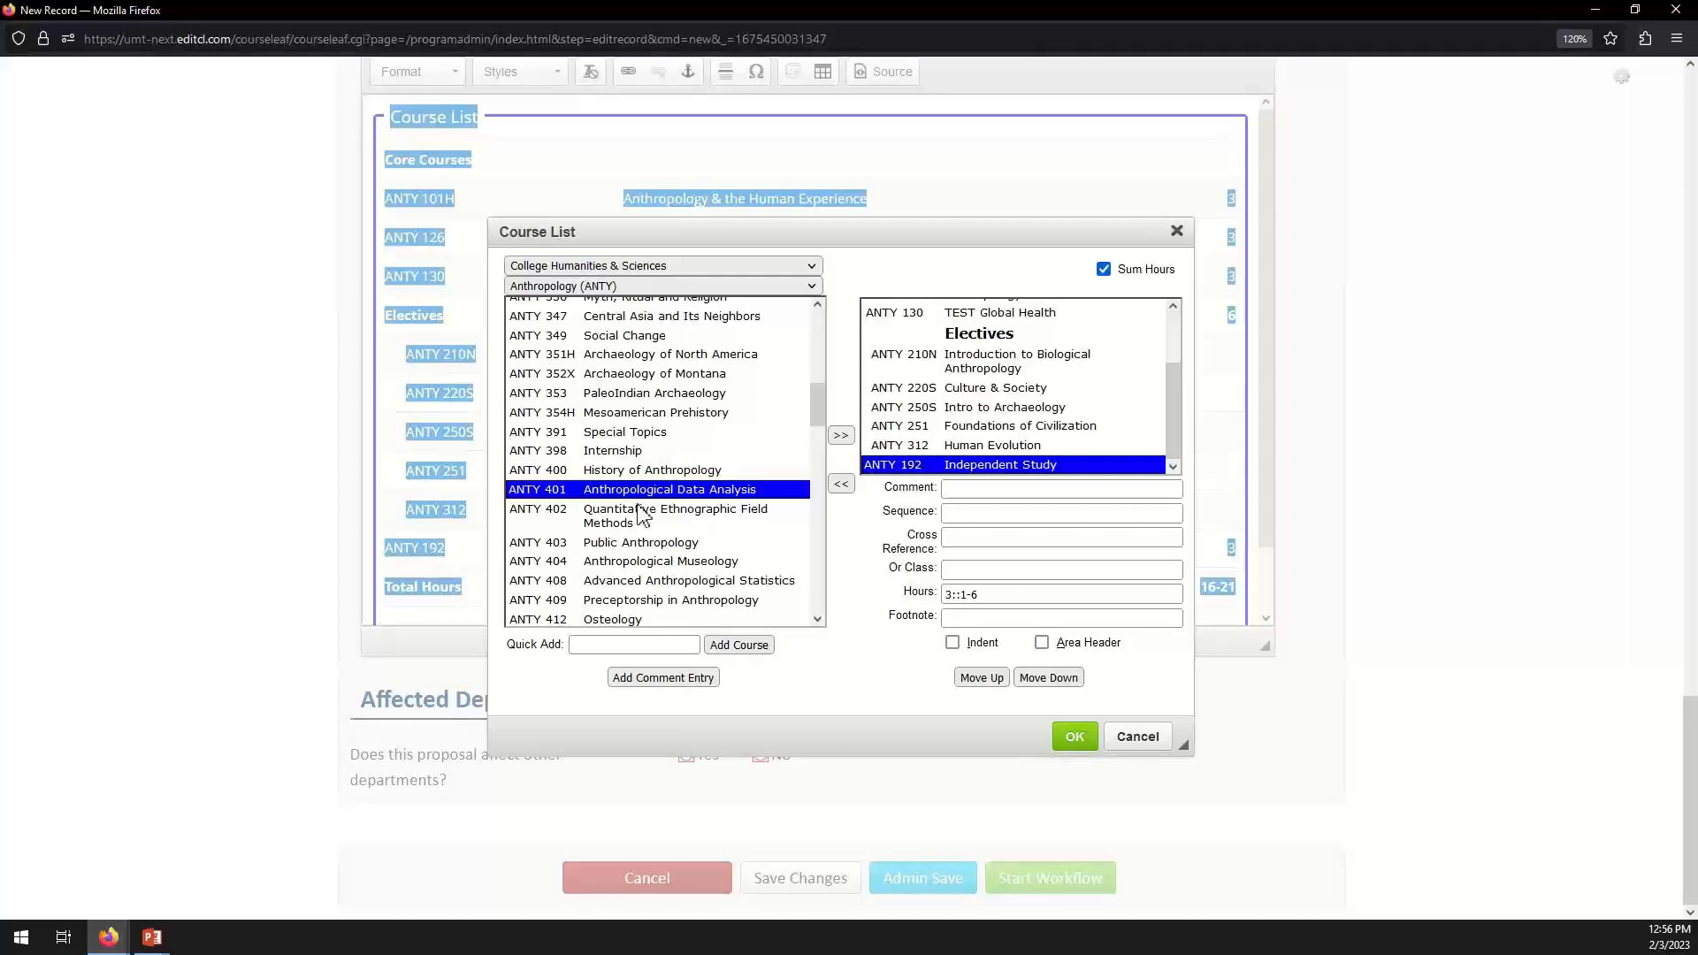
double_click(605, 491)
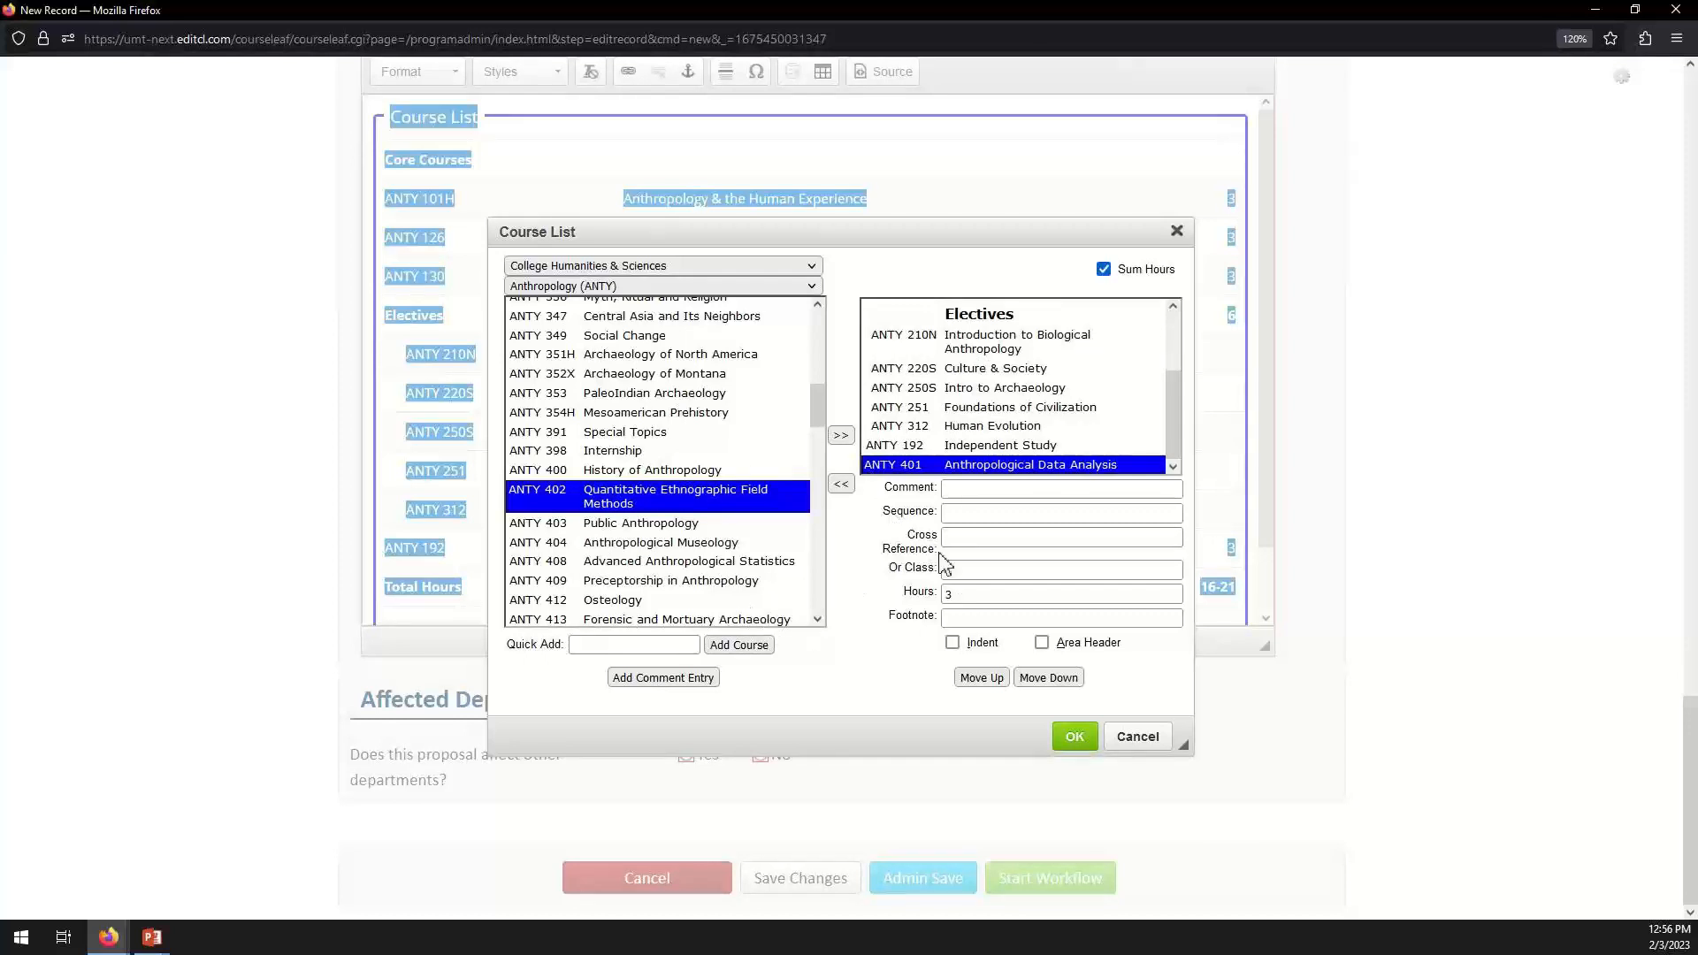
left_click(979, 513)
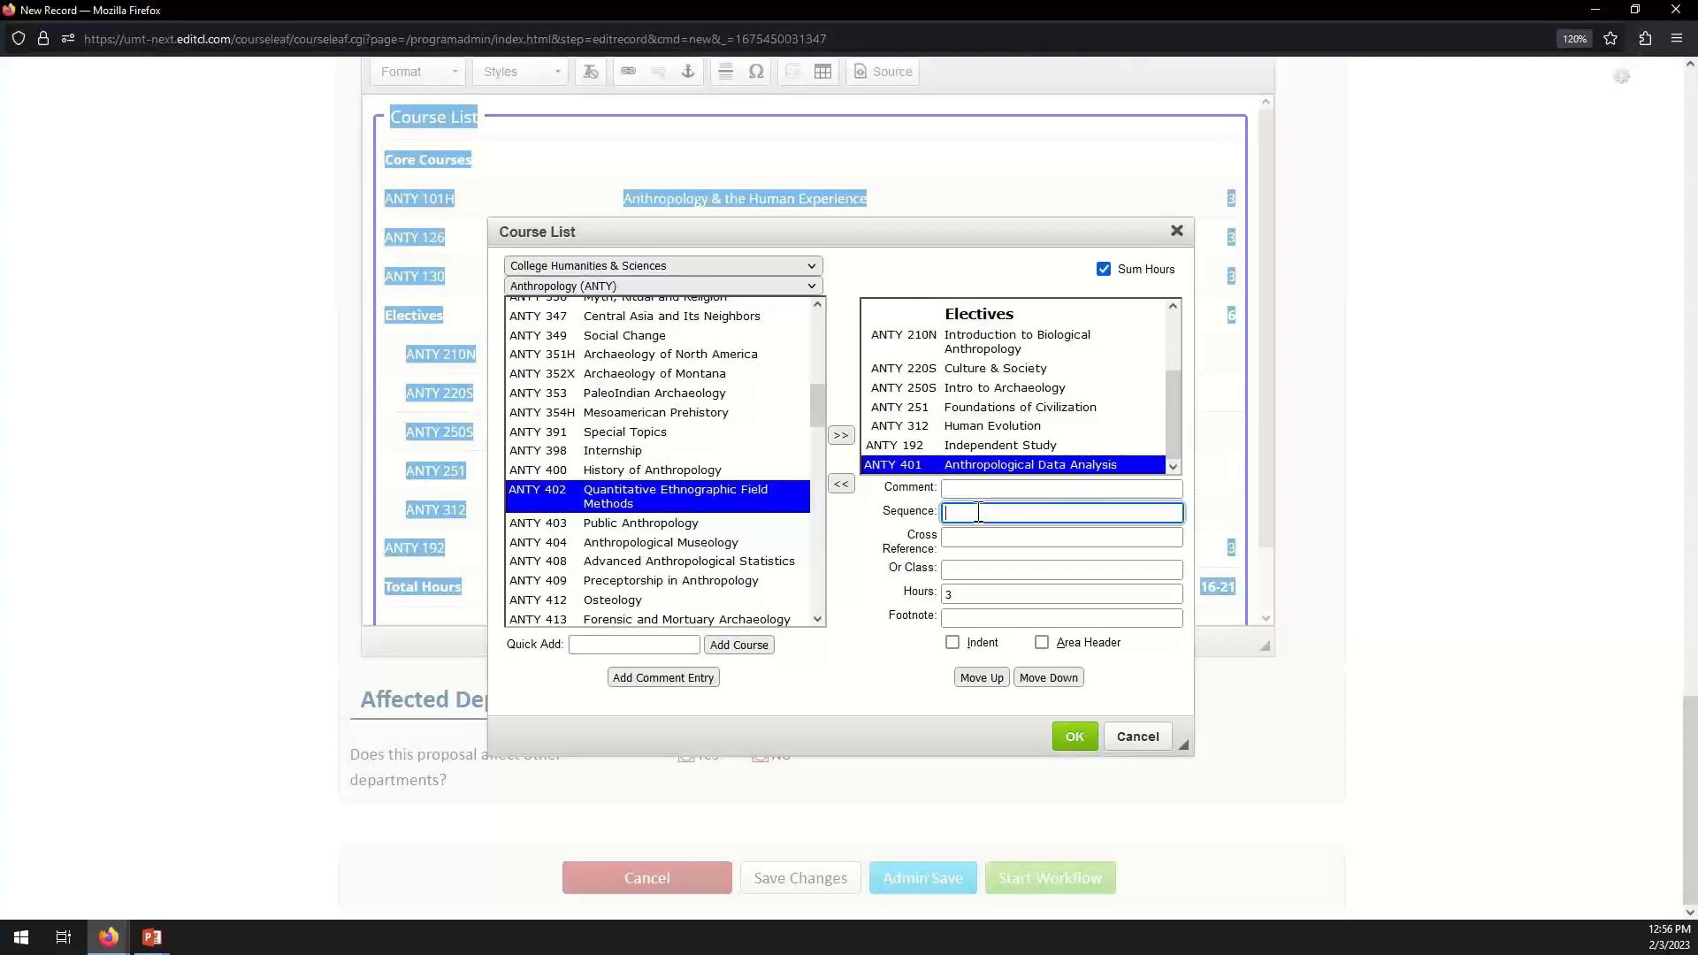
type("ANTY 402")
left_click(1074, 737)
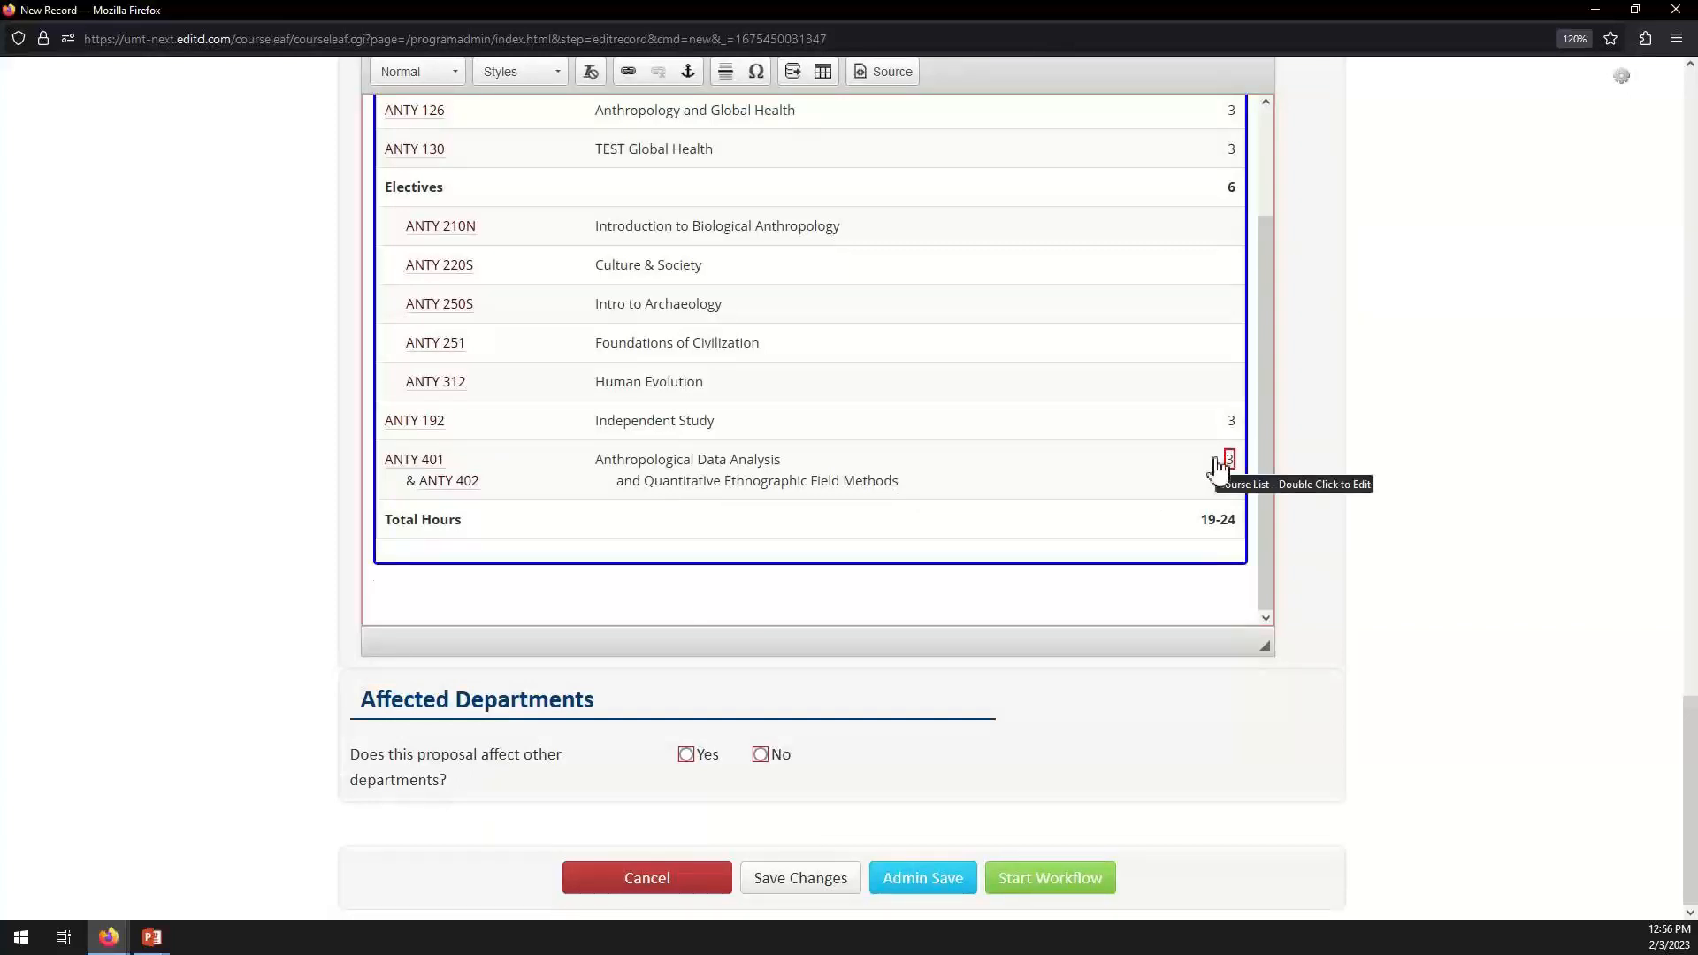
Reopen the course list, set the hours of the ANTY 401 & ANTY 402 sequence to 6, and apply the change.
mouse_move(1236, 469)
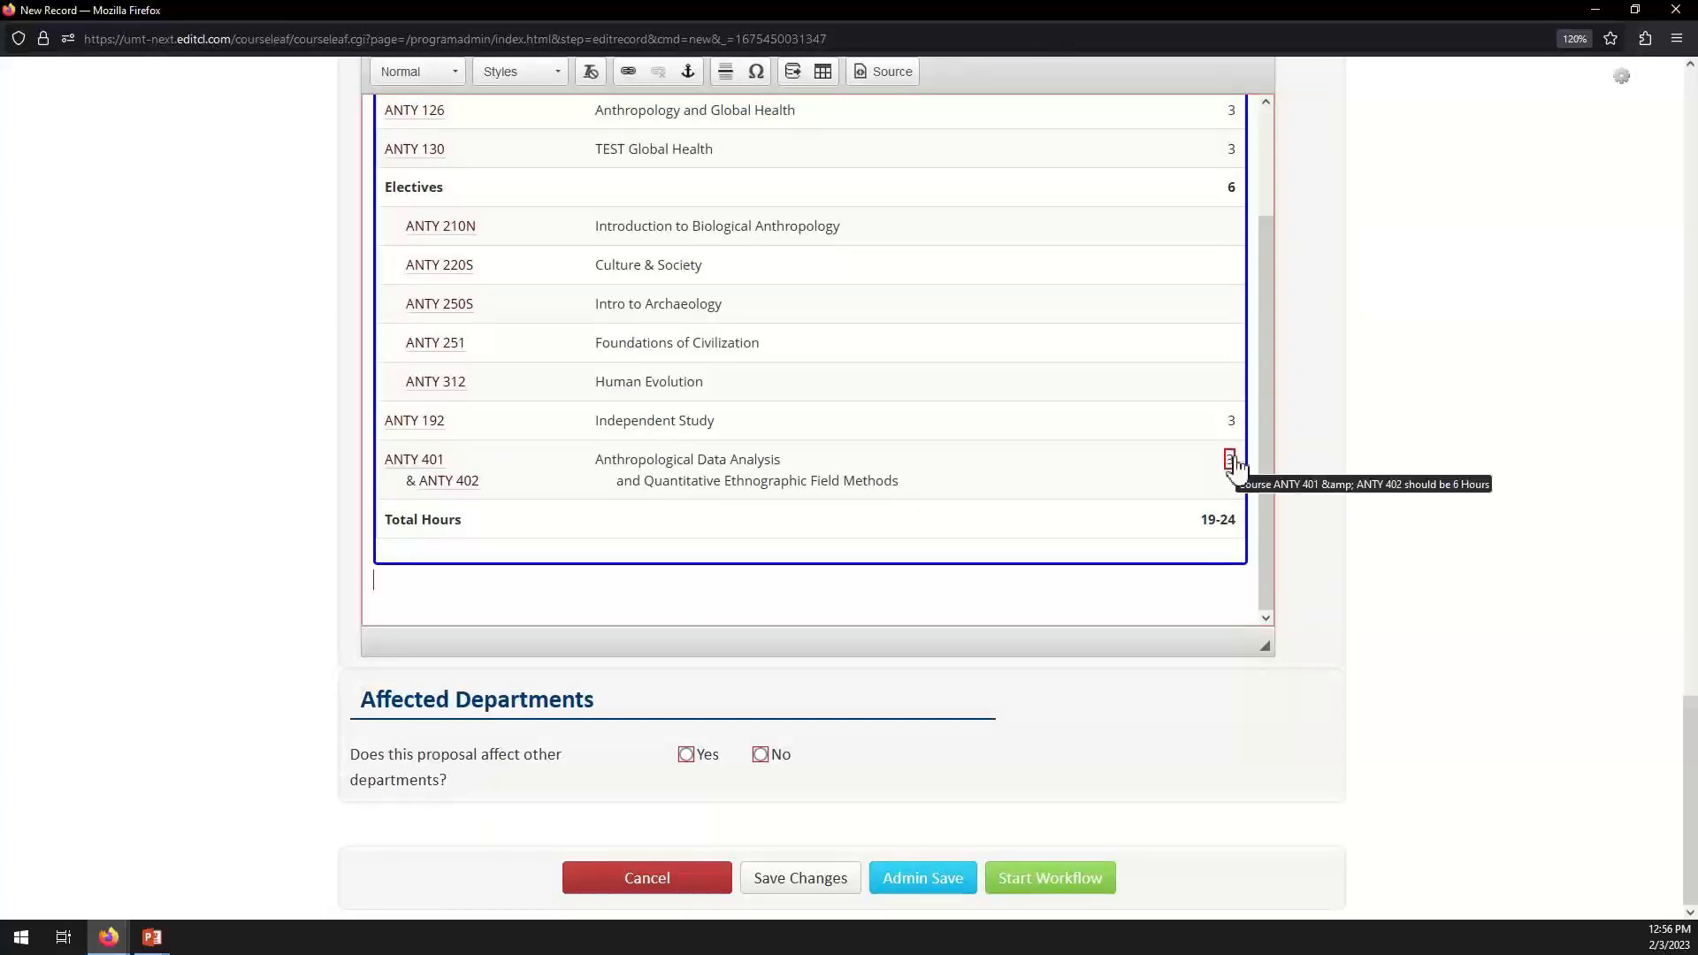
double_click(1237, 469)
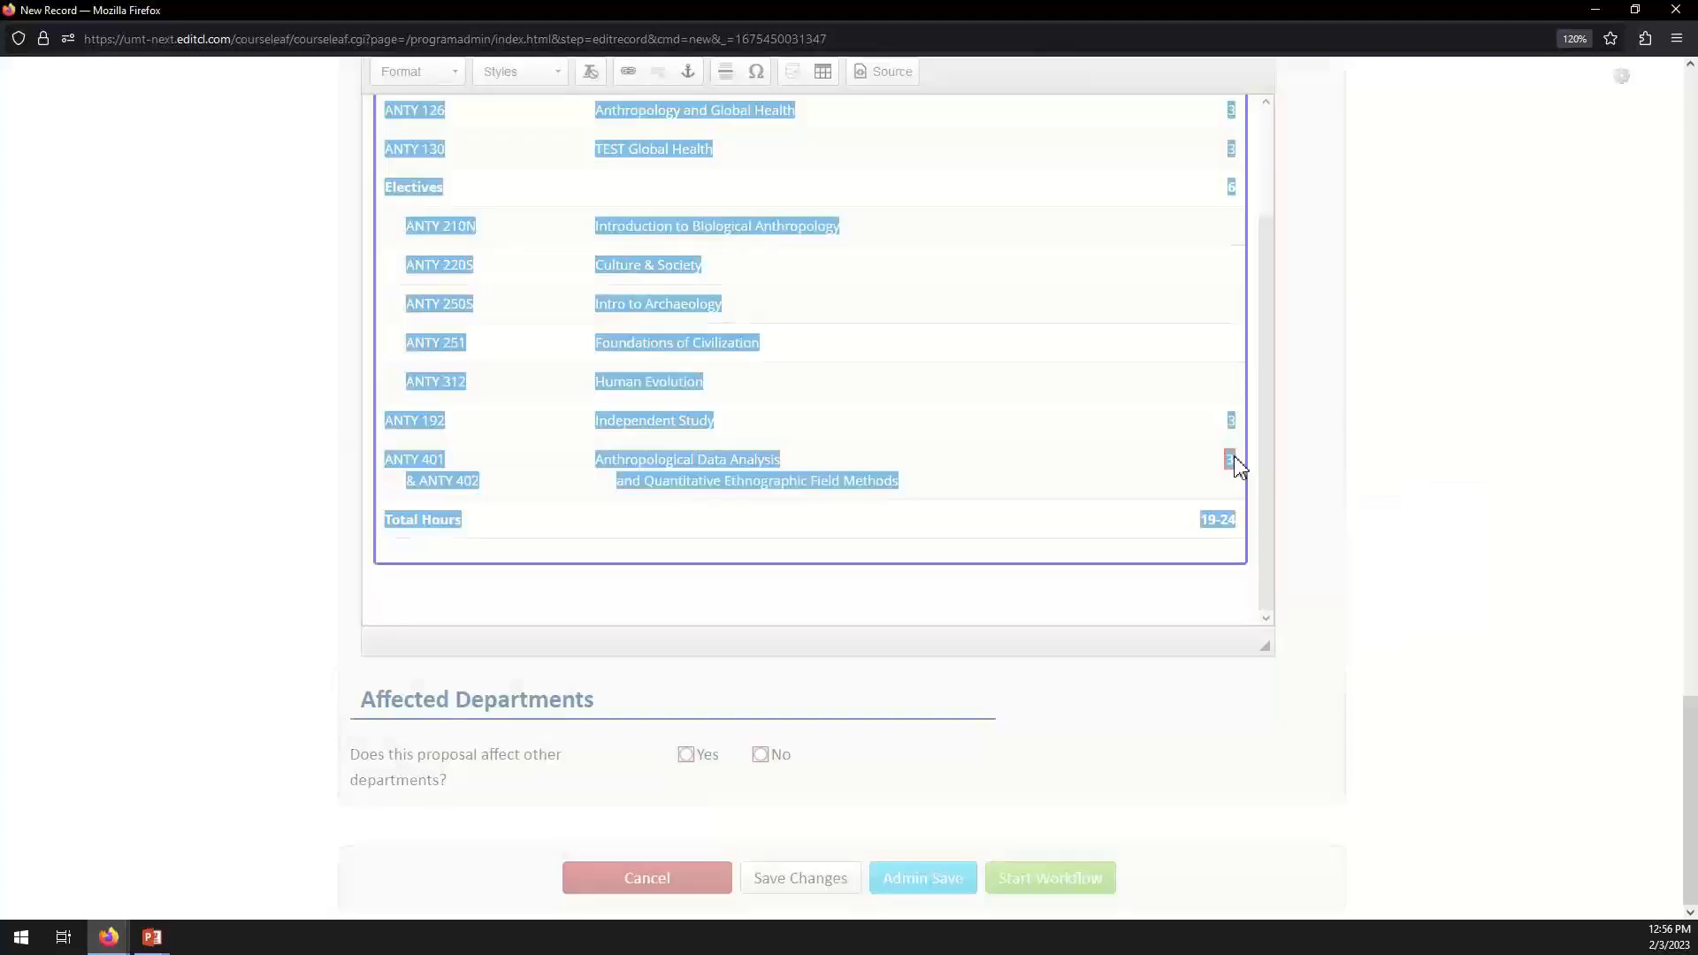
scroll(977, 420, "down", 3)
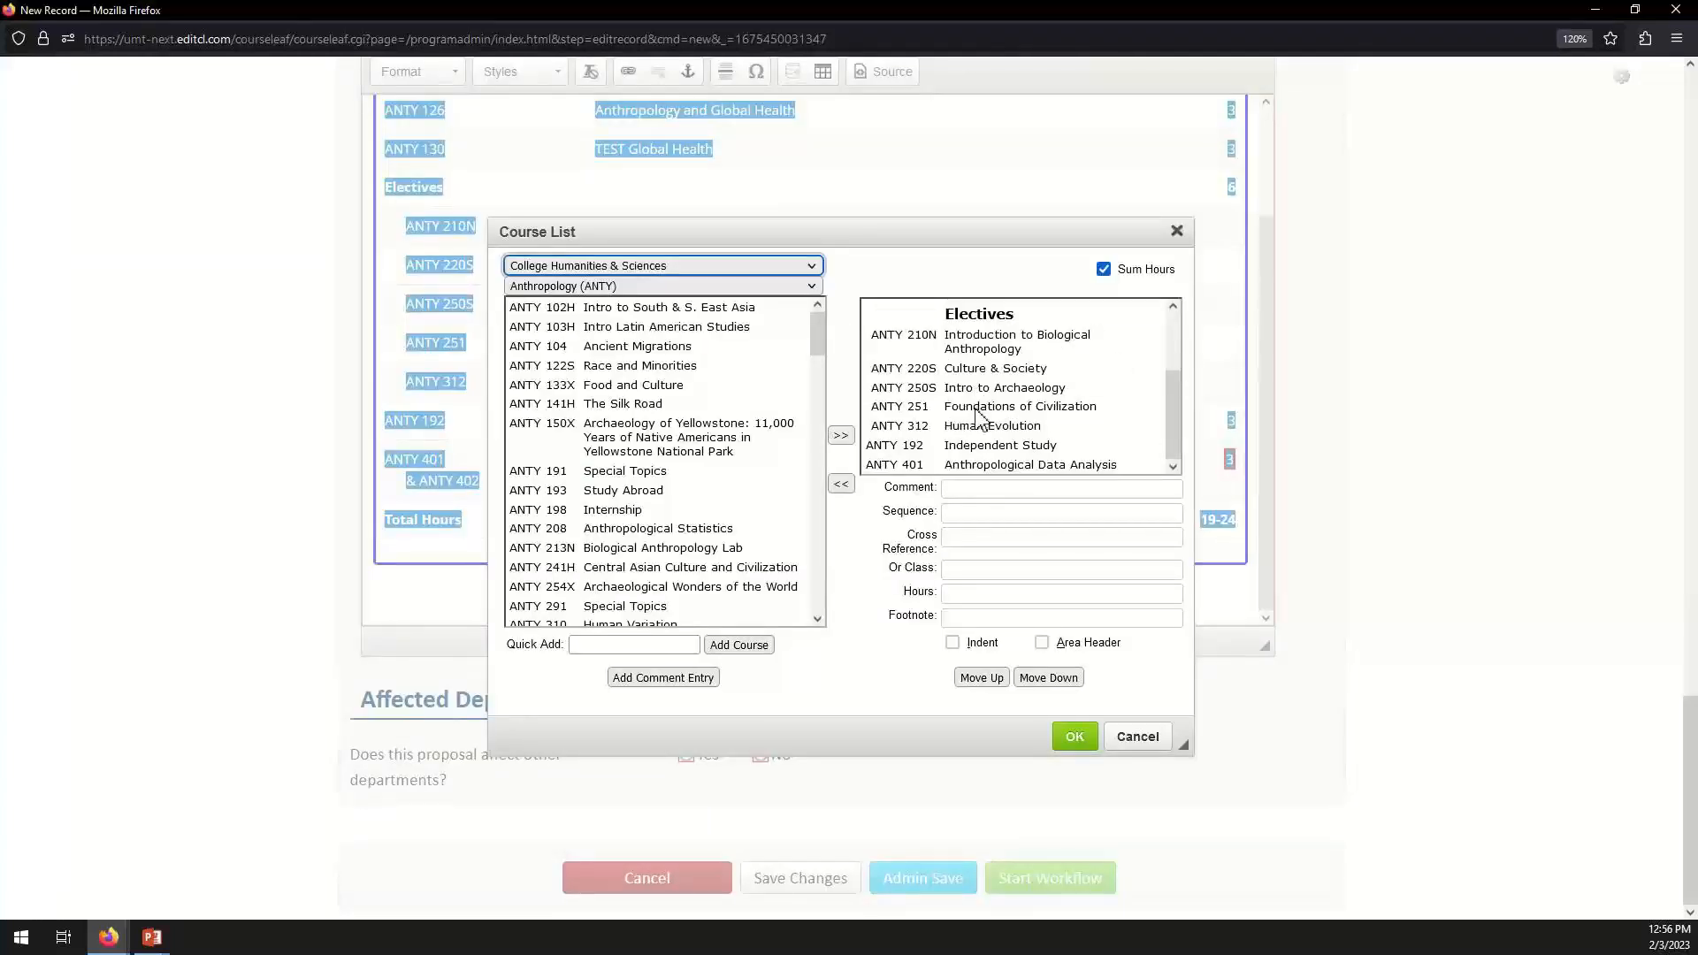
left_click(957, 467)
double_click(950, 593)
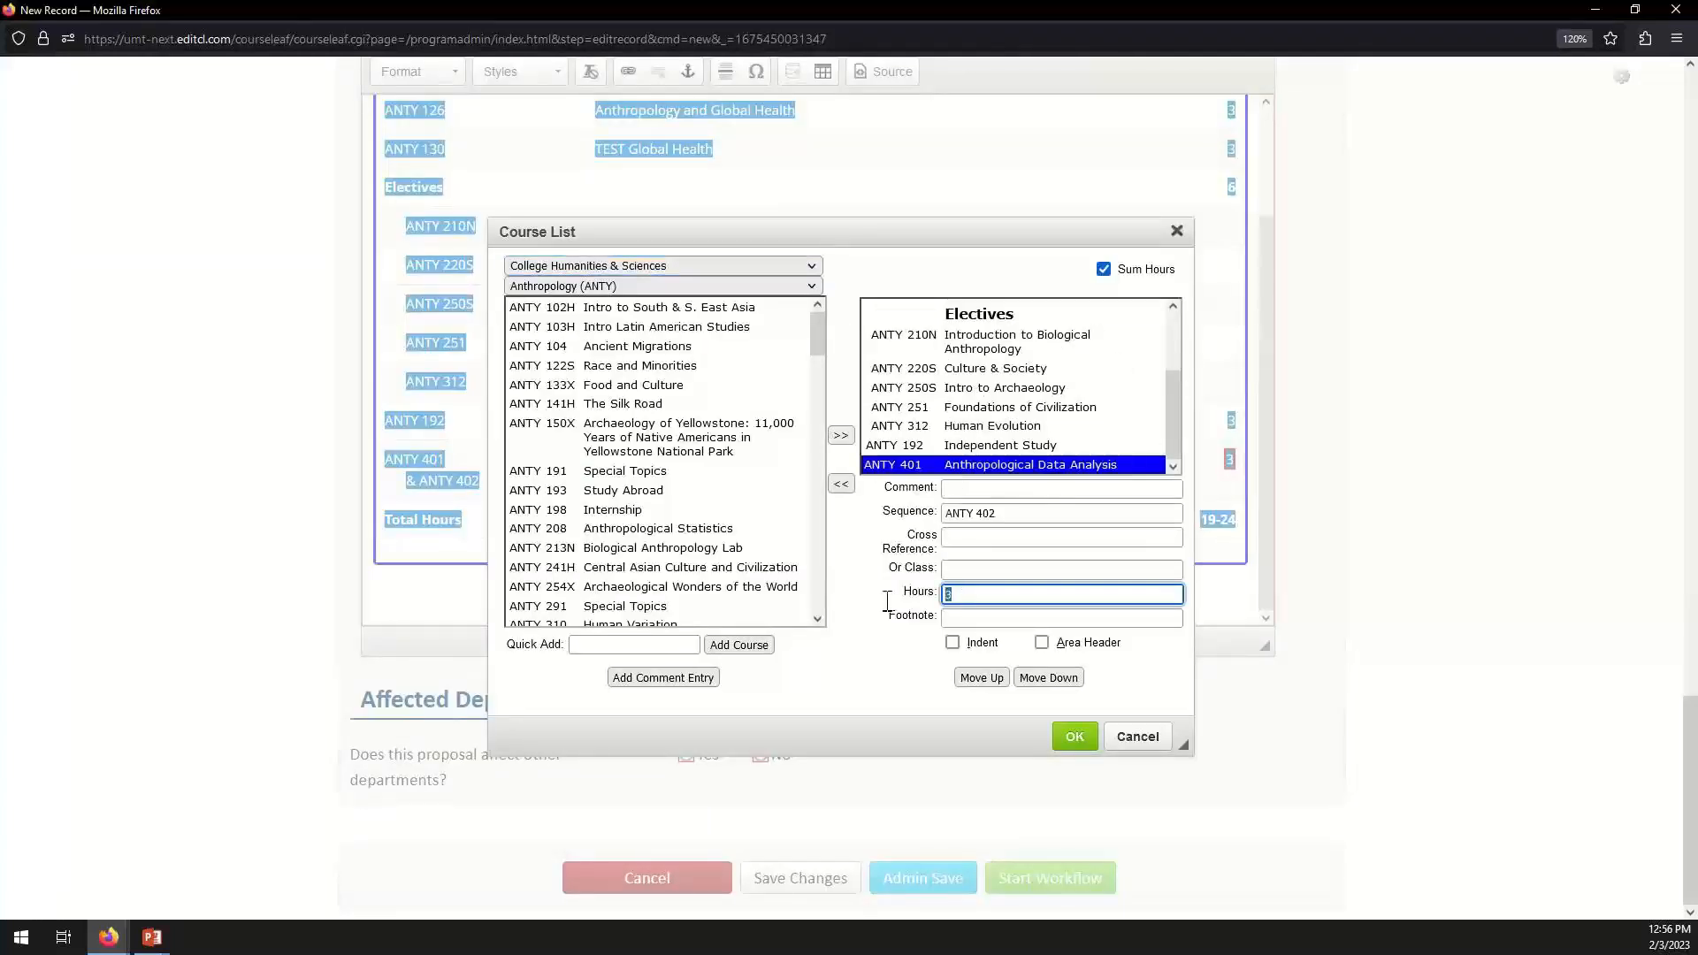
type("6")
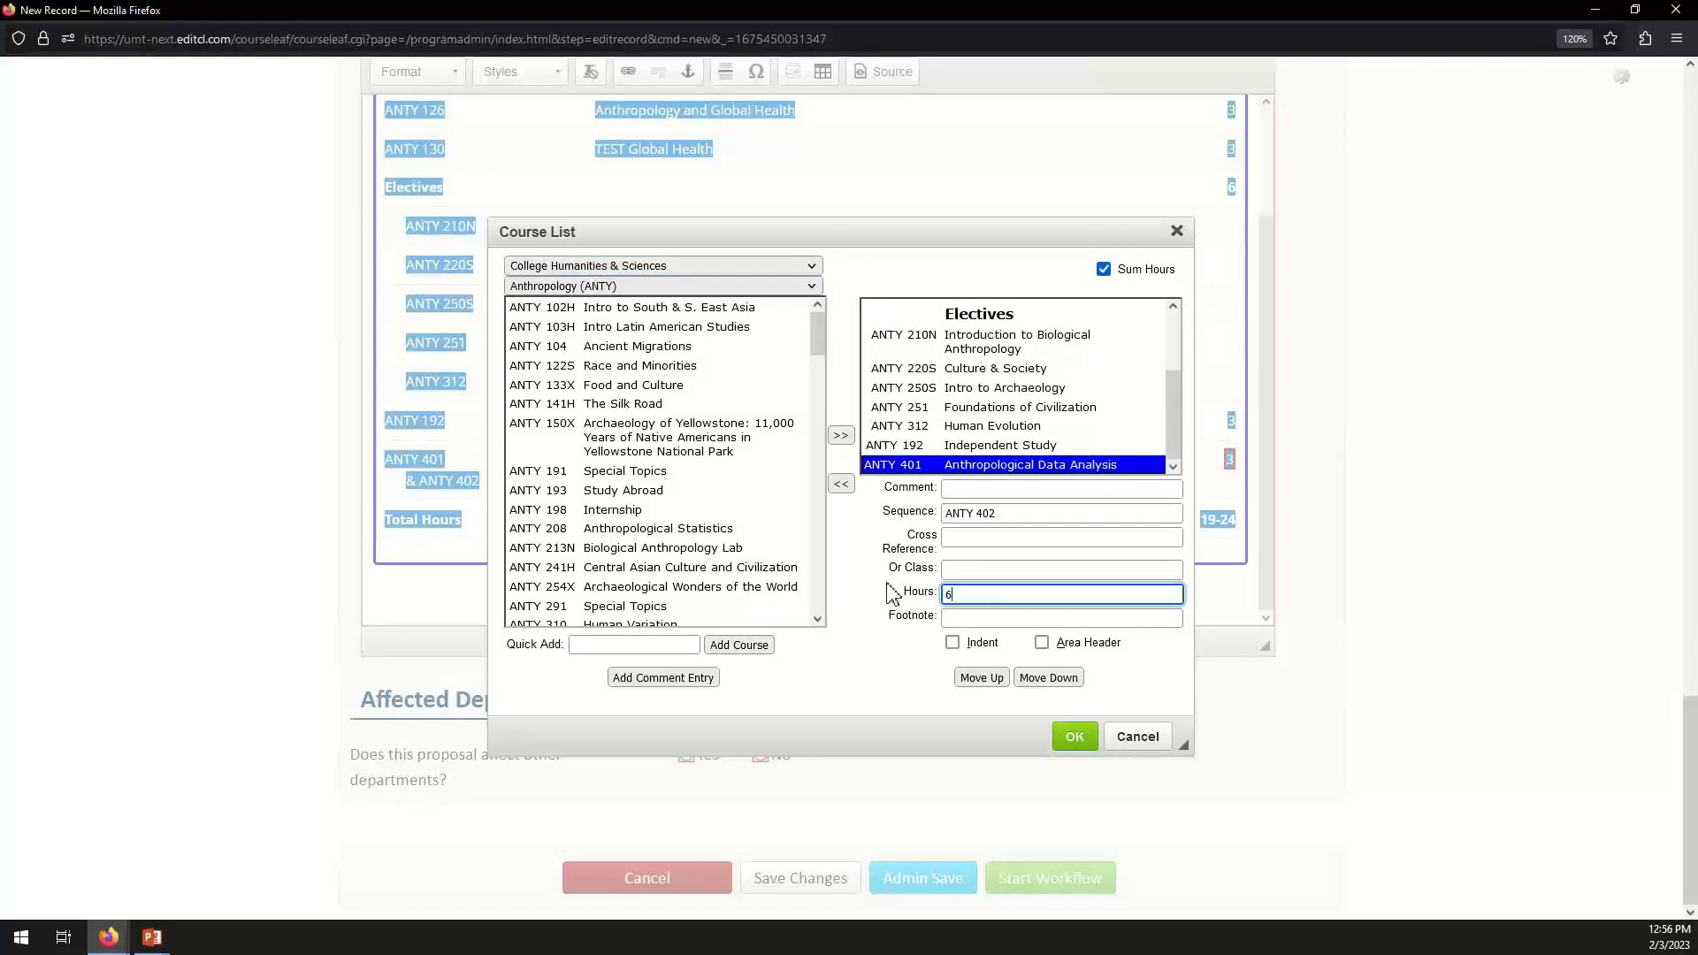
left_click(1083, 740)
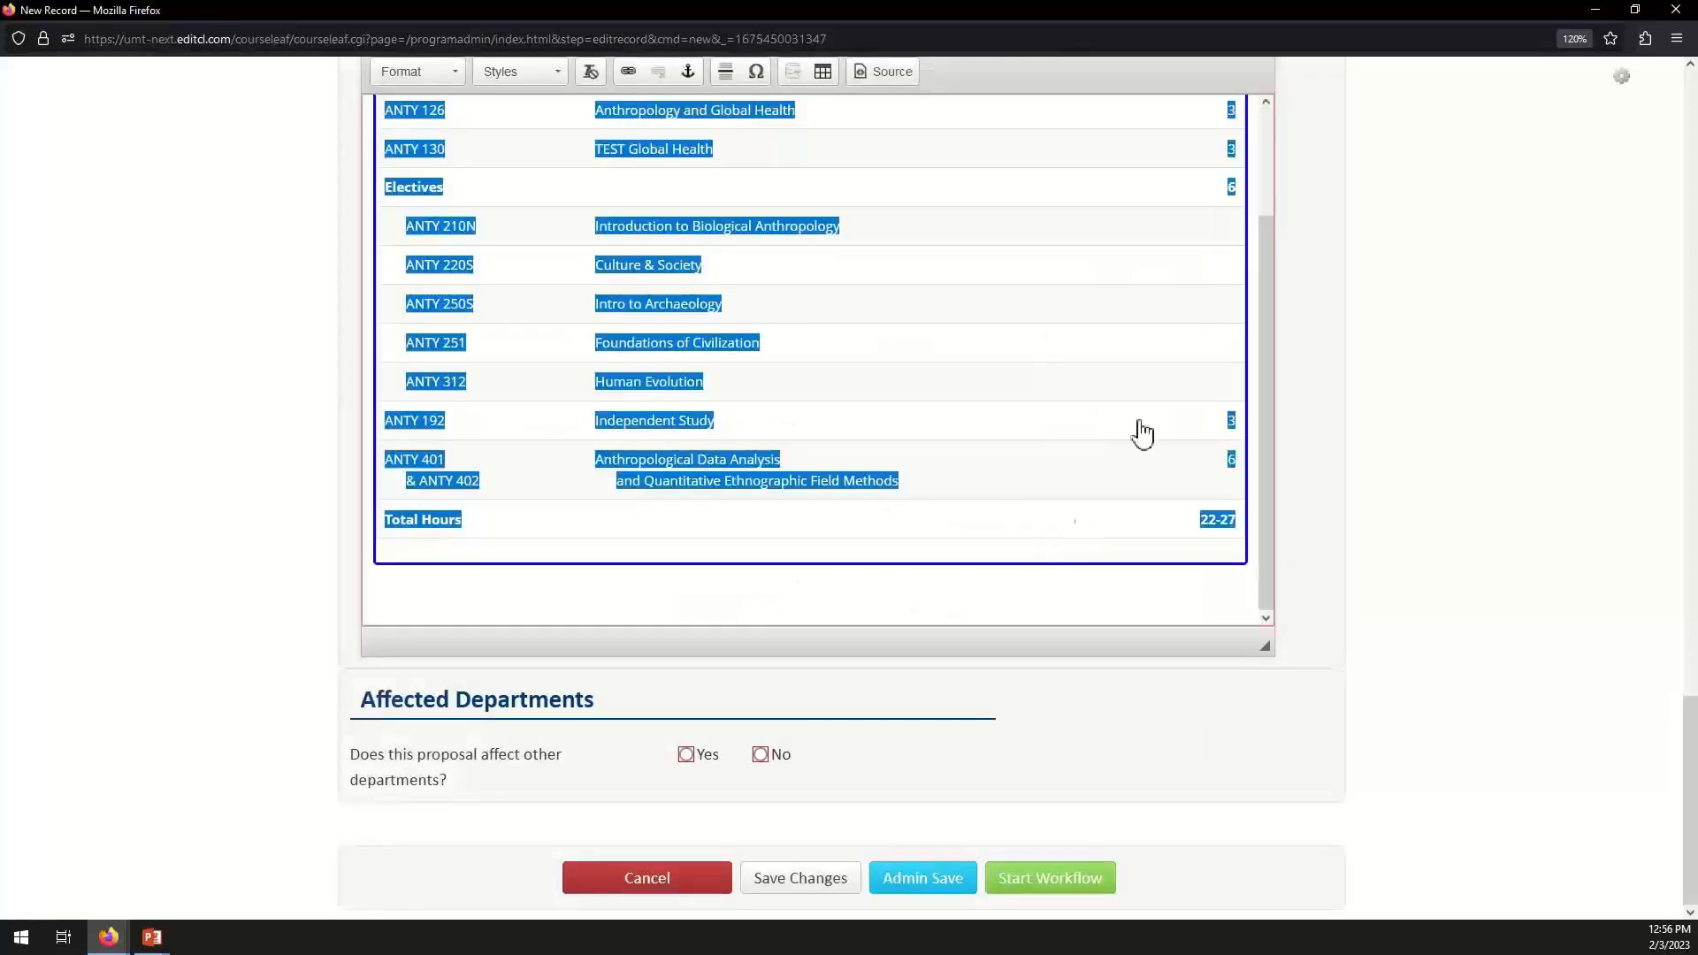
left_click(952, 586)
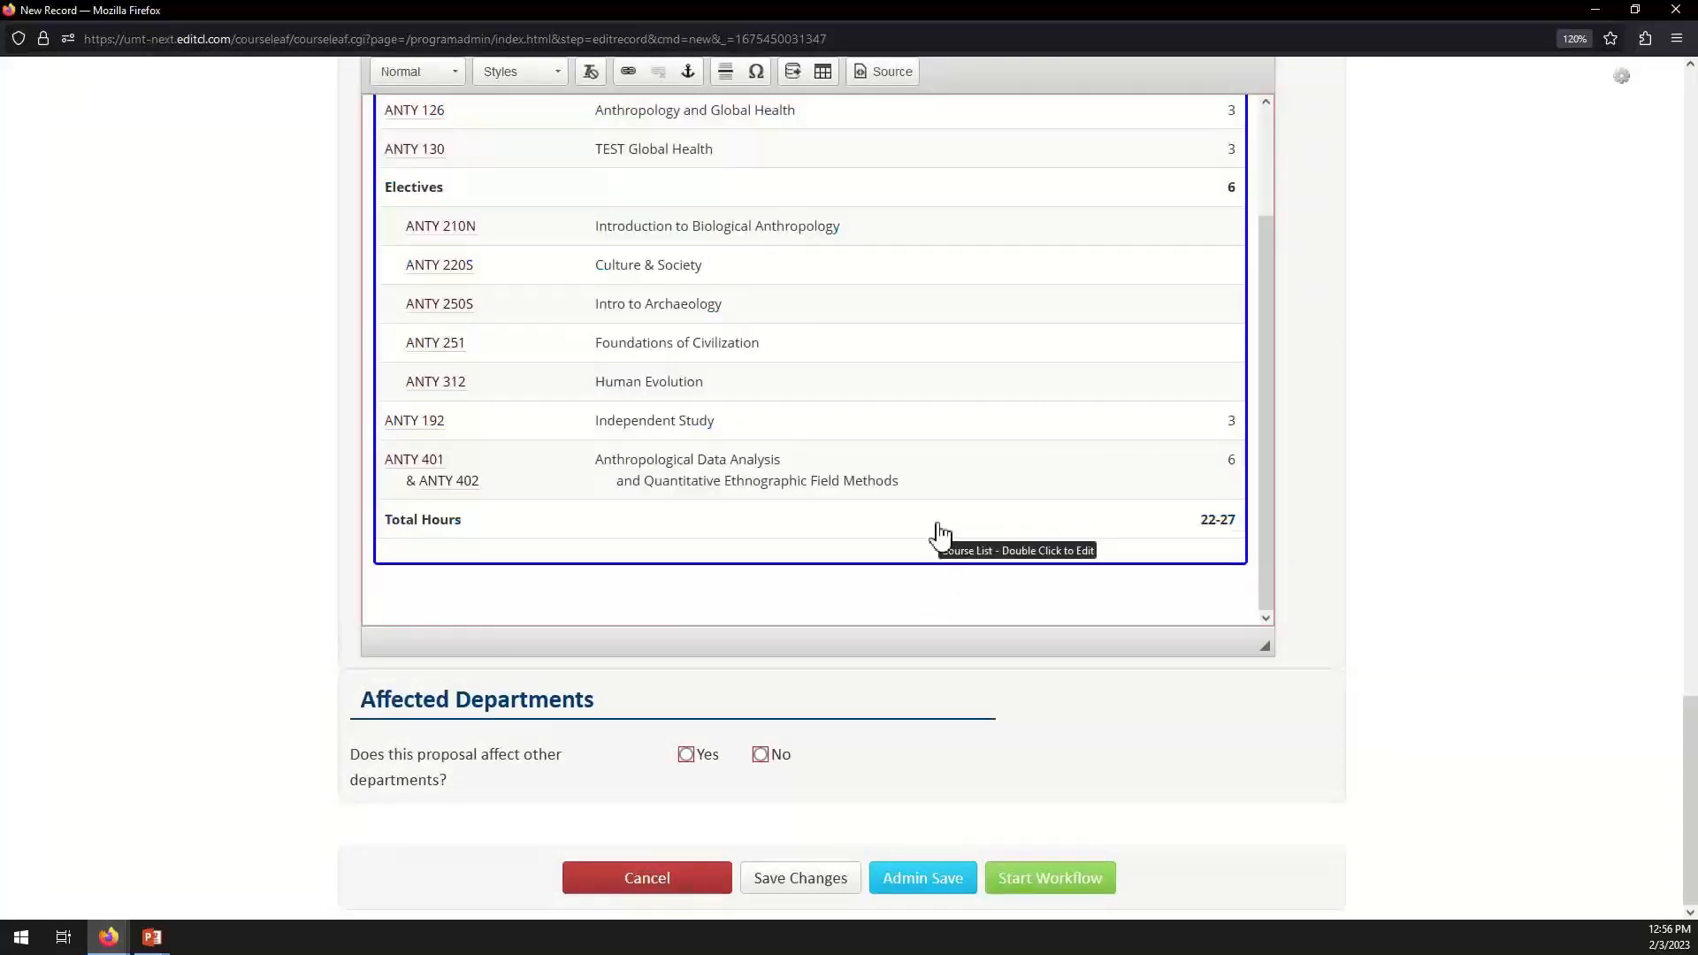
Add a line reading "Second Course List" below the existing course list in the Curriculum field, followed by a new line.
scroll(929, 495, "up", 2)
scroll(929, 496, "up", 1)
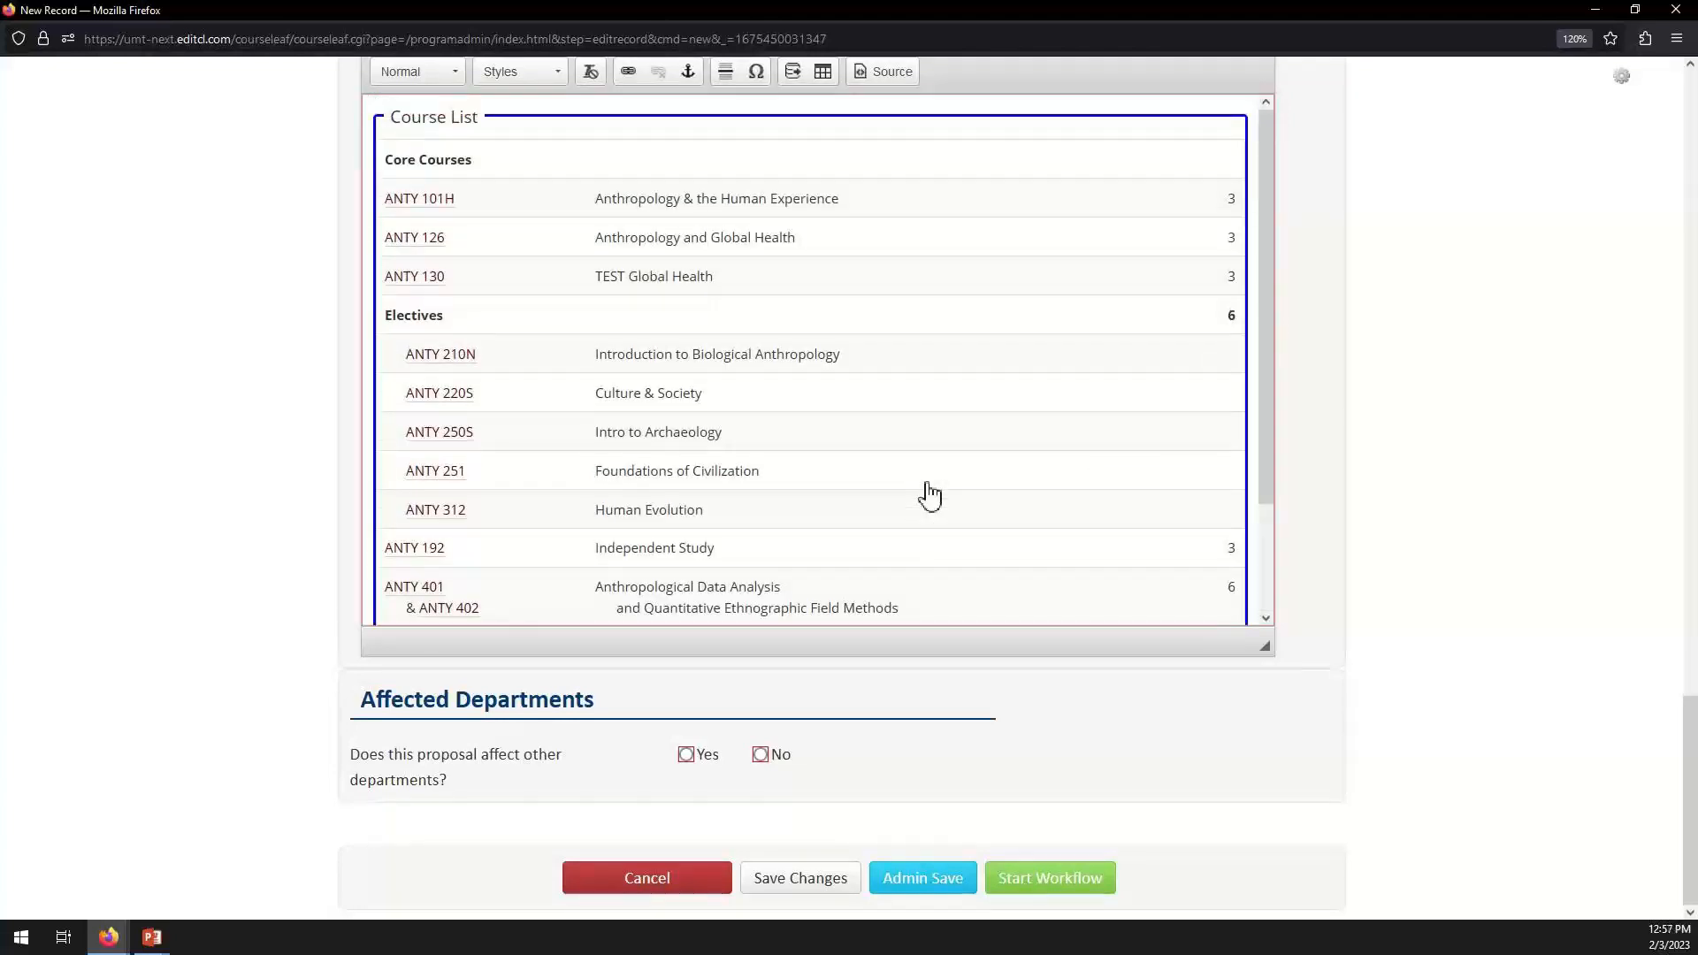
scroll(930, 496, "up", 2)
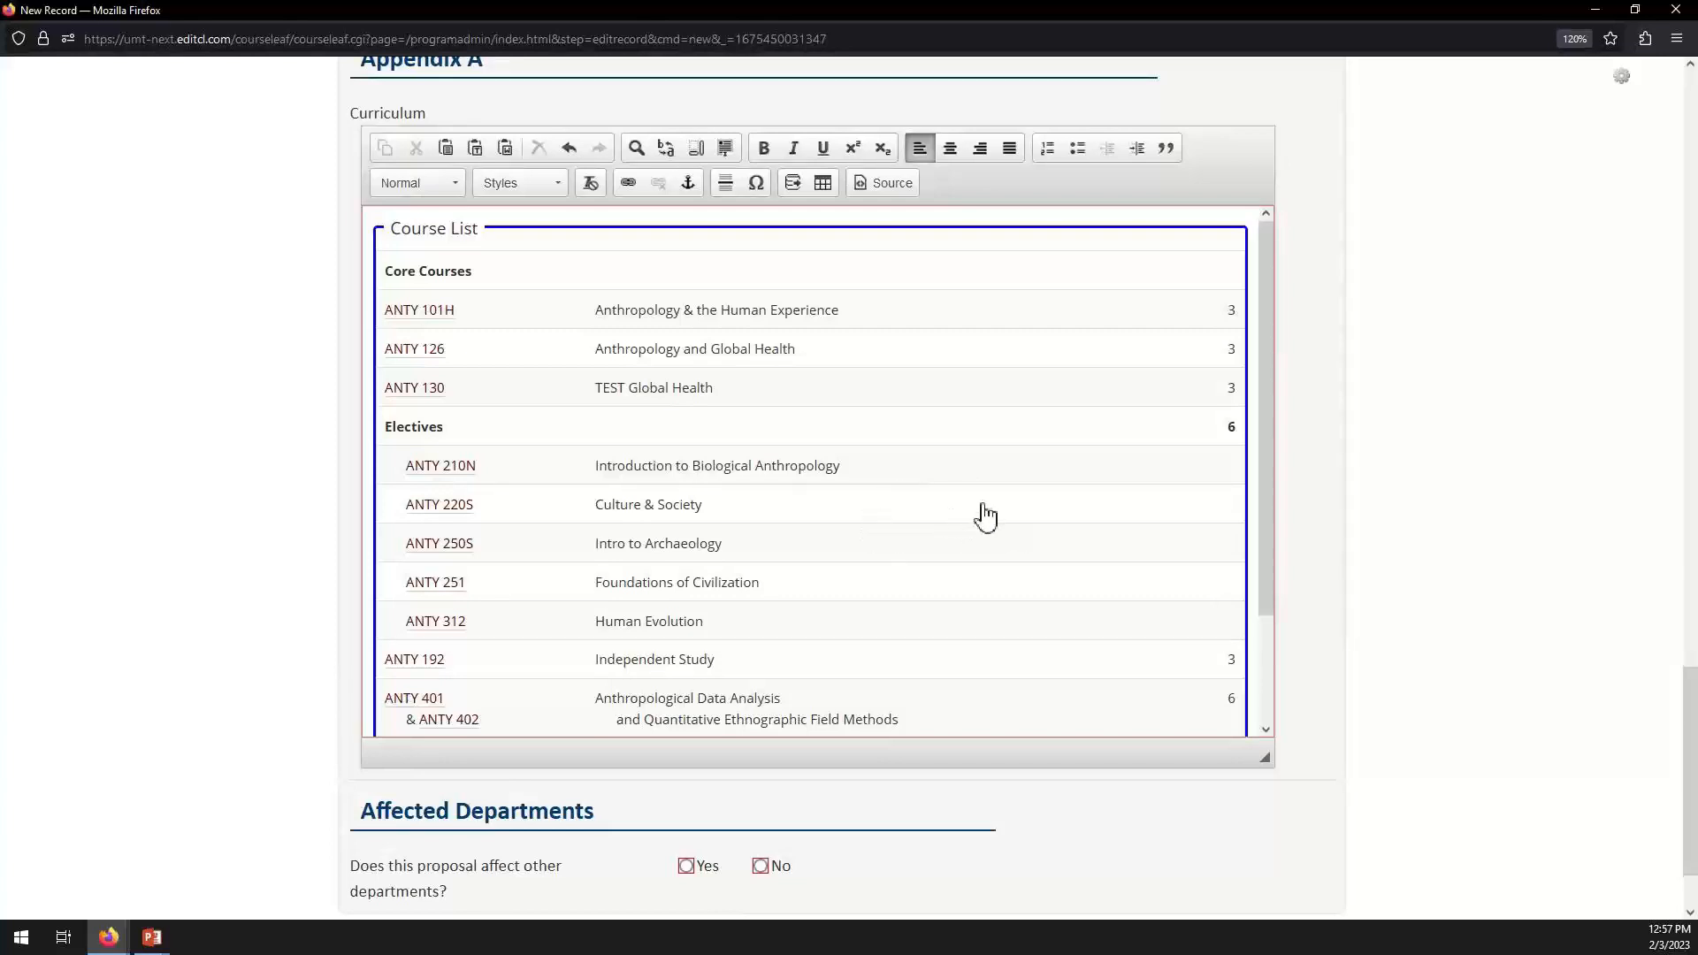
scroll(985, 516, "up", 1)
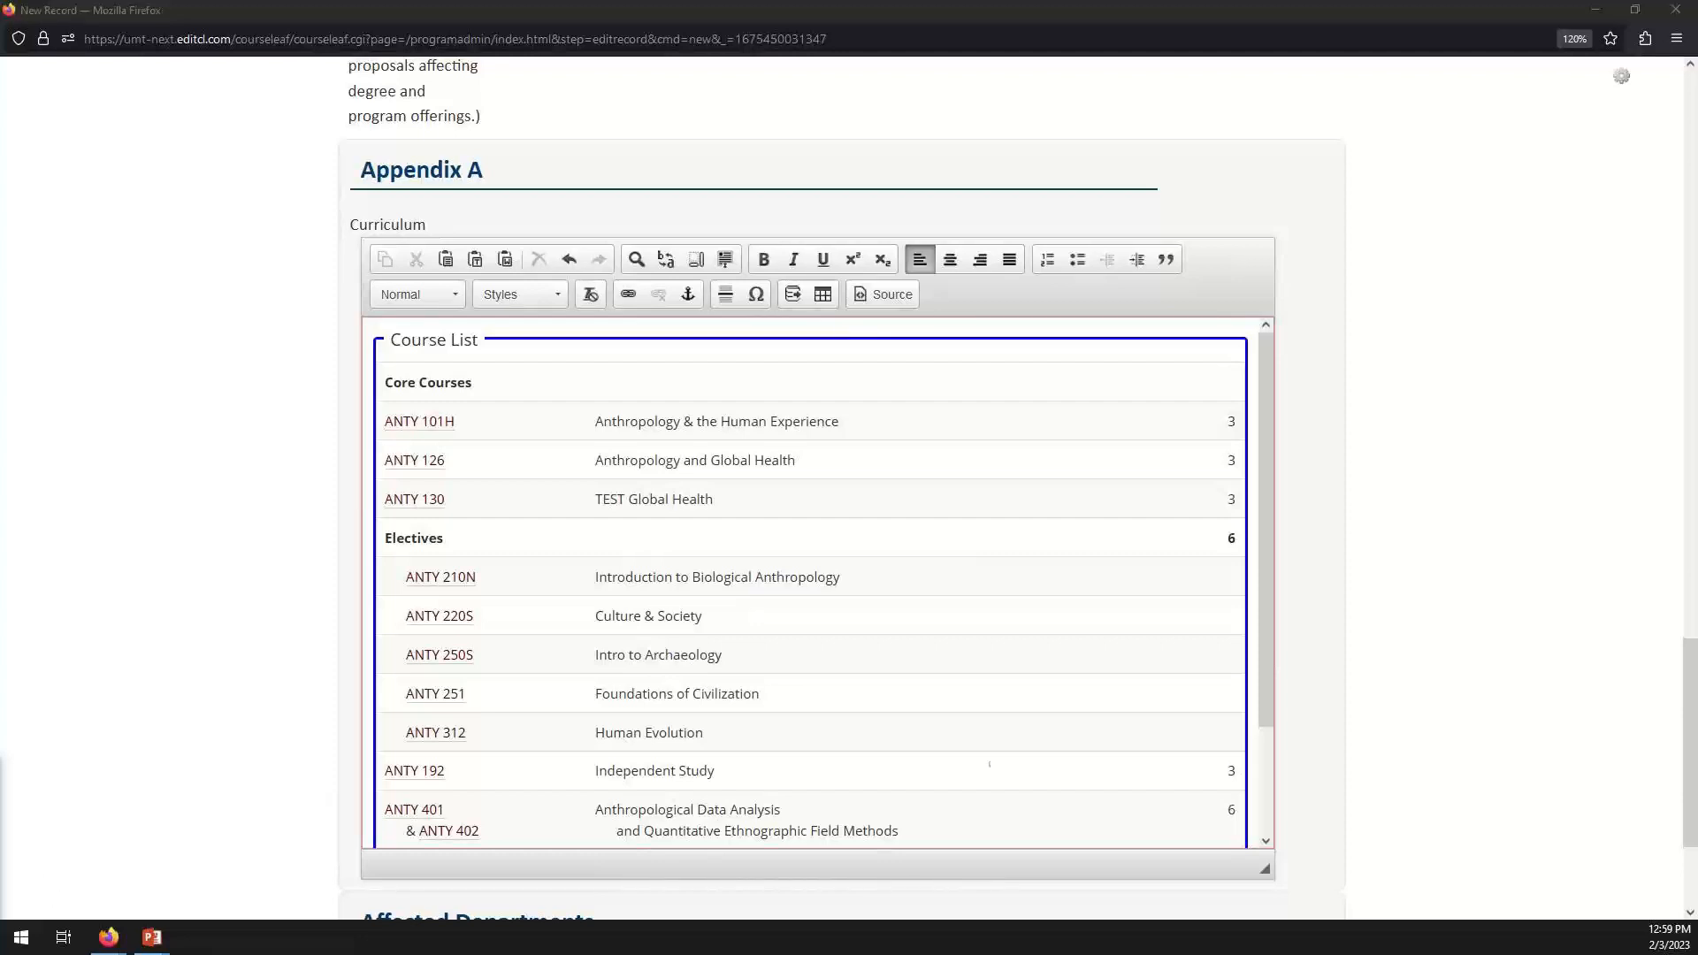
scroll(1122, 757, "down", 3)
left_click(1133, 822)
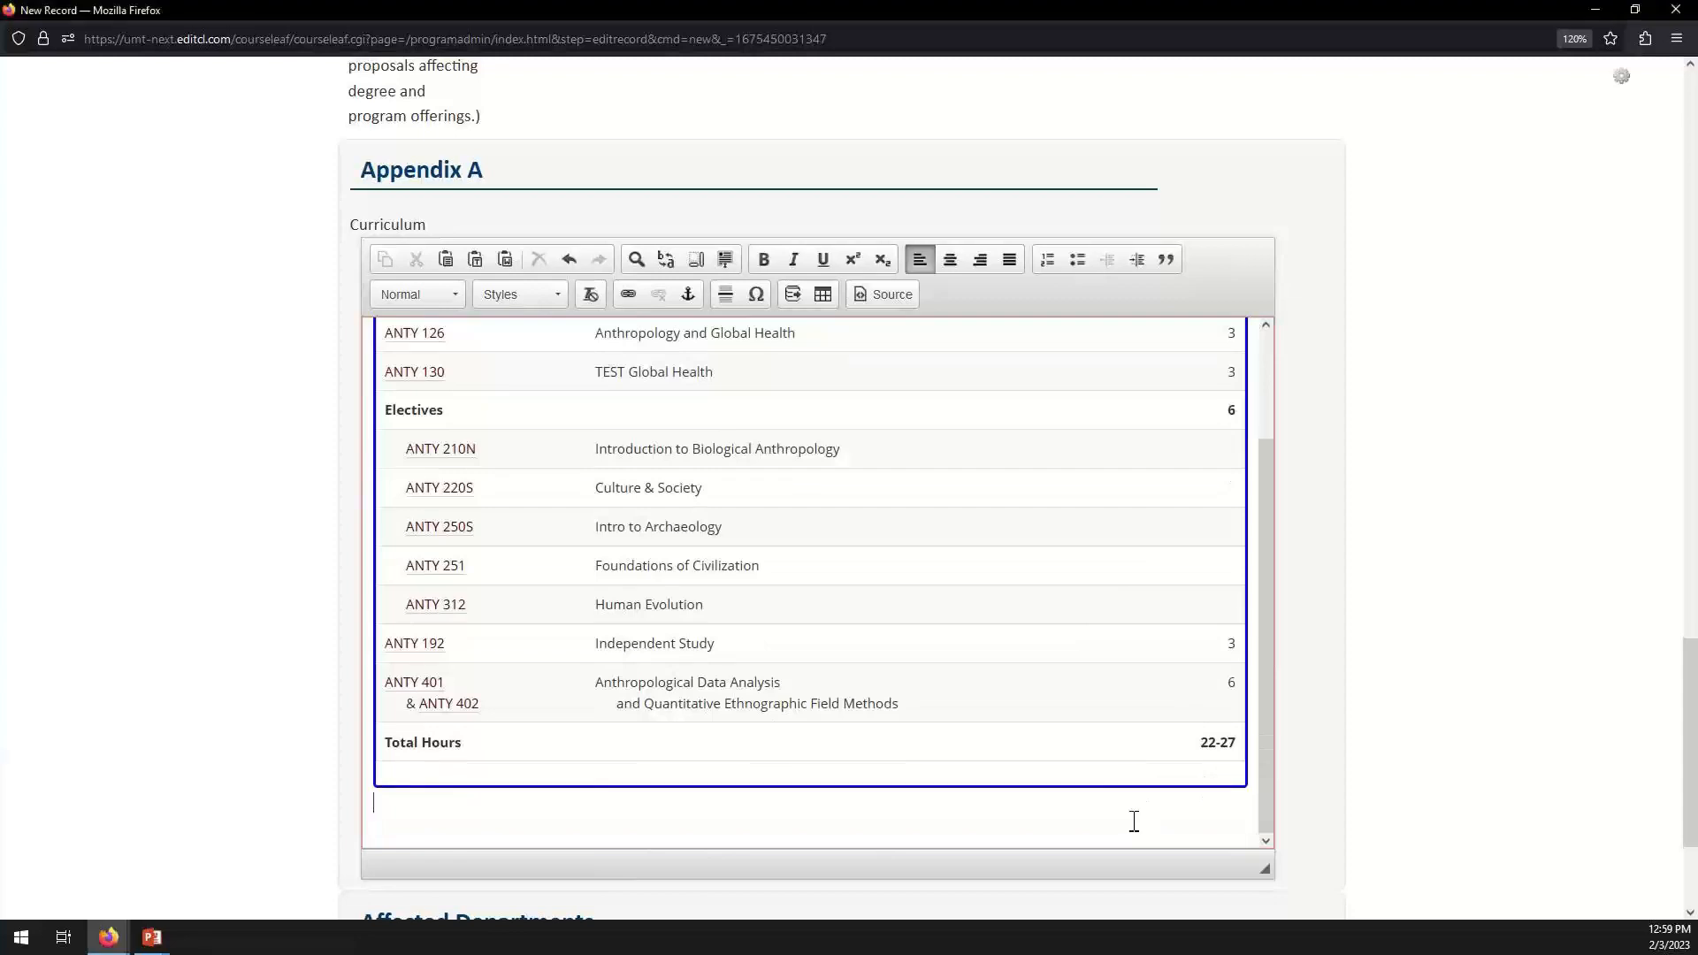
type("Second")
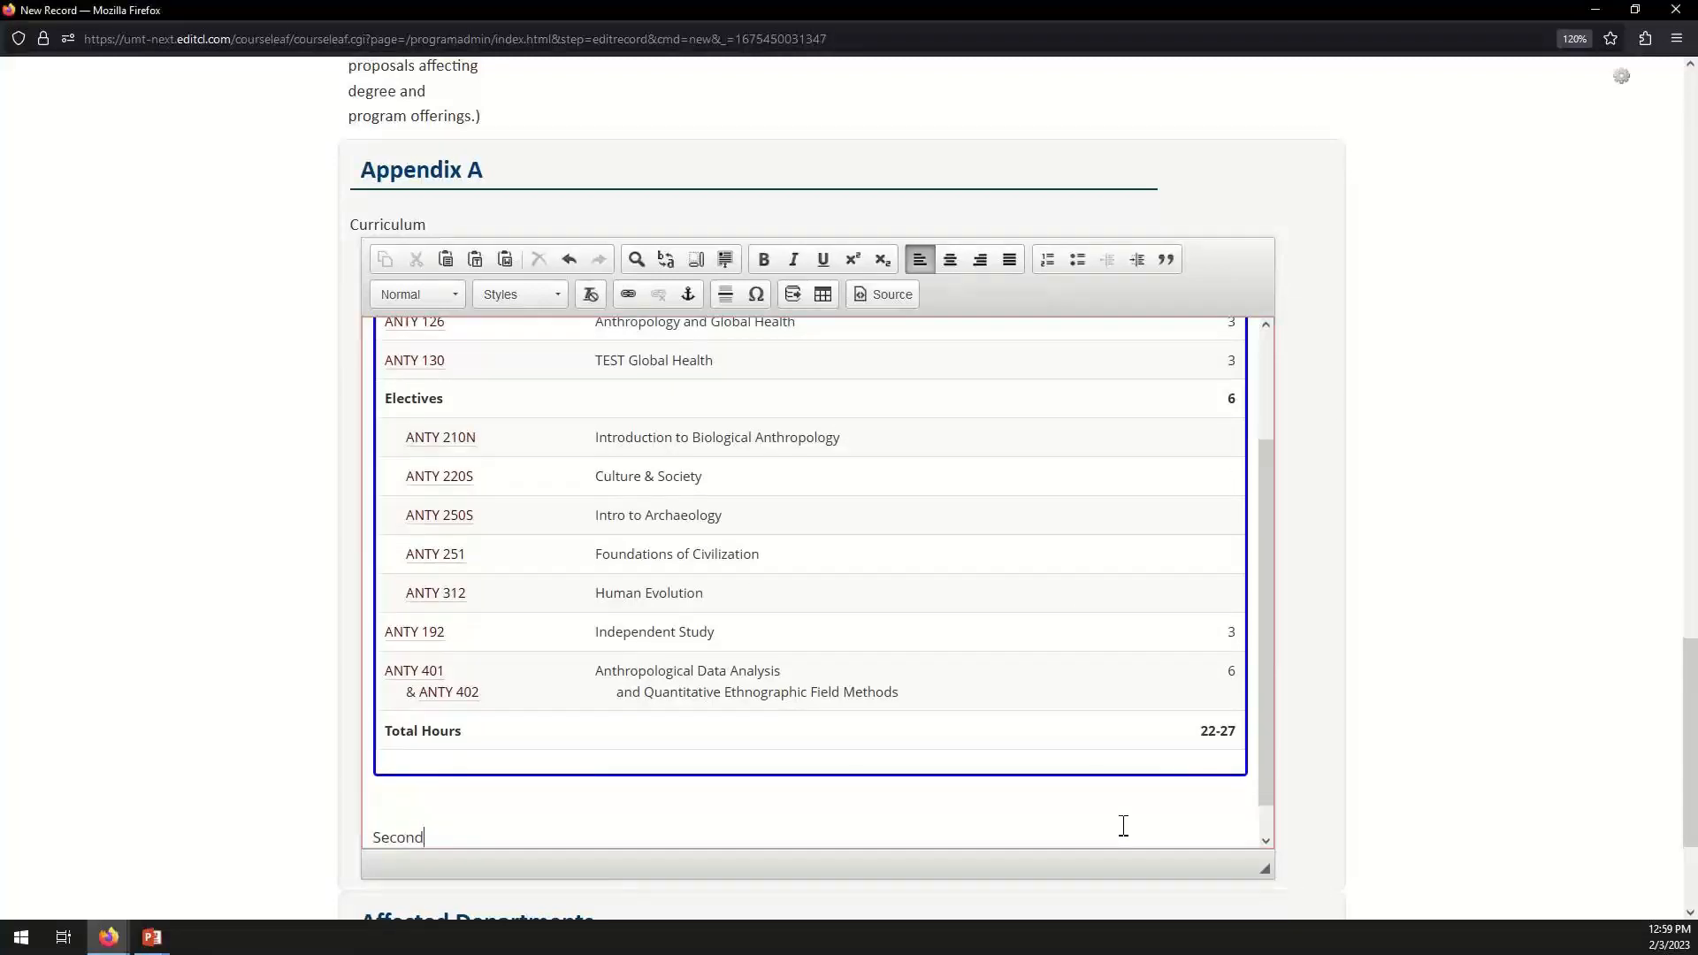
type(" Course List")
key("BackSpace")
key("BackSpace")
key("BackSpace")
type("ist")
key("Return")
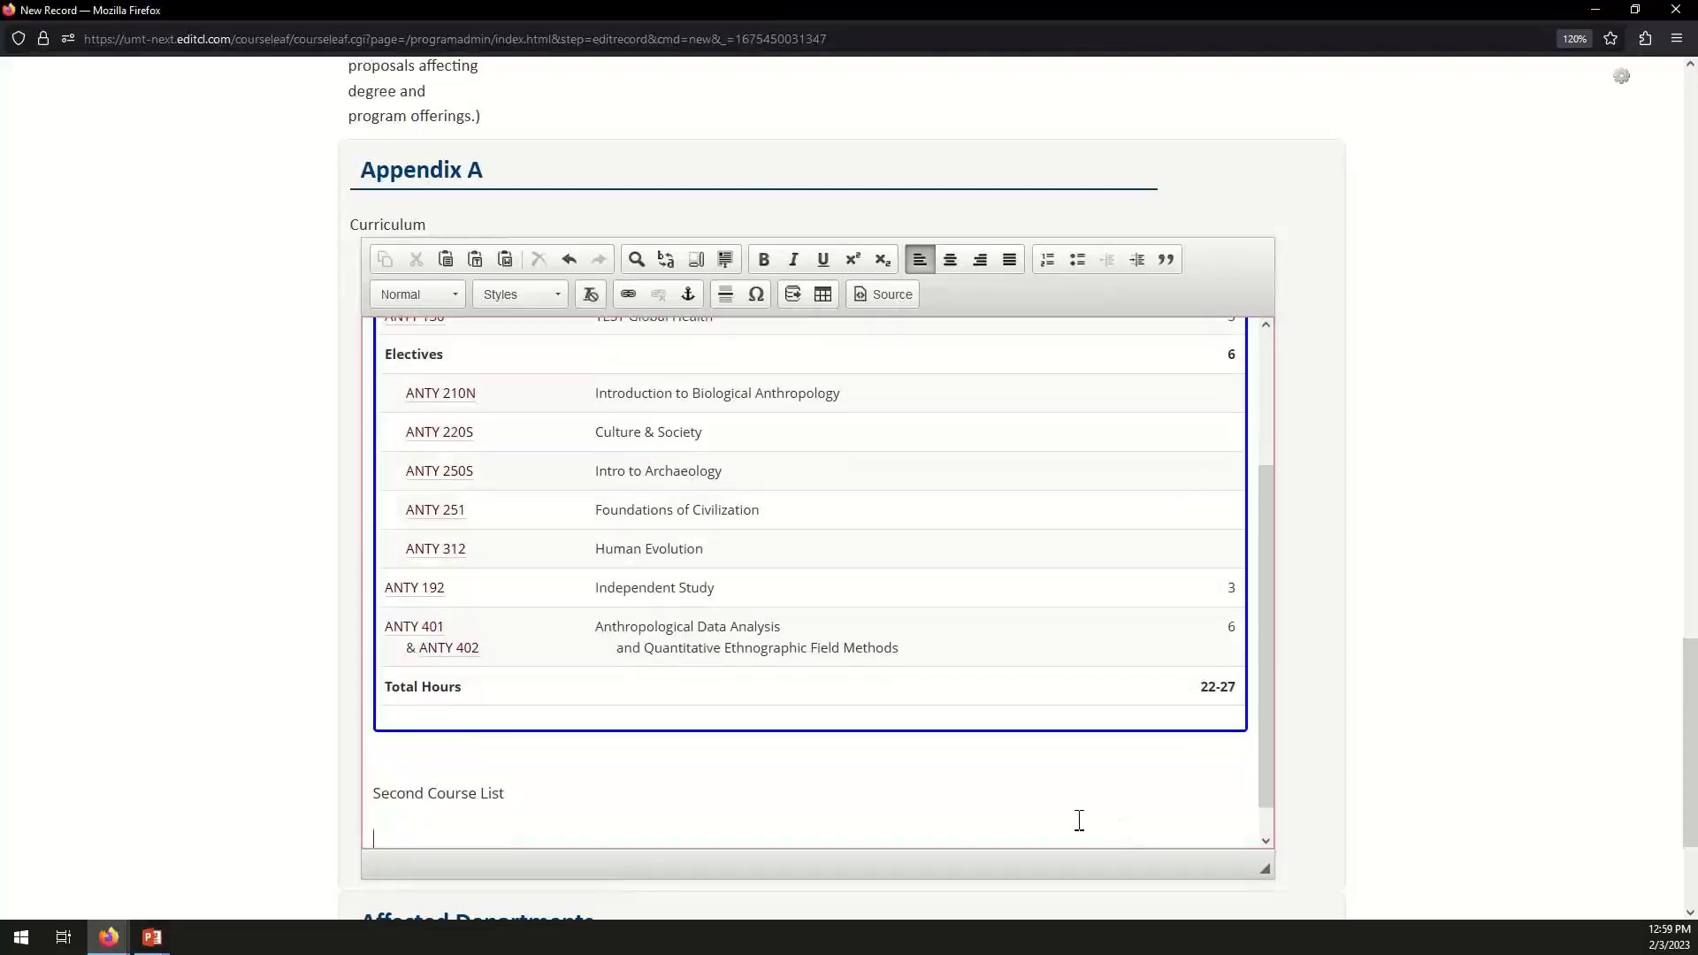
Insert a second course list containing ACTG 101 and ACTG 130 from the College of Business, Accounting (ACTG) subject.
left_click(822, 295)
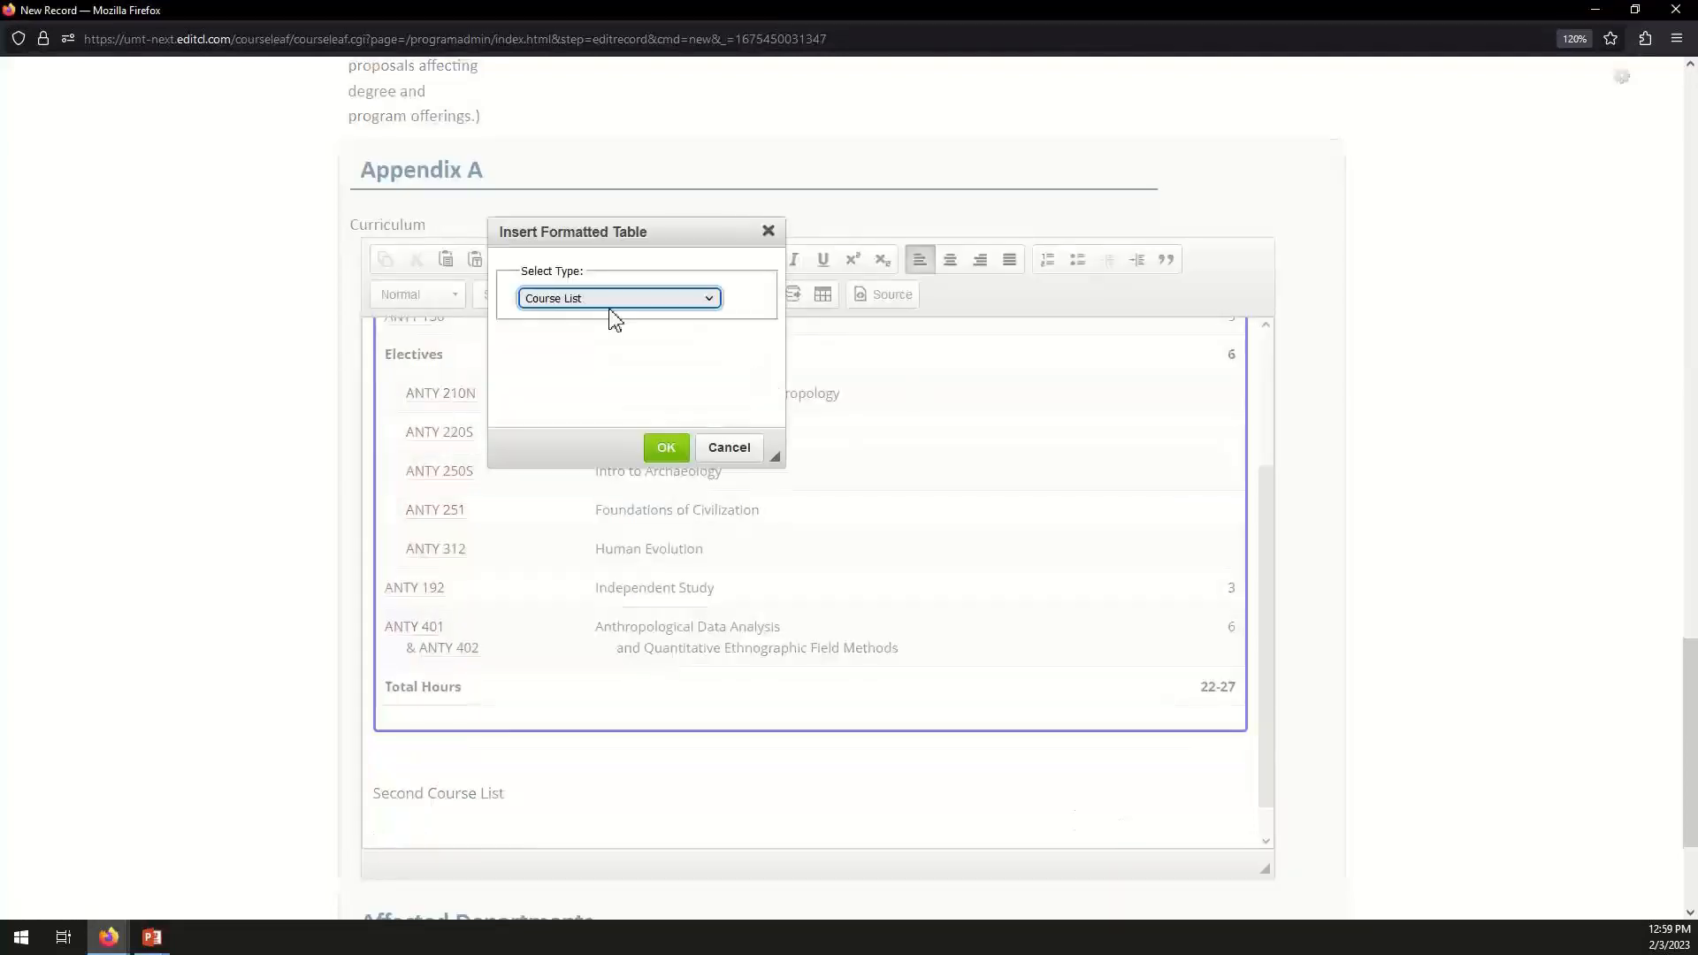
left_click(671, 449)
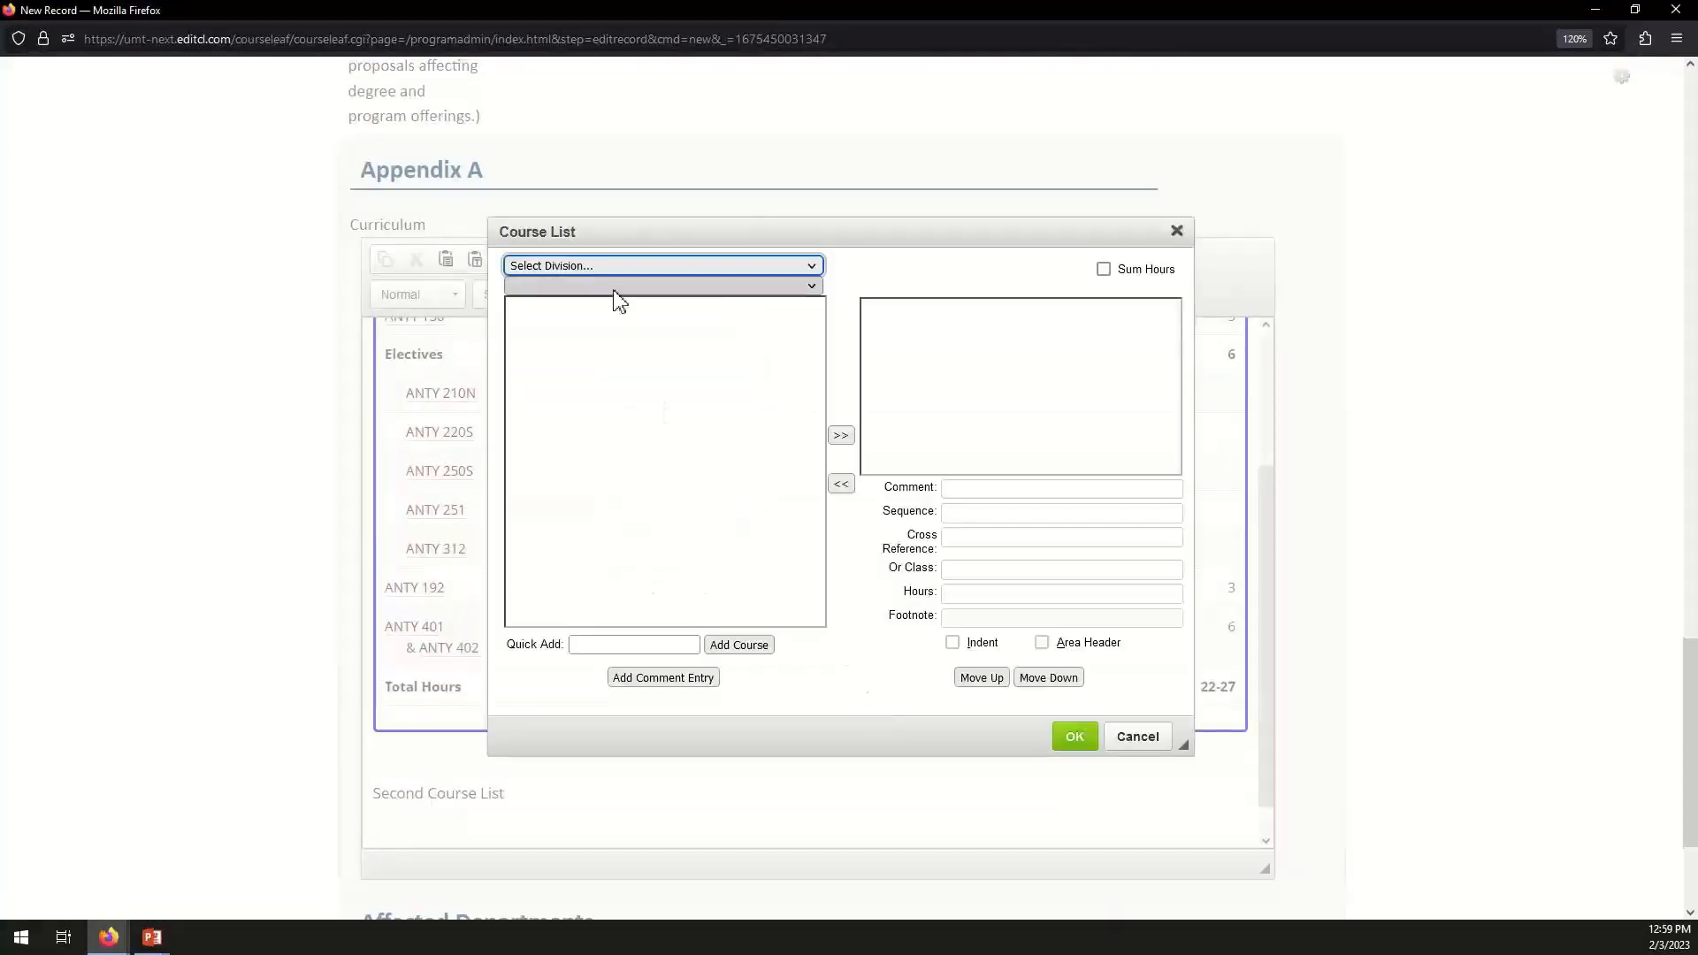
left_click(619, 266)
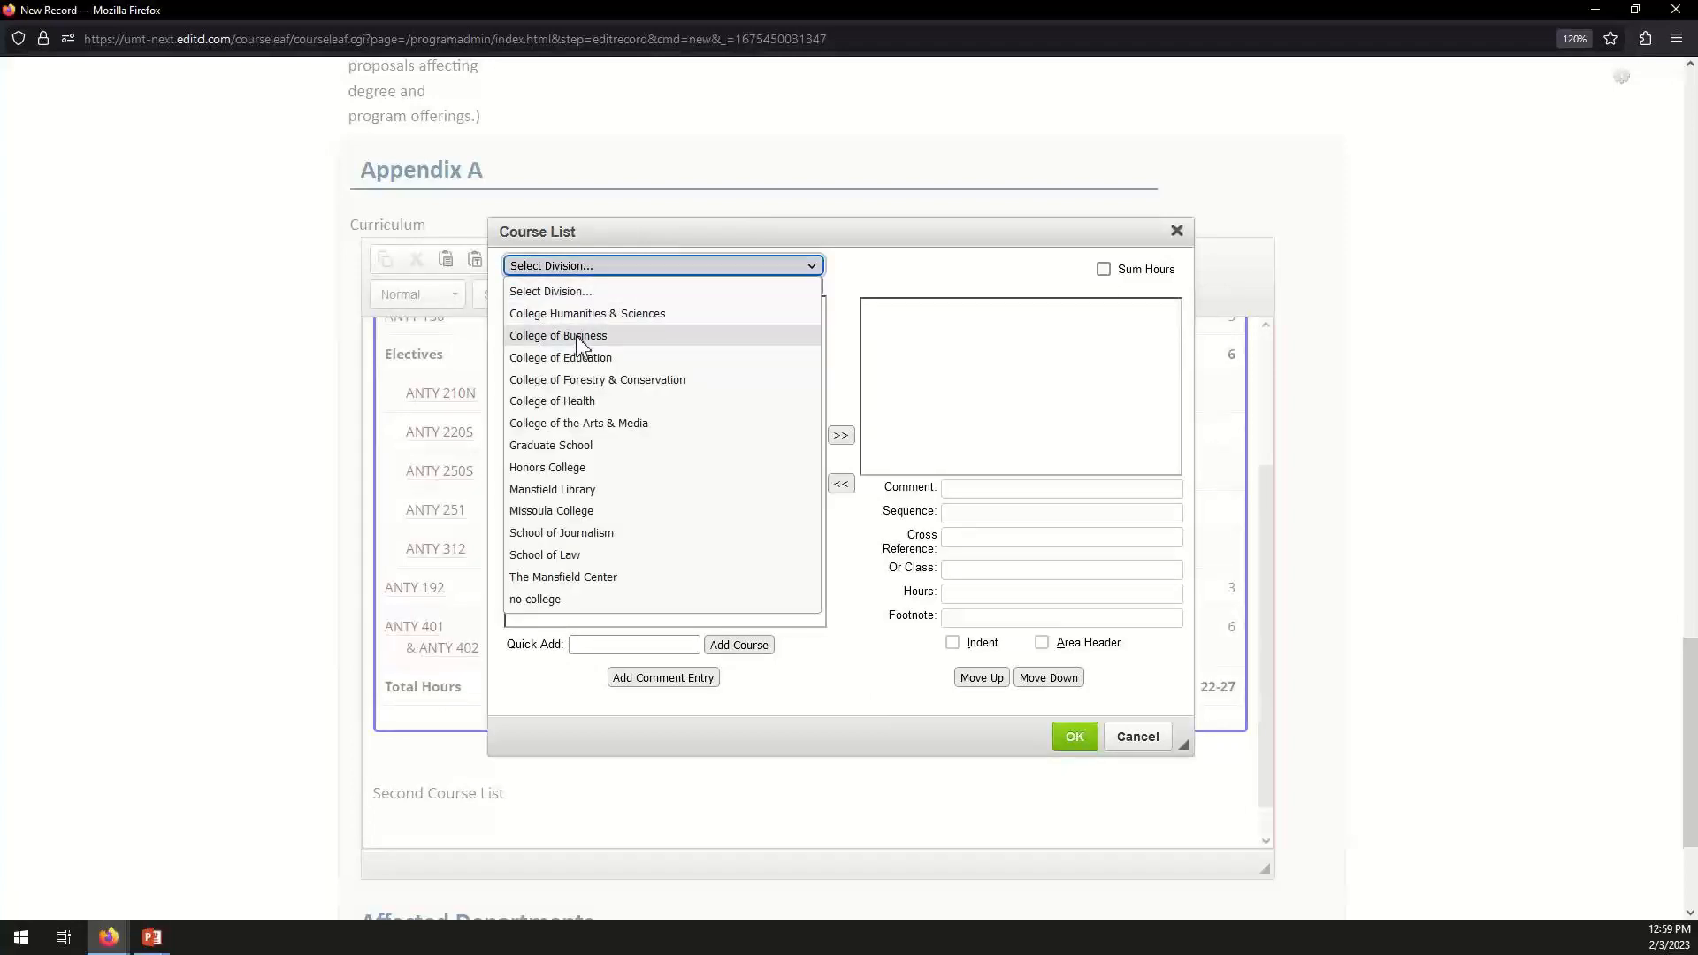
left_click(583, 336)
left_click(595, 287)
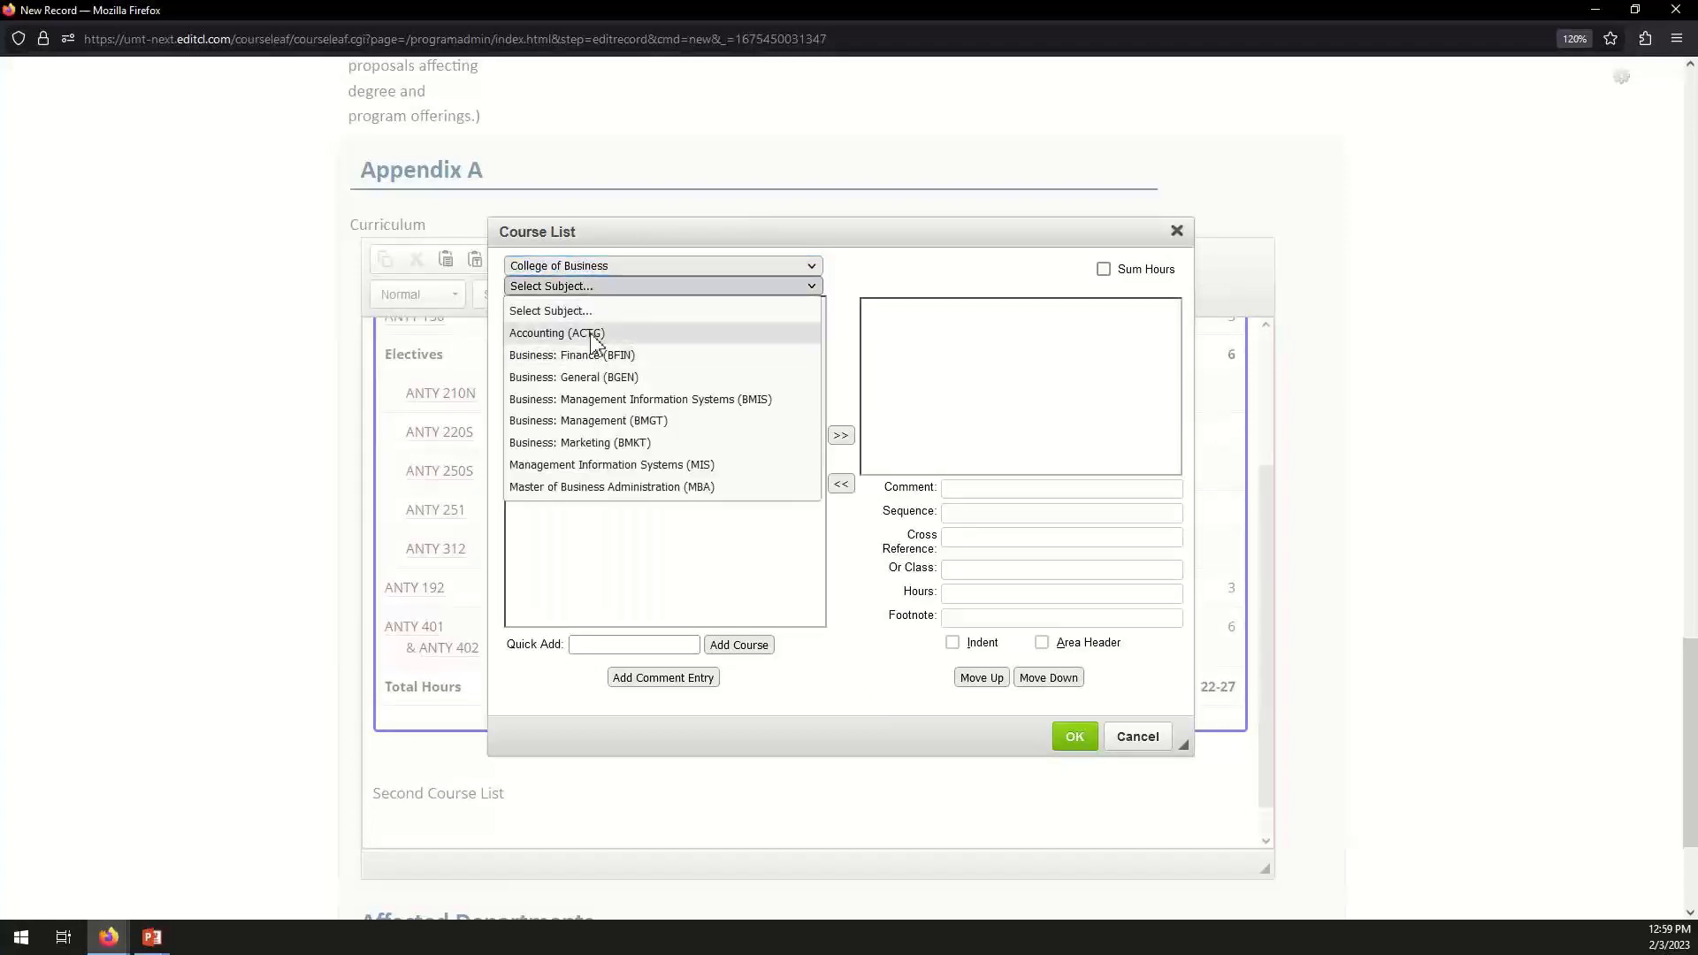
left_click(591, 334)
double_click(622, 310)
double_click(625, 329)
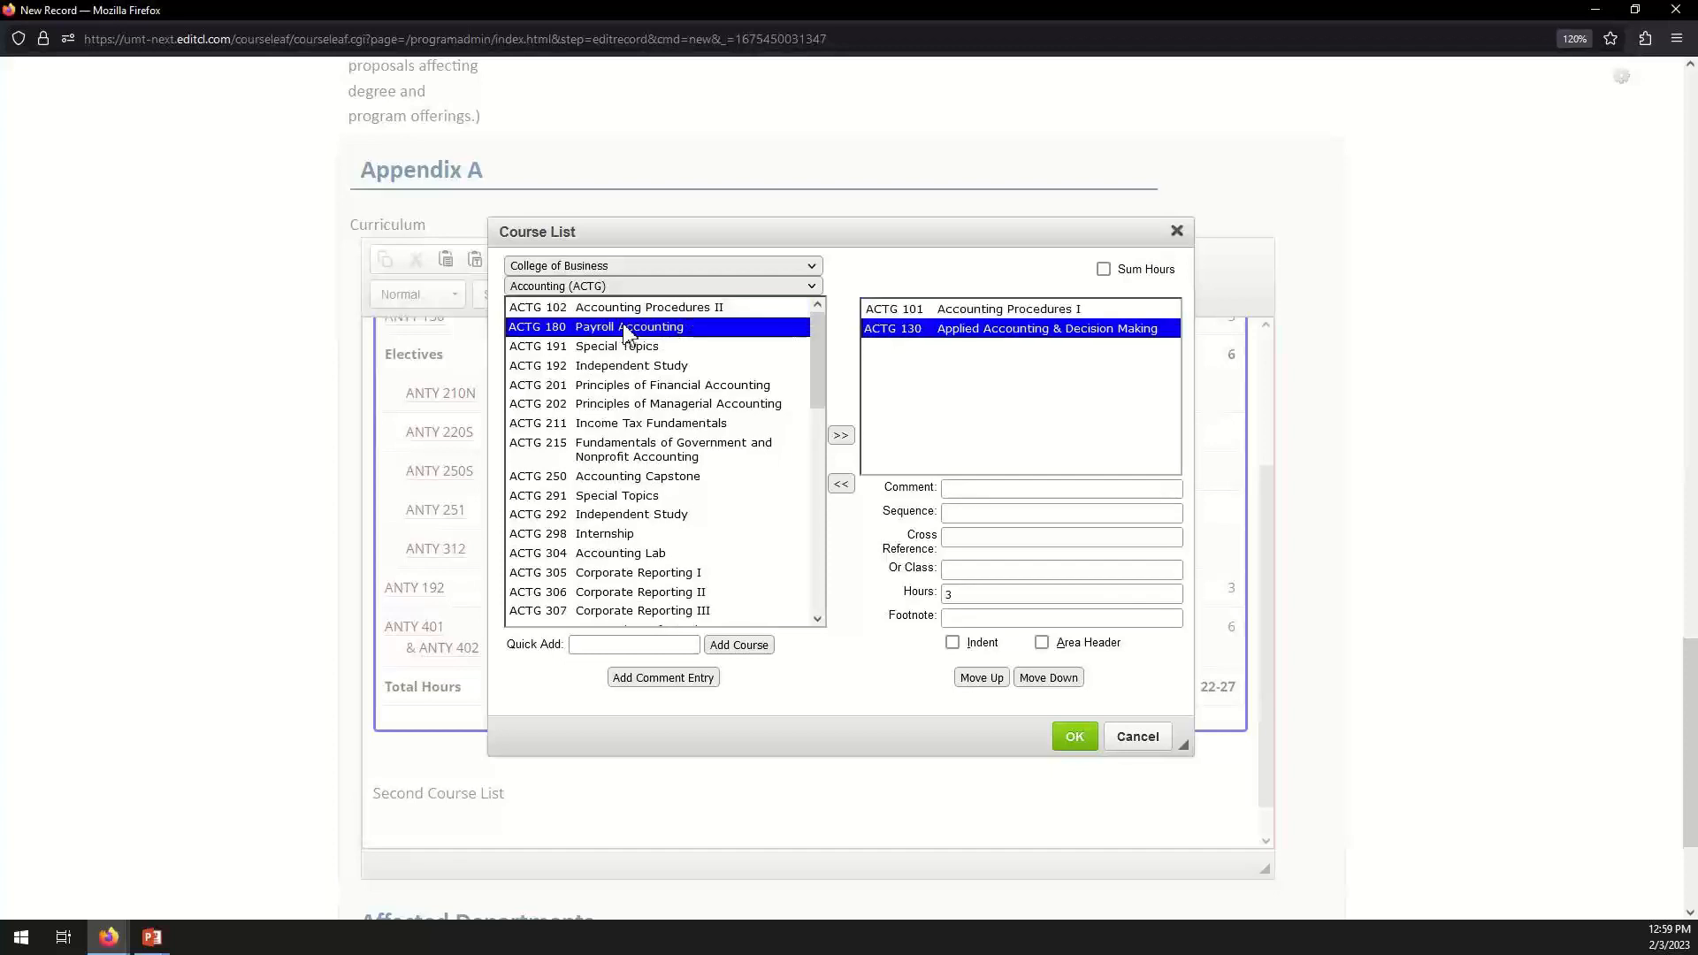
left_click(1074, 739)
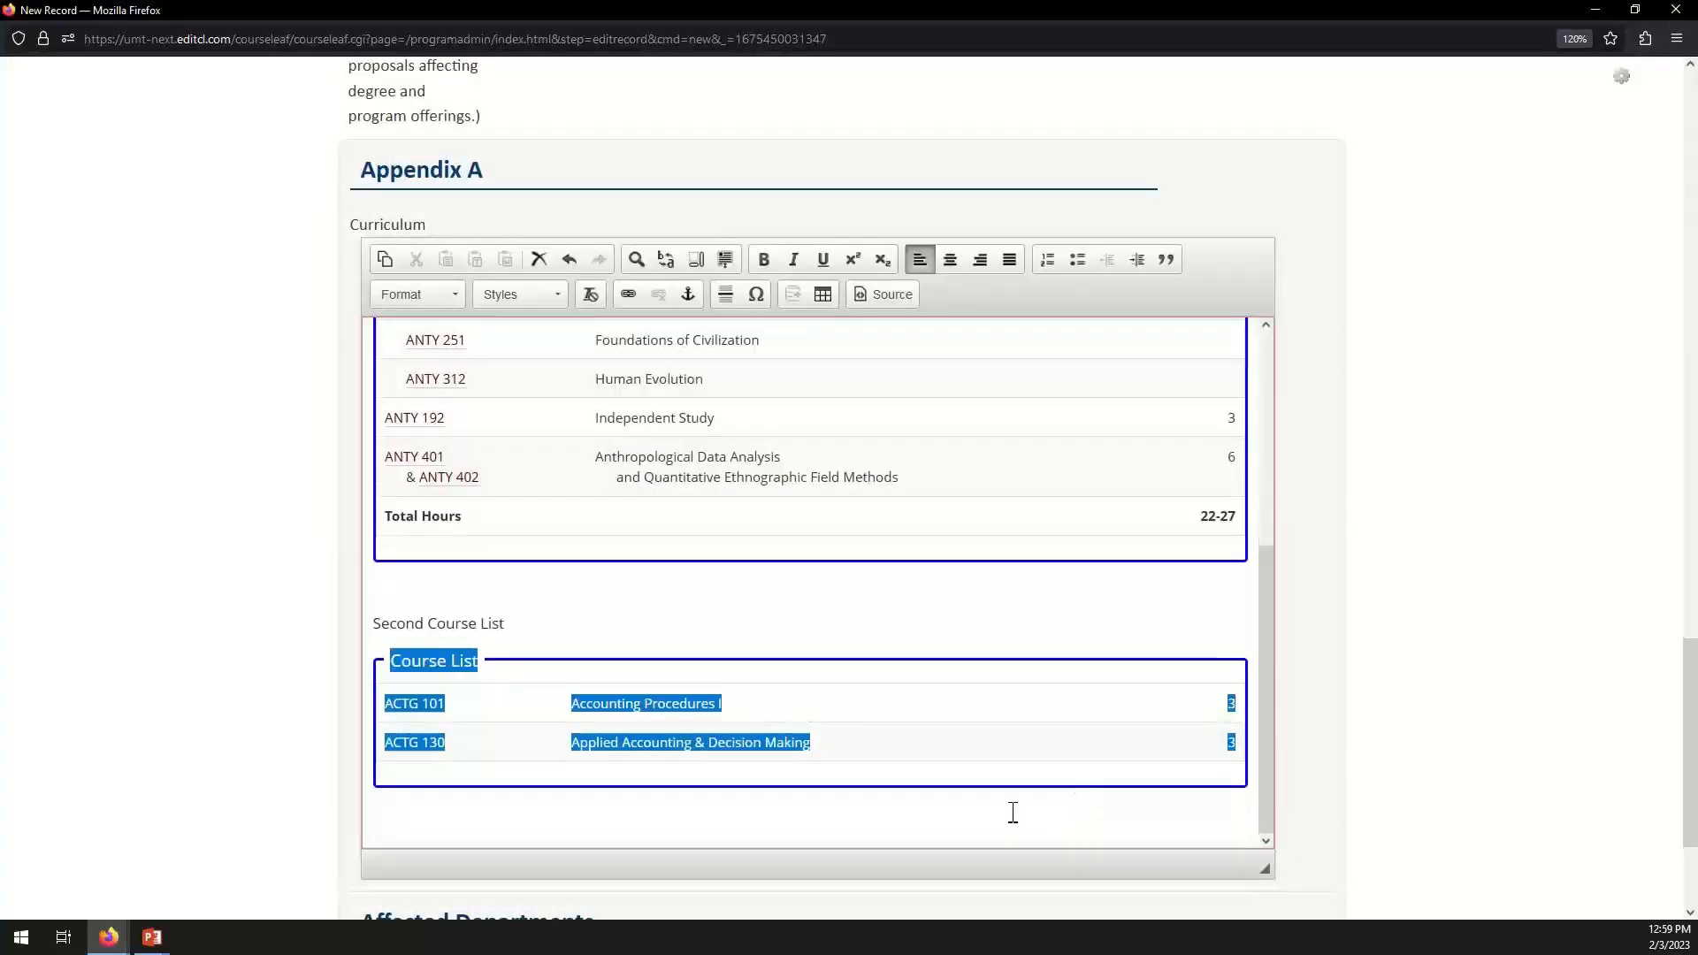
Format the "Second Course List" line in the Curriculum field as Heading 3.
left_click(779, 827)
left_click_drag(532, 629, 371, 624)
left_click(425, 294)
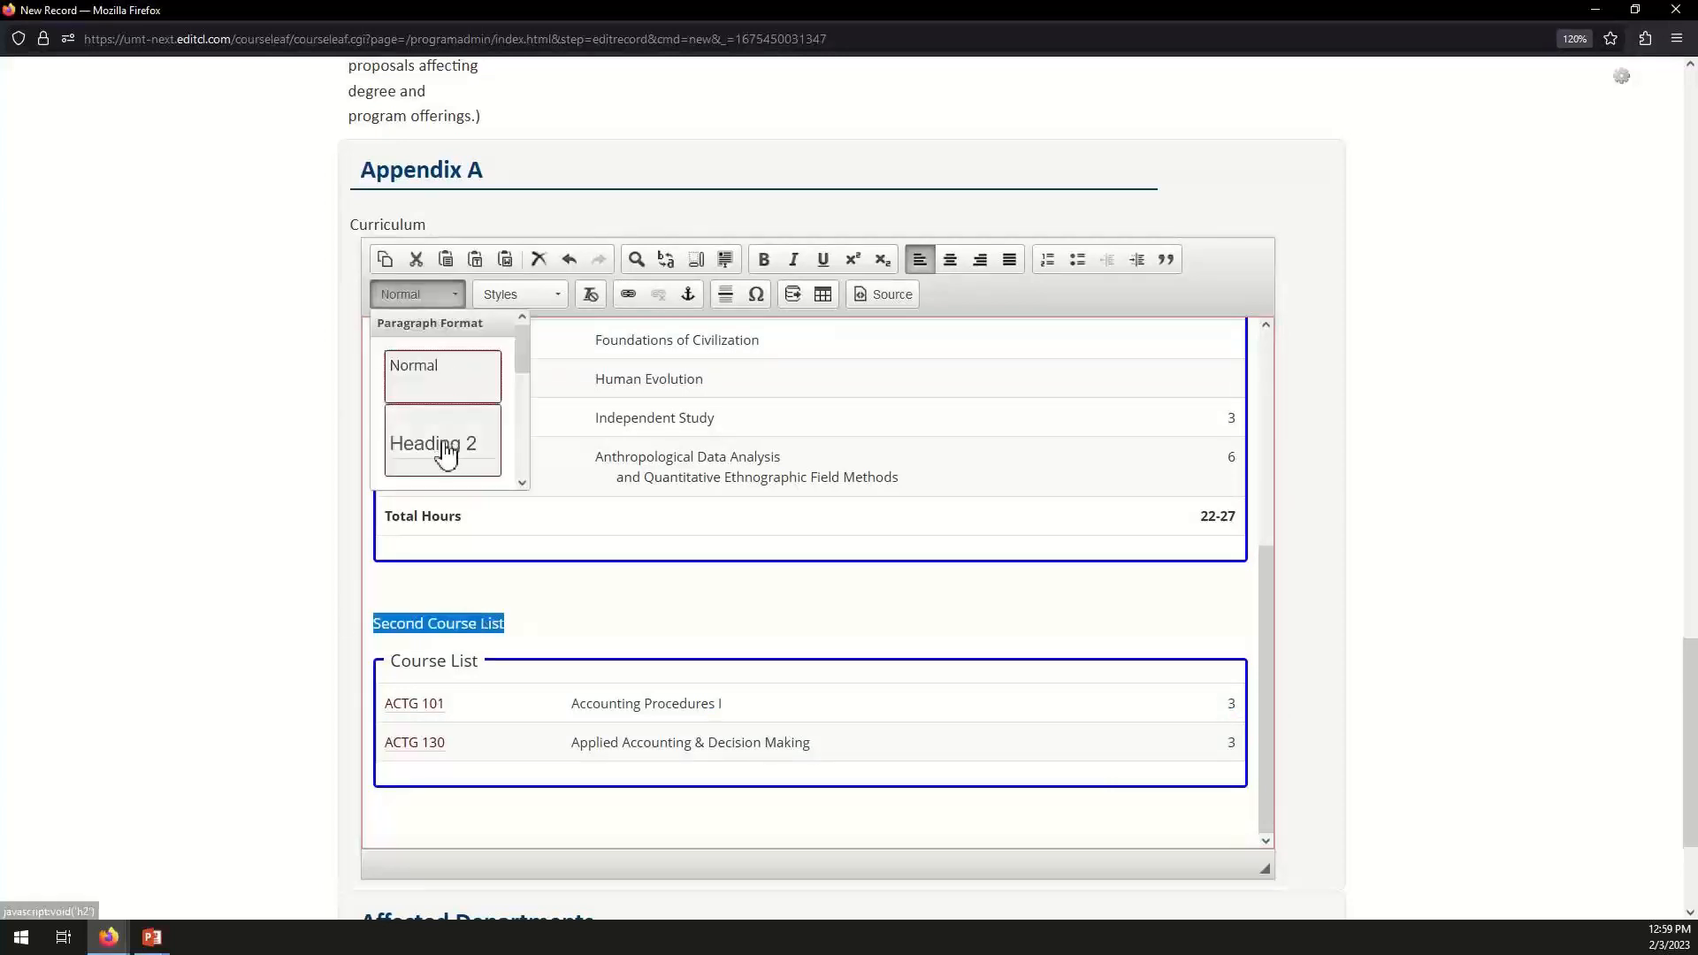
scroll(443, 469, "down", 1)
left_click(443, 409)
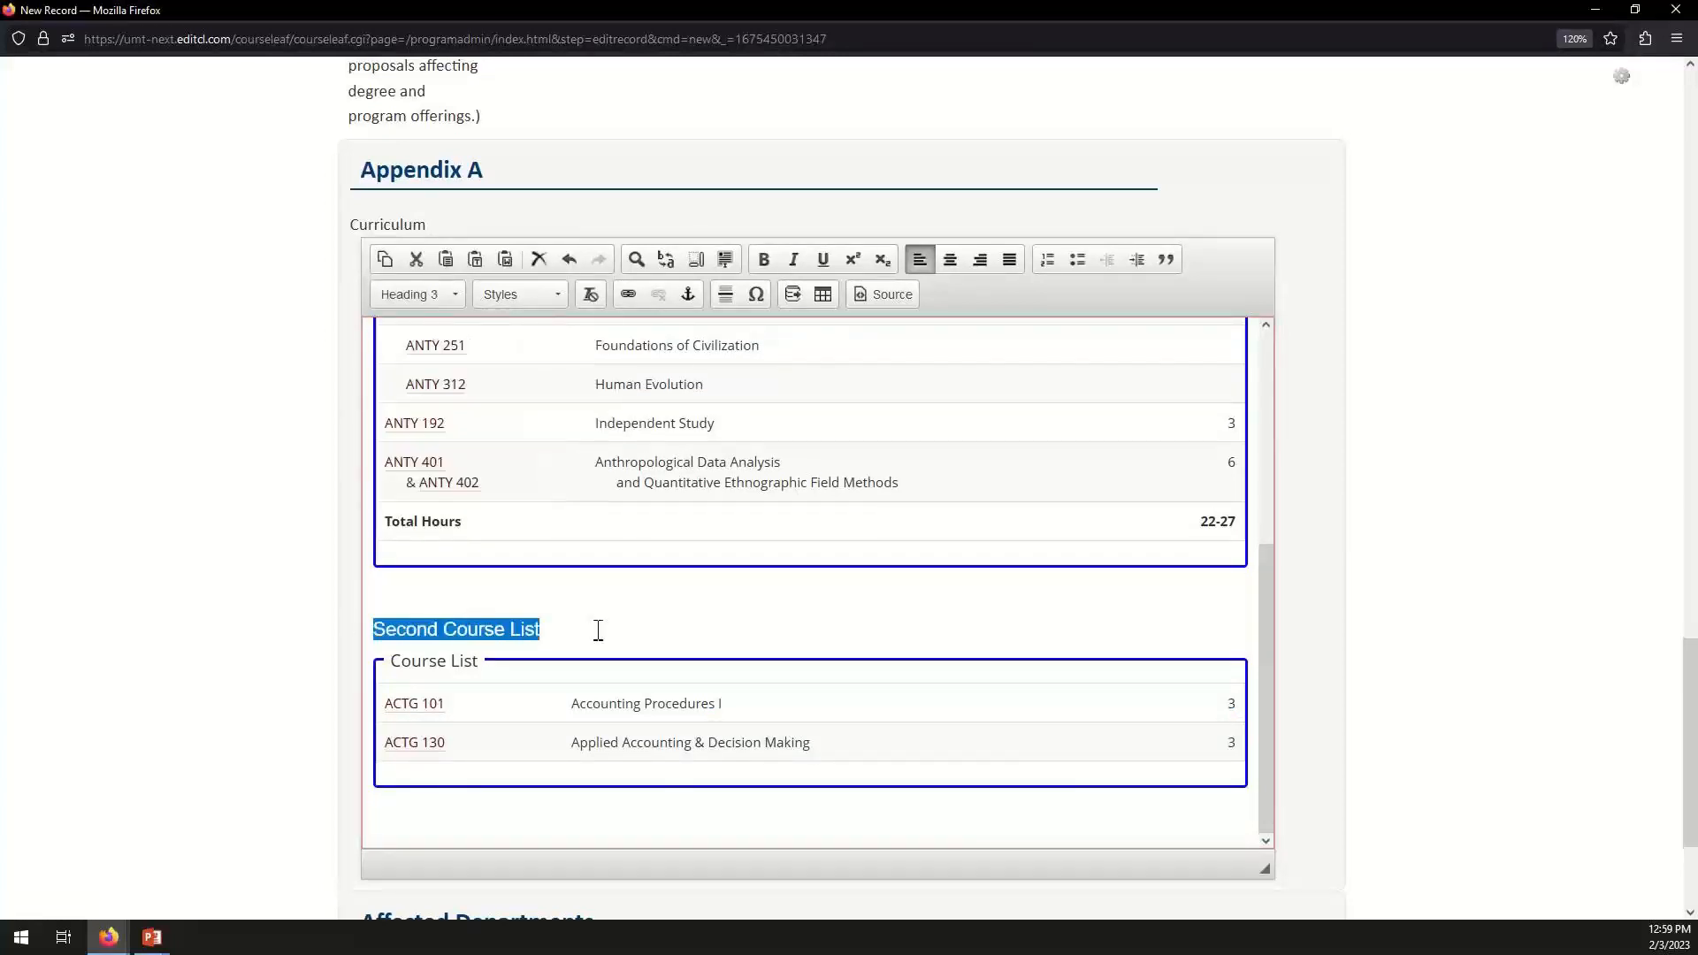
left_click(874, 654)
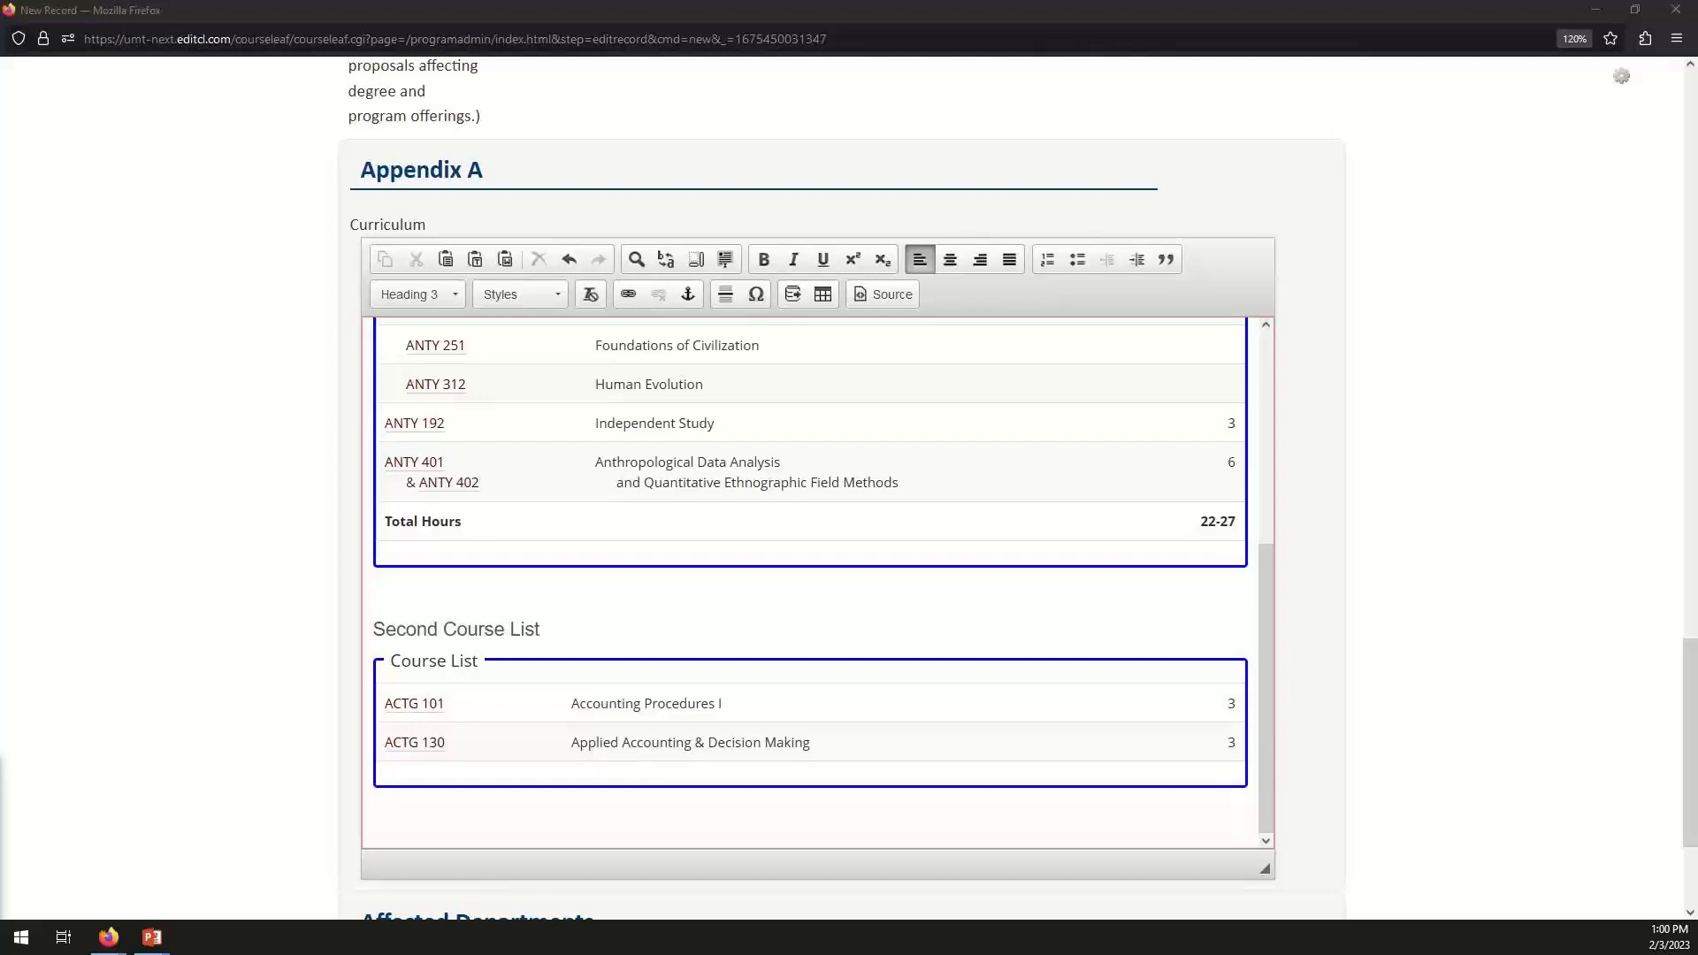
Leave the new program window and open the ACC 300B course change review on the Approve Pages page.
left_click(1642, 19)
left_click(1096, 18)
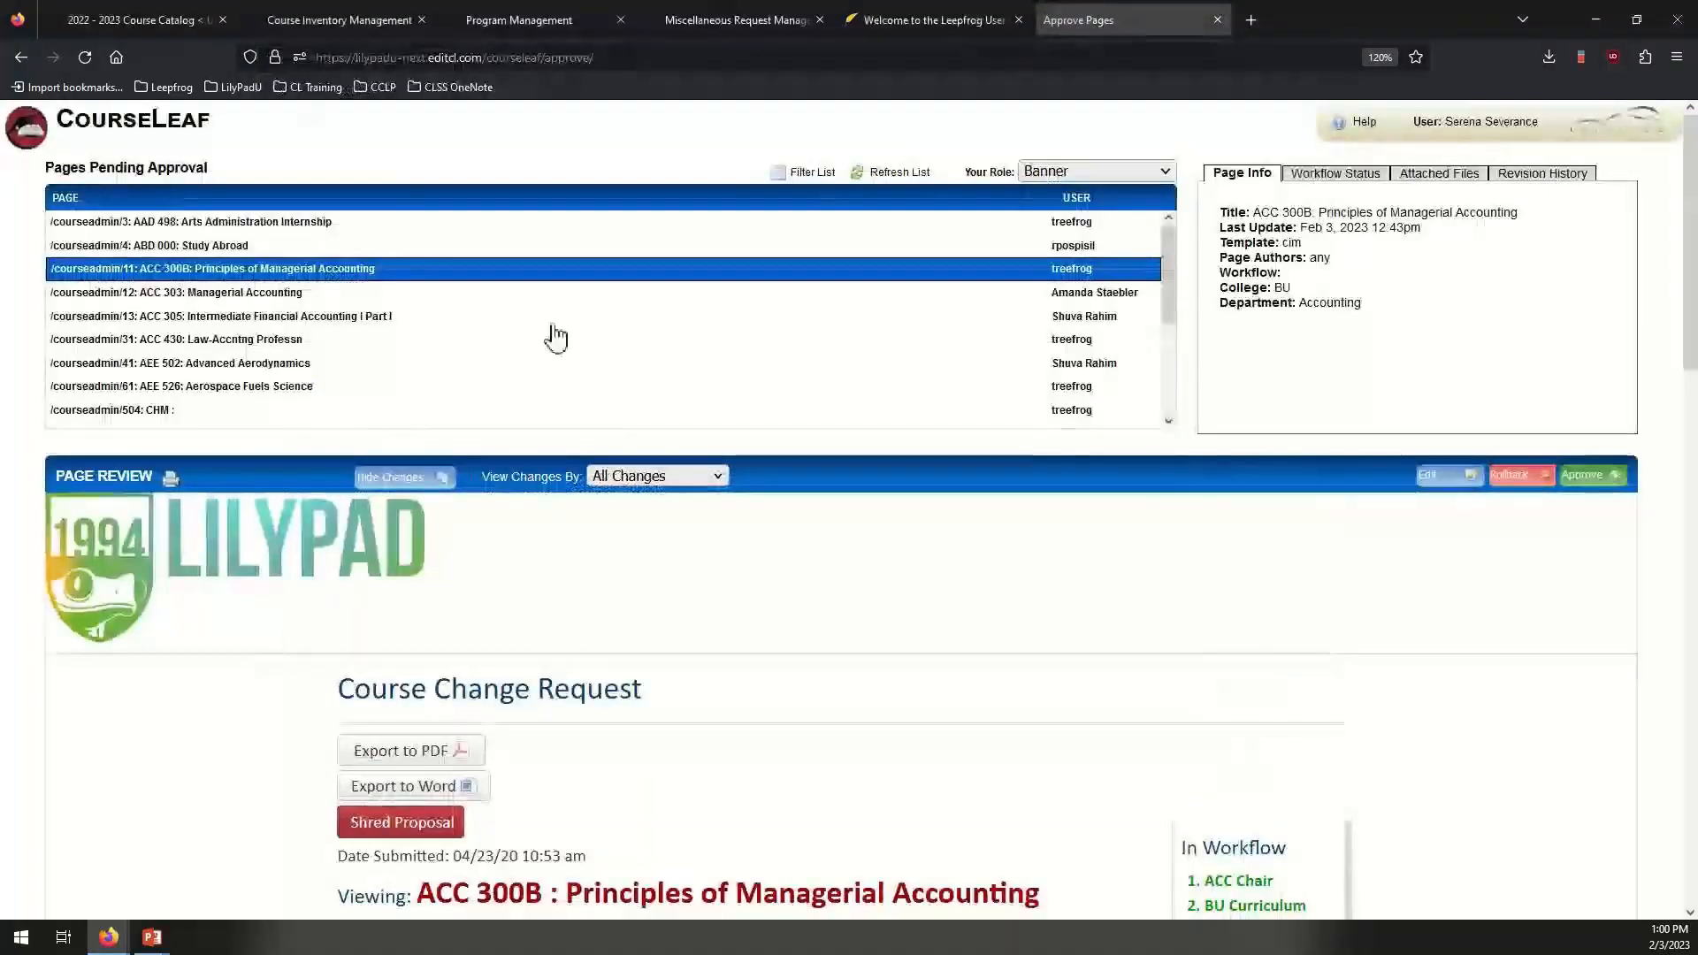
left_click(674, 478)
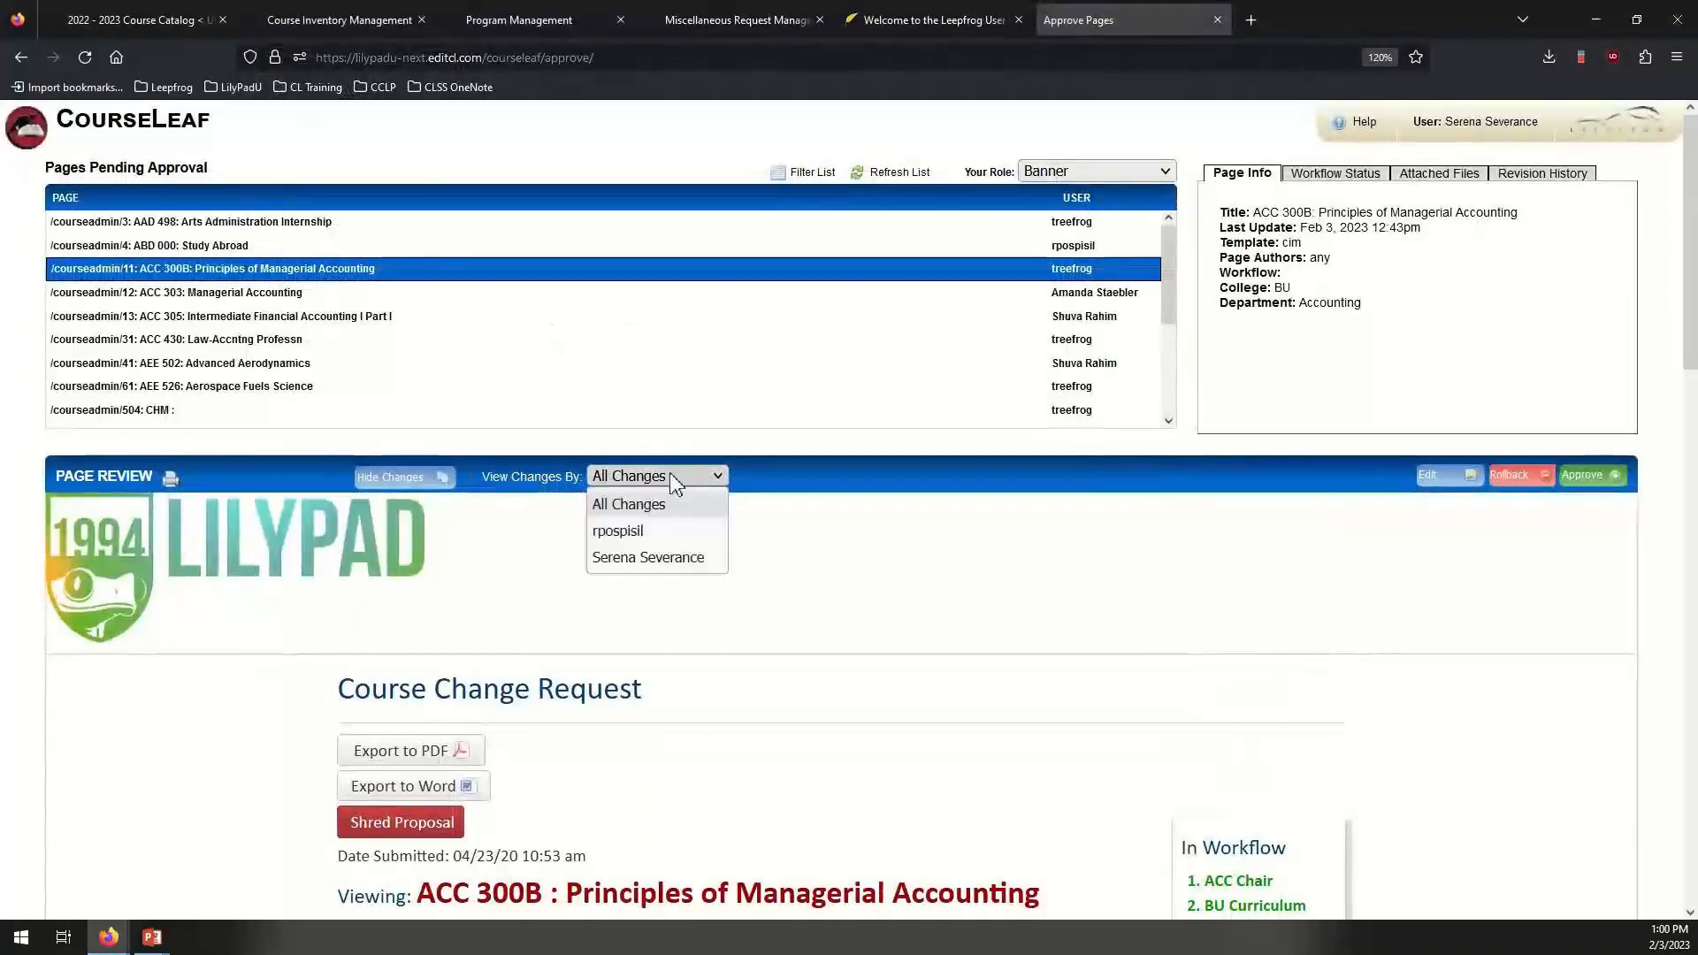
left_click(671, 477)
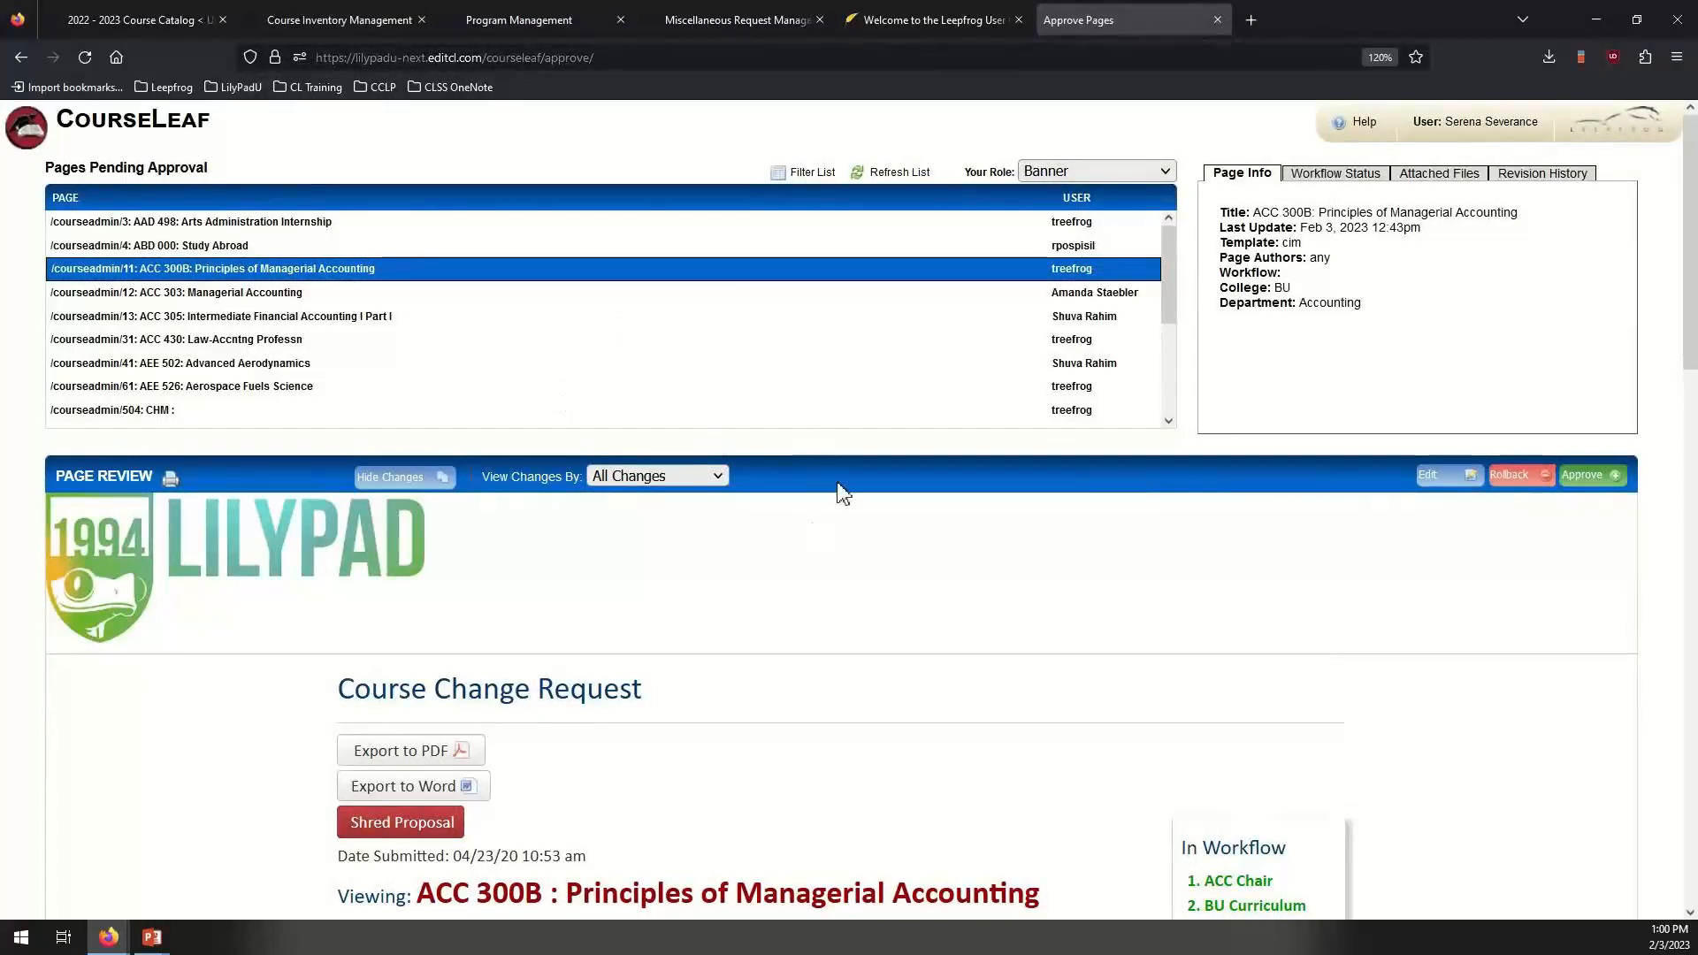
scroll(843, 493, "down", 4)
scroll(810, 491, "up", 1)
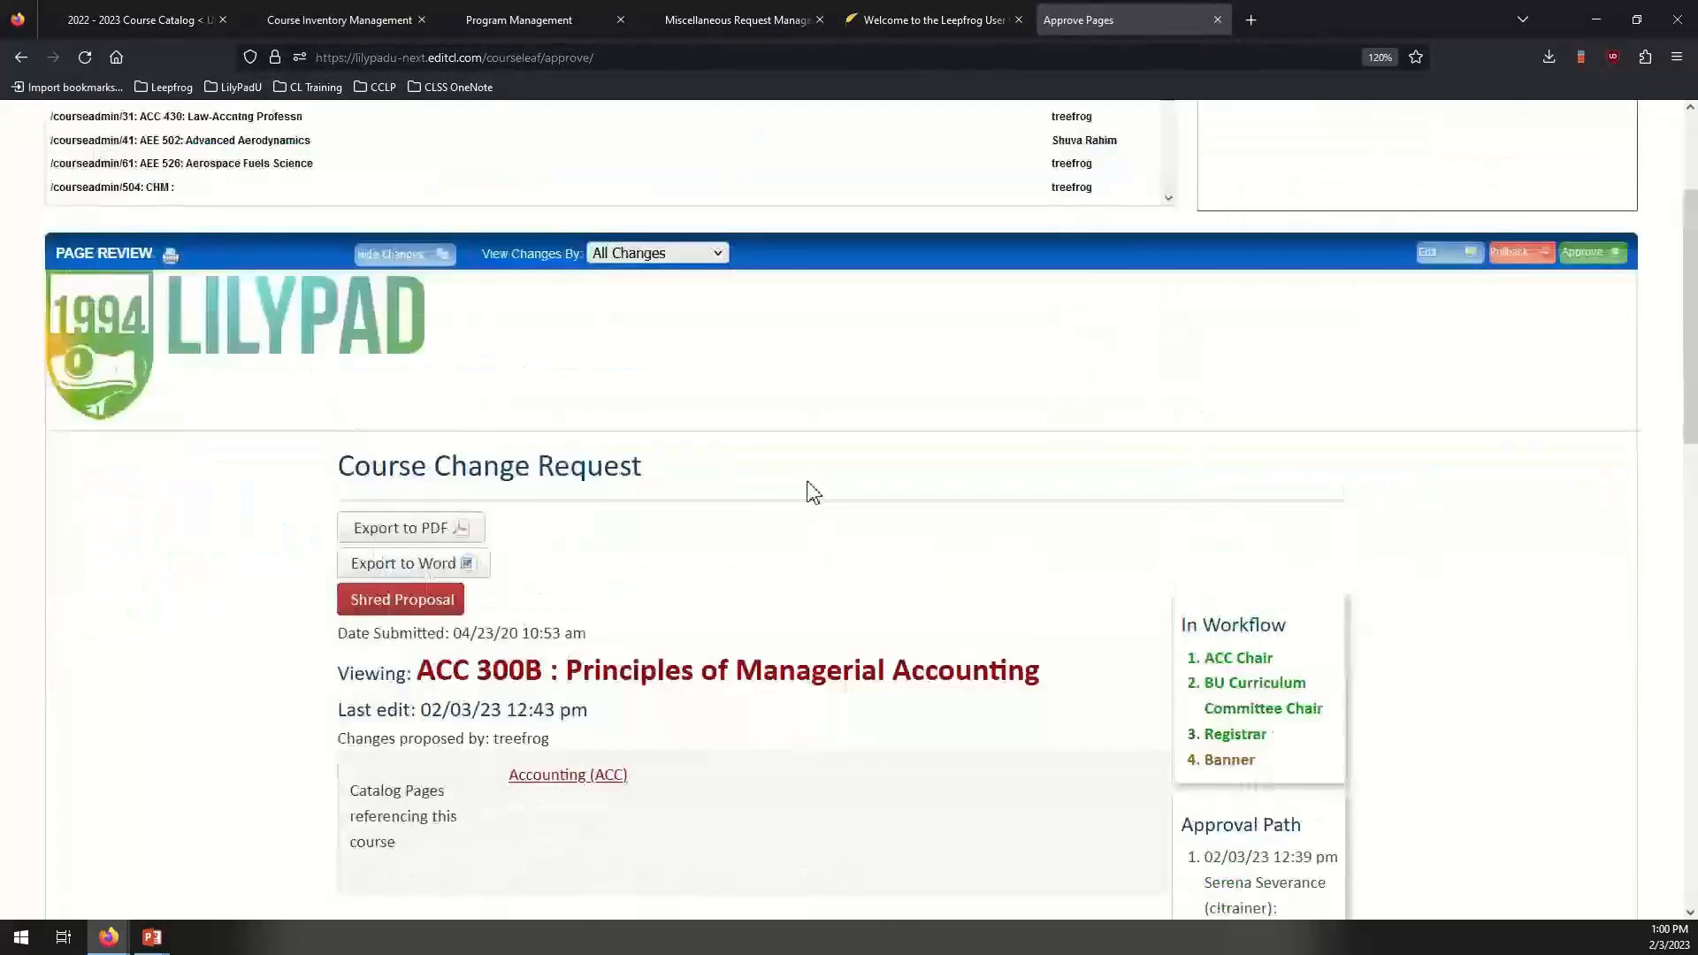
Show only the first listed editor's changes in the ACC 300B review and examine the marked edits.
left_click(692, 257)
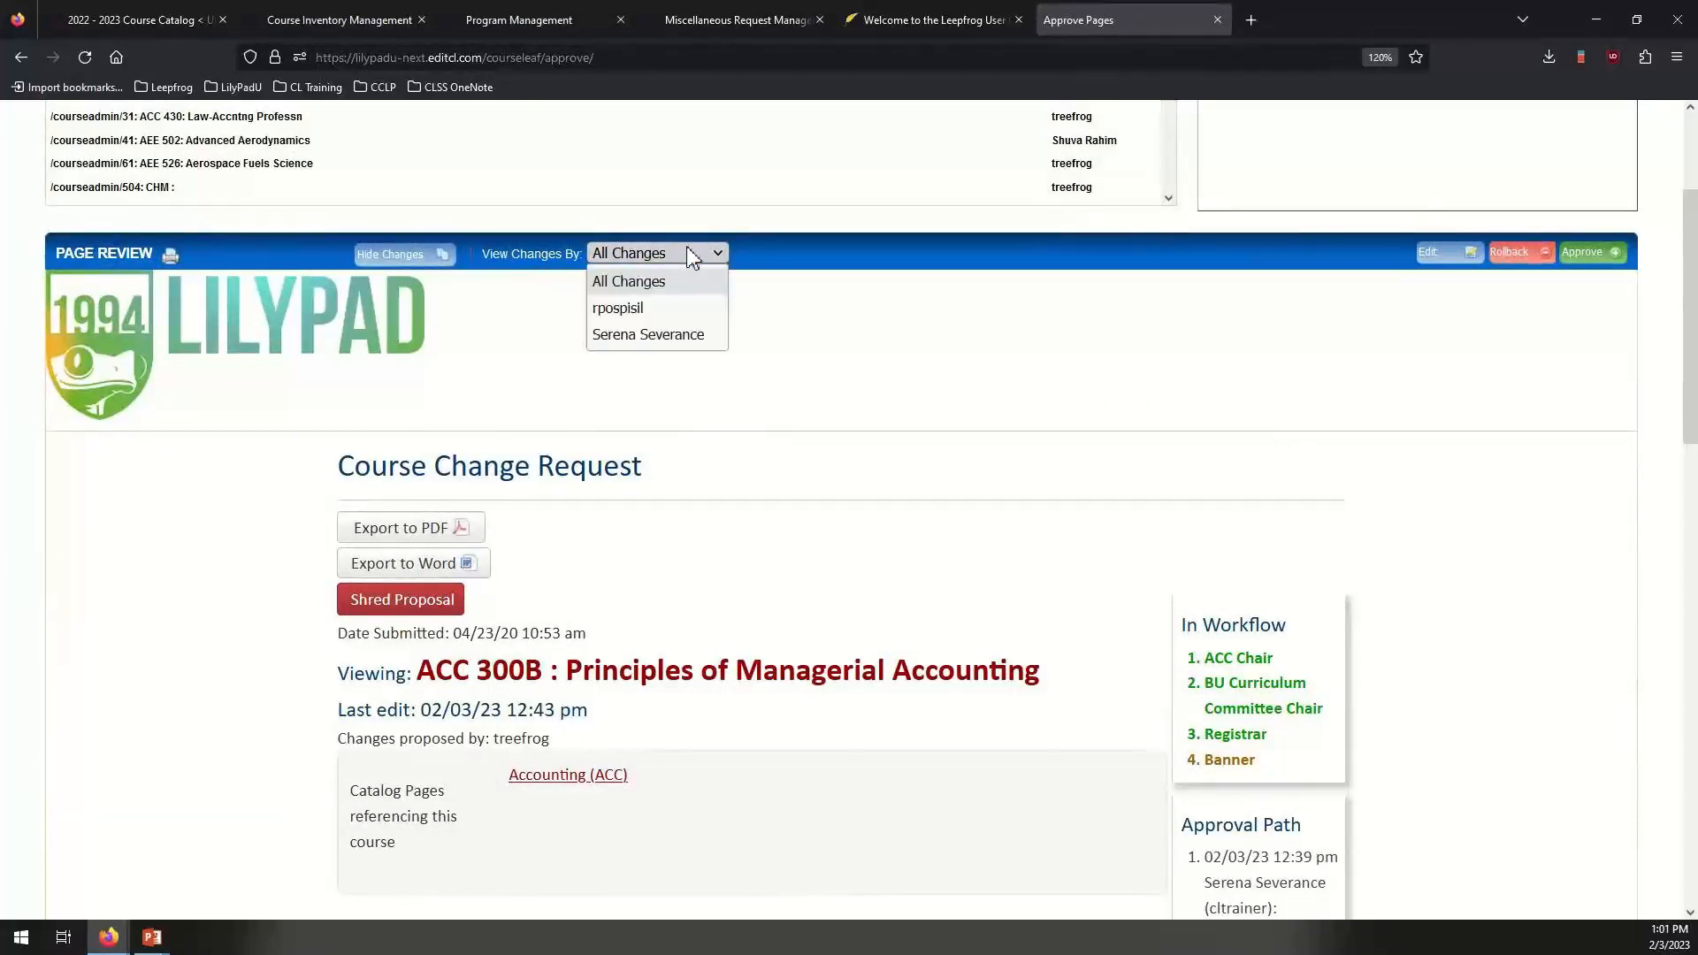
left_click(633, 309)
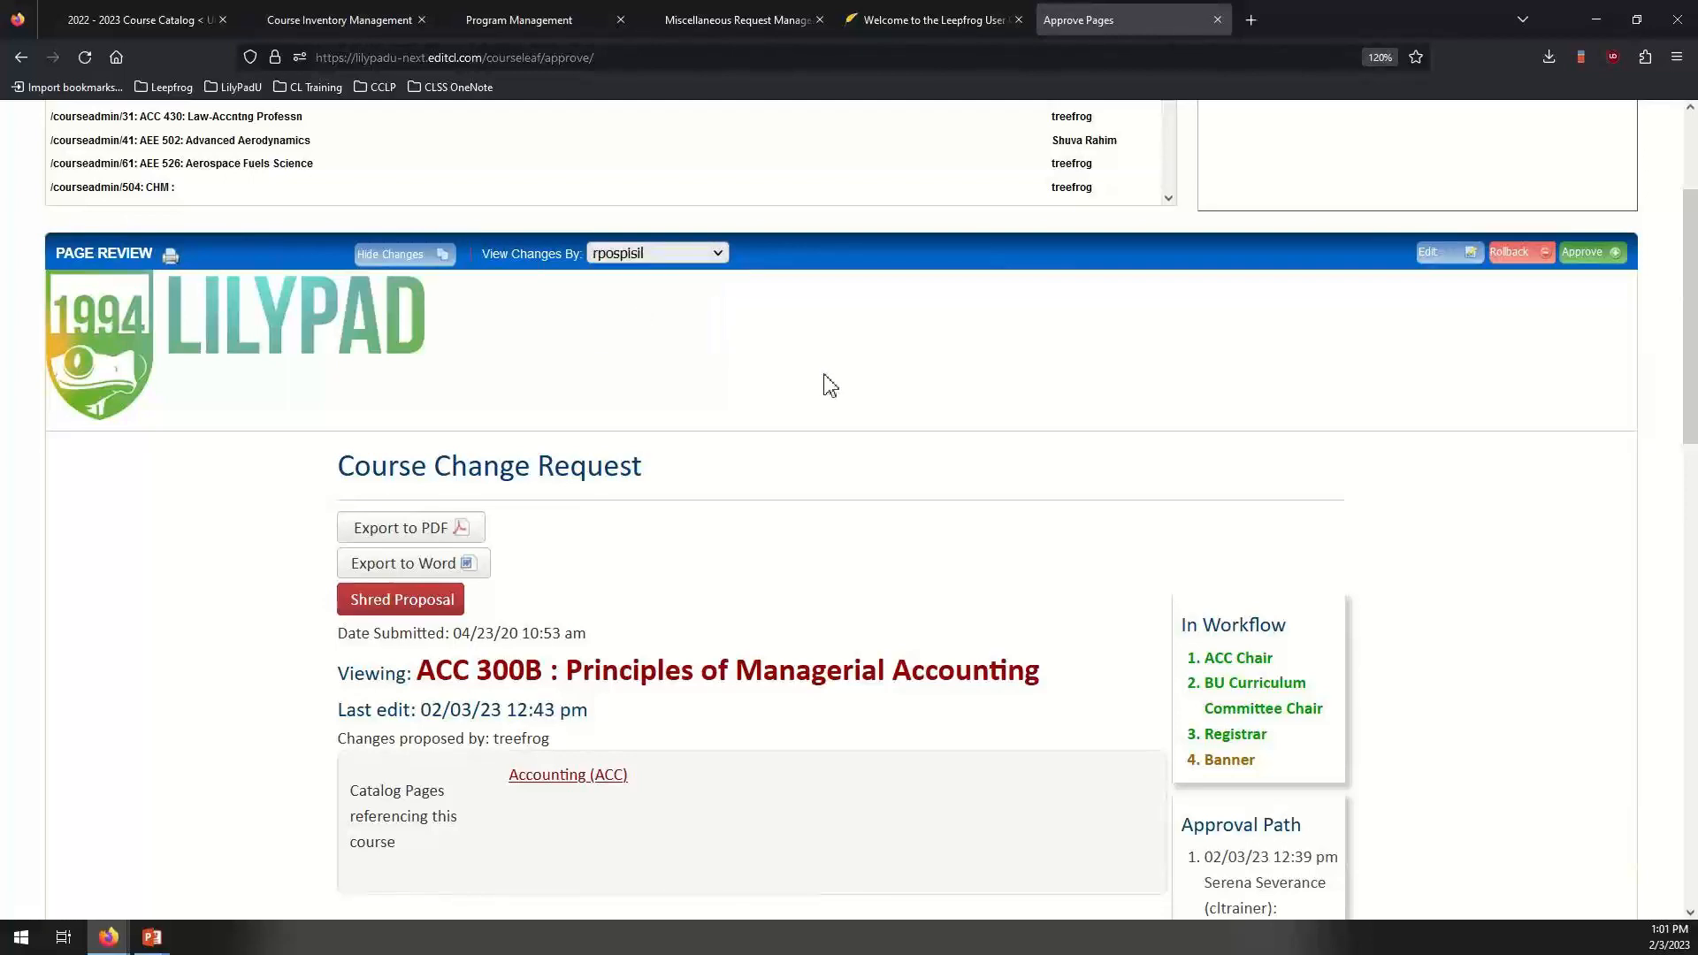
scroll(830, 385, "down", 5)
scroll(827, 384, "down", 4)
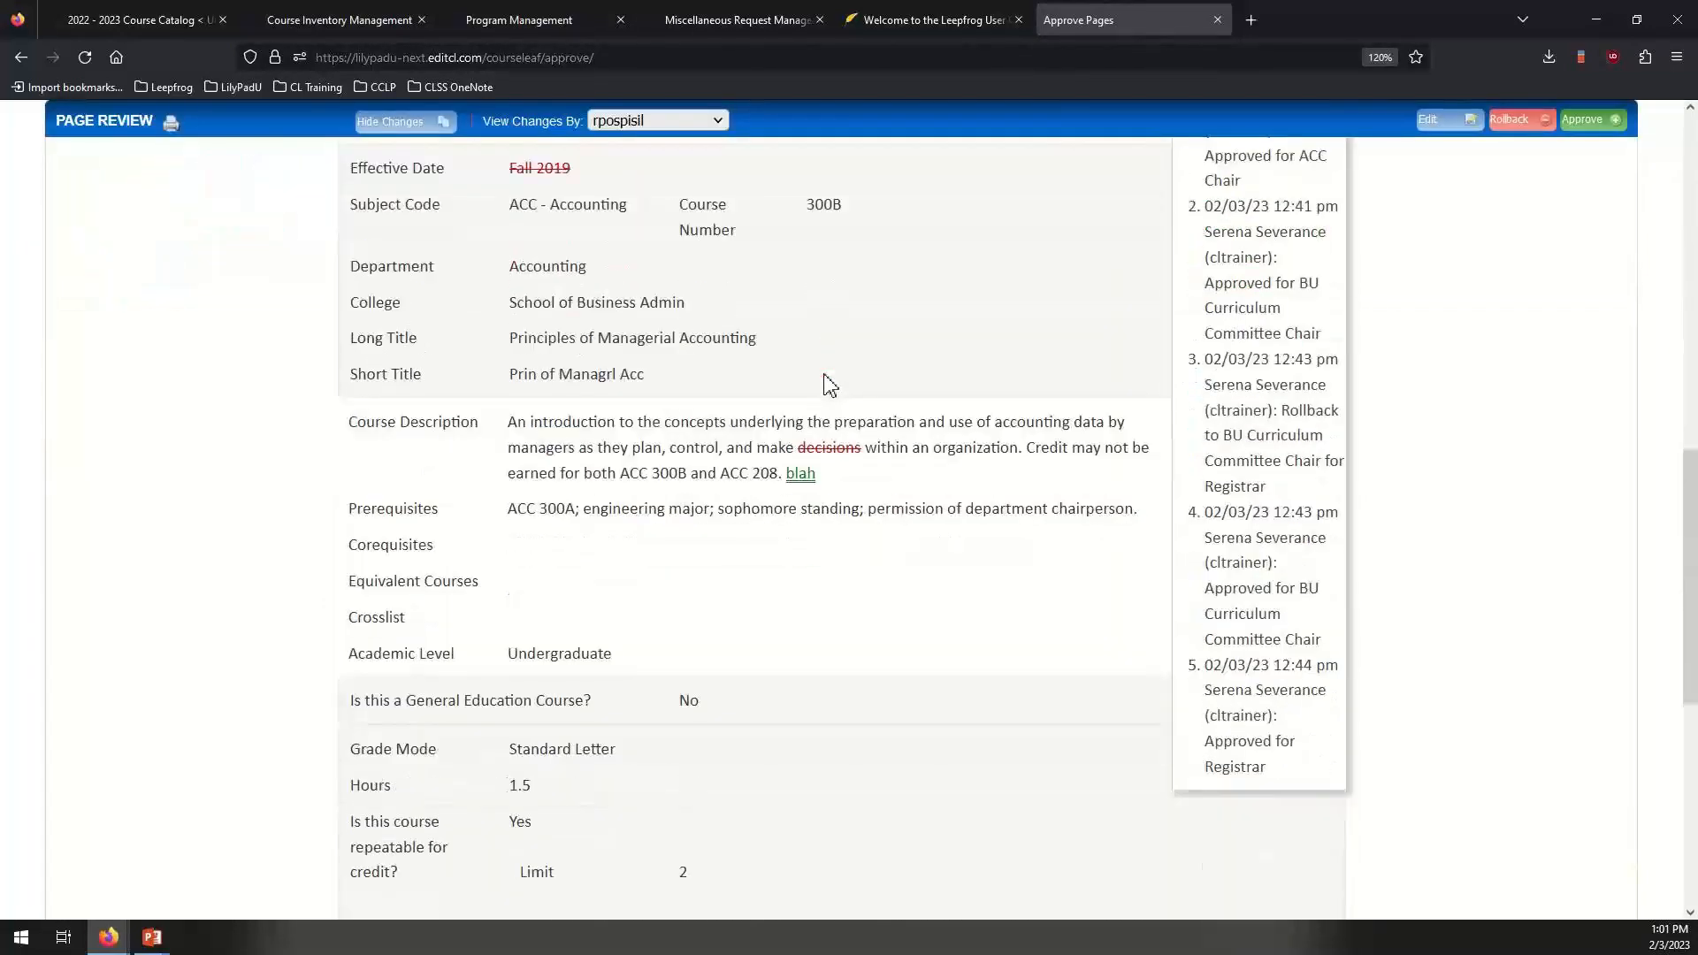
scroll(827, 384, "up", 1)
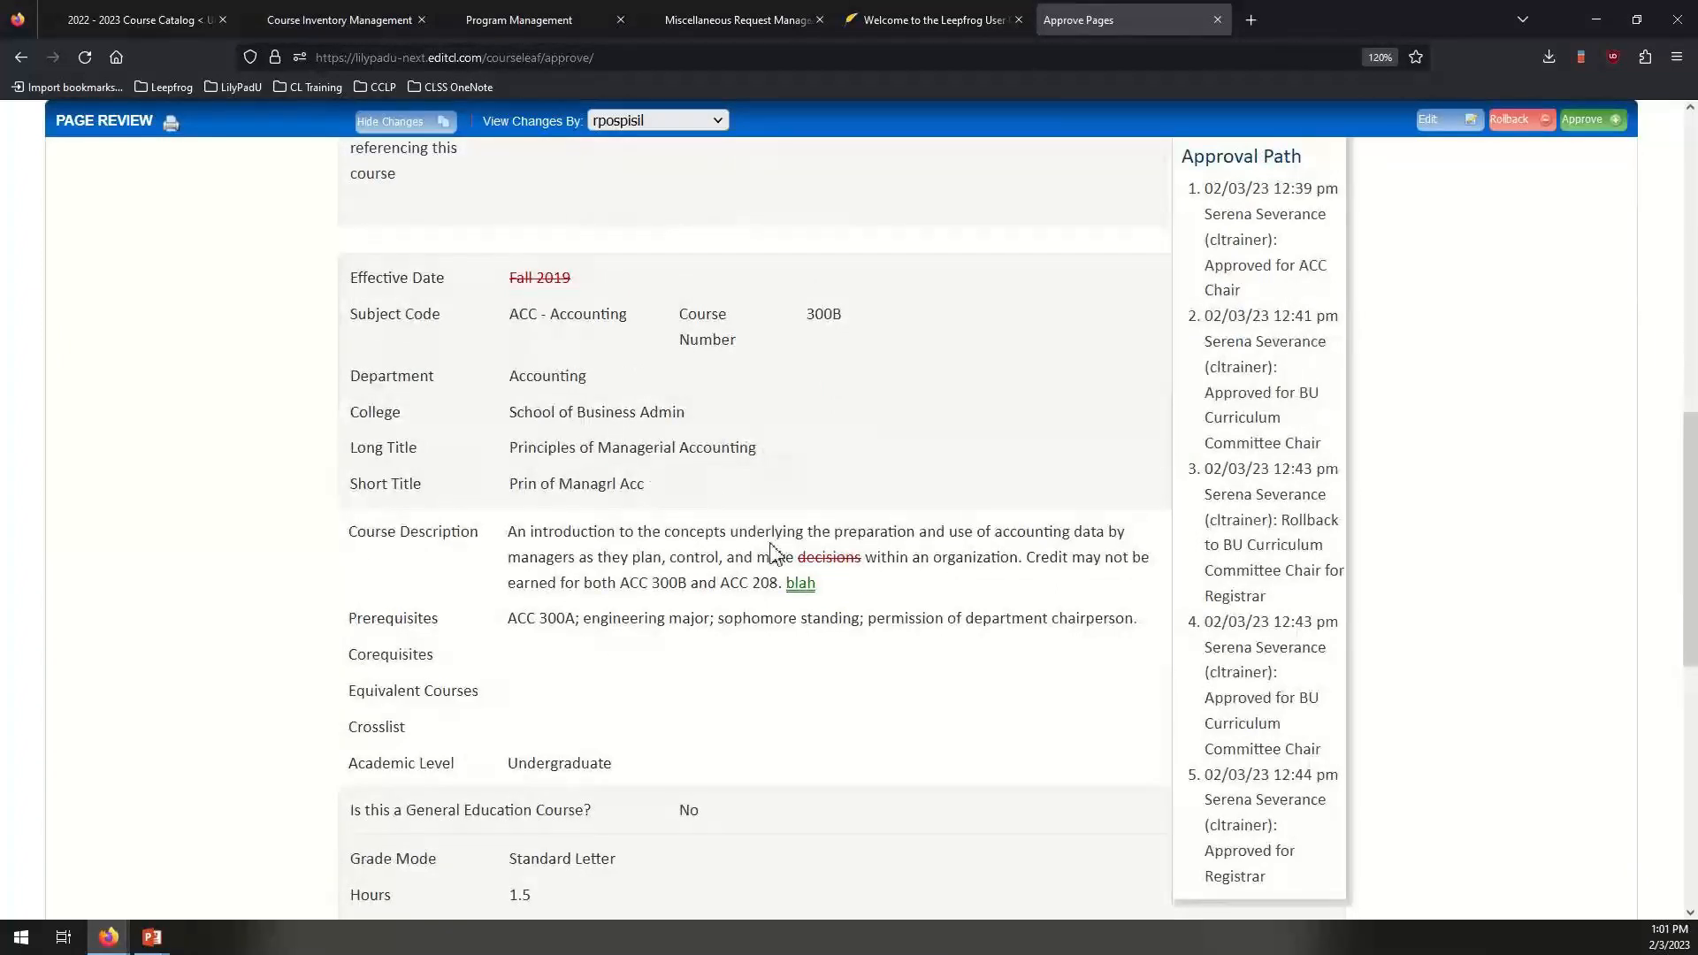
scroll(773, 494, "down", 6)
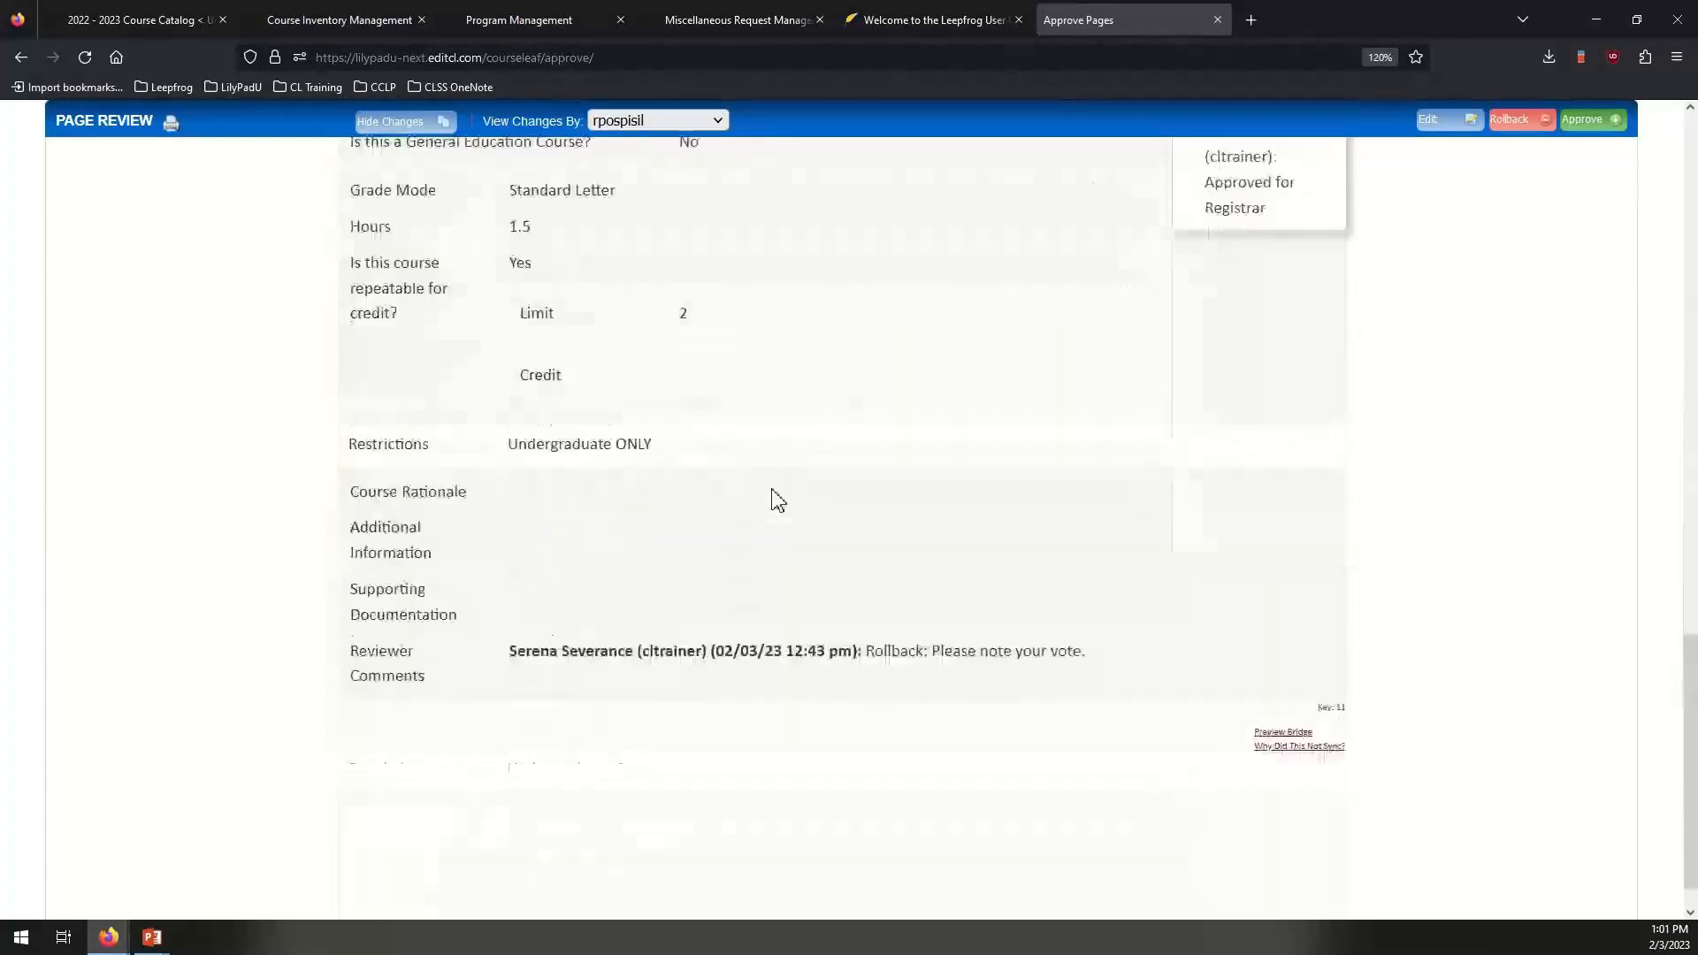
scroll(774, 495, "up", 5)
scroll(773, 496, "up", 10)
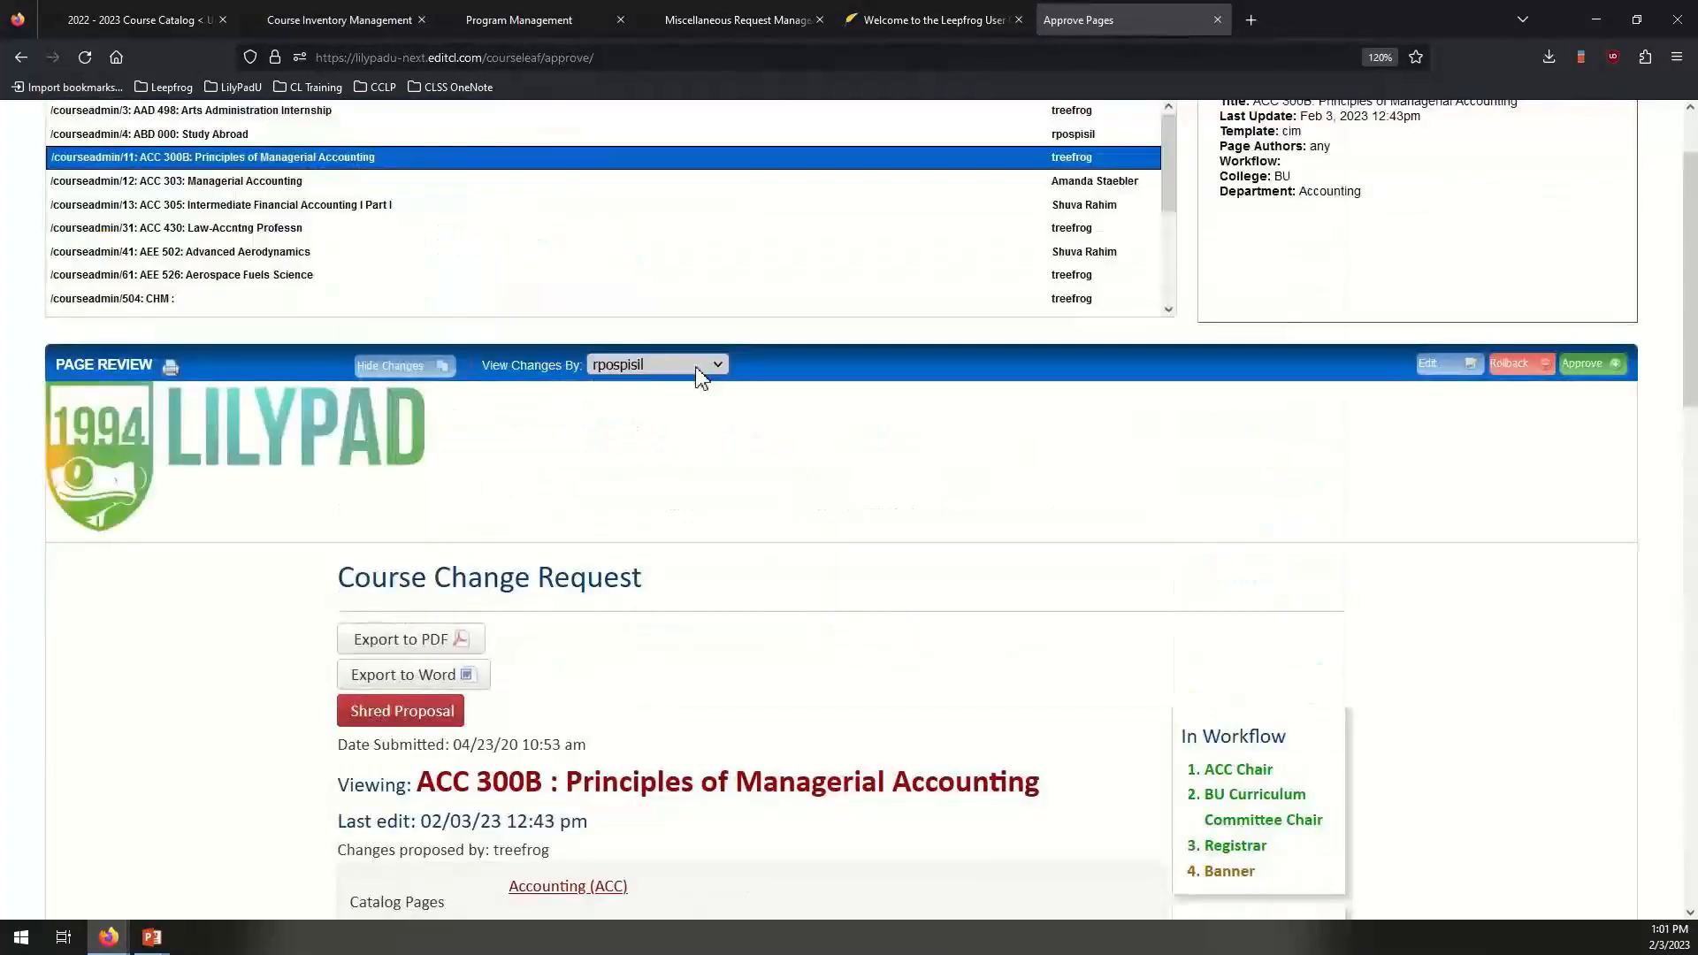
Switch the ACC 300B review to the second listed editor's changes and examine the marked edits and reviewer comments.
left_click(705, 366)
left_click(641, 447)
scroll(860, 522, "down", 7)
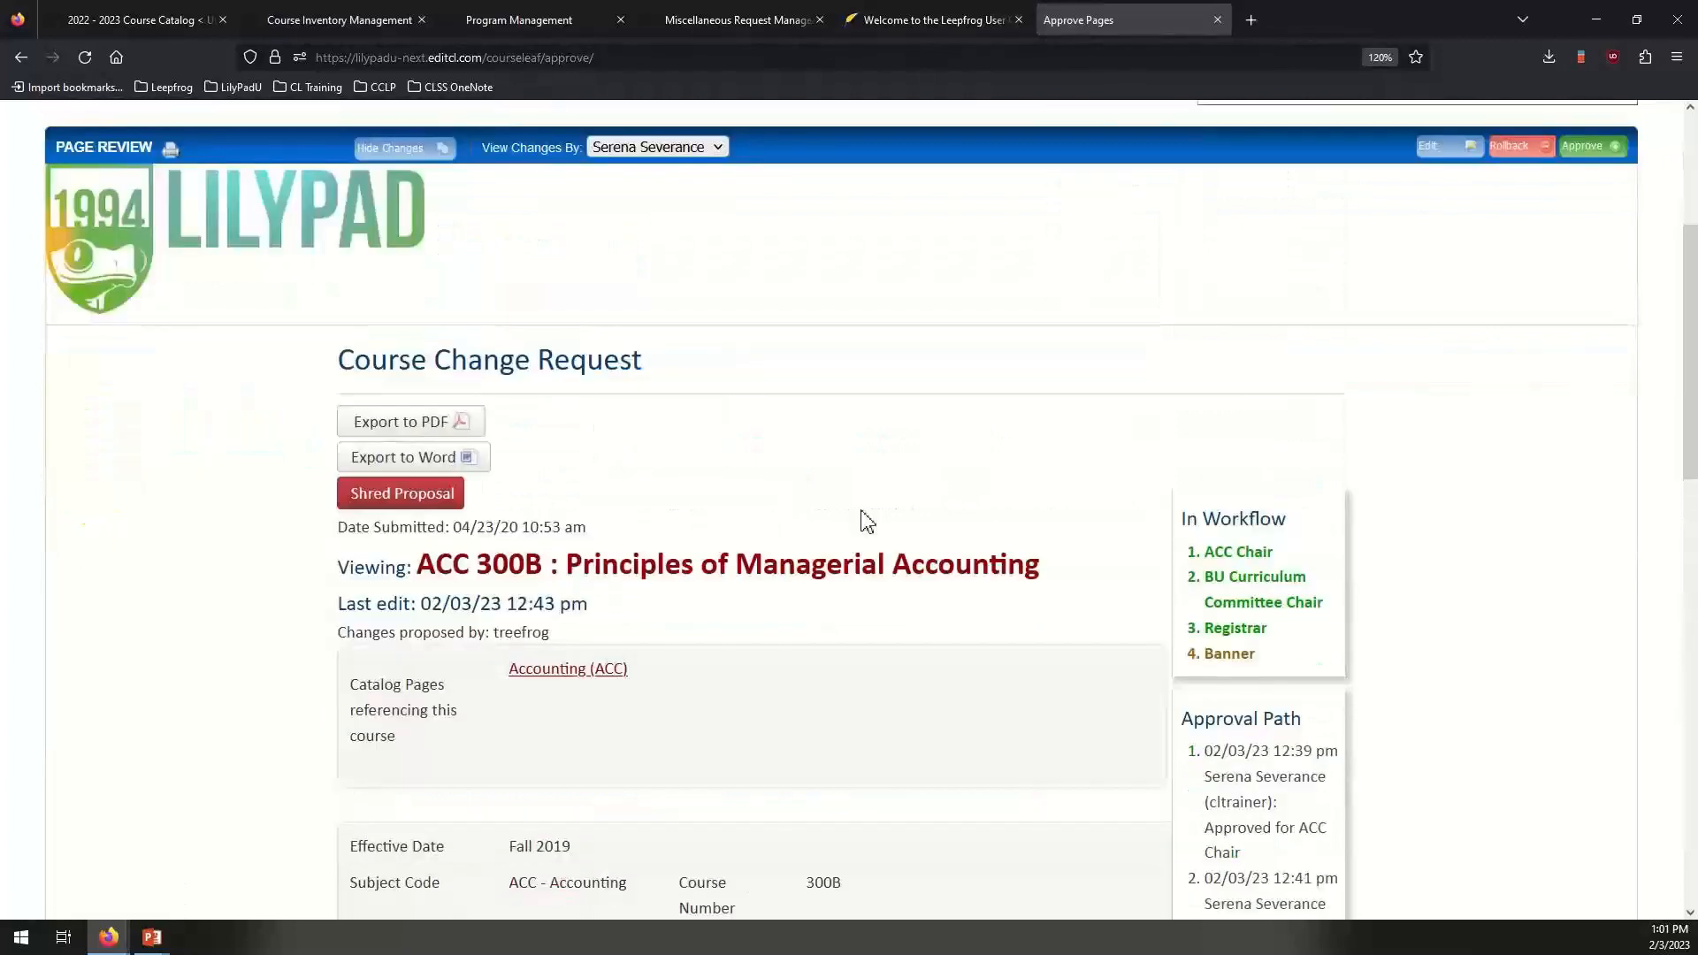
scroll(863, 520, "down", 2)
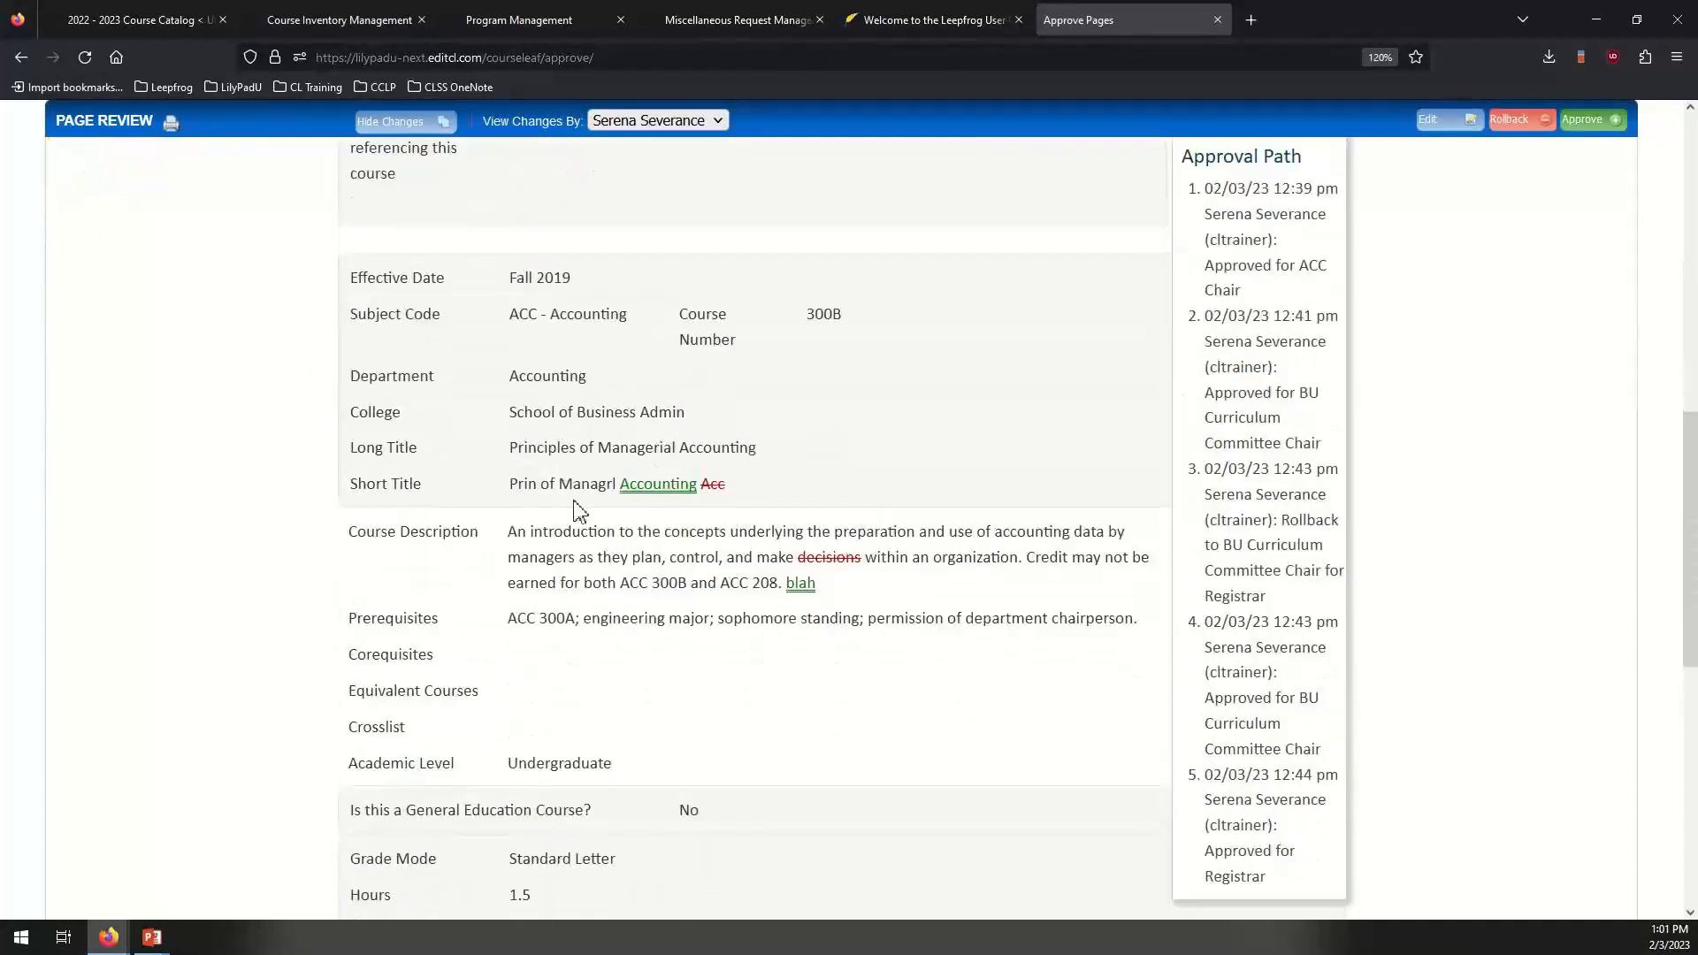
scroll(773, 615, "down", 5)
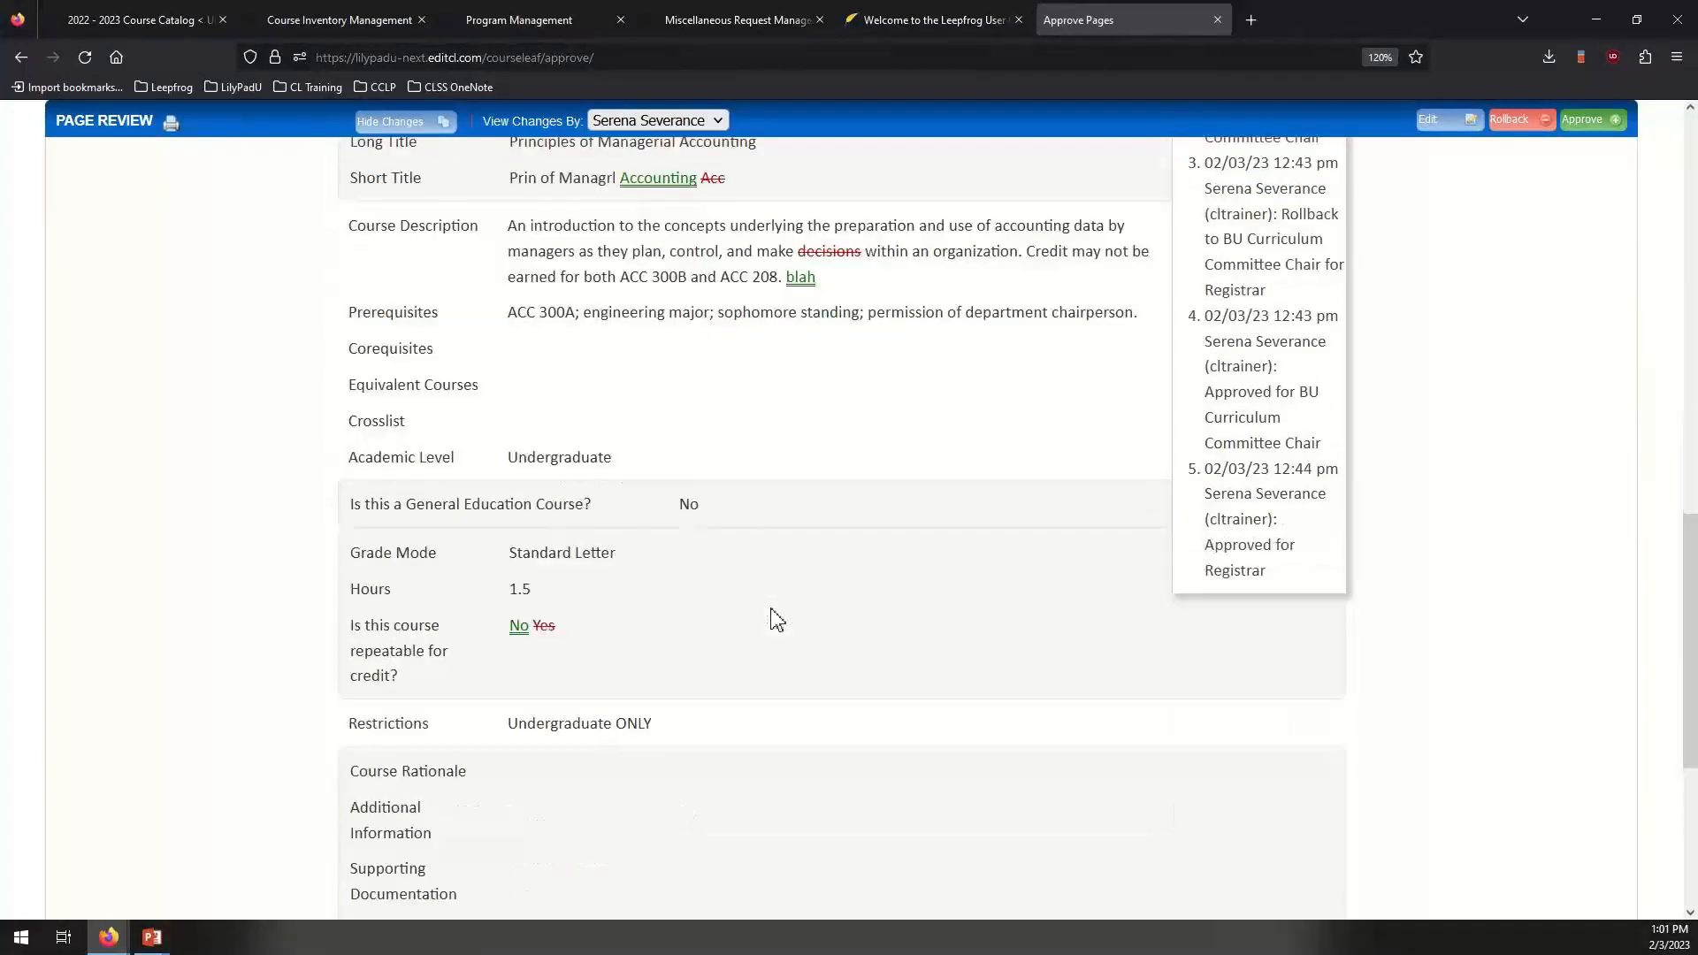
scroll(777, 620, "down", 2)
scroll(777, 620, "up", 7)
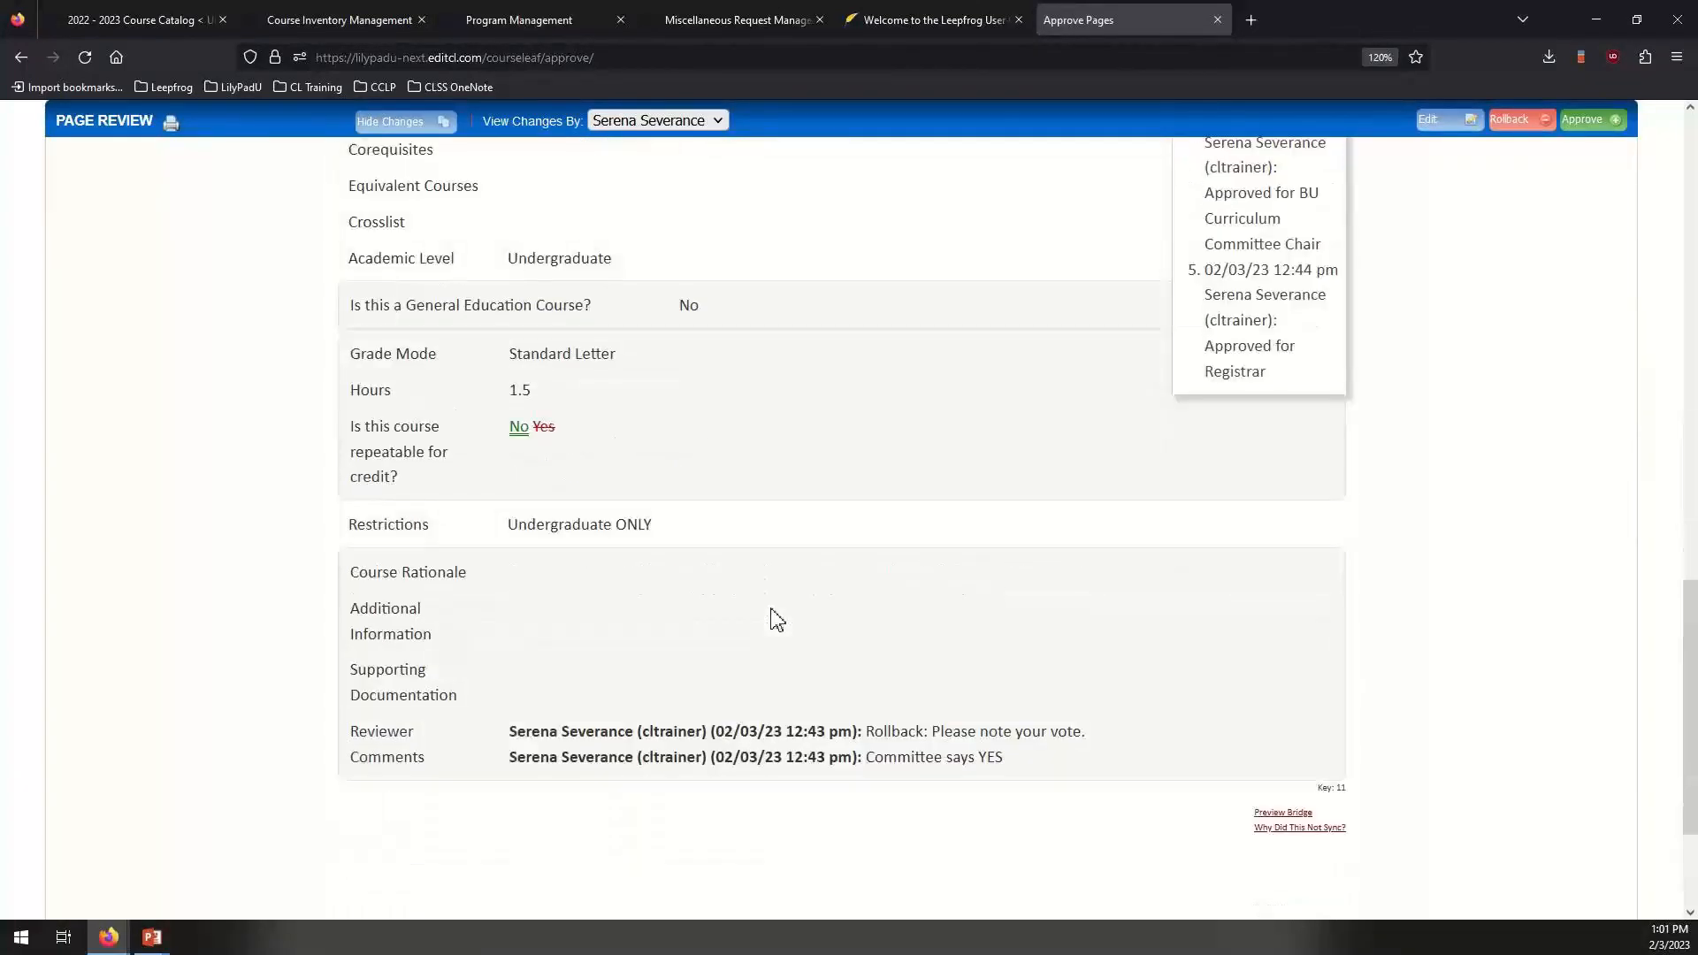
scroll(775, 617, "up", 6)
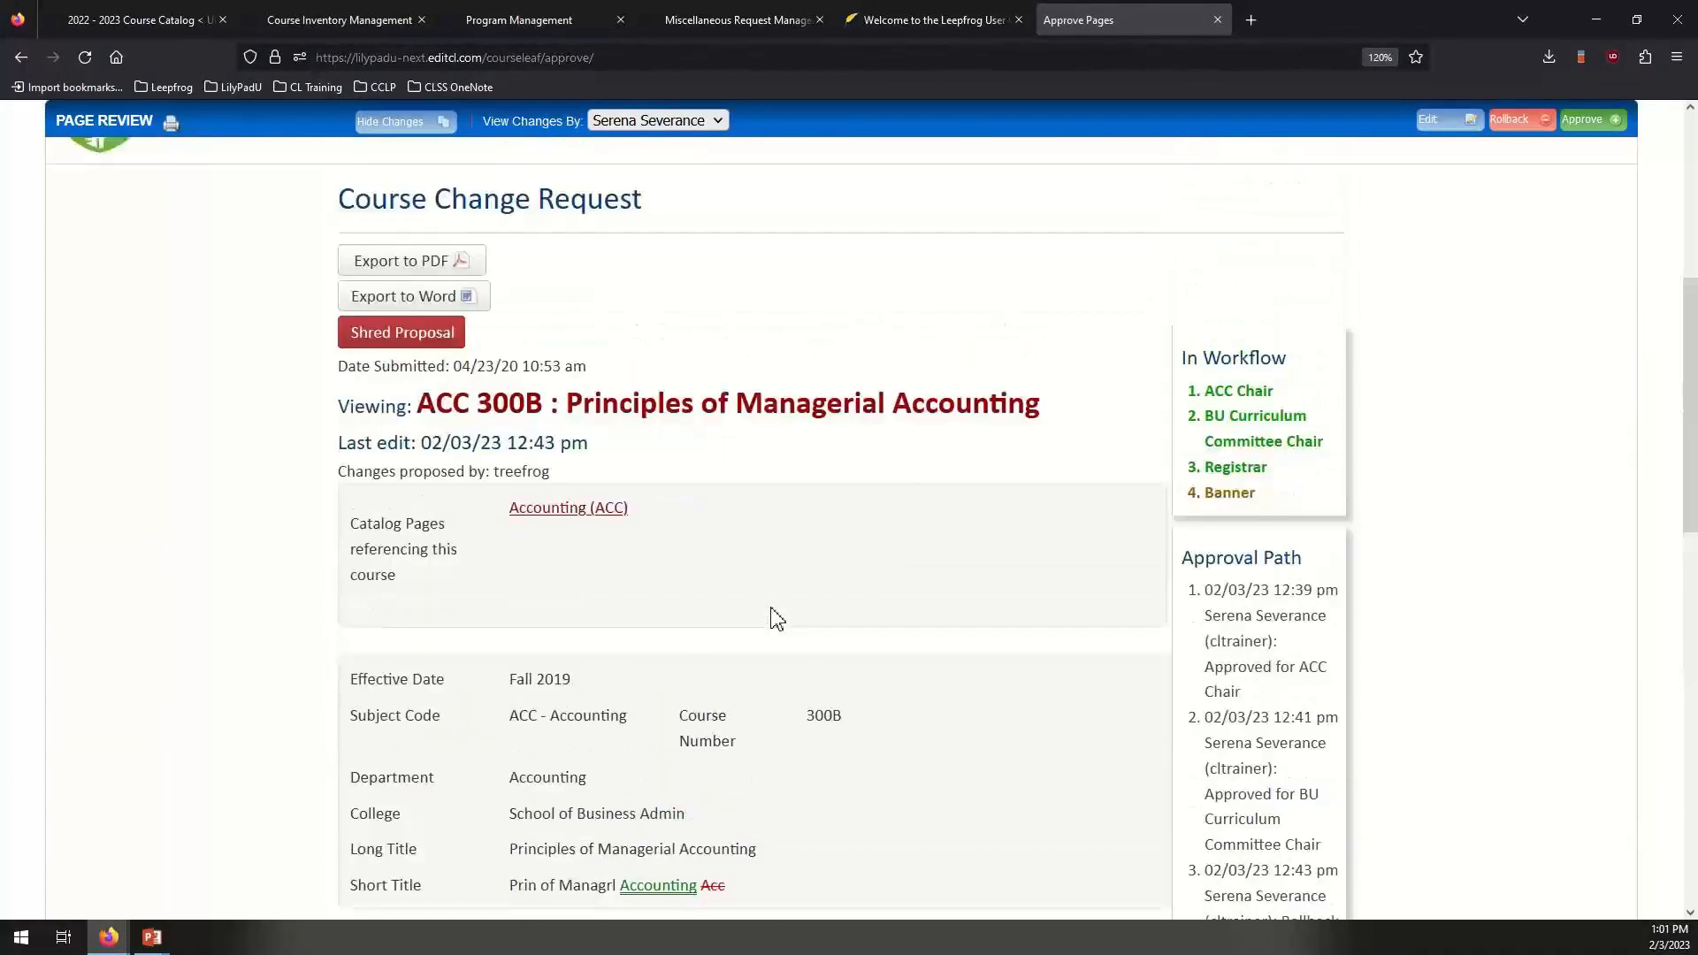
scroll(756, 593, "down", 1)
scroll(757, 593, "up", 3)
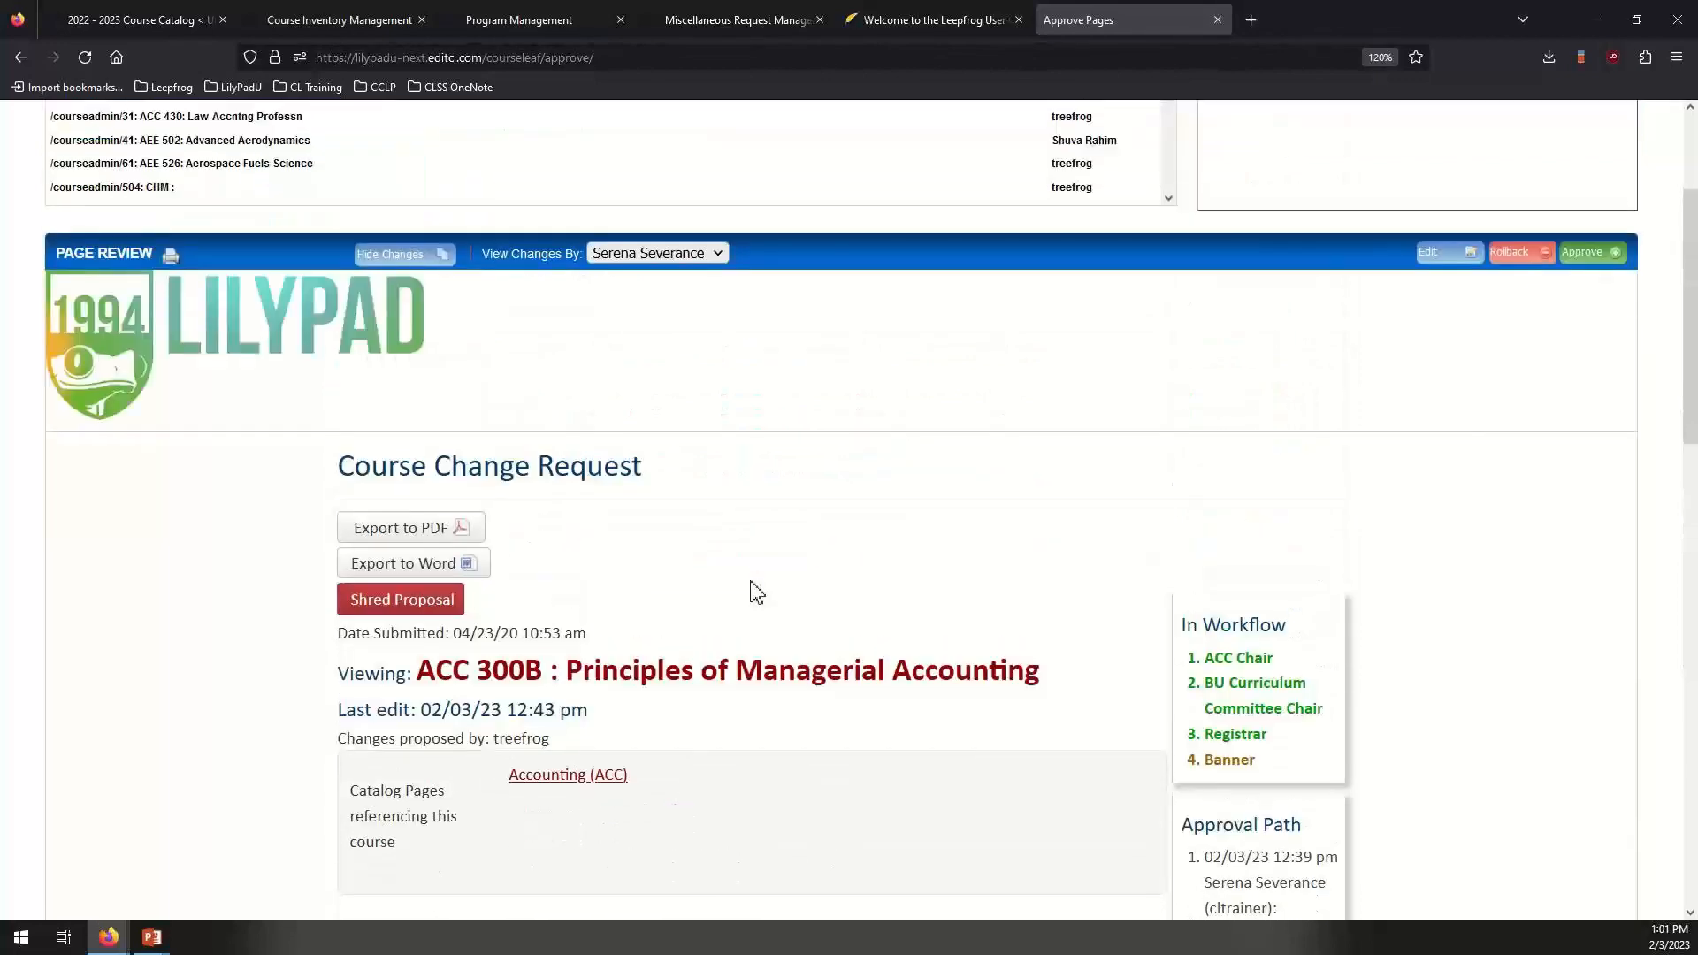
left_click(704, 255)
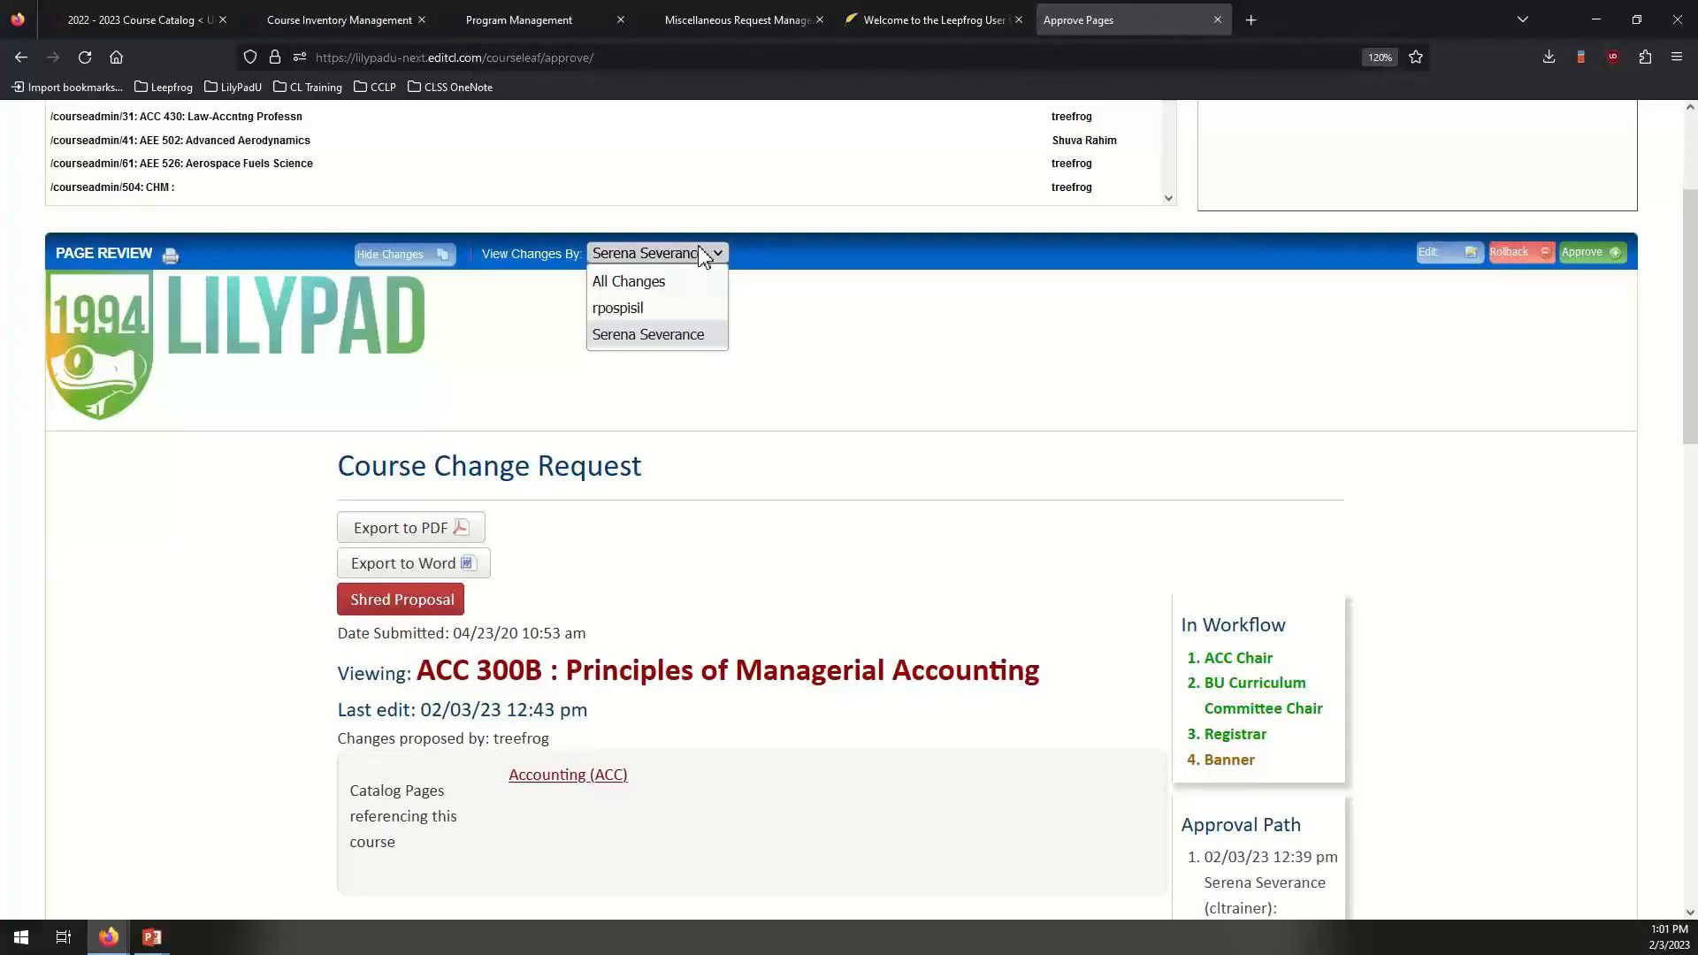
left_click(703, 256)
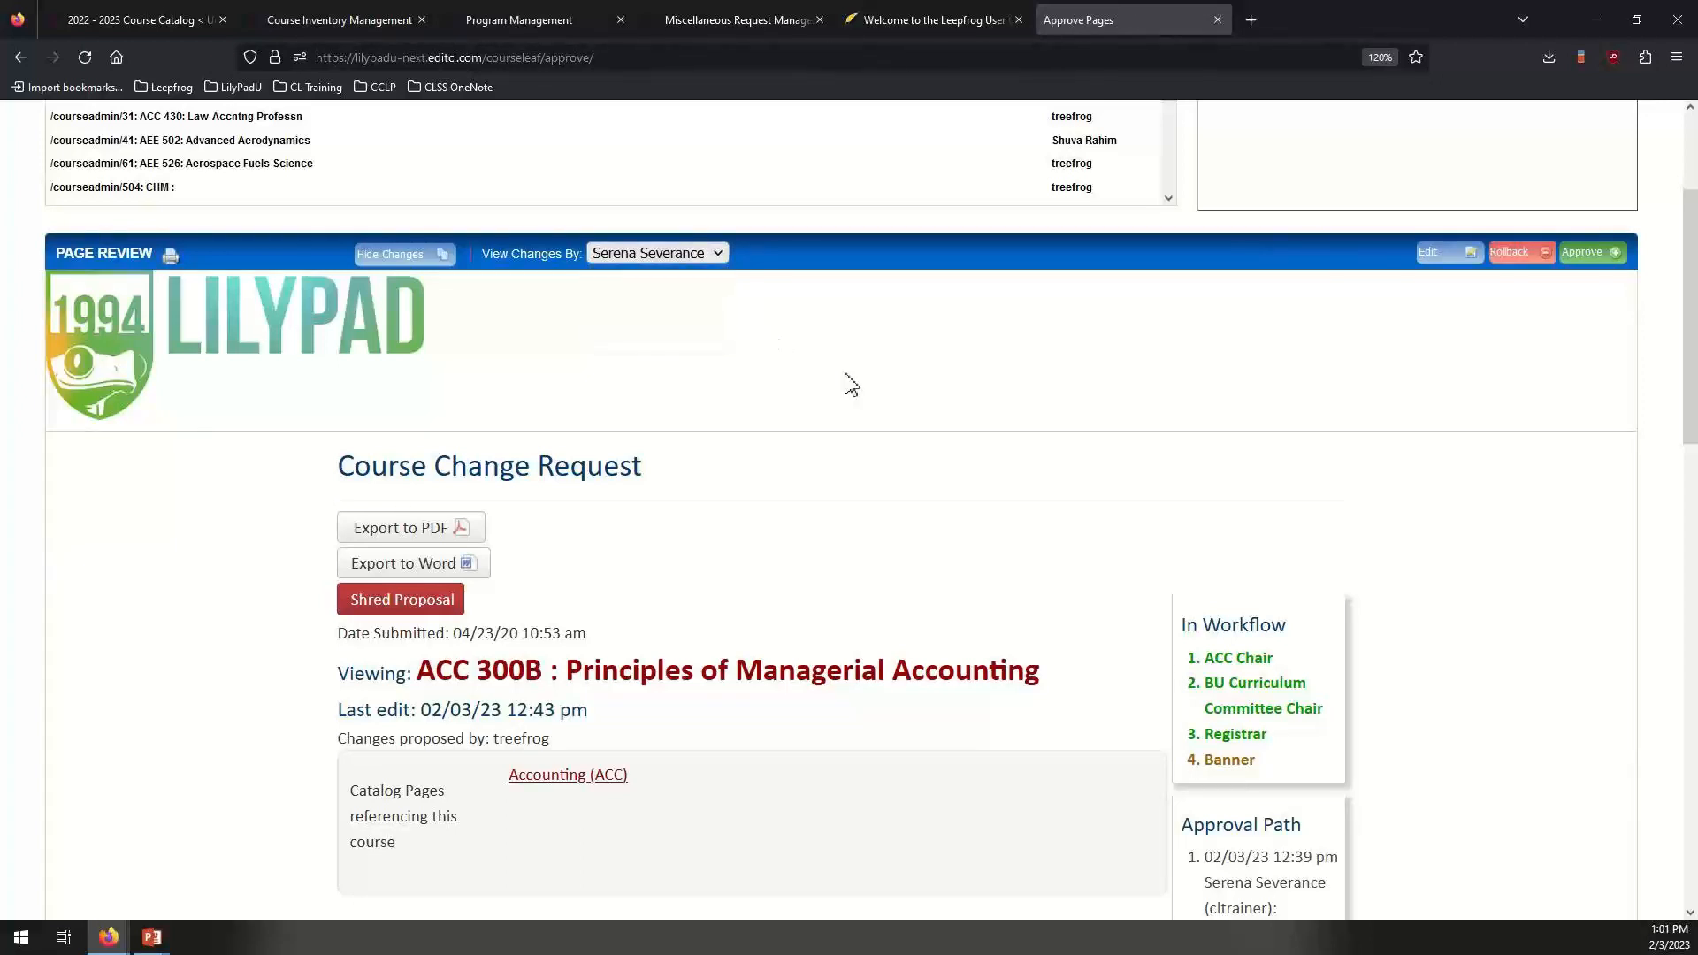
scroll(798, 451, "up", 1)
scroll(798, 452, "up", 2)
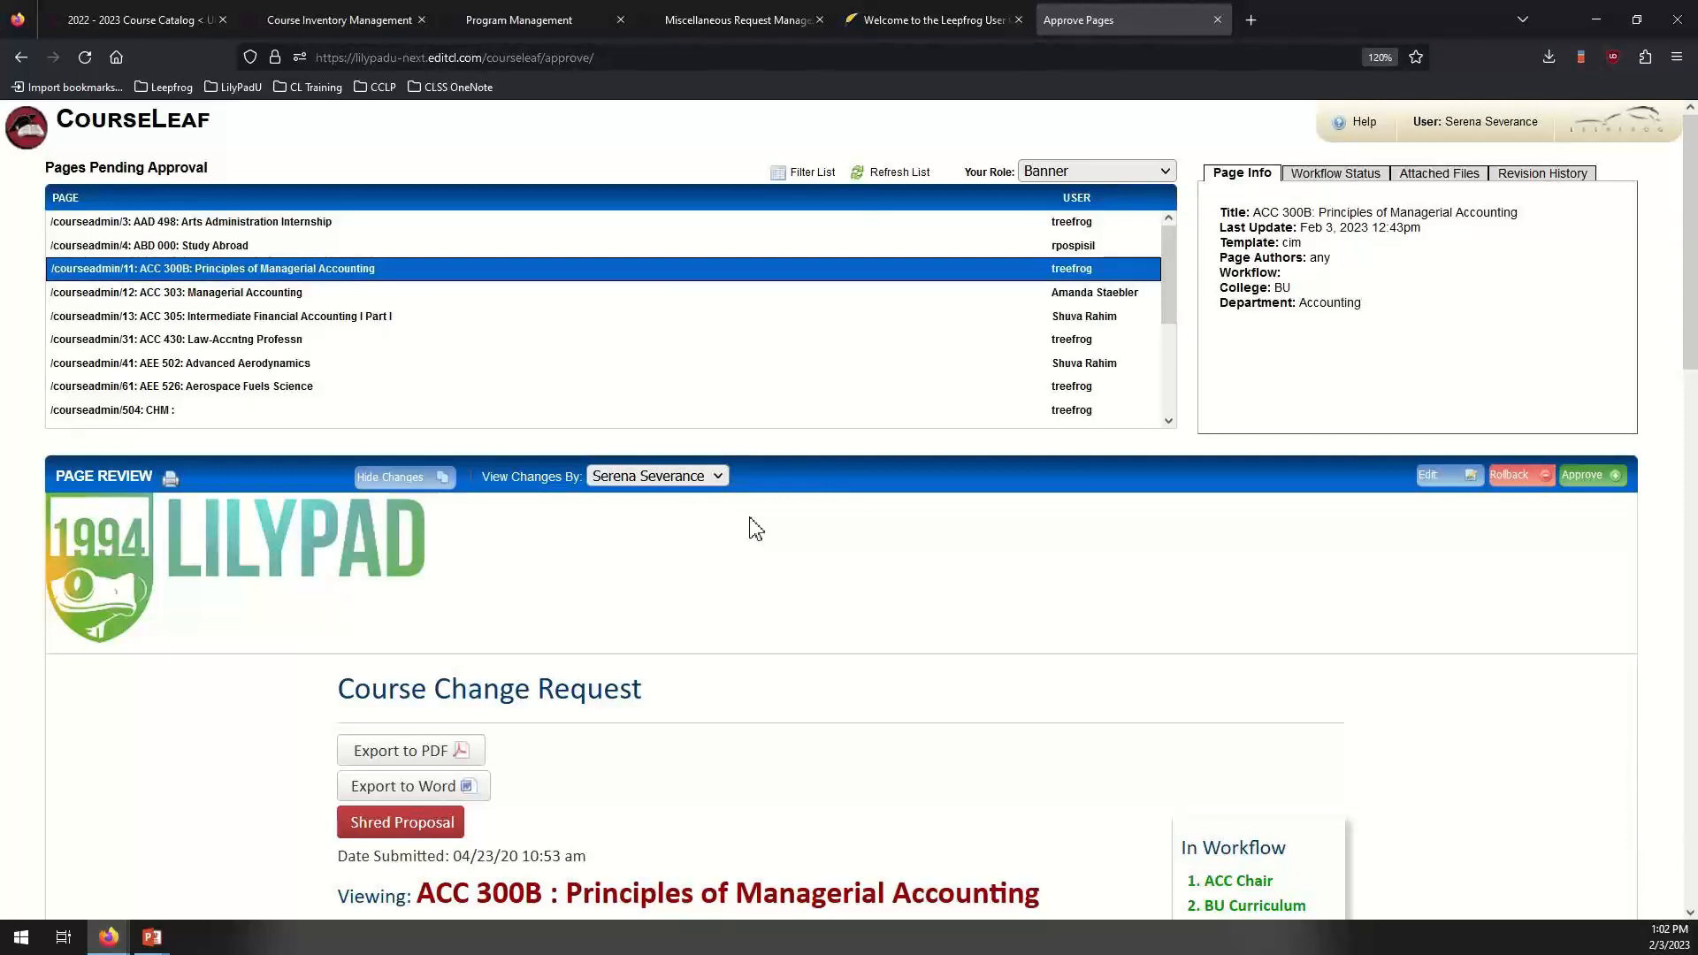
Return to the new program proposal from Program Management and cancel it, discarding the unsaved changes.
left_click(549, 18)
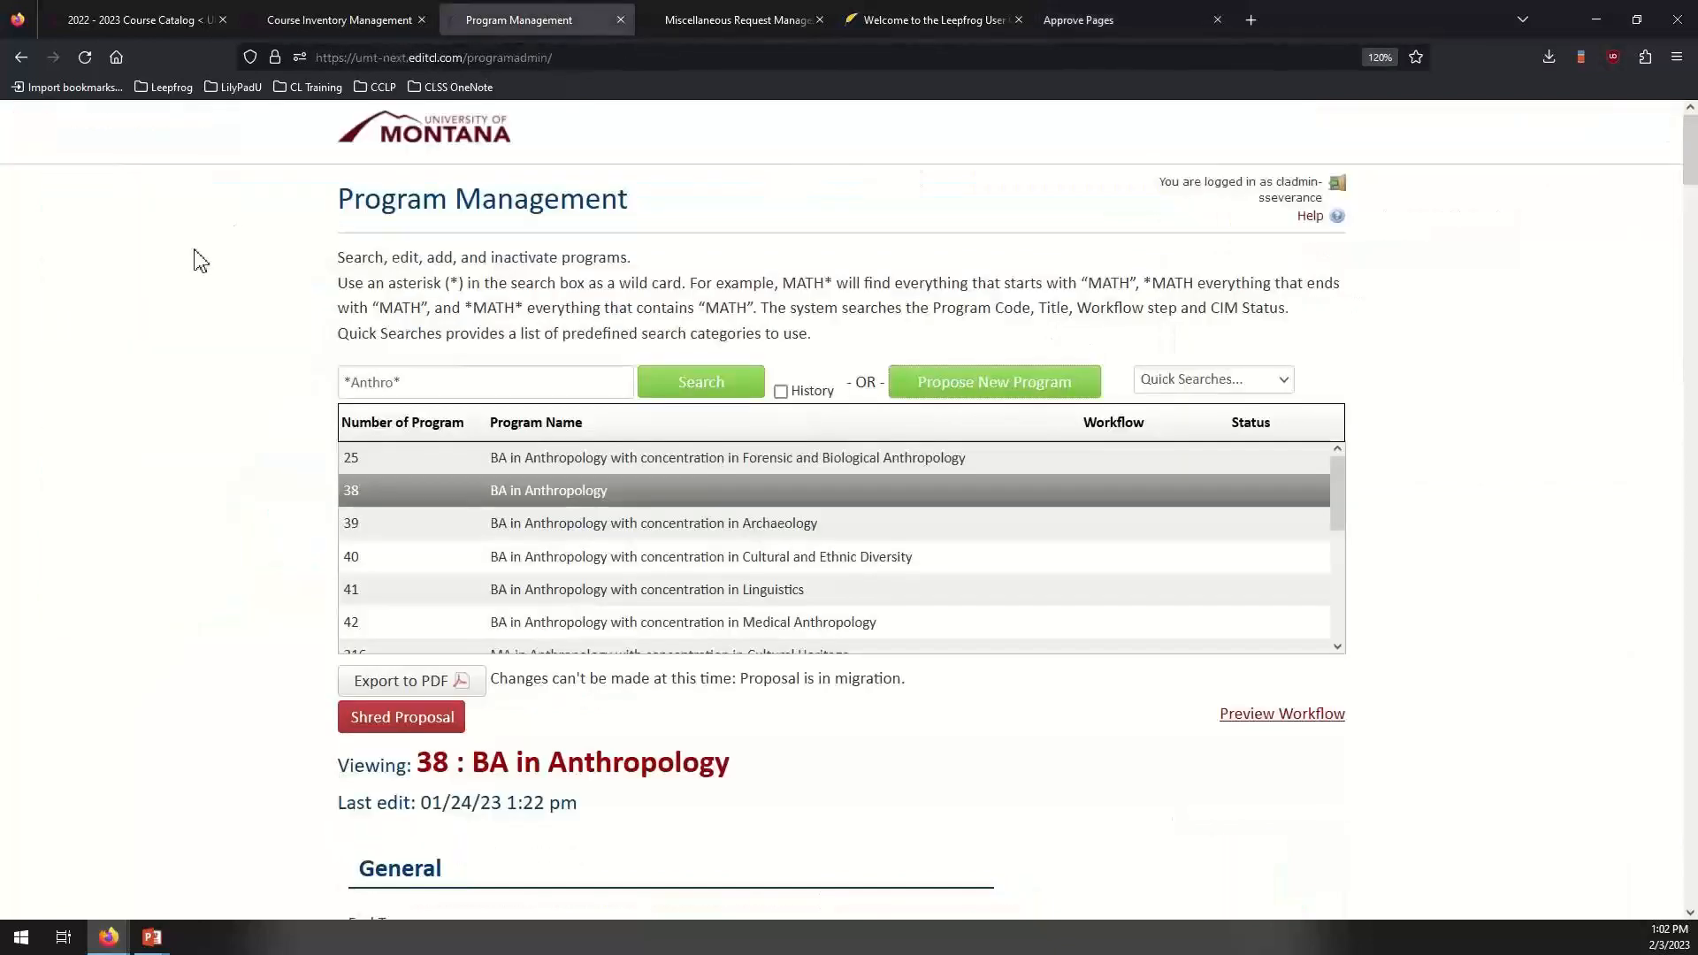
key("alt+Tab")
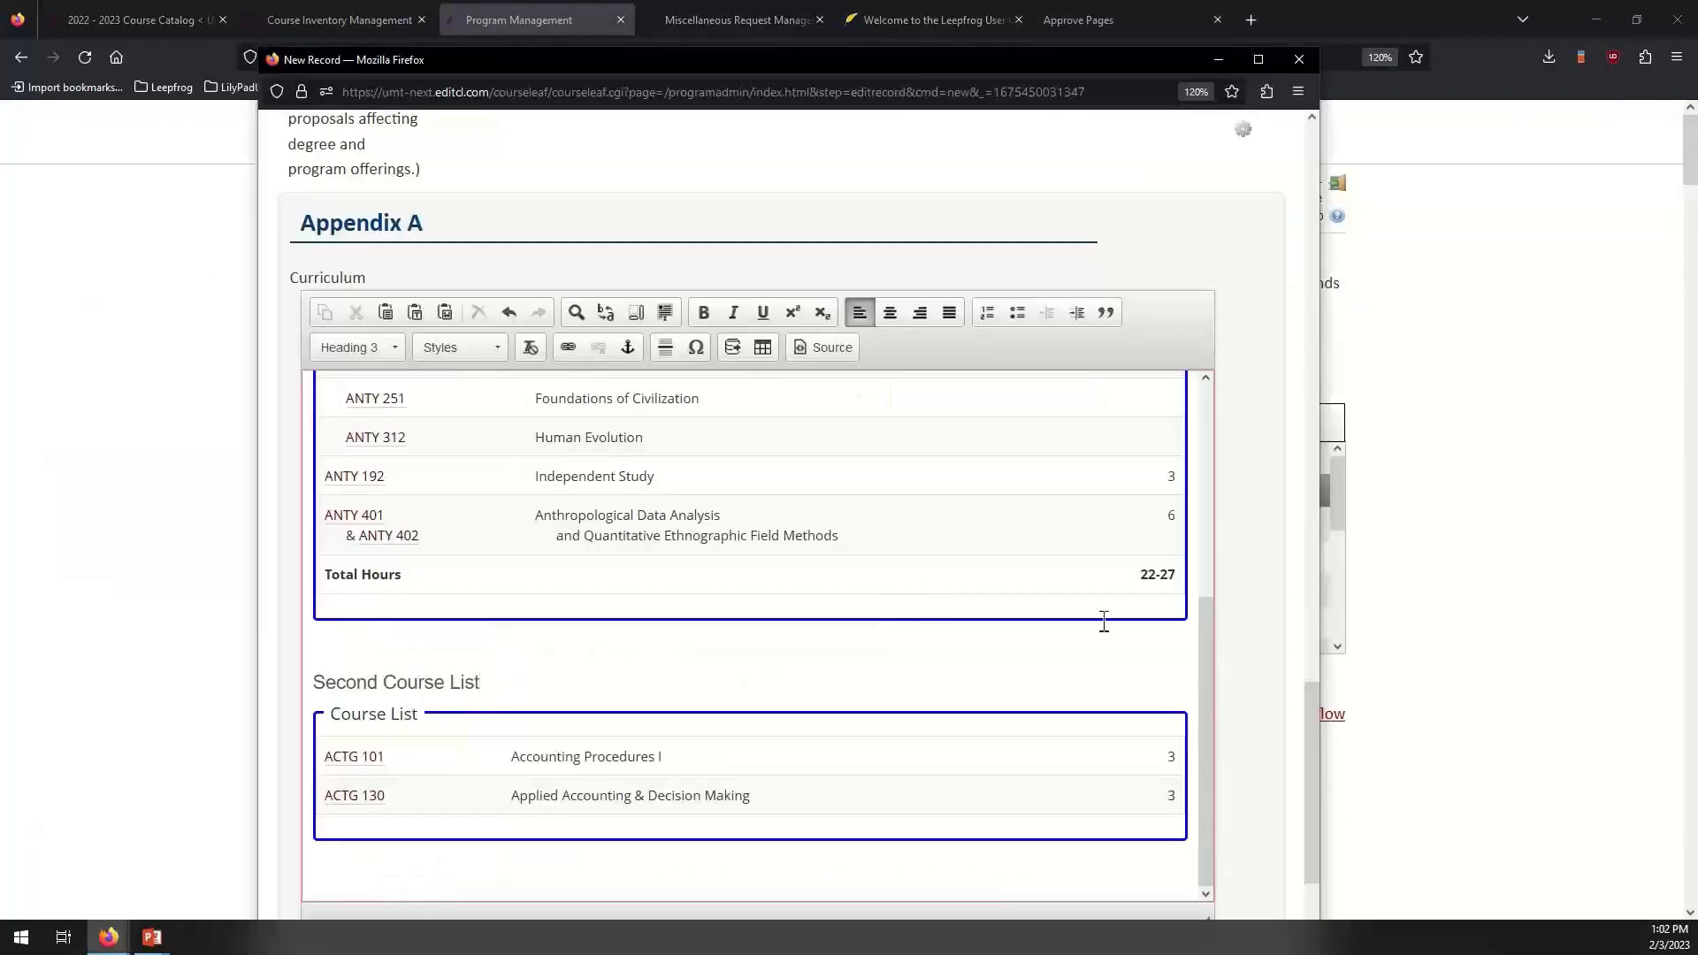
scroll(1103, 622, "down", 5)
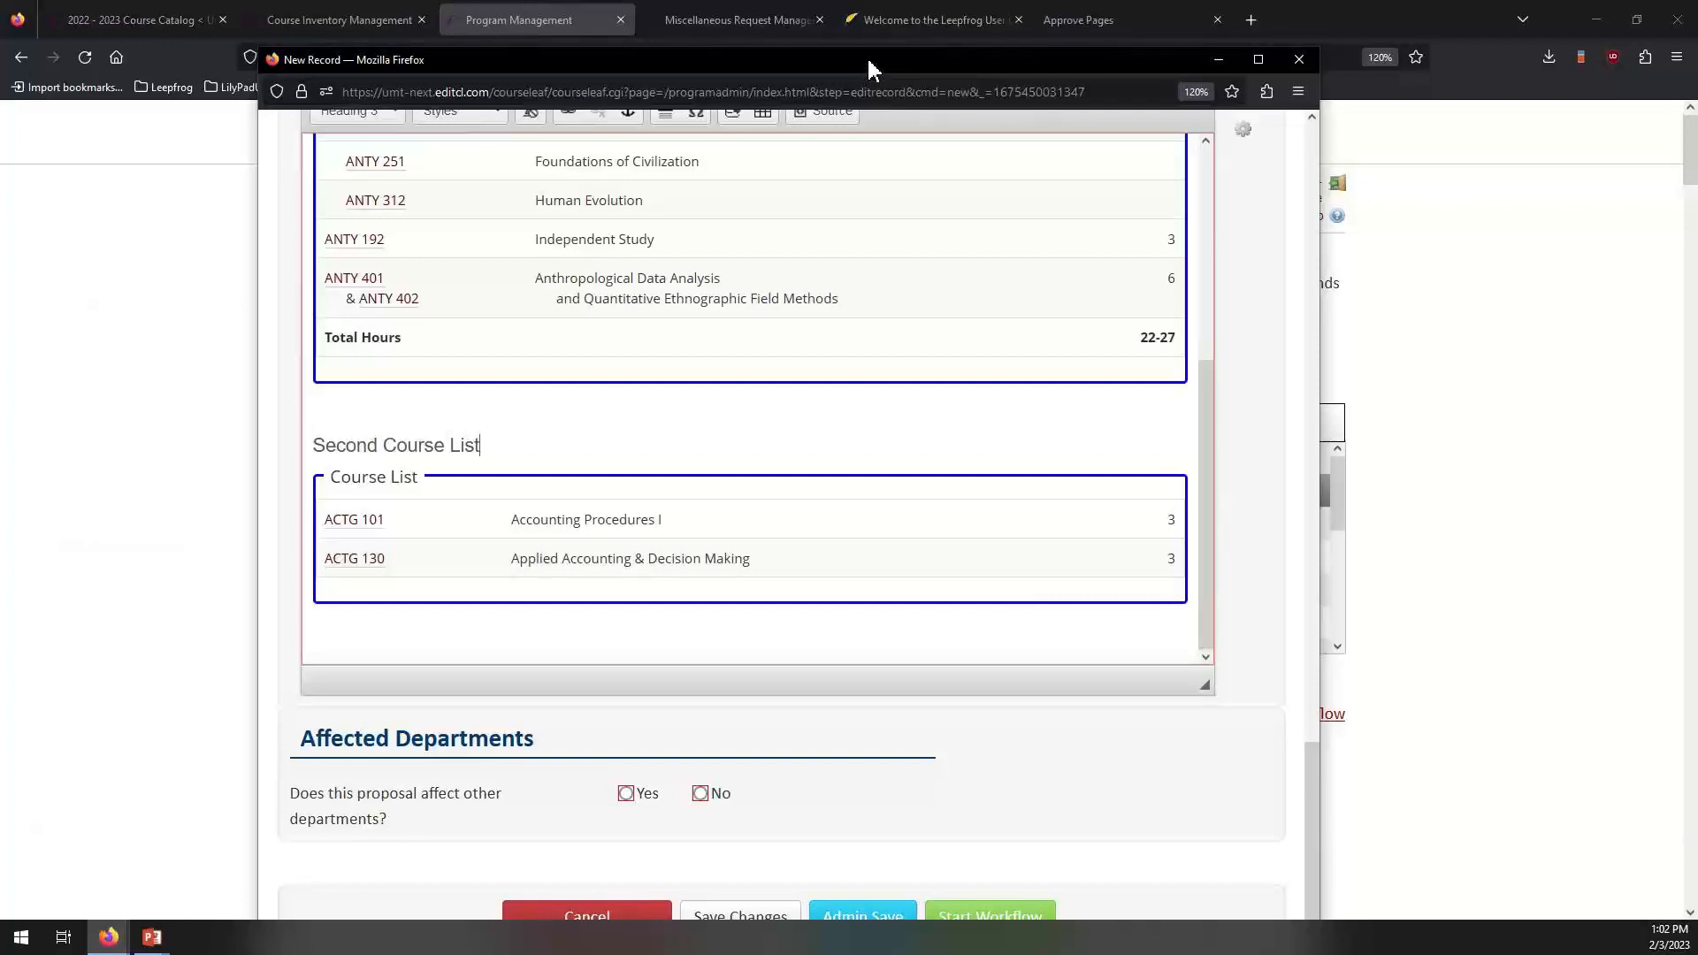
left_click_drag(867, 58, 874, 32)
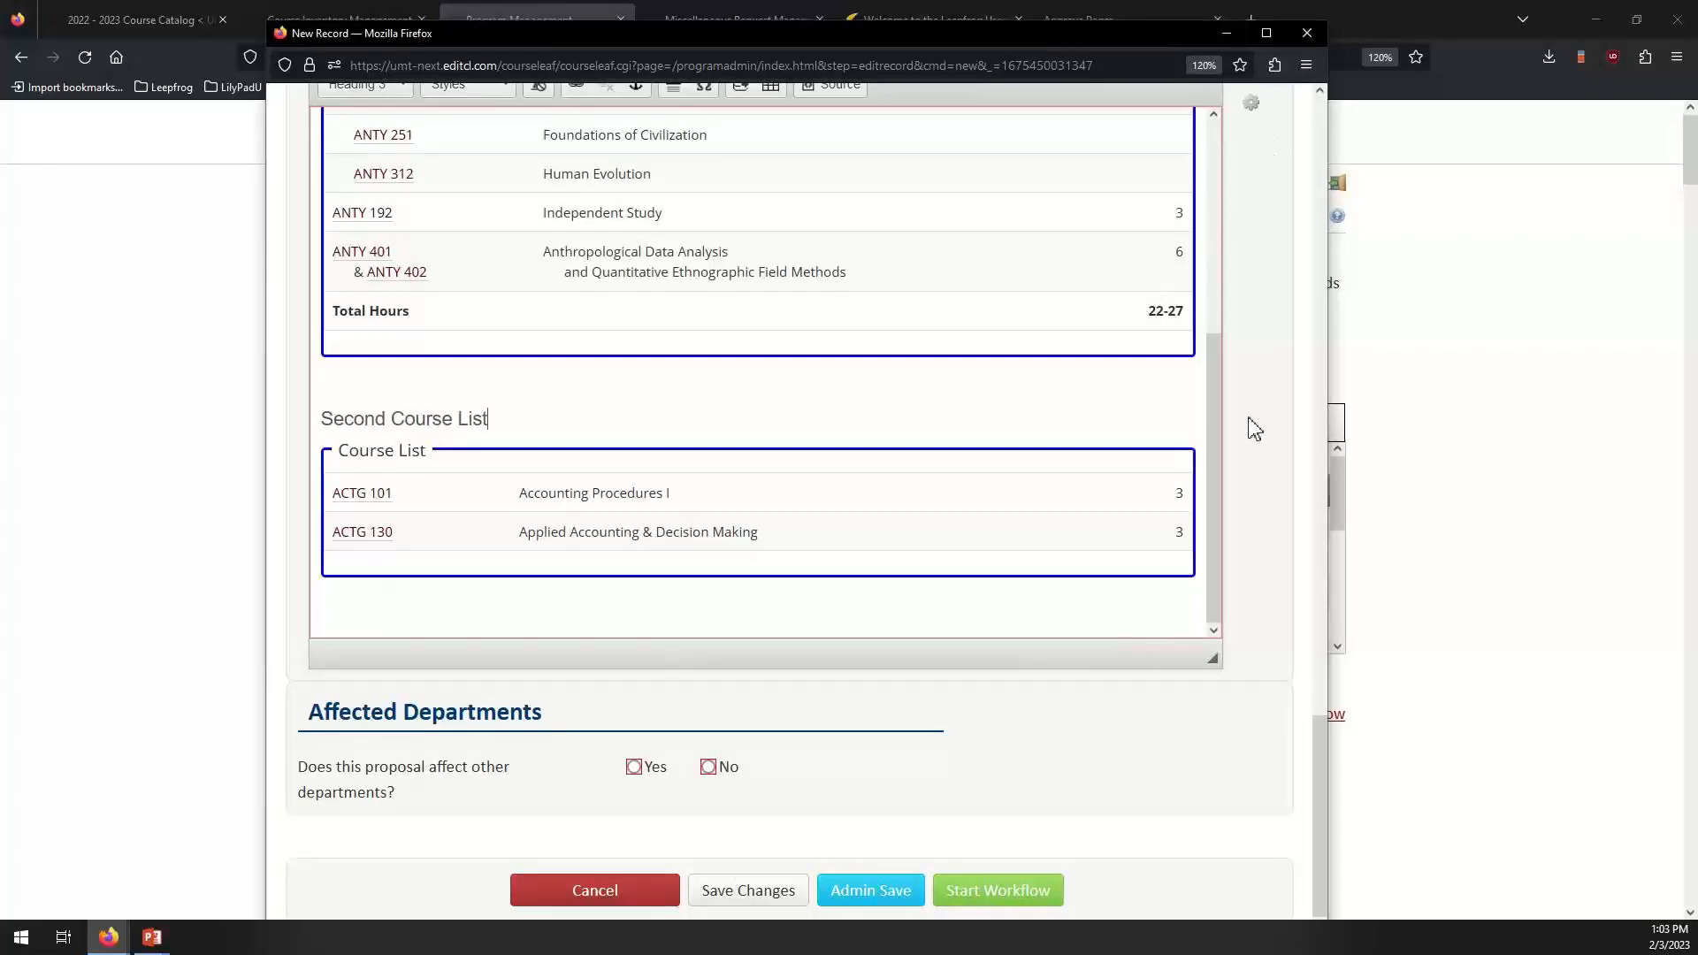
left_click(568, 902)
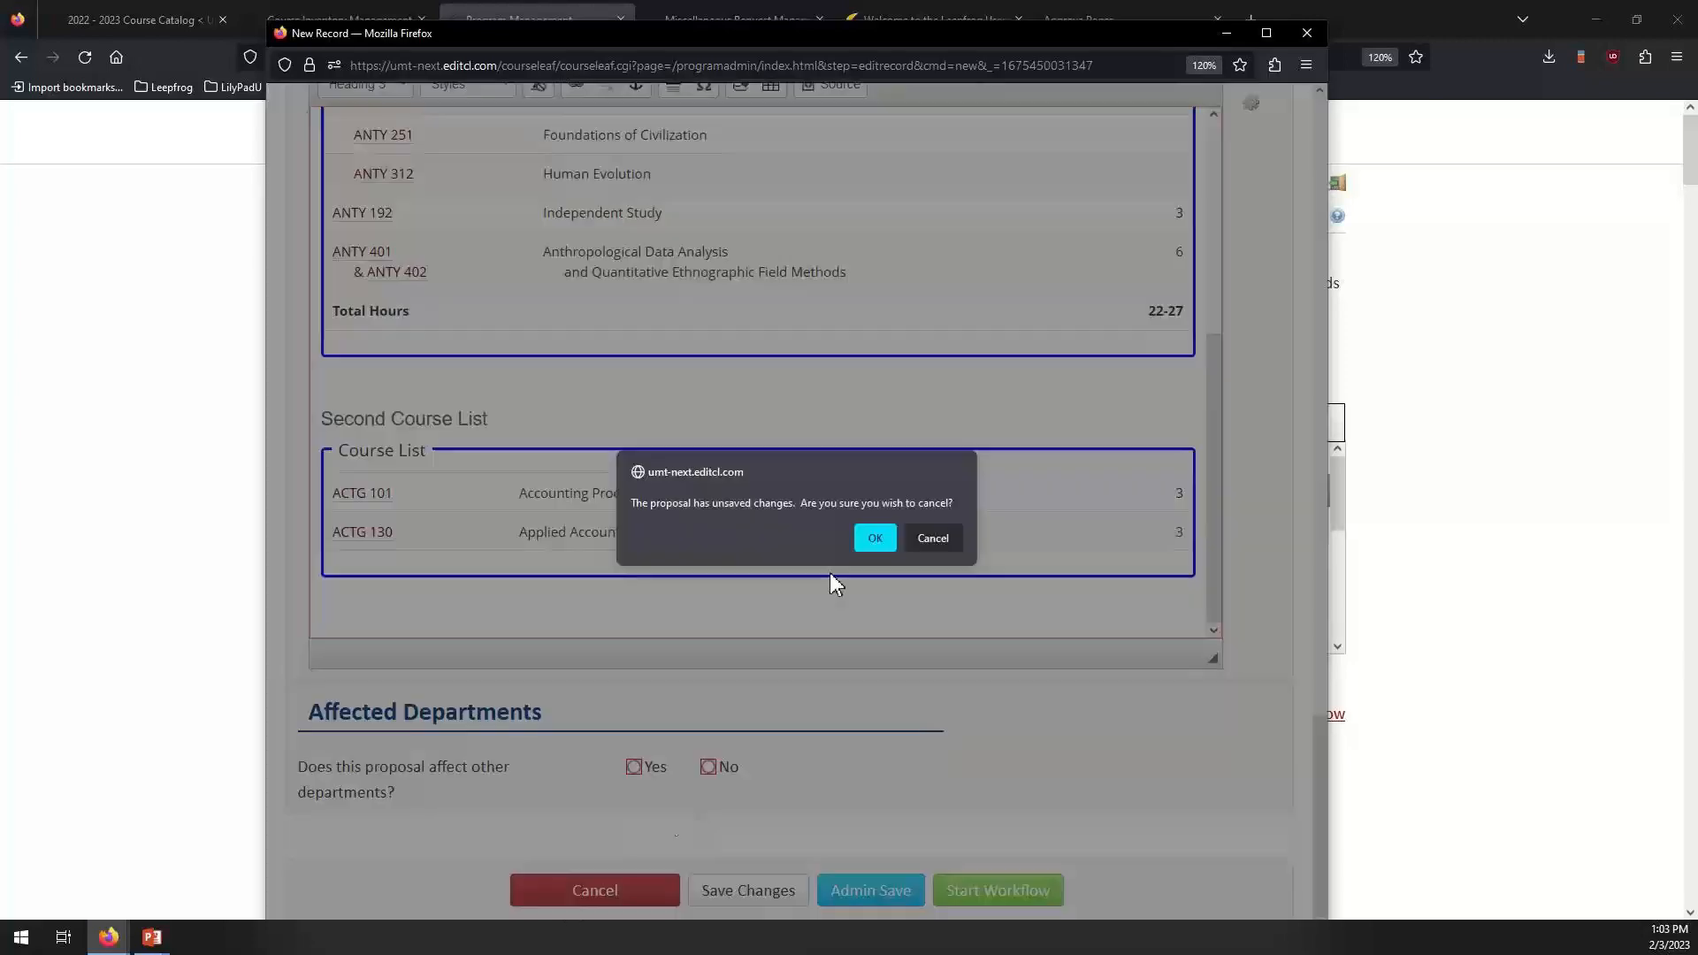
left_click(876, 540)
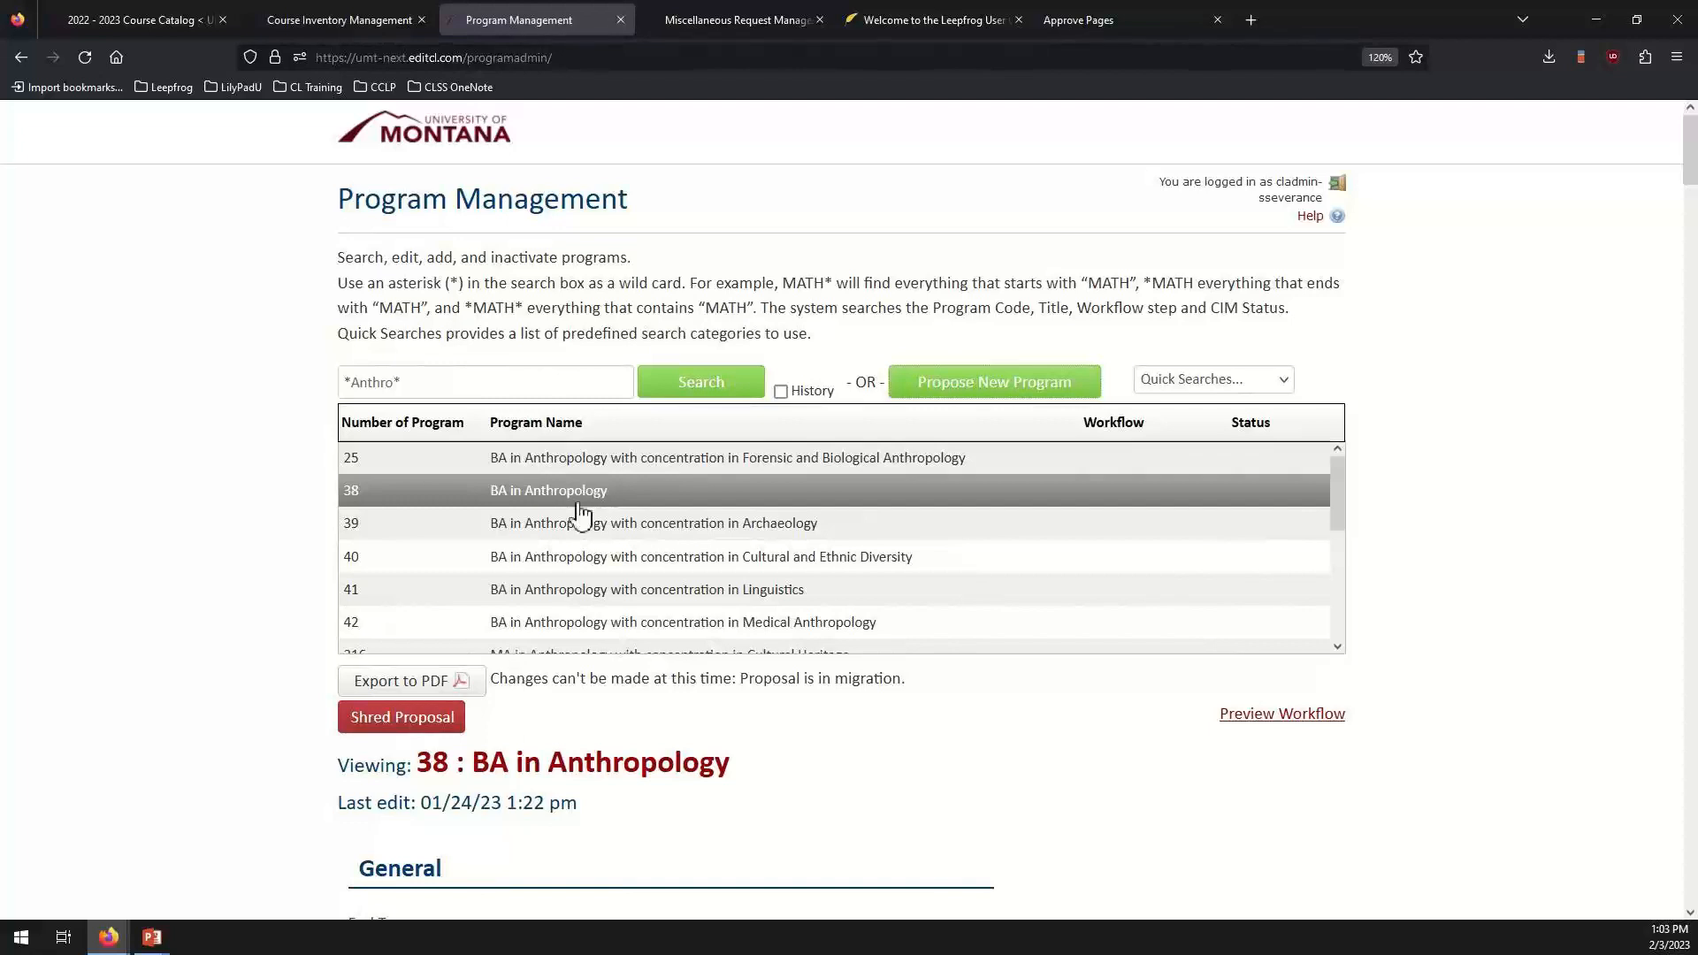
Open a new miscellaneous request, choose "Forming, Eliminating, or Consolidating a Center or Research unit" as request type, and examine its form.
left_click(699, 21)
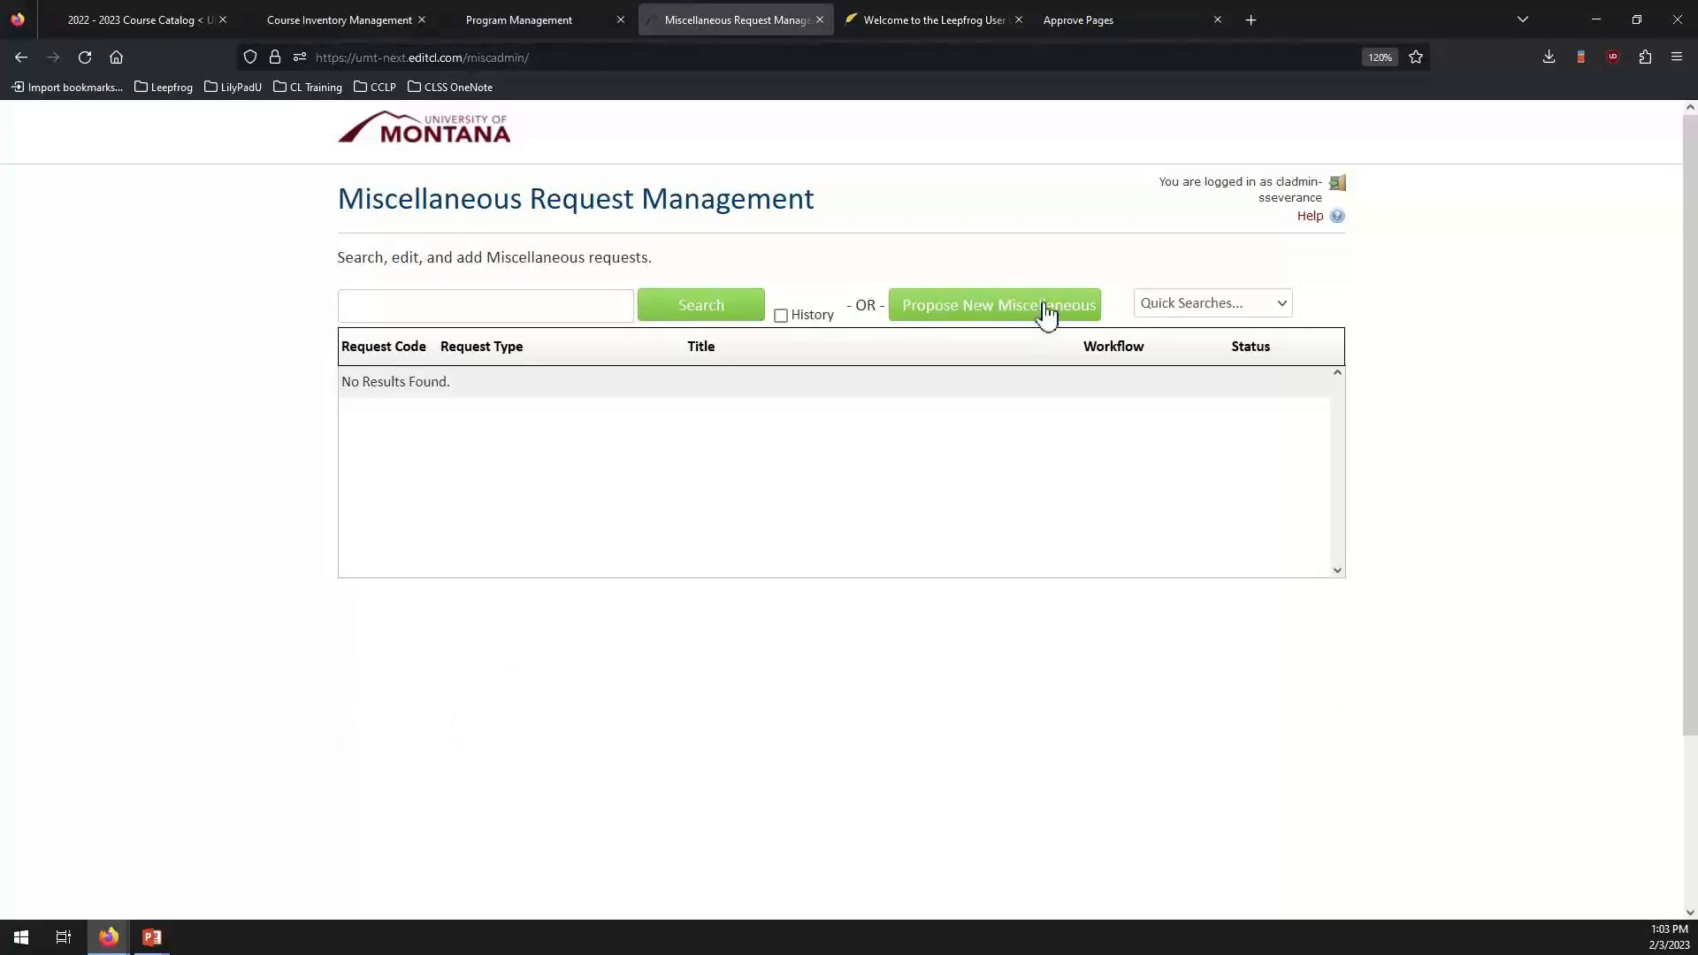
left_click(984, 314)
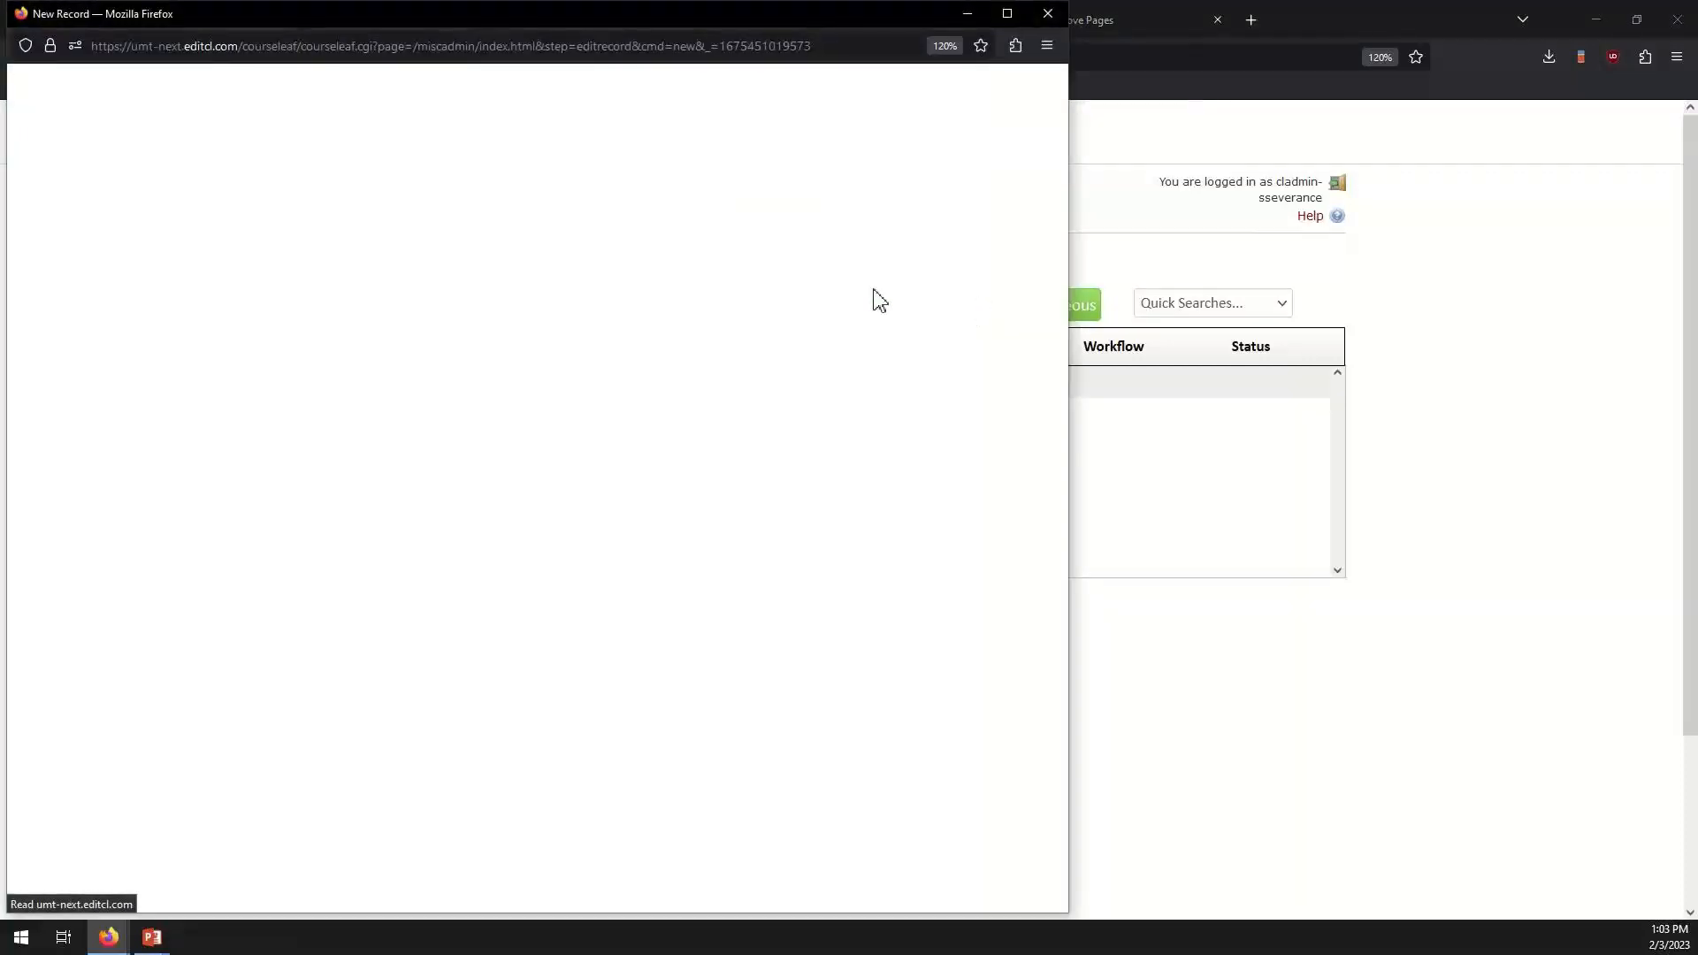
left_click(369, 277)
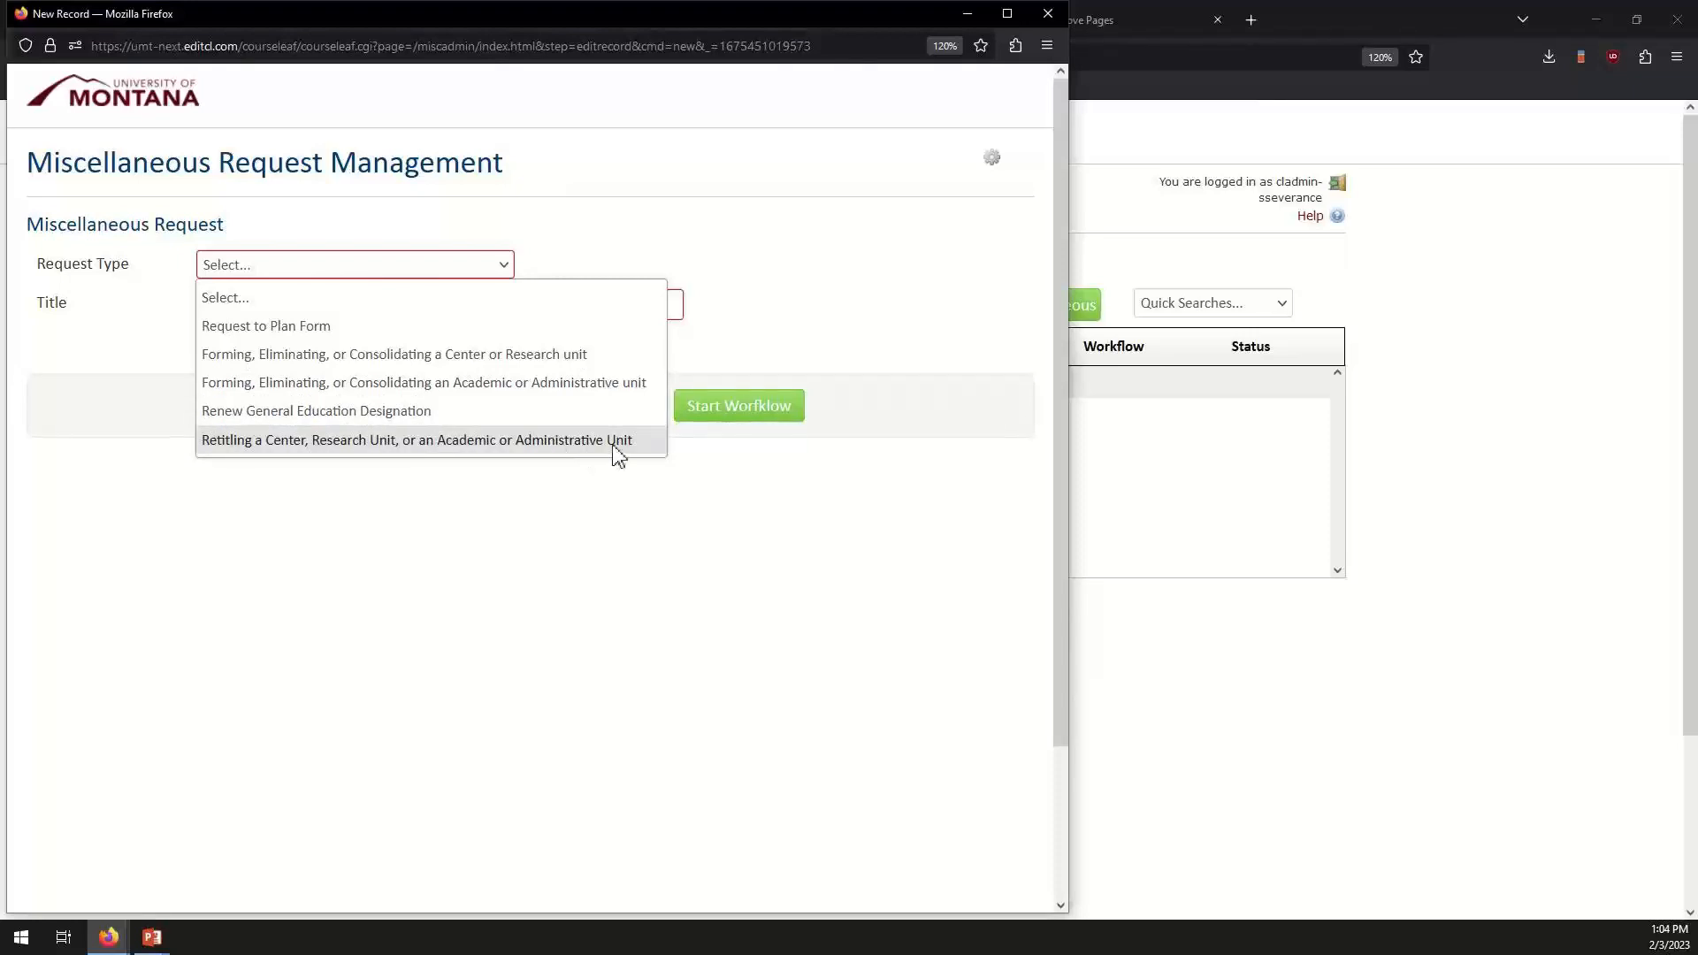
left_click(536, 356)
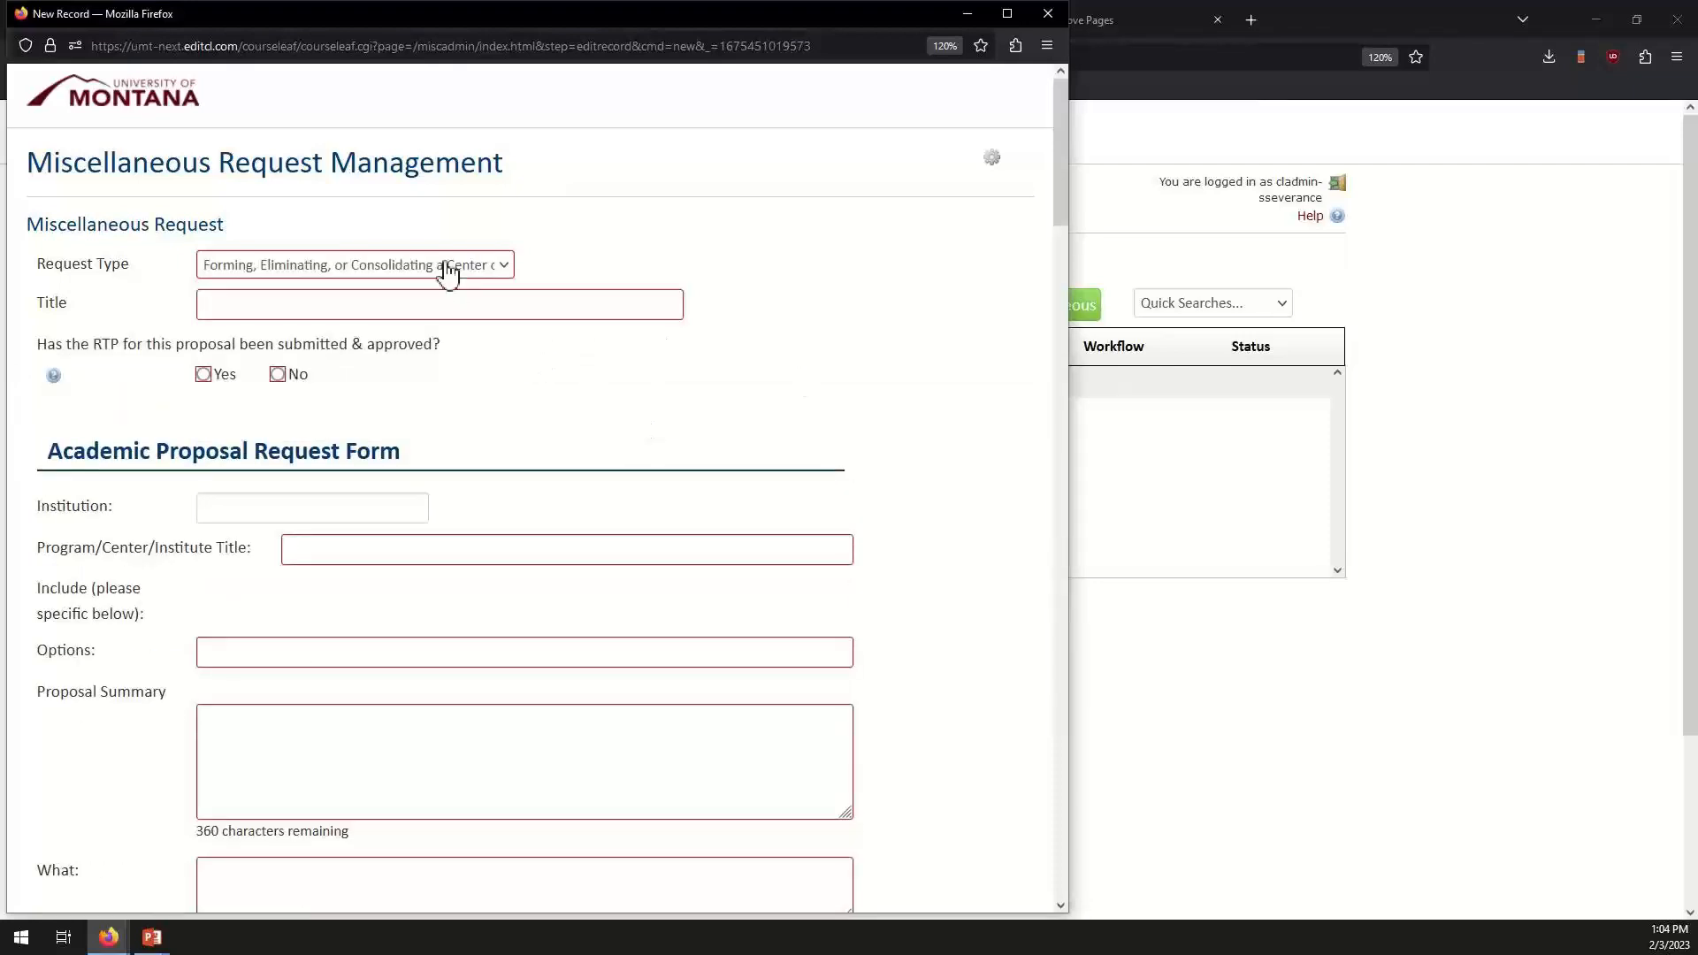
scroll(542, 488, "down", 6)
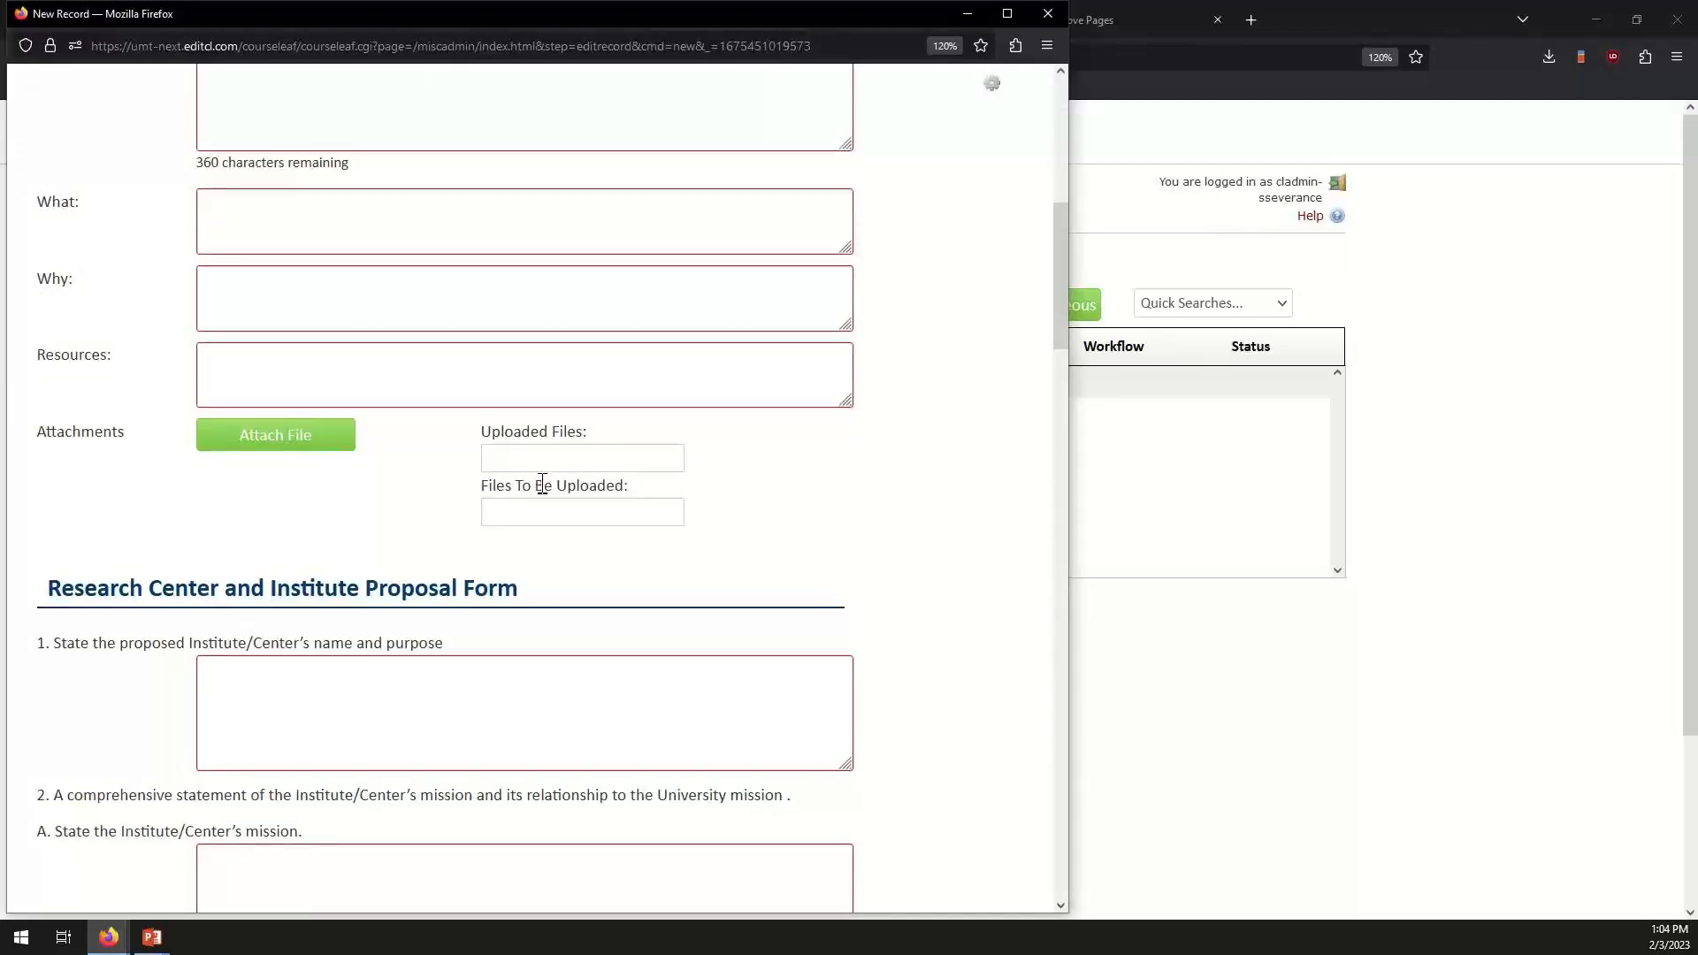
scroll(542, 485, "down", 3)
scroll(543, 483, "up", 9)
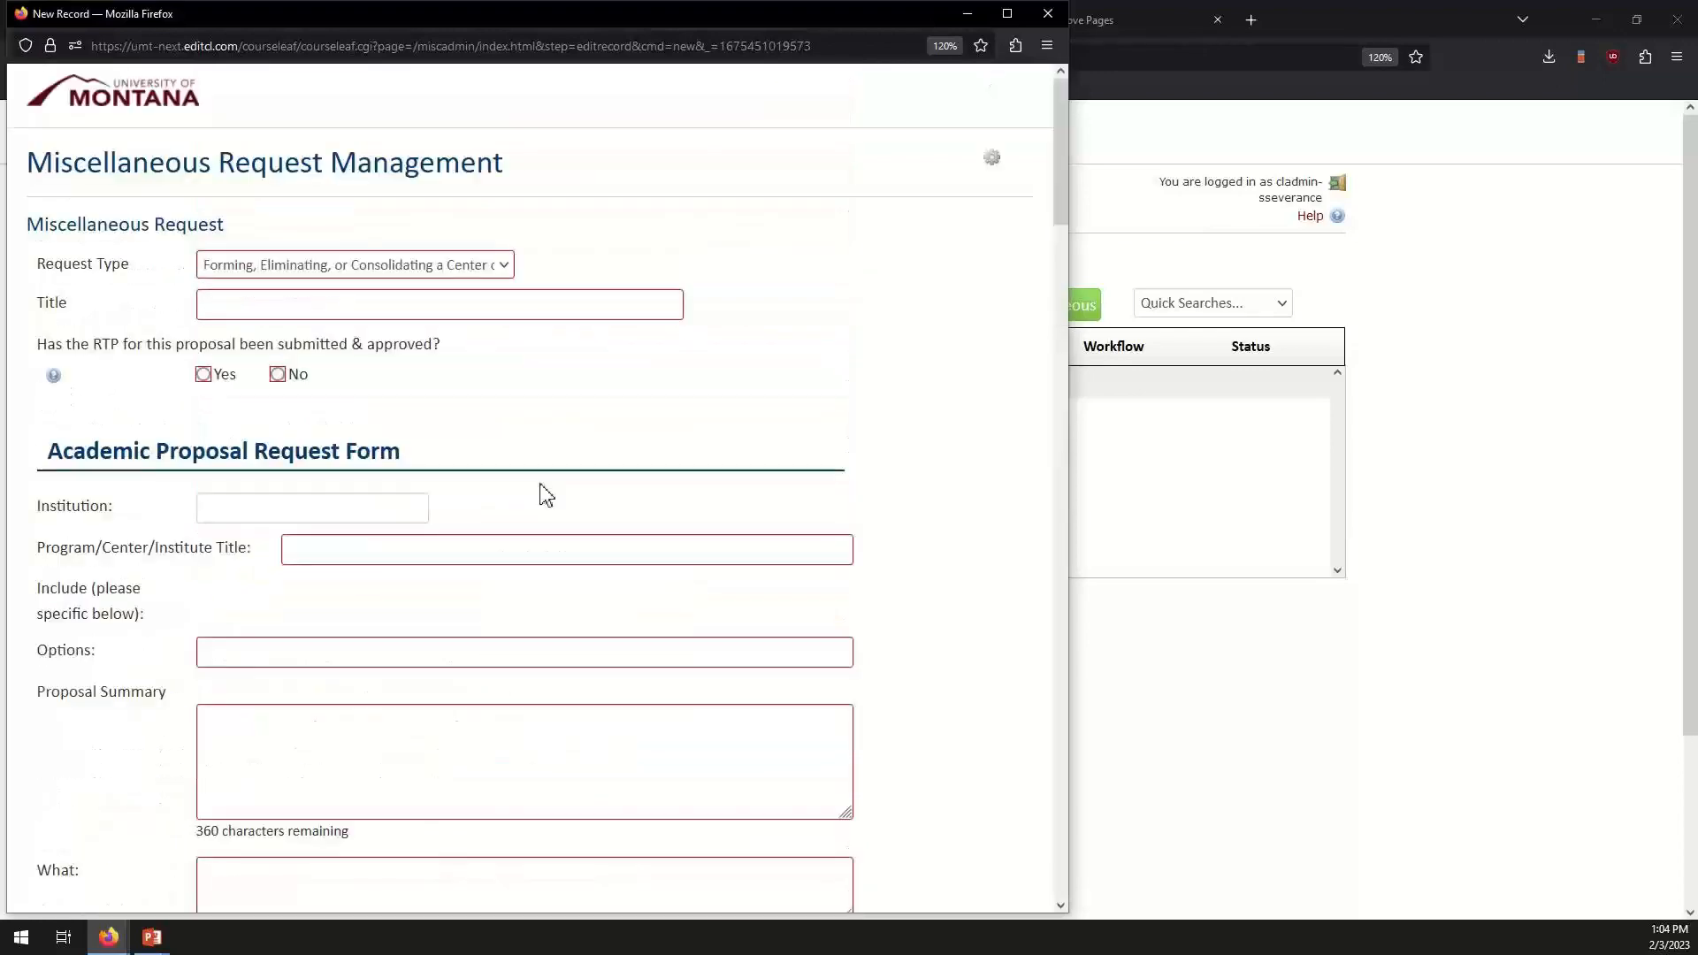
Change the request type to "Renew General Education Designation" and look through the form's fields.
left_click(329, 266)
left_click(363, 410)
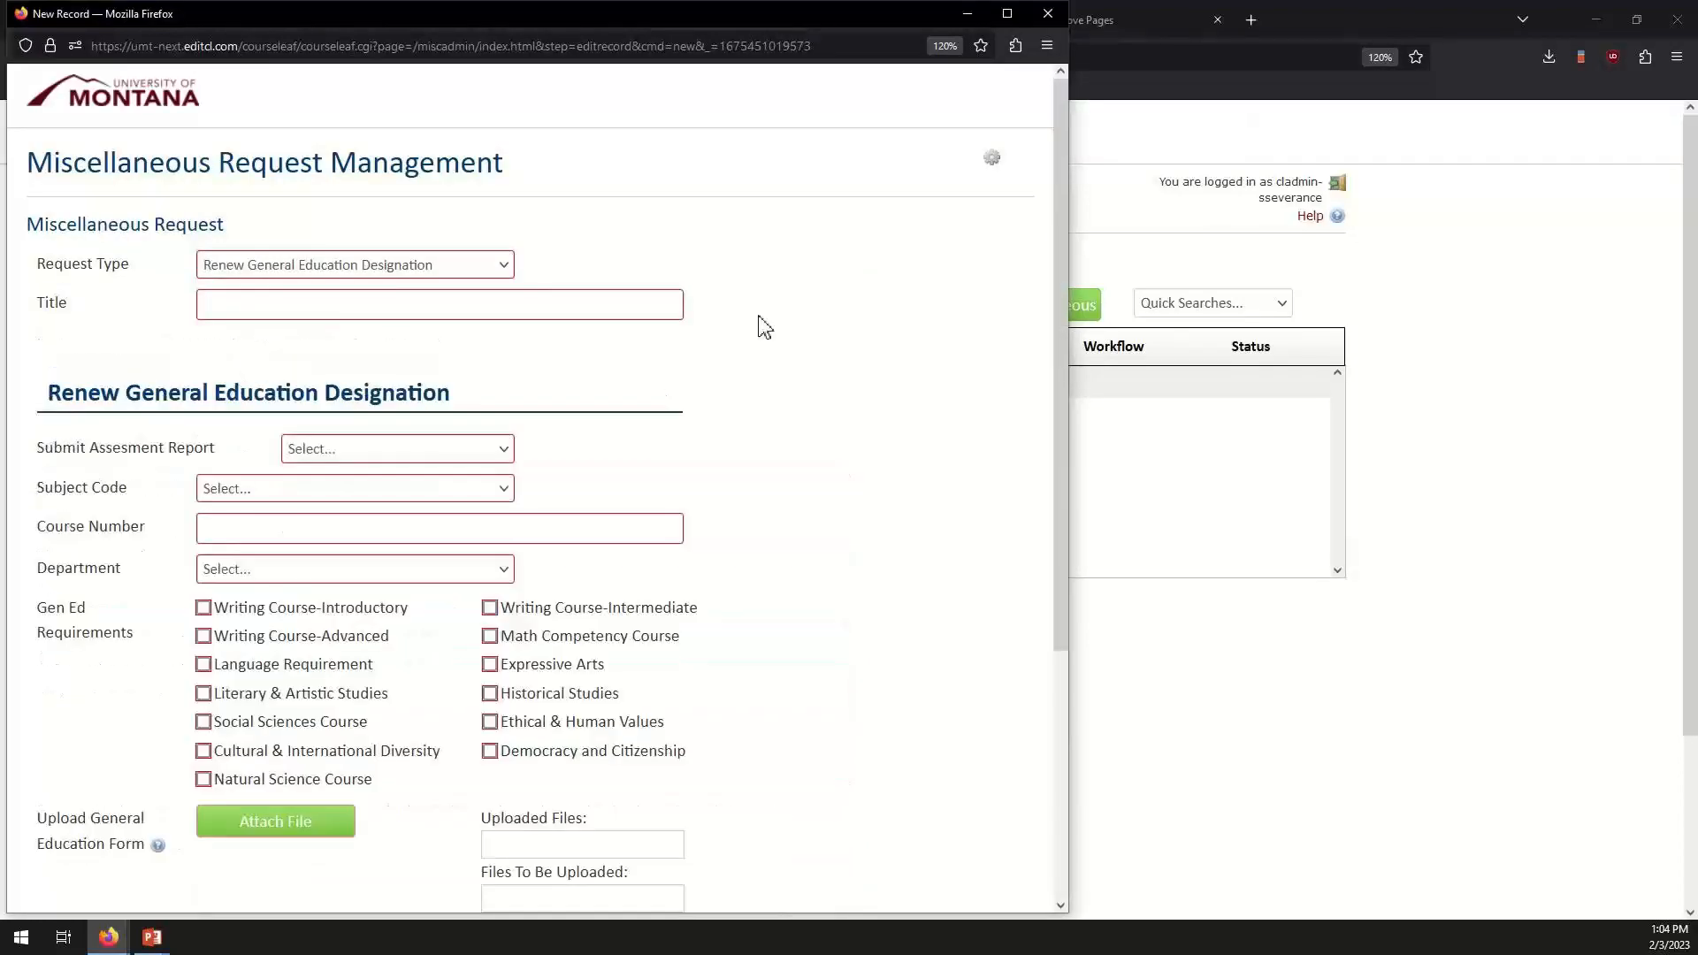
scroll(842, 368, "down", 3)
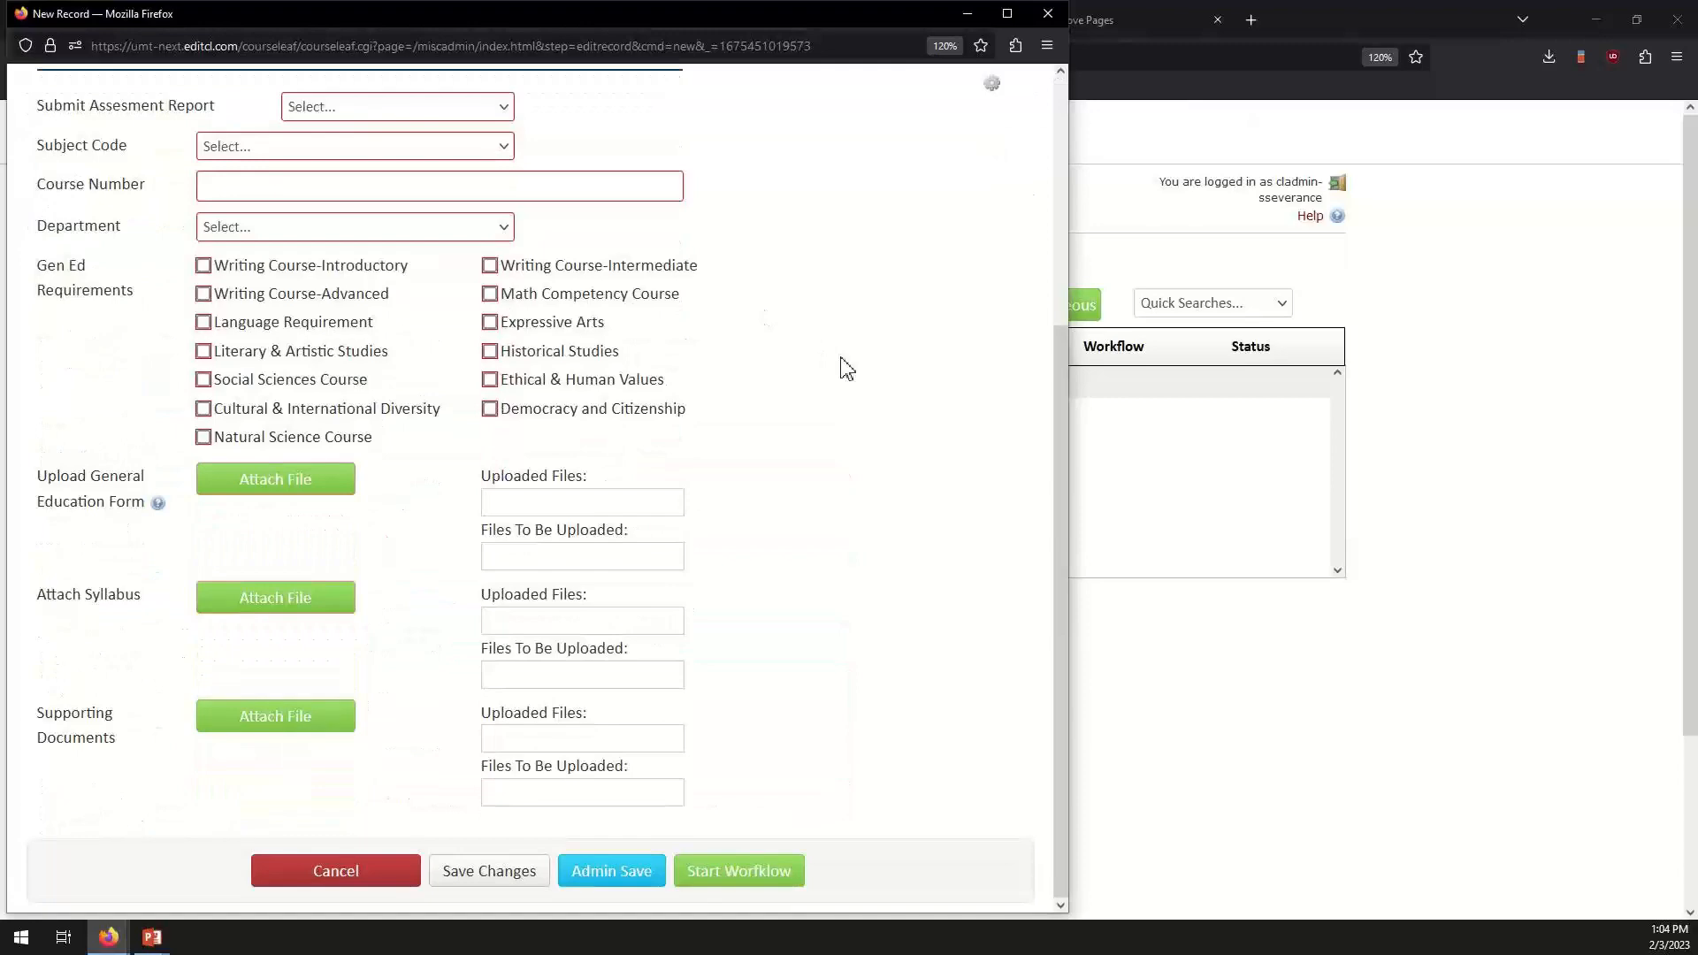
scroll(842, 368, "up", 3)
scroll(841, 368, "up", 2)
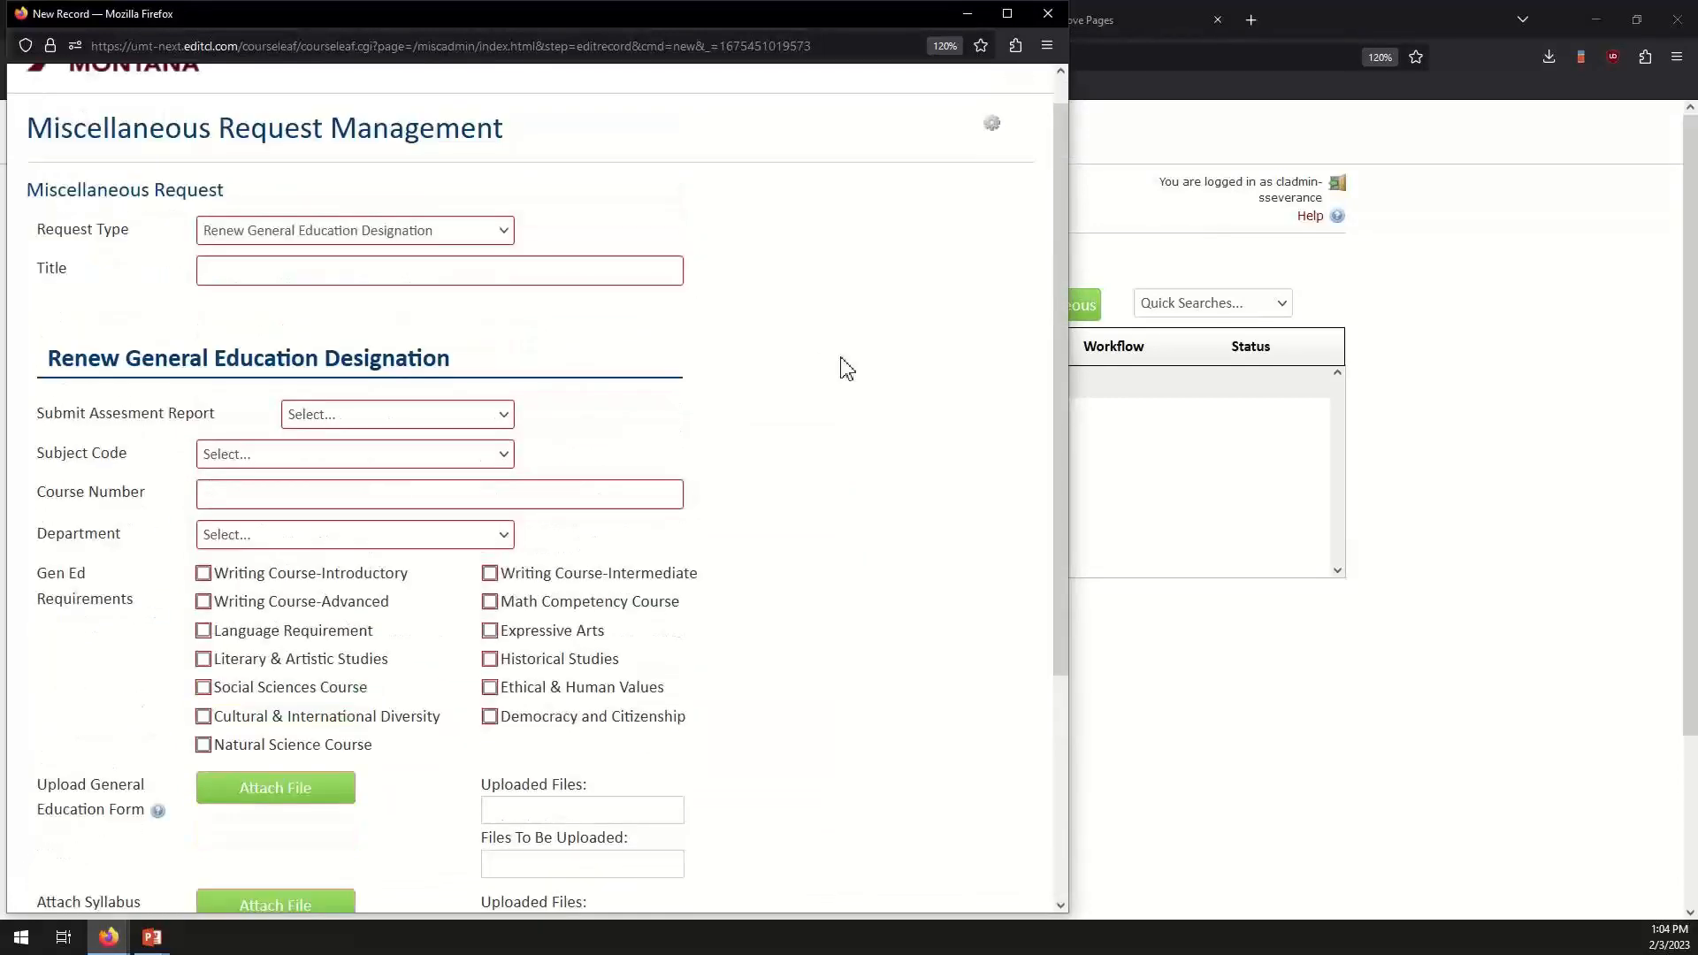
Set the assessment report option to "Renew with assesment report" and mark Language Requirement and Historical Studies as Gen Ed requirements.
left_click(260, 305)
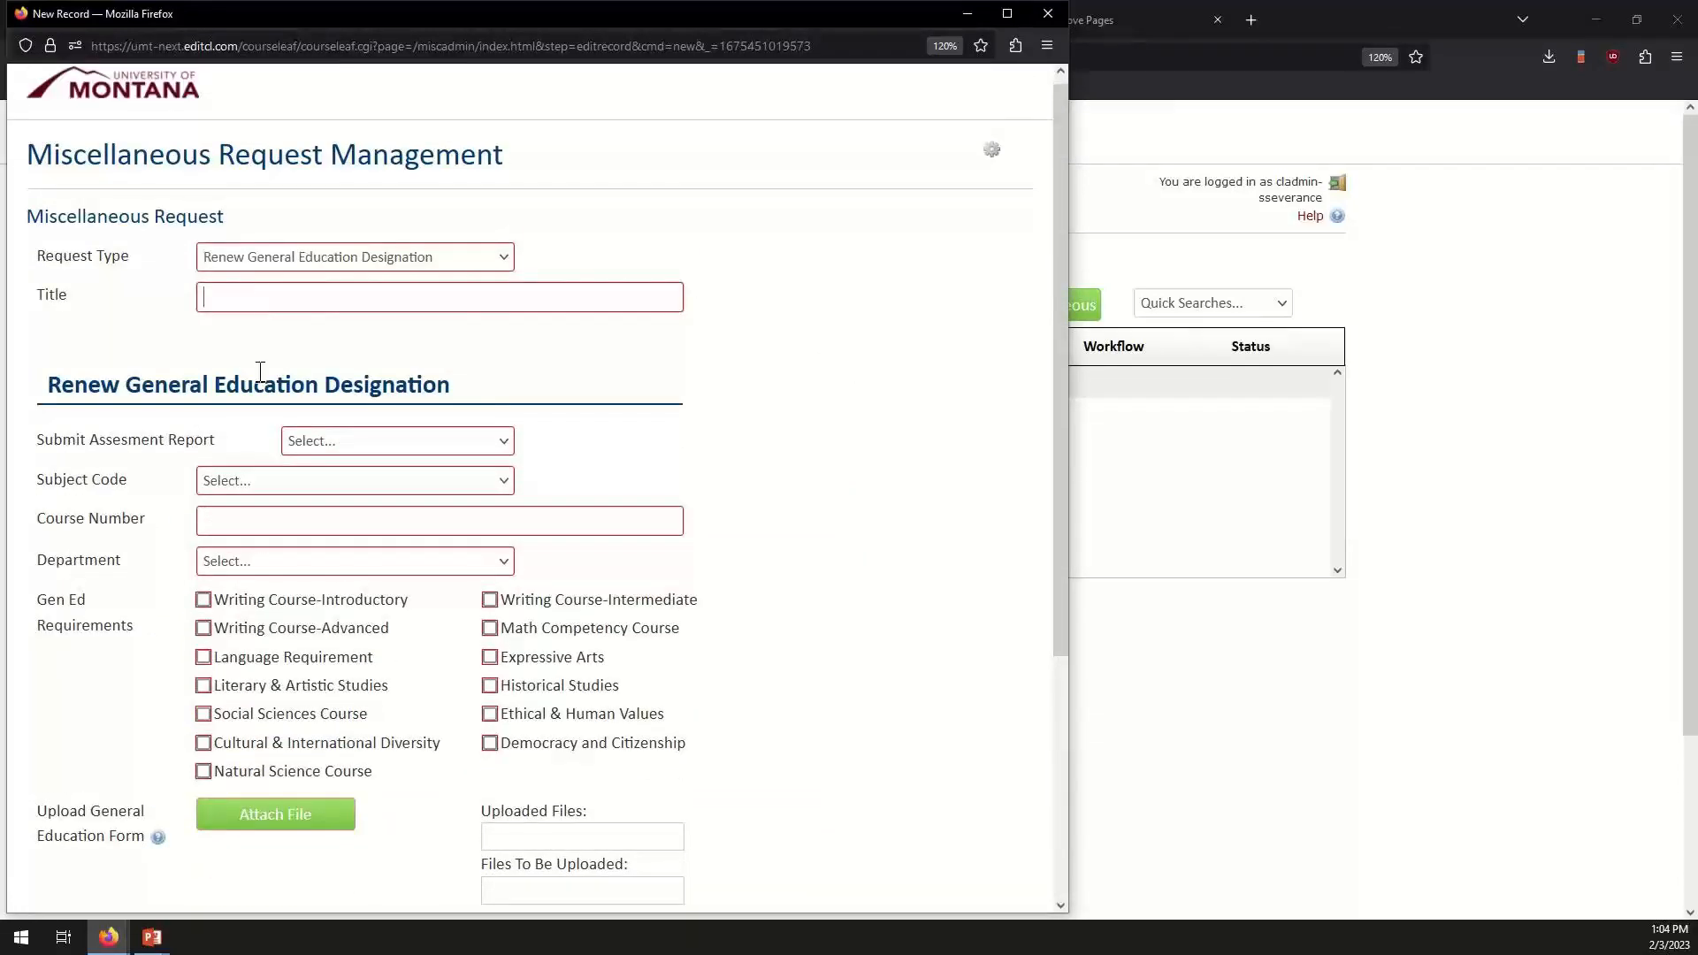
left_click(435, 445)
left_click(319, 503)
scroll(235, 462, "down", 3)
left_click(206, 437)
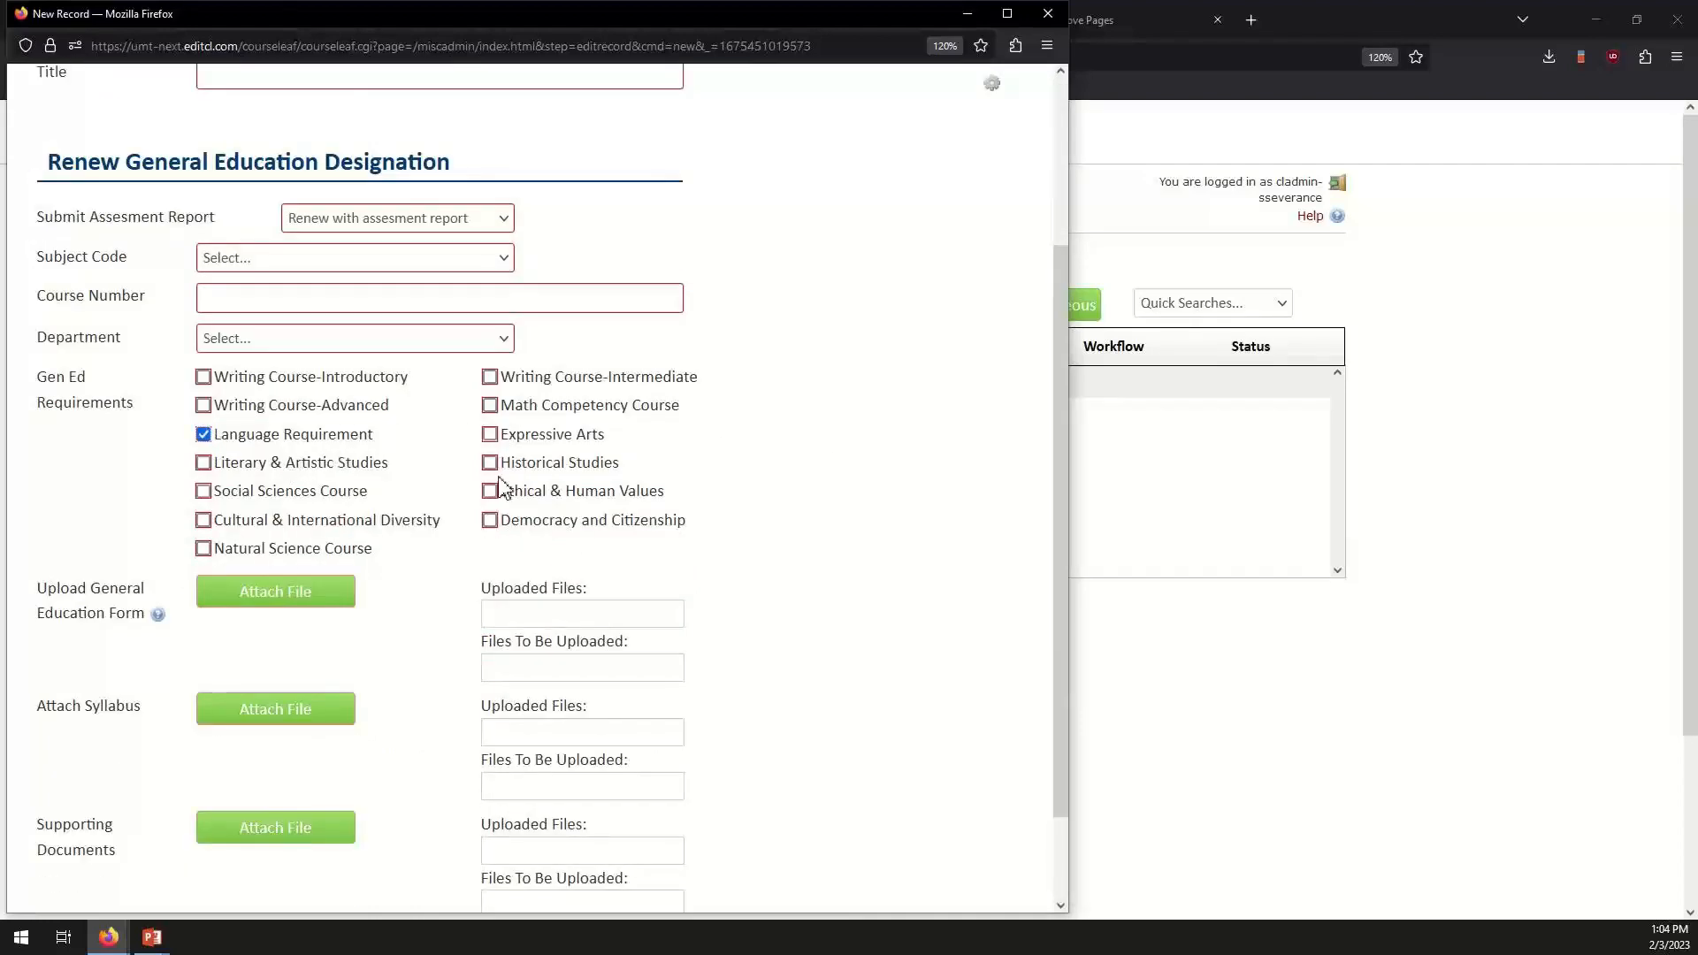
left_click(490, 463)
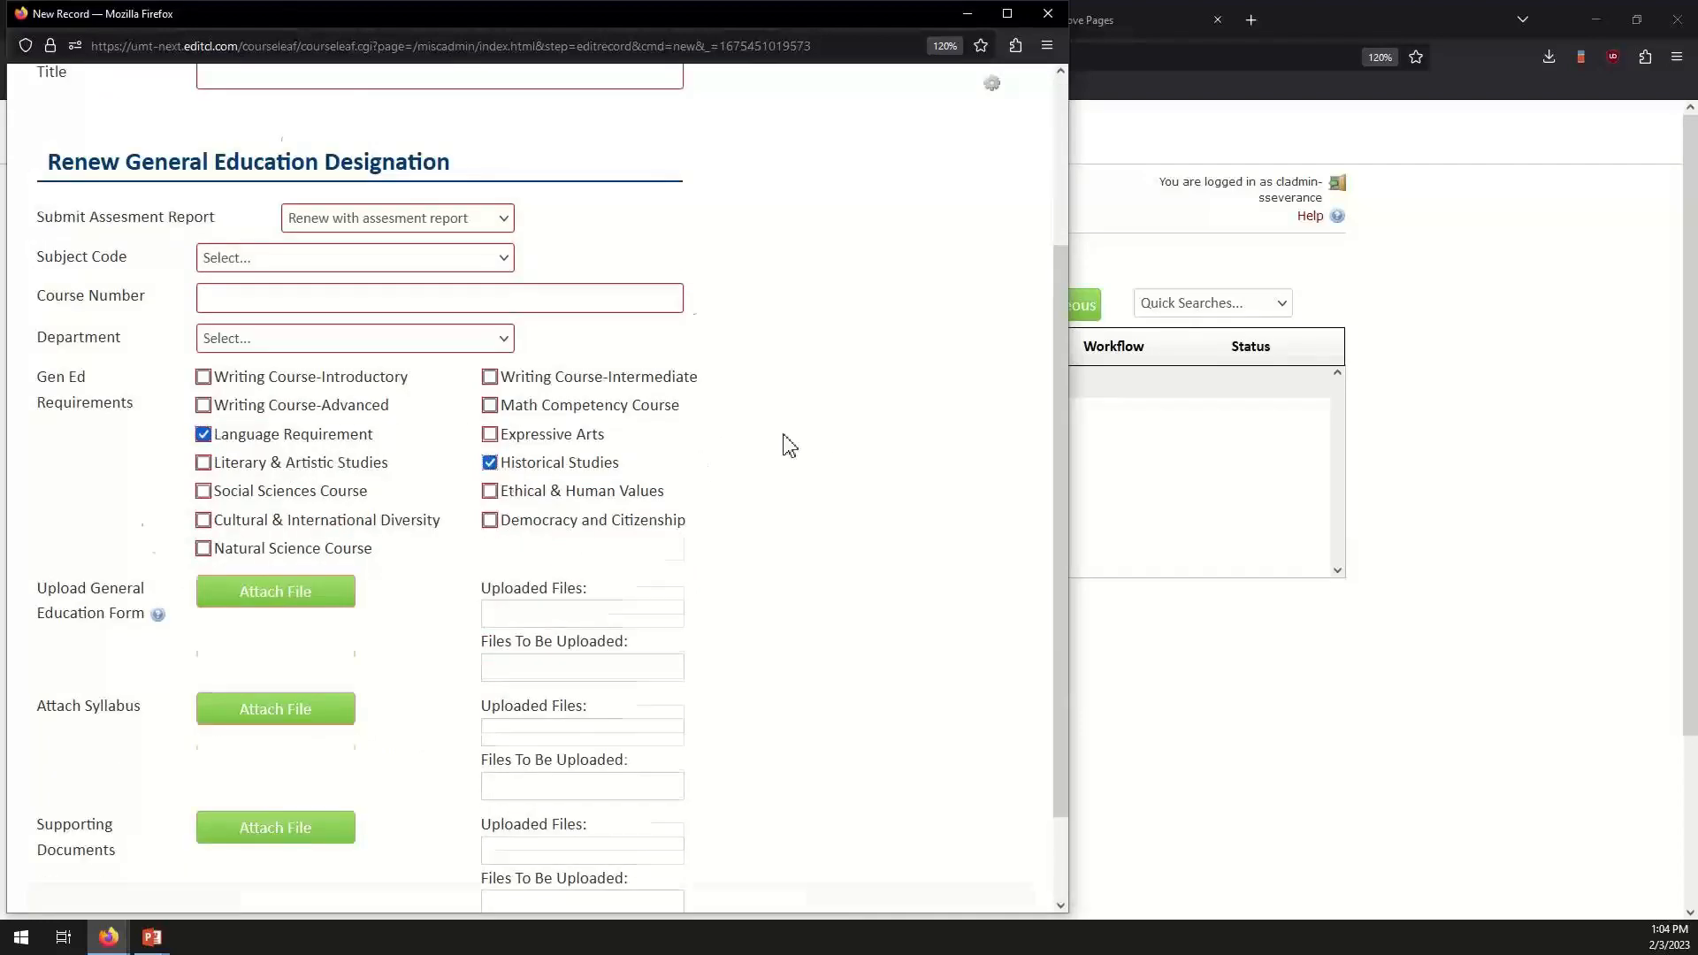
scroll(787, 444, "down", 2)
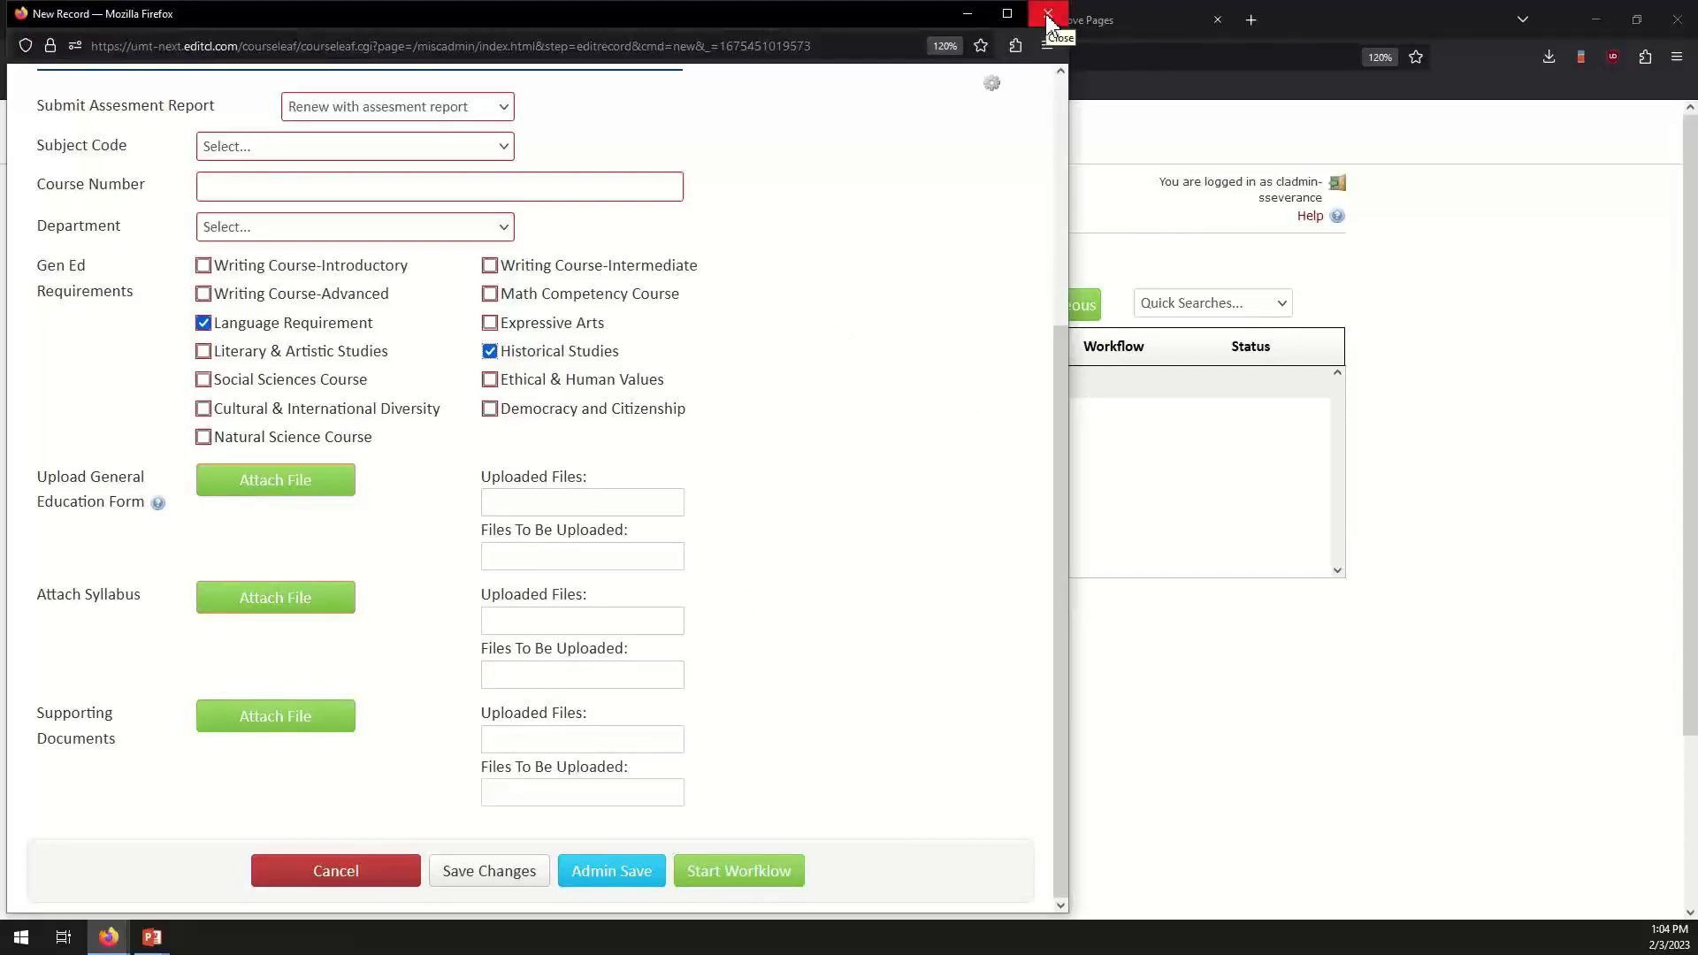
scroll(924, 301, "up", 5)
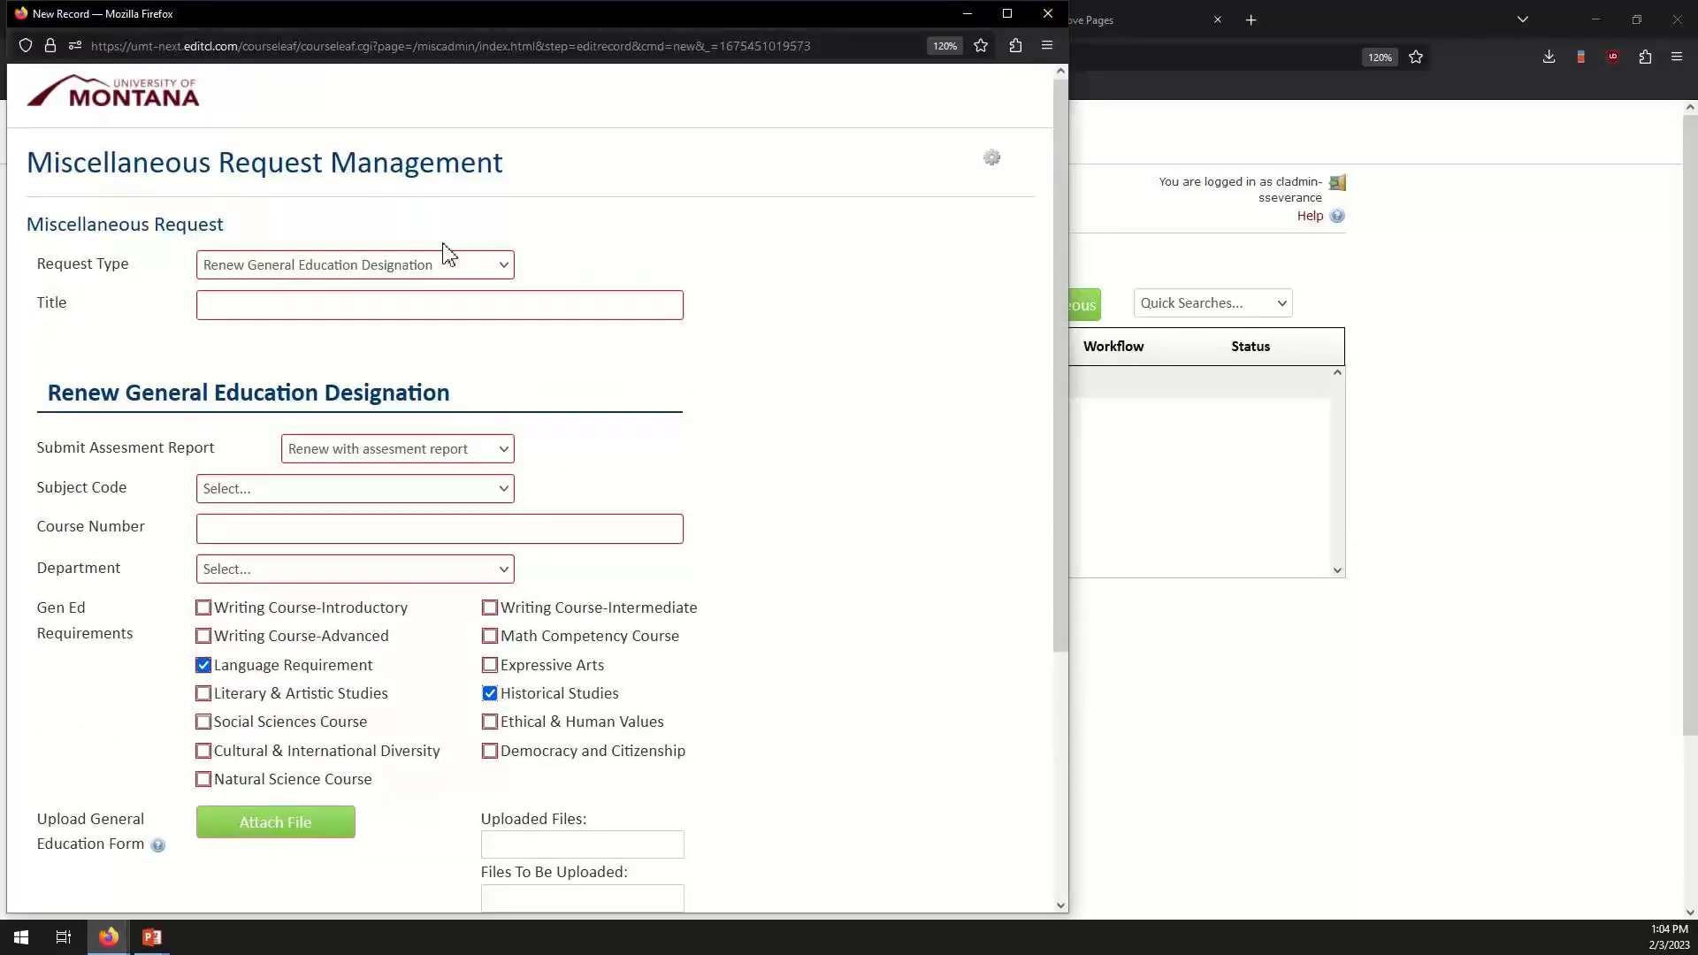
Check the available request types and close the miscellaneous request window, discarding the unsaved entries.
left_click(472, 270)
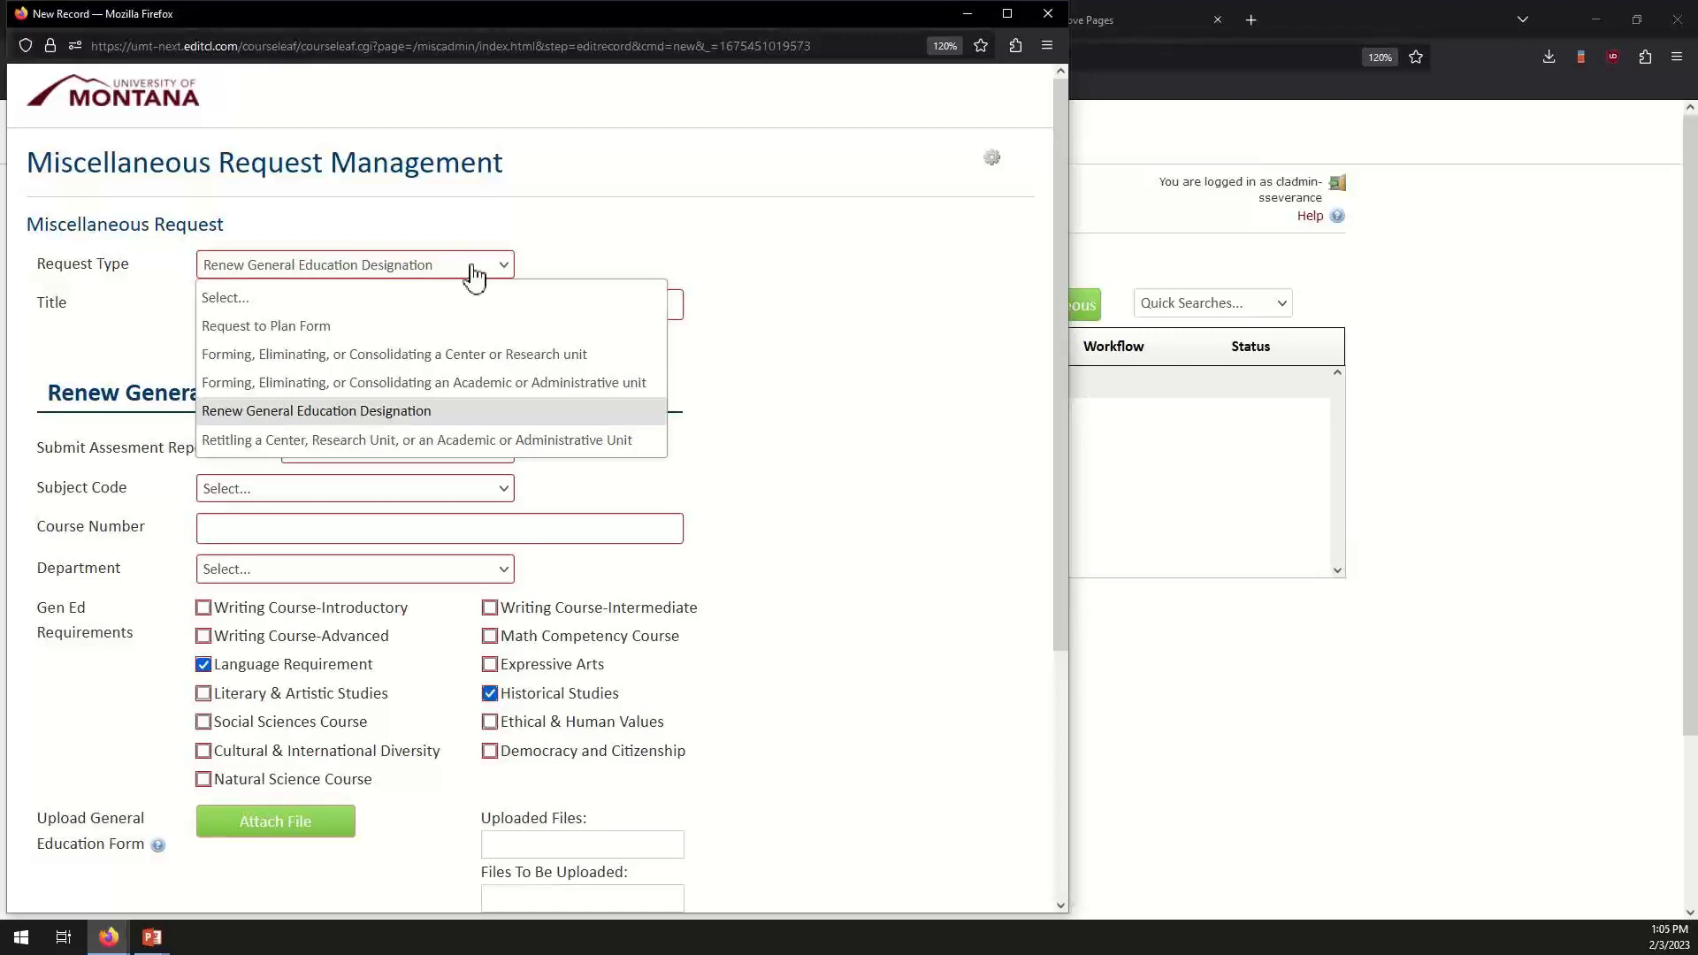
left_click(1063, 14)
left_click(1062, 14)
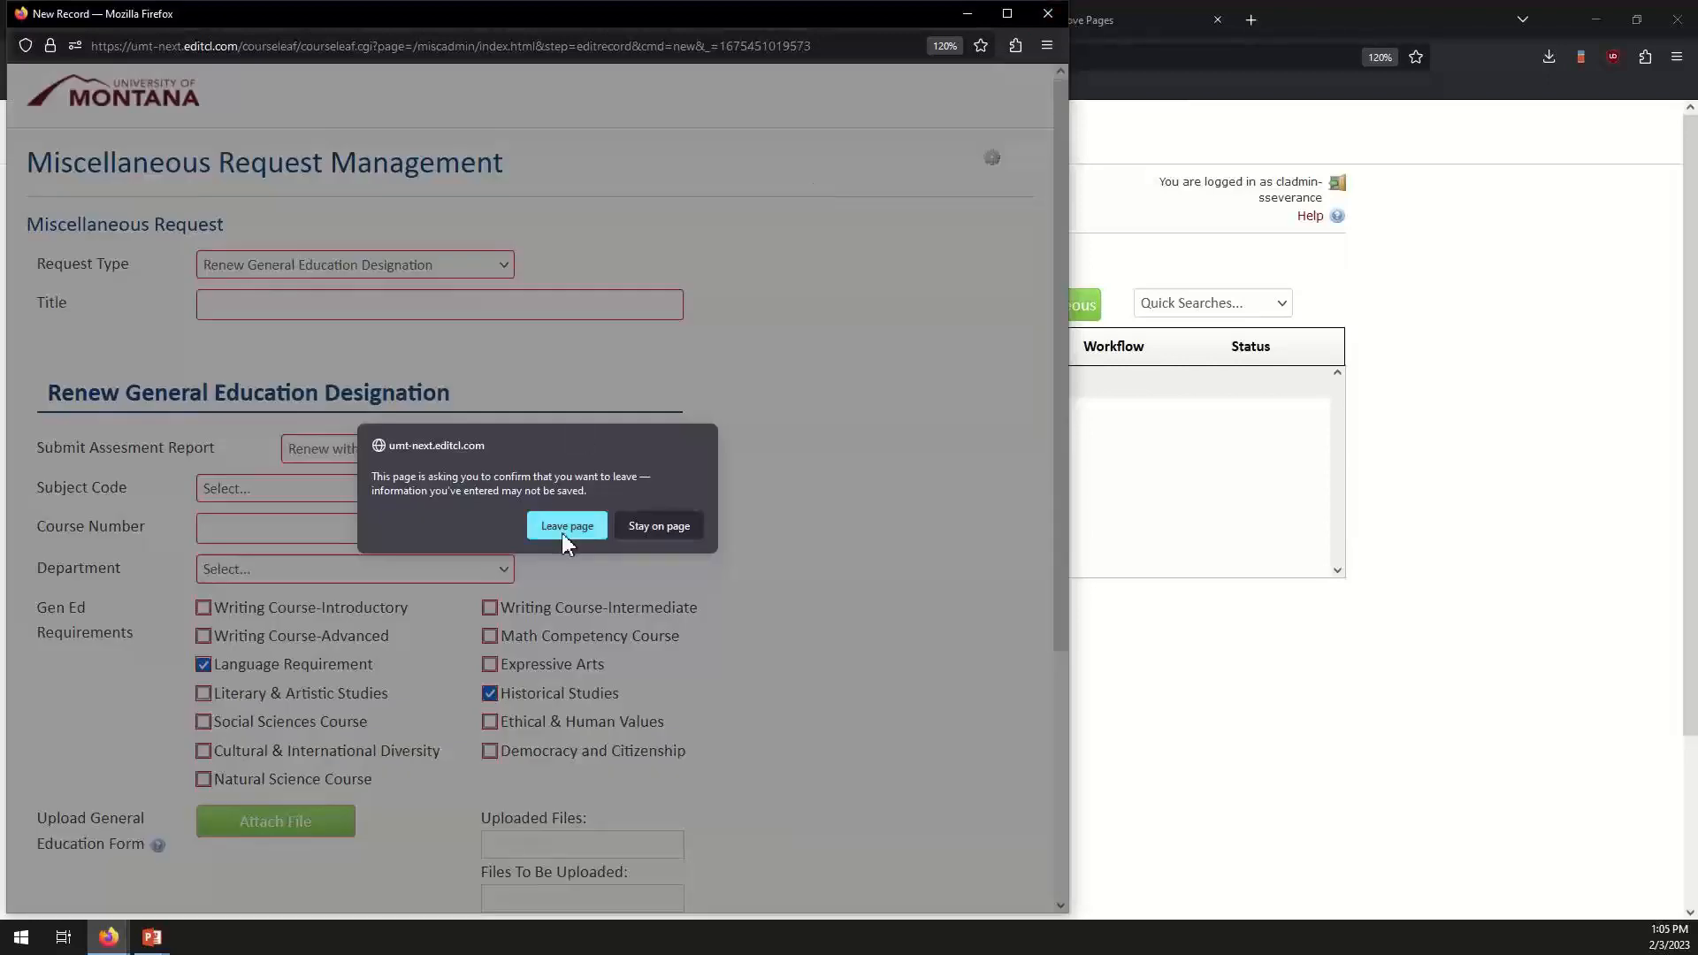
left_click(567, 526)
Start a new program proposal from Program Management and look through the available New Request Type options.
left_click(544, 27)
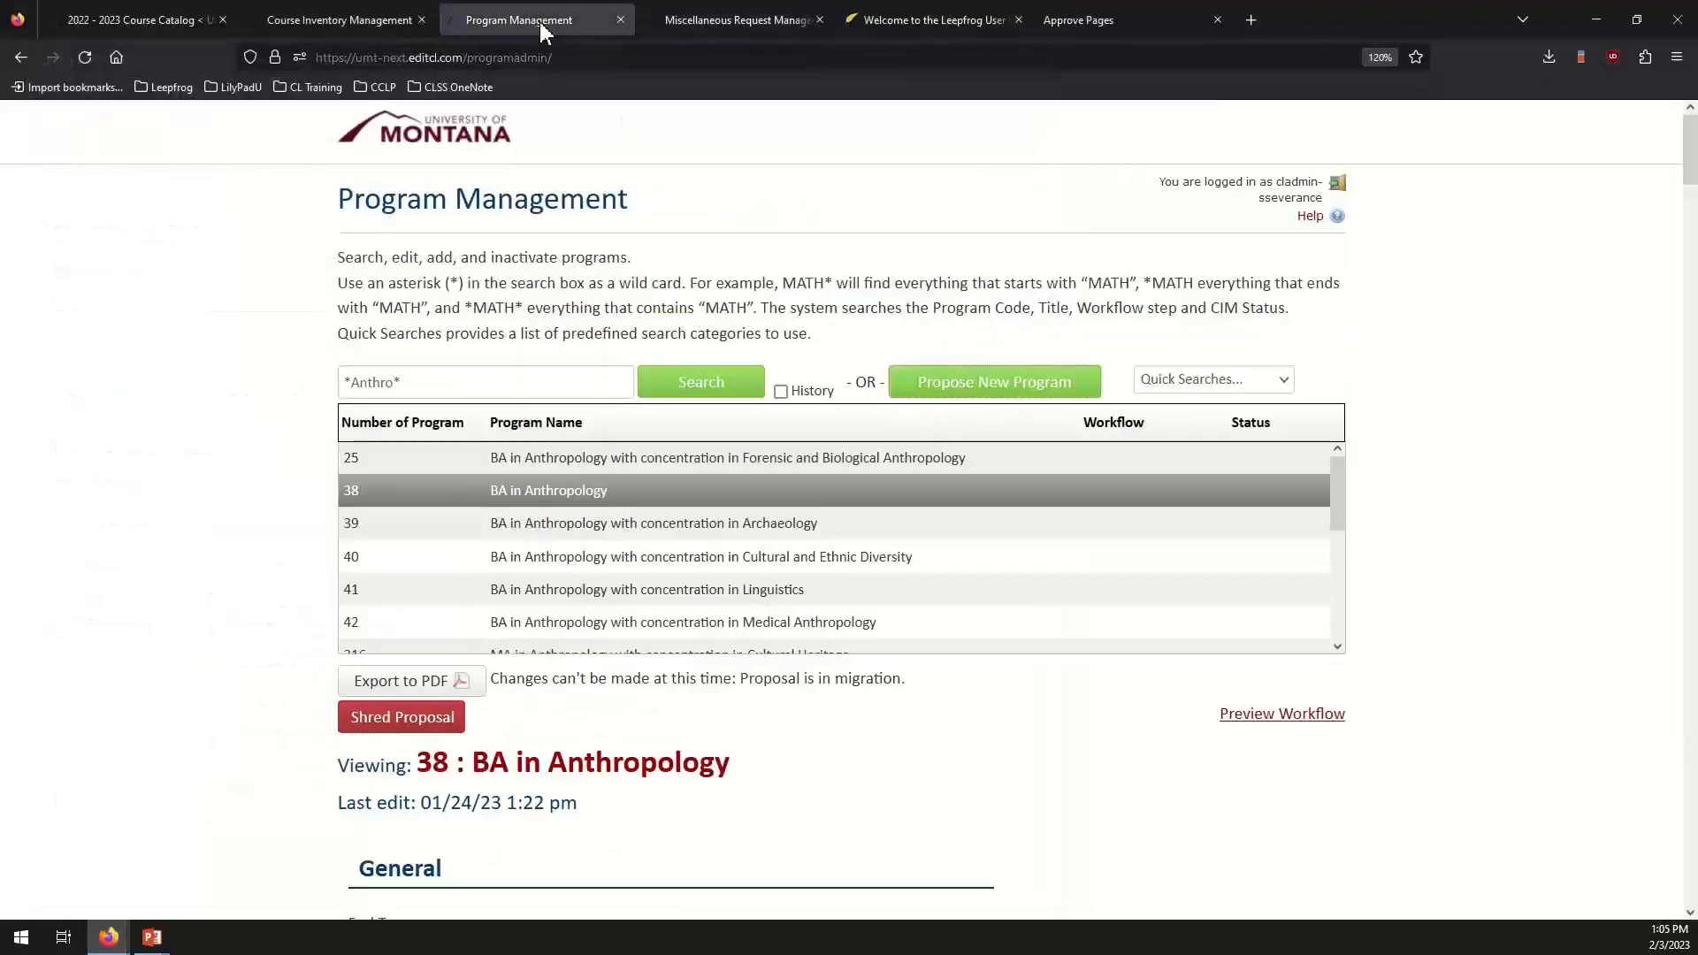
left_click(939, 392)
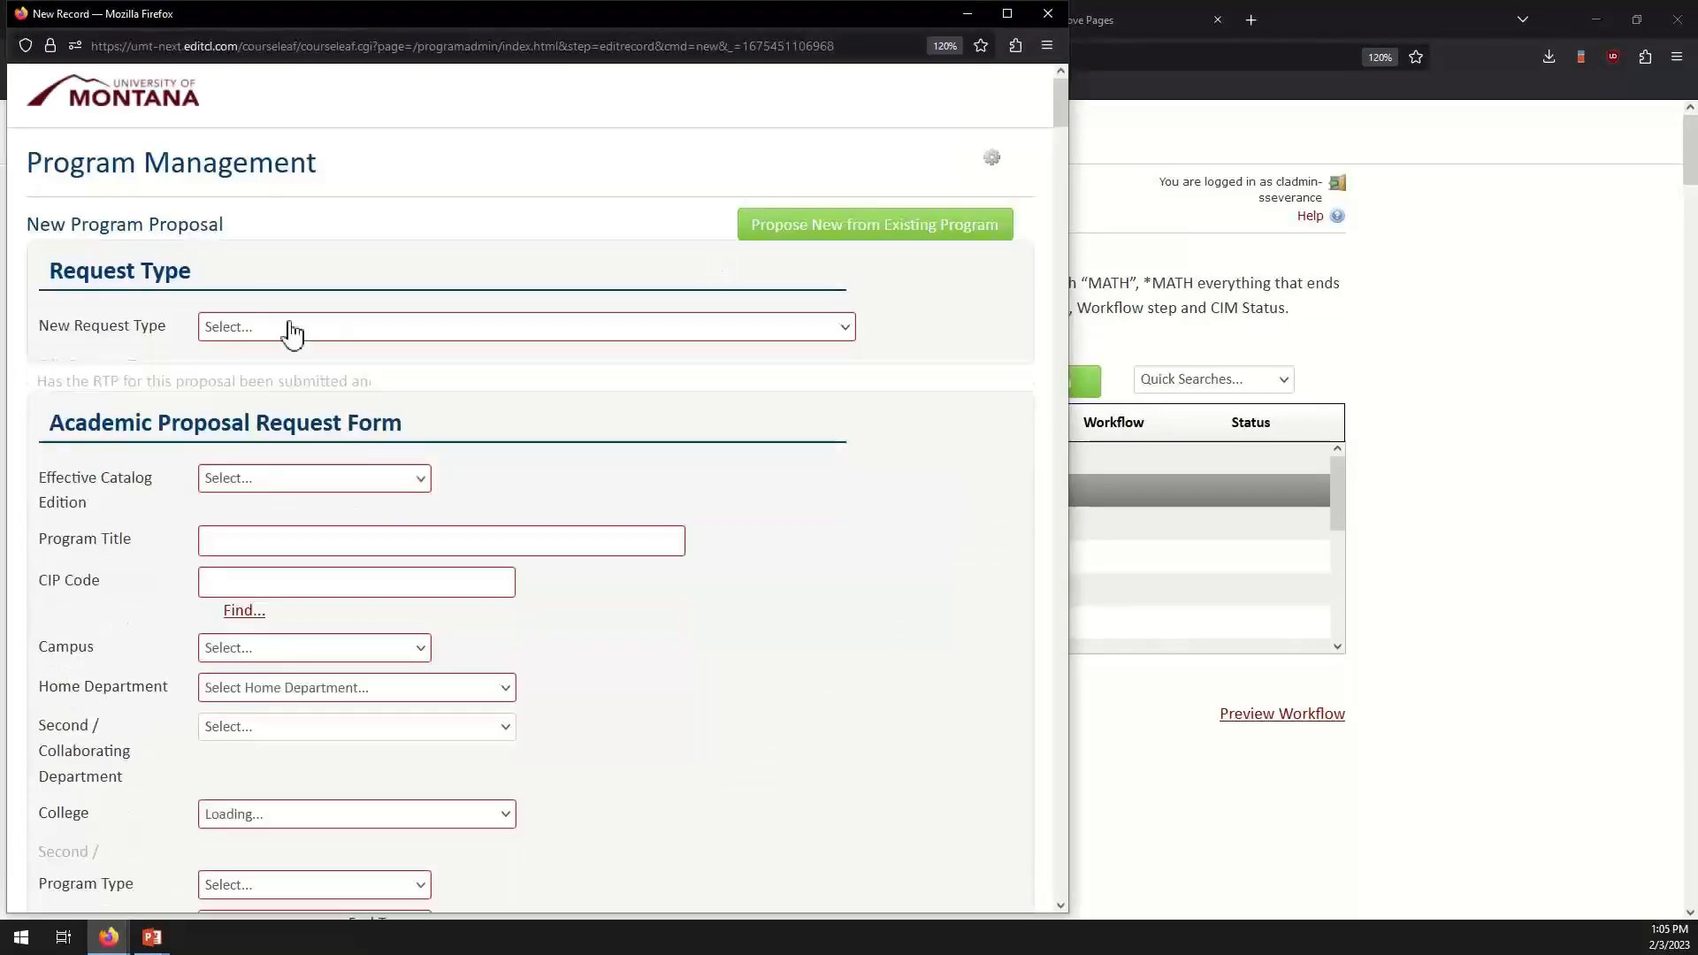
left_click(474, 334)
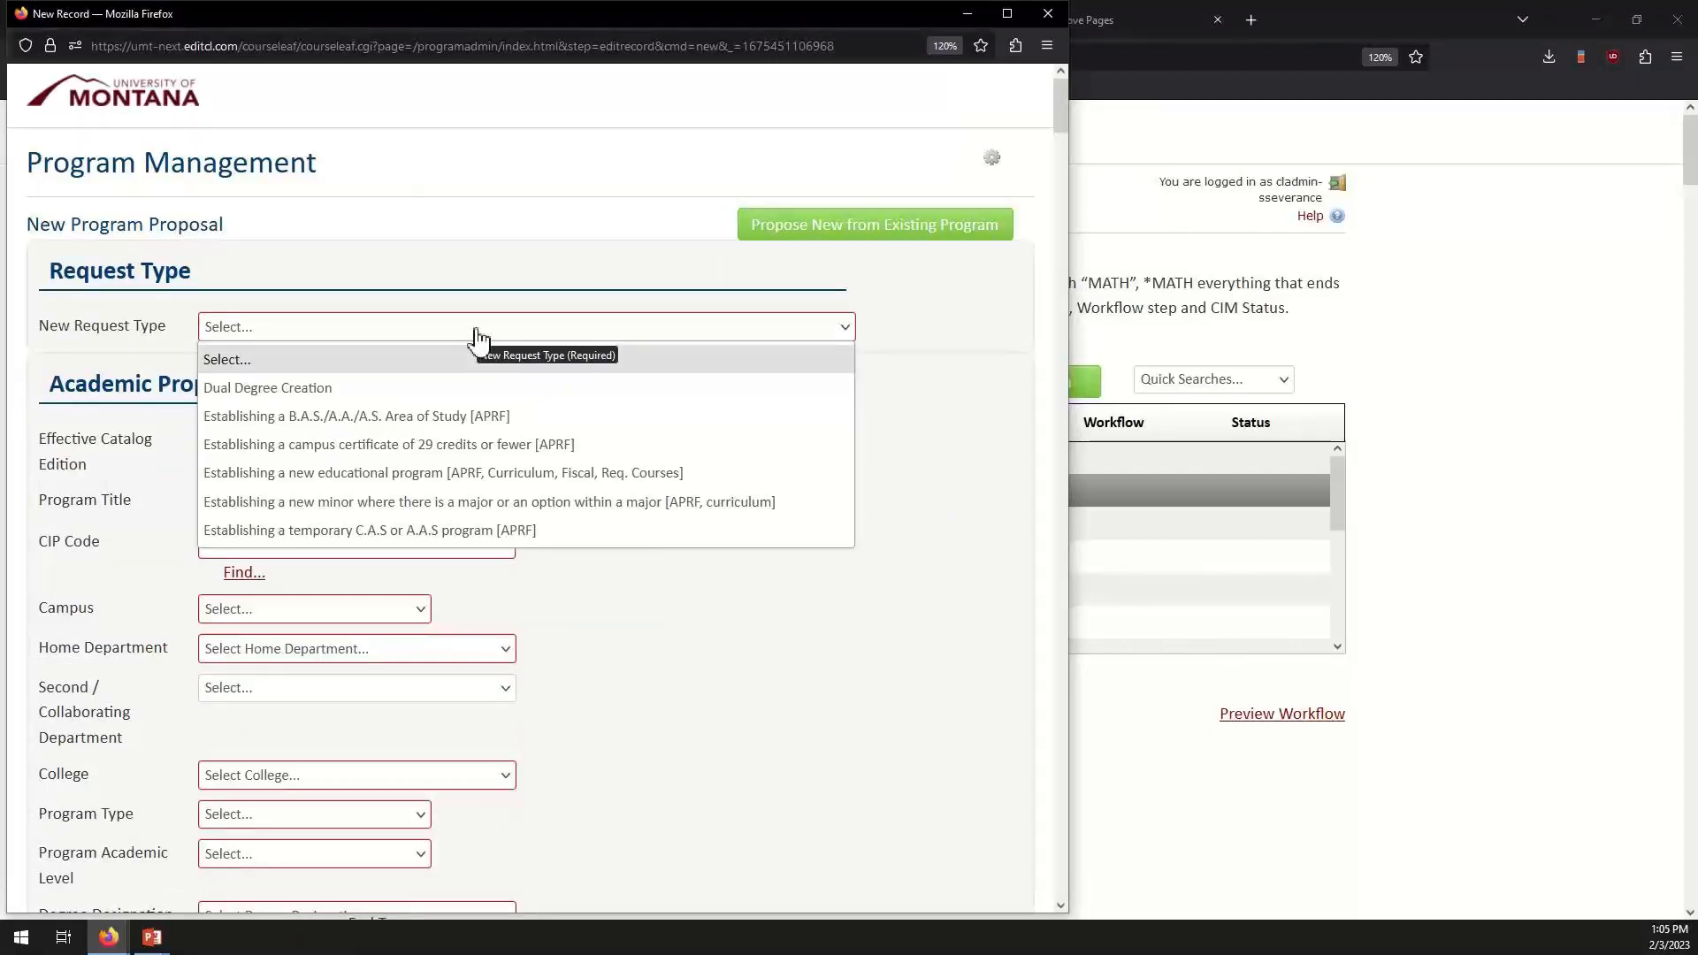
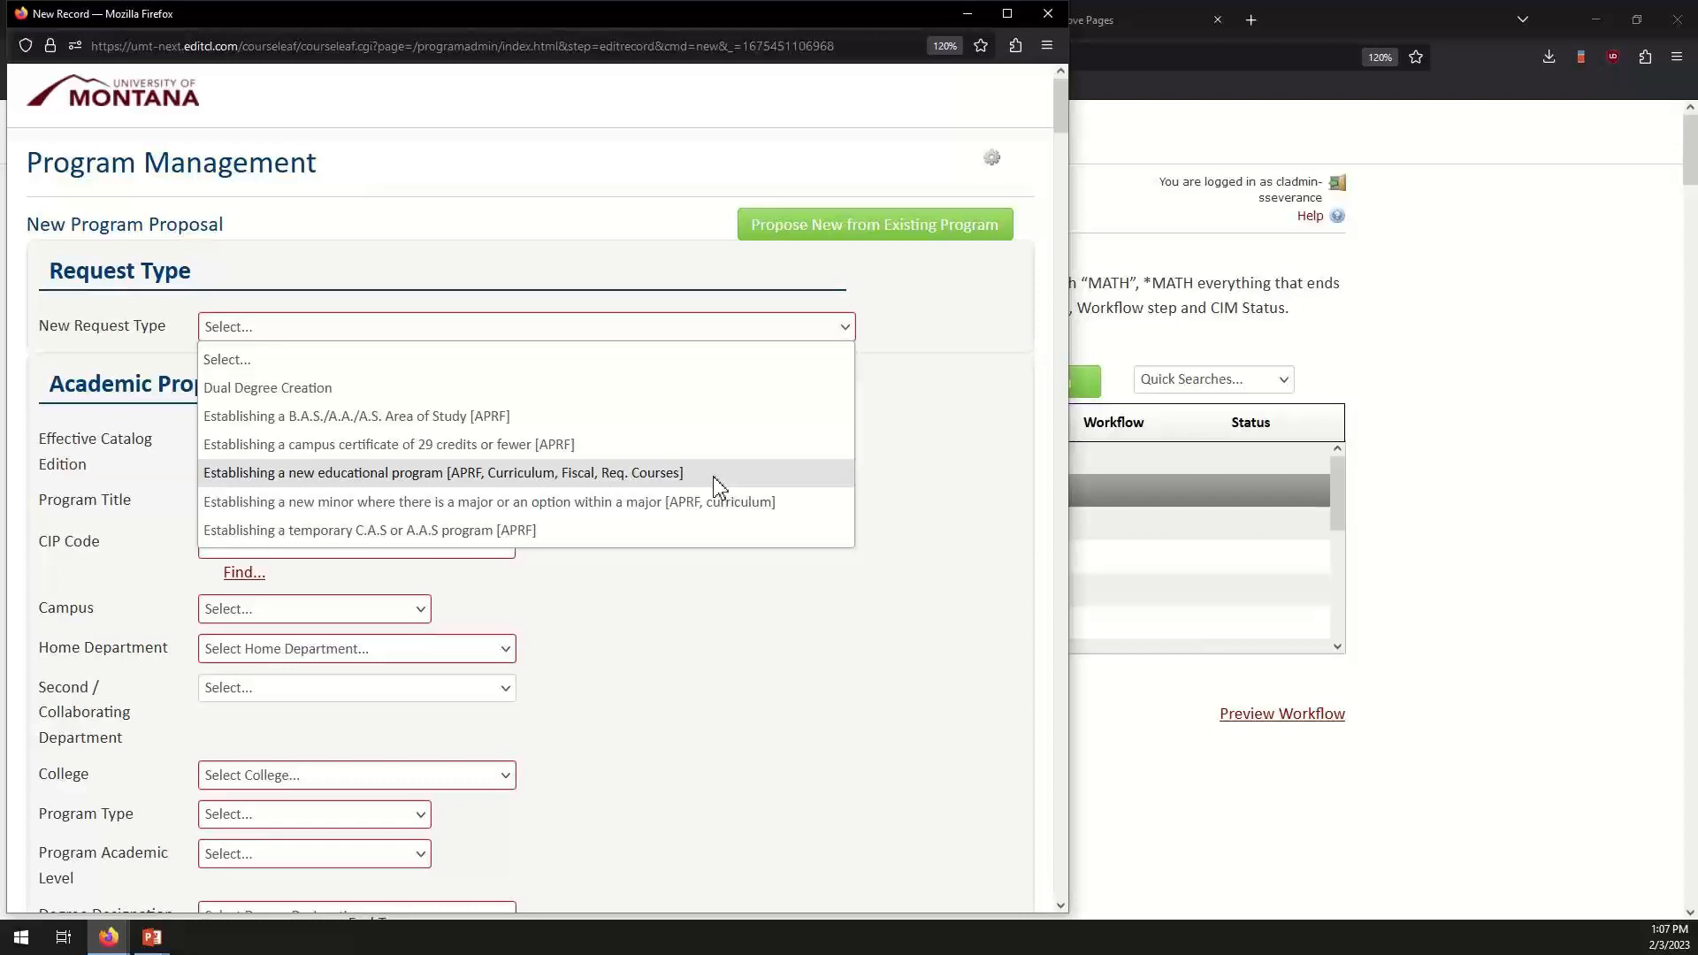
key("Down")
key("Down")
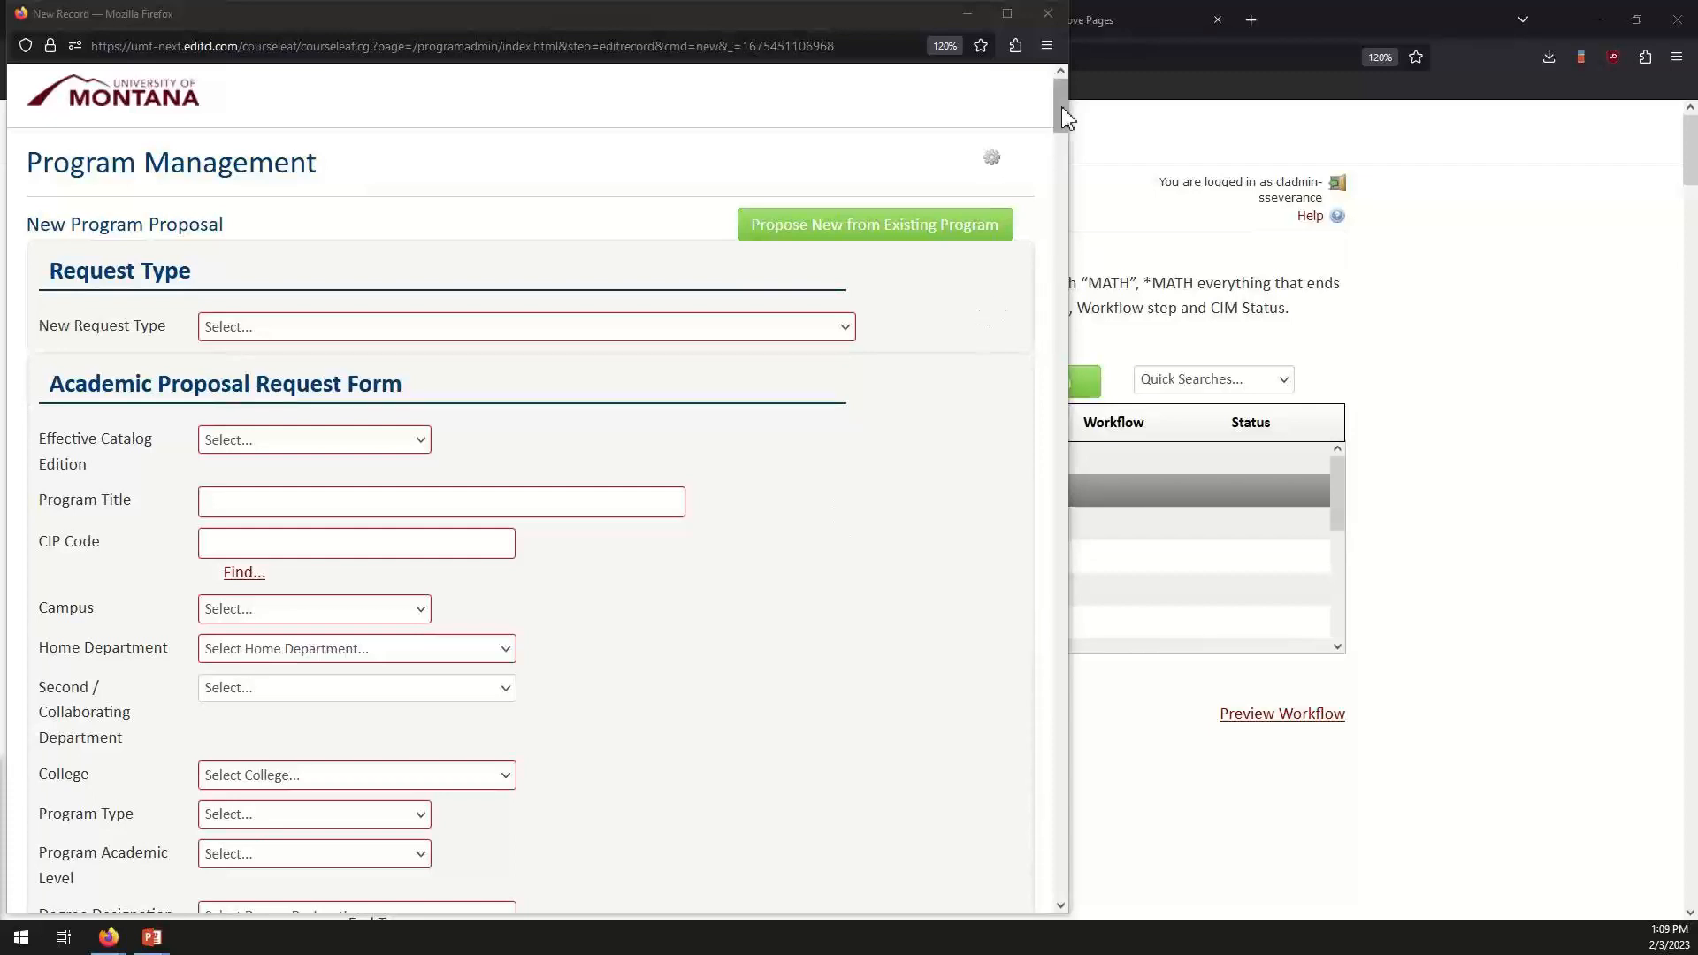
Examine the proposal form from the Fiscal Analysis attachments to the Appendix A curriculum editor, and leave the form without saving.
left_click_drag(1061, 106, 984, 790)
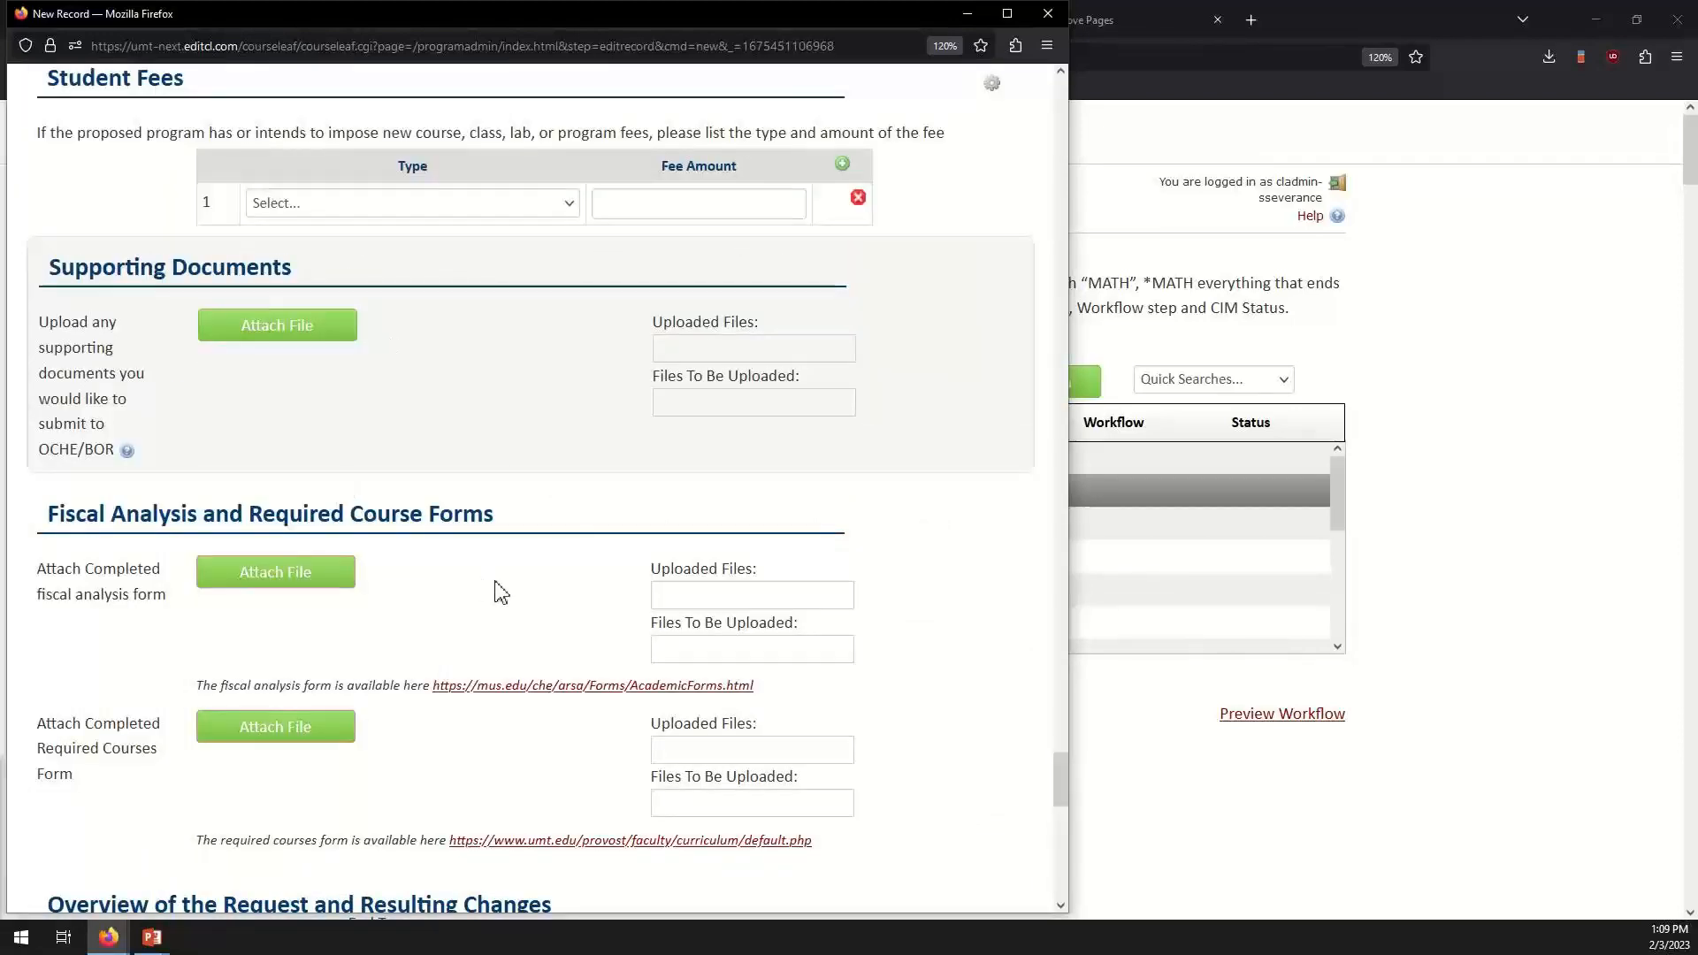
scroll(502, 593, "down", 9)
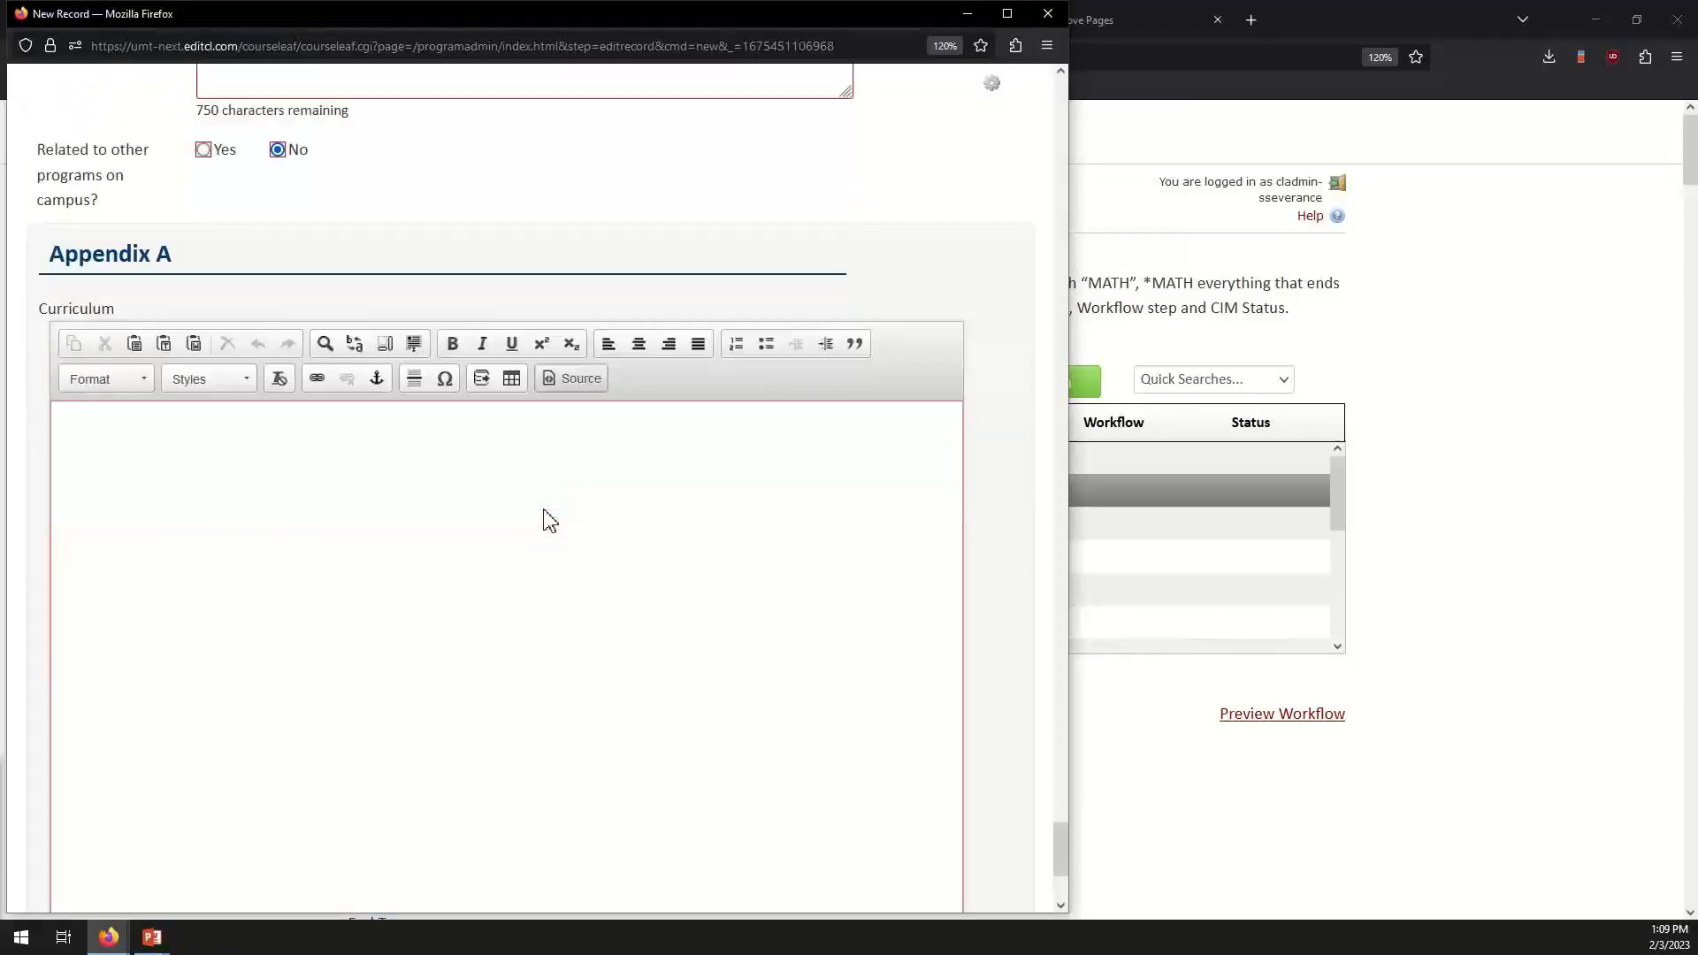
scroll(548, 520, "down", 4)
scroll(547, 509, "up", 5)
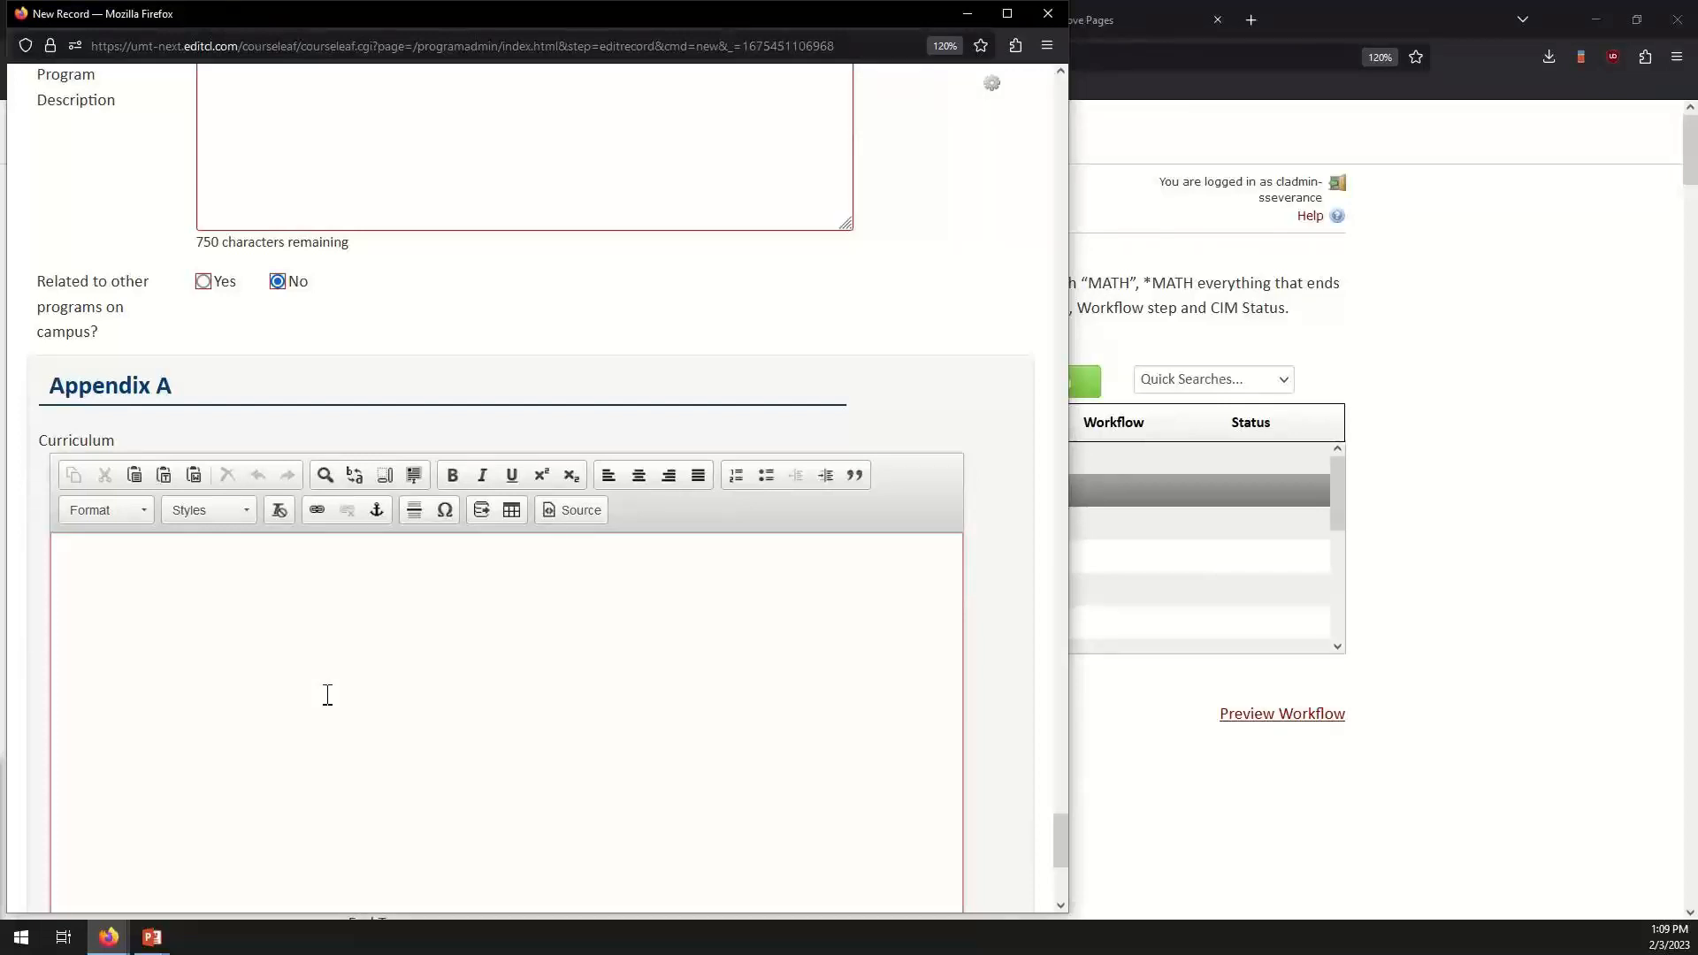
scroll(328, 695, "up", 2)
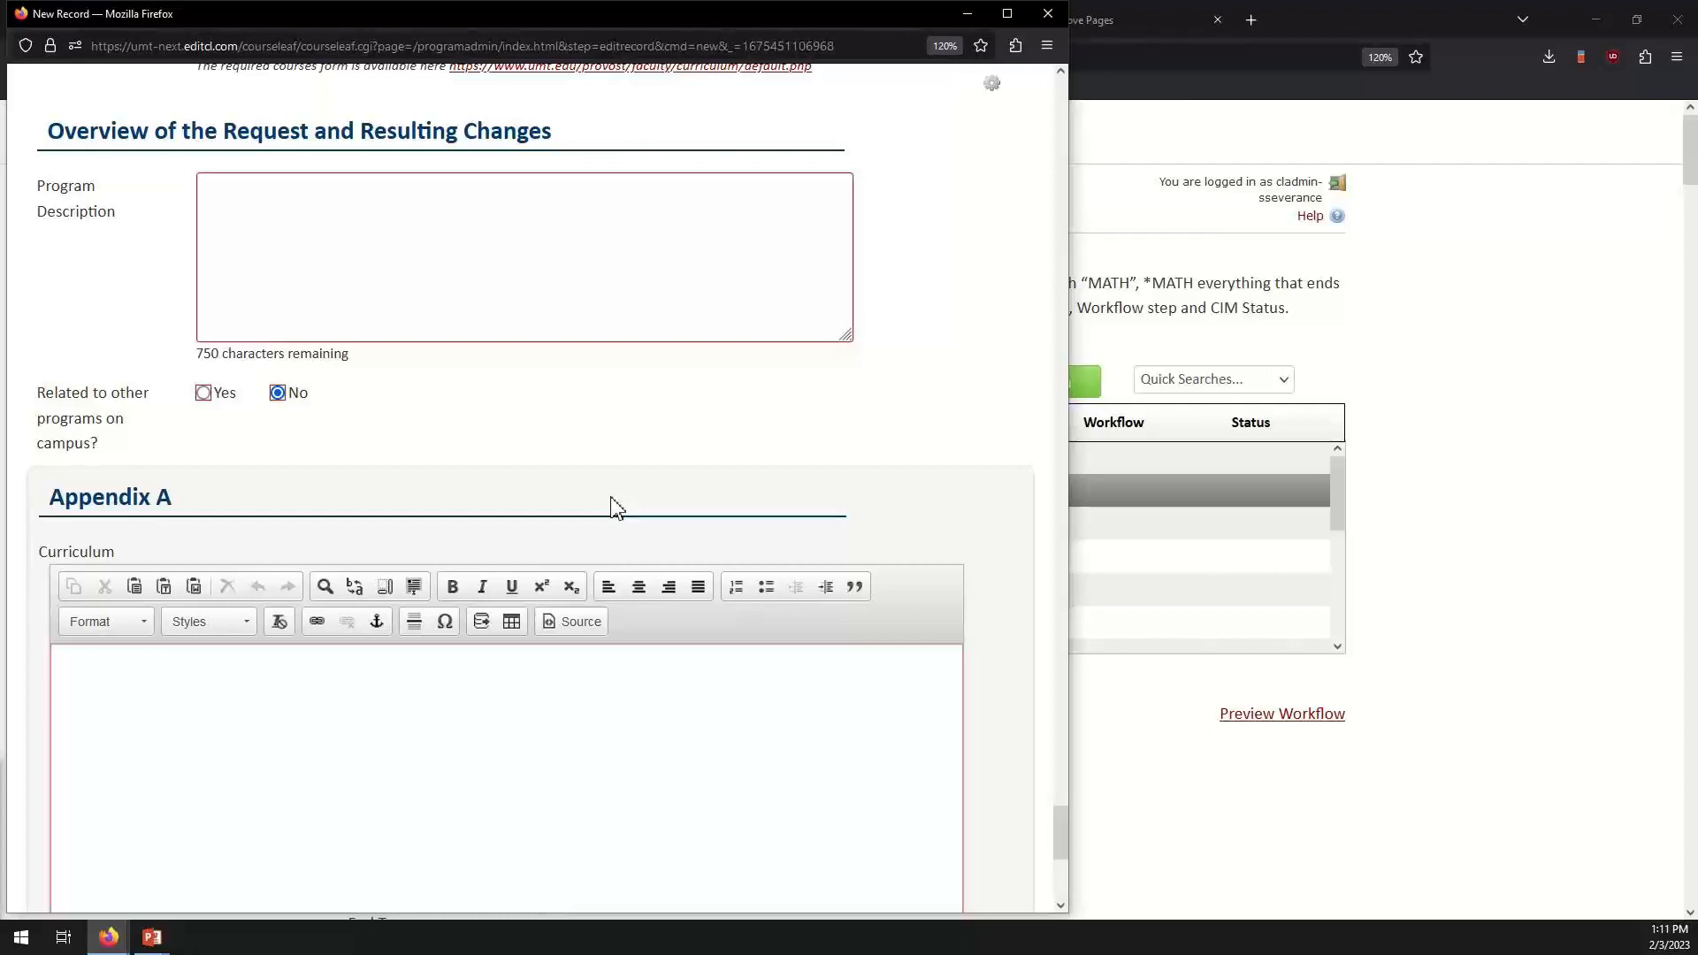
scroll(841, 323, "down", 3)
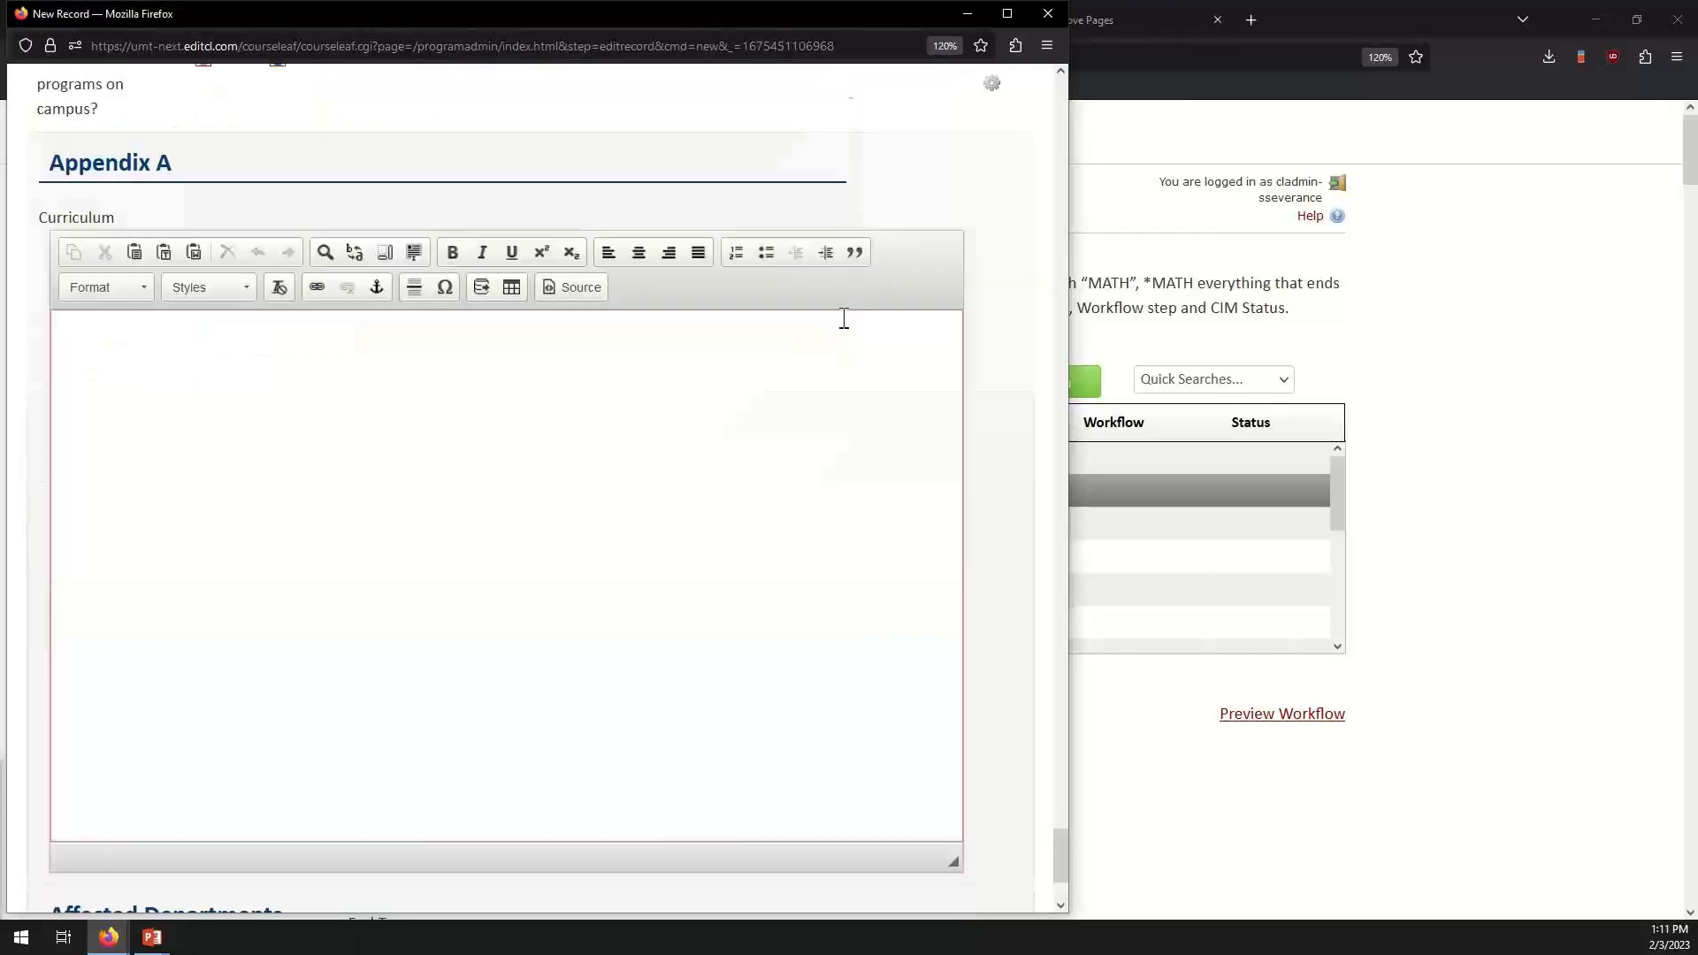
left_click(1048, 14)
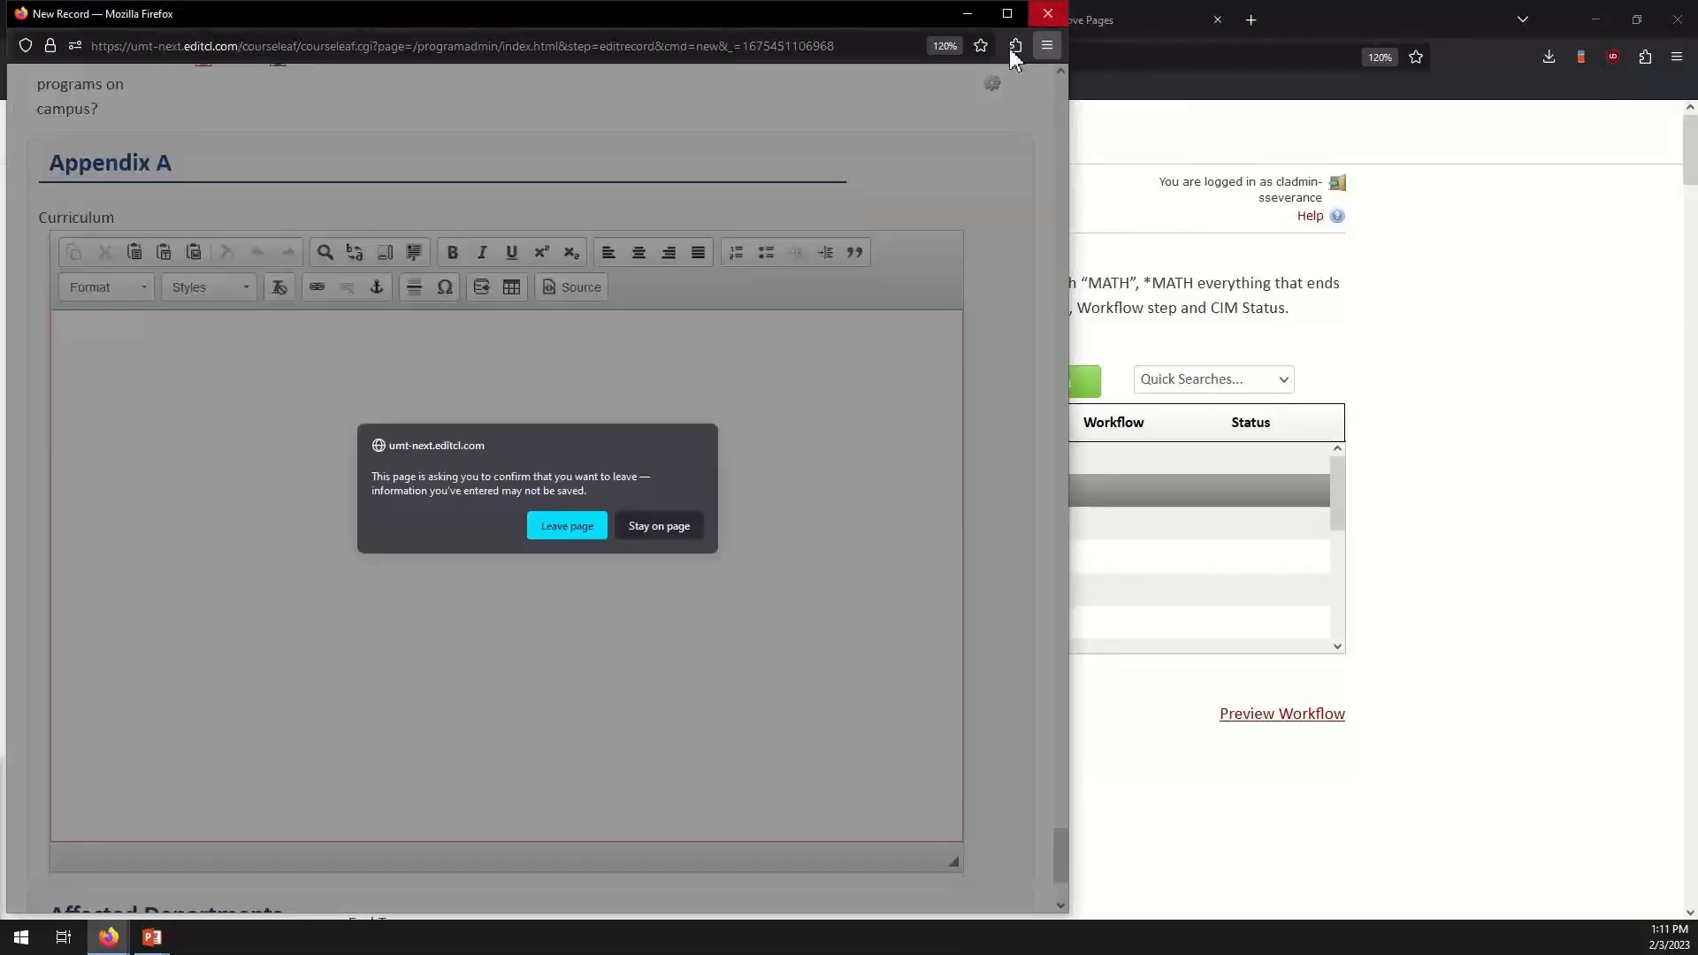
left_click(567, 526)
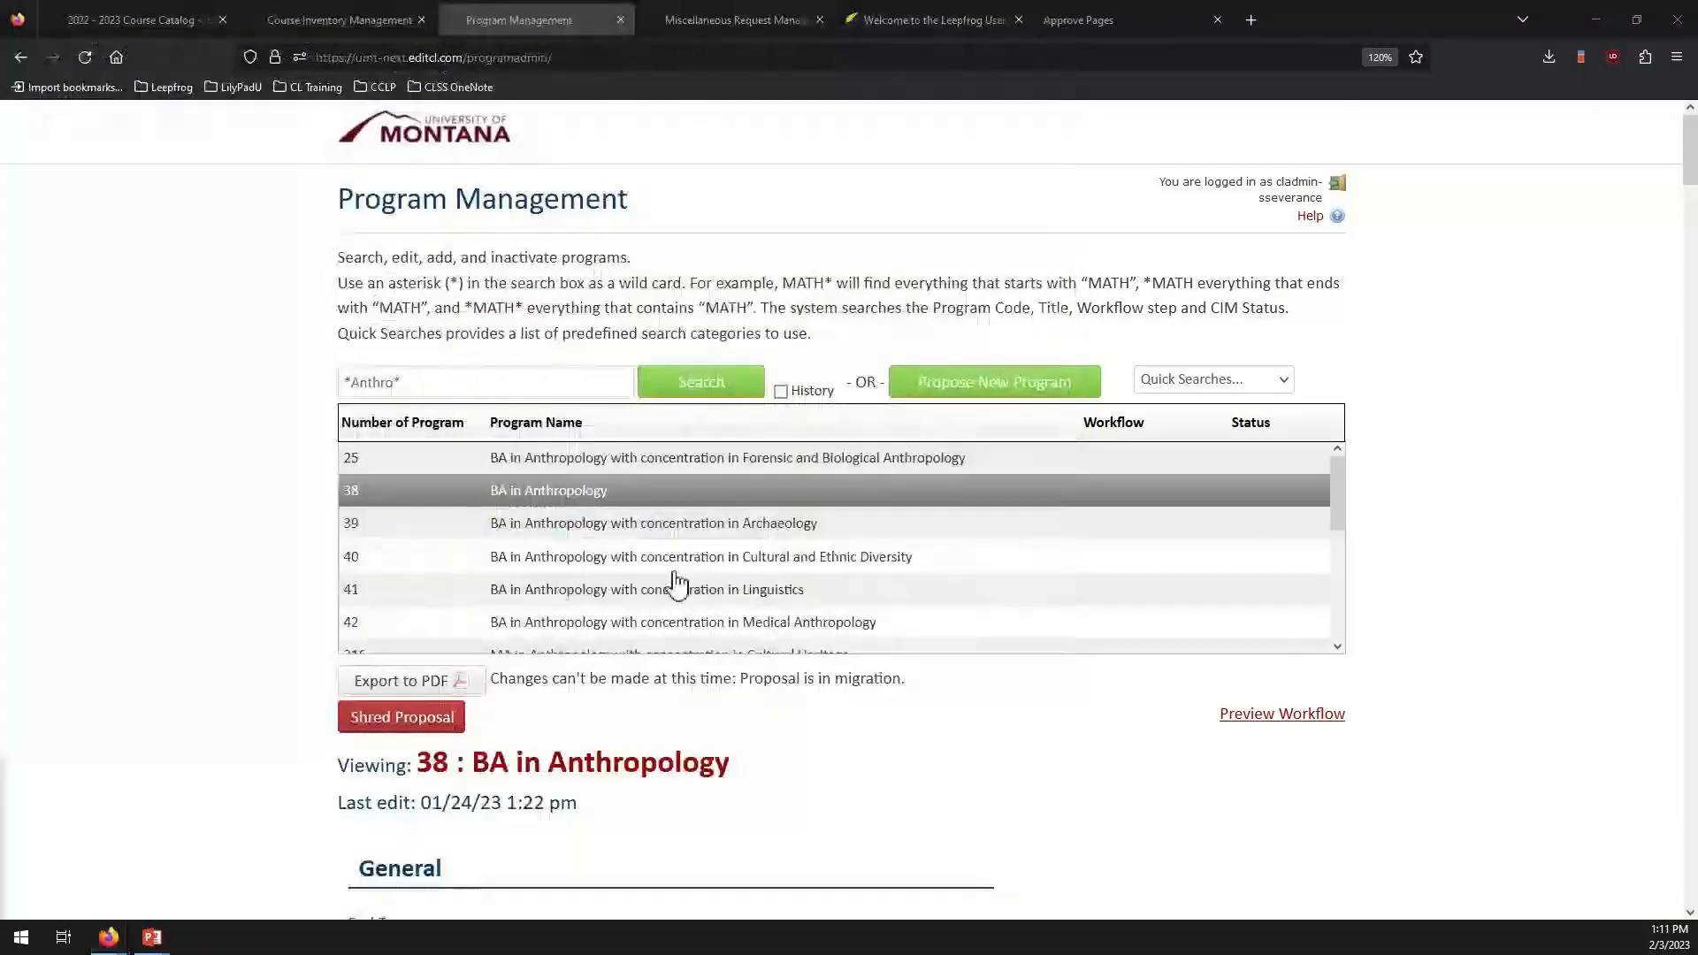
Review the General, Students, Faculty and Notification sections of the BA in Anthropology program record.
scroll(707, 602, "down", 5)
scroll(818, 734, "down", 7)
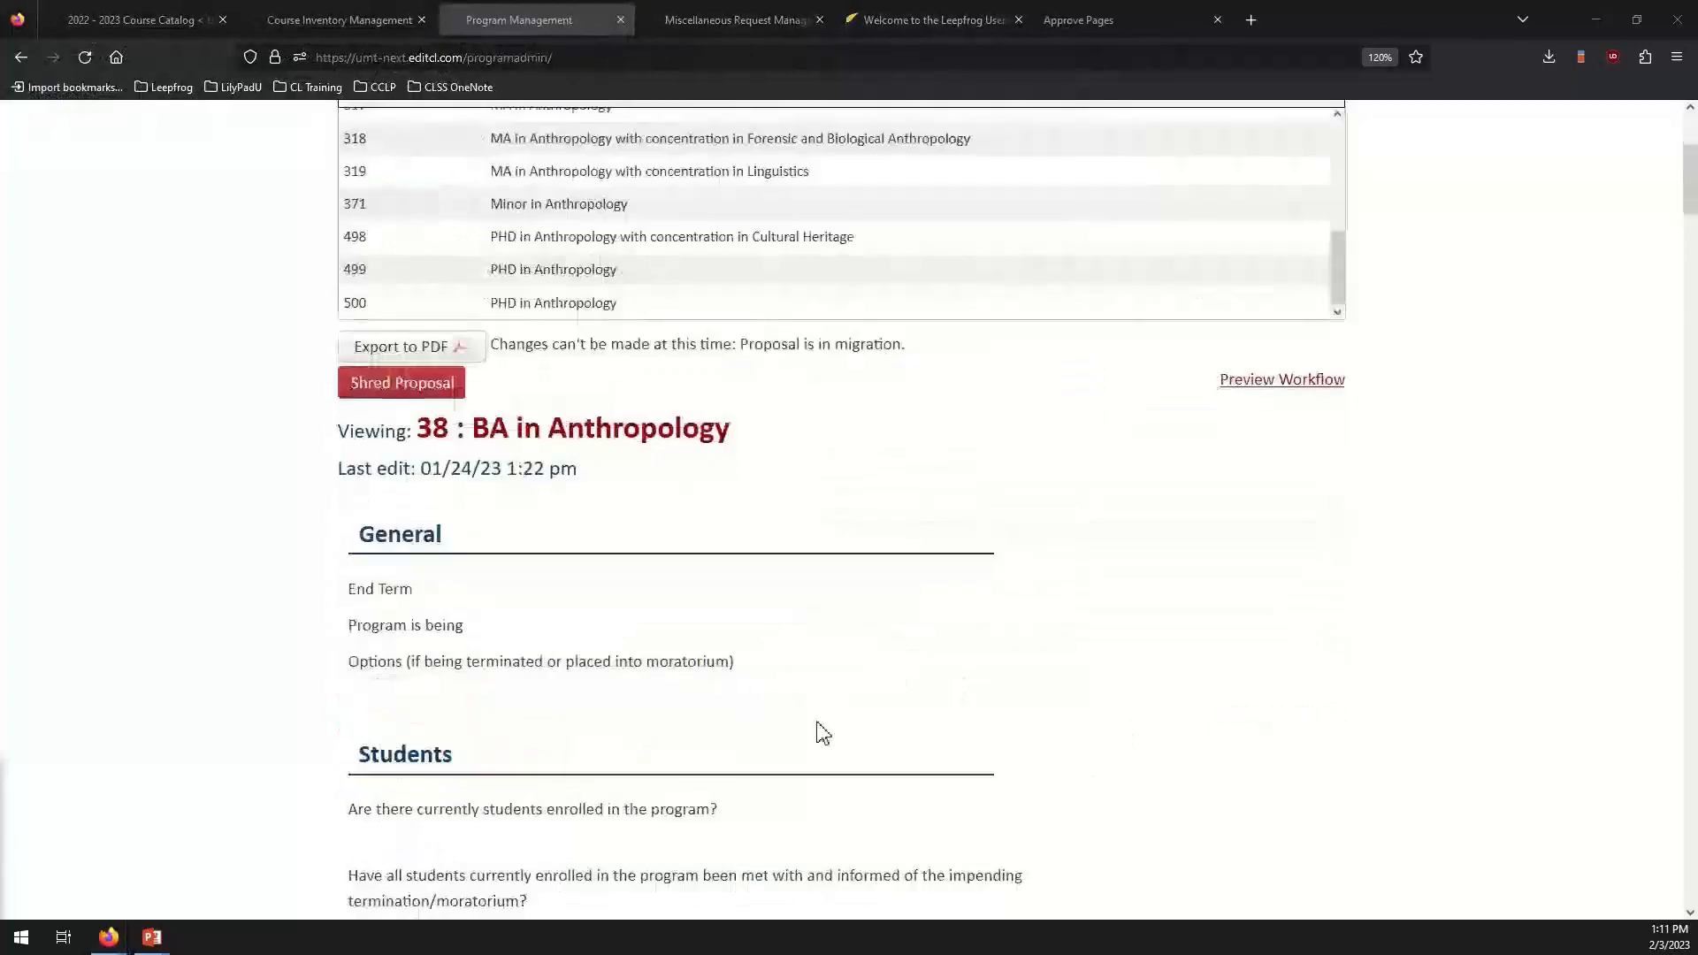
scroll(821, 730, "down", 5)
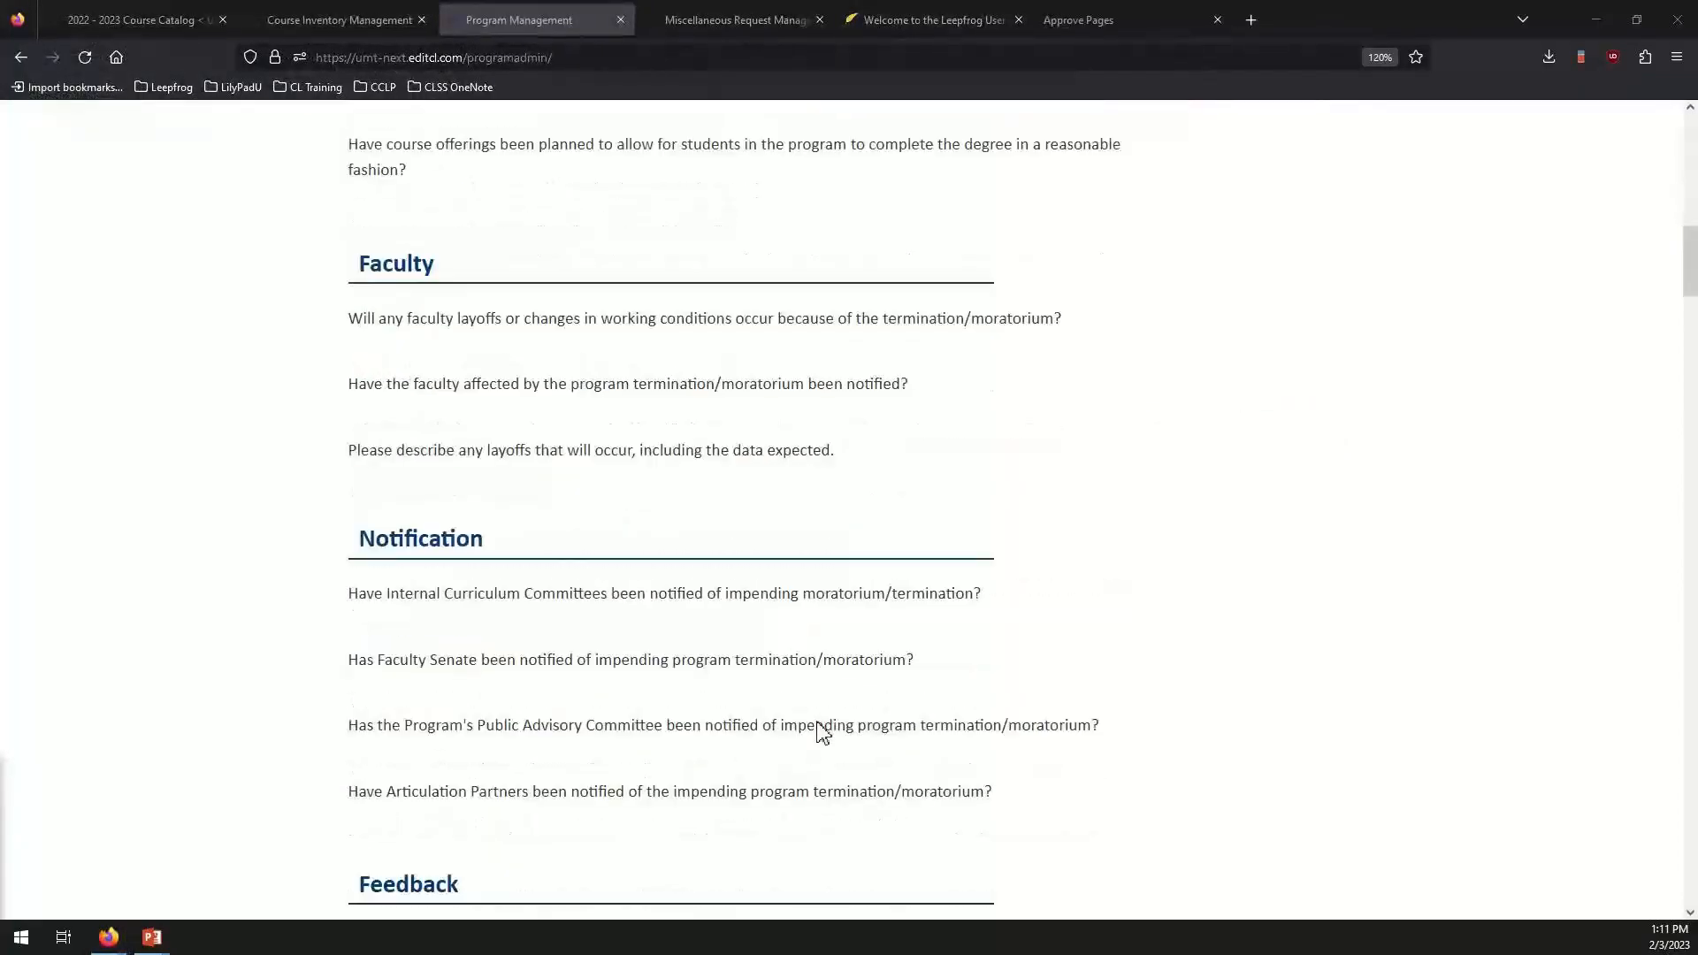
scroll(820, 721, "up", 5)
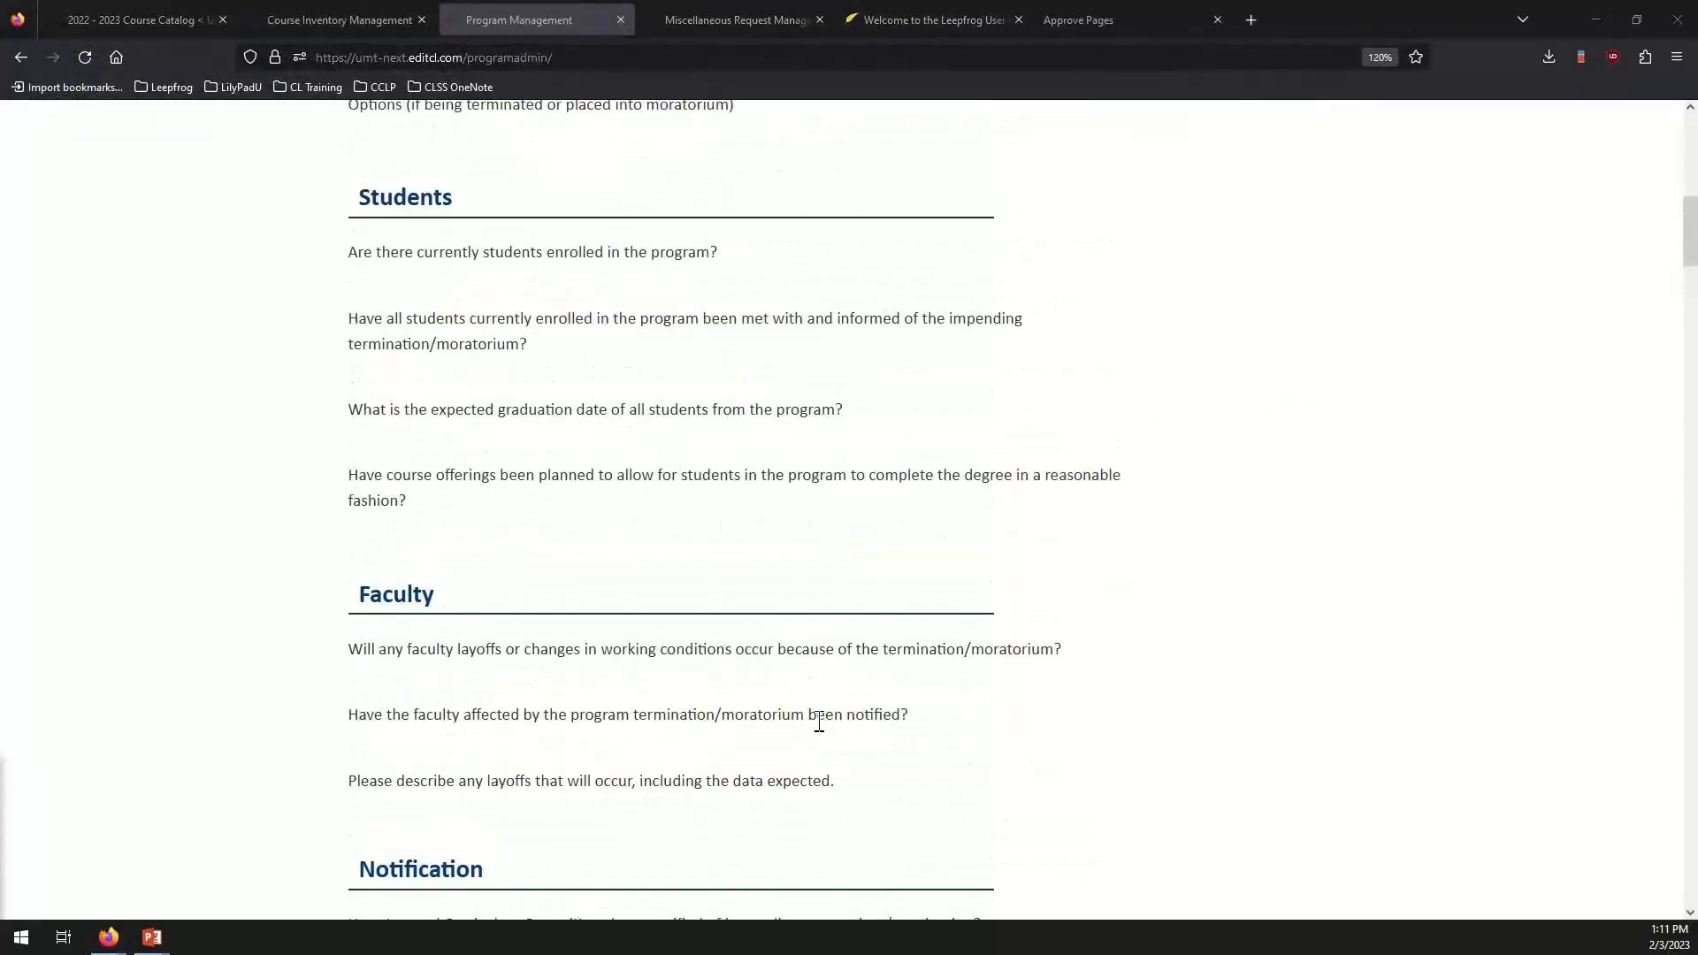
scroll(819, 721, "up", 5)
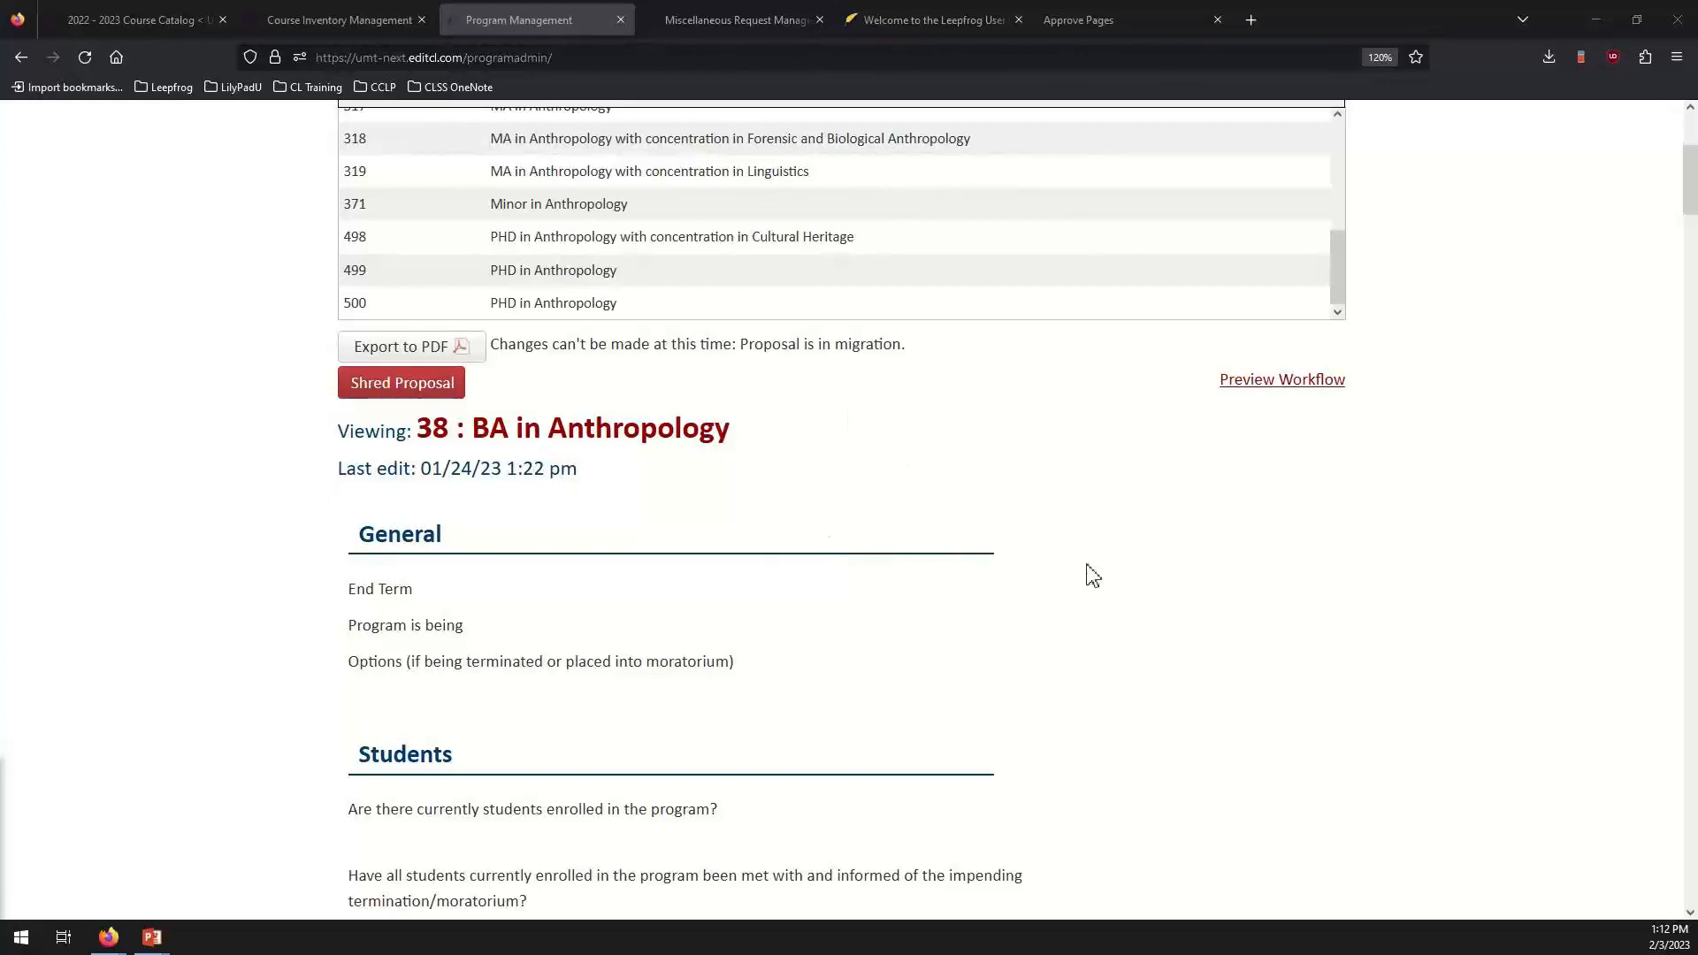
scroll(1090, 576, "up", 2)
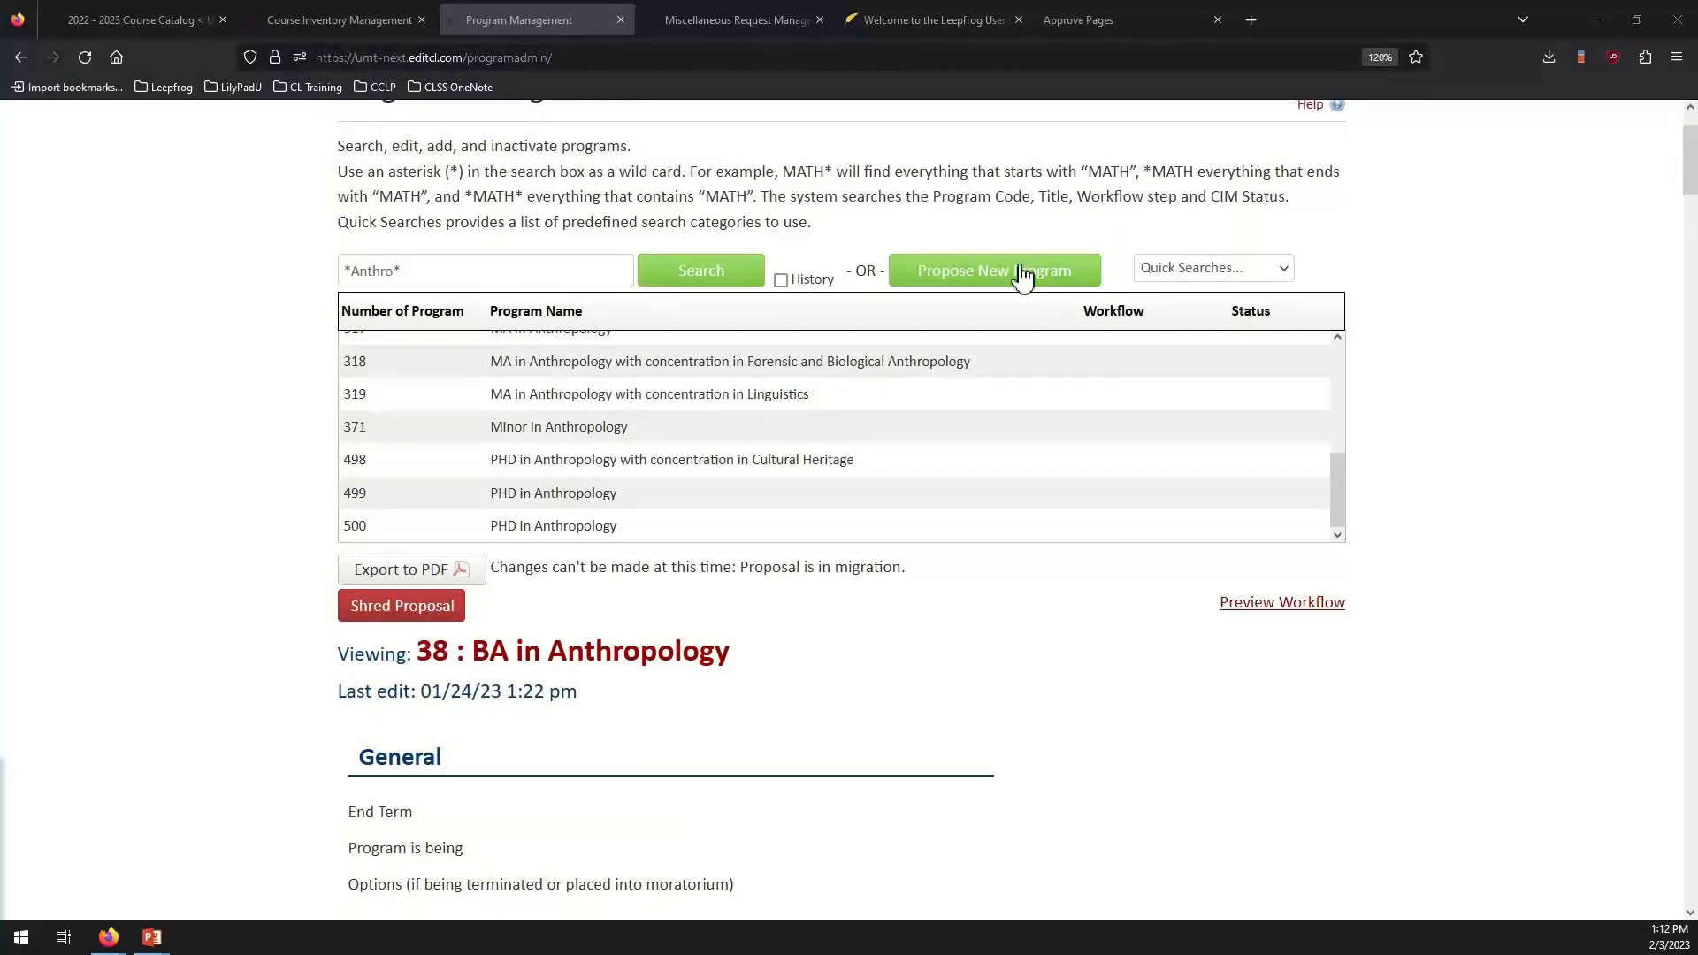
Start a new program proposal and set its request type to "Establishing a new educational program [APRF, Curriculum, Fiscal, Req. Courses]".
left_click(1024, 274)
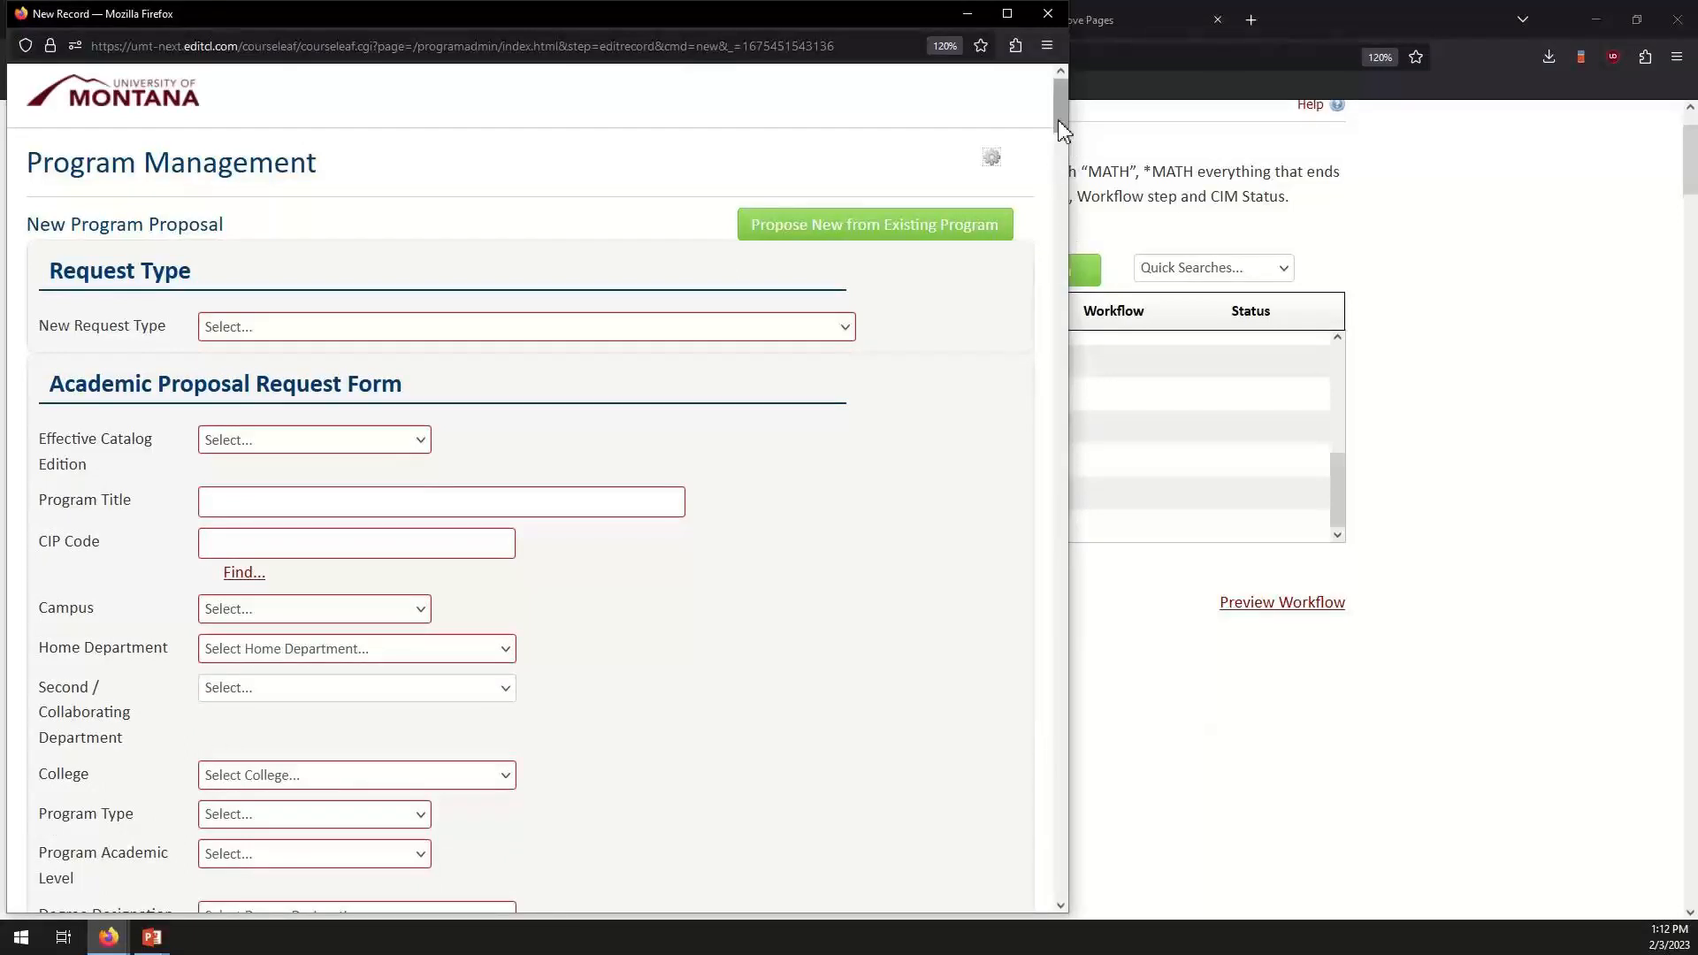
left_click(963, 232)
left_click(694, 547)
left_click(489, 334)
left_click(561, 477)
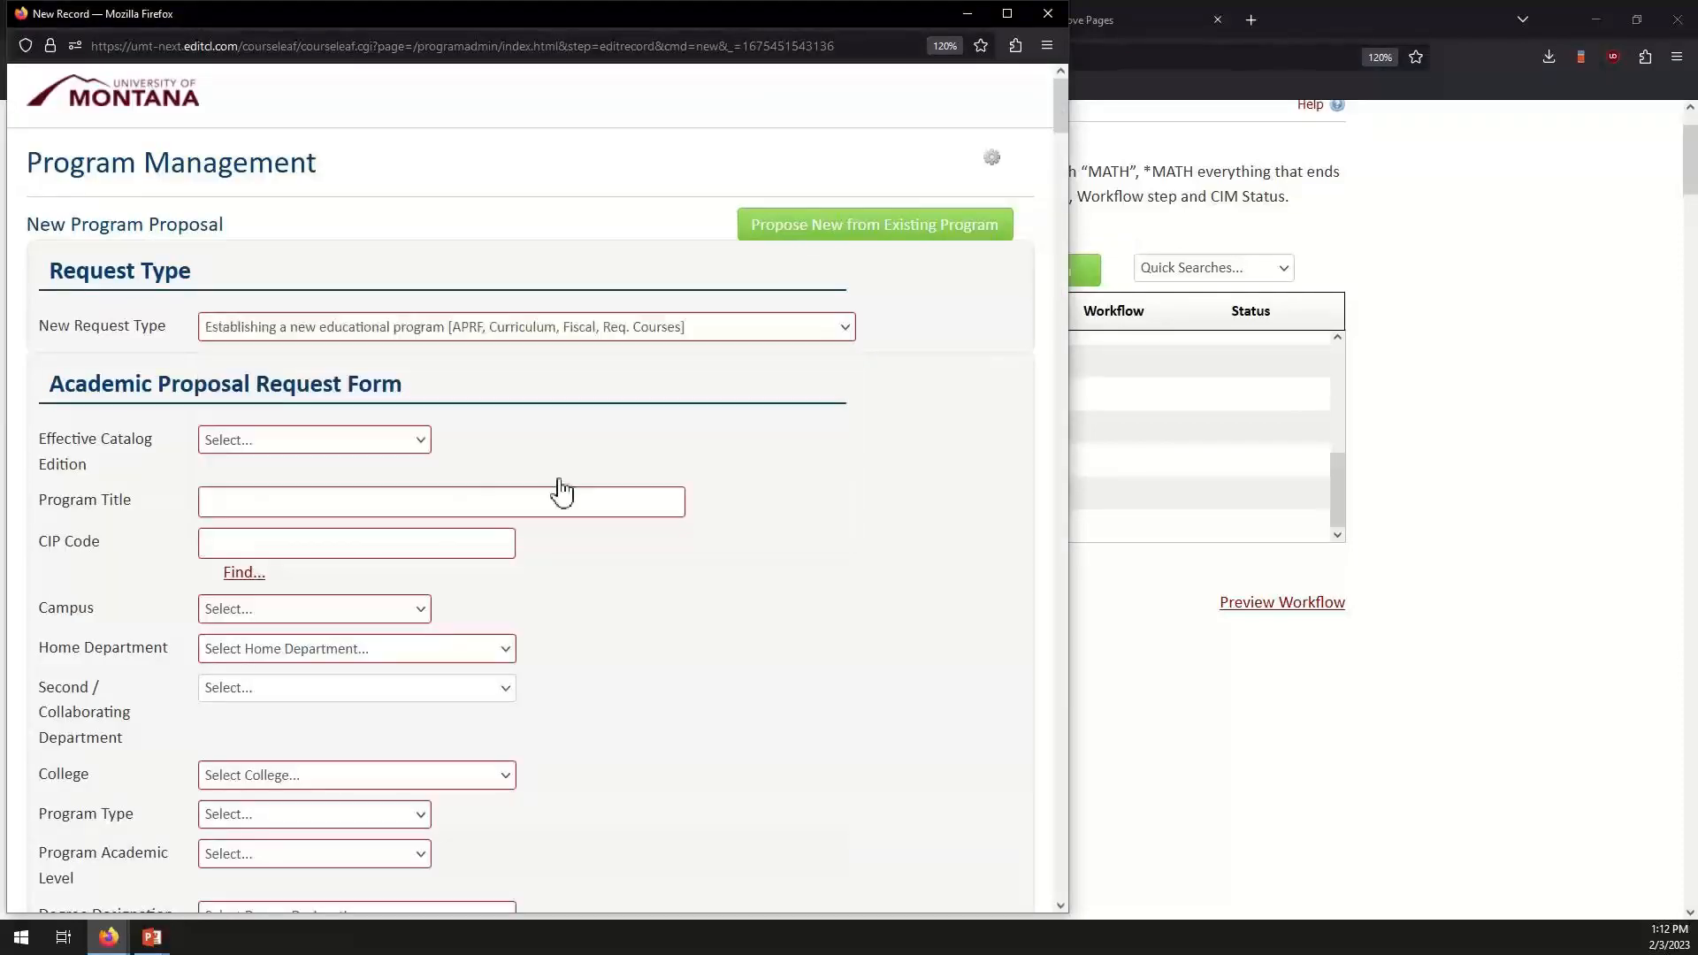
Enter "Hello this is a test" as the answer to "What proposal is requested?" in the Proposal Summary.
scroll(910, 526, "down", 3)
scroll(911, 529, "down", 6)
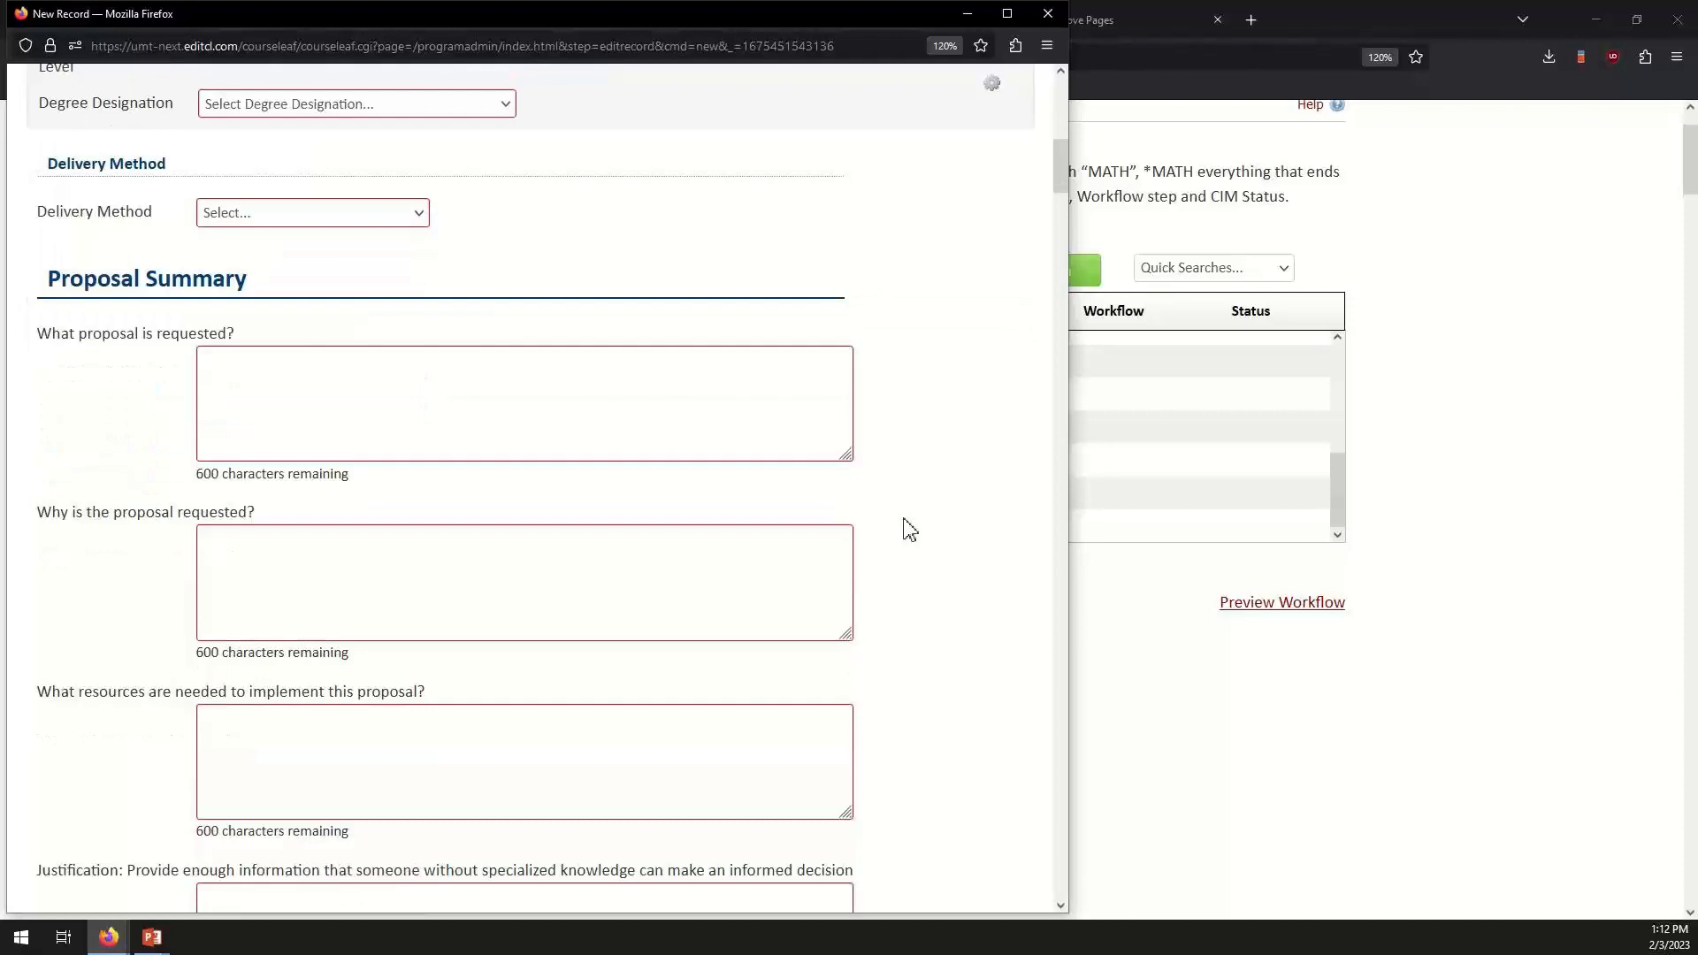
scroll(910, 529, "down", 3)
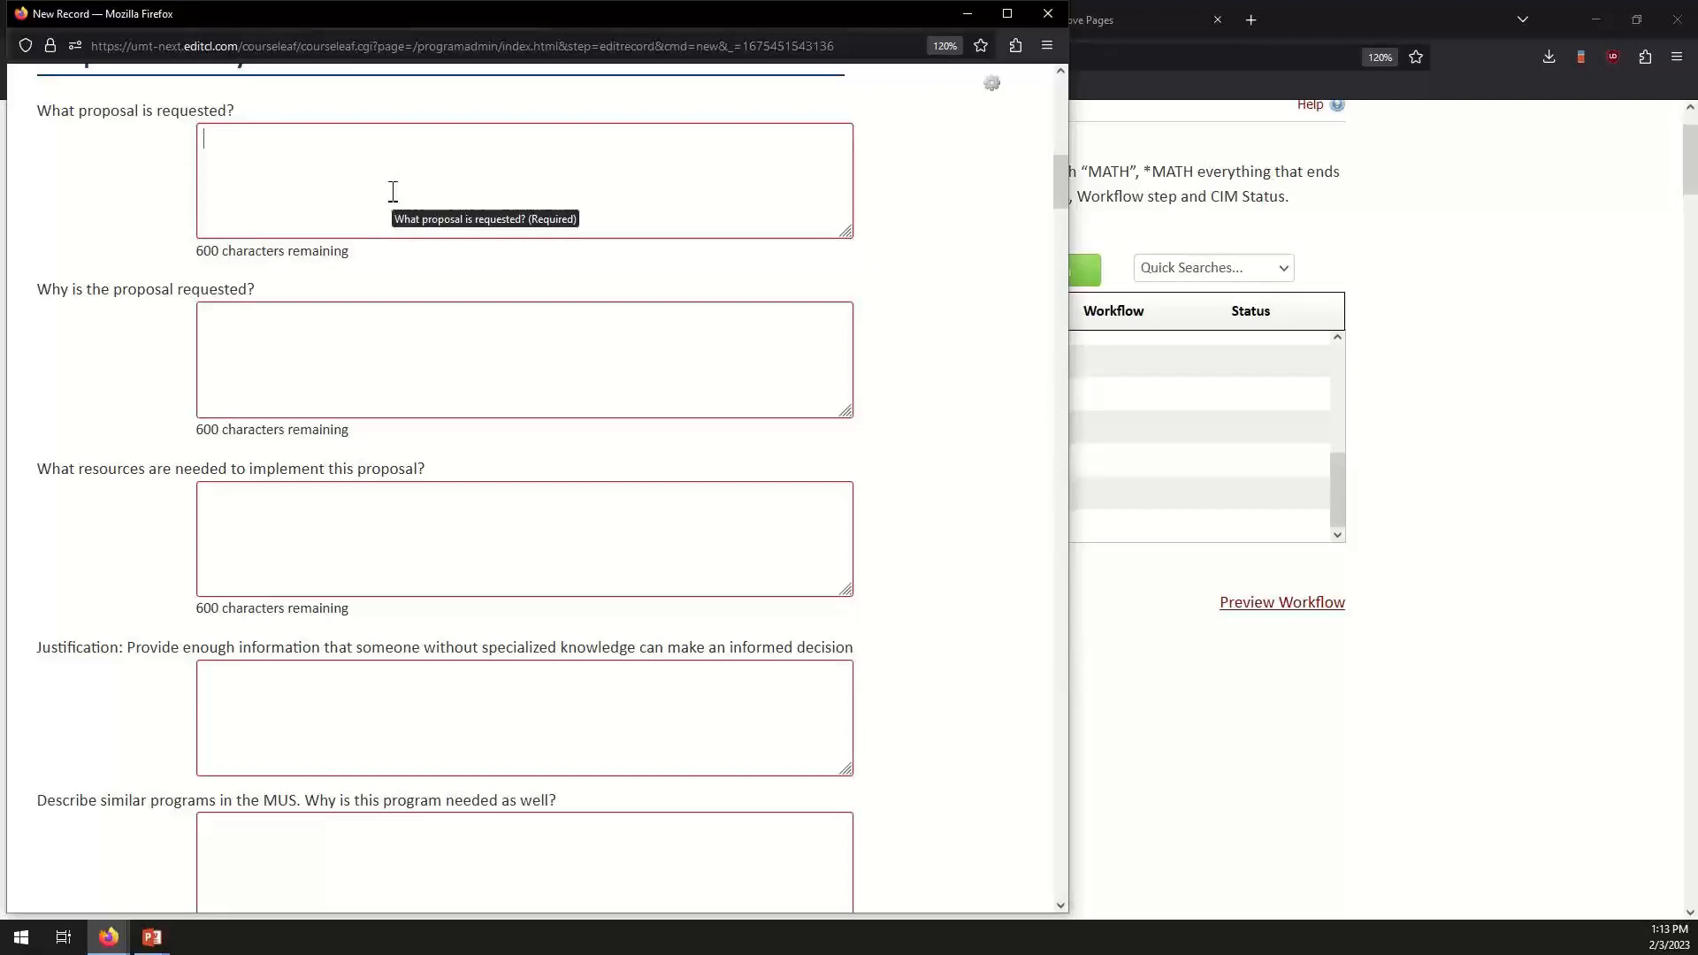
type("Hello this is a test")
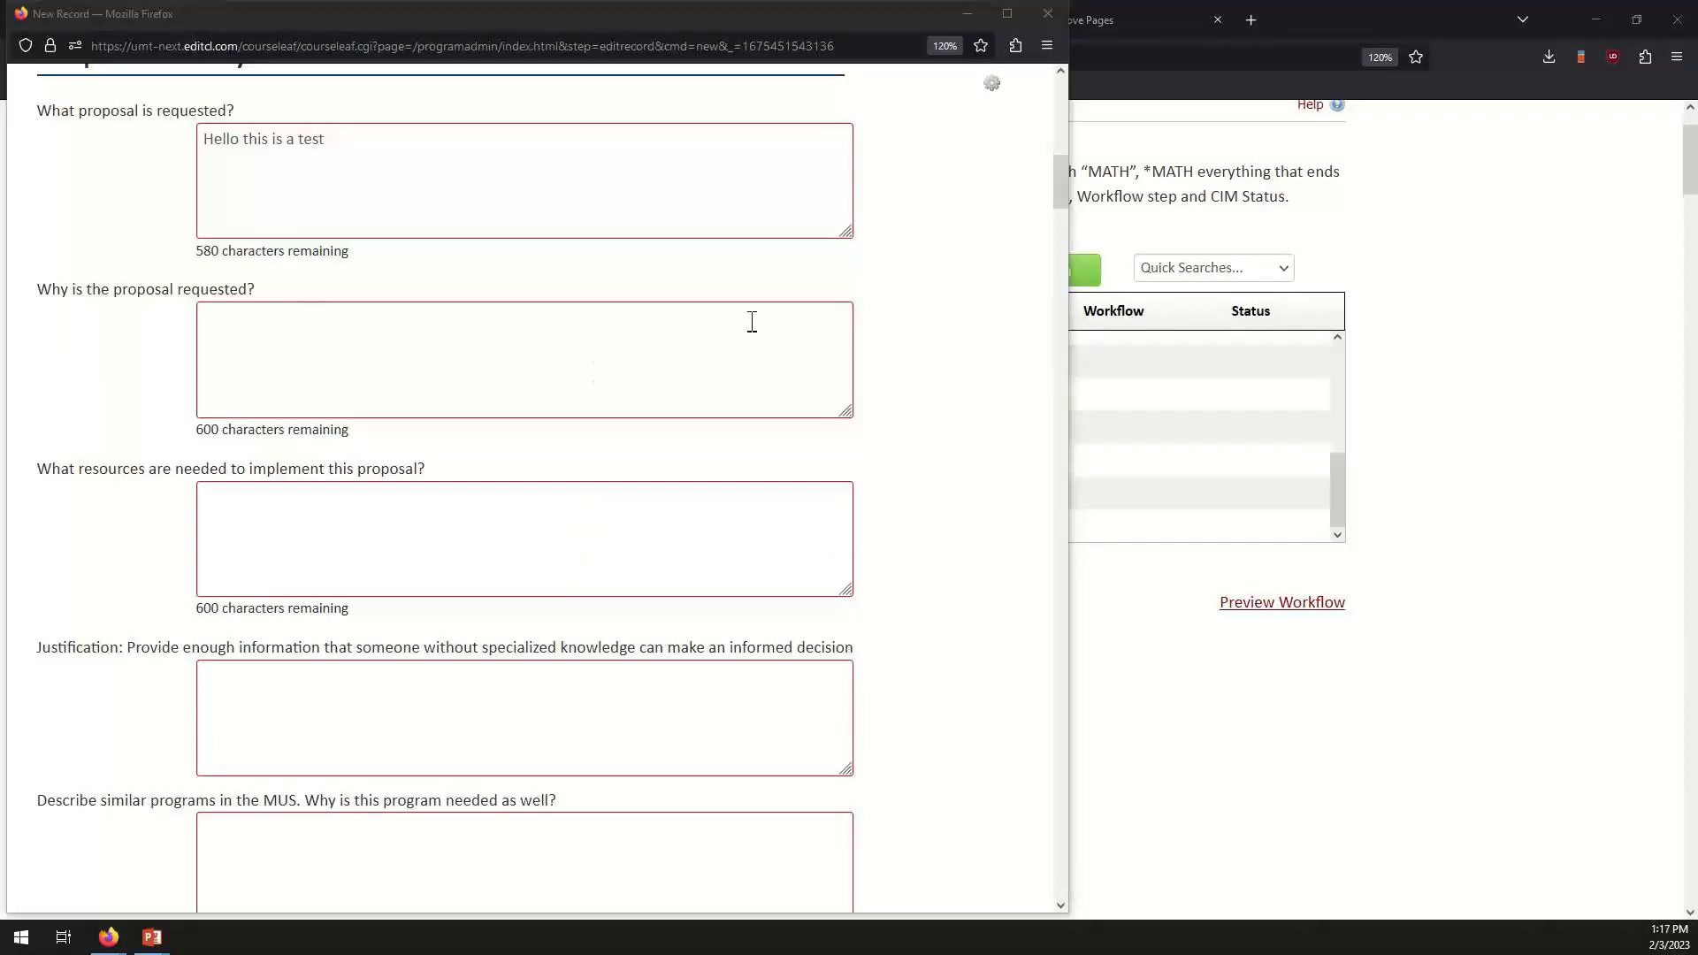
Return to the start of the new program proposal form and leave it without saving.
left_click(1064, 209)
left_click_drag(1064, 210, 1059, 99)
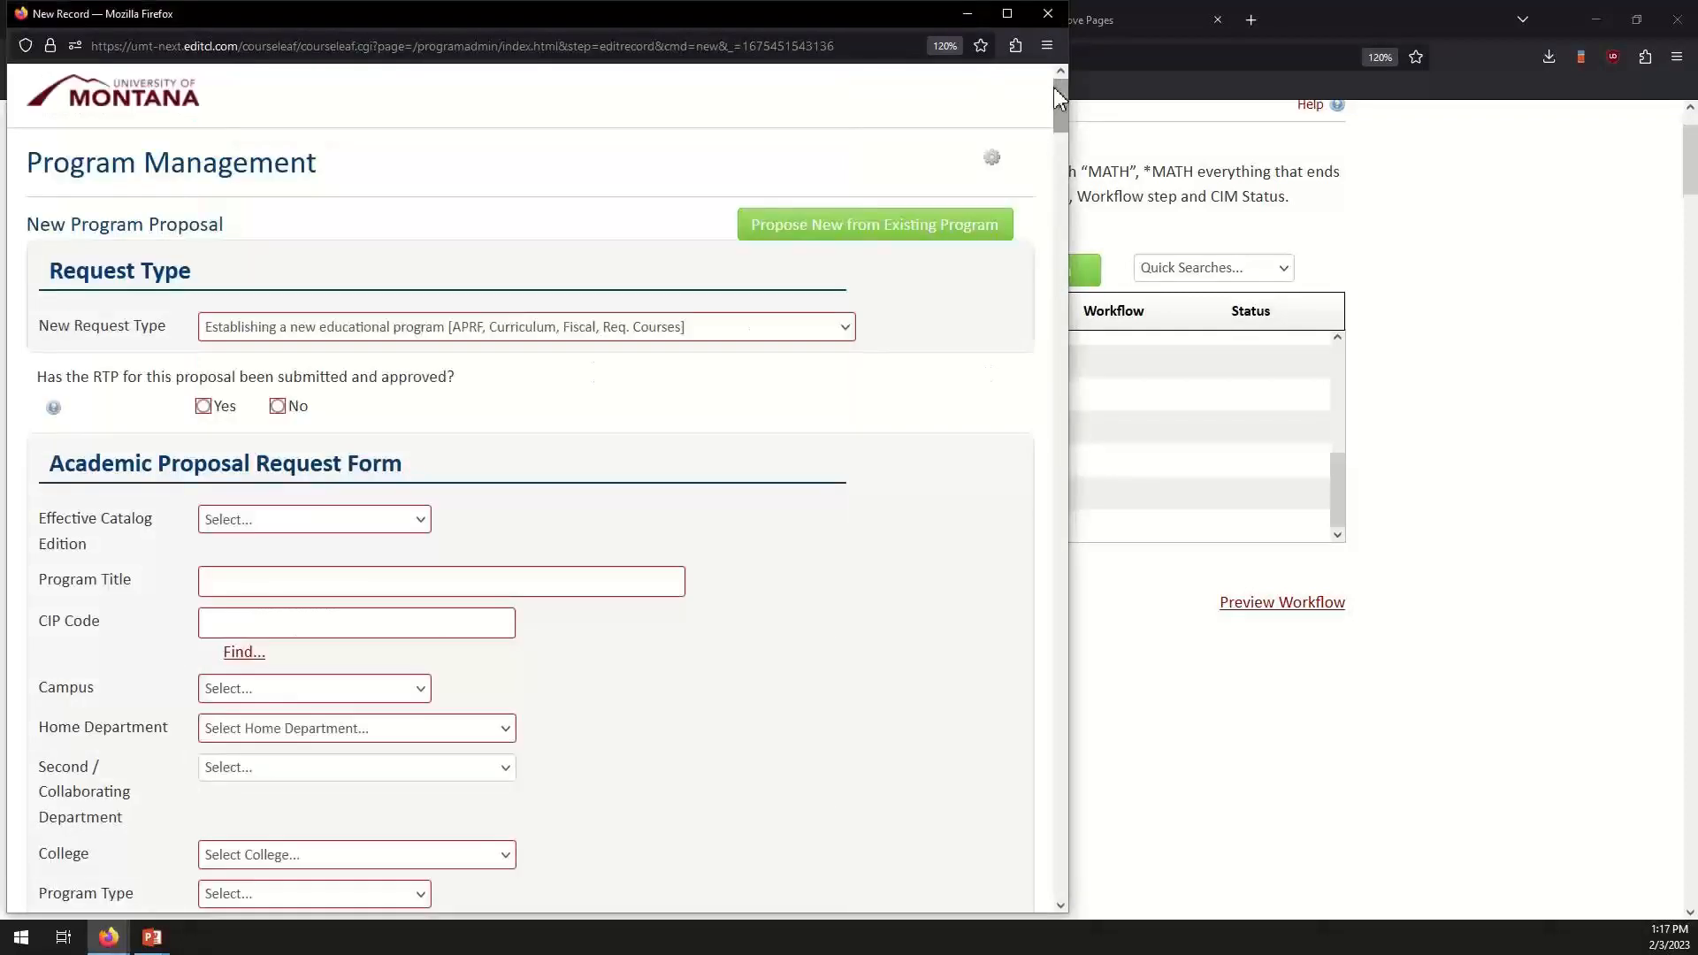
left_click(1047, 13)
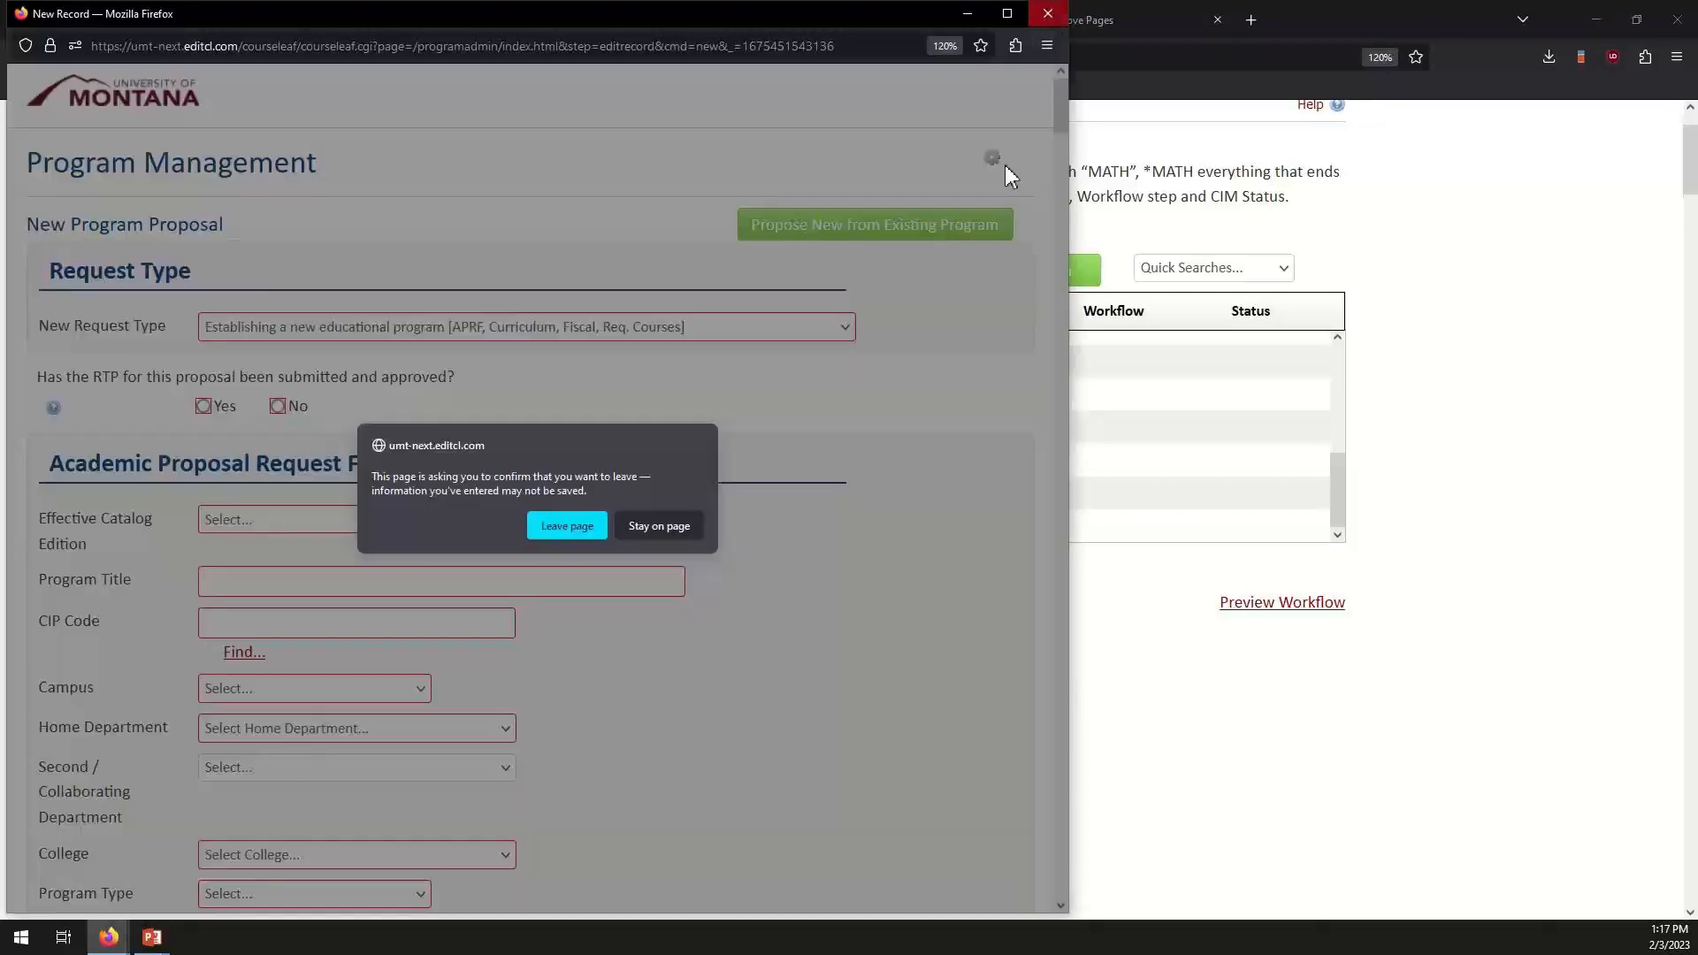
left_click(560, 527)
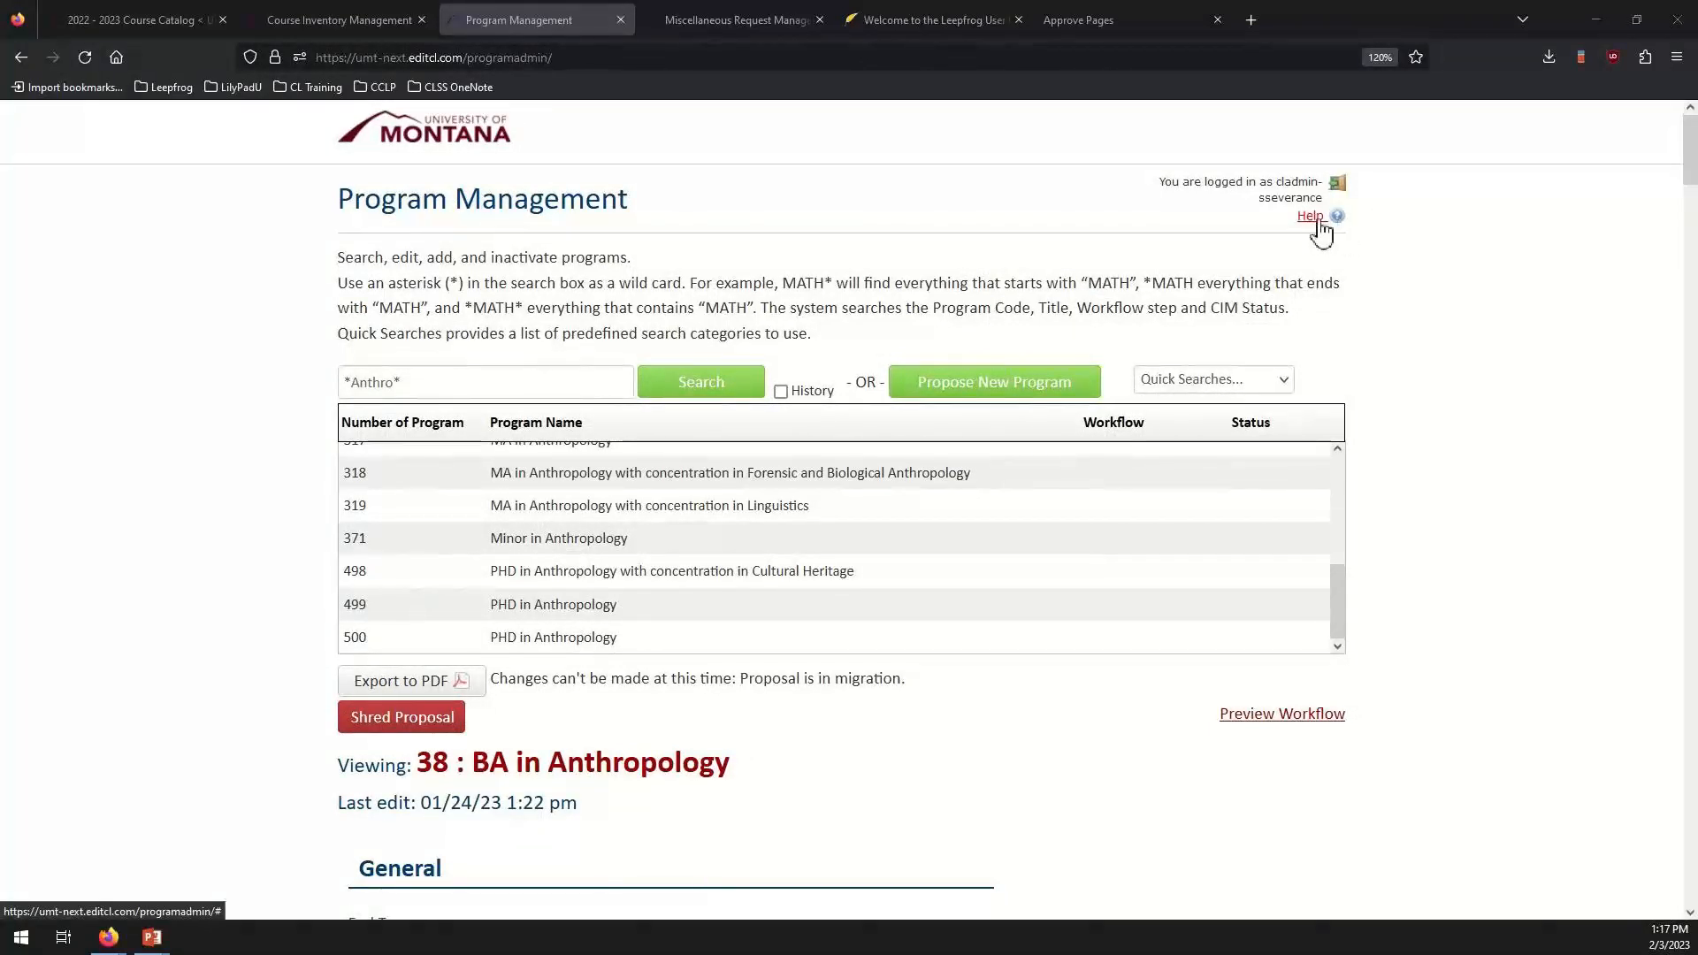
Open the Program Management help in a maximized window, check the Search and View article and go to the CourseLeaf CIM support page.
left_click(1318, 222)
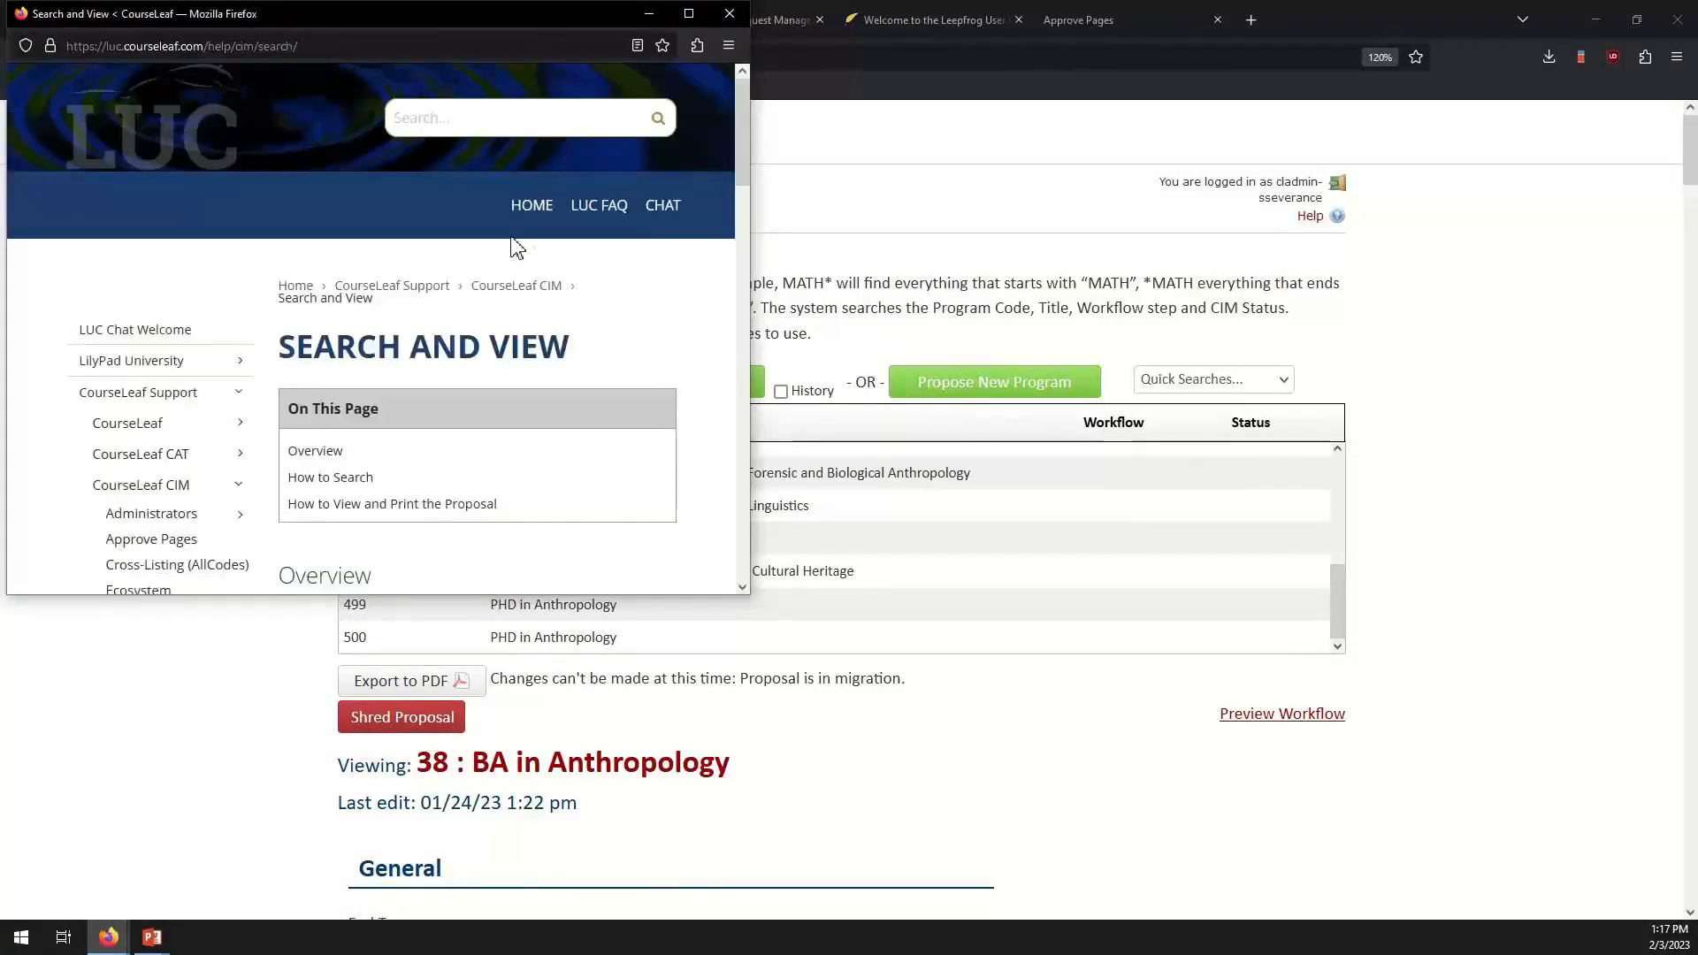
left_click(689, 14)
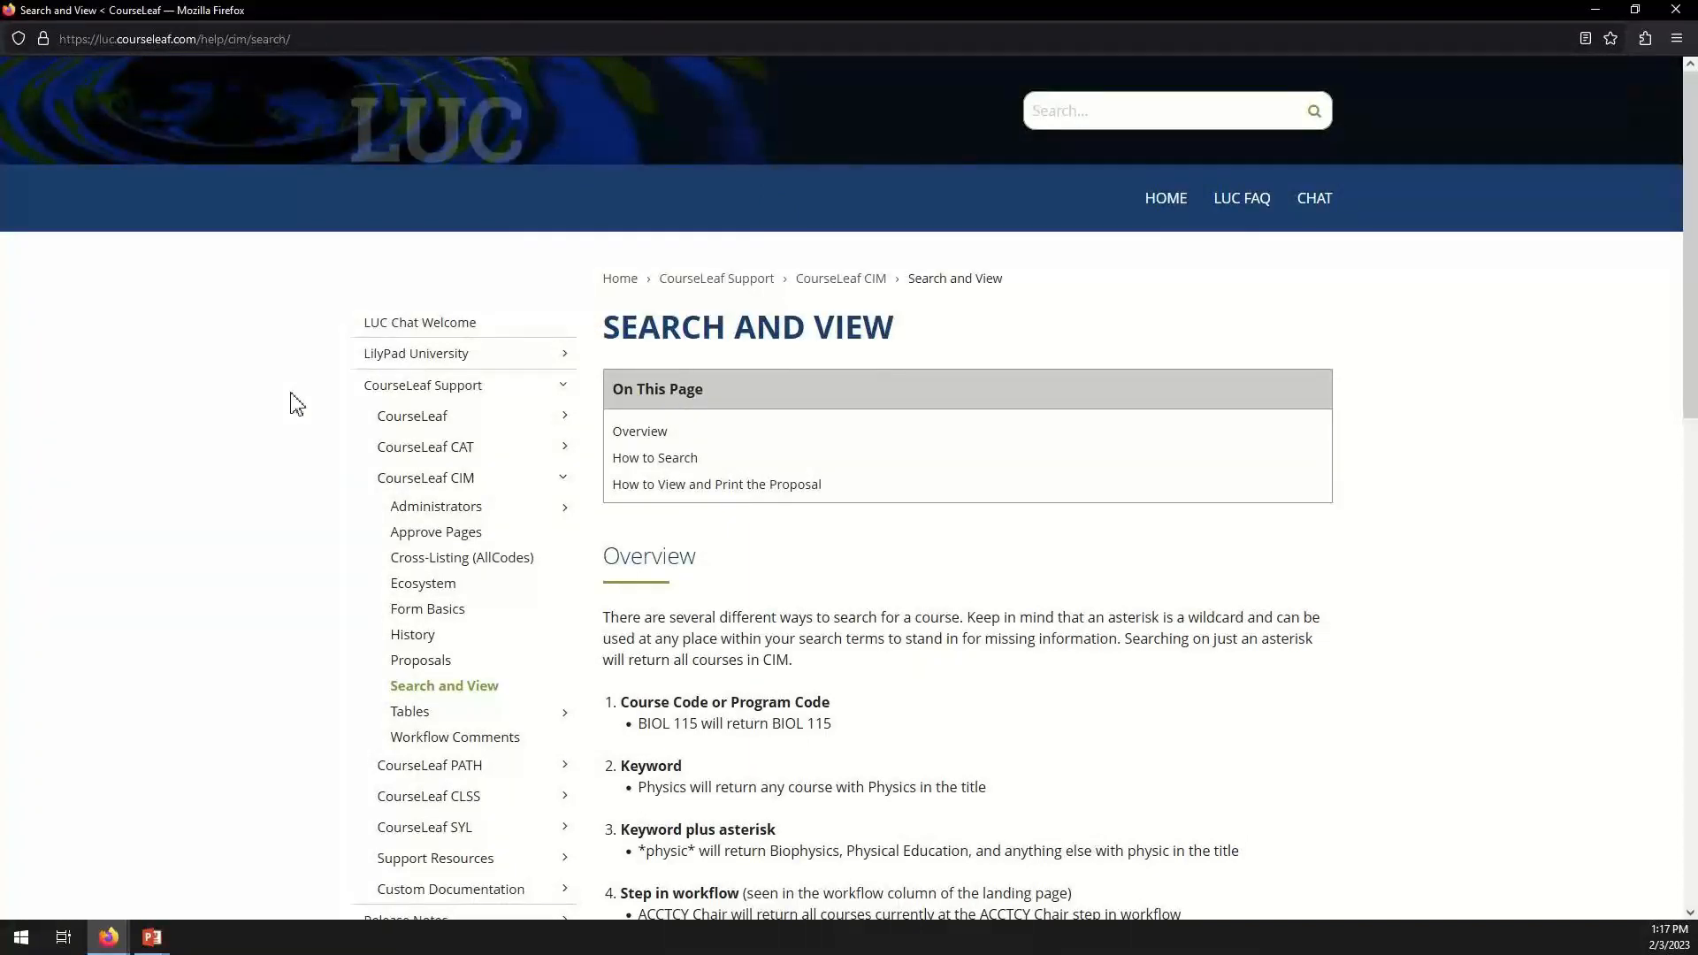
scroll(870, 522, "down", 1)
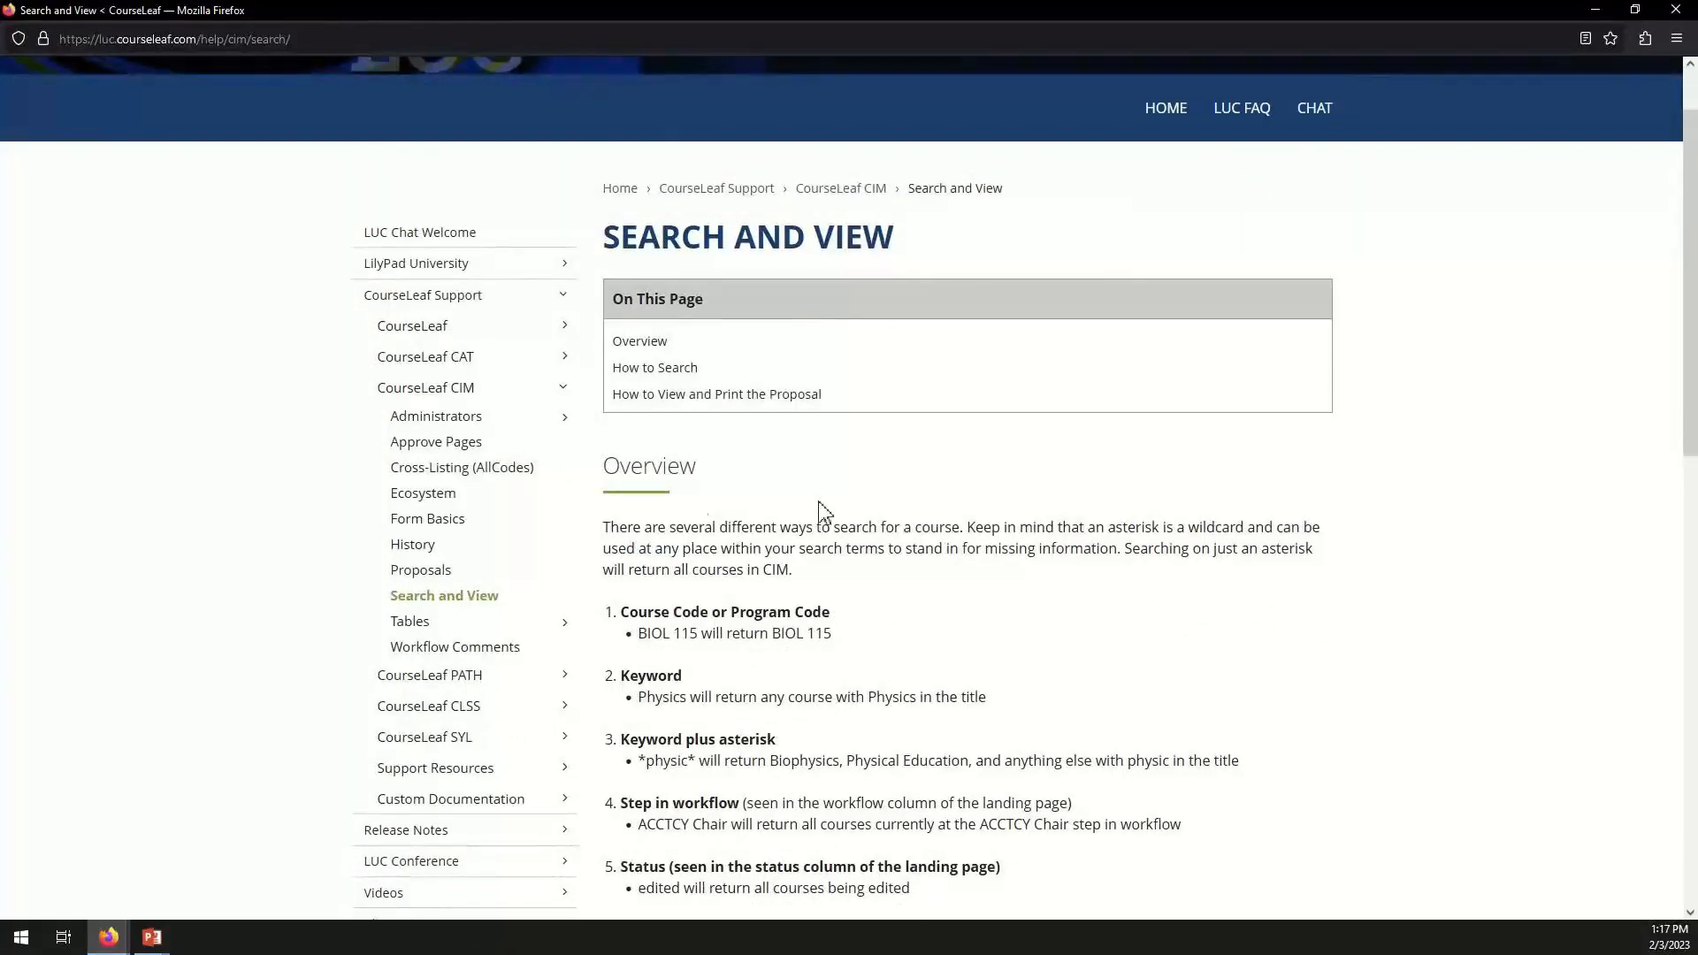
left_click(416, 395)
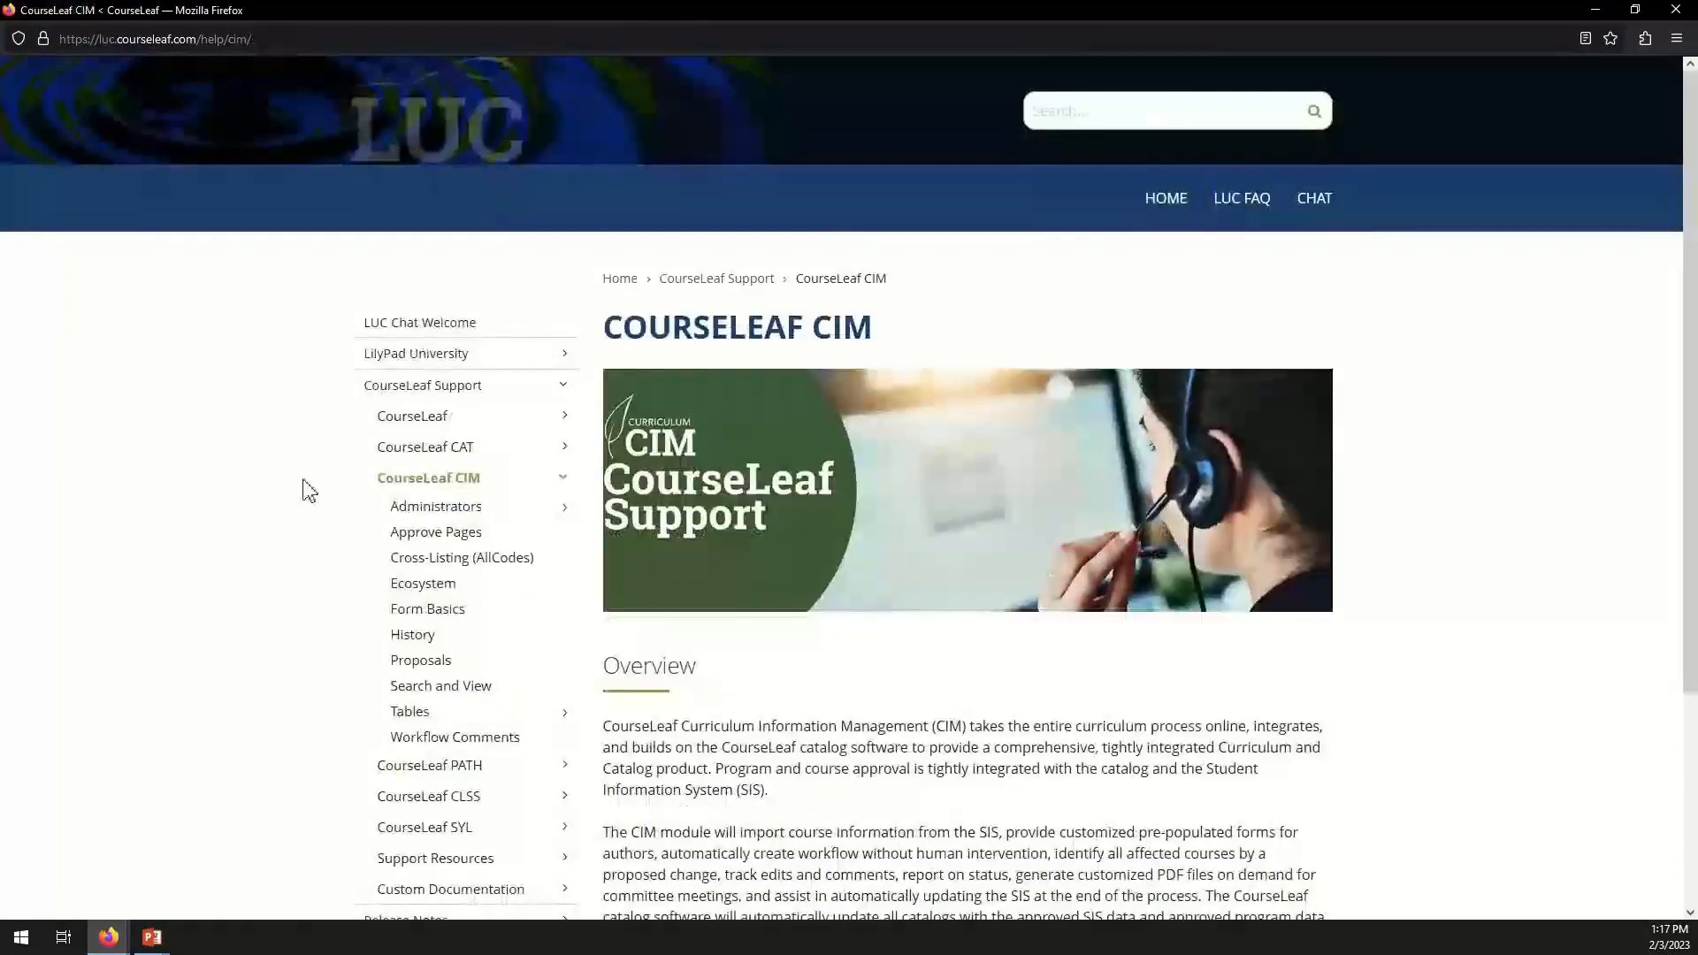
scroll(296, 544, "down", 2)
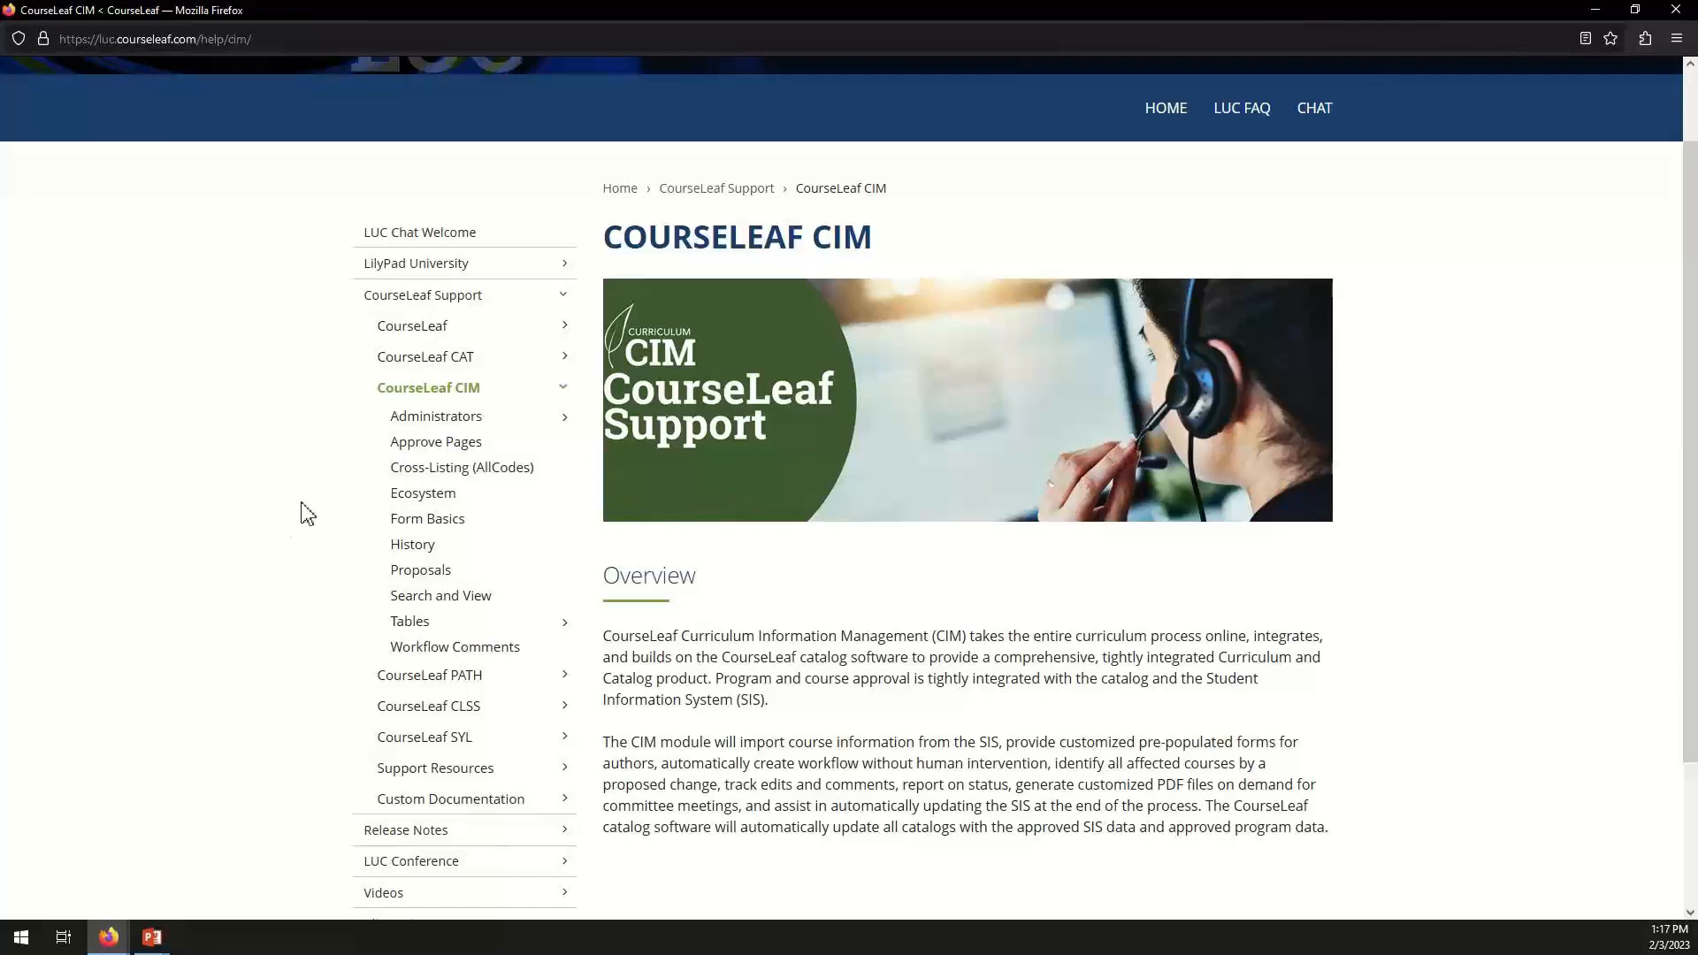
Open the Ecosystem help article and read through what the ecosystem shows and how it is used.
left_click(451, 500)
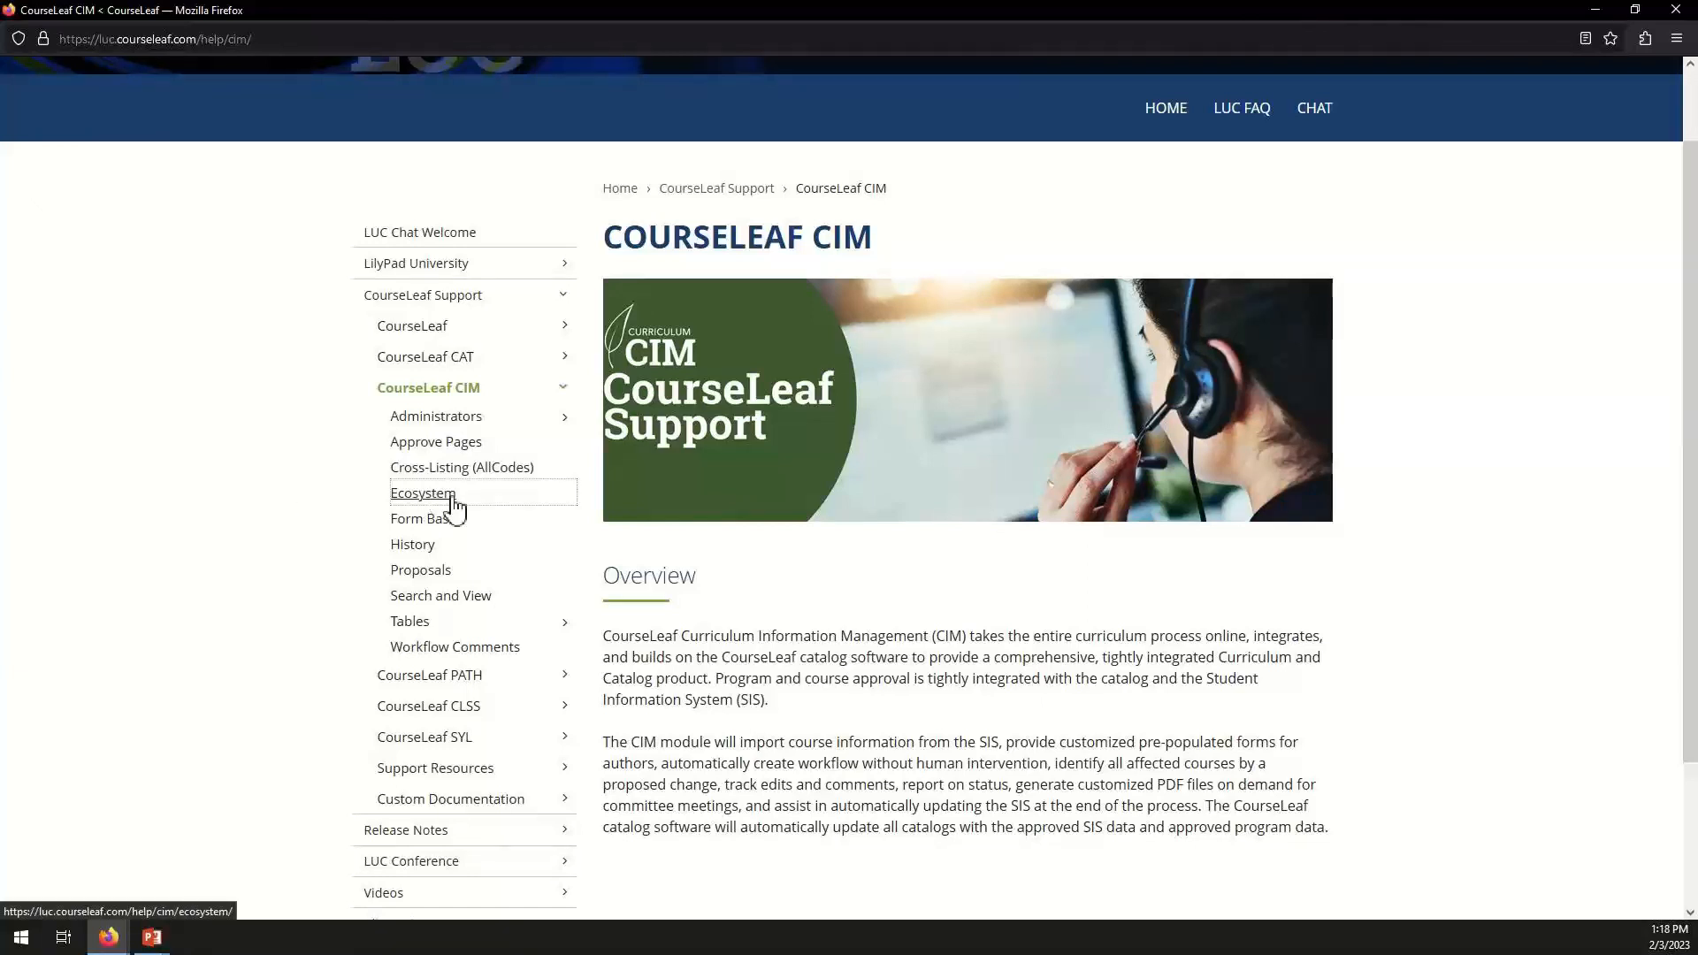
scroll(1097, 546, "down", 1)
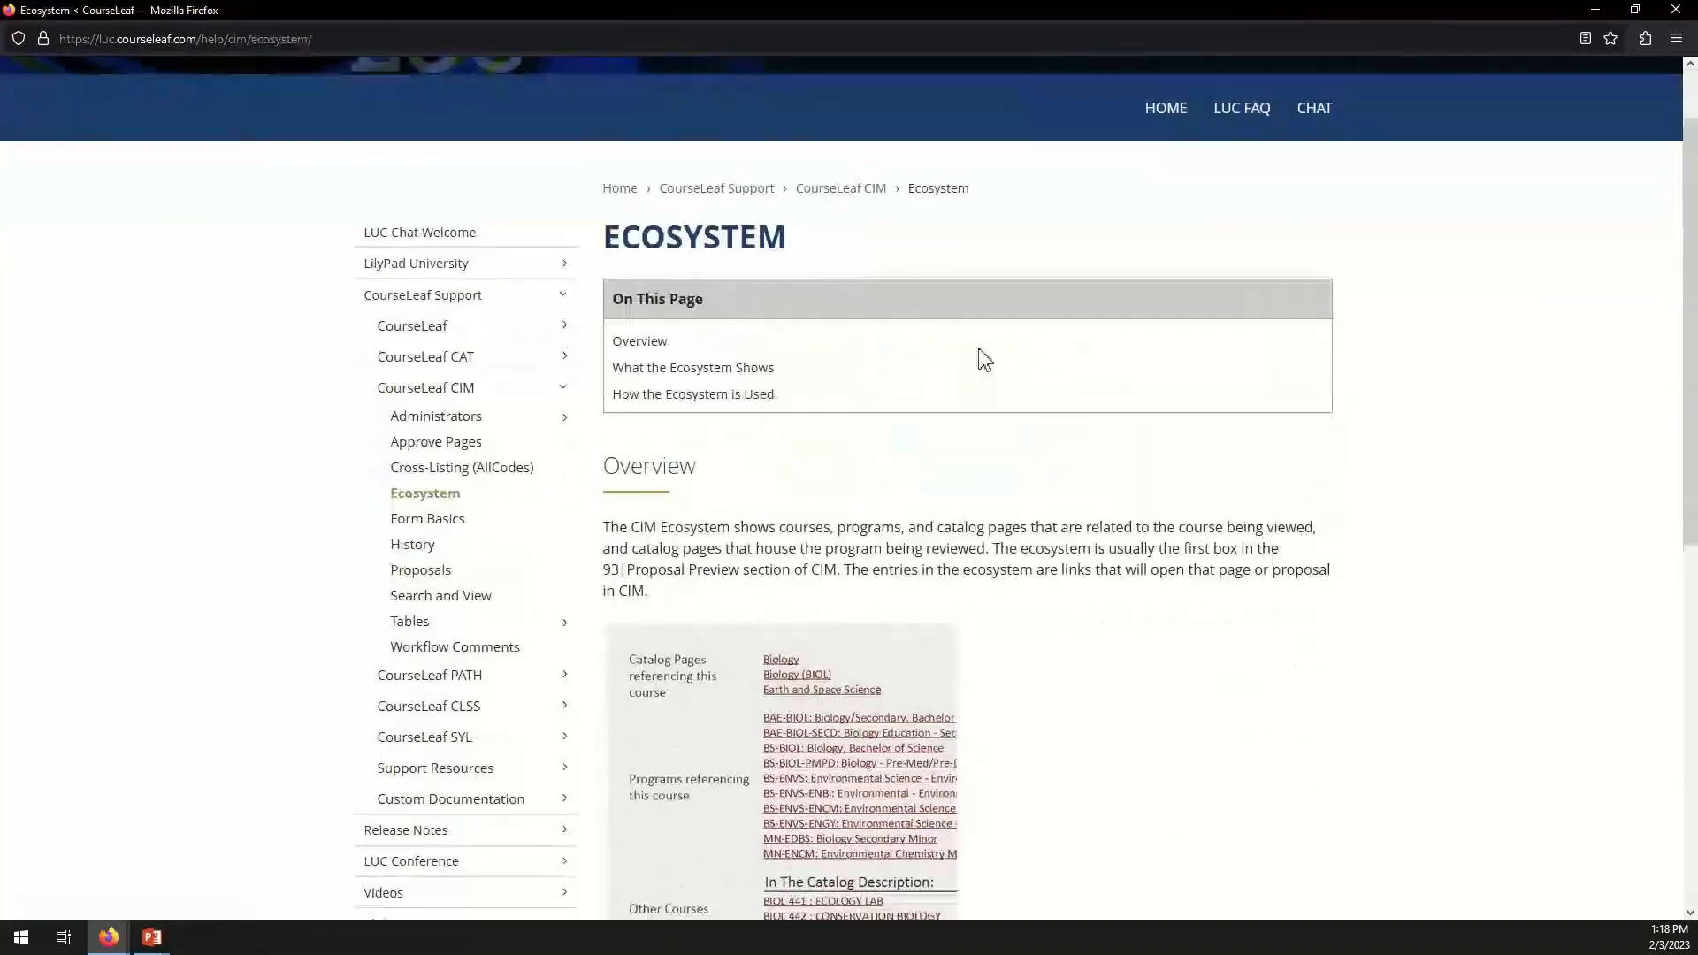
scroll(1086, 659, "down", 2)
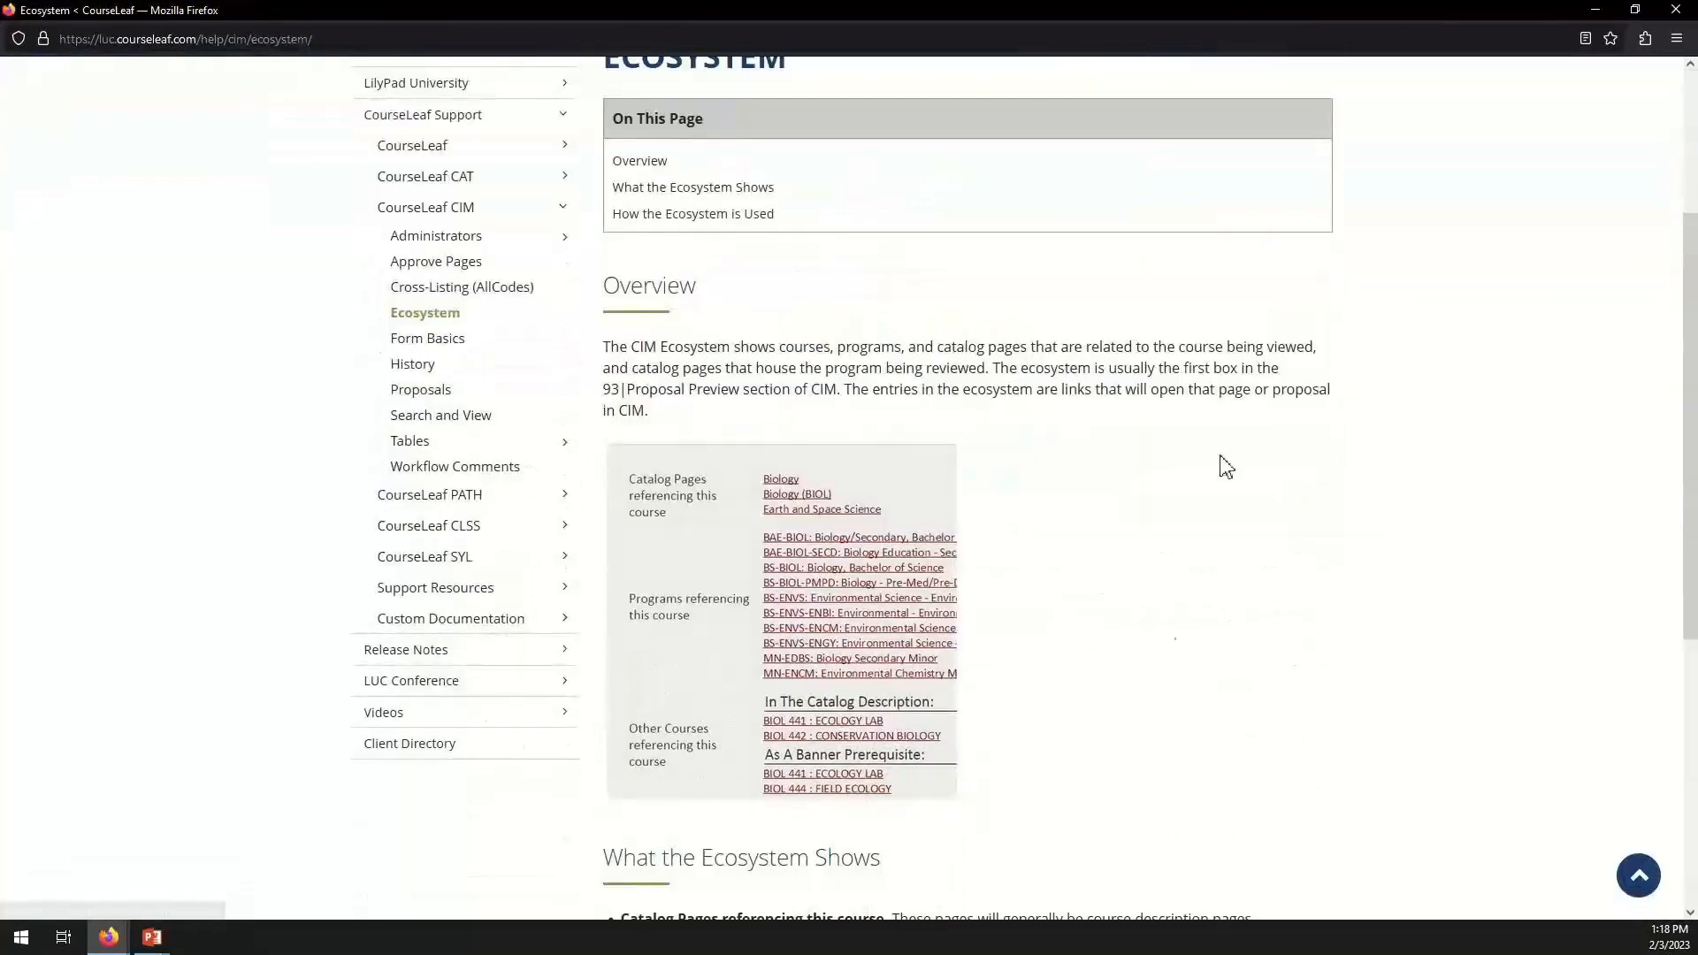
scroll(1170, 655, "down", 3)
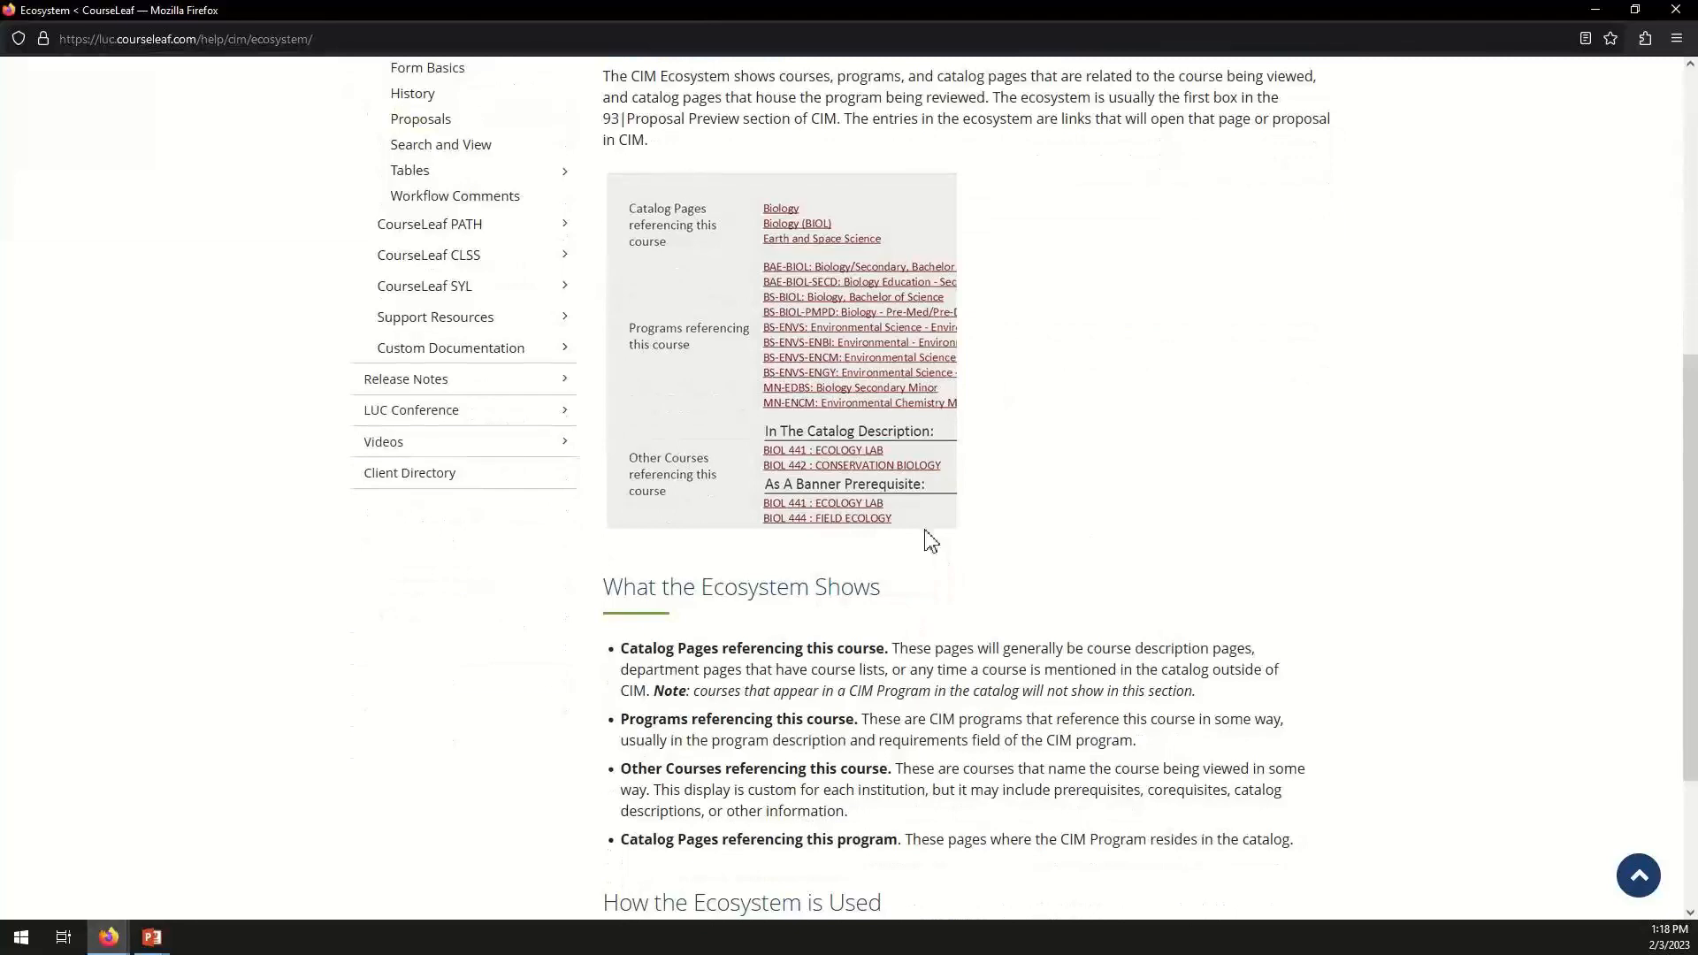
scroll(1000, 470, "down", 3)
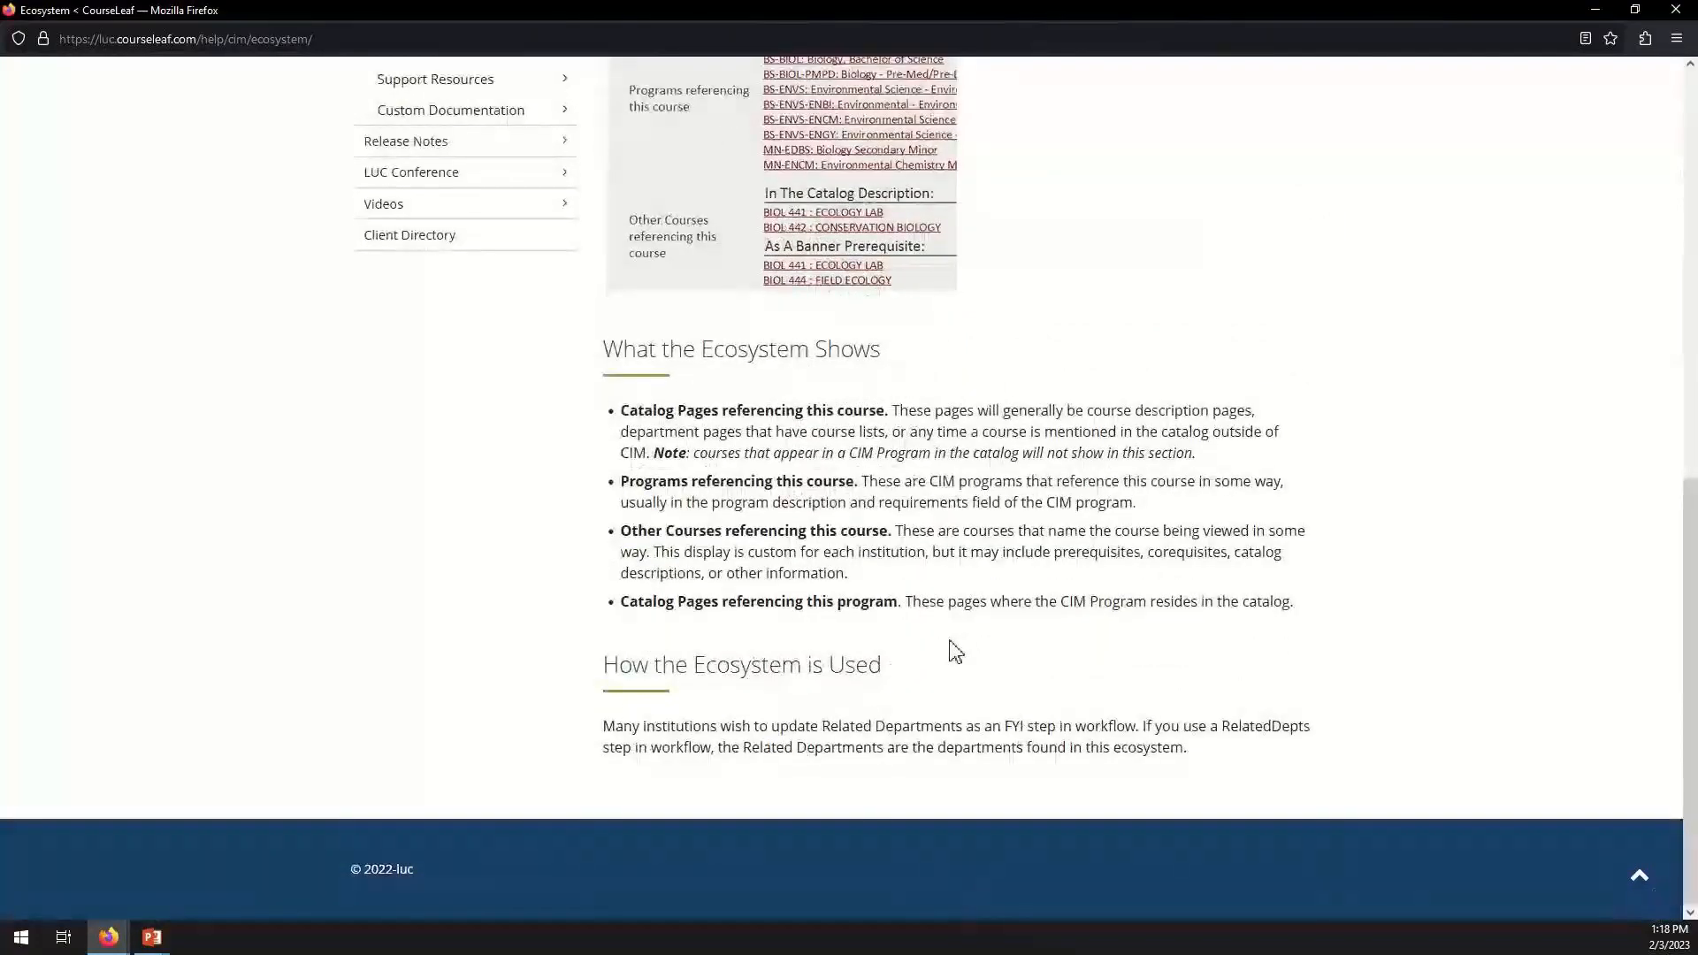
scroll(953, 650, "up", 8)
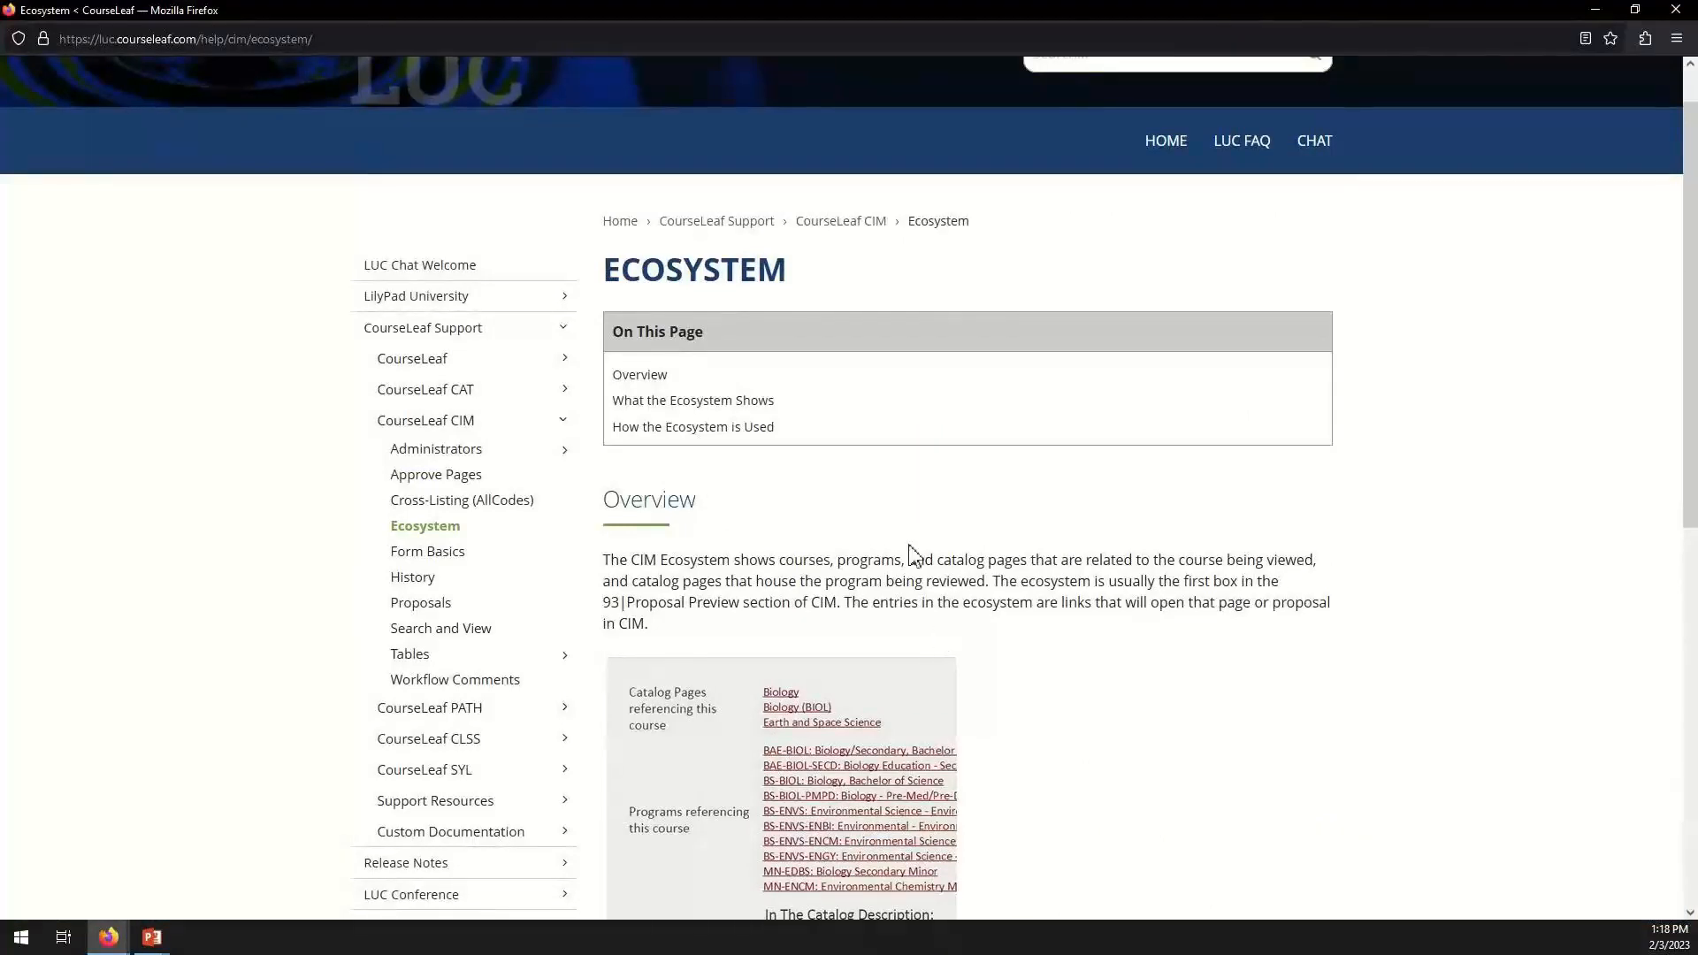
Search the help site for "Course List" and open the CIM version of the Course Lists article.
scroll(1071, 230, "up", 1)
left_click(1089, 120)
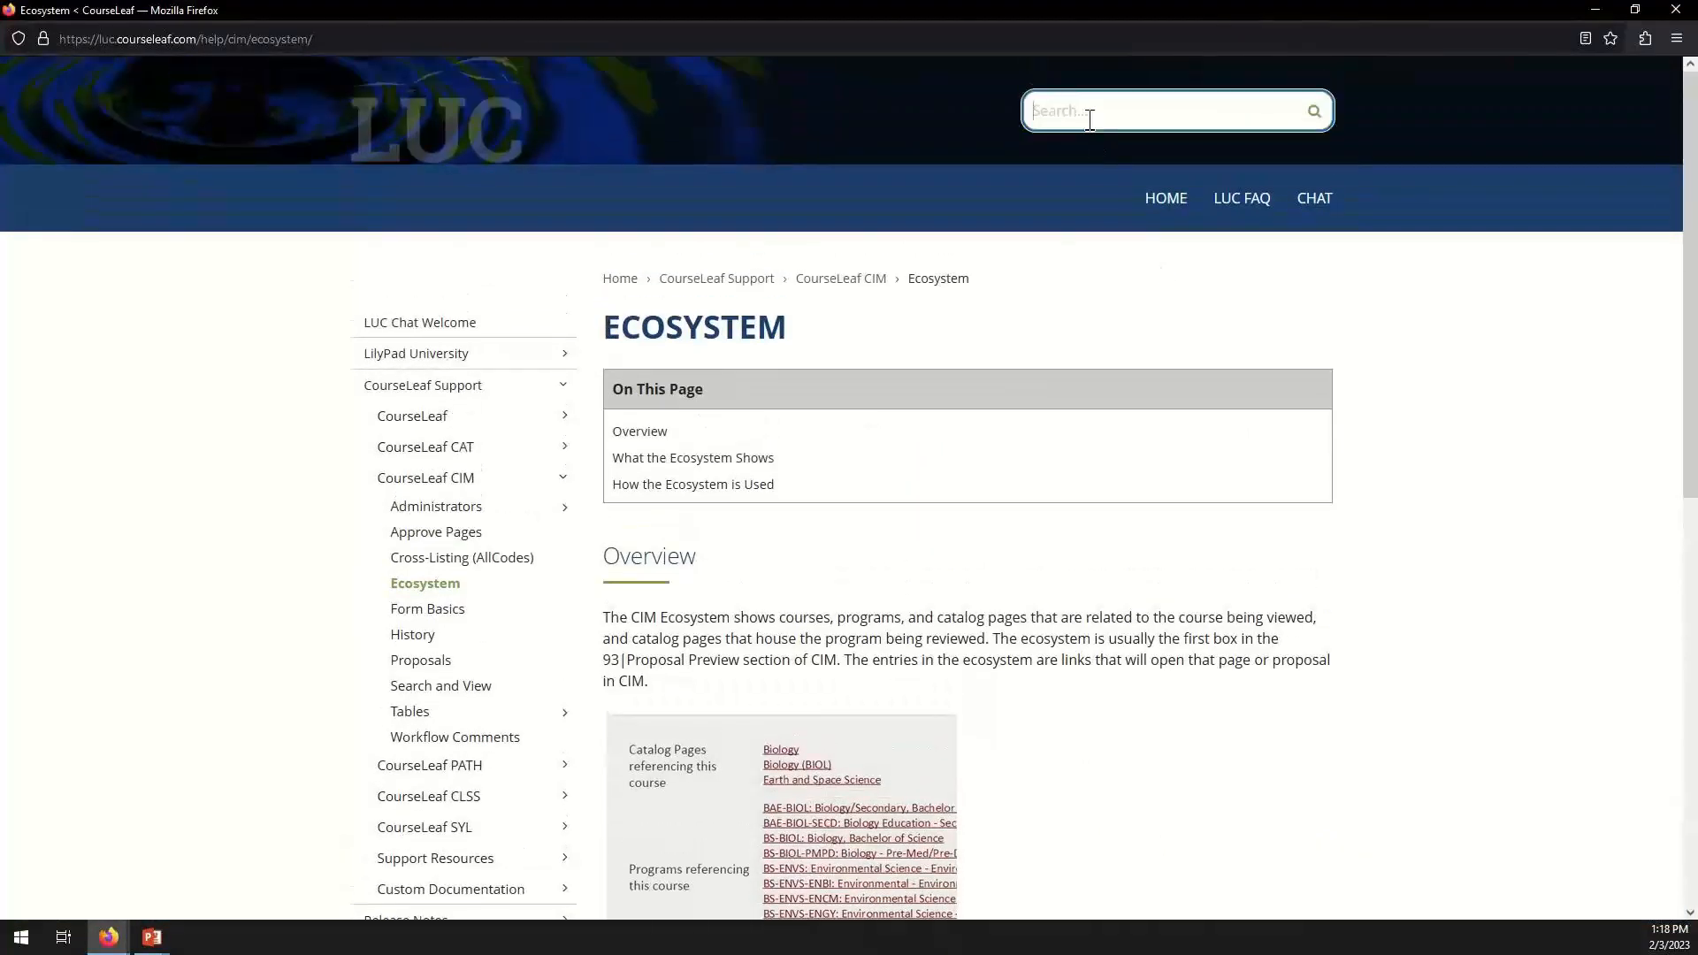
type("Course List")
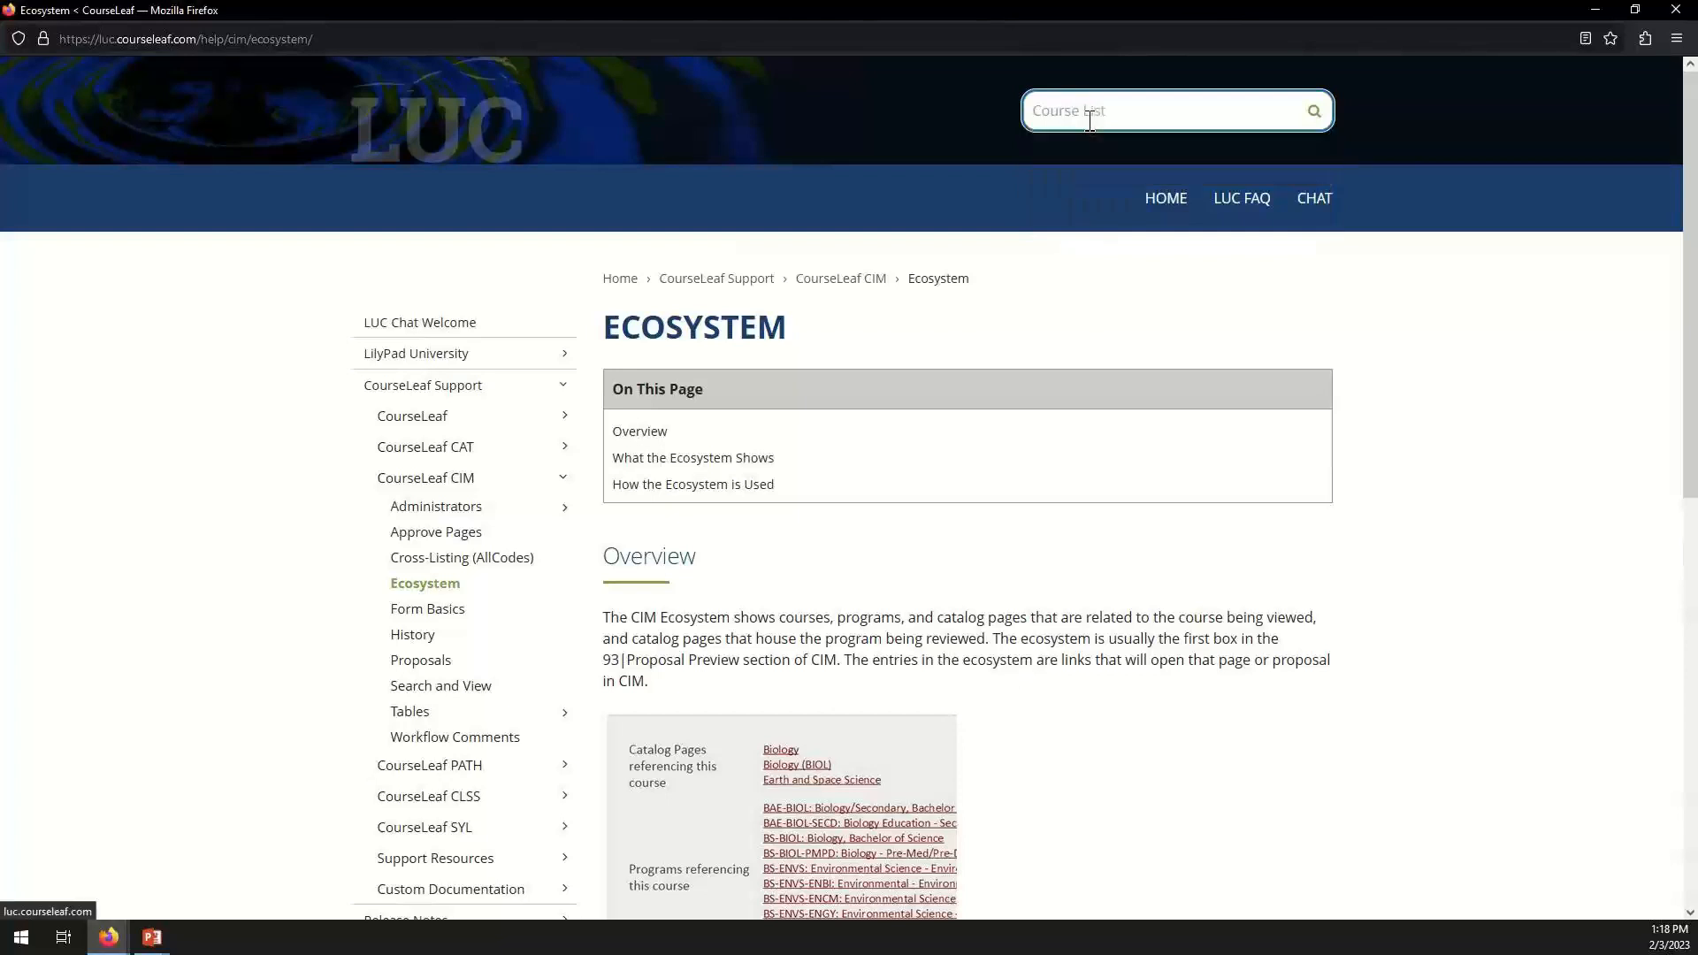
key("Return")
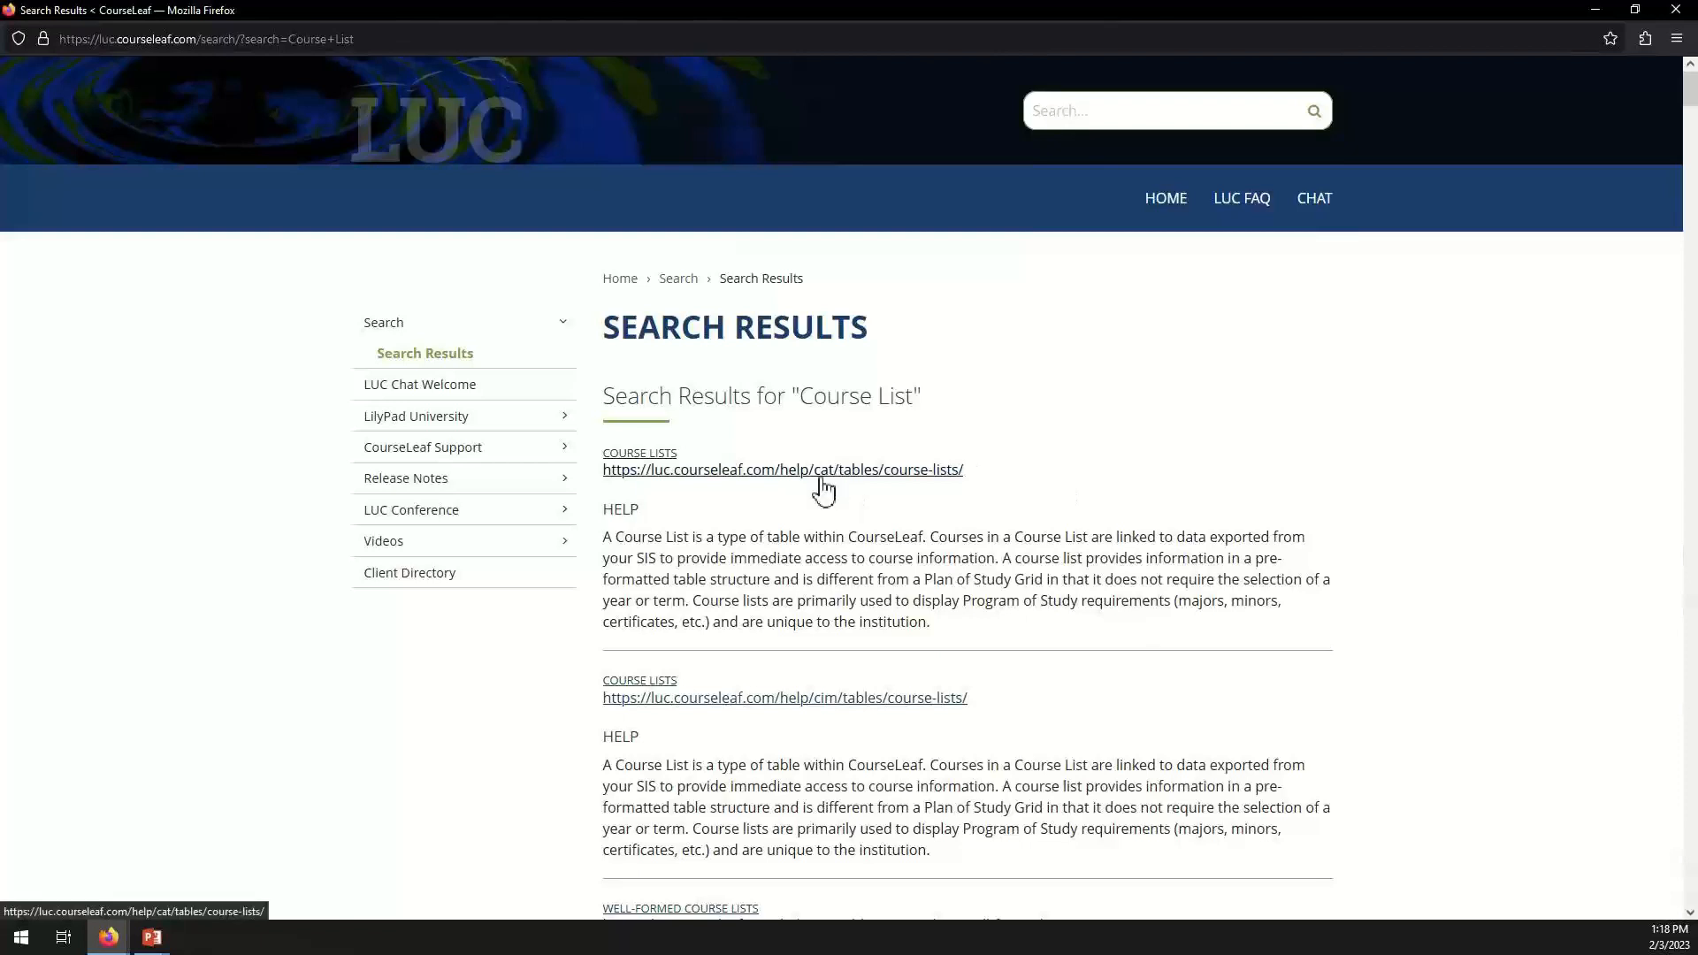
left_click(834, 706)
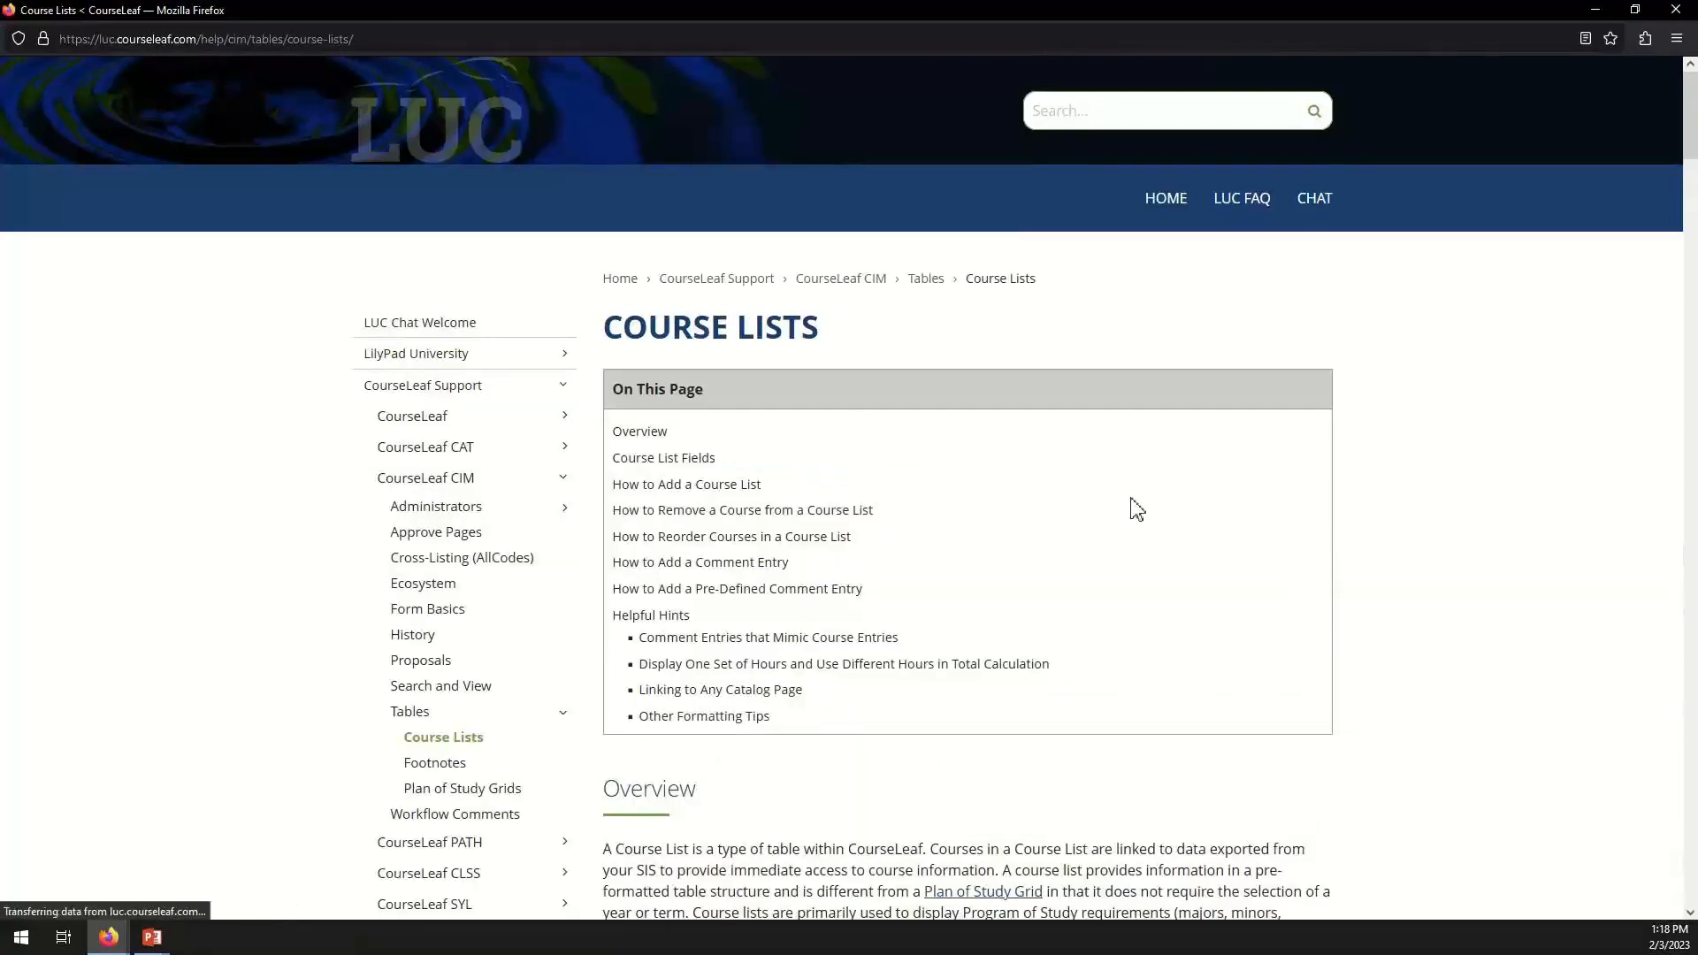
Read the Course Lists article from the overview and field descriptions to the instructions for adding a course list.
scroll(1132, 506, "down", 3)
scroll(1136, 510, "down", 5)
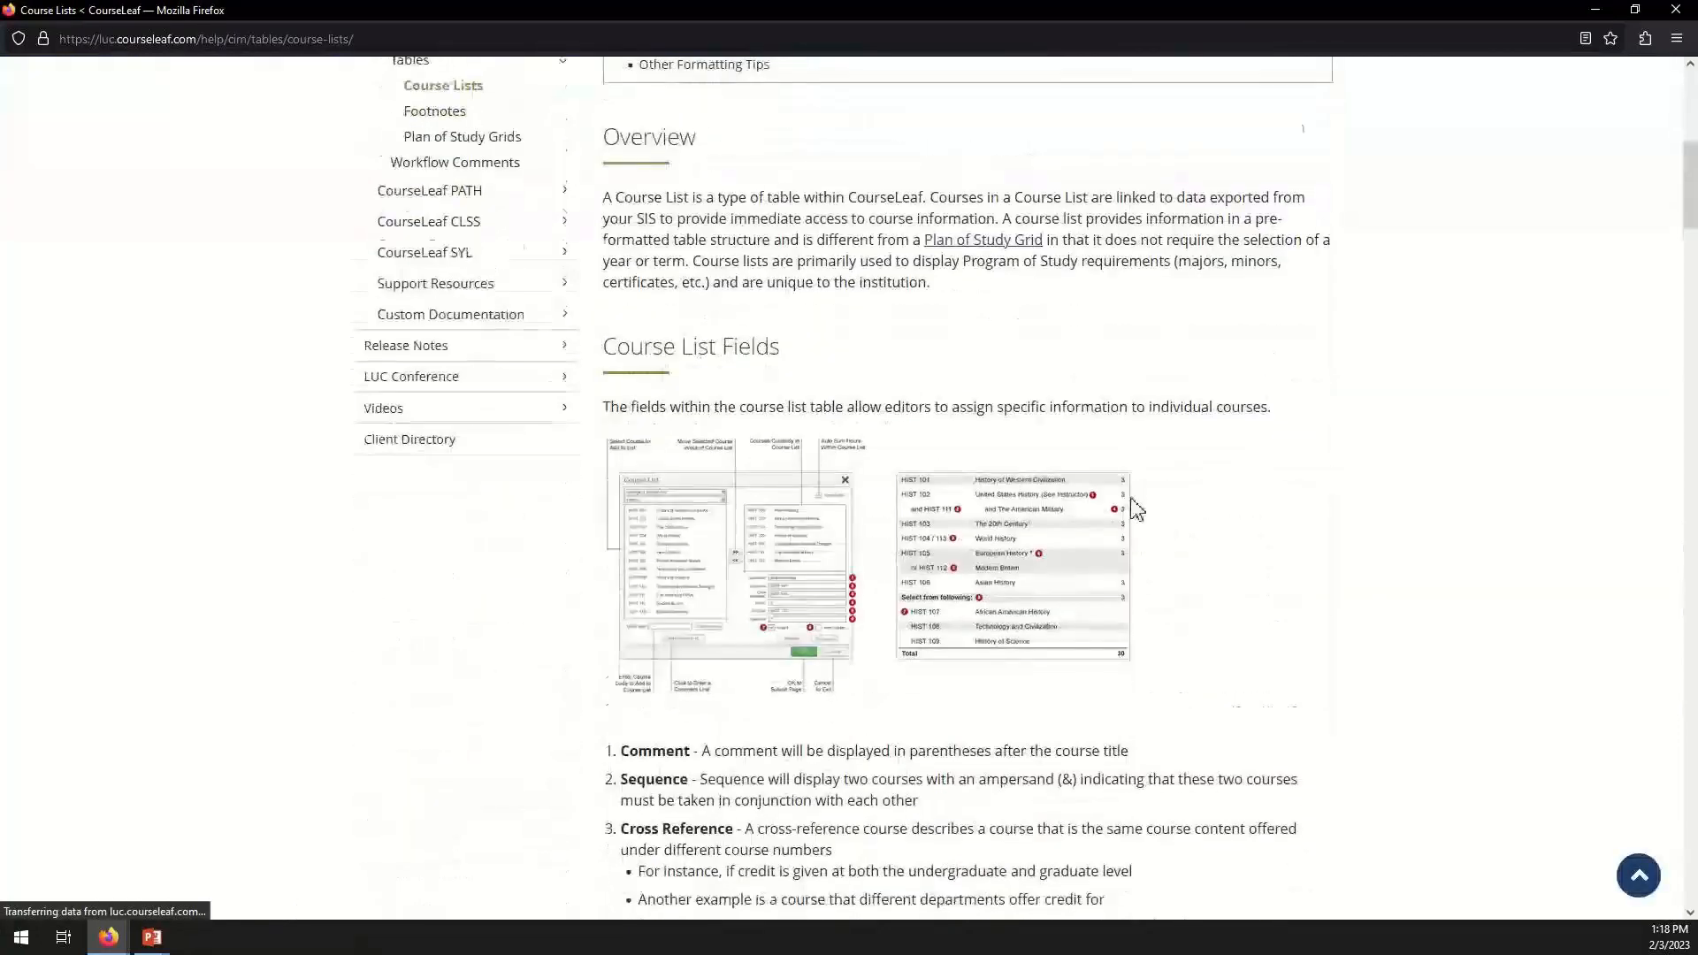
scroll(845, 531, "down", 4)
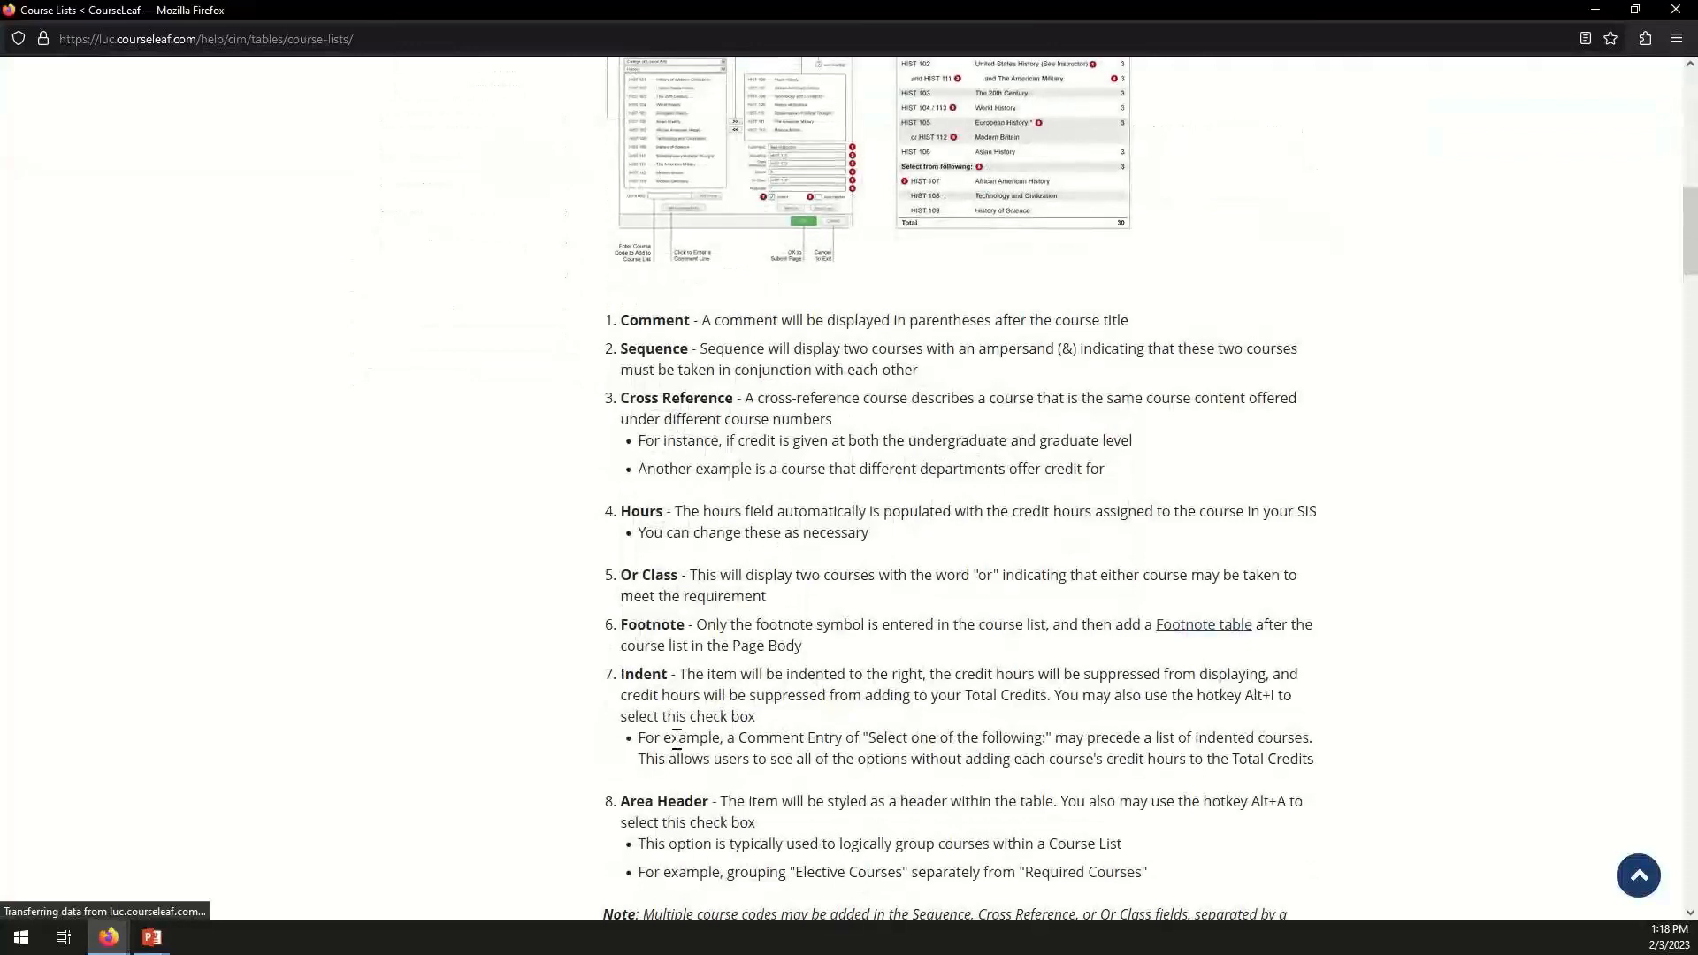
scroll(676, 739, "down", 5)
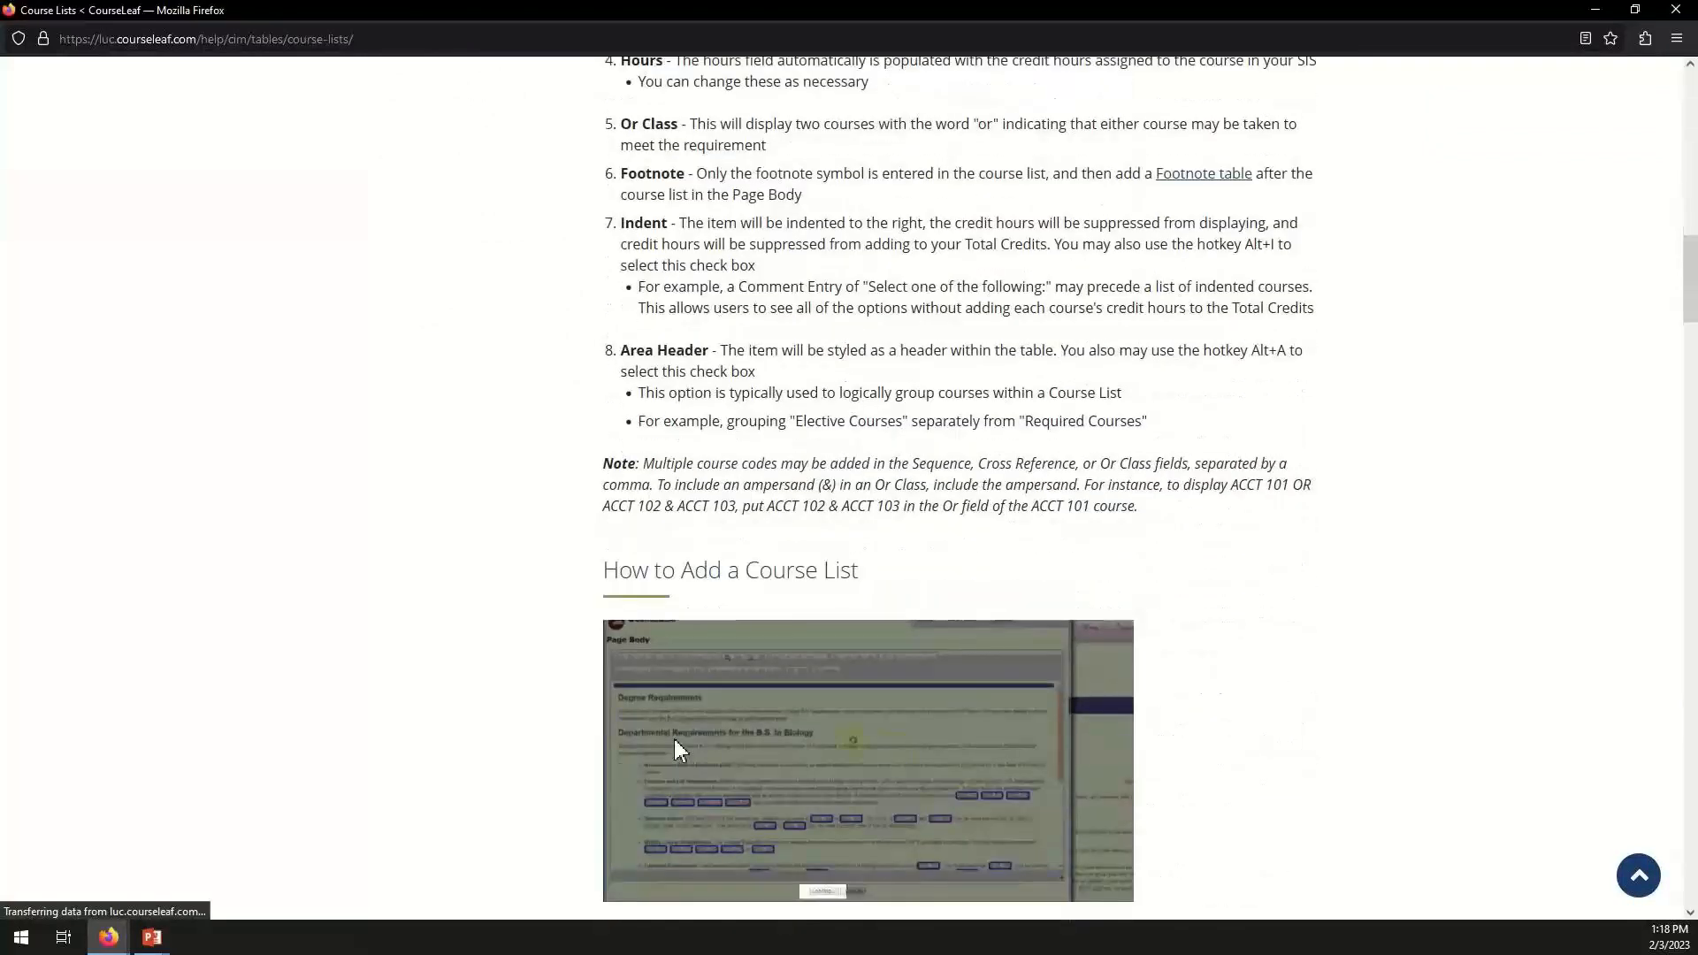
scroll(677, 738, "down", 4)
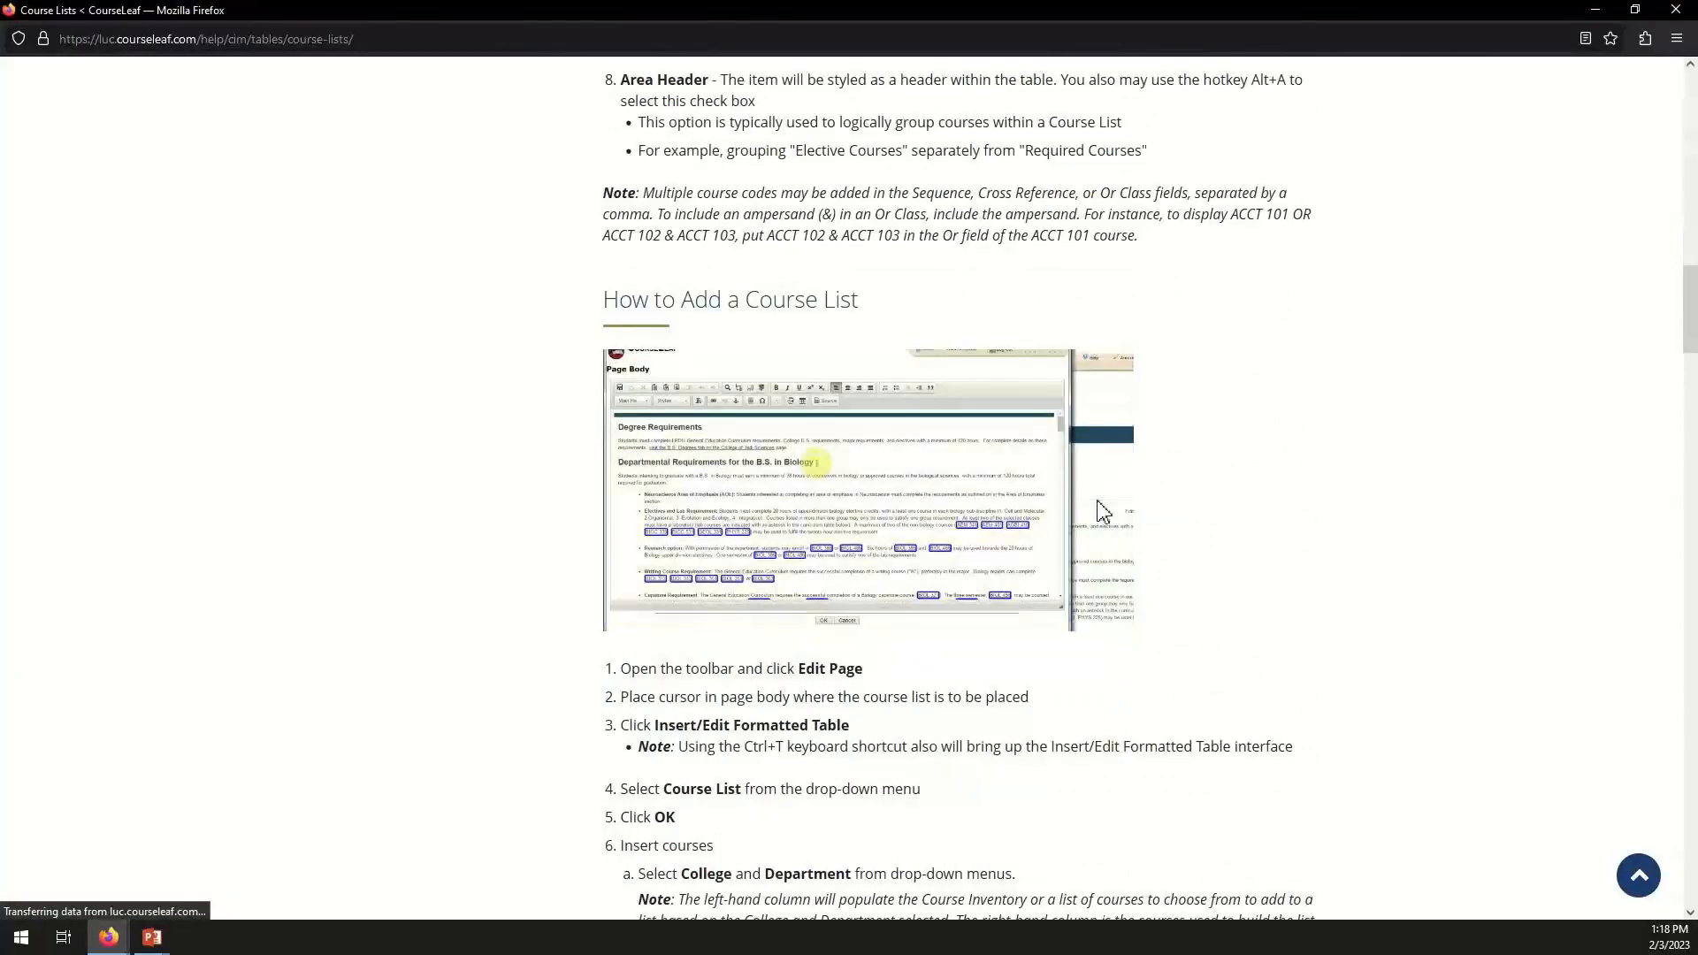
scroll(1099, 502, "up", 8)
scroll(1105, 515, "up", 12)
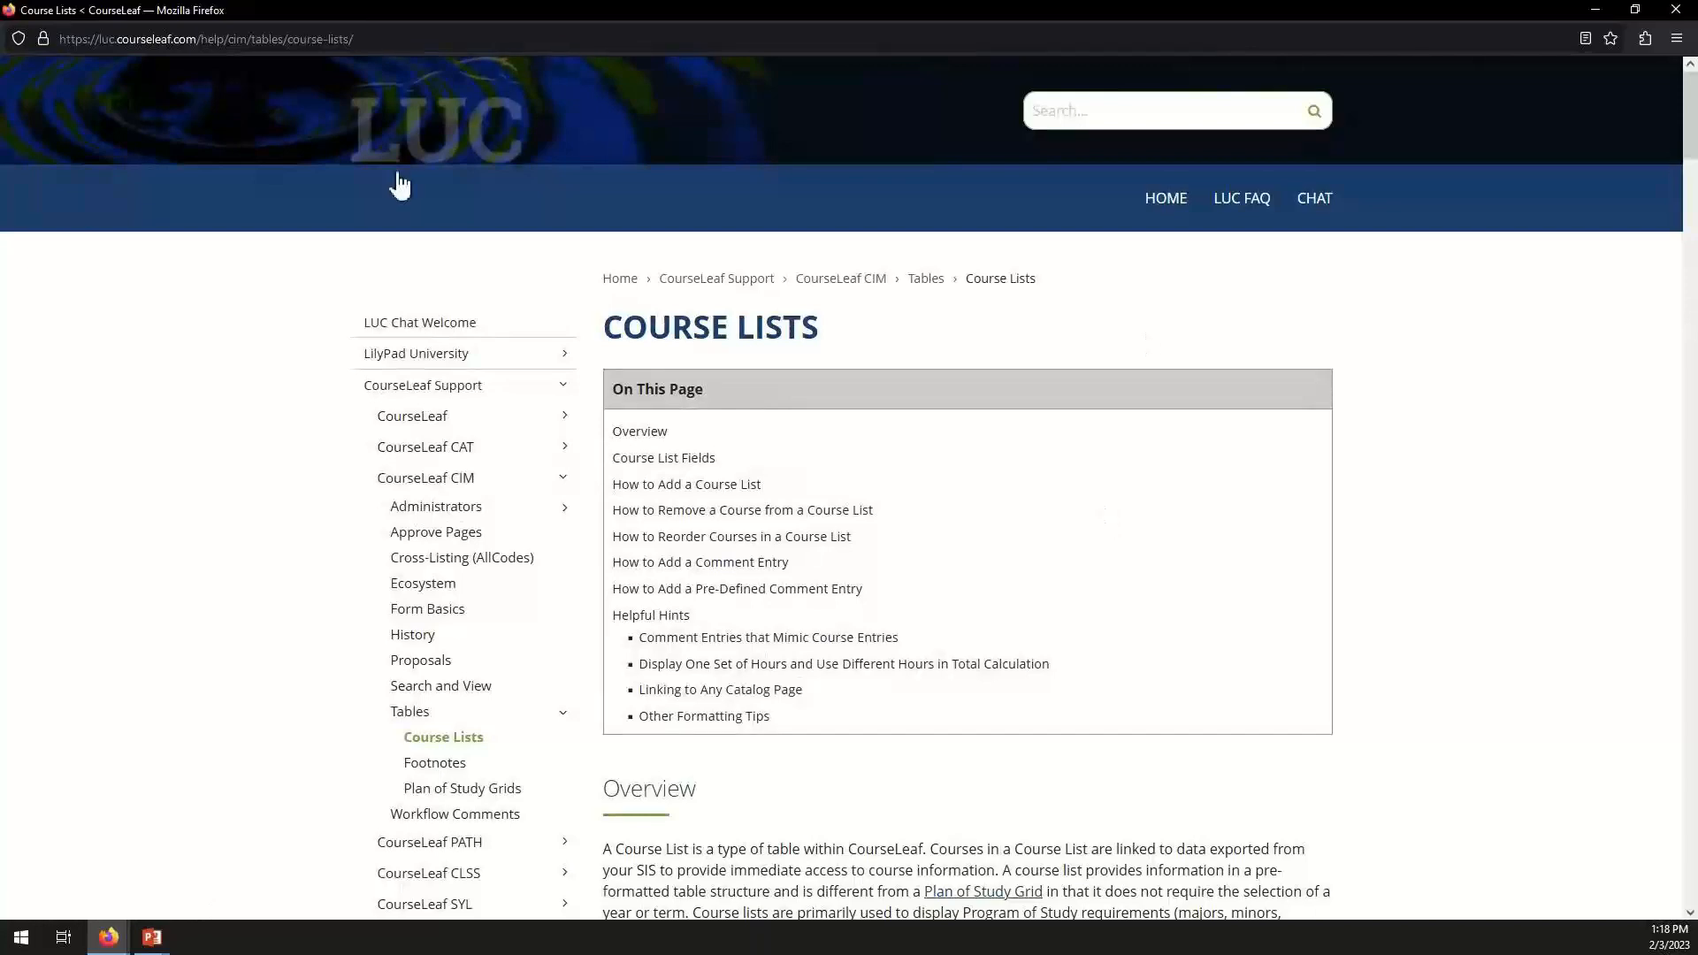
Open the help site's Videos page and filter the videos by the CIM product.
scroll(232, 510, "down", 5)
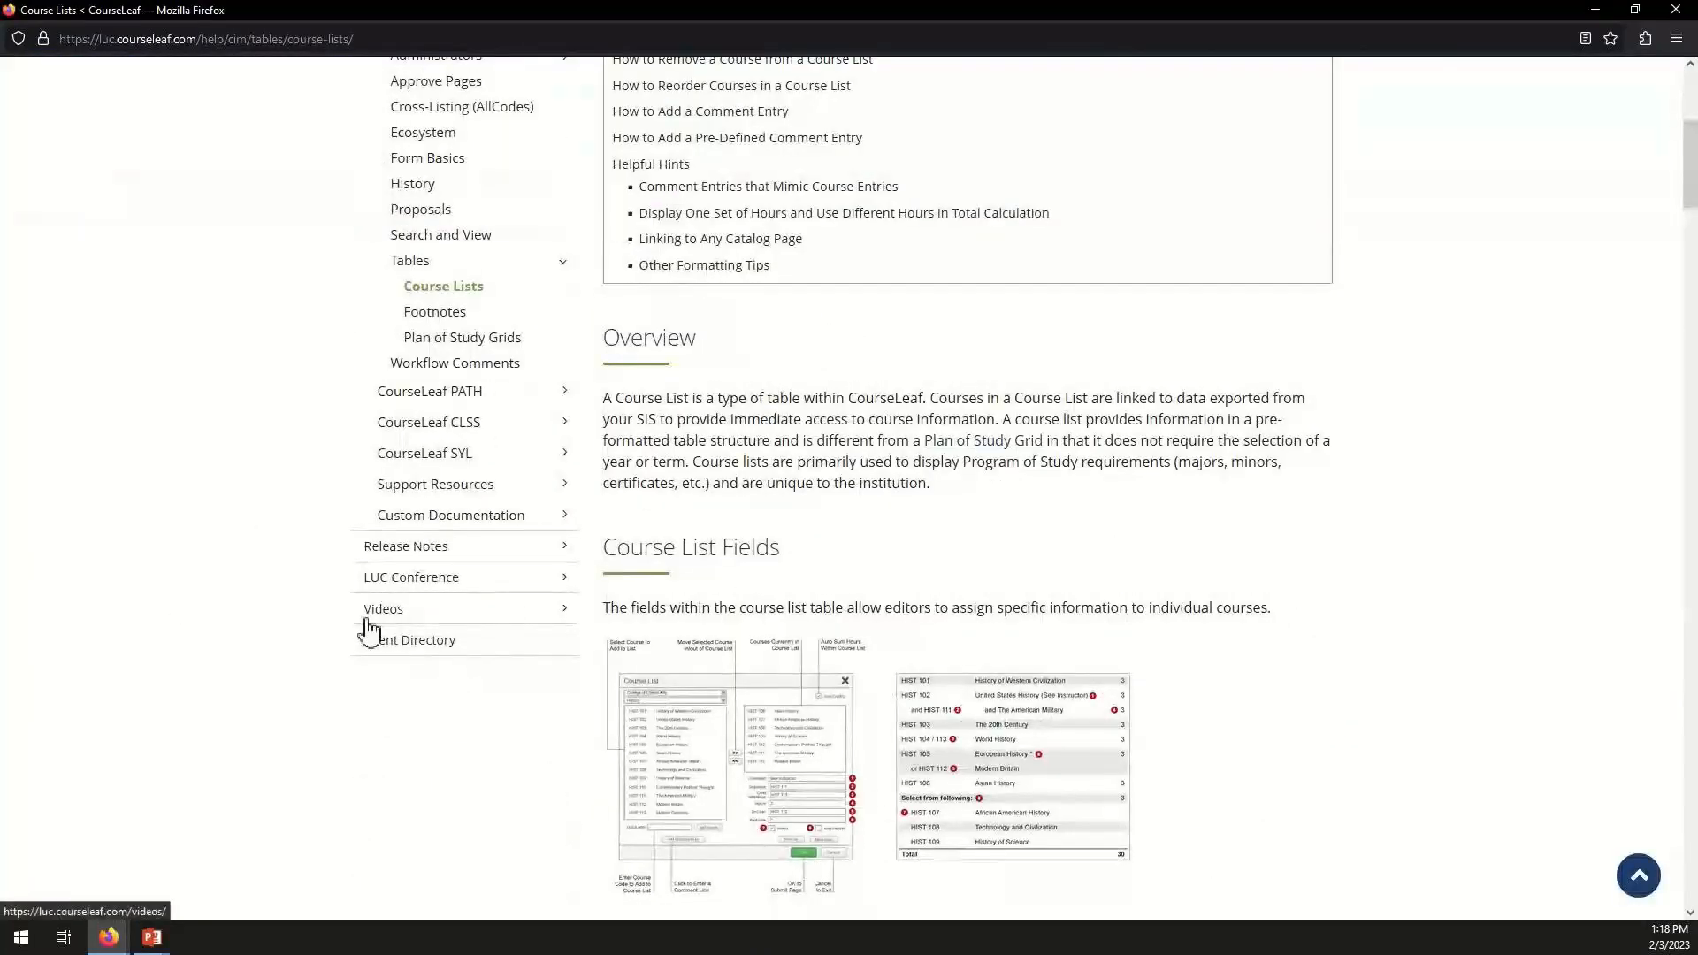
left_click(376, 619)
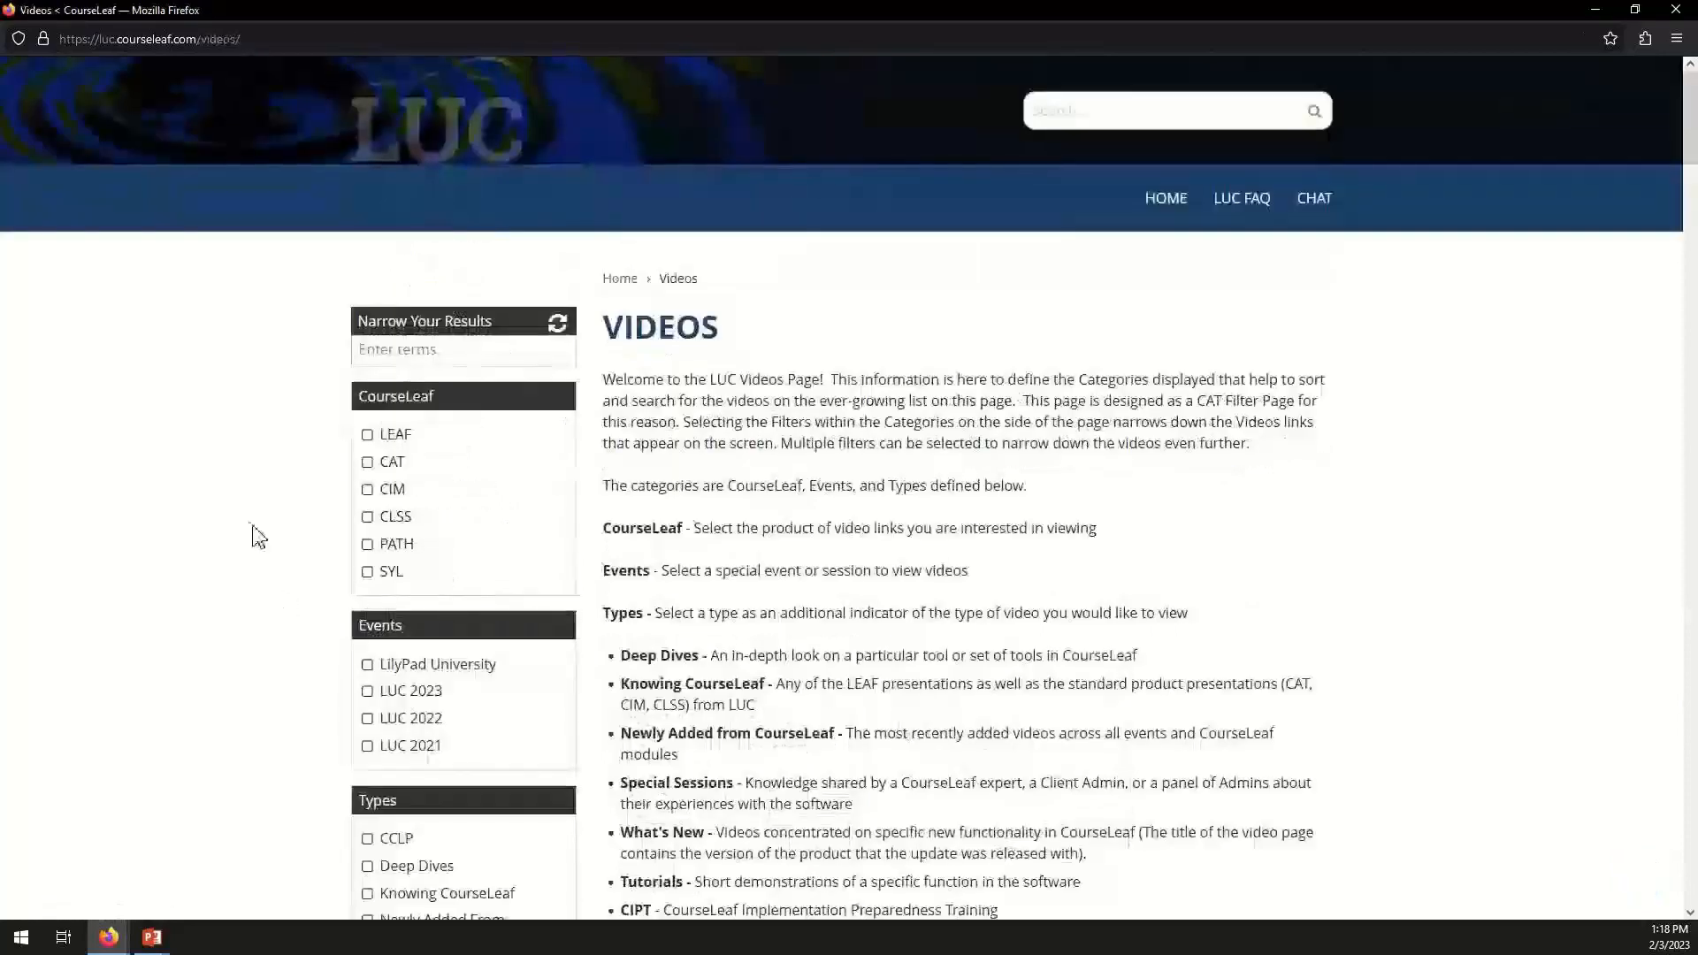
left_click(368, 489)
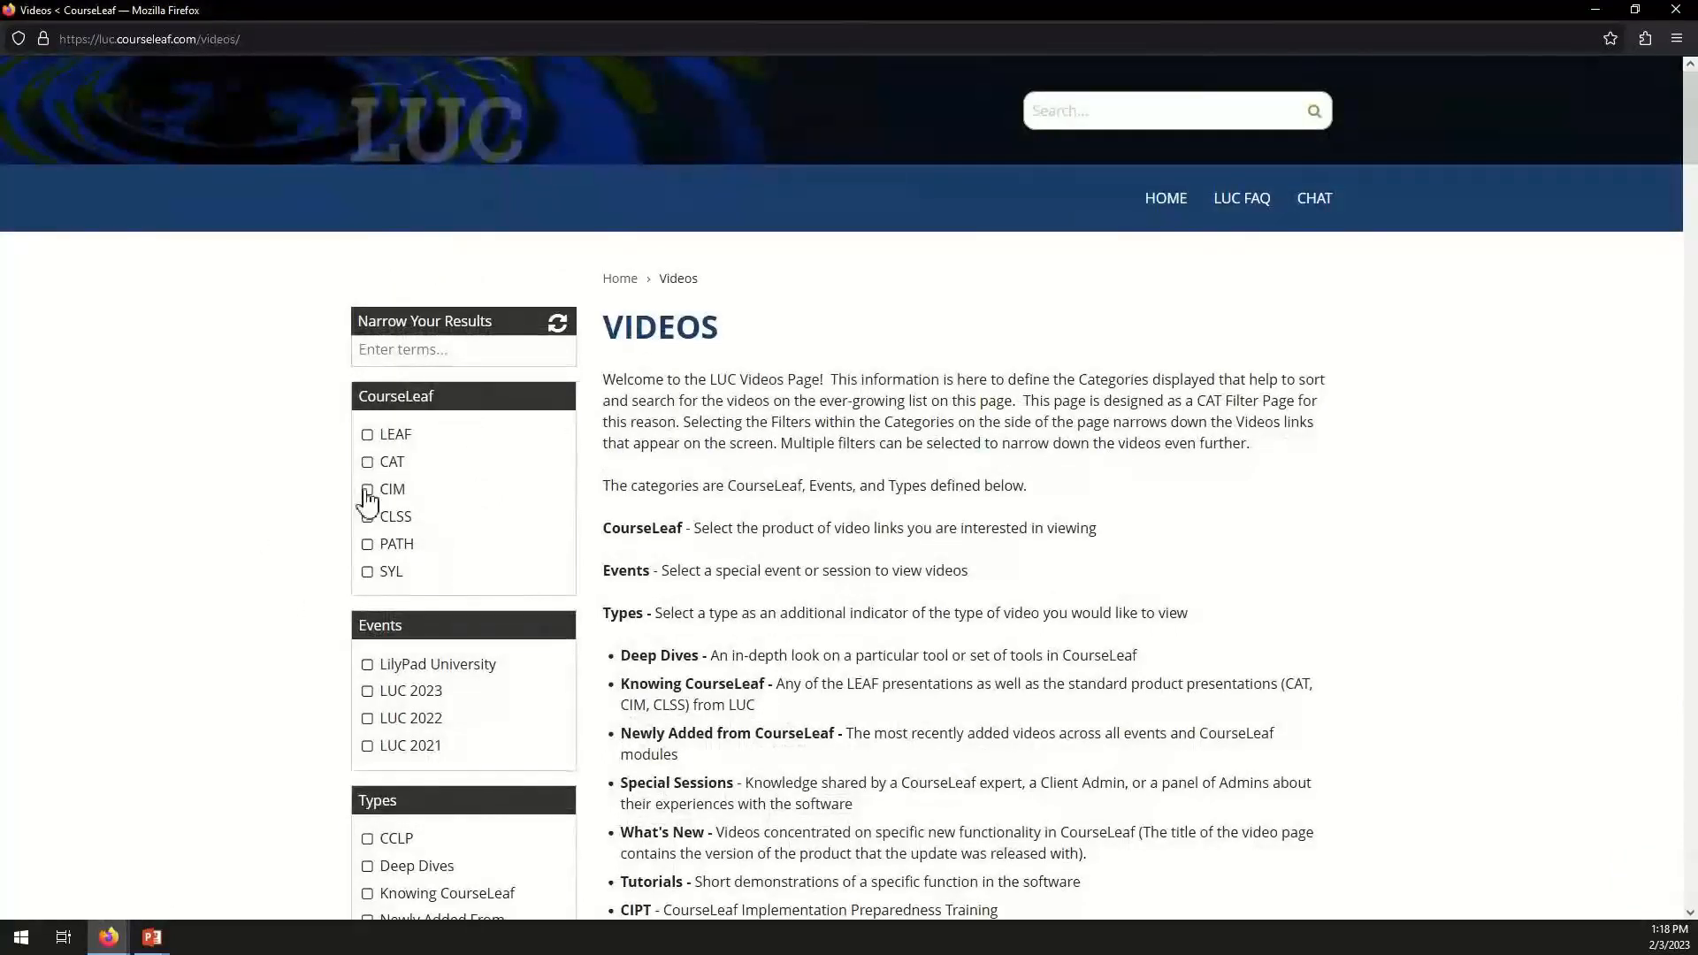
Look through the list of CIM training videos and restore the help window to its smaller size.
scroll(217, 517, "down", 8)
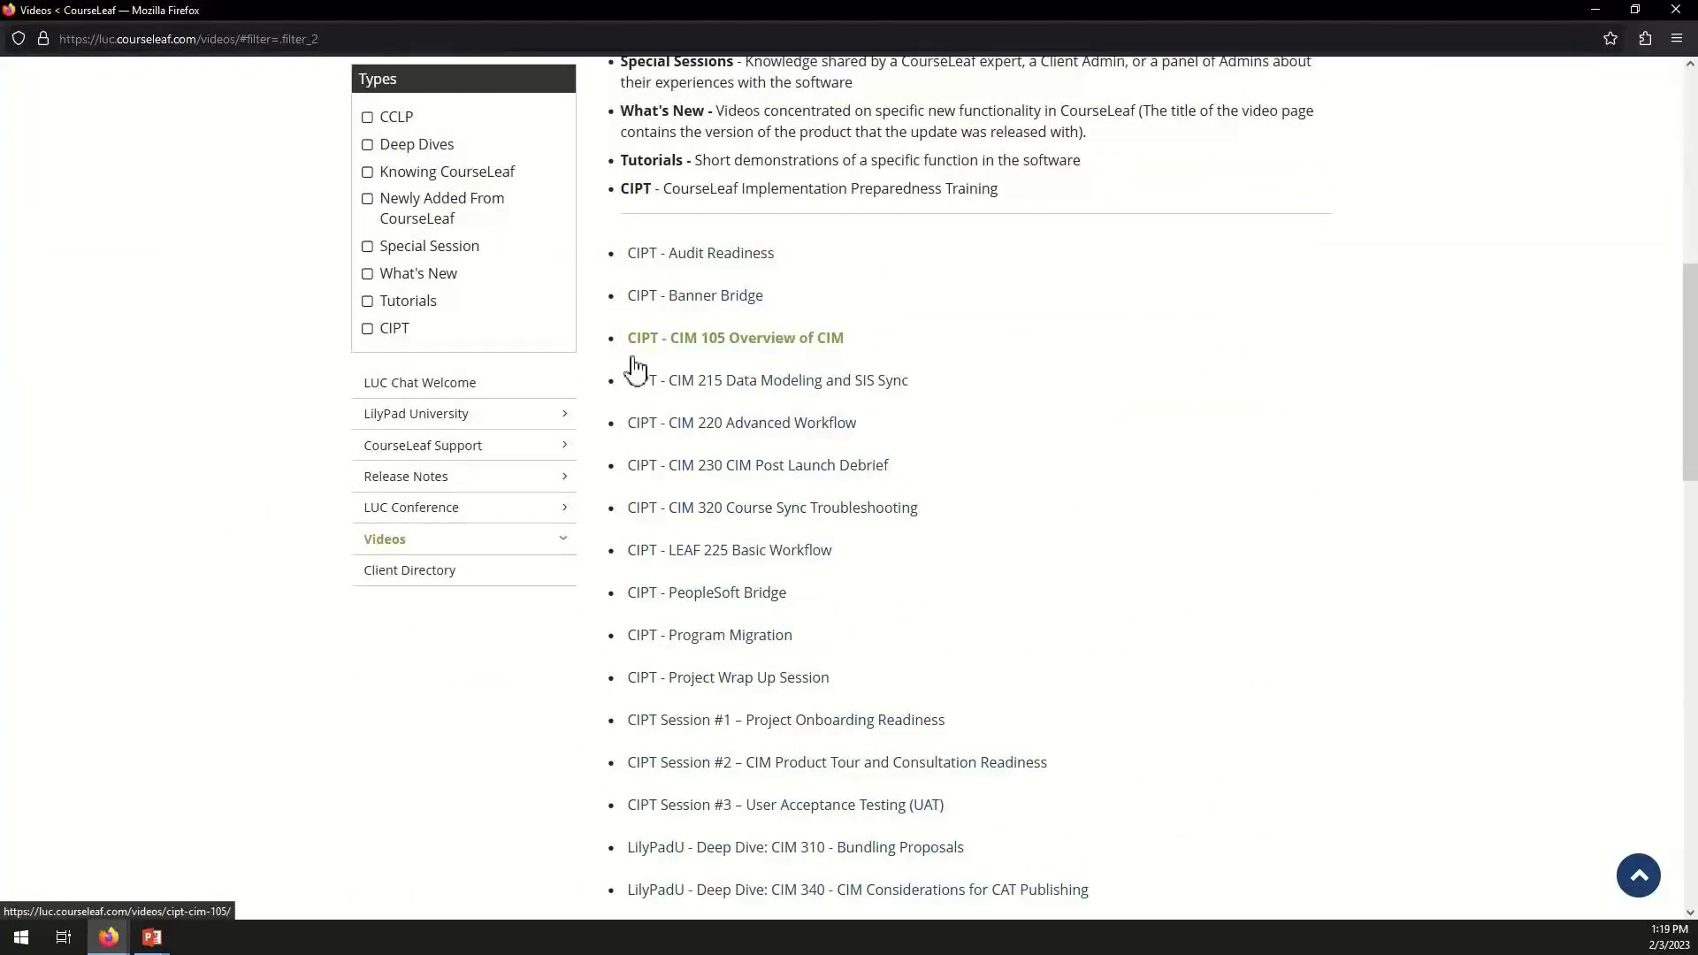
scroll(301, 434, "down", 1)
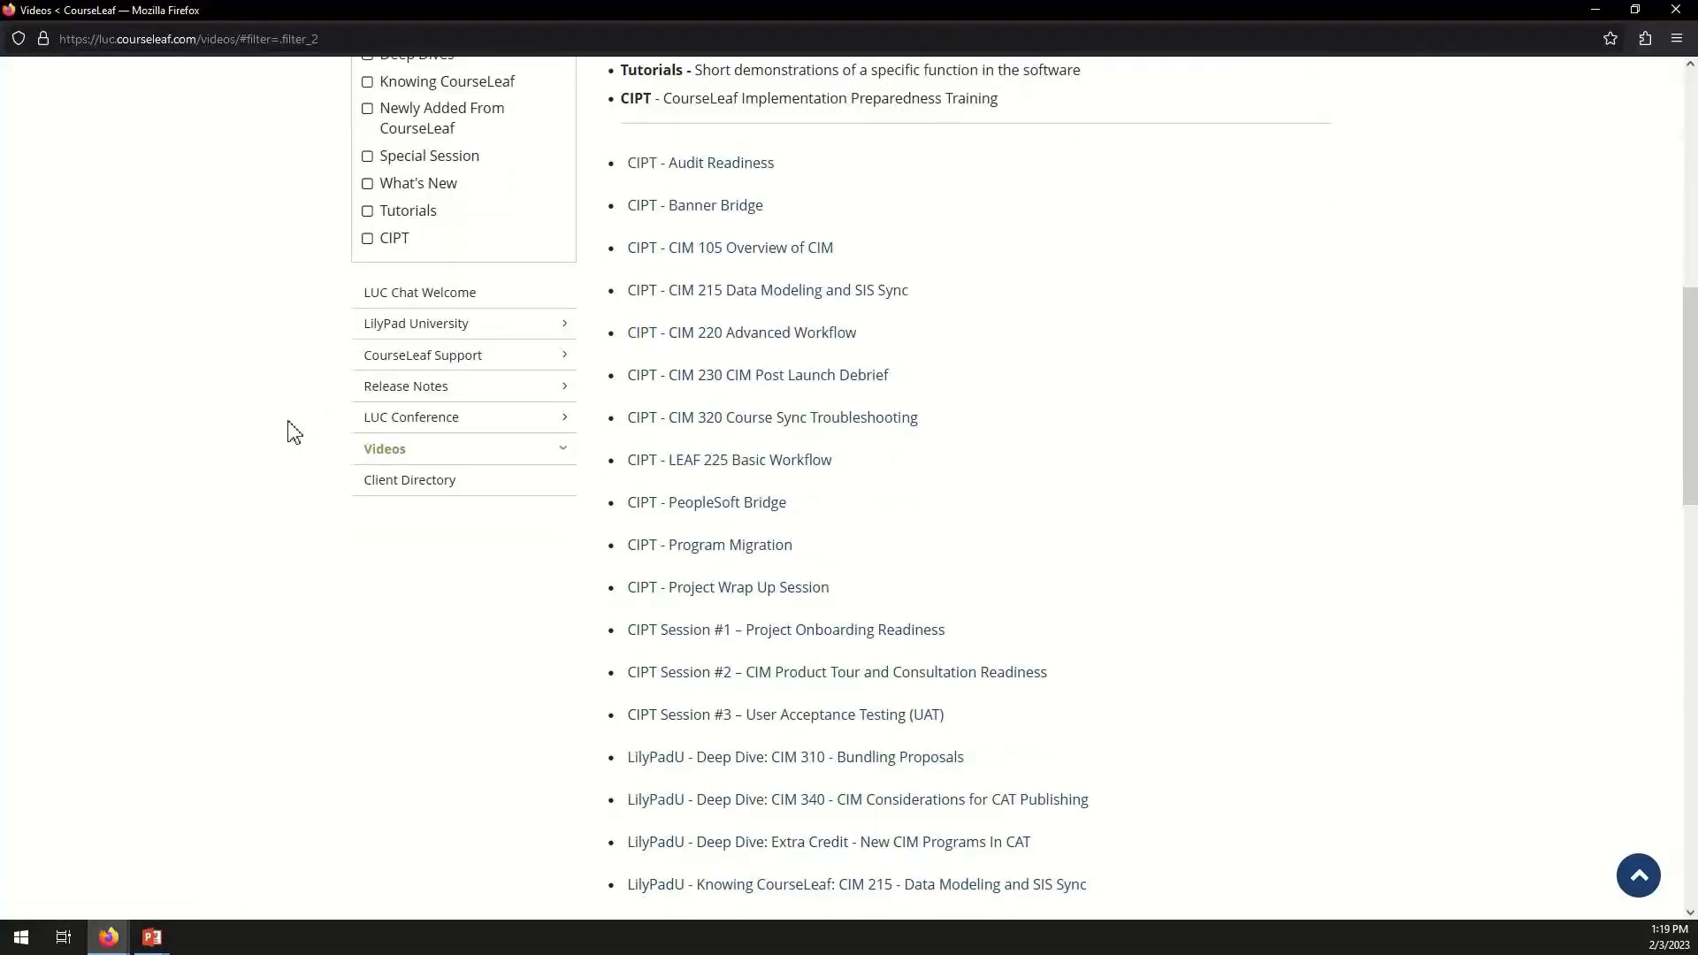
scroll(294, 433, "down", 1)
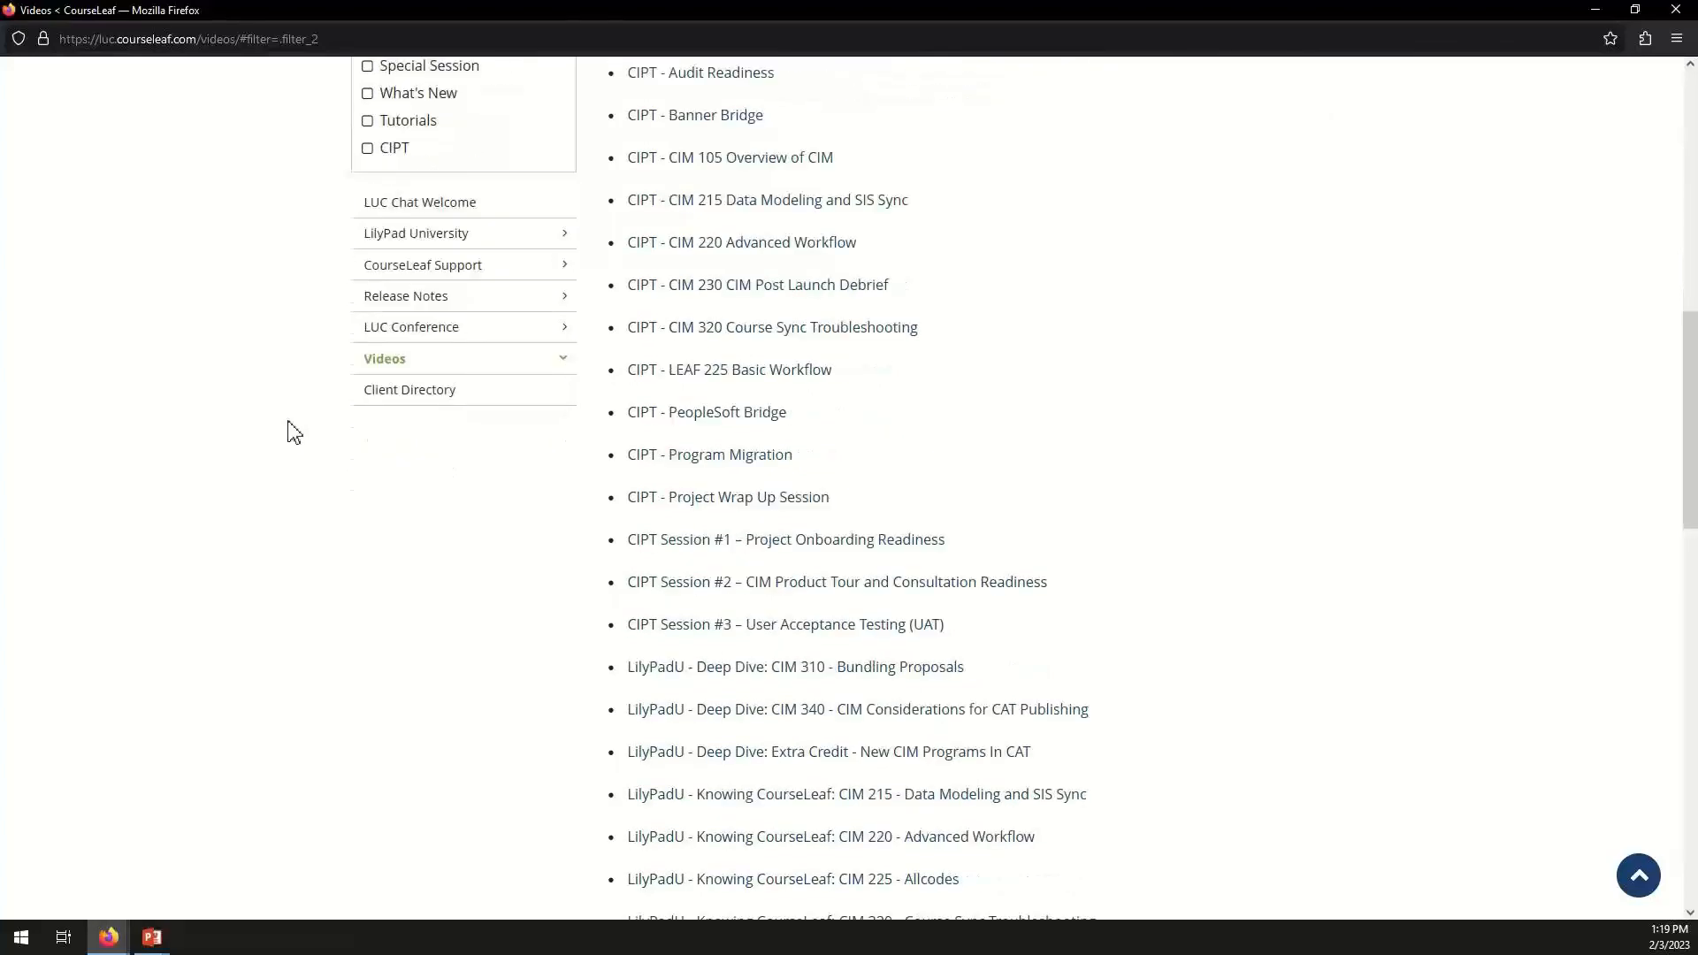
scroll(295, 434, "up", 7)
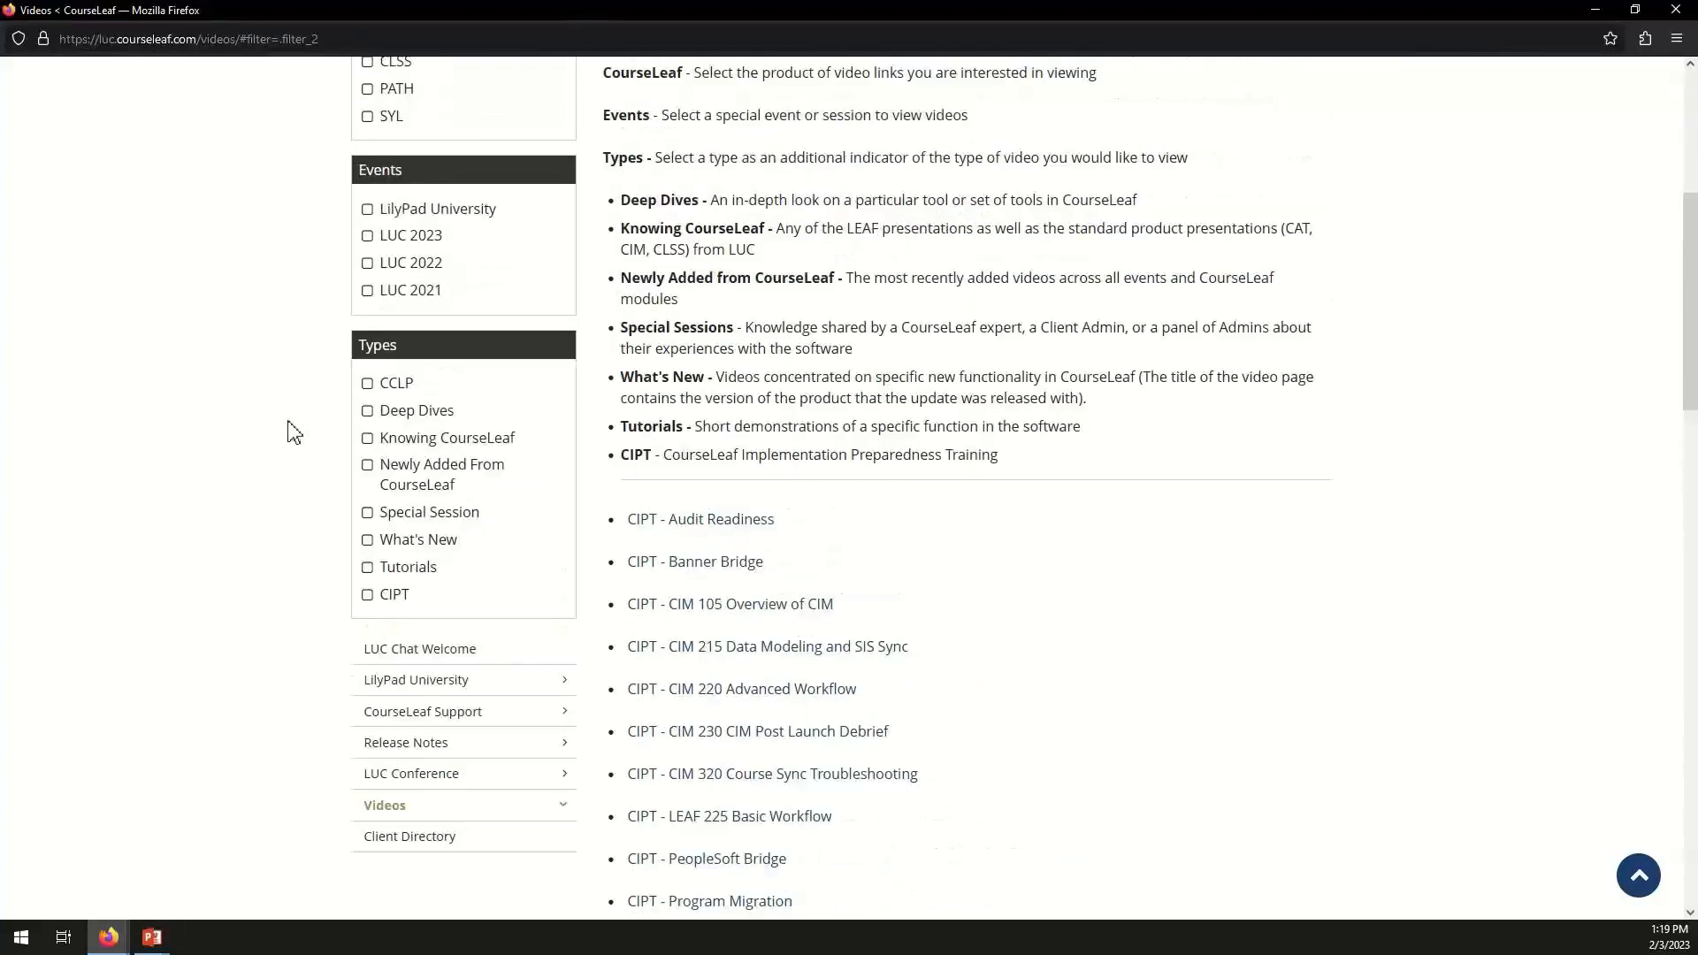
scroll(294, 433, "up", 3)
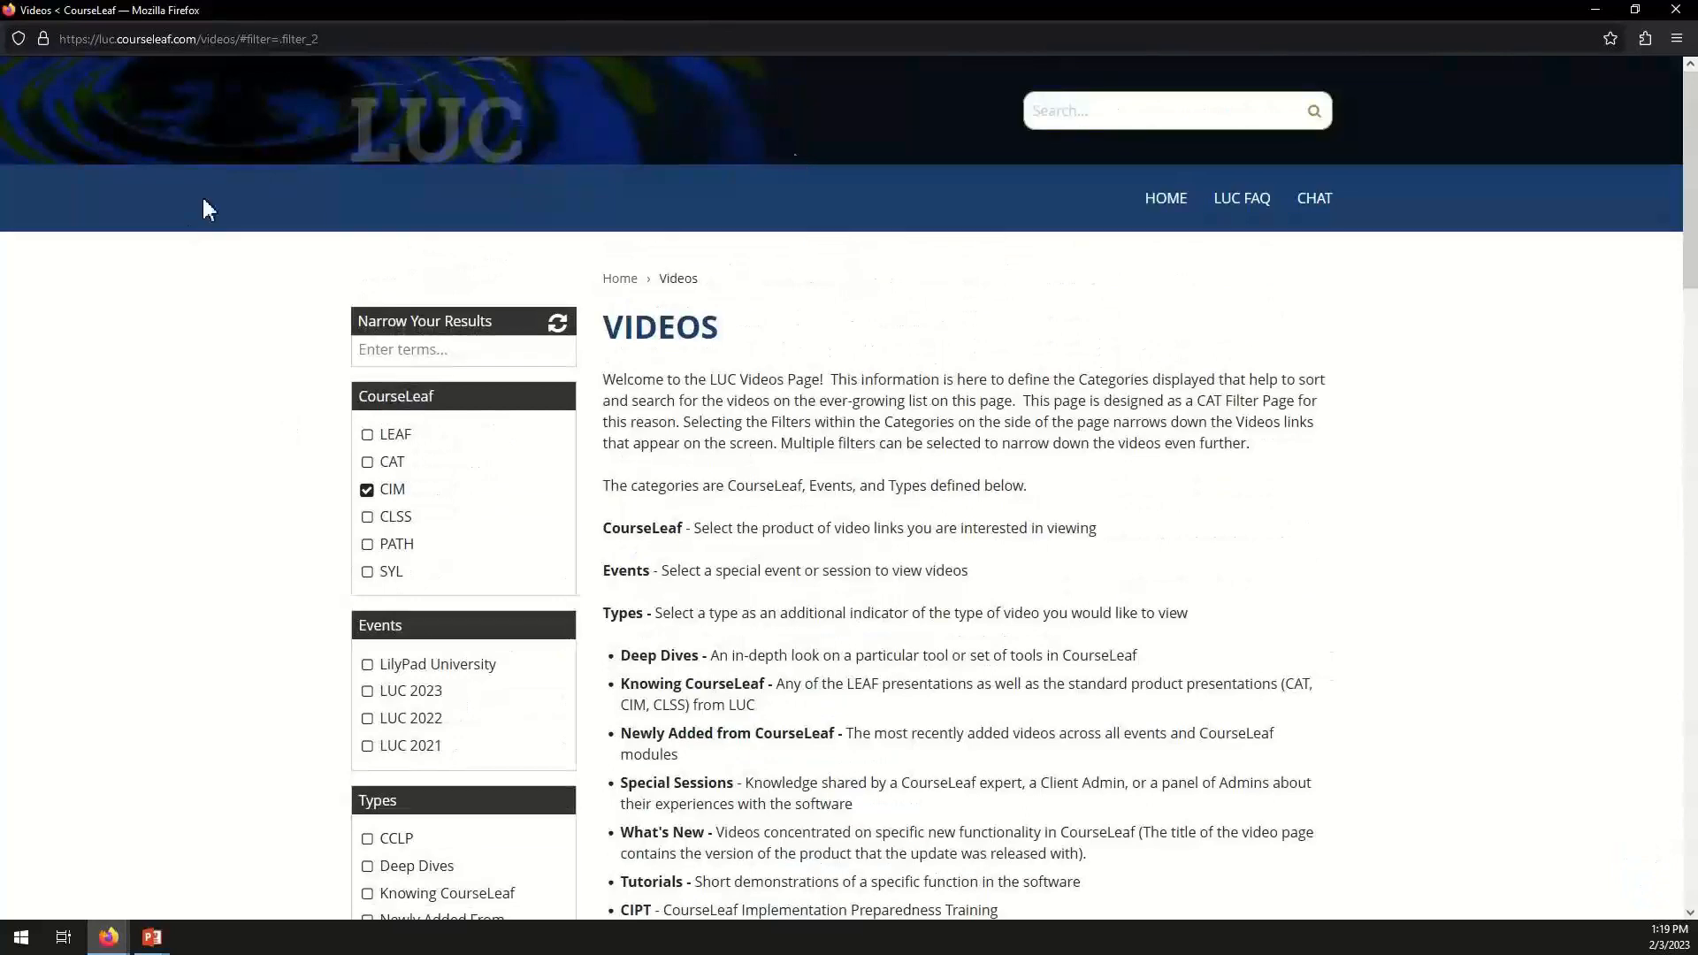
left_click(1634, 10)
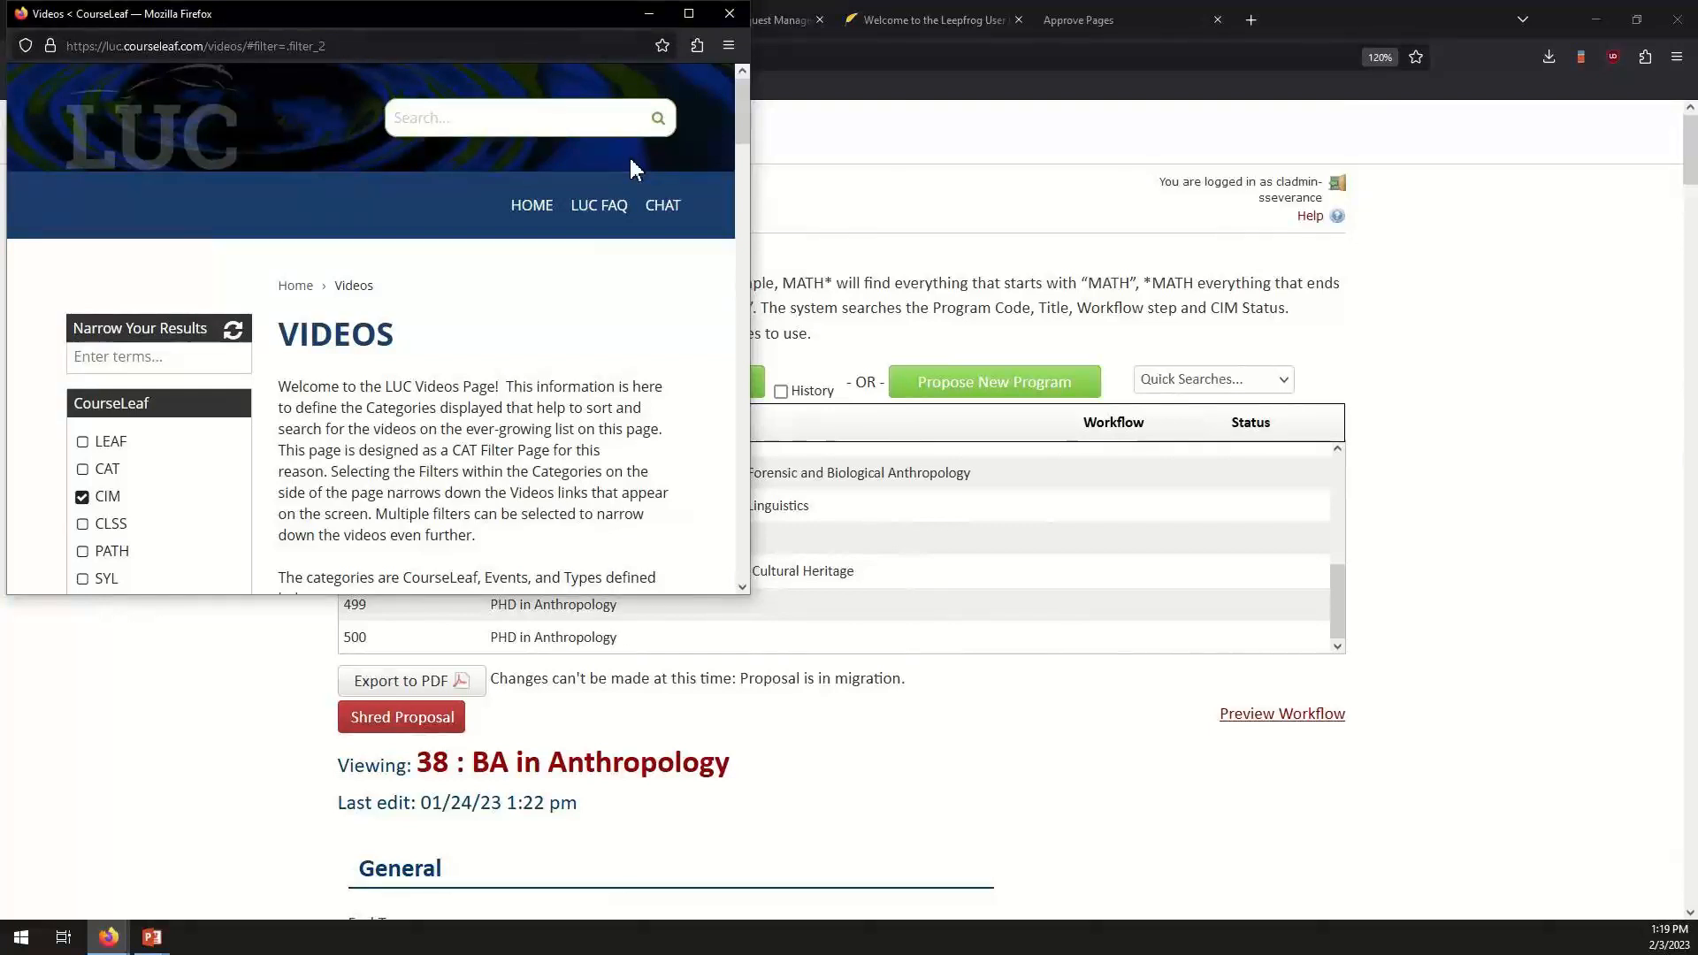
Look over the video categories in the enlarged help window, then close it and return to the Program Management page.
left_click(689, 13)
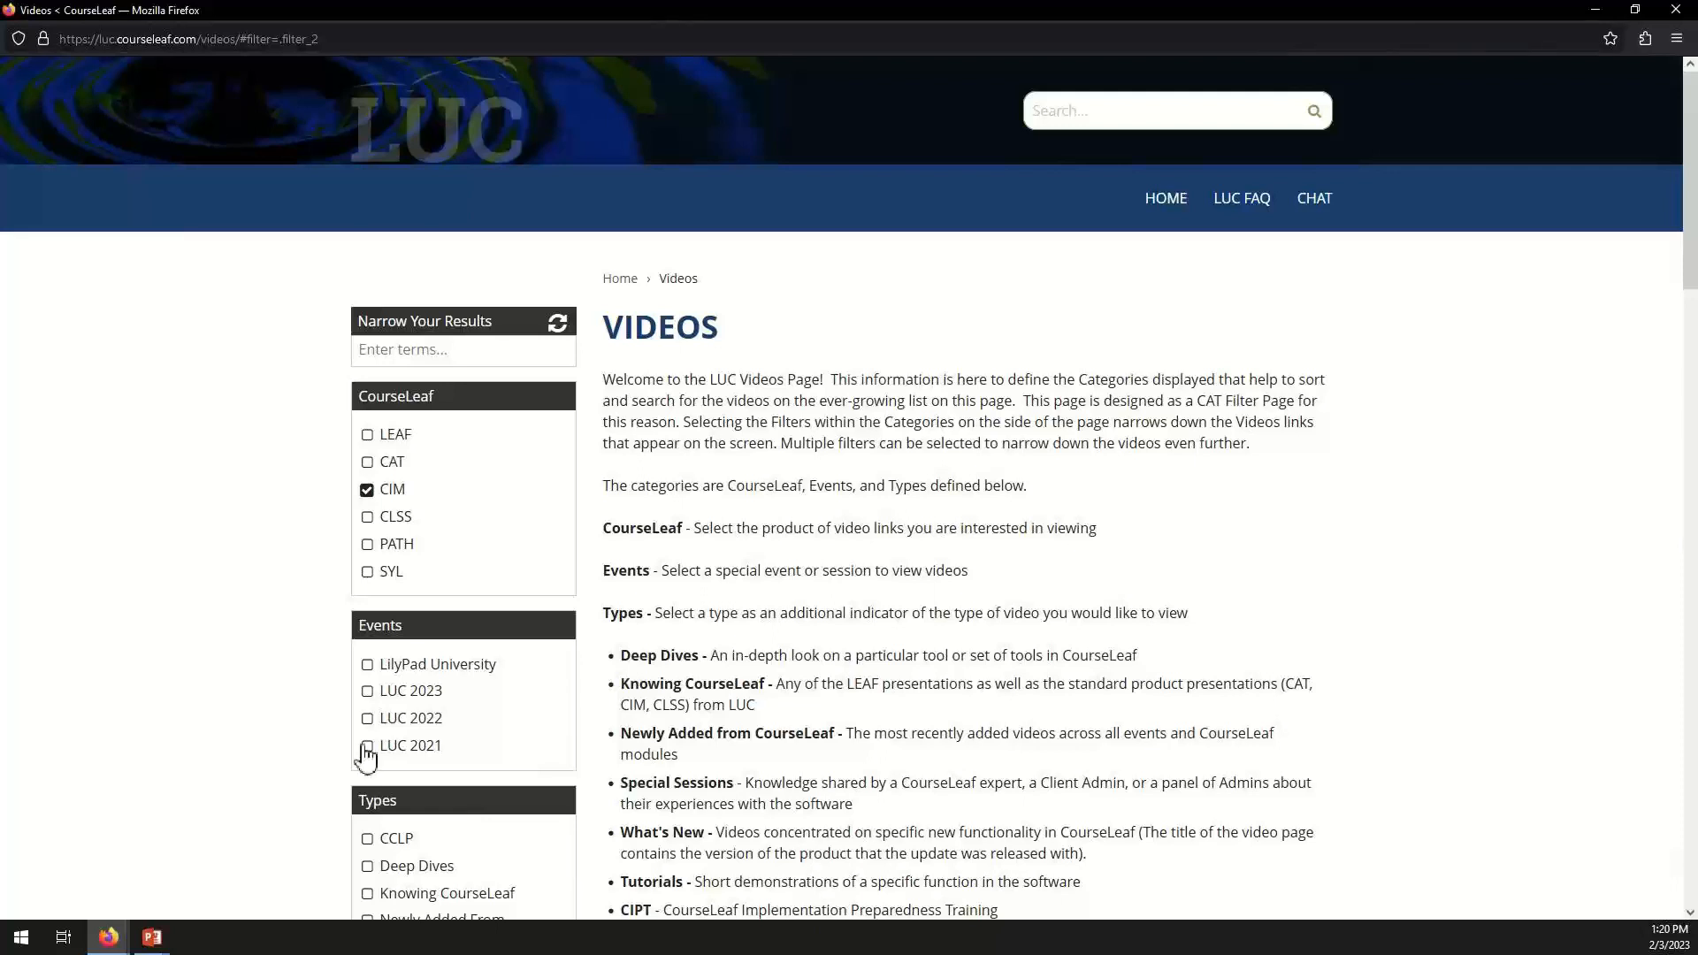
left_click(1675, 13)
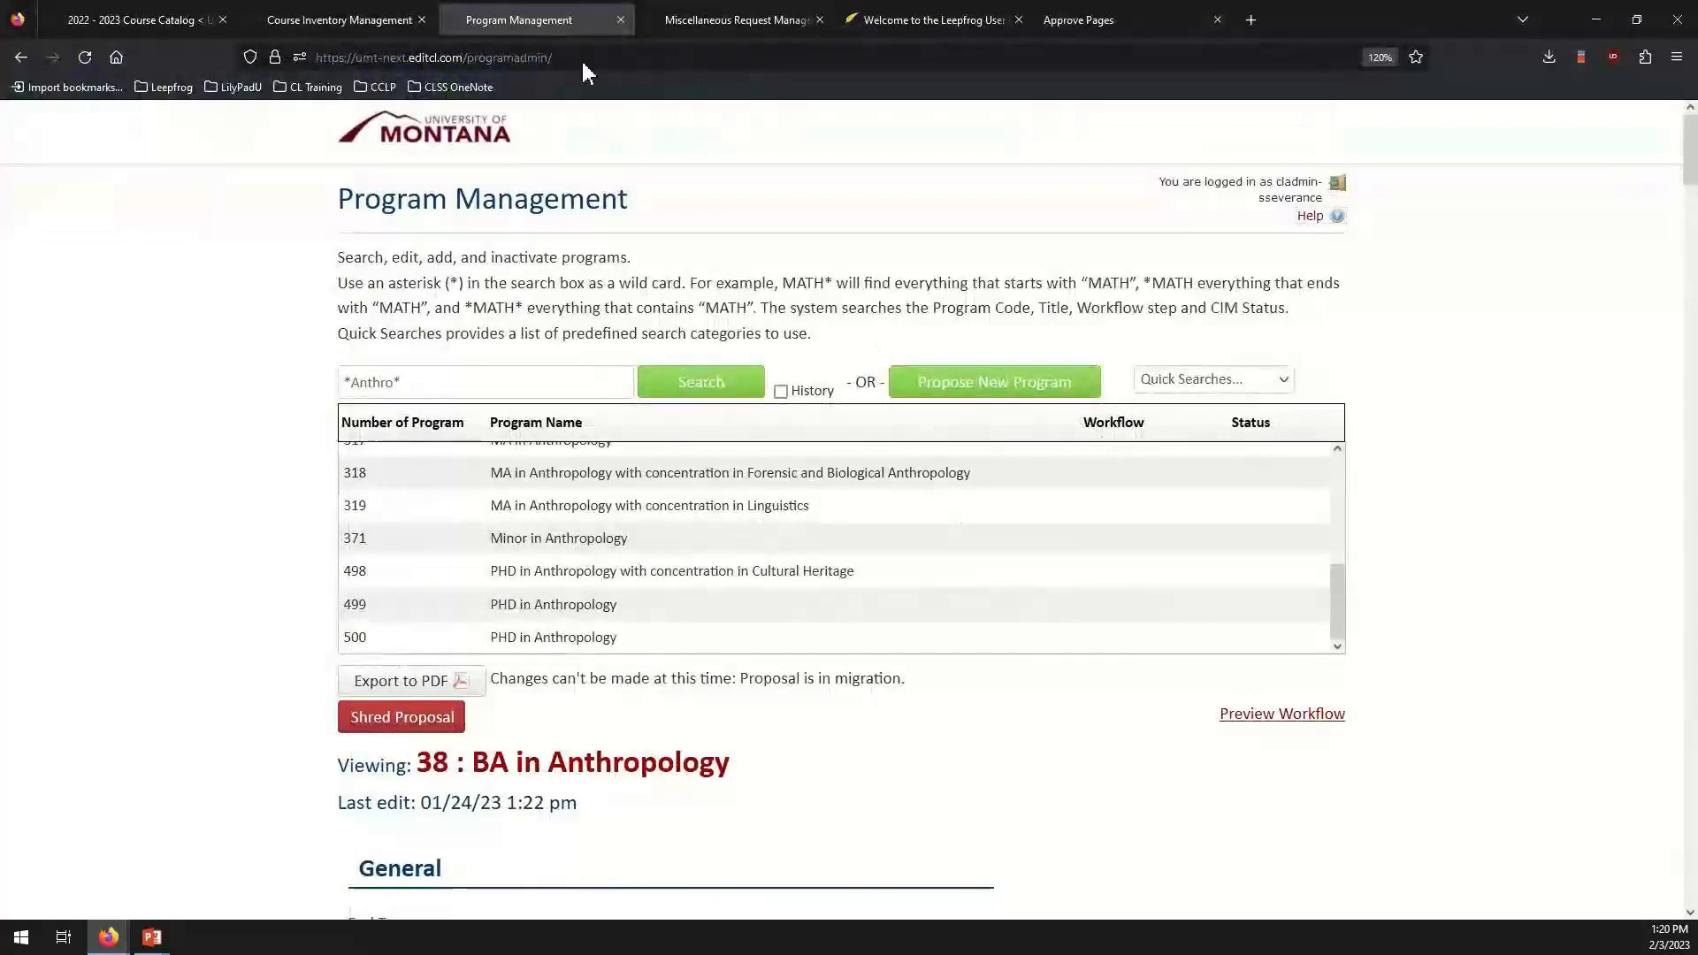
left_click(398, 19)
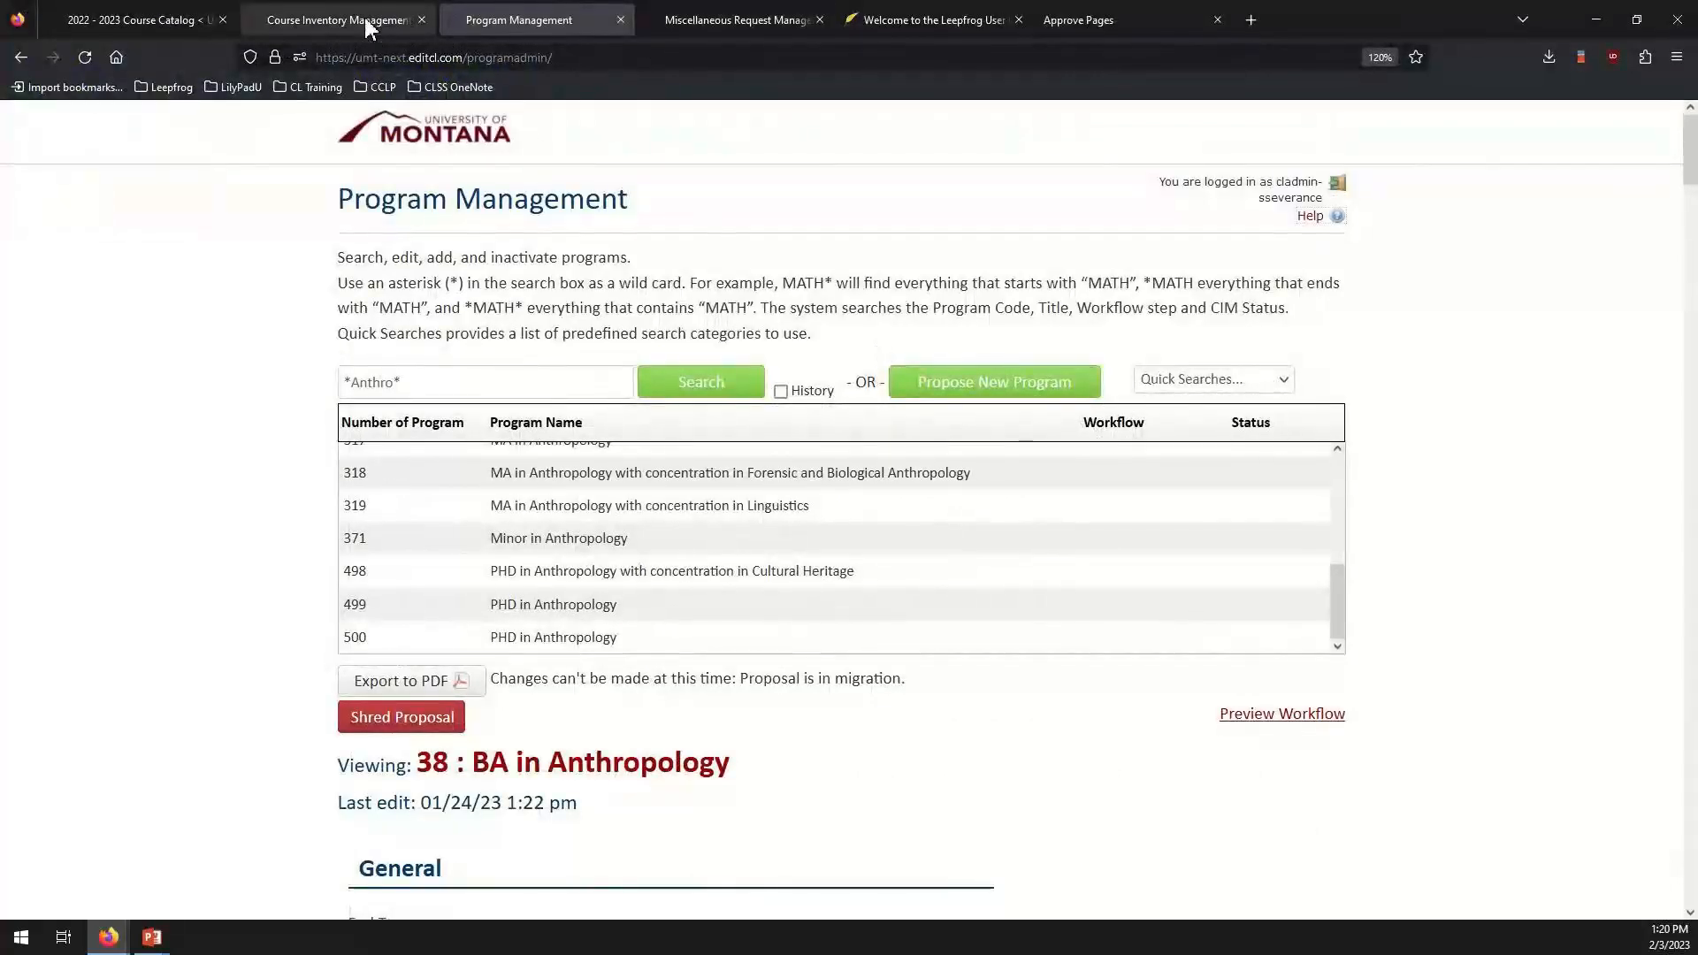
left_click(543, 21)
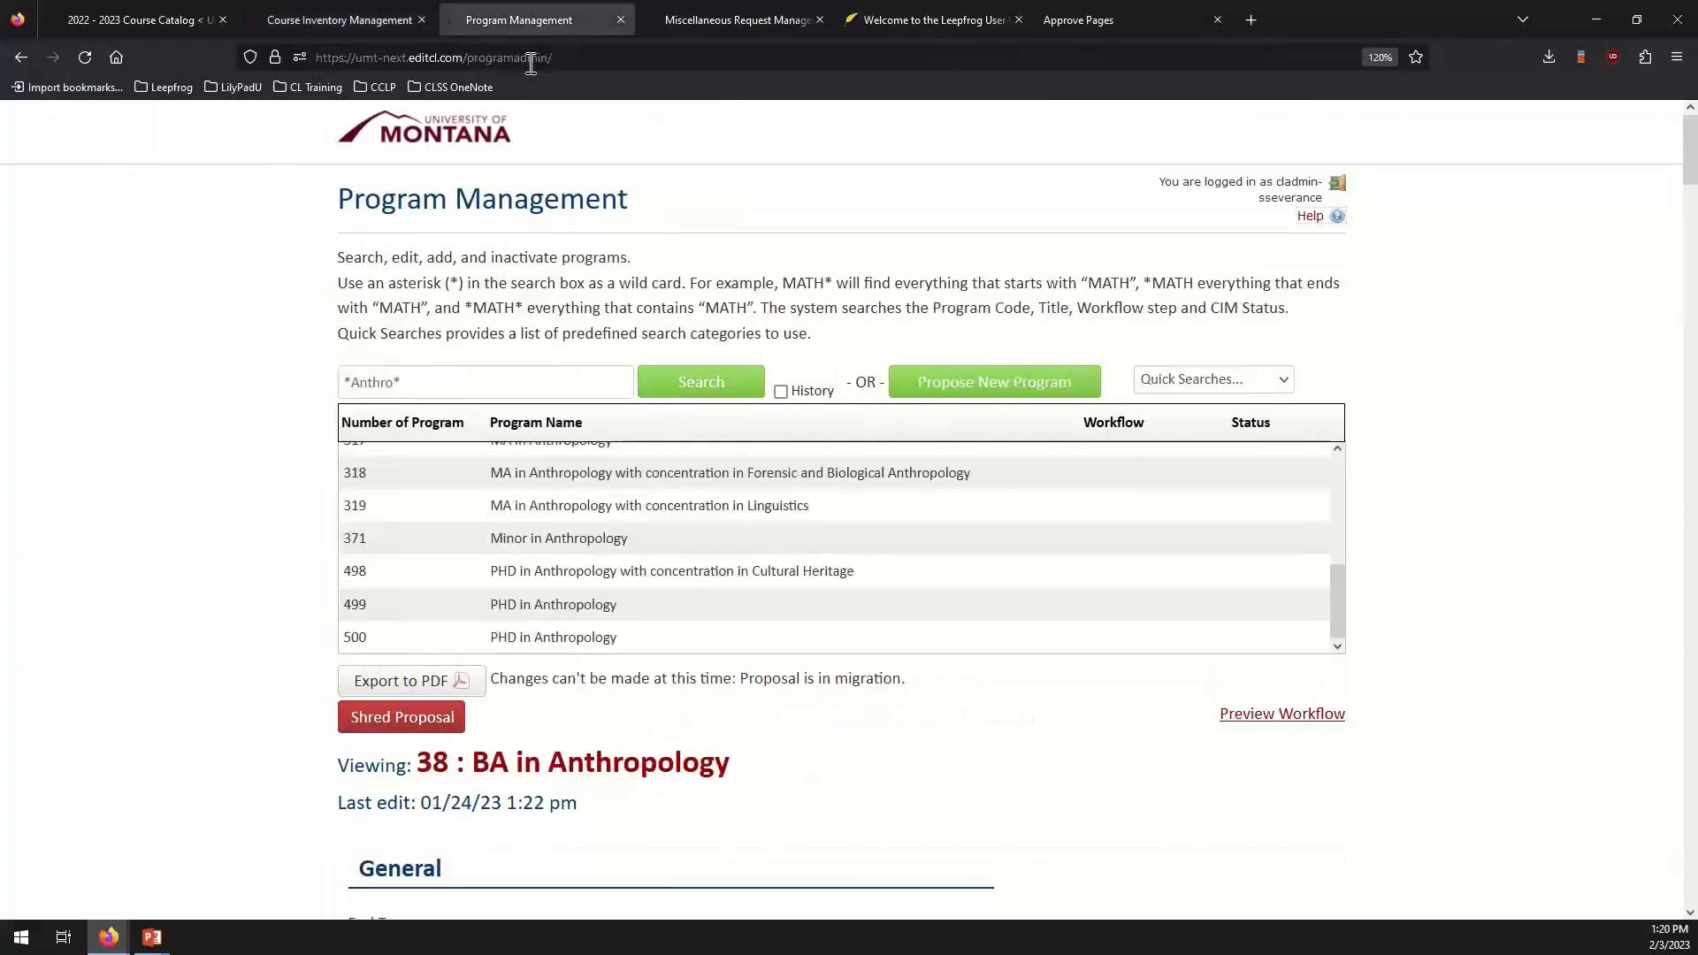
Open the University of Montana CourseLeaf console at umt-next.editcl.com/courseleaf in place of the Program Management page.
double_click(529, 57)
type("courselea")
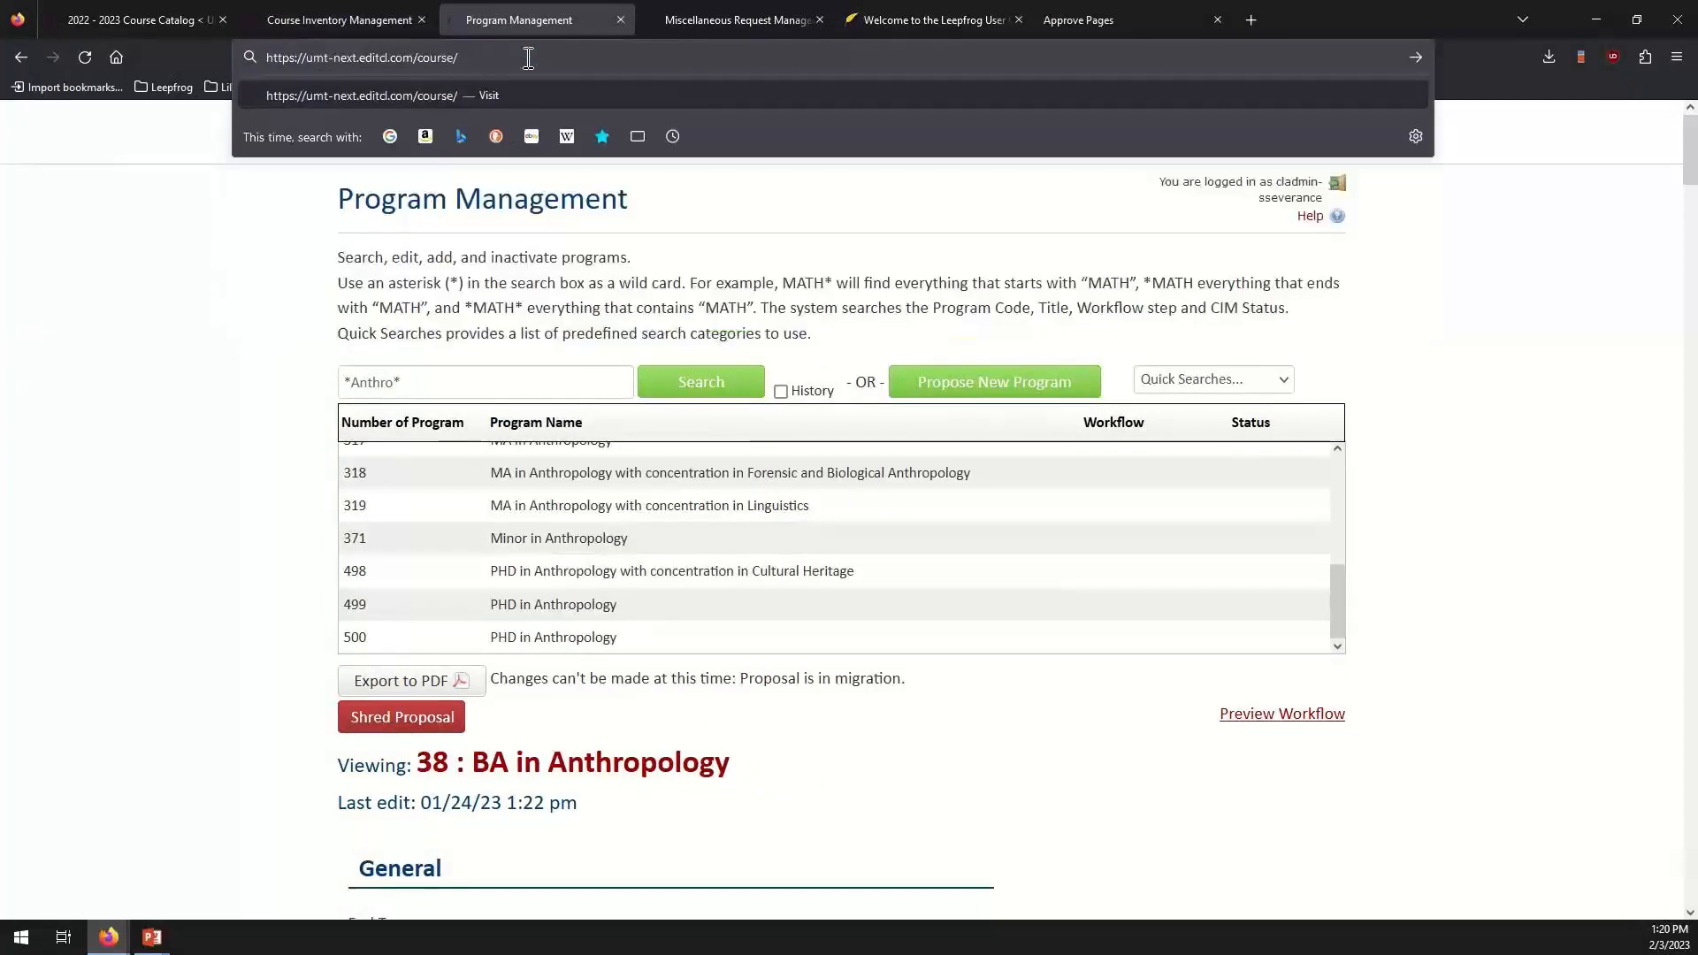
type("f")
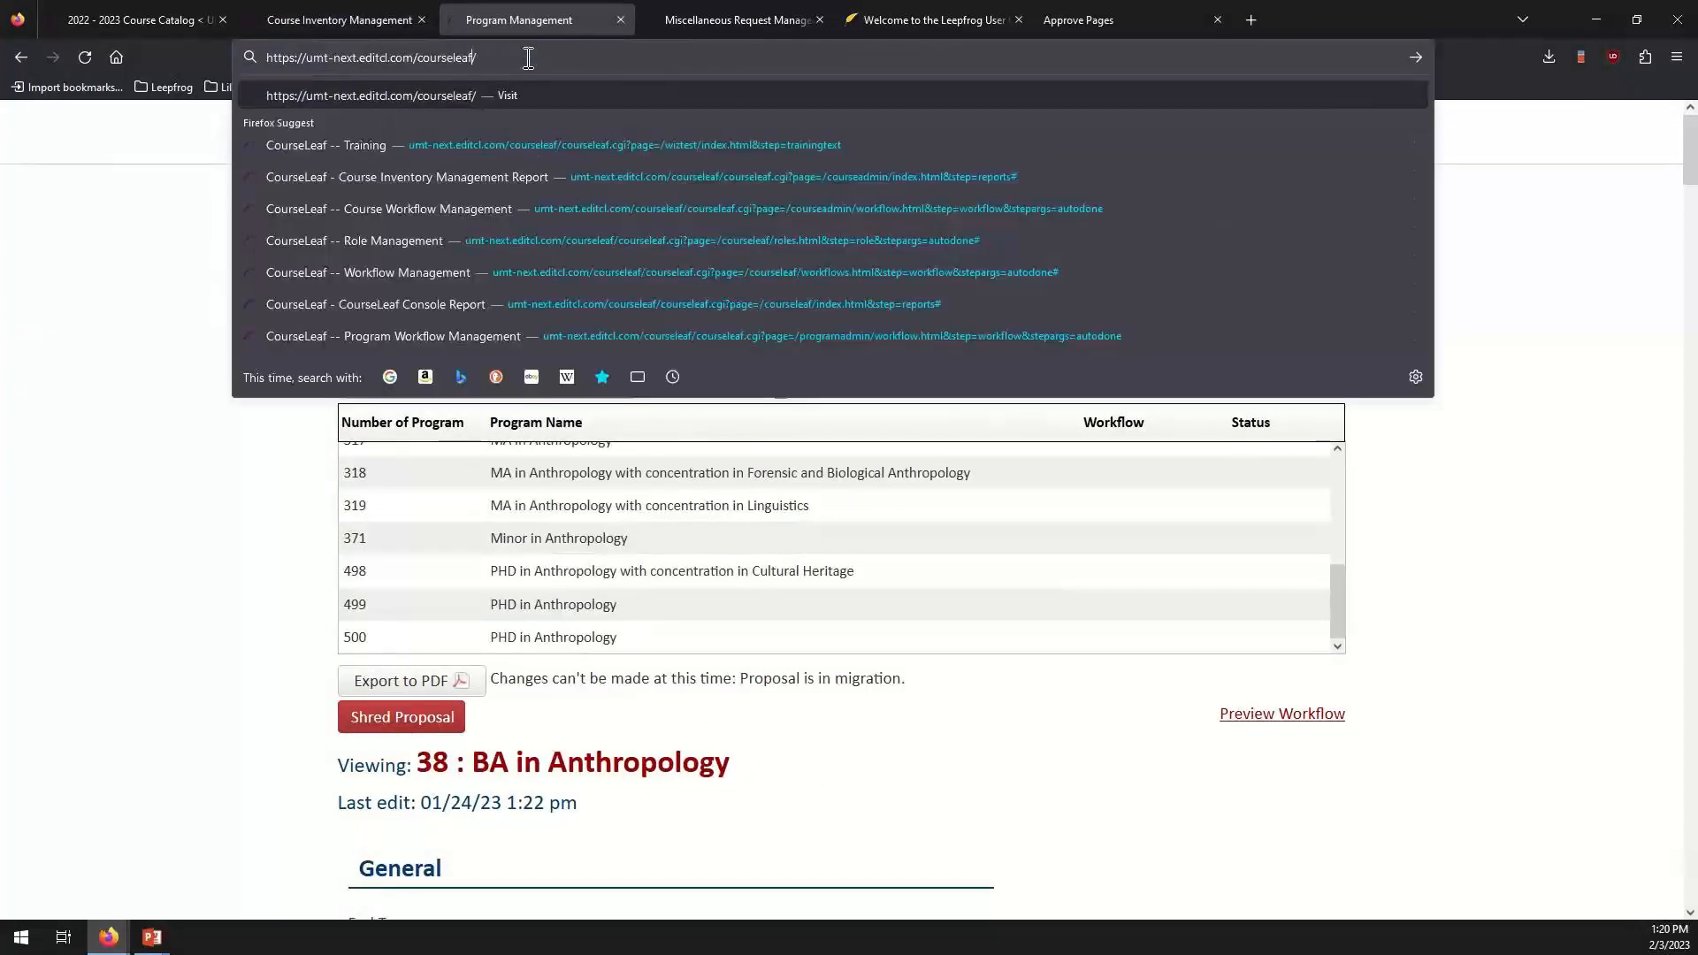
key("Return")
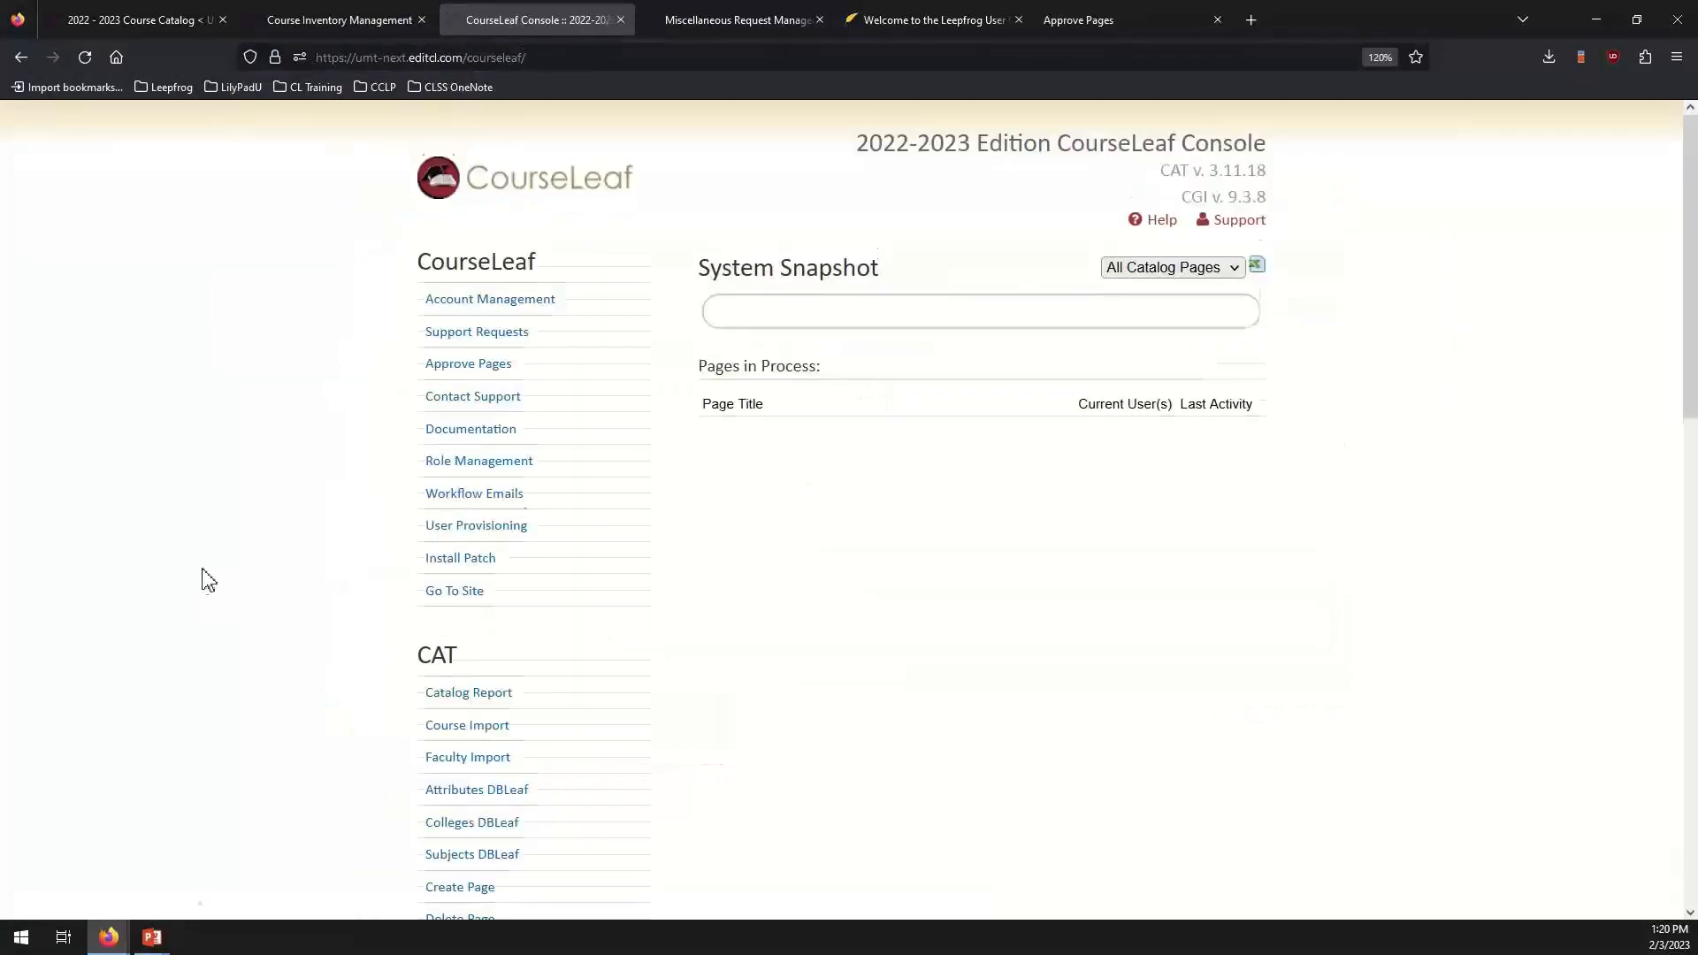
Open the Agenda Report from the console's CIM section to view it, and close its window.
scroll(213, 585, "down", 10)
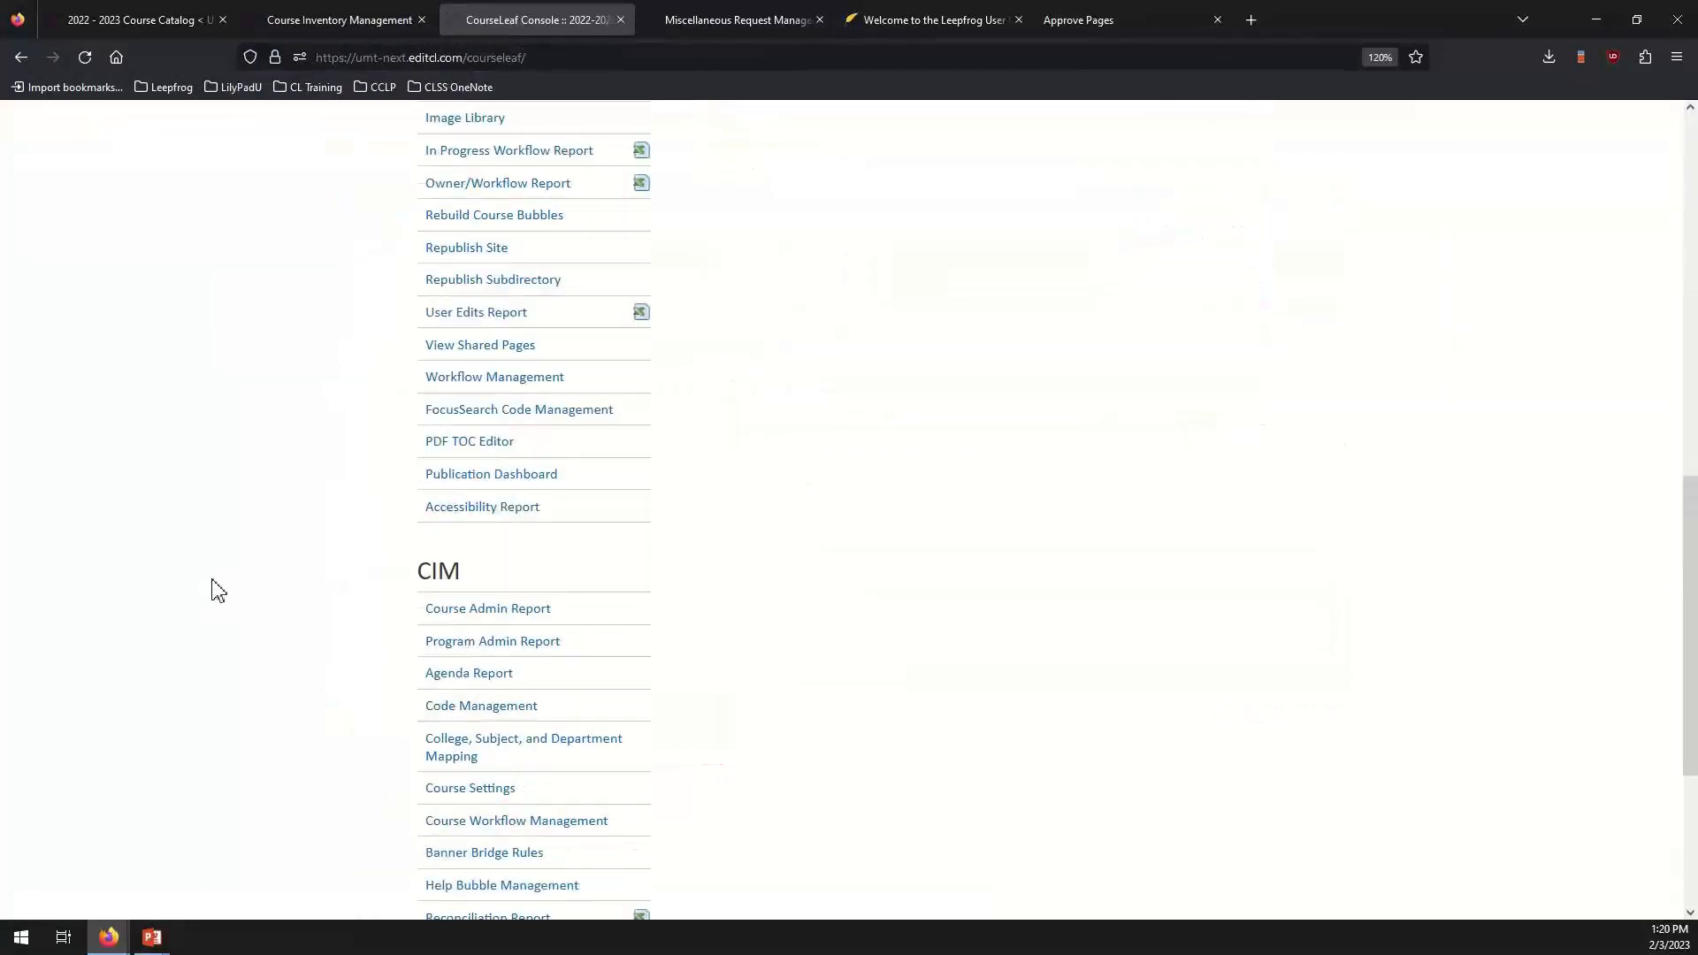
scroll(214, 589, "down", 3)
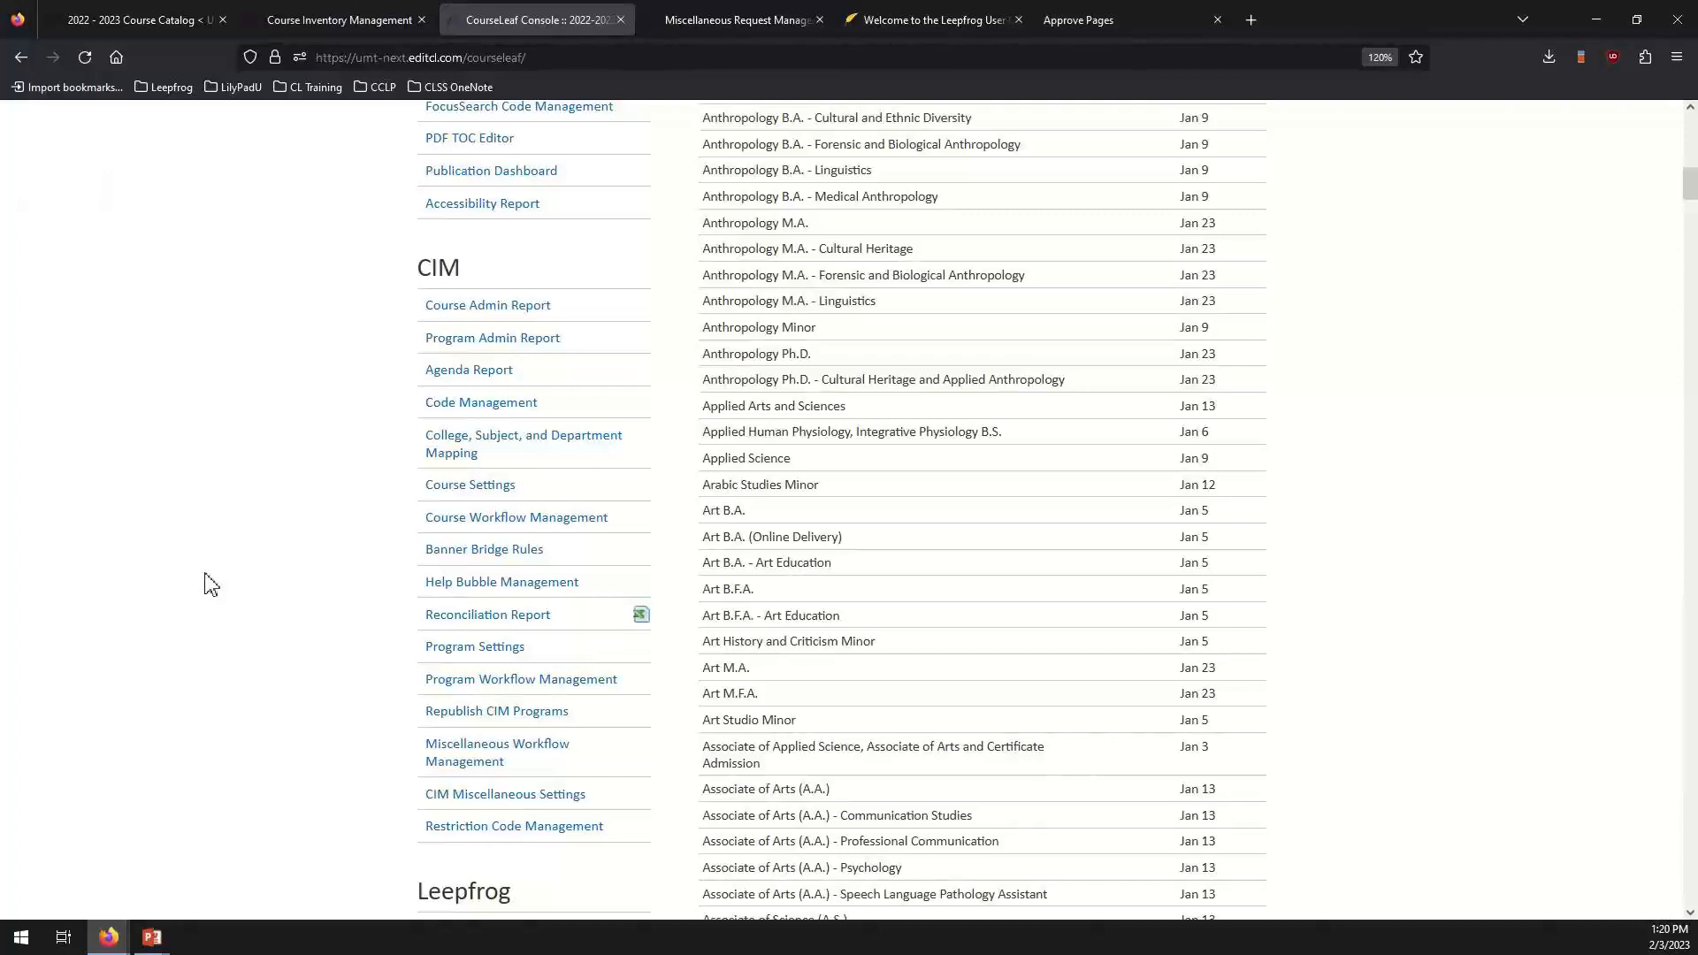
left_click(436, 372)
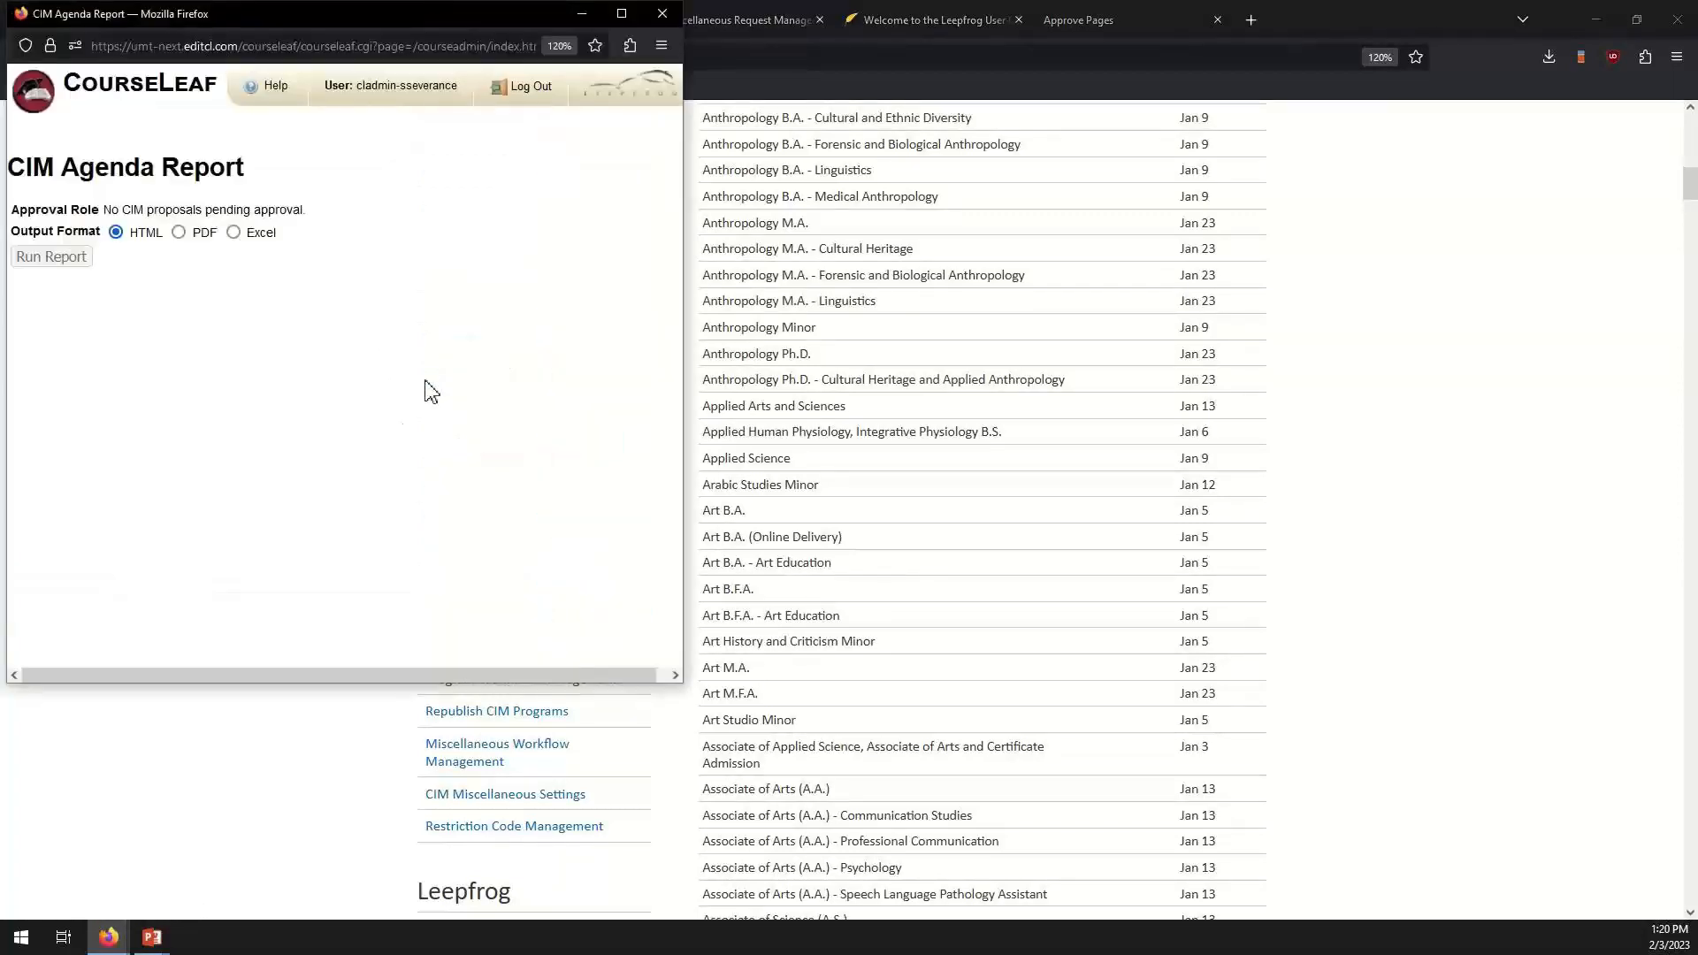
left_click(662, 14)
Open the LilyPad CourseLeaf console at lilypadu-next.editcl.com/courseleaf in place of its Approve Pages page.
left_click(1085, 32)
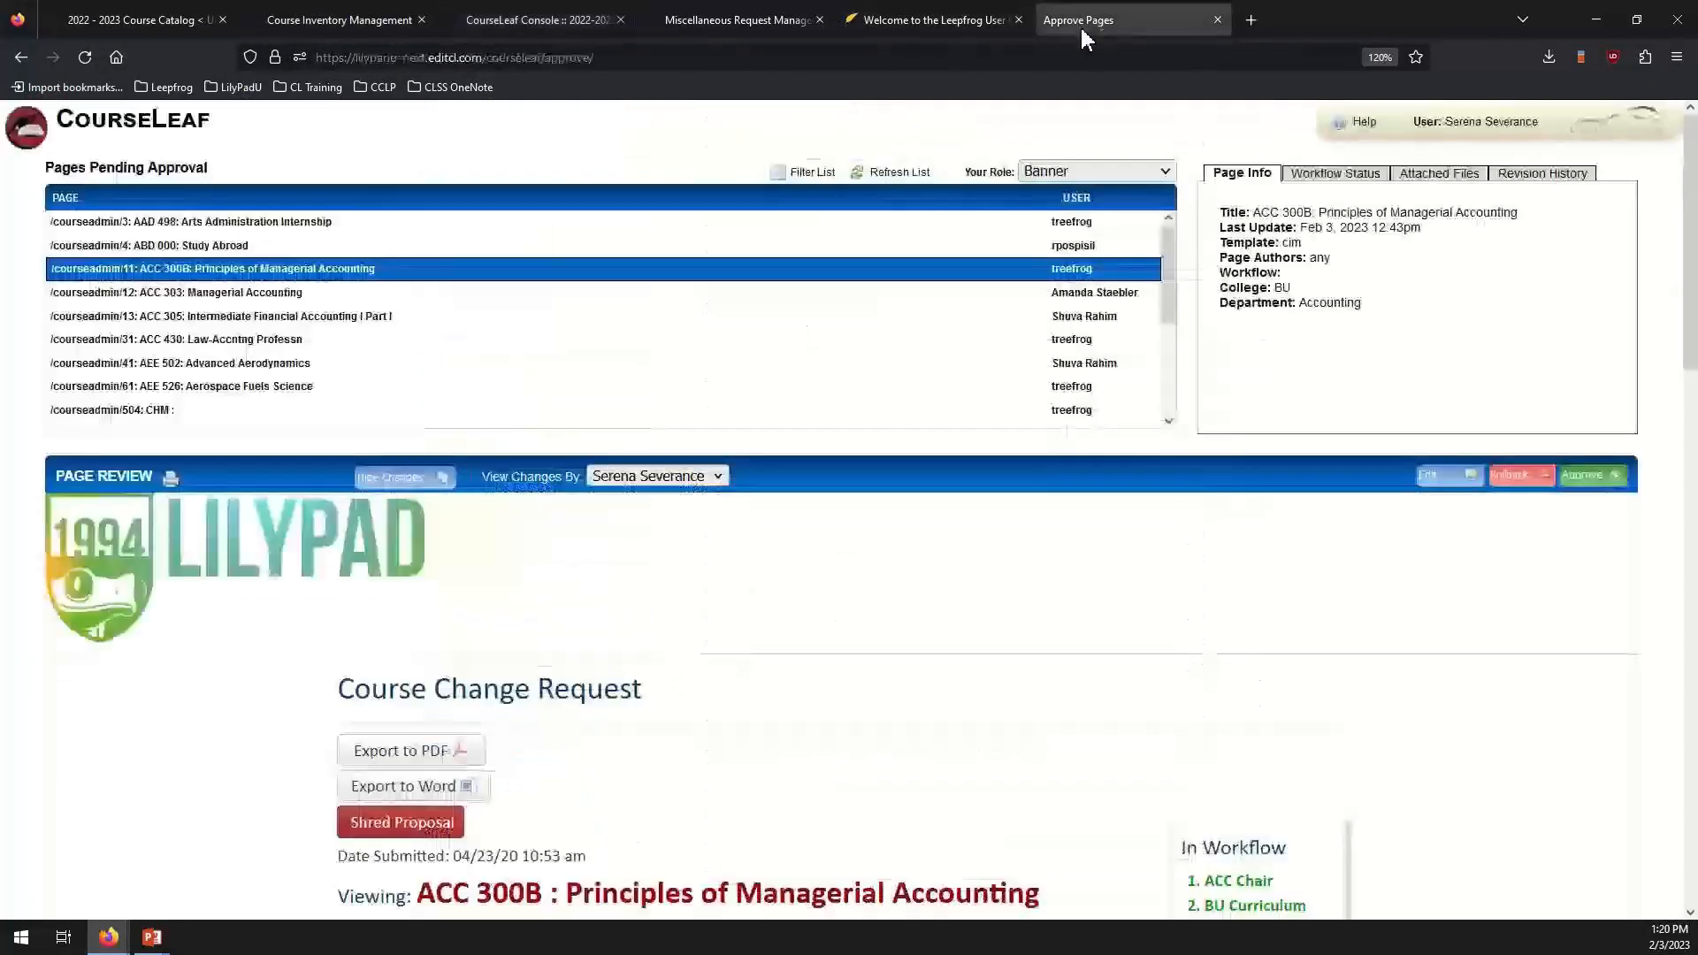
double_click(539, 58)
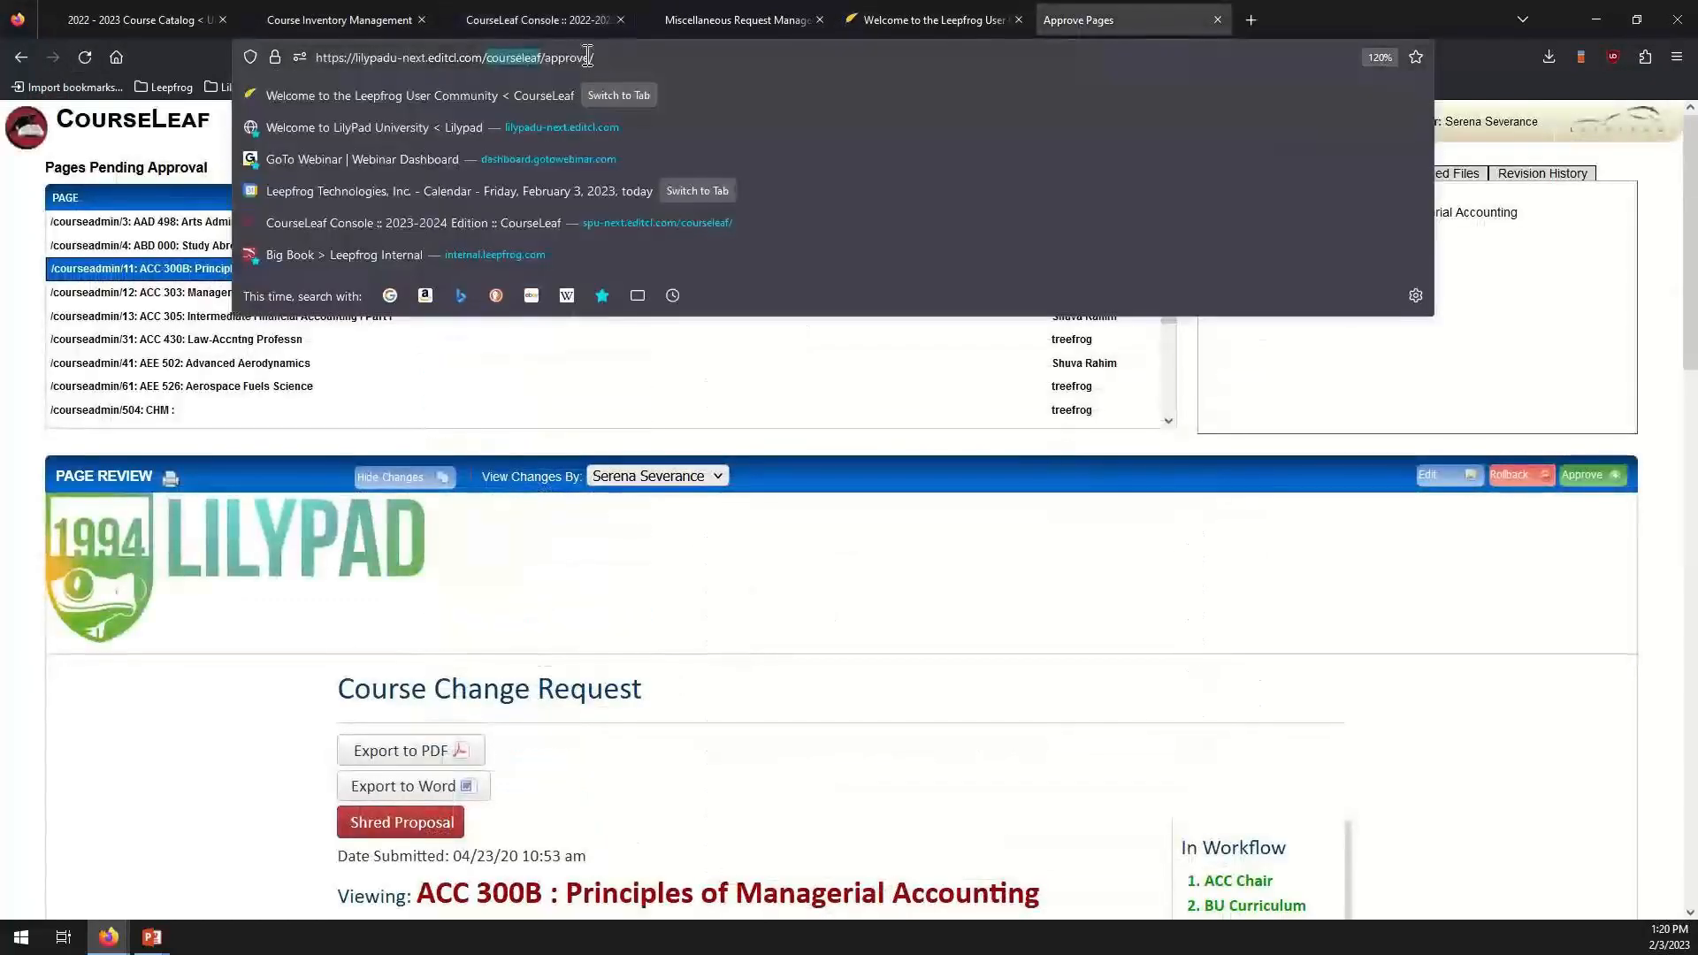
left_click_drag(609, 58, 551, 53)
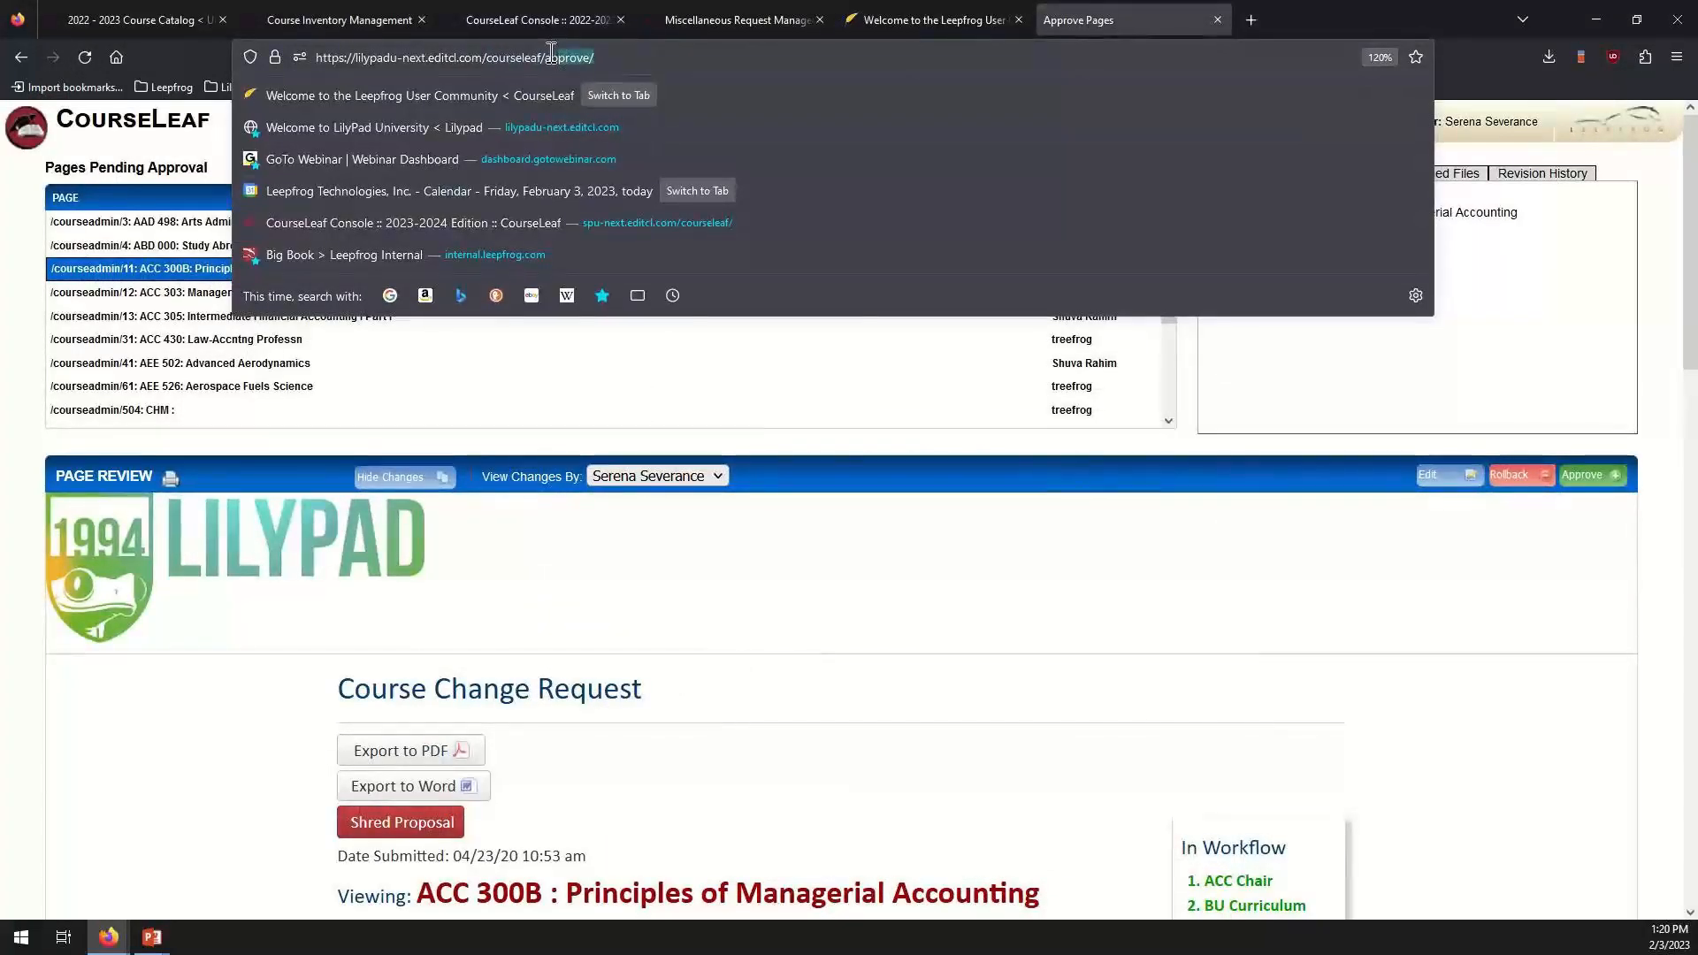
key("BackSpace")
key("Return")
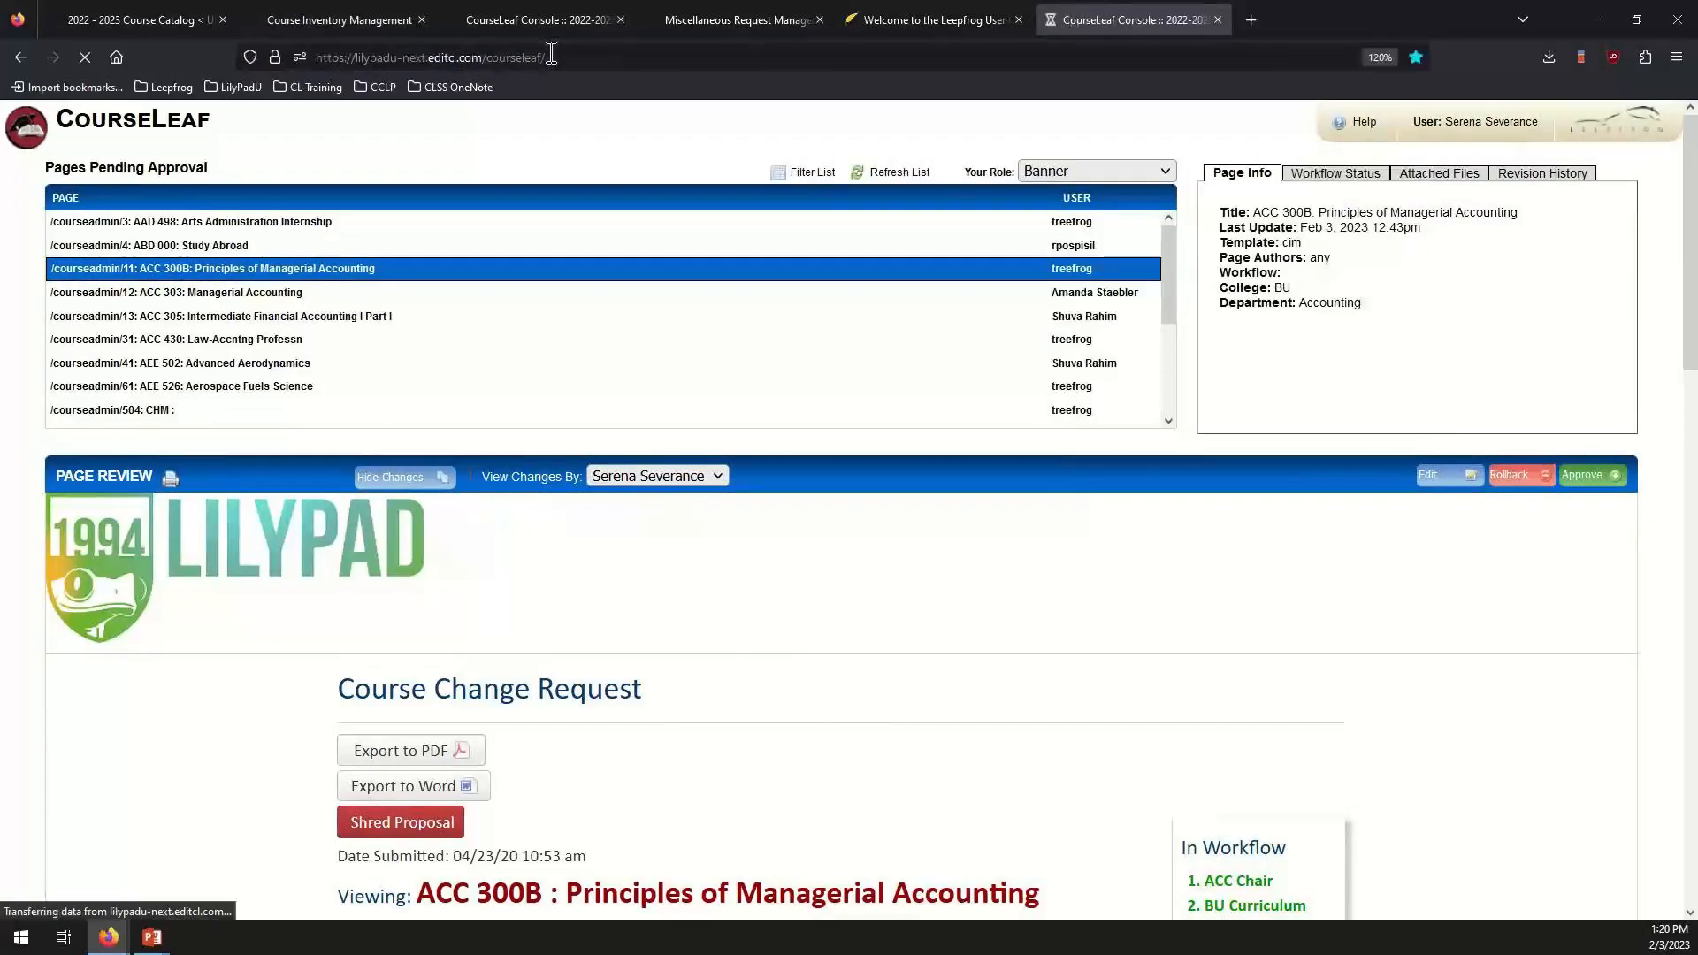
Open the CIM Program Admin Report and set its In Workflow report to filter by Faculty Senate Chair.
scroll(250, 505, "down", 2)
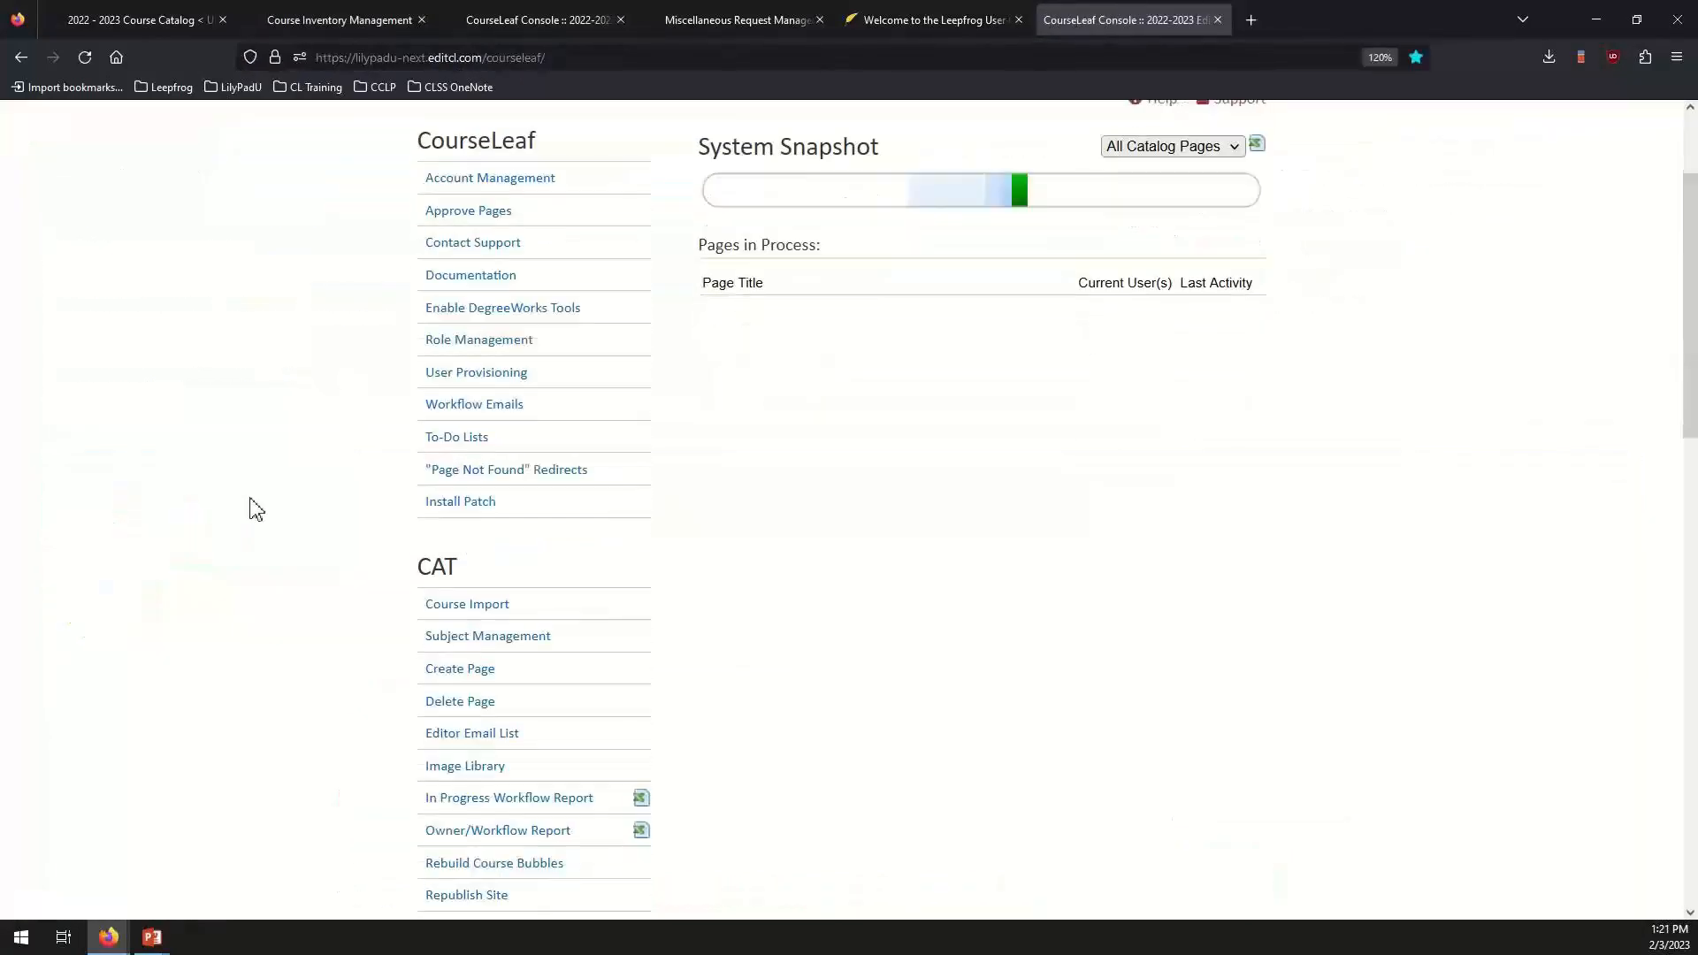
scroll(256, 510, "down", 15)
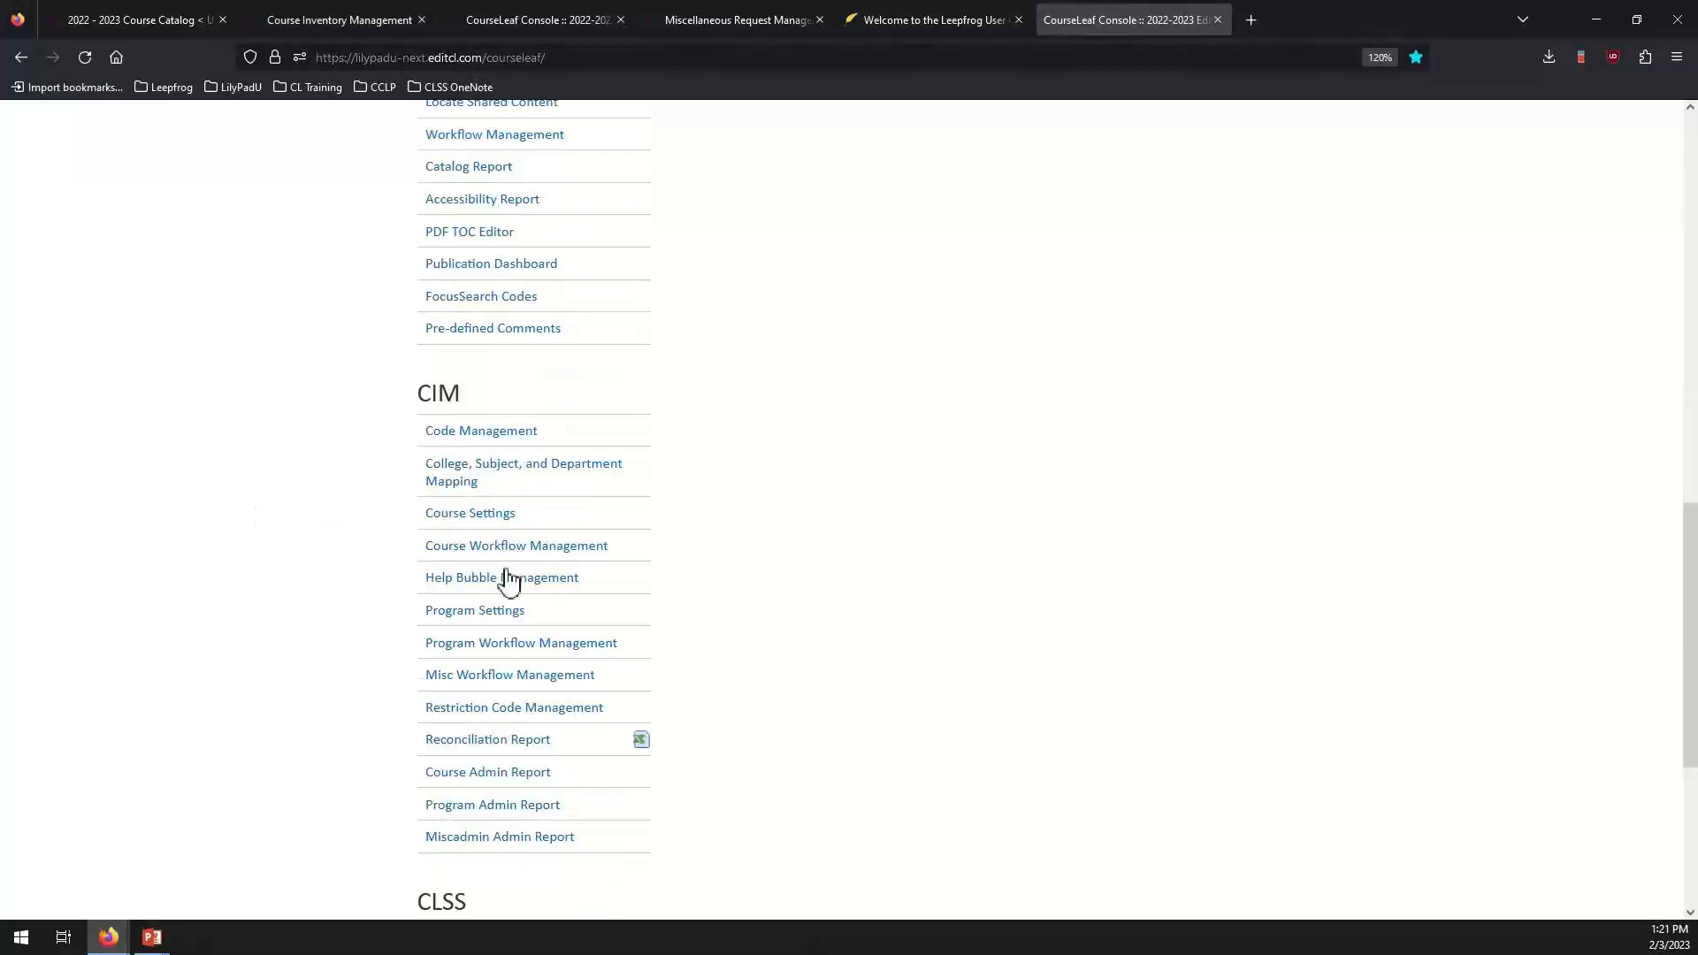
left_click(513, 809)
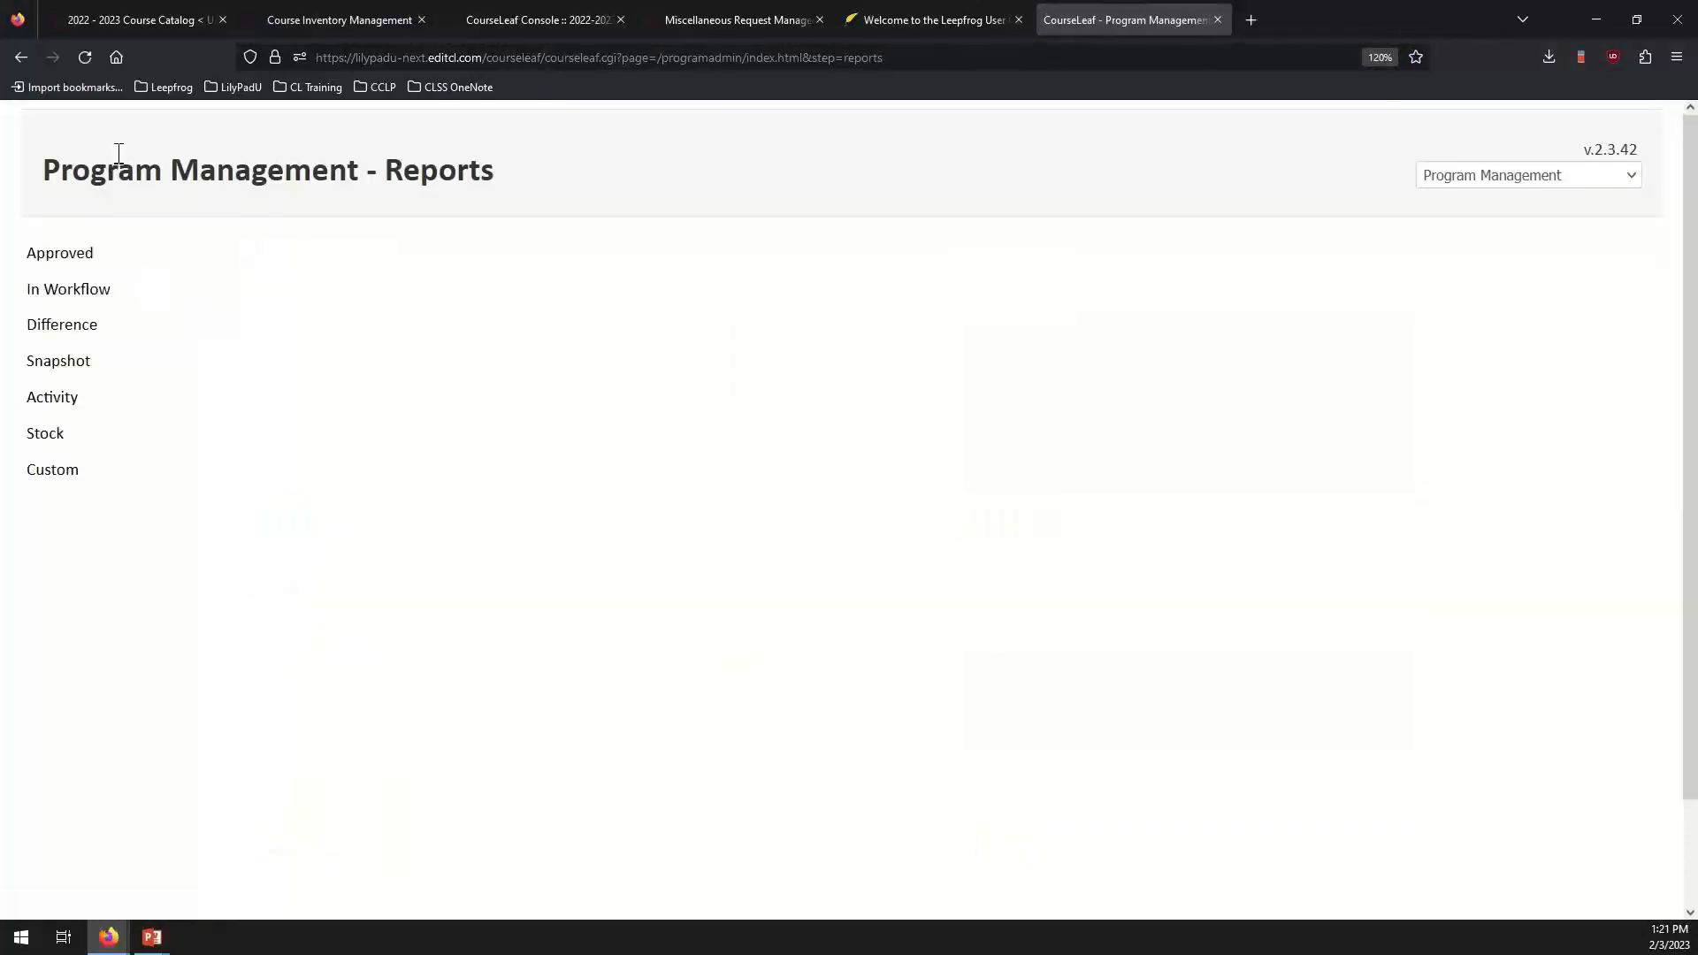
left_click(82, 306)
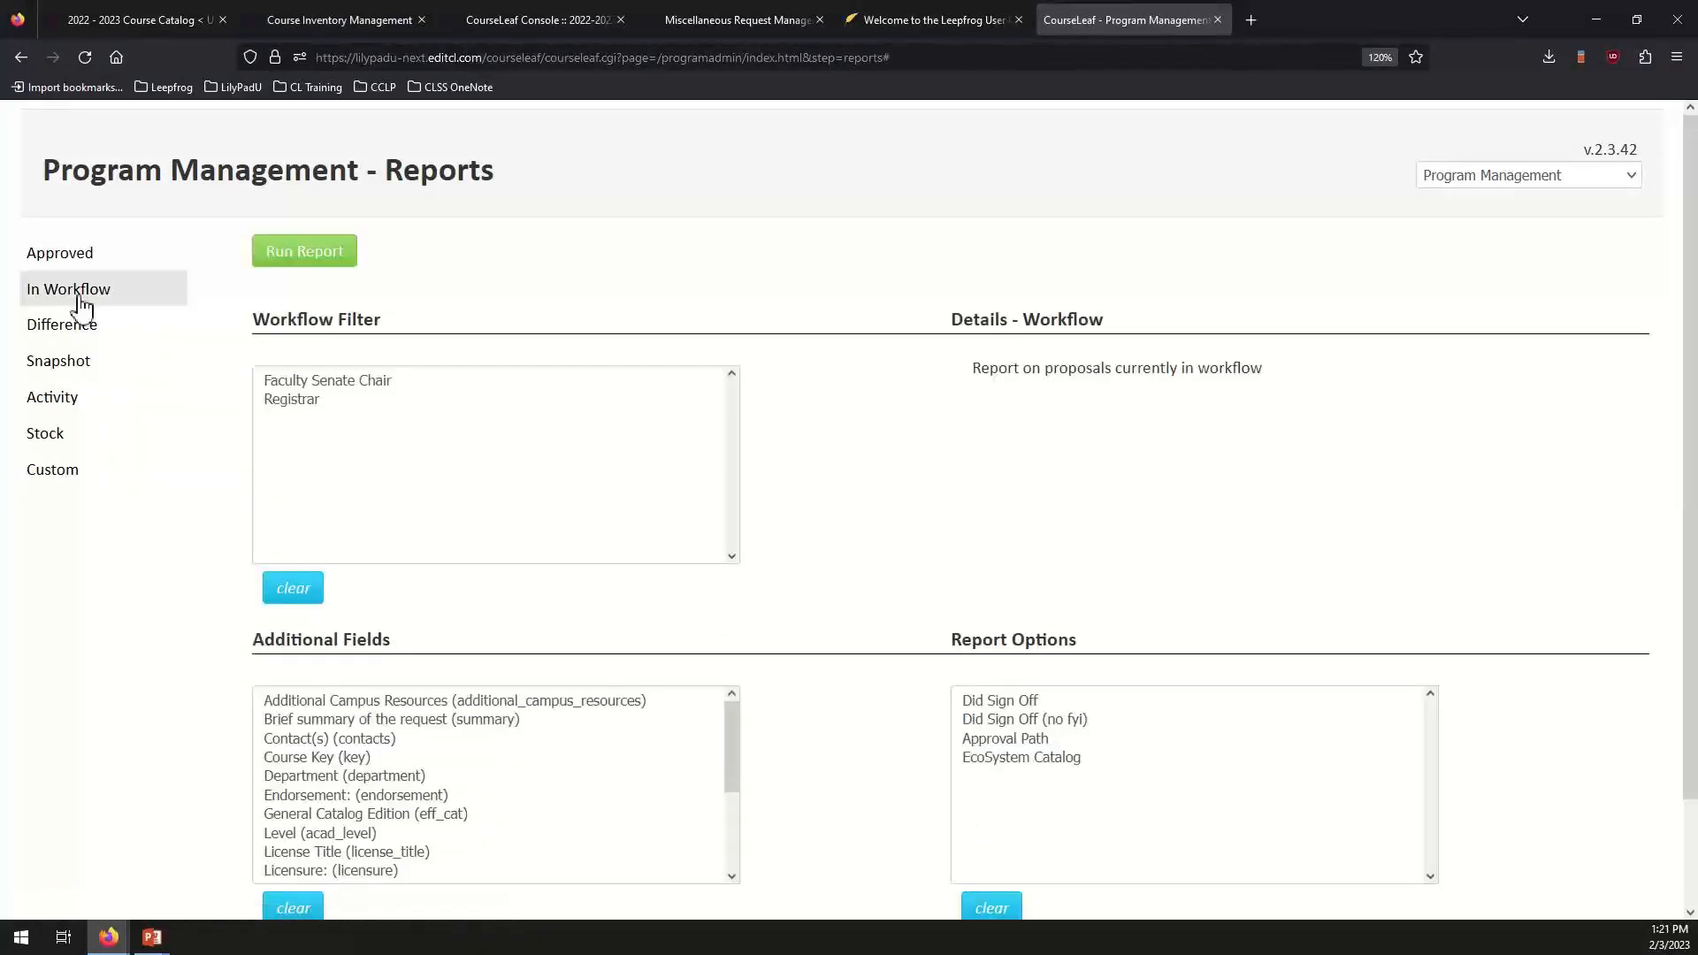
left_click(338, 386)
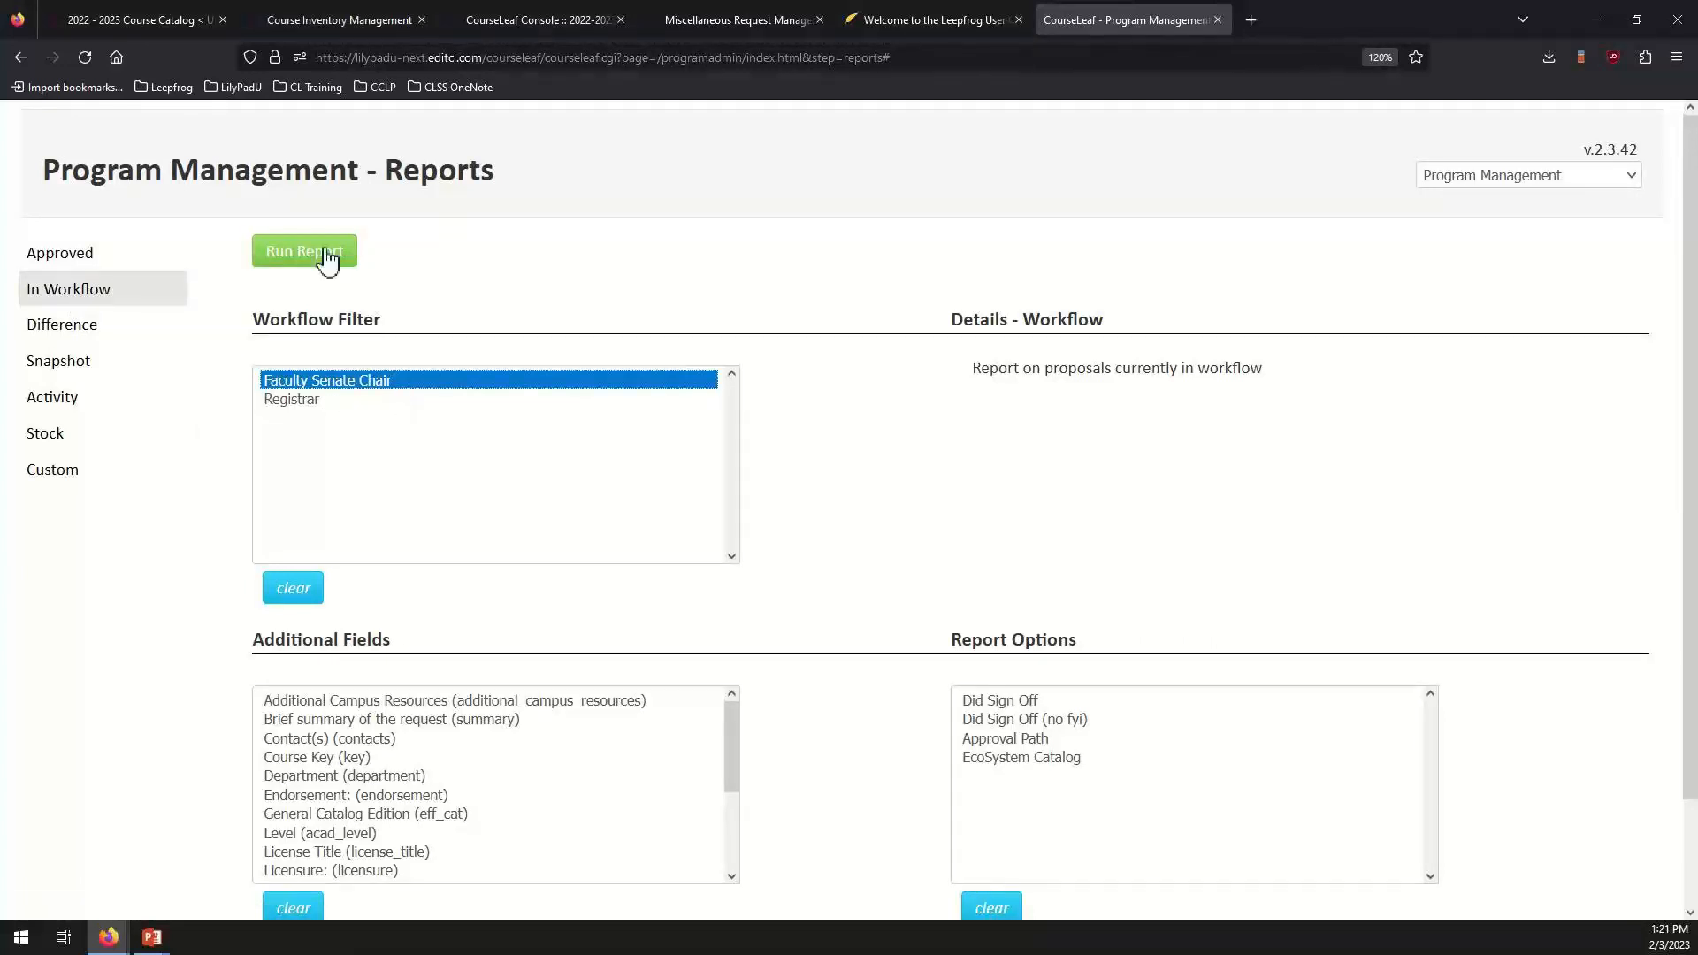
Add the Program Description, Program Title and Program Type fields to the In Workflow report and run it.
scroll(722, 401, "down", 2)
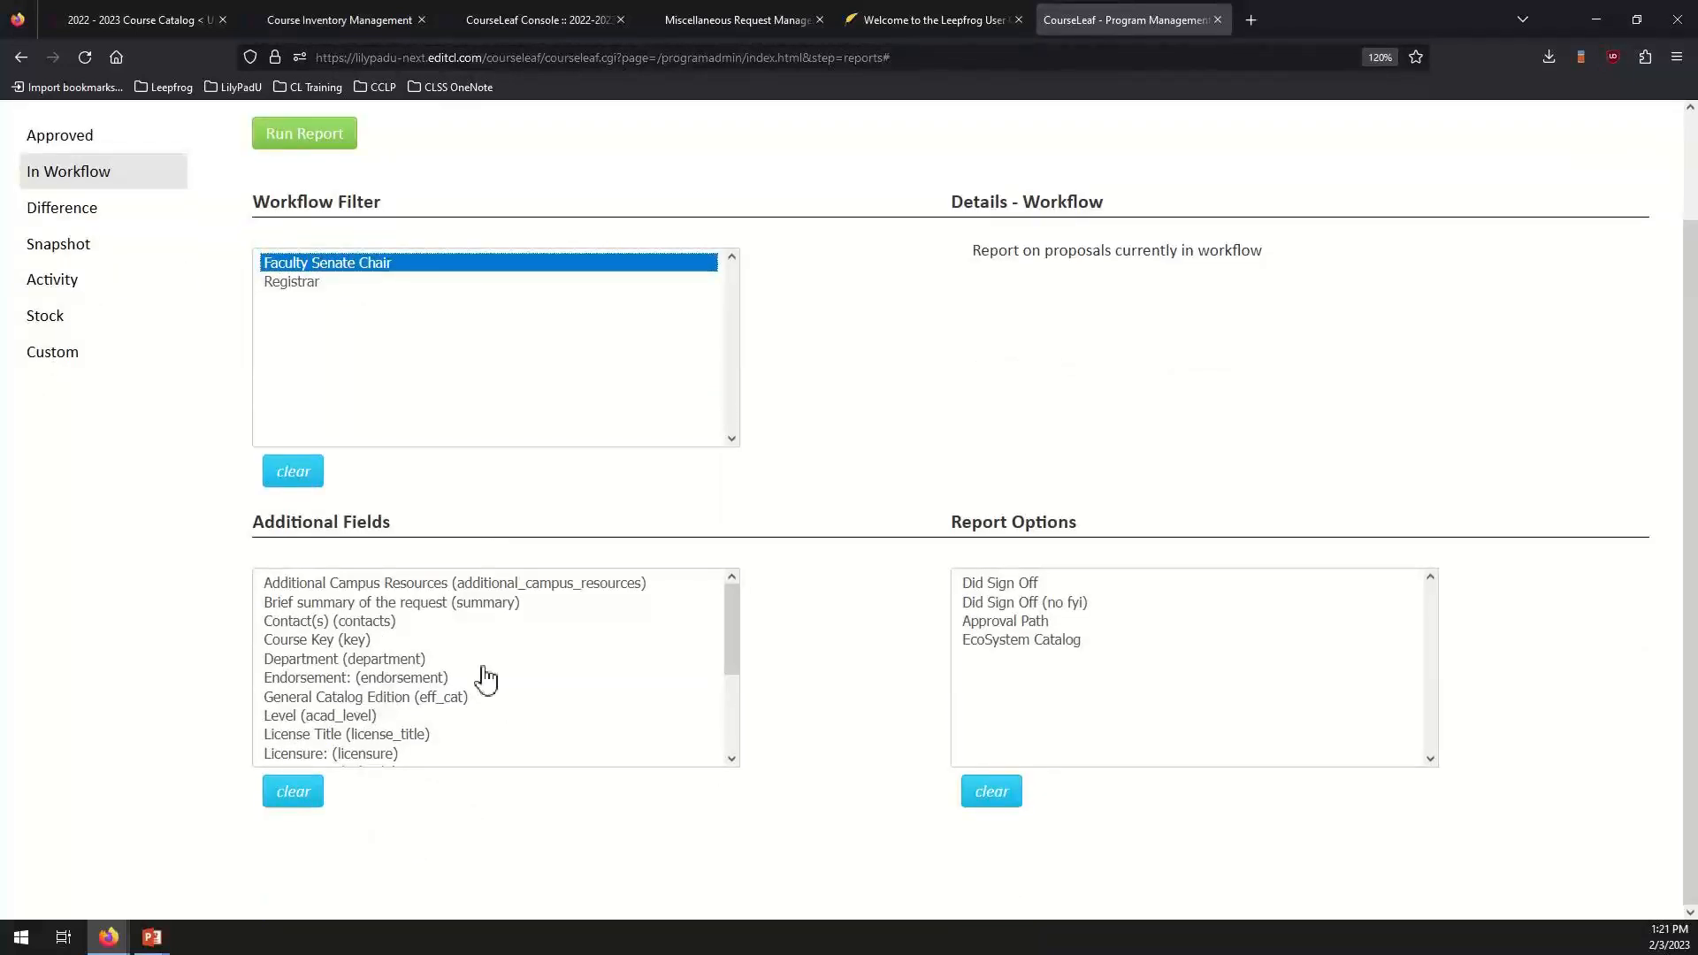
scroll(486, 679, "down", 2)
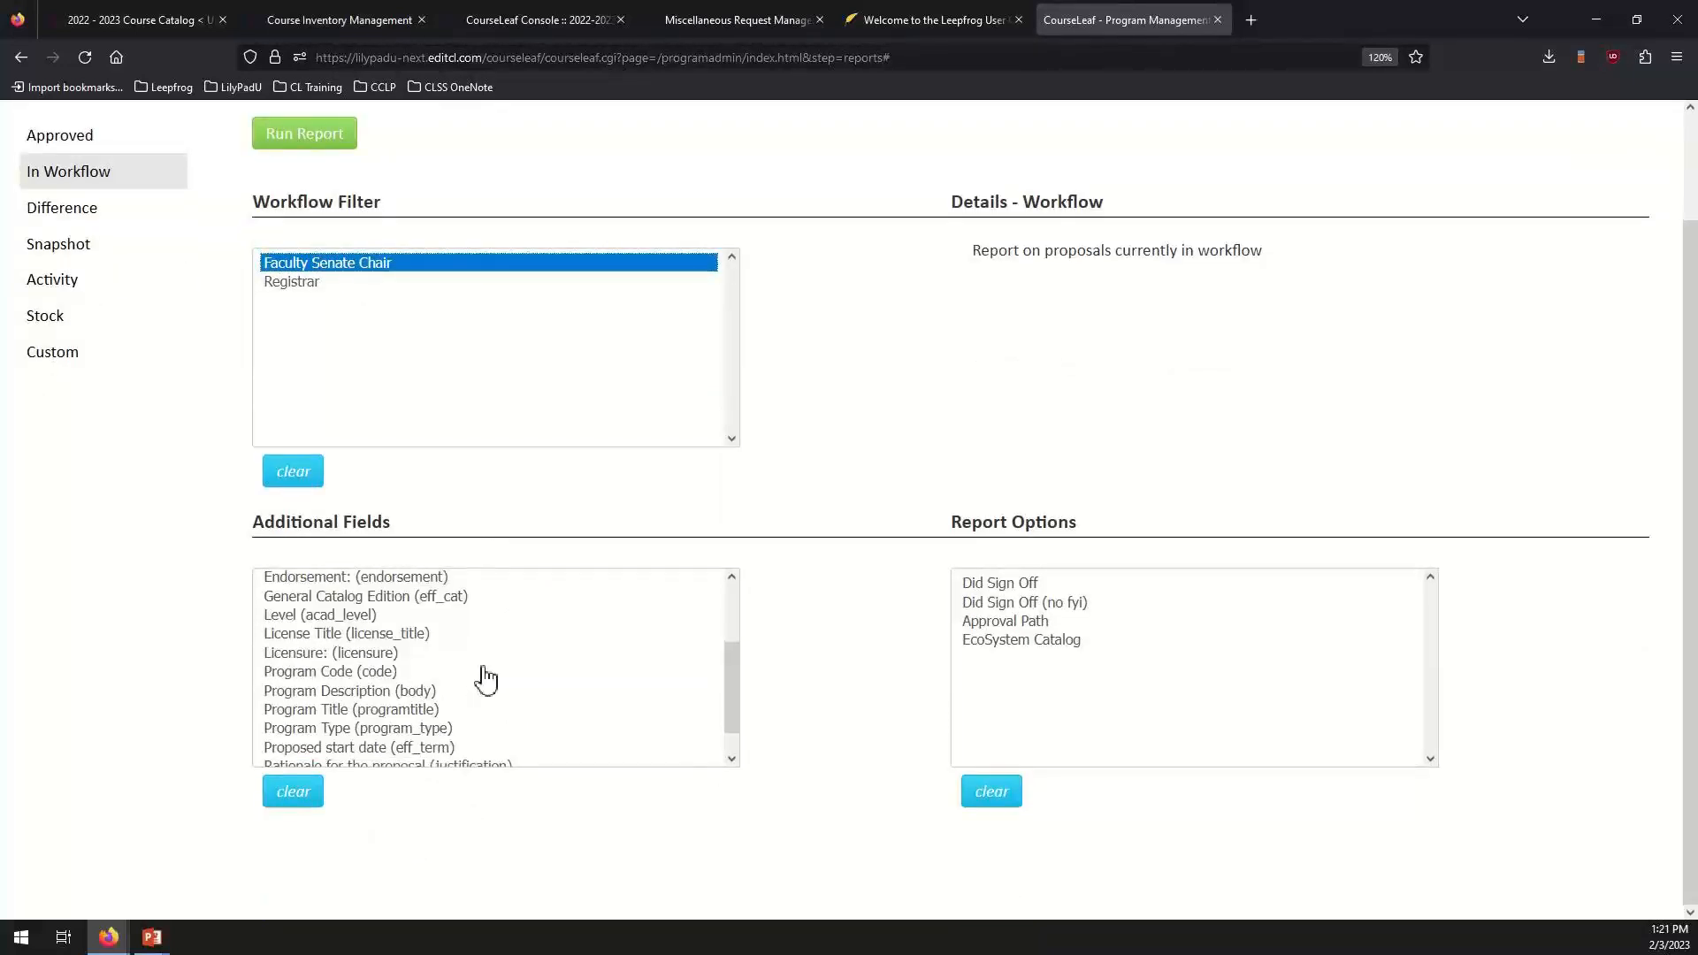
left_click(326, 692)
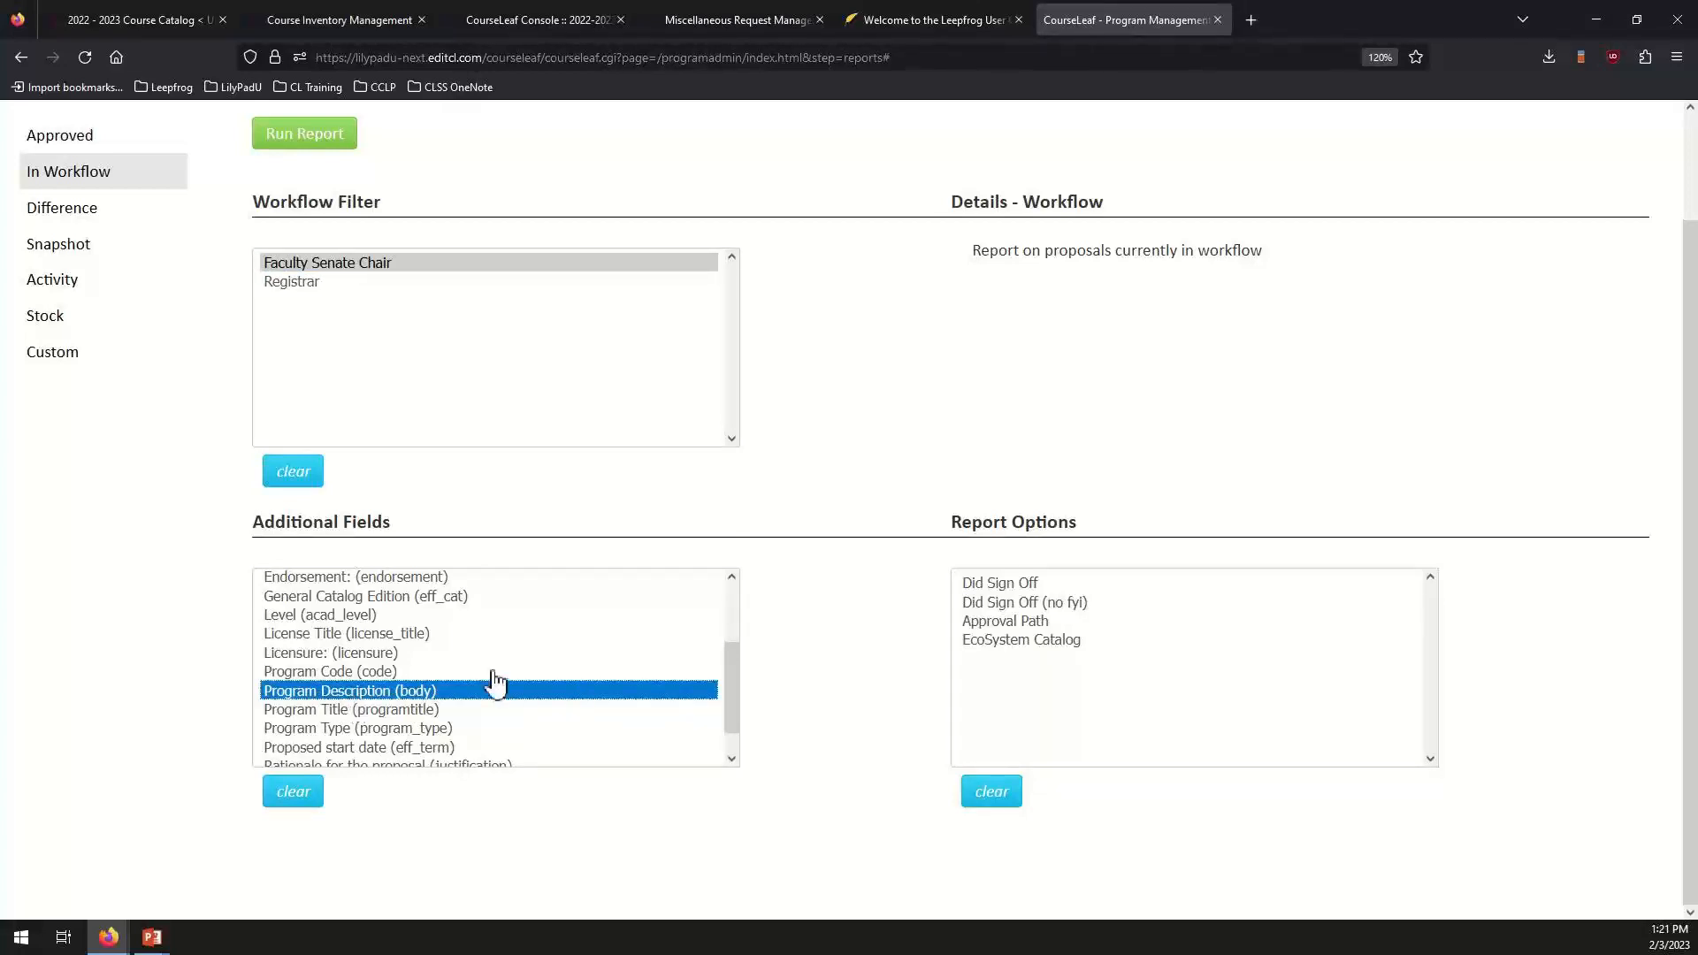
left_click(365, 713, "ctrl")
left_click(357, 730, "ctrl")
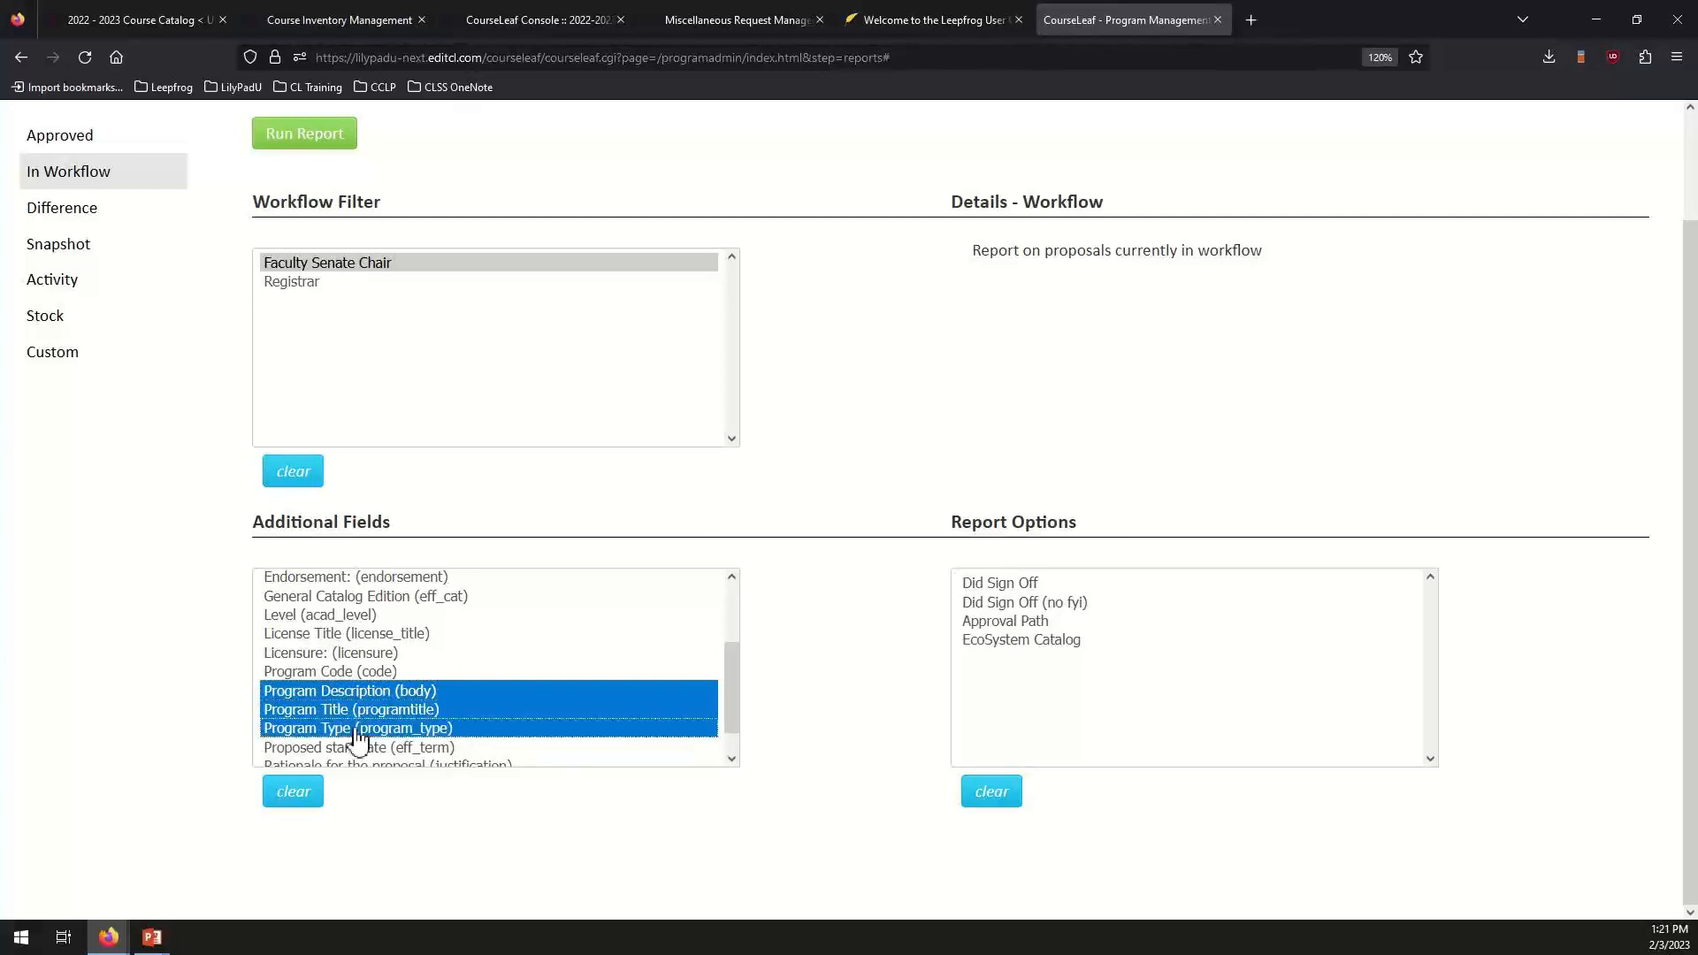
left_click(320, 140)
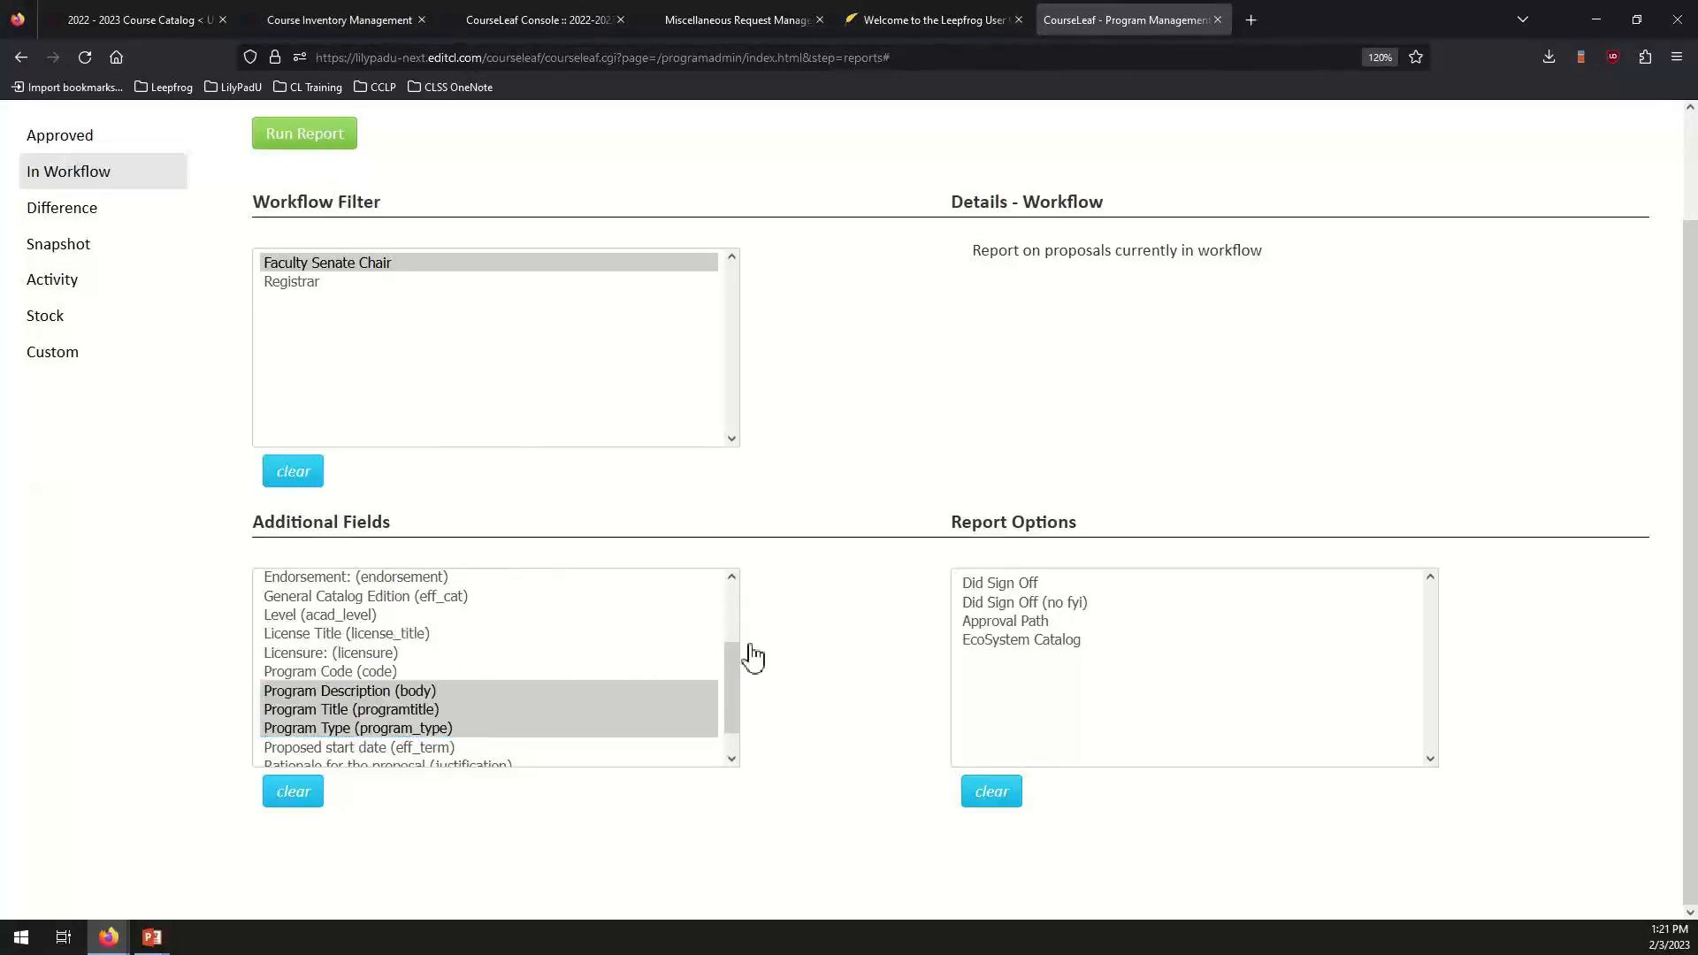
Review the In Workflow report results, including the program description's course list, and return to the Course Inventory Management page.
scroll(834, 665, "down", 6)
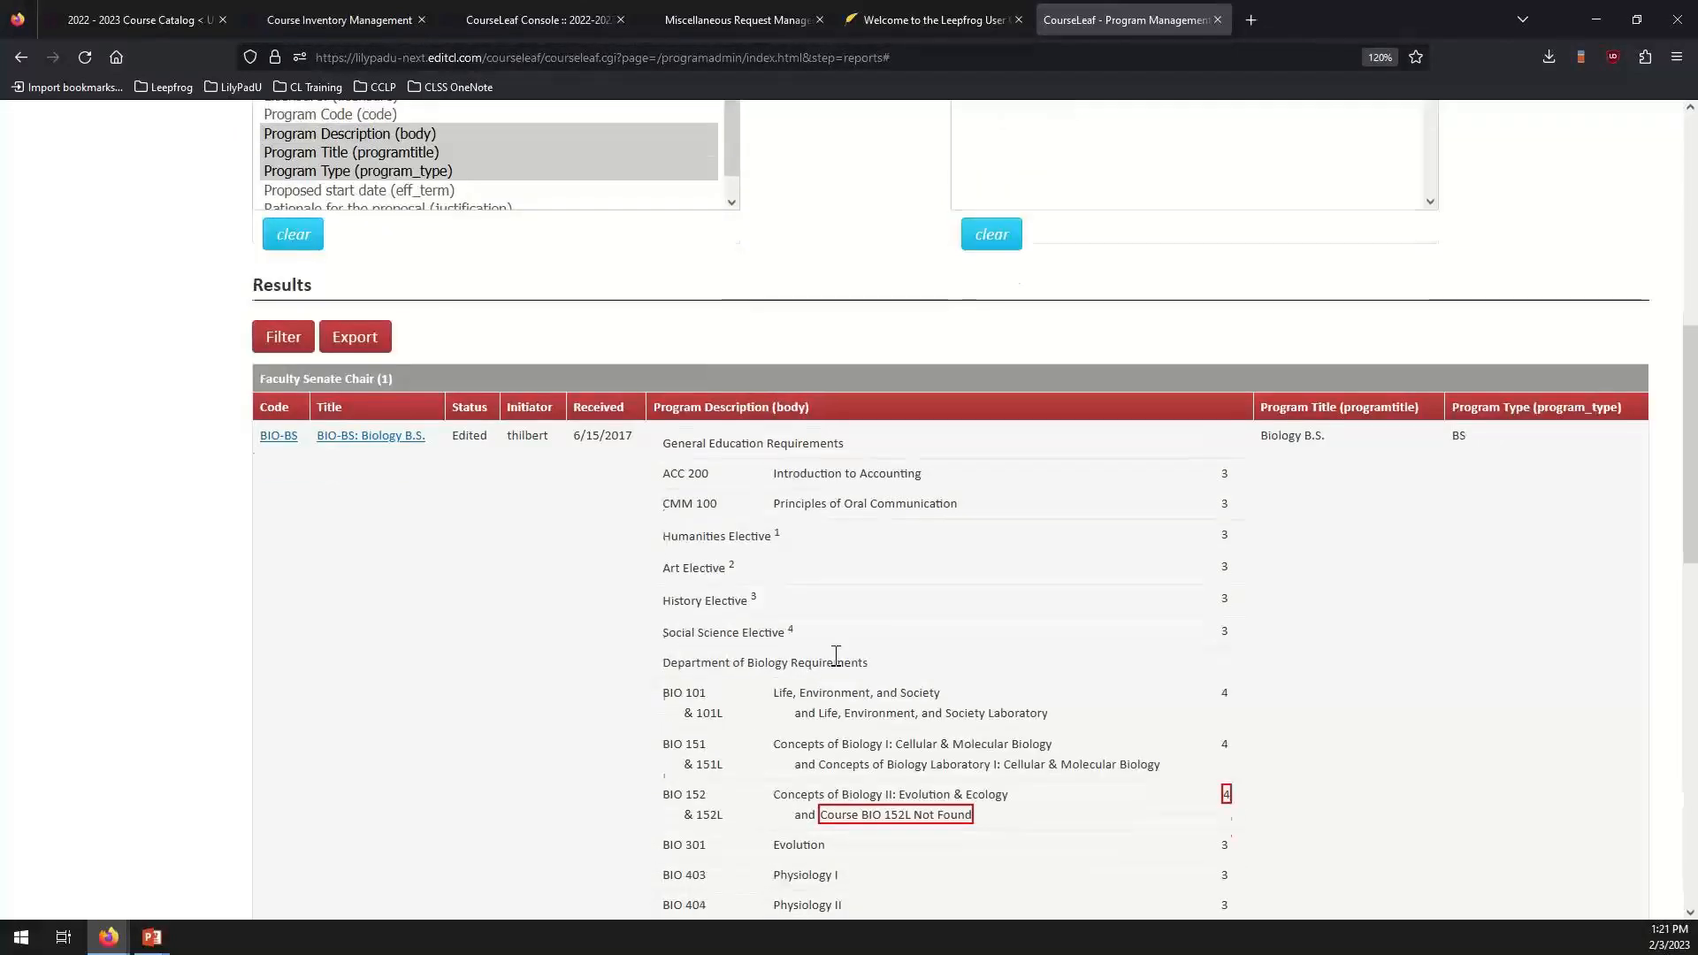
scroll(770, 642, "down", 1)
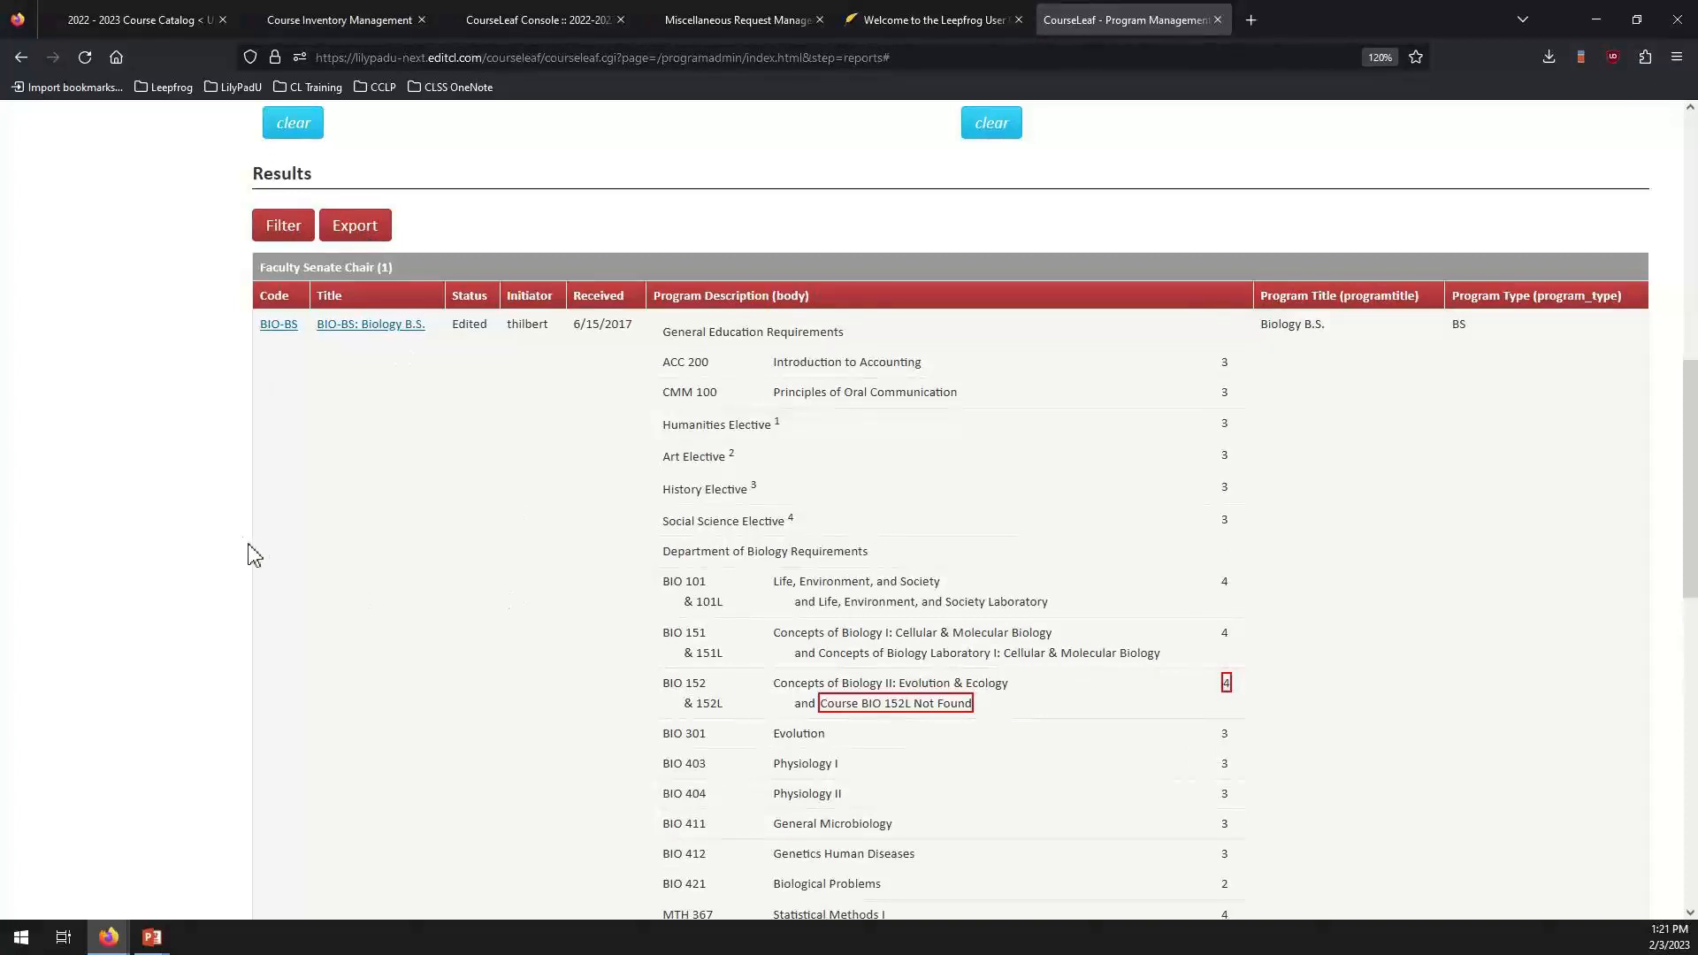
scroll(249, 549, "down", 10)
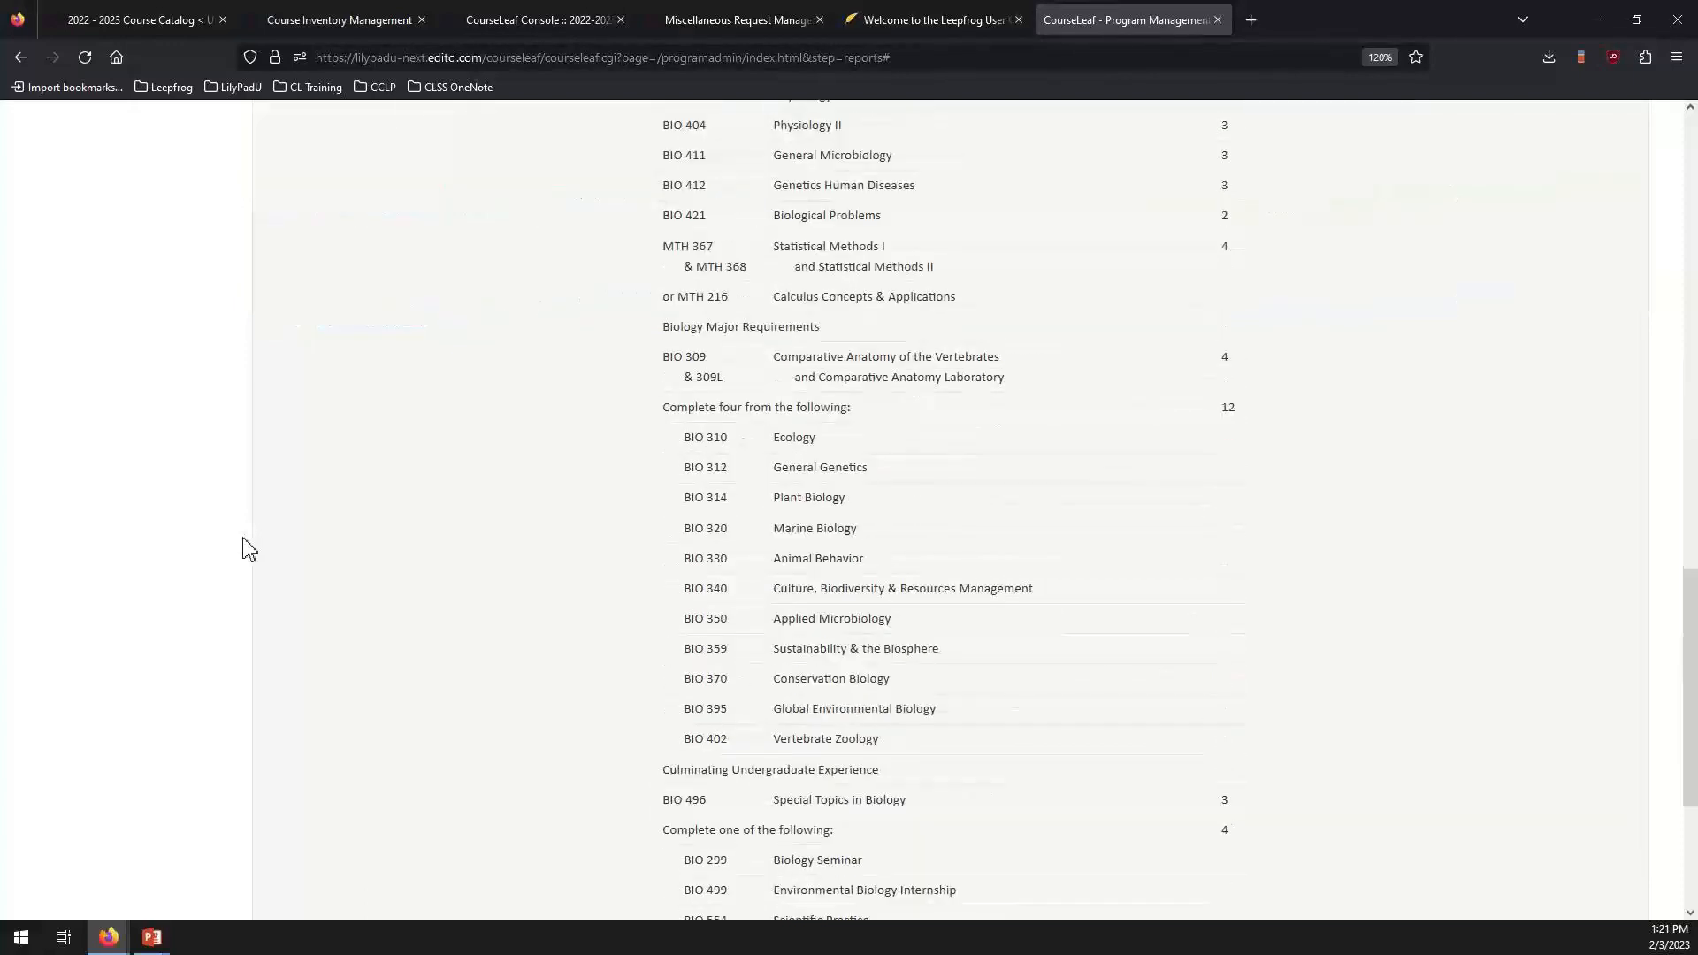
scroll(249, 549, "up", 15)
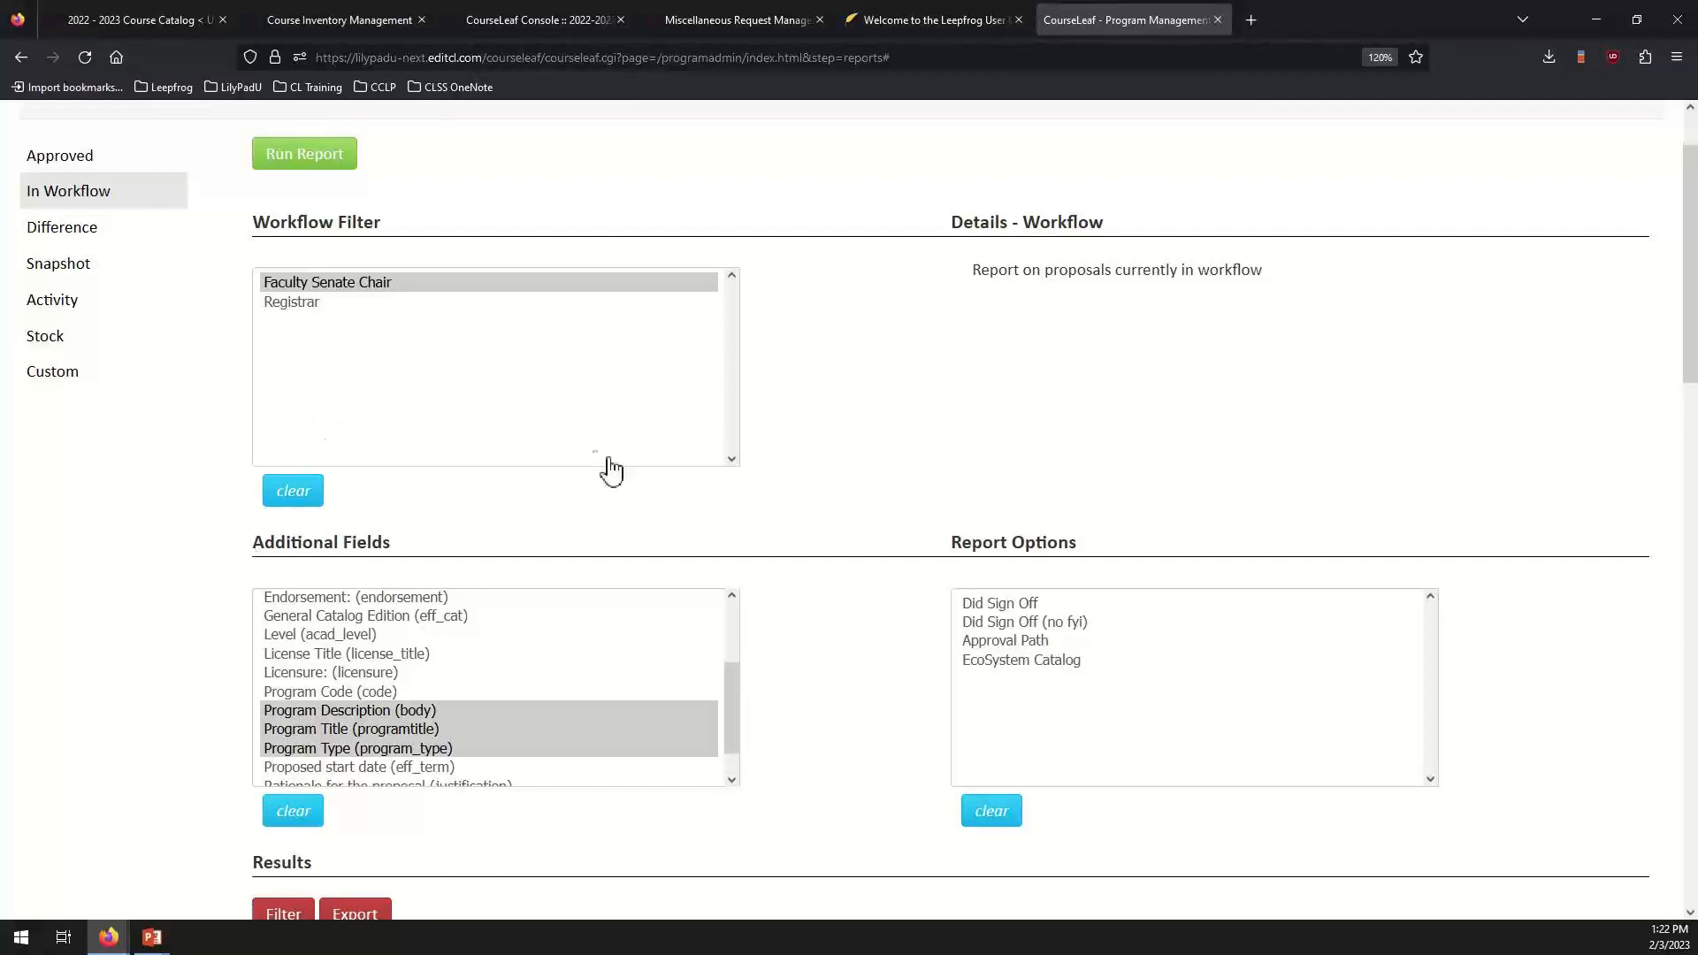
scroll(595, 531, "up", 2)
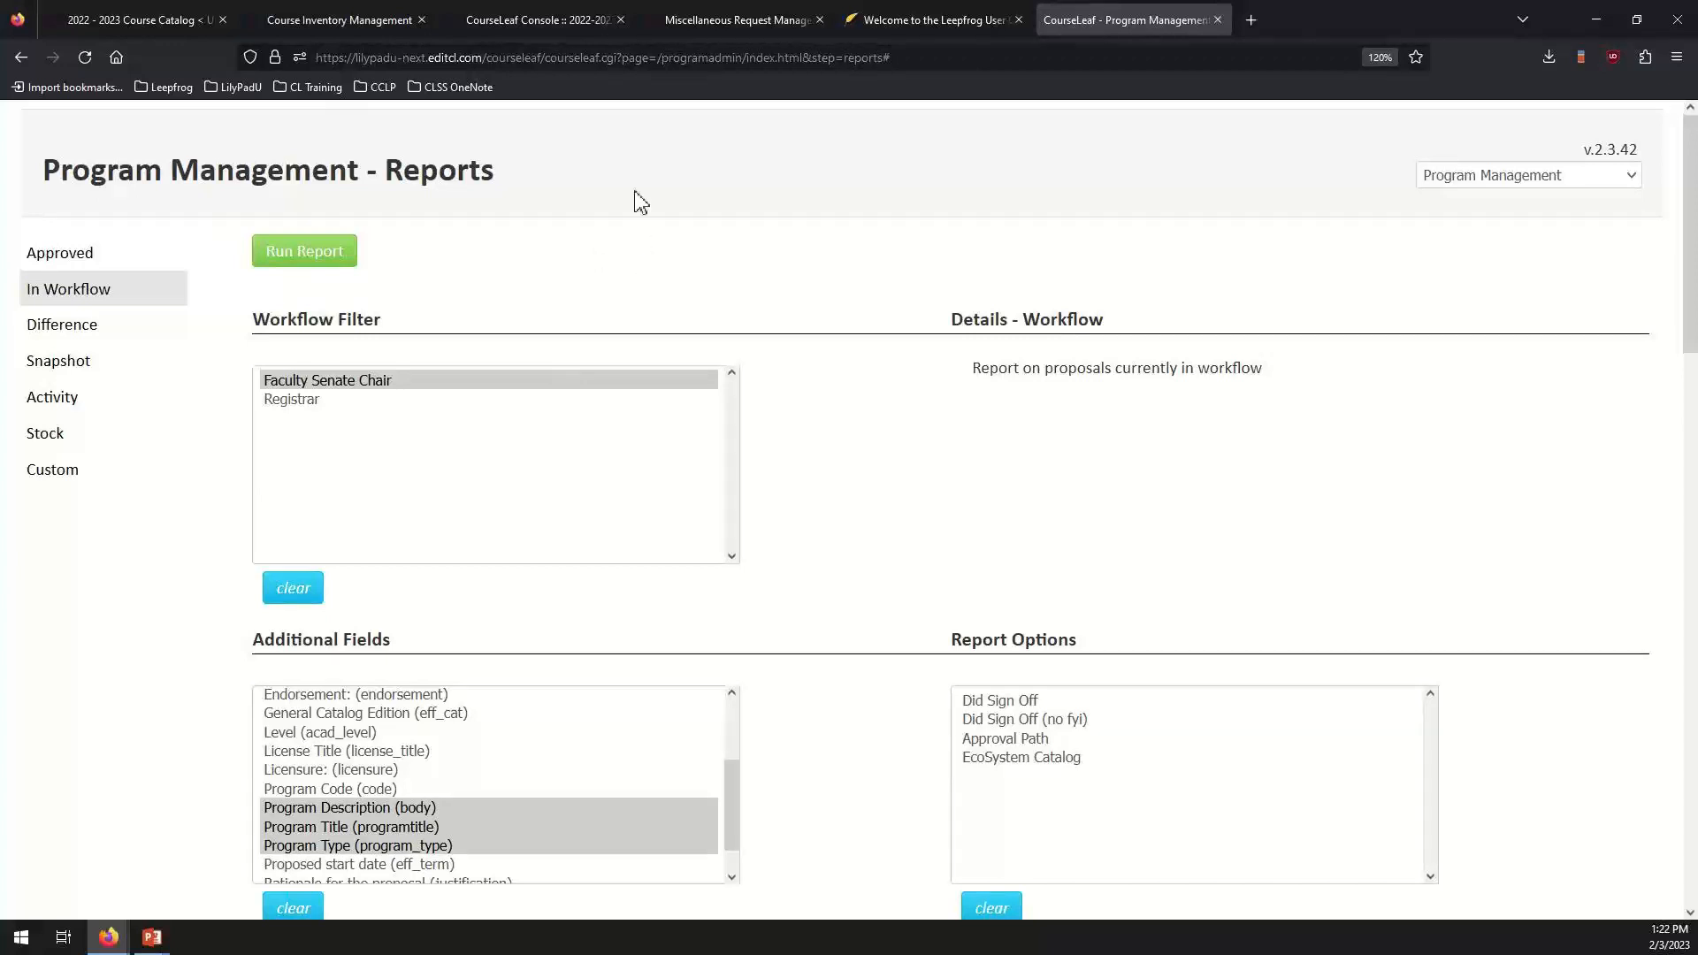
left_click(347, 26)
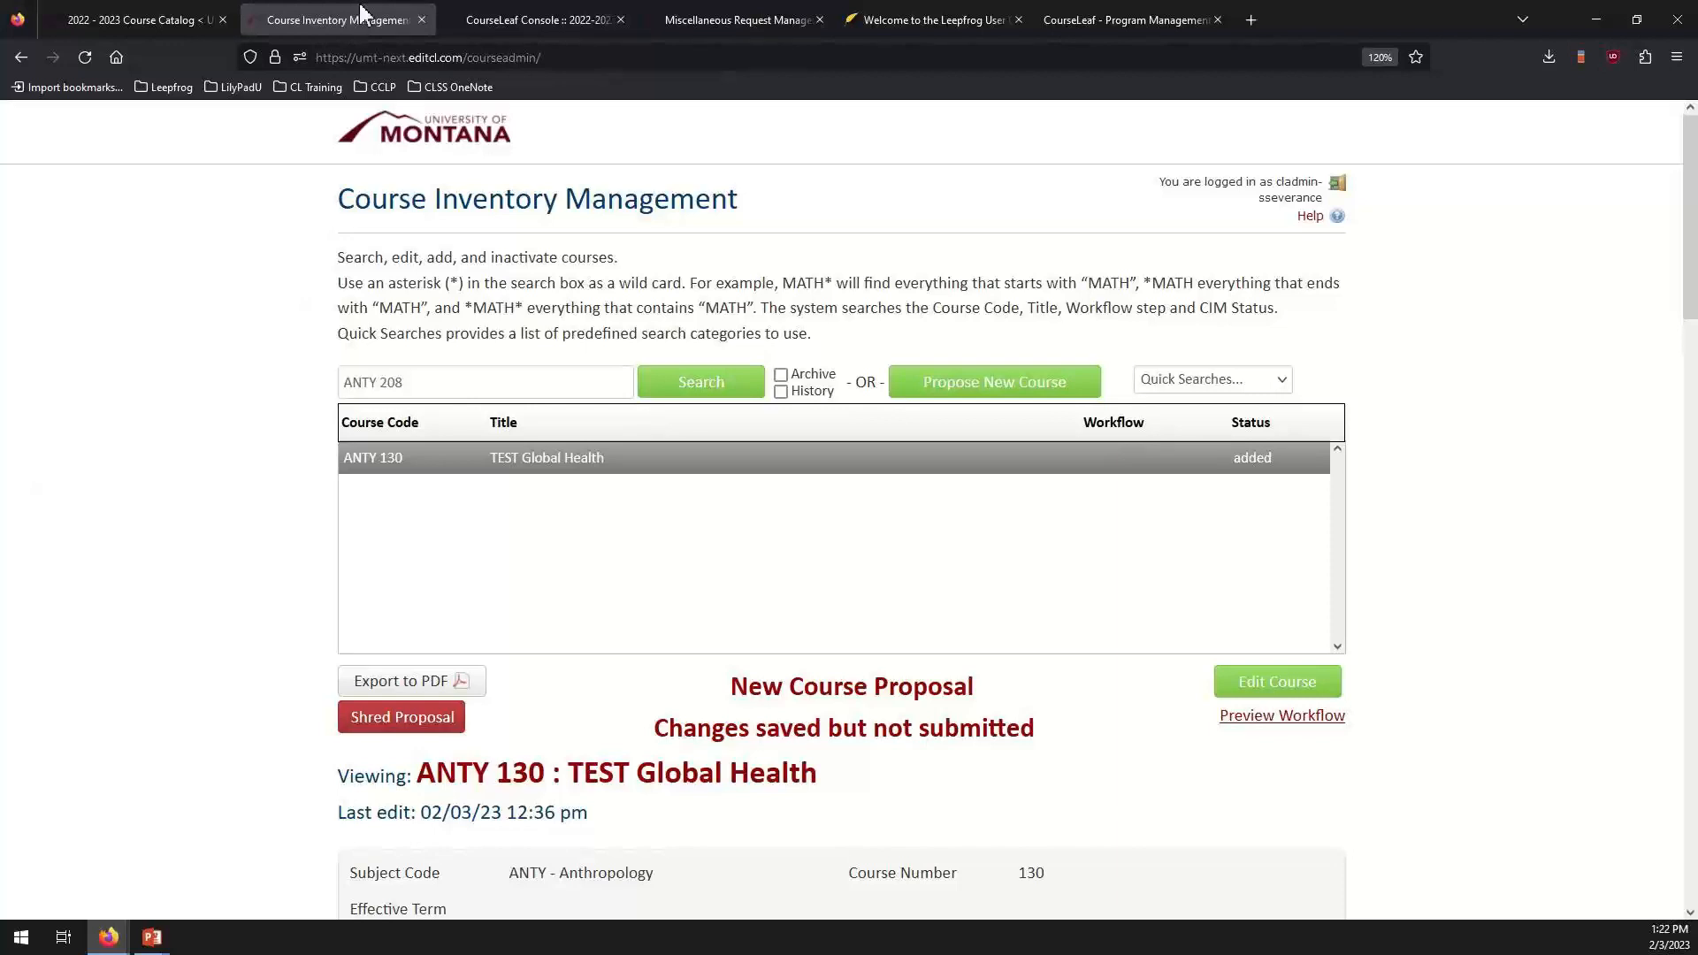